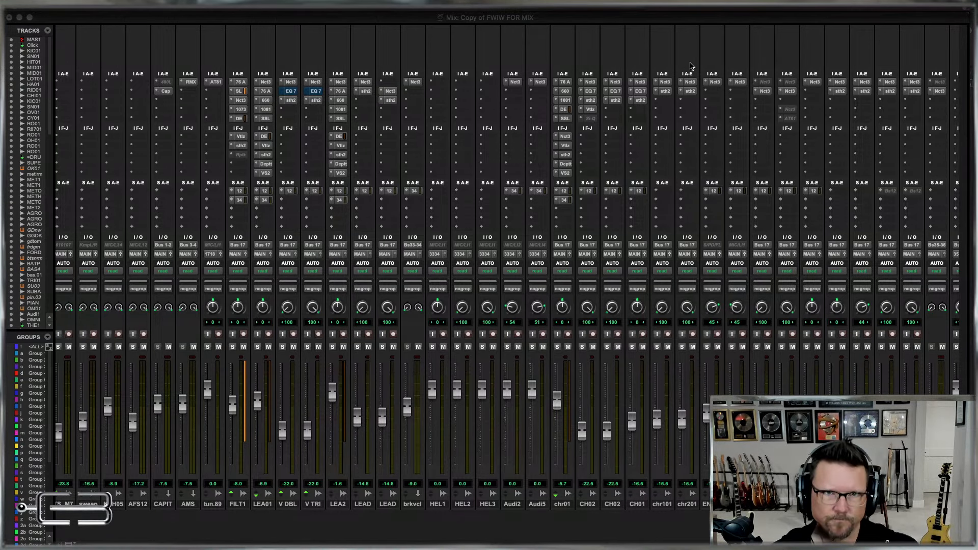
Switch from the Mix window to the Edit window and check the available window management commands.
left_click(659, 22)
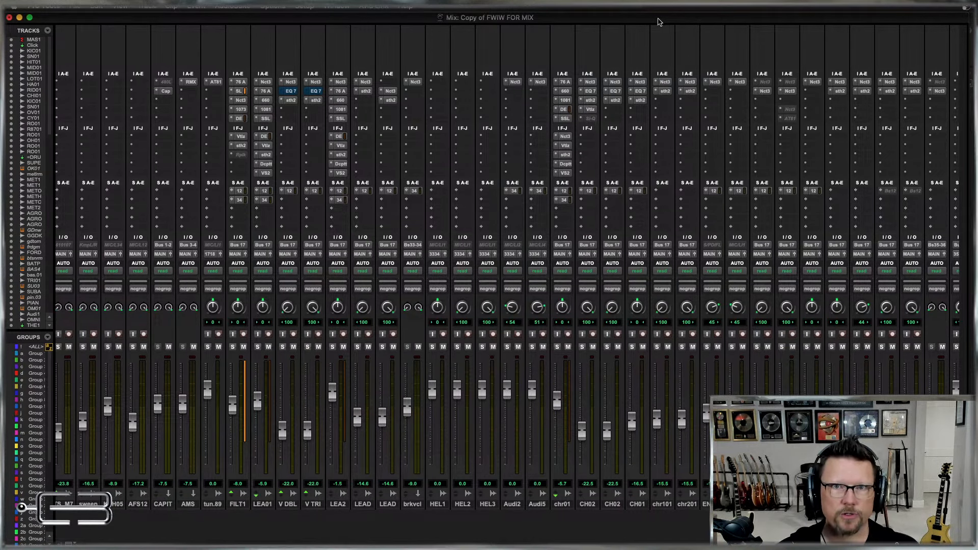
key("super+equal")
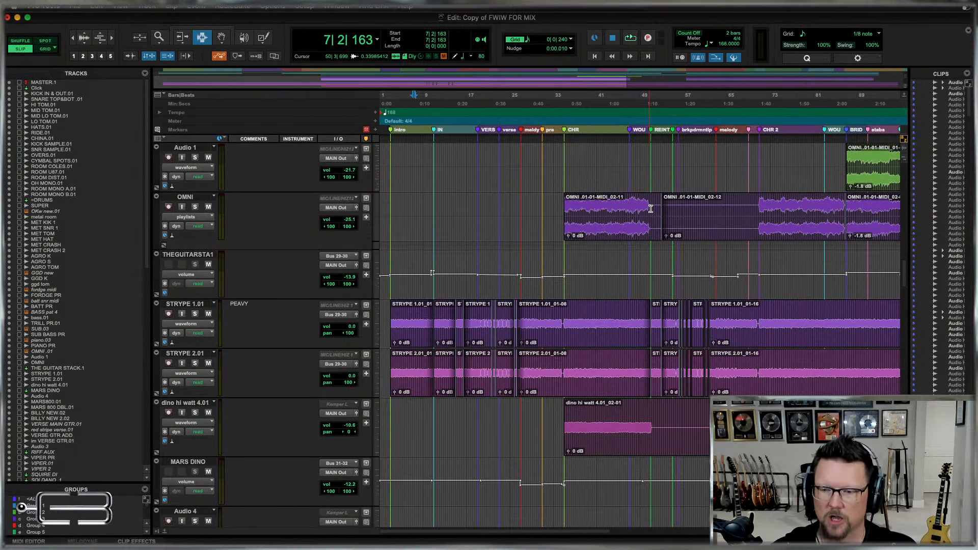
left_click(337, 5)
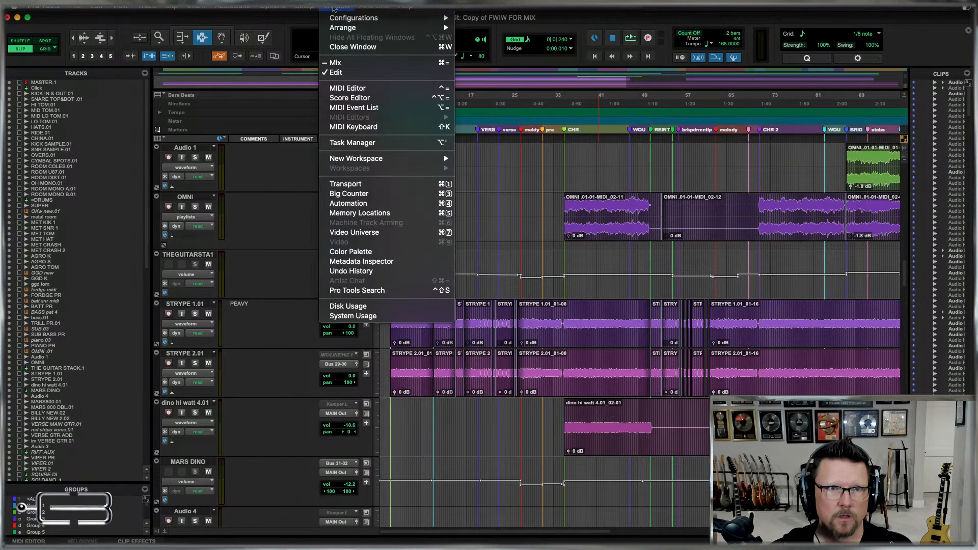
mouse_move(359, 21)
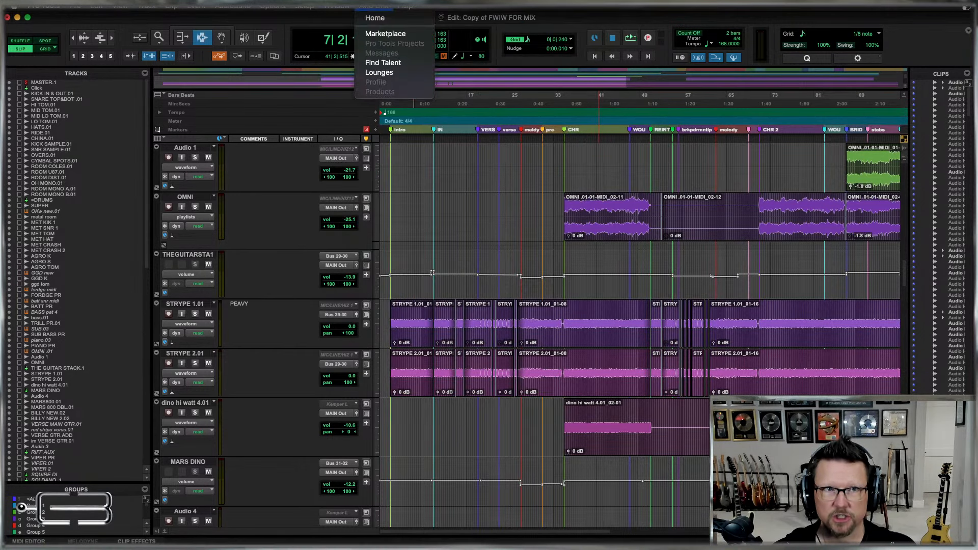
left_click(337, 7)
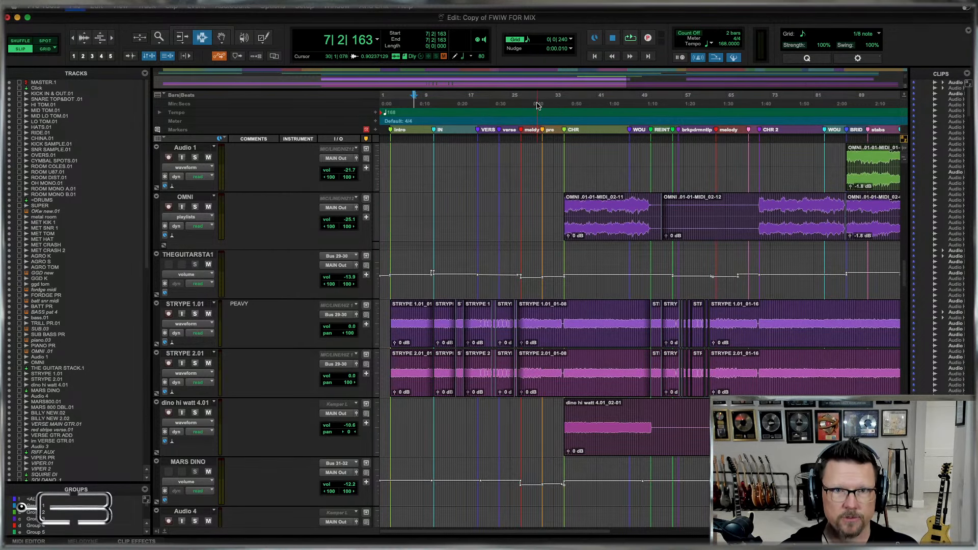
Import session data from MIX Template 10-27-23, bringing in Window Configurations and no tracks.
key("alt+shift+i")
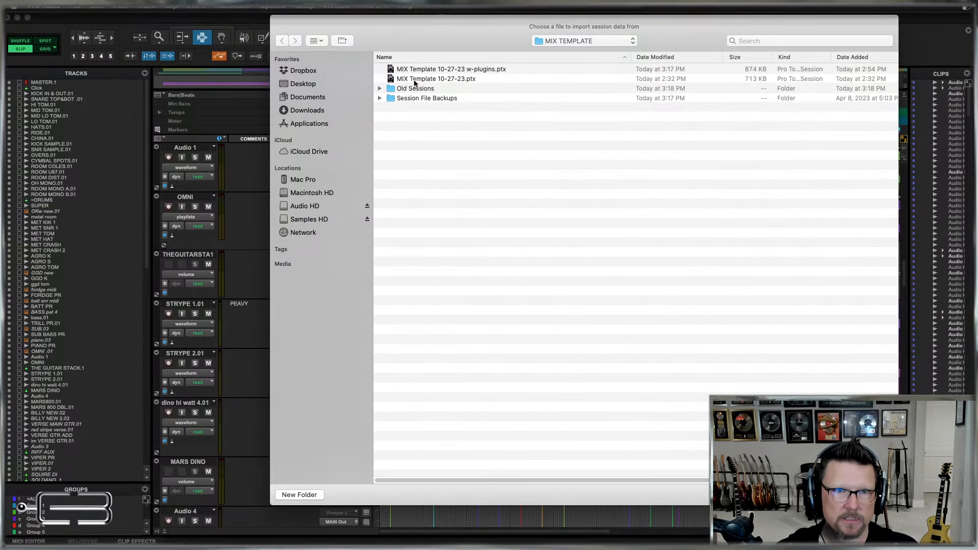
key("Escape")
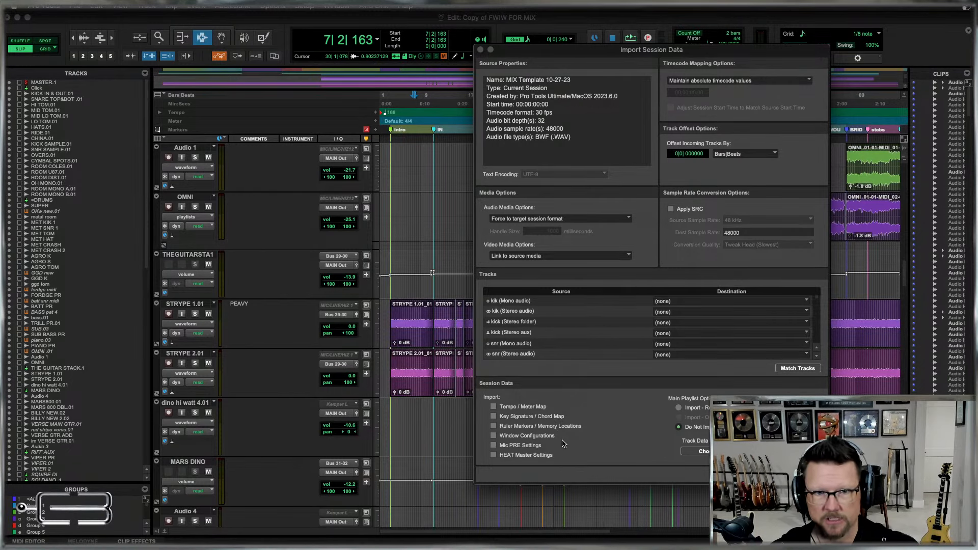
left_click(513, 438)
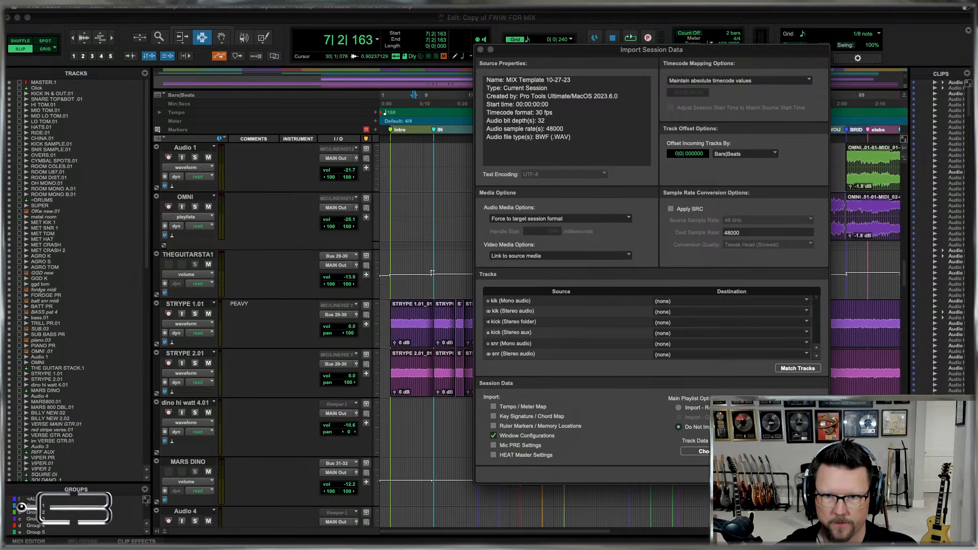
key("Return")
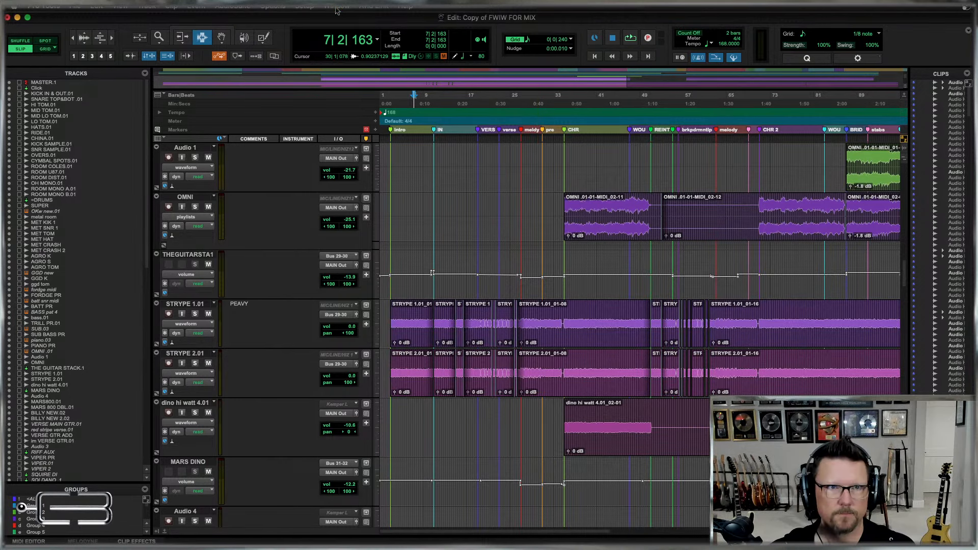
Apply the window configuration "1: Default" and set the height of all tracks in the Edit window to small.
left_click(337, 7)
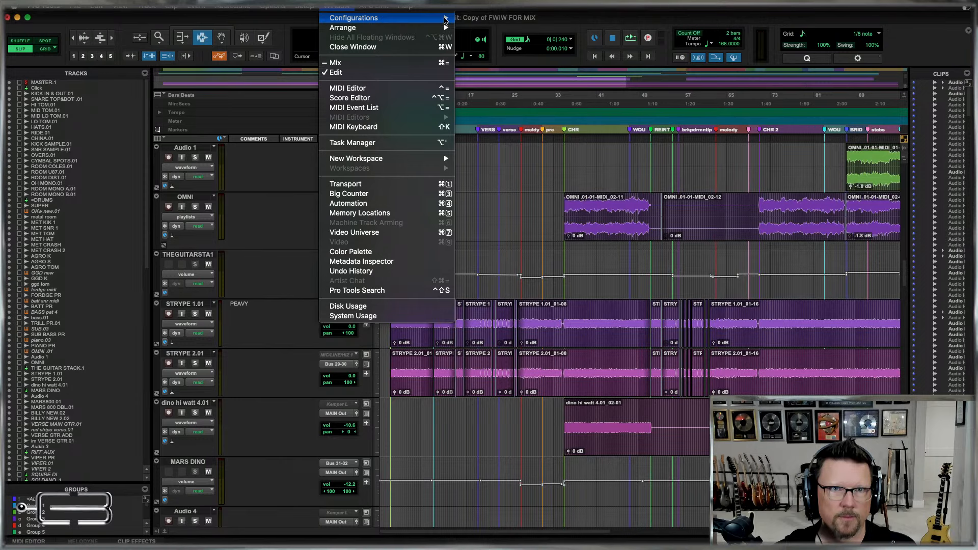
mouse_move(446, 21)
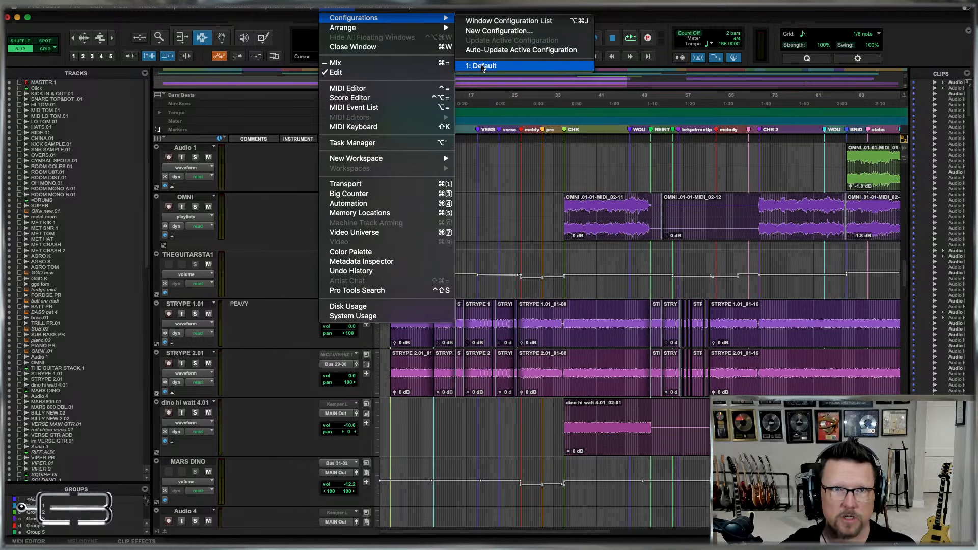
left_click(483, 65)
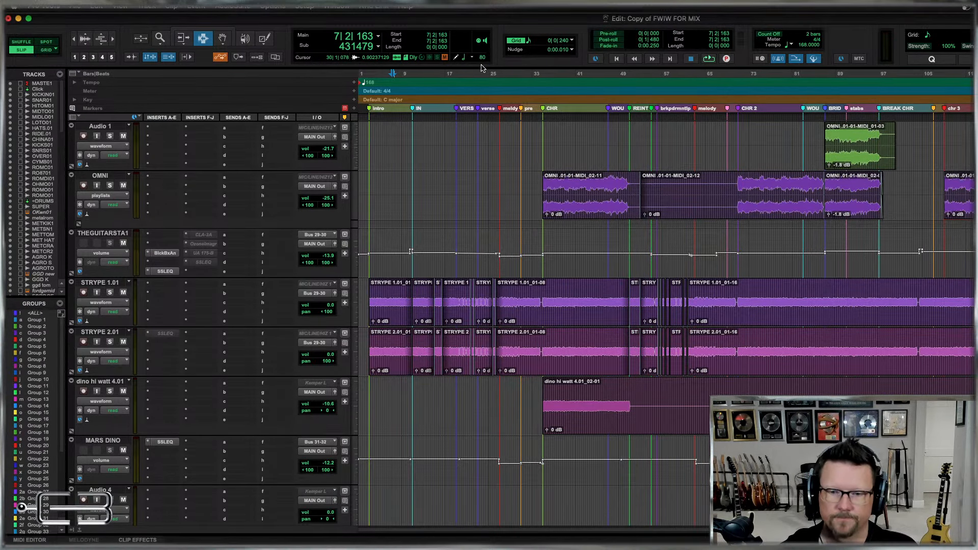
left_click(356, 195)
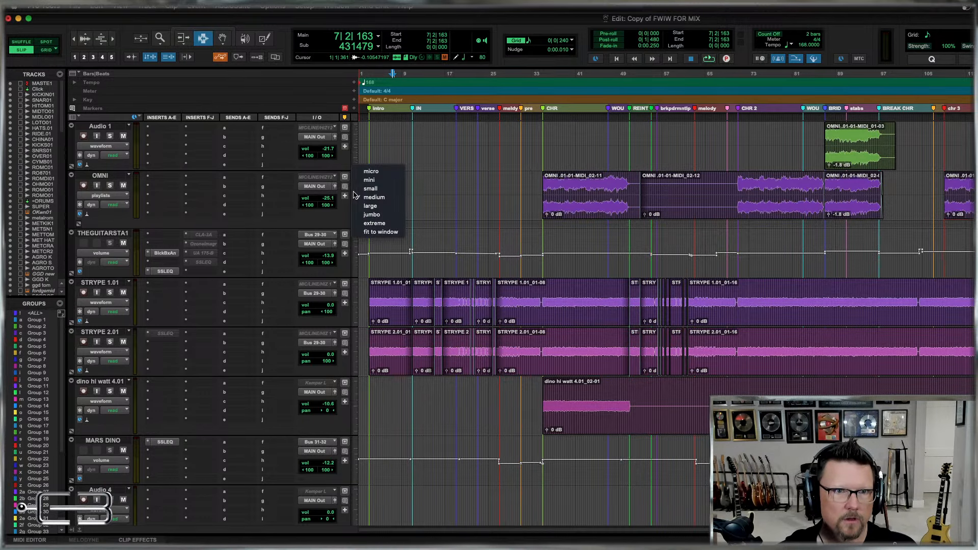
left_click(355, 195)
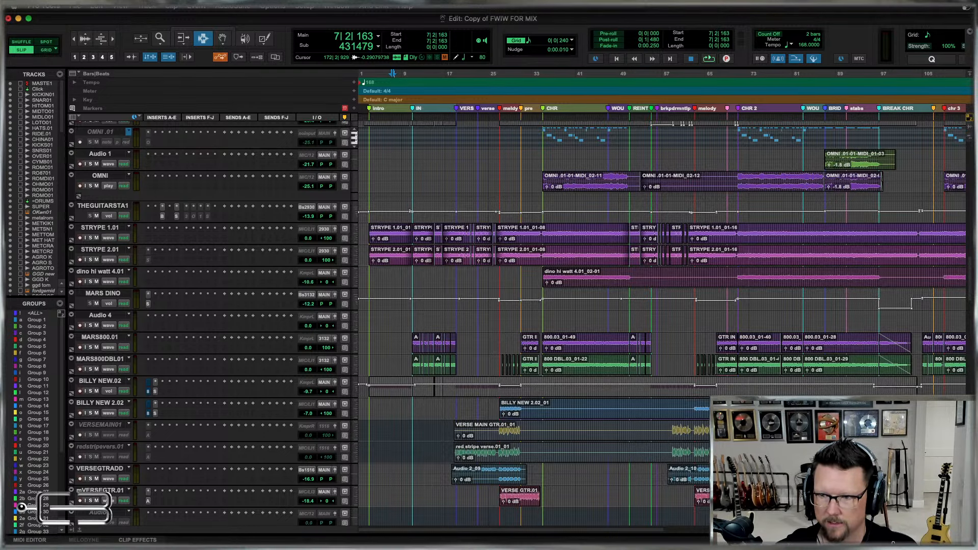
In the Mix window, replace the inactive Nectar 3 in the first insert of lo voc L and lo voc R with the active one below.
key("super+equal")
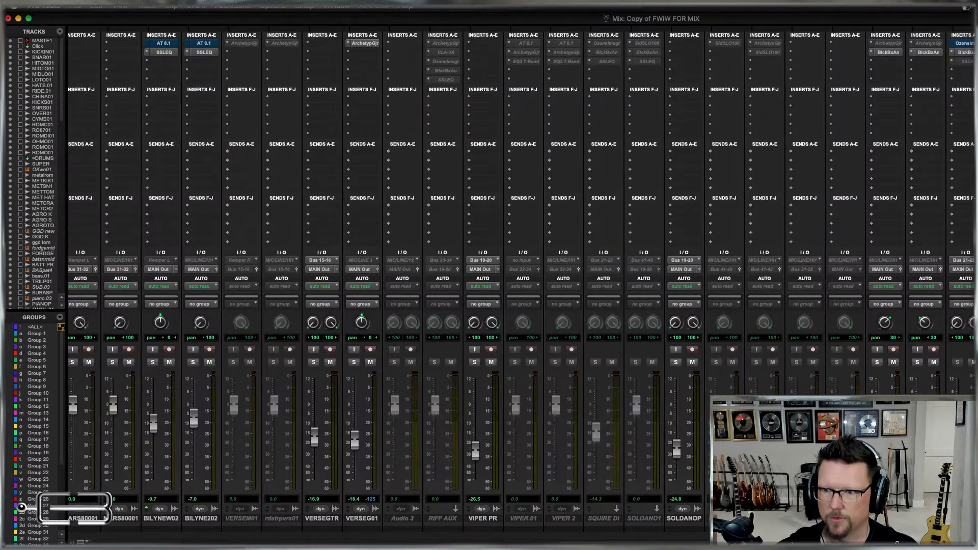
scroll(522, 286, "right", 15)
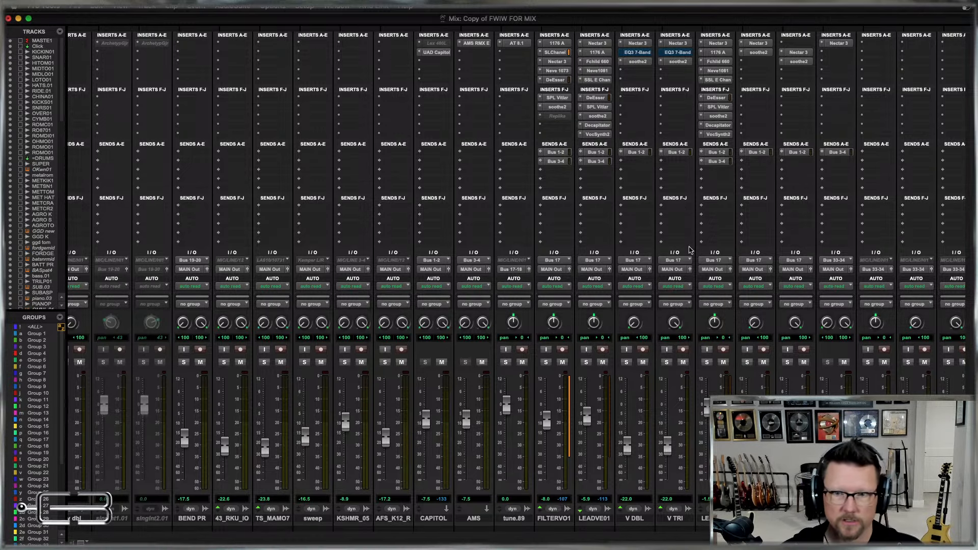
scroll(693, 255, "right", 10)
scroll(699, 264, "right", 10)
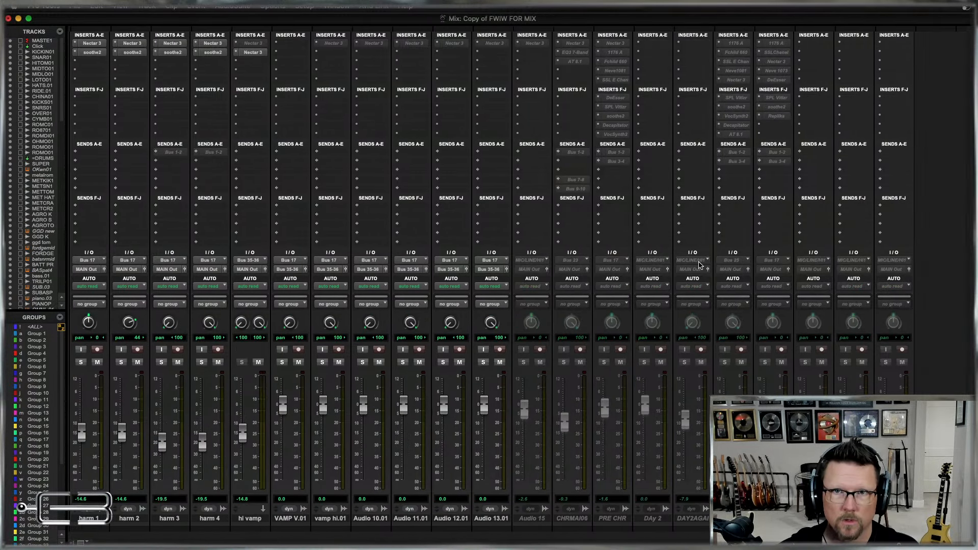
scroll(699, 264, "left", 6)
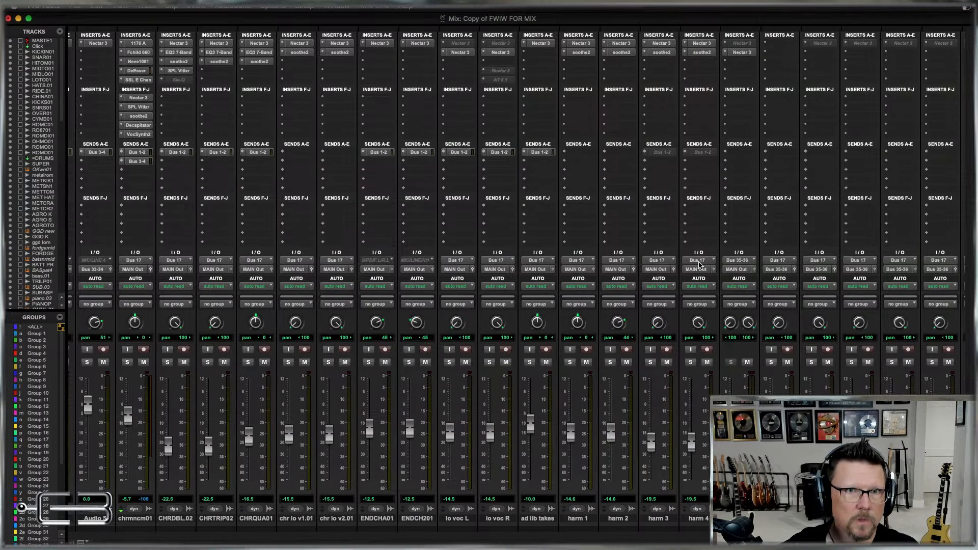
left_click(458, 44)
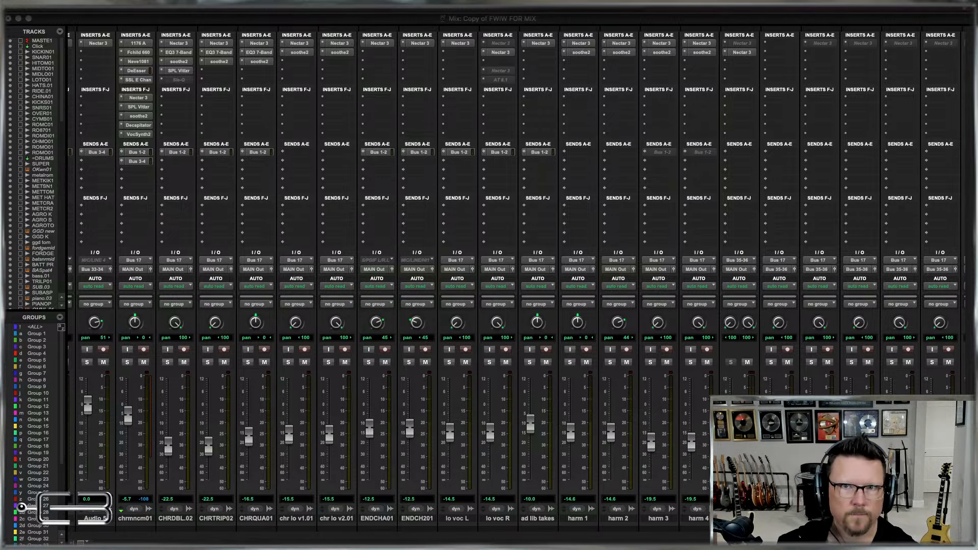
left_click(493, 46)
left_click_drag(497, 51, 498, 42)
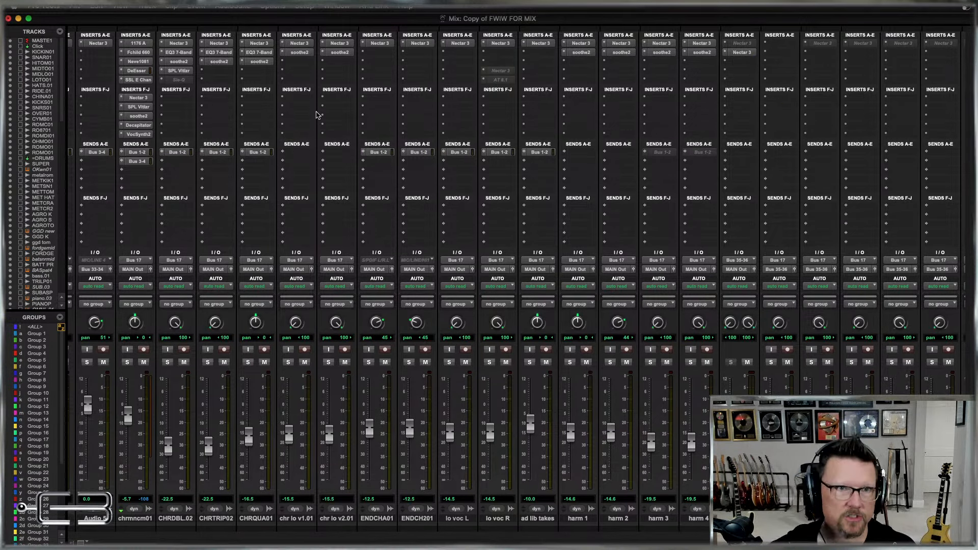
Open the active Nectar 3 plug-in on the hi vamp track to inspect its settings, and close it again.
left_click(296, 519)
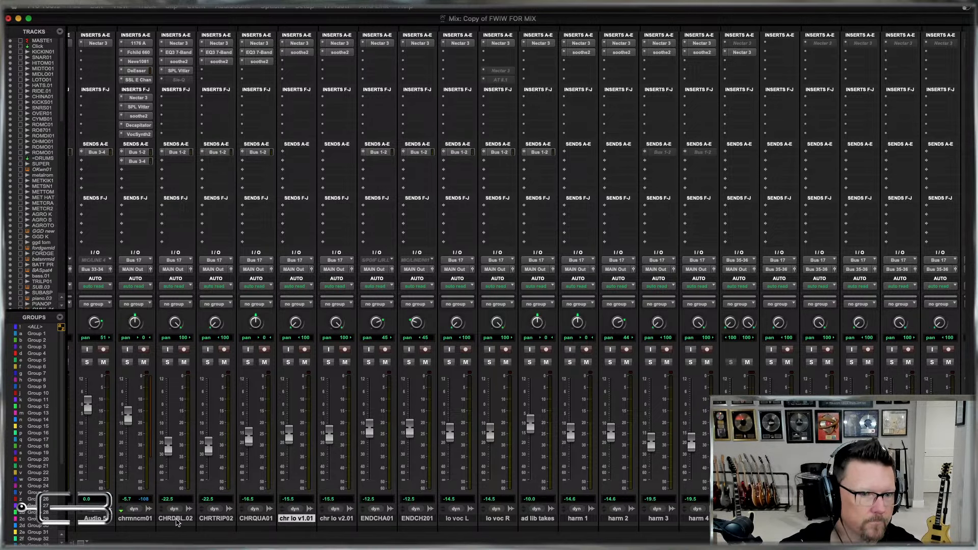
left_click(176, 520)
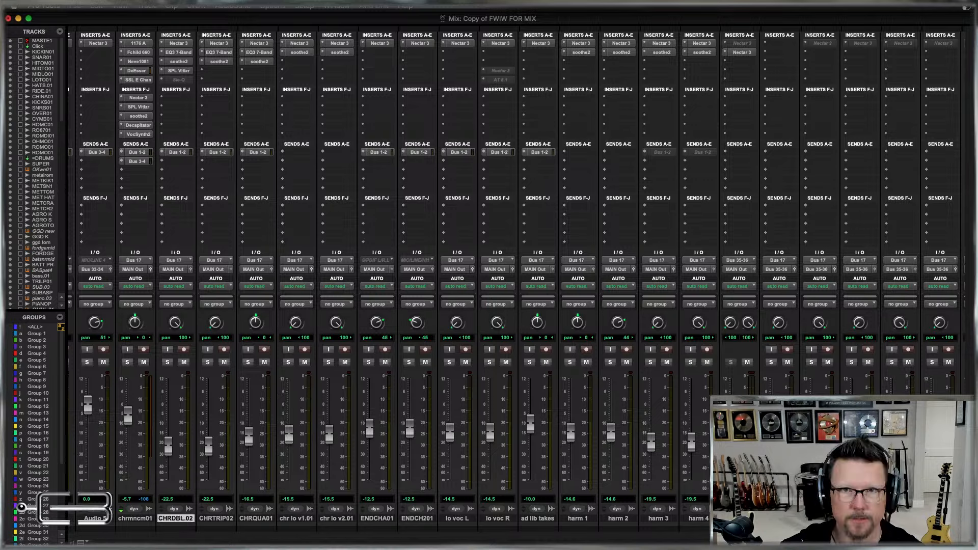
left_click(738, 52)
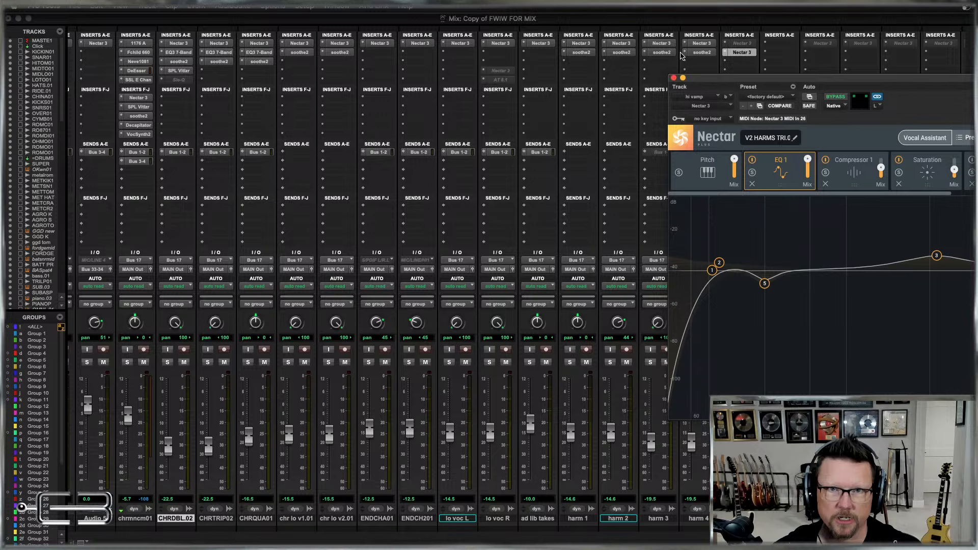
left_click(673, 78)
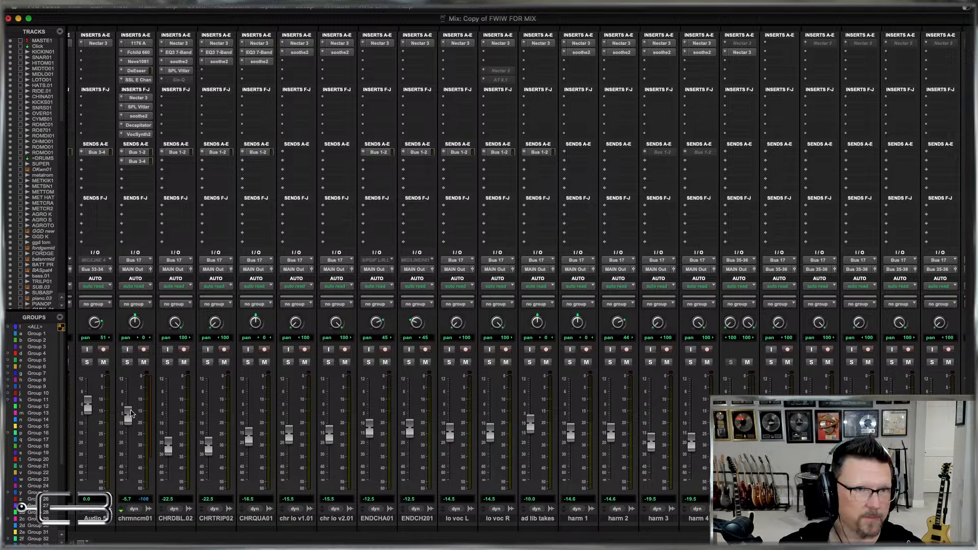
Select the vocal tracks from CHRTRIP02 through hi vamp and freeze them, dismissing the alert.
left_click(211, 520)
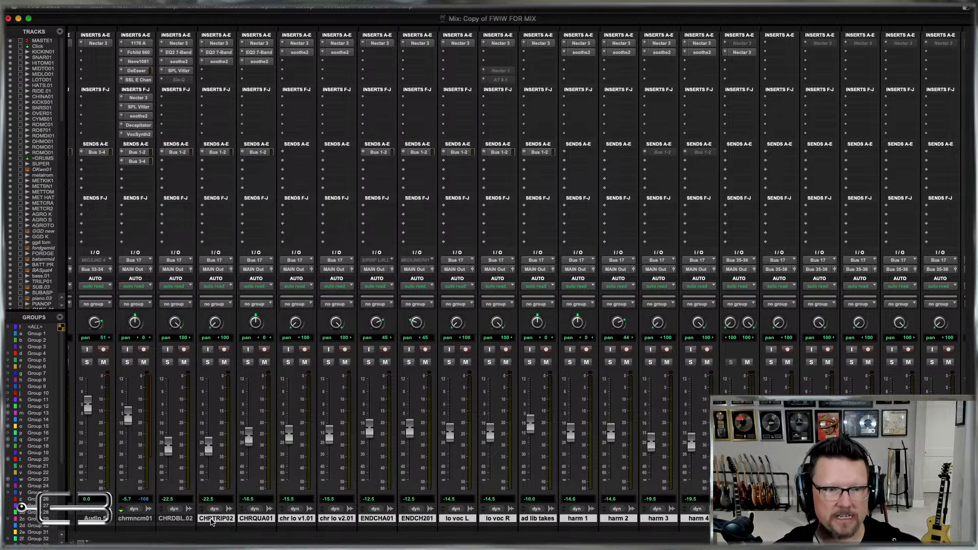
right_click(212, 520)
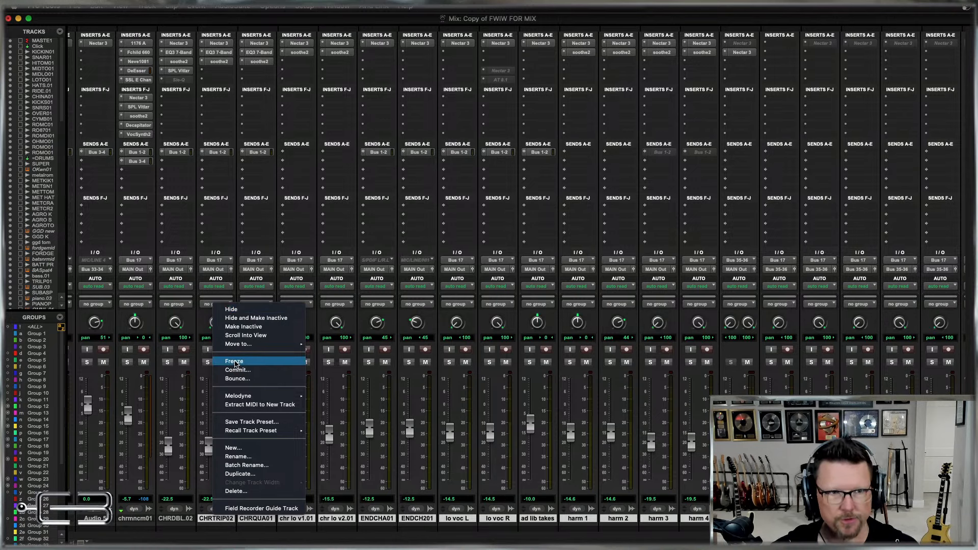
left_click(233, 362)
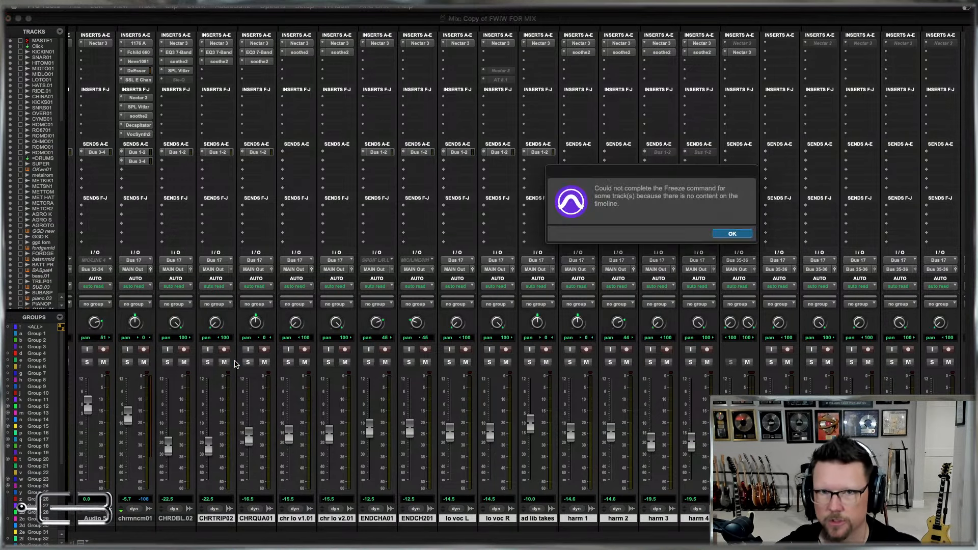
left_click(733, 234)
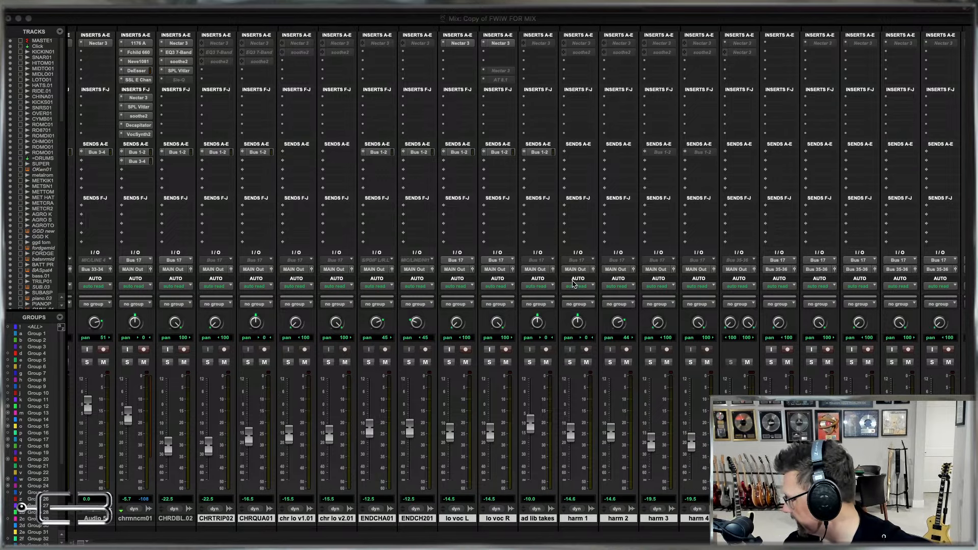
Review the mixer channels and select the tracks from Audio 2 through CHRDBL.02.
scroll(396, 272, "left", 15)
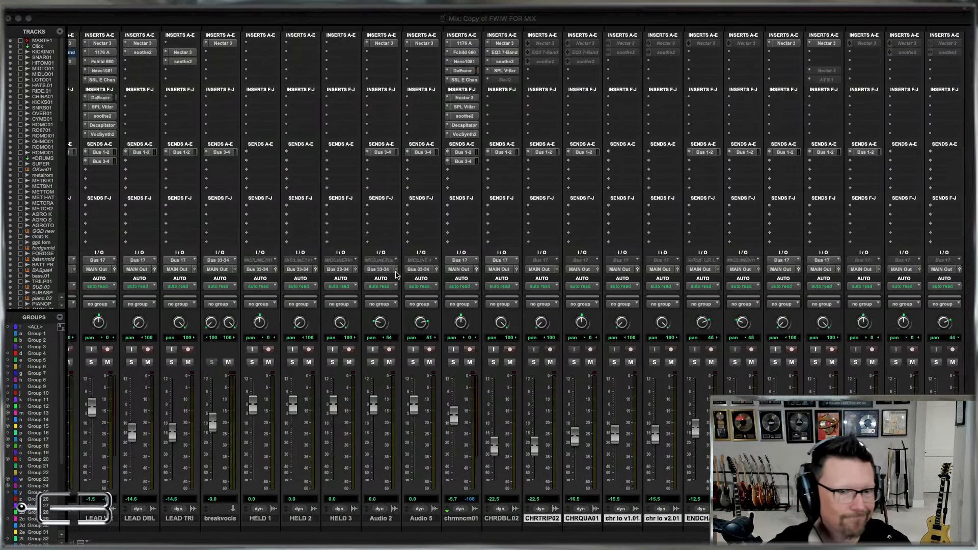
scroll(396, 276, "left", 15)
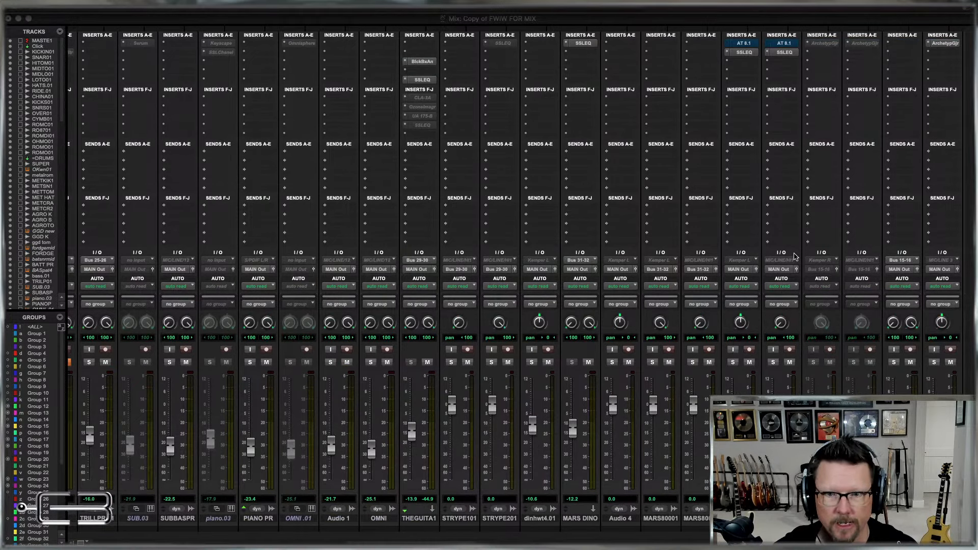
scroll(797, 257, "right", 15)
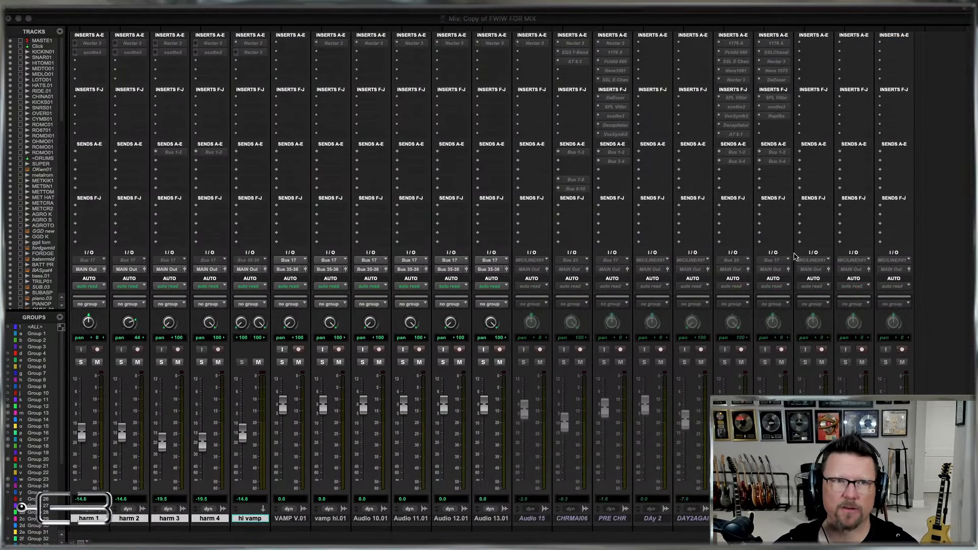
scroll(797, 258, "right", 15)
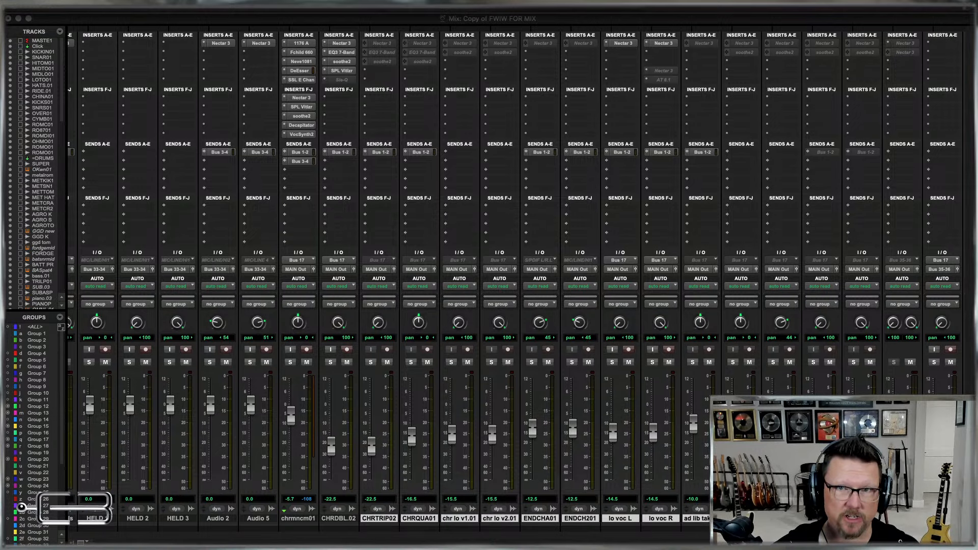
left_click(345, 520)
left_click(217, 520, "shift")
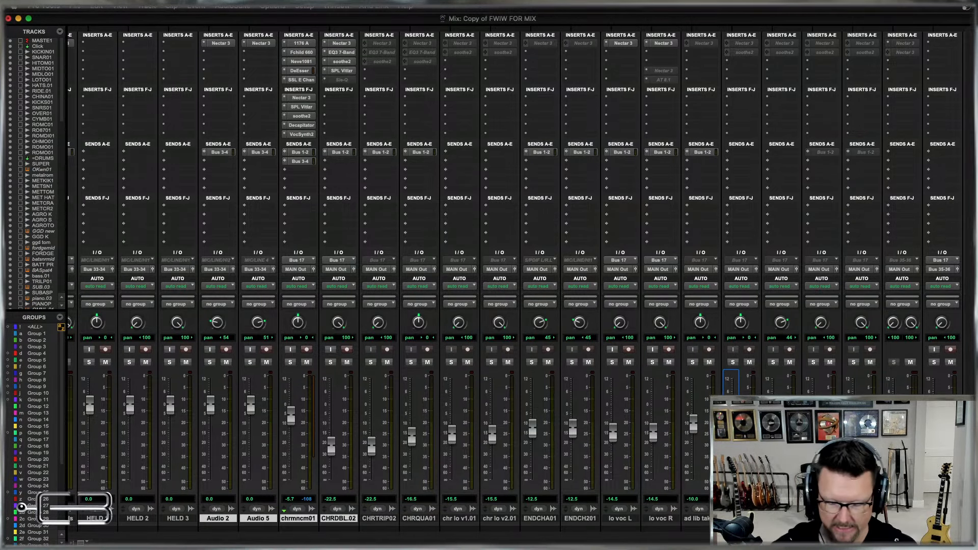
Switch to the Edit window and look through the session's guitar, vocal, drum and bass tracks.
key("super+equal")
scroll(615, 430, "down", 20)
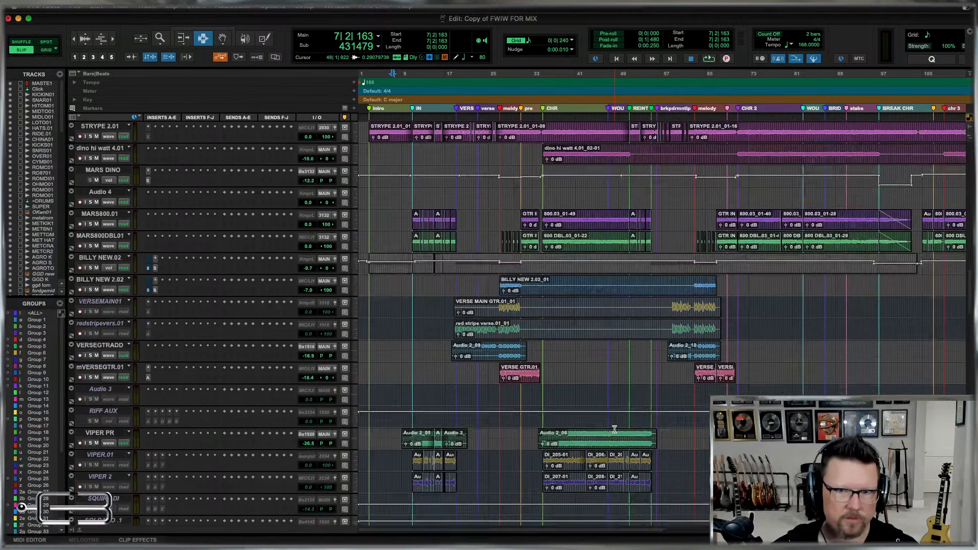
key("r")
scroll(615, 430, "down", 15)
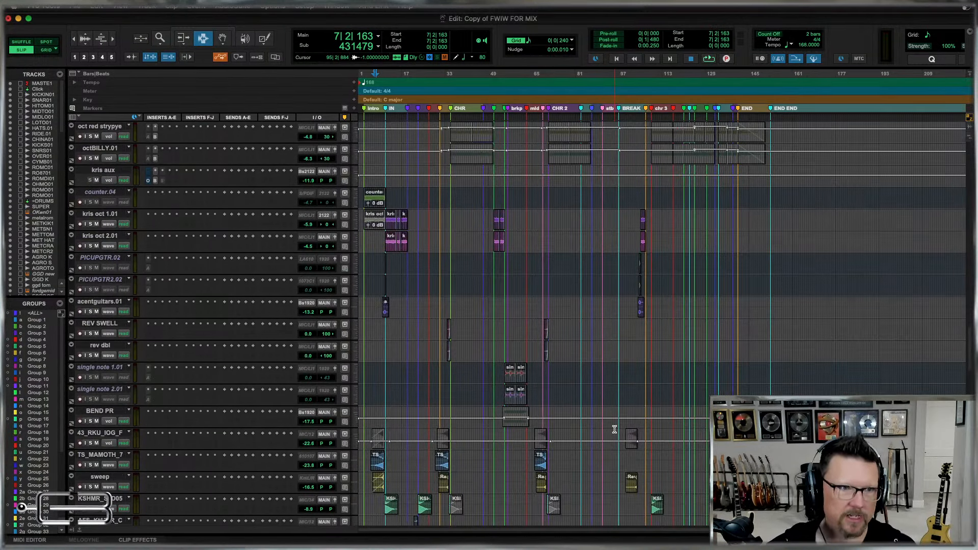
scroll(615, 429, "down", 20)
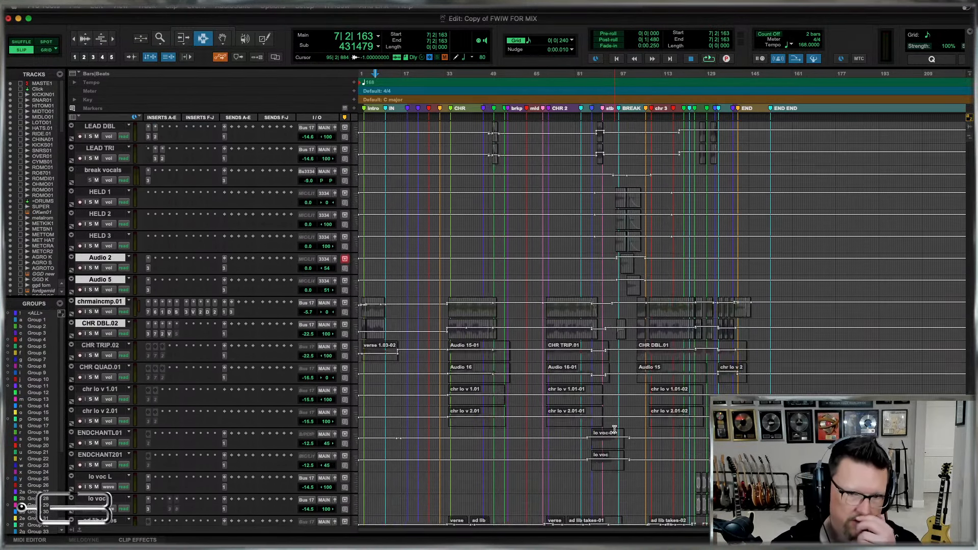
scroll(618, 335, "up", 5)
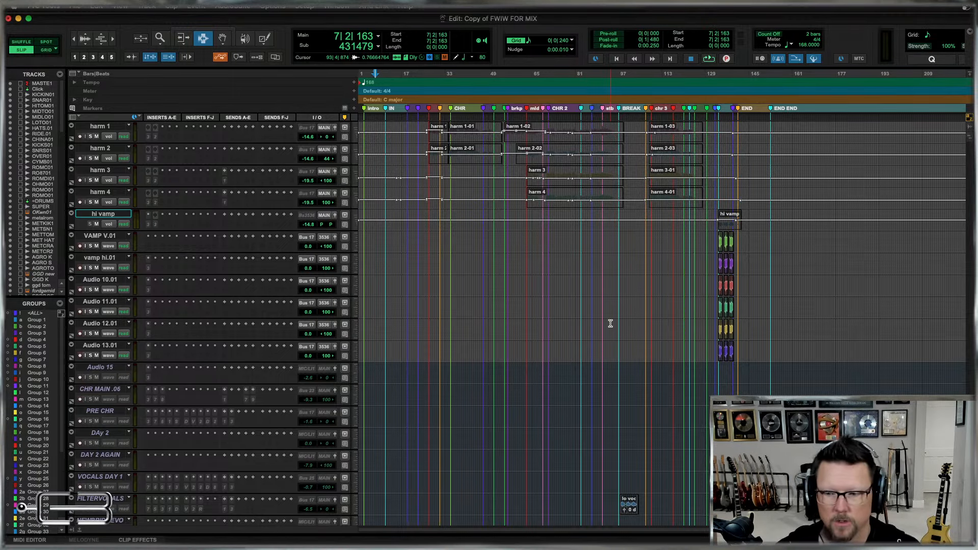
scroll(610, 324, "up", 20)
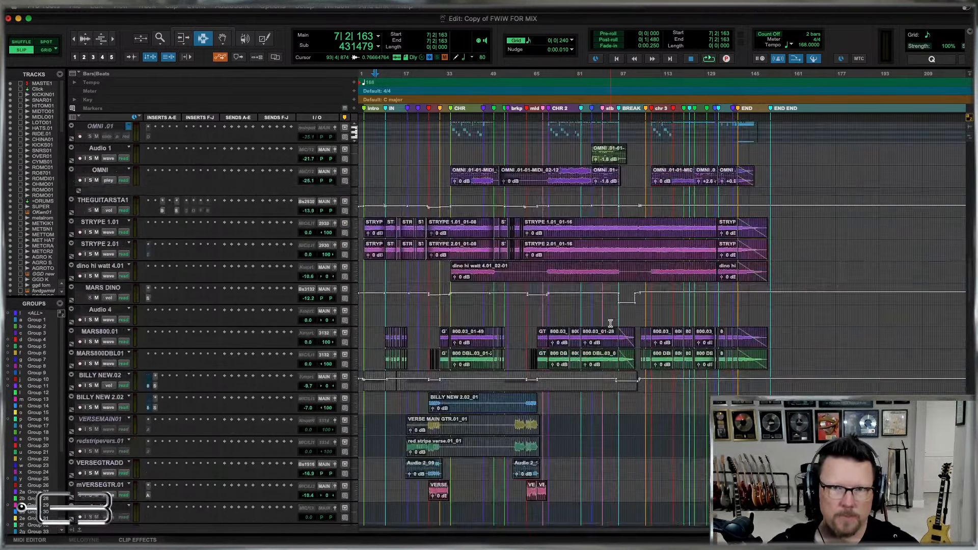
scroll(611, 324, "down", 5)
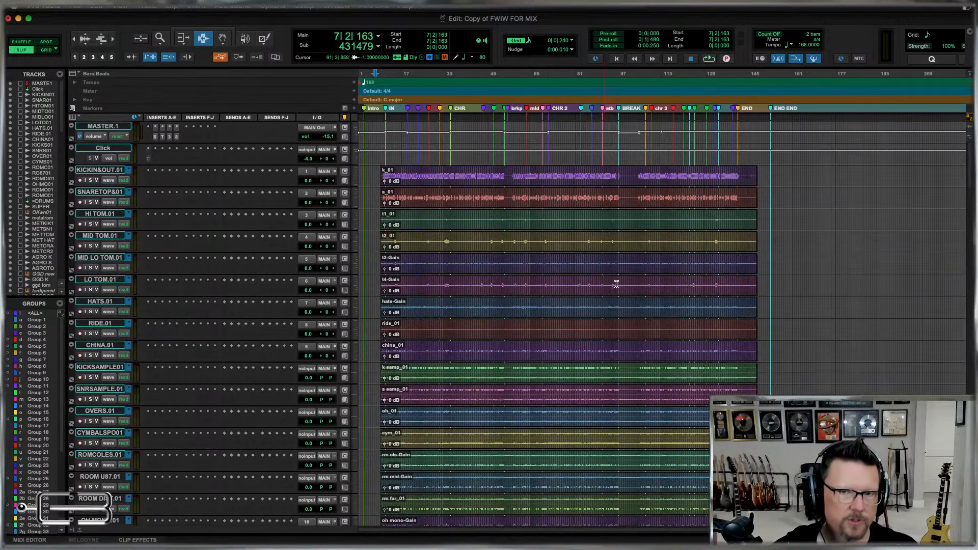
scroll(619, 282, "down", 4)
scroll(626, 291, "down", 10)
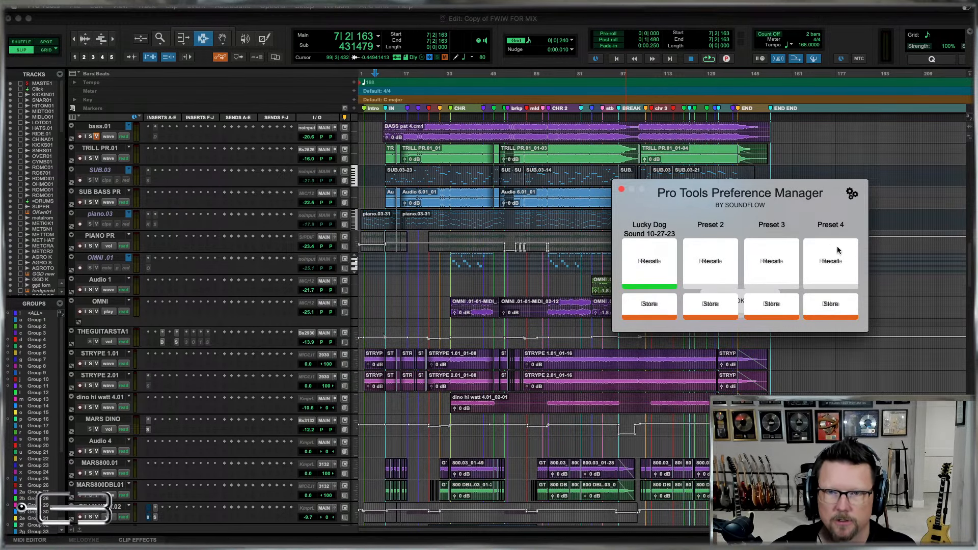
Recall the Lucky Dog Sound 10-27-23 preset in the Pro Tools Preference Manager and close the manager.
left_click(649, 262)
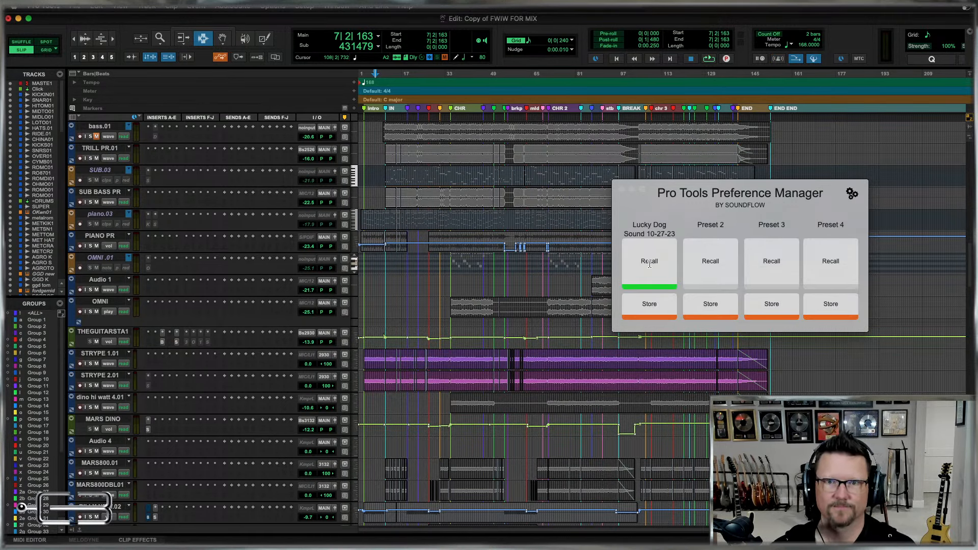
left_click(621, 189)
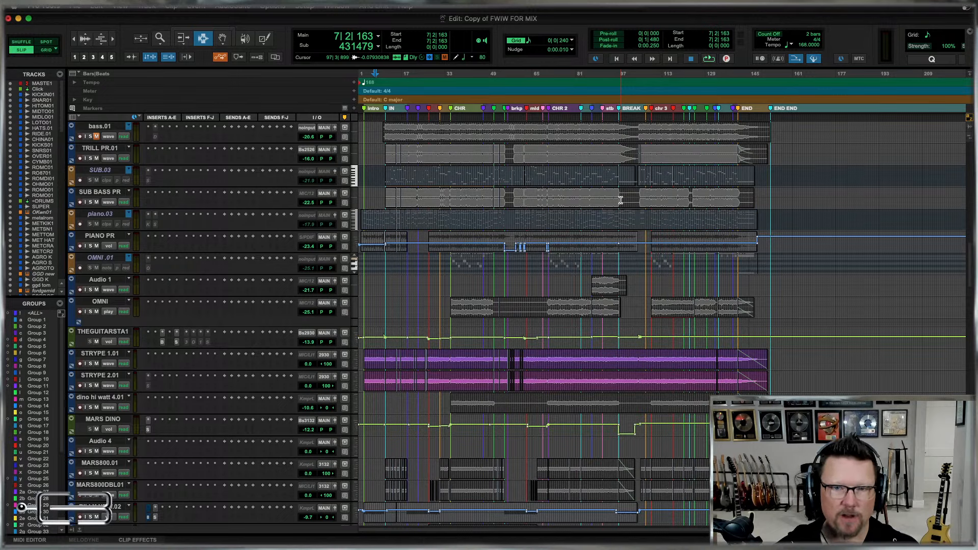
Select all tracks and their clips, remove the custom clip colors using the Color Palette for Clips in Tracks, and clear the selection.
left_click(98, 173, "alt")
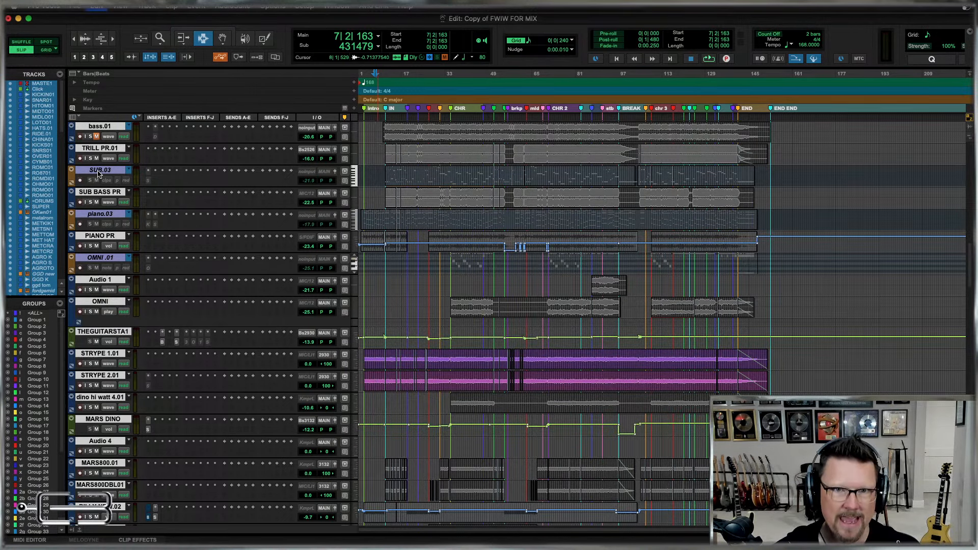
key("super+a")
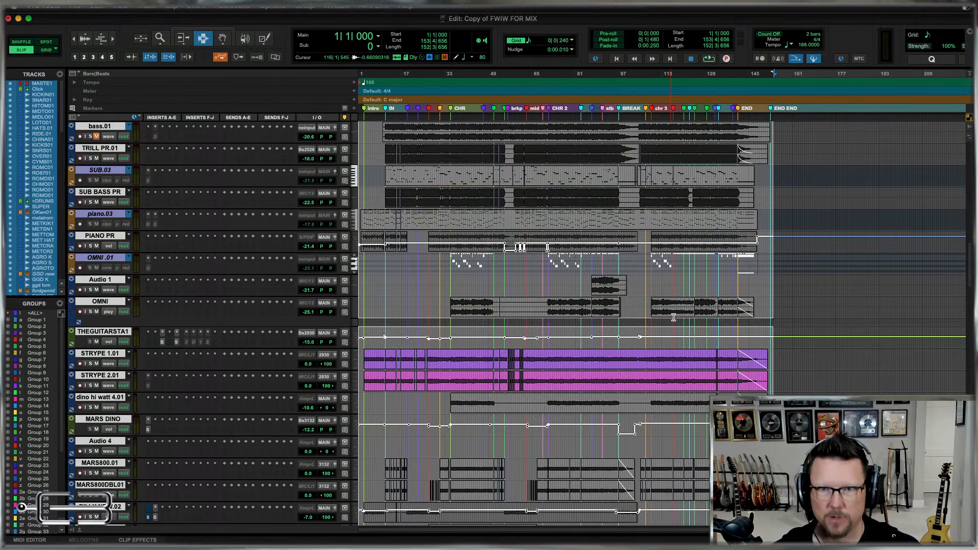
key("super+alt+c")
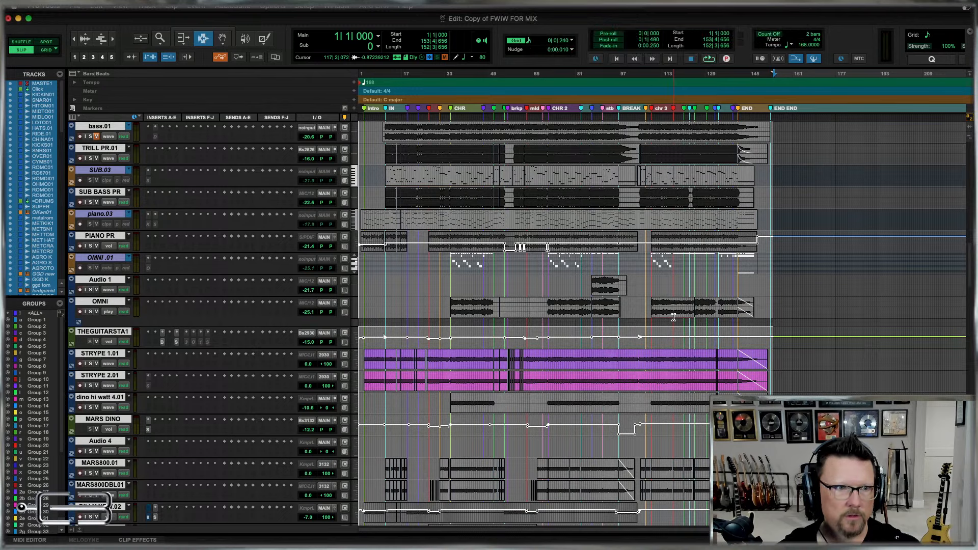
key("super+alt+c")
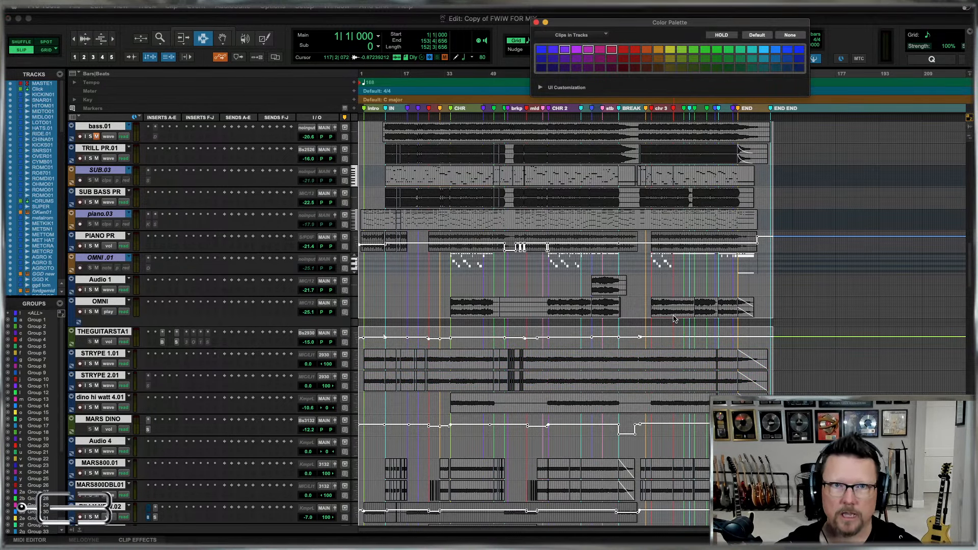
left_click(536, 23)
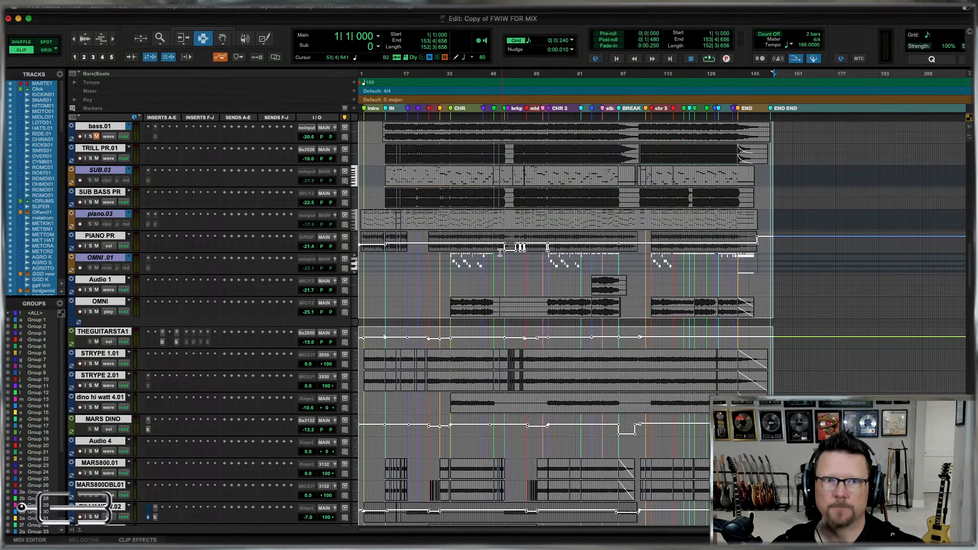
left_click(489, 179)
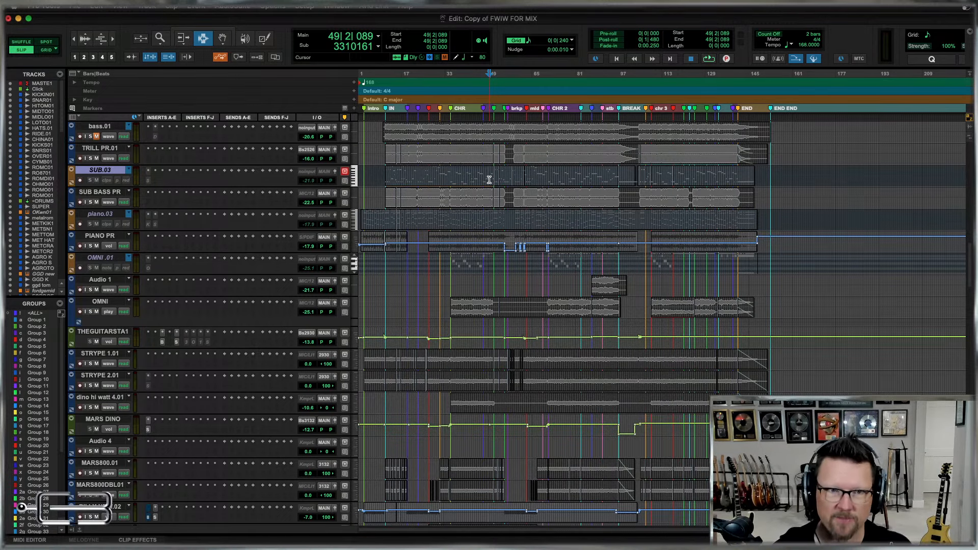
left_click(337, 6)
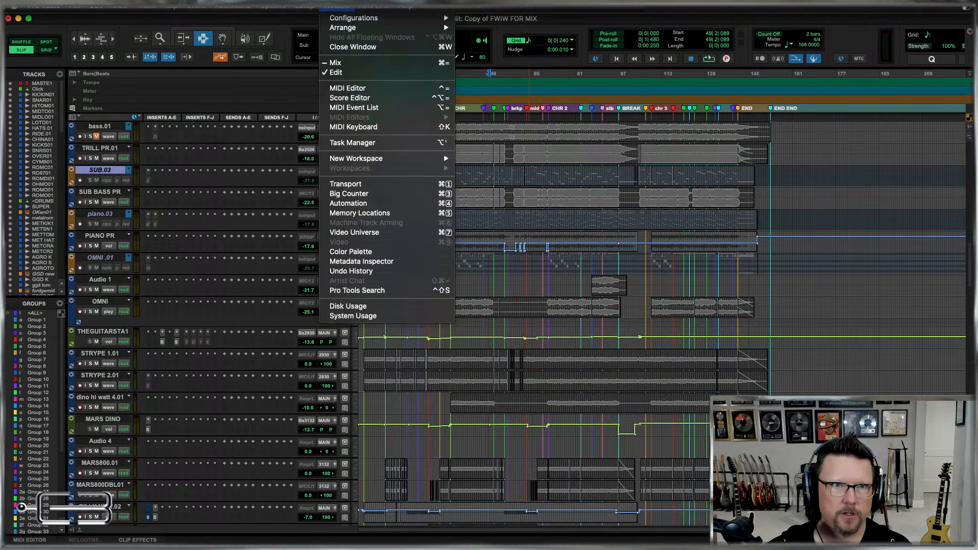
left_click(336, 6)
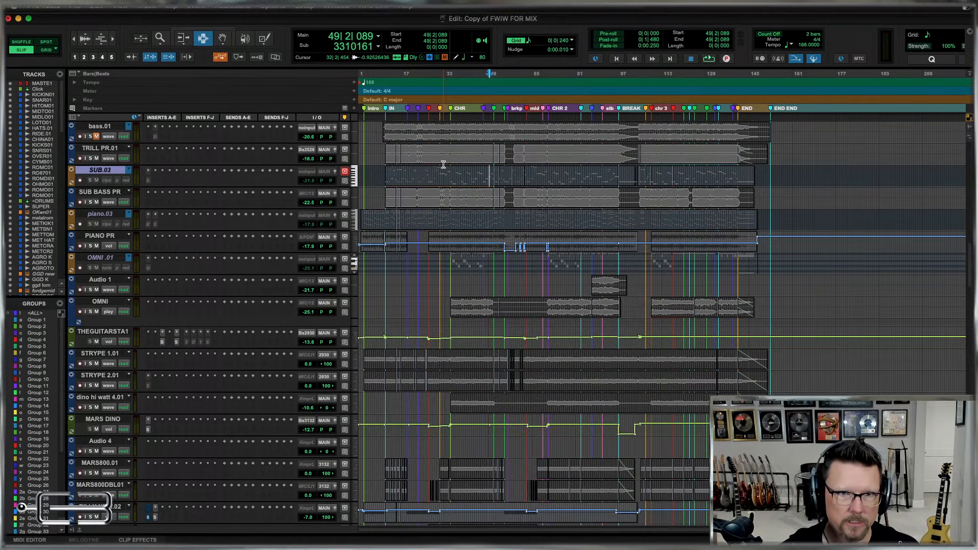
Switch the audio tracks from volume automation to waveform view and the OMNI .01 instrument track to clips view.
key("ctrl+alt+minus")
key("ctrl+alt+minus")
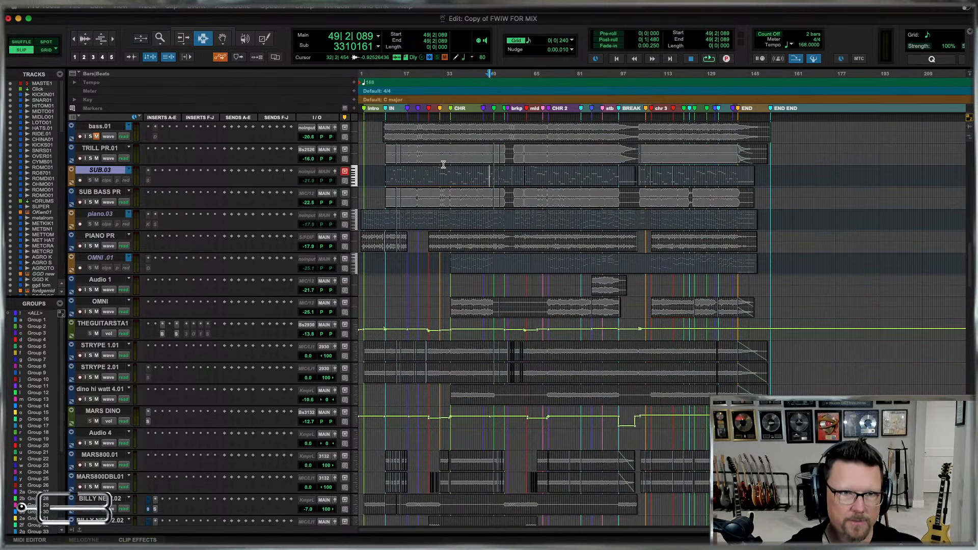
left_click(416, 150)
key("super+bracketright")
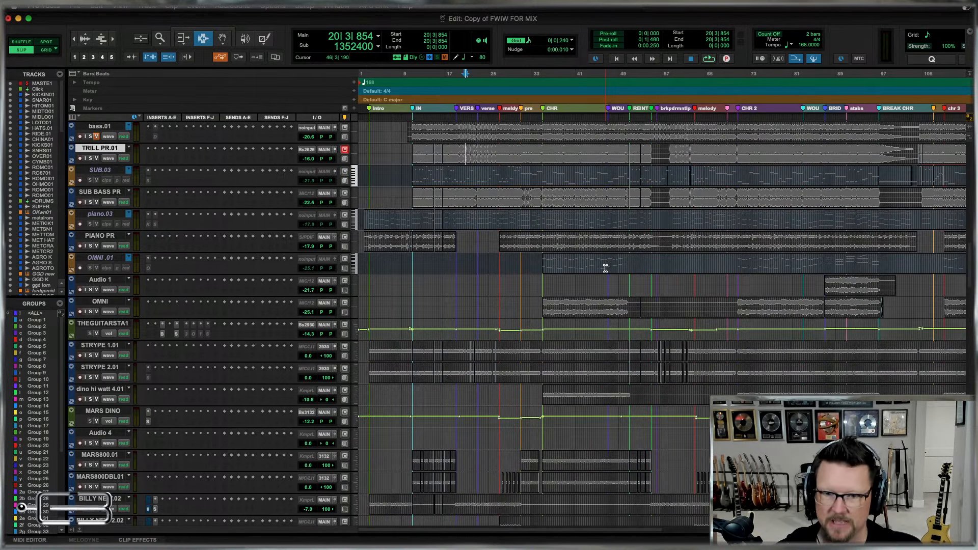
key("super+bracketleft")
Examine the waveform display of all tracks, from the drums through the guitars to the vocals and inactive tracks.
scroll(541, 324, "up", 5)
scroll(541, 324, "up", 10)
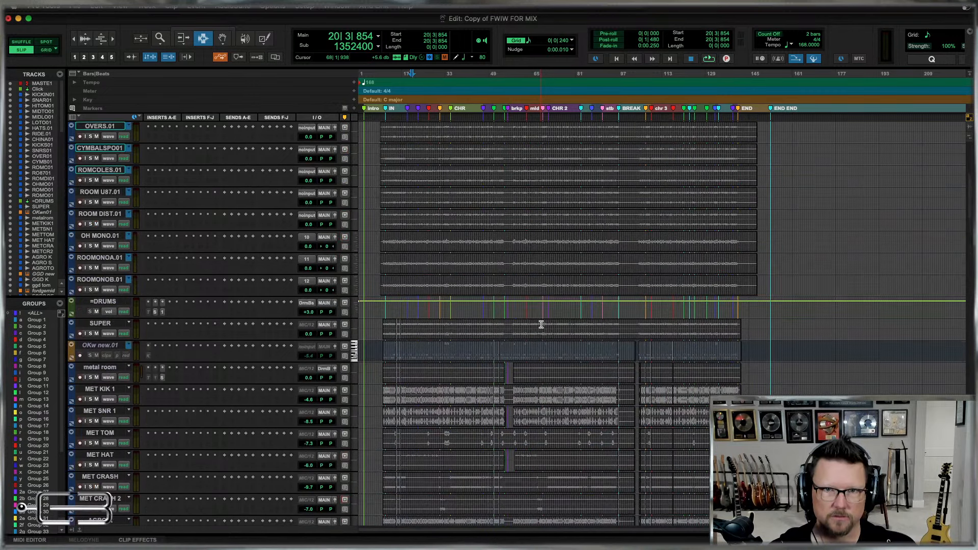
scroll(541, 325, "down", 15)
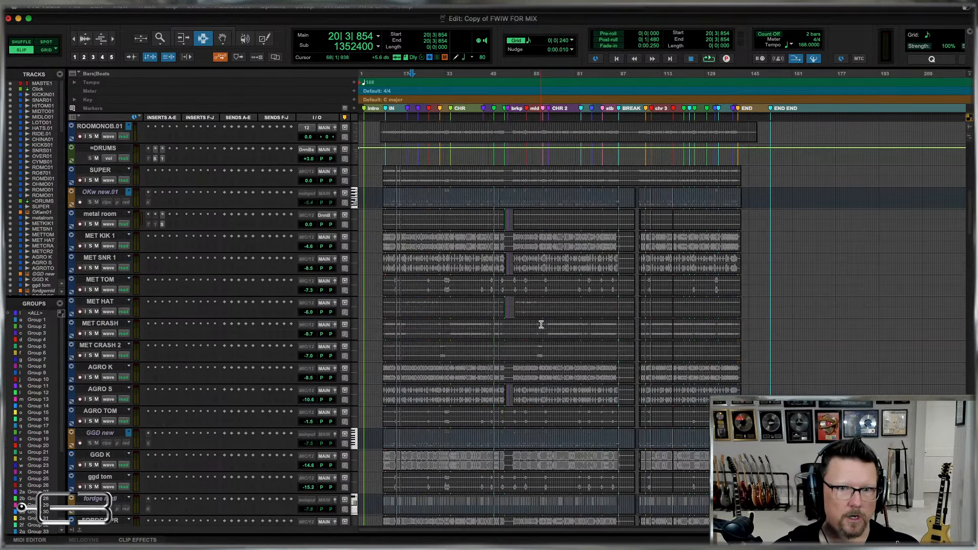
scroll(541, 325, "down", 15)
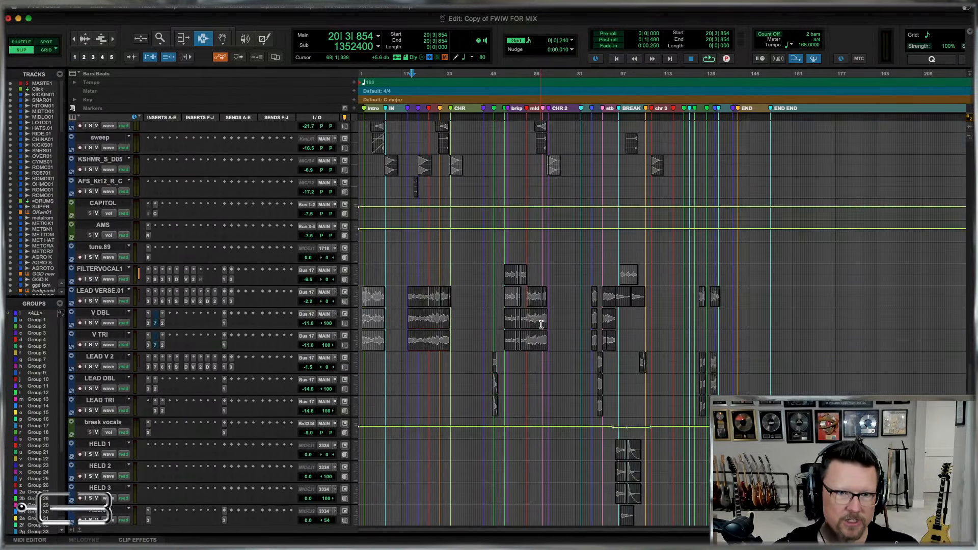
scroll(579, 363, "down", 5)
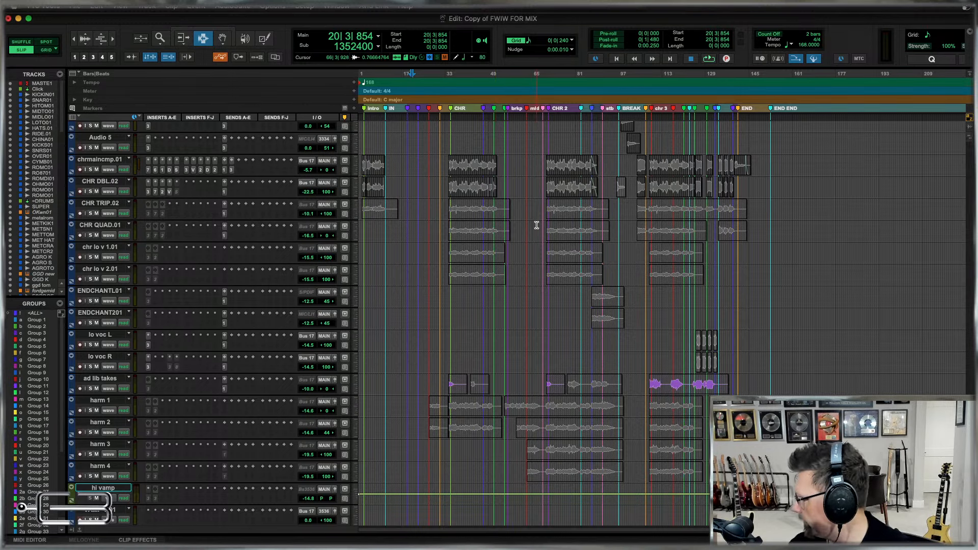
scroll(555, 285, "down", 10)
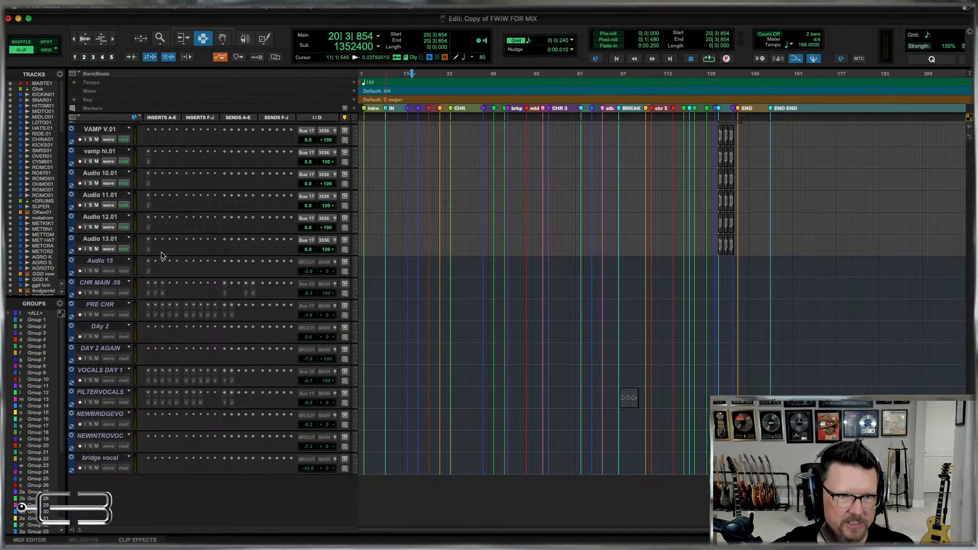
scroll(550, 345, "up", 5)
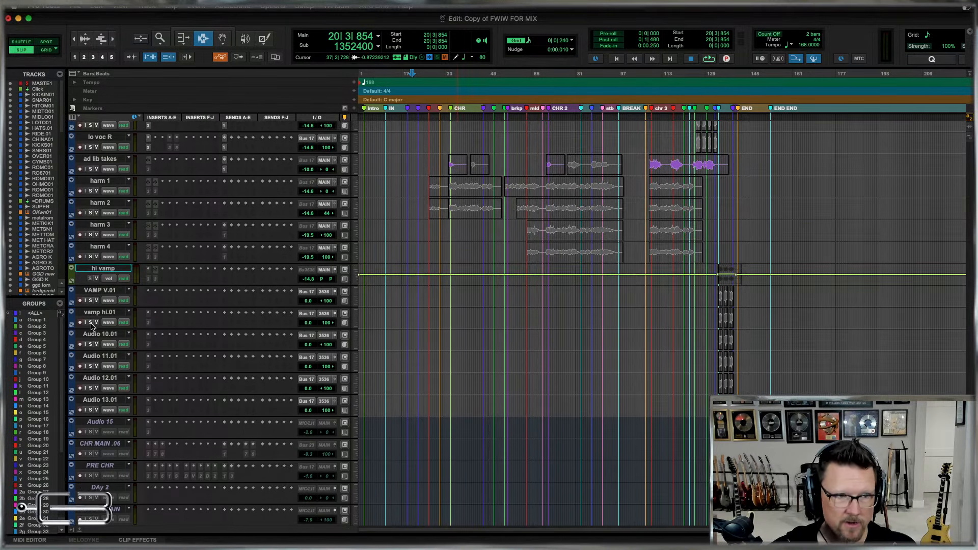
scroll(600, 295, "up", 8)
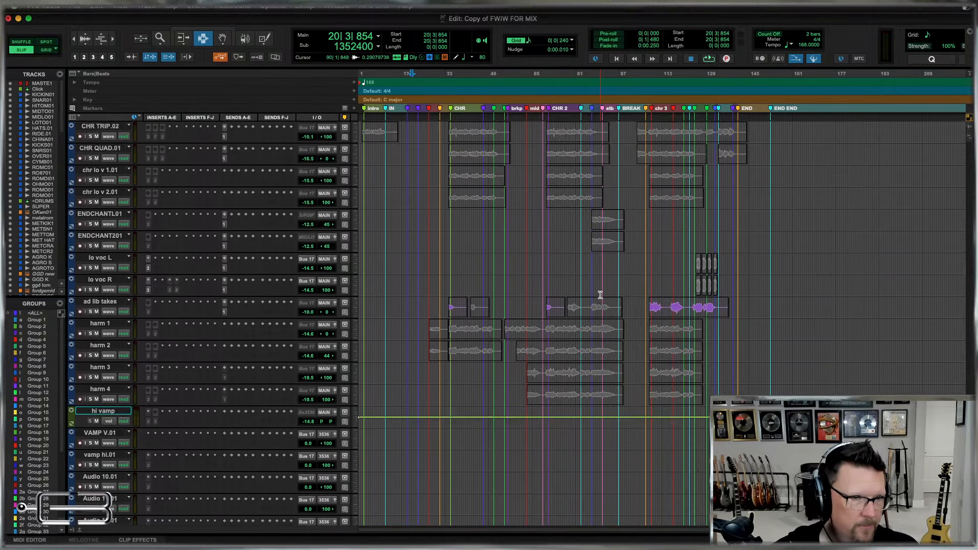
scroll(601, 295, "up", 10)
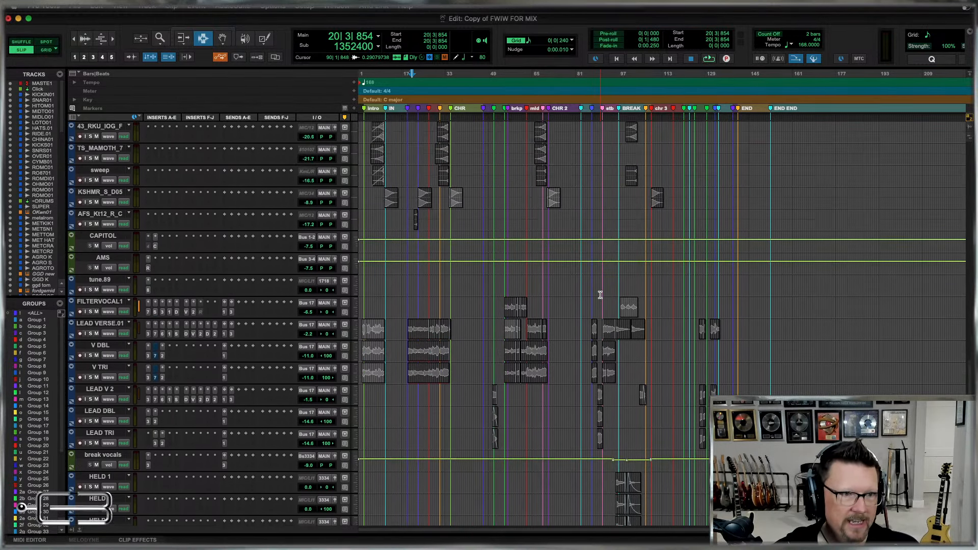
scroll(601, 295, "up", 10)
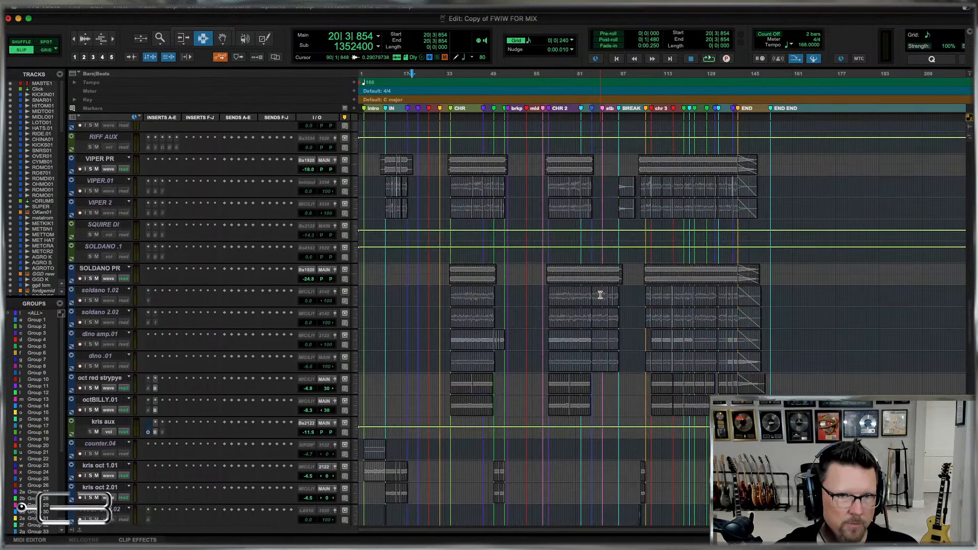
scroll(601, 295, "up", 10)
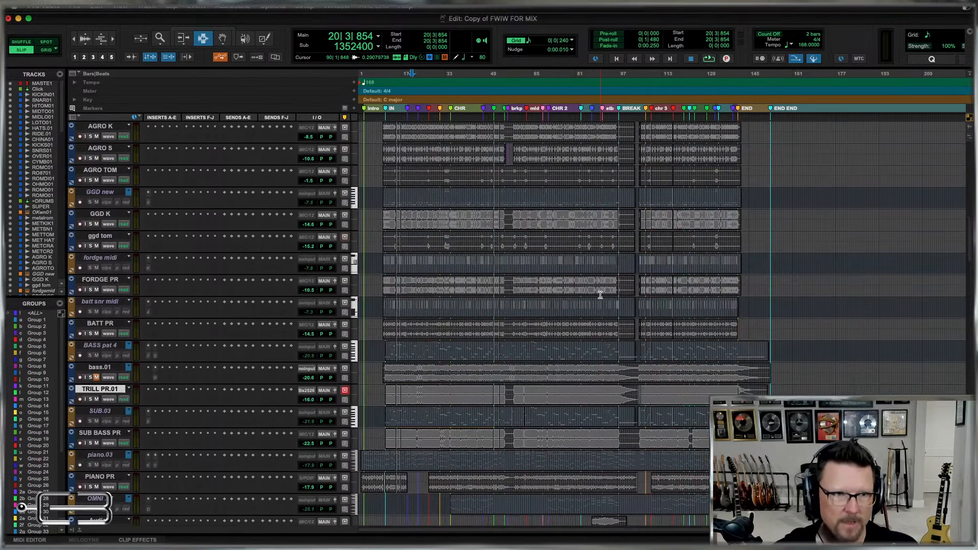
Delete the Click track near the start of the session.
scroll(600, 295, "up", 10)
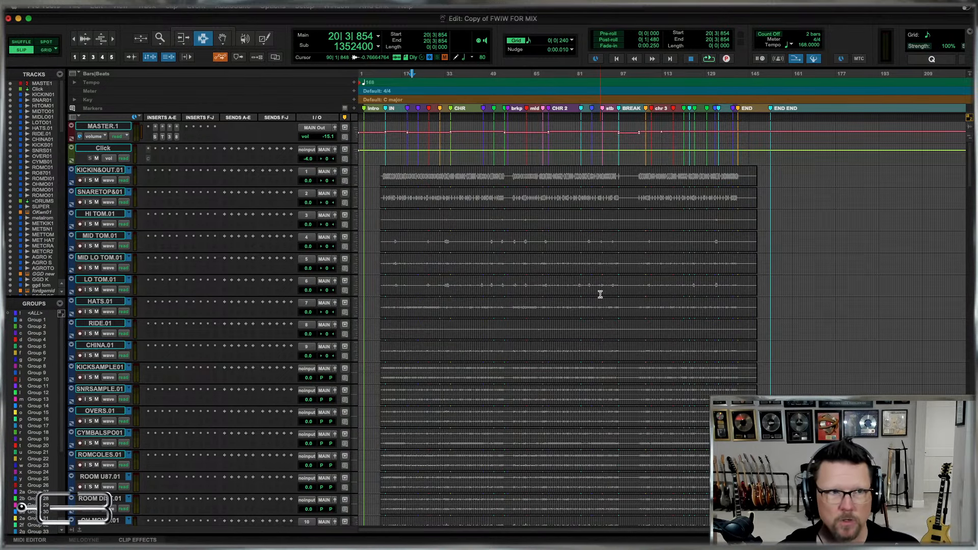
left_click(100, 148)
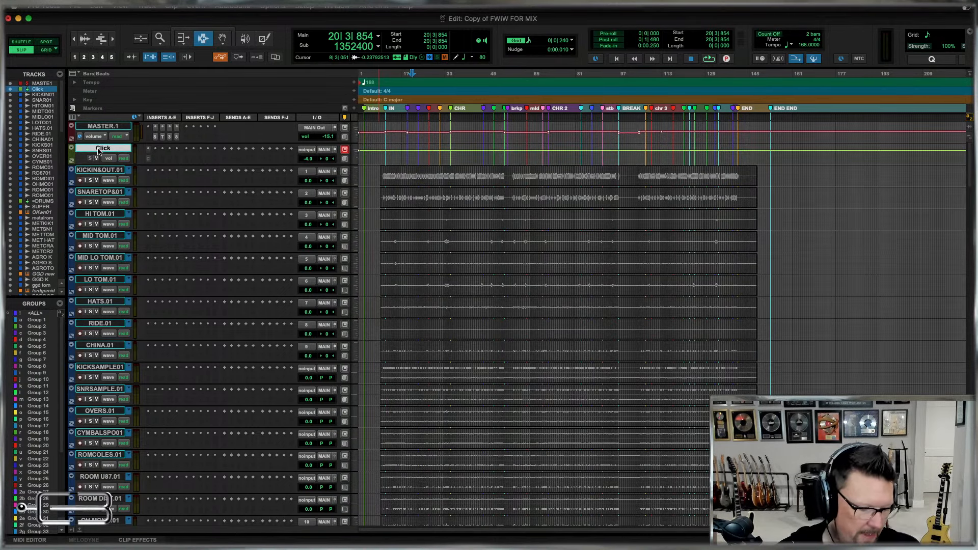
key("Delete")
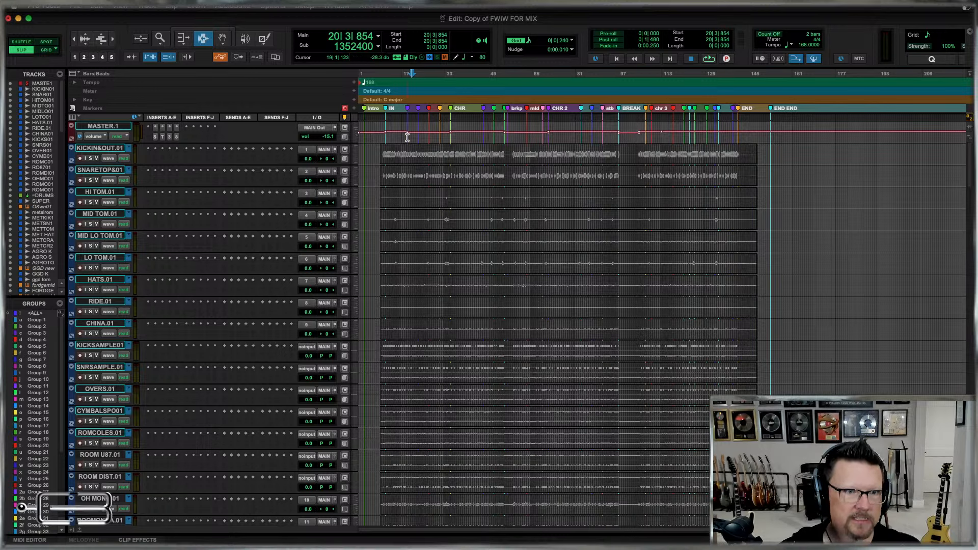
Select every group from Group 1 through the end of the groups list and delete them all.
left_click(43, 360)
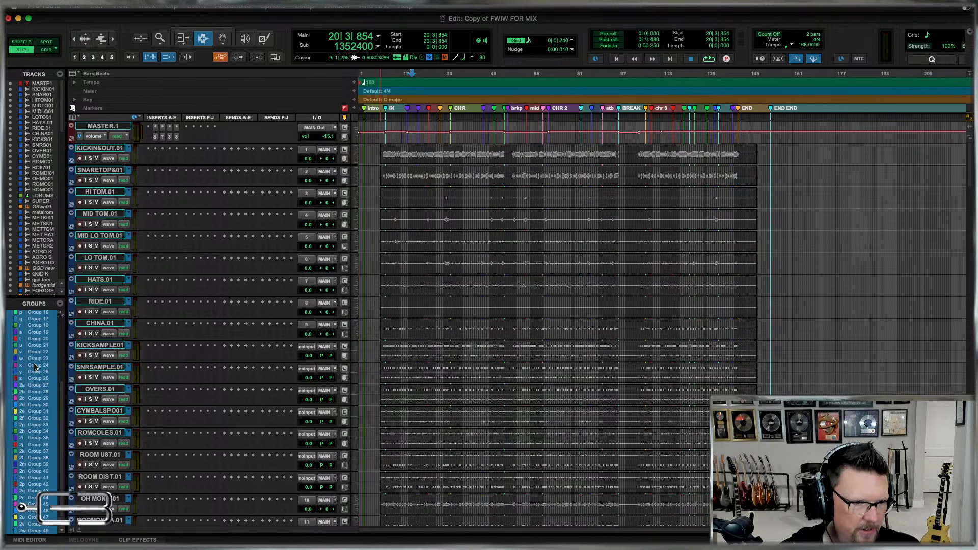
scroll(34, 367, "down", 5)
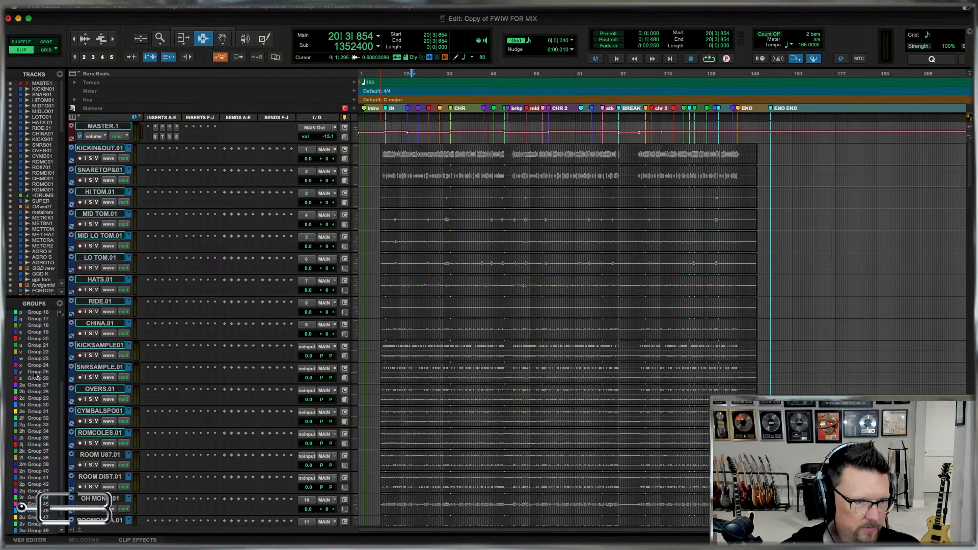
left_click(60, 303)
left_click(94, 351)
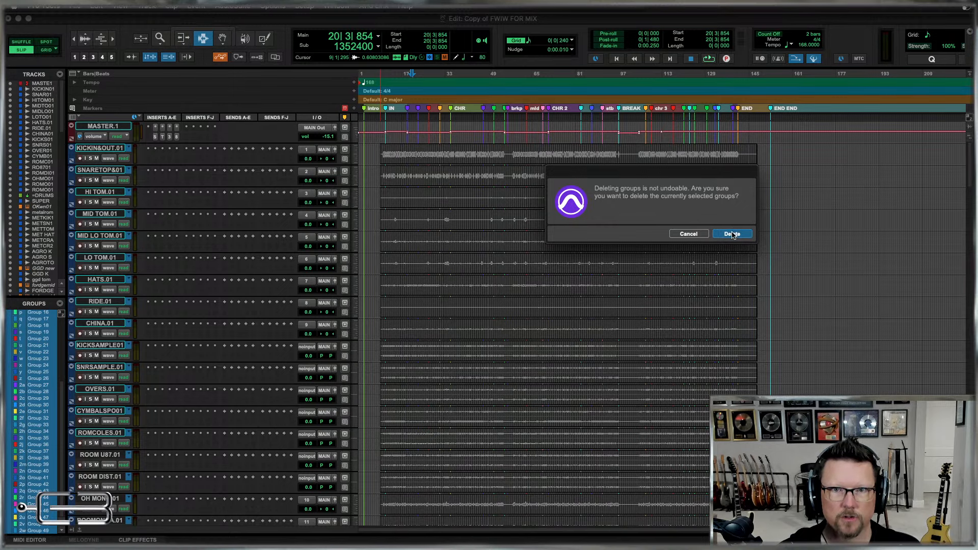
left_click(732, 234)
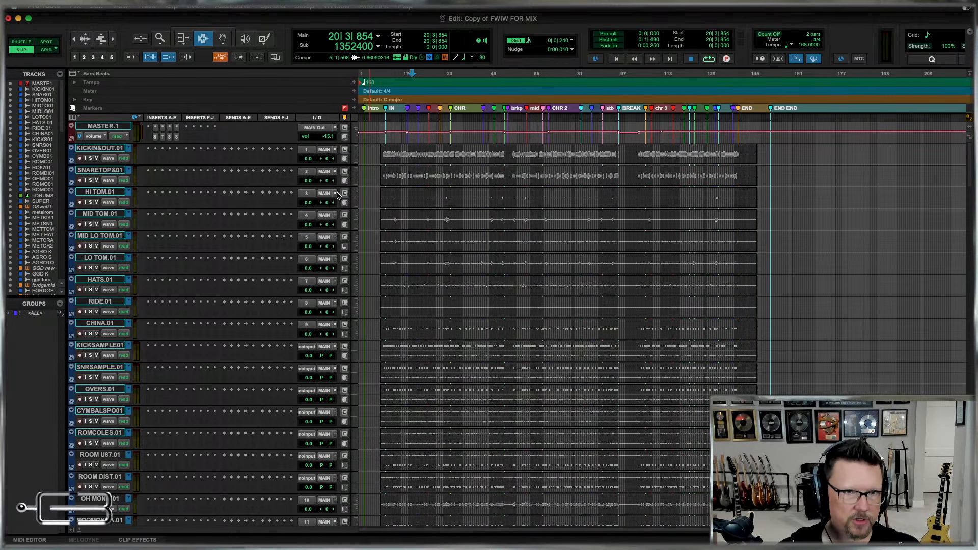
Examine the recorded drum tracks, from KICK IN & OUT.01 through ROOMONOB.01, and the =DRUMS track below them.
left_click(405, 188)
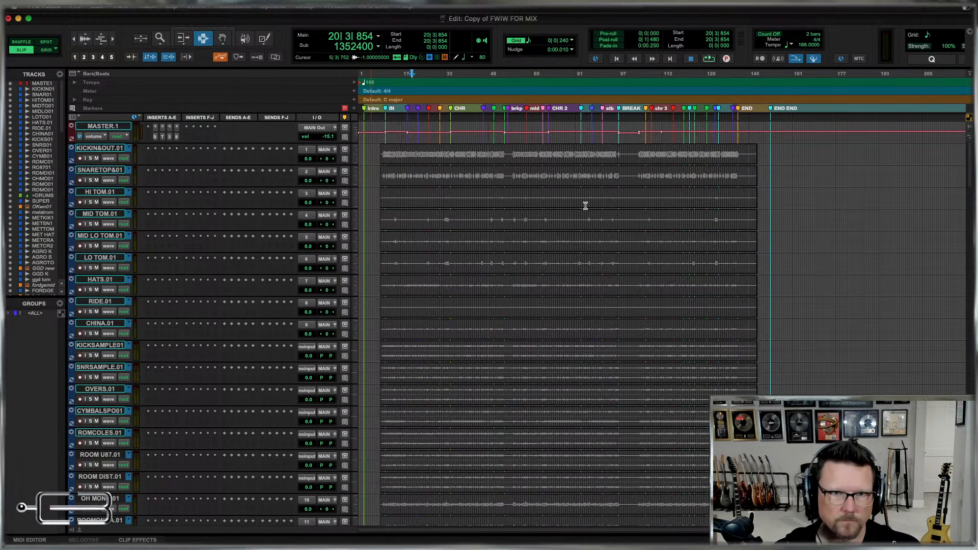
key("t")
left_click(537, 197)
key("r")
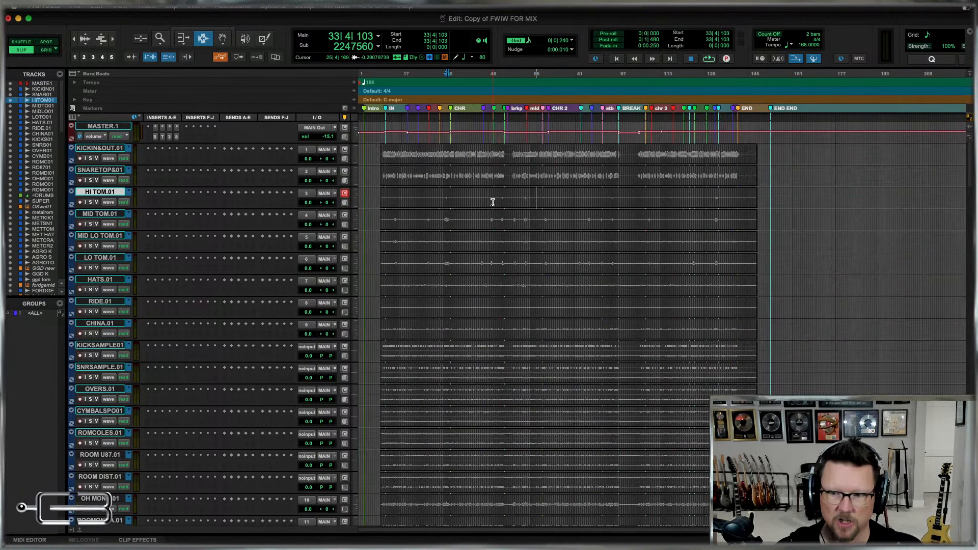
left_click(100, 148)
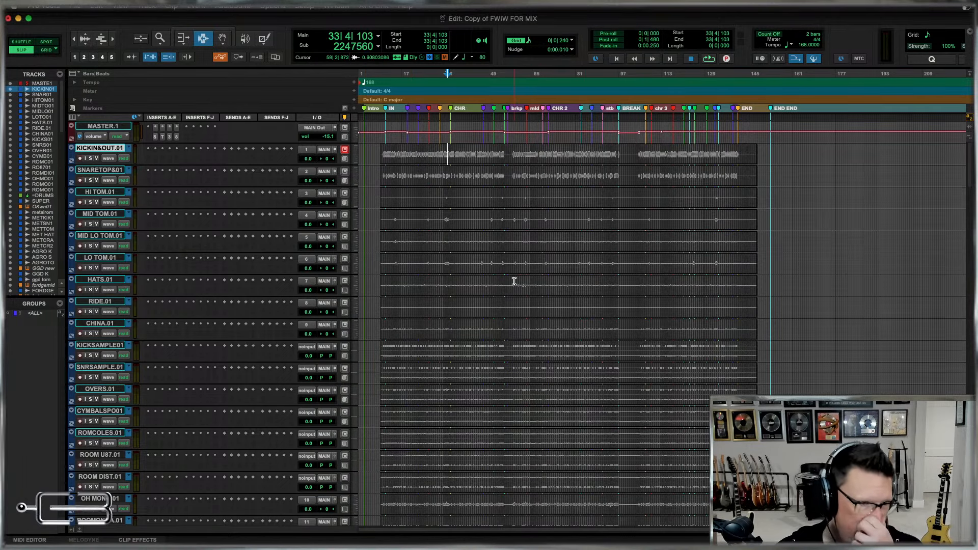
scroll(514, 280, "down", 3)
scroll(515, 298, "down", 1)
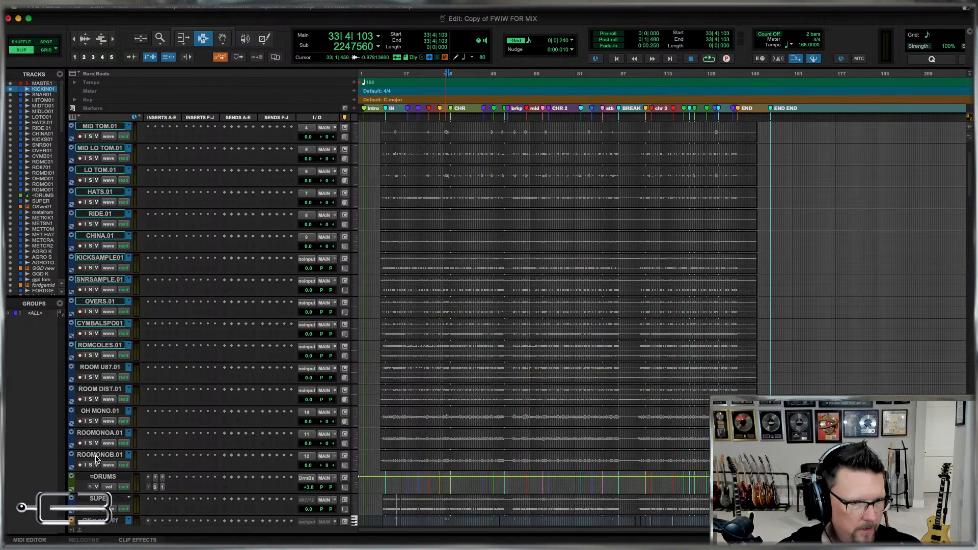
scroll(502, 375, "down", 5)
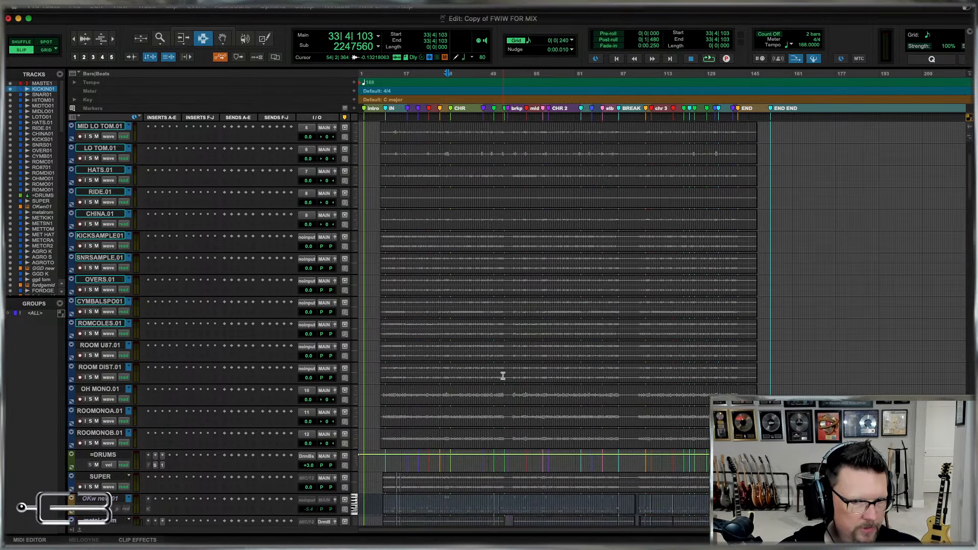
scroll(503, 375, "down", 3)
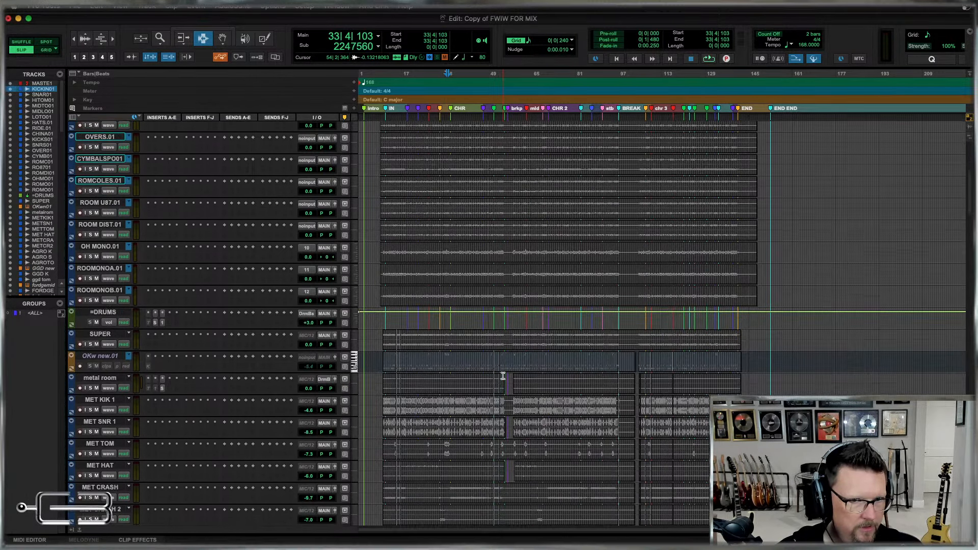
Examine the MET KIK 1 and MET SNR 1 waveforms up close around bar 29, and the other drum sample tracks below.
left_click(433, 411)
key("r")
key("t")
key("t")
key("t")
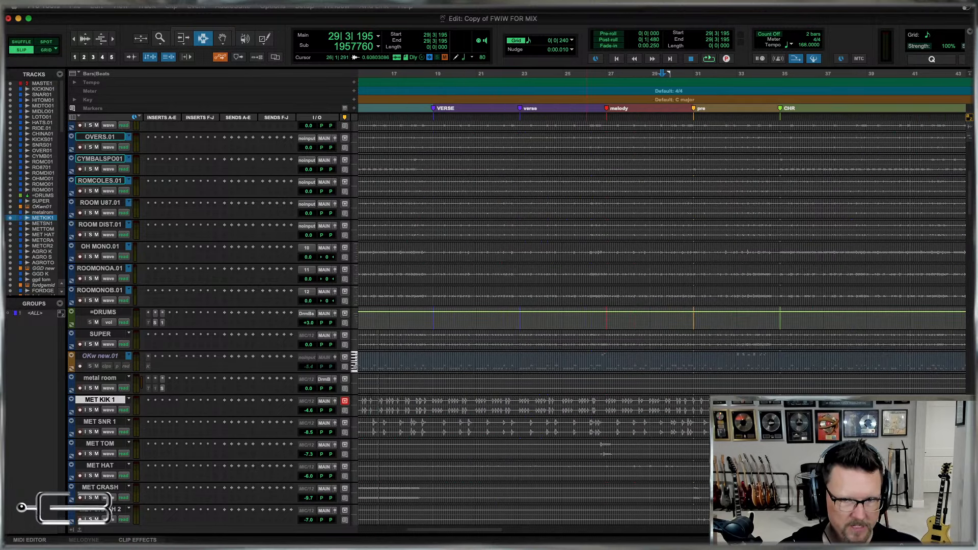
mouse_move(668, 405)
left_mouse_down()
mouse_move(709, 430)
mouse_move(669, 423)
left_mouse_up()
left_click(669, 423)
scroll(522, 383, "down", 5)
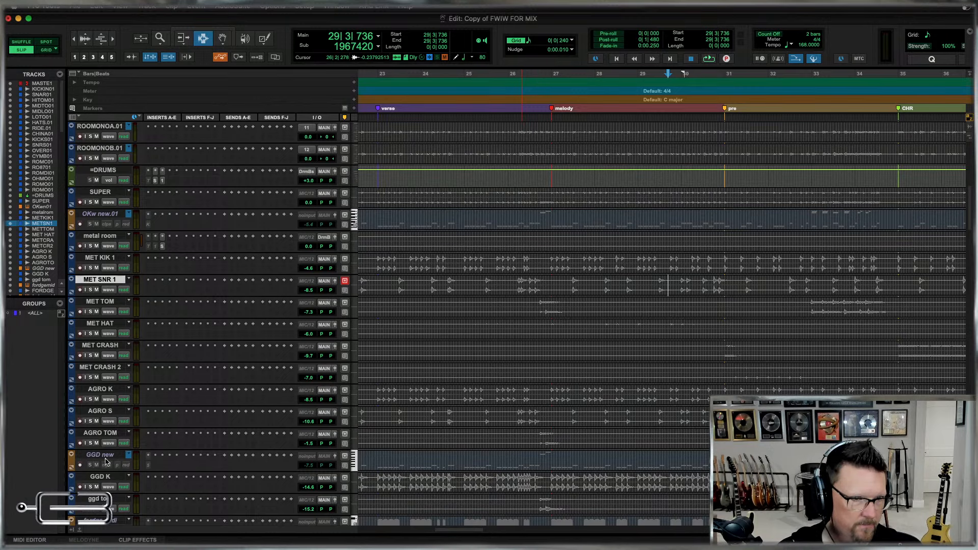
scroll(497, 414, "down", 5)
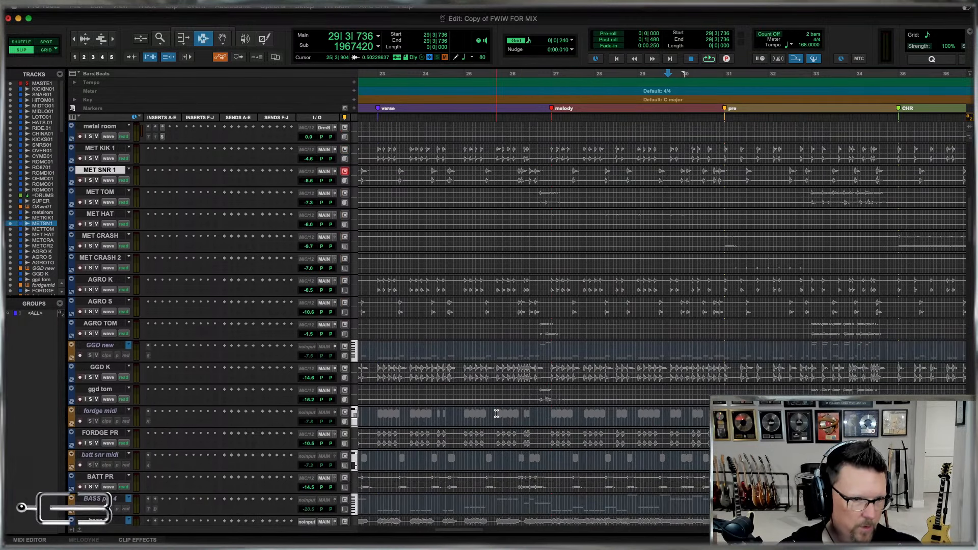
scroll(497, 414, "down", 20)
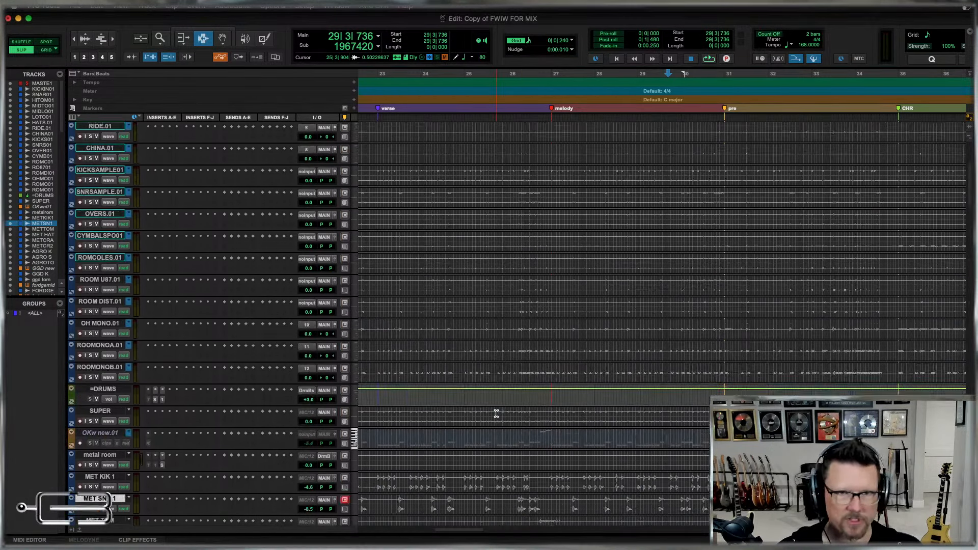
Select the drum tracks from KICK IN & OUT.01 through ROOMONOB.01 and set up a Mix/Edit group named Drums with ID a.
key("r")
key("r")
scroll(497, 414, "up", 2)
scroll(497, 413, "down", 2)
key("r")
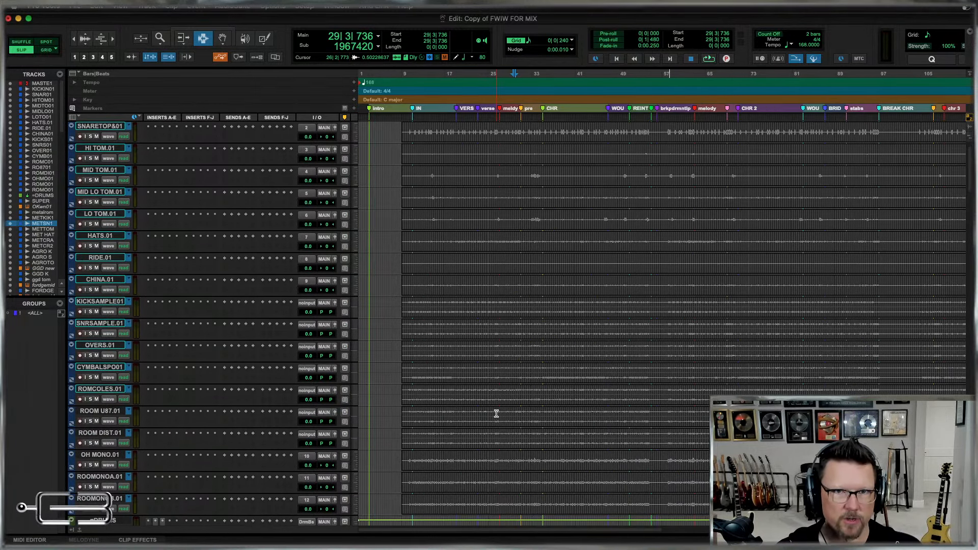
scroll(497, 414, "up", 2)
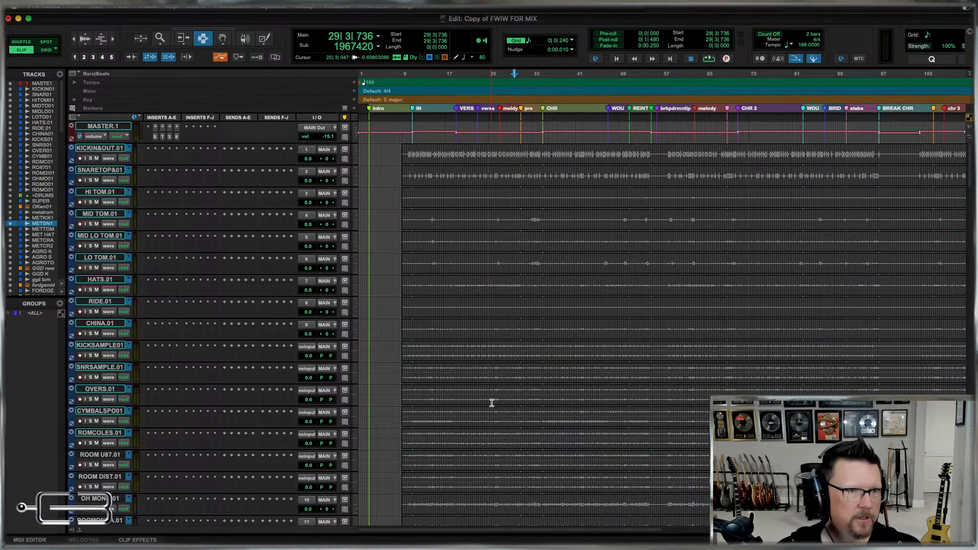
left_click(91, 148)
scroll(613, 306, "down", 6)
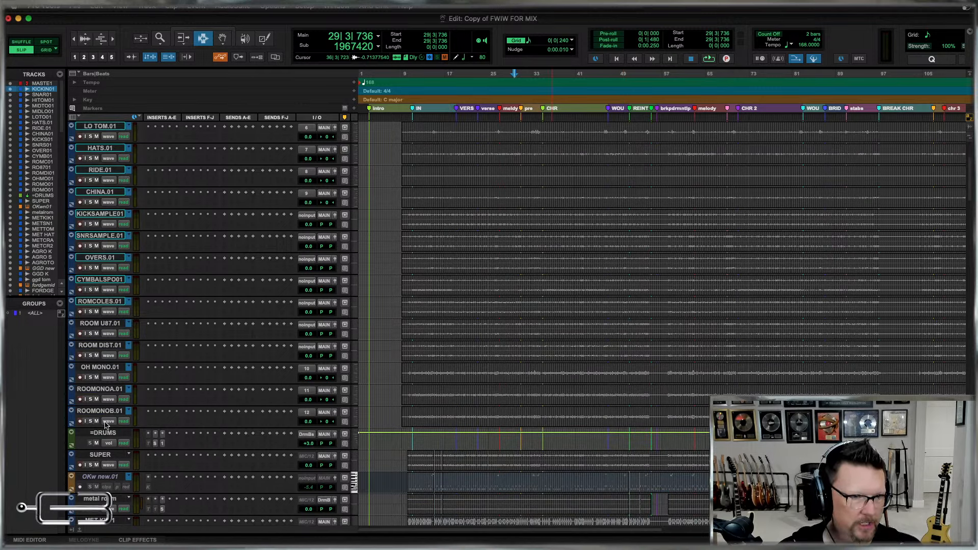
left_click(96, 414, "shift")
key("super+g")
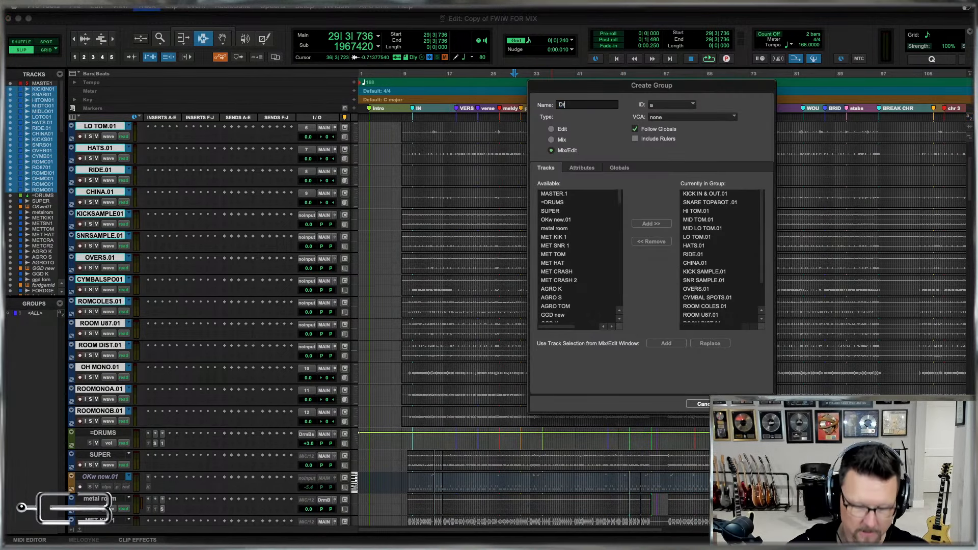
type("Drums")
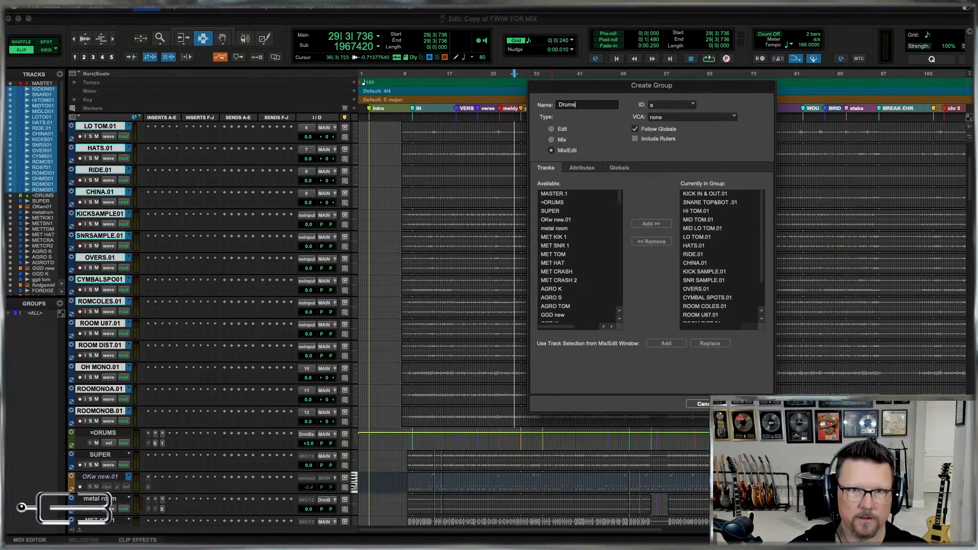
left_click(667, 107)
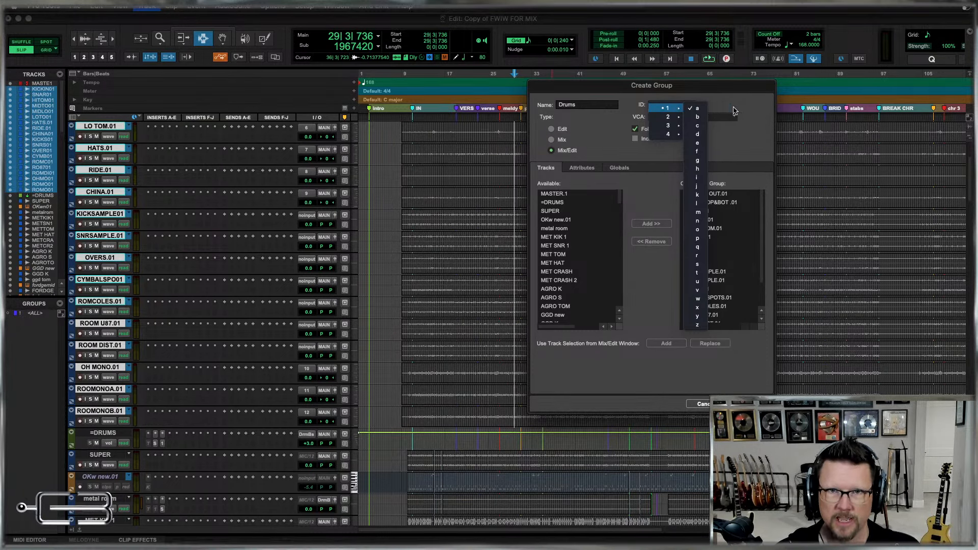
left_click(697, 108)
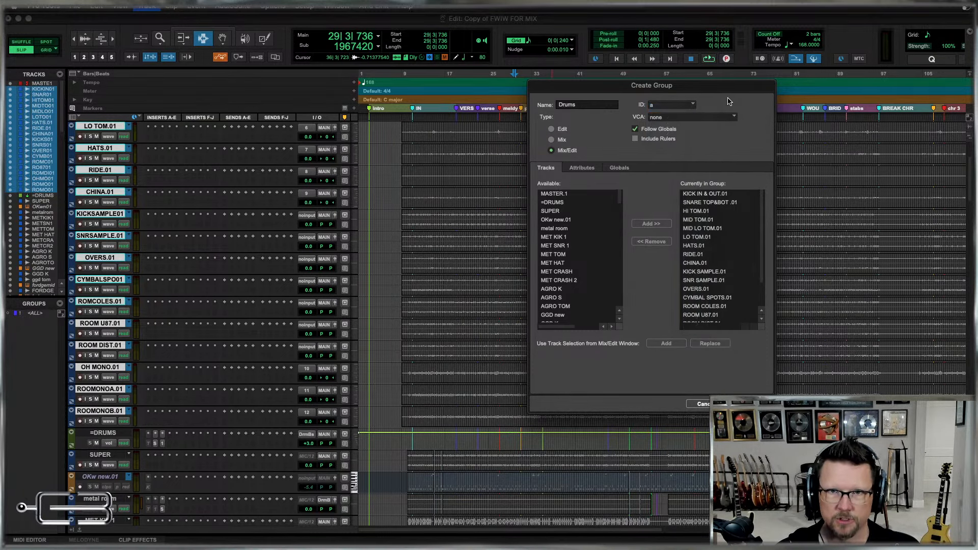
Recall settings preset 1 for the Drums group's global attributes and create the group.
left_click(620, 167)
left_click(616, 385)
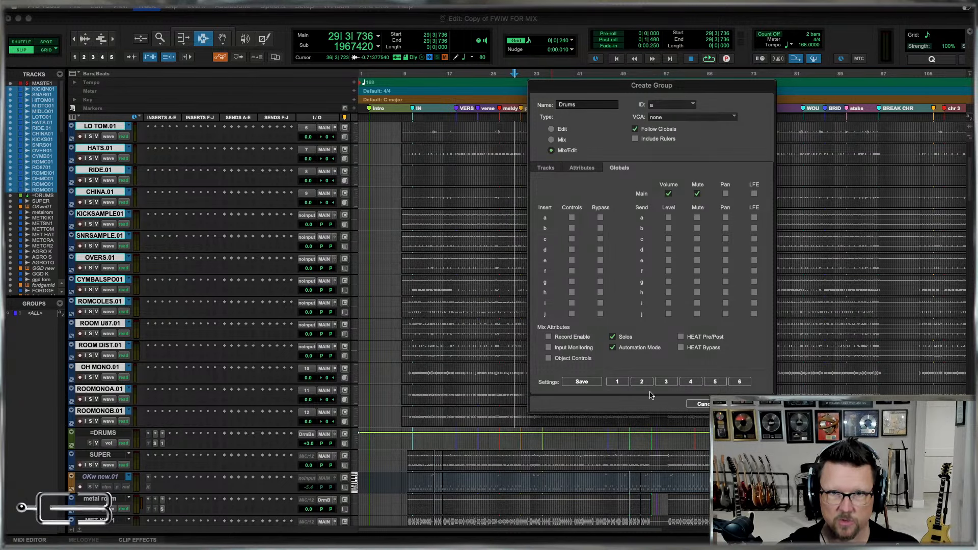
key("Return")
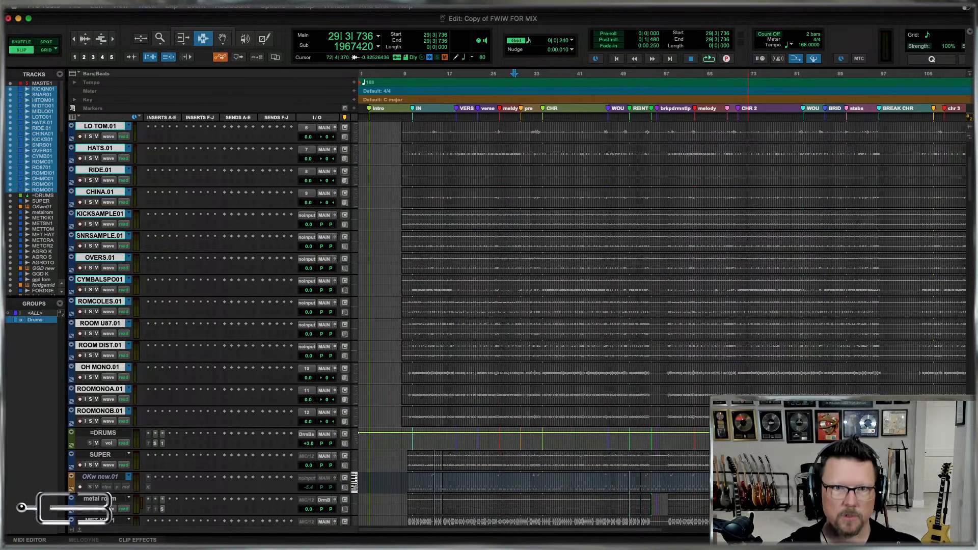
Set the grid value to 1 bar.
key("r")
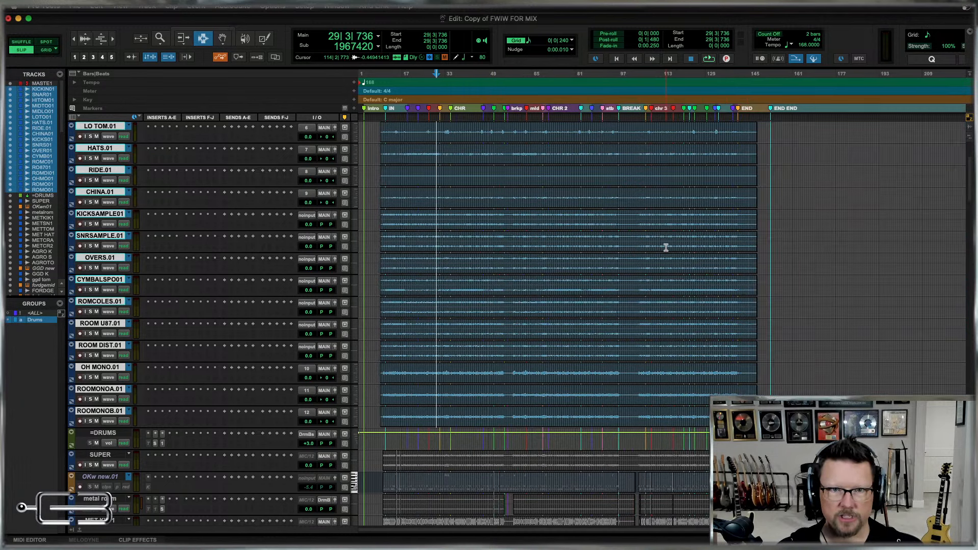
left_click(572, 41)
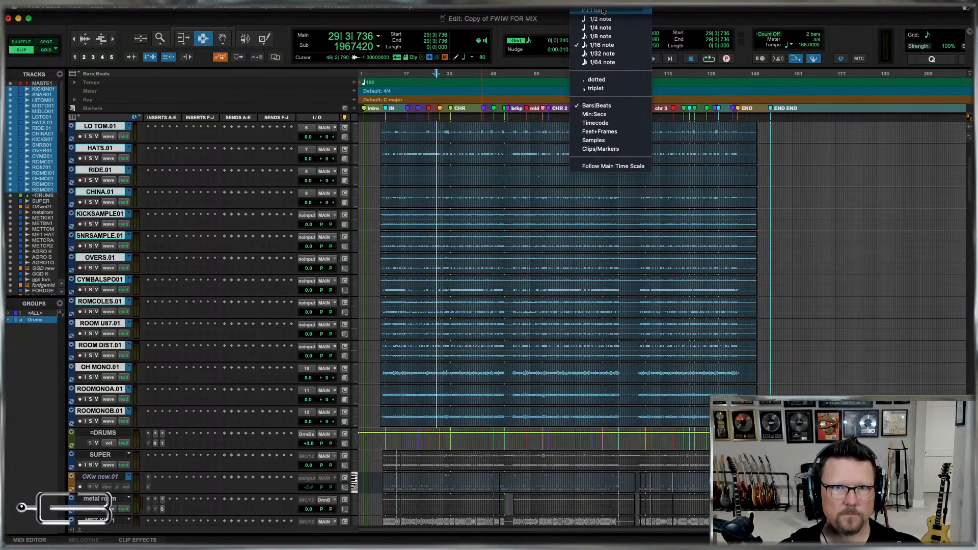
left_click(605, 8)
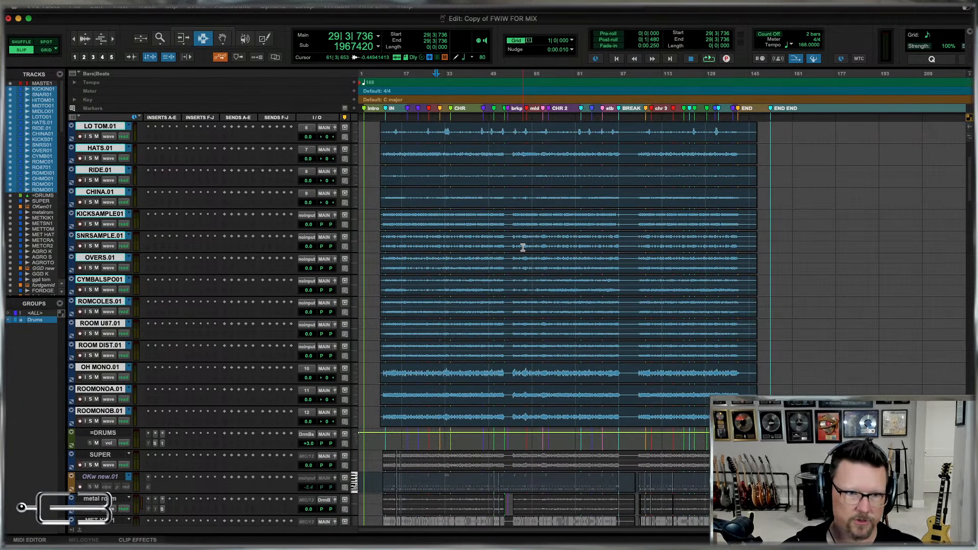
Examine the SUPER track and the MET and AGRO sample tracks below the drum group.
scroll(507, 331, "down", 2)
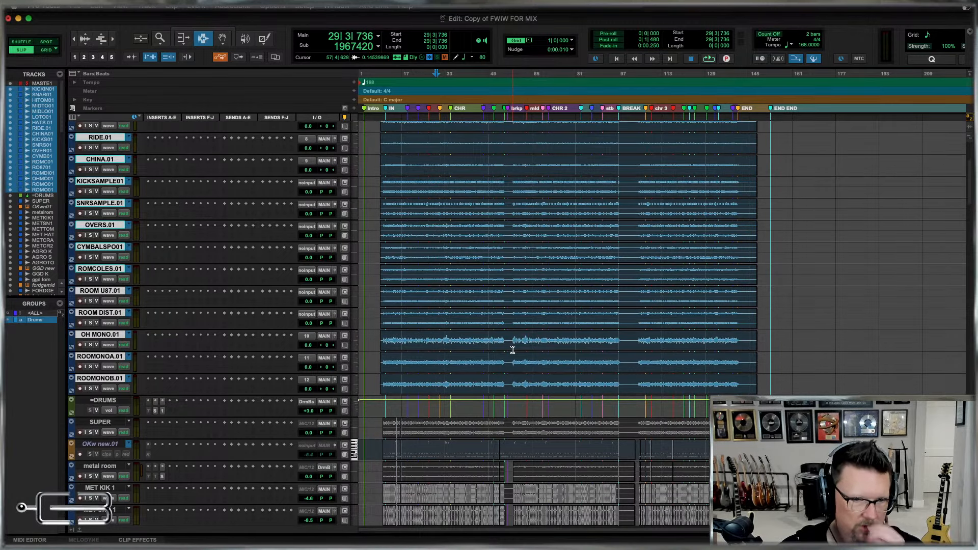
left_click(392, 437)
key("t")
scroll(581, 340, "down", 1)
scroll(581, 340, "down", 6)
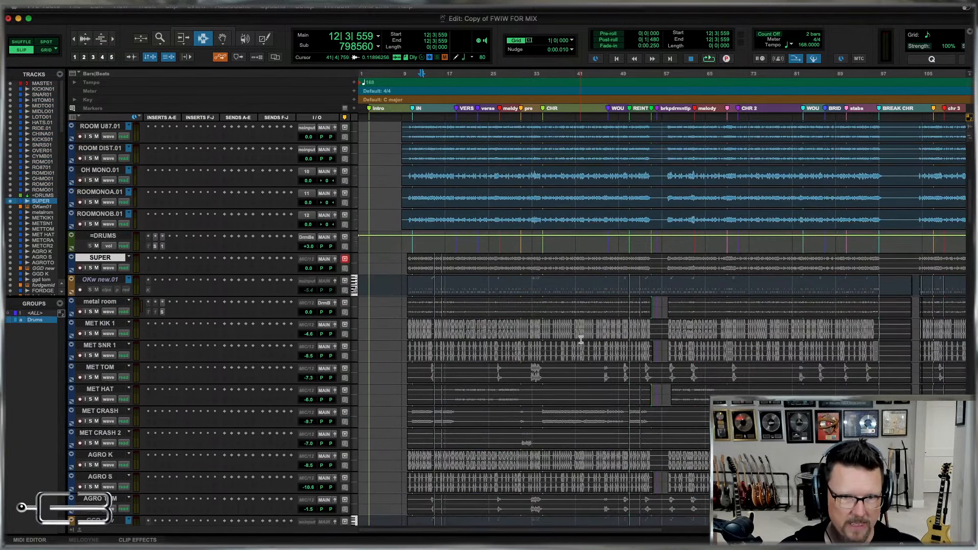
scroll(581, 339, "up", 14)
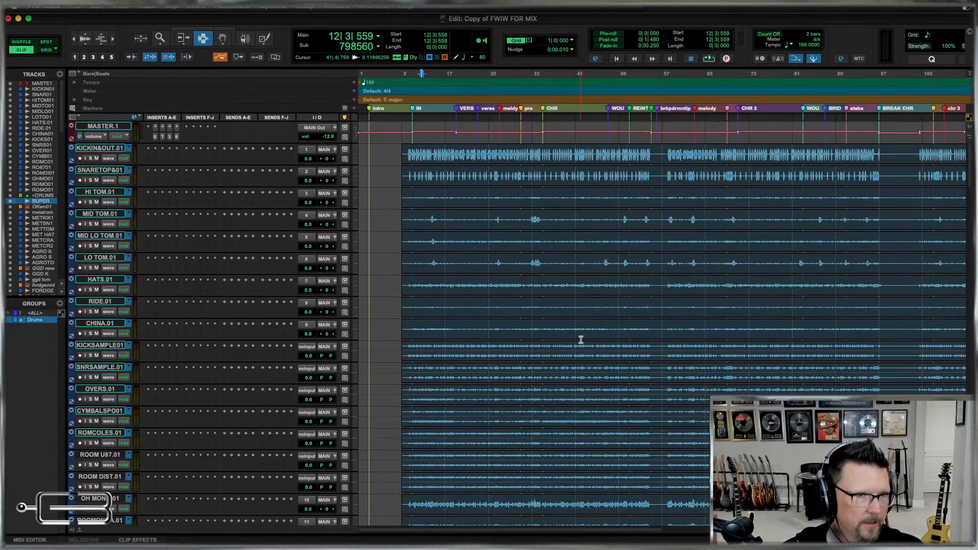
Rename the KICK IN & OUT.01 track to kik and the SNARE TOP&BOT .01 track to snr.
double_click(94, 149)
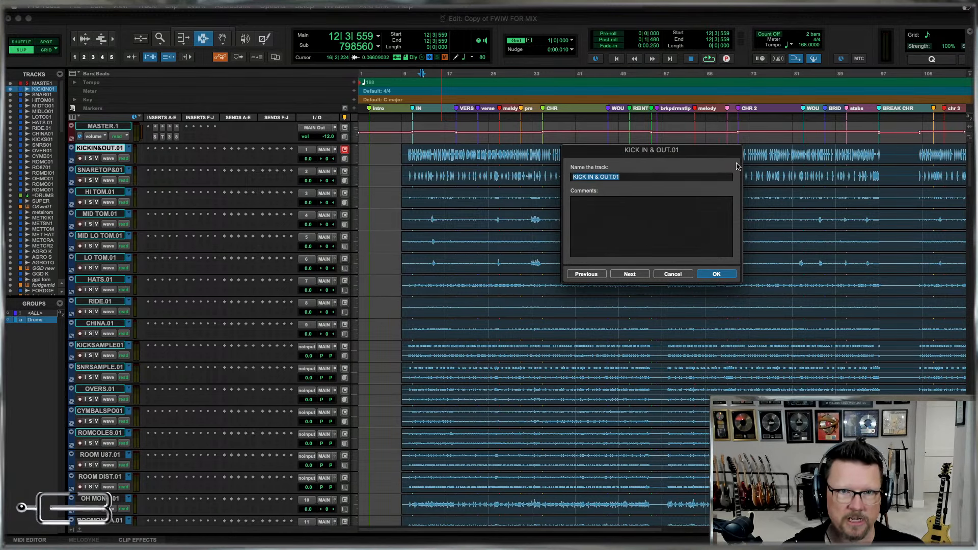
type("k")
key("super+Right")
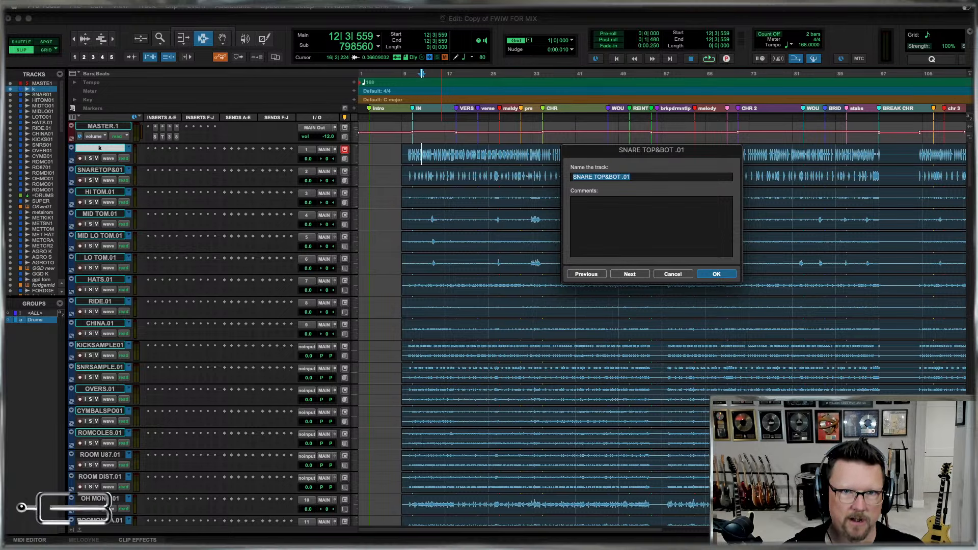
type("s")
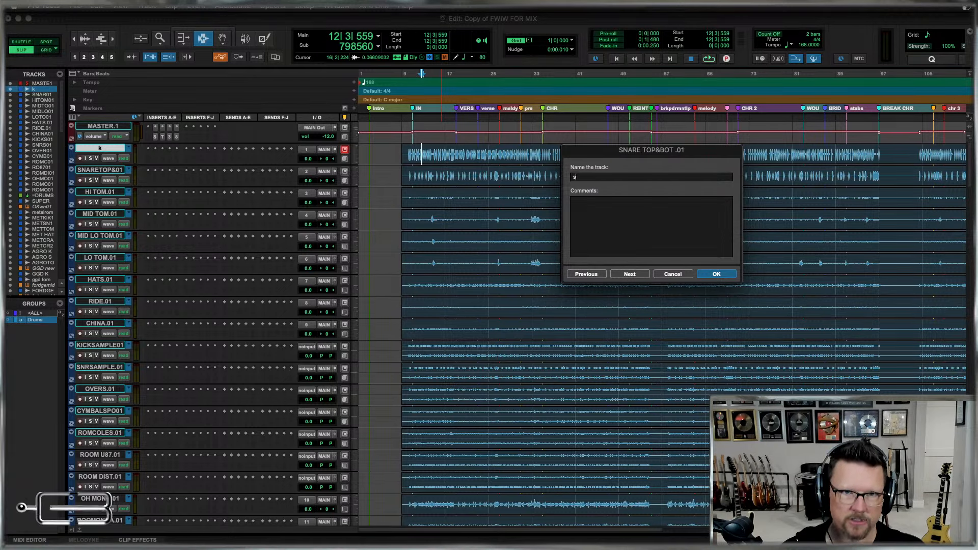
key("super+Right")
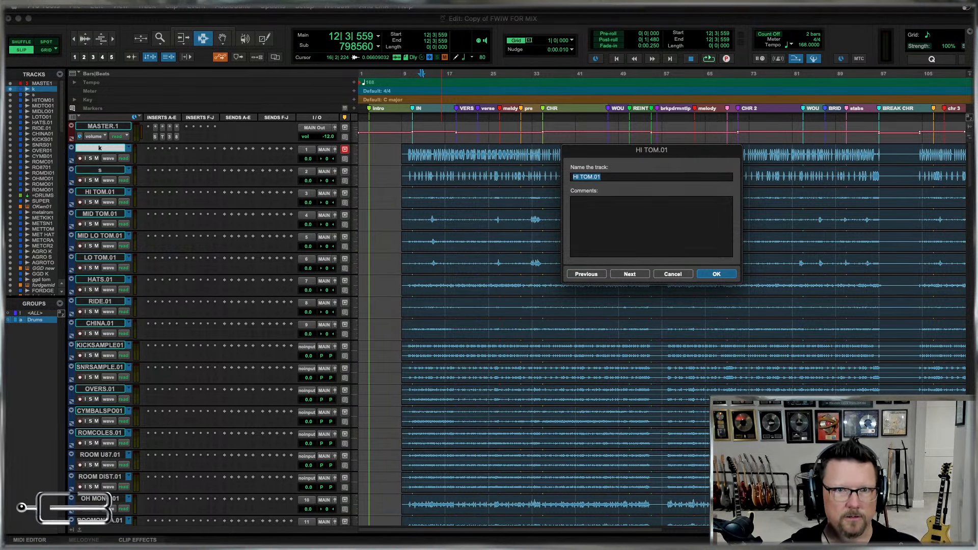
key("super+Left")
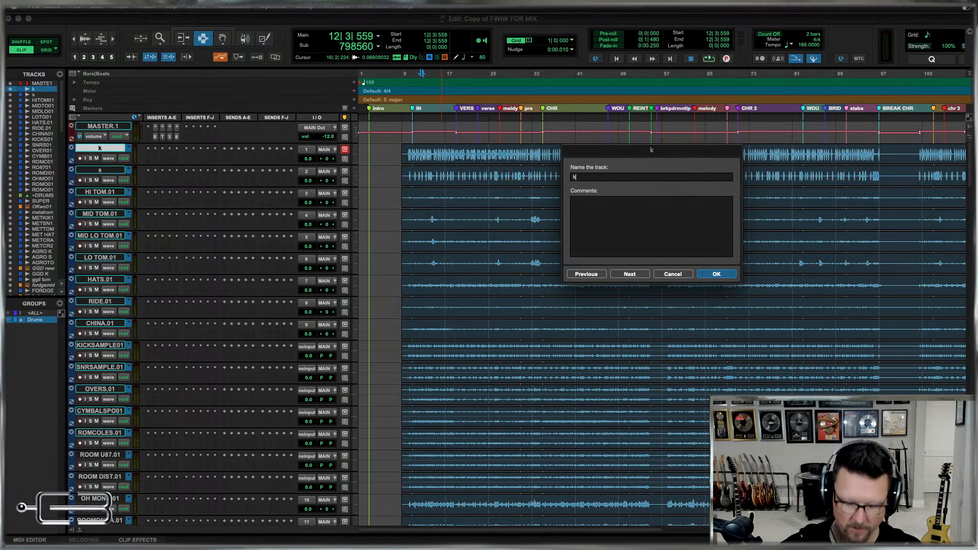
type("ik")
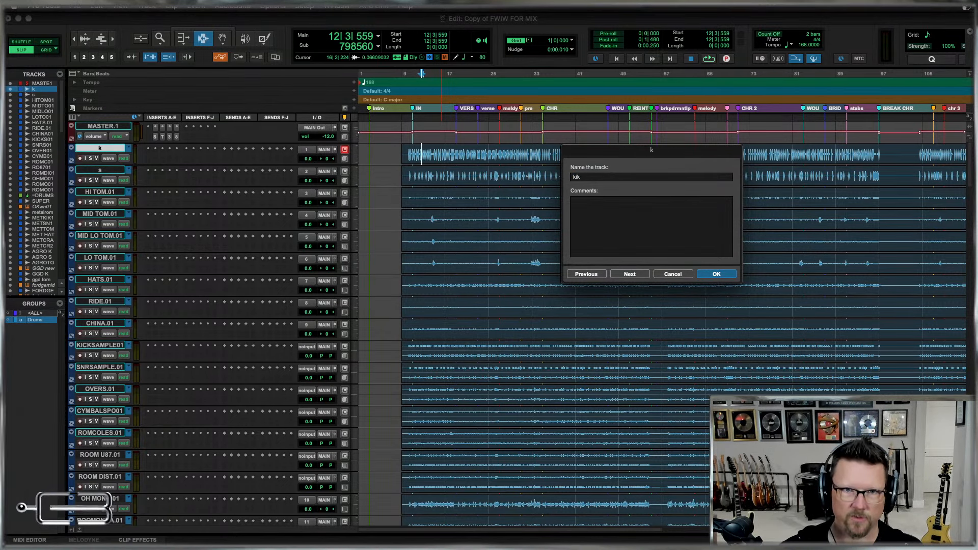
key("super+Right")
type("nr")
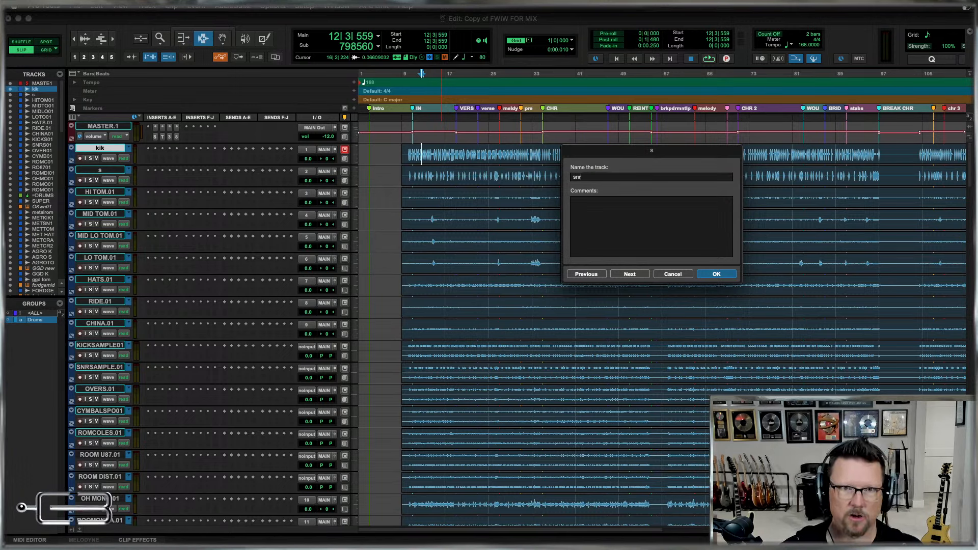
key("super+Right")
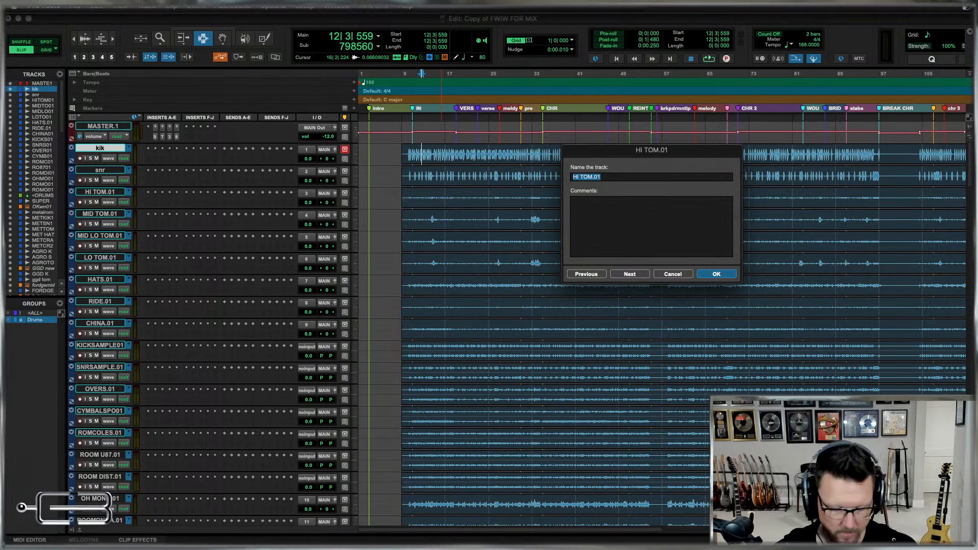
Rename the four tom tracks, from high to low, as t hi, t mid, t mid lo and t lo.
type("th")
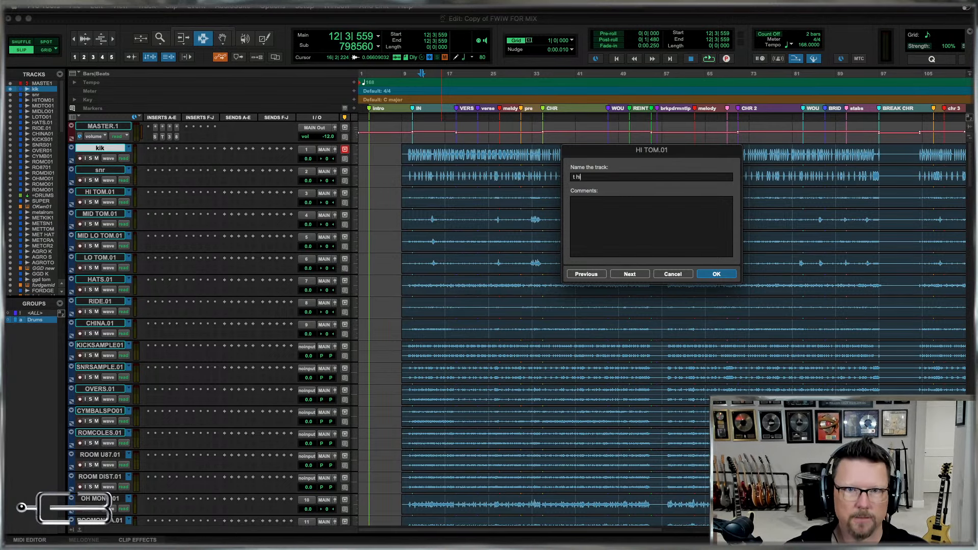
key("super+Right")
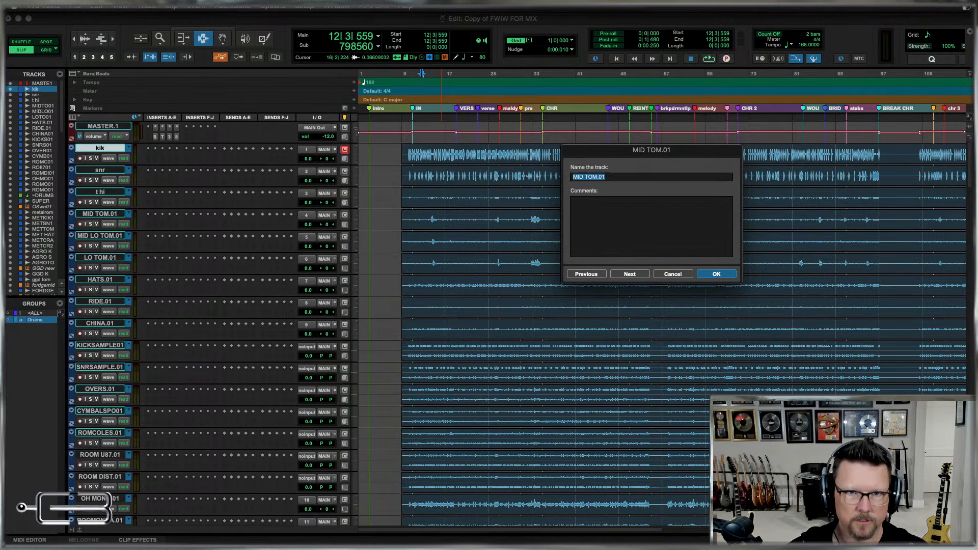
type("t mid")
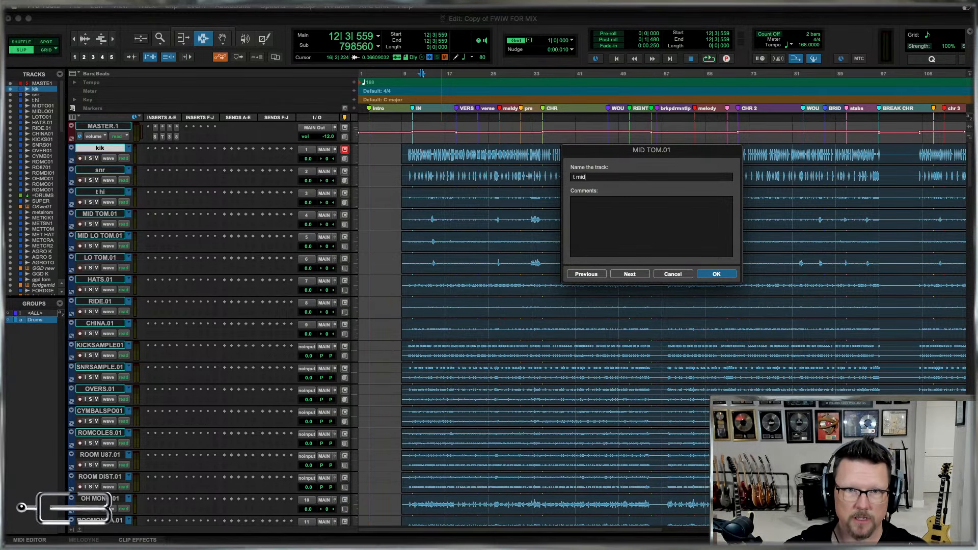
key("super+Right")
type("t mid lo")
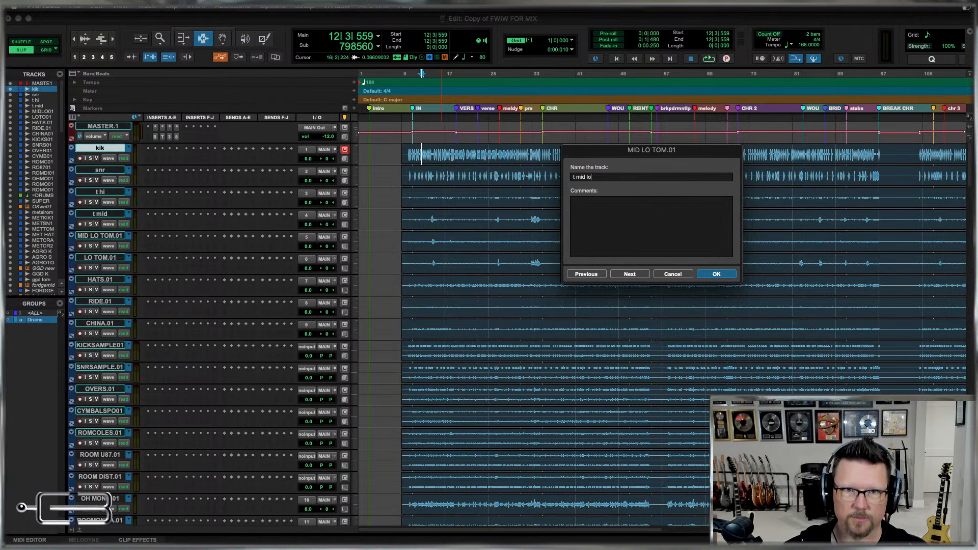
key("super+Right")
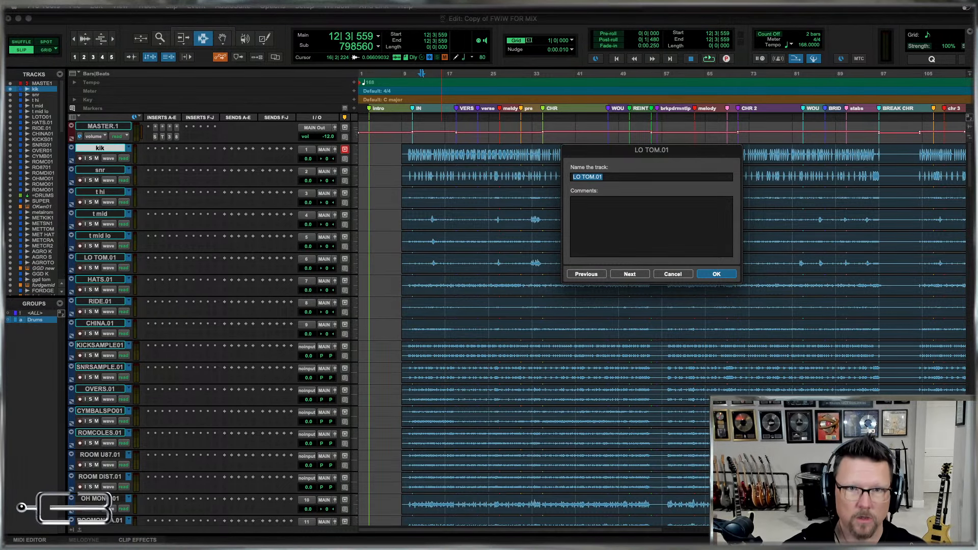
type("t lo")
key("super+Right")
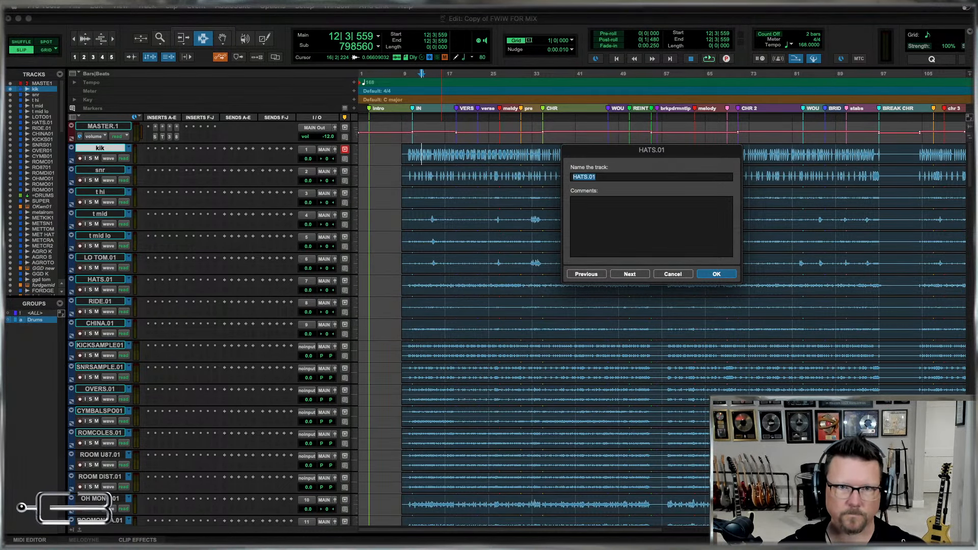
Rename the HATS.01, RIDE.01 and CHINA.01 tracks as hats, ride and china.
type("hats")
key("super+Right")
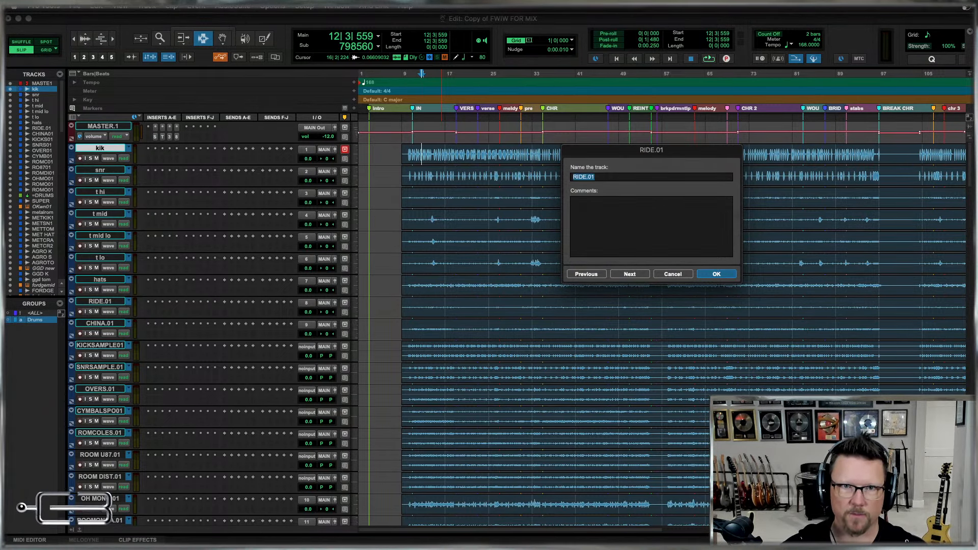
type("ride")
key("super+Right")
type("china")
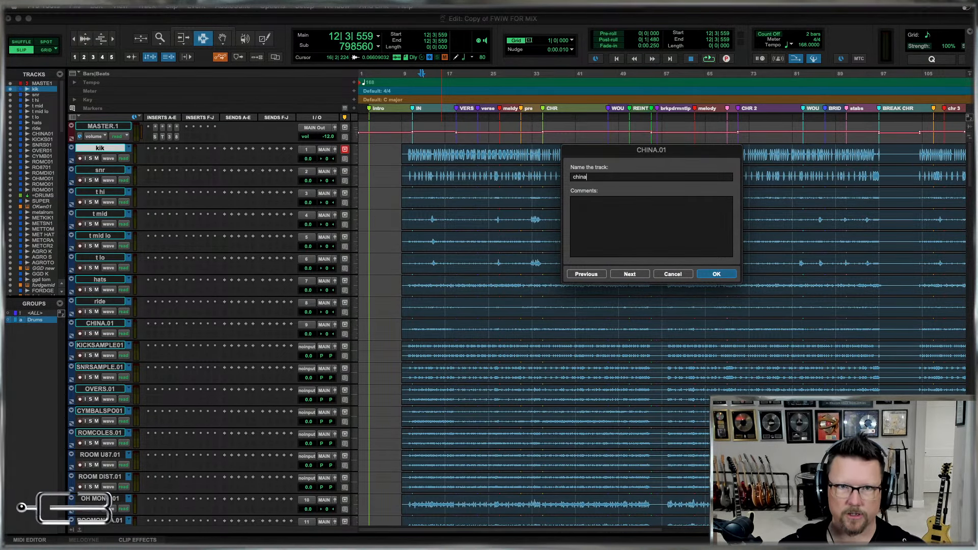
key("super+Right")
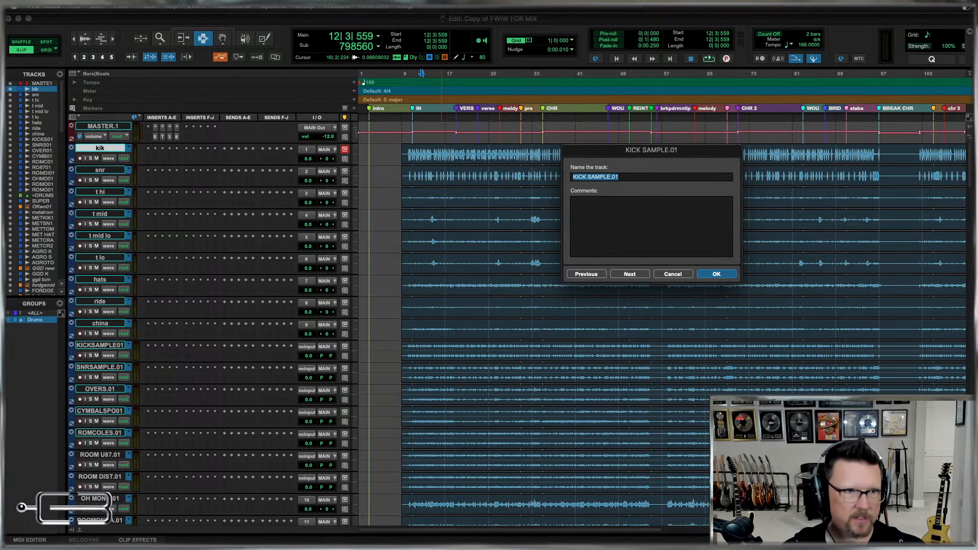
Rename the KICK SAMPLE.01 track to k samp and the SNR SAMPLE.01 track to s samp.
type("k samp")
key("super+Right")
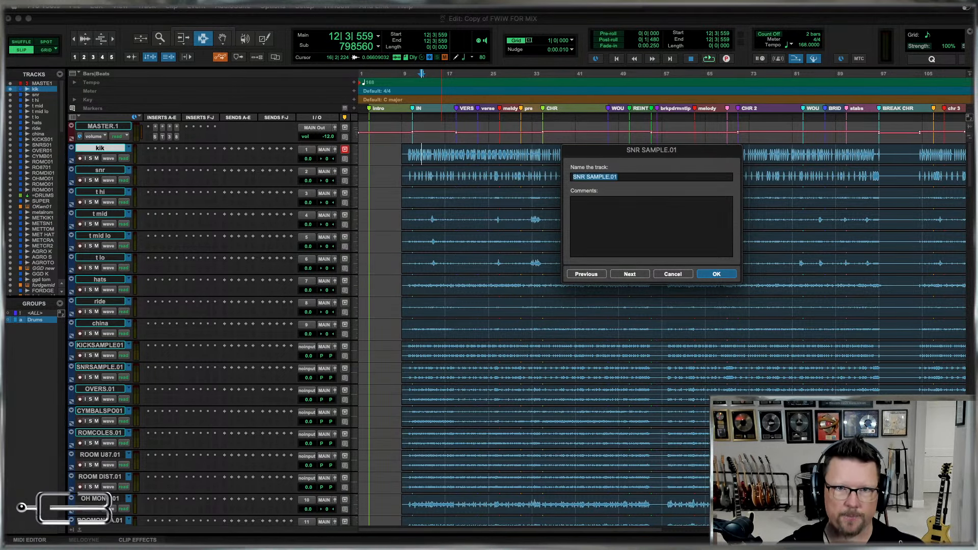
type("s samp")
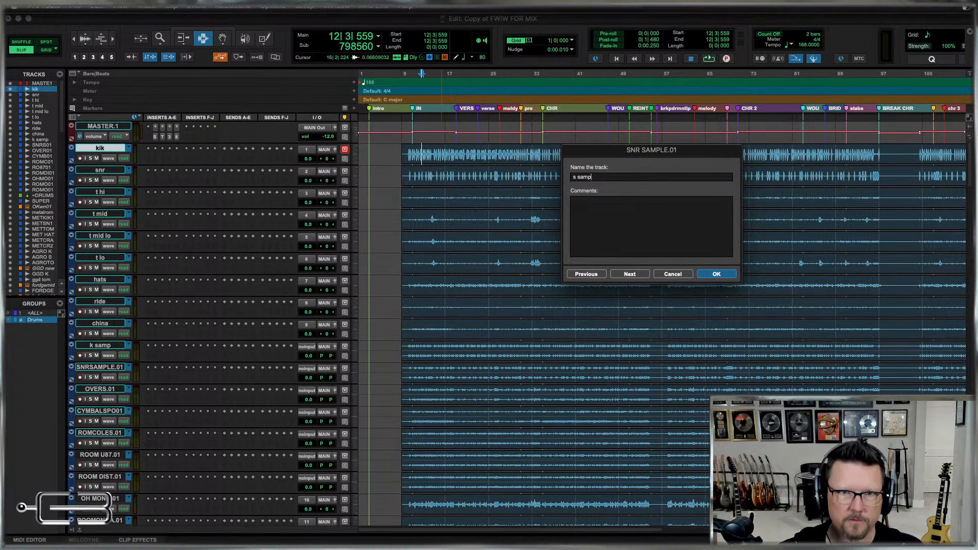
key("super+Right")
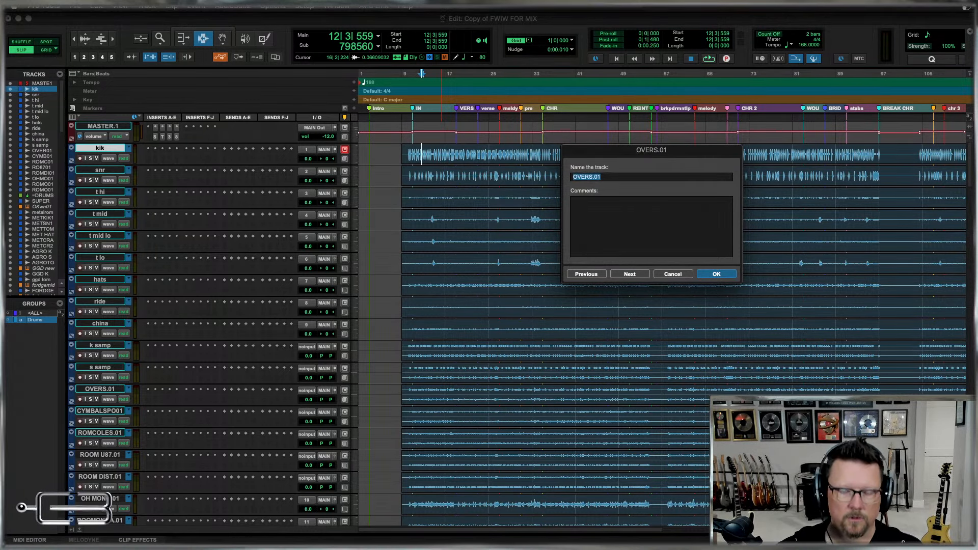
Rename the OVERS.01 track to oh and the CYMBAL SPOTS.01 track to cyms.
type("oh")
key("super+Right")
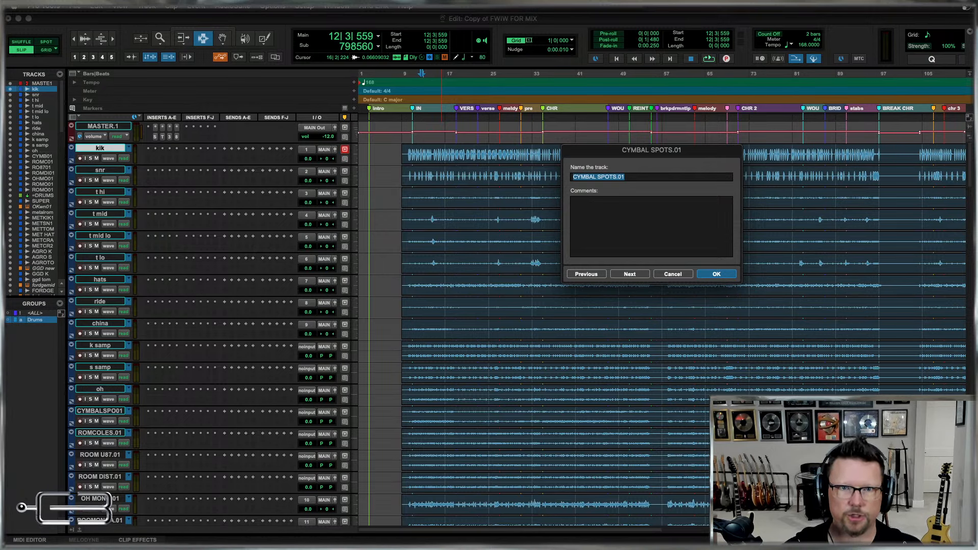
type("cyms")
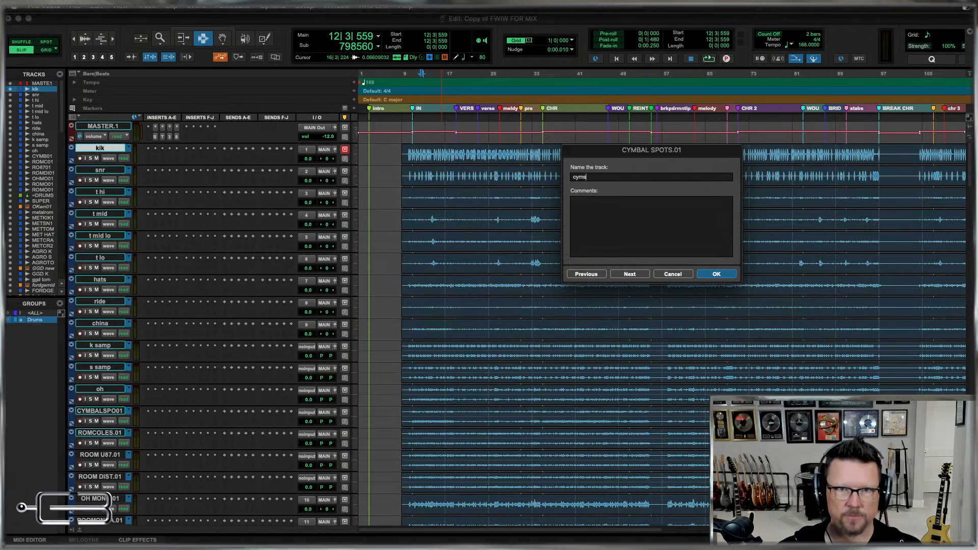
key("super+Right")
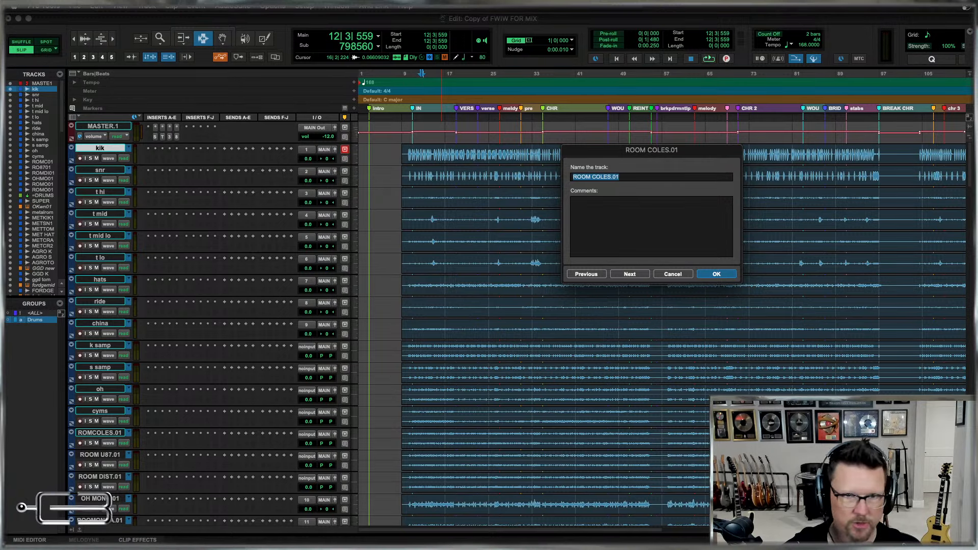
Rename the ROOM COLES.01, ROOM U87.01 and ROOM DIST.01 tracks as rm coles, rm u87 and rm dist.
type("rm1")
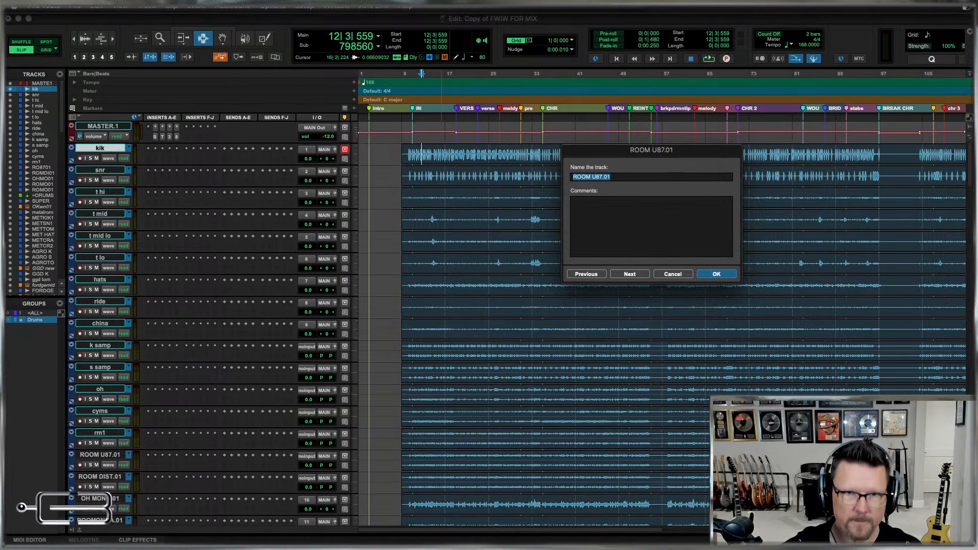
key("BackSpace")
type("coles")
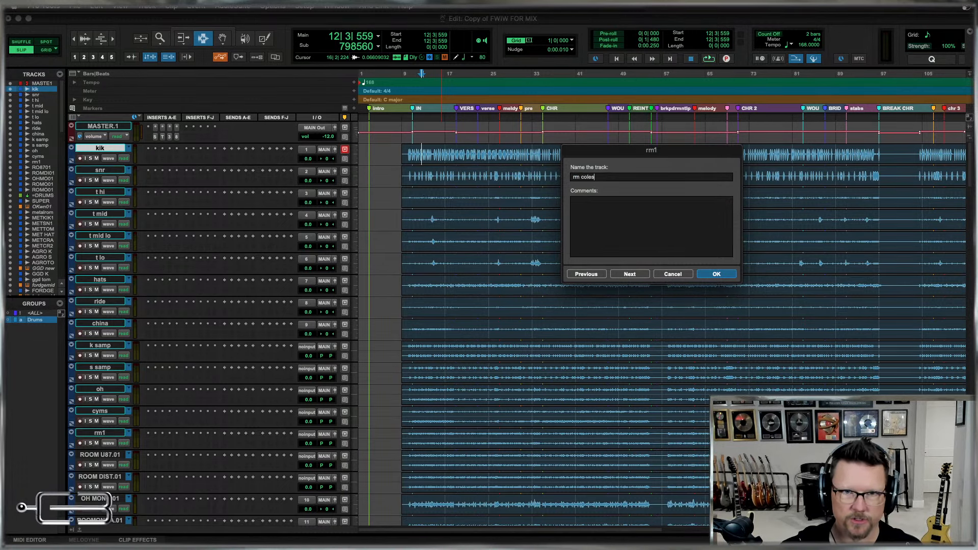
key("super+Right")
type("rm")
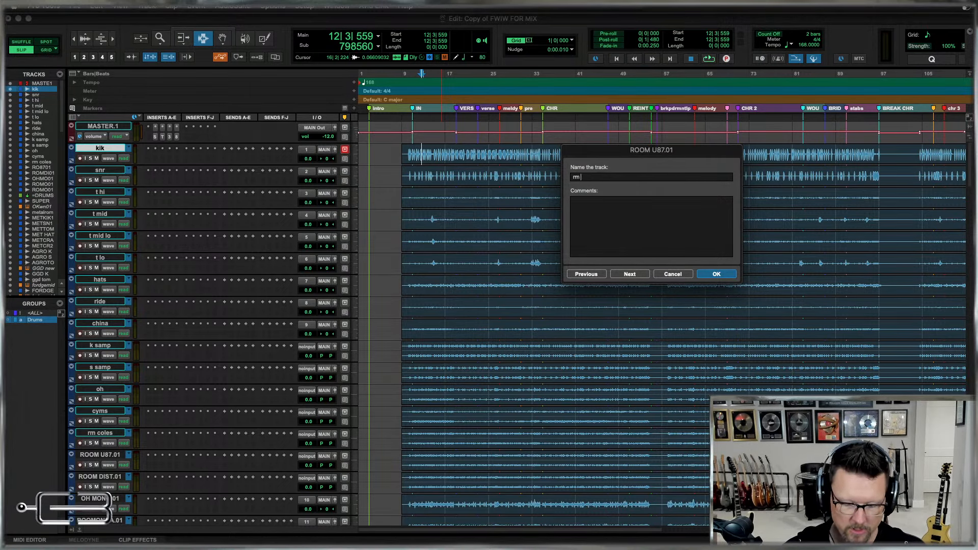
type(" u87")
key("super+Right")
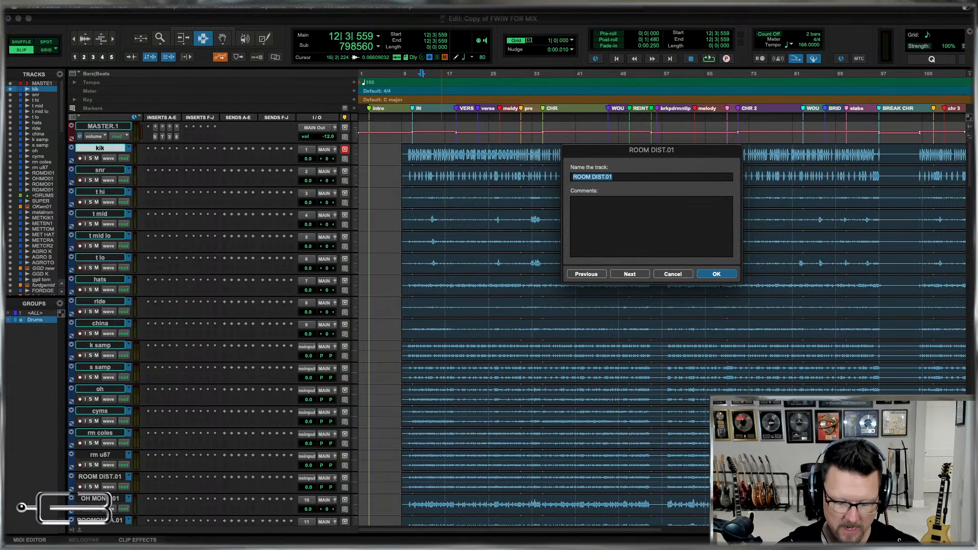
type("rm dist")
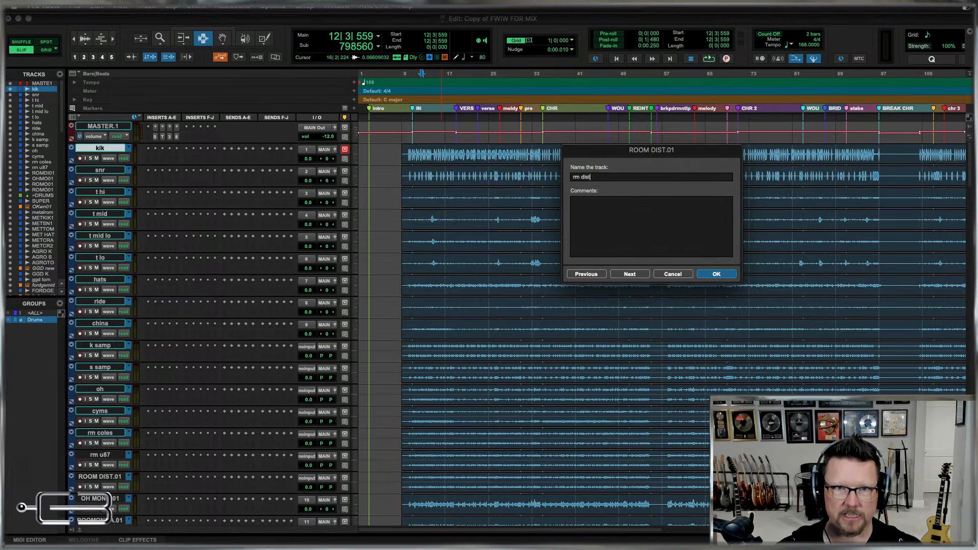
key("super+Right")
Rename the OH MONO.01, ROOM MONO A.01 and ROOM MONO B.01 tracks as oh mono, rm mono1 and rm mono2.
type("oh mono")
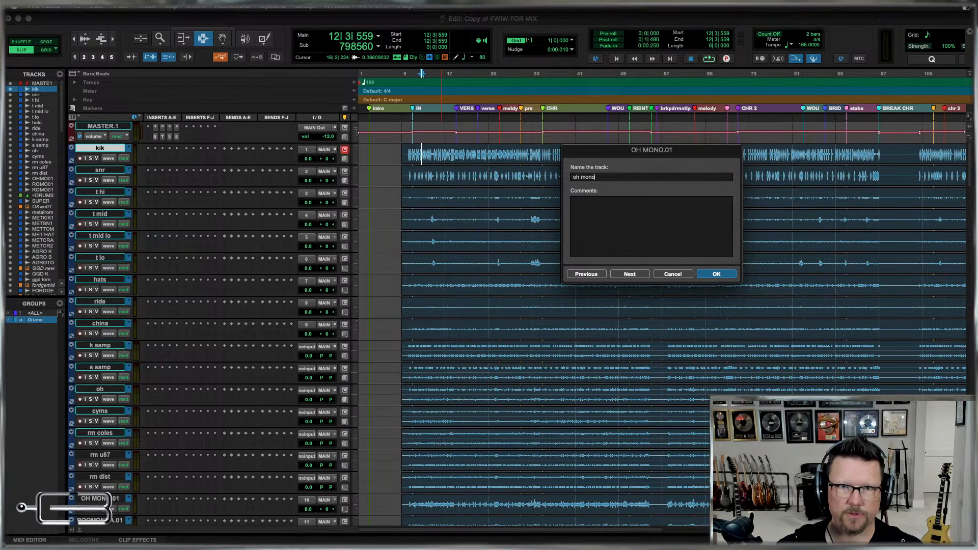
key("super+Right")
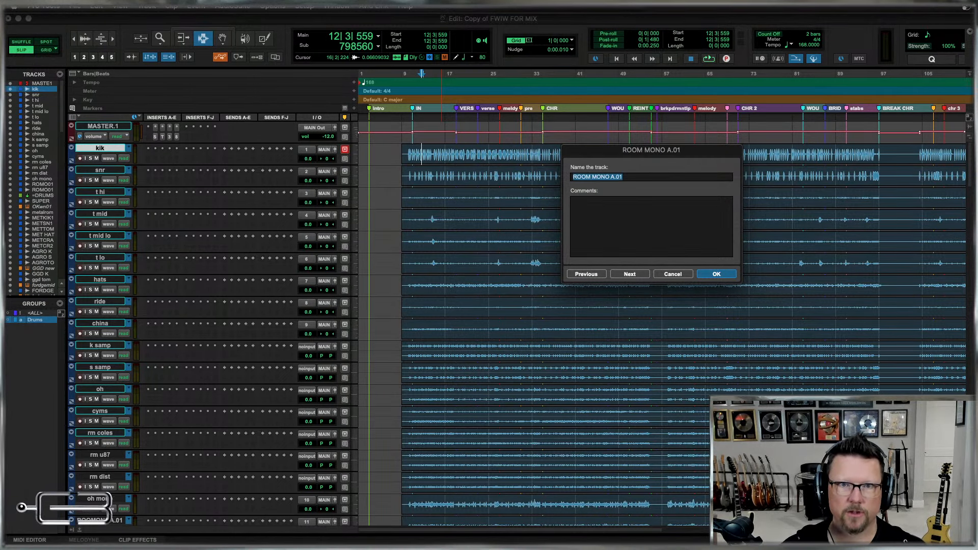
type("rm mono1")
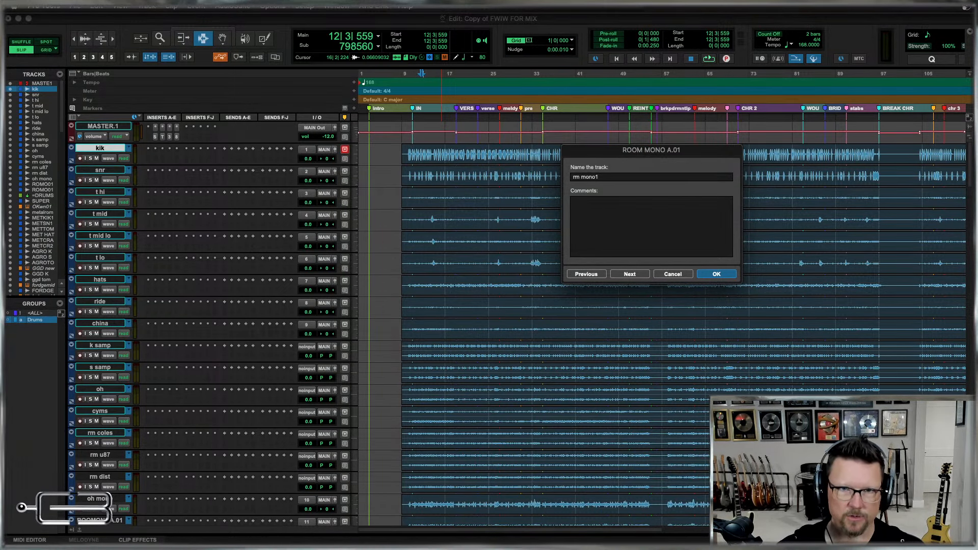
key("super+Right")
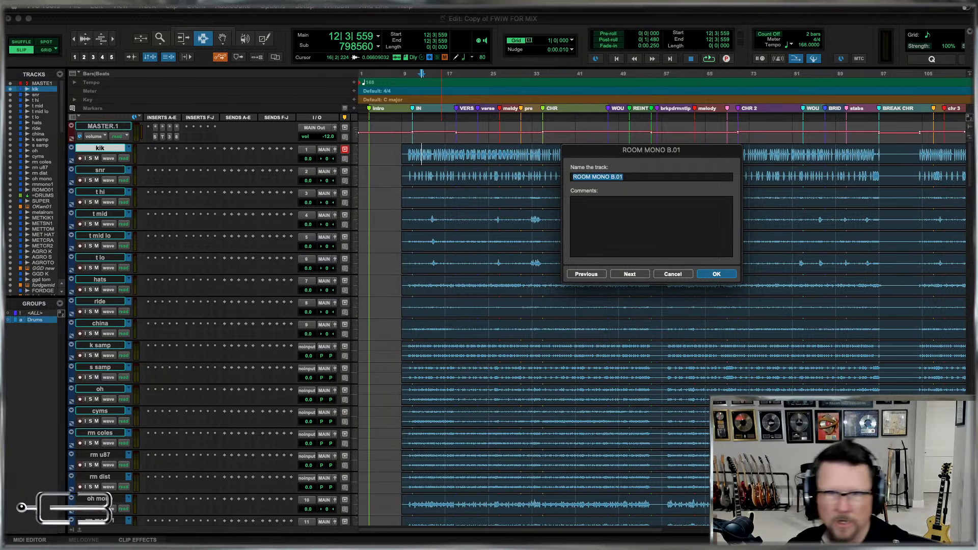
type("rm mono2")
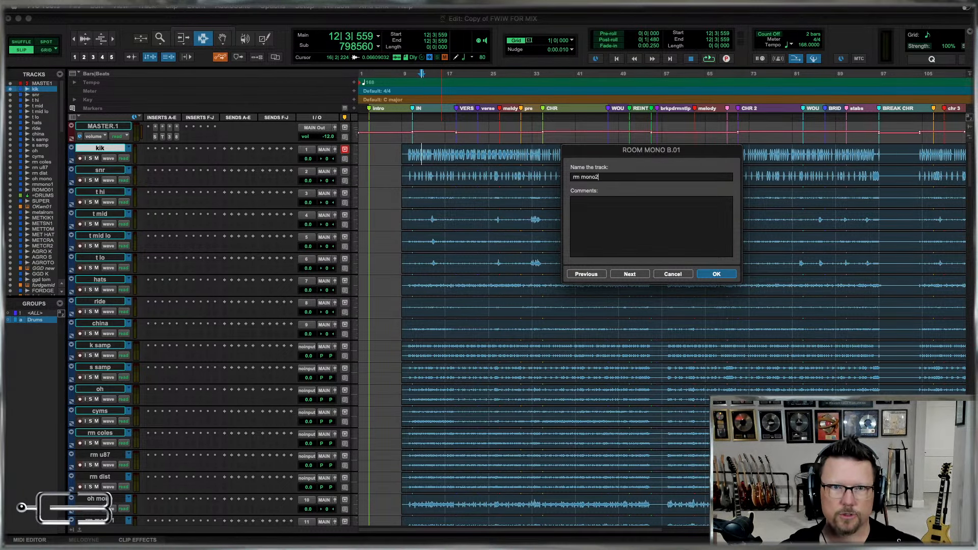
key("Return")
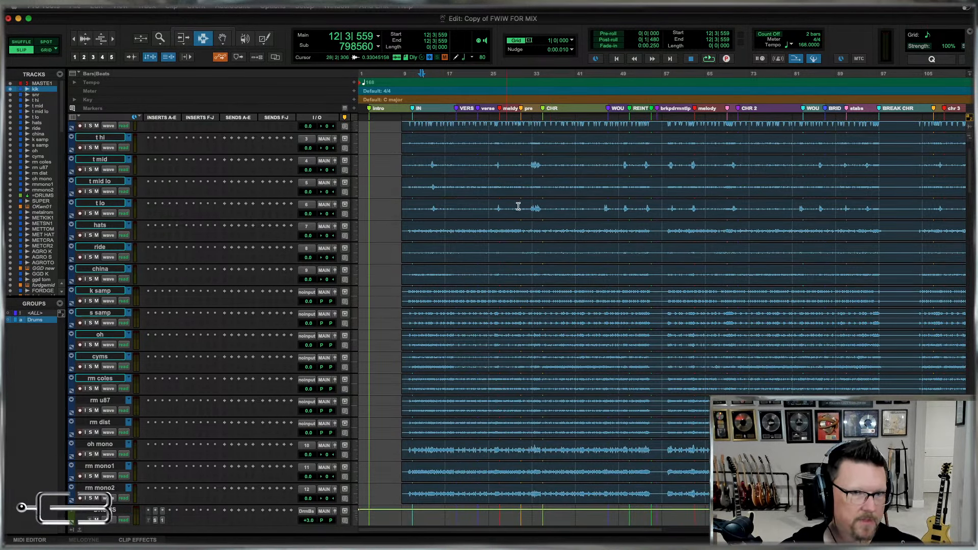
scroll(325, 434, "down", 1)
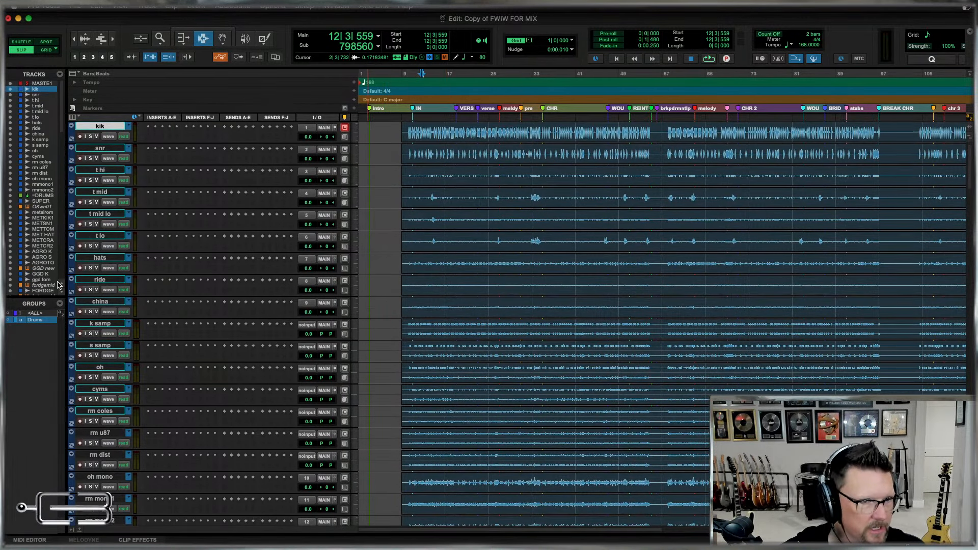
Move the k samp track directly below kik and the s samp track directly below snr.
left_click(99, 326)
left_click_drag(99, 328, 120, 312)
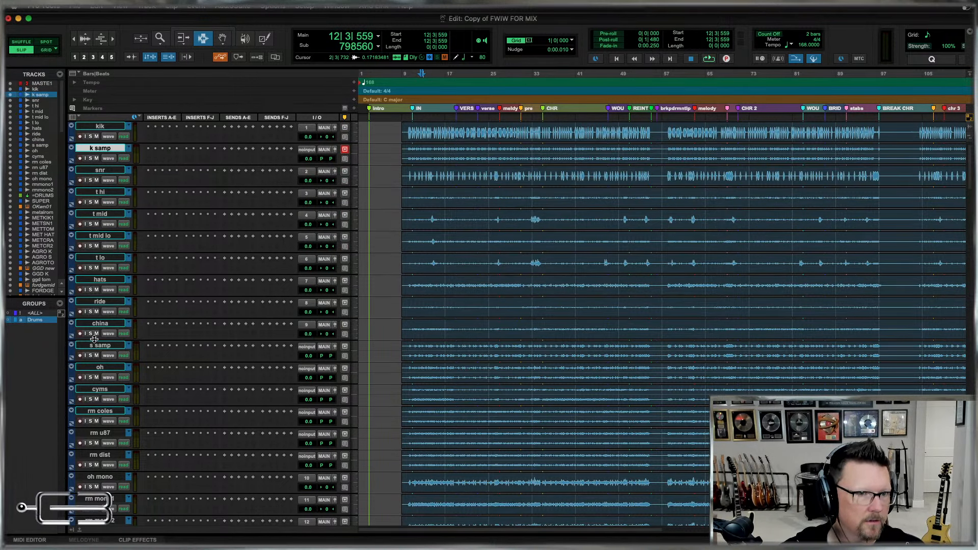
left_click(95, 346)
left_click_drag(95, 347, 100, 190)
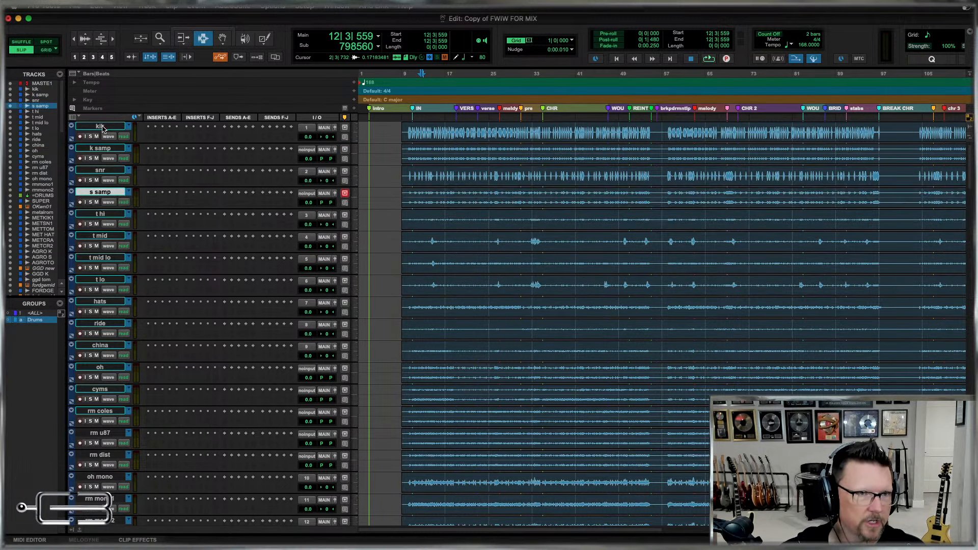
Rename the kik track to k and the snr track to s.
left_click(102, 128)
double_click(101, 127)
type("k")
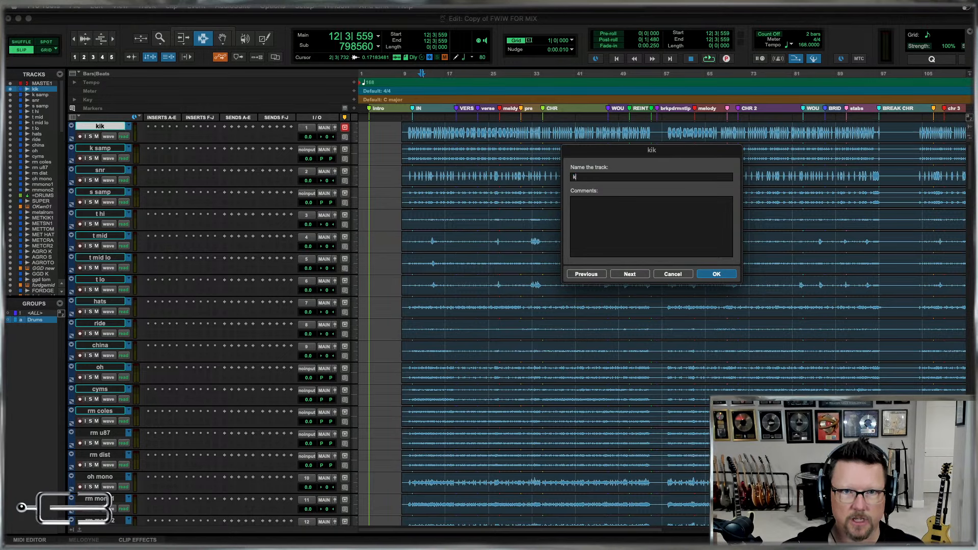
key("super+Right")
key("super+Right")
type("s")
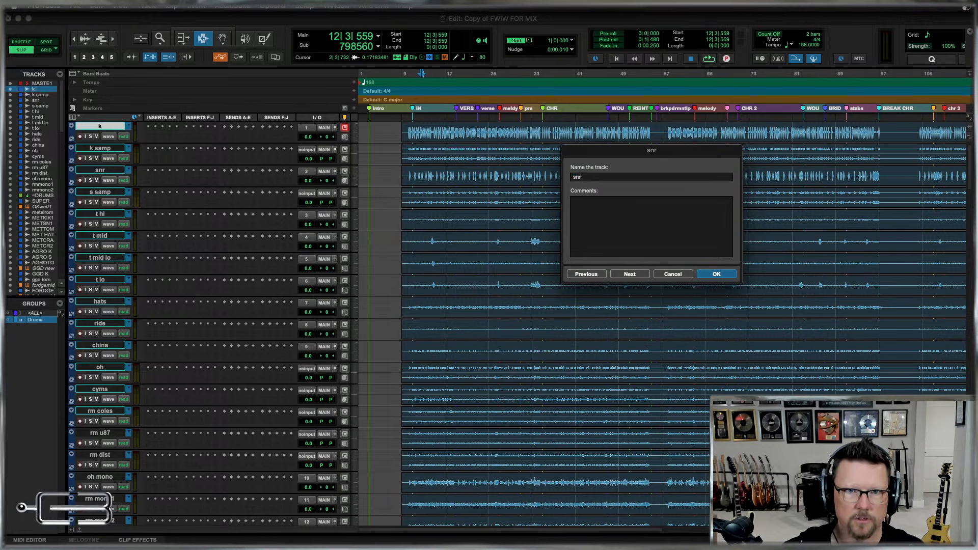
key("Return")
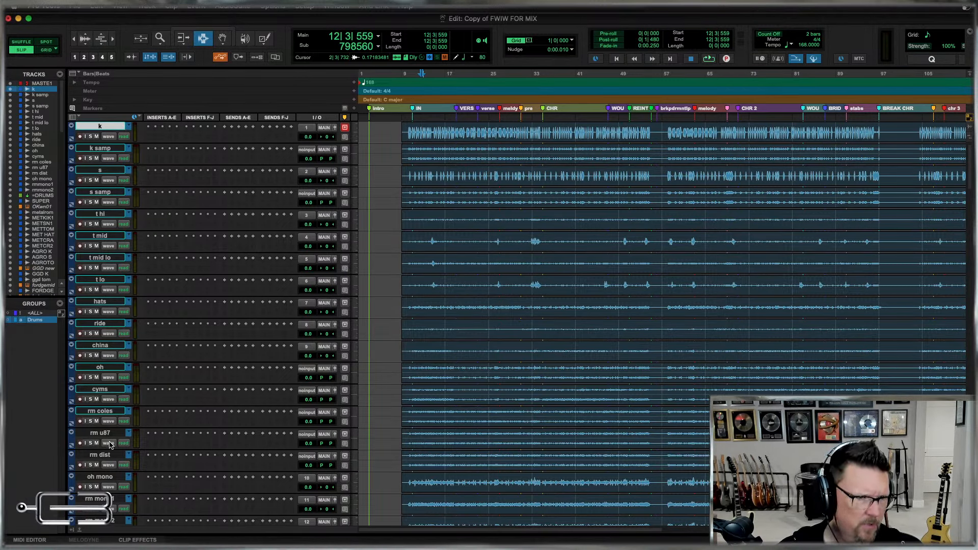
Move the oh mono track directly below the oh track.
left_click(103, 477)
left_click_drag(107, 466, 105, 384)
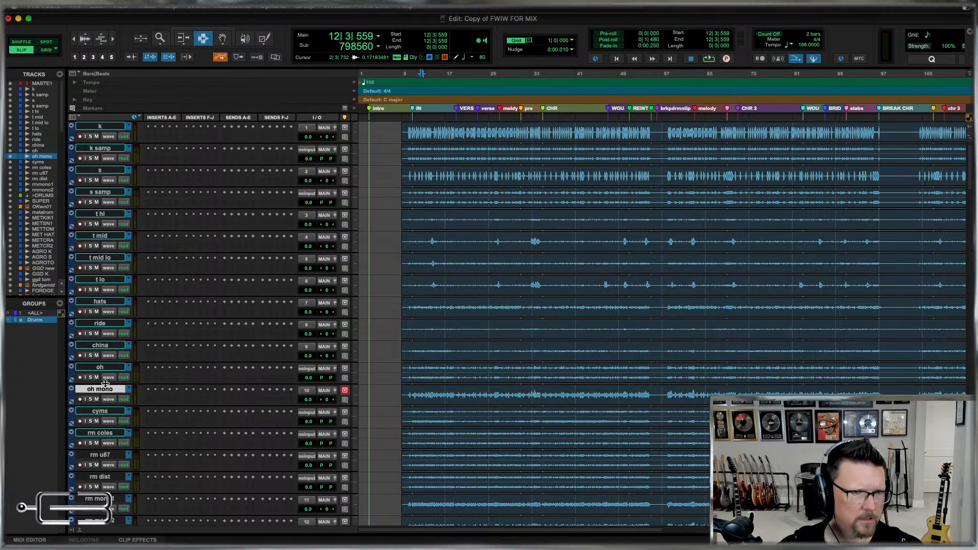
Look through the session's tracks below the drums, from the programmed drums and bass to the guitars, effects and lead vocals.
scroll(497, 360, "down", 1)
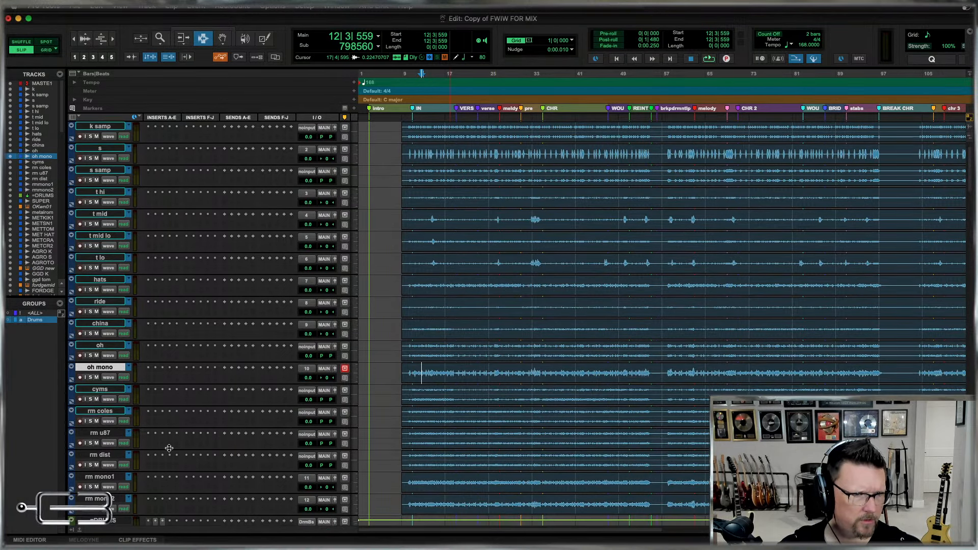
scroll(510, 291, "down", 3)
scroll(520, 294, "down", 6)
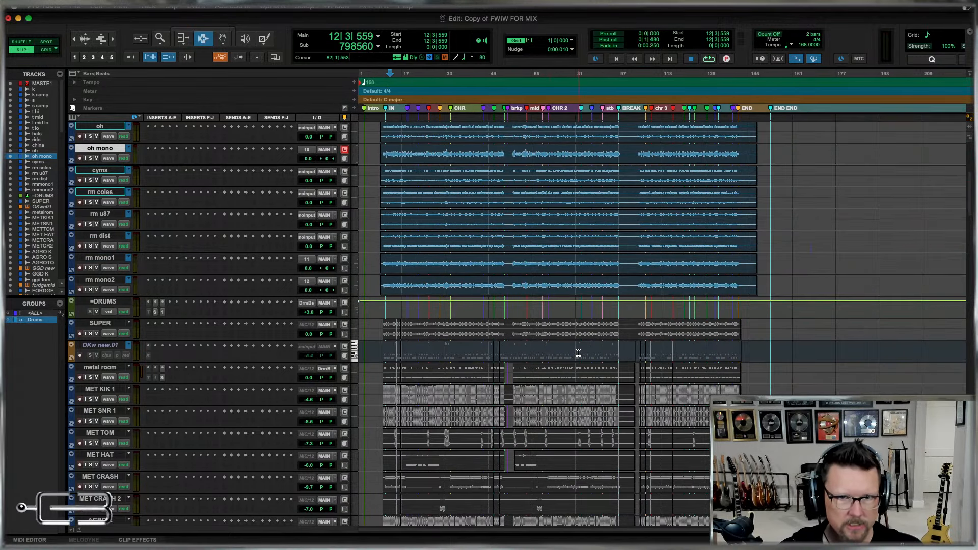
scroll(613, 340, "down", 9)
scroll(613, 341, "down", 20)
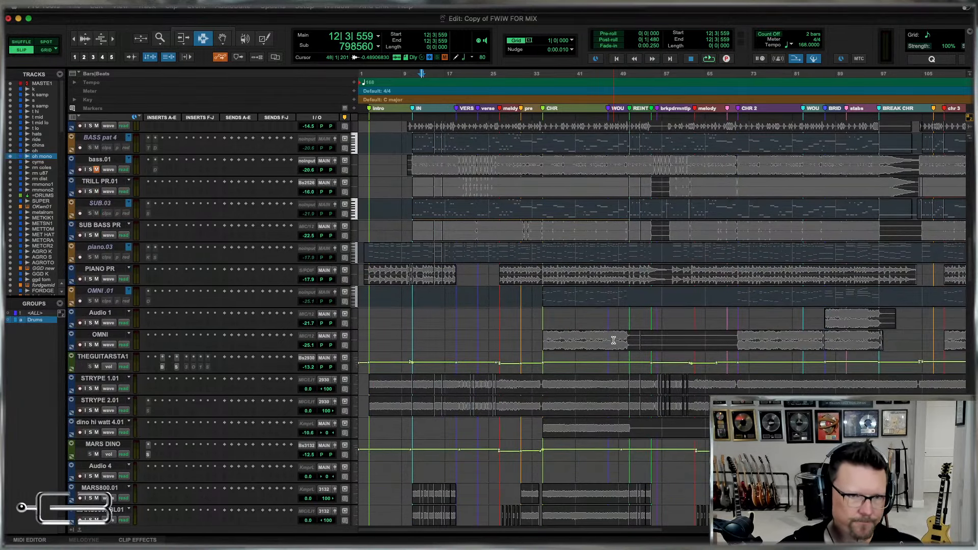
scroll(613, 340, "down", 17)
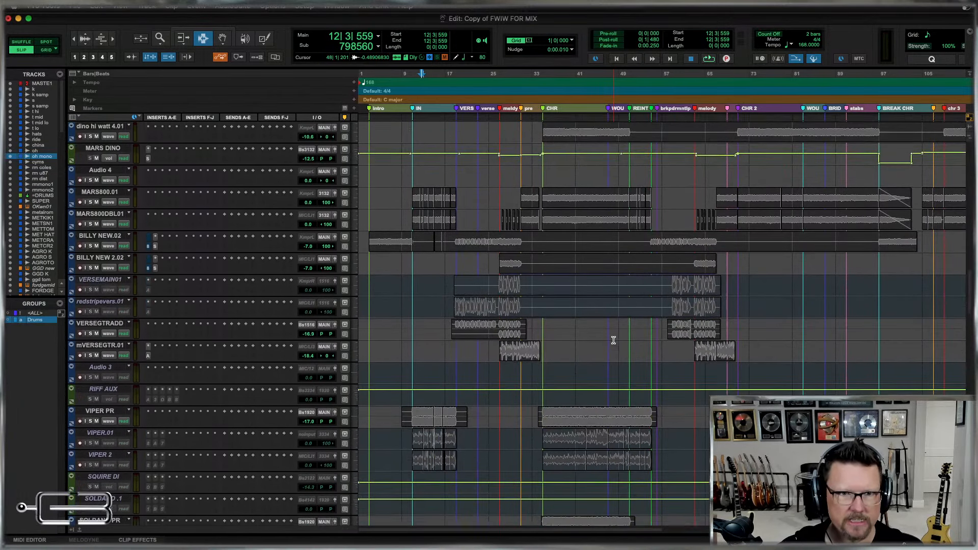
scroll(614, 340, "down", 20)
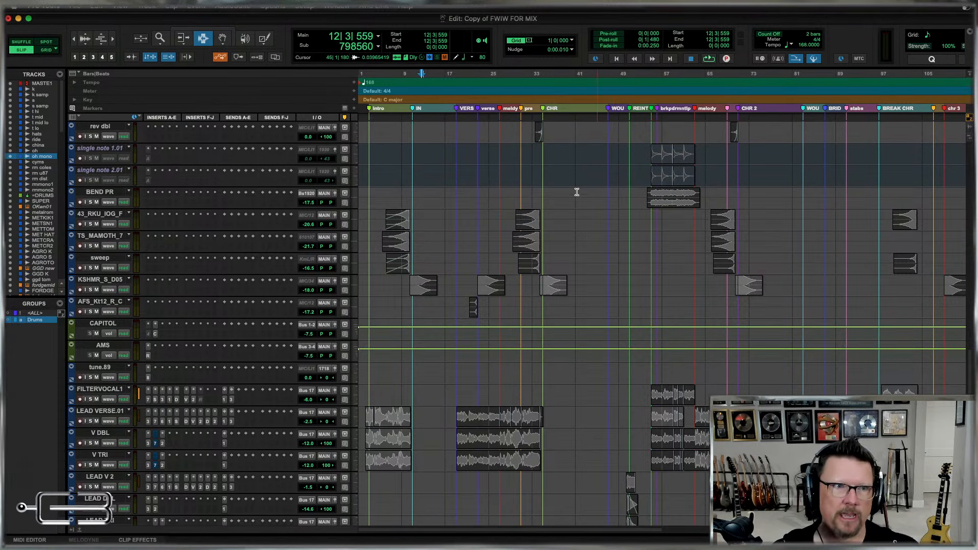
scroll(671, 174, "up", 15)
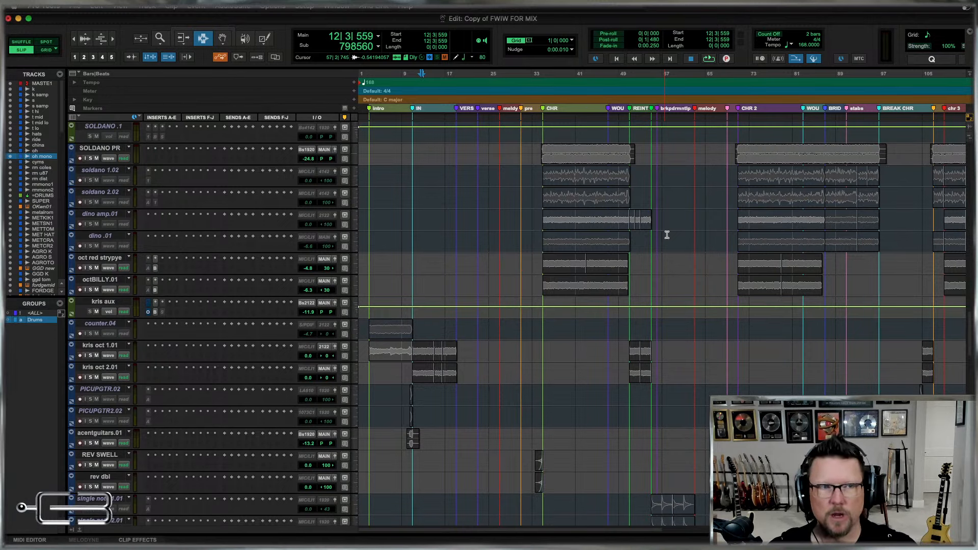
scroll(667, 235, "up", 3)
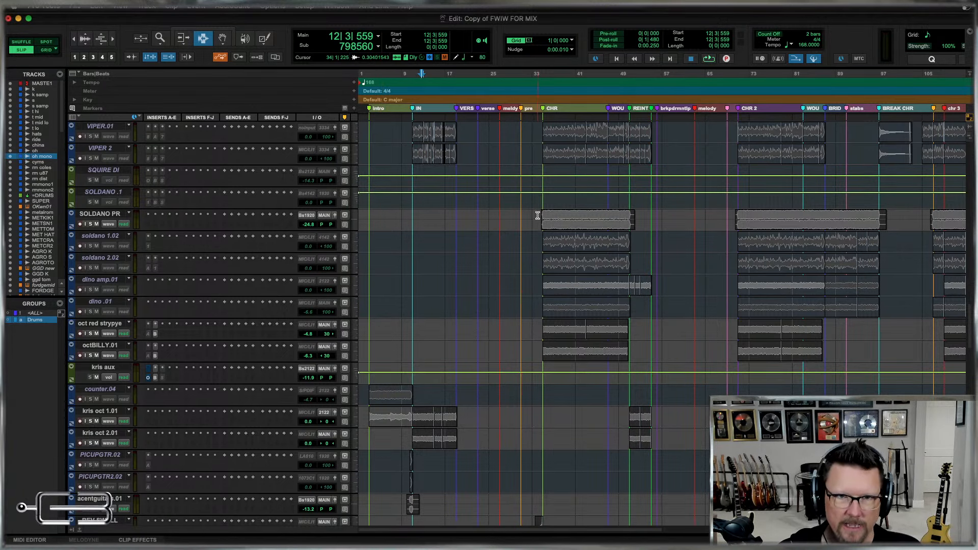
Select the first-chorus clips on the soldano 1.02, soldano 2.02, dino amp.01 and dino .01 tracks.
left_click_drag(536, 219, 648, 229)
left_click_drag(667, 316, 517, 238)
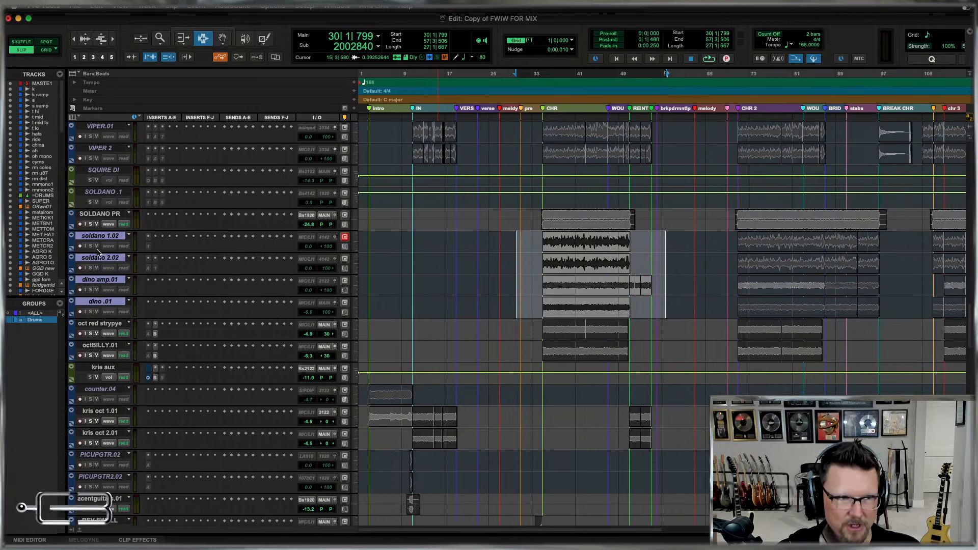
left_click_drag(541, 246, 640, 231)
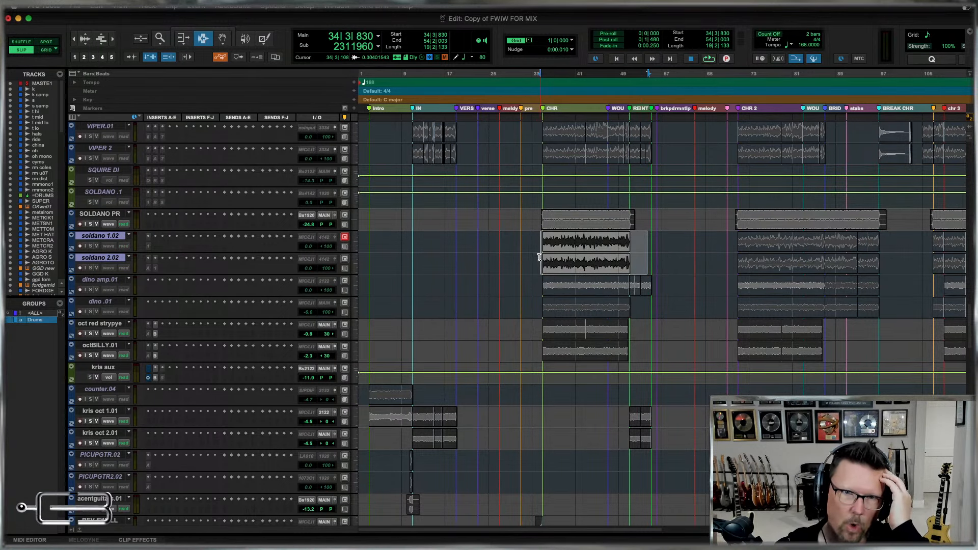
left_click_drag(533, 254, 659, 315)
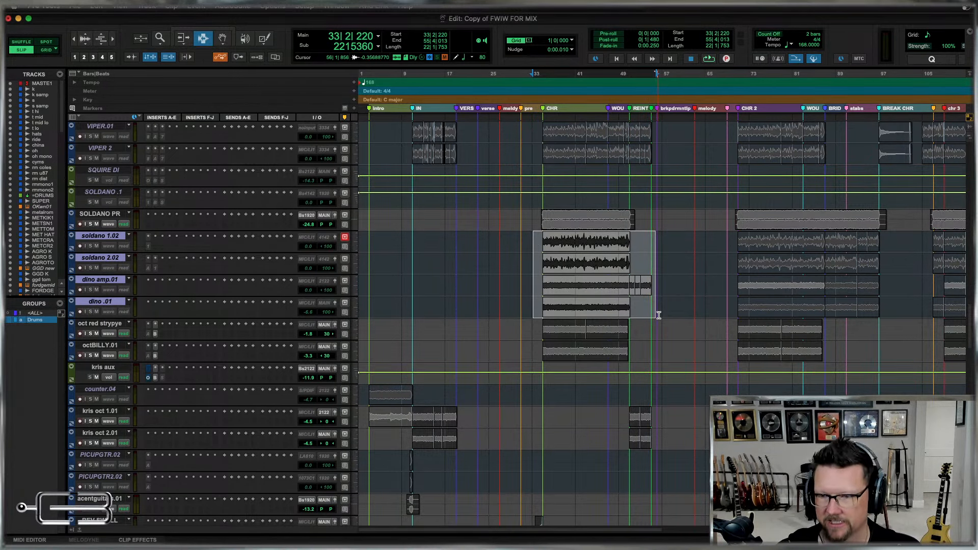
left_click_drag(616, 225, 679, 306)
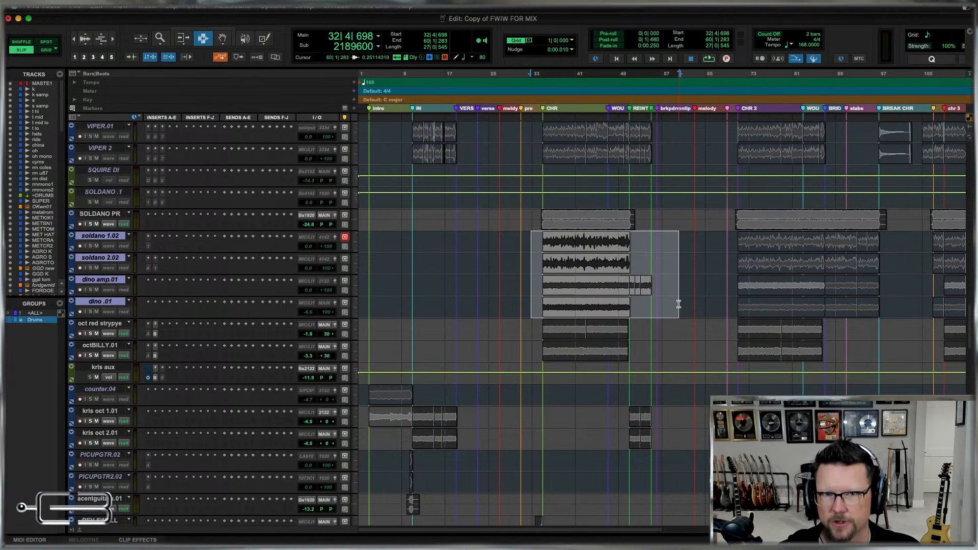
Select the soldano and dino clips across the whole song, then select only the soldano 1.02 track.
left_click(635, 313)
key("r")
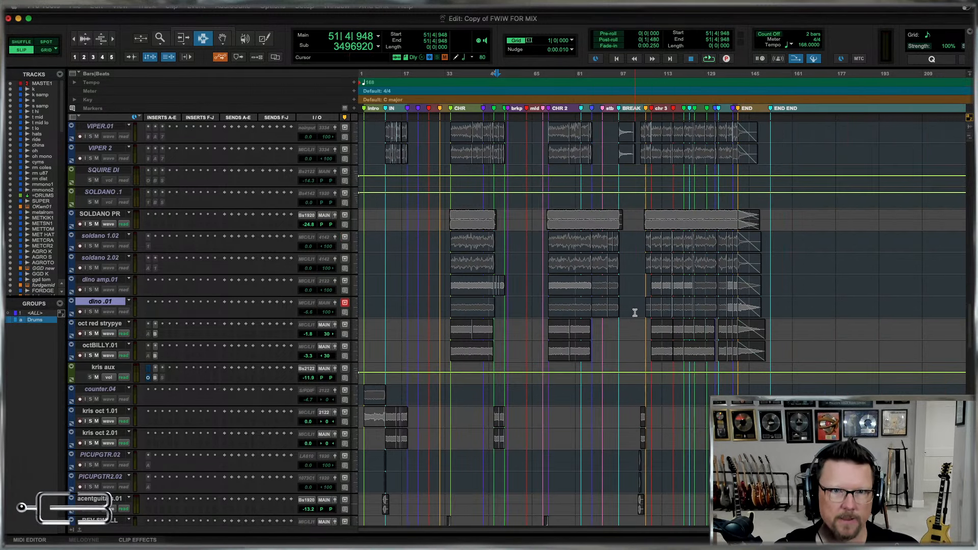
left_click_drag(440, 224, 443, 297)
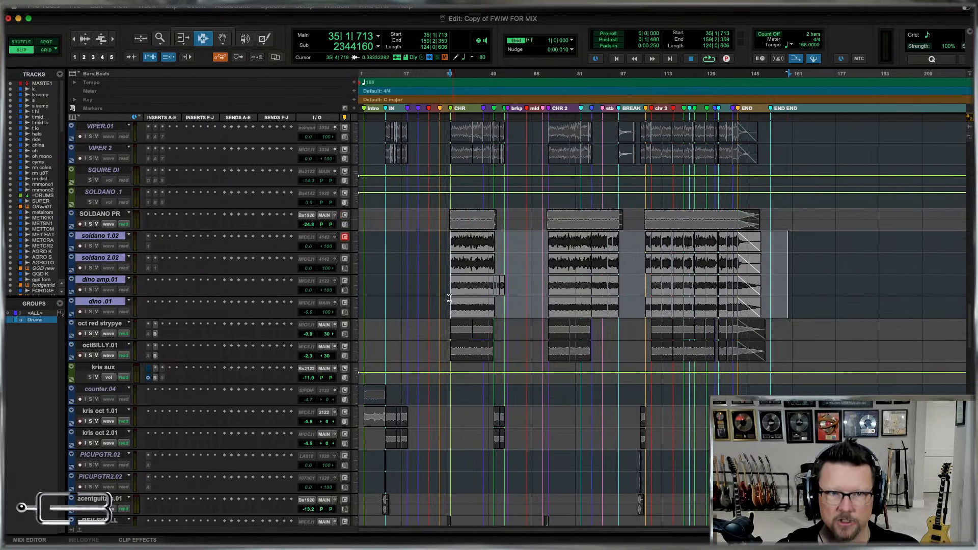
left_click(443, 296)
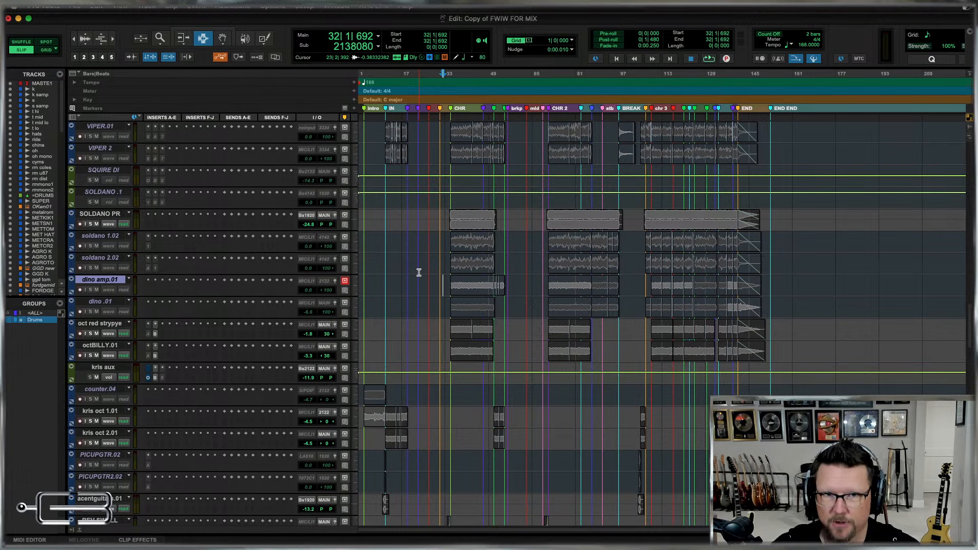
left_click(107, 238)
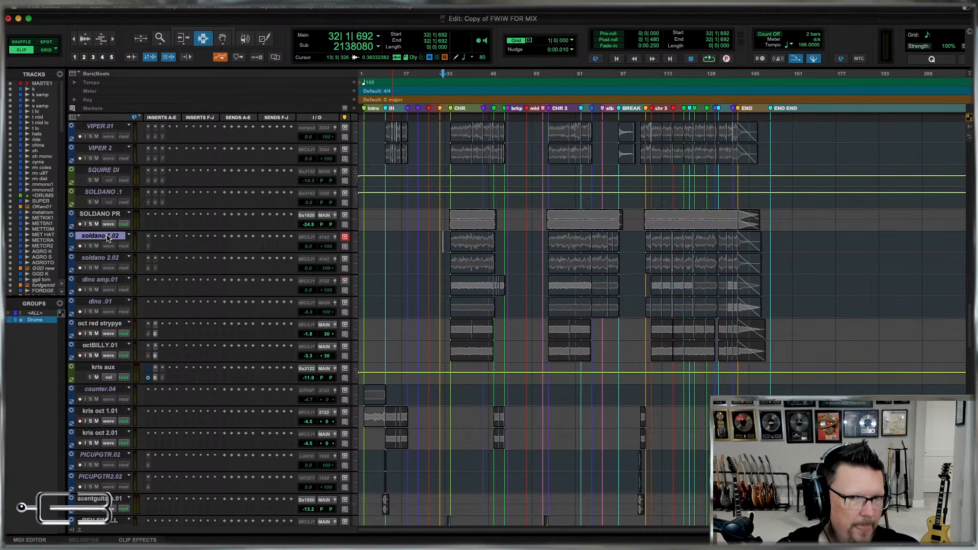
Review the session's track list from the guitars and vocals back to the drum tracks.
scroll(473, 304, "up", 6)
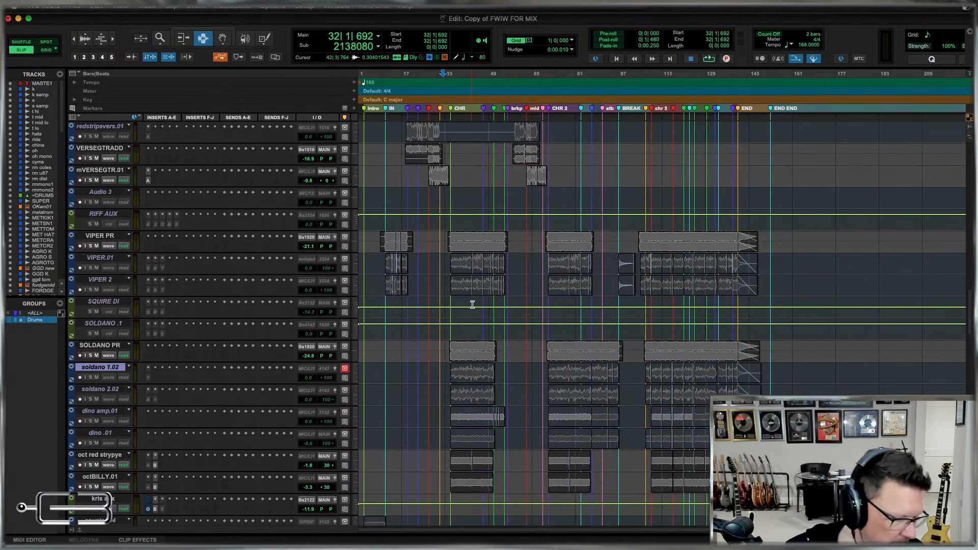
scroll(473, 305, "down", 10)
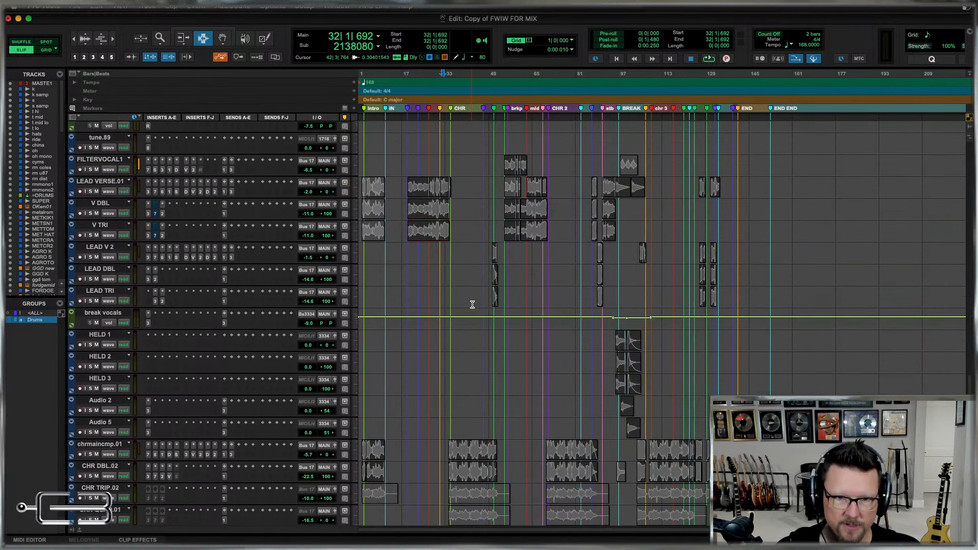
scroll(473, 304, "down", 8)
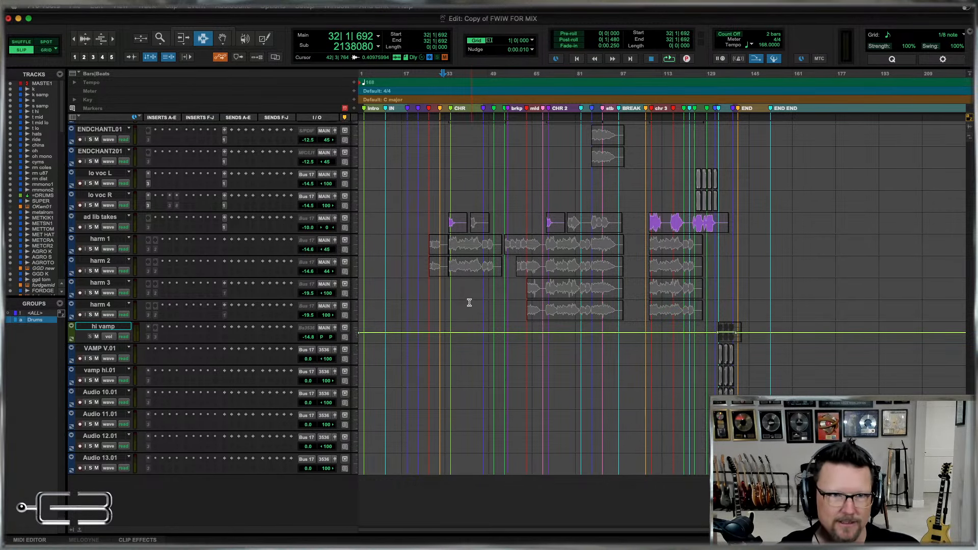
scroll(541, 310, "up", 10)
scroll(541, 310, "up", 15)
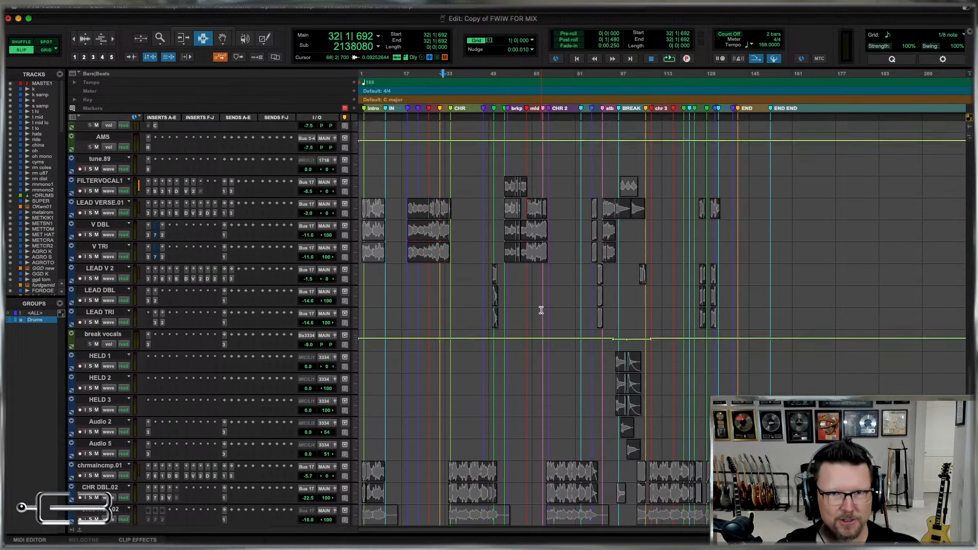
scroll(541, 310, "up", 8)
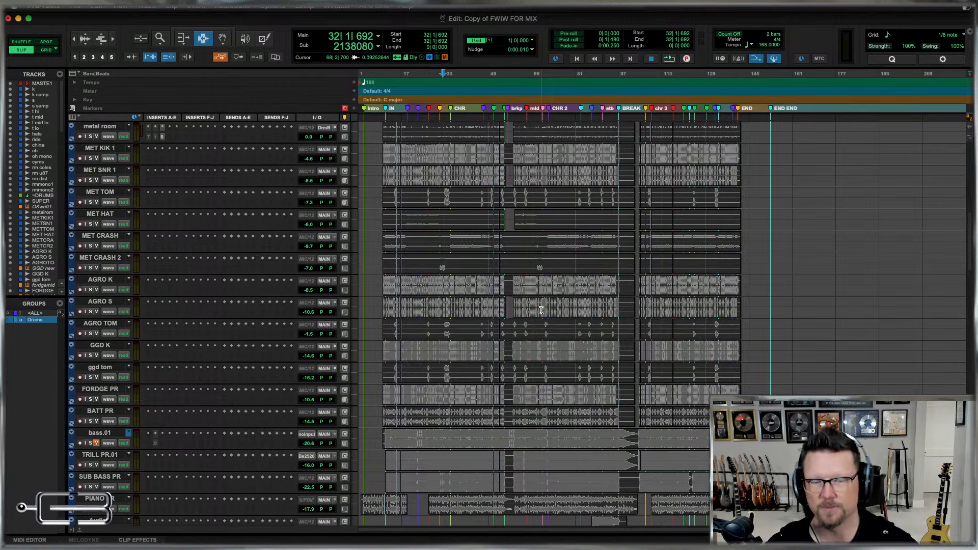
scroll(550, 297, "up", 7)
scroll(550, 298, "down", 20)
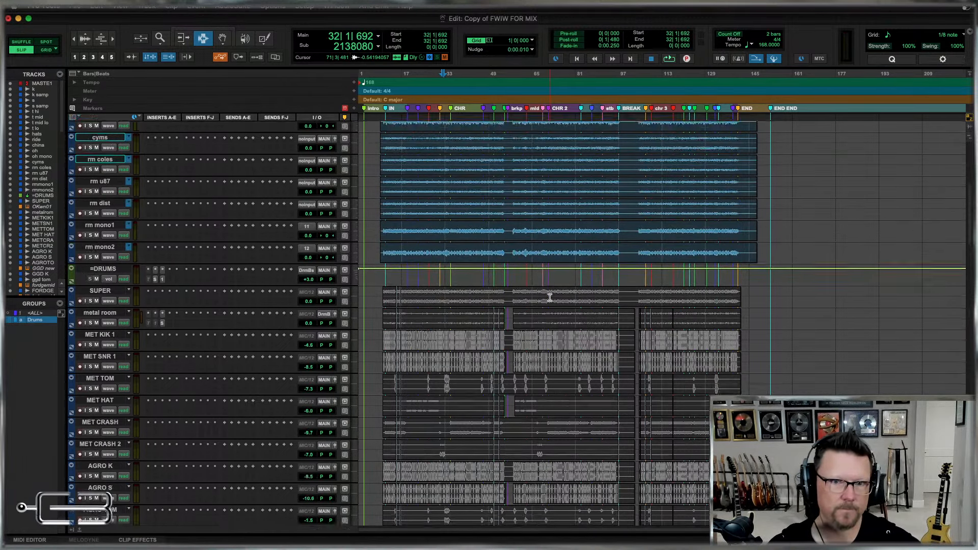
scroll(550, 297, "up", 15)
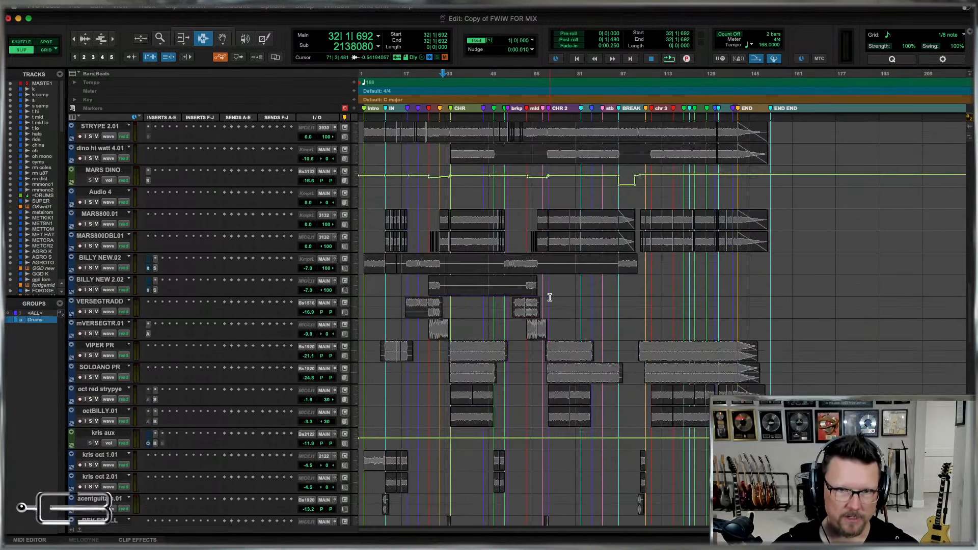
scroll(557, 284, "down", 7)
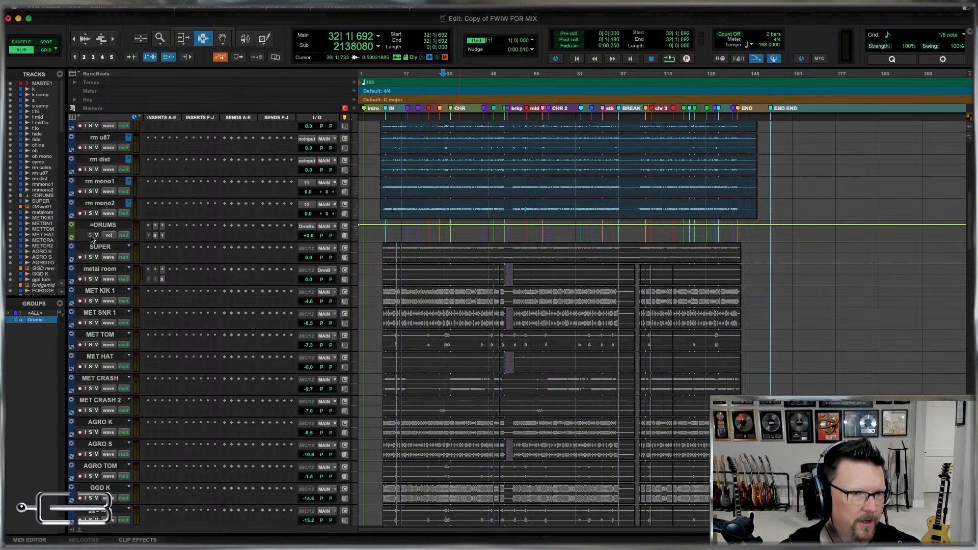
Select the SUPER track, increase its height, and place the edit cursor at the start of the first chorus.
left_click(100, 248)
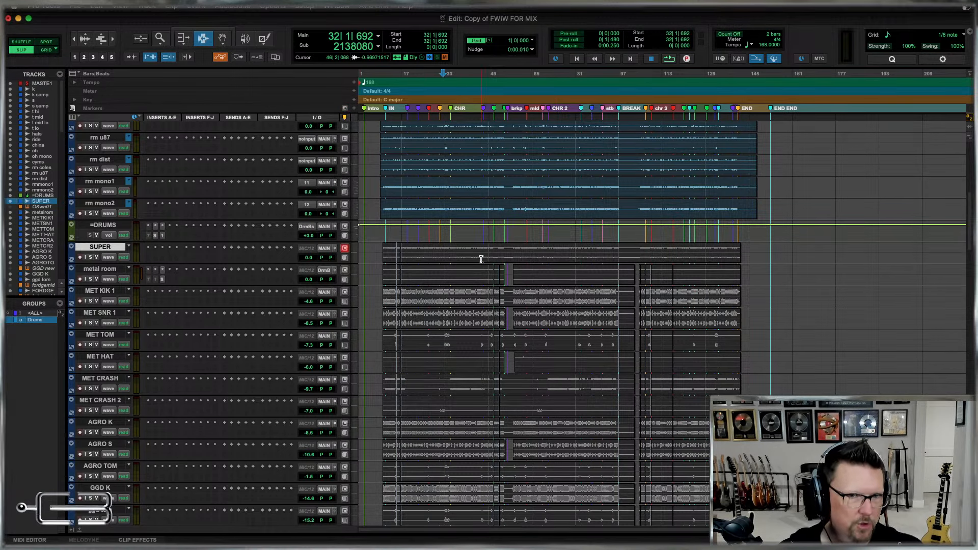
left_click(357, 258)
left_click(359, 270)
left_click(450, 266)
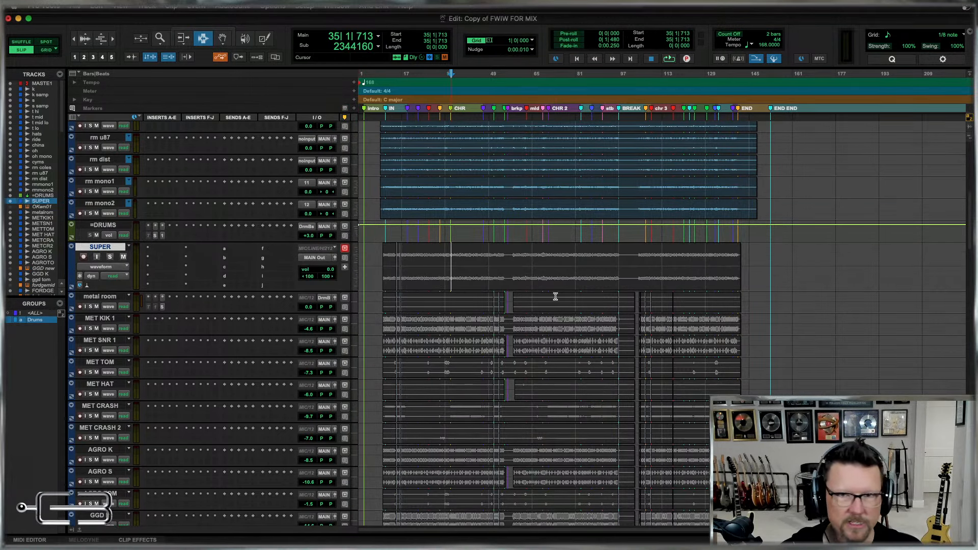
Examine the SUPER track's waveform around the CHR marker alongside the neighbouring drum tracks.
key("t")
key("t")
key("t")
key("t")
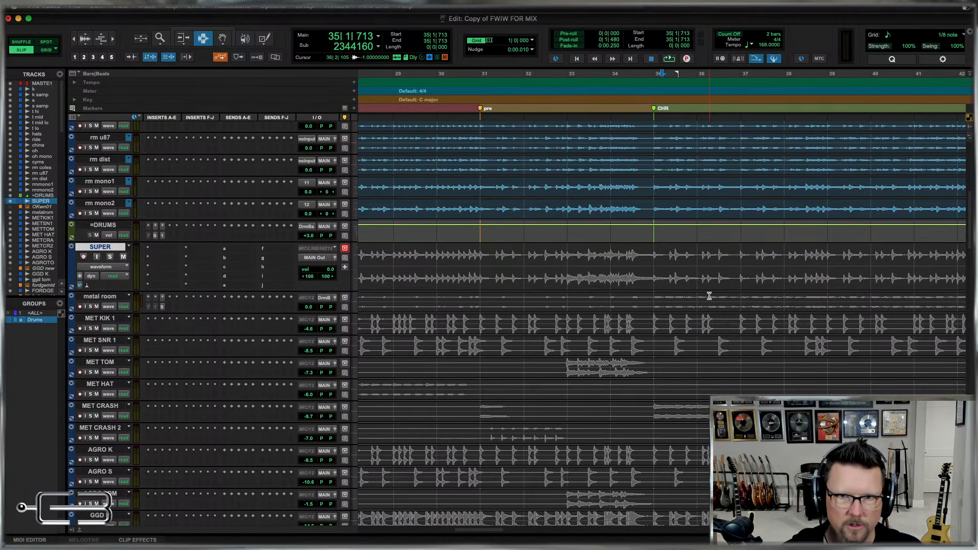
key("r")
key("r")
key("r")
key("r")
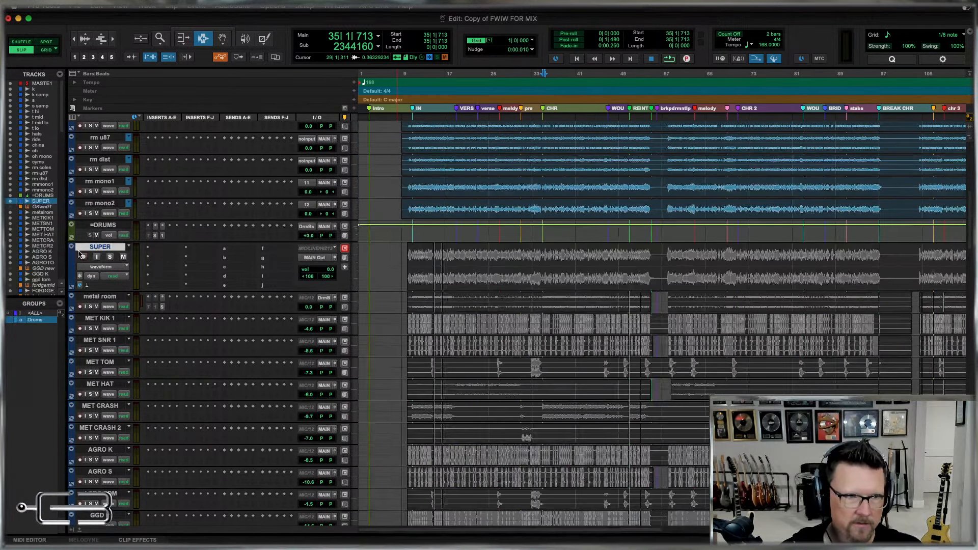
key("r")
key("r")
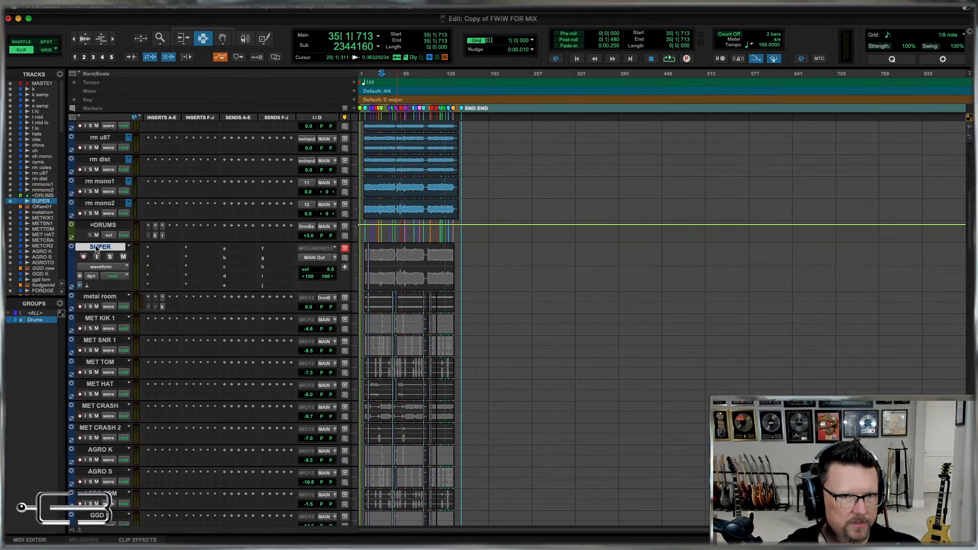
Rename the SUPER drum track as "SD3 k&s".
double_click(96, 248)
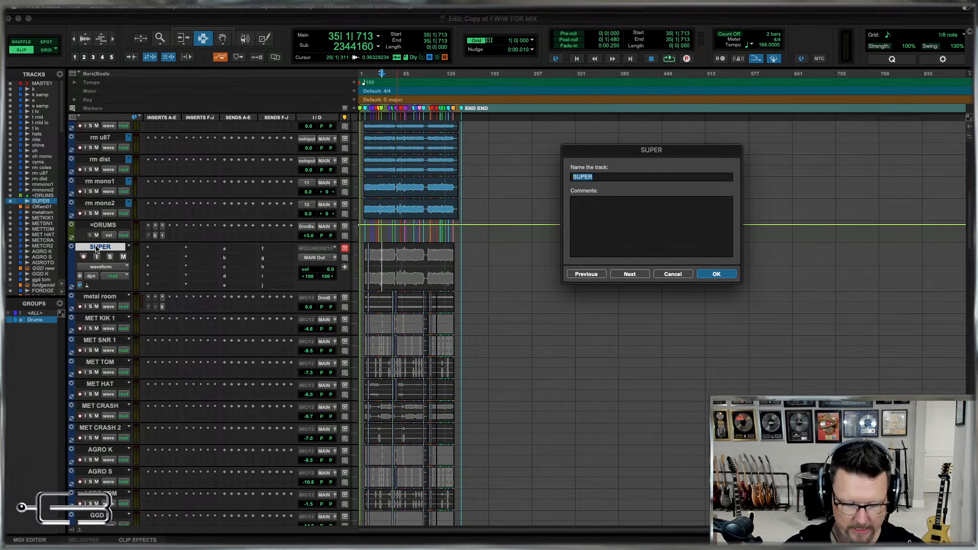
type("SD")
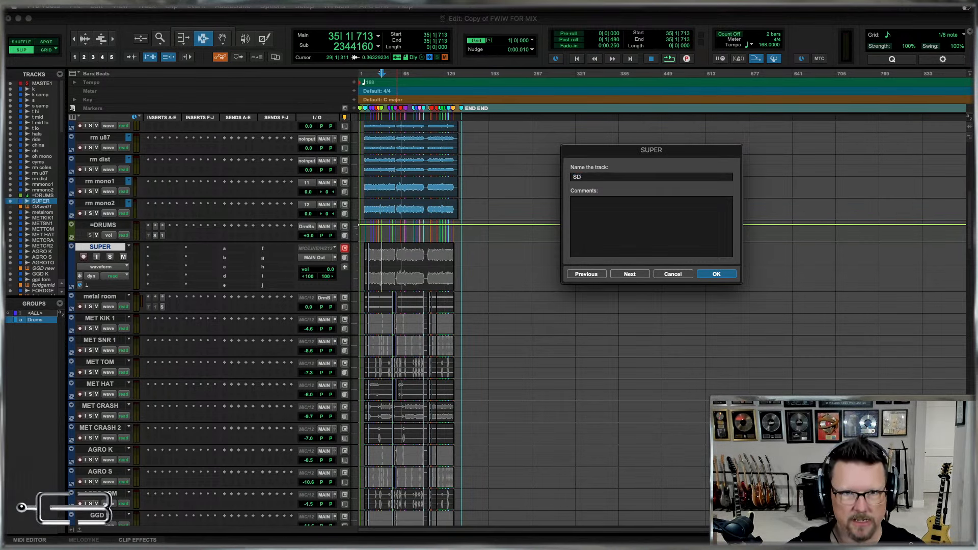
type("3")
key("Return")
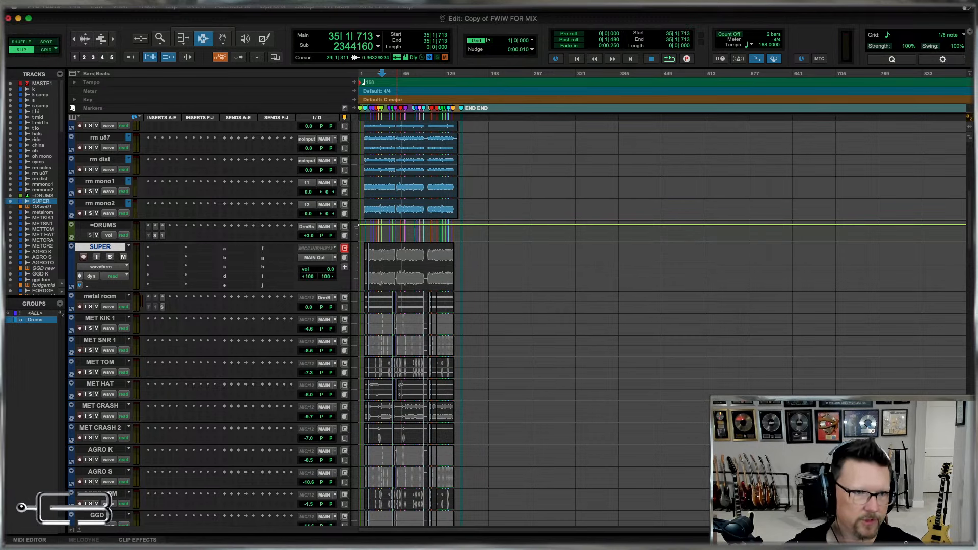
double_click(106, 247)
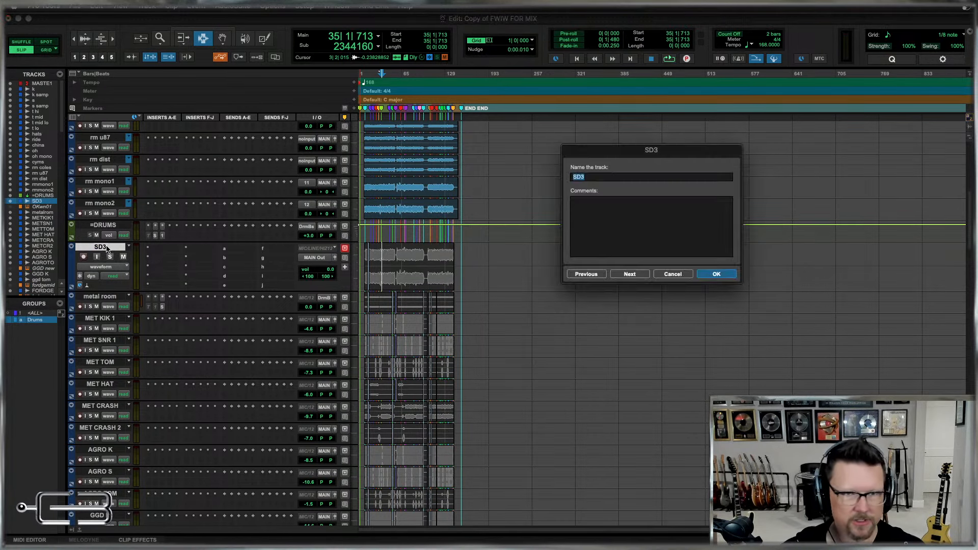
type("k")
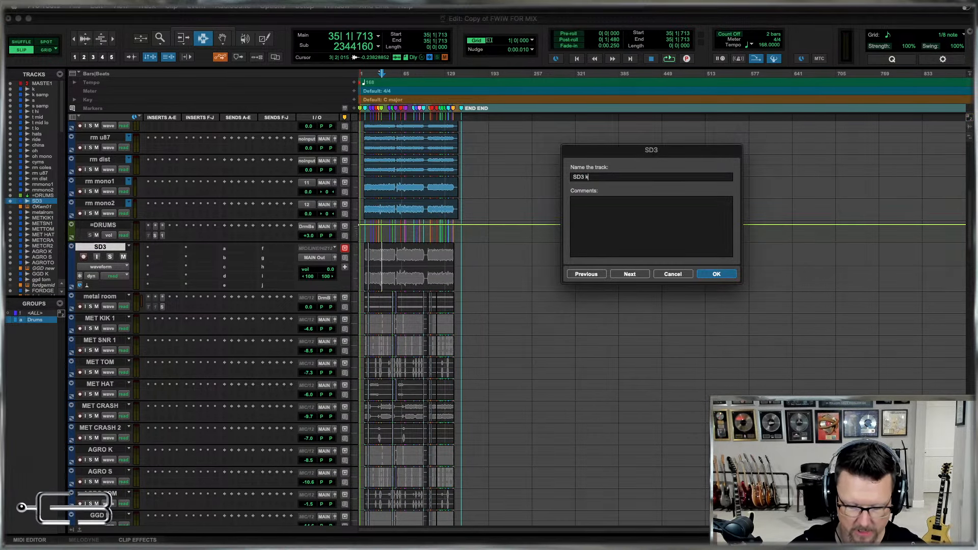
type("&s")
key("Return")
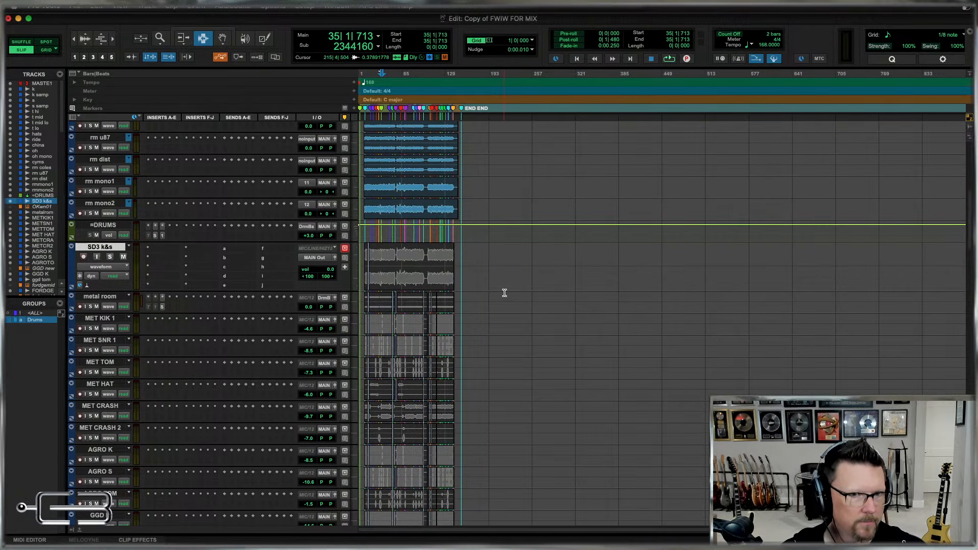
Place the edit cursor on the metal room track in the IN section and rename the track as "rm metal".
left_click(371, 302)
key("t")
key("t")
key("t")
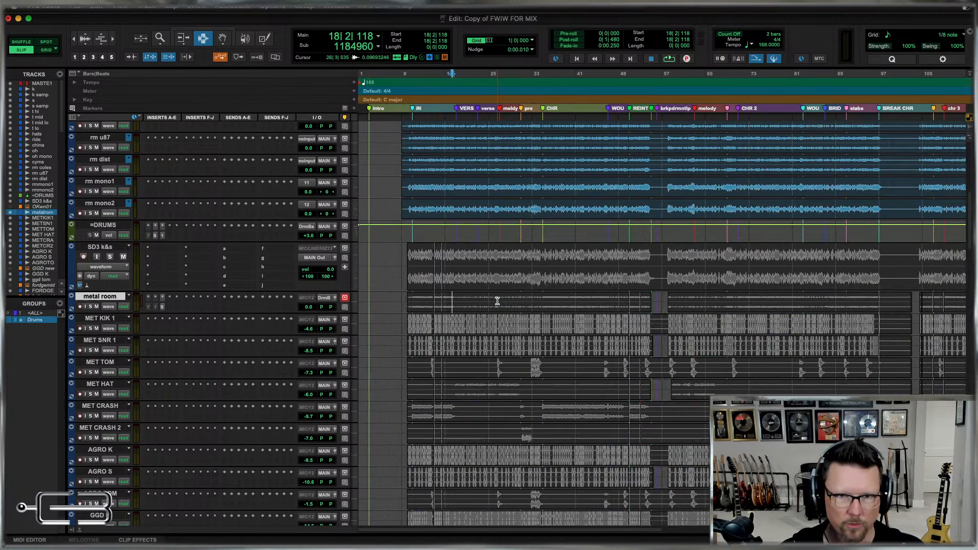
key("r")
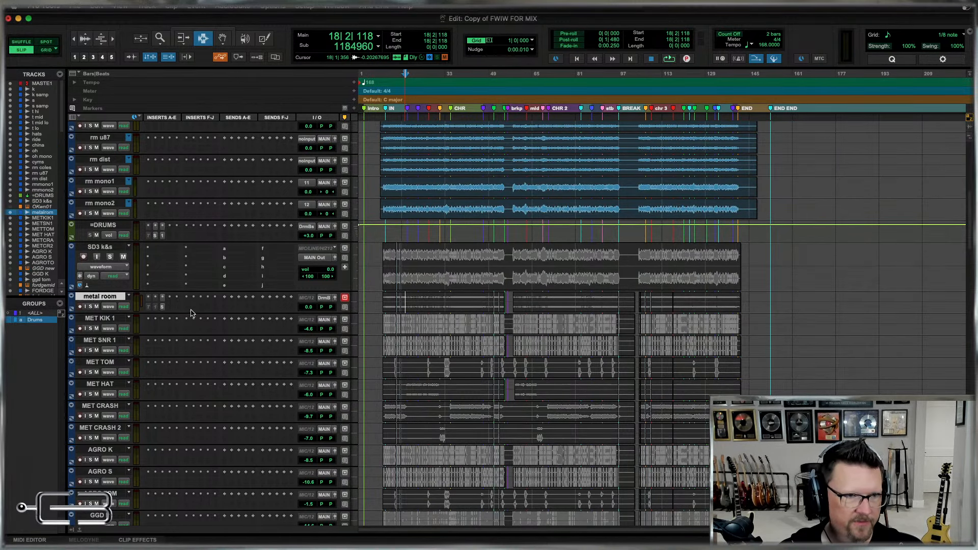
double_click(100, 297)
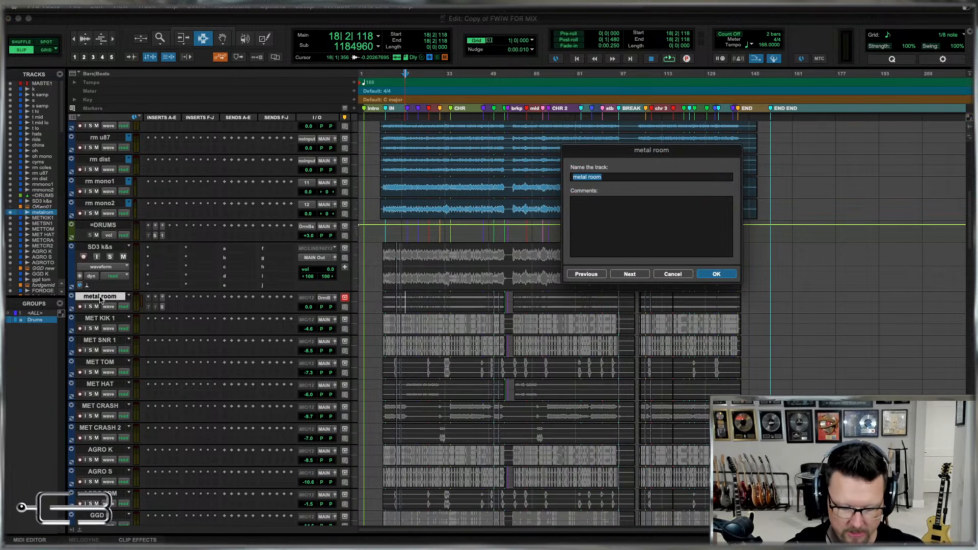
type("r mm metal")
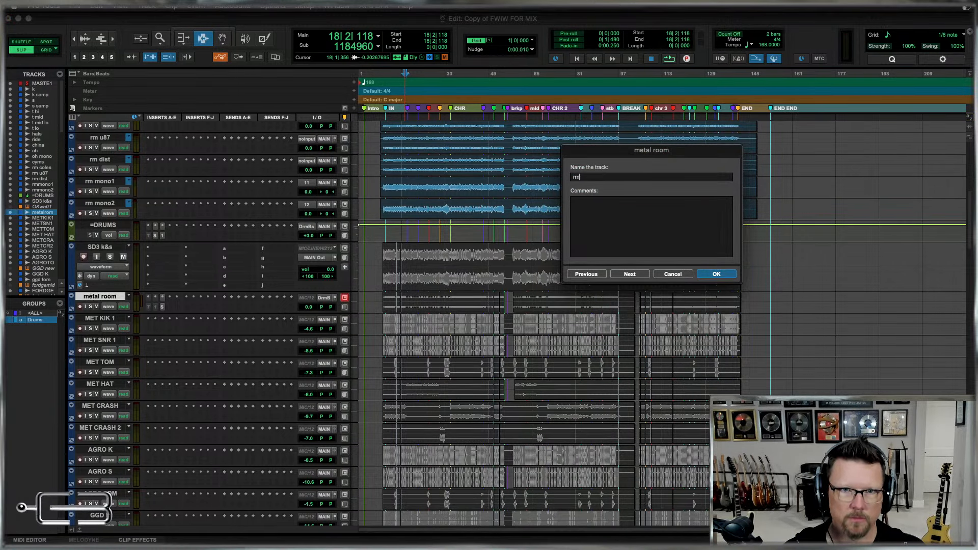
key("super+Right")
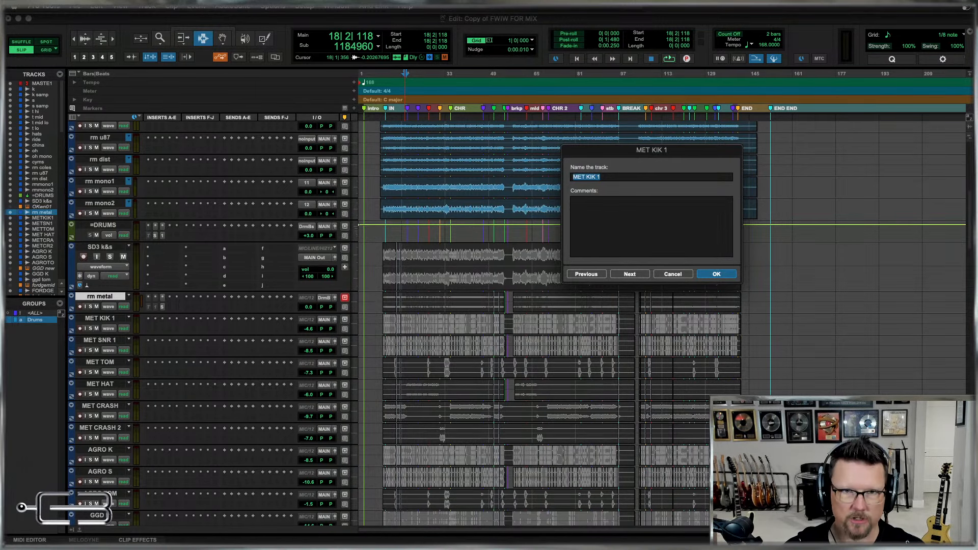
Rename the MET KIK 1 track as "k metal" and the MET SNR 1 track as "s metal".
type("k metal")
key("super+Right")
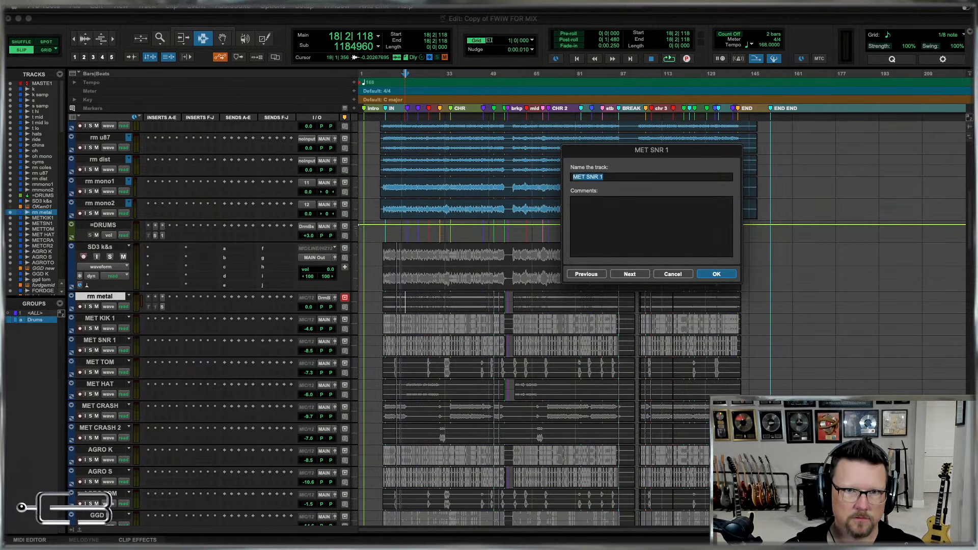
type("s me")
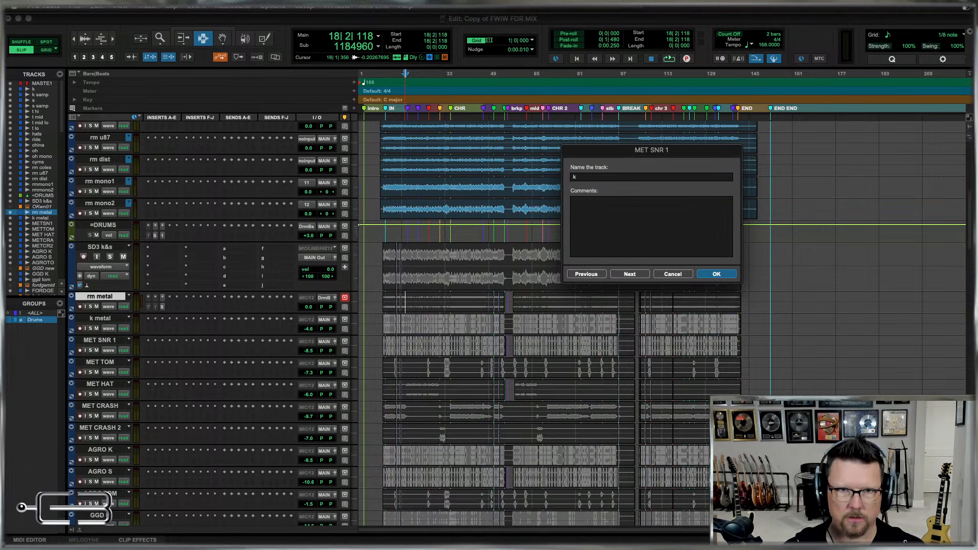
type("tal")
key("super+Right")
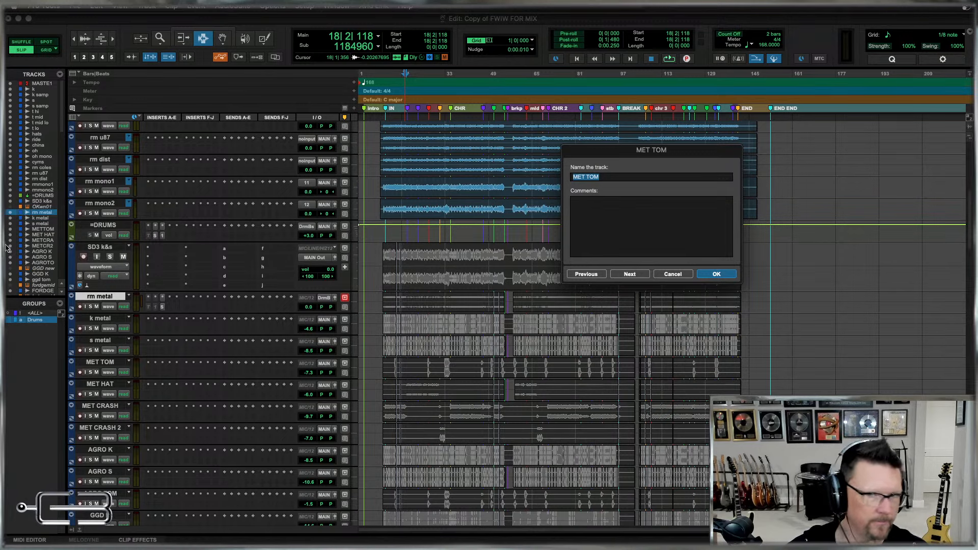
Rename the MET TOM track as "t metal" and the MET HAT track as "hats metal".
type("t m")
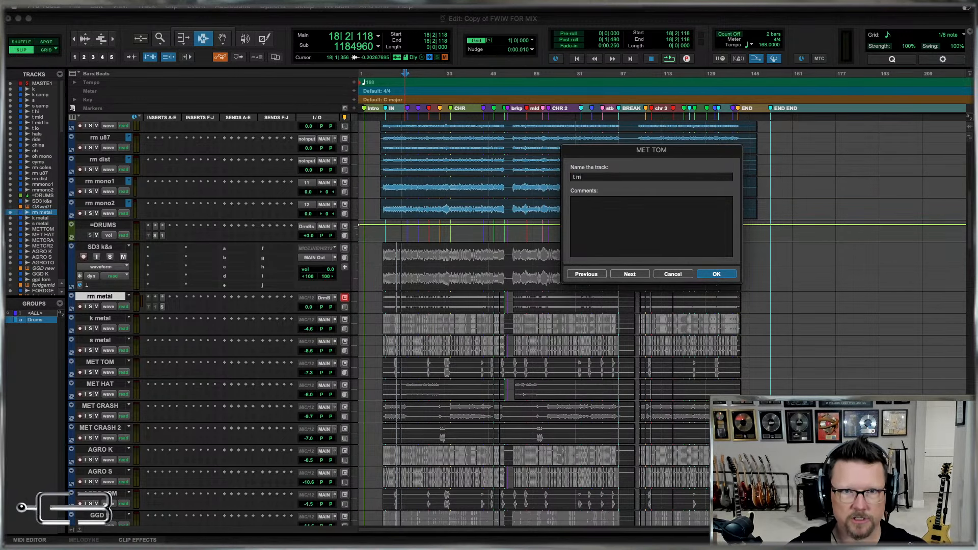
type("etal")
key("super+Right")
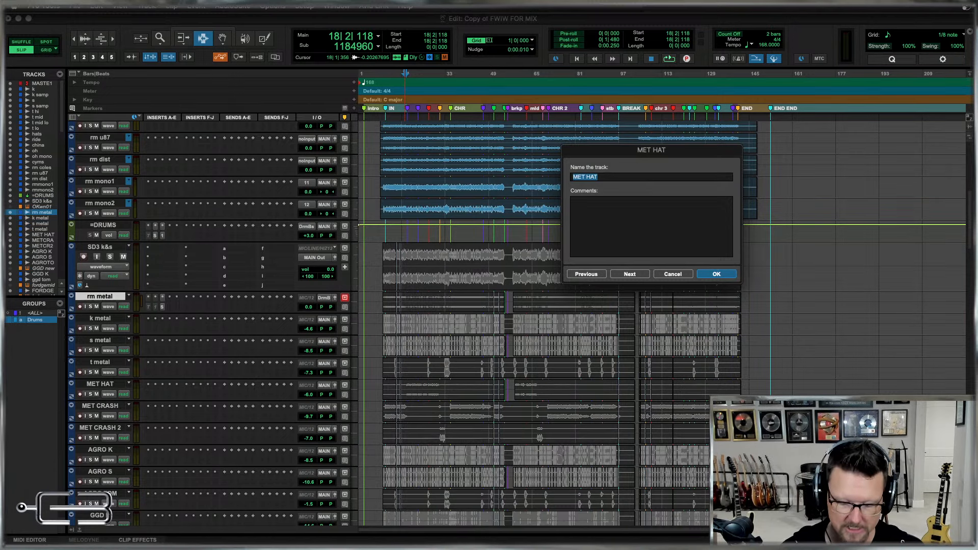
type("hats meta")
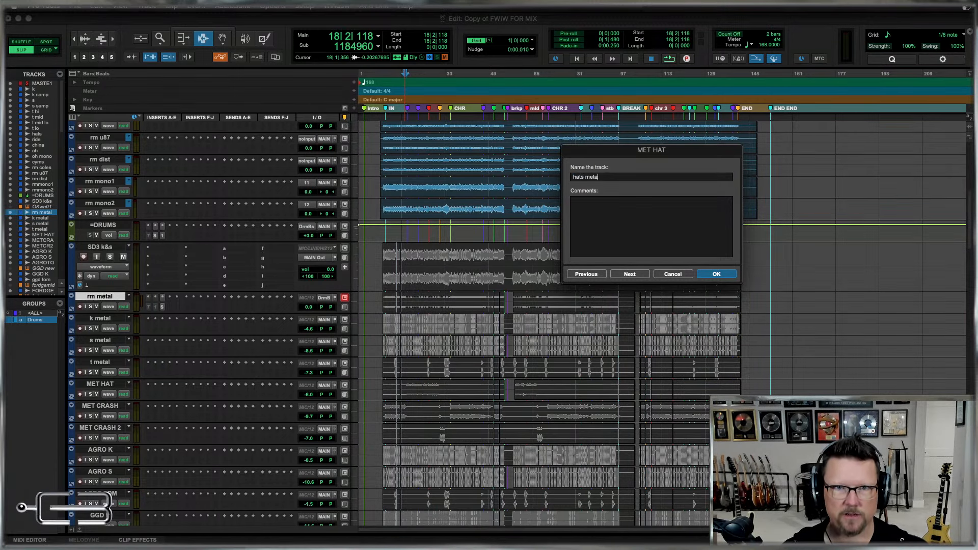
type("l")
key("super+Right")
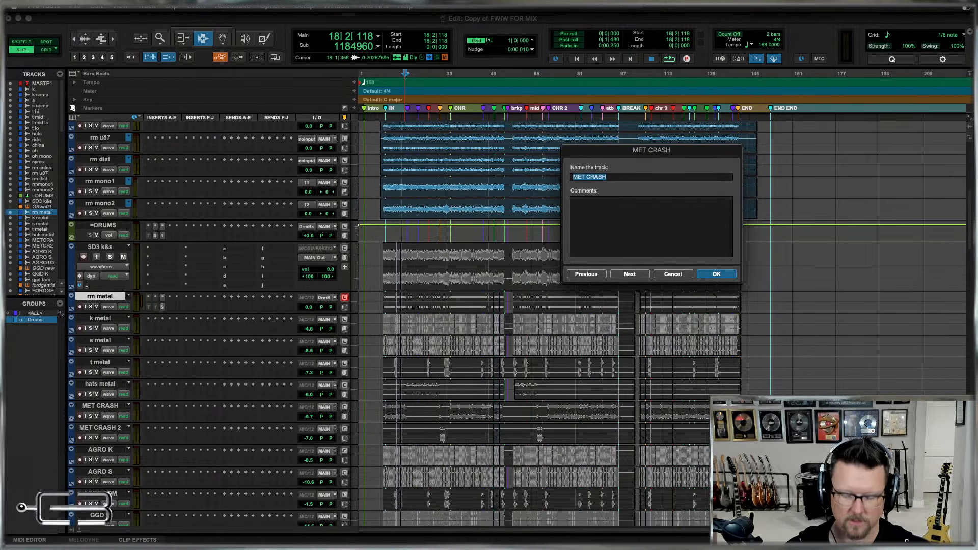
Rename the MET CRASH track as "crash metal1".
type("crash metal")
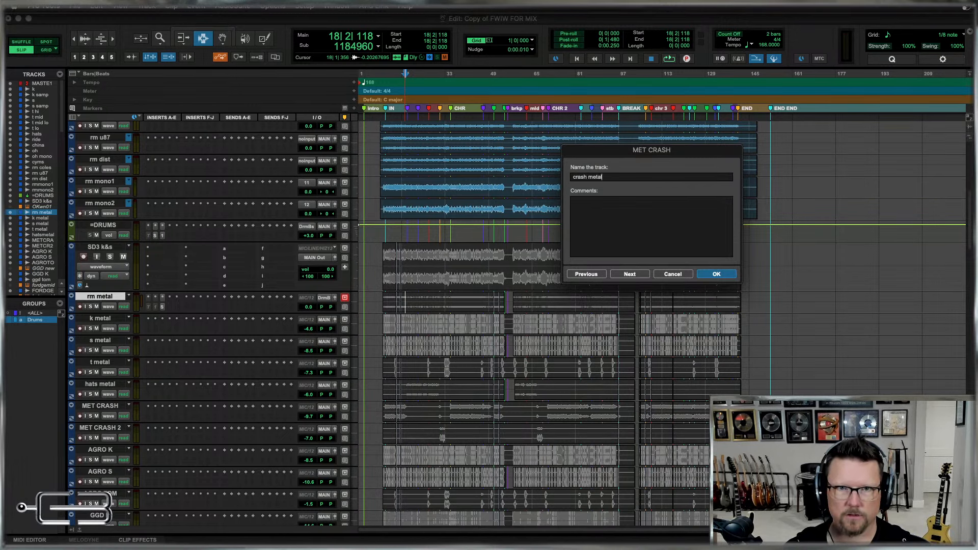
key("super+Right")
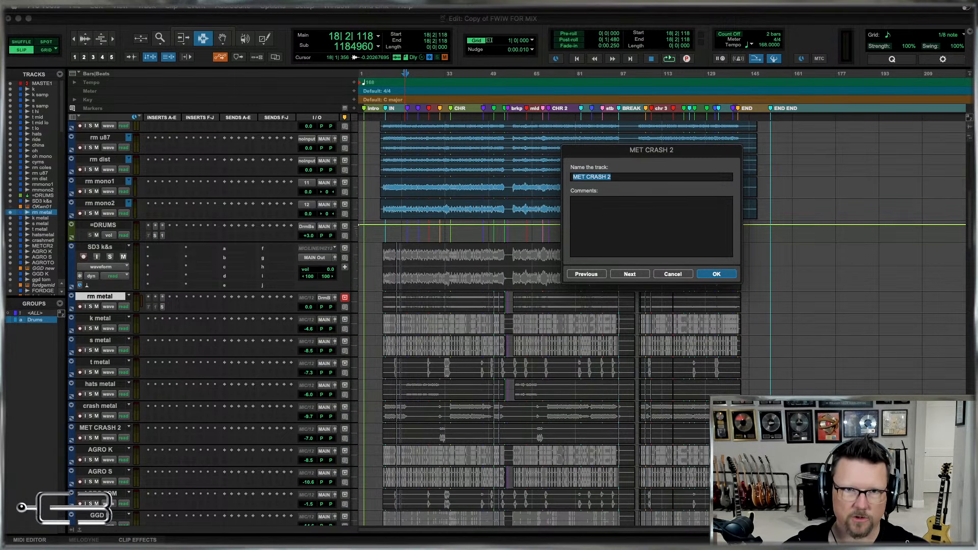
key("super+Left")
key("super+Right")
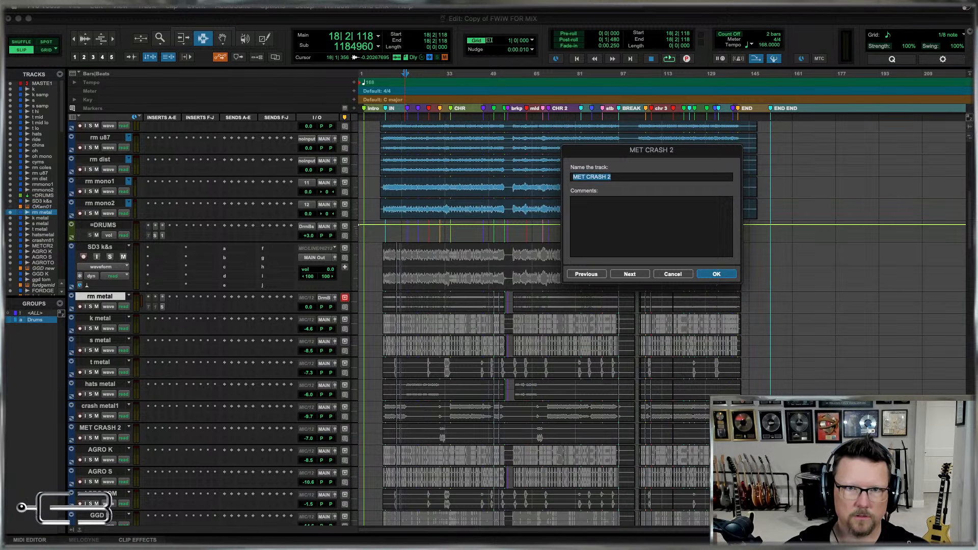
key("super+Left")
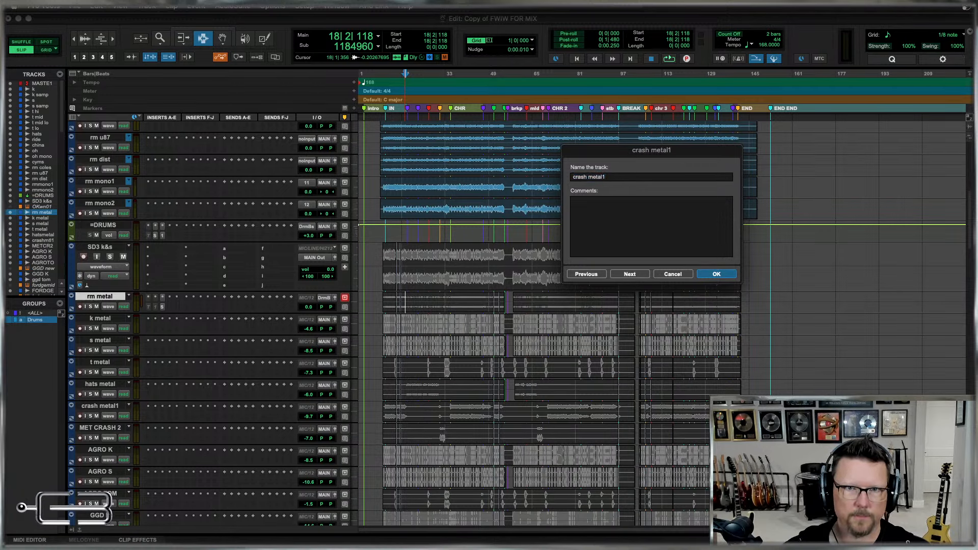
key("super+Right")
Rename the MET CRASH 2 track as "crash metal2".
type("crasah meta")
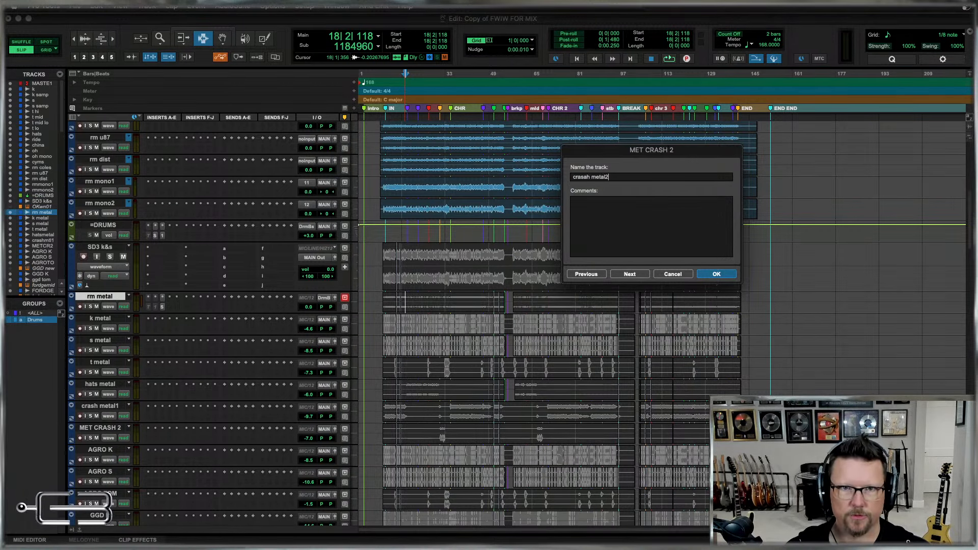
type("l2")
key("super+Right")
key("super+Left")
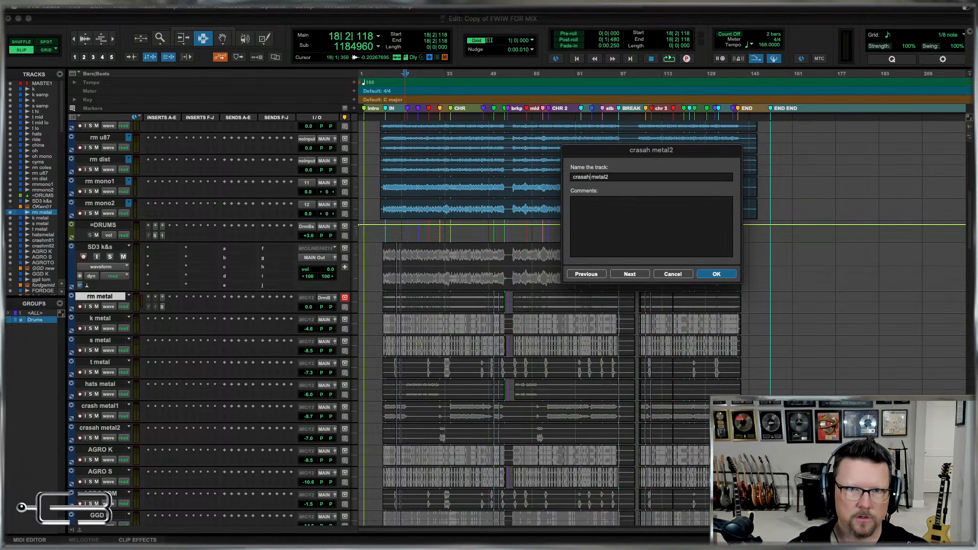
key("BackSpace")
key("BackSpace")
type("h")
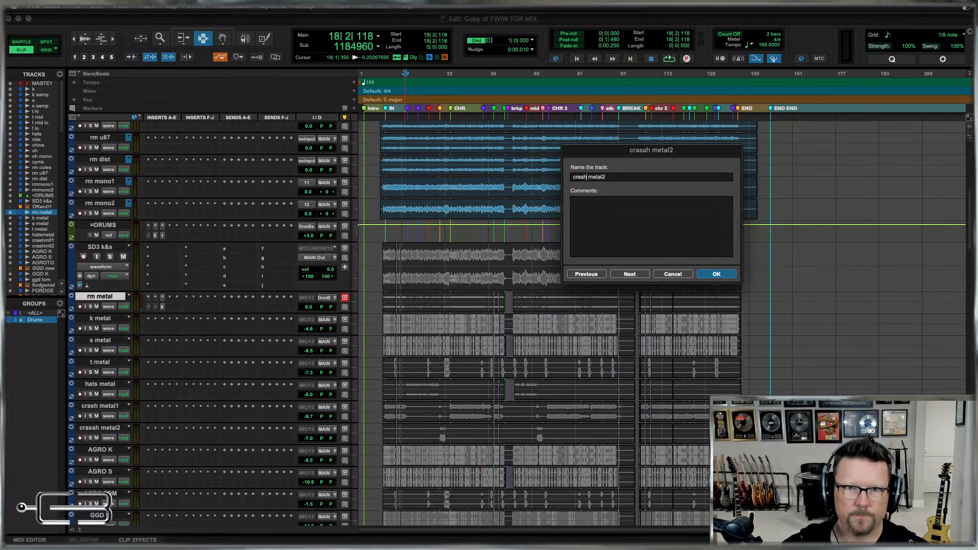
key("super+Right")
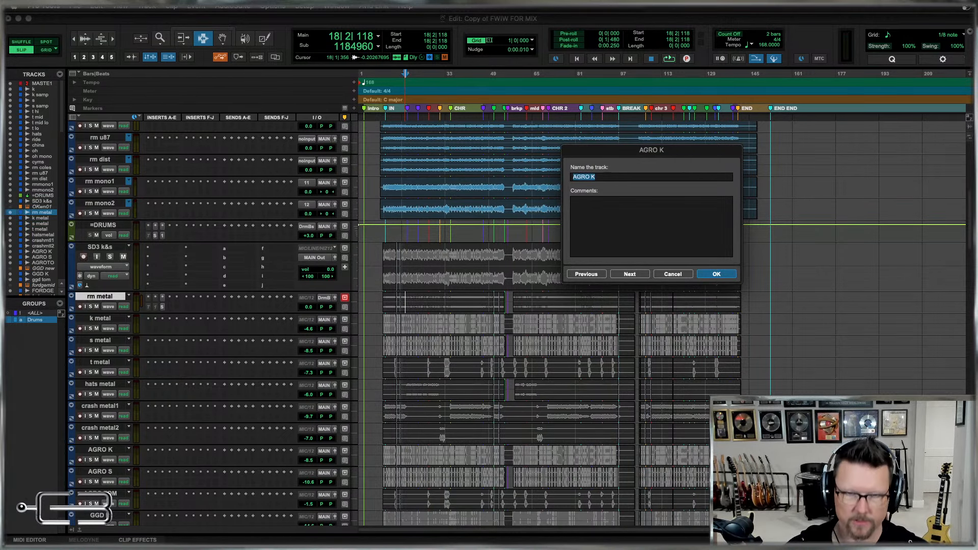
Rename the AGRO K, AGRO S and AGRO TOM tracks as "k agro", "s agro" and "t agro".
type("k agro")
key("super+Right")
type("s agro")
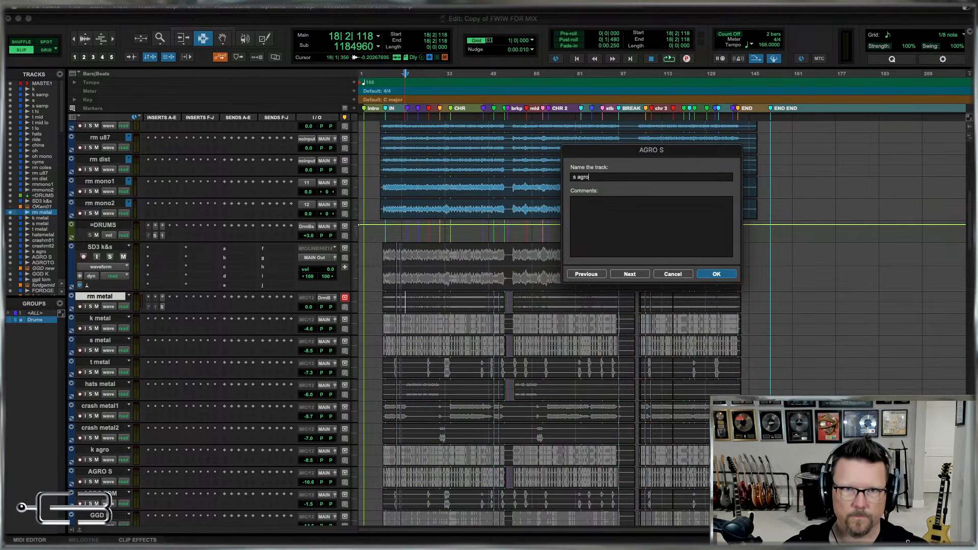
key("super+Right")
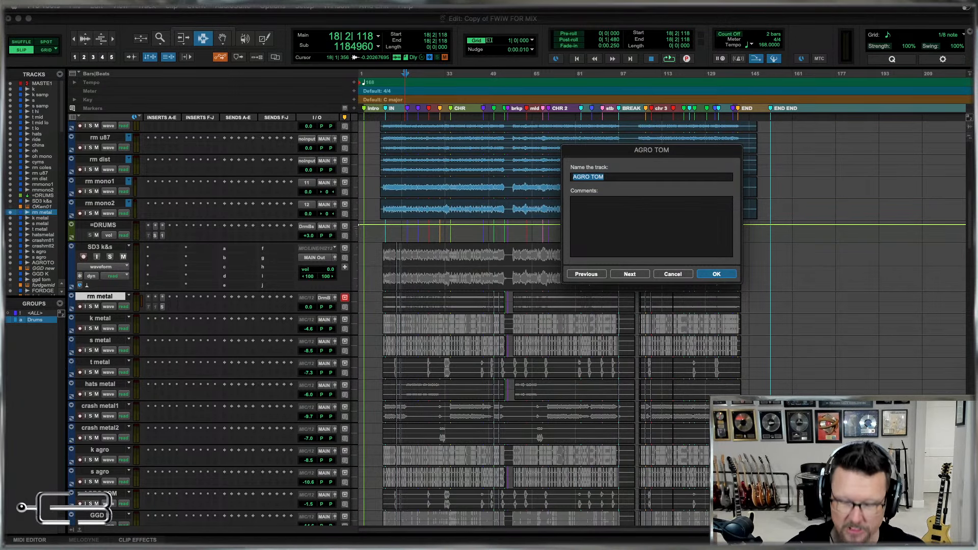
type("t agro")
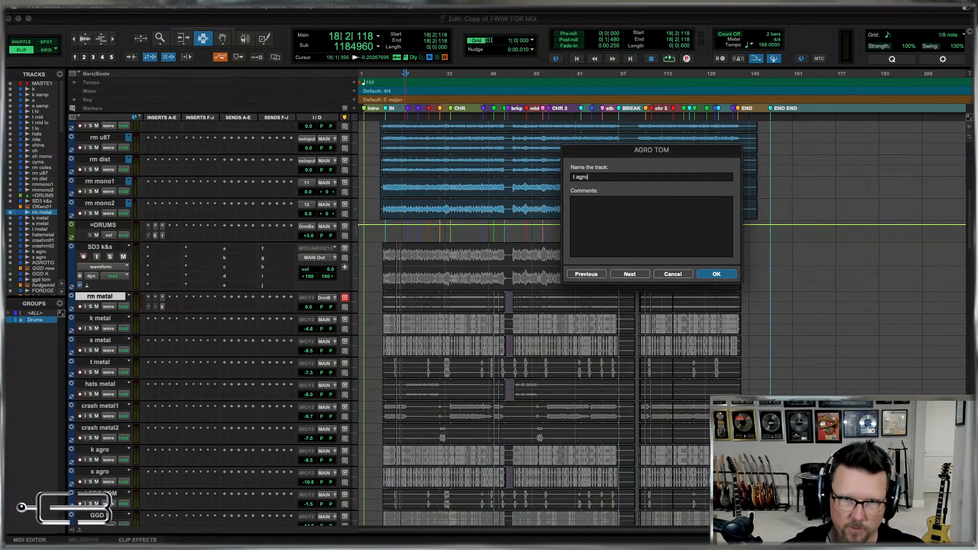
key("super+Right")
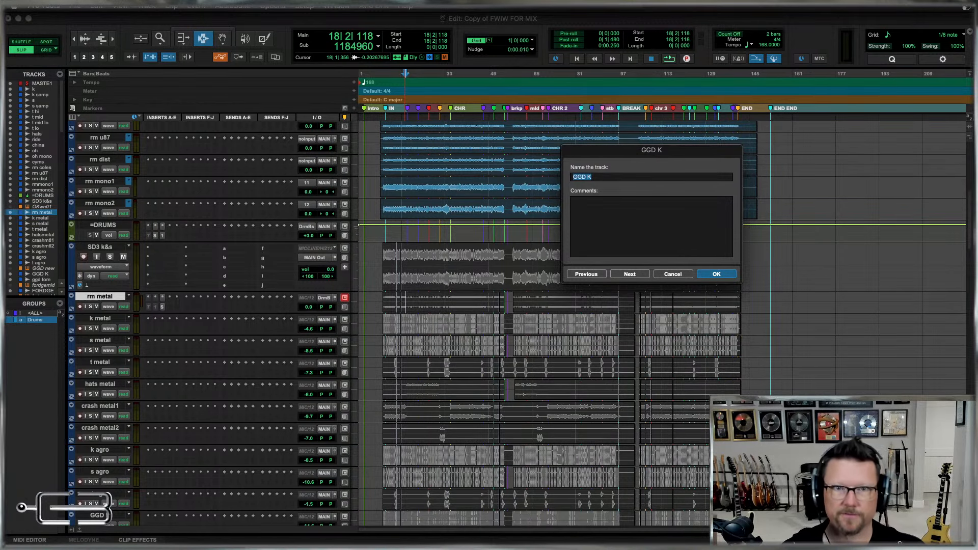
Rename the GGD K track as "k ggd" and the ggd tom track as "t ggd", and finish renaming.
type("k ggd")
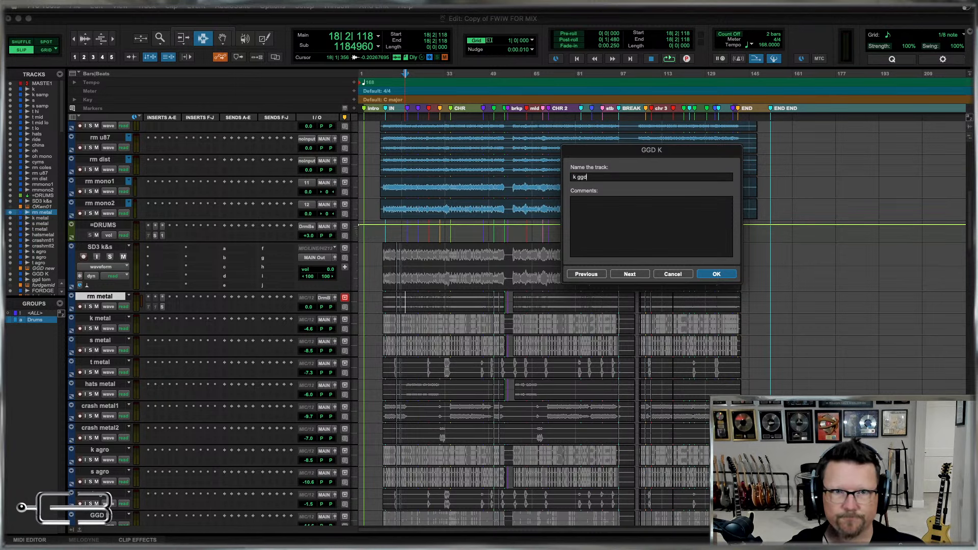
key("super+Right")
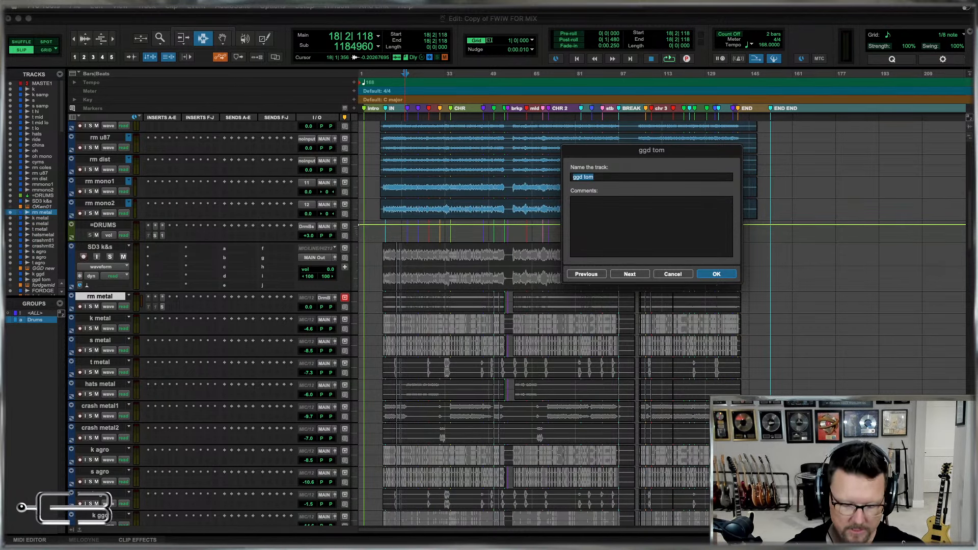
type("t ggd")
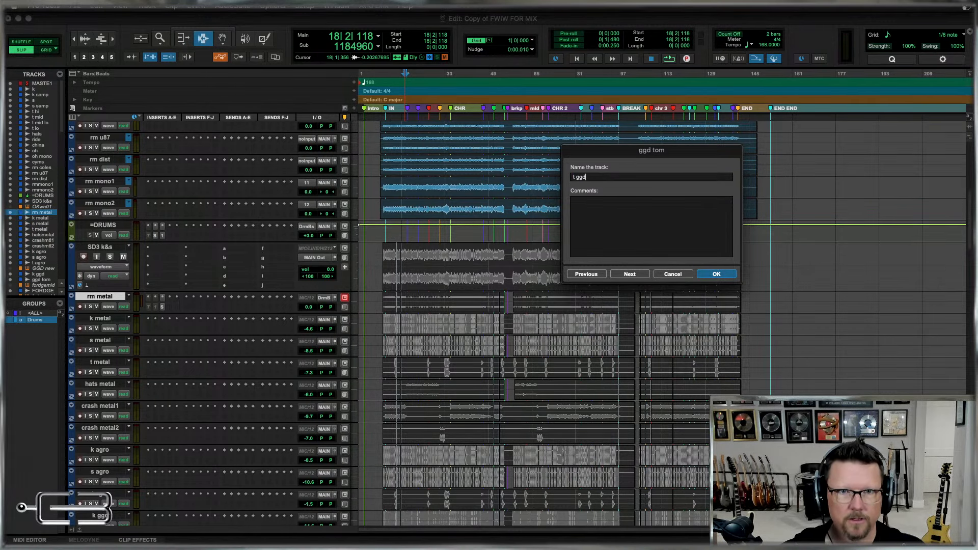
key("super+Right")
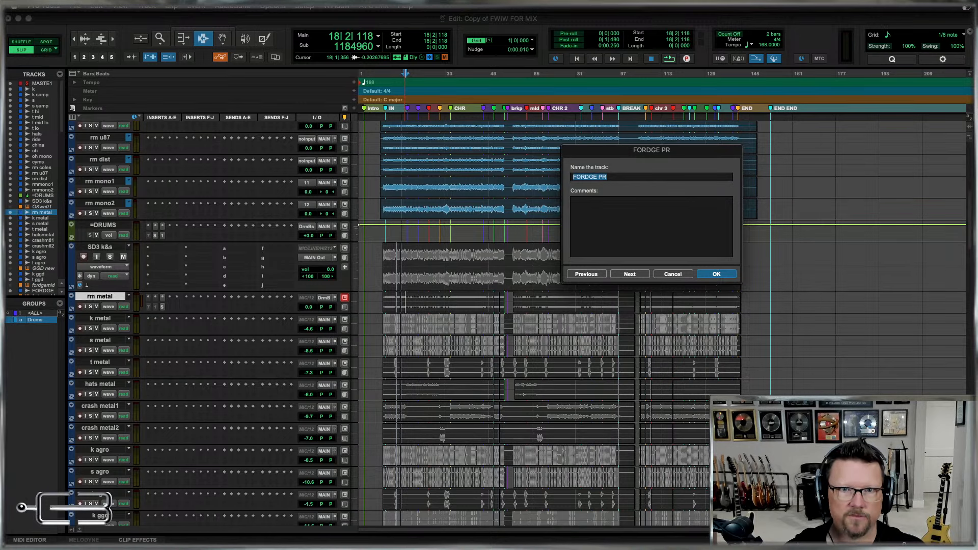
key("Return")
scroll(458, 378, "down", 4)
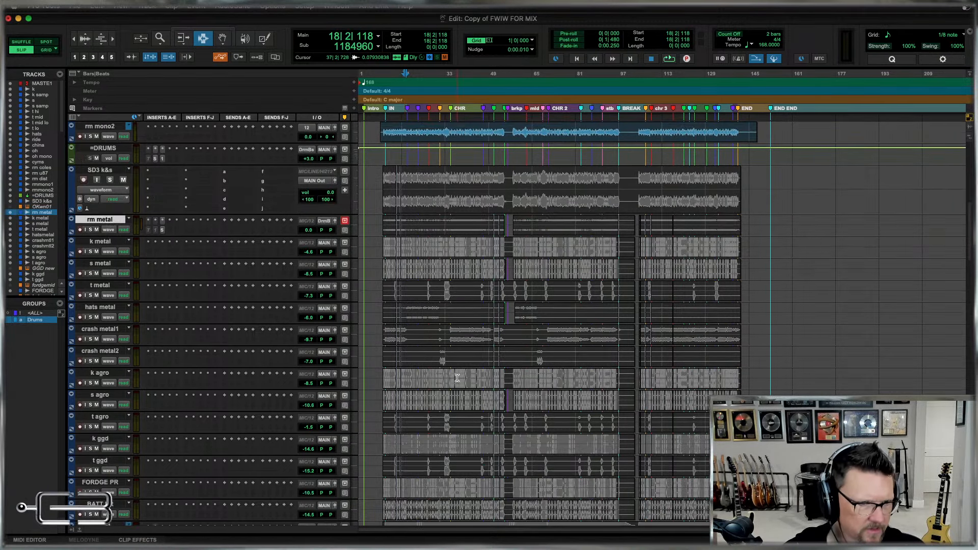
Rename the FORDGE PR track as "k forge".
scroll(457, 377, "down", 1)
left_click(424, 469)
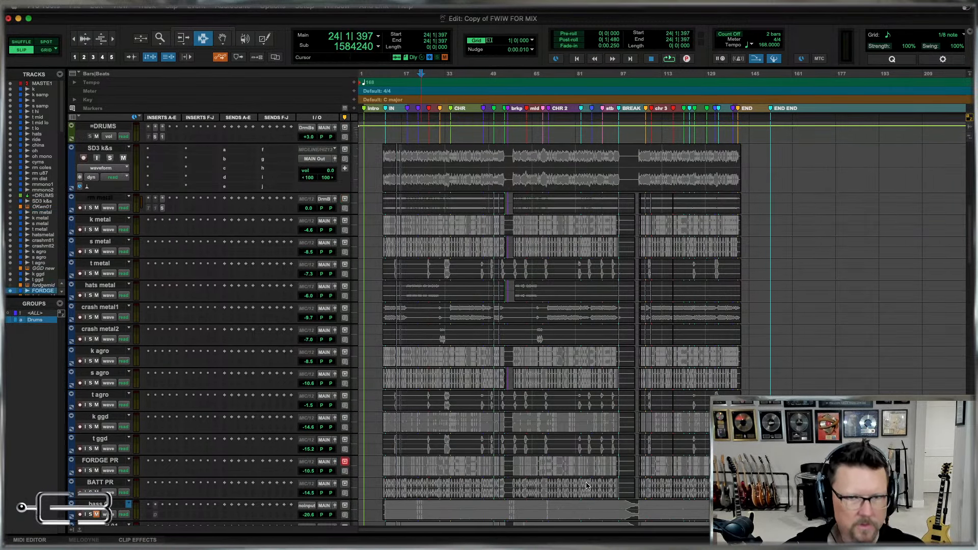
key("super+bracketright")
key("super+bracketright")
key("super+bracketright")
key("super+bracketright")
key("super+bracketright")
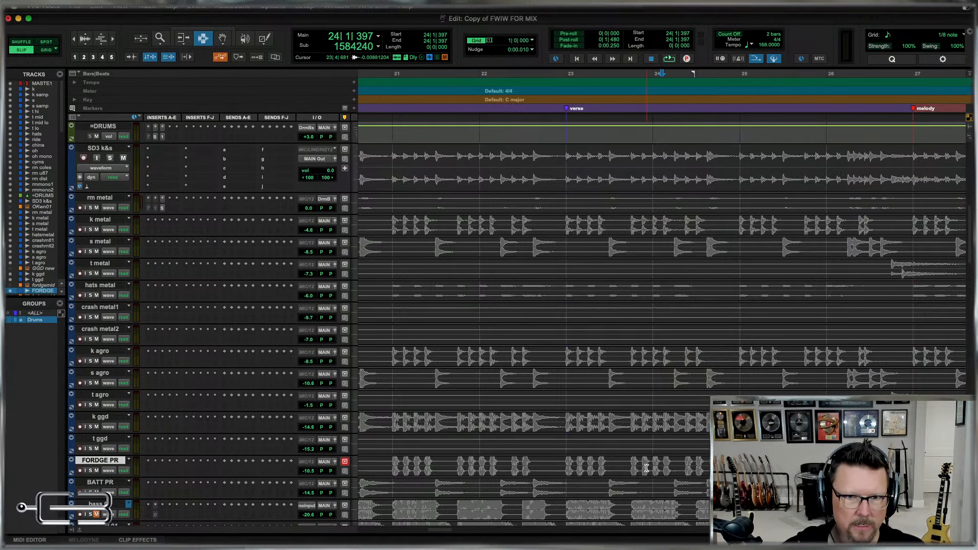
double_click(109, 461)
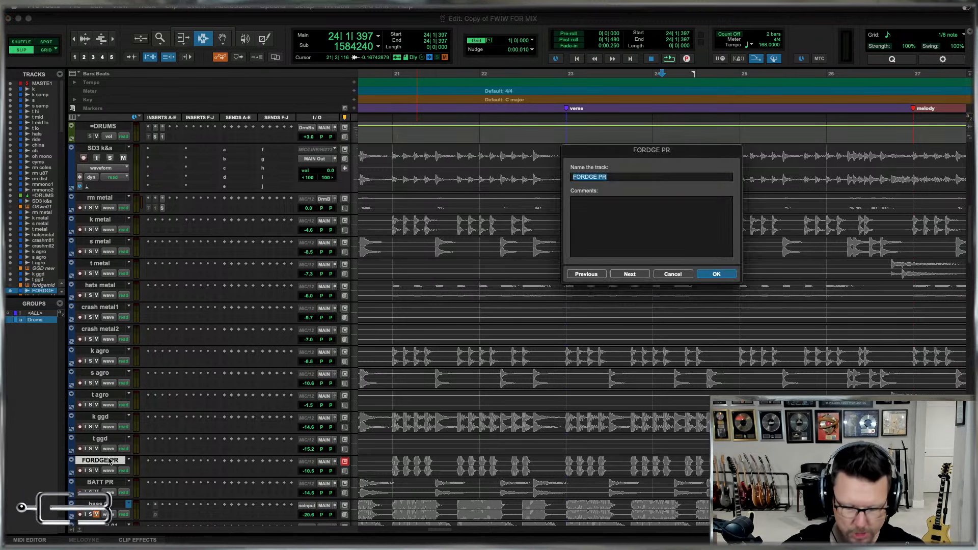
type("k fo")
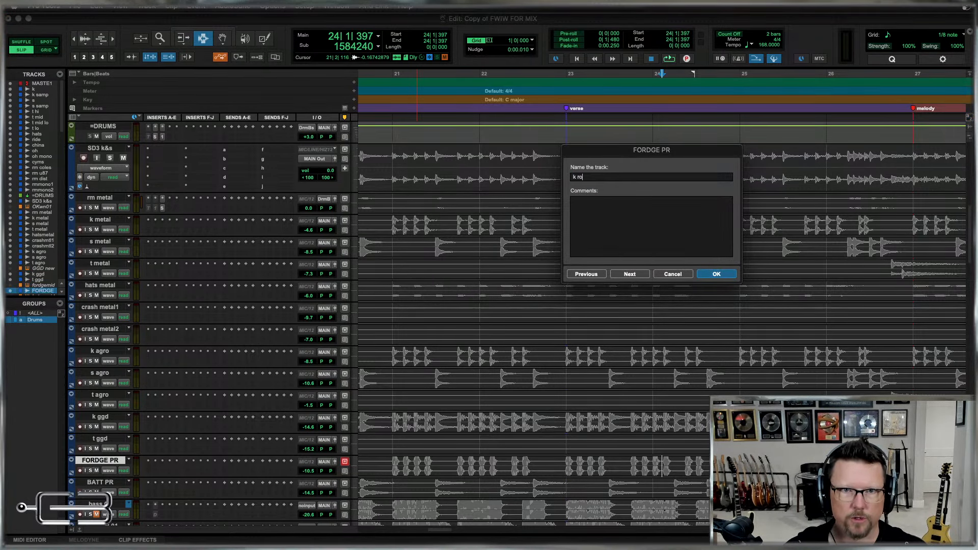
type("rge")
key("super+Right")
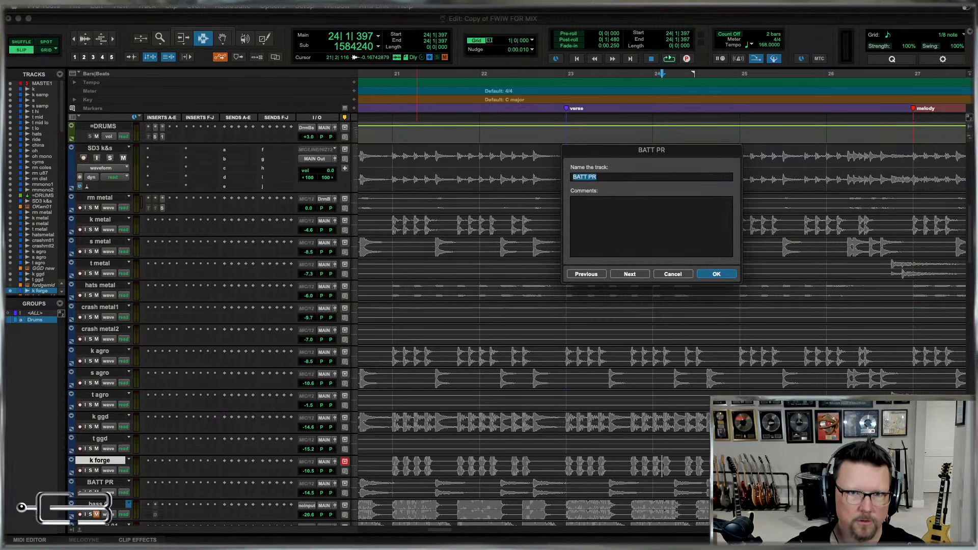
key("Return")
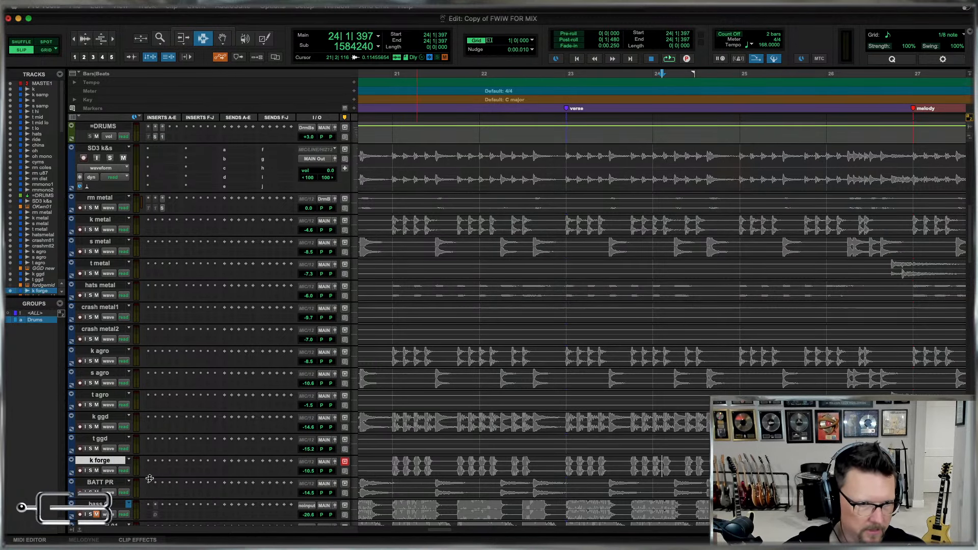
Rename the BATT PR track as "s batt".
double_click(97, 482)
type("s batt")
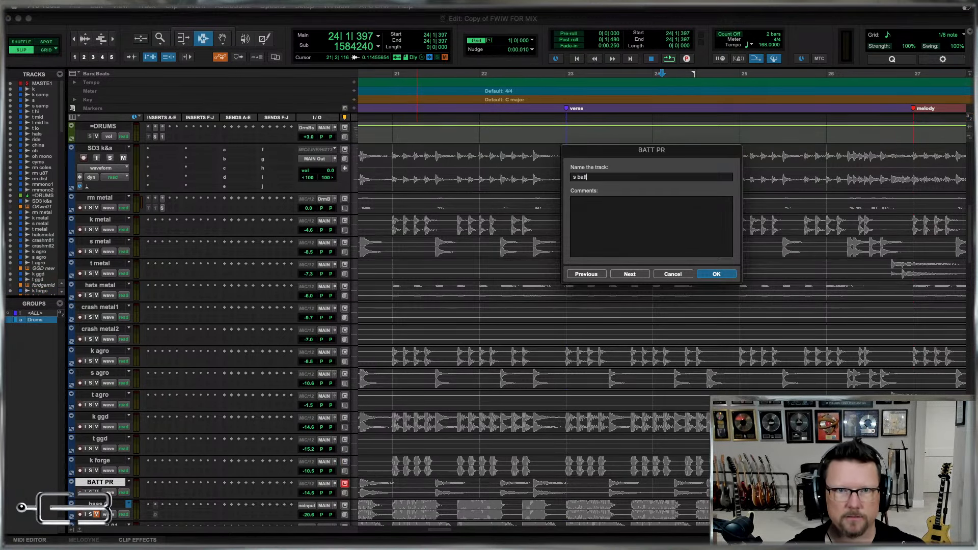
key("Return")
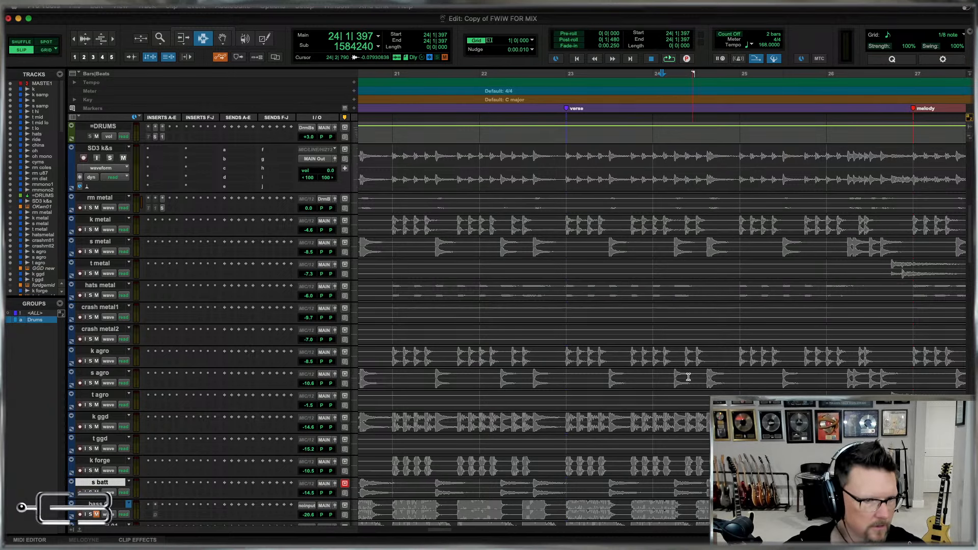
Move the k metal, k agro, k ggd and k forge tracks directly below the k samp track.
scroll(659, 368, "down", 4)
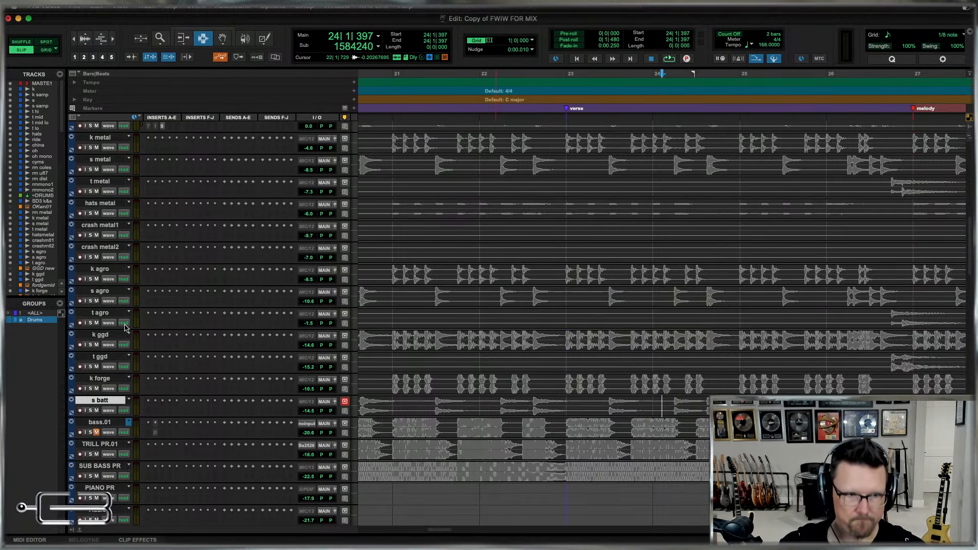
key("super+bracketleft")
key("super+bracketleft")
key("super+bracketleft")
key("super+bracketleft")
key("super+bracketleft")
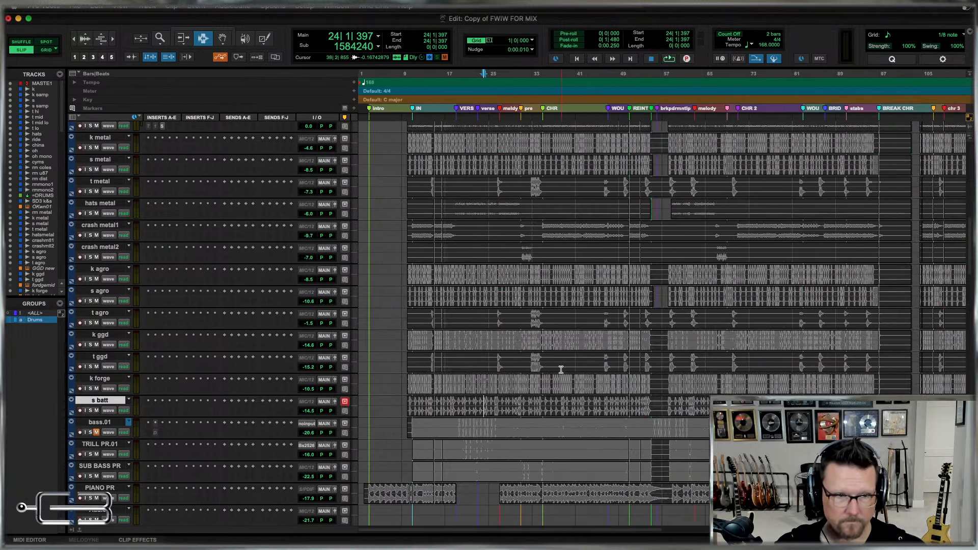
scroll(539, 358, "up", 5)
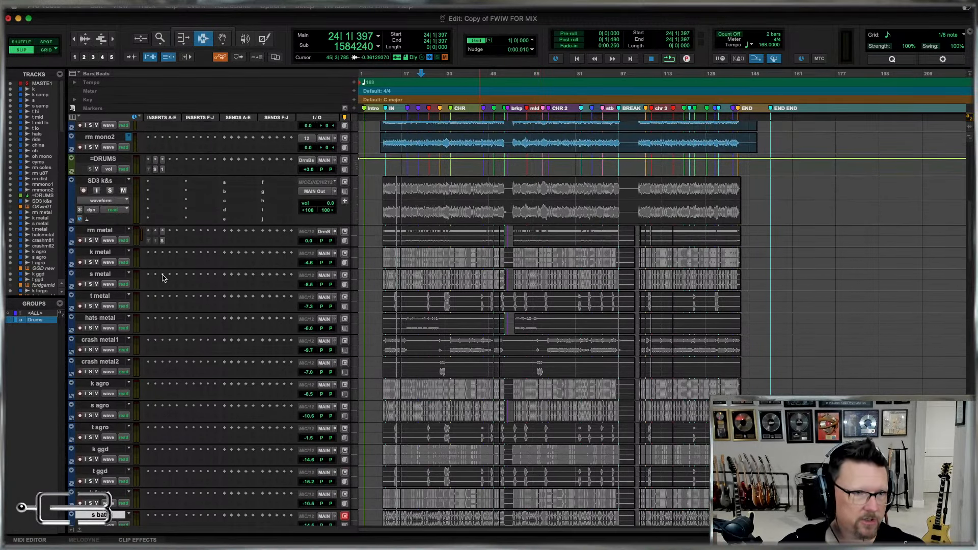
left_click(99, 252)
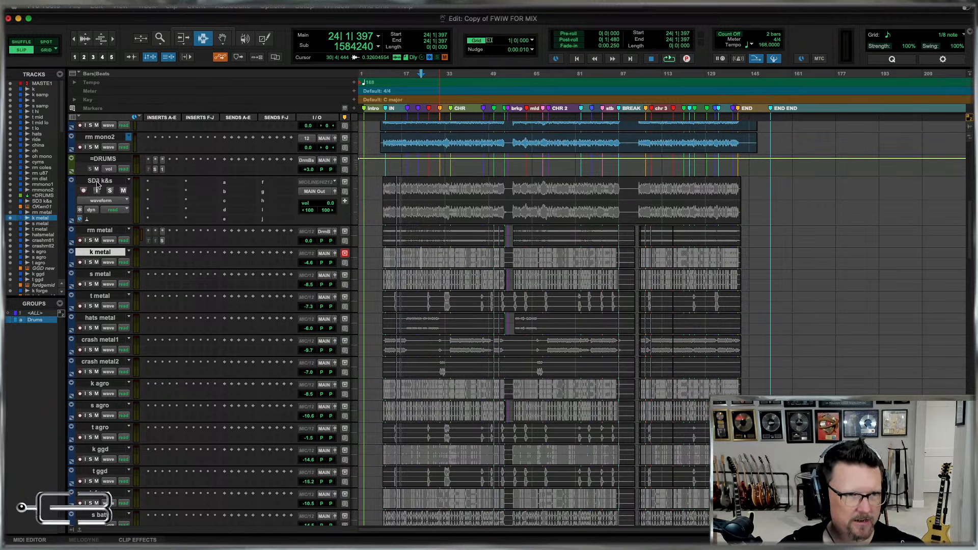
left_click(96, 249)
left_click(96, 252)
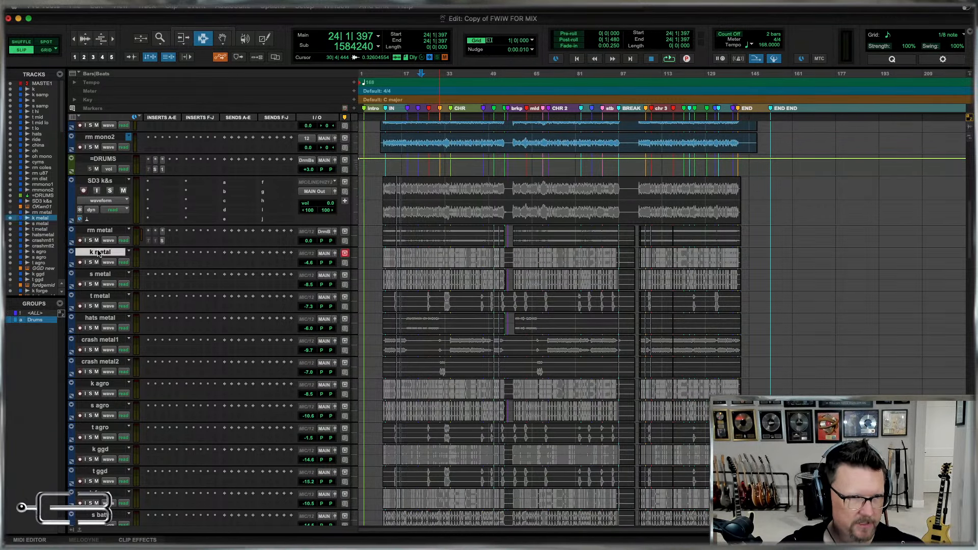
left_click(99, 384, "super")
left_click(99, 449, "super")
left_click(99, 493, "super")
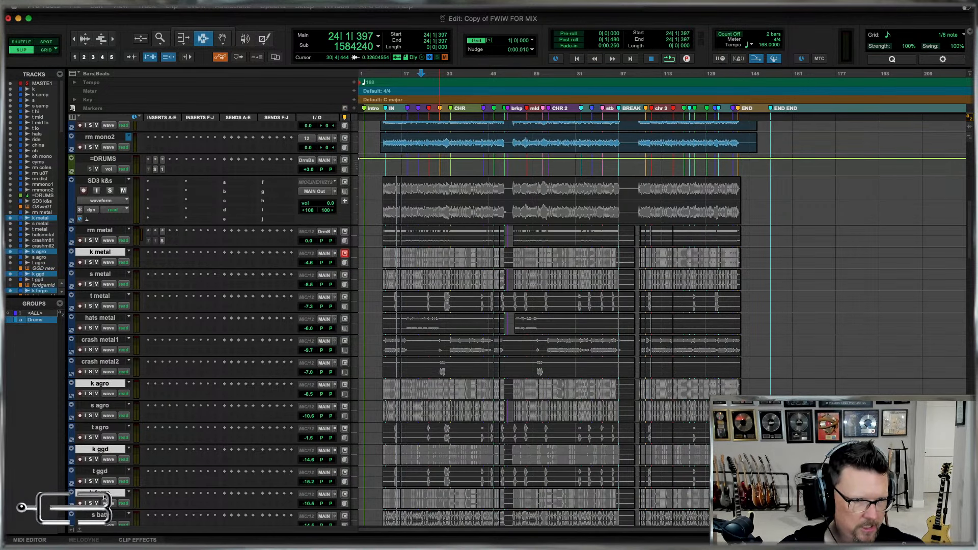
left_click_drag(102, 252, 99, 188)
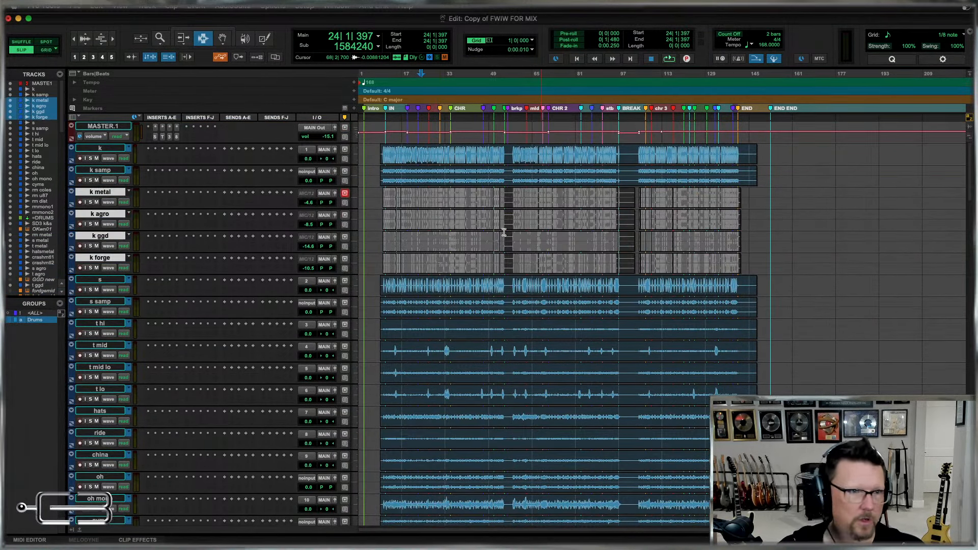
Move the s metal, s agro and s batt tracks directly below the s samp track.
scroll(520, 231, "down", 10)
scroll(519, 231, "down", 6)
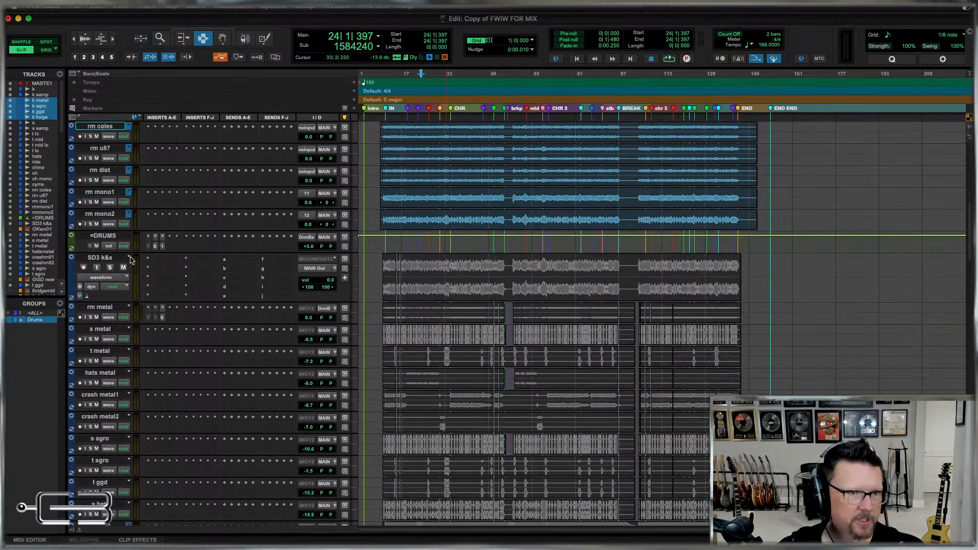
left_click(99, 330)
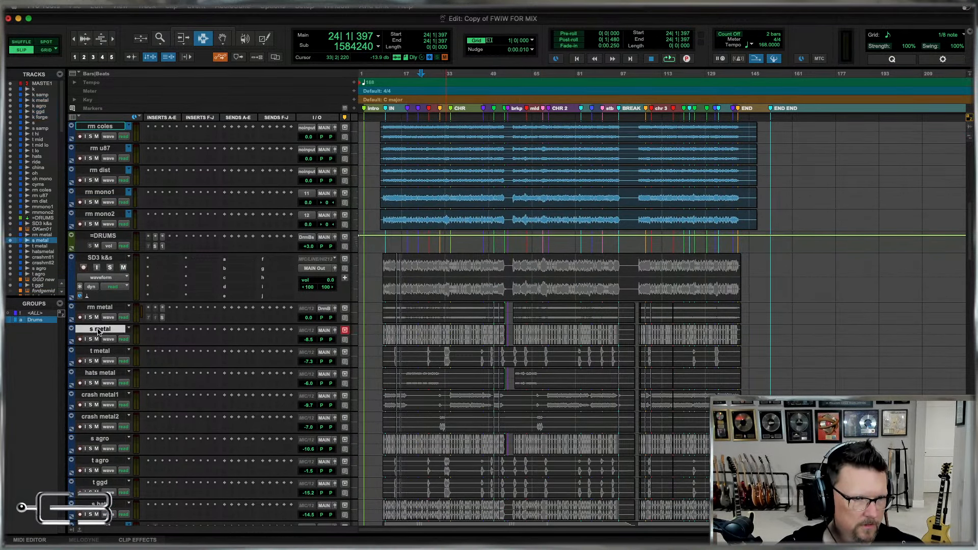
left_click(99, 439, "super")
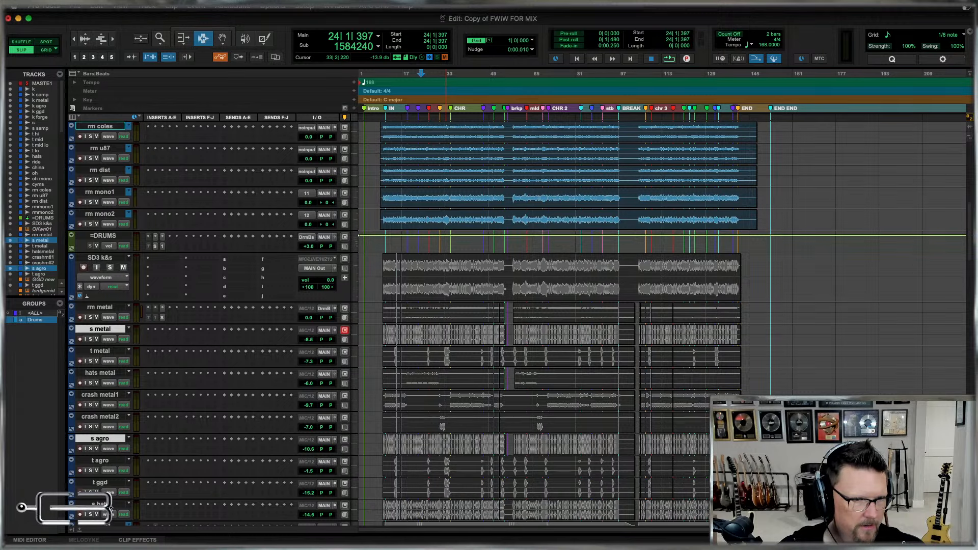
scroll(99, 443, "down", 1)
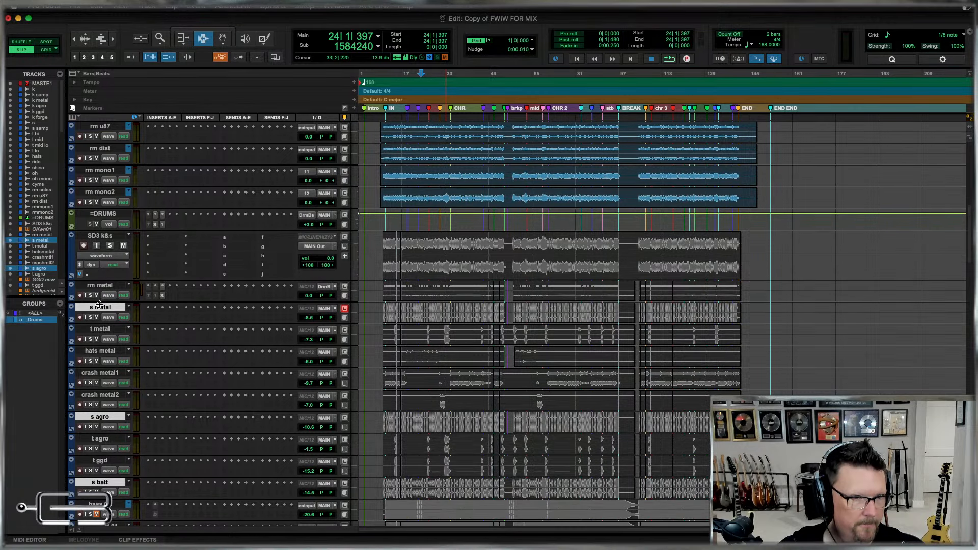
left_click_drag(101, 308, 485, 291)
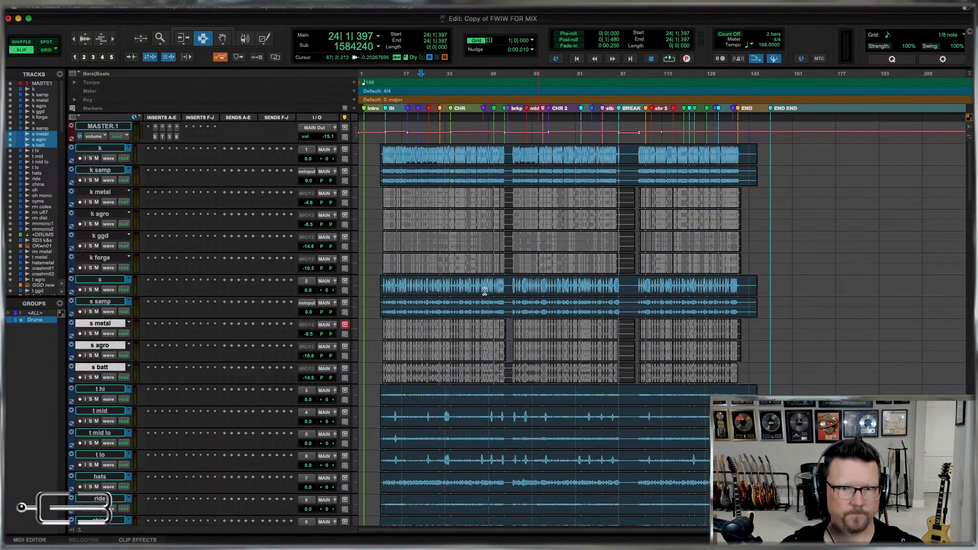
Move the t metal, t agro and t ggd tracks directly below the t lo track.
scroll(485, 291, "down", 10)
scroll(462, 298, "down", 2)
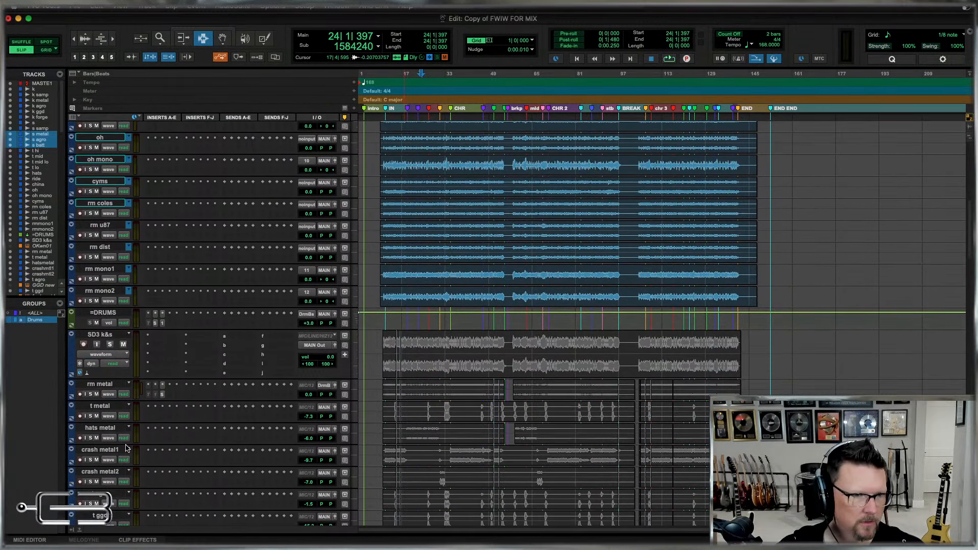
left_click(101, 406)
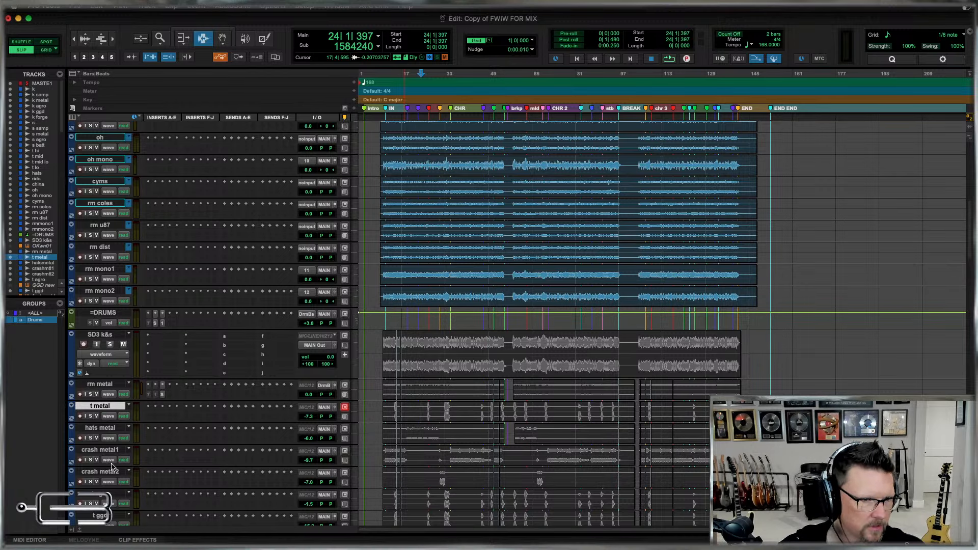
left_click(102, 494, "super")
left_click(99, 516, "super")
scroll(235, 267, "down", 5)
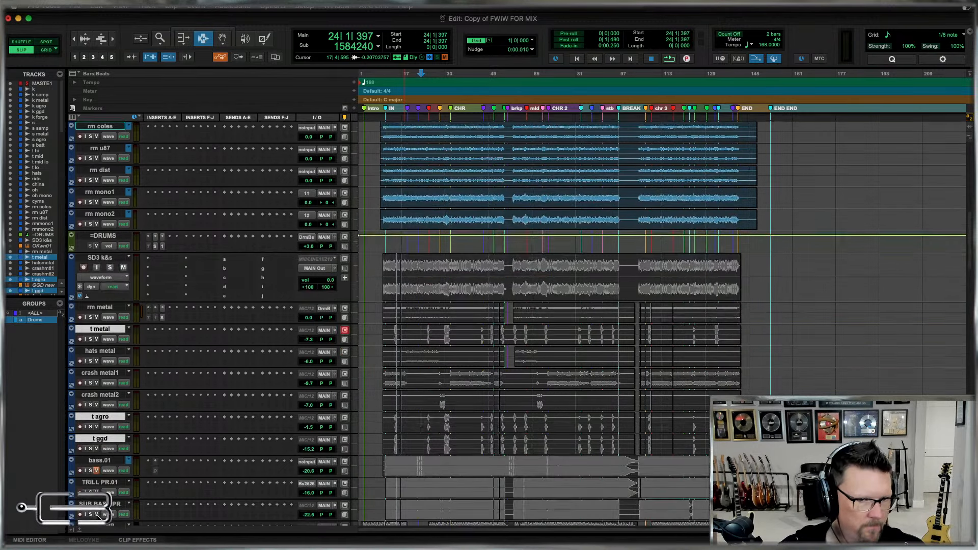
left_click_drag(104, 297, 121, 479)
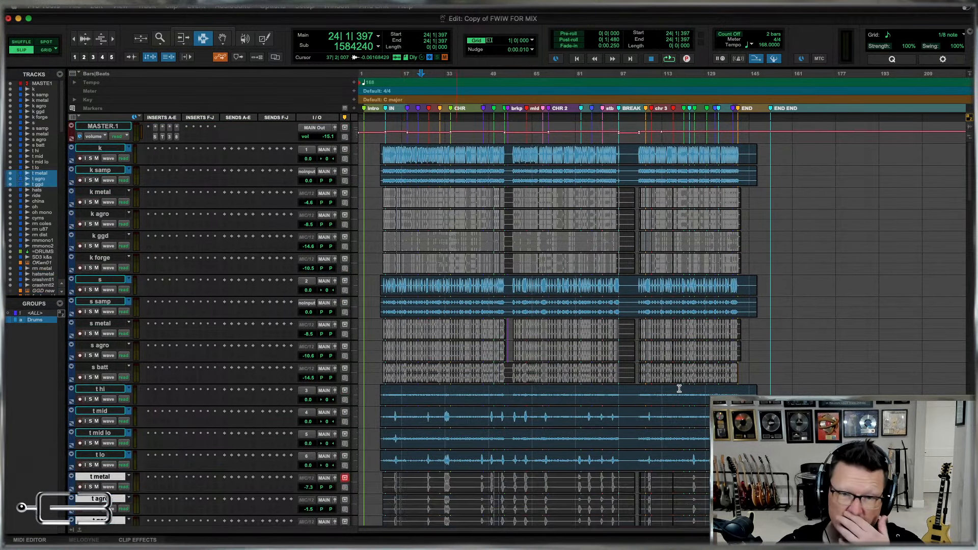
Place the edit cursor near the start of the SD3 k&s track and examine its waveform more closely.
scroll(645, 373, "down", 3)
scroll(644, 373, "down", 15)
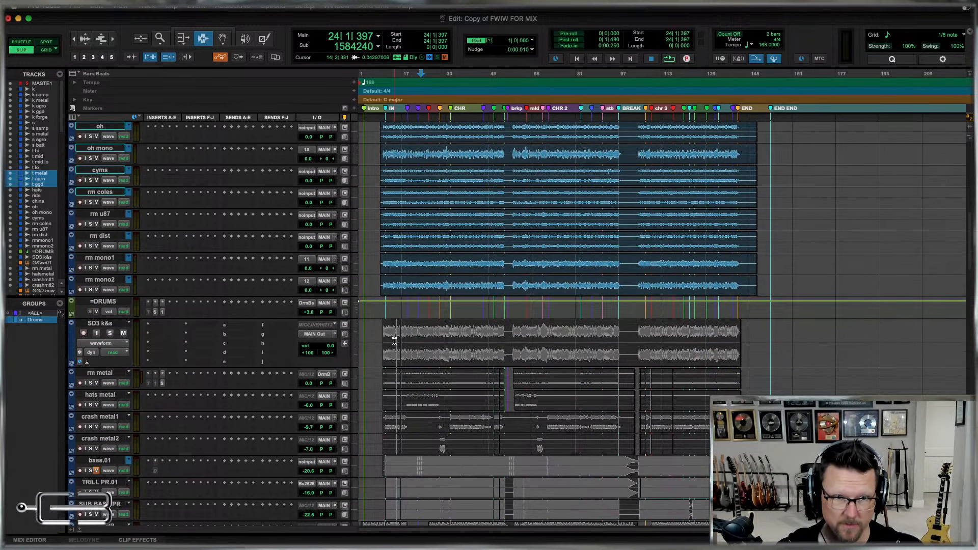
left_click(394, 339)
key("super+bracketright")
key("super+bracketright")
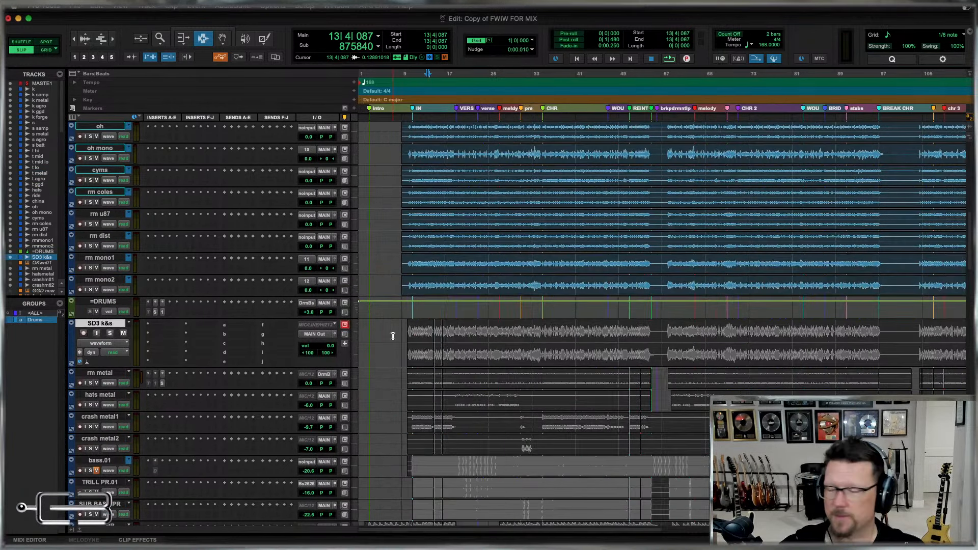
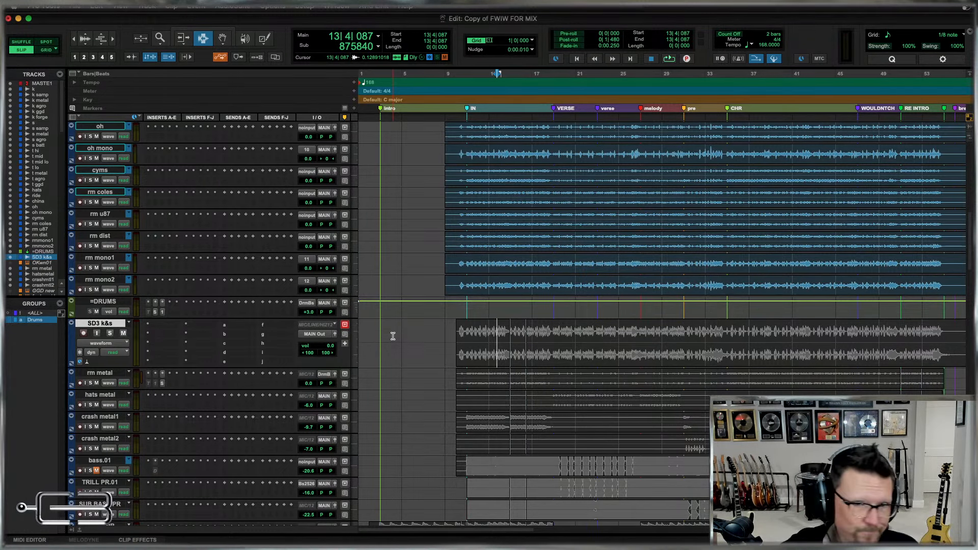
Move the hats metal, crash metal1 and crash metal2 tracks directly below the cyms track.
scroll(719, 392, "down", 3)
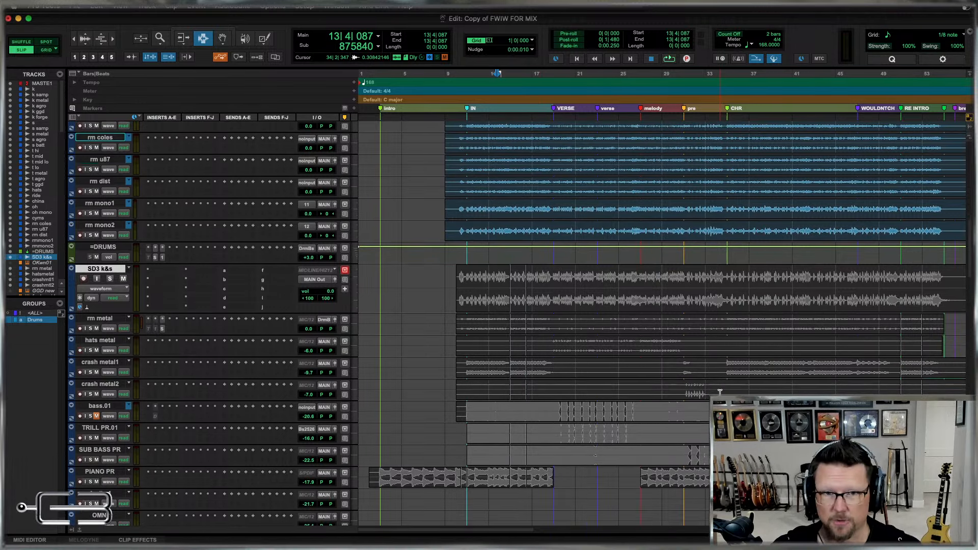
key("super+bracketleft")
left_click(539, 300)
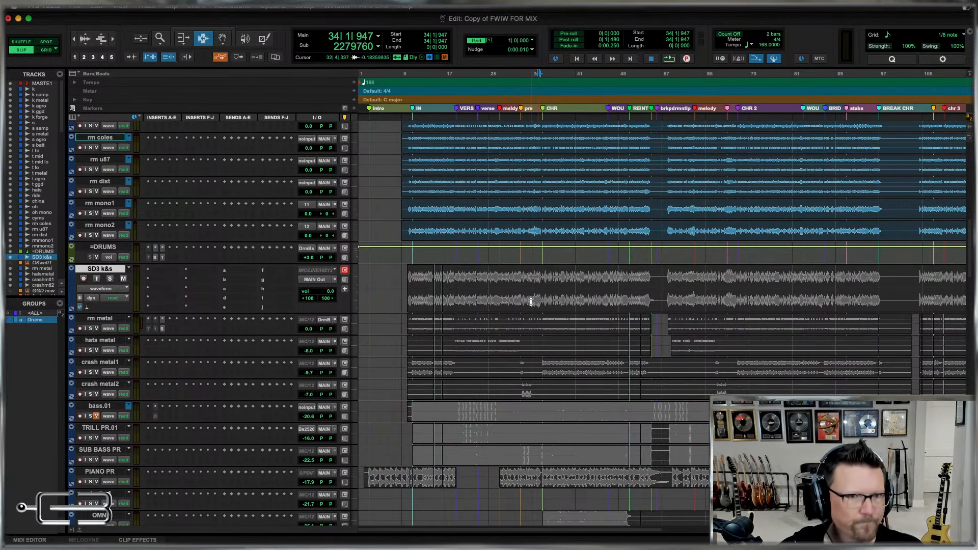
left_click(104, 341)
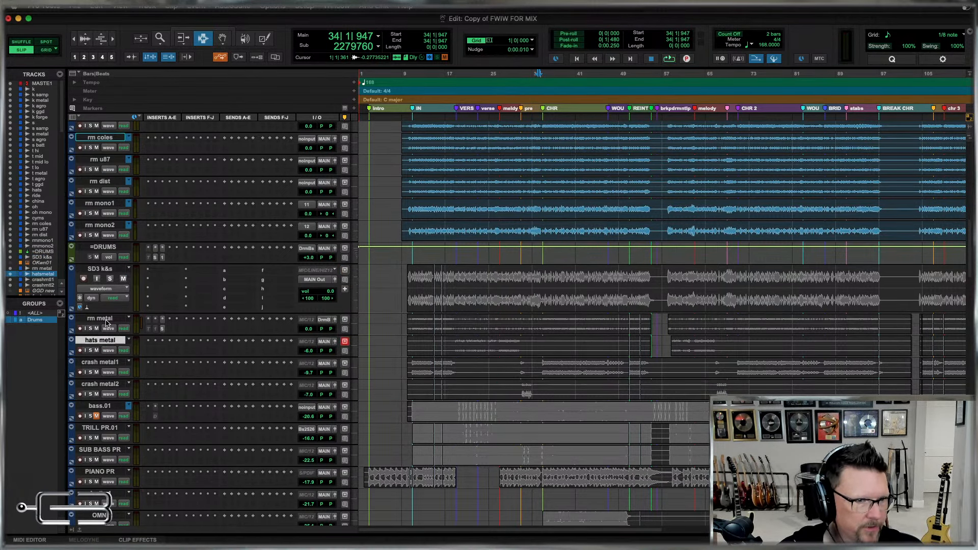
left_click(106, 363, "shift")
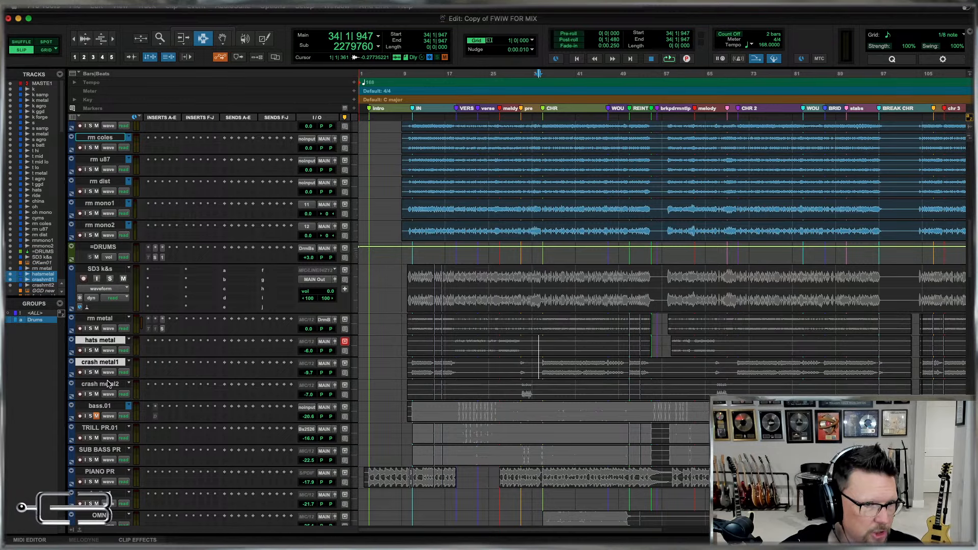
left_click(108, 385, "shift")
left_click_drag(100, 341, 531, 307)
scroll(538, 284, "down", 1)
scroll(539, 284, "down", 3)
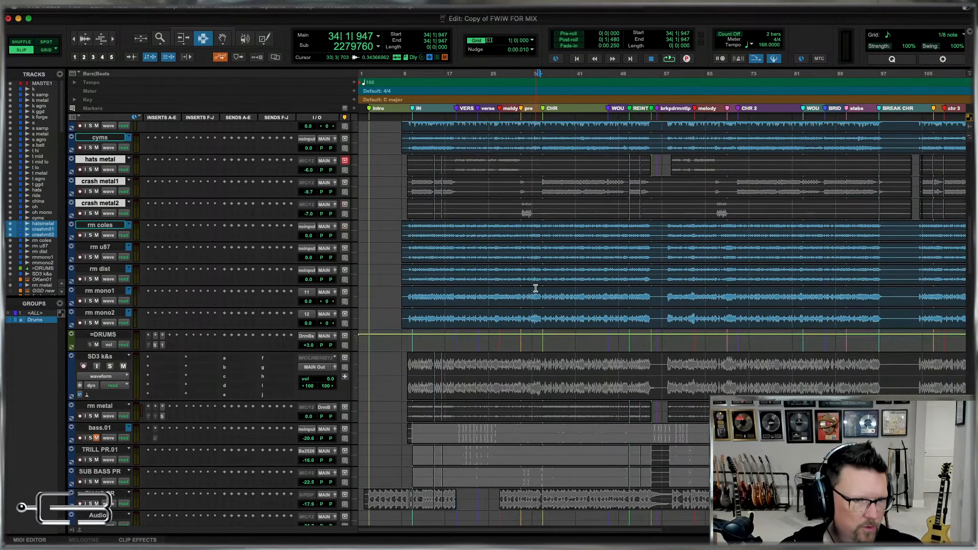
Move the rm metal track directly below rm mono2, with the SD3 k&s track beneath it and above =DRUMS.
left_click(102, 406)
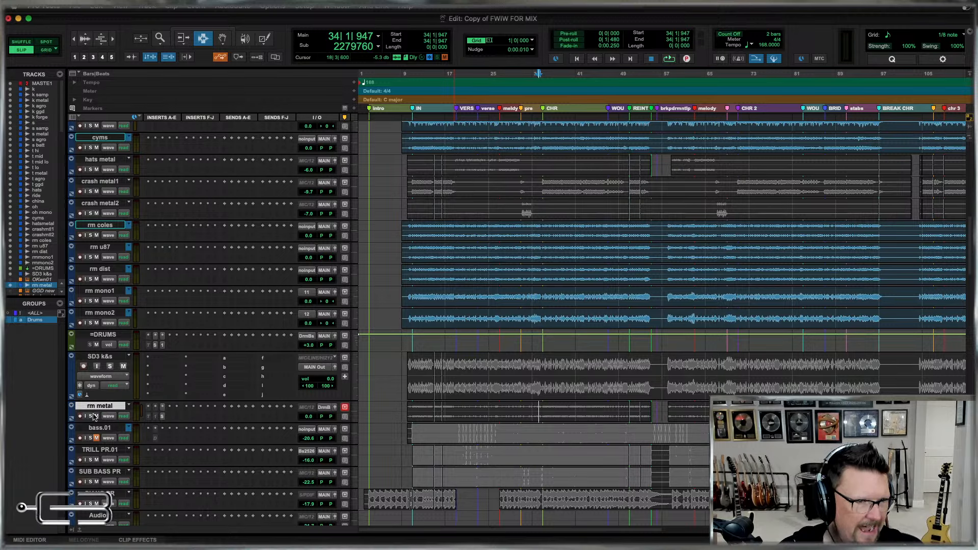
left_click_drag(101, 407, 96, 330)
left_click(101, 379, "shift")
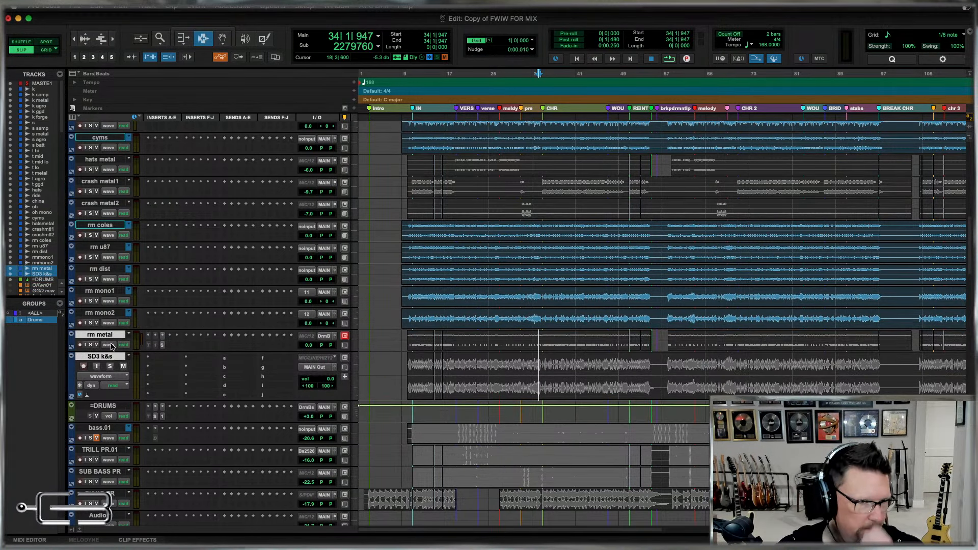
Select only the SD3 k&s track and zoom it back out to the compact track height.
left_click(100, 358, "super")
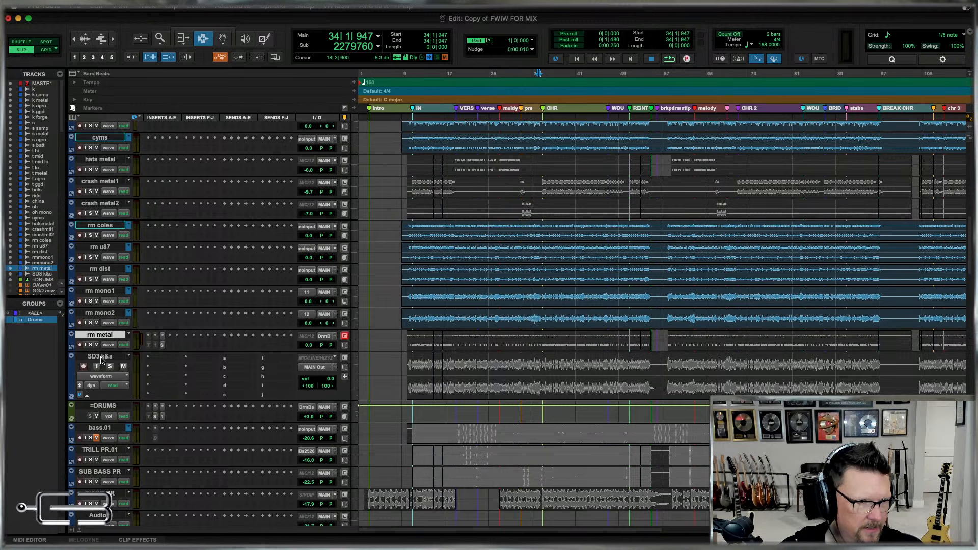
left_click(100, 358)
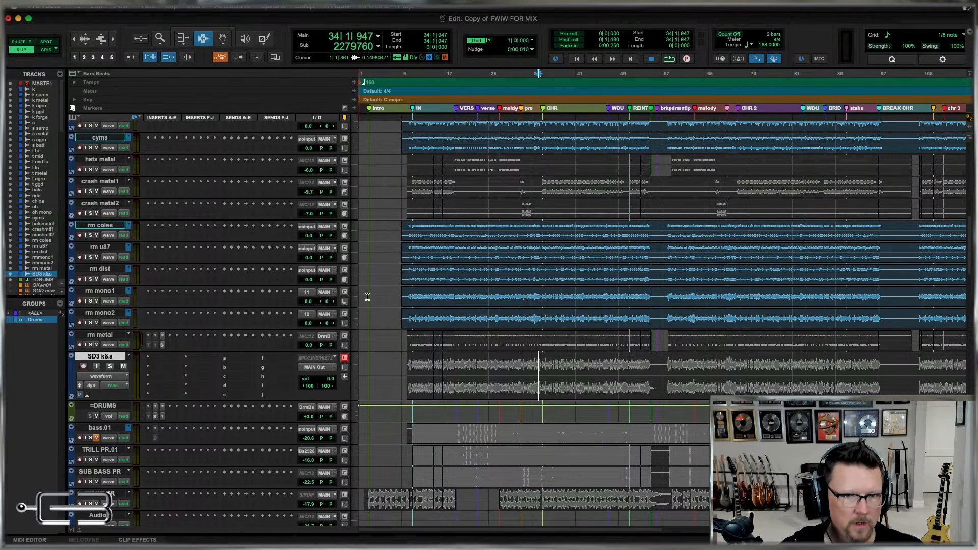
key("e")
Replace the Drums group's members with all tracks from k through SD3 k&s, including the samples.
scroll(665, 300, "up", 10)
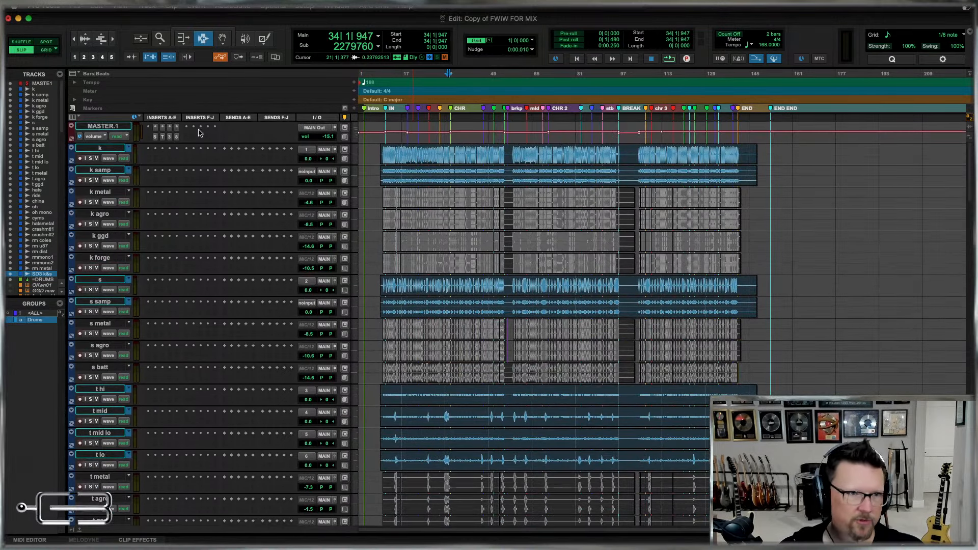
left_click(100, 148)
scroll(651, 267, "down", 5)
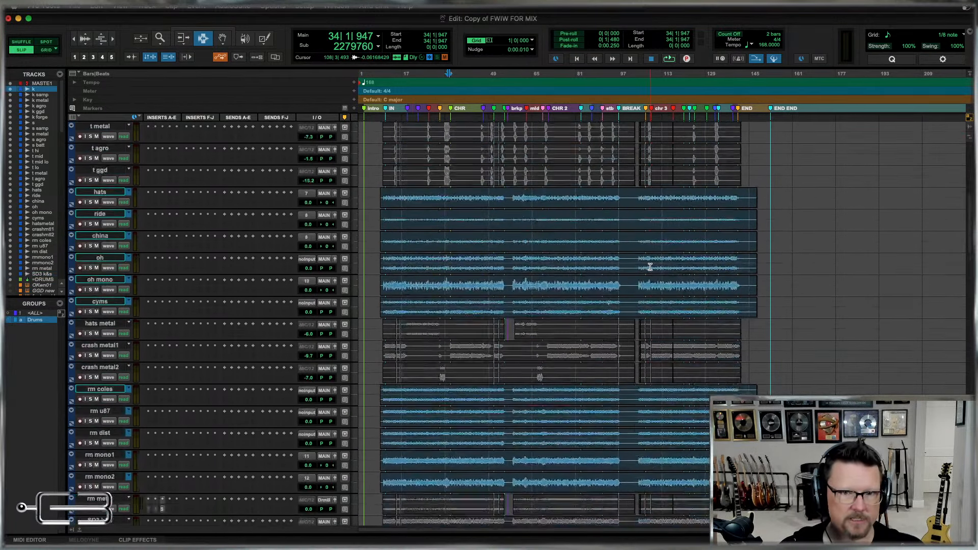
scroll(651, 267, "down", 5)
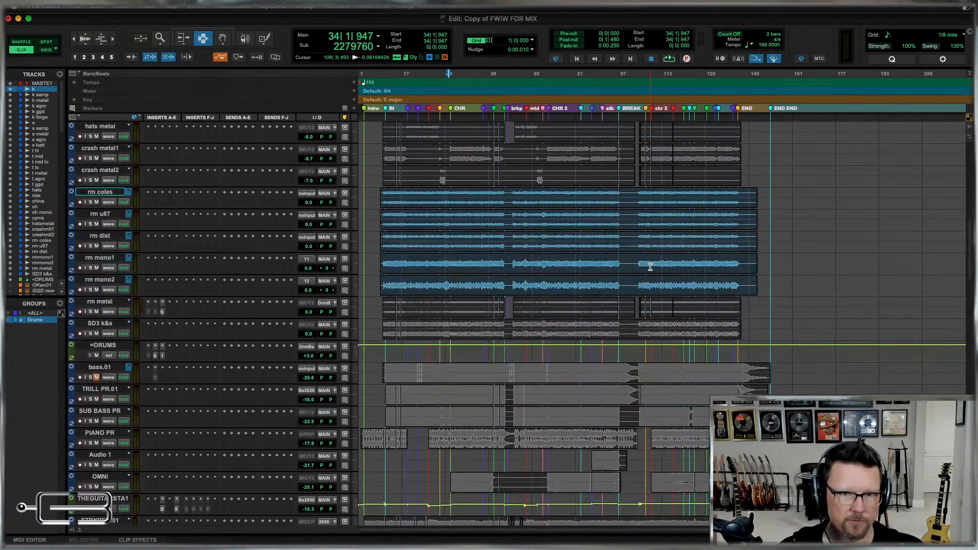
left_click(97, 327, "shift")
key("ctrl+super+g")
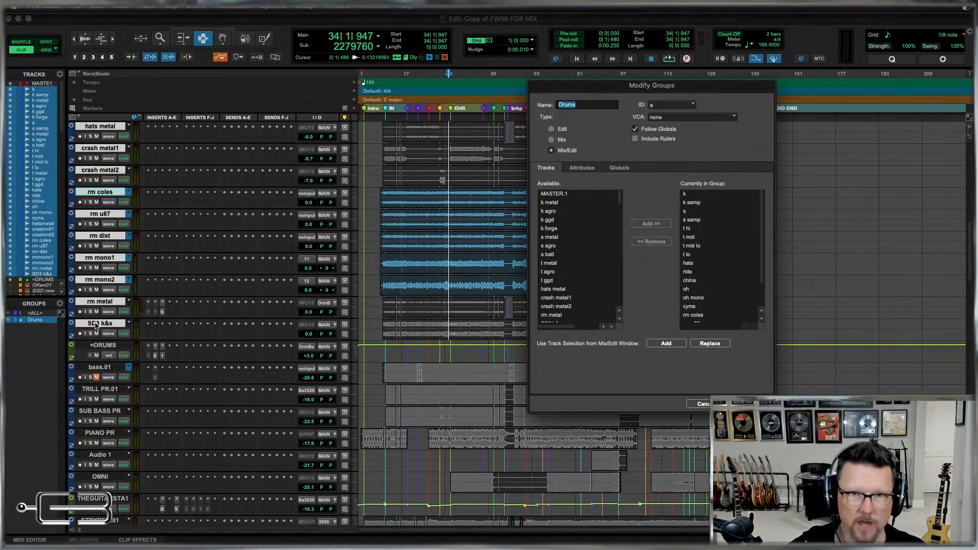
left_click(709, 344)
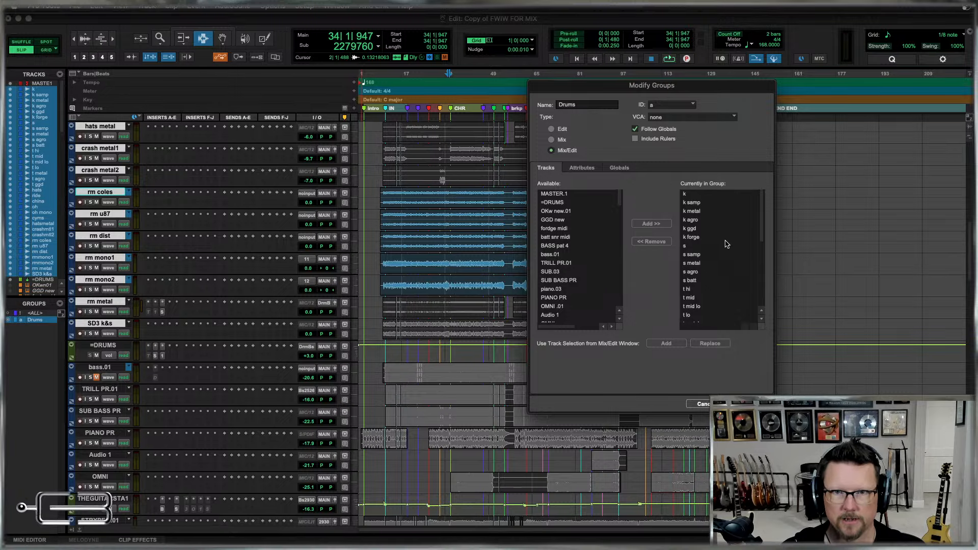
key("Return")
scroll(588, 275, "up", 10)
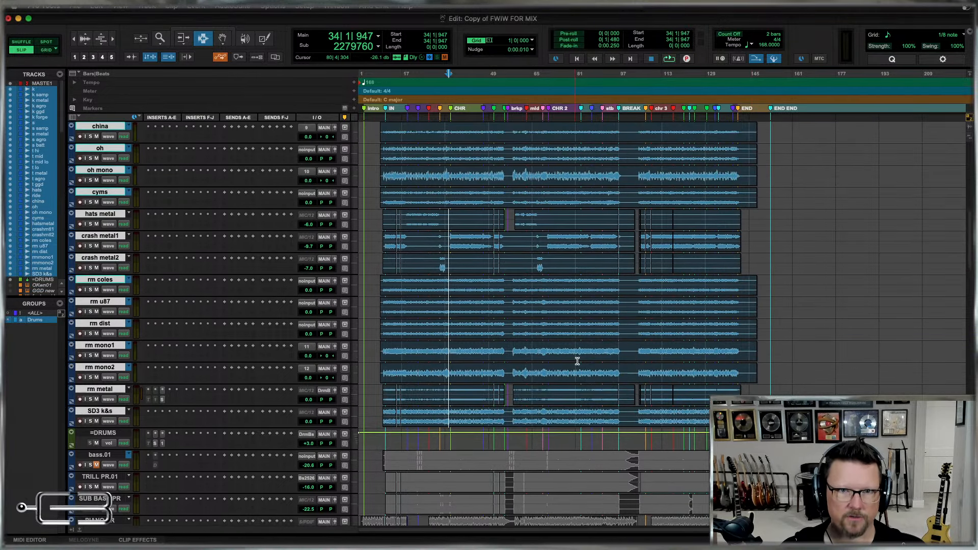
scroll(587, 275, "down", 10)
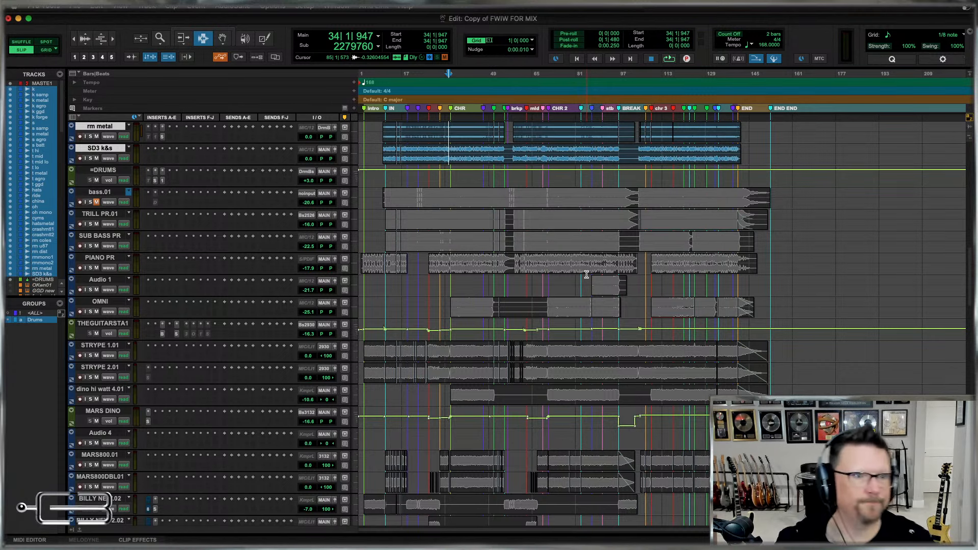
left_click(101, 174)
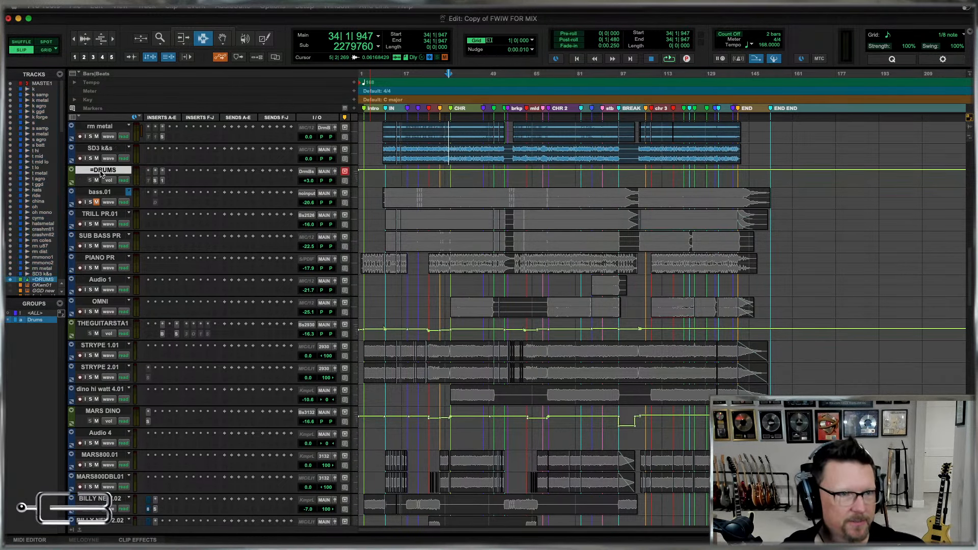
left_click(95, 196)
double_click(96, 196)
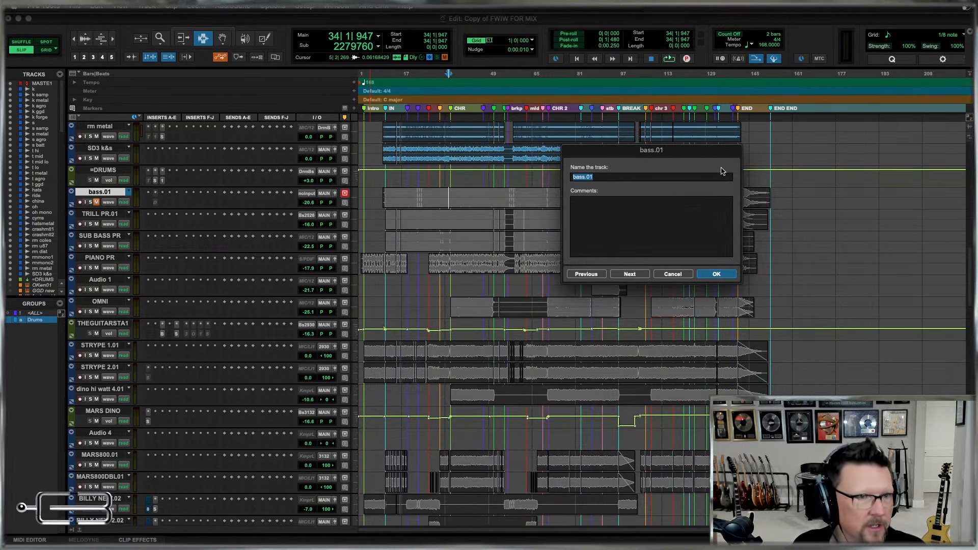
key("Escape")
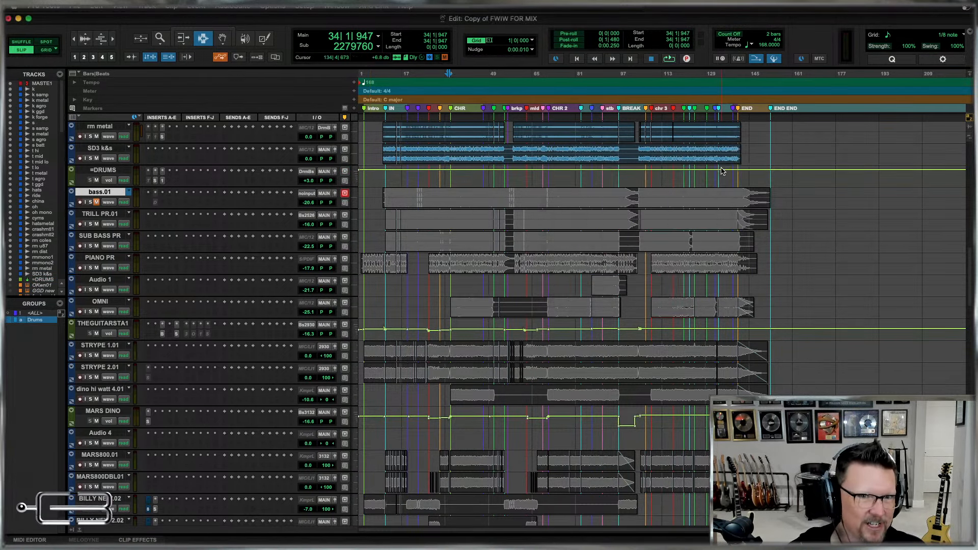
Show the clip names on the clips and shrink the waveform display across the tracks.
key("alt+super+[")
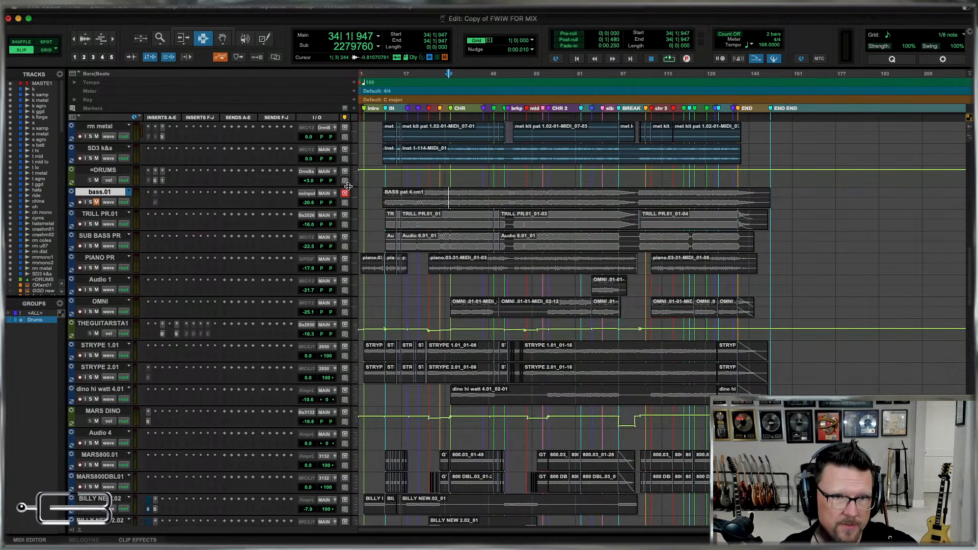
Try to rename the bass.01 track as bass.
double_click(100, 192)
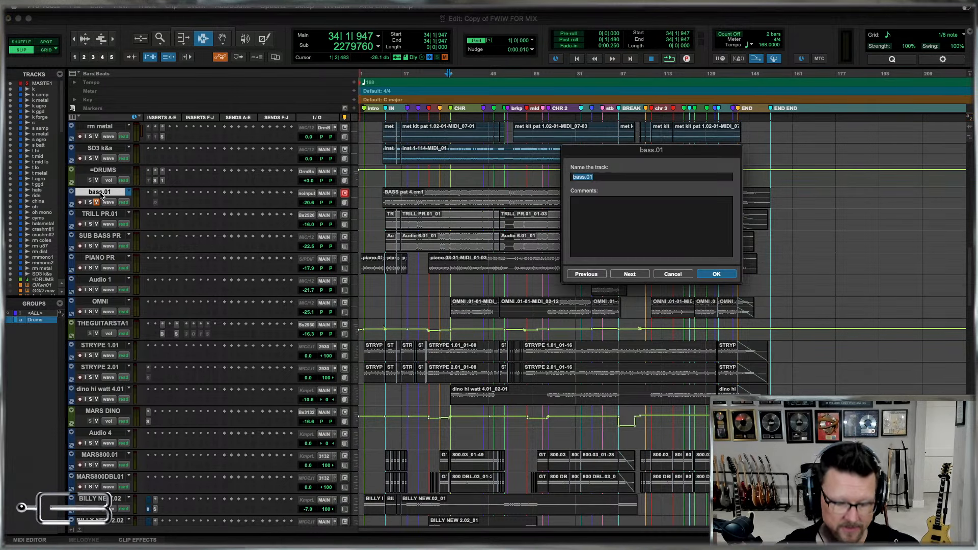
type("b")
key("Return")
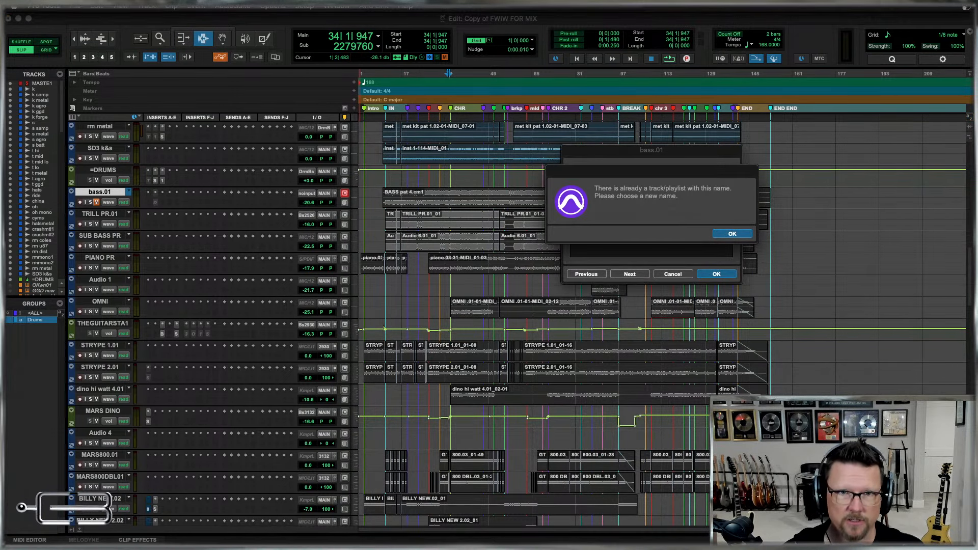
key("Return")
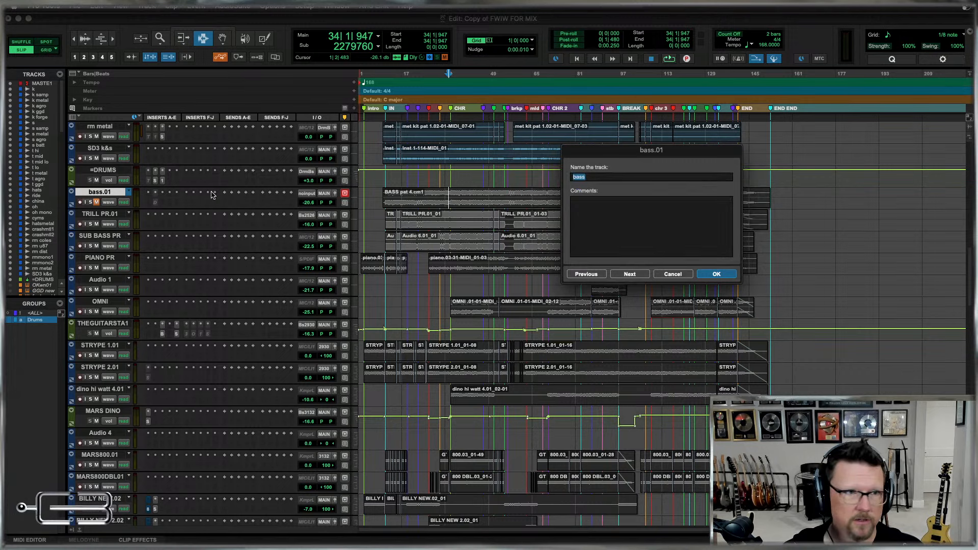
left_click(675, 275)
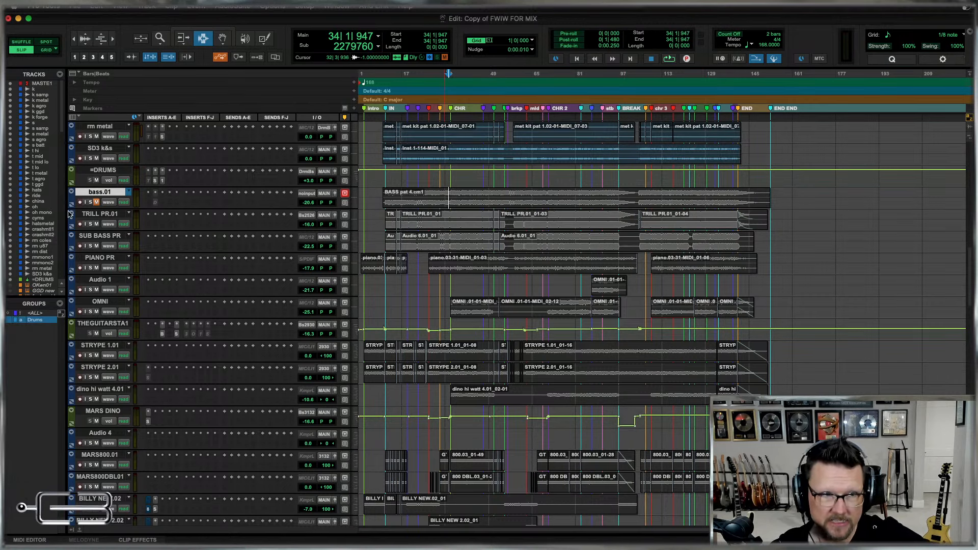
Switch the bass.01 track to its alternate playlist bass and rename that playlist as bass w fx.
left_click(130, 192)
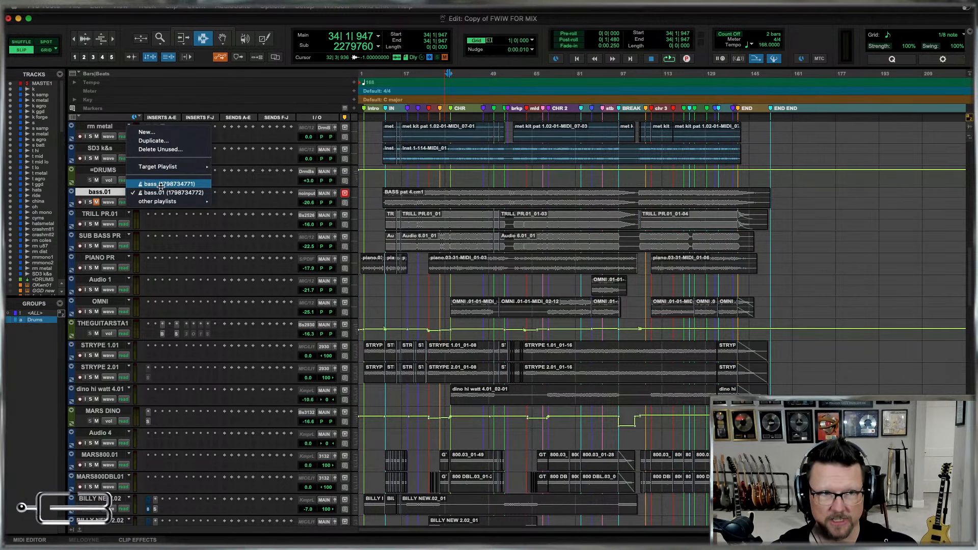
mouse_move(168, 201)
left_click(374, 193)
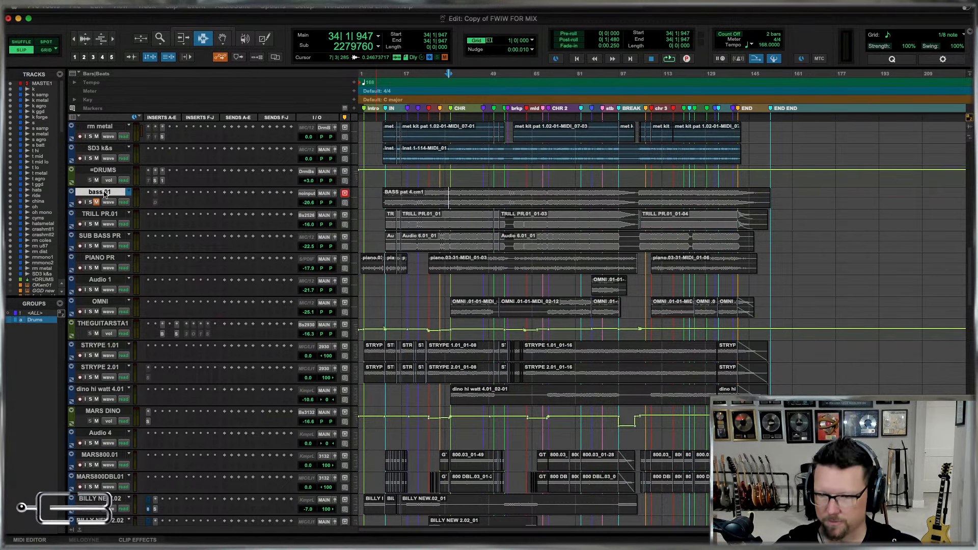
left_click(130, 192)
left_click(149, 185)
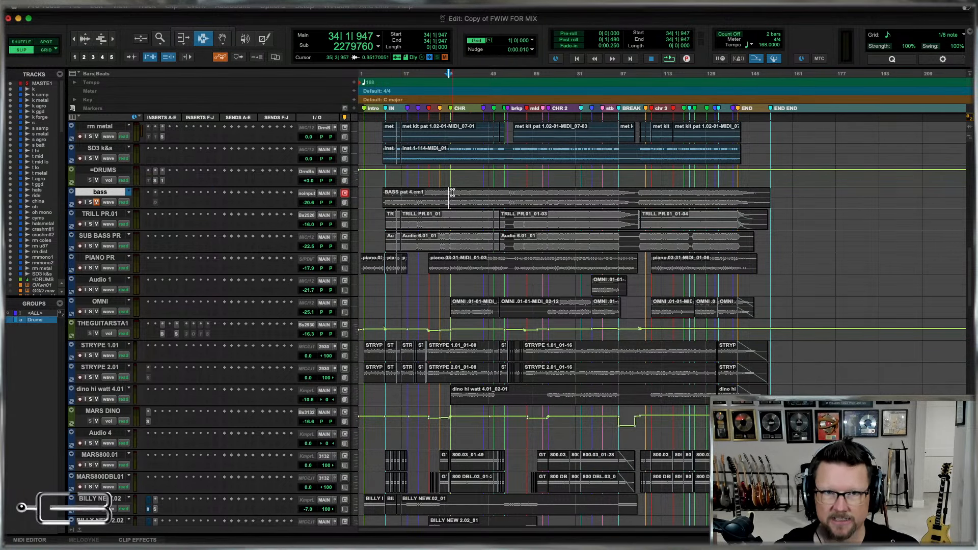
double_click(101, 192)
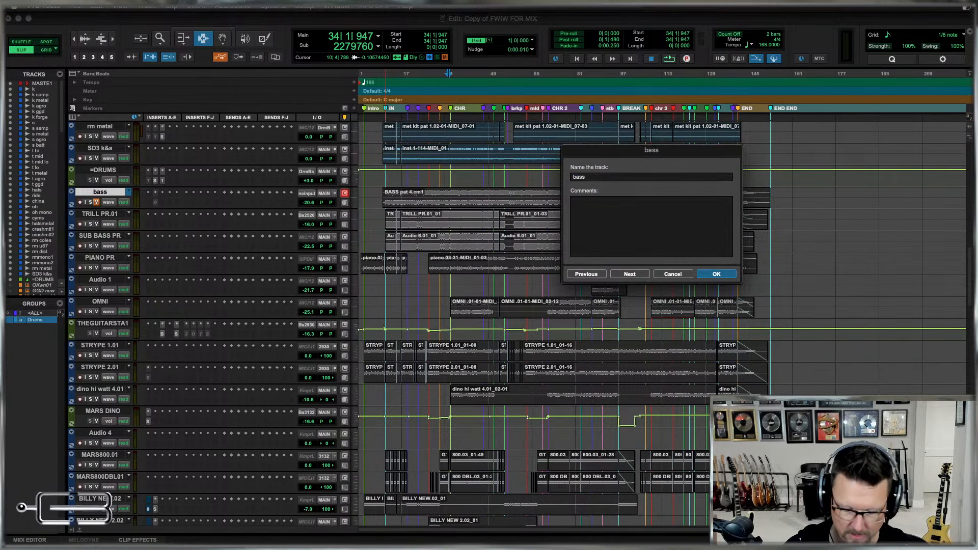
type("w fx")
key("Return")
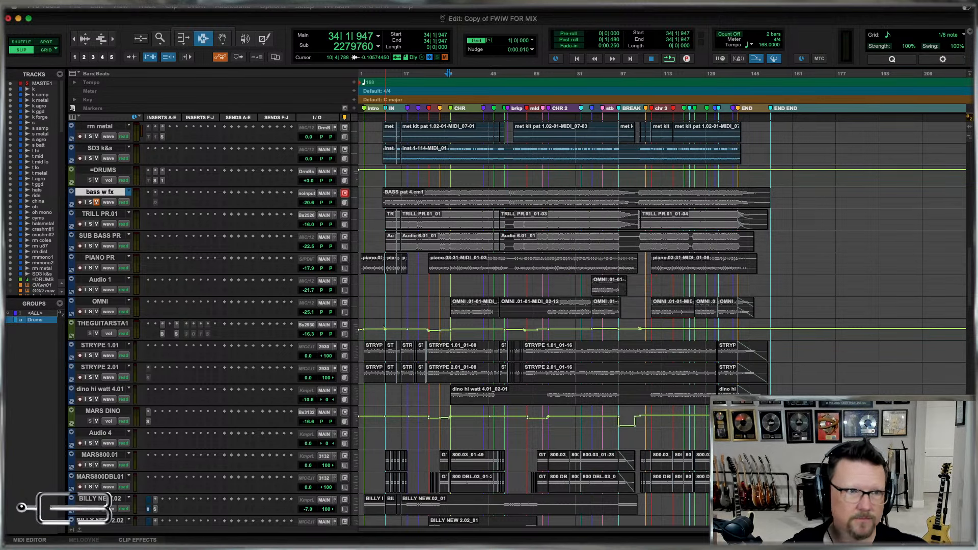
Switch the track back to the bass.01 playlist and rename it as bass.
left_click(131, 193)
left_click(148, 202)
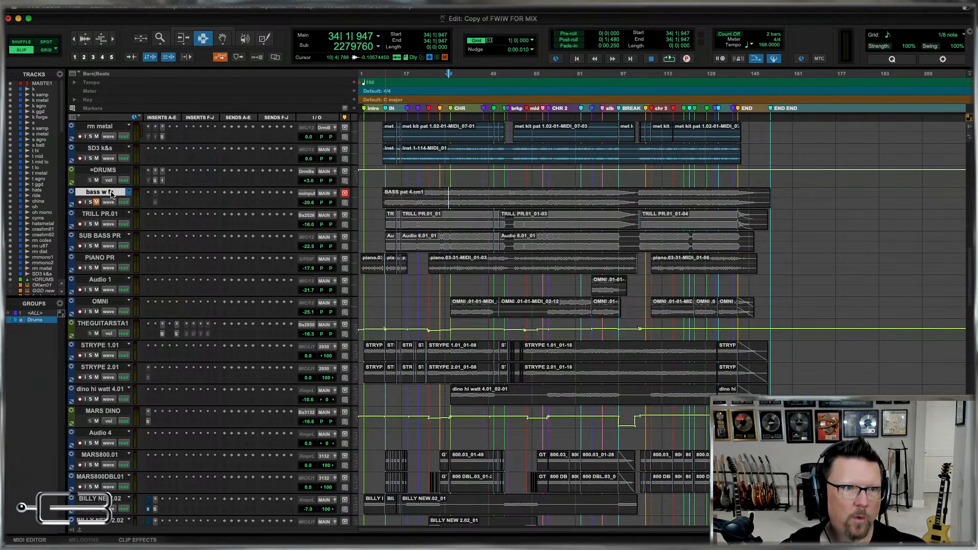
double_click(108, 195)
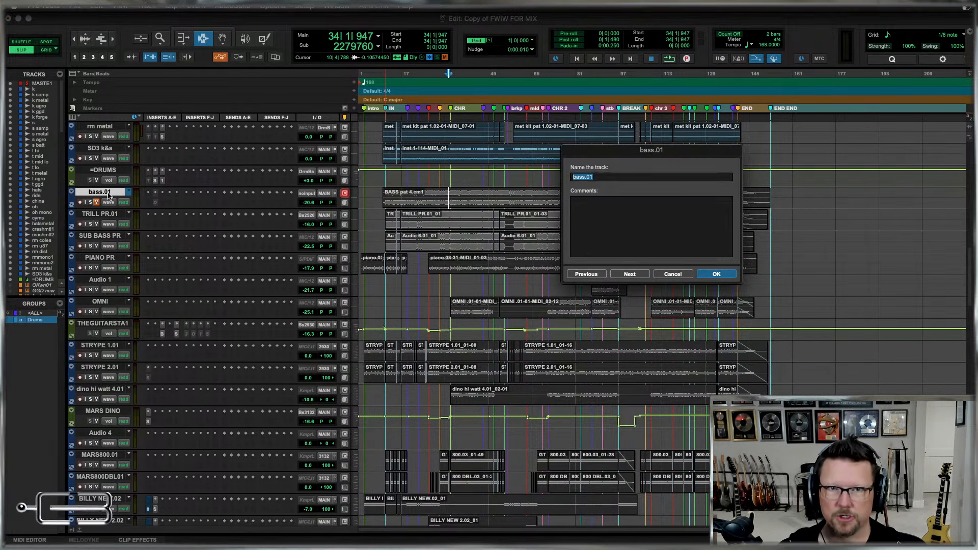
key("BackSpace")
key("BackSpace")
key("BackSpace")
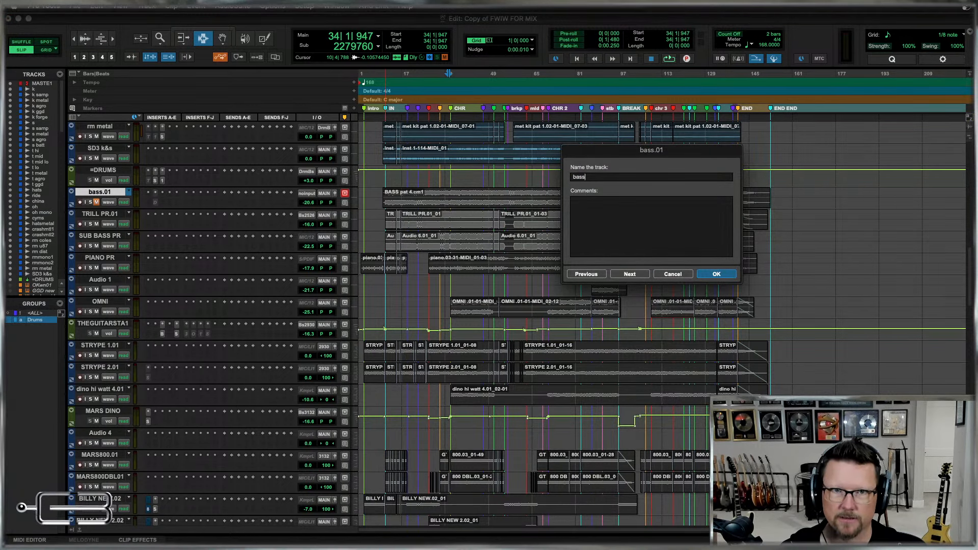
key("Return")
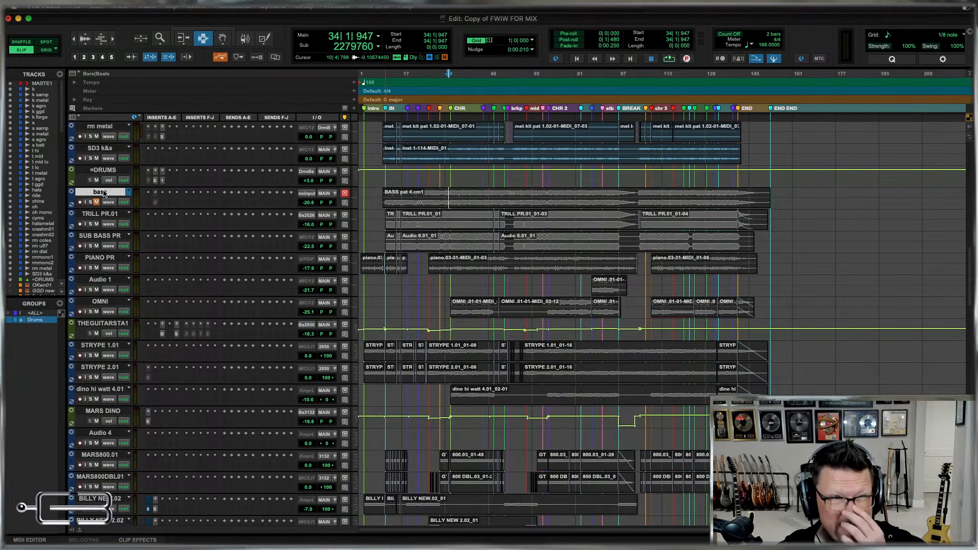
Select passages around the first chorus on the bass, TRILL PR.01 and SUB BASS PR tracks to compare the parts.
left_click_drag(419, 198, 500, 200)
left_click(510, 198)
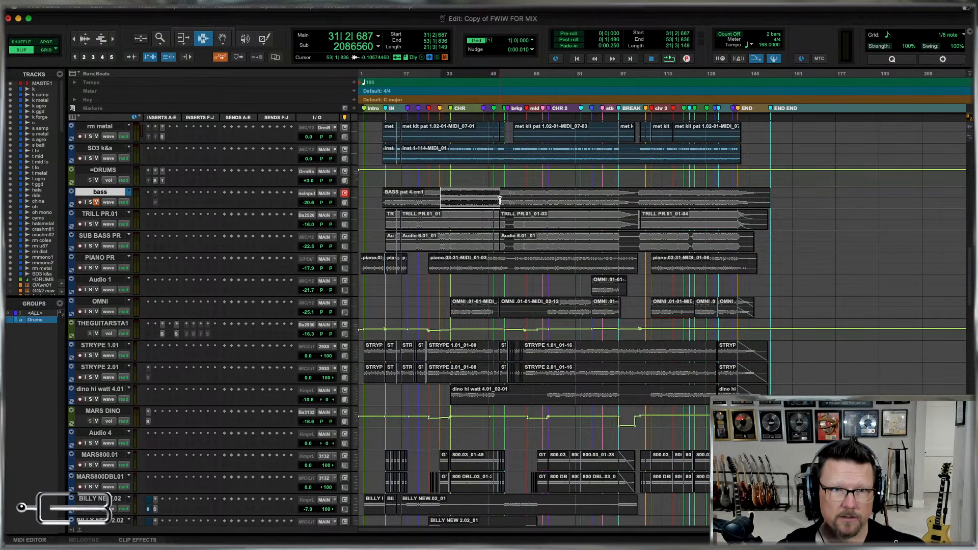
left_click_drag(413, 221, 478, 242)
left_click(436, 216)
Rename the bass track as b, TRILL PR.01 as b trill, and SUB BASS PR as b sub.
double_click(100, 194)
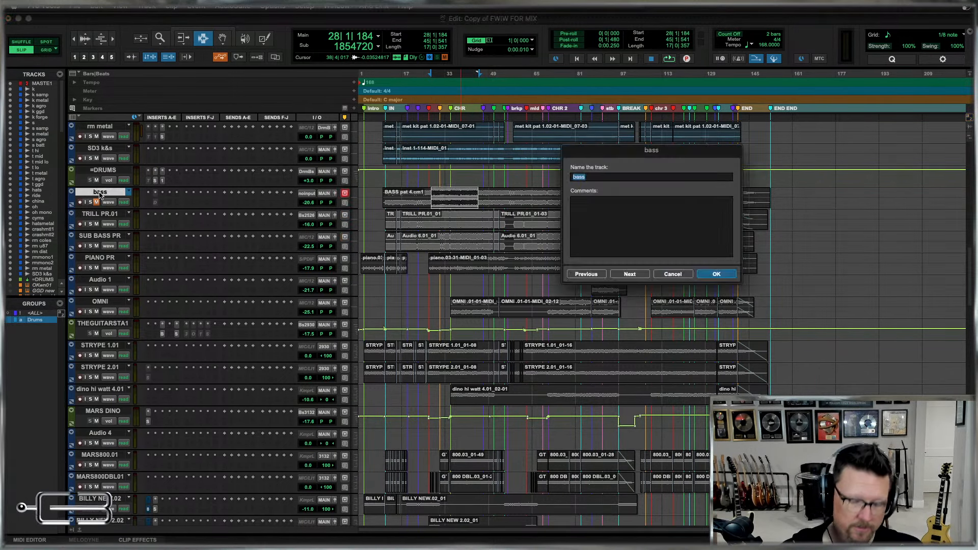
type("b")
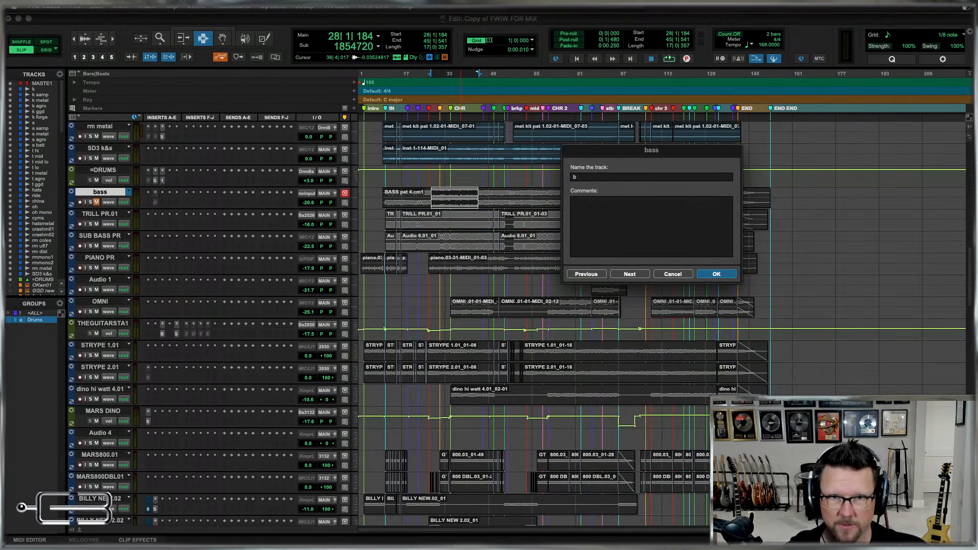
key("super+Right")
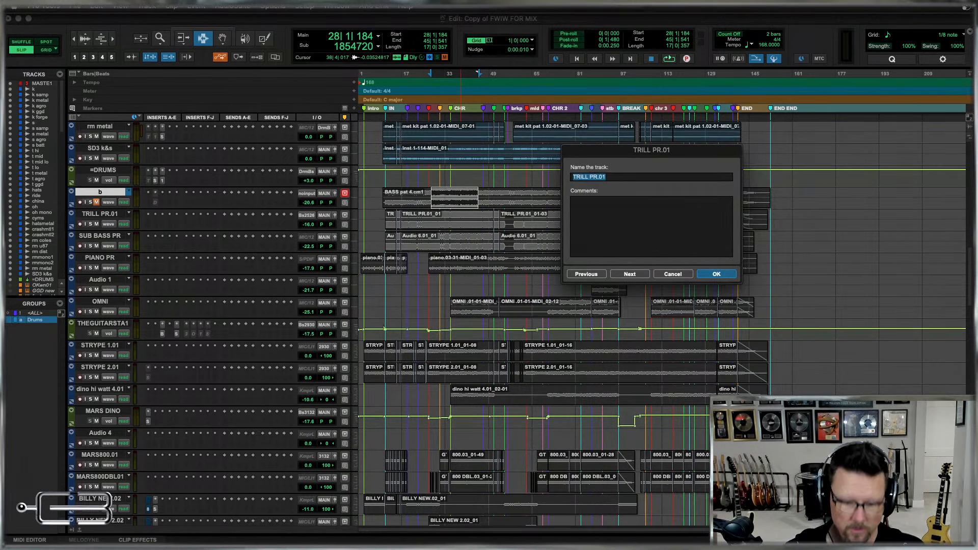
type("b trill")
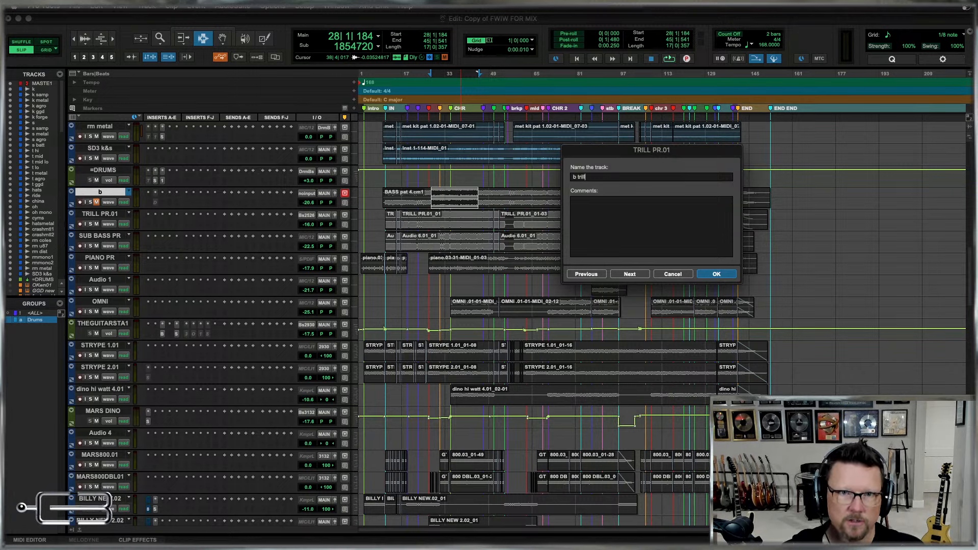
key("super+Right")
type("b")
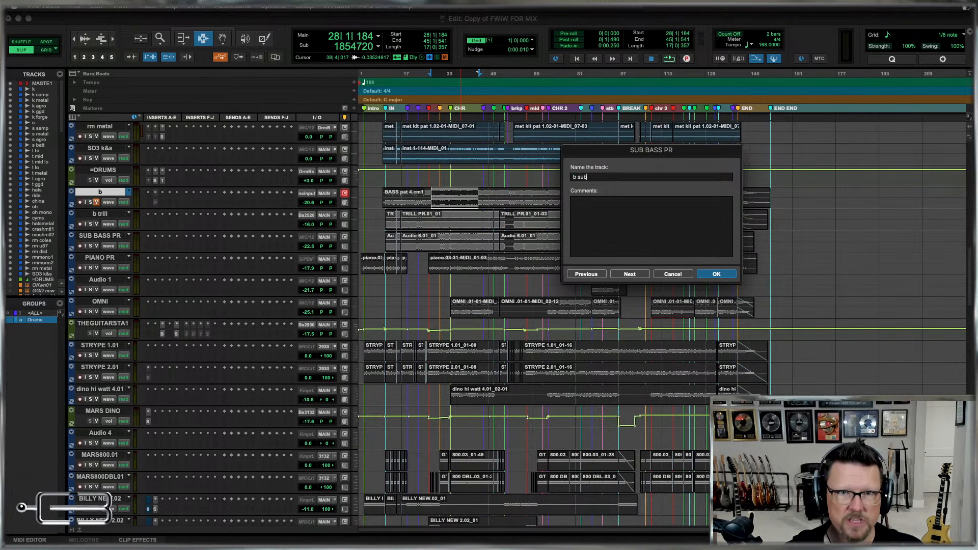
type(" sub")
key("Return")
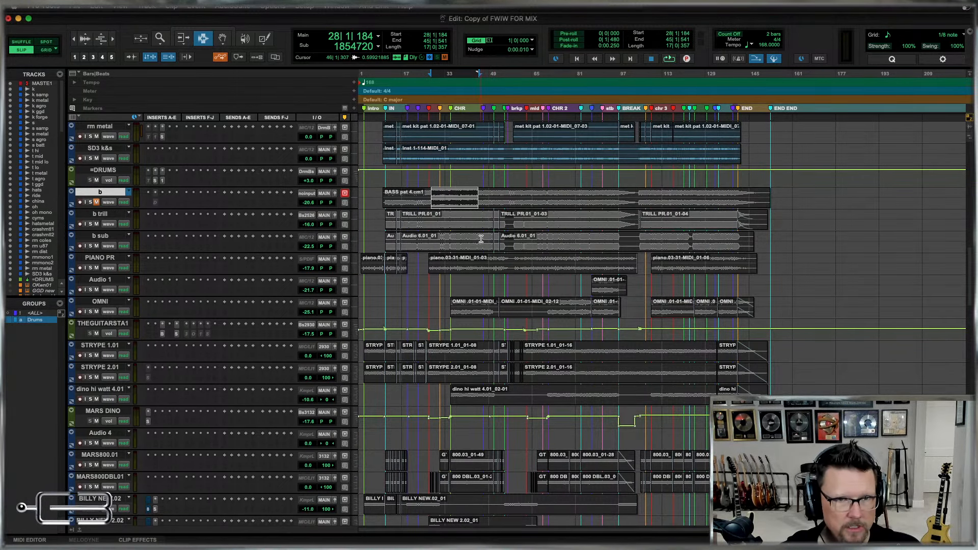
Toggle the clip name display repeatedly, leaving the clip names hidden on the timeline.
key("ctrl+shift+n")
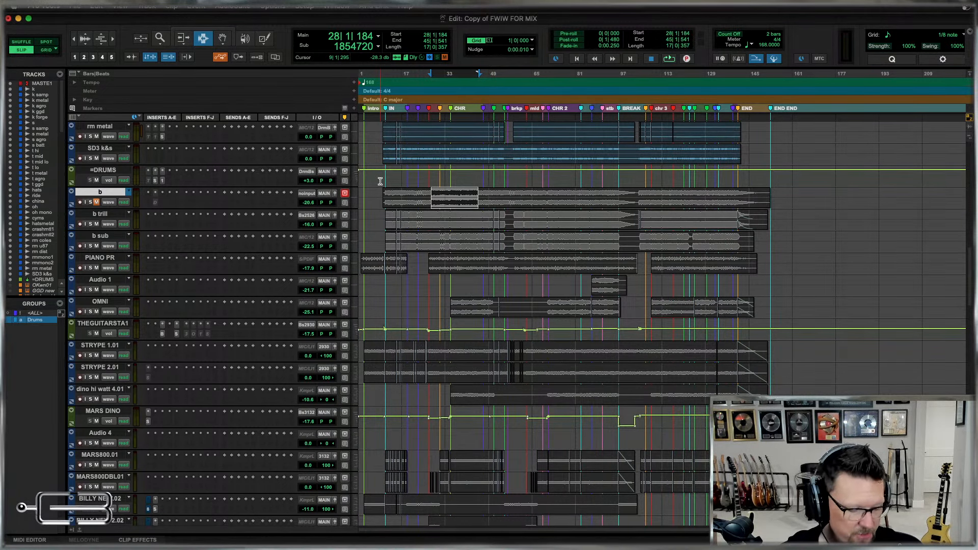
key("ctrl+shift+n")
key("ctrl+shift+n")
key("ctrl+shift+n")
key("ctrl+shift+n")
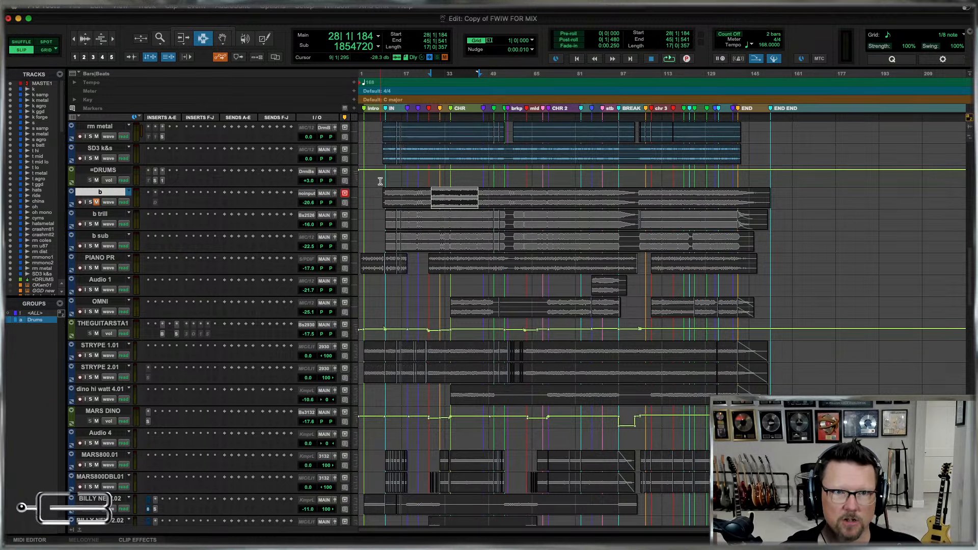
key("ctrl+shift+n")
key("ctrl+shift+n")
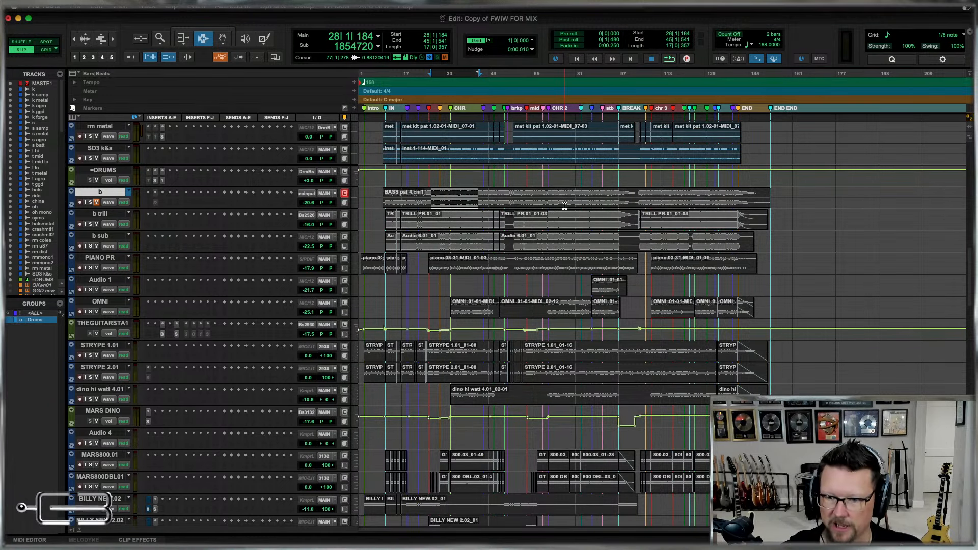
key("ctrl+shift+=")
key("ctrl+shift+=")
key("ctrl+shift+=")
key("ctrl+shift+=")
key("ctrl+shift+=")
key("ctrl+shift+=")
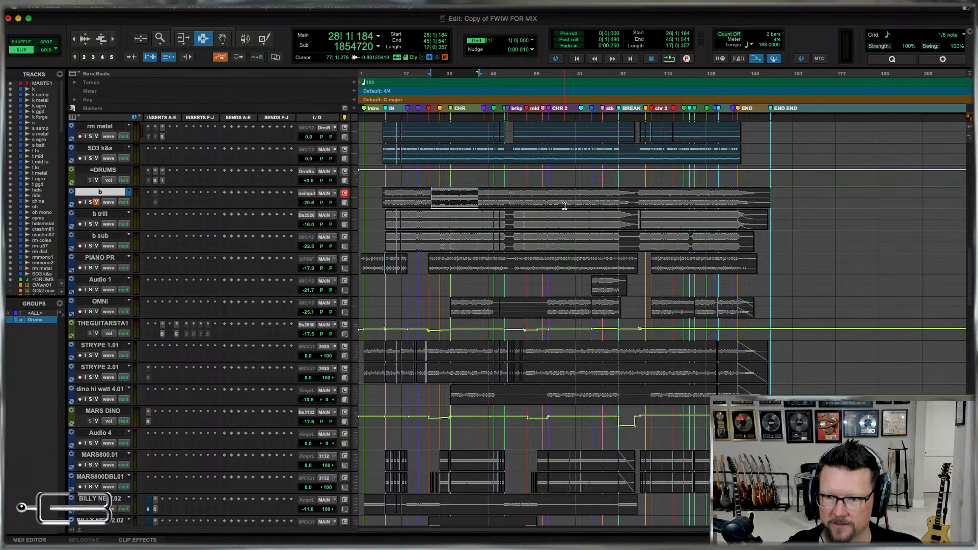
Check the b trill track at points around the first chorus and look through the remaining tracks in the session.
left_click(462, 214)
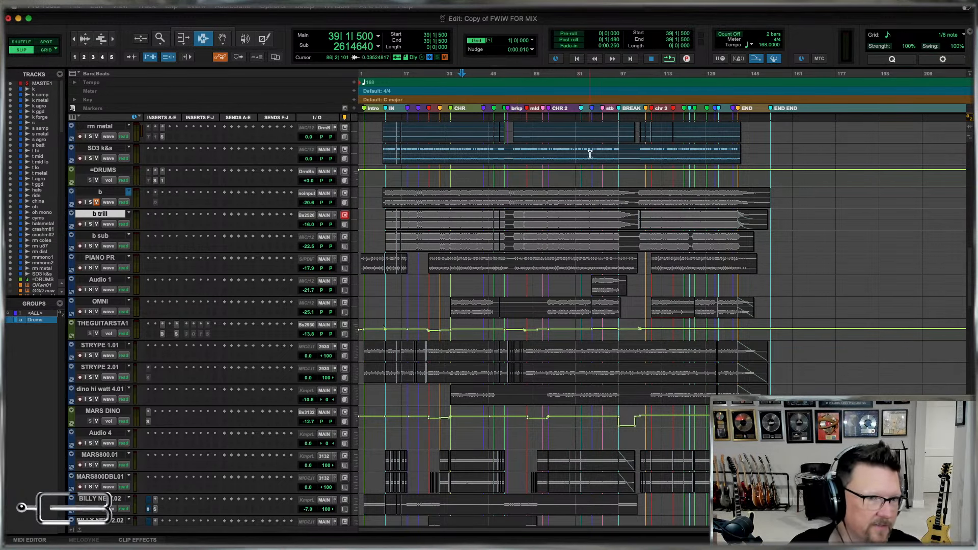
left_click(443, 216)
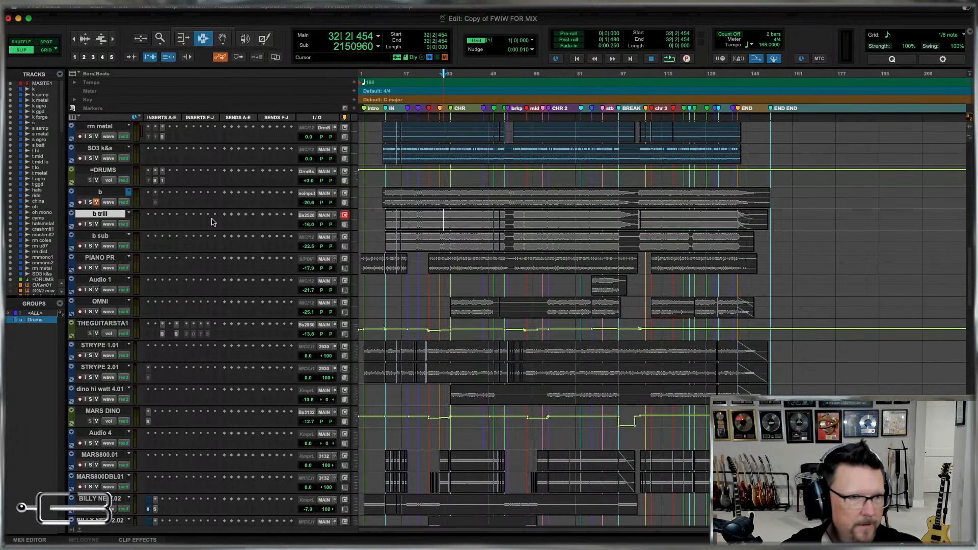
double_click(105, 259)
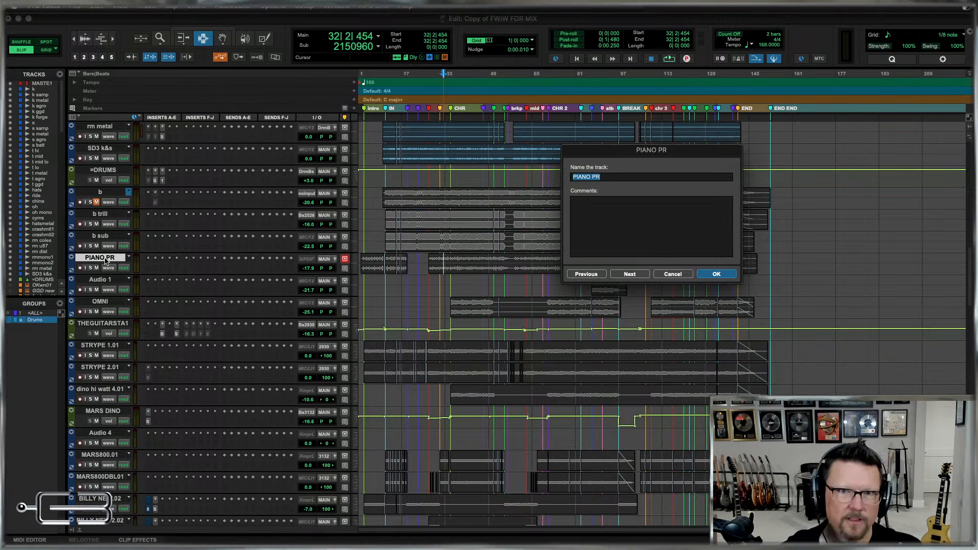
key("Escape")
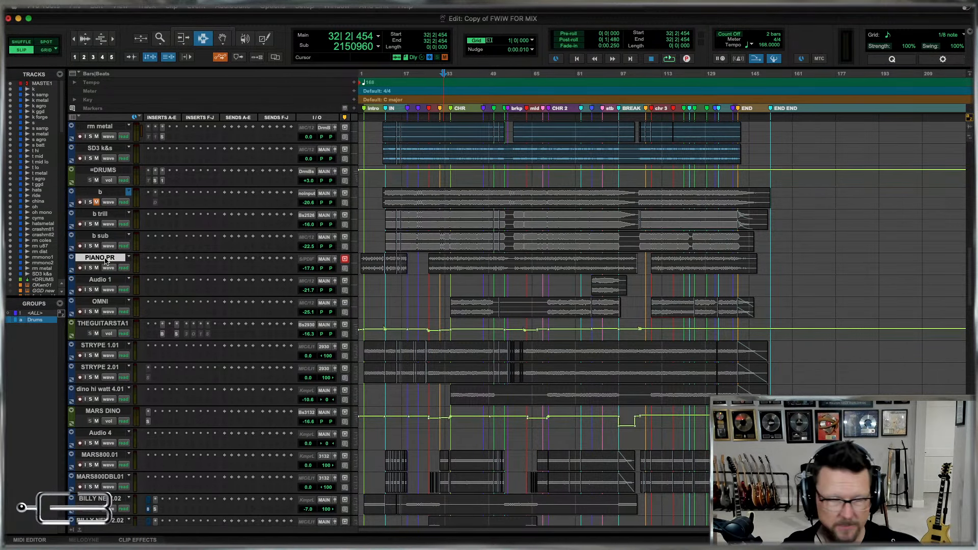
scroll(607, 443, "down", 5)
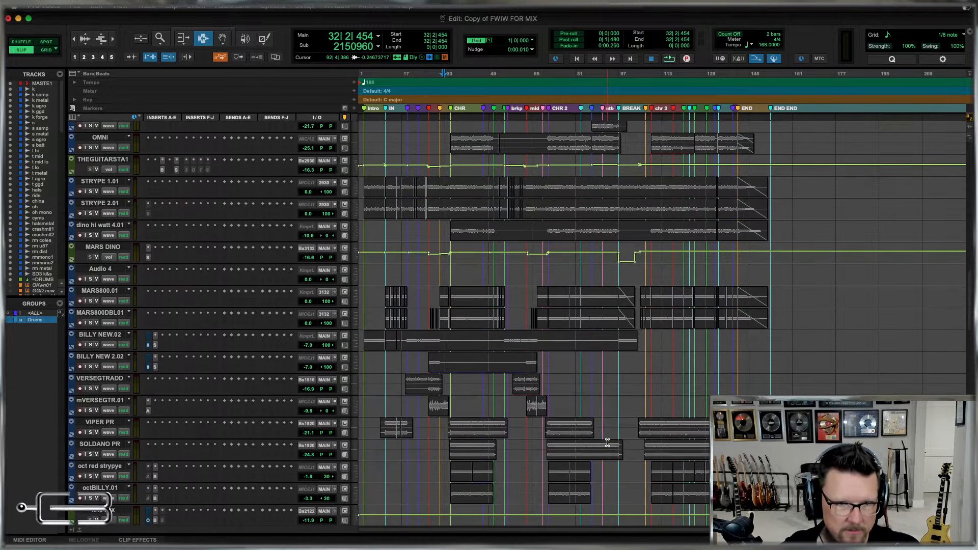
scroll(608, 442, "down", 10)
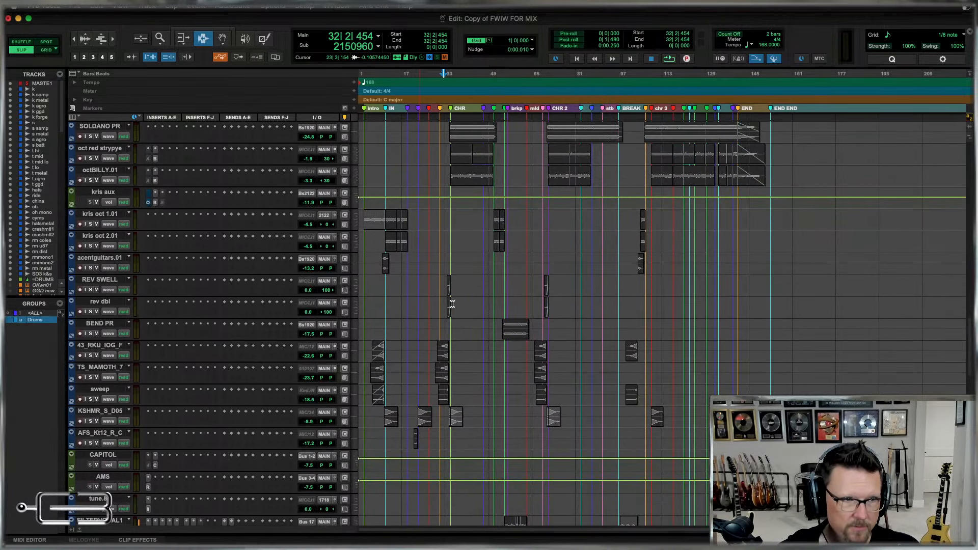
scroll(581, 366, "down", 15)
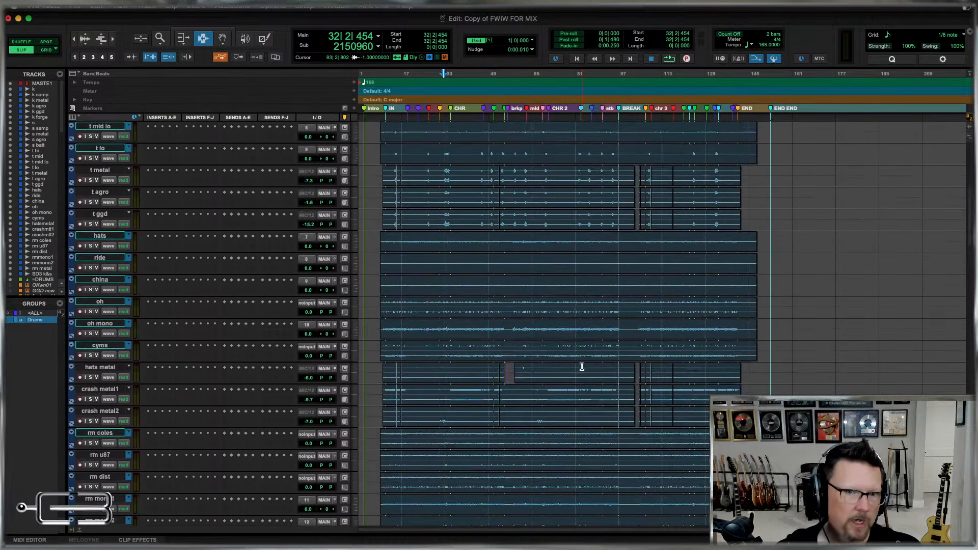
scroll(582, 367, "down", 14)
Rename the PIANO PR track as pno.
left_click(111, 260)
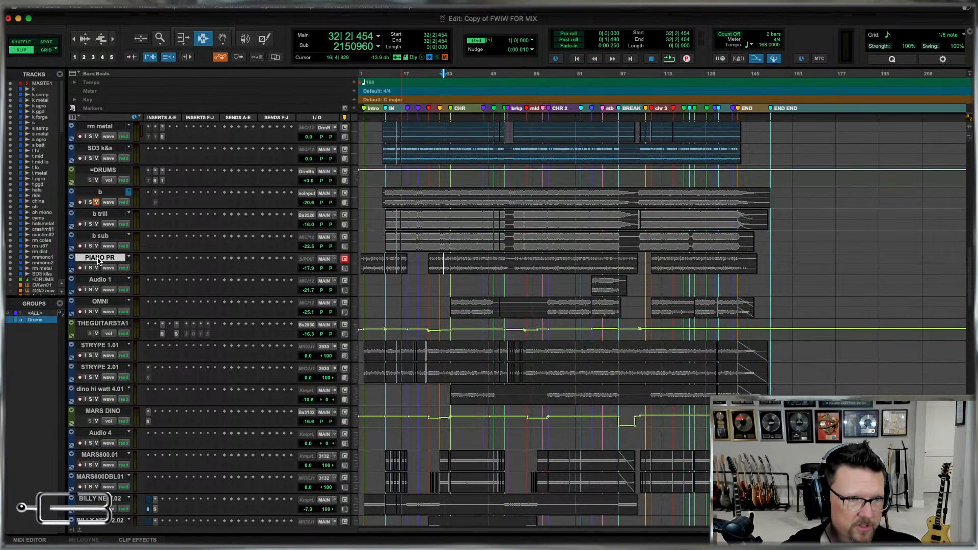
double_click(98, 258)
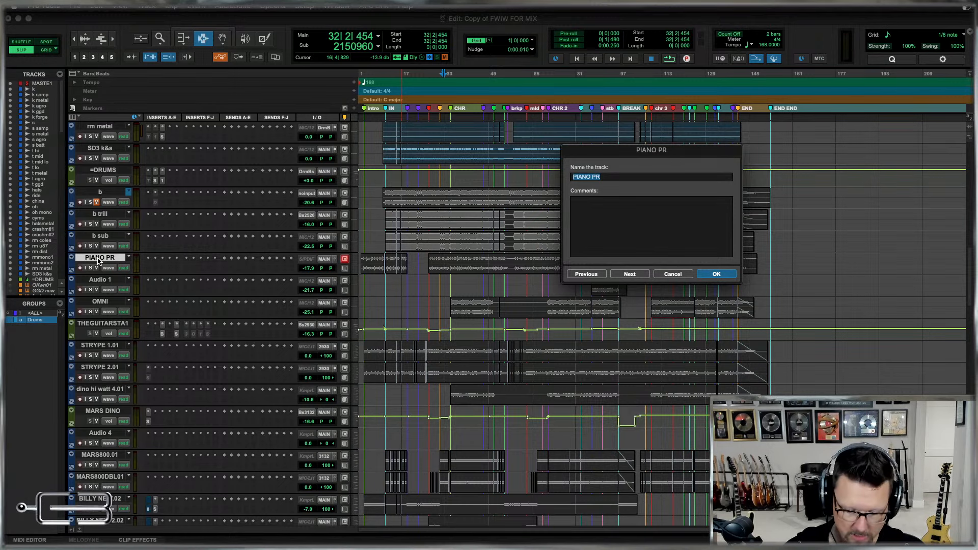
type("pno")
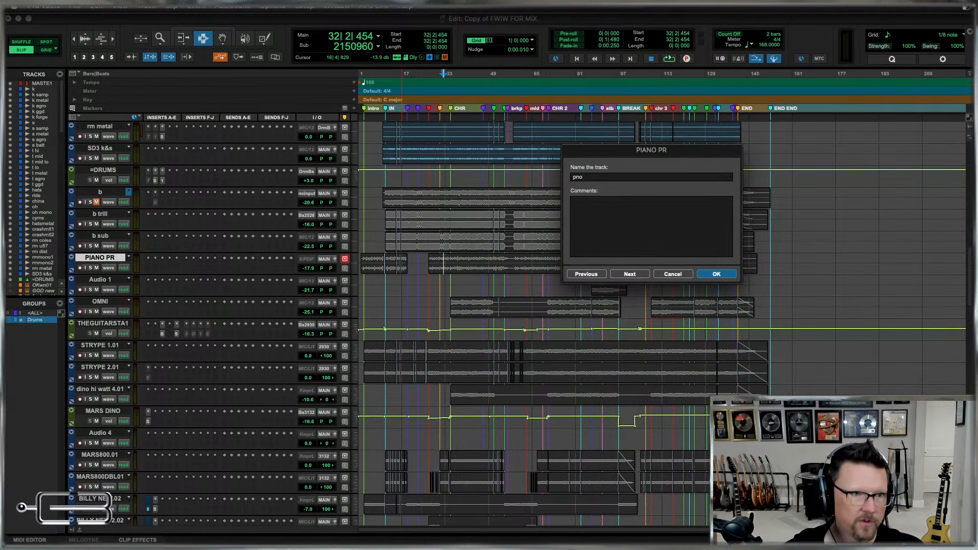
key("Return")
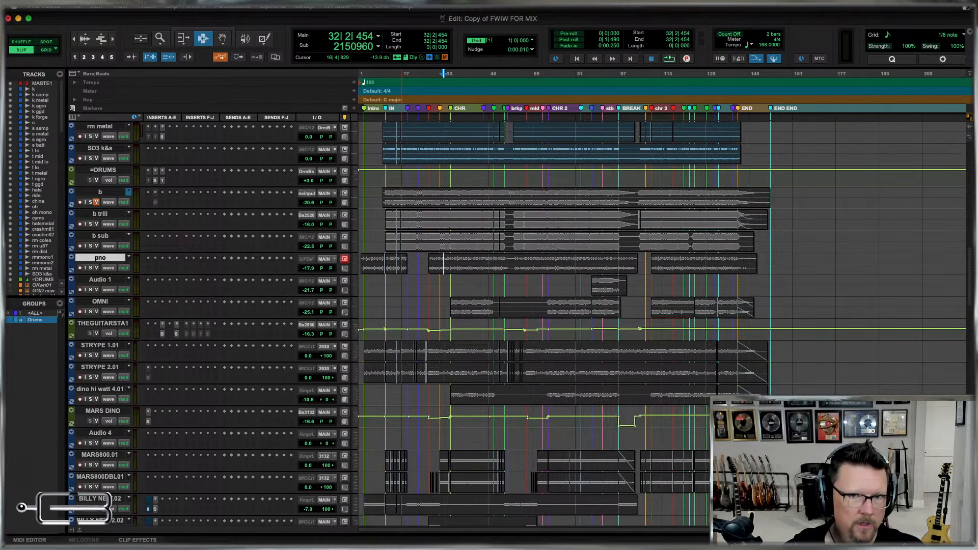
Rename the Audio 1 track as syn and the OMNI track as syn omni.
left_click(603, 288)
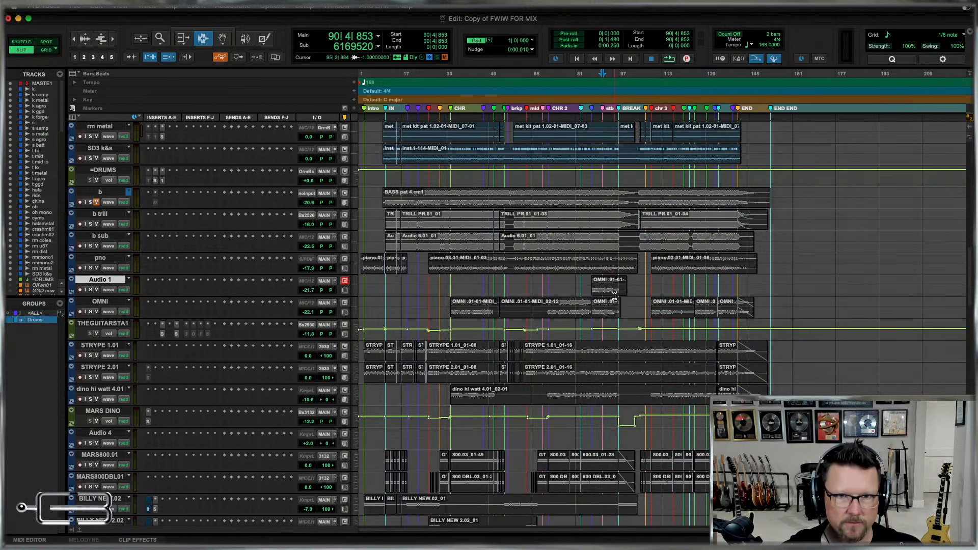
double_click(99, 280)
type("syn")
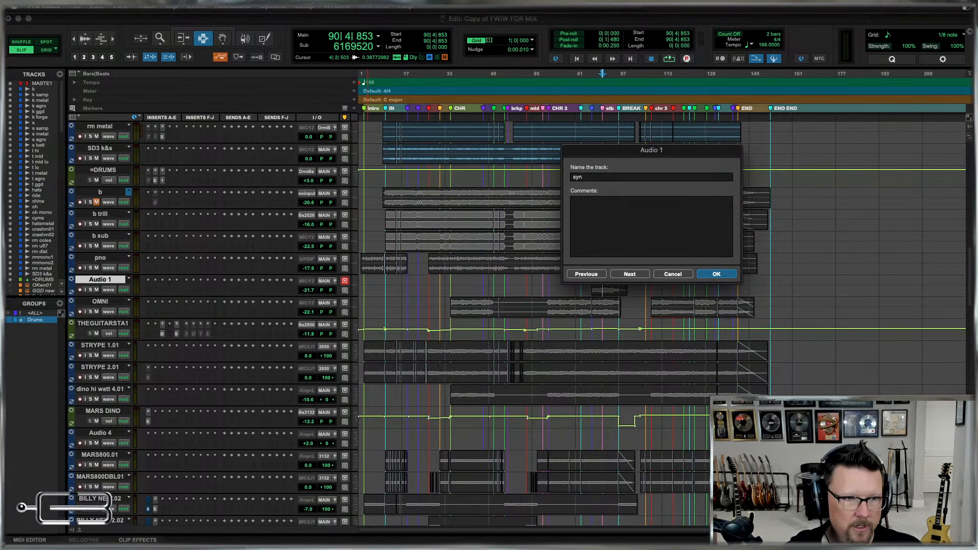
key("Return")
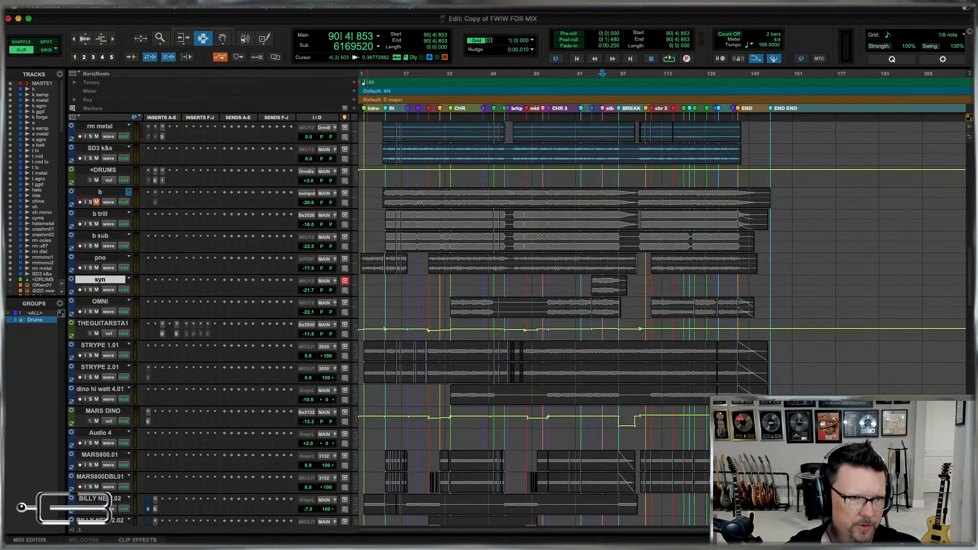
double_click(102, 303)
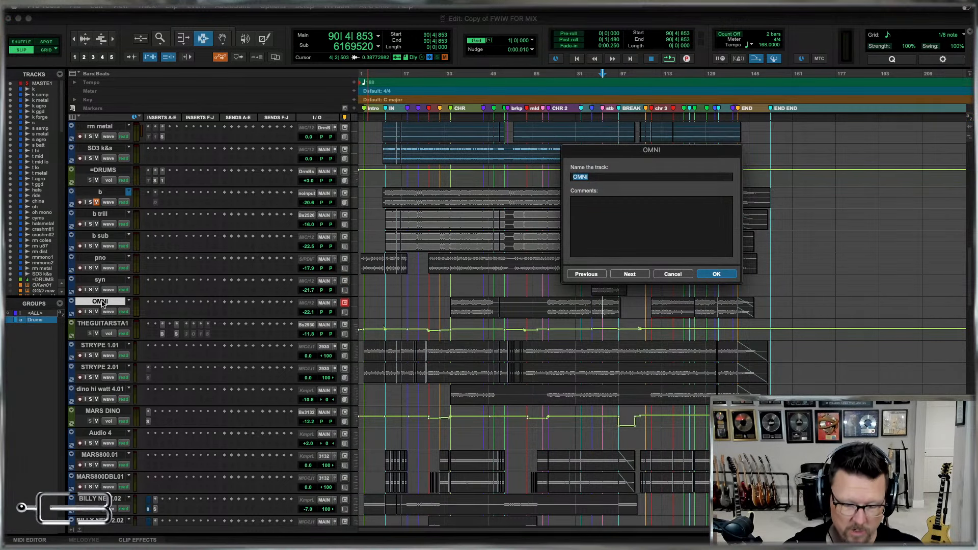
type("syn omni")
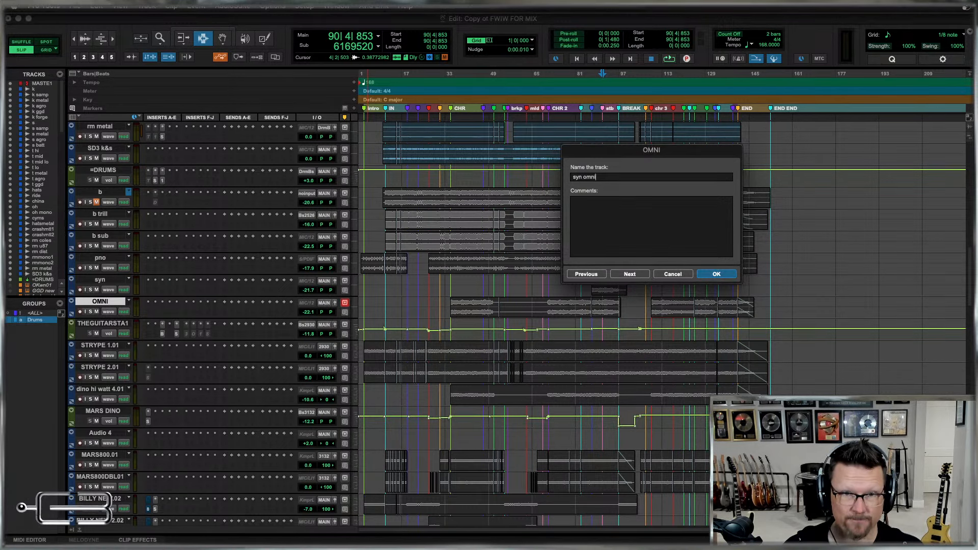
key("Return")
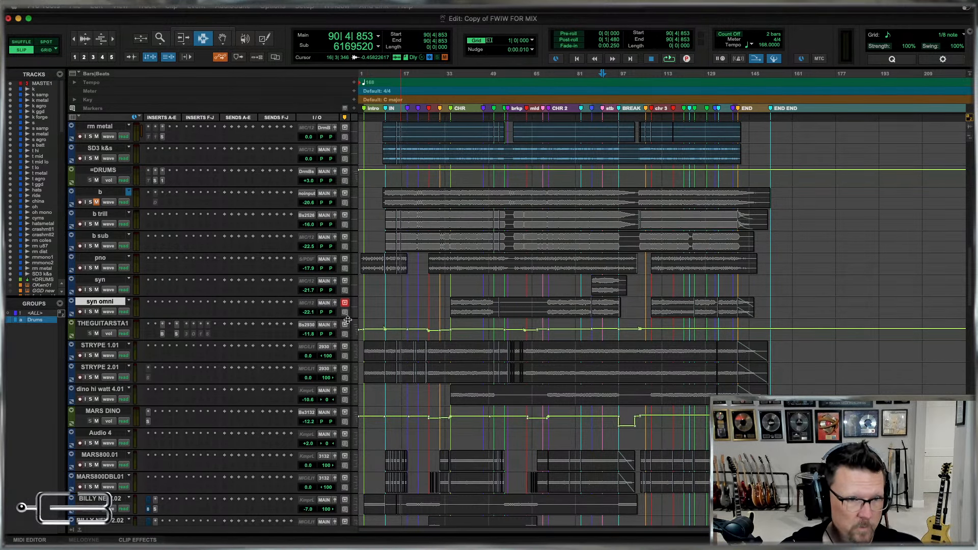
Rename the THE GUITAR STACK.1 aux track as g stack.
scroll(460, 310, "down", 3)
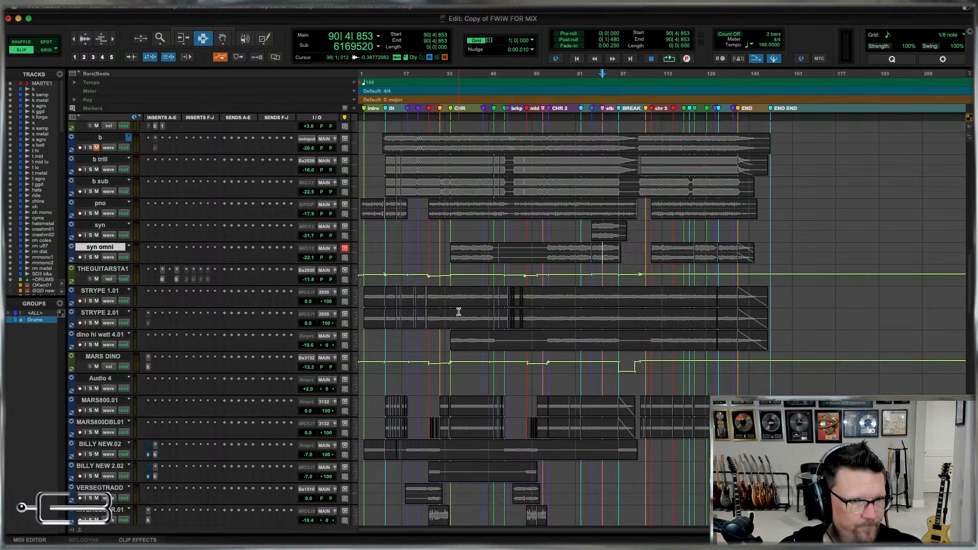
double_click(96, 258)
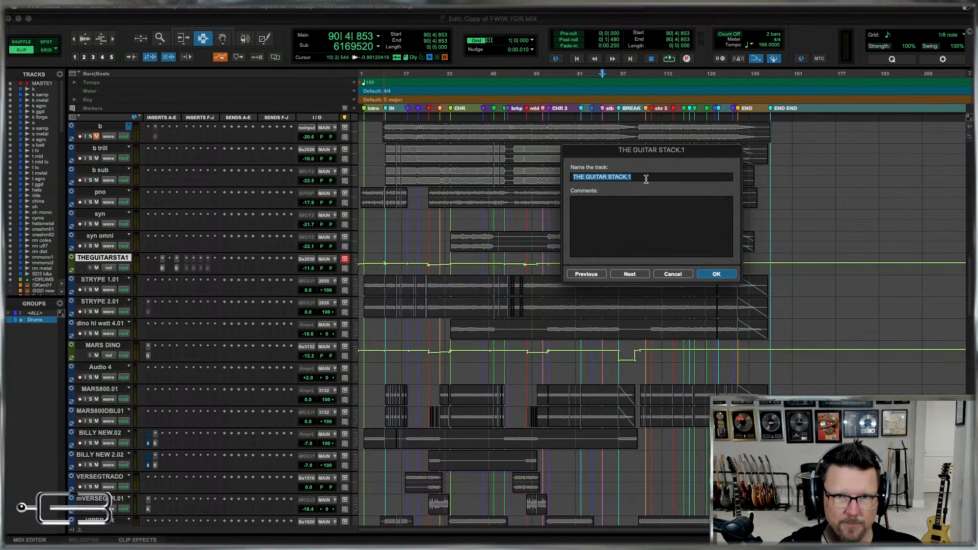
type("g stack")
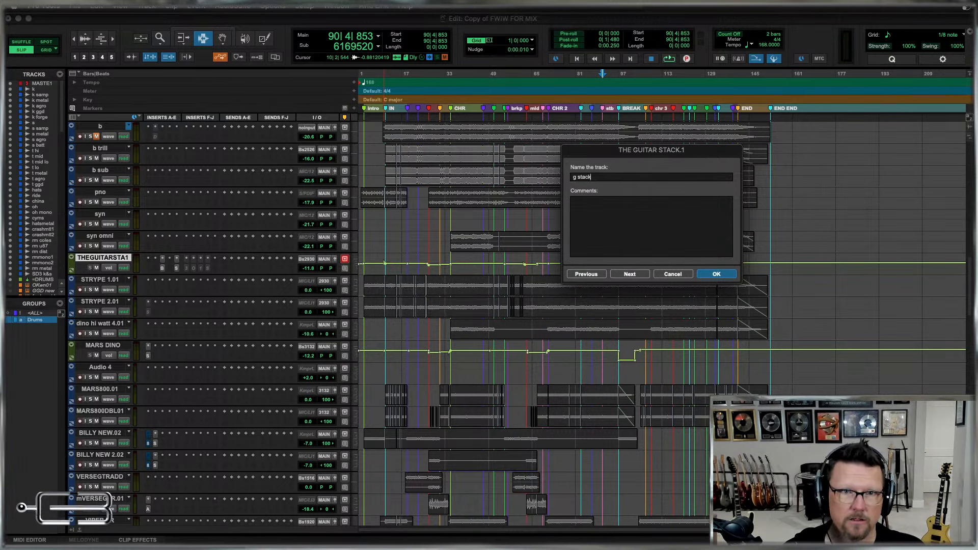
key("Return")
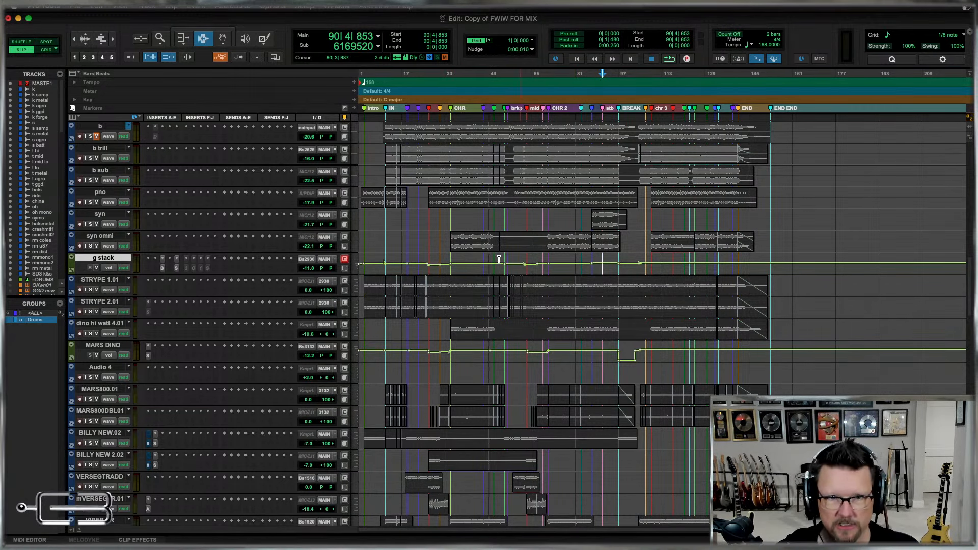
Add an equals sign in front of the g stack track's name so it reads =g stack.
double_click(94, 258)
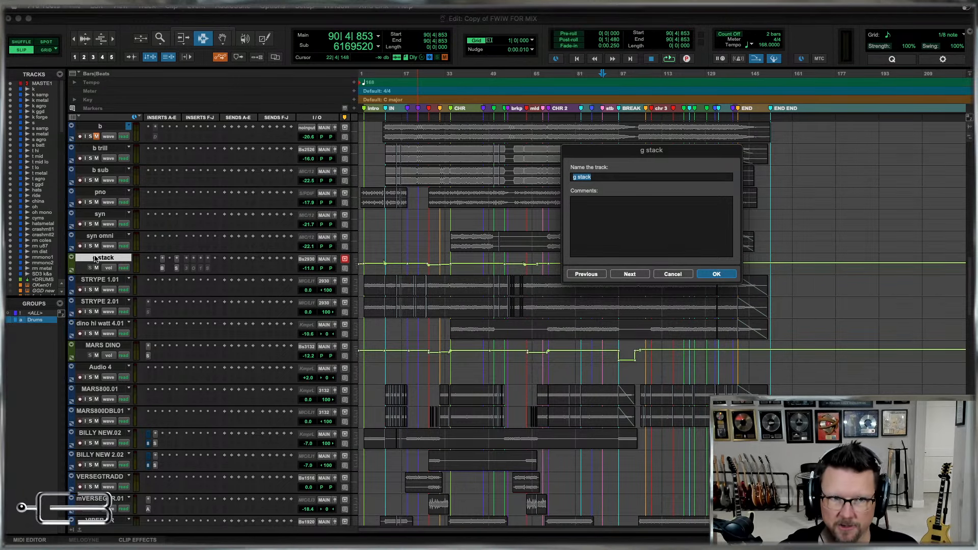
key("Left")
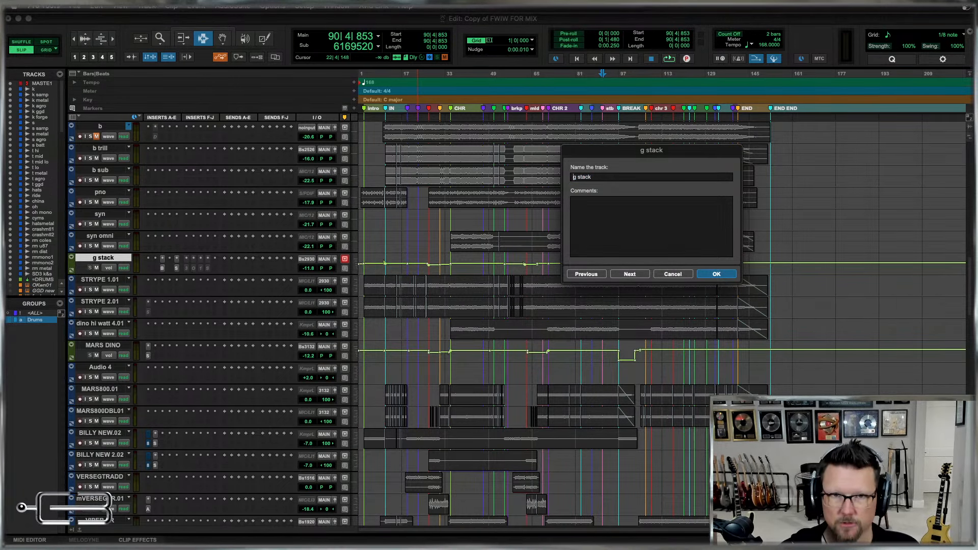
type("=")
key("Return")
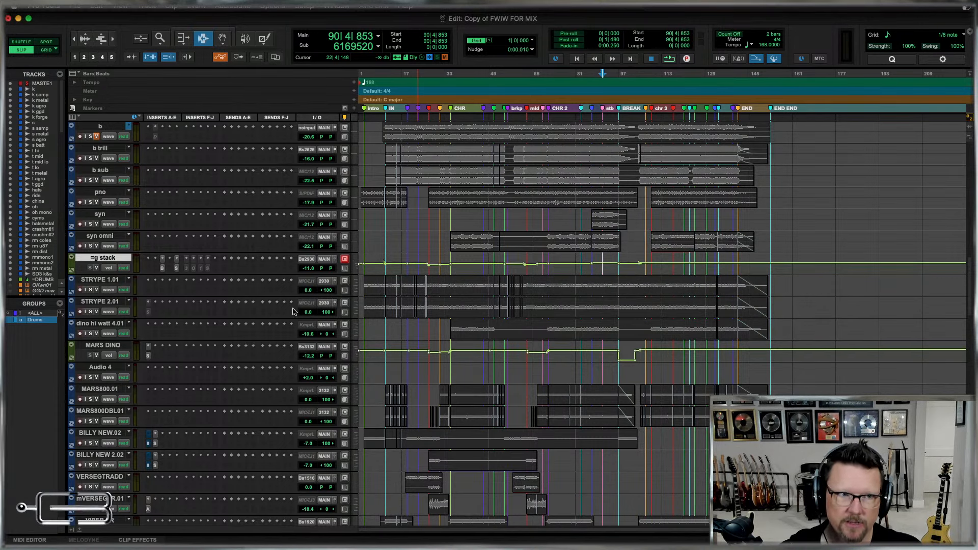
double_click(96, 258)
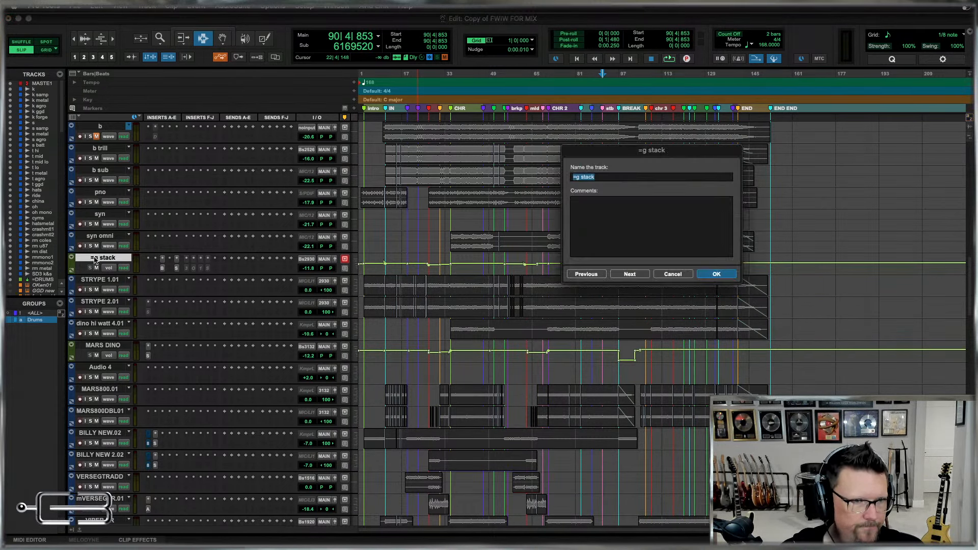
key("Return")
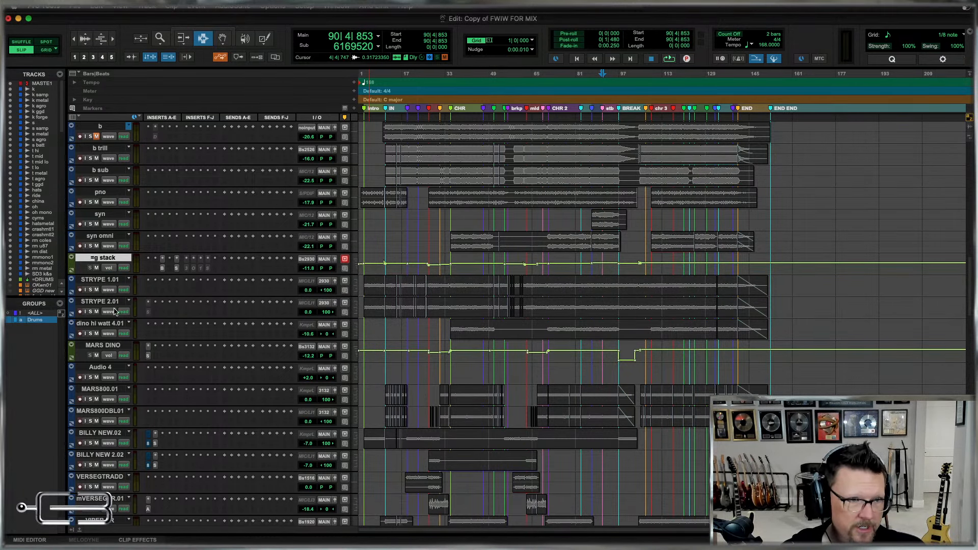
Rename the STRYPE 1.01 track as g strype1.
left_click(99, 282)
double_click(98, 284)
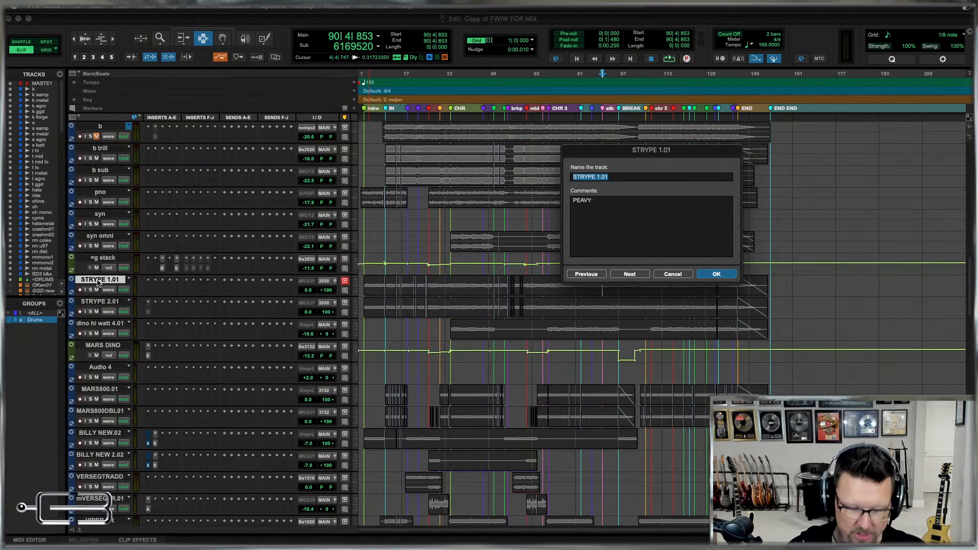
type("g stryp1")
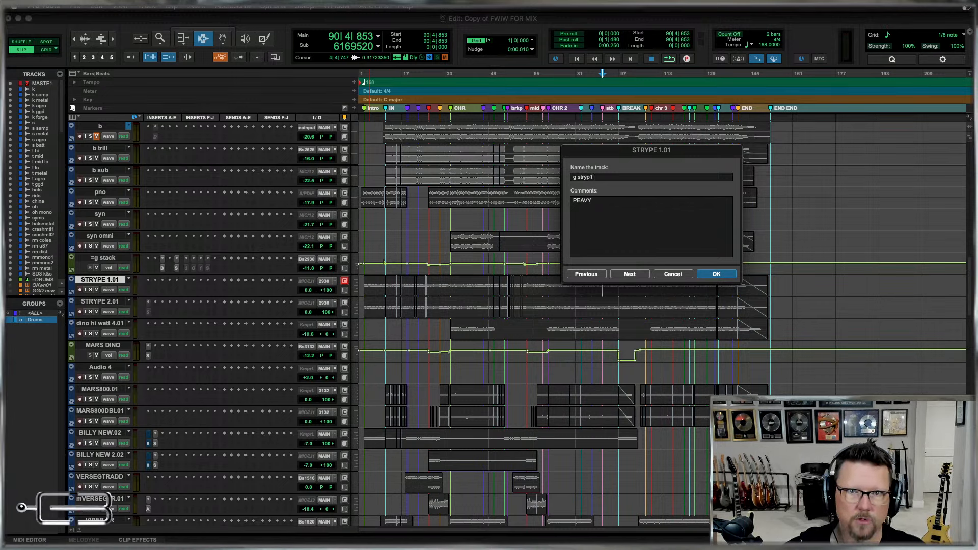
key("super+Right")
key("super+Left")
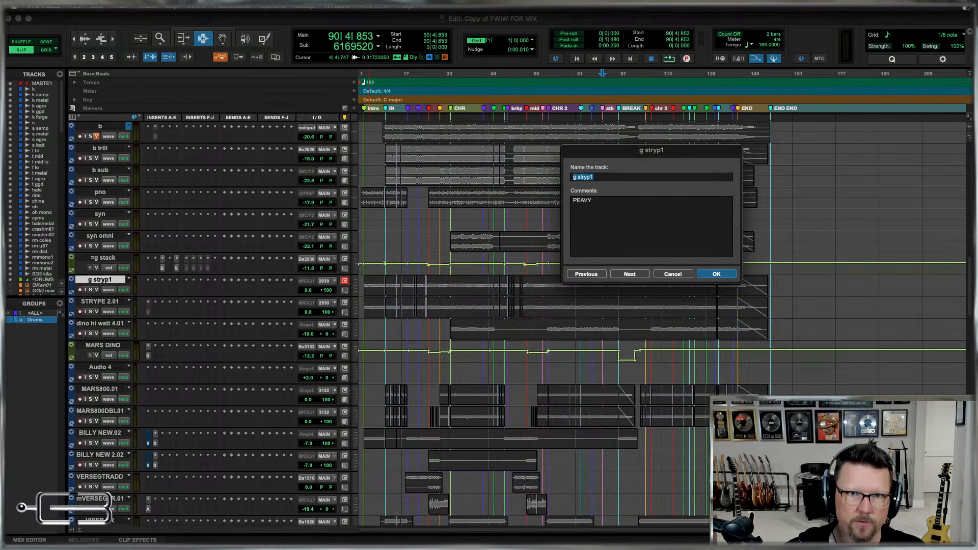
key("Left")
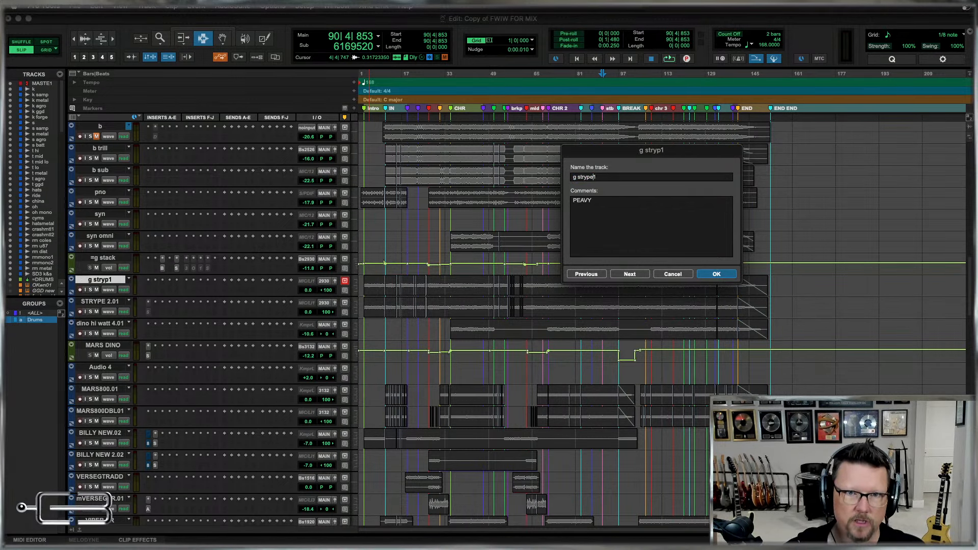
Reuse the g strype1 name for the STRYPE 2.01 track, changing its number so it reads g strype2.
key("super+a")
key("super+c")
key("super+Right")
key("super+v")
key("BackSpace")
type("2")
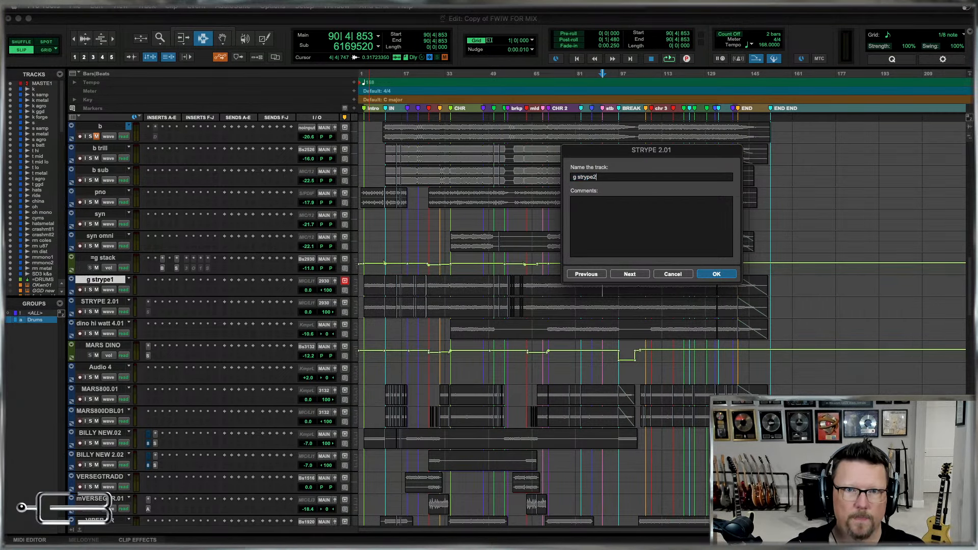
key("Return")
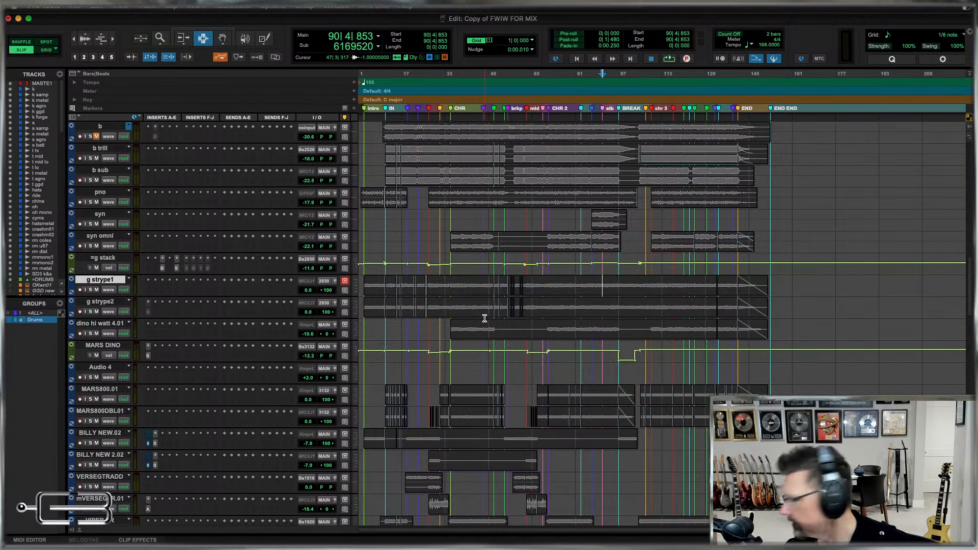
Rename the dino hi watt 4.01 track as g hiwatt.
double_click(100, 325)
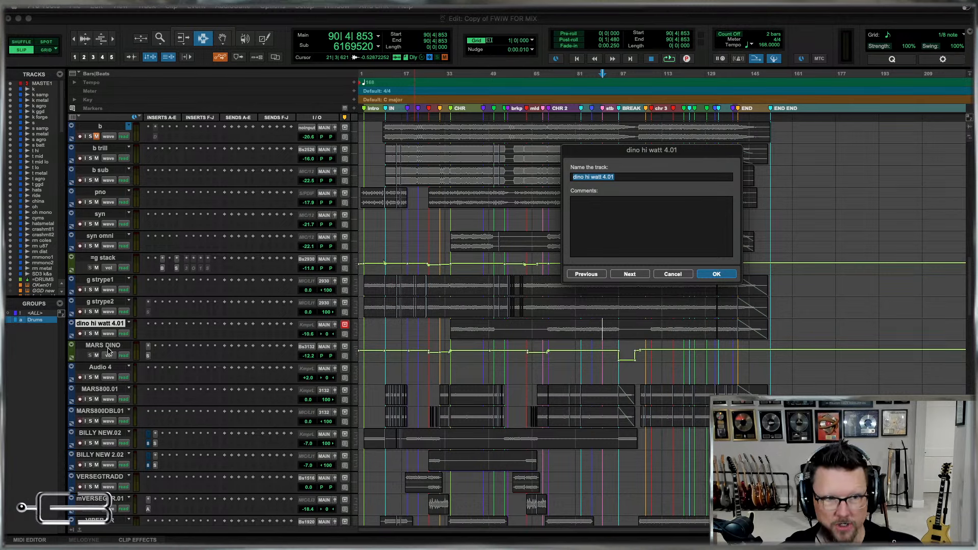
type("g")
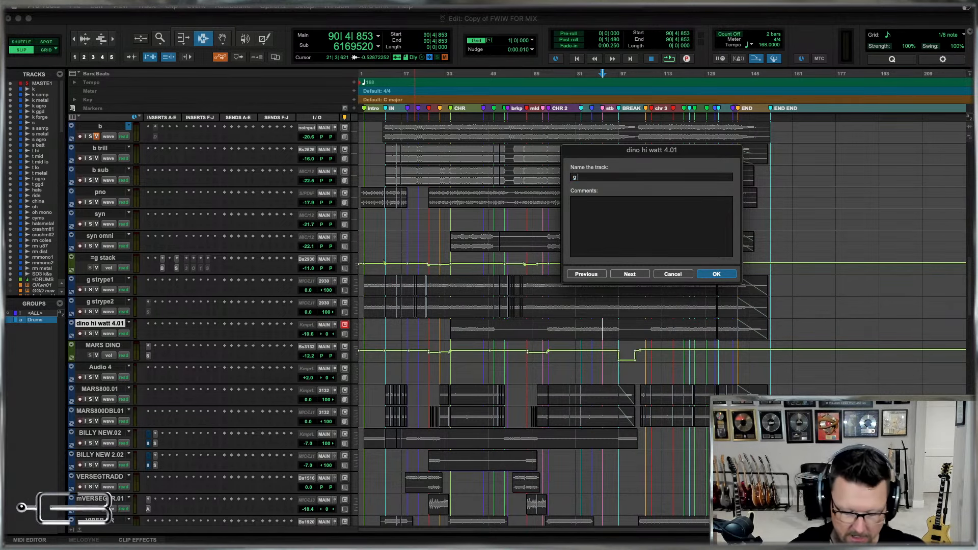
type(" hiw")
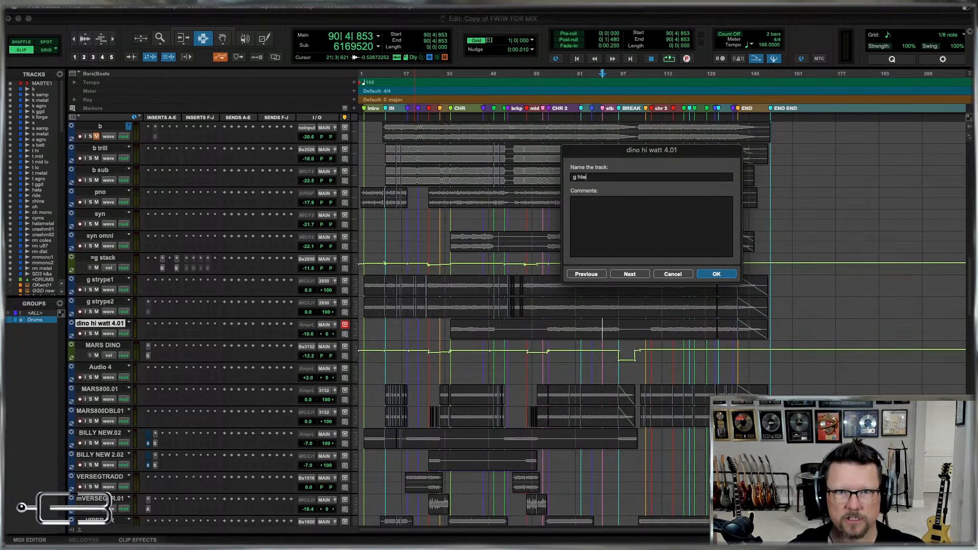
type("att")
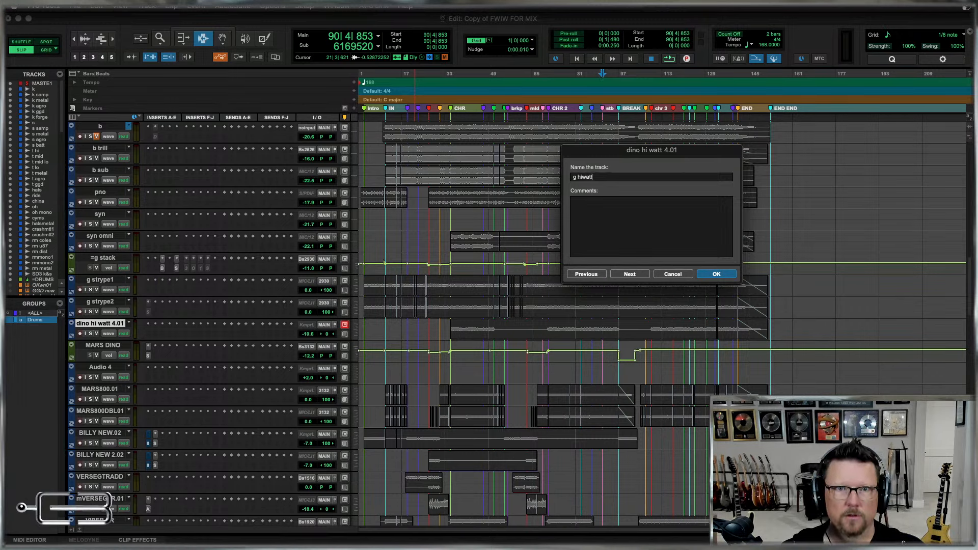
Rename the MARS DINO aux track as =g mars.
key("super+Right")
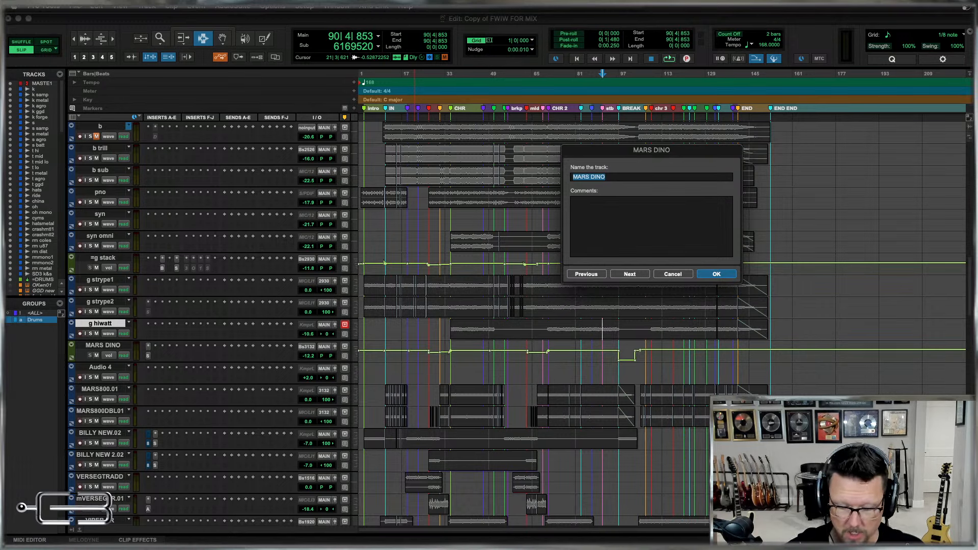
type("=g mars")
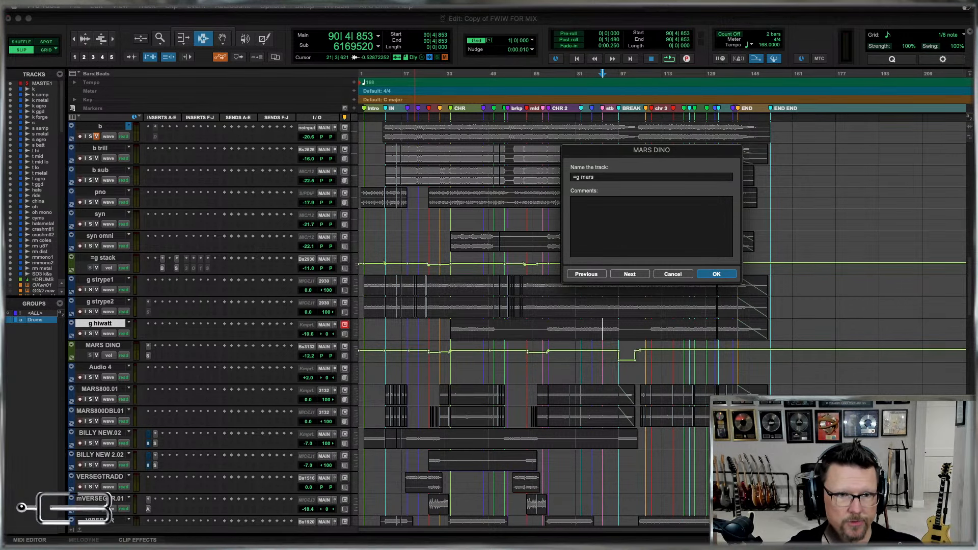
key("Return")
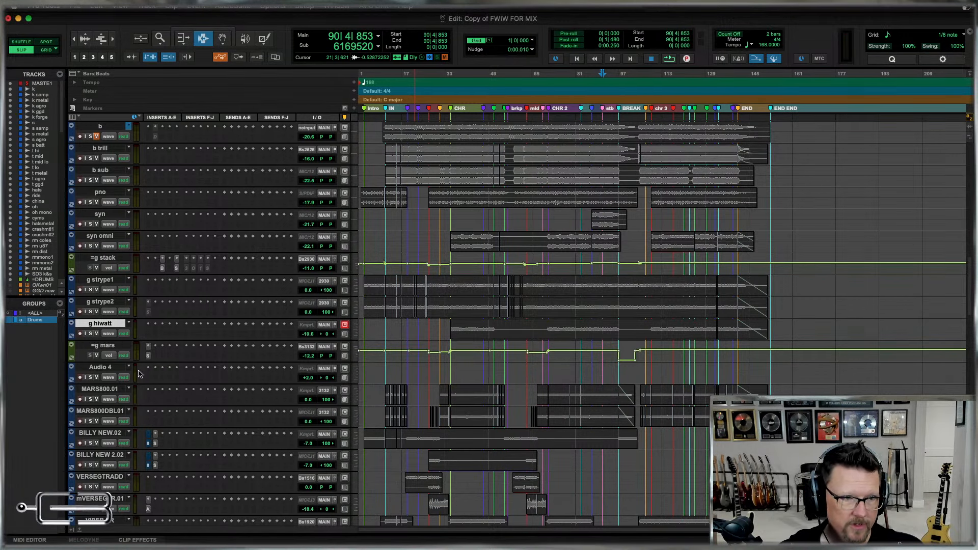
Check the empty Audio 4 track below =g mars and delete it from the session.
key("semicolon")
left_click(452, 374)
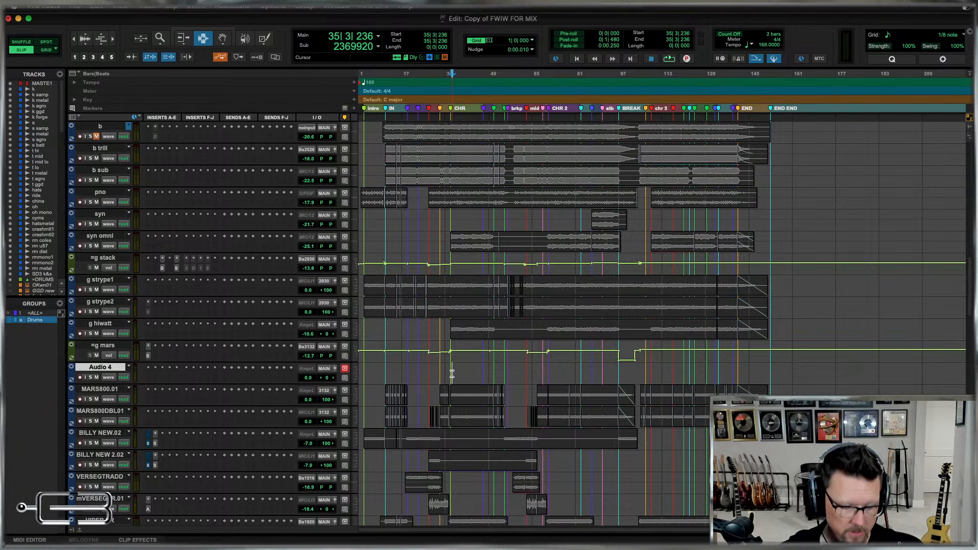
left_click(478, 374)
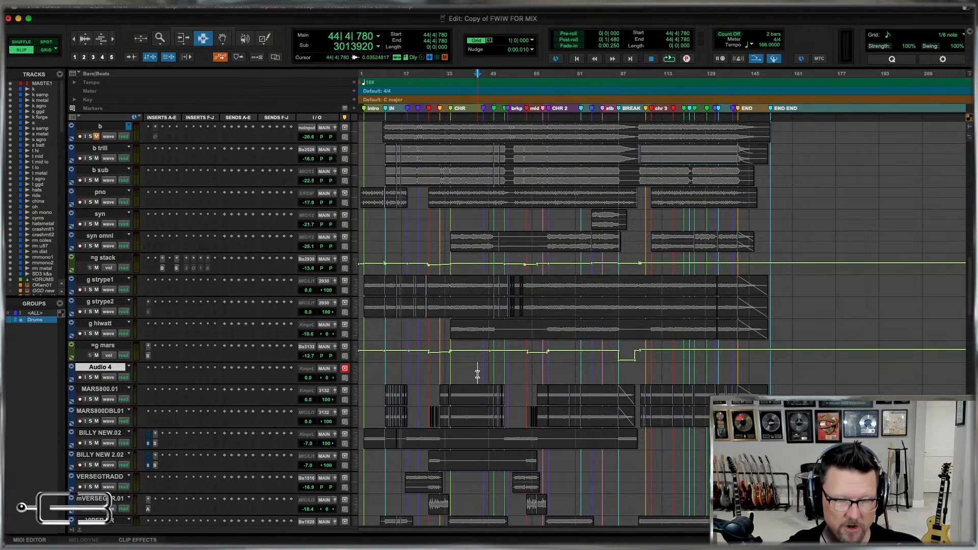
key("super+v")
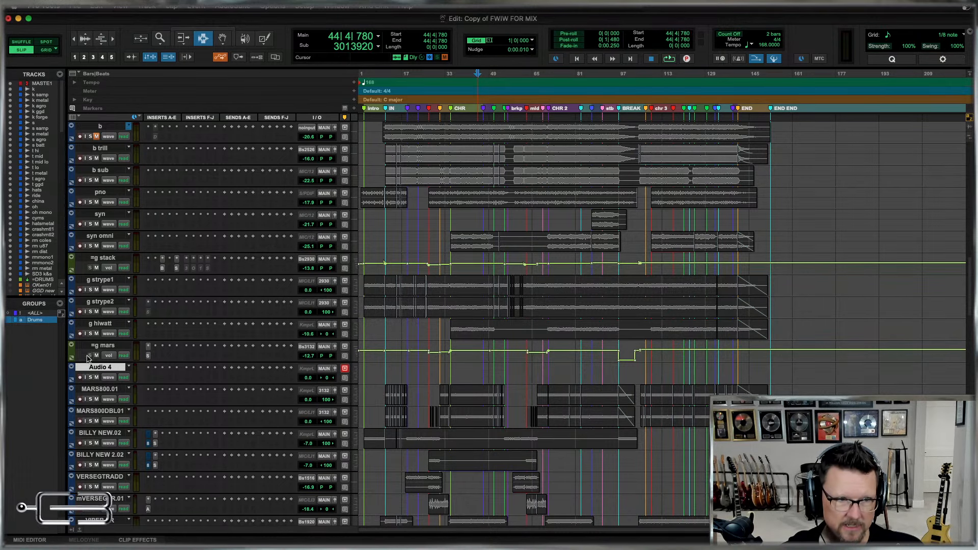
key("super+BackSpace")
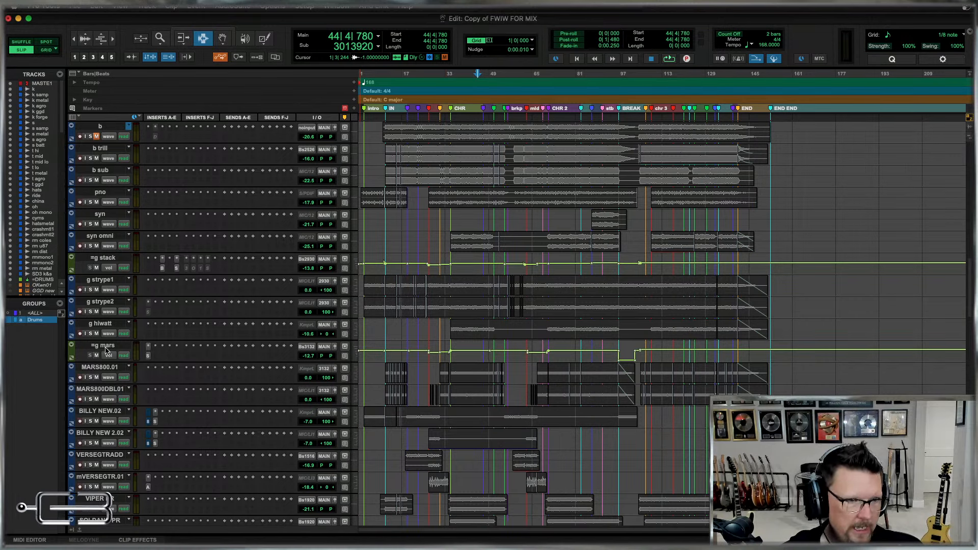
Rename the MARS800.01 track as g mars1 and the MARS 800 DBL.01 track as g mars2.
double_click(99, 368)
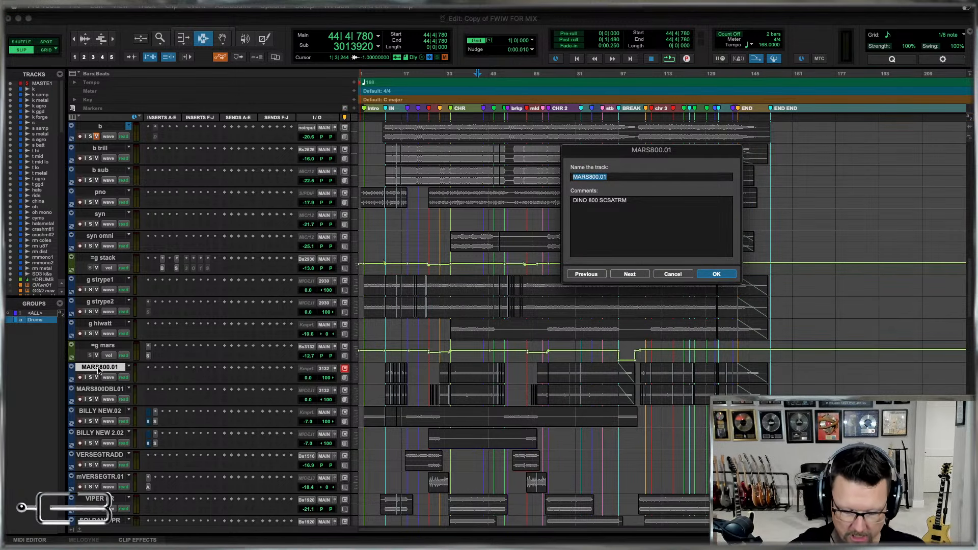
type("g mars1")
key("super+Right")
type("g m")
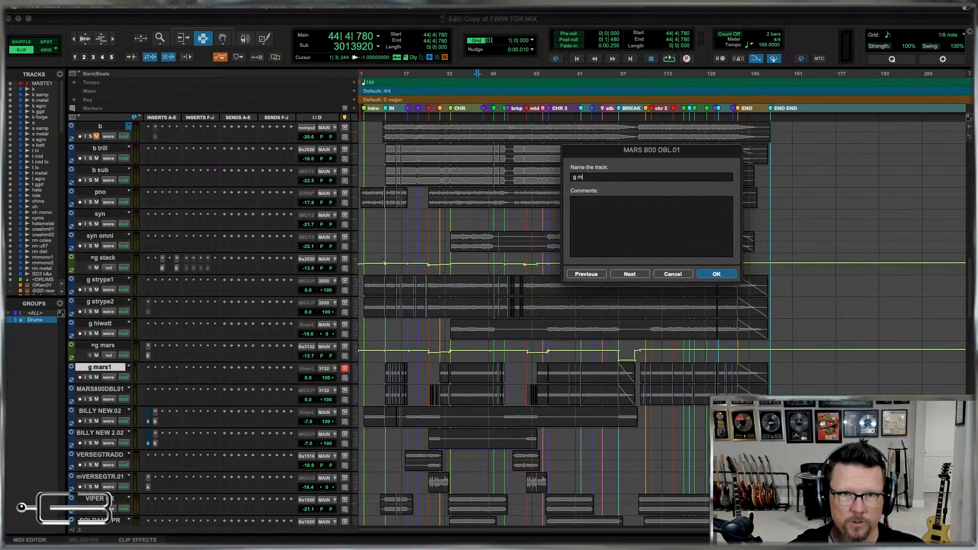
type("ars2")
key("Return")
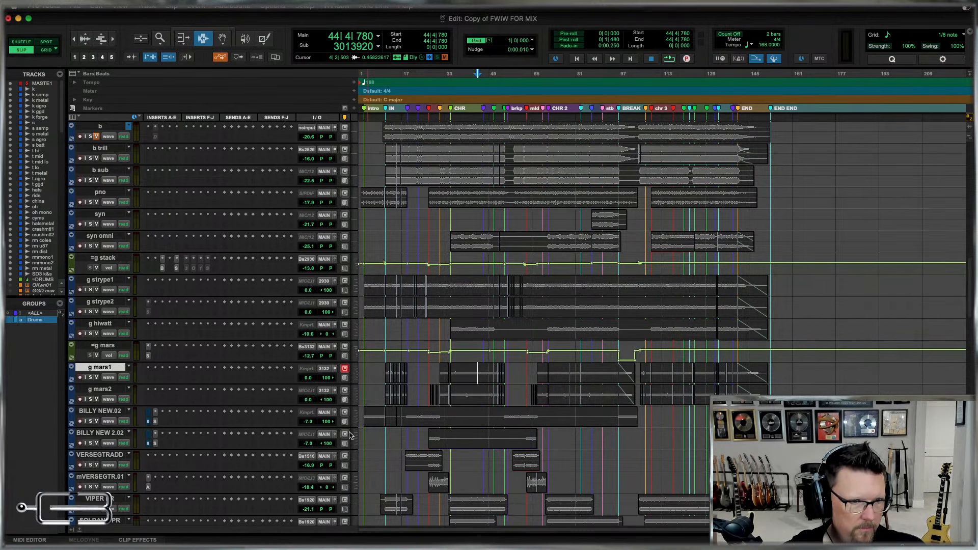
Rename the BILLY NEW.02 track as g billy1 and the BILLY NEW 2.02 track as g billy2.
scroll(482, 431, "down", 1)
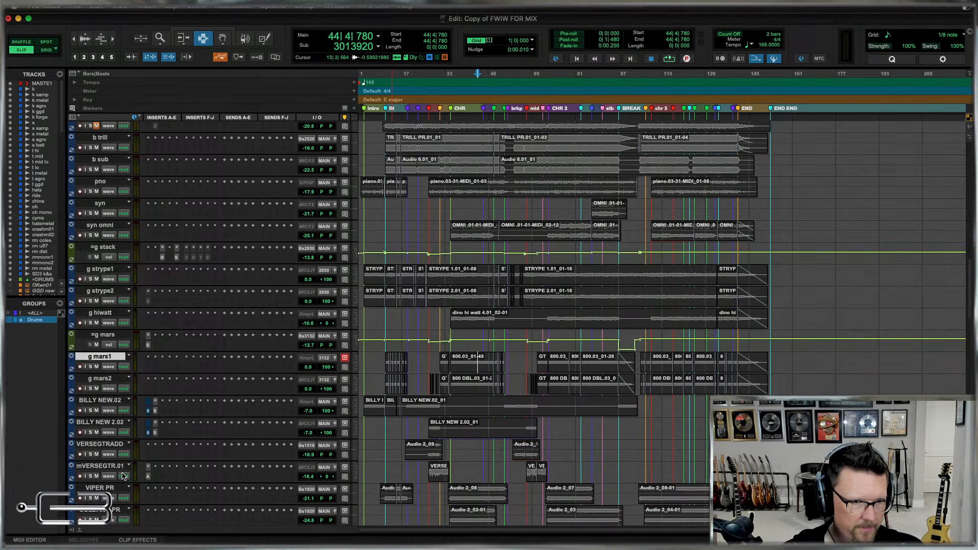
scroll(122, 476, "down", 2)
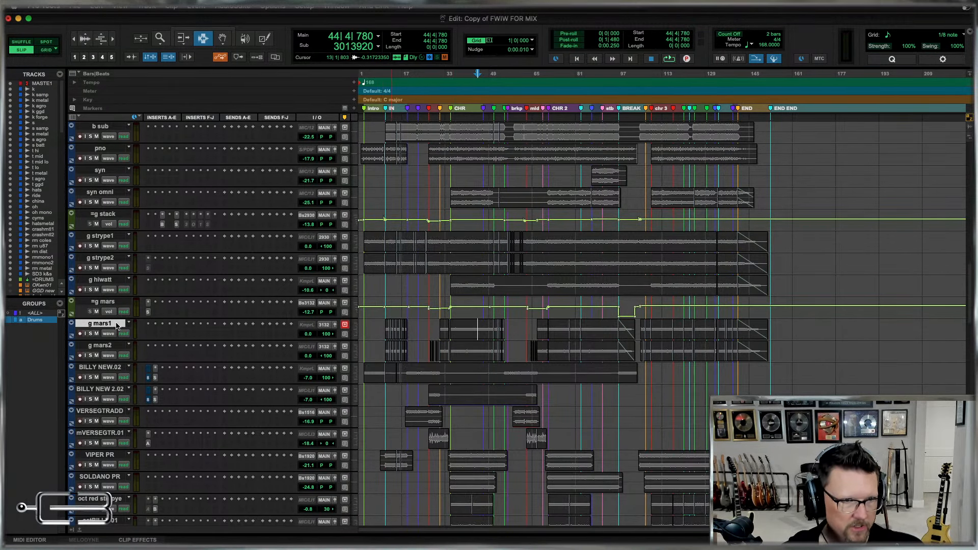
double_click(102, 368)
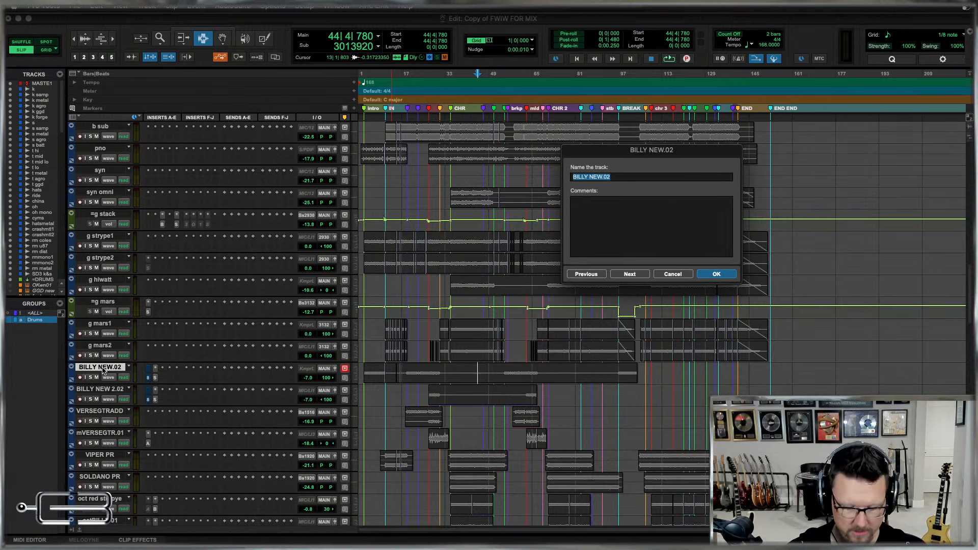
type("g billy1")
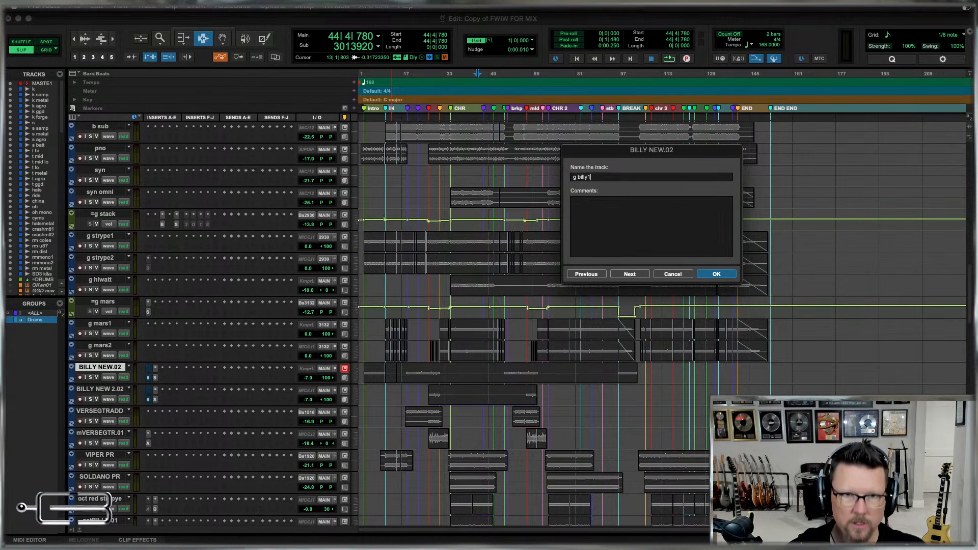
key("super+Right")
type("g billy2")
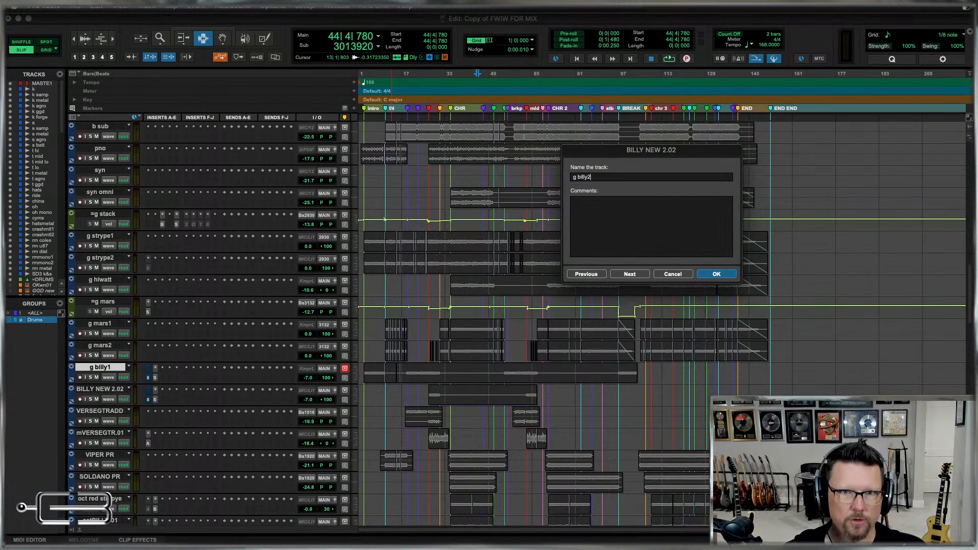
key("super+Right")
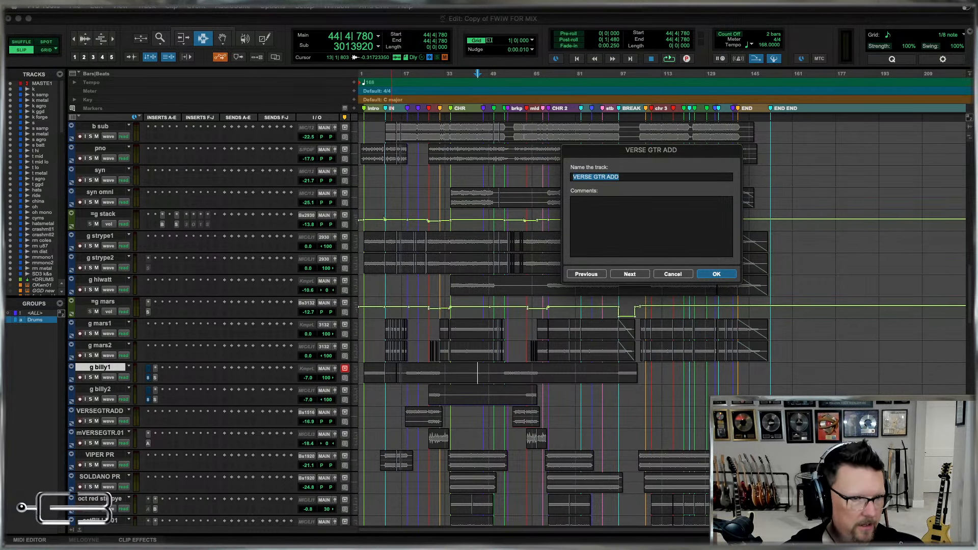
Compare the names of the neighbouring guitar tracks and rename the VERSE GTR ADD track as g verse1.
key("super+Right")
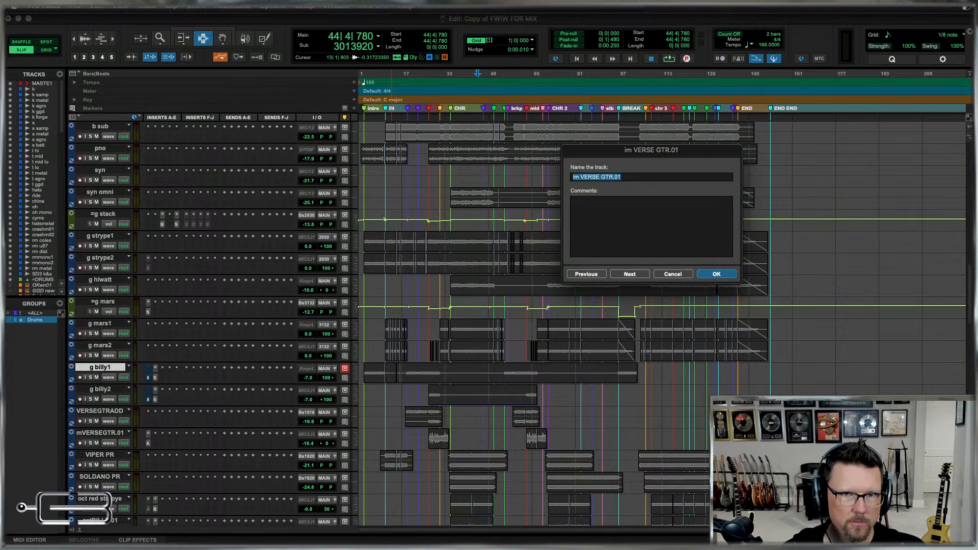
key("super+Left")
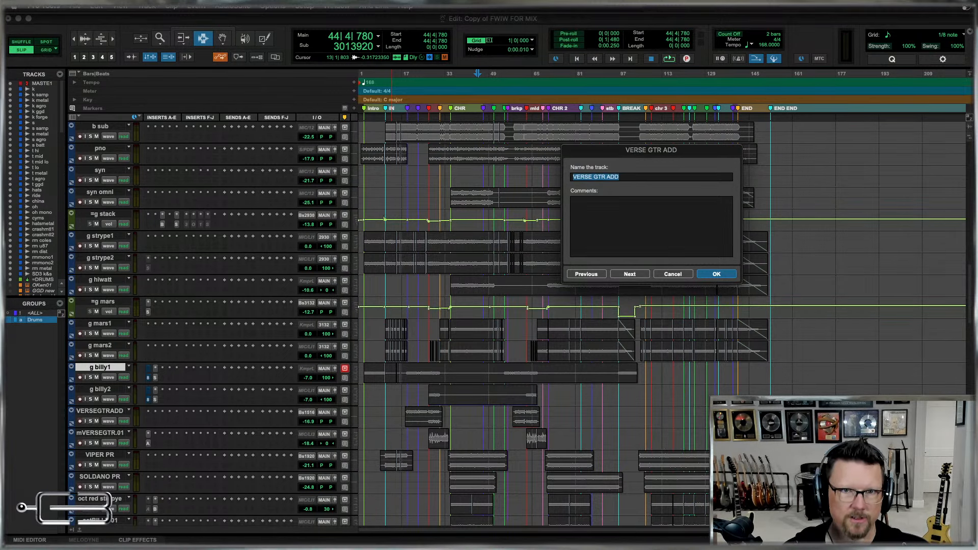
key("super+Right")
key("super+Right")
key("super+Left")
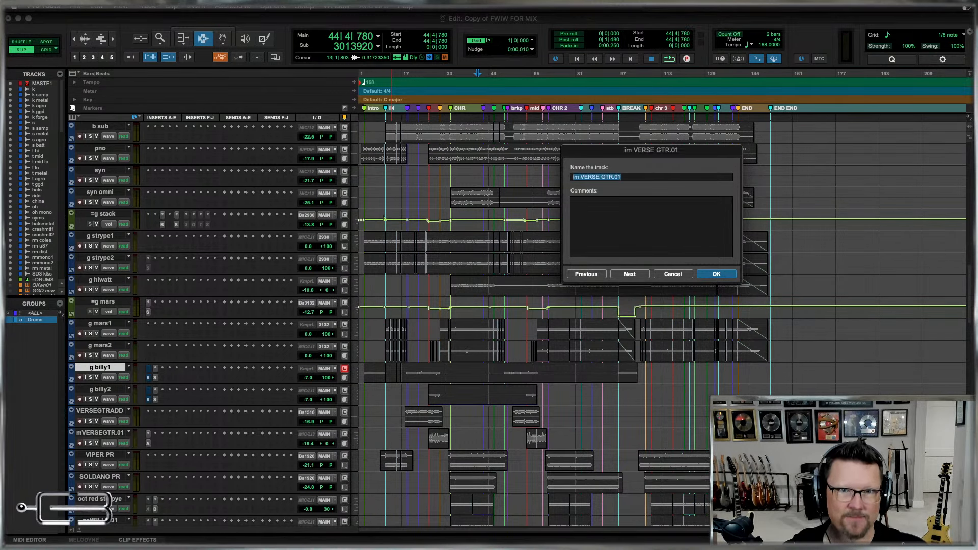
key("super+Left")
key("super+Left")
key("super+Right")
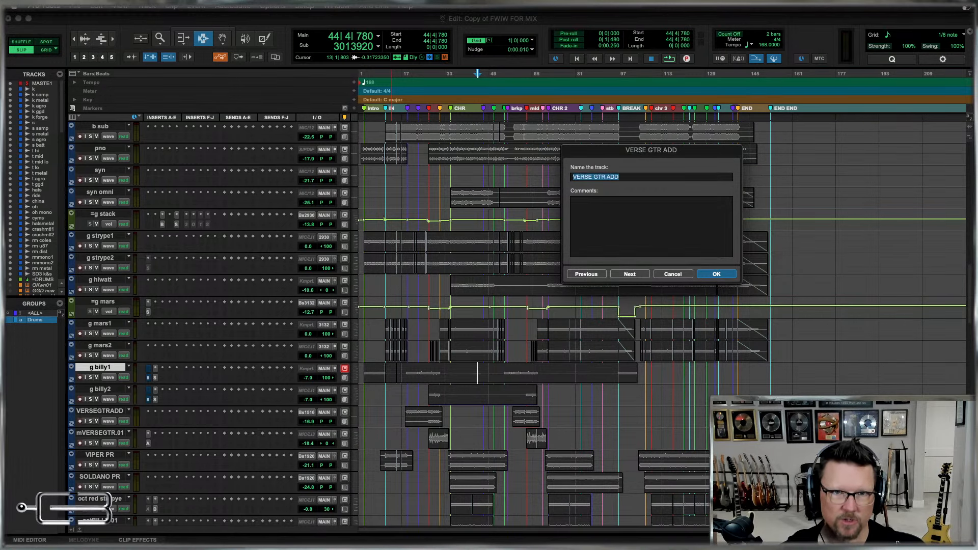
type("g verse1")
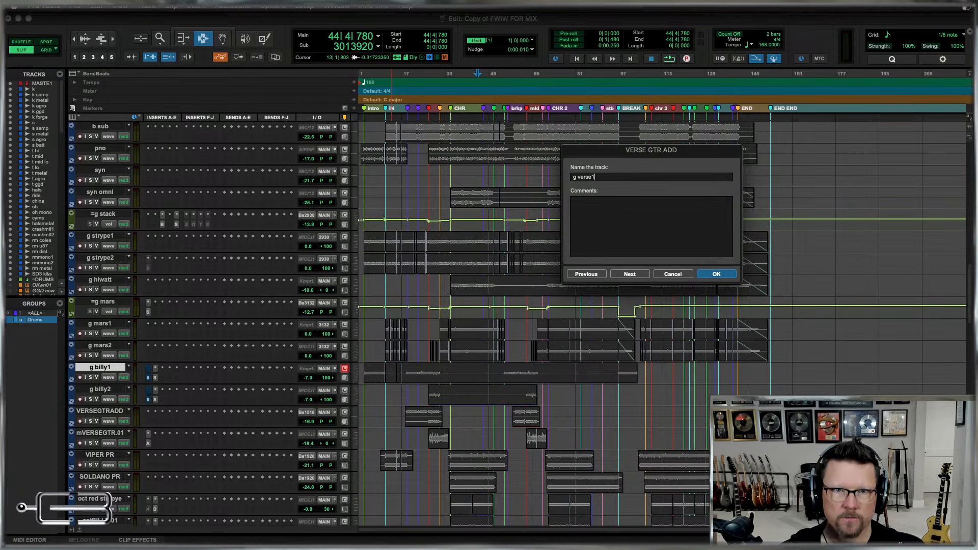
Rename the im VERSE GTR.01 track as the second g verse track.
key("super+Right")
type("g vrers")
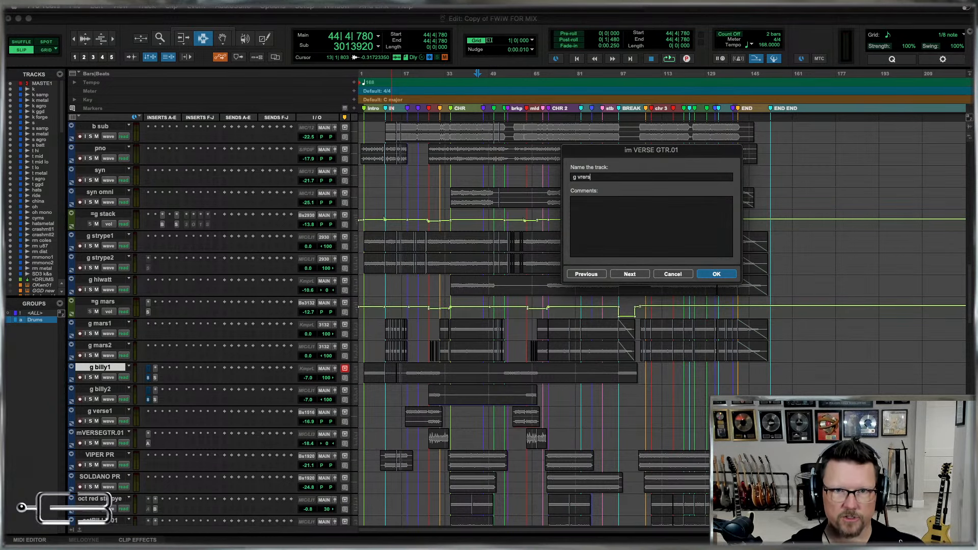
key("BackSpace")
key("BackSpace")
key("BackSpace")
key("BackSpace")
type("erse")
key("Return")
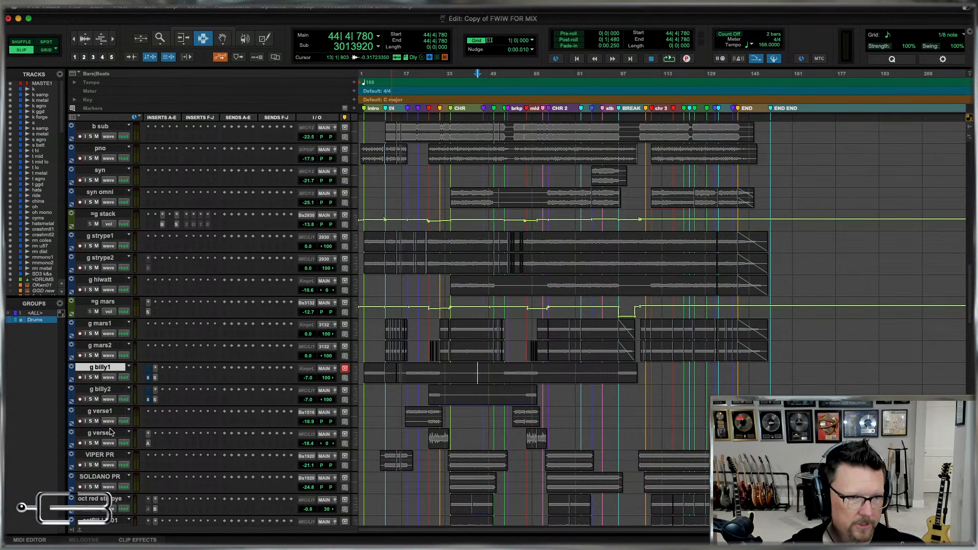
Undo the last two verse guitar renames and rename the VERSE GTR ADD track as g verse2.
key("super+z")
key("super+z")
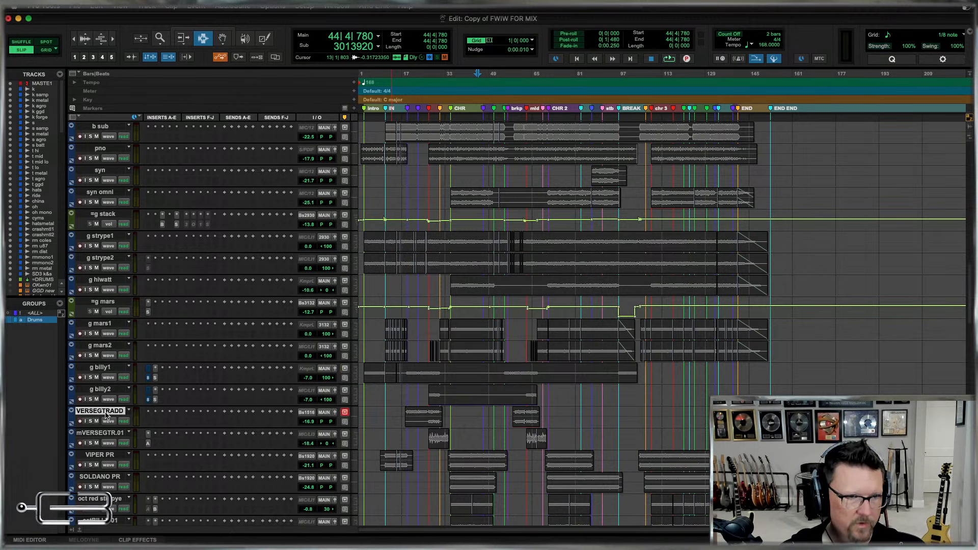
double_click(106, 415)
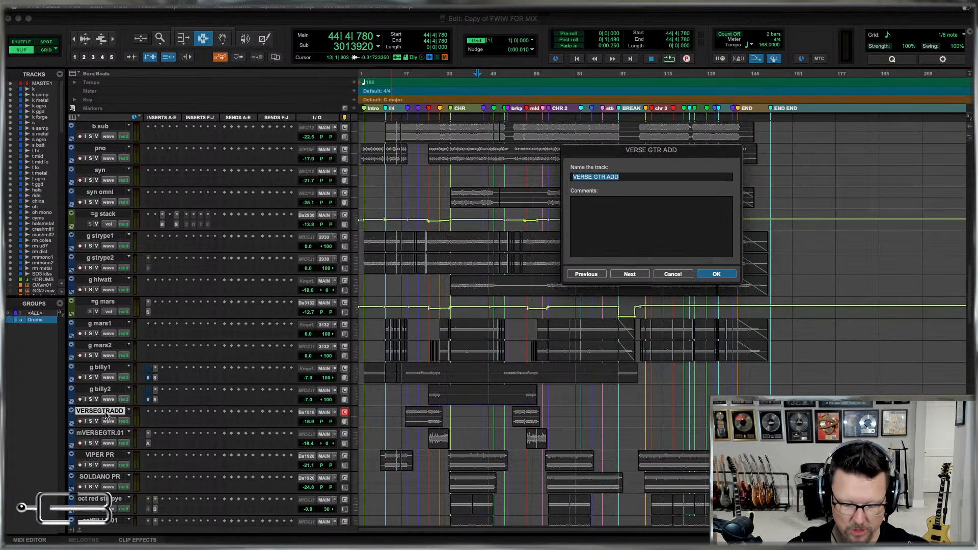
type("g verse")
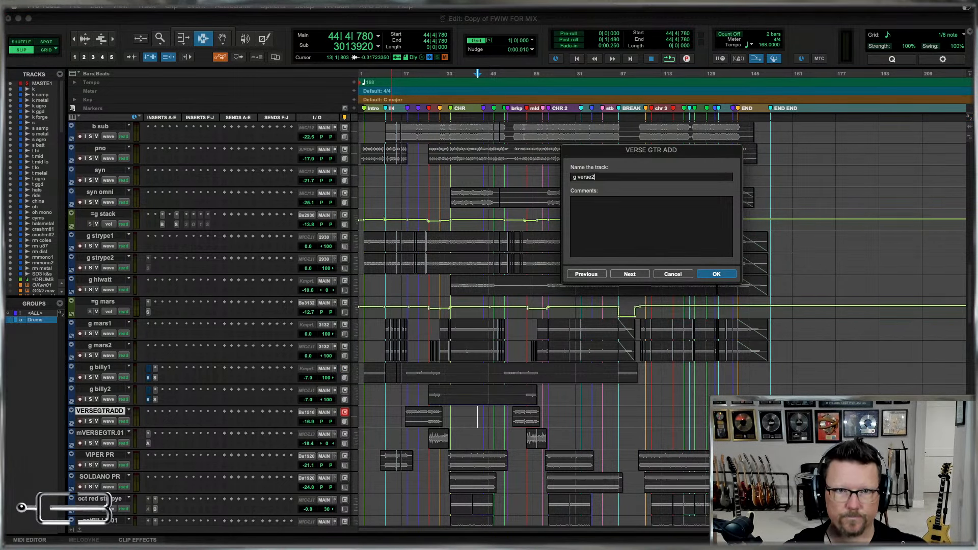
type("2")
key("super+Right")
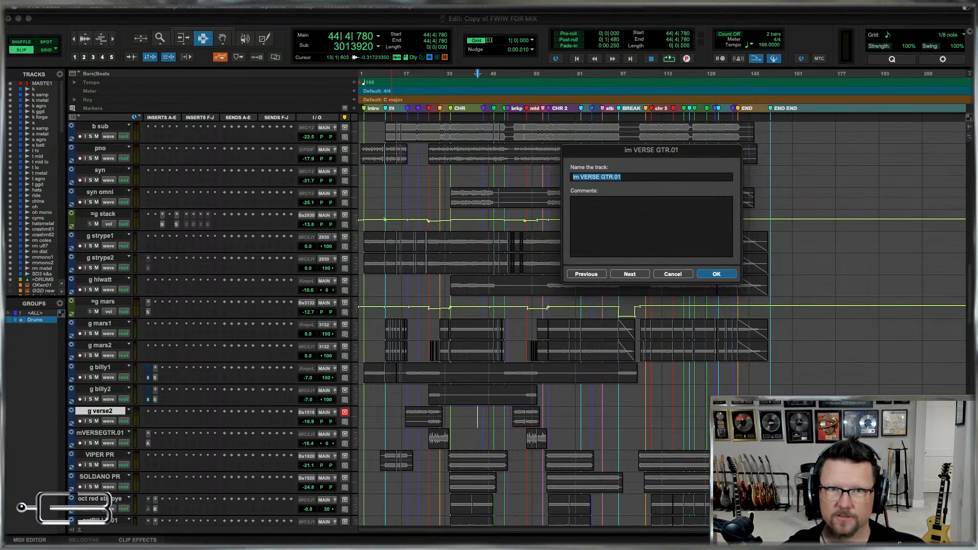
Rename the im VERSE GTR.01 track as g verse1 and move it above the g verse2 track.
type("g verse1")
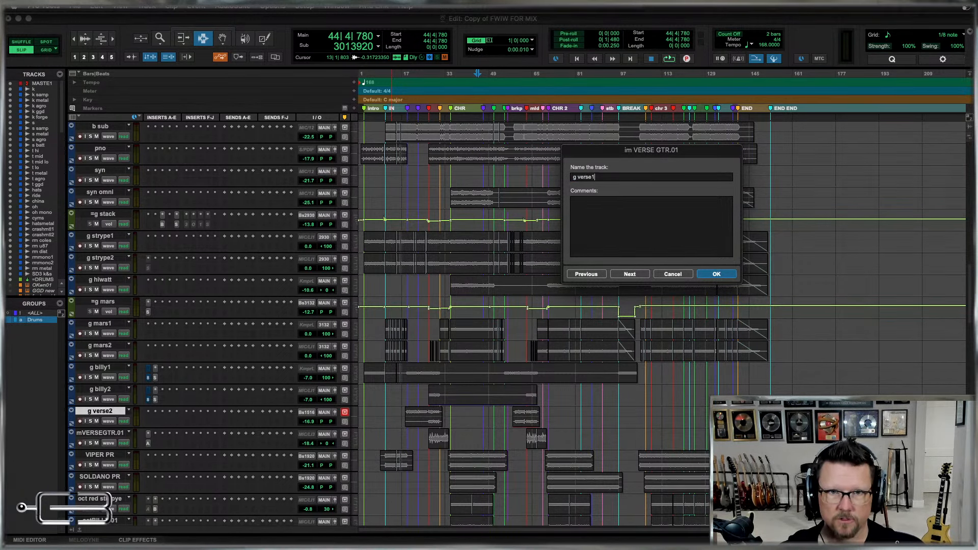
key("Return")
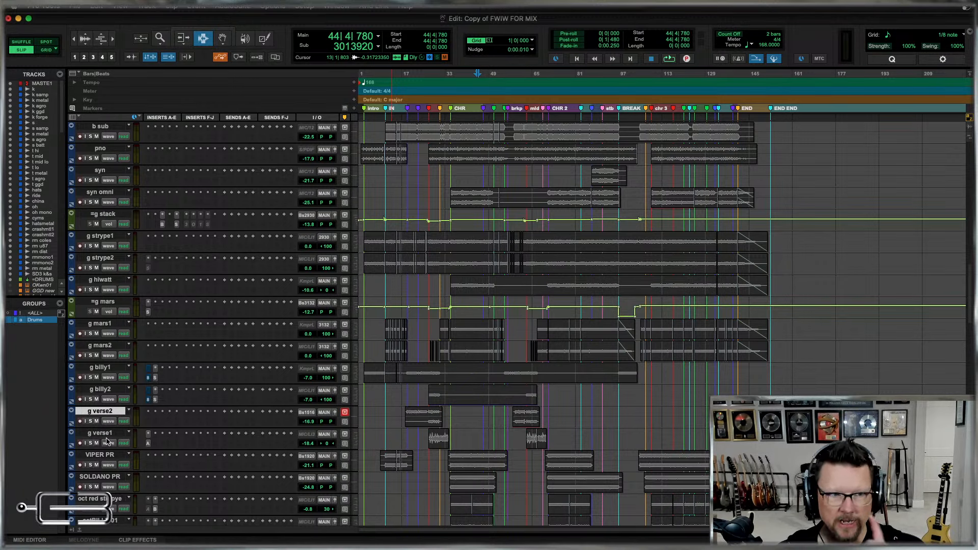
left_click_drag(105, 435, 114, 415)
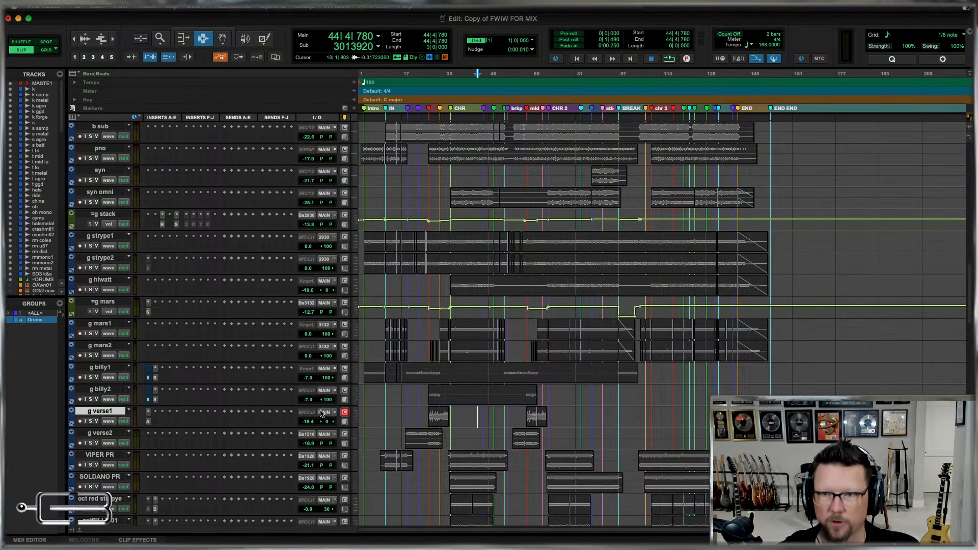
Rename the VIPER PR track as g viper and the SOLDANO PR track as g soldano.
scroll(531, 406, "down", 2)
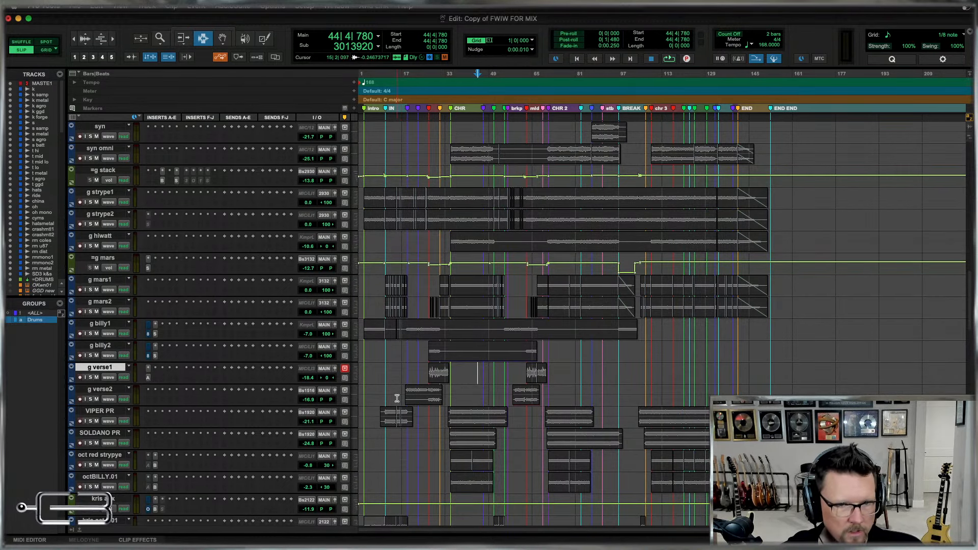
scroll(101, 414, "down", 2)
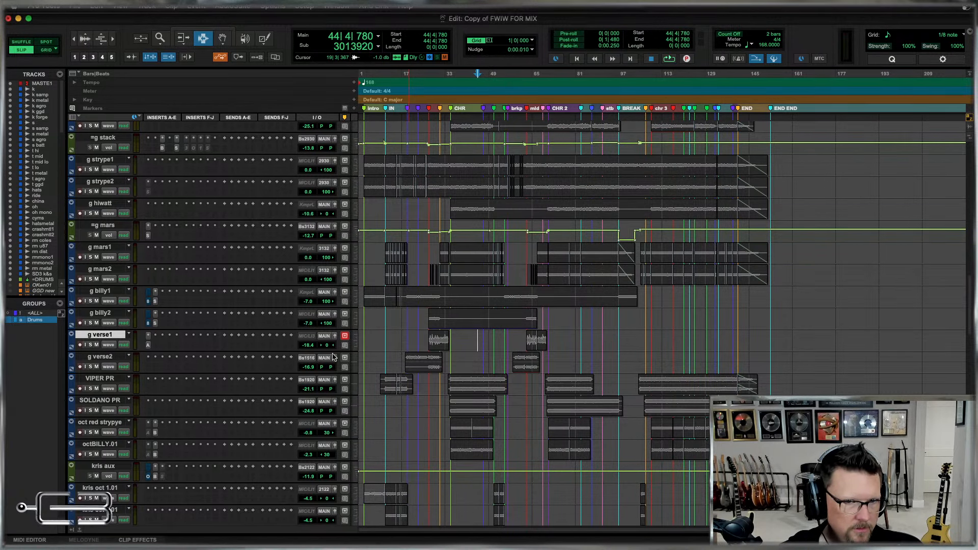
double_click(100, 378)
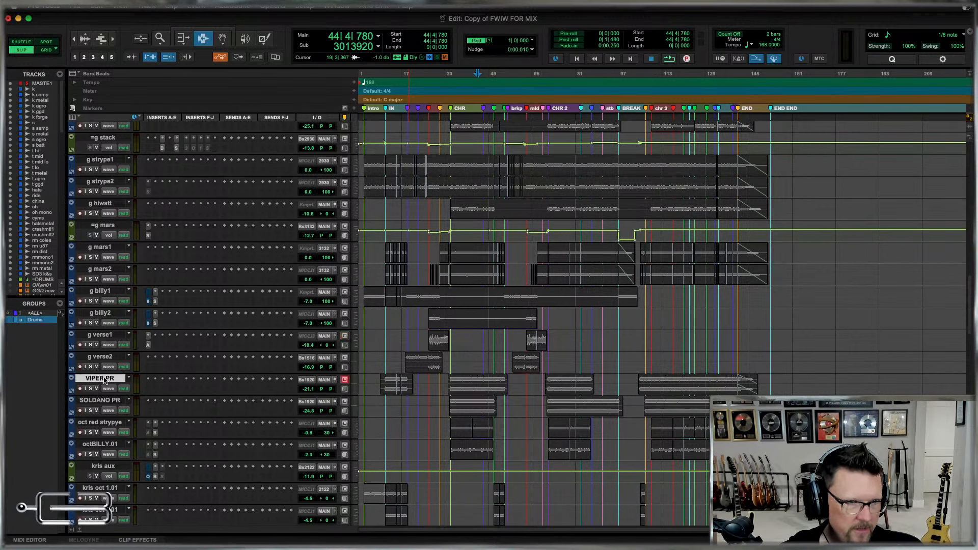
type("g viper")
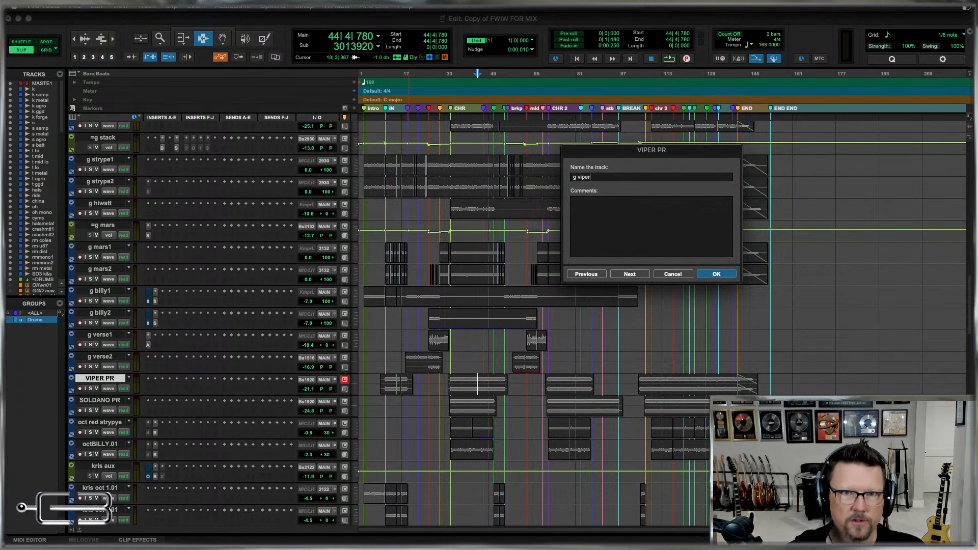
key("super+Right")
type("g so")
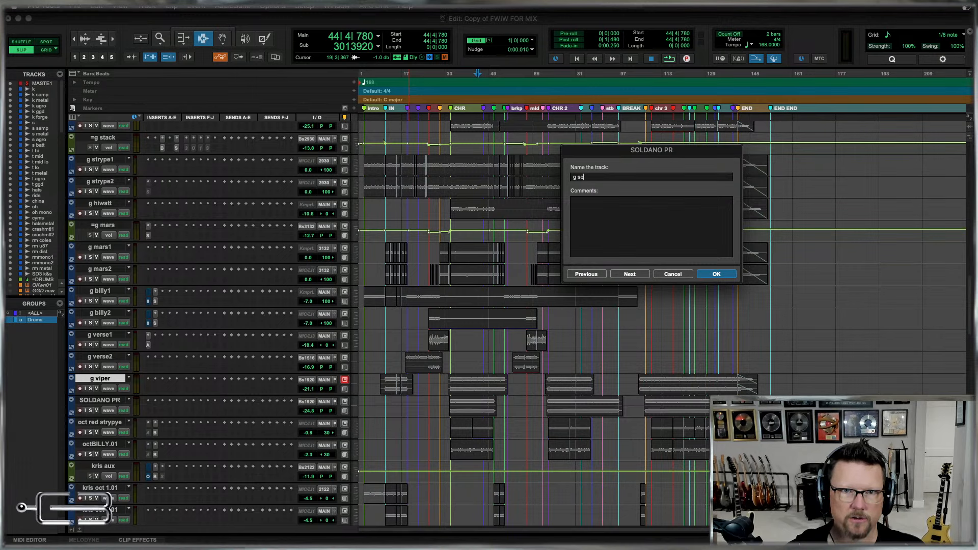
type("ldano")
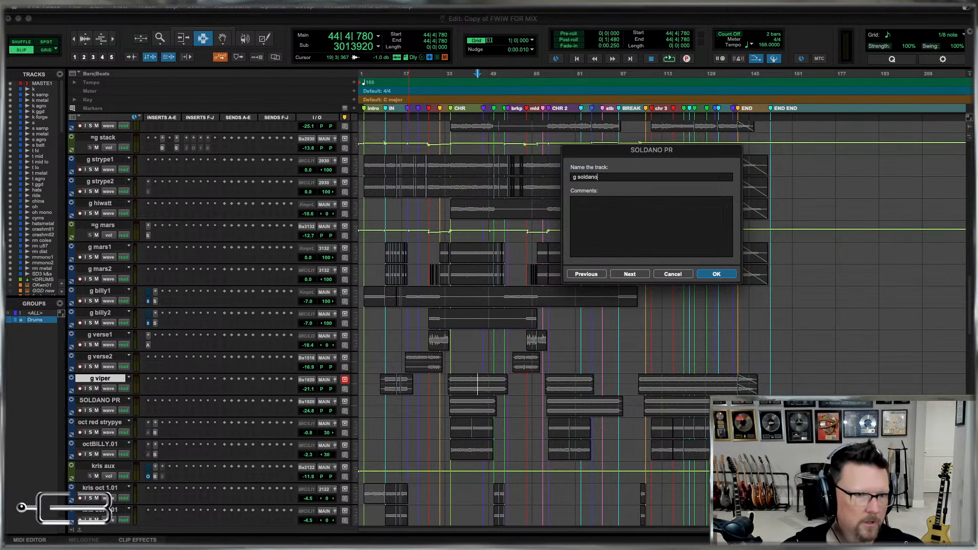
key("super+Right")
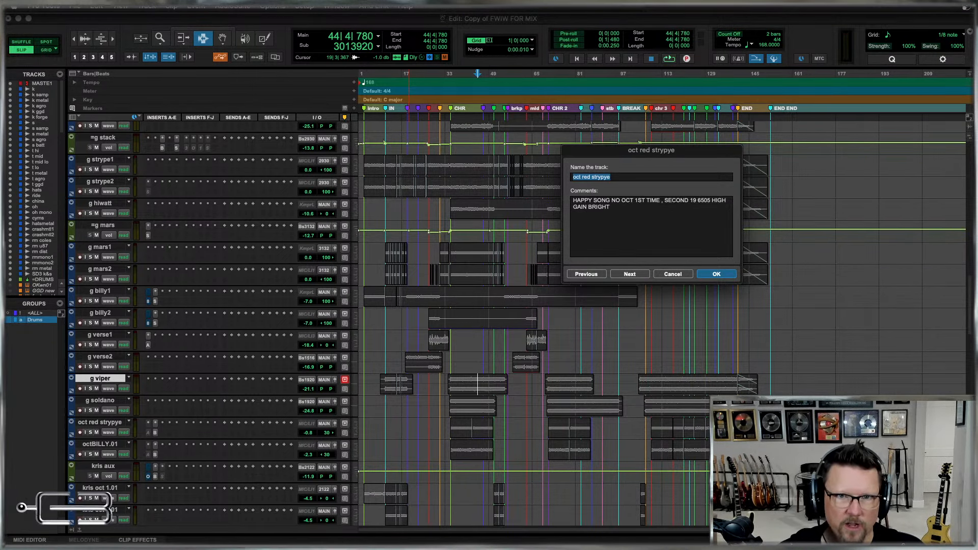
key("super+Right")
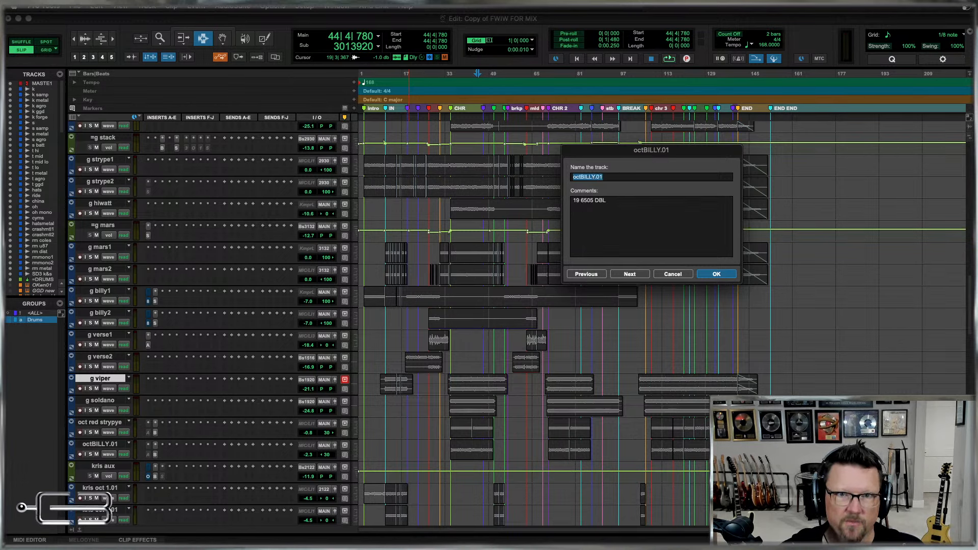
key("super+Left")
key("super+Right")
key("super+Right")
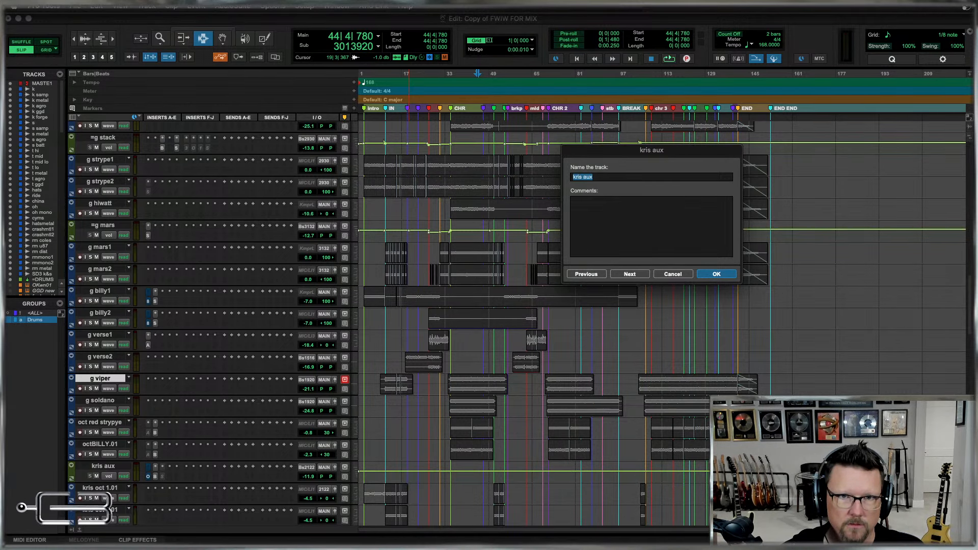
key("Escape")
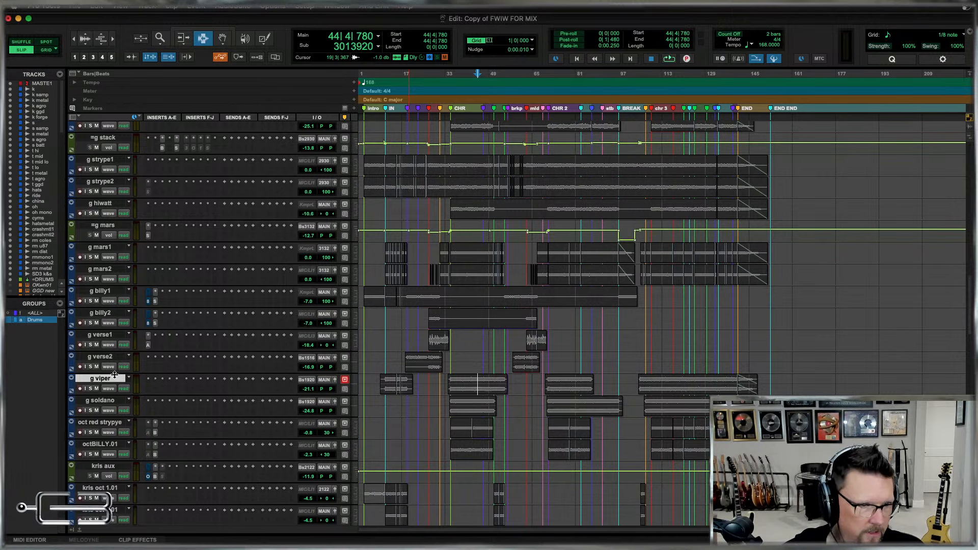
Rename the oct red strypye track as g oct strype and the octBILLY.01 track as g oct billy.
double_click(100, 423)
type("g oct str")
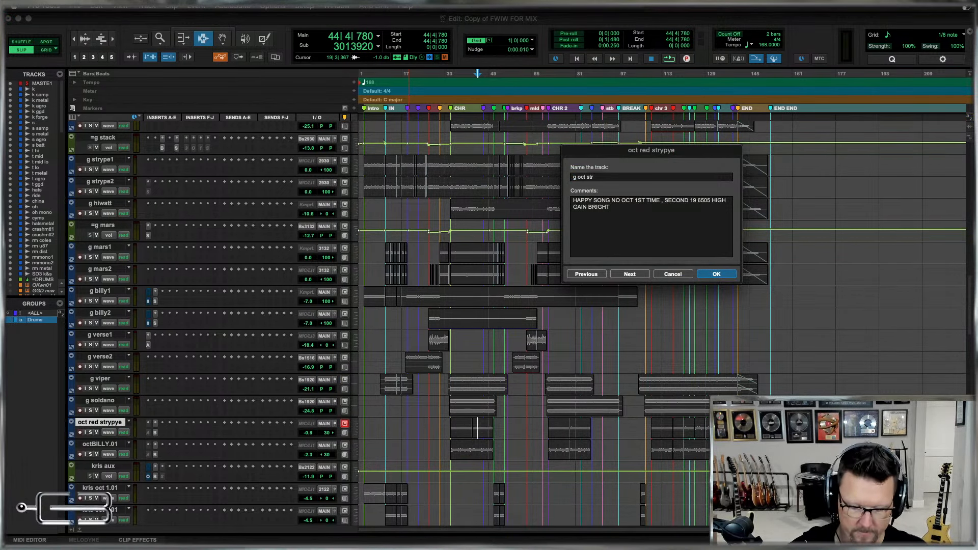
type("ype")
key("super+Right")
type("g oct b stry")
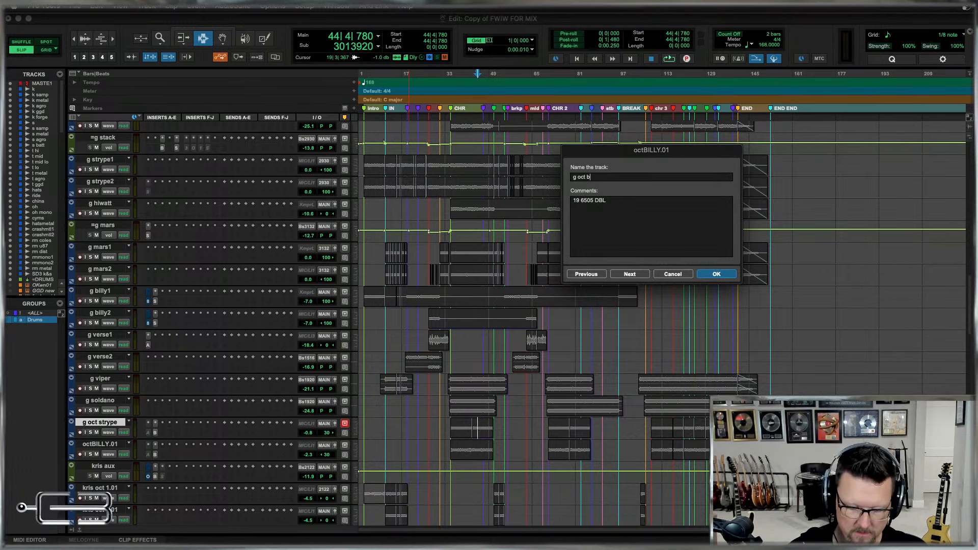
type("illy")
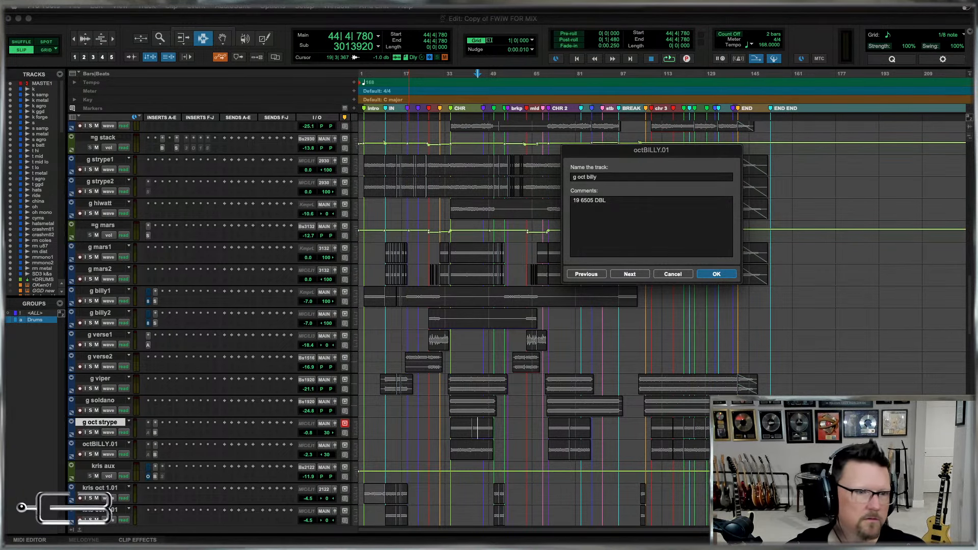
key("Return")
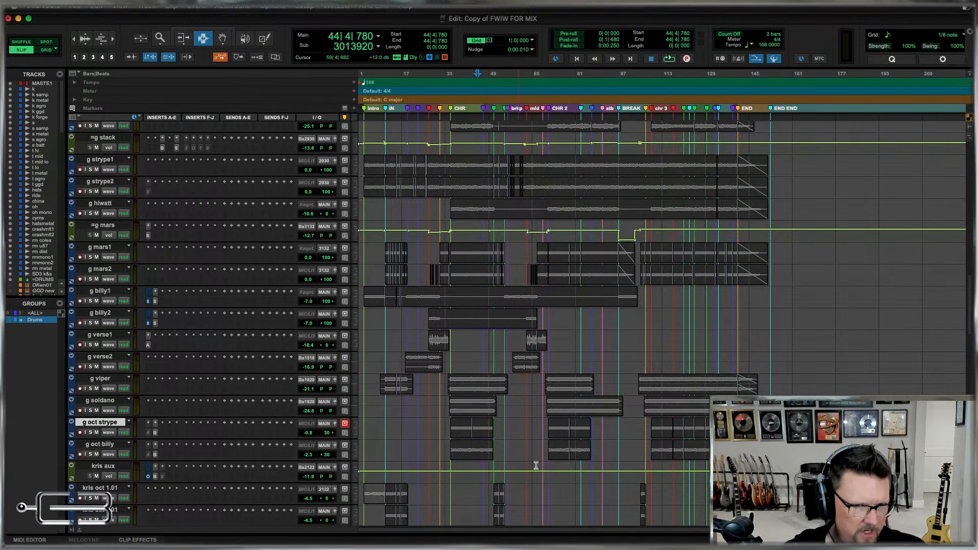
Rename the kris aux track as =g kris.
scroll(536, 466, "down", 6)
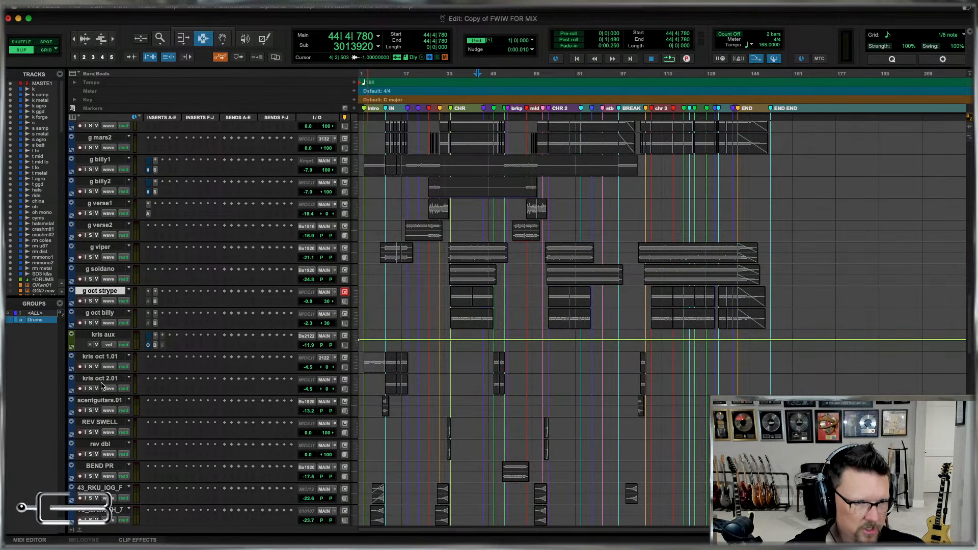
double_click(109, 339)
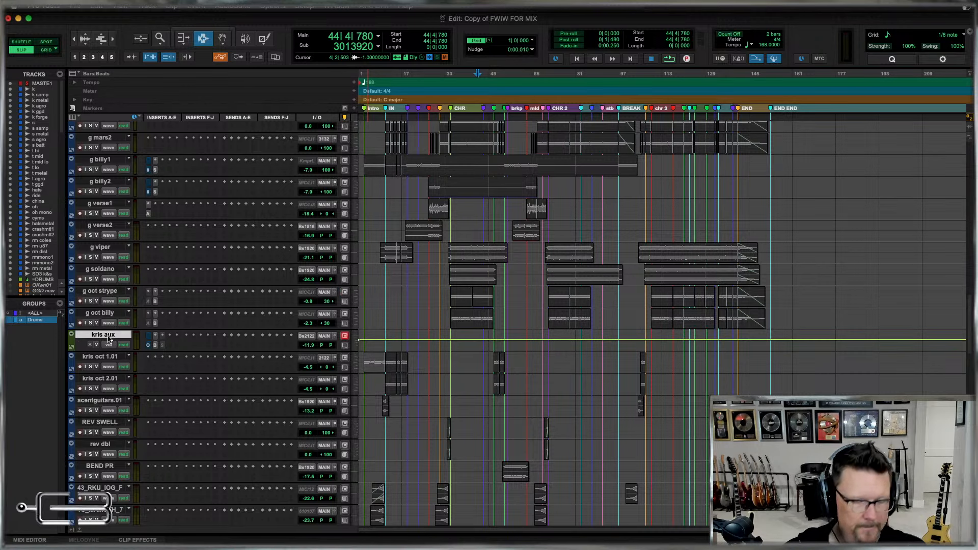
type("=g kri")
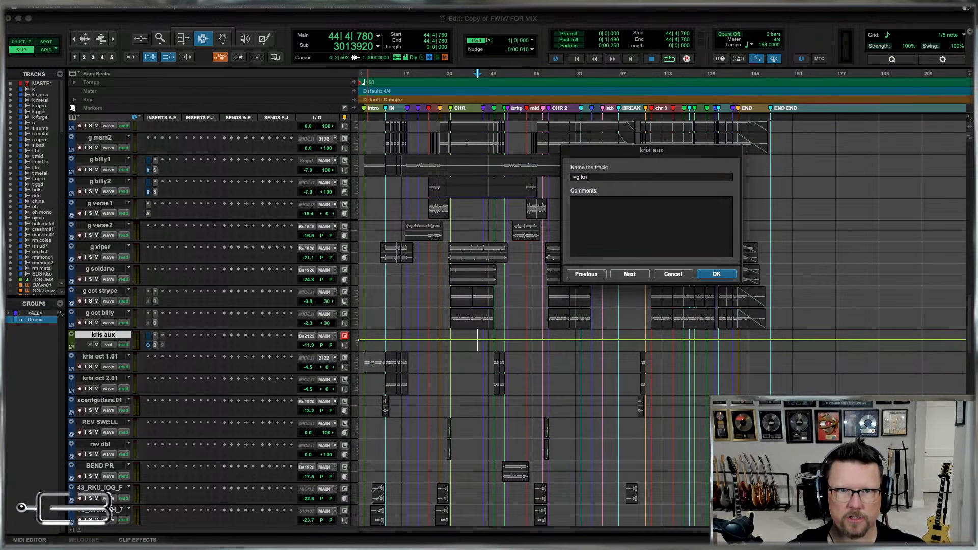
type("s")
key("super+Right")
Rename the kris oct 1.01 track as g kris oct1 and the kris oct 2.01 track as g kris oct2.
type("g ")
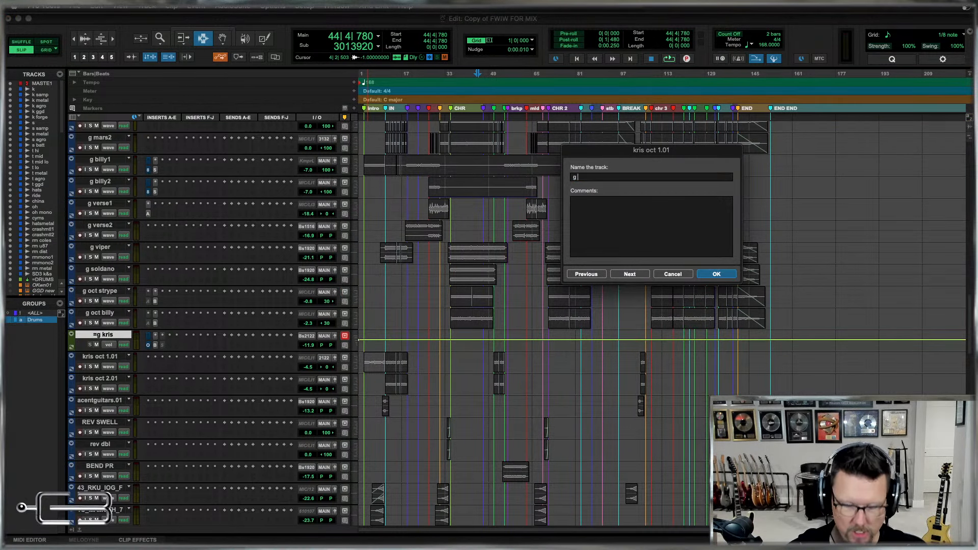
type("kris o")
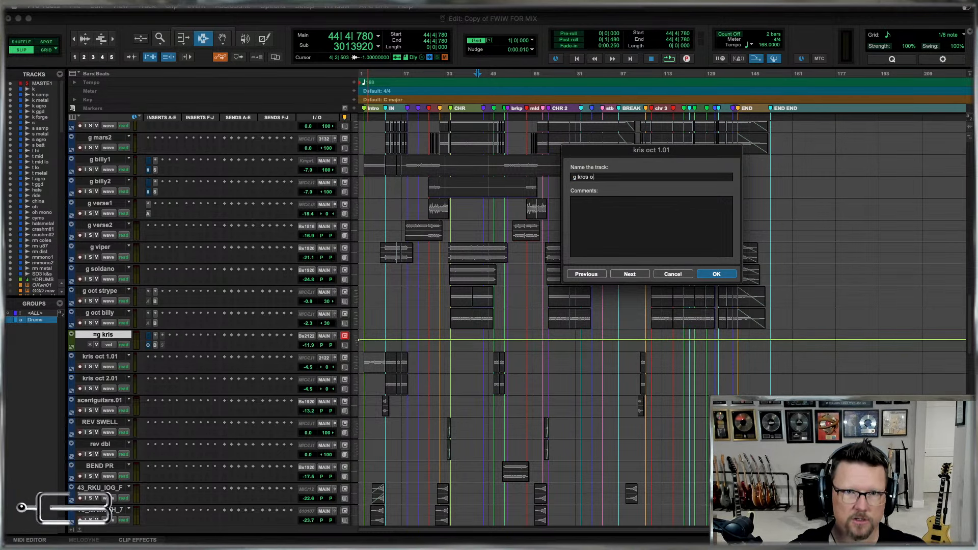
type("ct1")
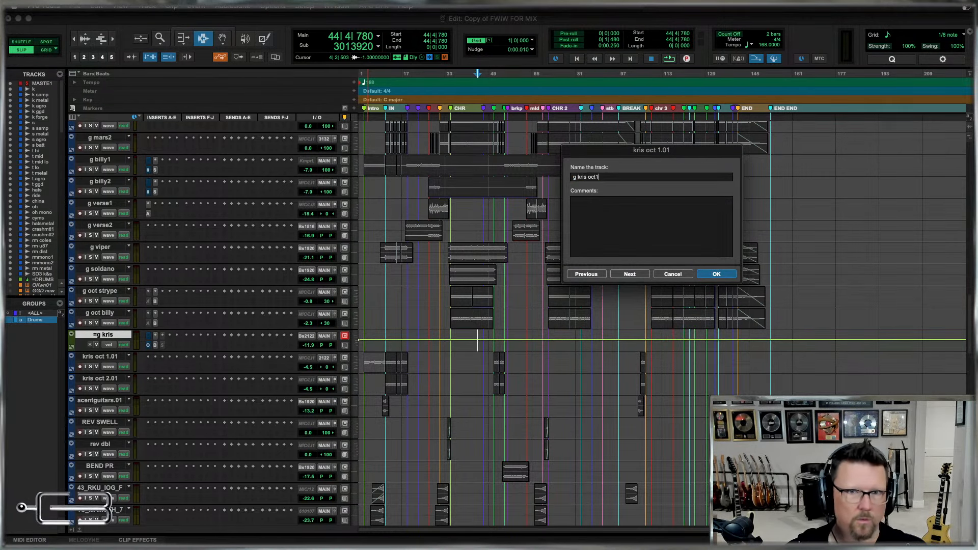
key("super+a")
key("super+c")
key("super+Right")
key("super+v")
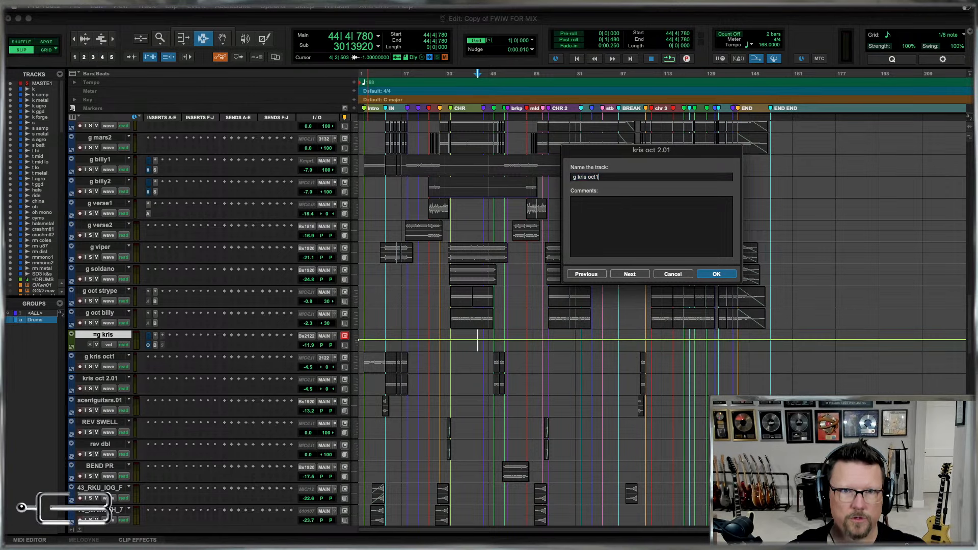
key("Return")
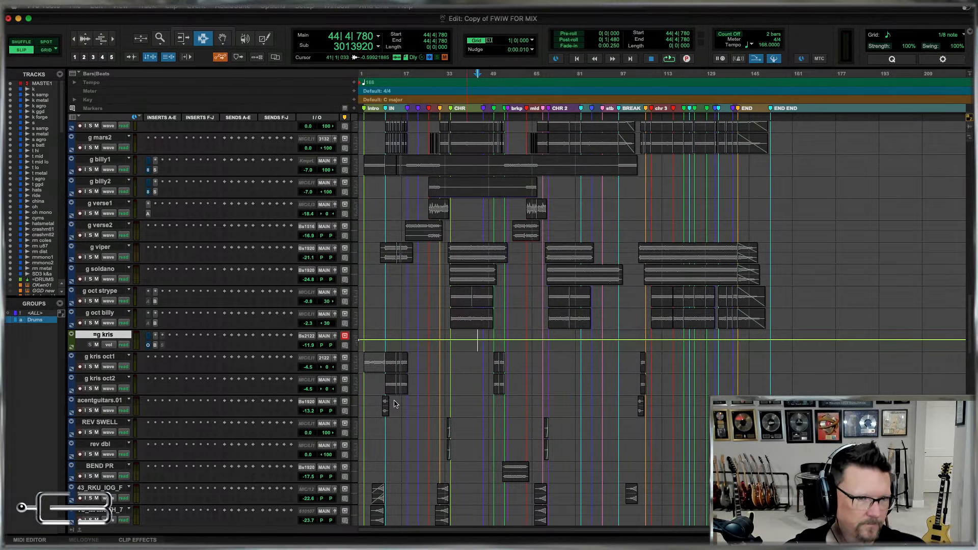
Rename the acc ent guitars.01 track as g accent.
scroll(395, 403, "down", 1)
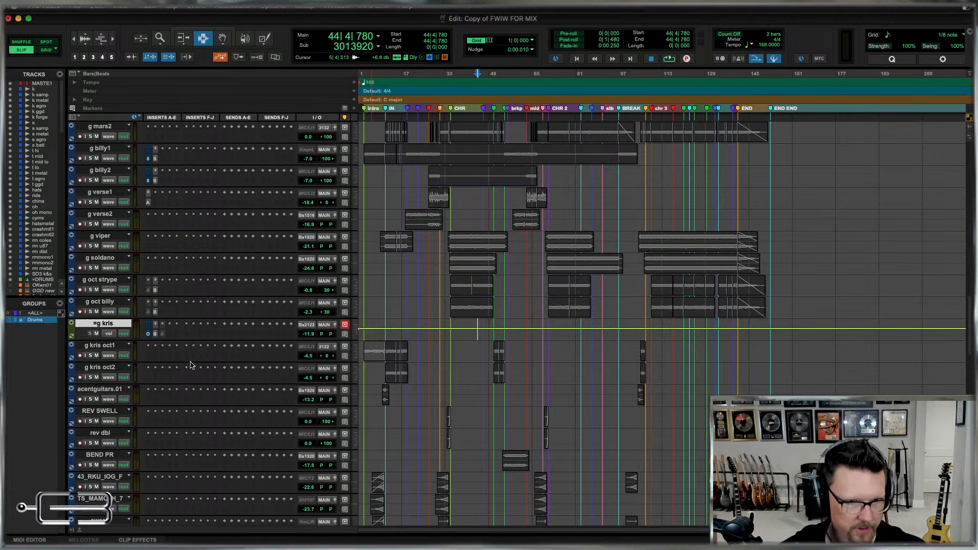
scroll(144, 368, "down", 1)
double_click(93, 368)
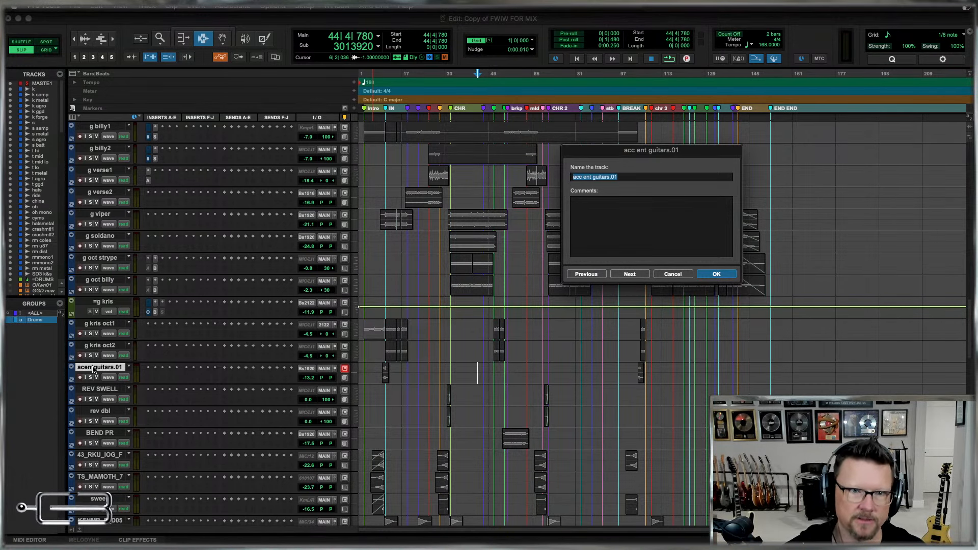
type("g")
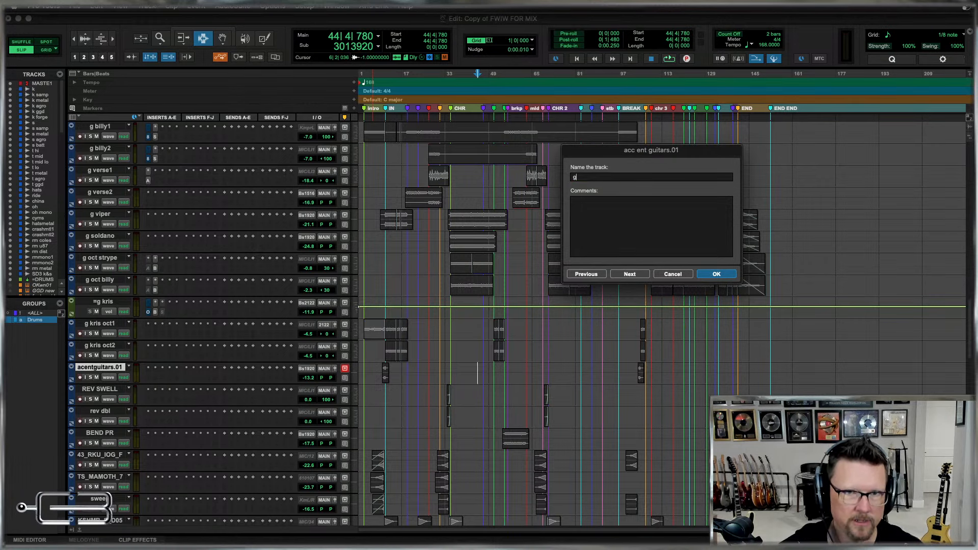
type(" accent")
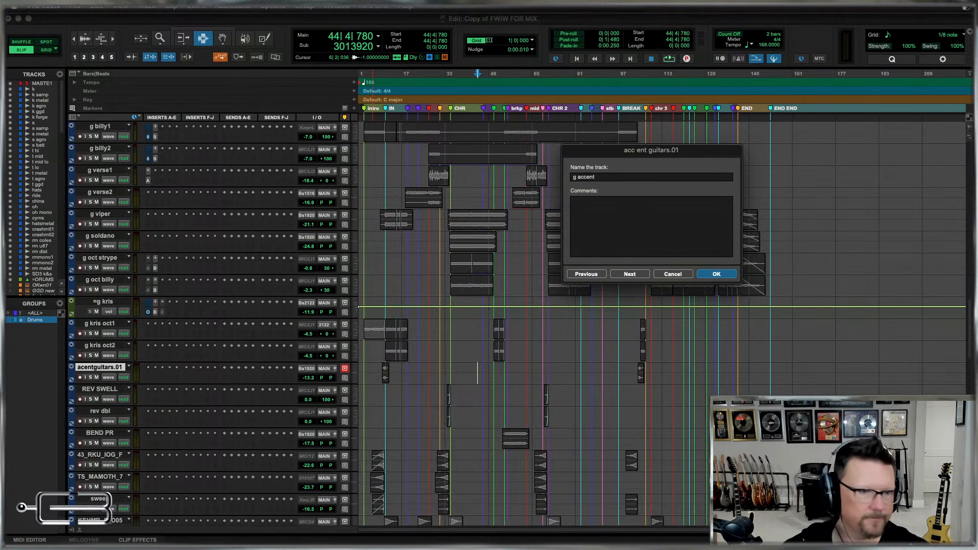
key("Return")
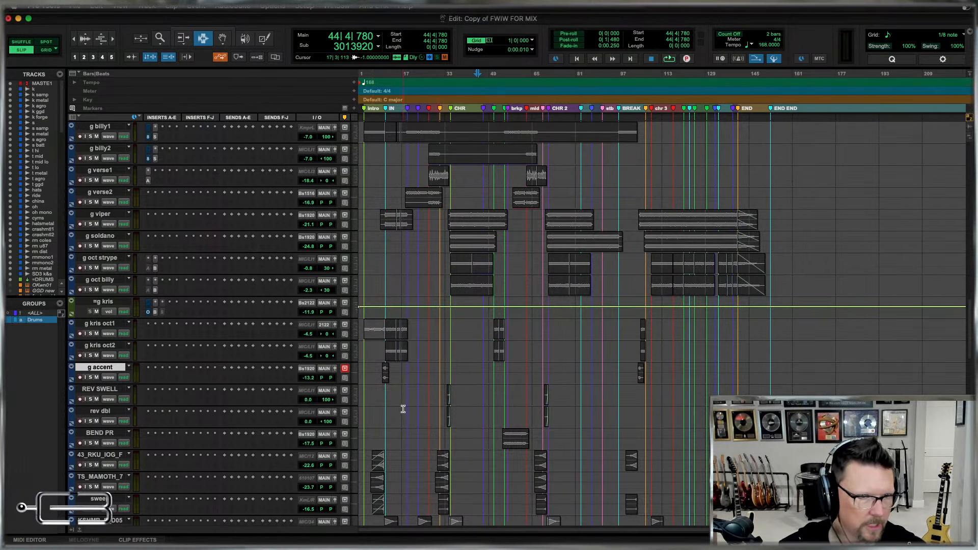
scroll(485, 401, "down", 4)
scroll(485, 401, "down", 3)
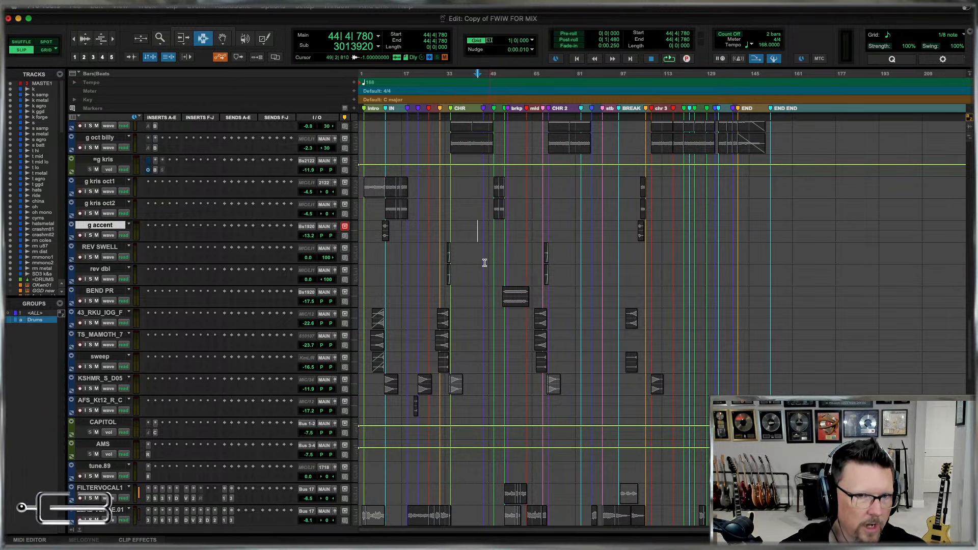
Examine the reversed guitar clip leading into the first CHR section on the REV SWELL track.
left_click(428, 257)
key("t")
key("t")
key("t")
key("t")
key("r")
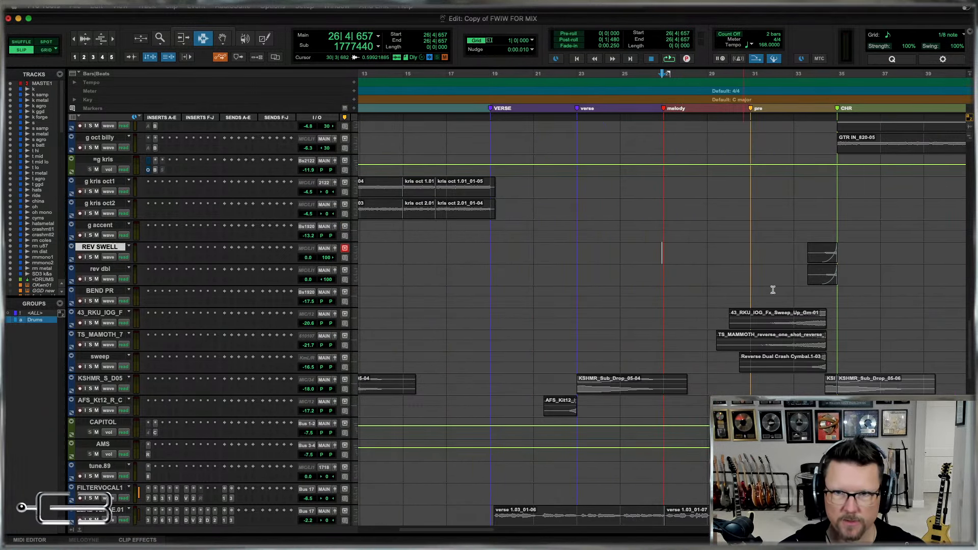
left_click(826, 254)
key("t")
key("t")
key("t")
key("t")
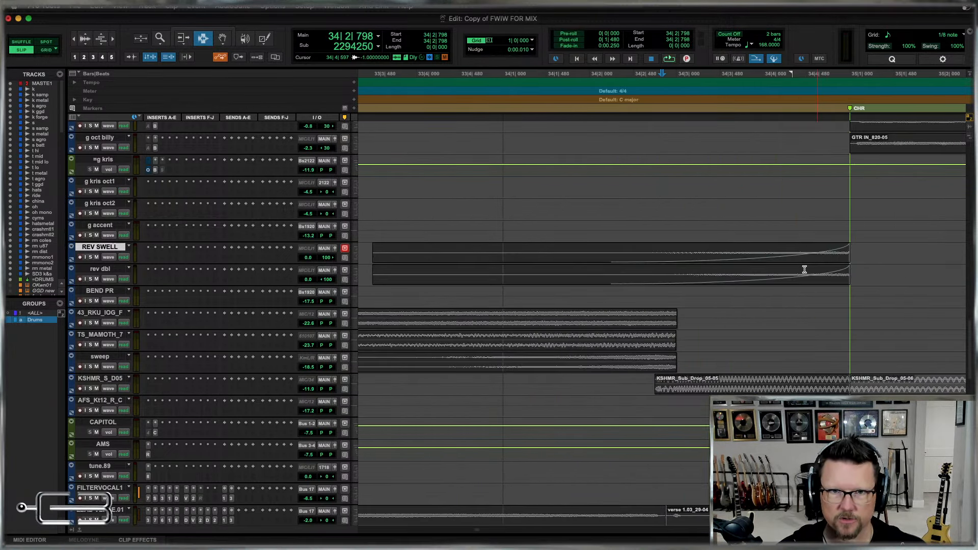
key("r")
key("r")
key("r")
key("r")
key("r")
key("r")
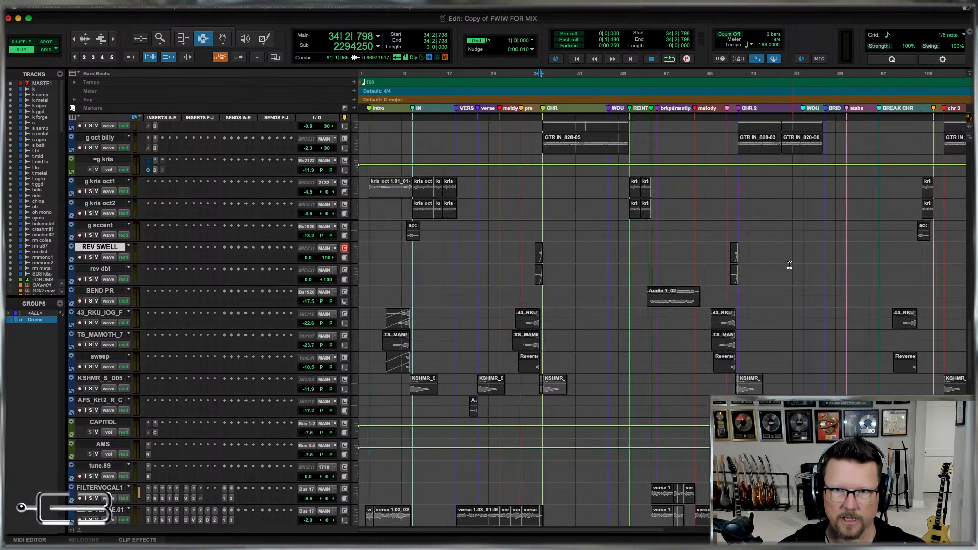
Select the reversed guitar clip leading into CHR 2 on the REV SWELL track and remove its fade-in.
left_click(737, 248)
key("t")
key("t")
key("t")
key("t")
key("t")
key("t")
key("t")
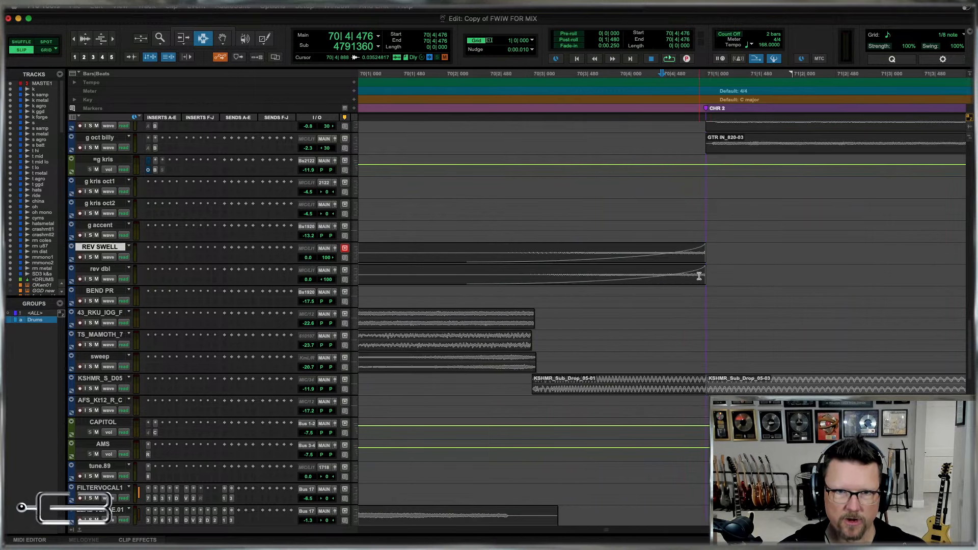
key("r")
double_click(657, 251)
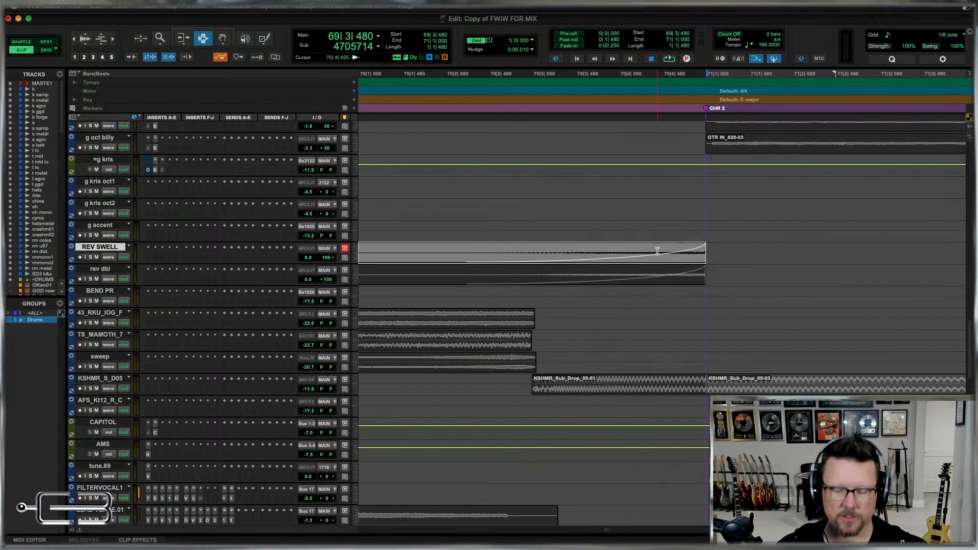
key("r")
key("Delete")
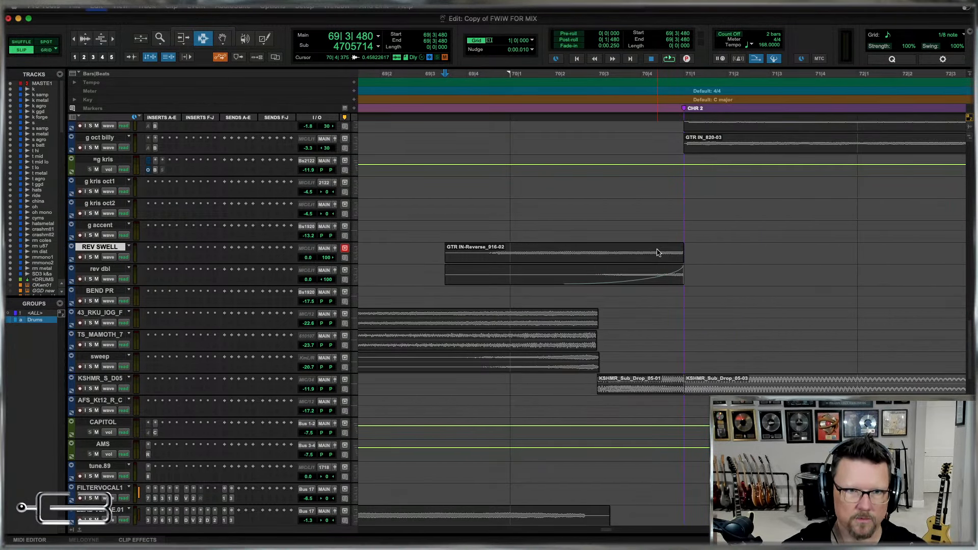
double_click(657, 251)
key("r")
key("r")
key("r")
key("r")
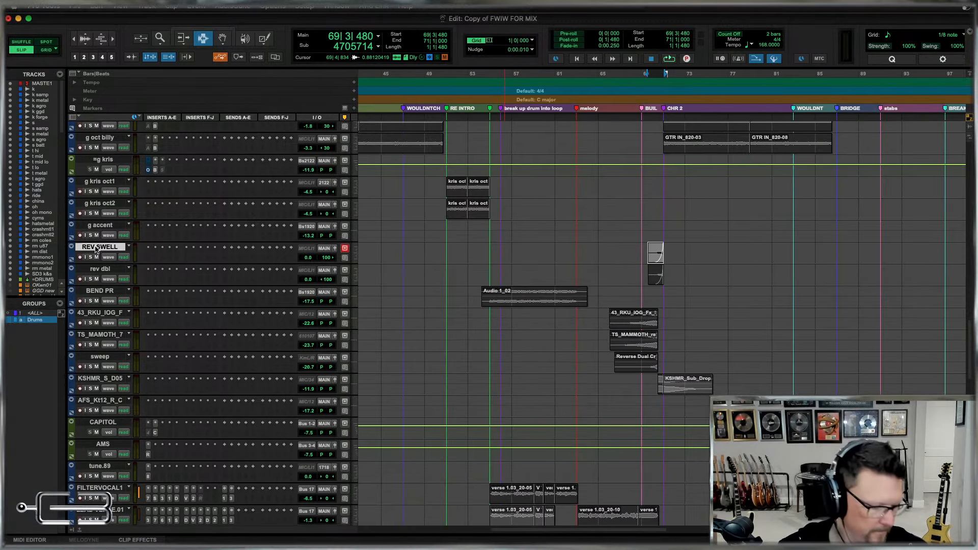
key("r")
key("r")
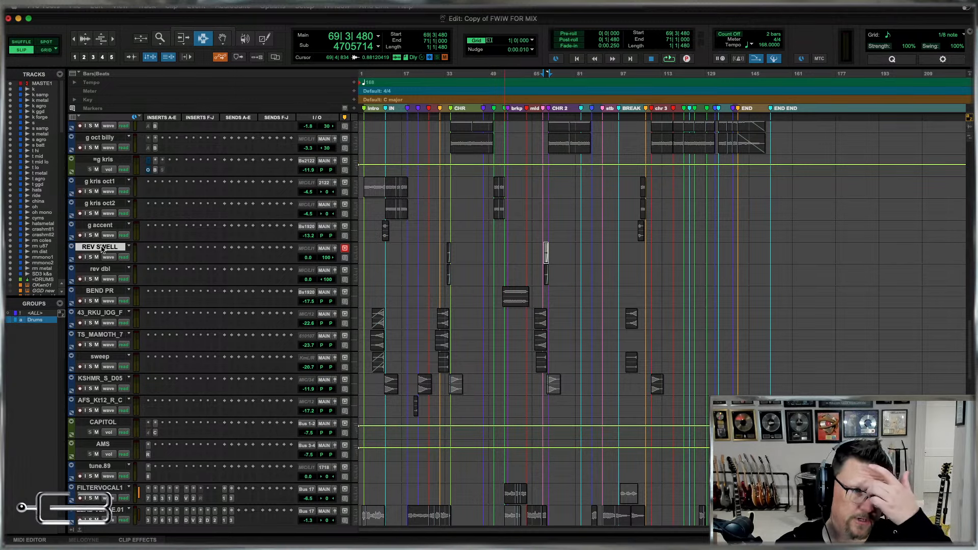
Rename the REV SWELL track as g swell1 and the rev dbl track as g swell2.
double_click(100, 248)
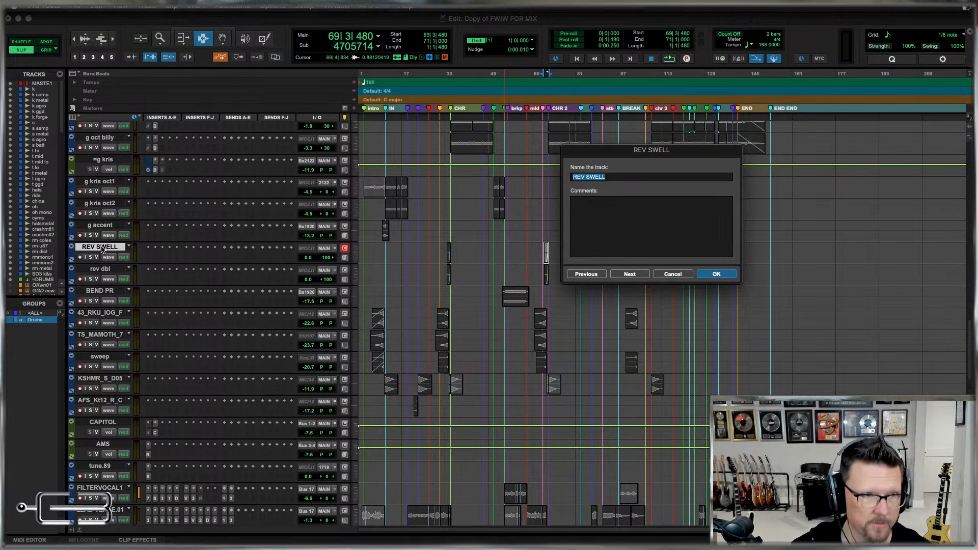
type("g ")
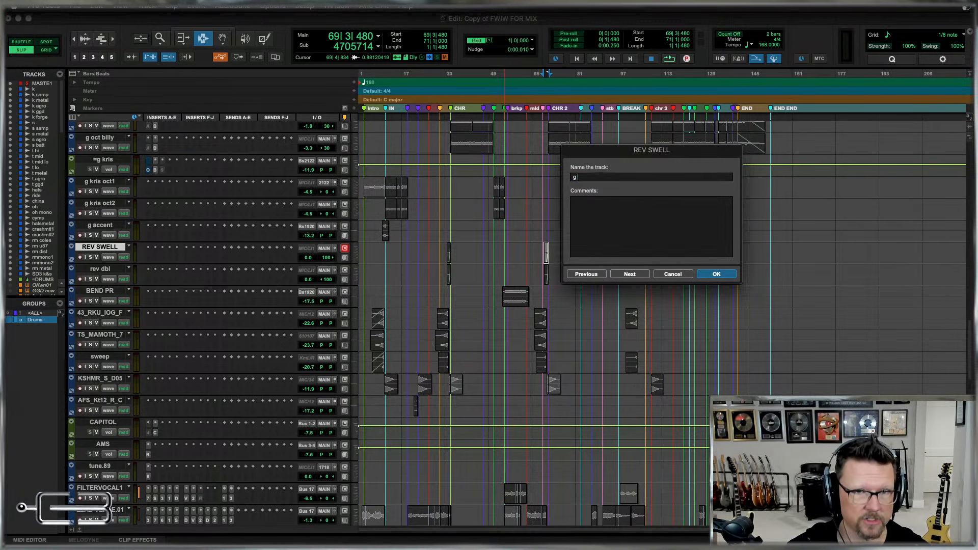
type("swell1")
key("super+Right")
type("g swel")
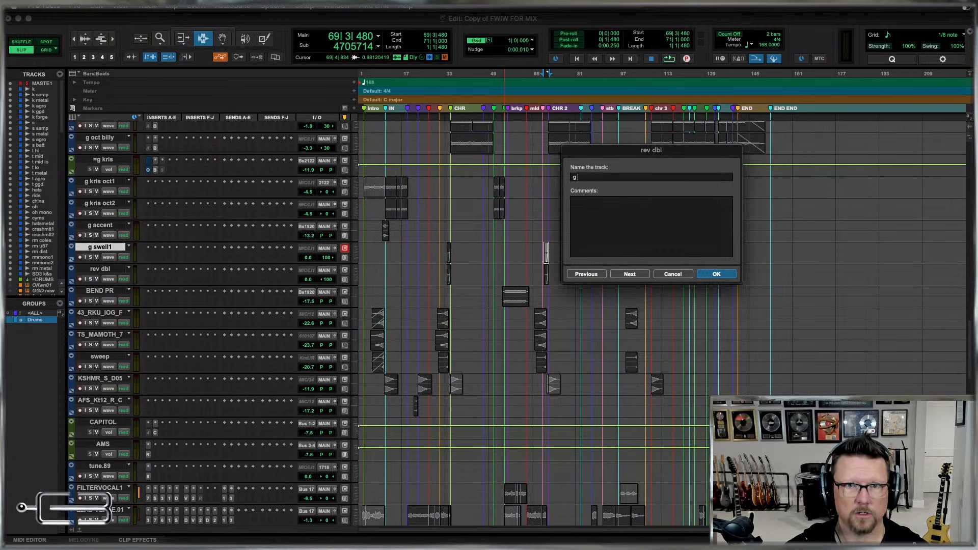
type("l2")
key("Return")
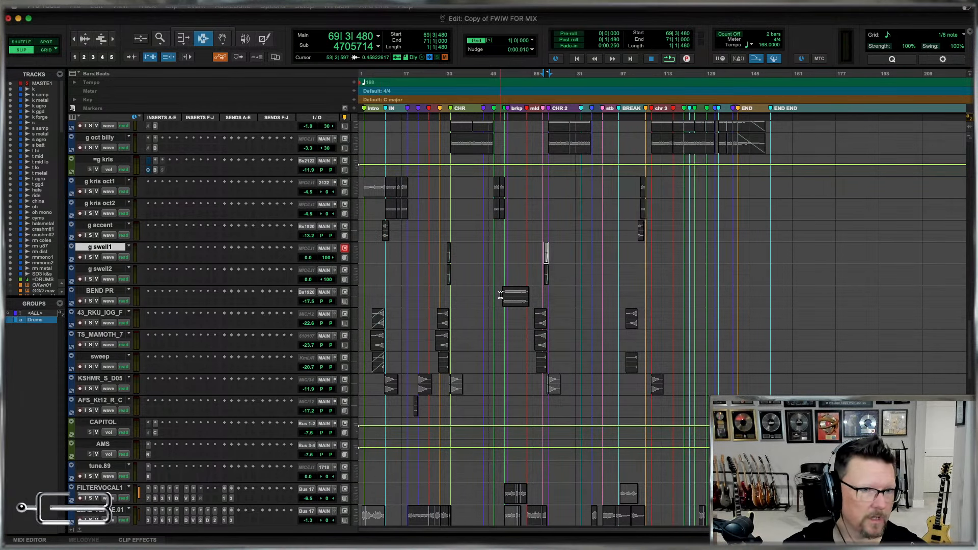
Rename the BEND PR track as g bend.
double_click(107, 292)
type("g ")
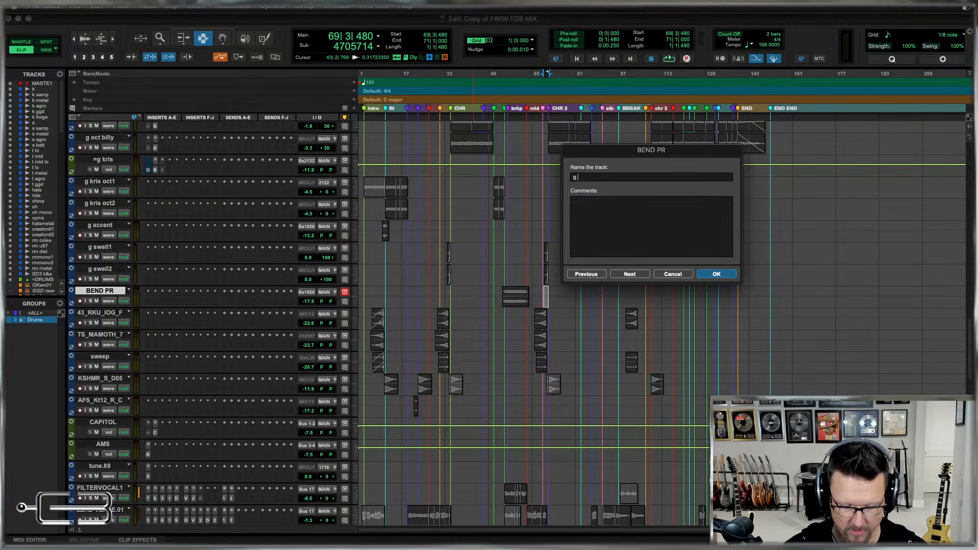
type("bend")
key("Return")
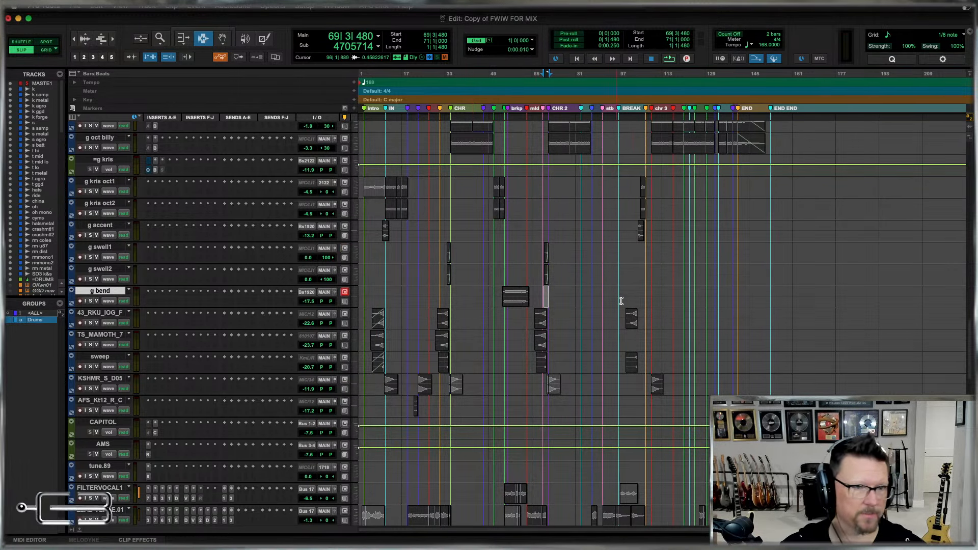
Review the main guitar tracks by highlighting passages on the strype pair, the hiwatt, the mars pair and the billy pair.
scroll(621, 303, "up", 5)
scroll(621, 302, "up", 4)
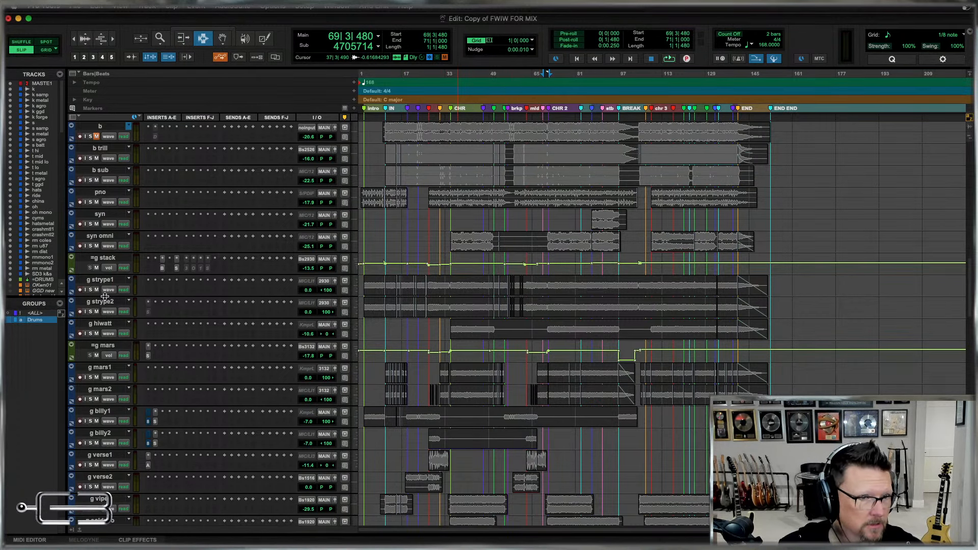
left_click_drag(434, 284, 599, 312)
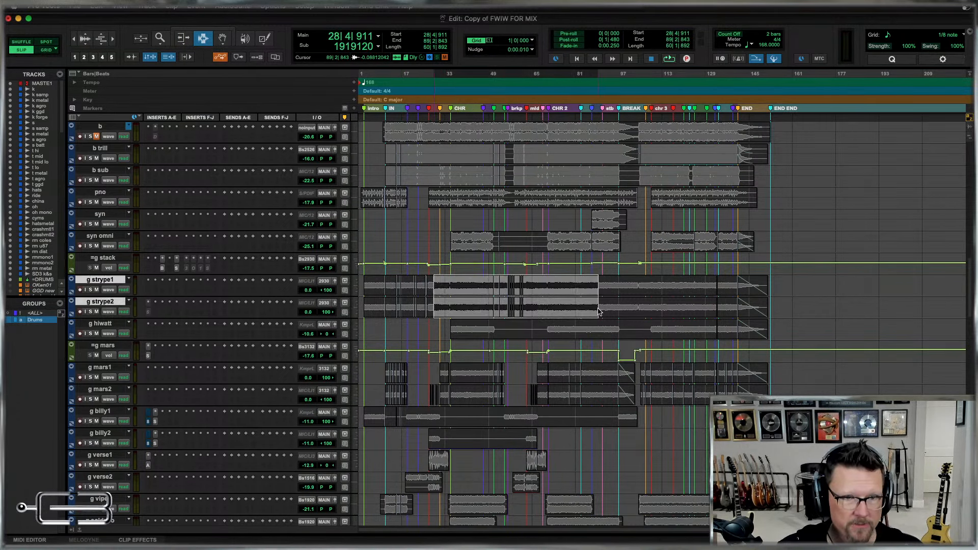
left_click_drag(449, 328, 545, 330)
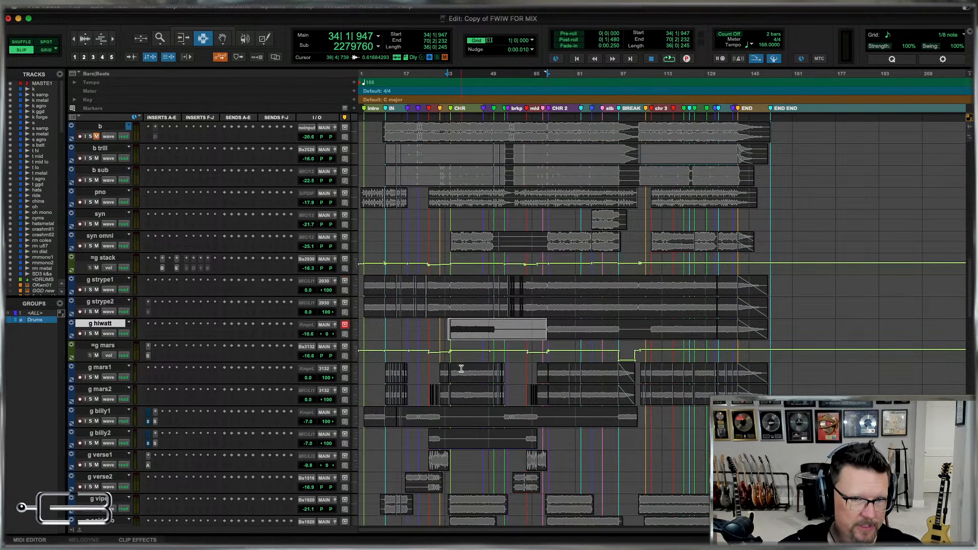
left_click_drag(439, 373, 790, 380)
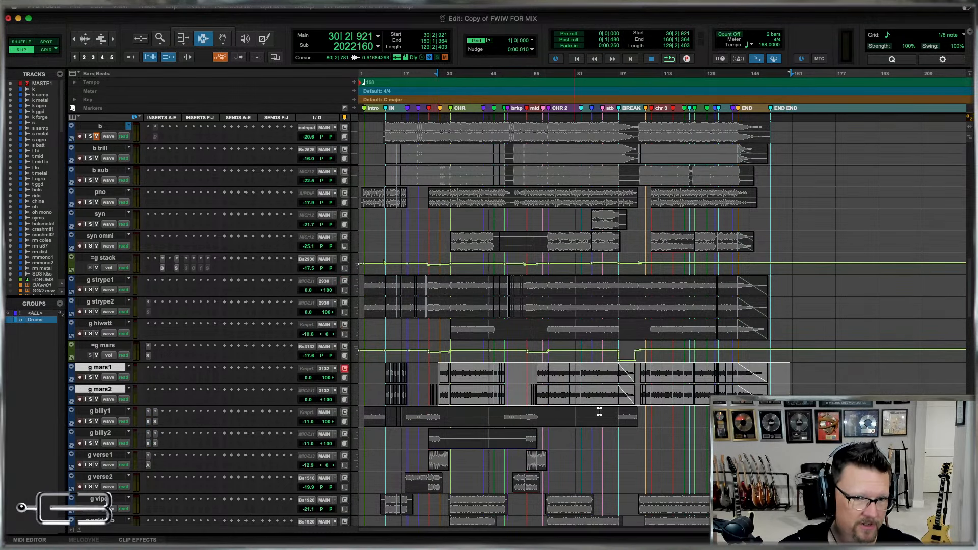
left_click(686, 423)
left_click_drag(687, 423, 359, 443)
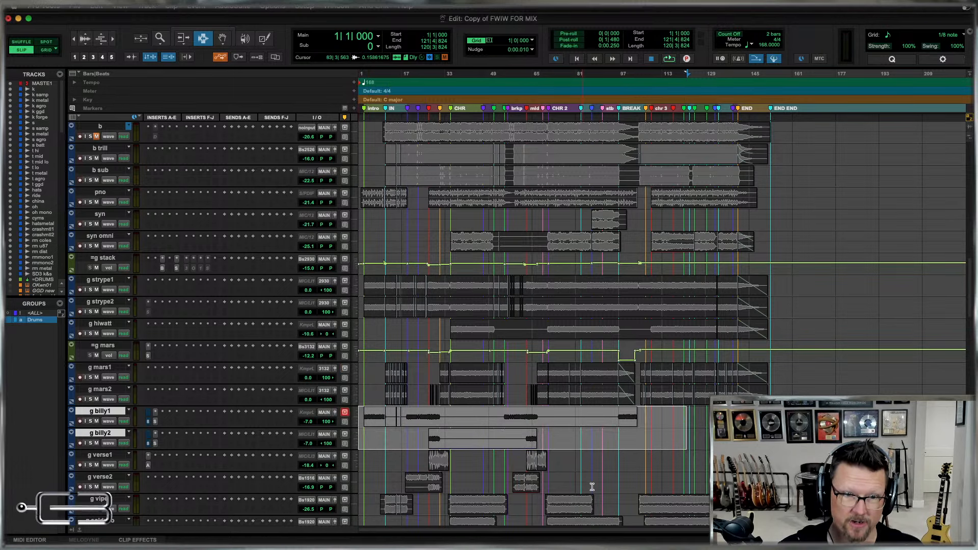
Review the remaining guitar tracks by highlighting passages from g viper and g soldano through the octave tracks to the two swells.
scroll(600, 492, "down", 1)
scroll(600, 492, "down", 1)
left_click_drag(453, 466, 538, 449)
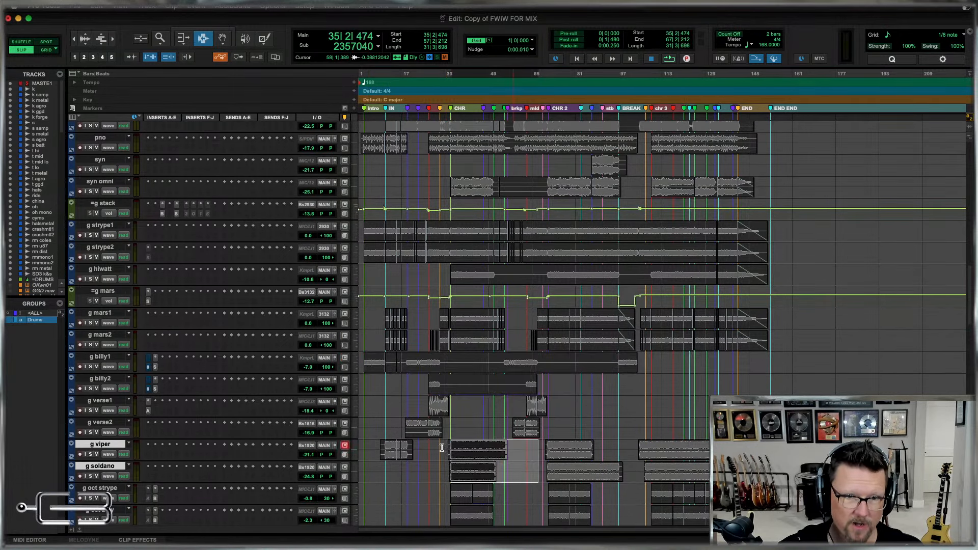
scroll(434, 451, "down", 2)
left_click_drag(431, 441, 811, 454)
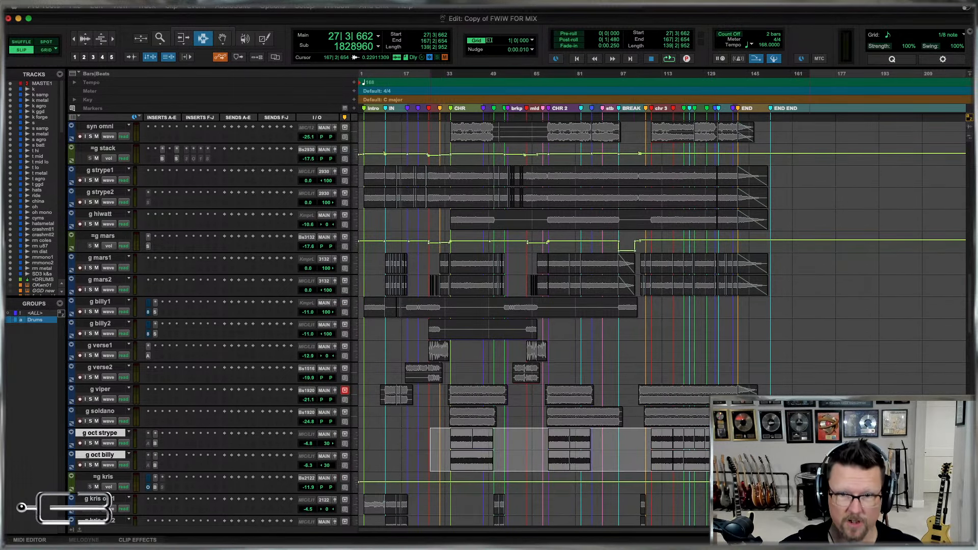
left_click(449, 457)
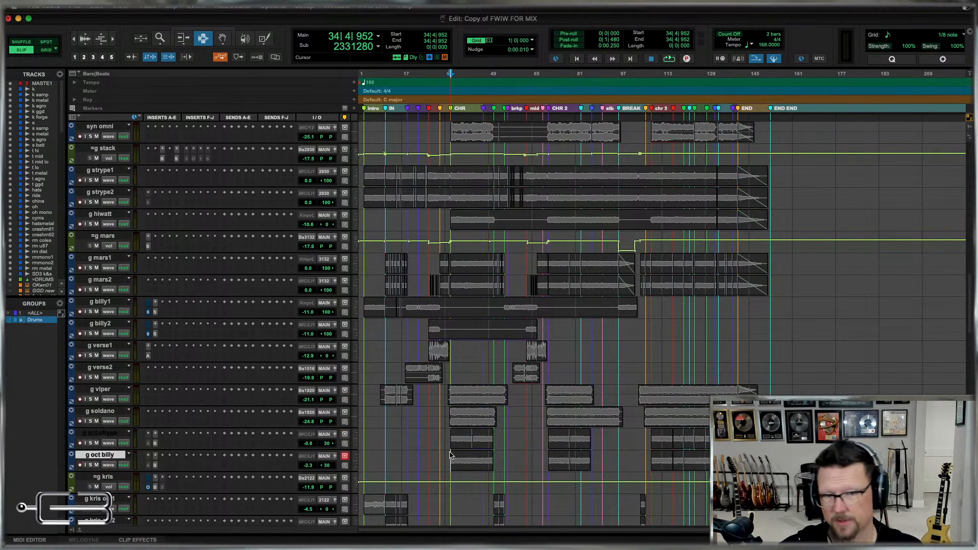
scroll(448, 458, "down", 7)
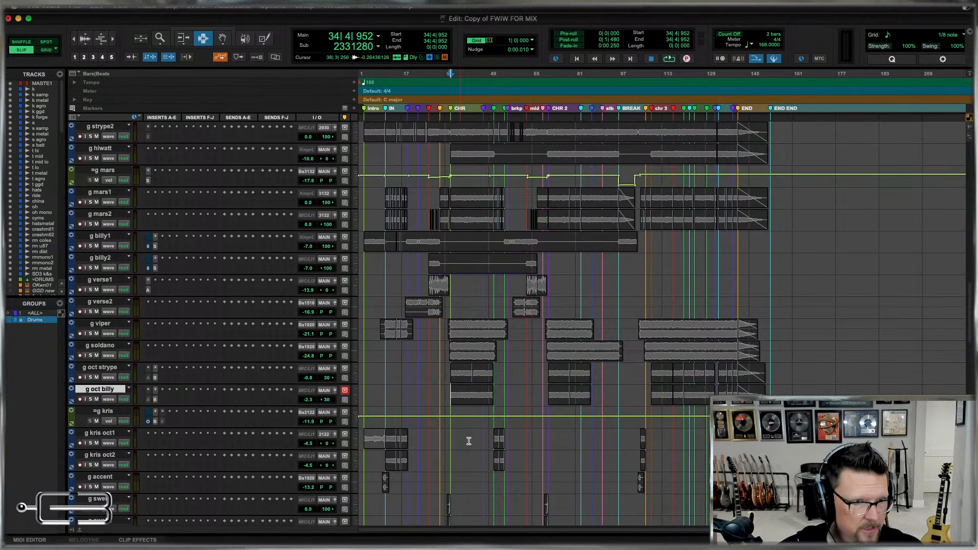
left_click_drag(493, 351, 682, 378)
left_click_drag(363, 351, 670, 391)
scroll(443, 306, "down", 5)
left_click_drag(433, 308, 588, 323)
scroll(715, 333, "down", 2)
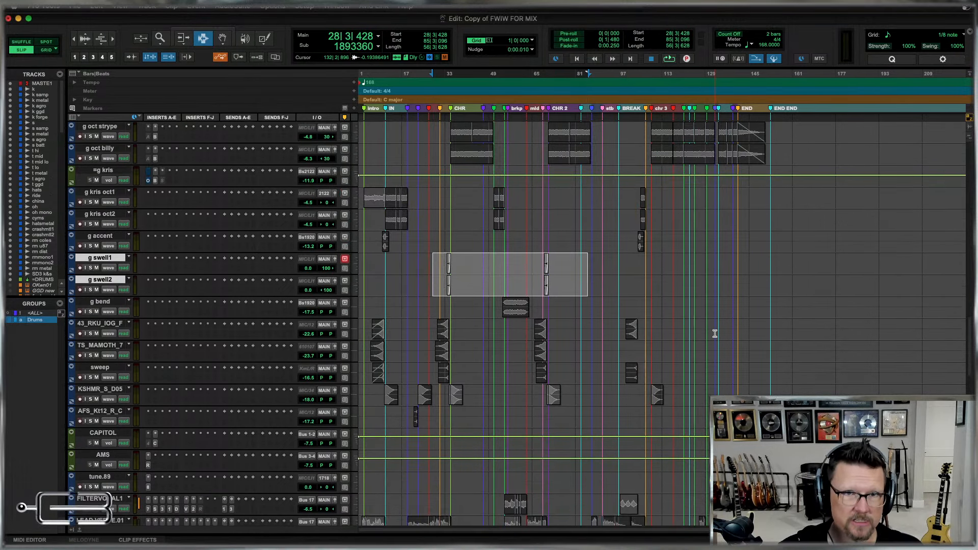
Look over the order and names of the bass, keyboard and guitar tracks, from the drum bus to the effects.
scroll(715, 334, "up", 17)
scroll(715, 334, "up", 3)
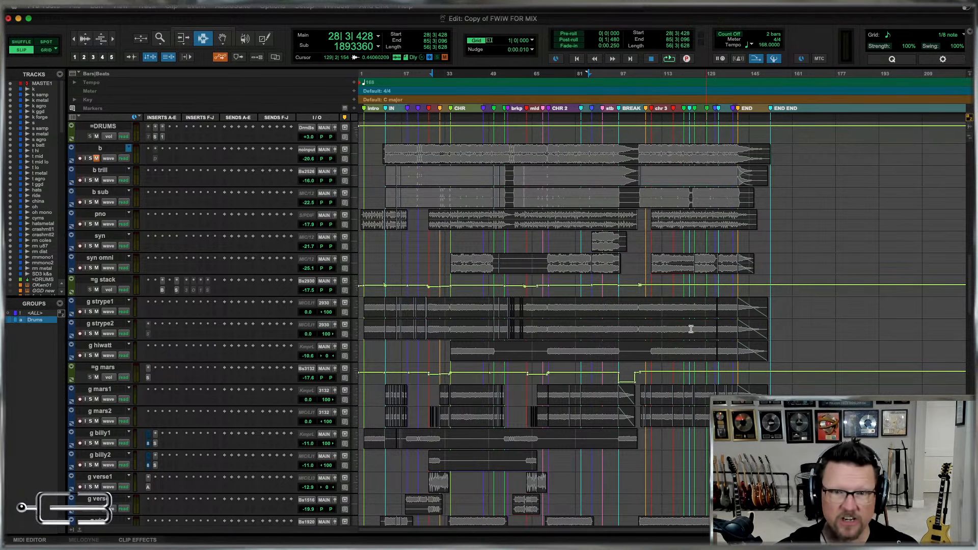
scroll(663, 338, "down", 10)
scroll(642, 327, "up", 6)
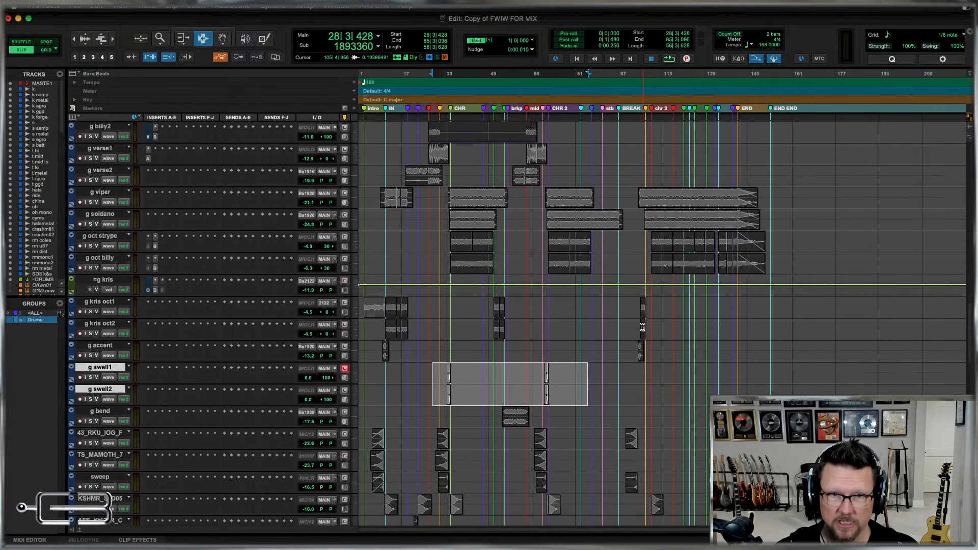
scroll(684, 341, "up", 3)
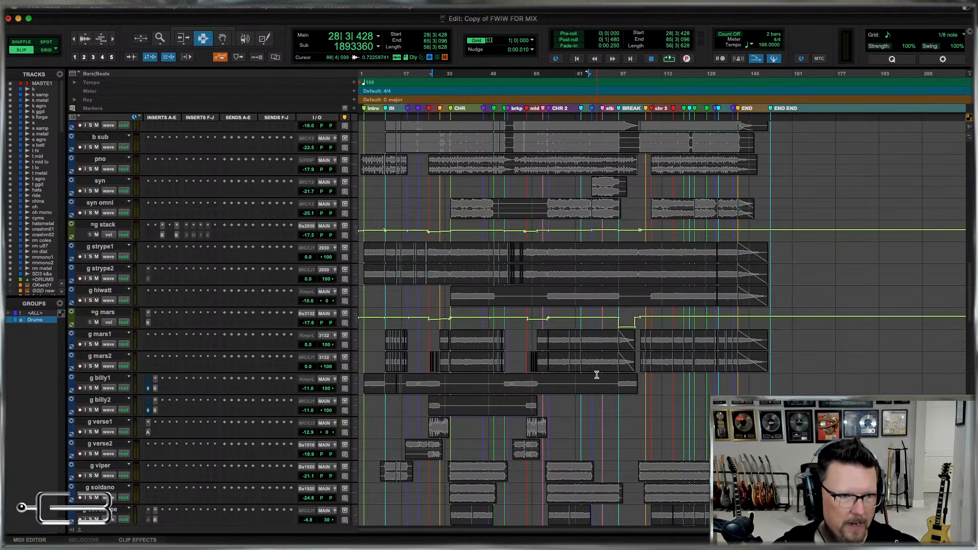
scroll(570, 377, "down", 3)
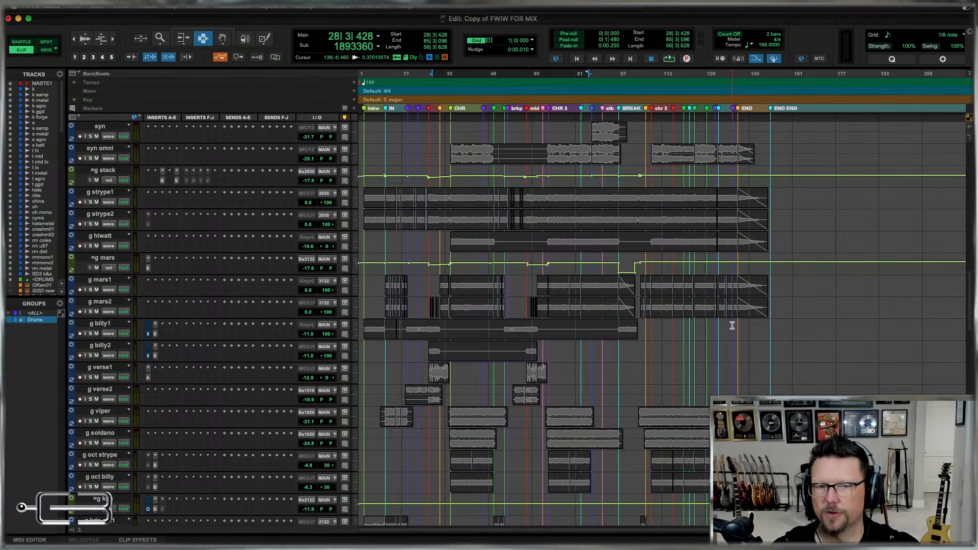
scroll(662, 352, "down", 5)
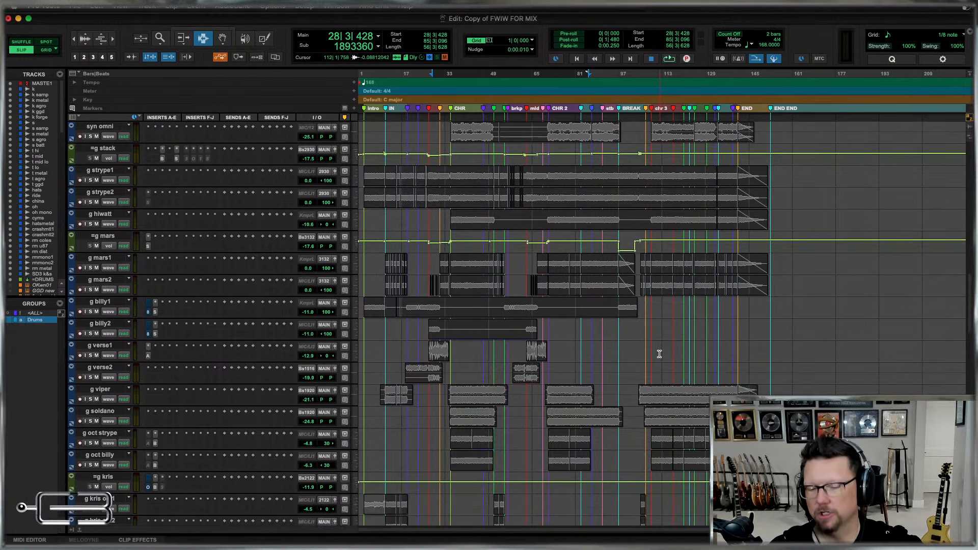
scroll(659, 354, "up", 2)
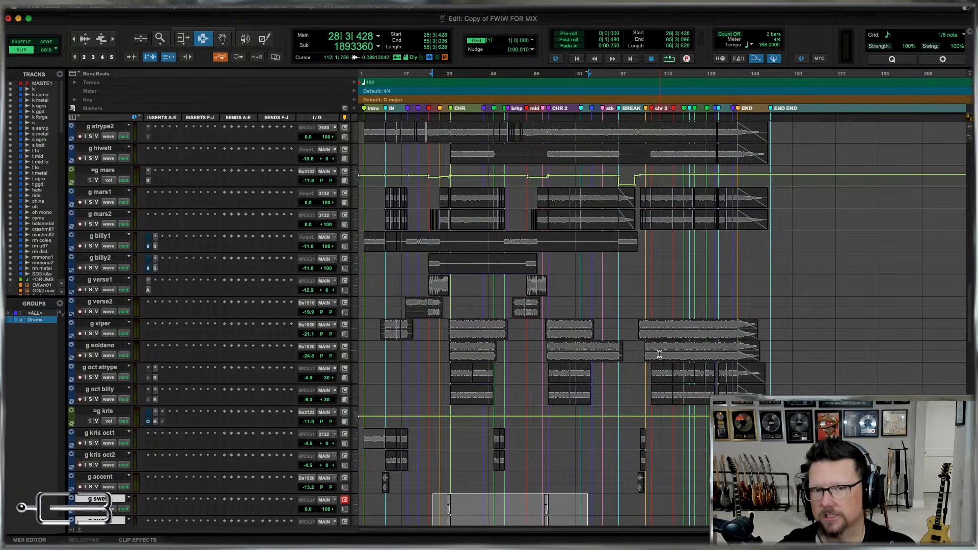
scroll(659, 354, "down", 5)
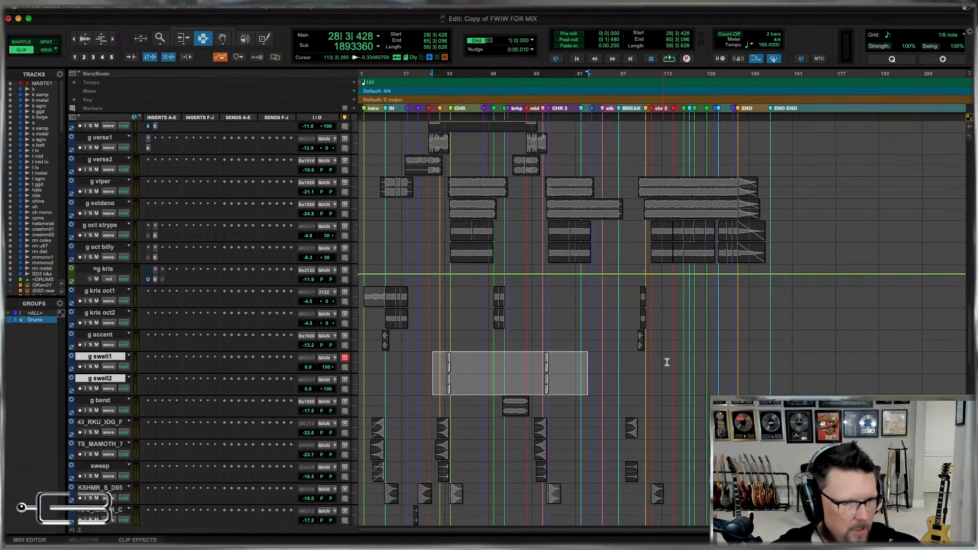
Check the full names of the effects tracks, from the 43_RKU sweep track down to the AFS_Kit12 reverse crash track.
scroll(667, 362, "down", 2)
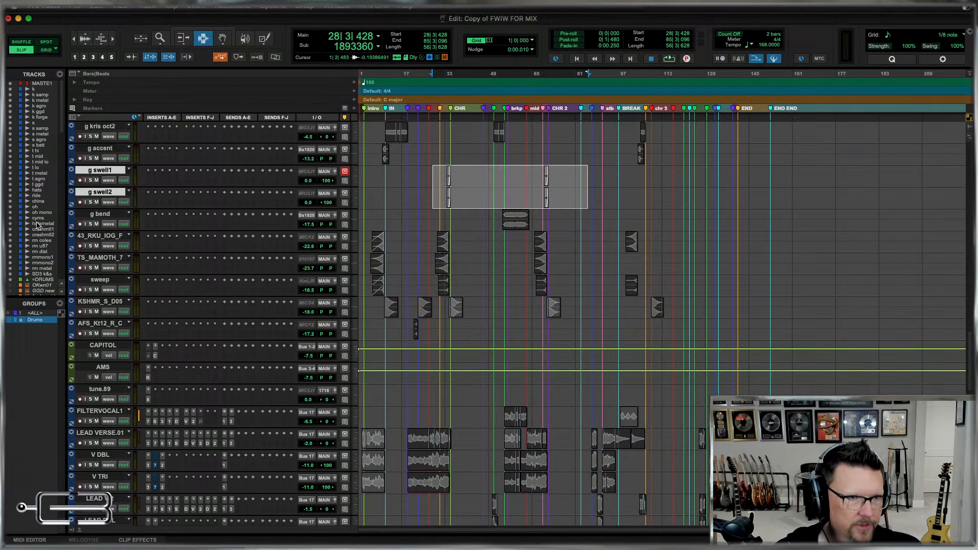
double_click(92, 234)
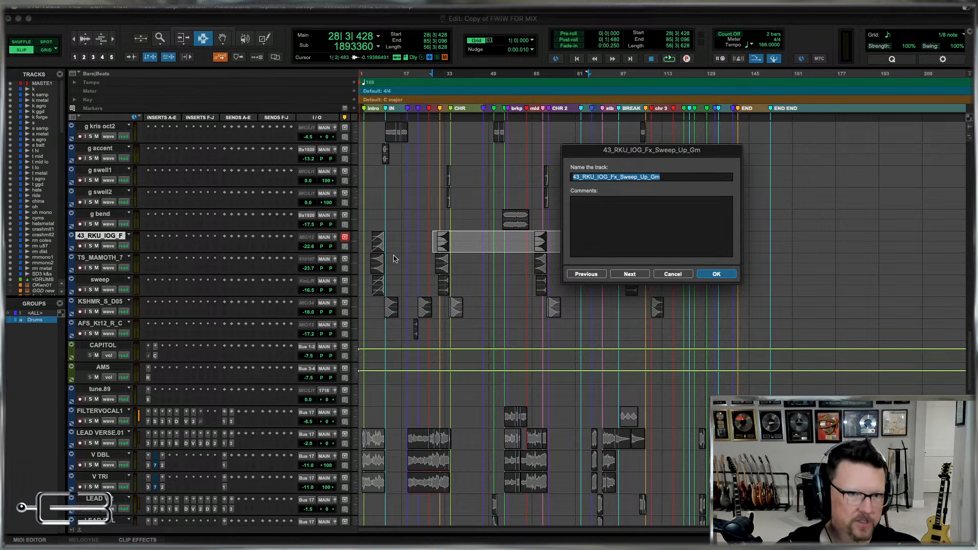
key("super+Right")
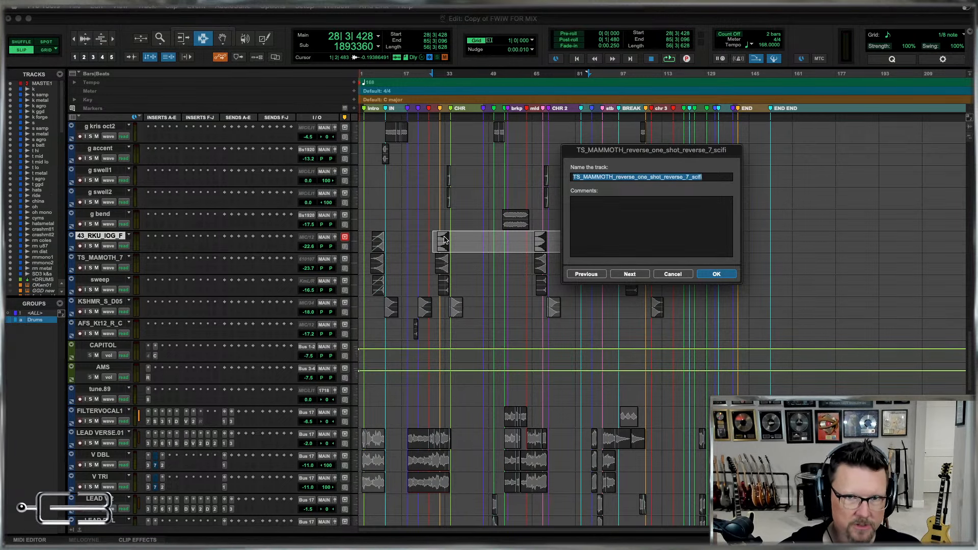
key("super+Right")
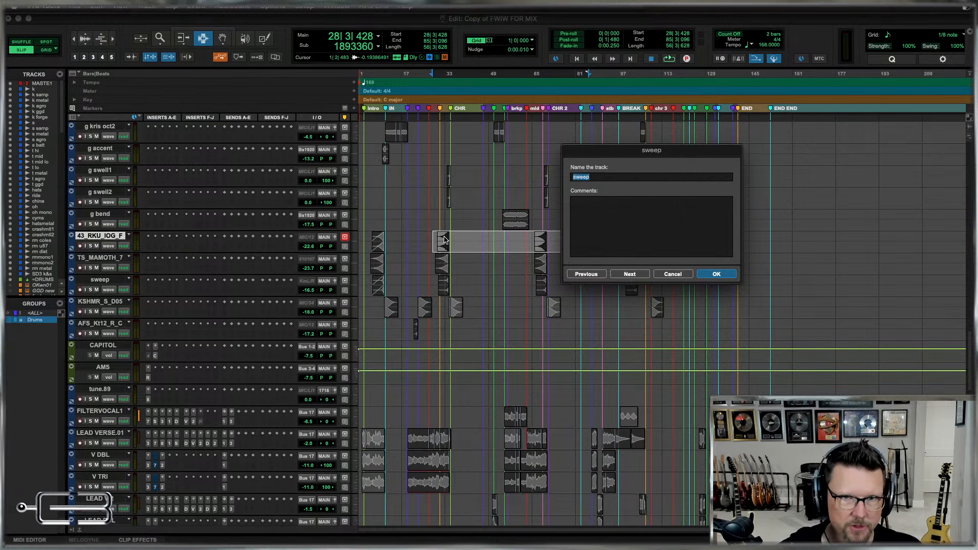
key("super+Right")
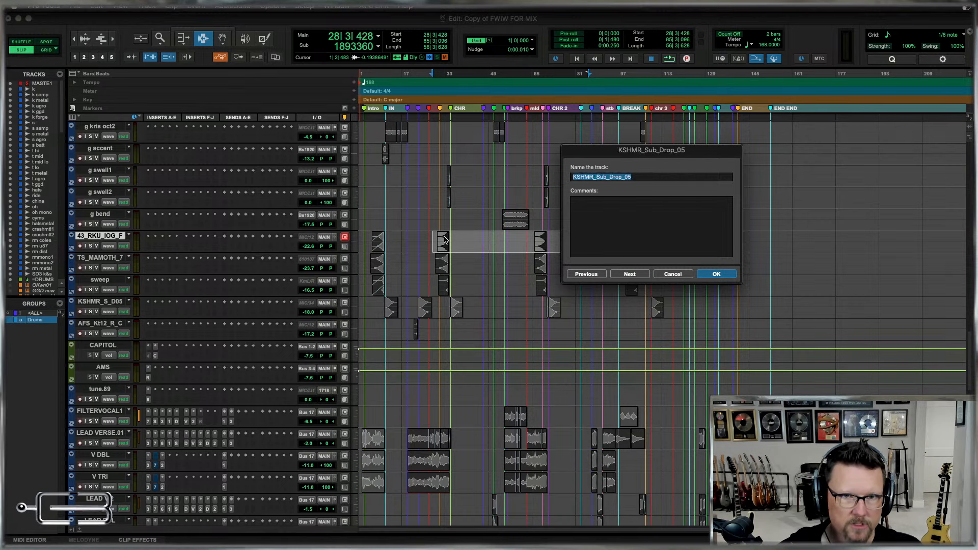
key("super+Right")
key("super+Right")
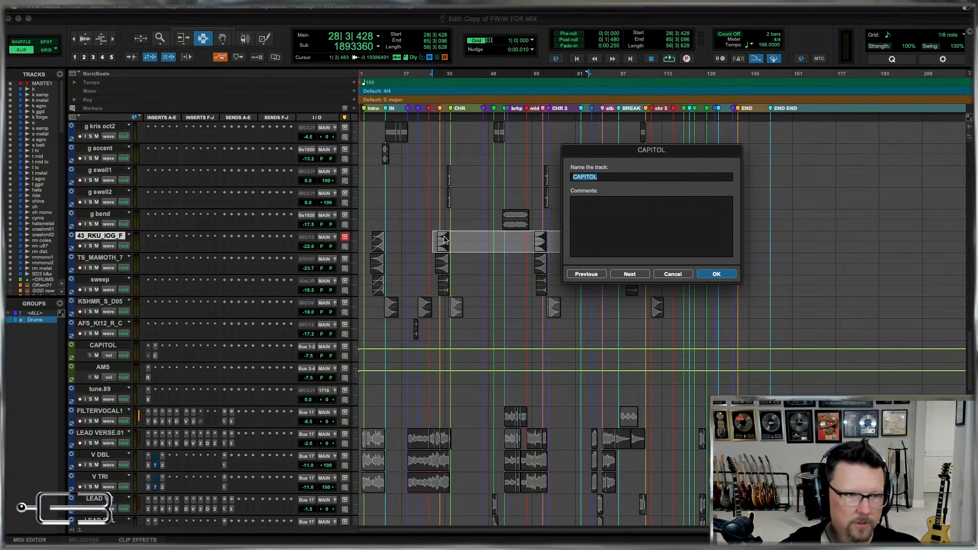
key("Return")
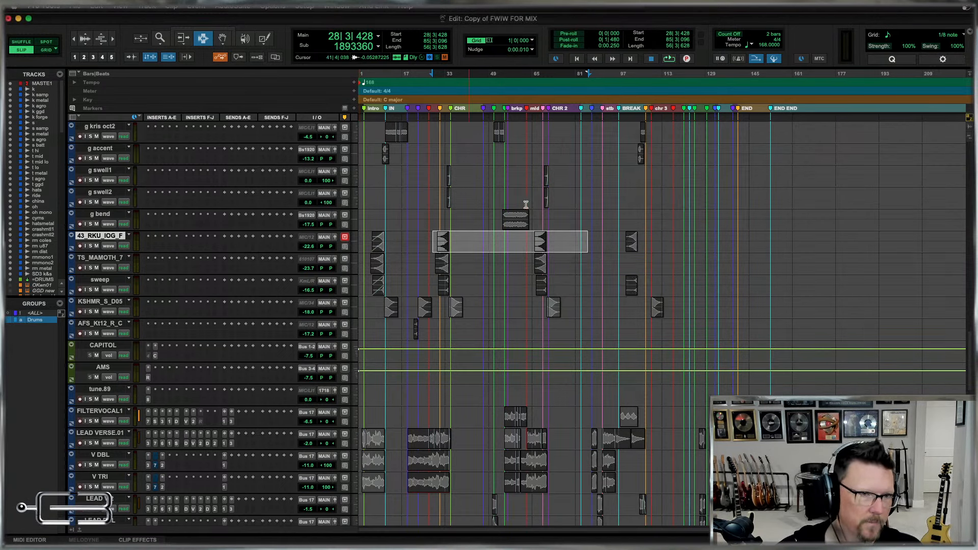
Rename the sweep track as sweep1, the TS_MAMOTH track as sweep2 and the 43_RKU track as sweep3.
double_click(99, 281)
key("super+Left")
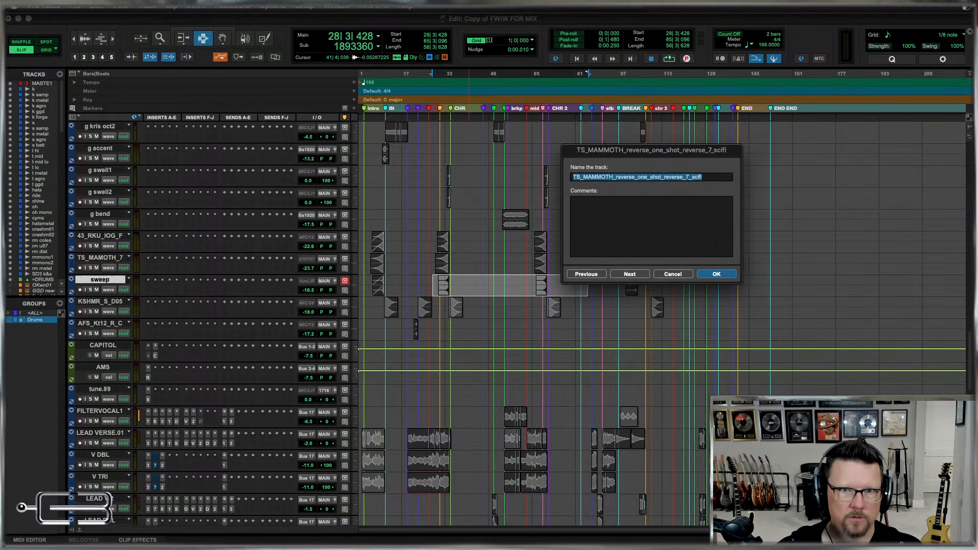
type("sweep2")
key("super+Left")
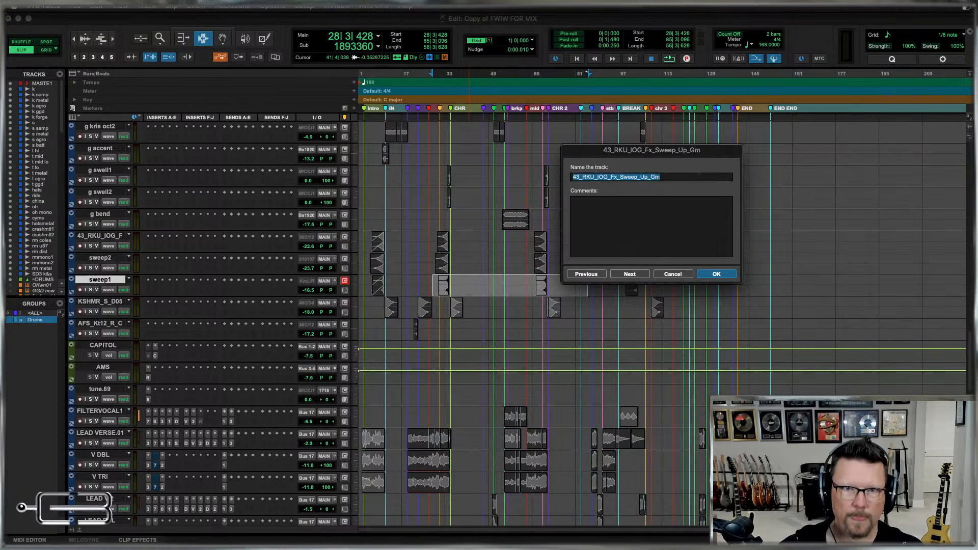
type("sweep3")
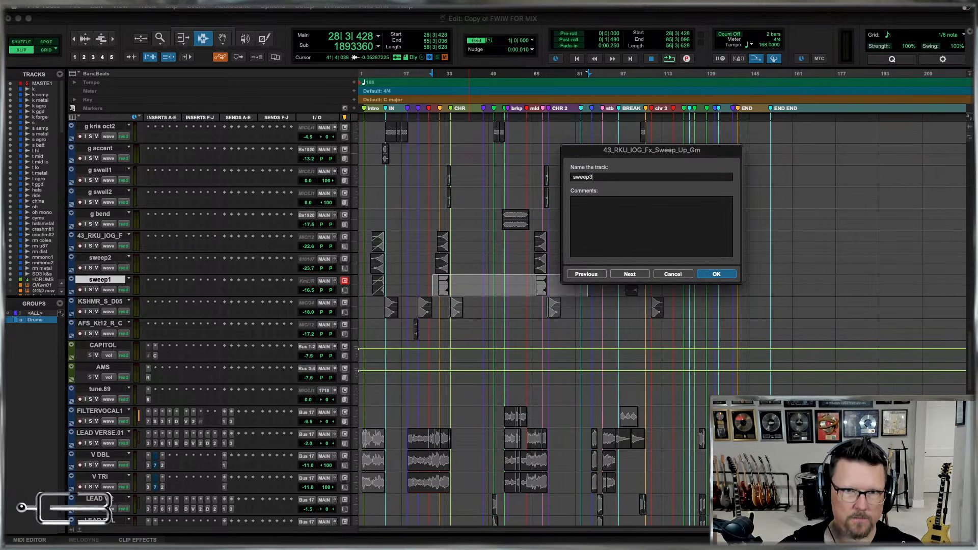
key("Return")
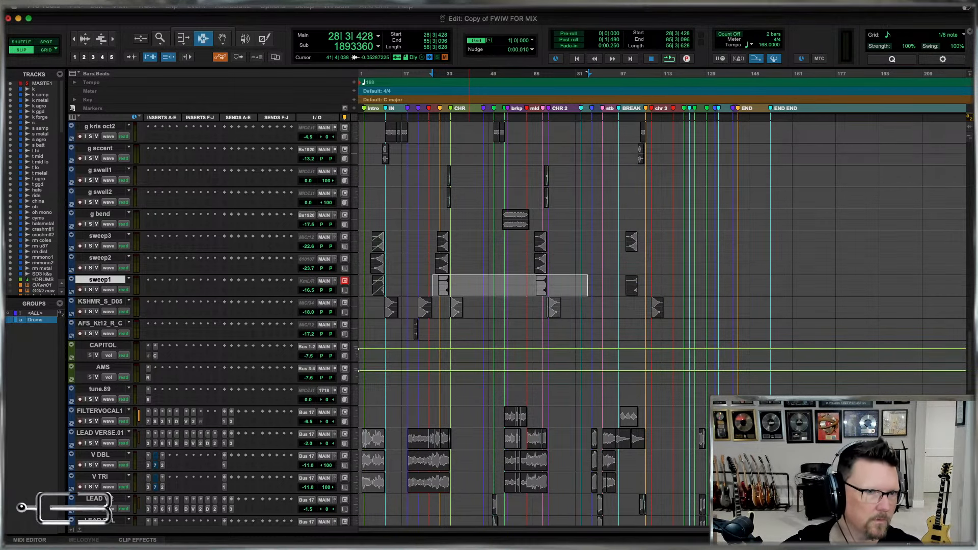
Rename the KSHMR_Sub_Drop_05 track as sub drob and the AFS_Kit12_Reverse_Crash track as rev cym.
left_click(92, 305)
double_click(92, 304)
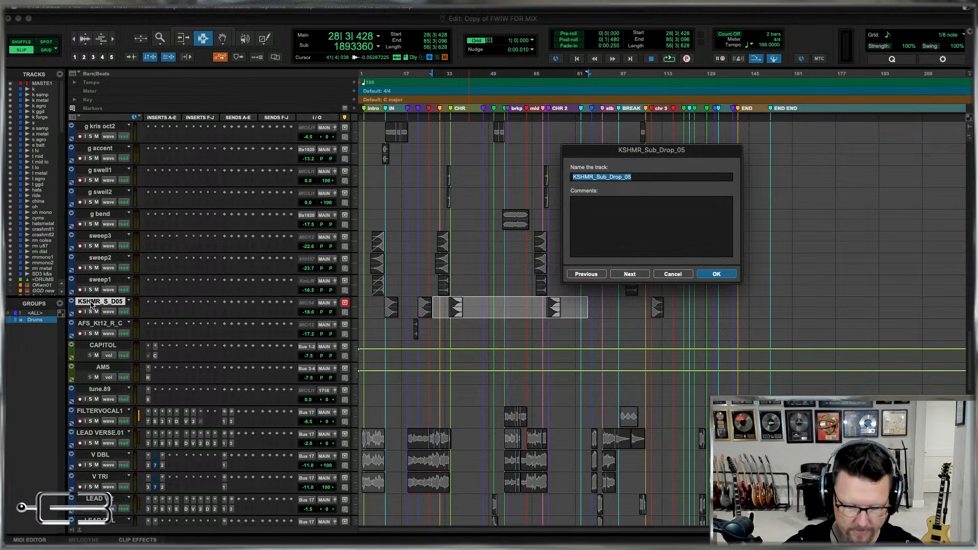
type("sub drob")
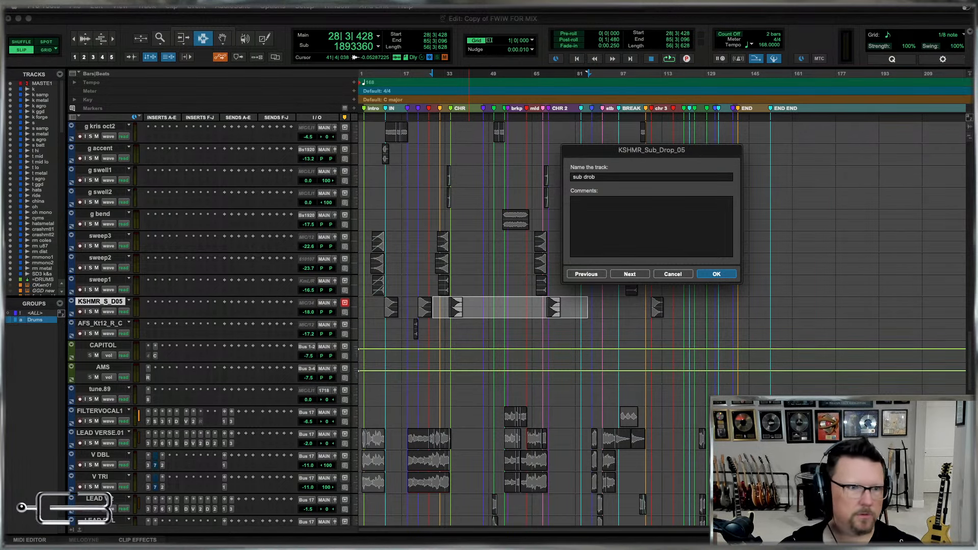
key("super+Right")
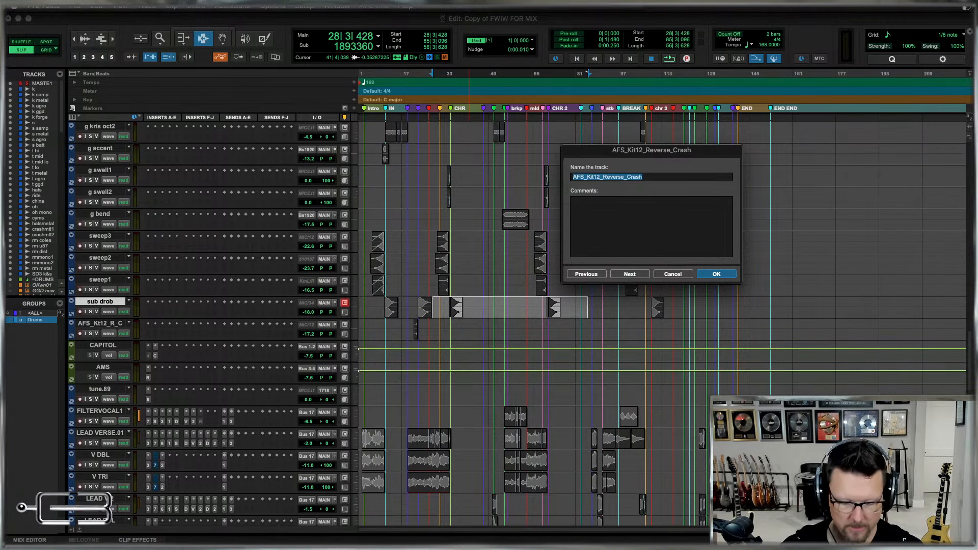
type("rev cym")
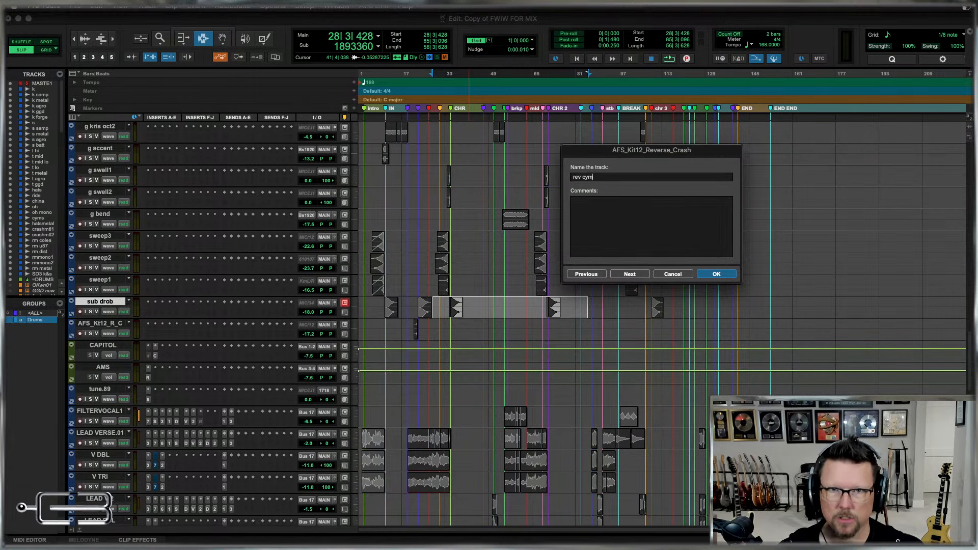
key("Return")
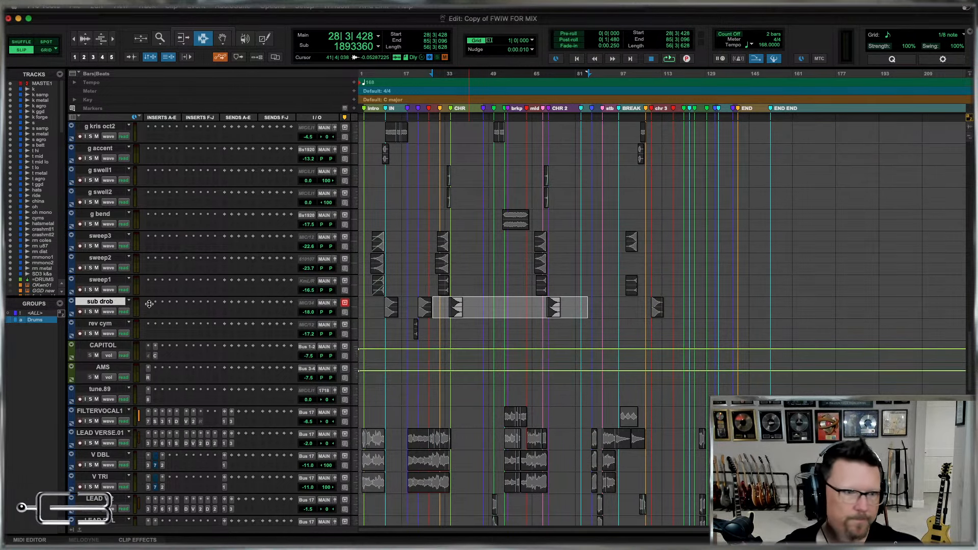
Reorder the three sweep tracks below g bend so they run sweep1, sweep2, sweep3.
left_click(101, 325)
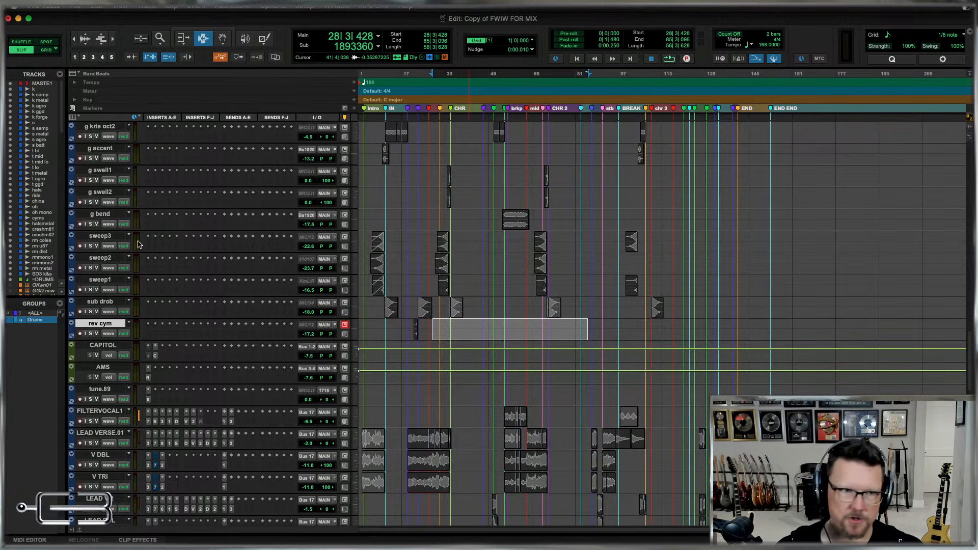
left_click_drag(103, 278, 107, 237)
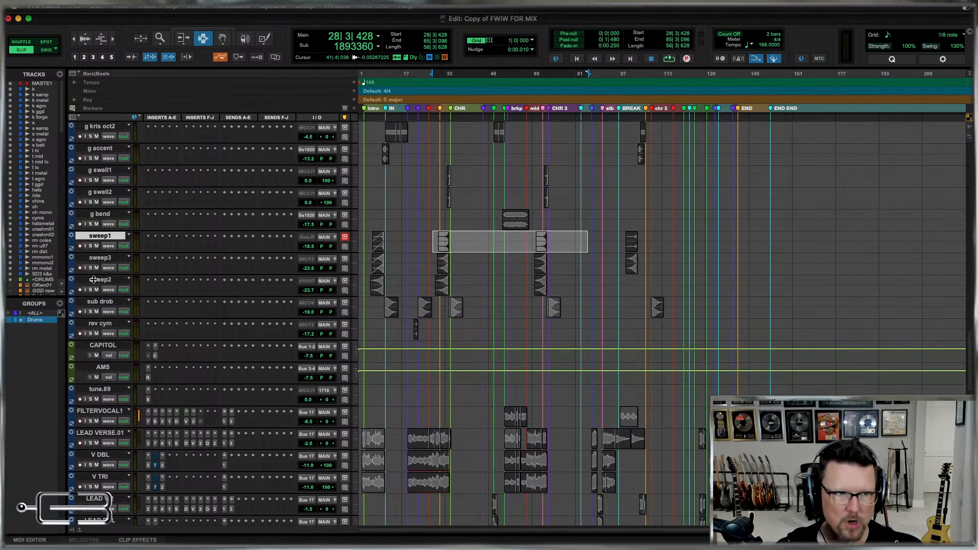
left_click_drag(103, 284, 92, 261)
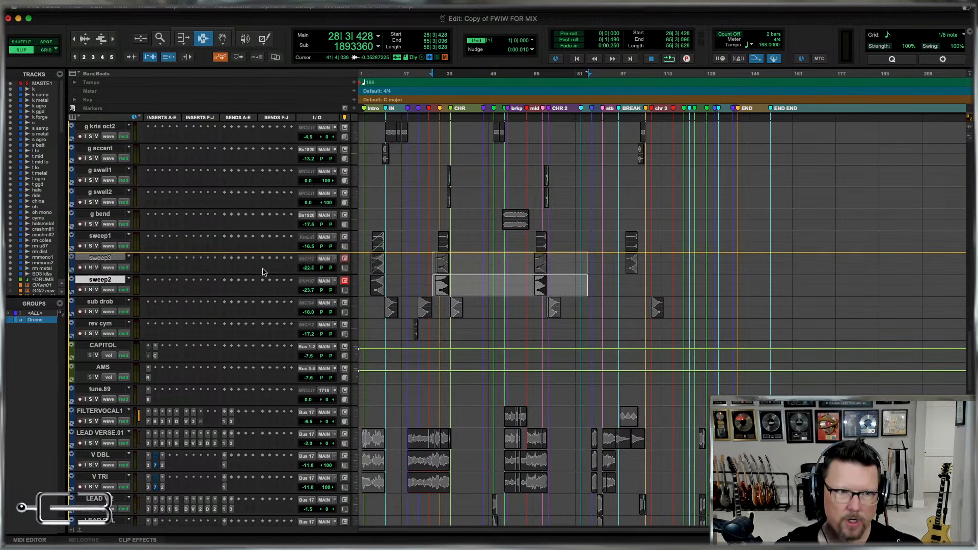
Move the five effects tracks from sweep1 to rev cym between the =DRUMS bus and the bass tracks.
left_click(93, 326)
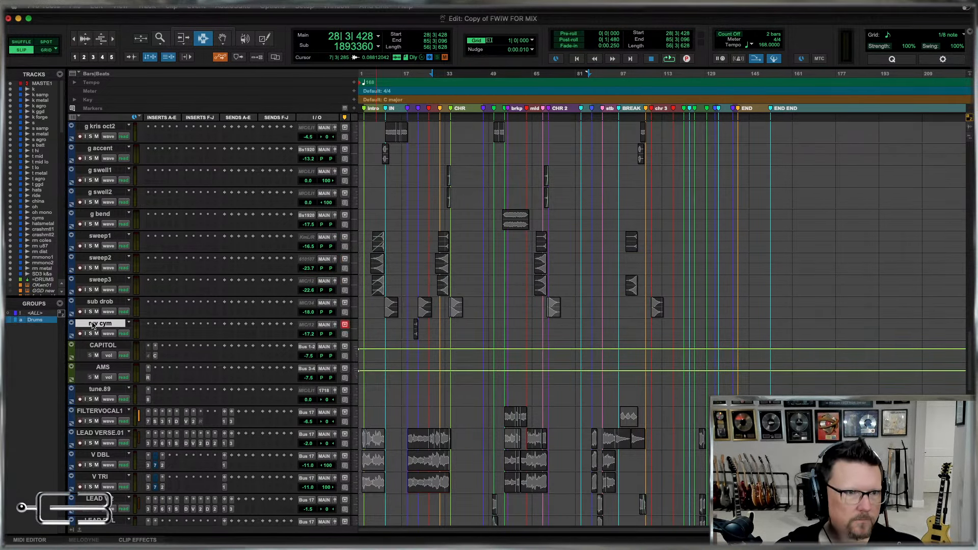
left_click(103, 237, "shift")
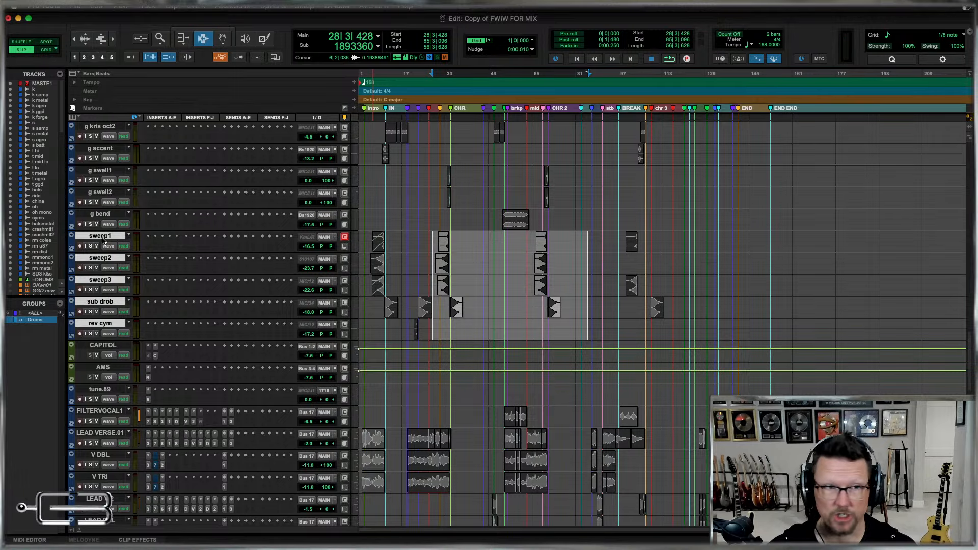
left_click_drag(108, 240, 75, 226)
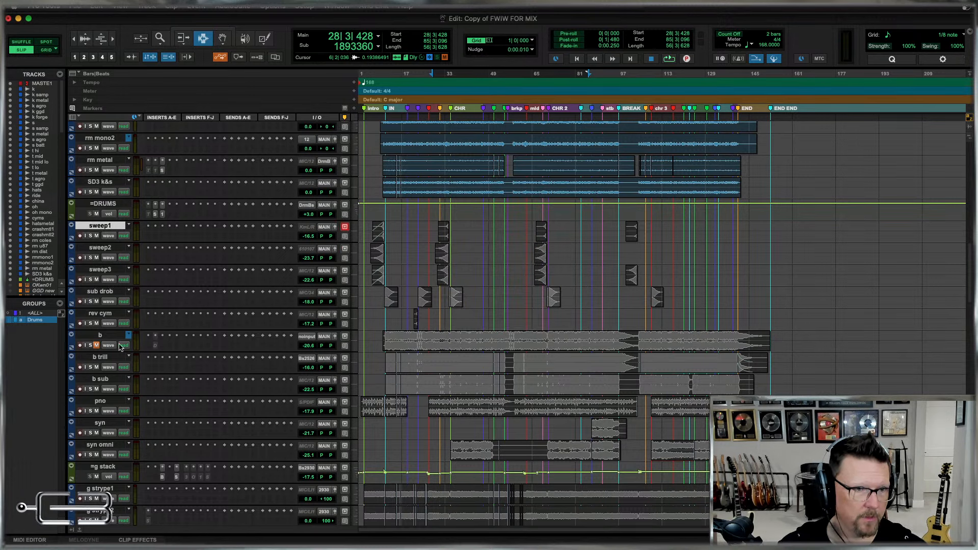
Create a Mix/Edit group named Percussion from the tracks sweep1 to rev cym, with ID b and no VCA.
left_click(99, 316, "shift")
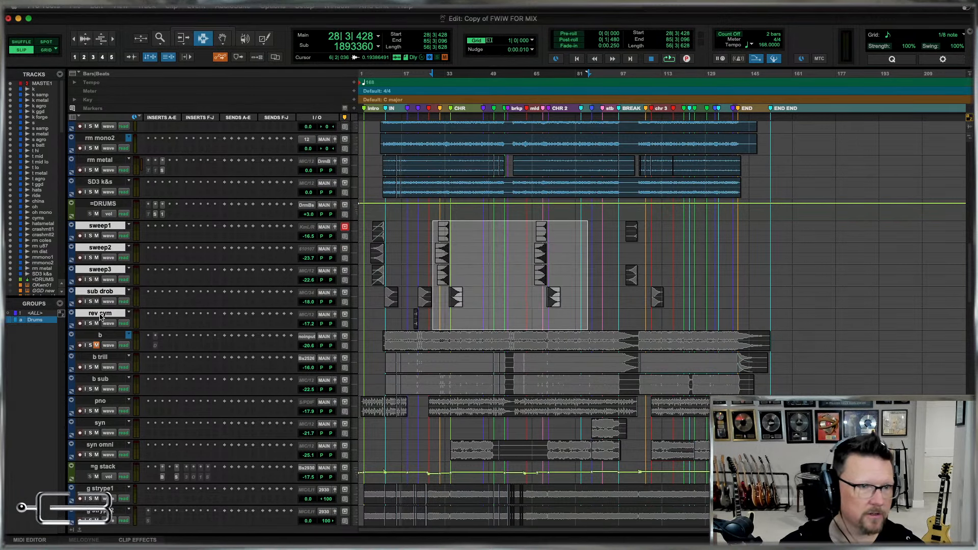
key("super+g")
type("Percus")
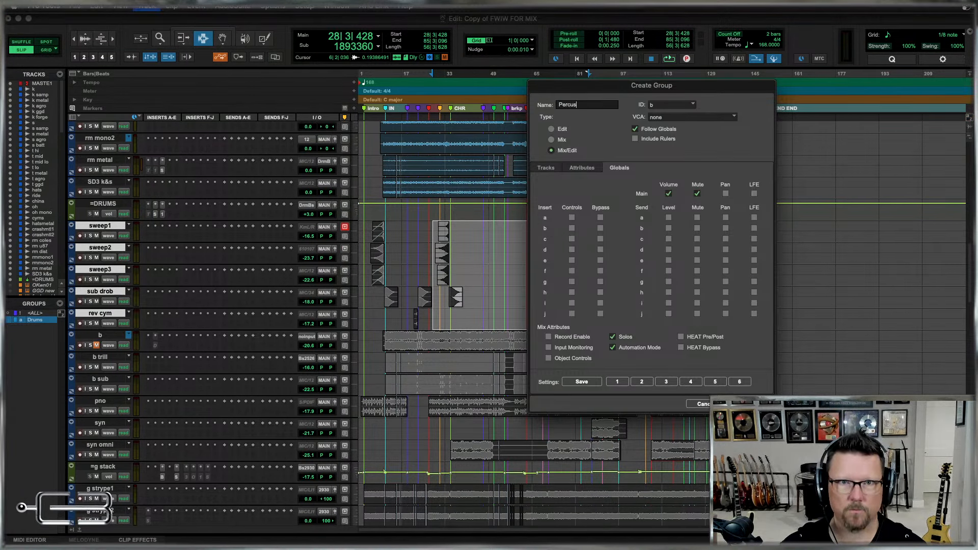
type("sion")
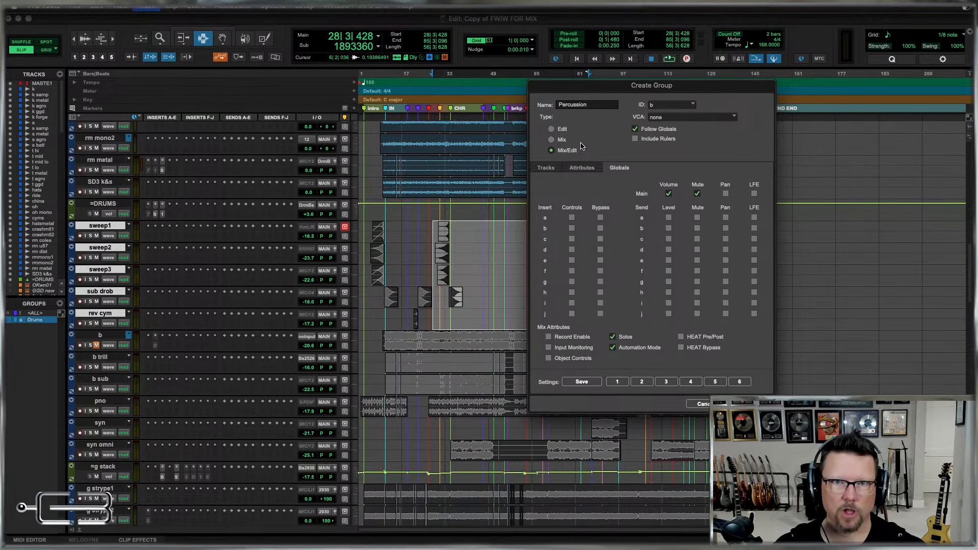
left_click(659, 105)
mouse_move(681, 108)
left_click(781, 115)
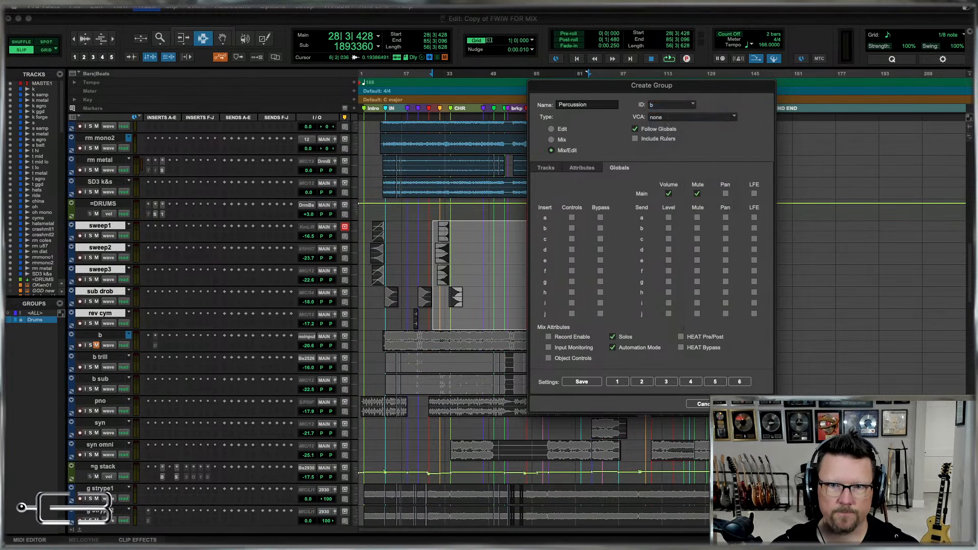
key("Return")
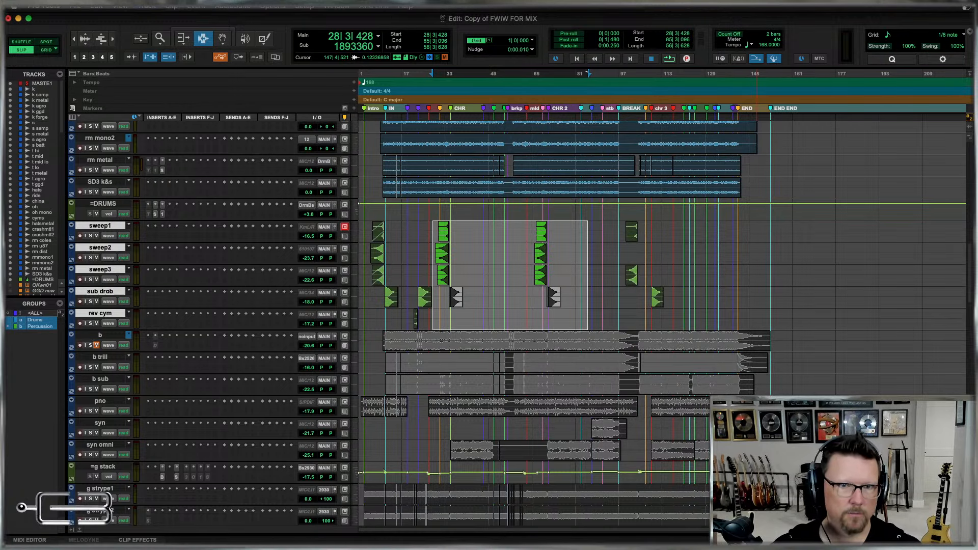
left_click(432, 316)
Create a Mix/Edit group named Bass from the b, b trill and b sub tracks, with ID c.
left_click(104, 335)
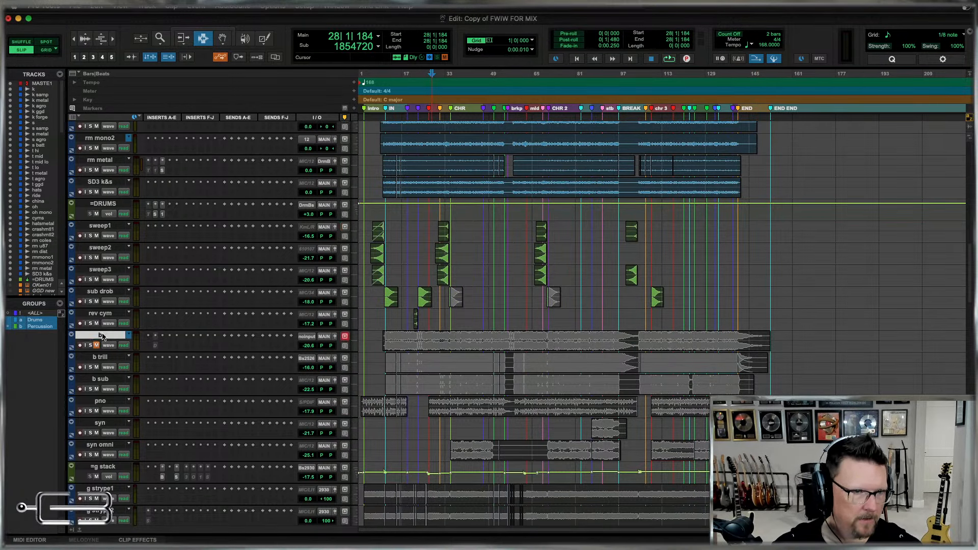
left_click(97, 381, "shift")
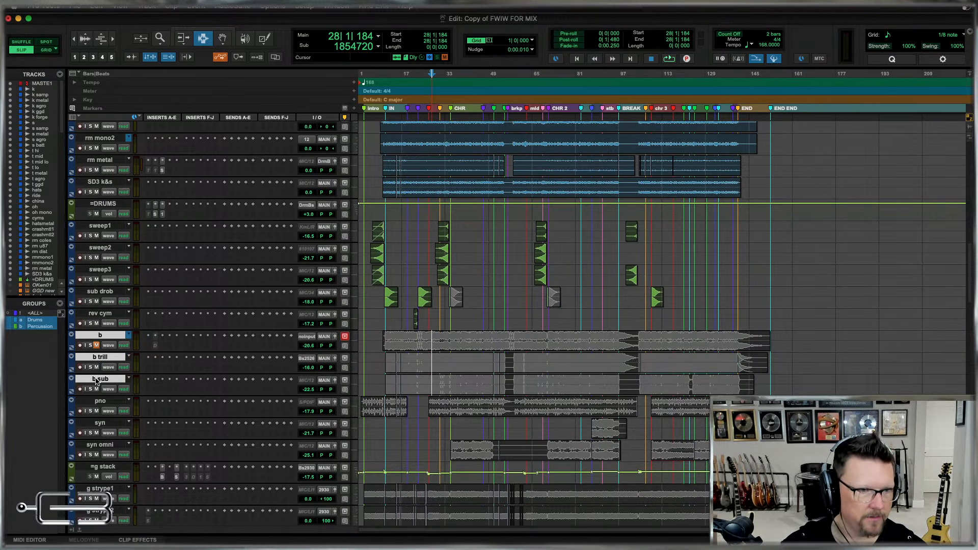
key("super+g")
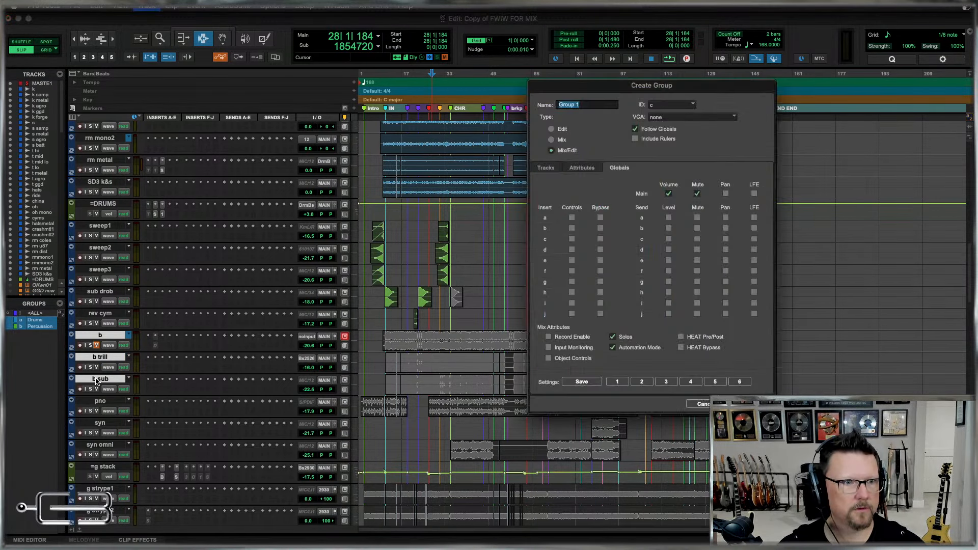
type("Bass")
key("Return")
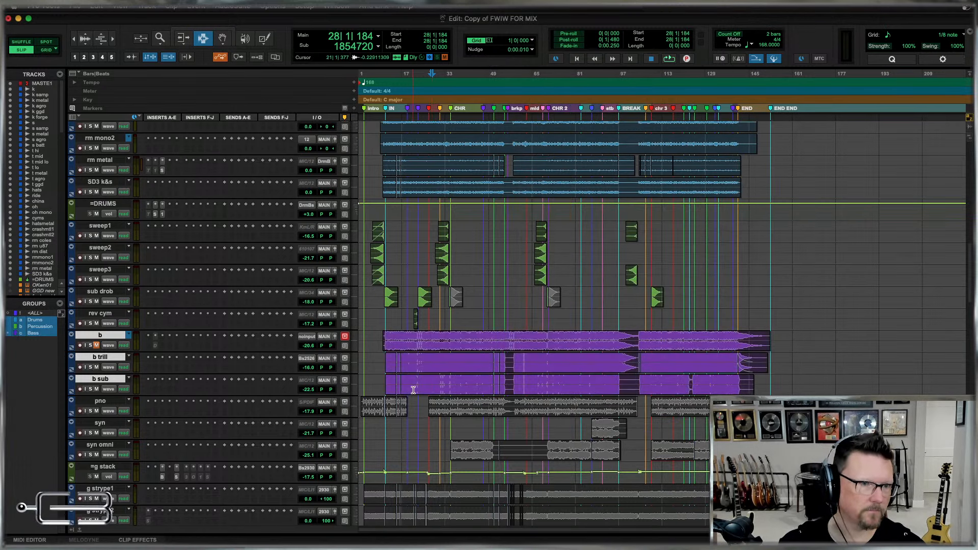
Reduce the vertical zoom of the audio waveforms in the session.
scroll(294, 319, "down", 3)
scroll(499, 279, "up", 3)
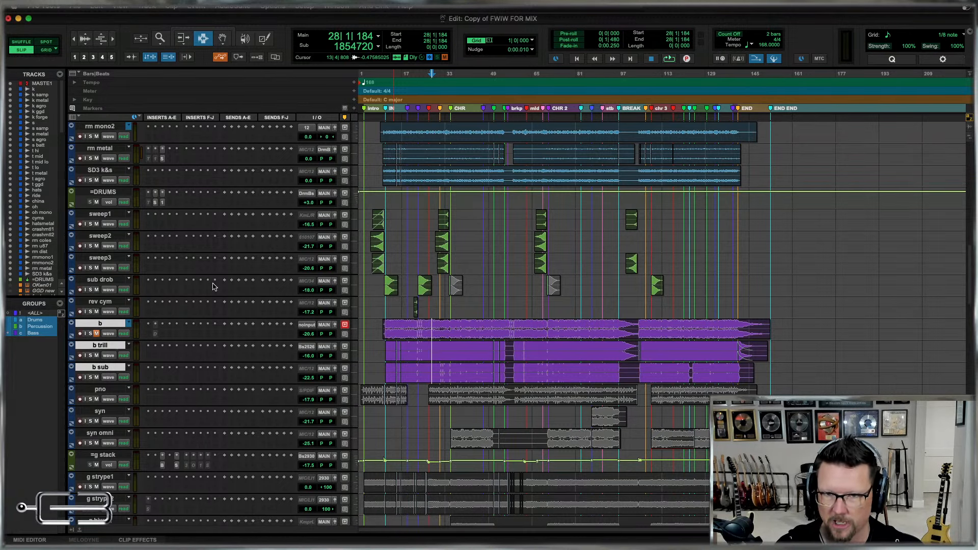
key("super+alt+bracketleft")
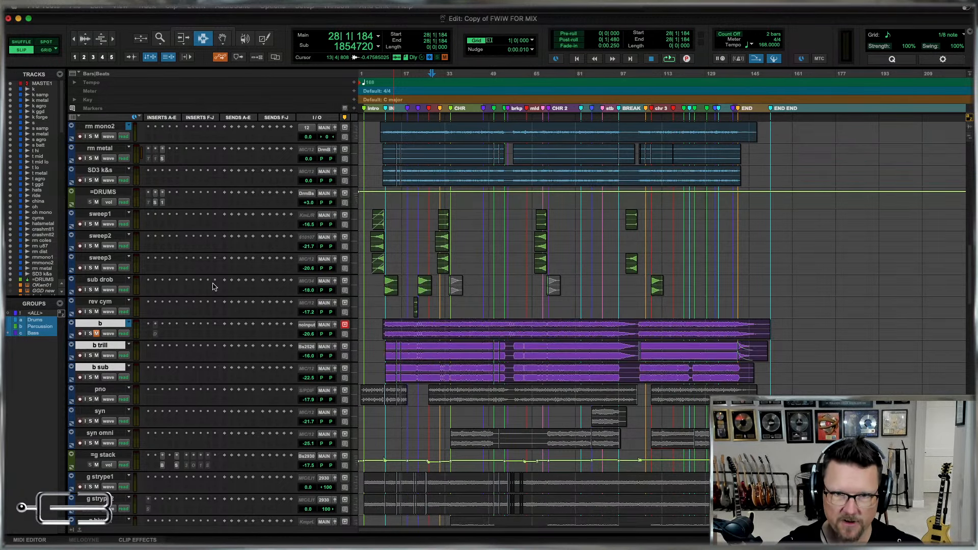
Move the pno, syn and syn omni tracks to directly below the g bend guitar track, above CAPITOL.
scroll(184, 316, "down", 2)
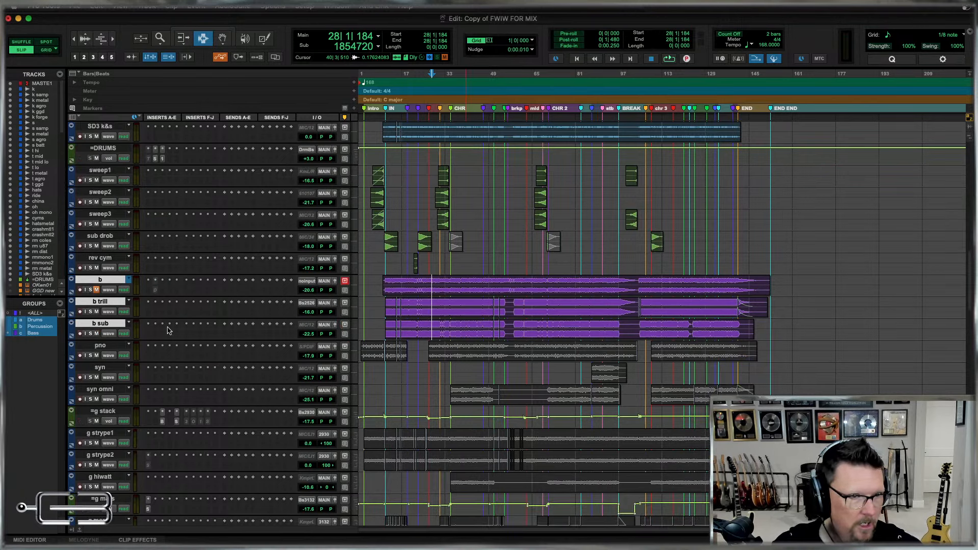
left_click(102, 347)
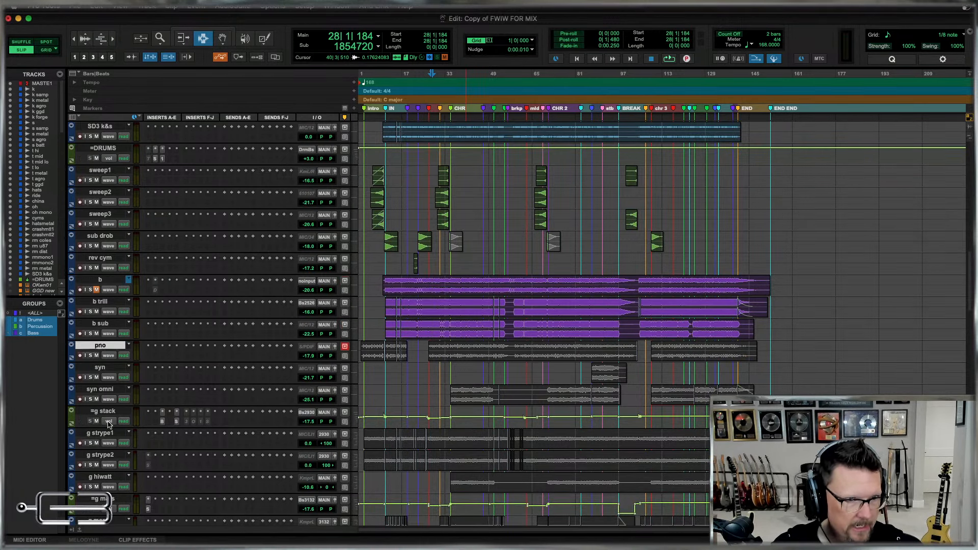
left_click(101, 390, "shift")
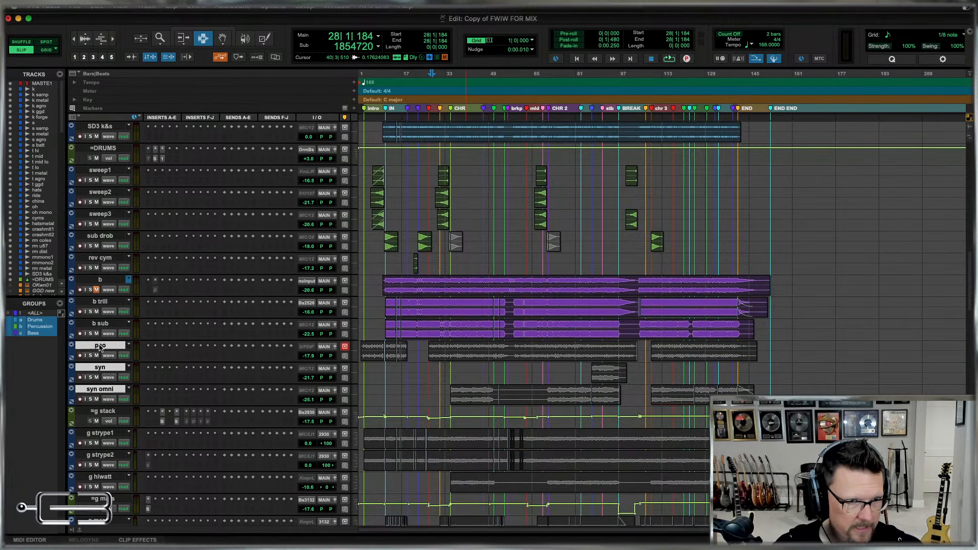
scroll(102, 350, "down", 14)
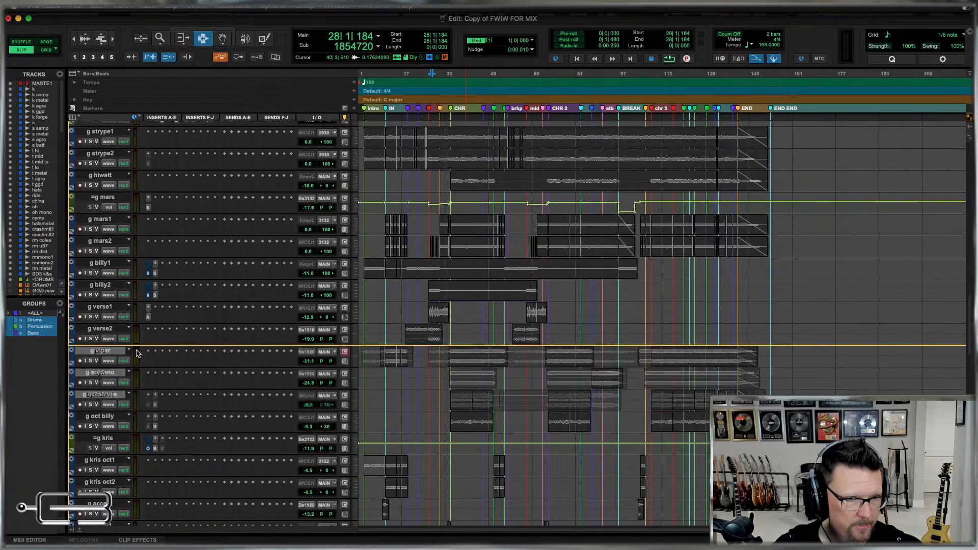
scroll(137, 353, "down", 8)
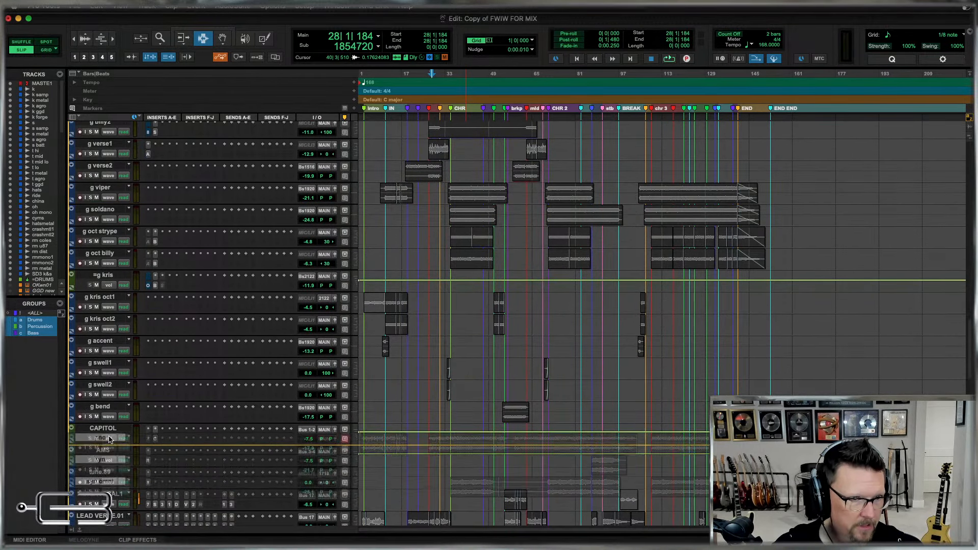
left_click_drag(110, 439, 106, 424)
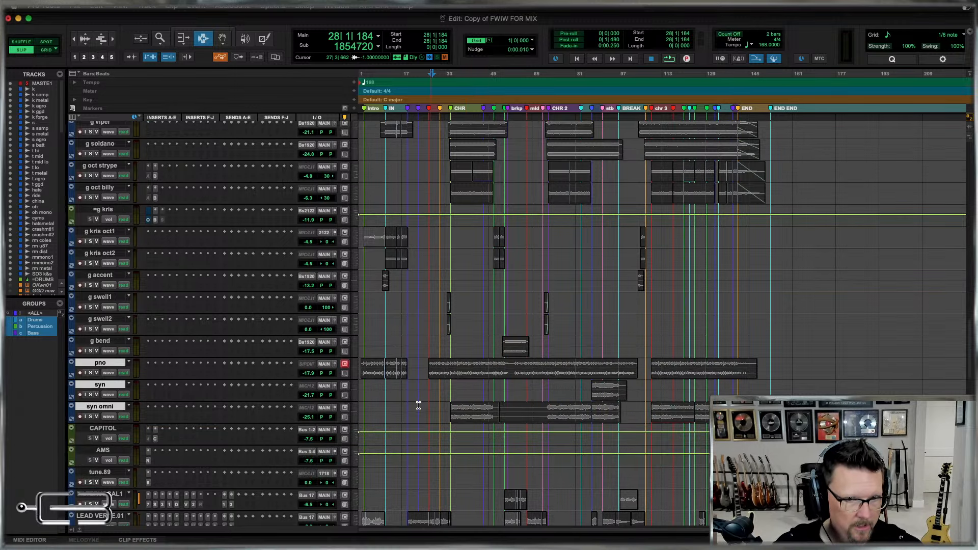
Move the CAPITOL and AMS aux tracks to the end of the session, below Audio 13.01.
scroll(420, 404, "down", 6)
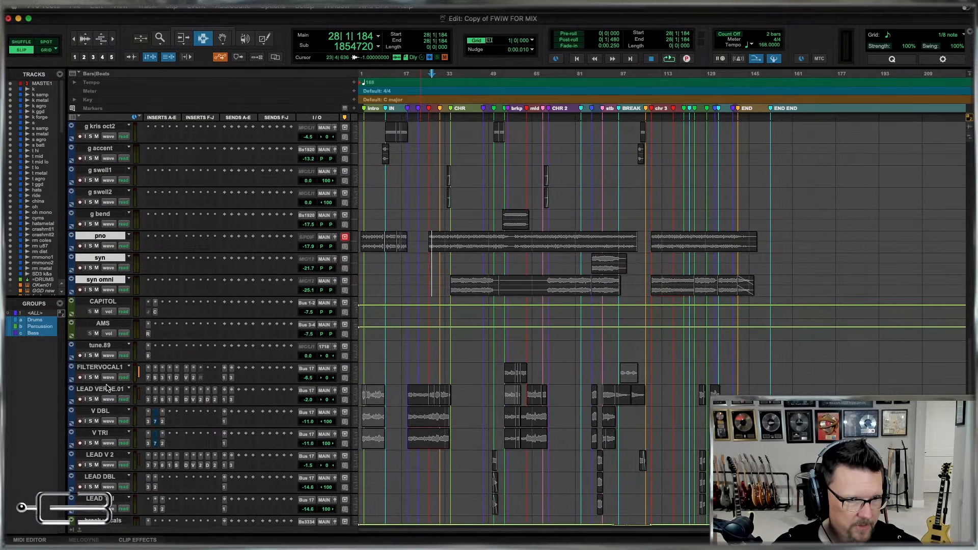
left_click(105, 302)
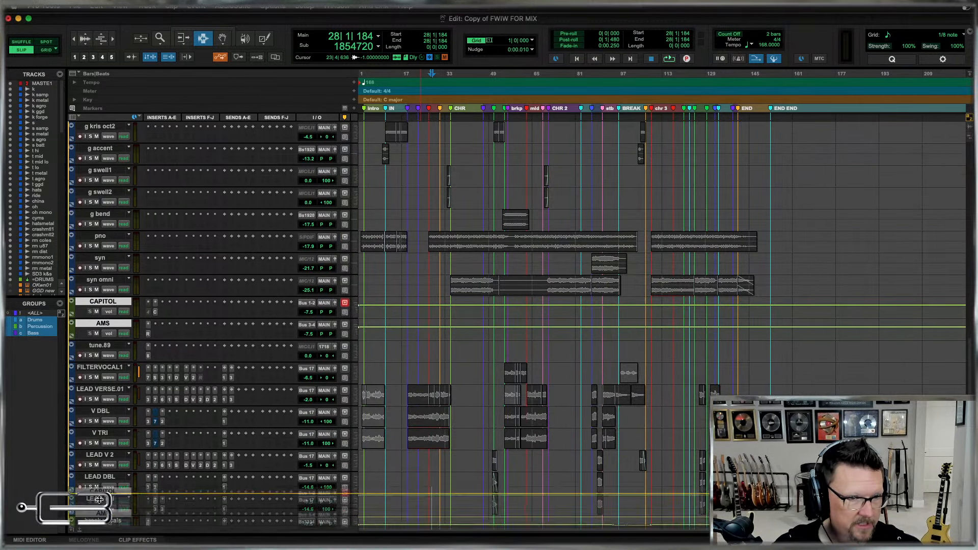
scroll(110, 316, "down", 9)
left_click_drag(102, 528, 101, 451)
scroll(431, 374, "down", 2)
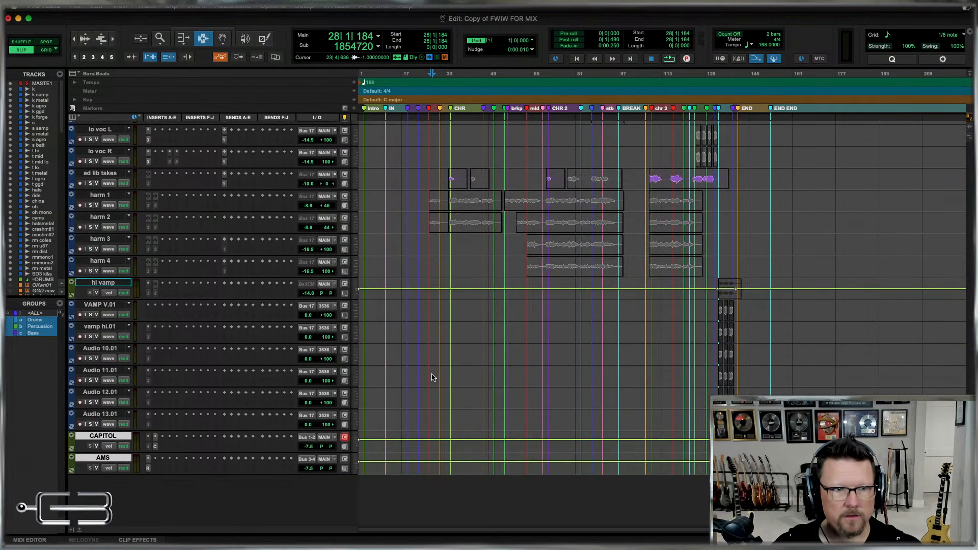
Move the MASTER.1 track from the start of the session to the very end, below AMS.
key("Home")
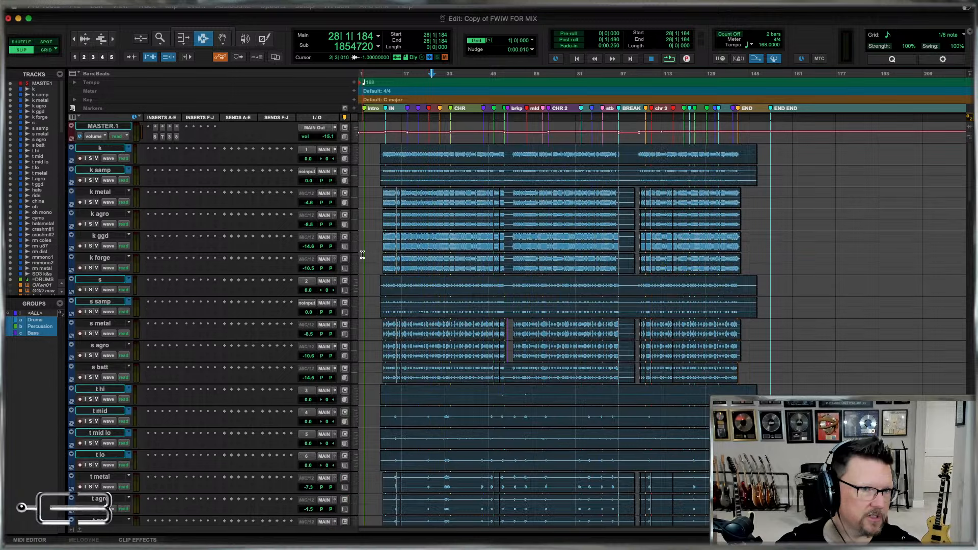
left_click(103, 128)
scroll(82, 133, "down", 15)
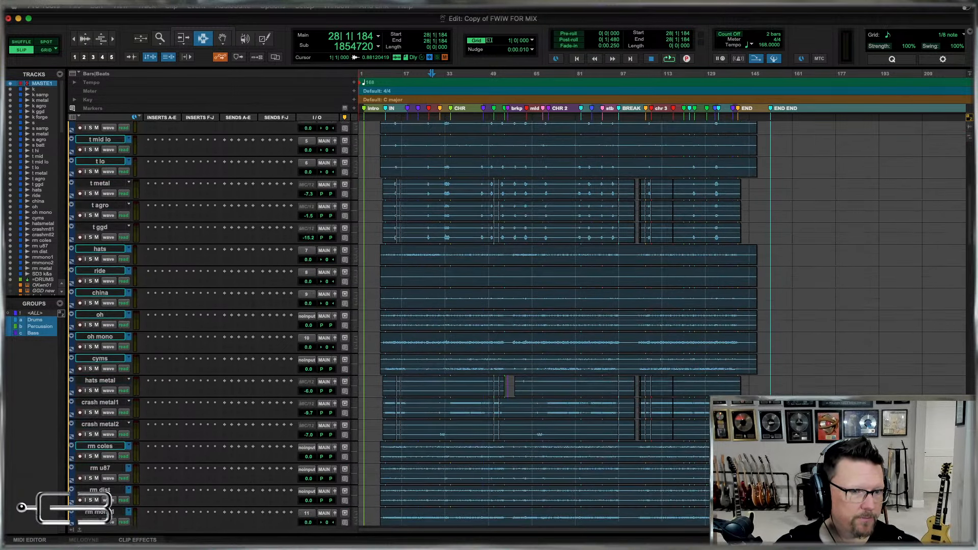
scroll(82, 133, "down", 15)
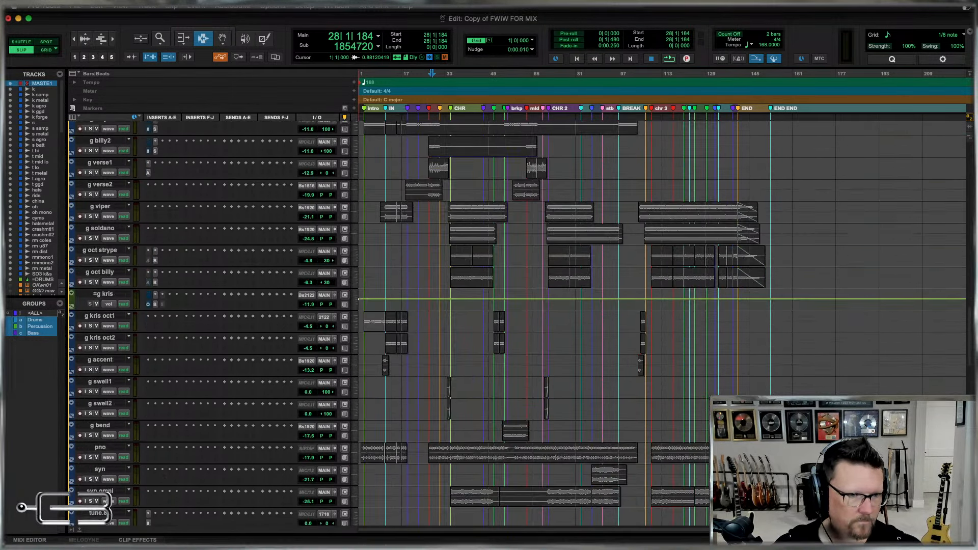
scroll(517, 324, "down", 10)
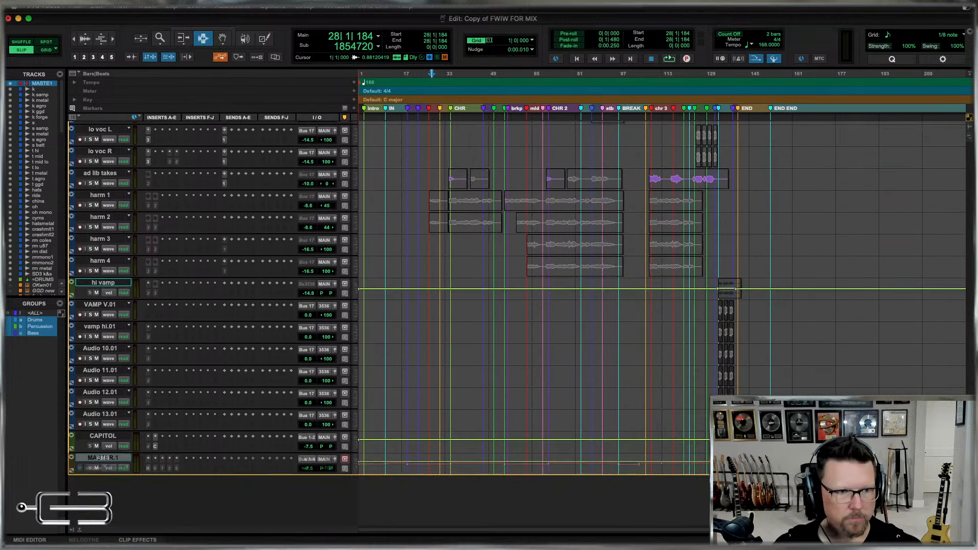
scroll(517, 323, "down", 1)
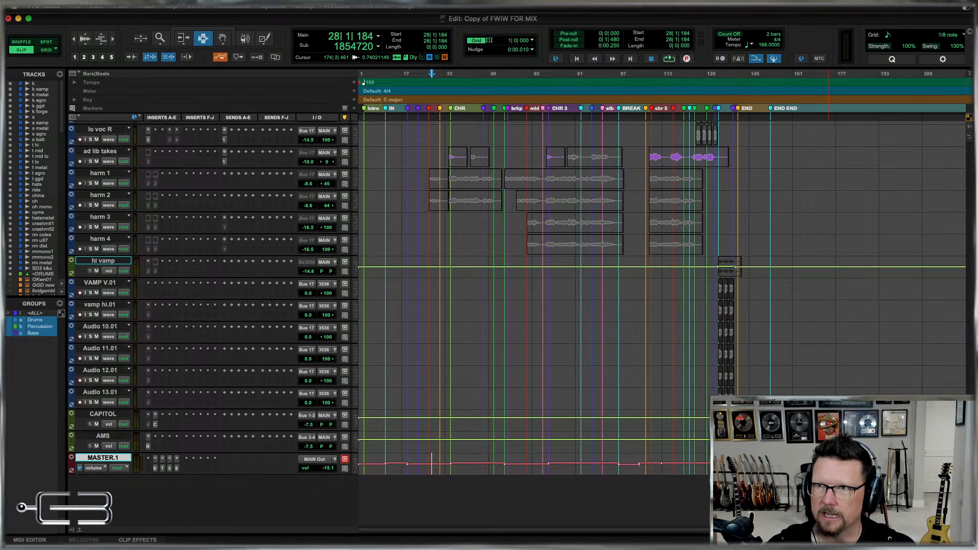
Review the order of the vocal, keyboard, guitar and bass tracks throughout the session.
scroll(560, 349, "up", 10)
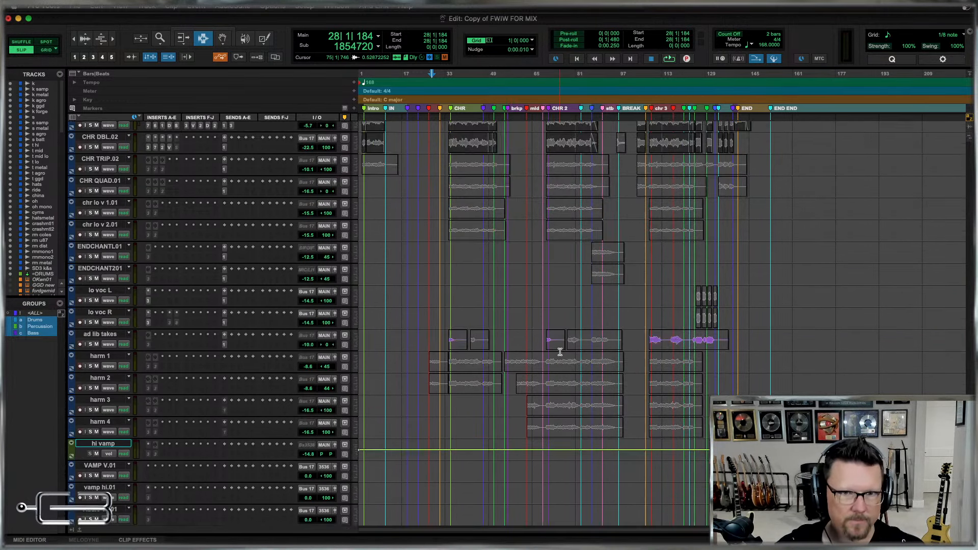
scroll(560, 352, "down", 5)
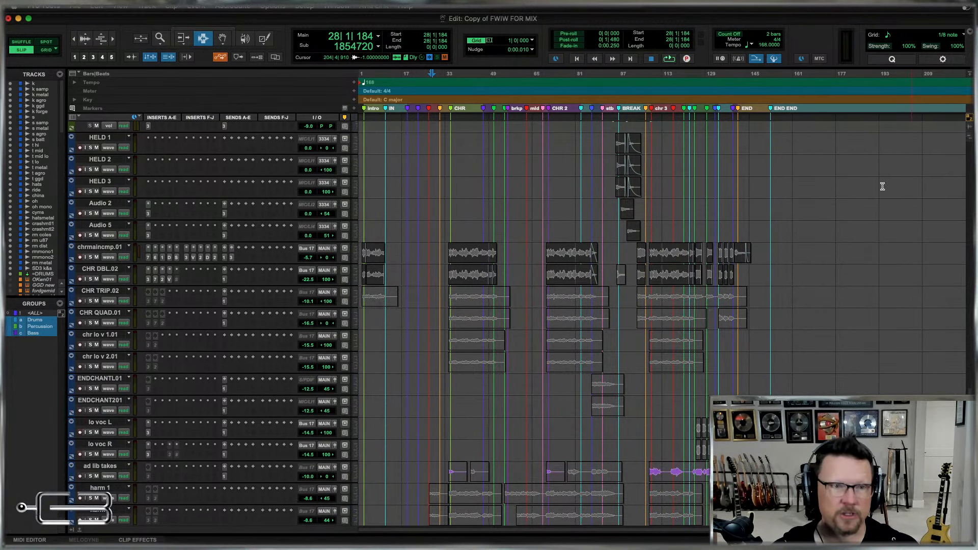
scroll(591, 251, "up", 7)
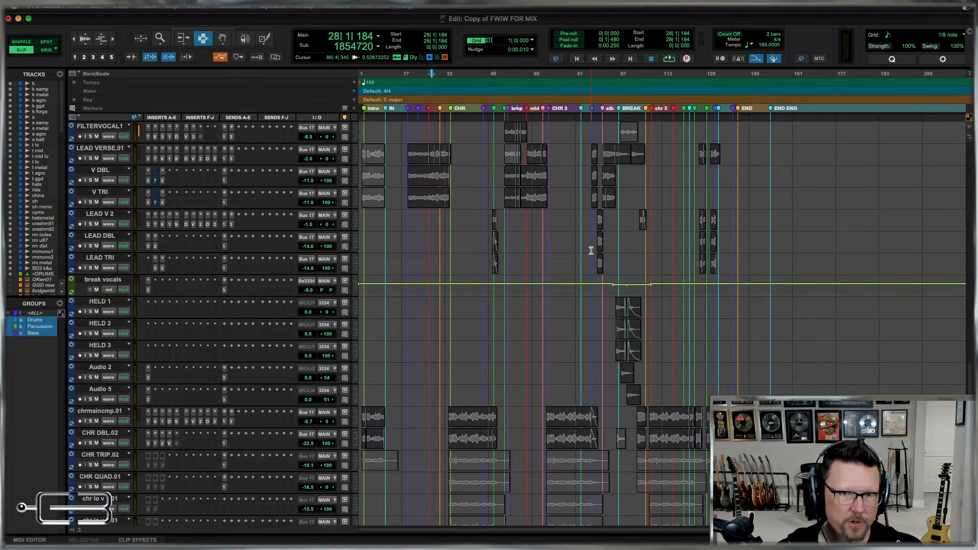
scroll(504, 247, "up", 18)
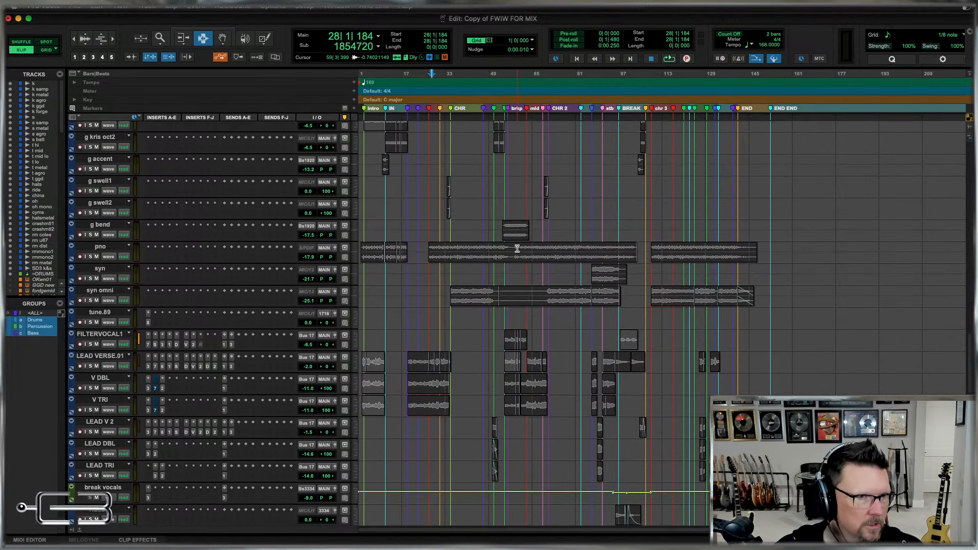
scroll(517, 249, "up", 1)
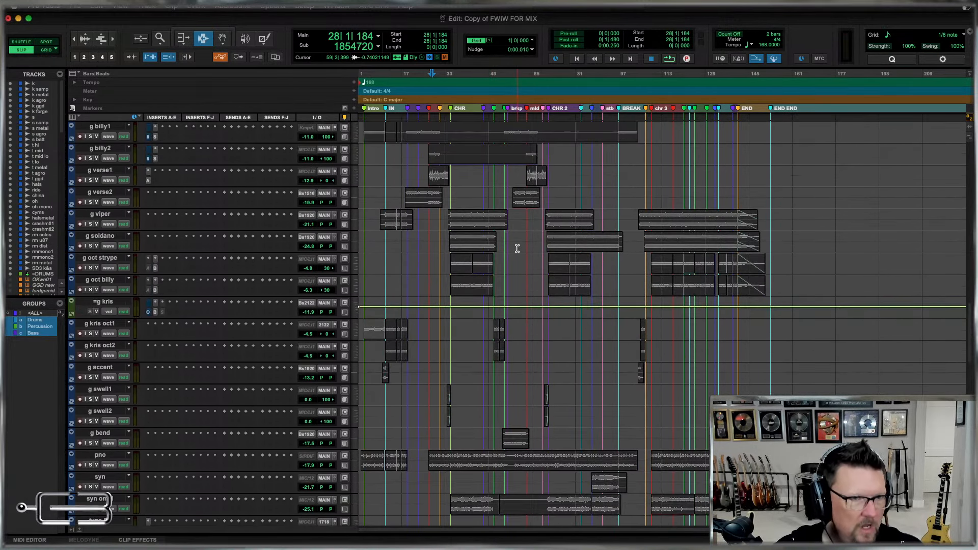
scroll(666, 256, "down", 3)
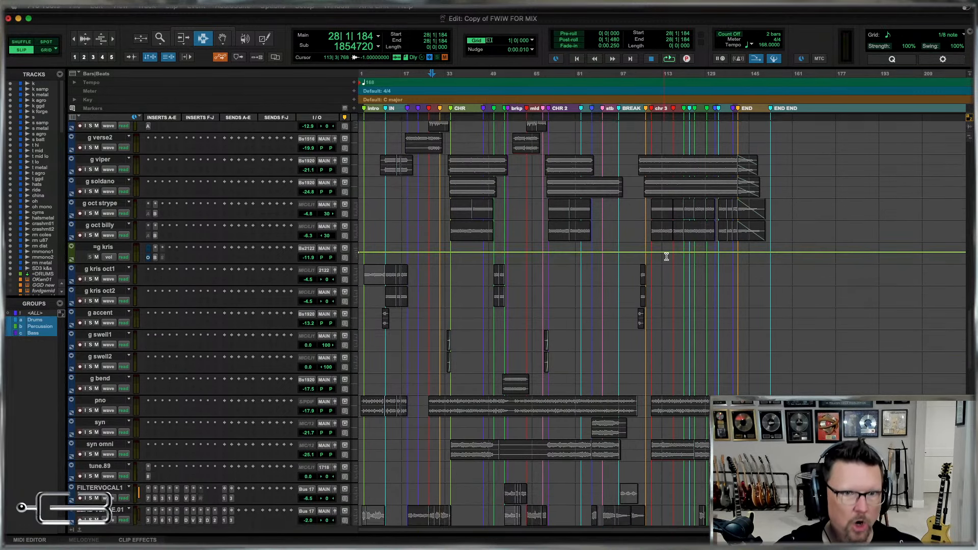
scroll(476, 301, "down", 17)
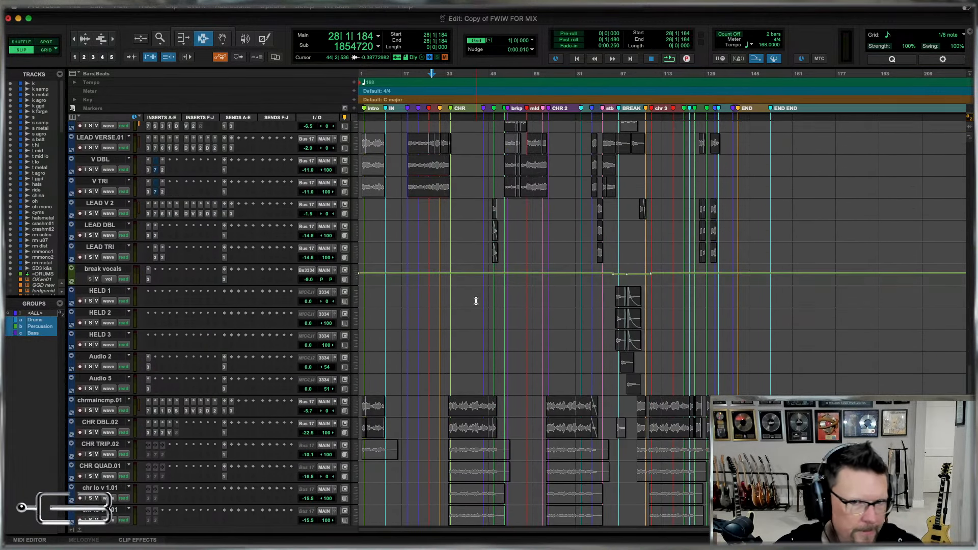
scroll(476, 301, "down", 20)
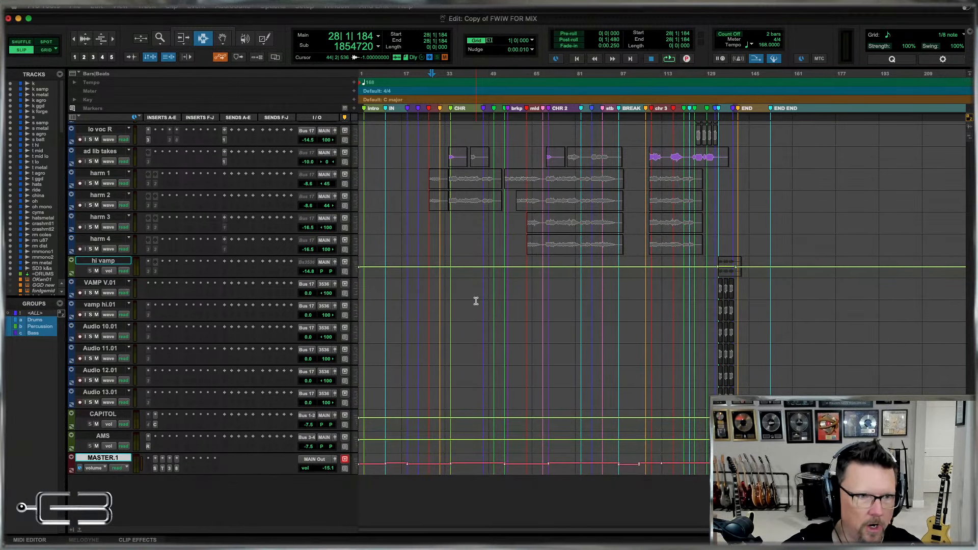
key("ctrl+alt+minus")
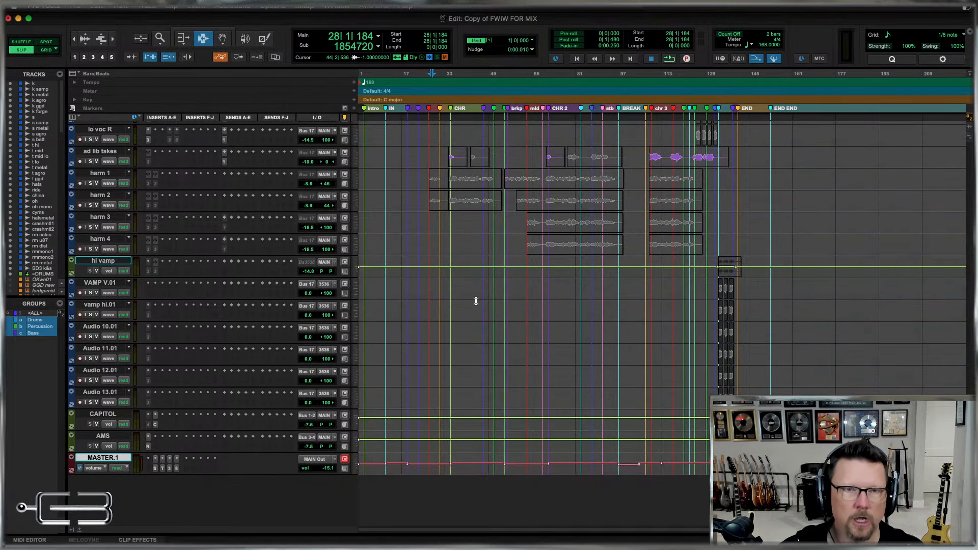
key("ctrl+alt+minus")
scroll(476, 301, "up", 20)
scroll(476, 301, "up", 5)
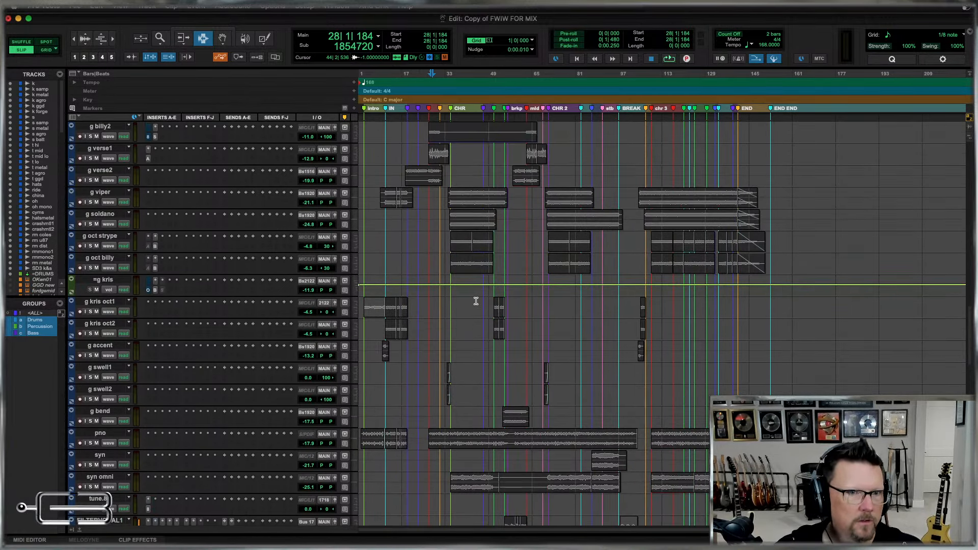
scroll(476, 301, "up", 12)
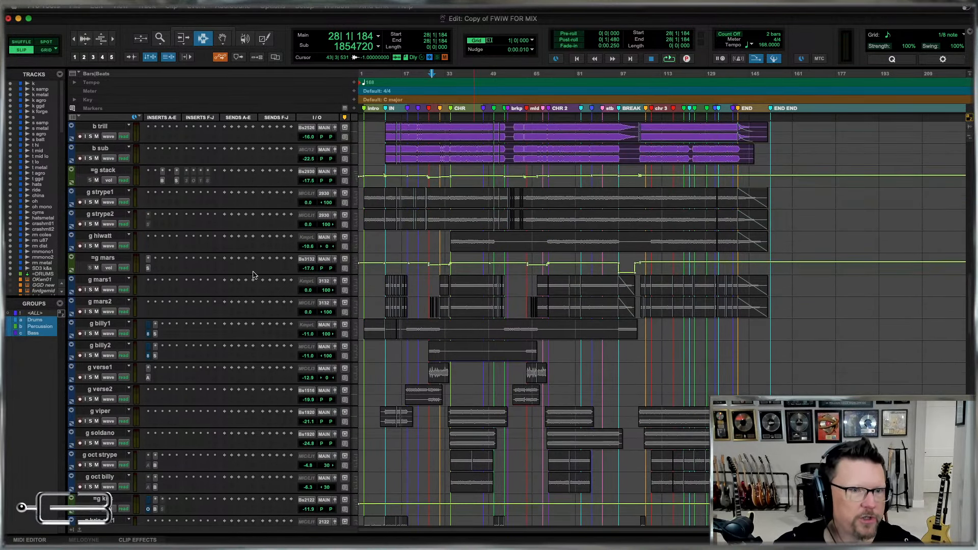
Switch to the Mix window and examine the guitar channels around the =g stack and =g mars buses.
left_click(104, 259)
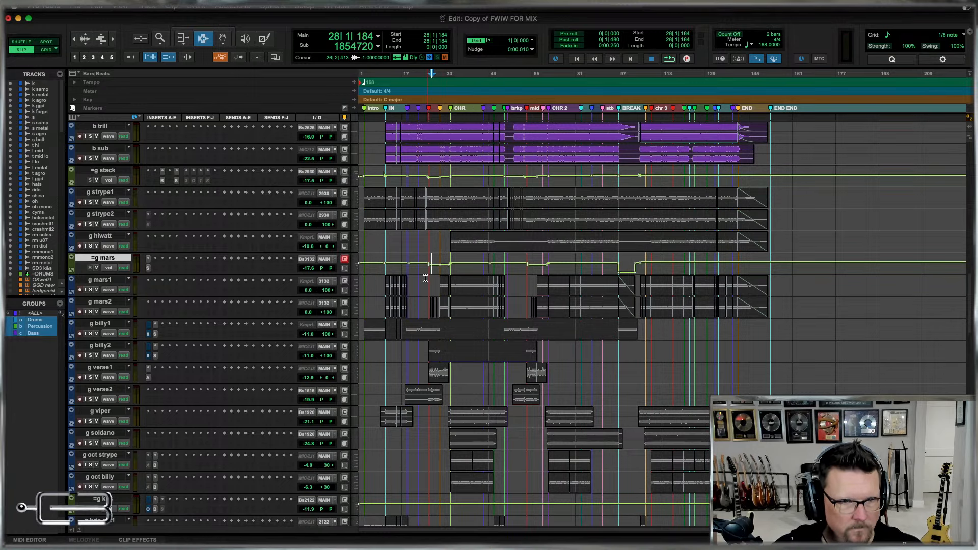
scroll(220, 295, "up", 5)
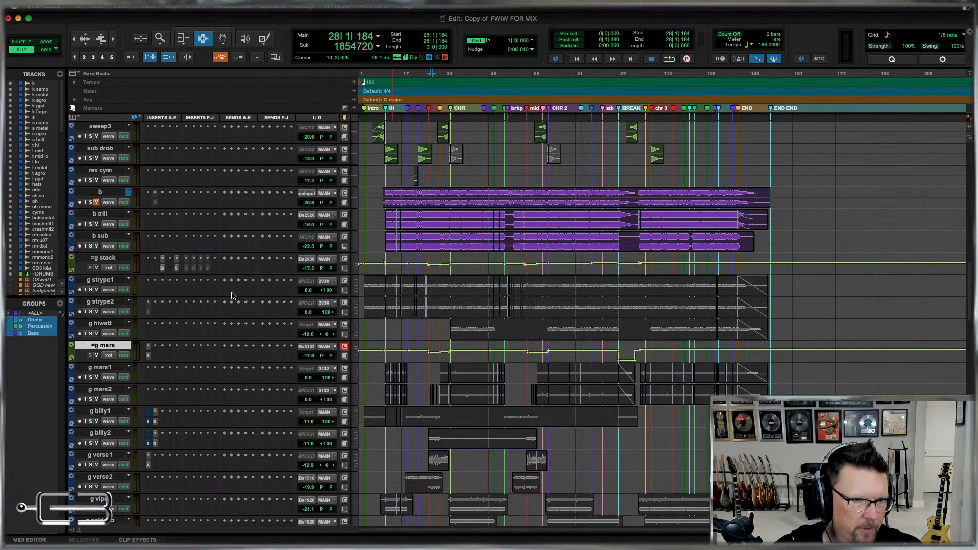
key("super+equal")
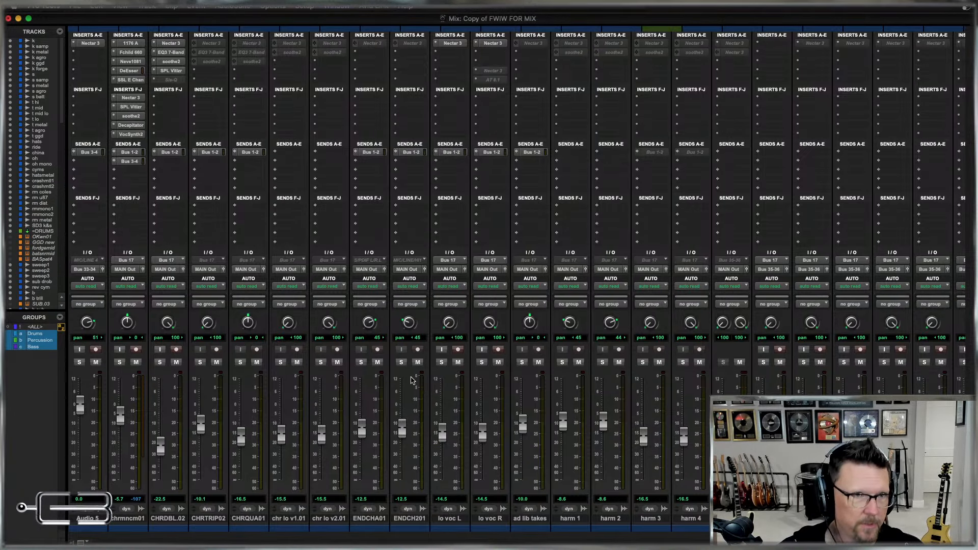
scroll(357, 326, "left", 15)
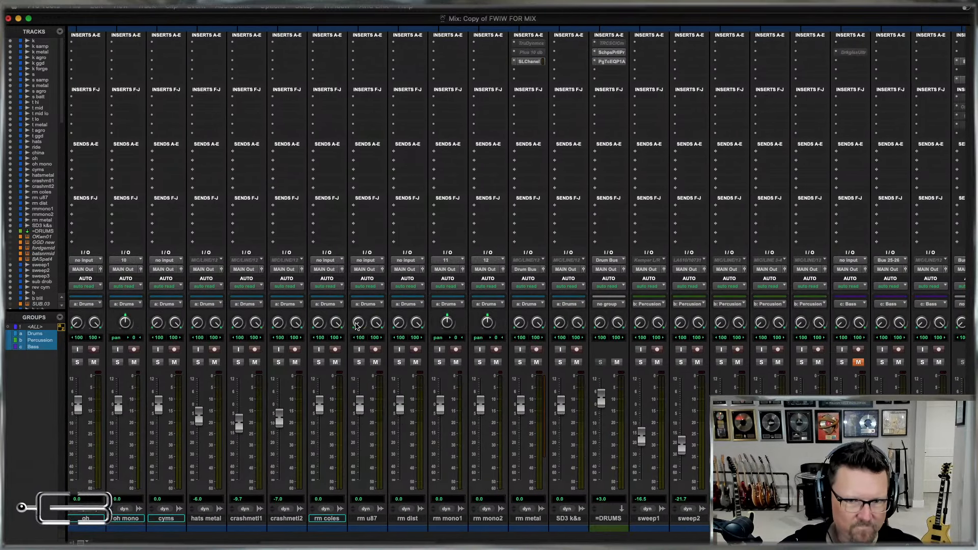
scroll(356, 326, "right", 15)
scroll(357, 326, "right", 4)
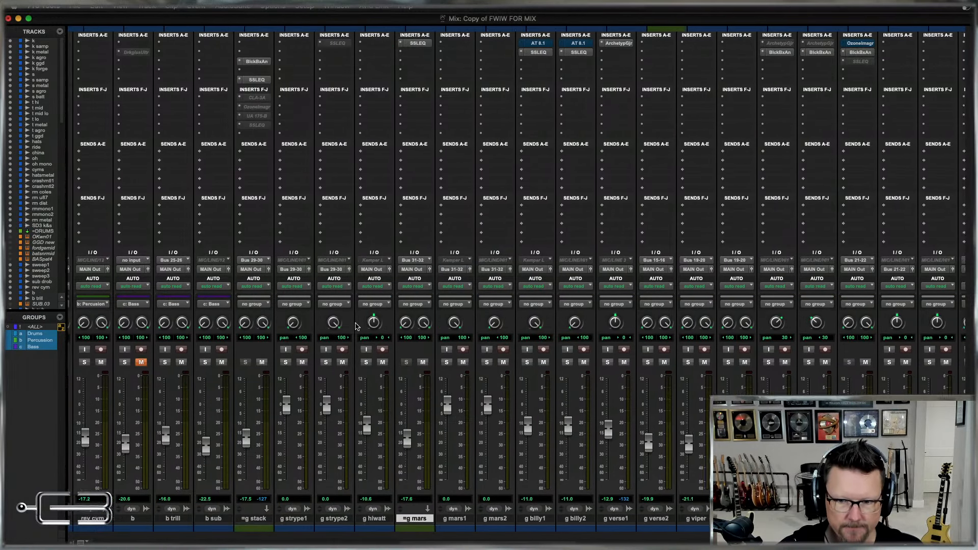
scroll(356, 326, "left", 3)
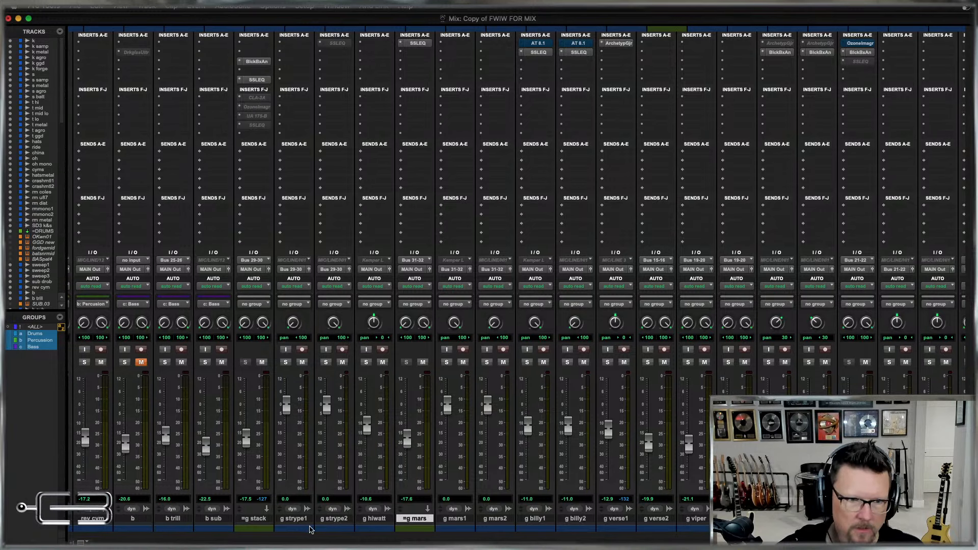
scroll(293, 519, "left", 4)
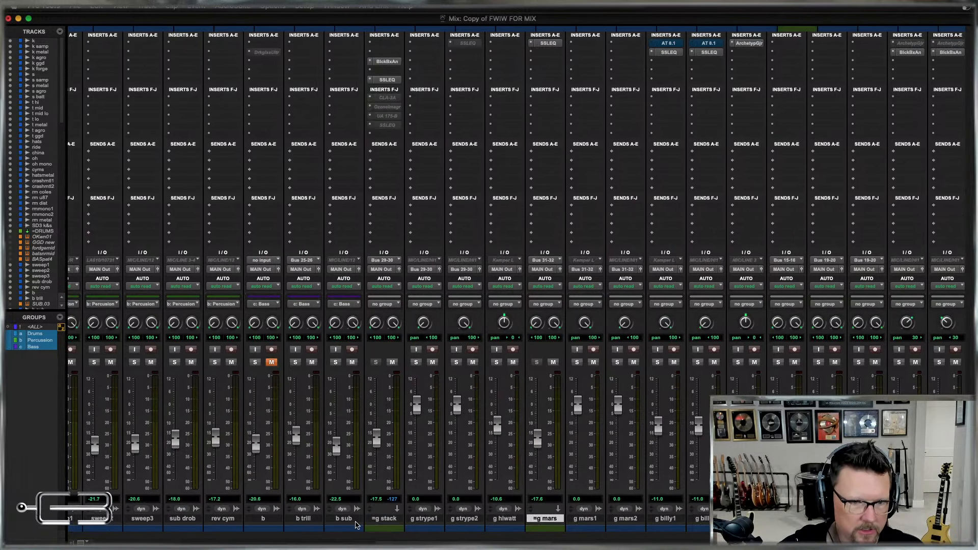
Check the routing of g strype1 and g strype2 into the =g stack bus against the =DRUMS bus setup.
left_click(427, 518)
left_click(469, 519, "shift")
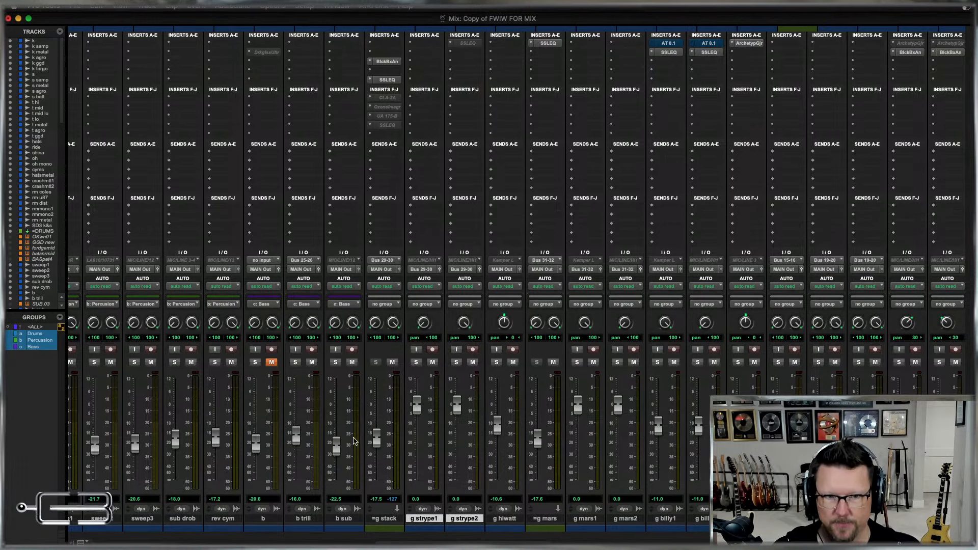
left_click(385, 518)
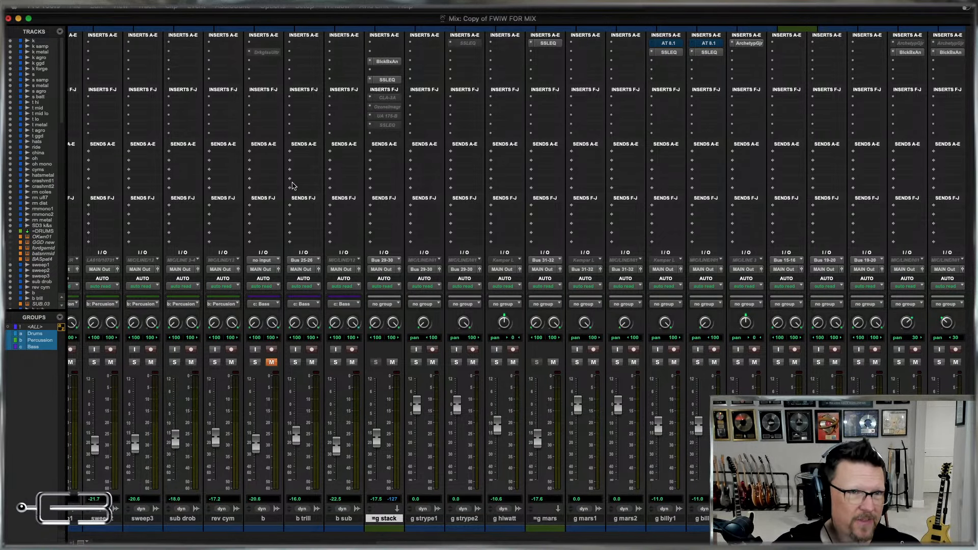
scroll(292, 186, "left", 10)
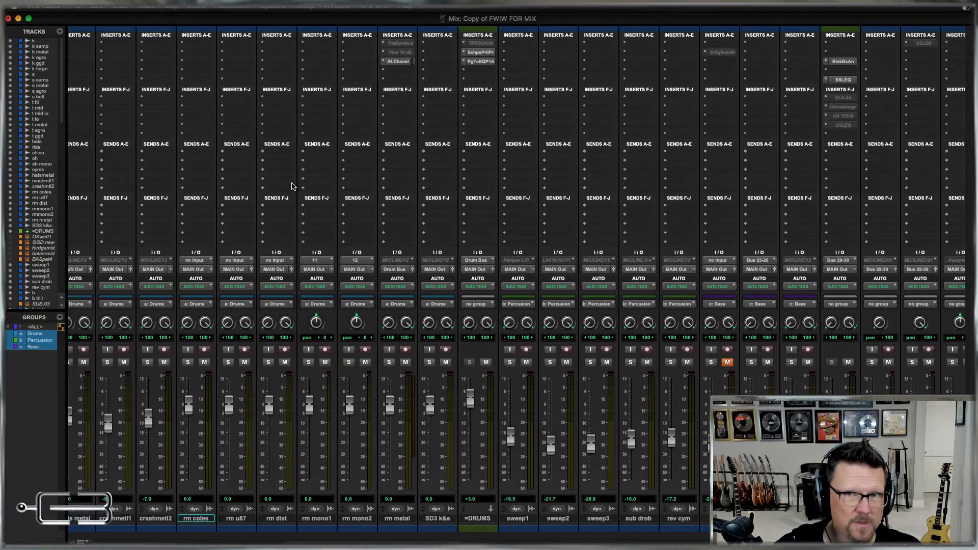
Remove the inactive SSLEQ insert from g strype2 and move the b track's plug-in up to its first insert slot.
scroll(292, 186, "right", 4)
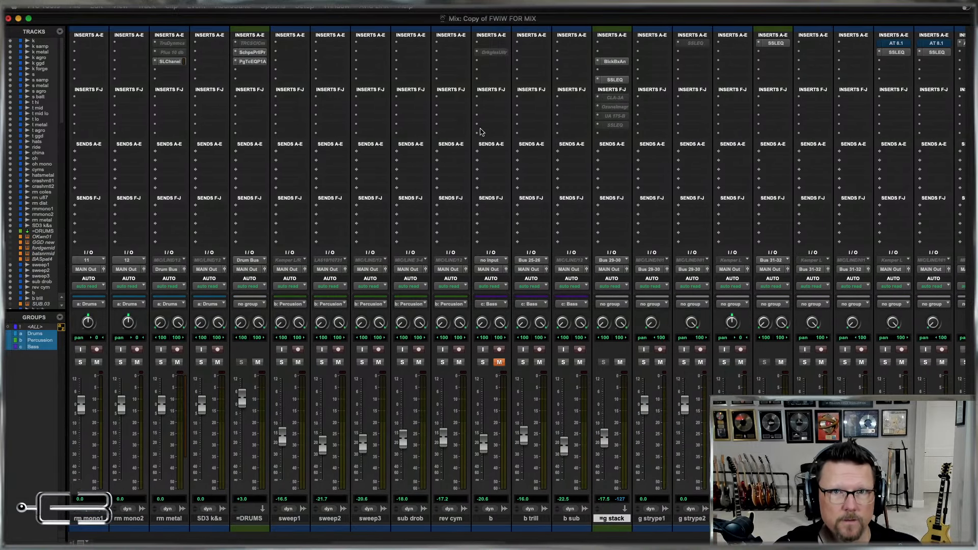
scroll(534, 124, "right", 4)
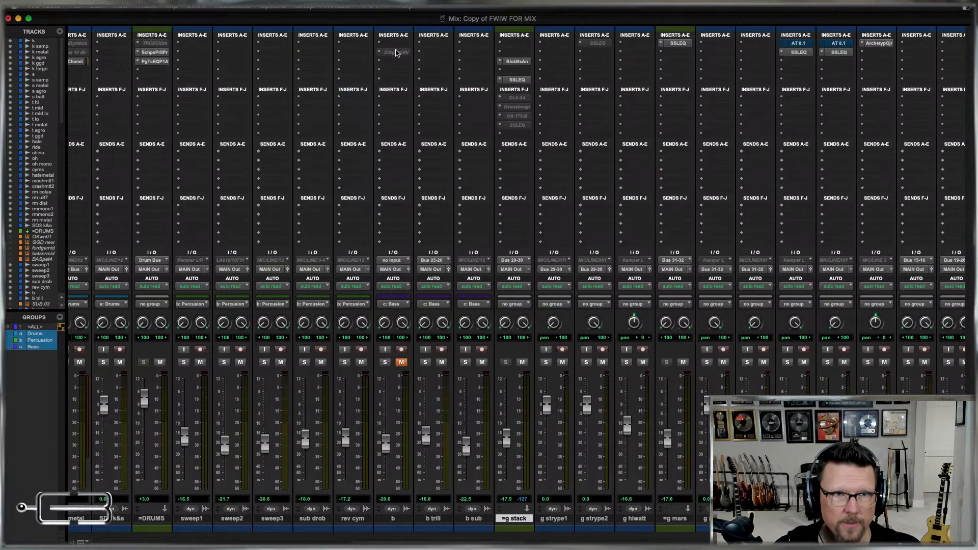
left_click(581, 44)
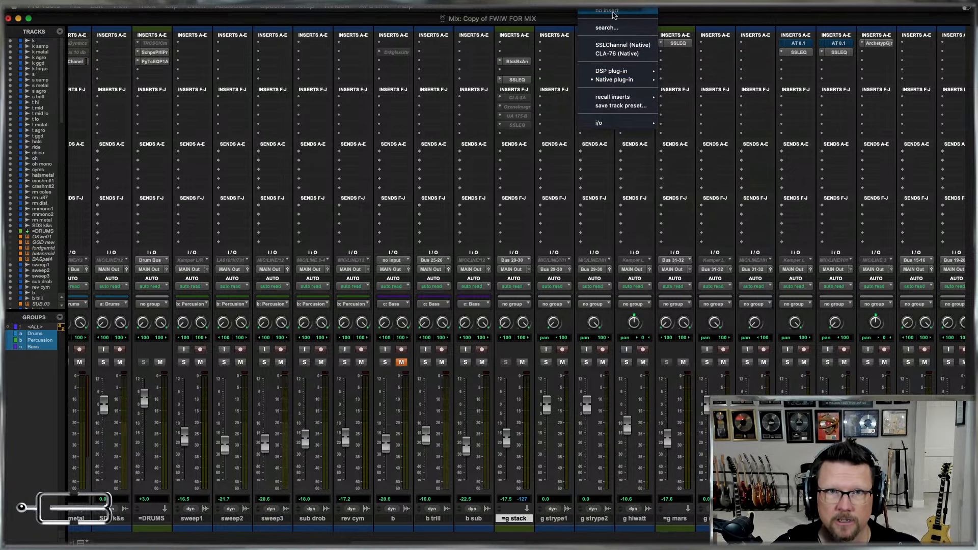
left_click(613, 12)
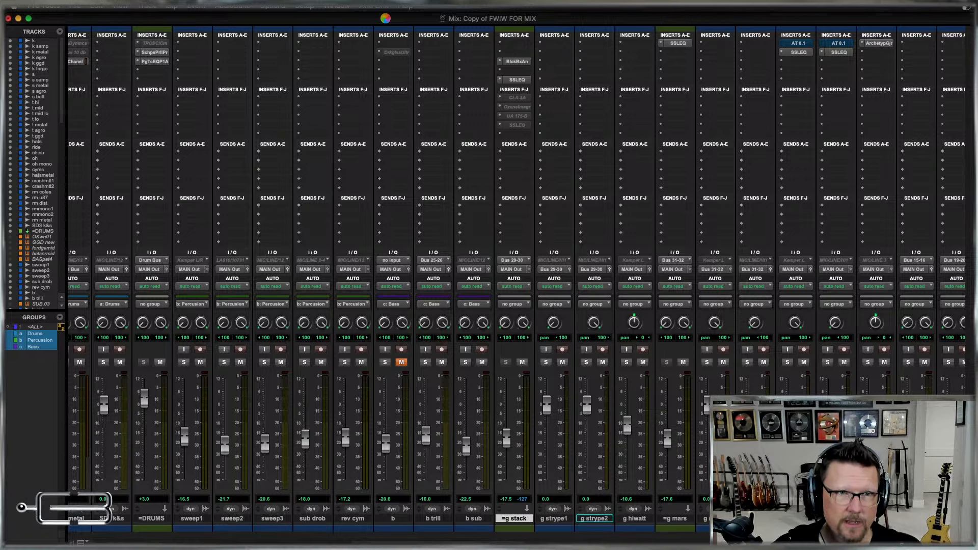
left_click(383, 18)
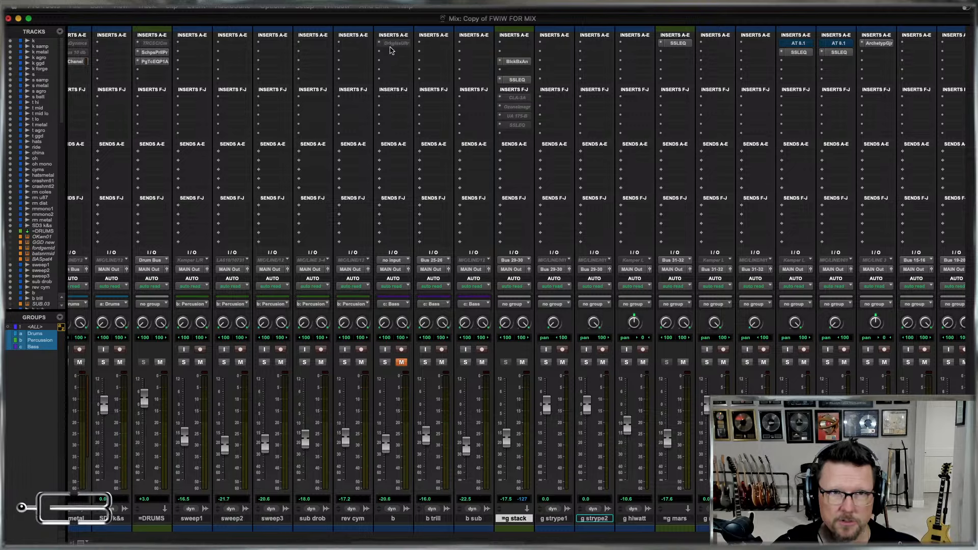
left_click(396, 519)
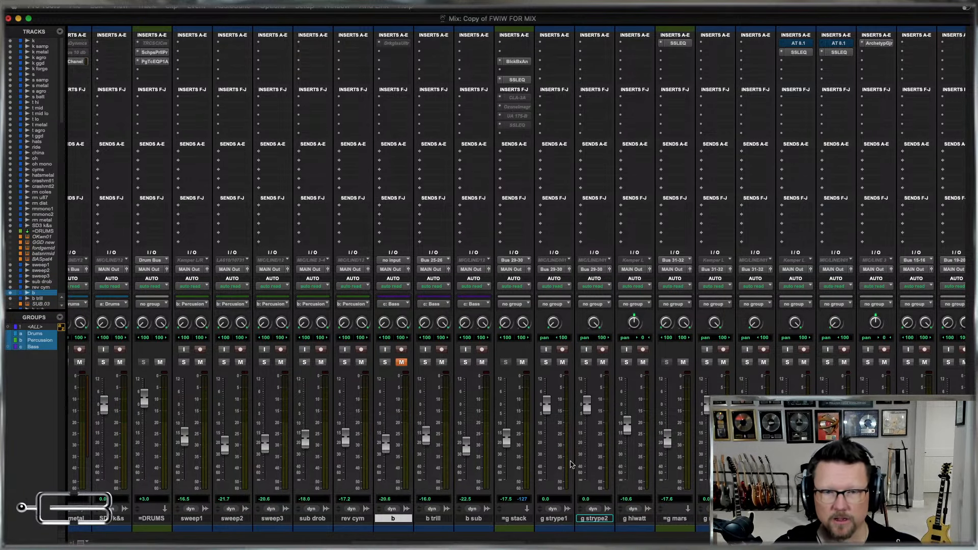
Switch to the Edit window and convert the =g stack, =g mars and =g kris aux tracks to routing folders.
key("super+equal")
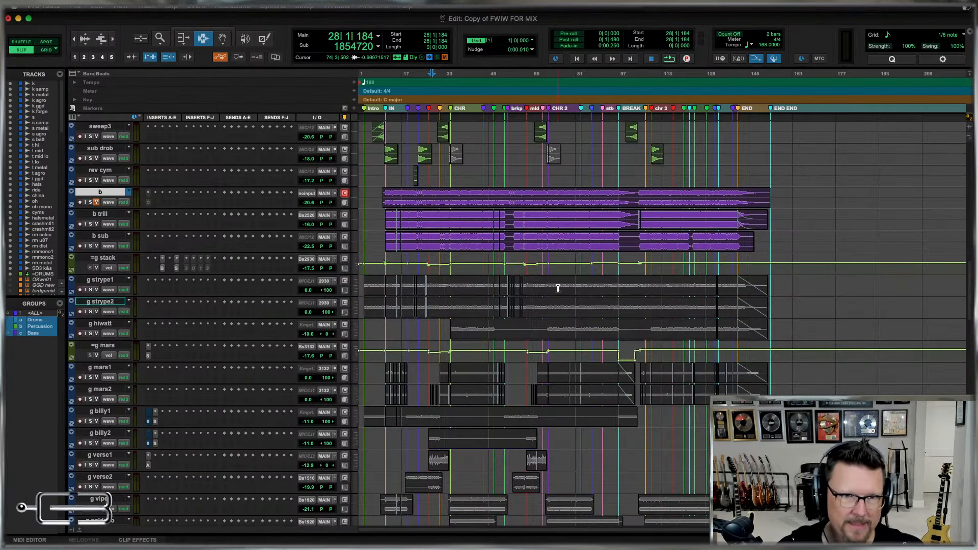
scroll(211, 342, "down", 5)
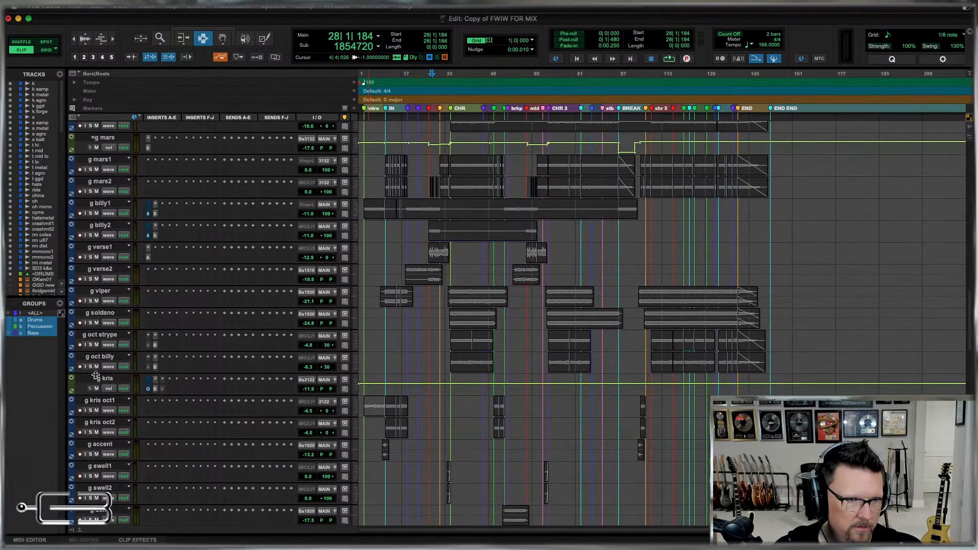
scroll(489, 383, "up", 3)
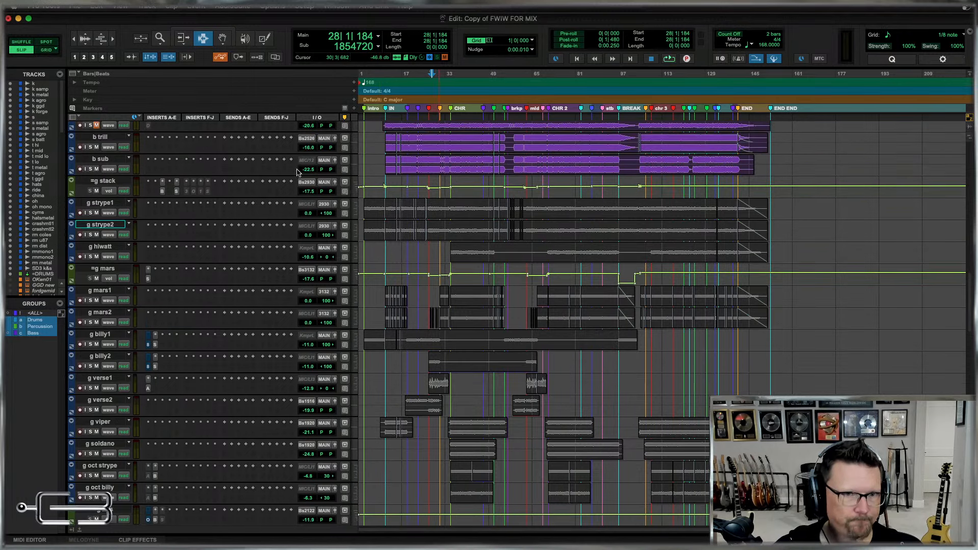
left_click(117, 180)
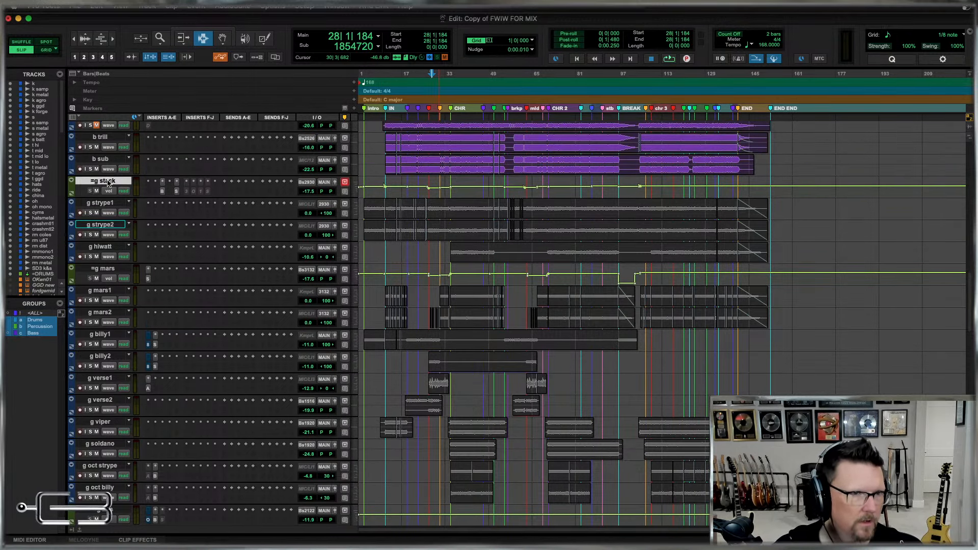
left_click(107, 268, "super")
scroll(656, 454, "down", 5)
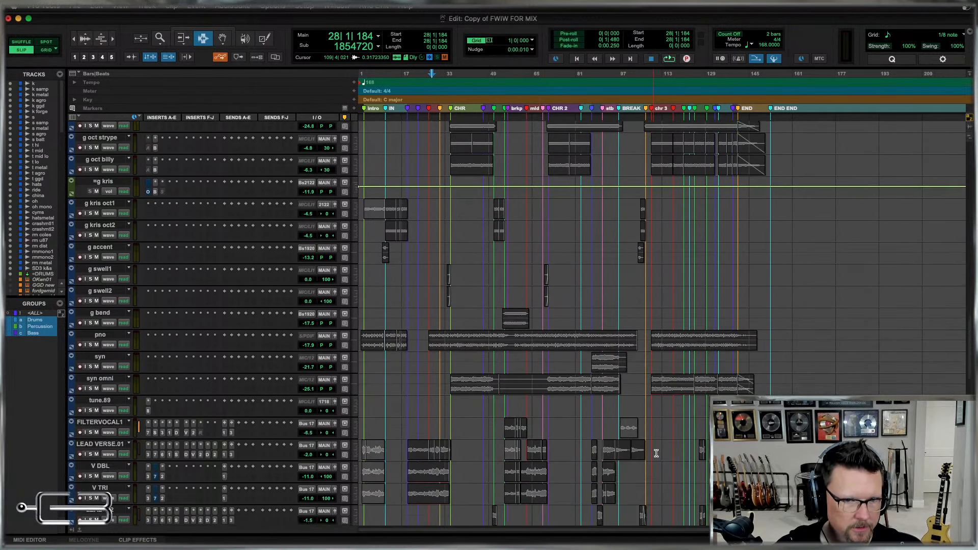
left_click(96, 305, "super")
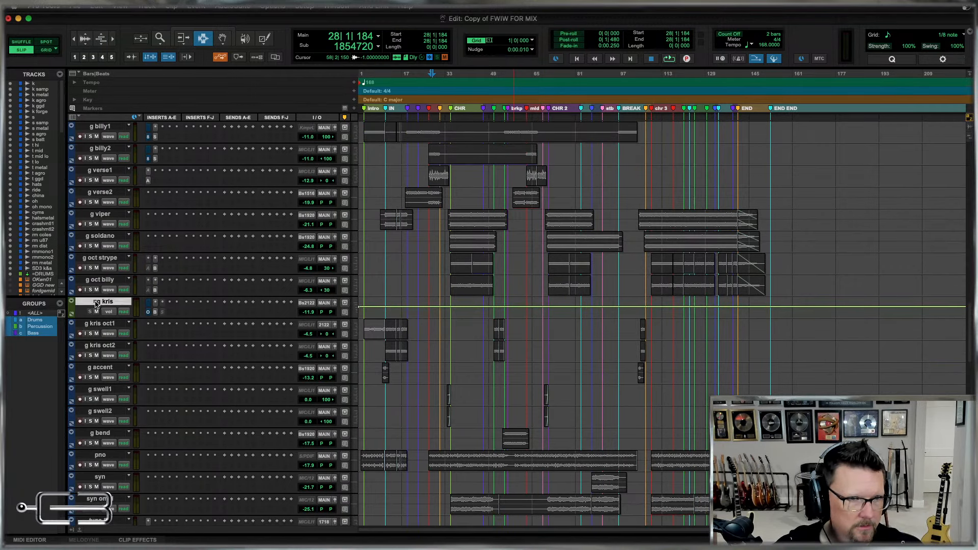
right_click(96, 304)
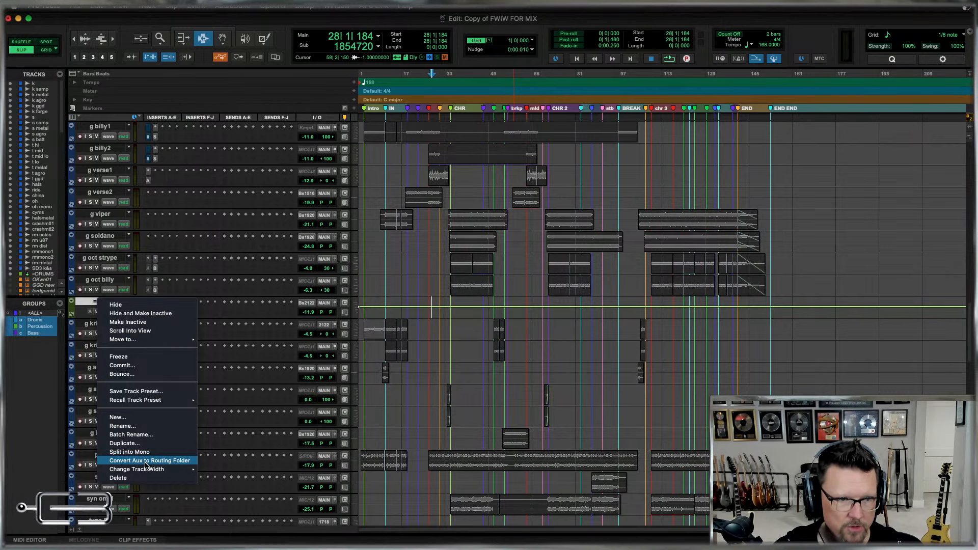
left_click(146, 461)
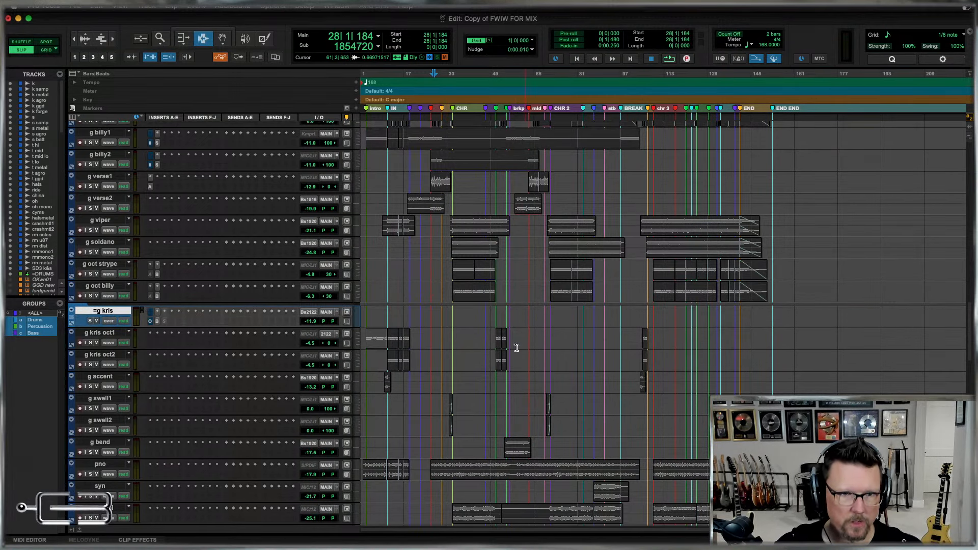
scroll(516, 348, "up", 10)
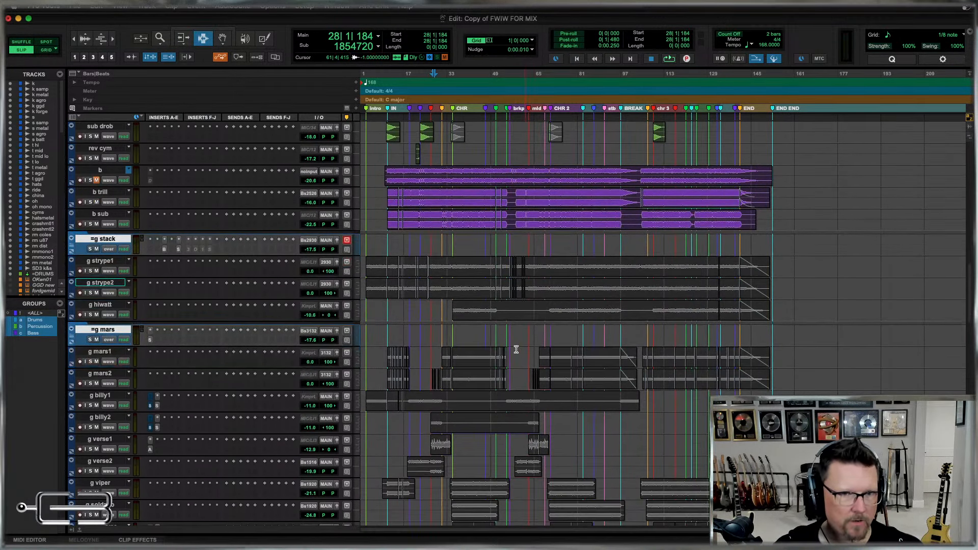
In the Mix window, move the g strype1 and g strype2 tracks together into the =g stack routing folder.
left_click(461, 266)
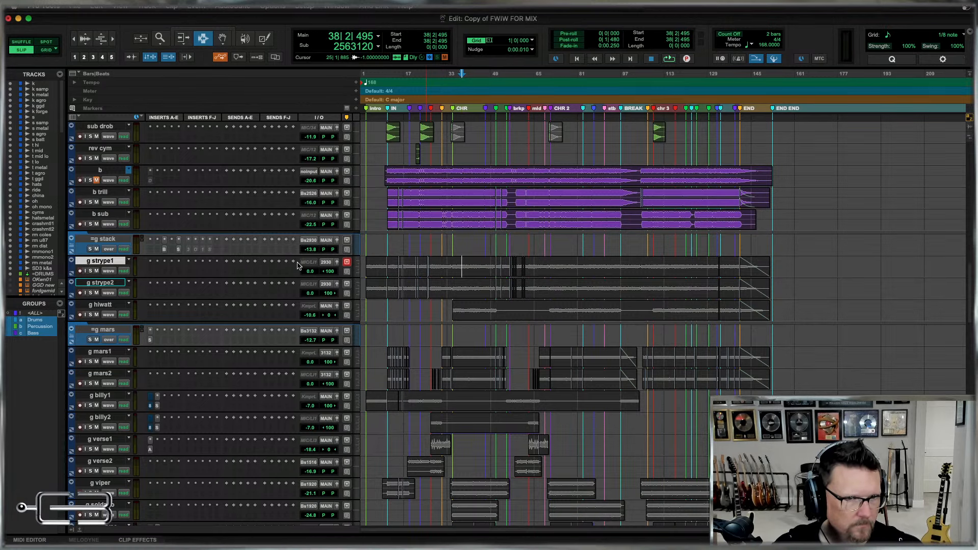
key("super+equal")
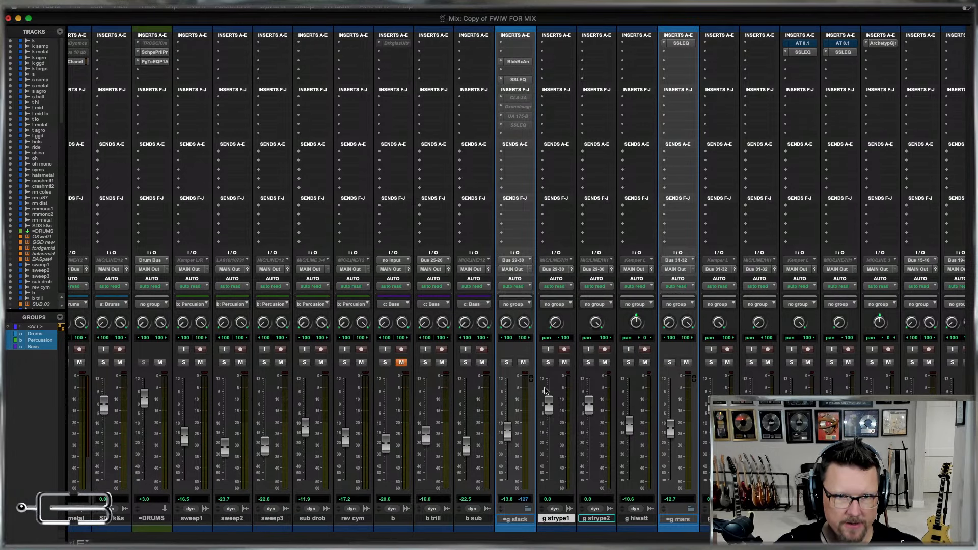
left_click(603, 519)
left_click(552, 517, "shift")
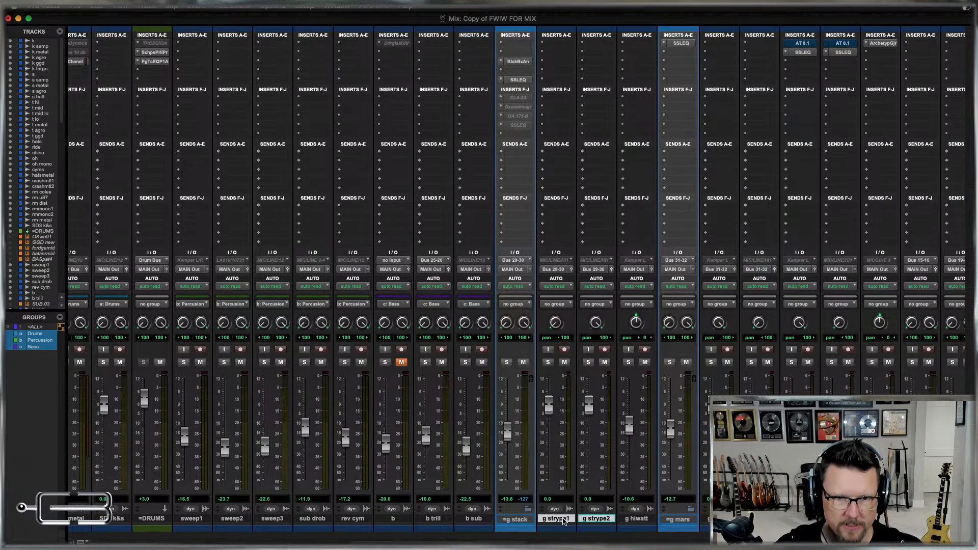
left_click_drag(565, 521, 525, 515)
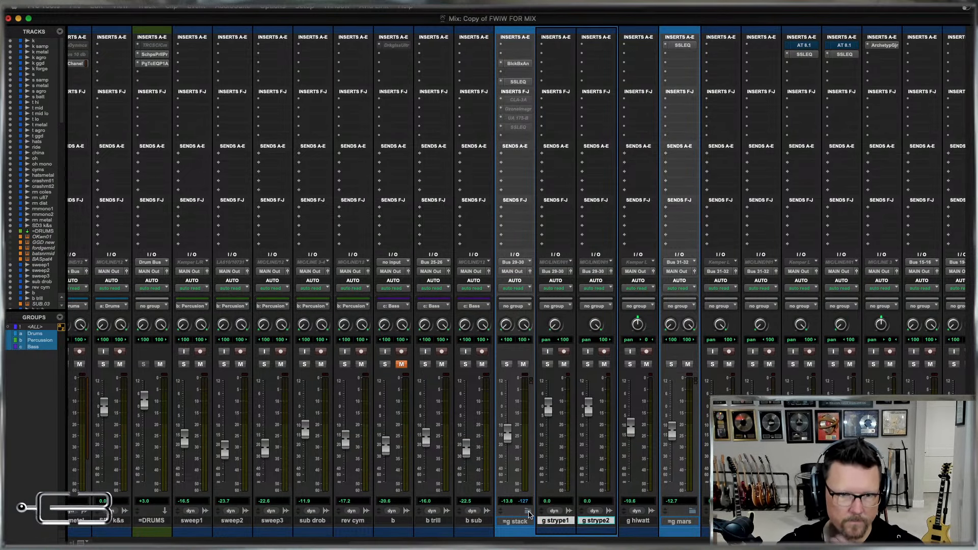
left_click(529, 513)
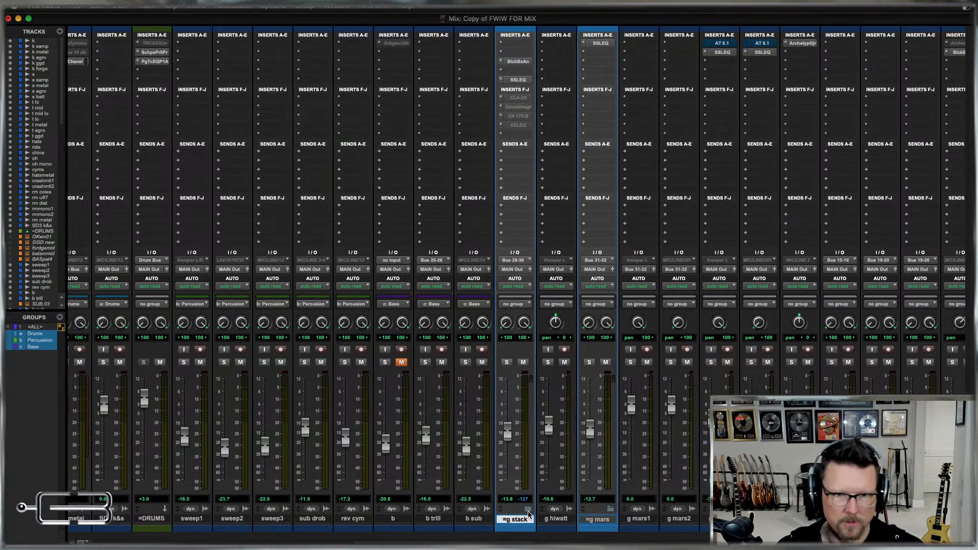
Return to the Edit window, select a range across =g stack and g hiwatt, and expand and collapse the =g stack folder to check its contents.
key("super+equal")
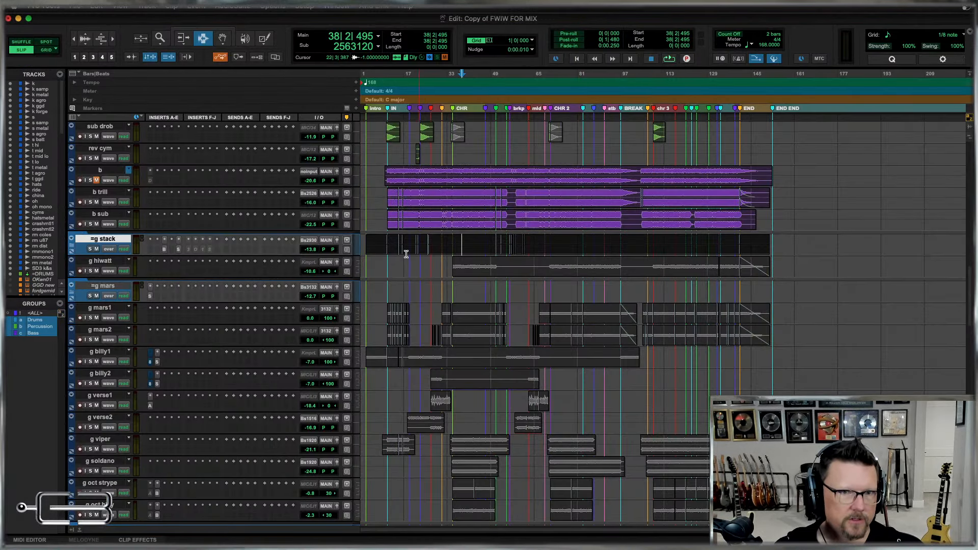
left_click_drag(439, 245, 687, 260)
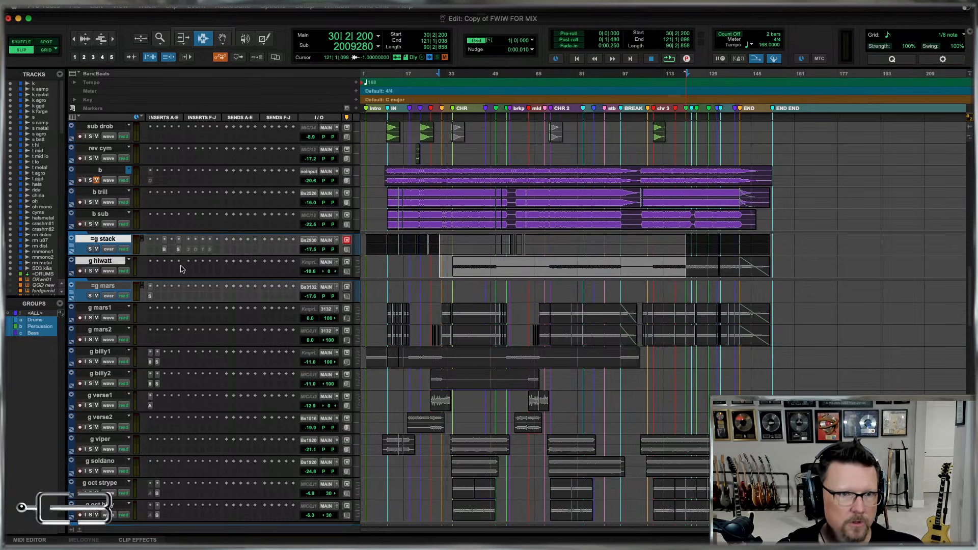
left_click(71, 247)
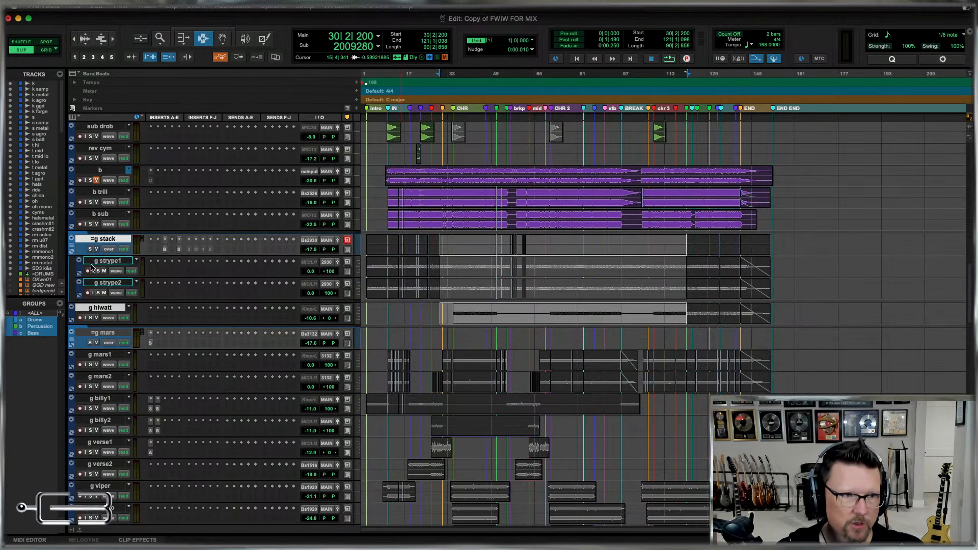
left_click(71, 248)
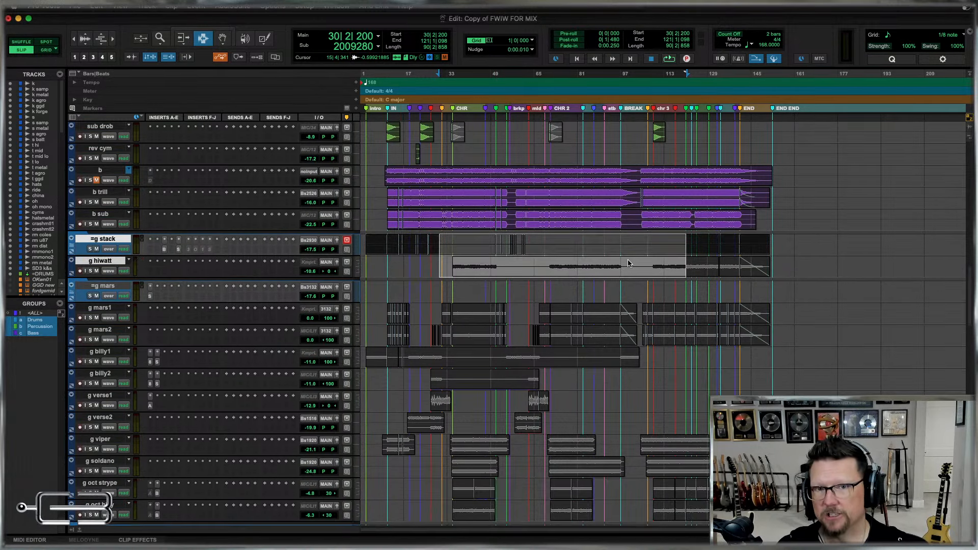
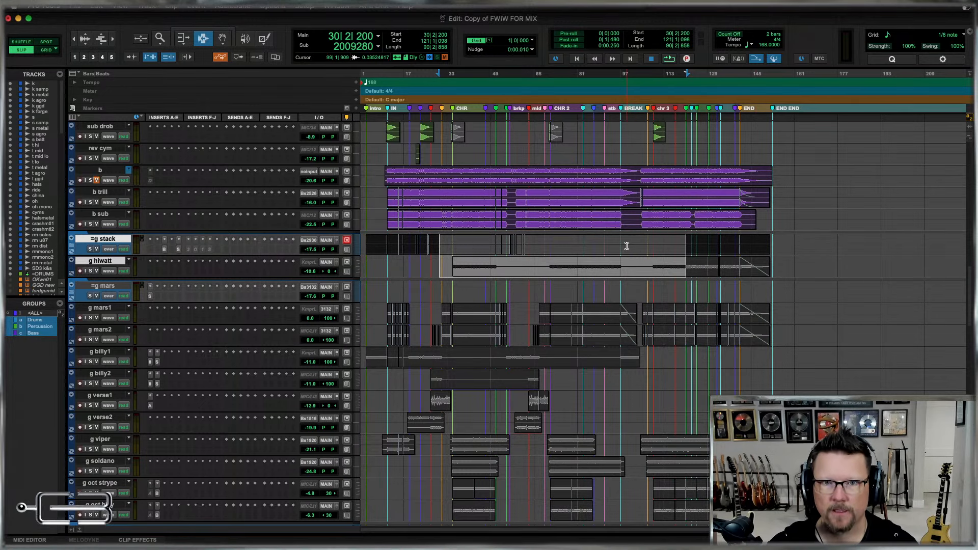
Set the =g stack folder's track height to large, select ranges across its clip overview and check it against the Mix window.
left_click(623, 245)
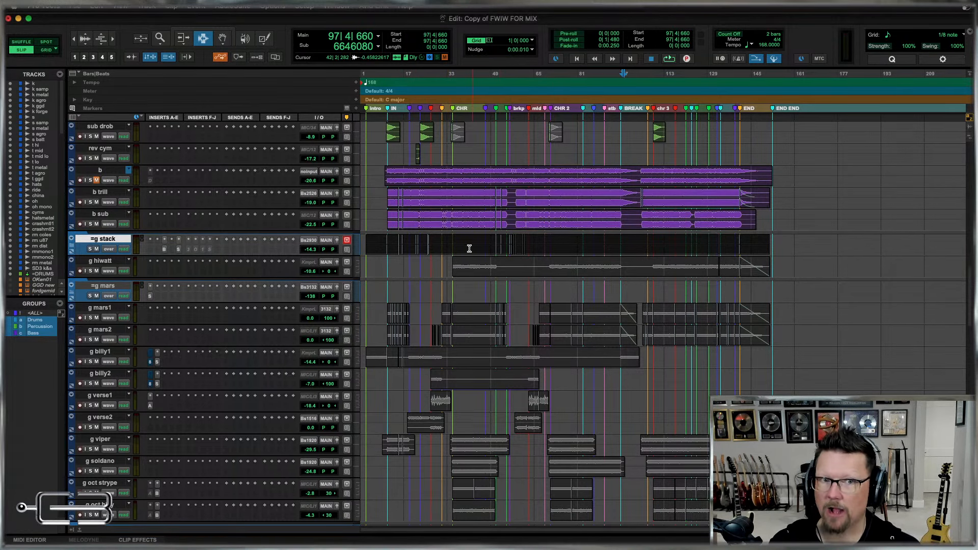
left_click(102, 243)
left_click(360, 247)
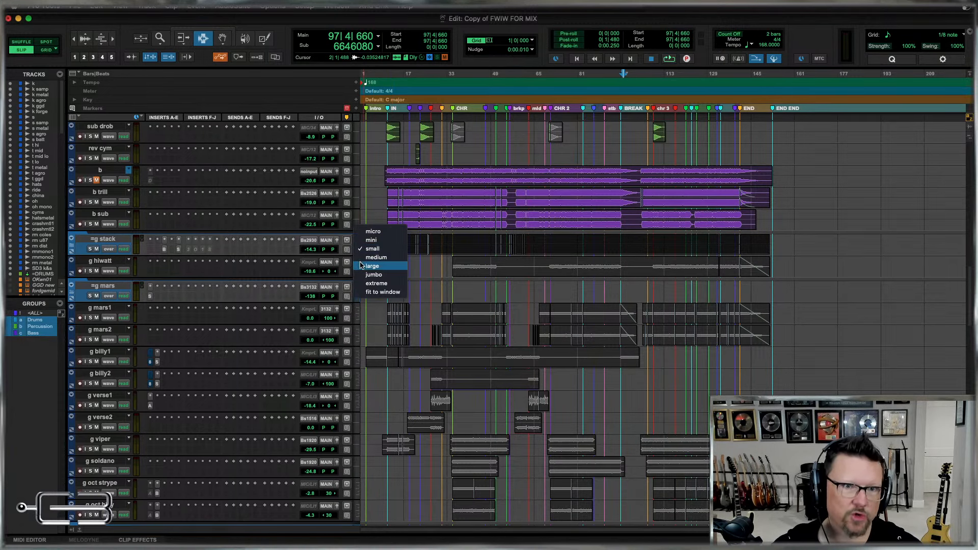
left_click(360, 264)
left_click_drag(381, 271, 648, 283)
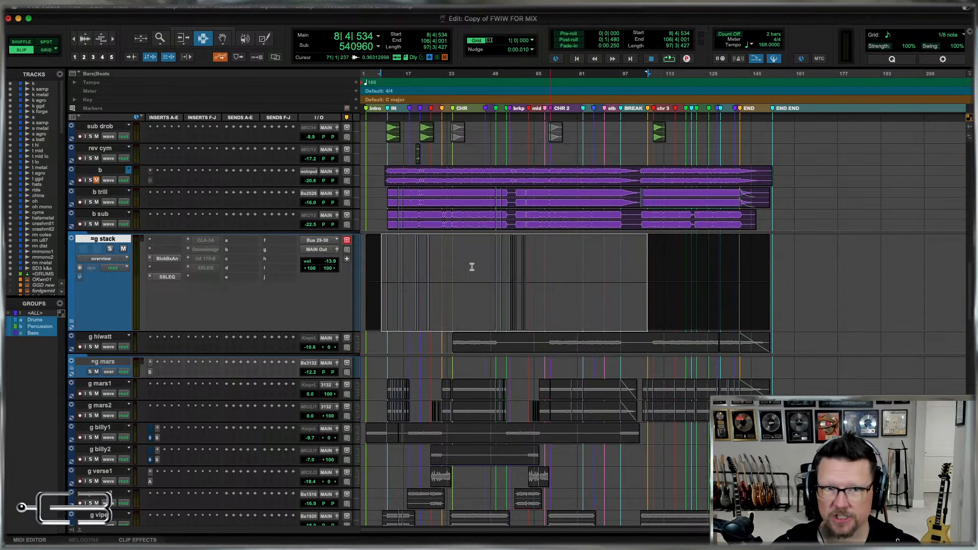
left_click_drag(477, 268, 641, 278)
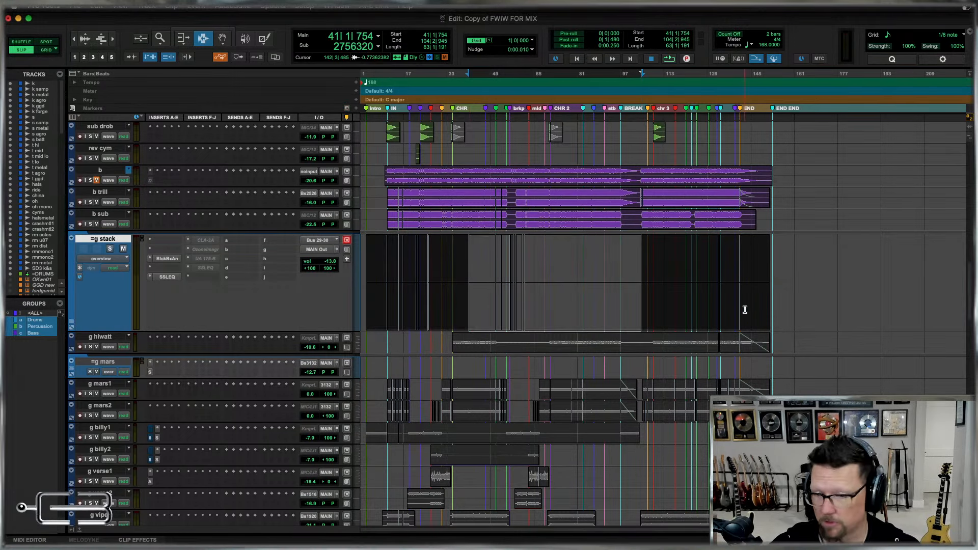
left_click_drag(478, 260, 587, 281)
left_click_drag(795, 277, 543, 262)
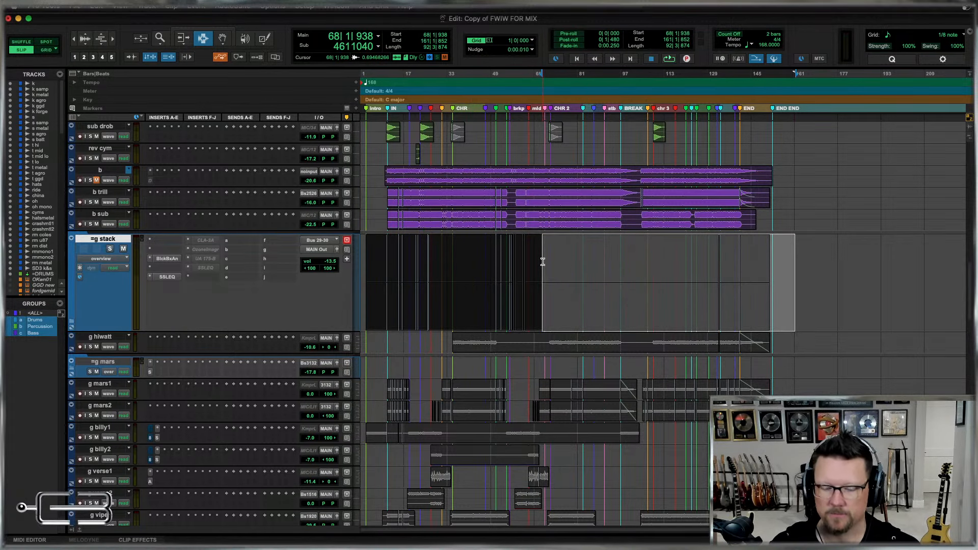
key("super+equal")
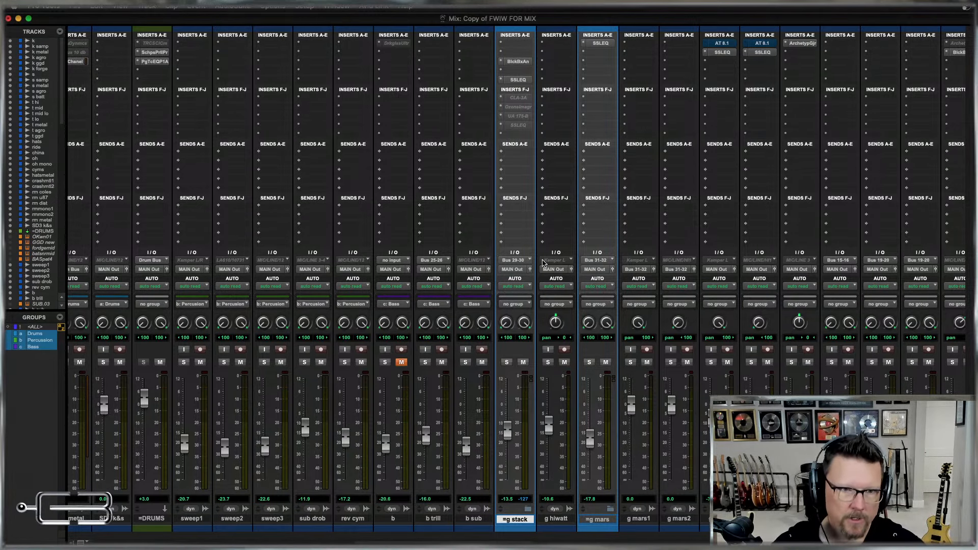
key("super+equal")
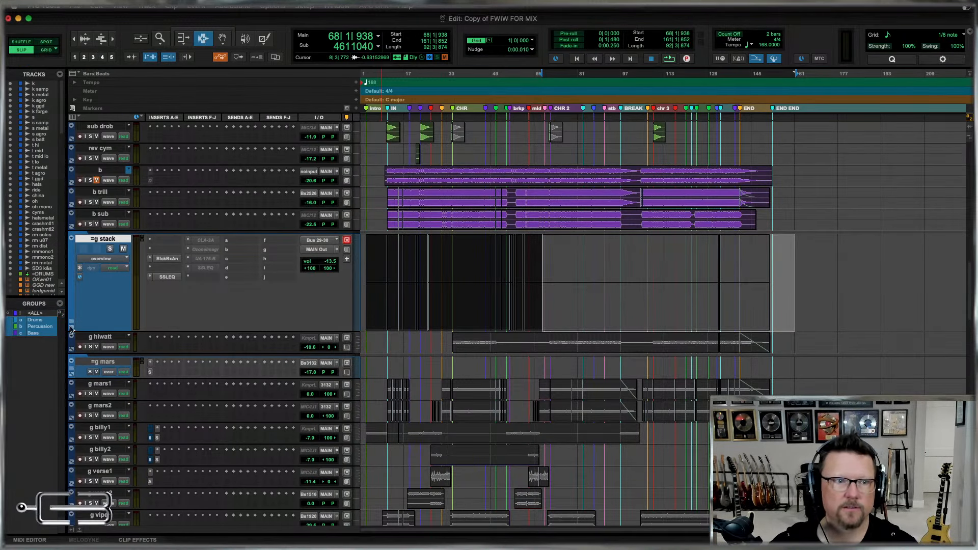
Expand =g stack, select a range on g strype2, collapse the folder and set its track height to small.
left_click(71, 322)
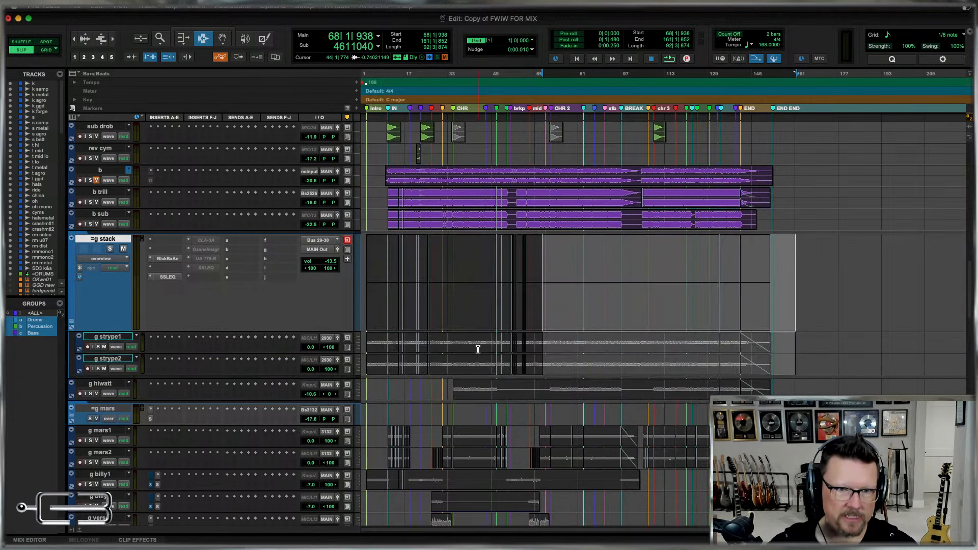
left_click_drag(461, 352, 453, 365)
left_click_drag(439, 365, 542, 363)
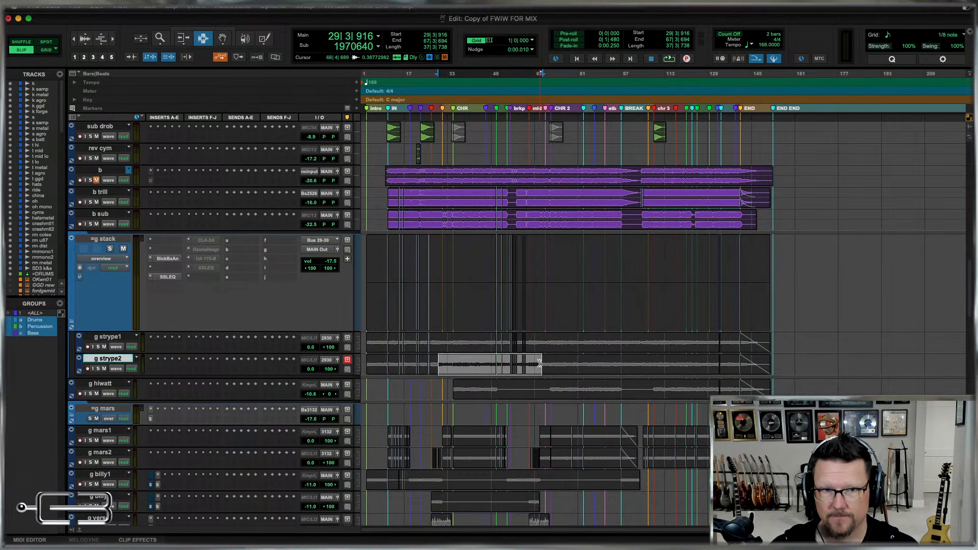
left_click(71, 325)
left_click(355, 268)
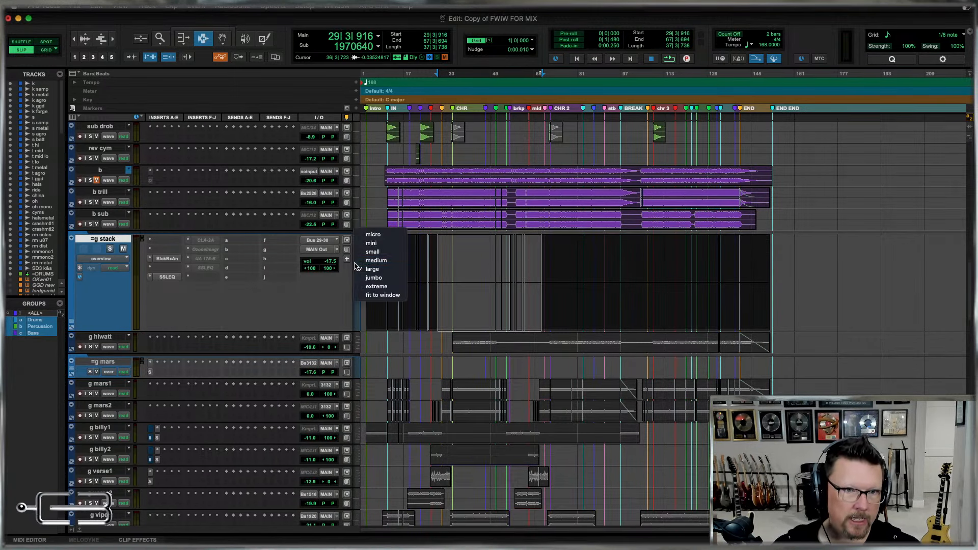
left_click(364, 251)
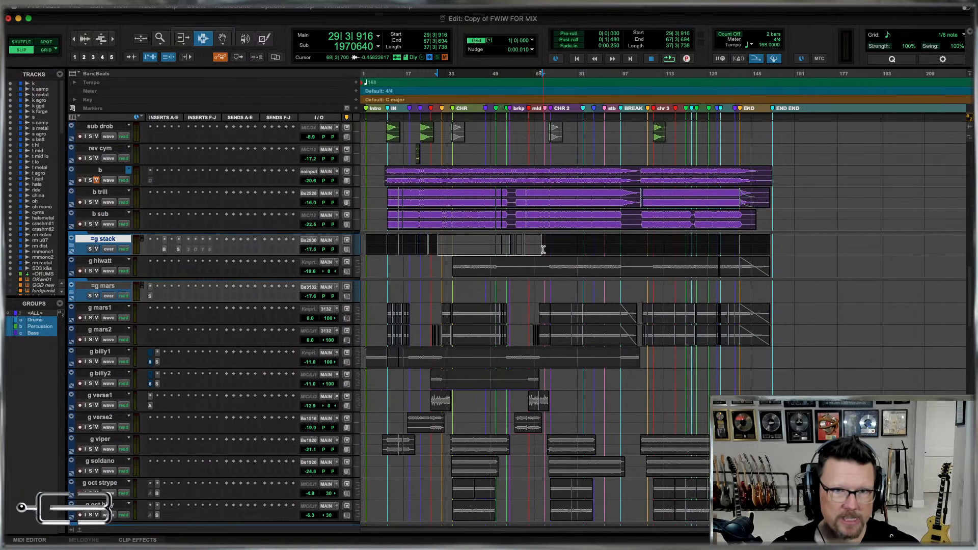
left_click(543, 250)
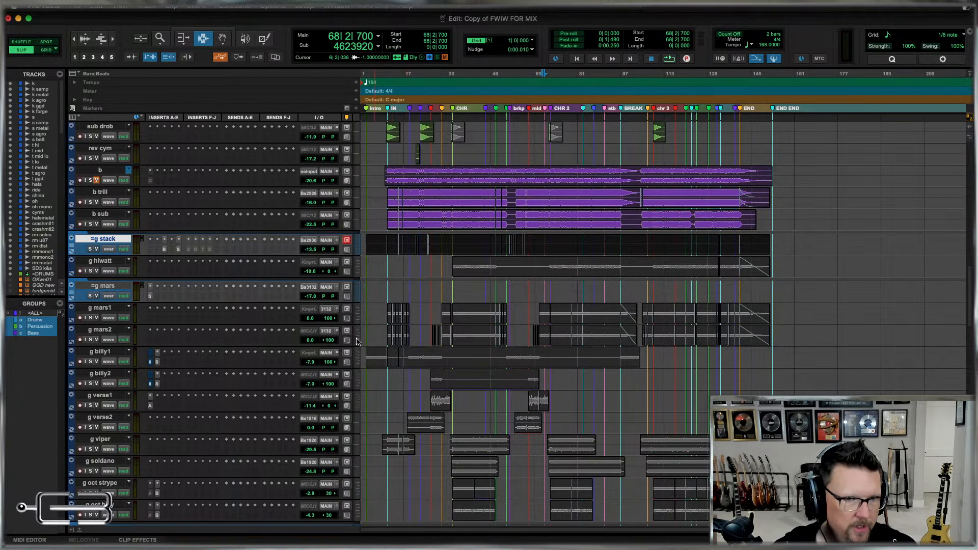
Move the g mars1 and g mars2 tracks together into the =g mars routing folder.
left_click(112, 330)
left_click(106, 307, "shift")
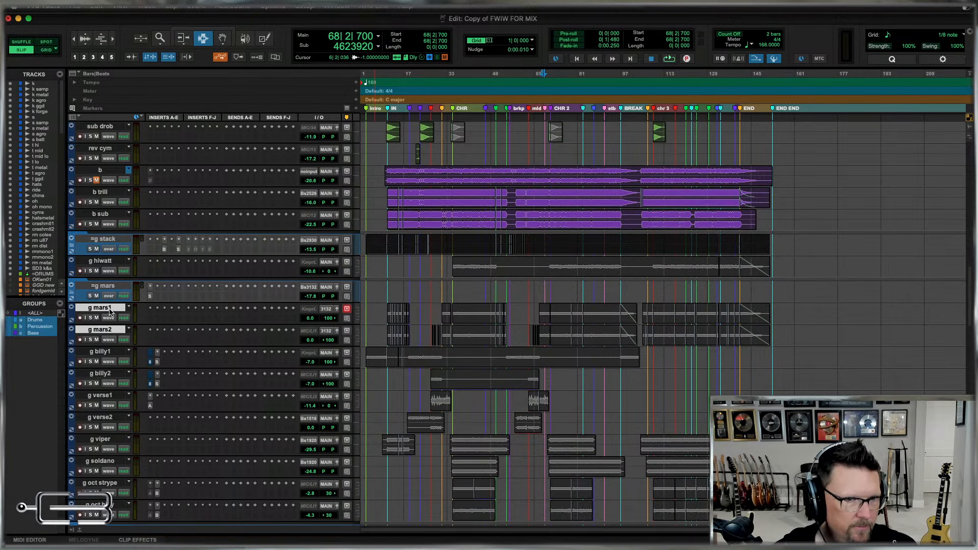
left_click_drag(109, 310, 93, 294)
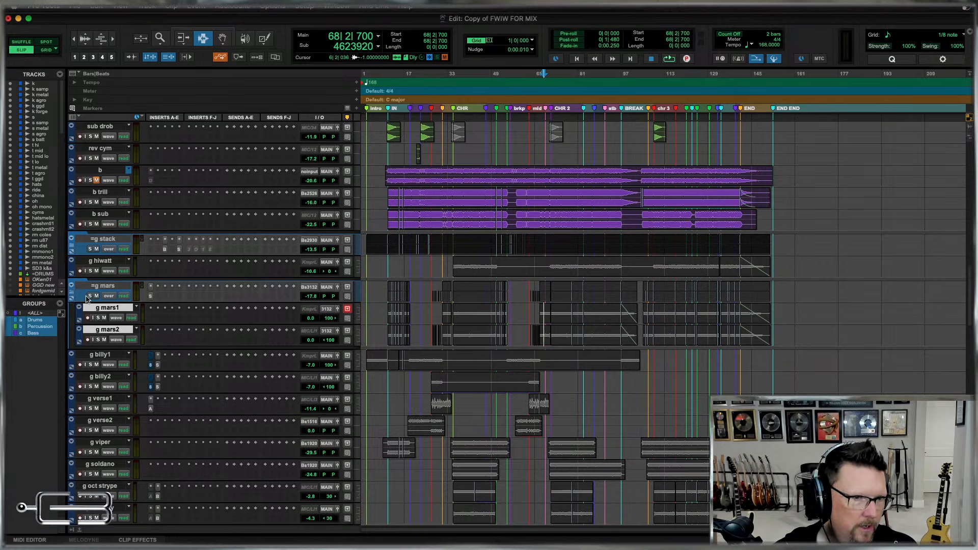
In the Mix window, copy the SSLEQ insert from =g mars to g mars1 and g mars2, and return to the Edit window.
key("super+equal")
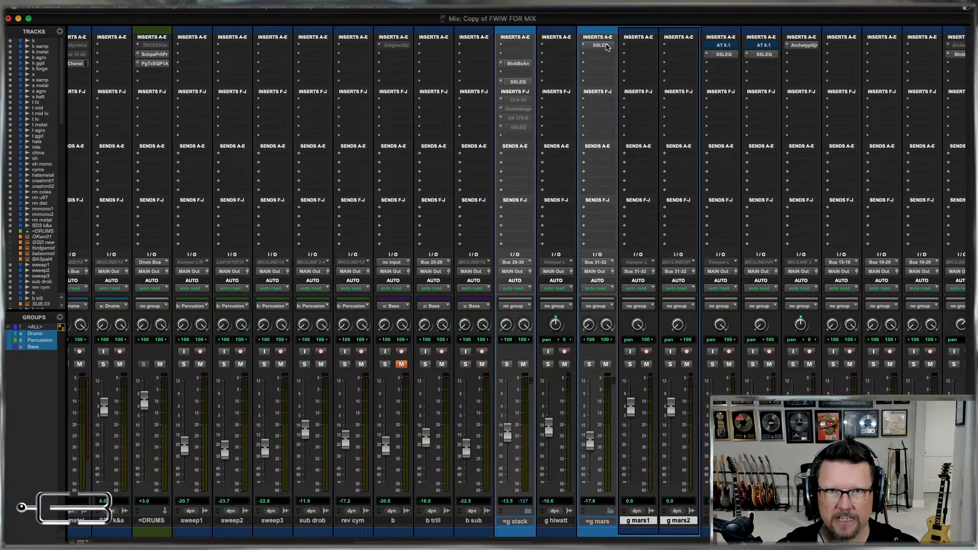
left_click_drag(645, 46, 679, 47)
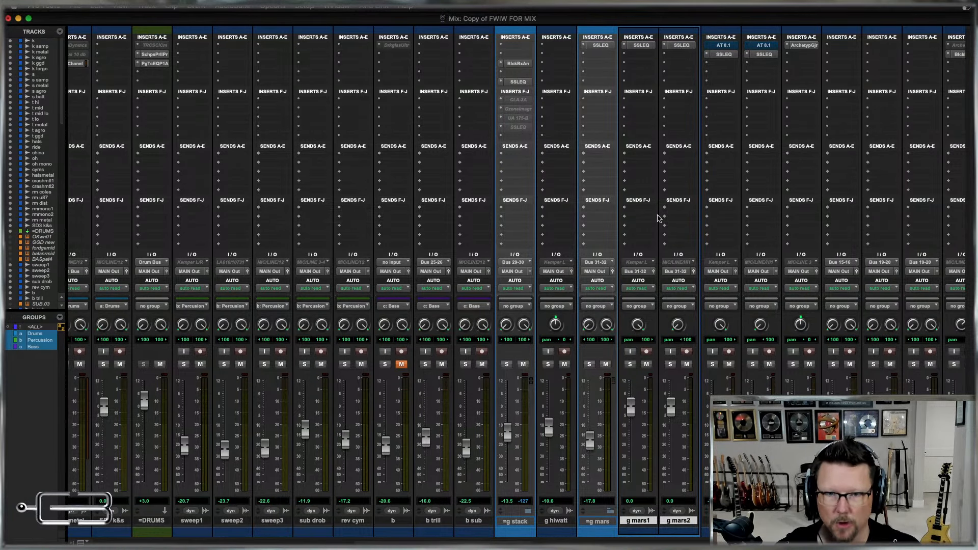
key("super+equal")
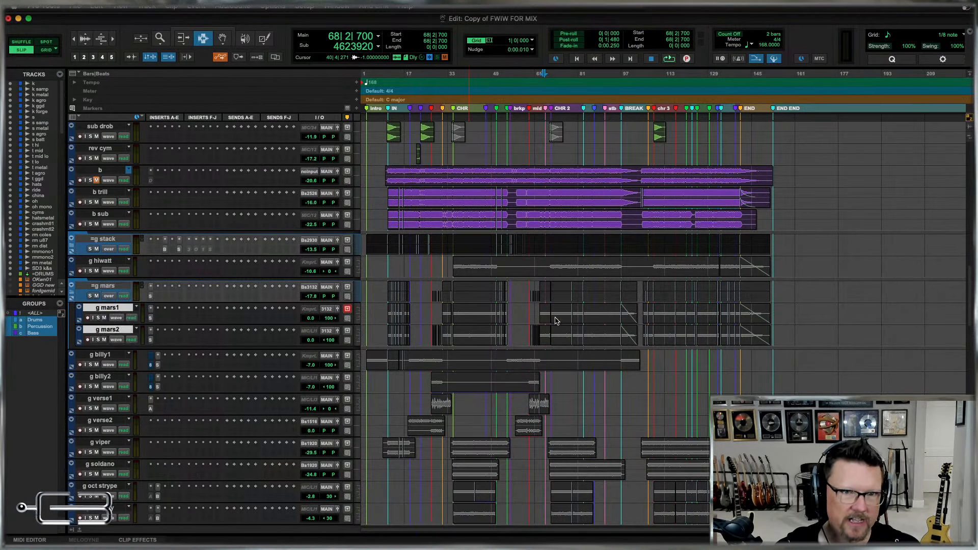
Show the volume automation of the =g mars folder and select a range across it from about bar 8 to bar 160.
key("ctrl+minus")
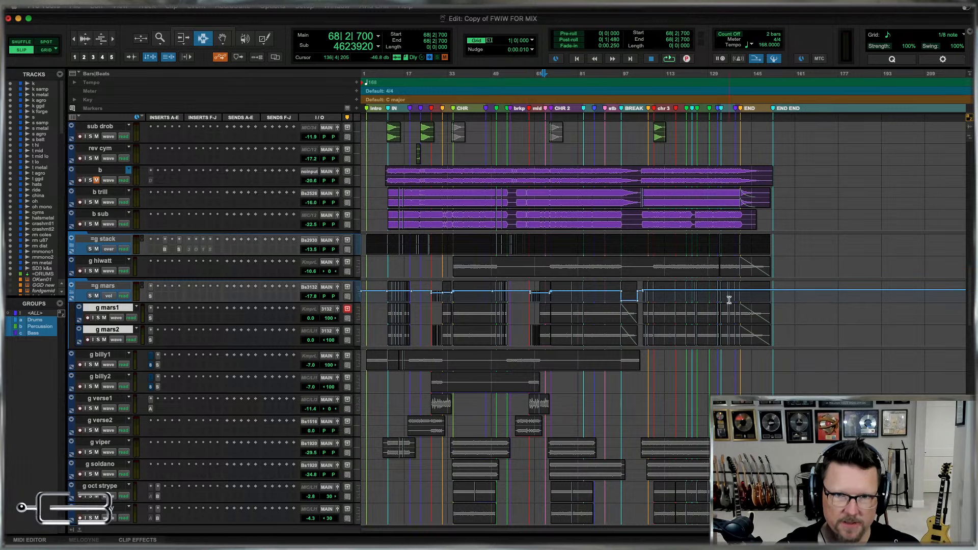
left_click_drag(821, 296, 793, 302)
left_click(378, 298)
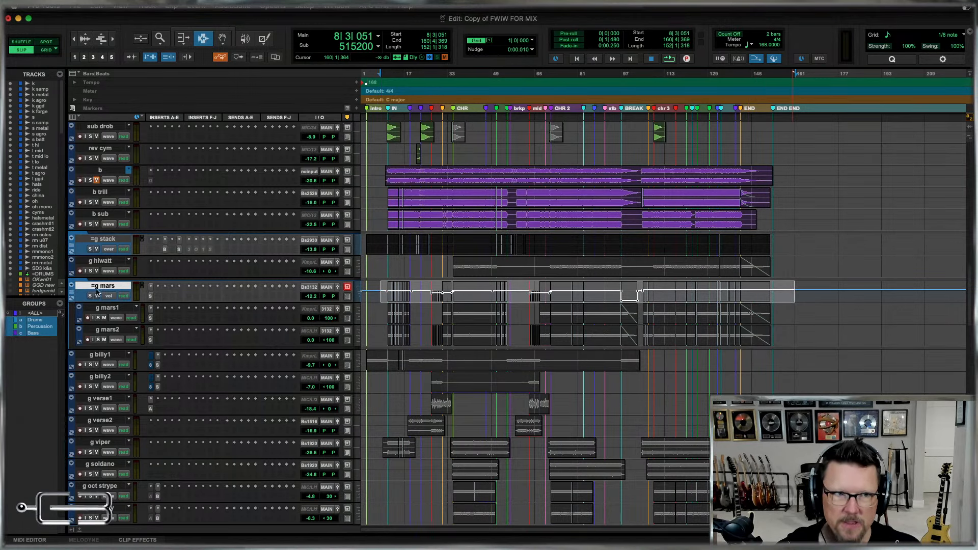
In the Mix window, remove the SSLEQ inserts from g mars1 and g mars2.
key("super+equal")
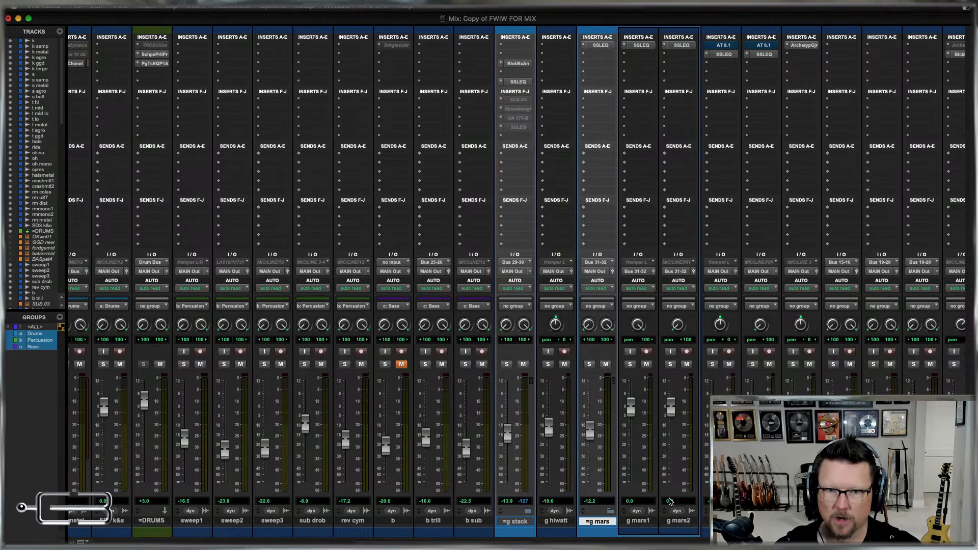
left_click(644, 520)
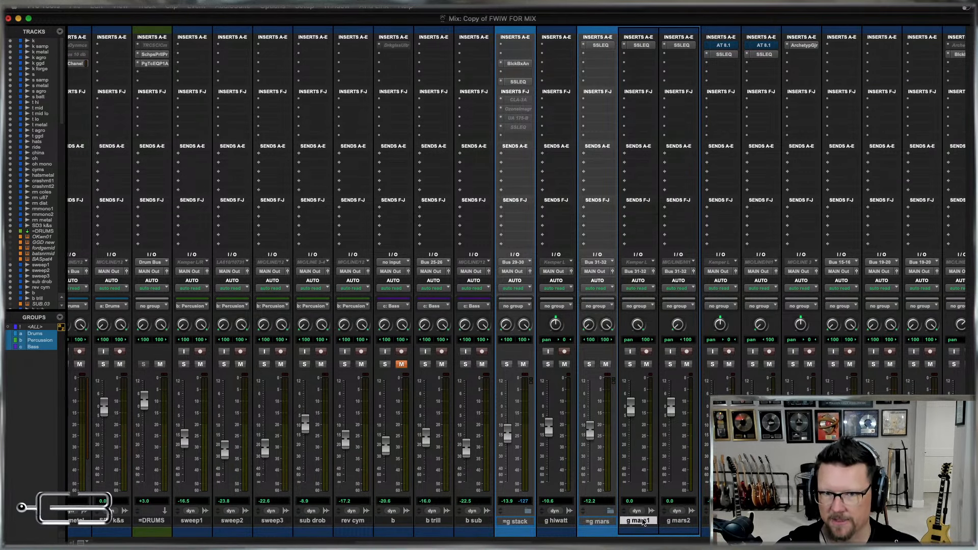
left_click(681, 521, "shift")
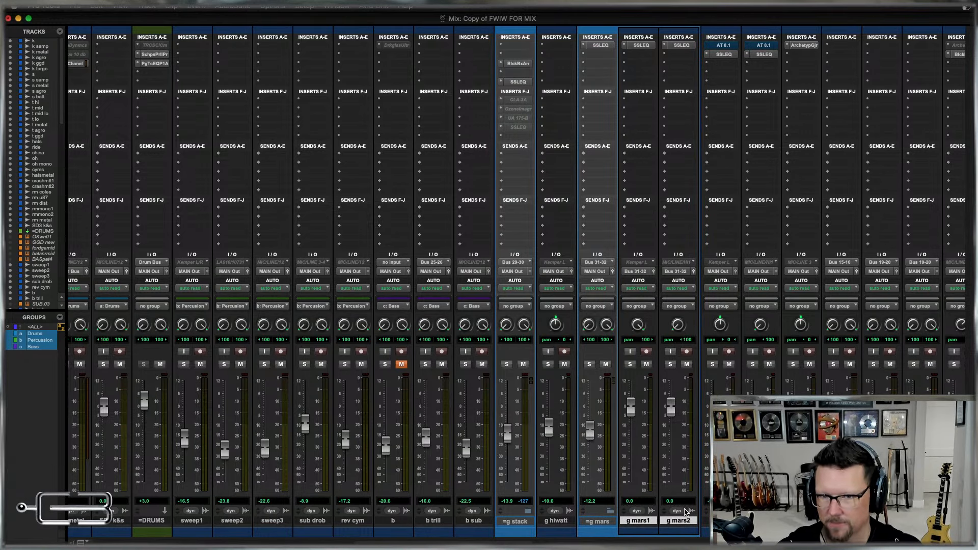
left_click(678, 522, "super")
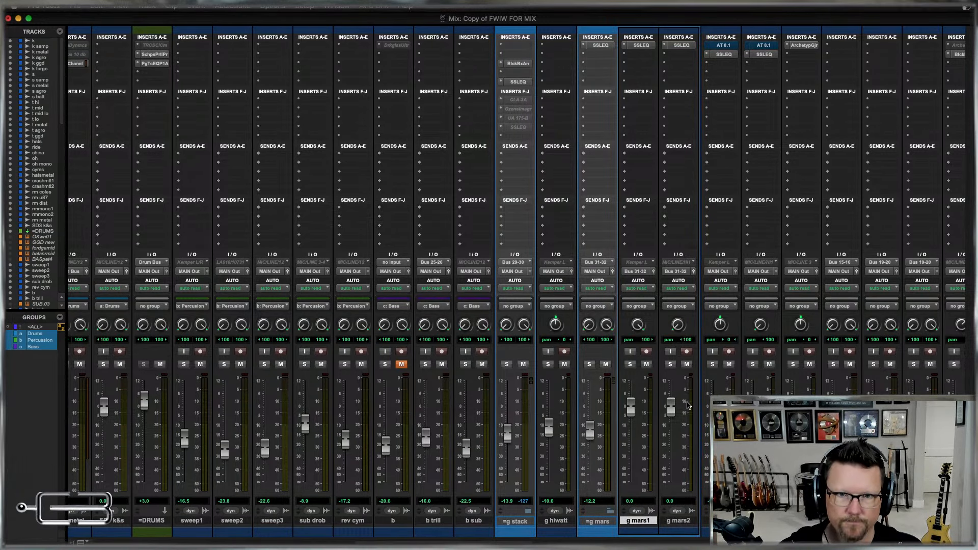
left_click(625, 46)
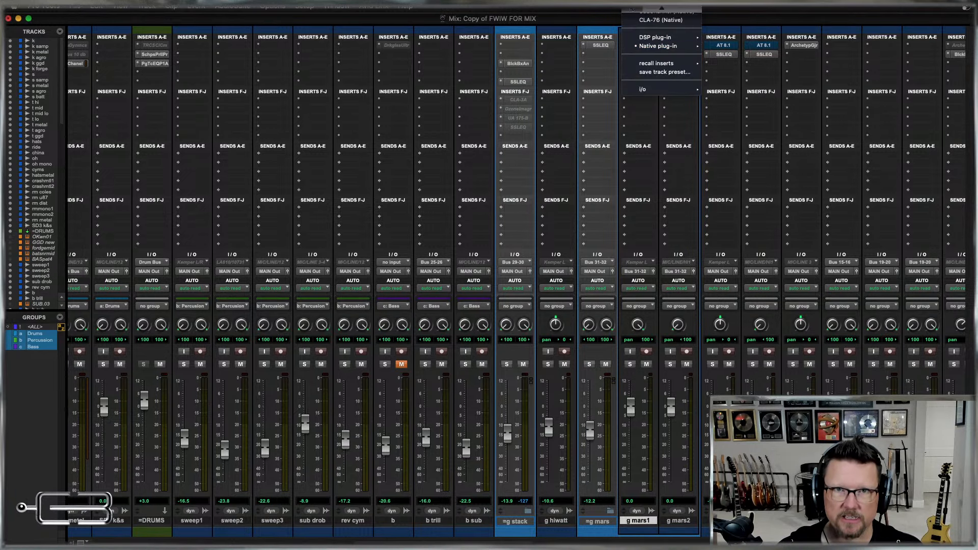
left_click(647, 11)
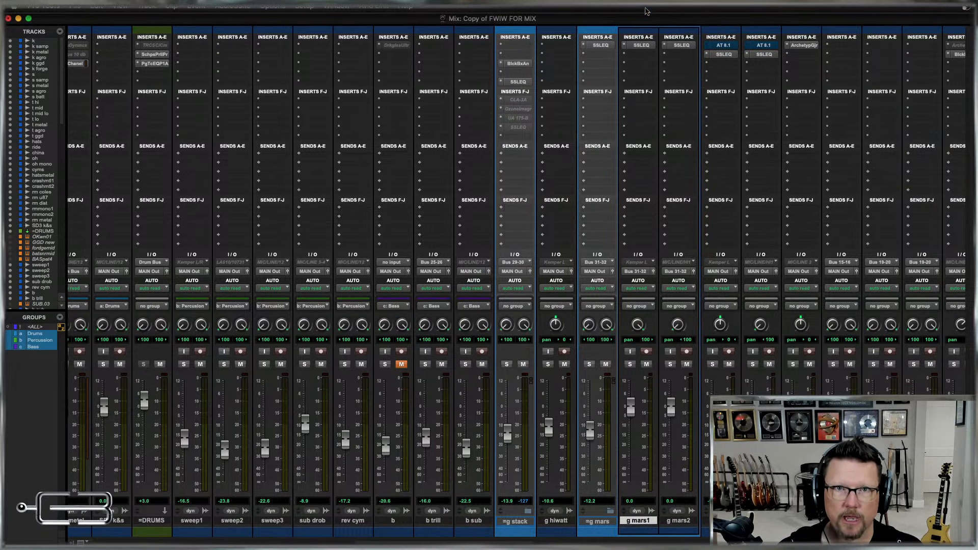
left_click(664, 46)
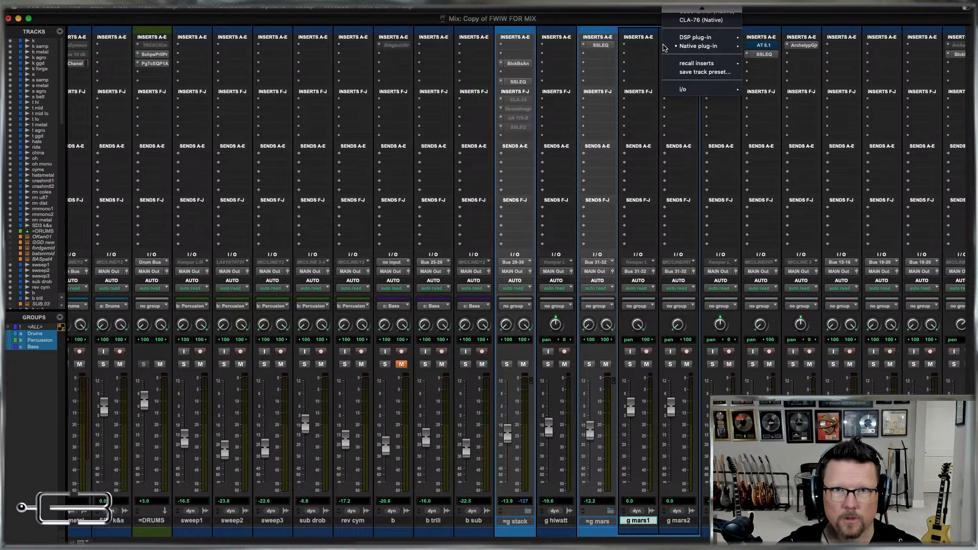
left_click(685, 13)
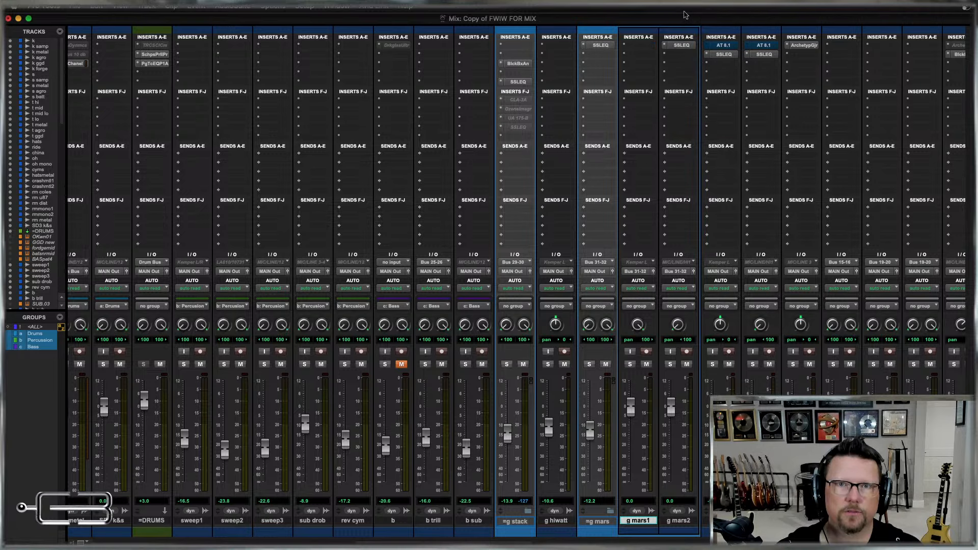
Collapse the =g mars folder and, in the Edit window, switch its track view from volume to overview.
left_click(679, 520)
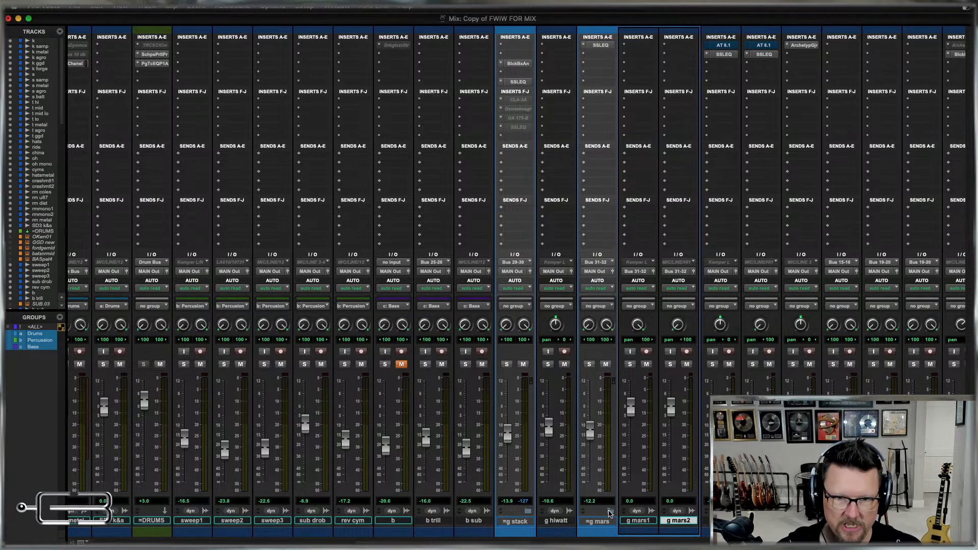
left_click(609, 512)
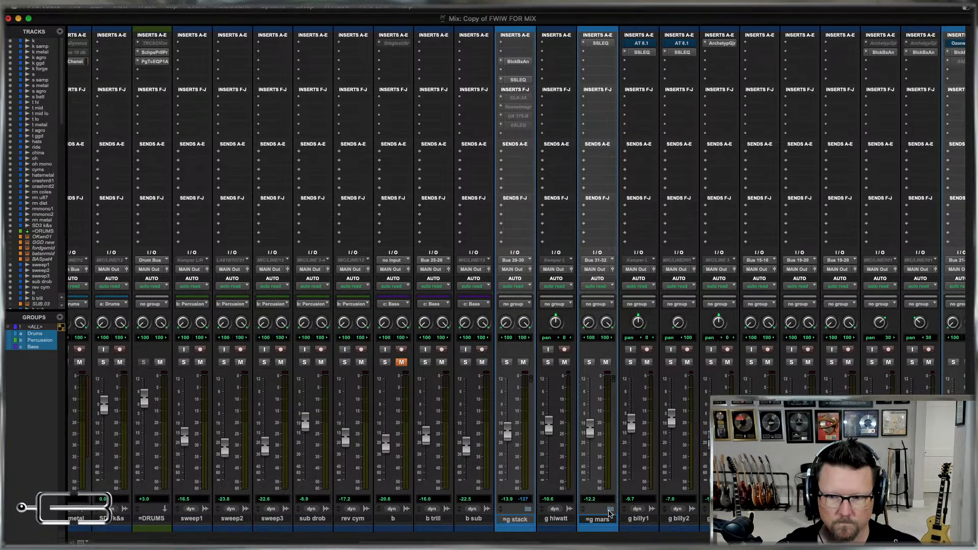
key("super+equal")
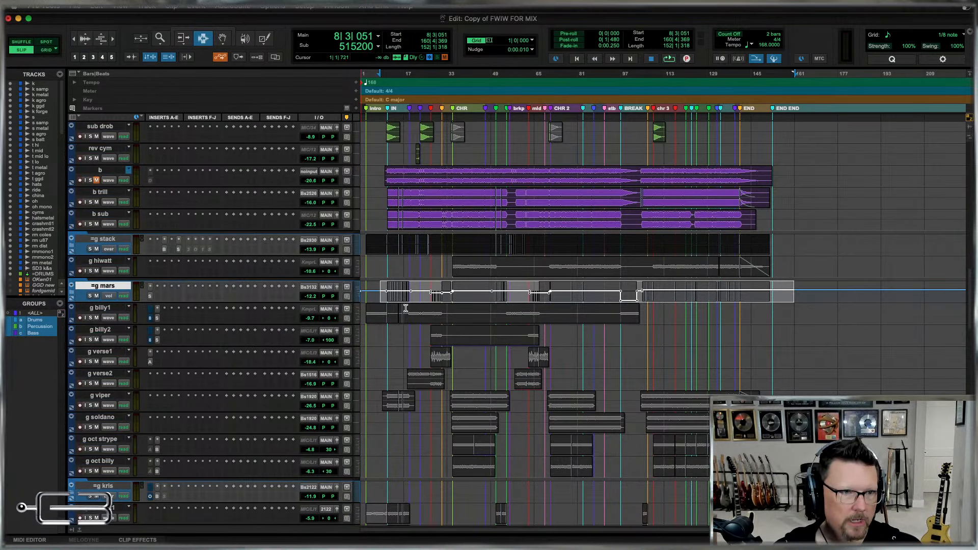
left_click(824, 292)
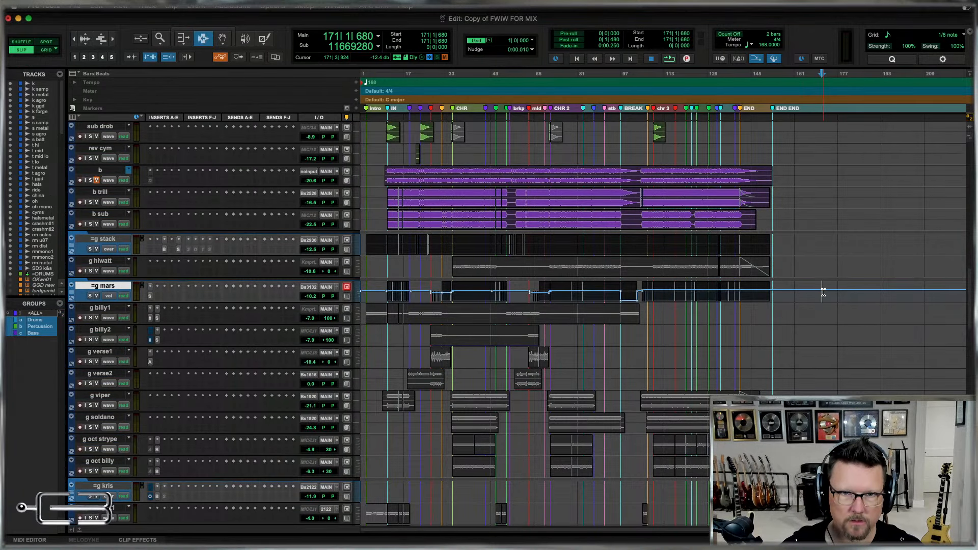
key("ctrl+alt+minus")
key("ctrl+alt+minus")
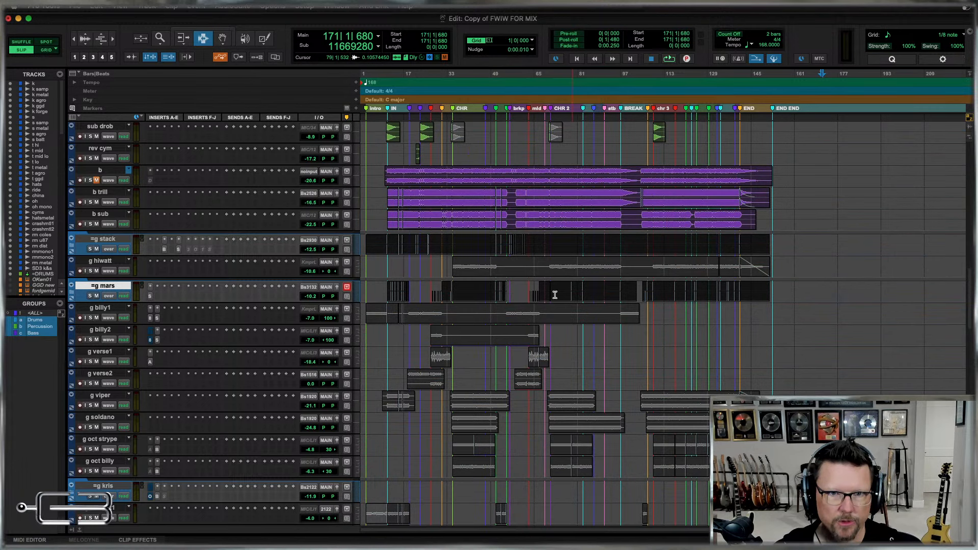
left_click(651, 294)
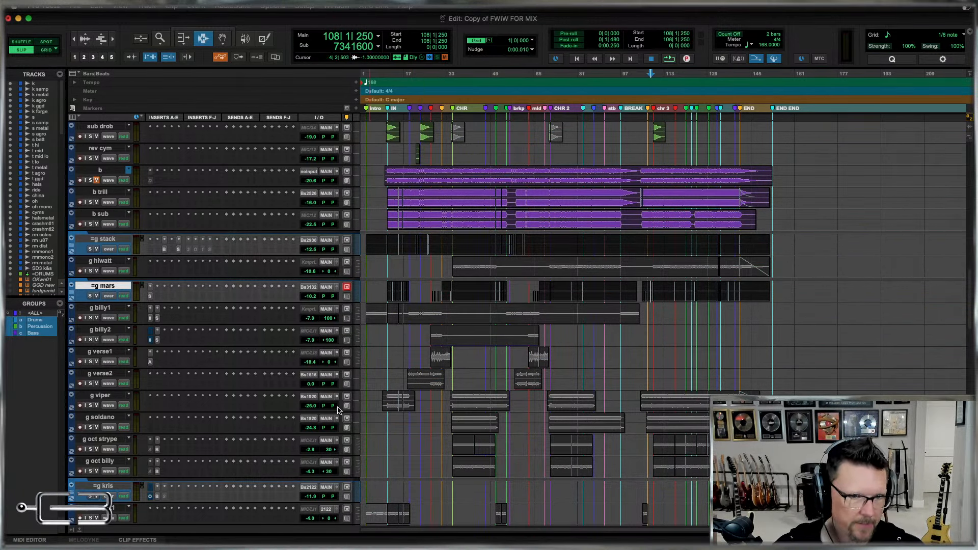
Examine the guitar clips around bar 12, comparing the g kris oct tracks with the other guitar parts.
scroll(464, 363, "down", 6)
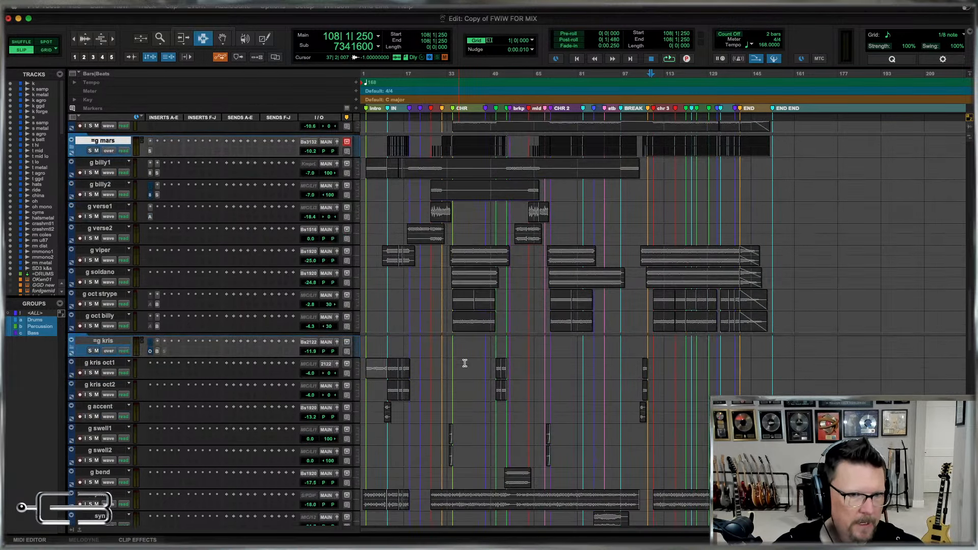
left_click(393, 390)
key("t")
key("t")
key("t")
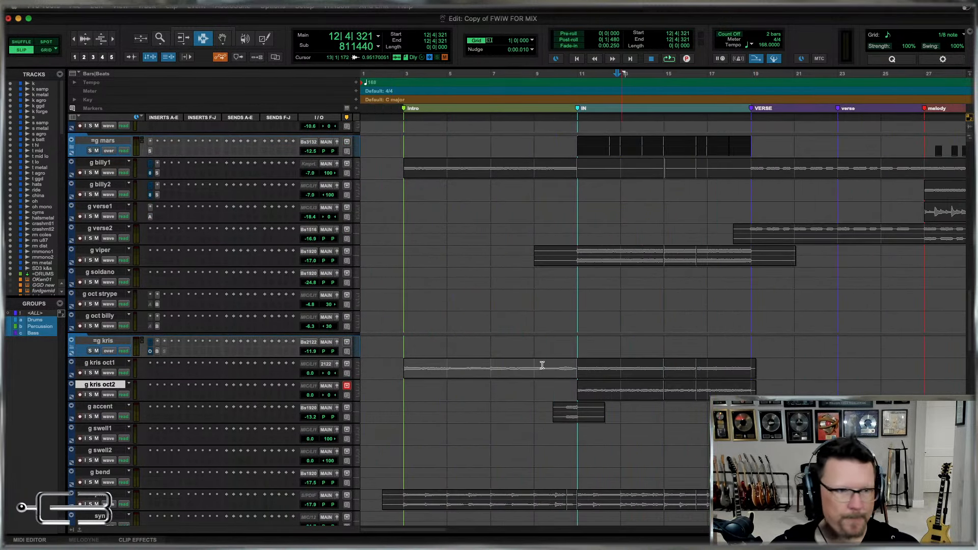
key("r")
key("r")
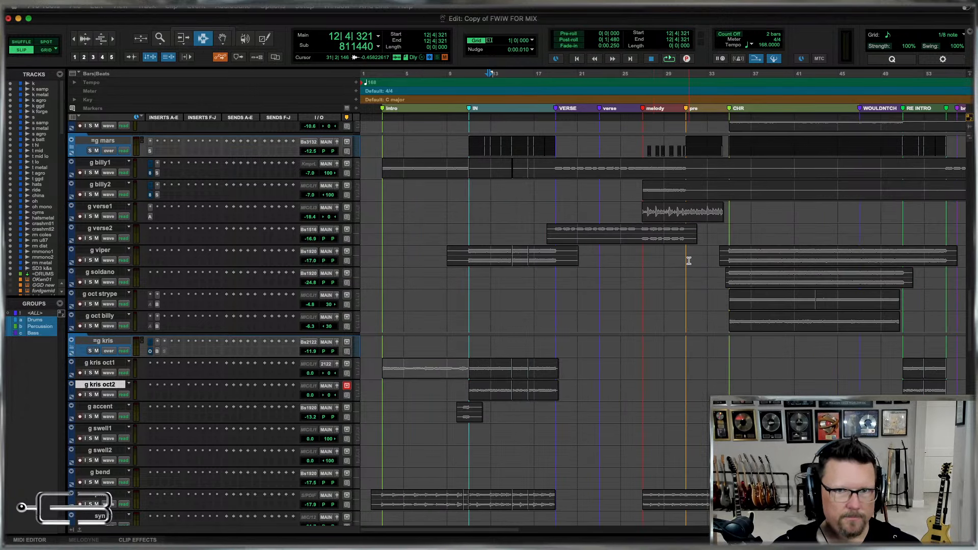
scroll(688, 258, "up", 6)
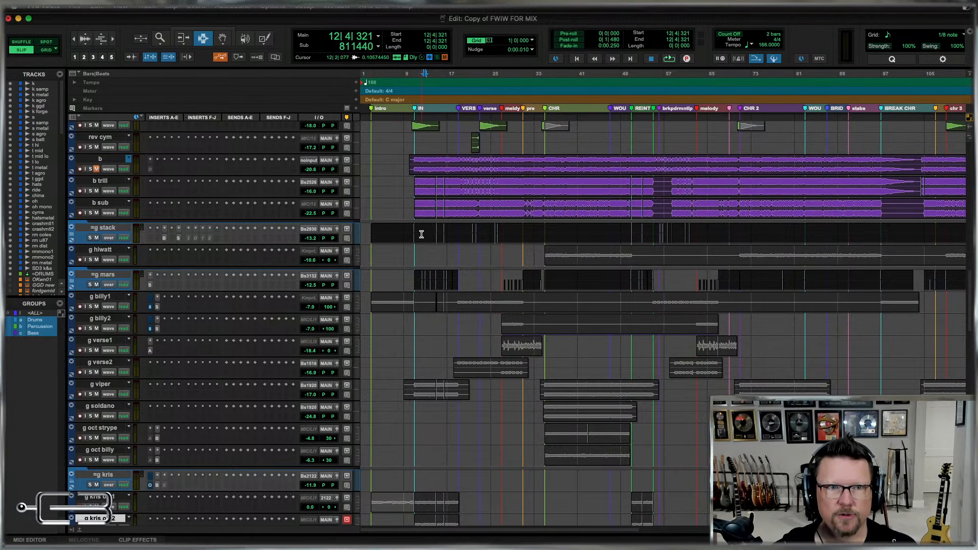
Review the guitar channels from =g mars to the g kris tracks in the Mix window, and return to the Edit window.
left_click_drag(382, 232, 607, 305)
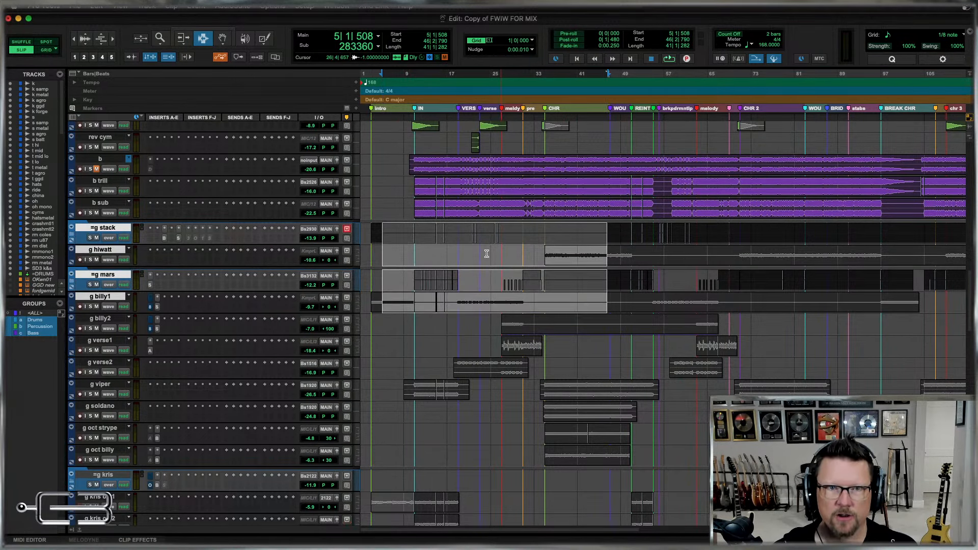
left_click(431, 235)
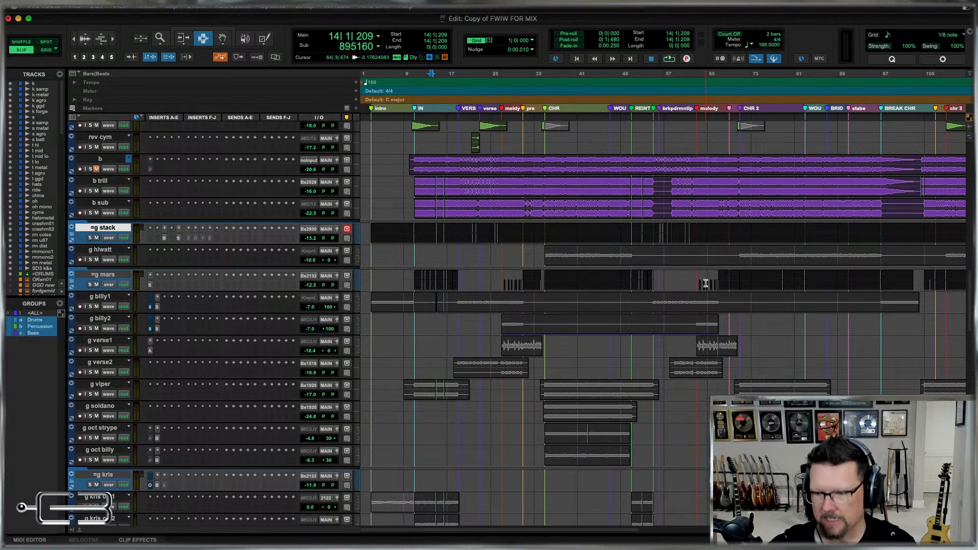
scroll(751, 293, "down", 3)
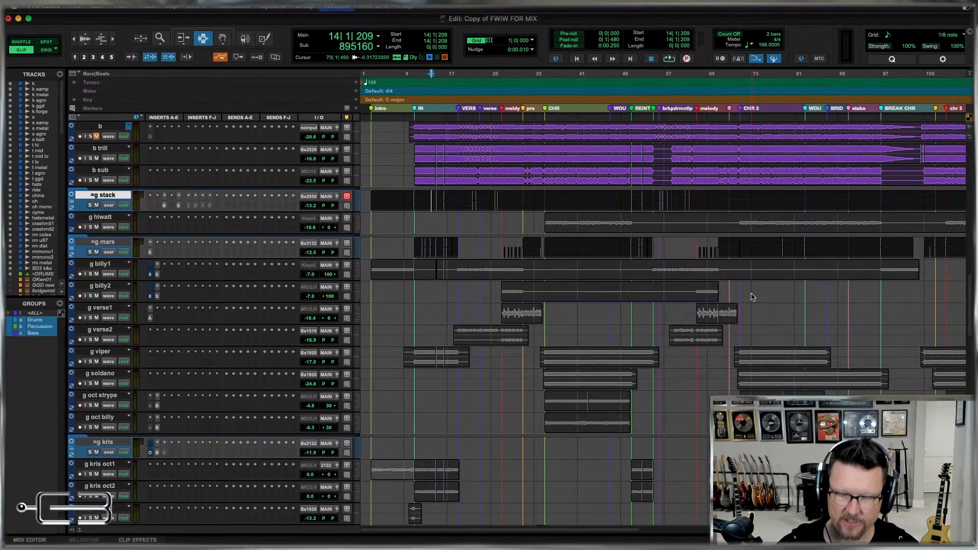
key("super+equal")
scroll(702, 503, "right", 10)
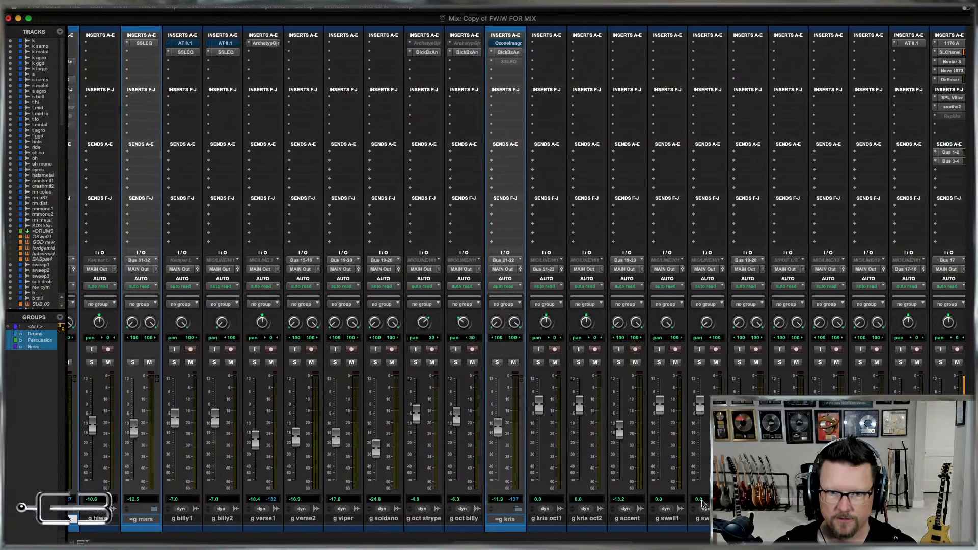
key("super+equal")
scroll(101, 357, "down", 2)
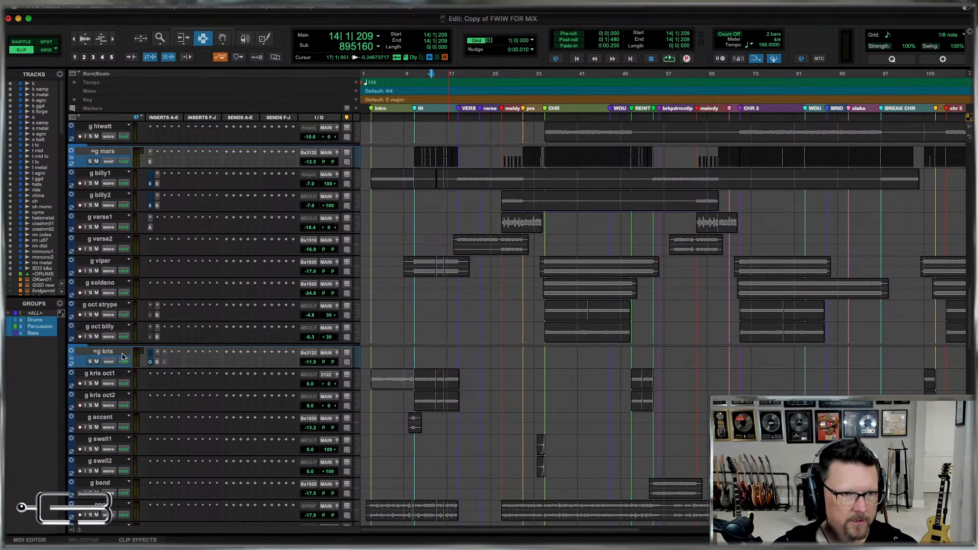
Select =g kris, g kris oct1 and g kris oct2 and increase their track heights so the full routing controls show.
left_click(100, 357)
left_click(99, 400, "shift")
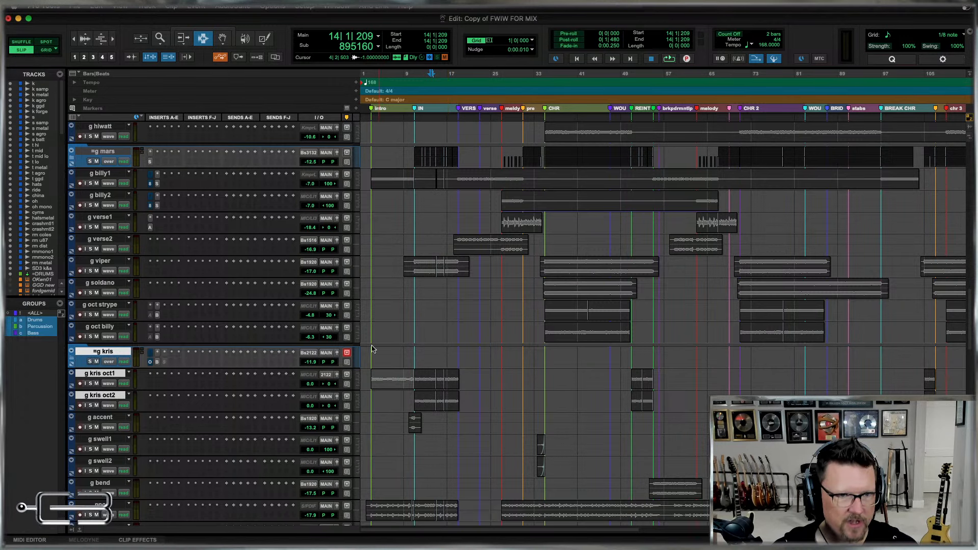
left_click(357, 359, "alt+shift")
left_click(358, 369, "alt+shift")
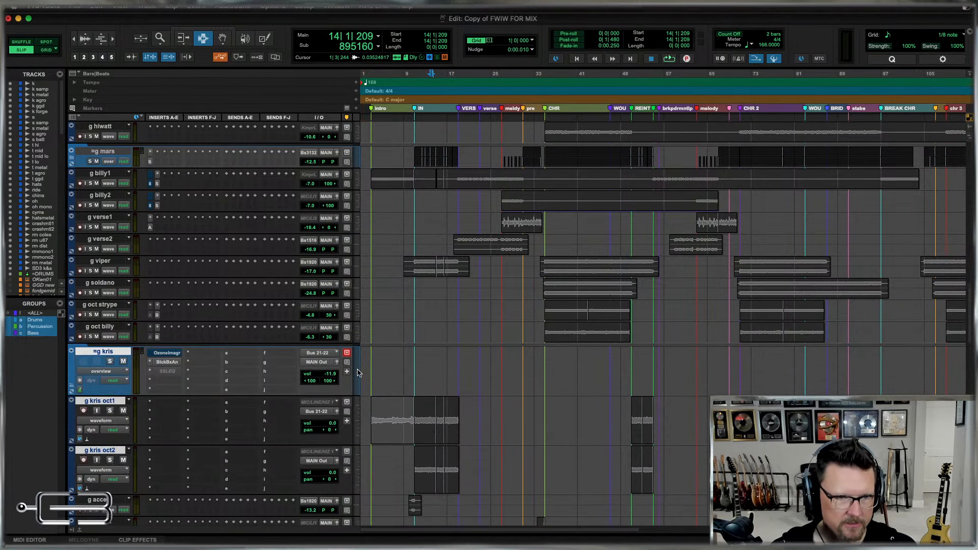
scroll(506, 387, "down", 1)
scroll(507, 387, "down", 4)
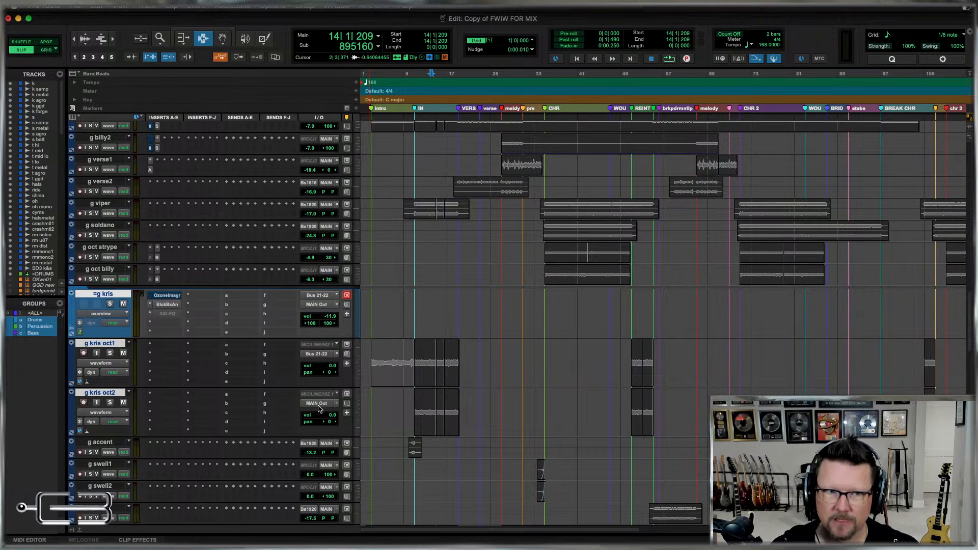
left_click(316, 403)
mouse_move(323, 412)
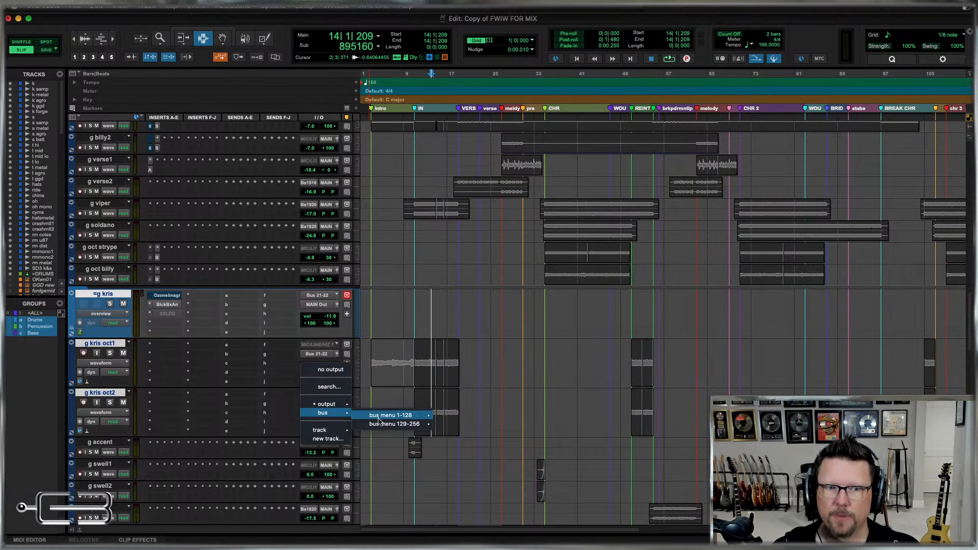
mouse_move(363, 418)
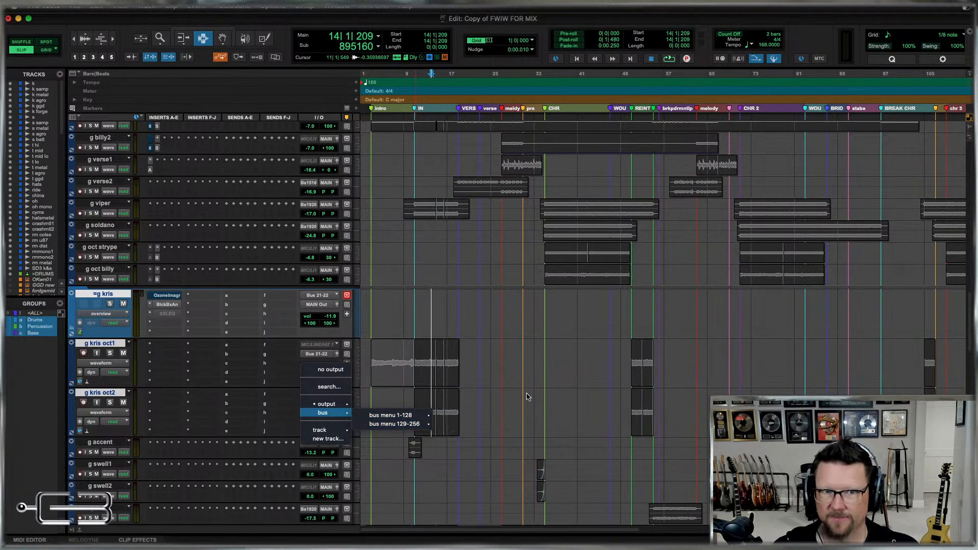
left_click(568, 375)
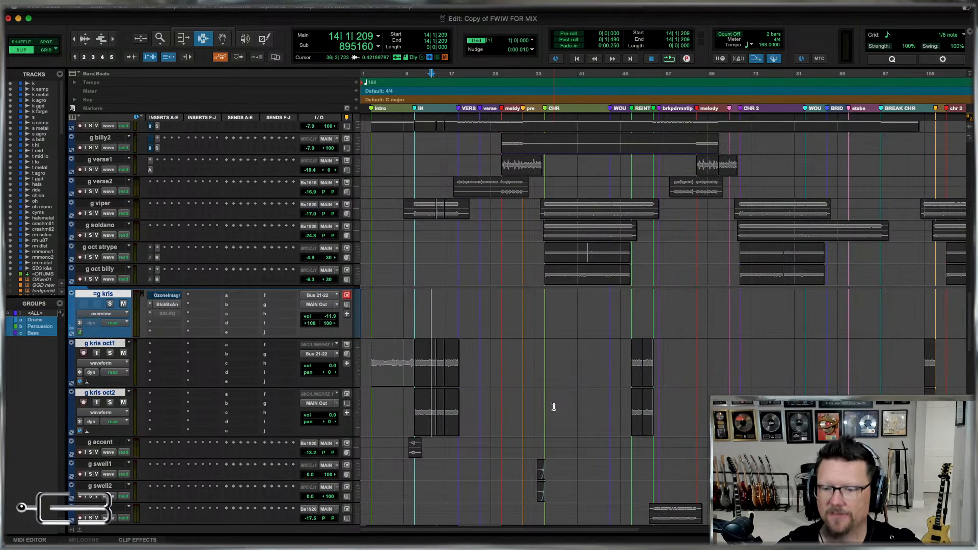
left_click(315, 404)
left_click(485, 360)
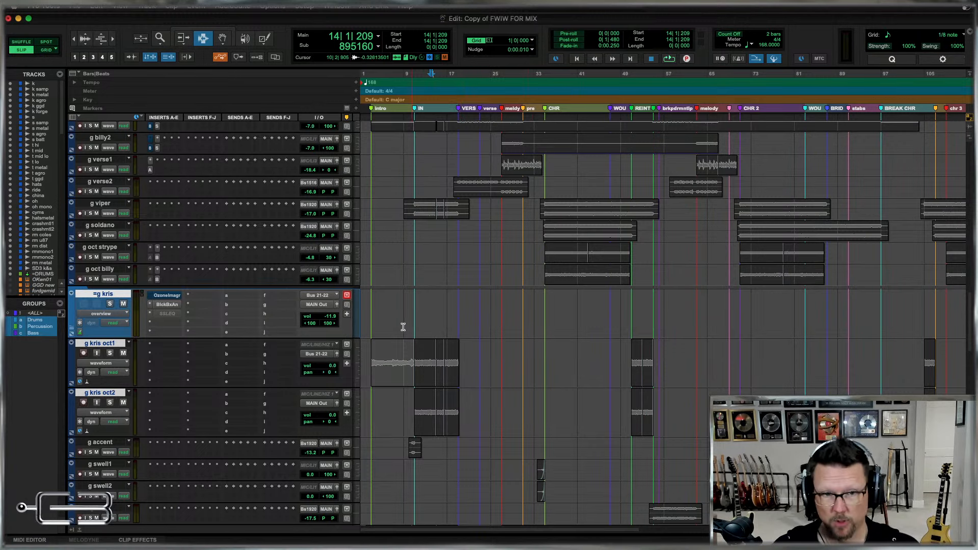
Route the output of g kris oct2 to Bus 21-22 (Stereo).
left_click(316, 404)
mouse_move(326, 413)
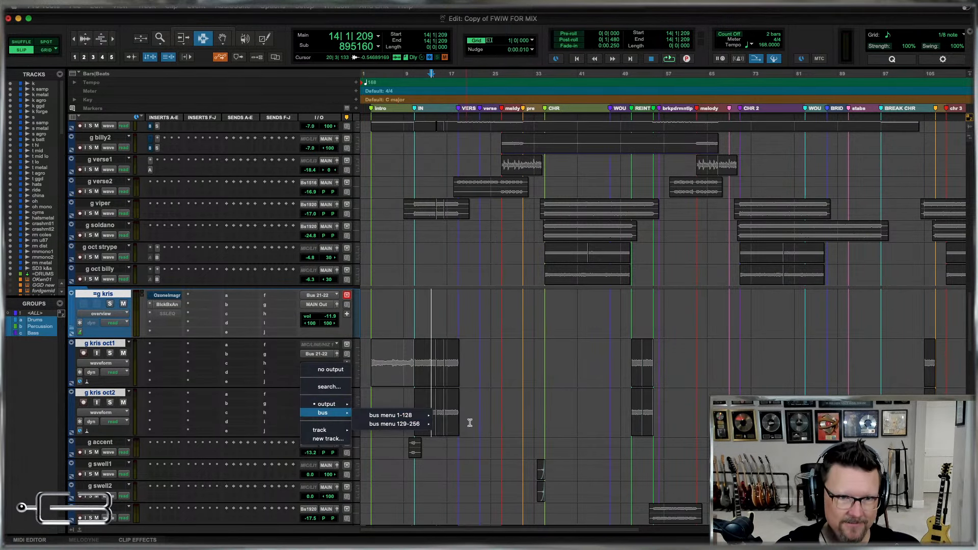
mouse_move(415, 415)
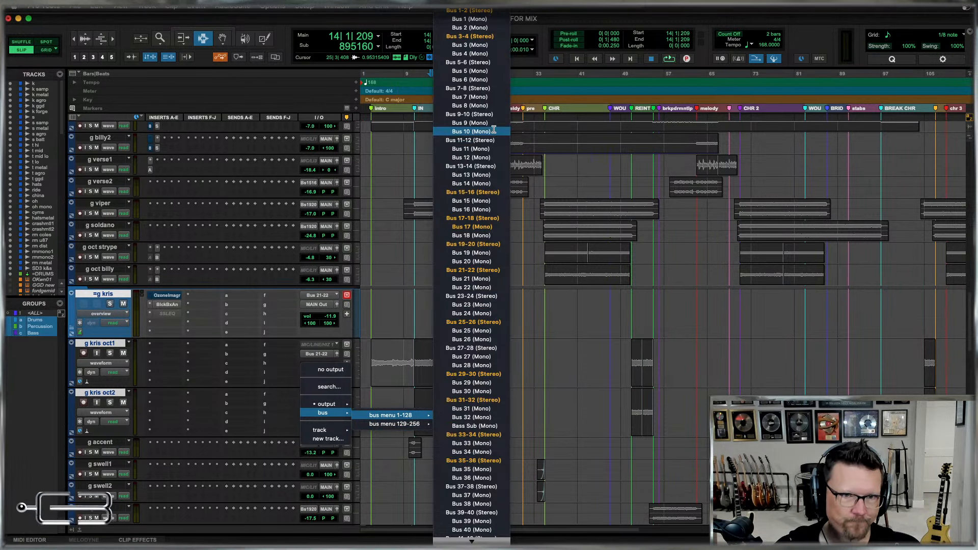
left_click(479, 271)
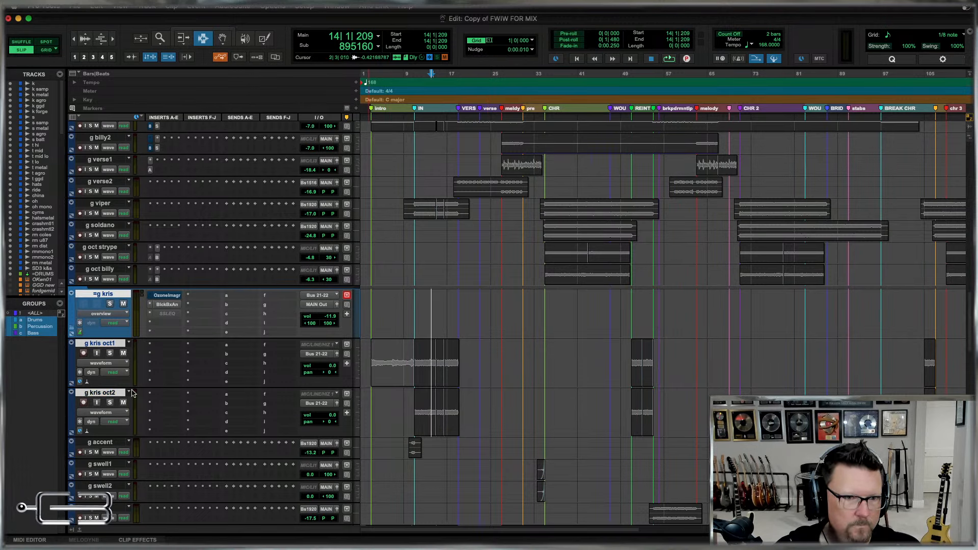
Select only g kris oct1 and g kris oct2 and move both tracks into the =g kris folder.
left_click(100, 345)
left_click(102, 393, "shift")
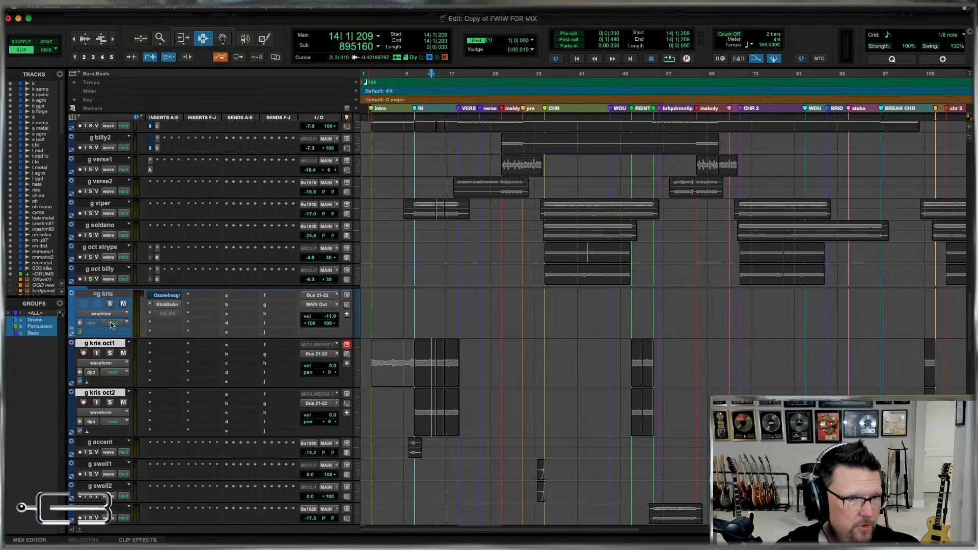
left_click_drag(100, 344, 101, 301)
left_click_drag(102, 401, 100, 401)
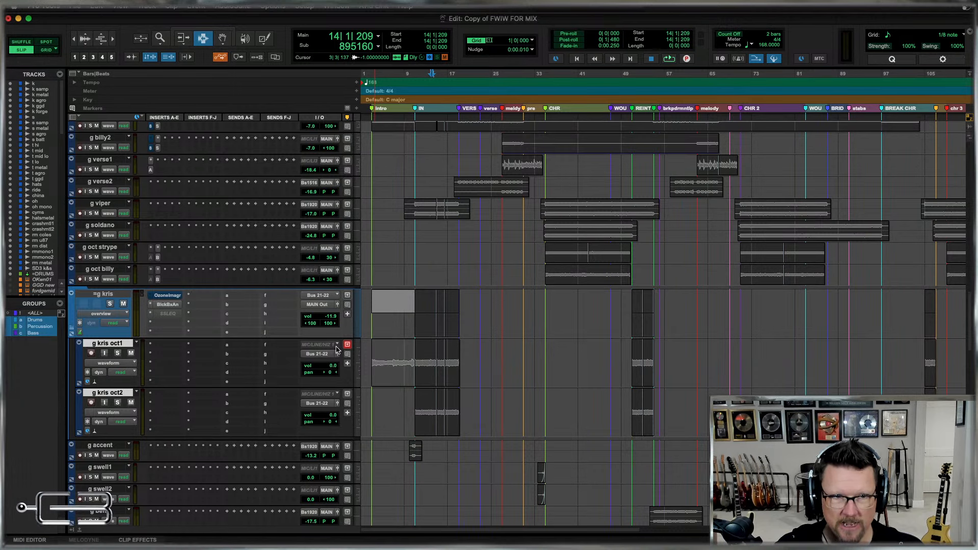
Check the volume levels of the g kris oct tracks at about bar 37 and return to the session start.
key("super+bracketleft")
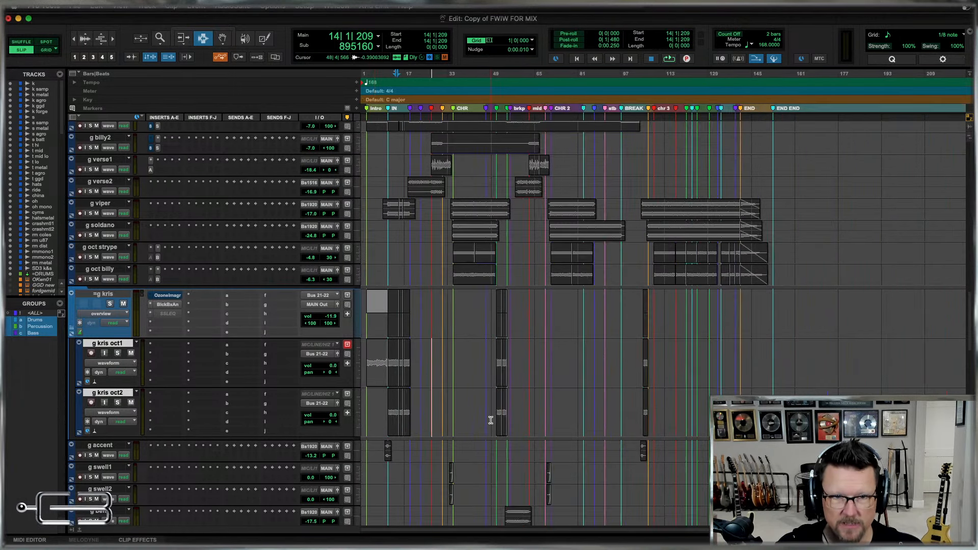
left_click_drag(333, 415, 338, 400)
left_click(459, 410)
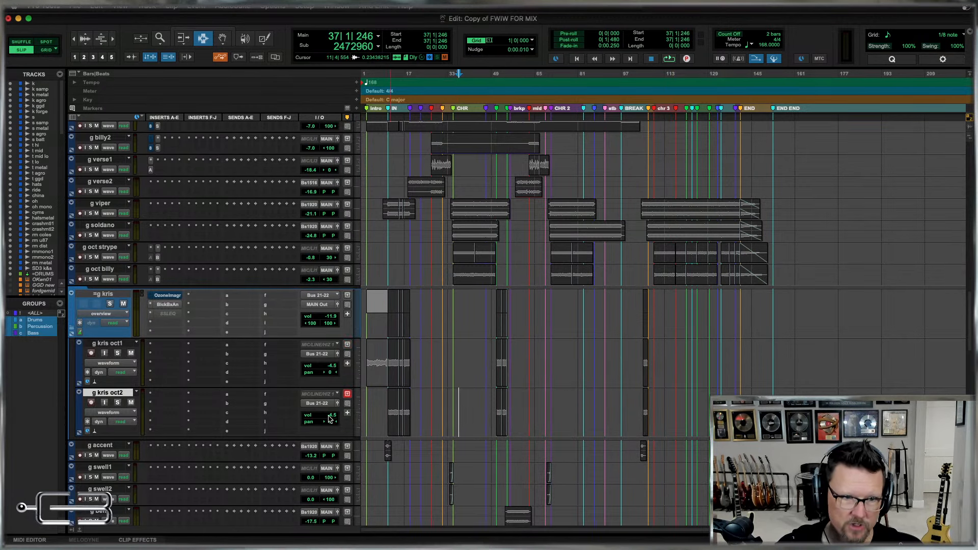
key("Return")
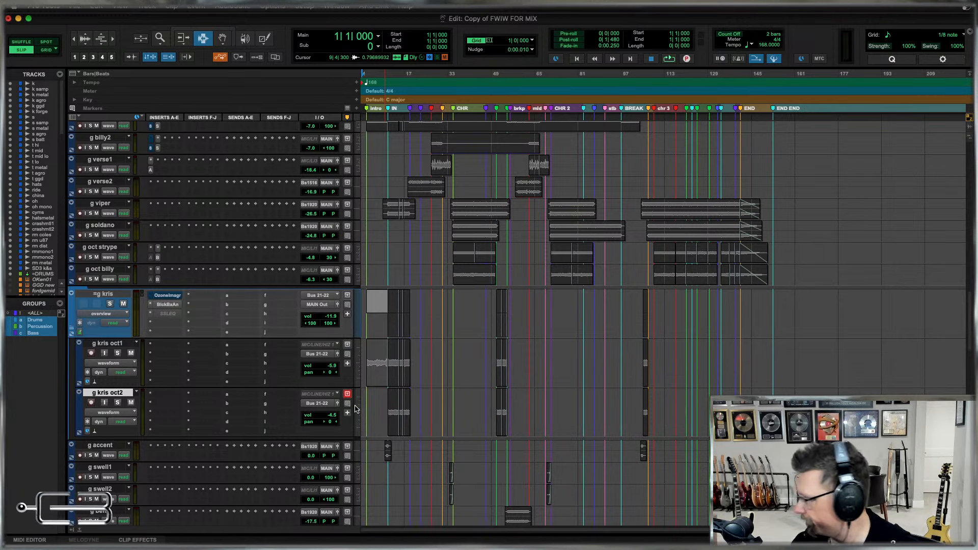
Collapse the =g kris folder and reduce its track height to match the neighbouring tracks.
left_click(72, 330)
left_click(104, 295)
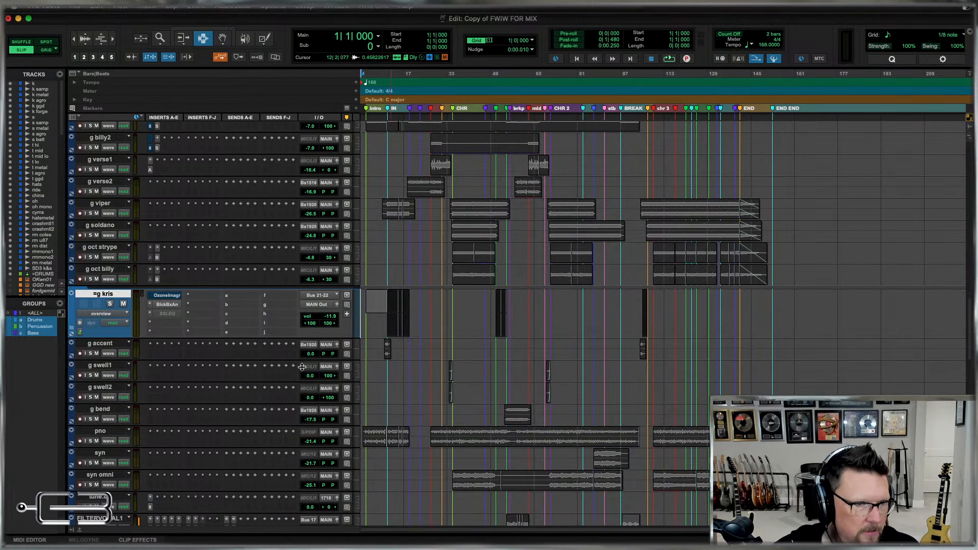
scroll(477, 374, "down", 1)
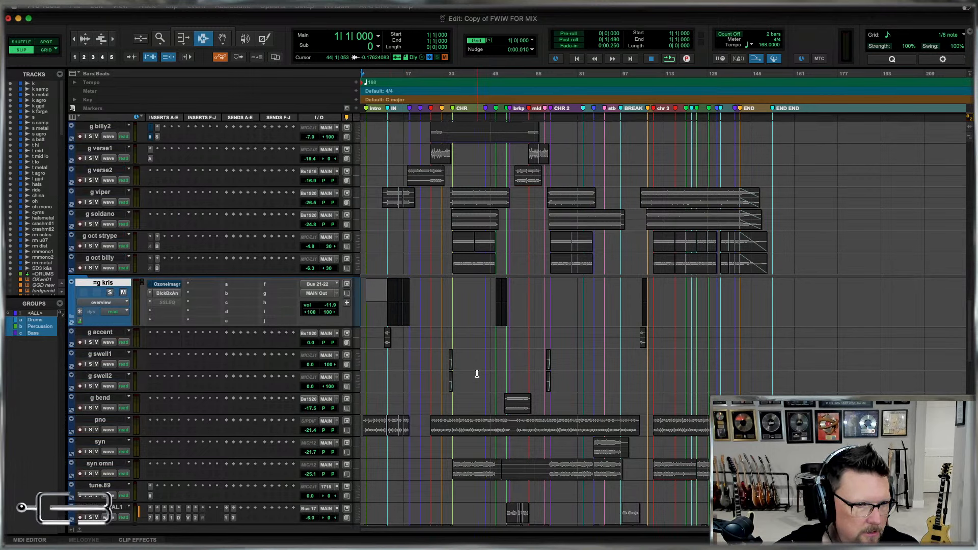
left_click(360, 305)
left_click(359, 309)
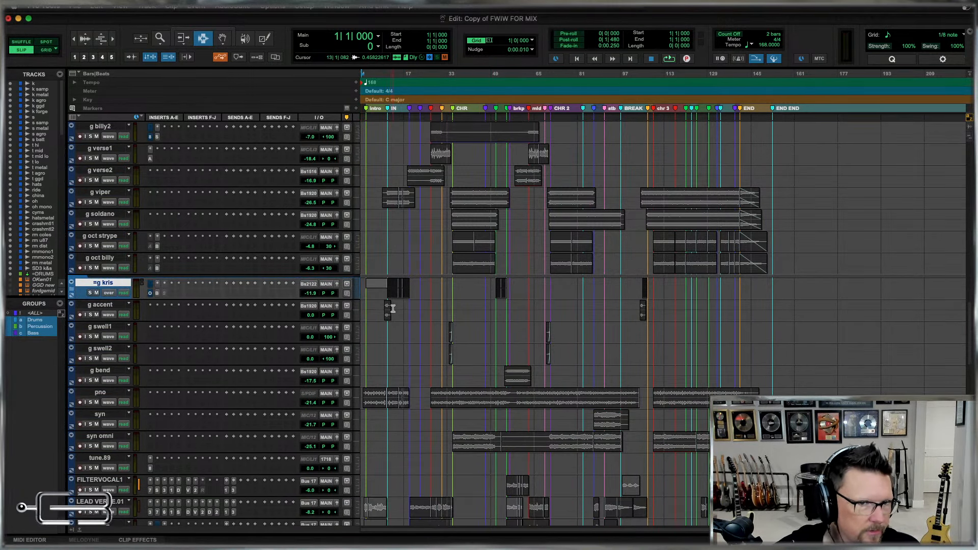
Enlarge the audio waveform display vertically and compare the guitar parts from =g stack down to =g kris.
scroll(431, 302, "up", 2)
scroll(430, 302, "up", 6)
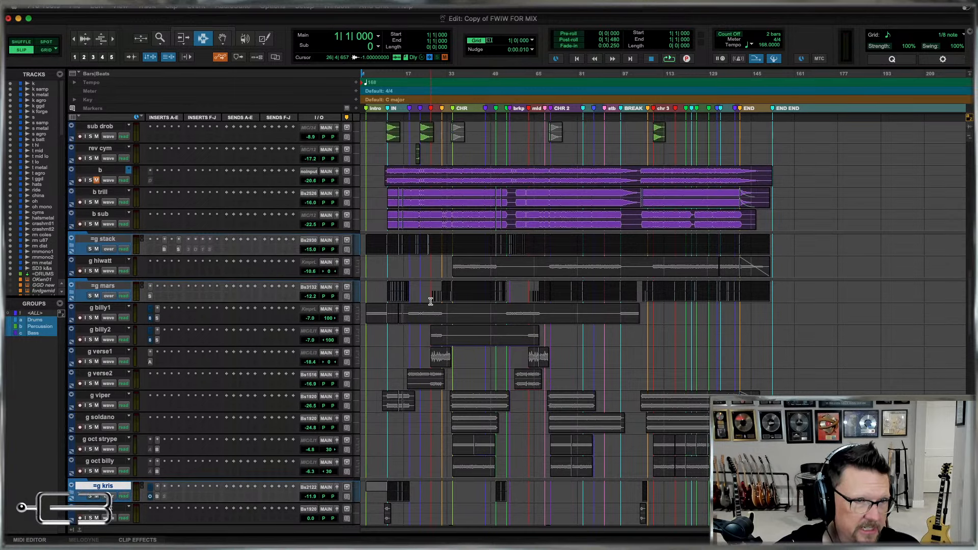
scroll(509, 387, "down", 1)
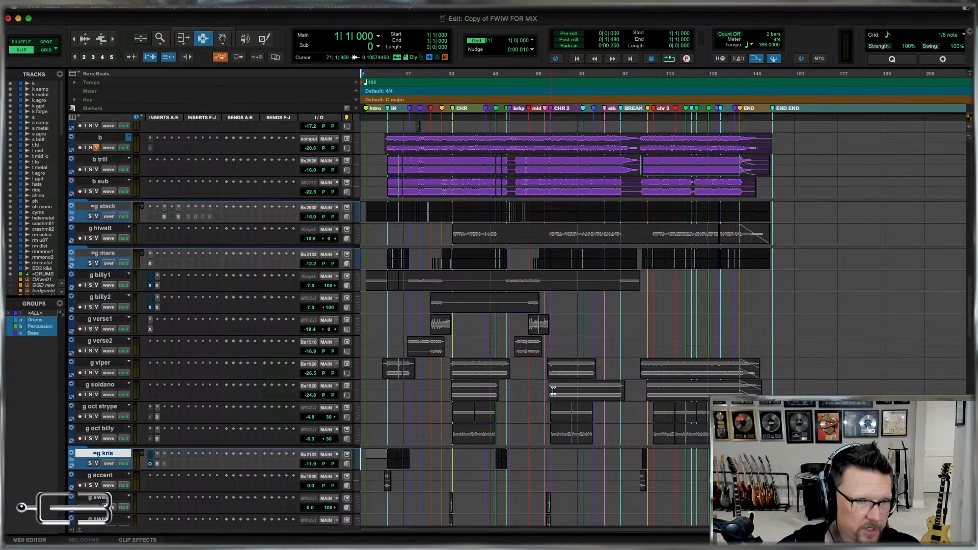
key("super+alt+bracketright")
key("super+alt+bracketright")
key("super+alt+bracketright")
key("super+alt+bracketright")
key("super+alt+bracketright")
key("super+alt+bracketright")
key("super+alt+bracketright")
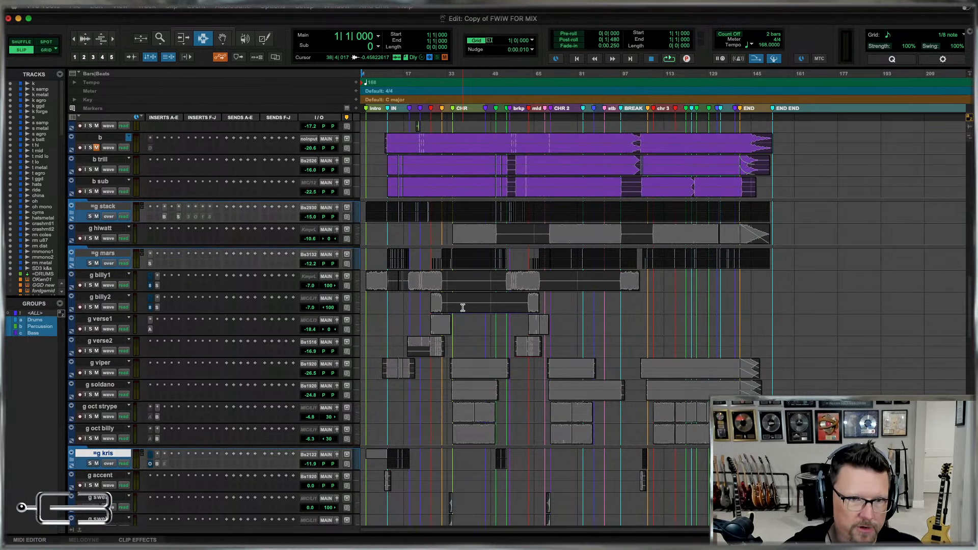
key("super+alt+bracketleft")
key("super+alt+bracketleft")
key("super+alt+bracketleft")
key("super+alt+bracketright")
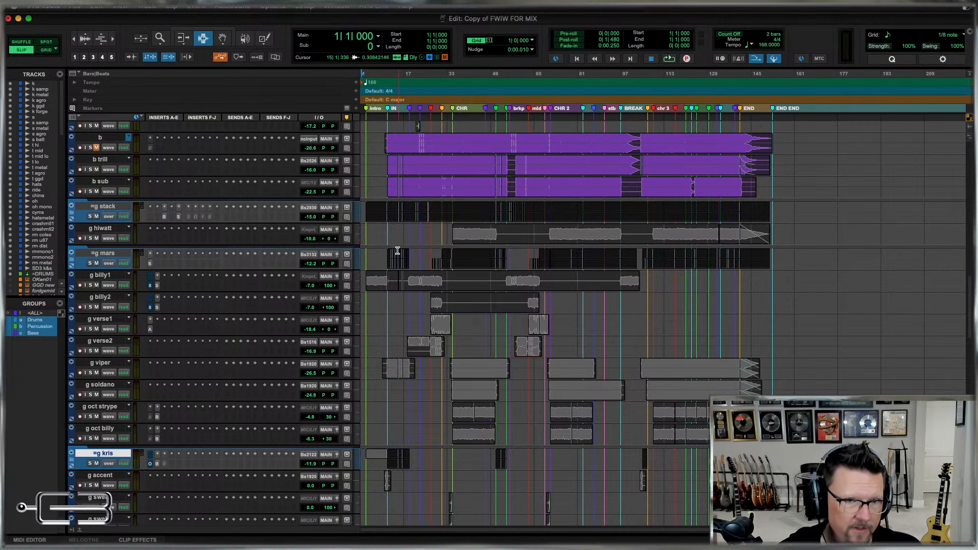
Select the =g stack, g hiwatt, =g mars, g viper, g soldano, g oct strype and g oct billy tracks together.
left_click(103, 210)
left_click(104, 256, "shift")
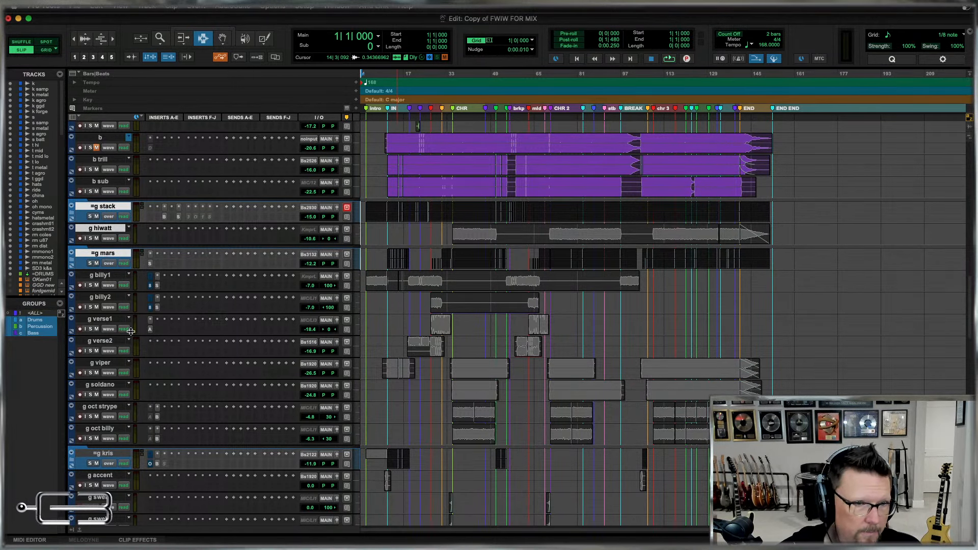
left_click(103, 365, "ctrl")
left_click(105, 387, "ctrl")
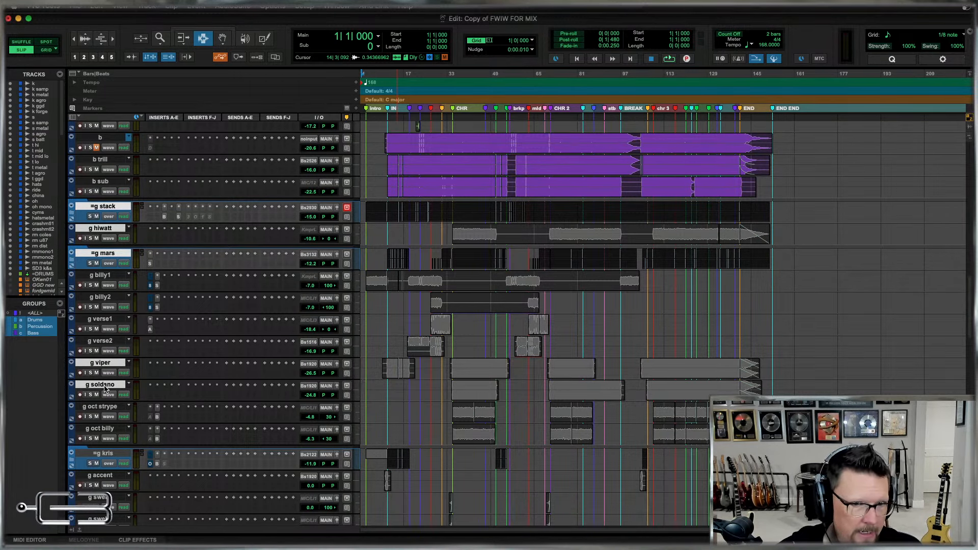
left_click(104, 409, "ctrl")
left_click(109, 429, "ctrl")
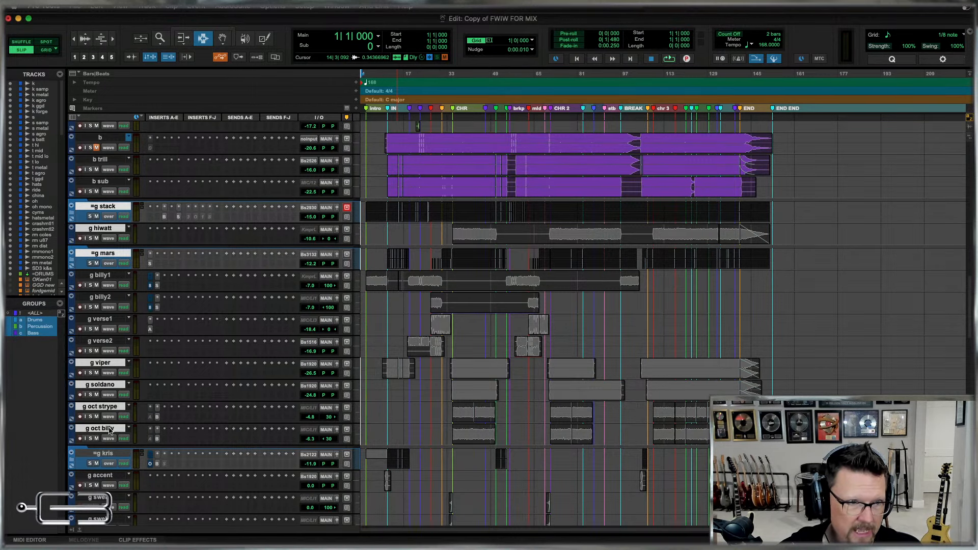
Reduce the audio waveform display height and add g billy1 and g billy2 to the track selection.
key("ctrl+alt+super+bracketleft")
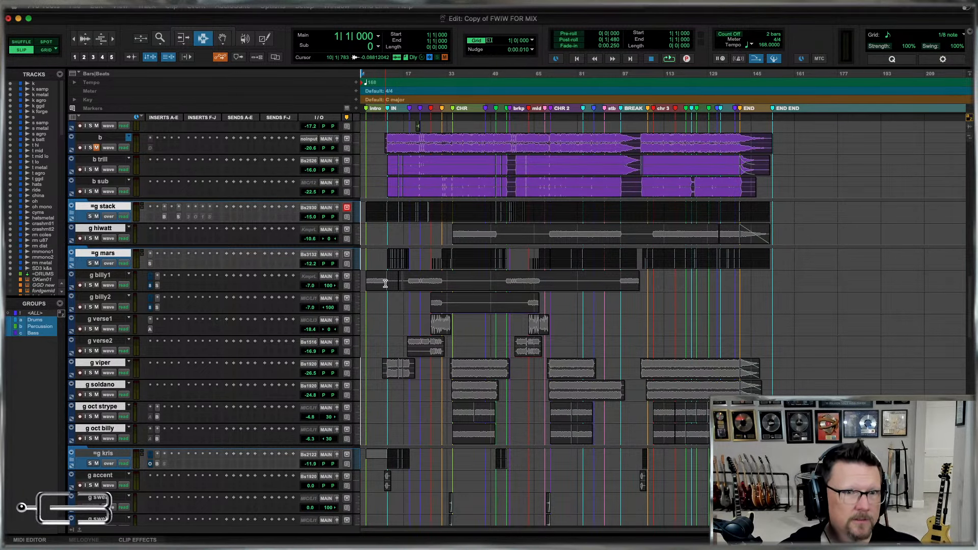
left_click(108, 277, "super")
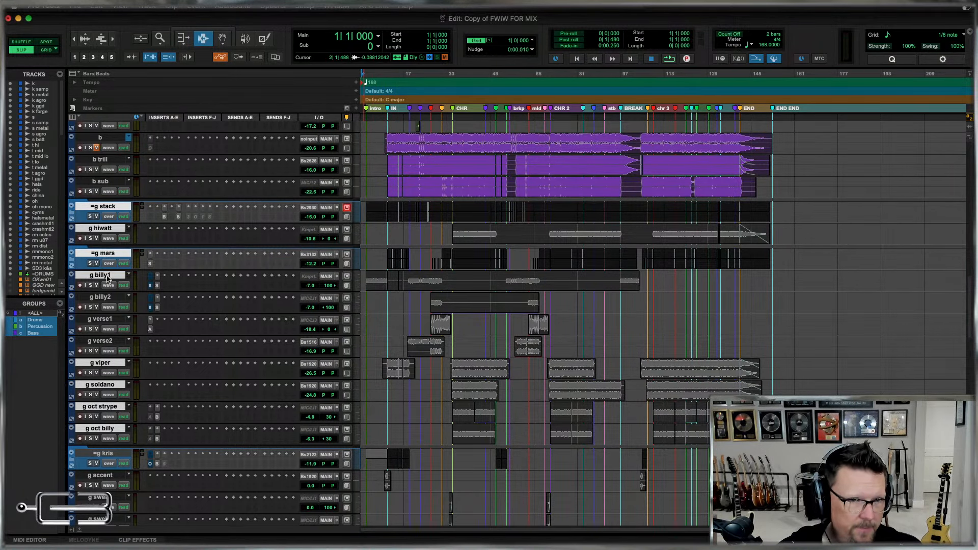
left_click(104, 298, "super")
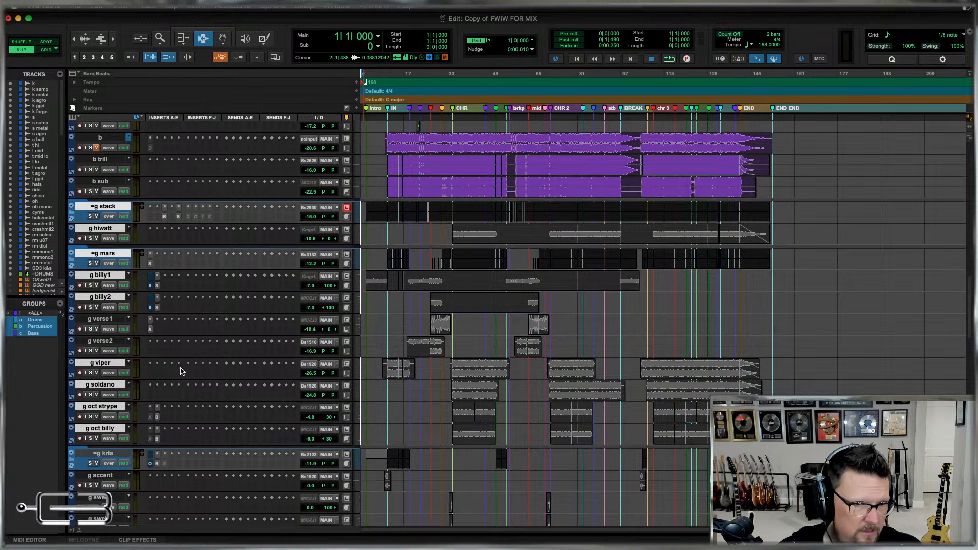
Move the selected g viper, g soldano, g oct strype and g oct billy tracks above g verse1, directly after g billy2.
scroll(415, 392, "down", 3)
scroll(415, 392, "down", 3)
scroll(415, 392, "up", 4)
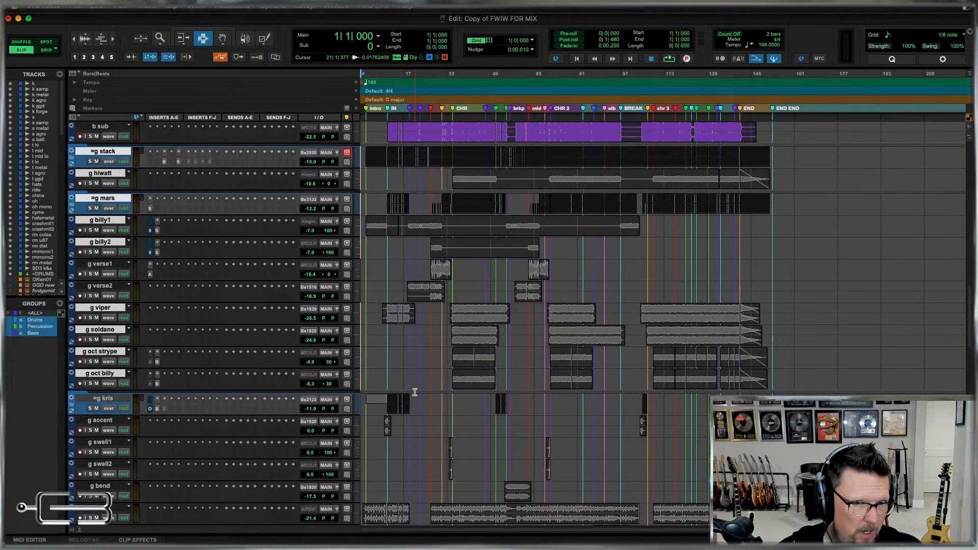
scroll(415, 392, "up", 4)
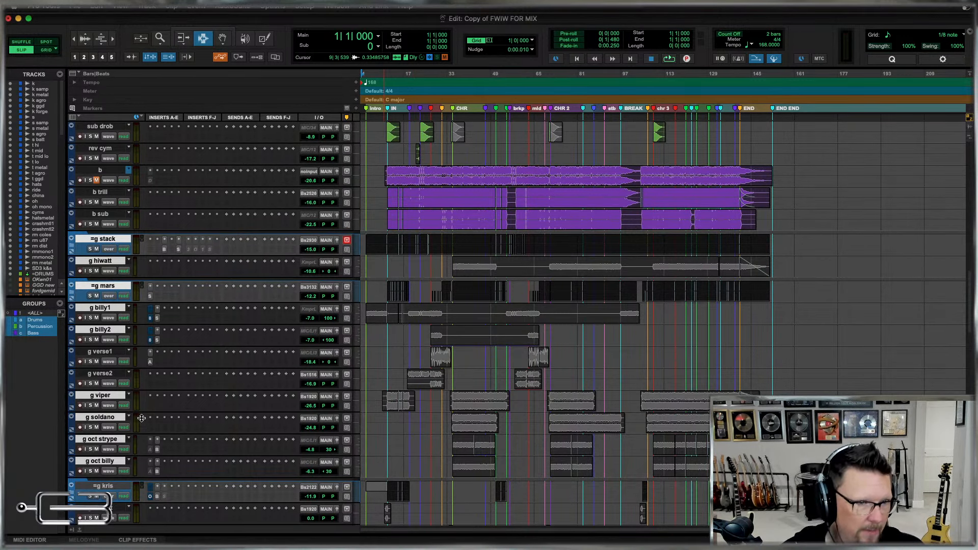
left_click_drag(102, 397, 99, 342)
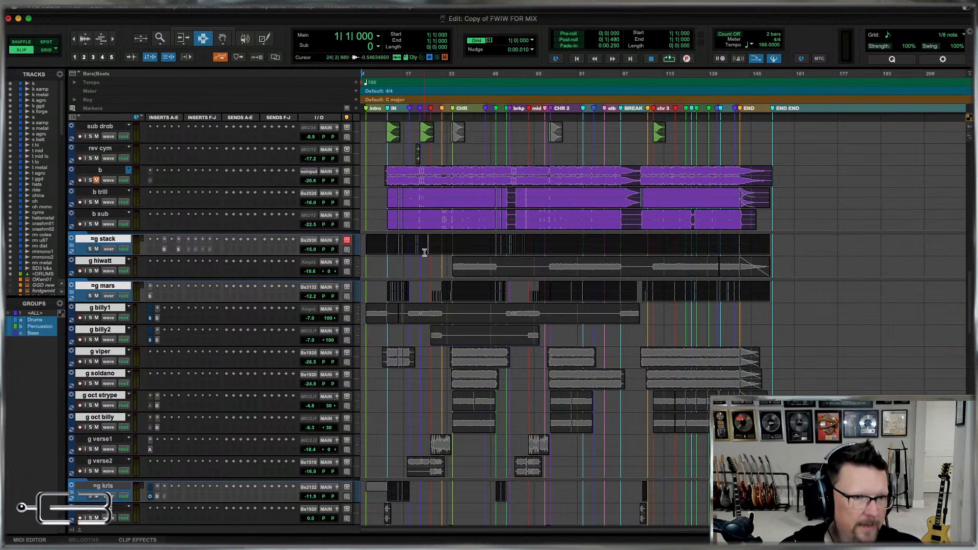
Create a Mix/Edit group named Guitars A from the selected guitar tracks.
key("super+g")
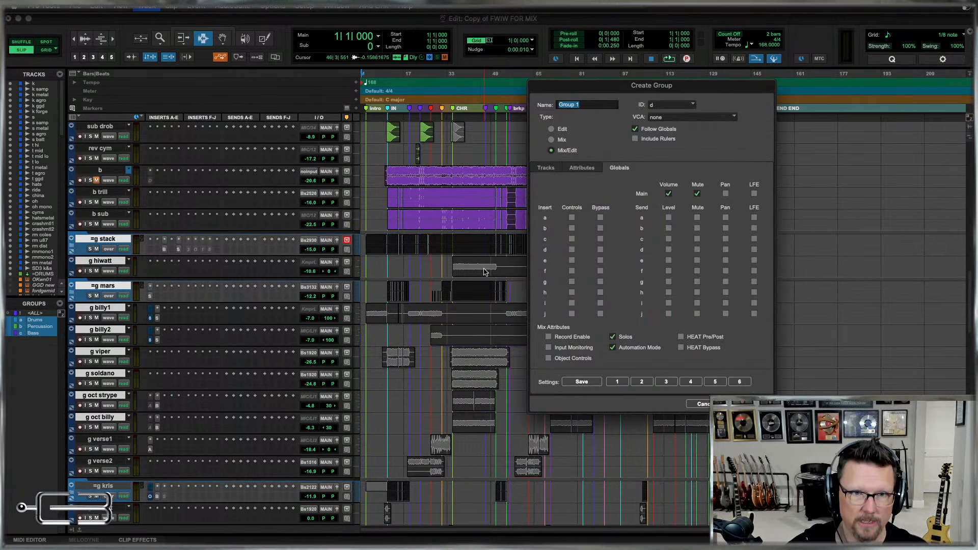
type("Guita")
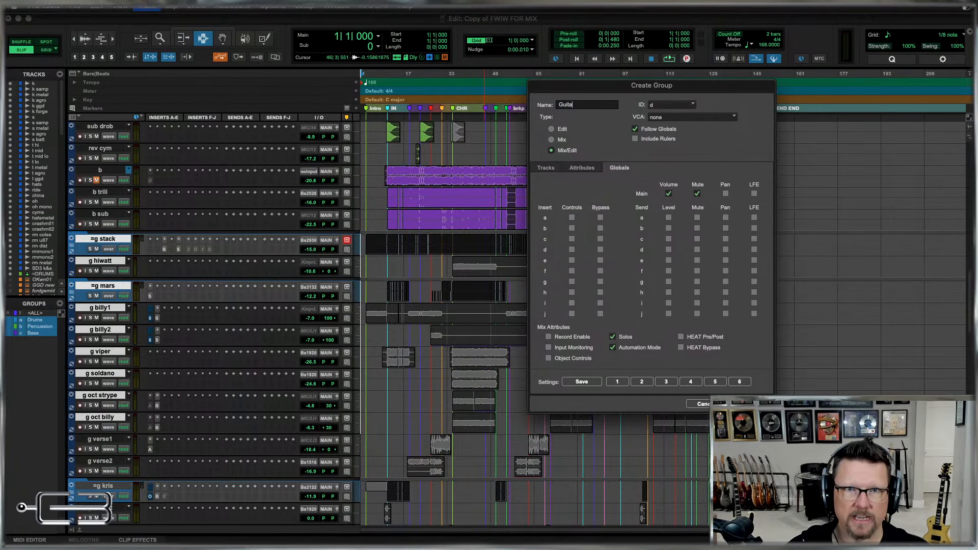
type("rs A")
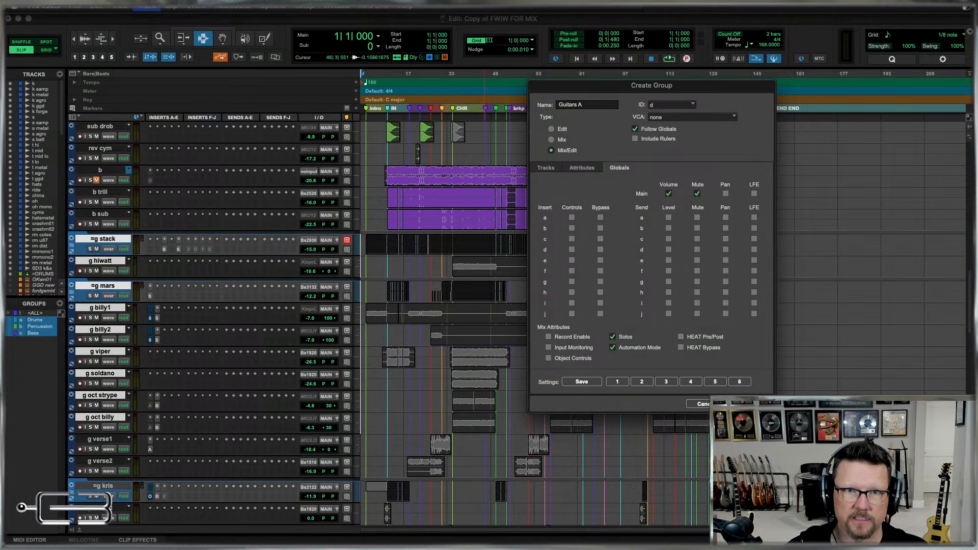
key("Return")
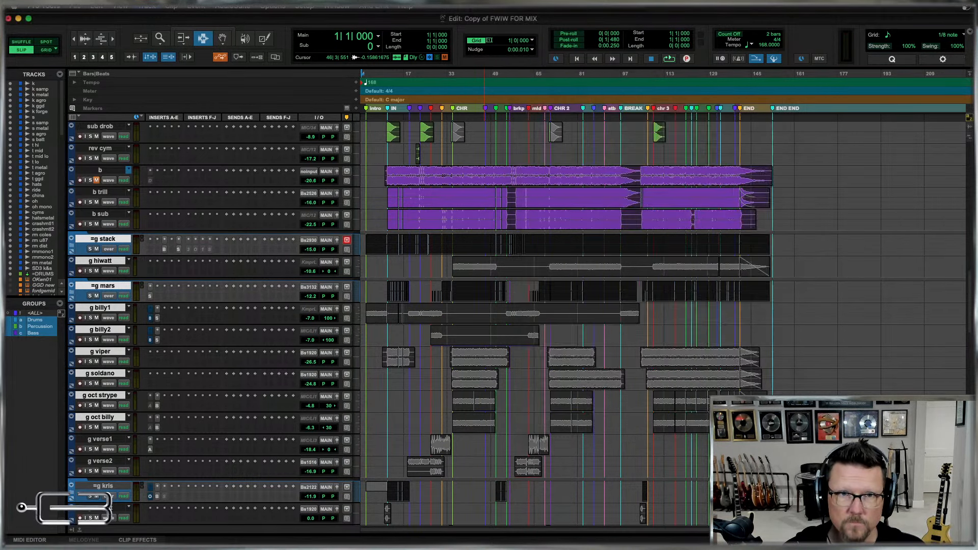
Group all tracks from g verse1 through g bend, including =g kris, as a Mix/Edit group named Guitars B.
scroll(637, 335, "down", 5)
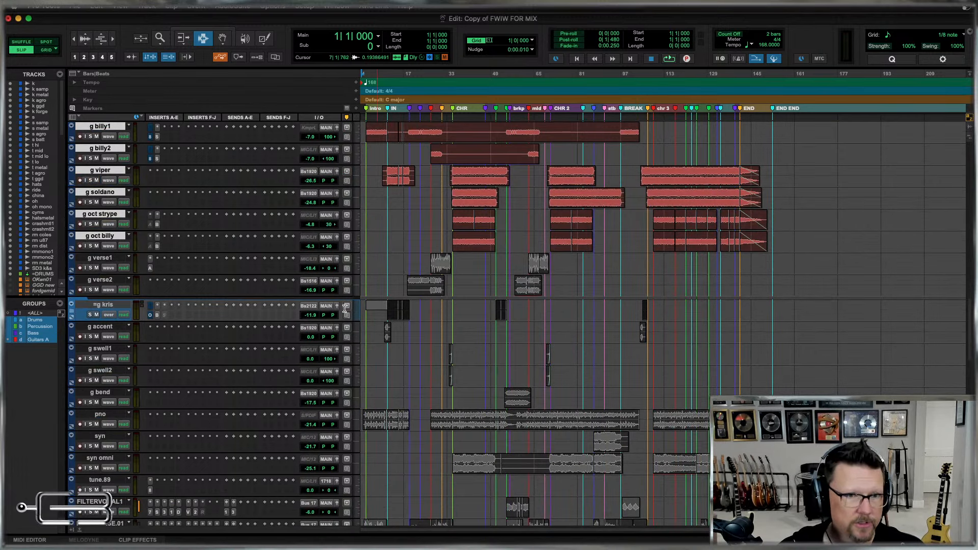
left_click(89, 260)
scroll(418, 276, "down", 2)
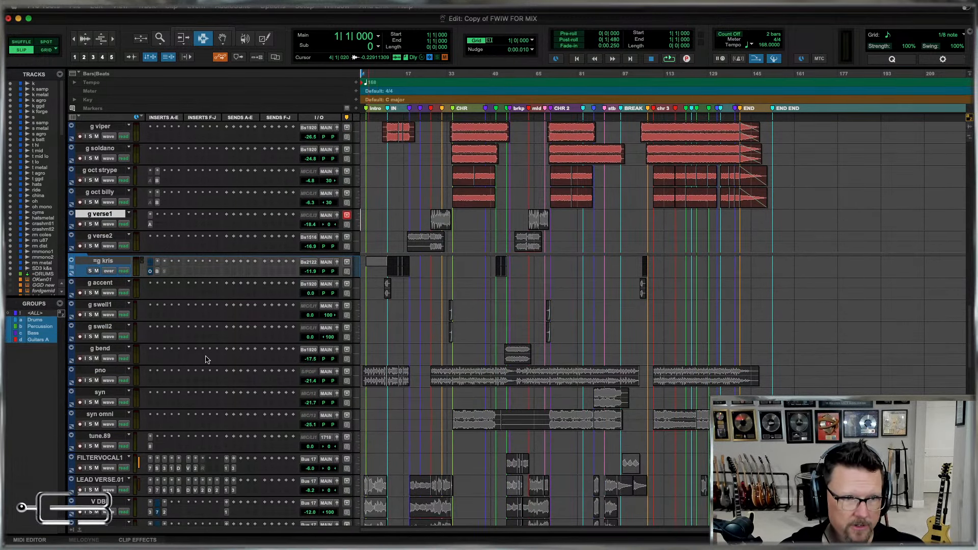
left_click(103, 349)
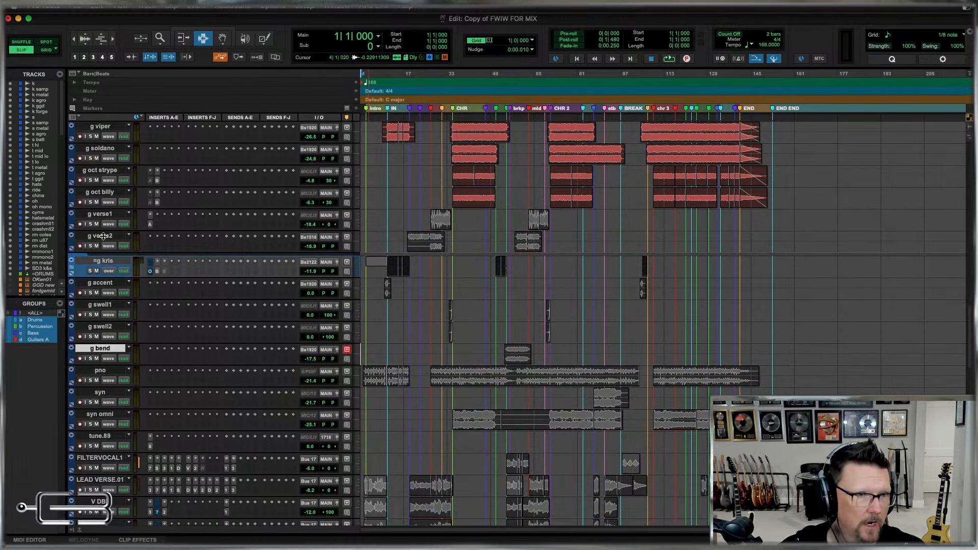
left_click(106, 220, "shift")
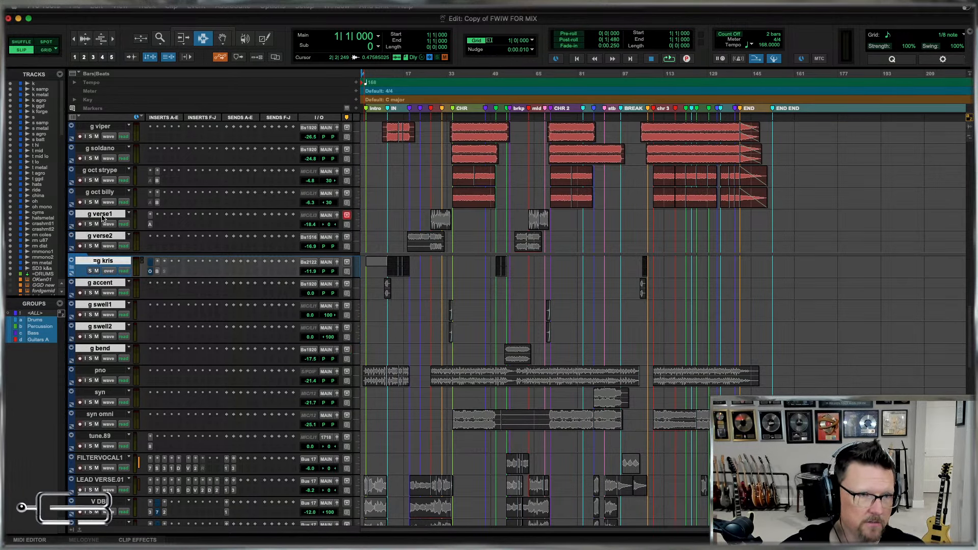
key("super+g")
type("Guitar")
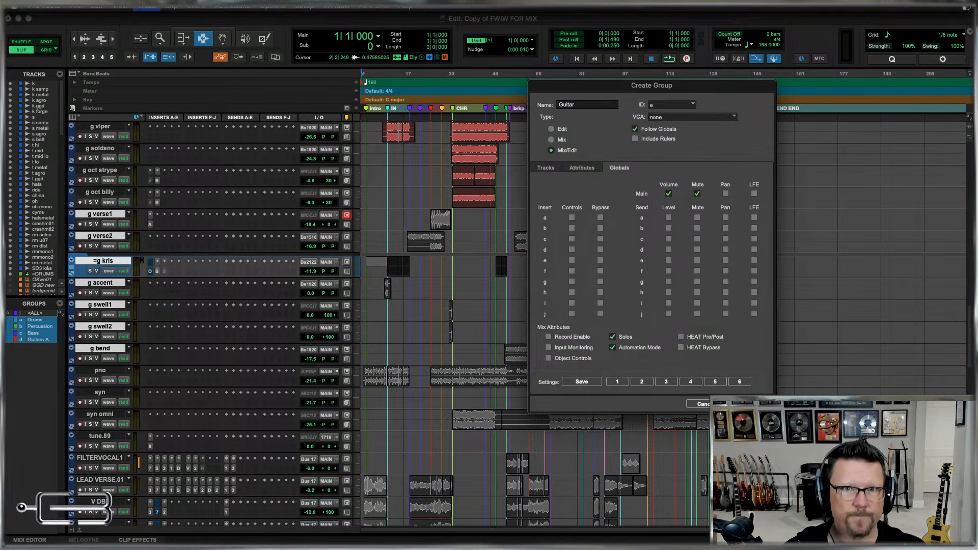
type("s B")
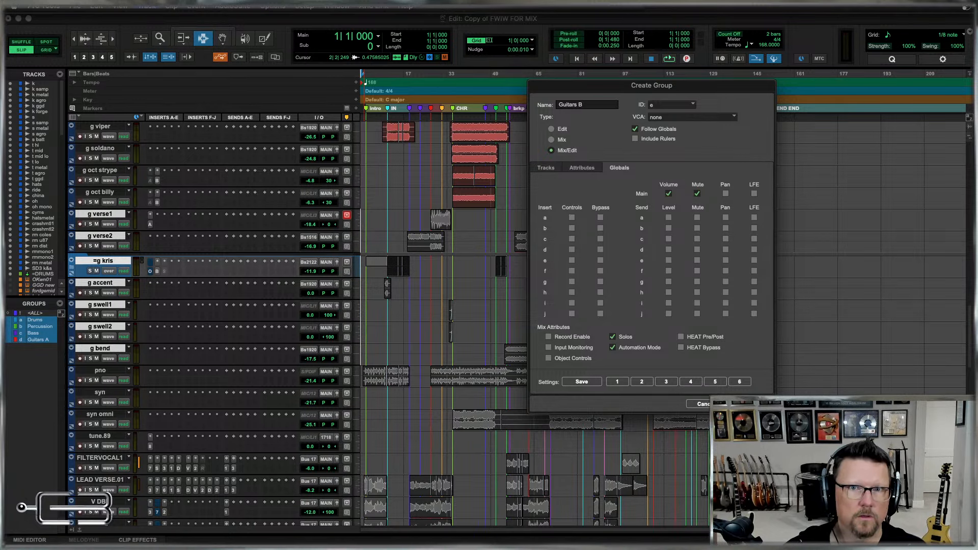
key("Return")
Group the pno, syn and syn omni tracks as a Mix/Edit group named Keyboards.
scroll(509, 286, "down", 4)
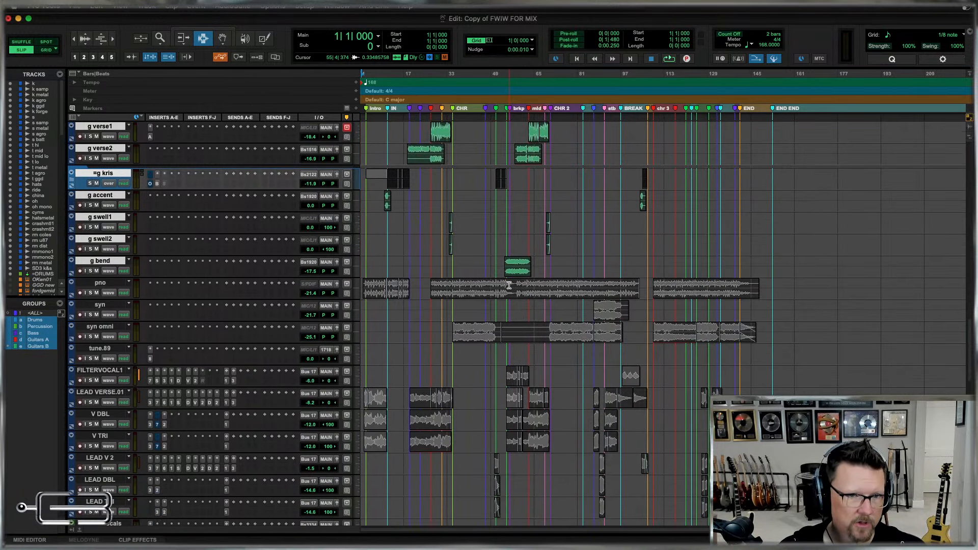
left_click(101, 283)
left_click(98, 328, "shift")
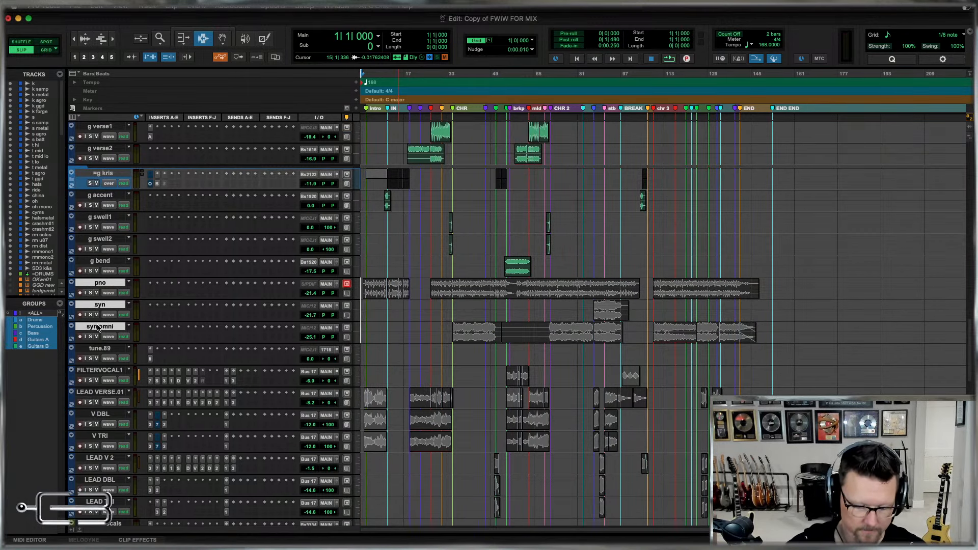
key("super+g")
type("Keyboar")
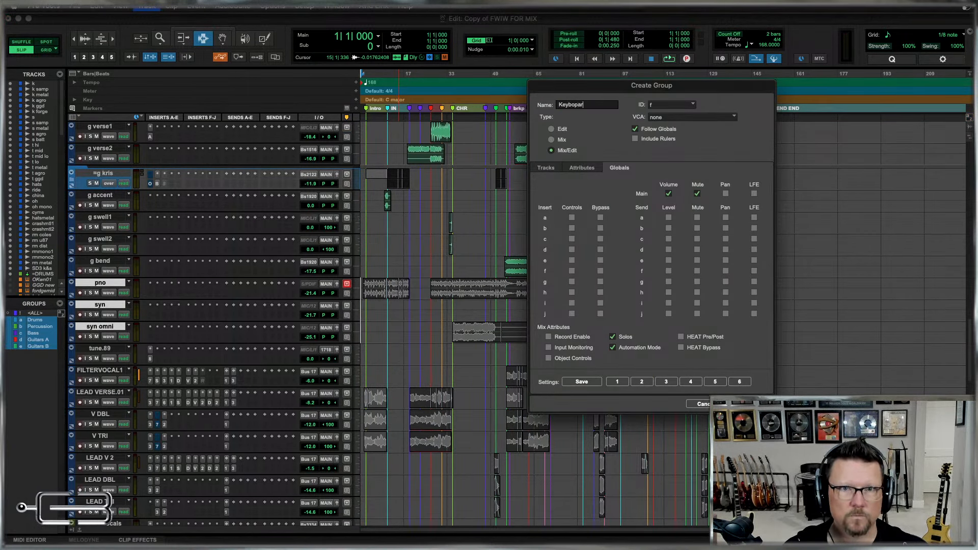
type("ds")
key("Return")
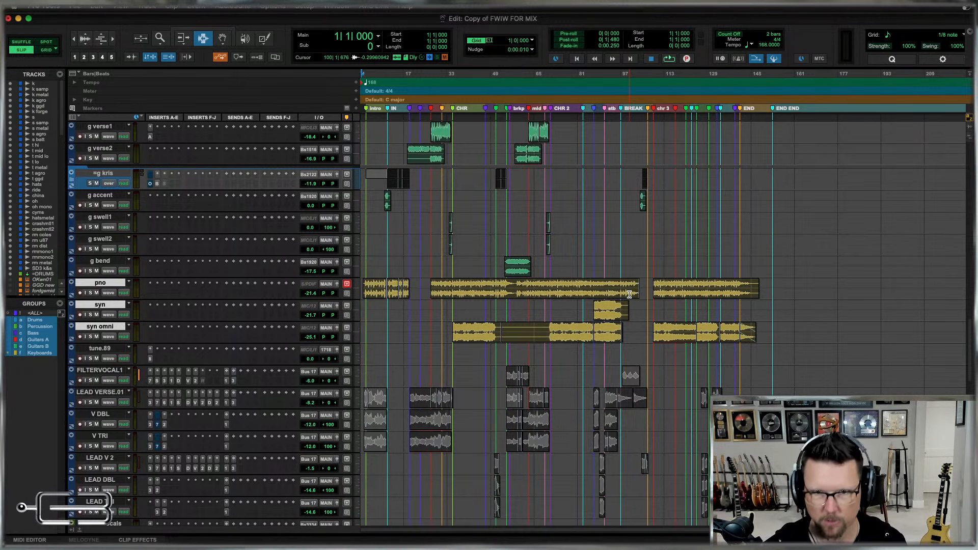
Delete the empty tune.89 track between syn omni and the filter vocal track.
left_click(103, 351)
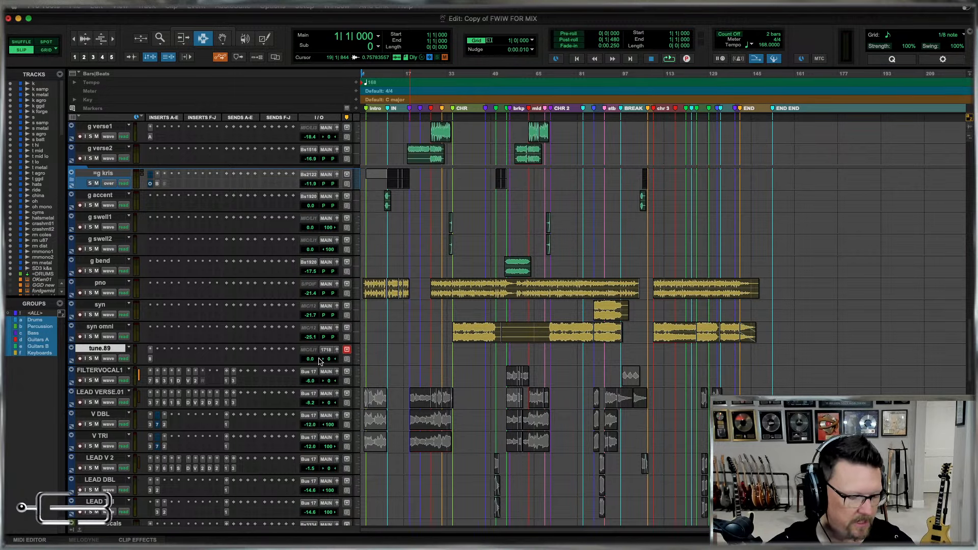
key("super+BackSpace")
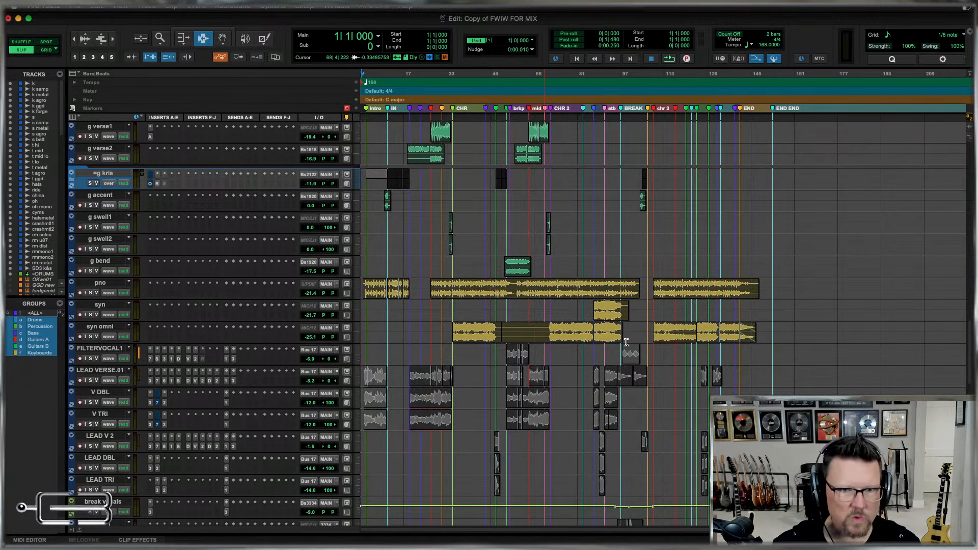
Examine the order, names and routing of the vocal tracks from the filter vocal down to the master track.
scroll(626, 342, "down", 3)
scroll(626, 343, "down", 10)
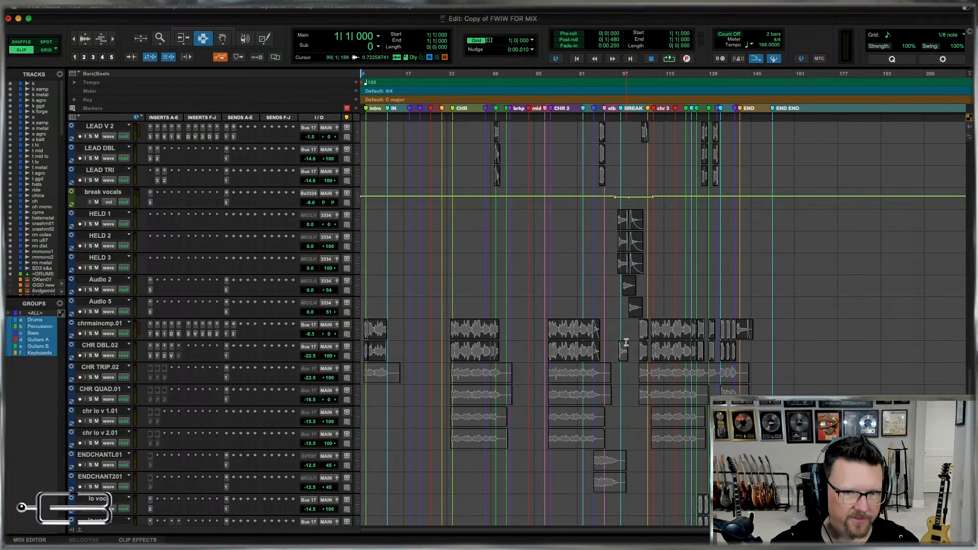
scroll(627, 342, "down", 5)
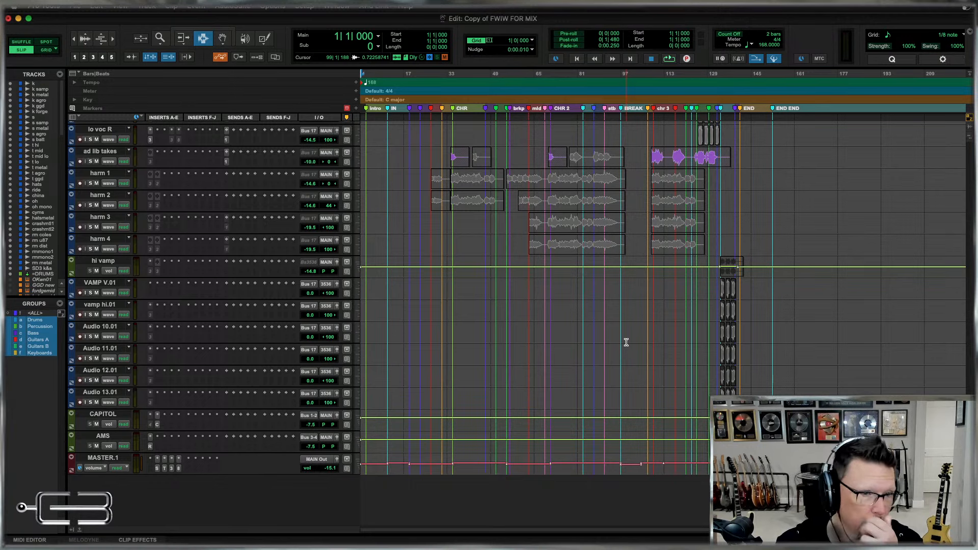
scroll(626, 342, "up", 15)
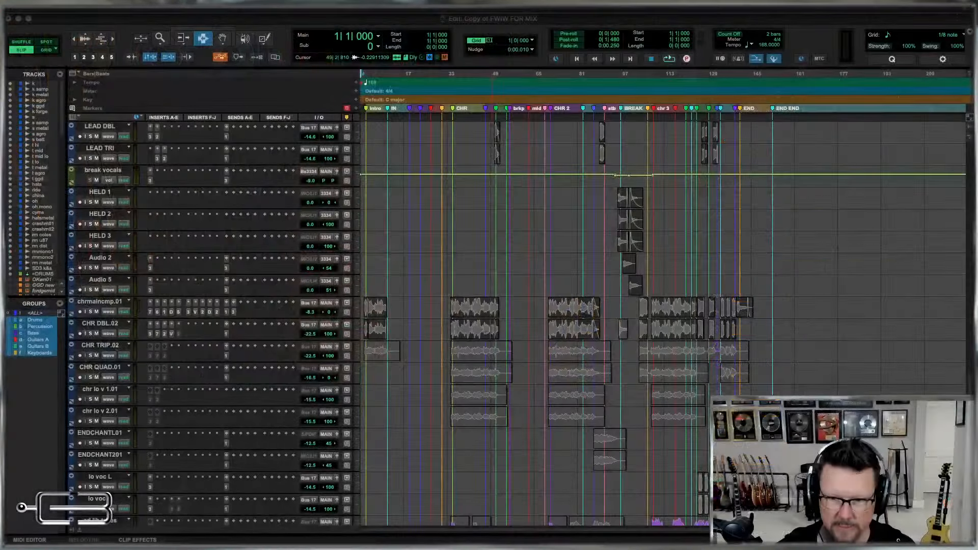
left_click(707, 24)
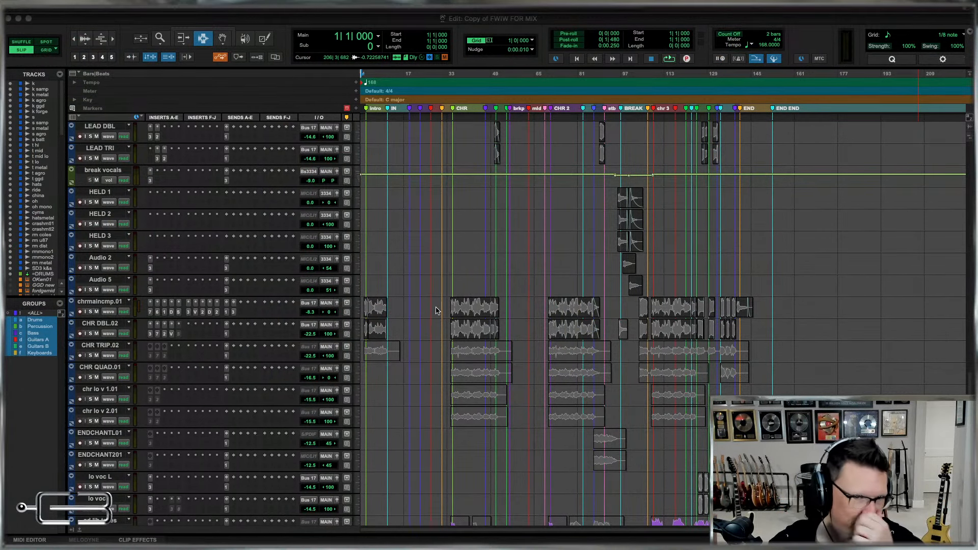
left_click(454, 269)
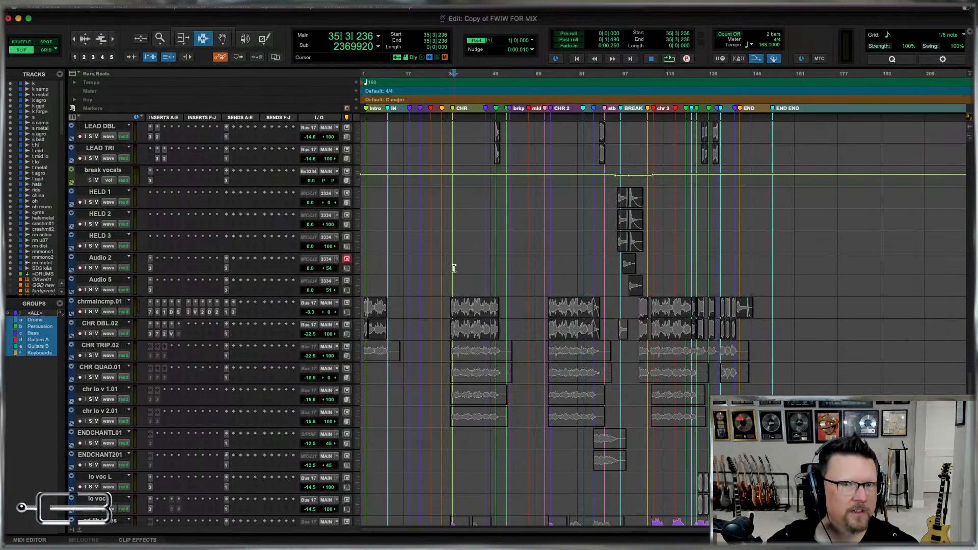
scroll(453, 265, "up", 5)
left_click(451, 262)
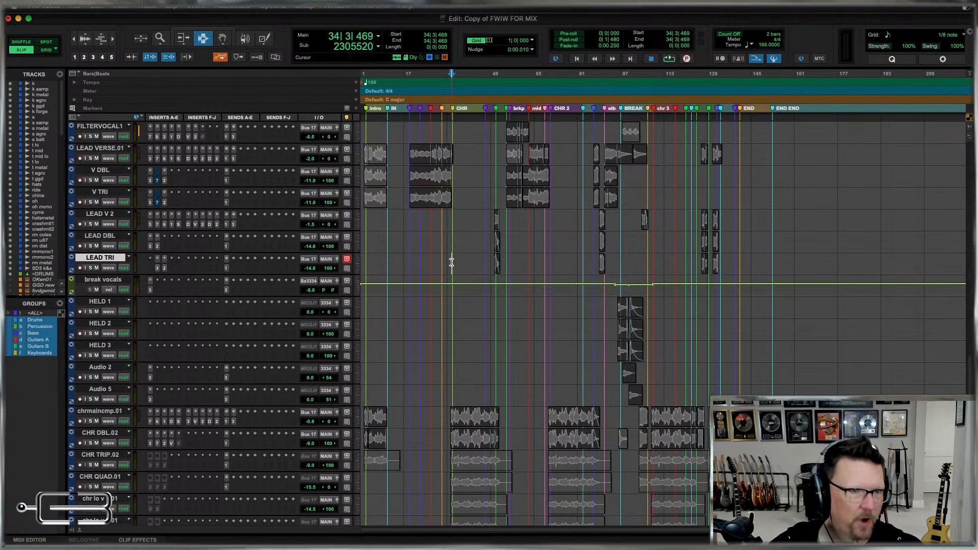
scroll(451, 262, "up", 5)
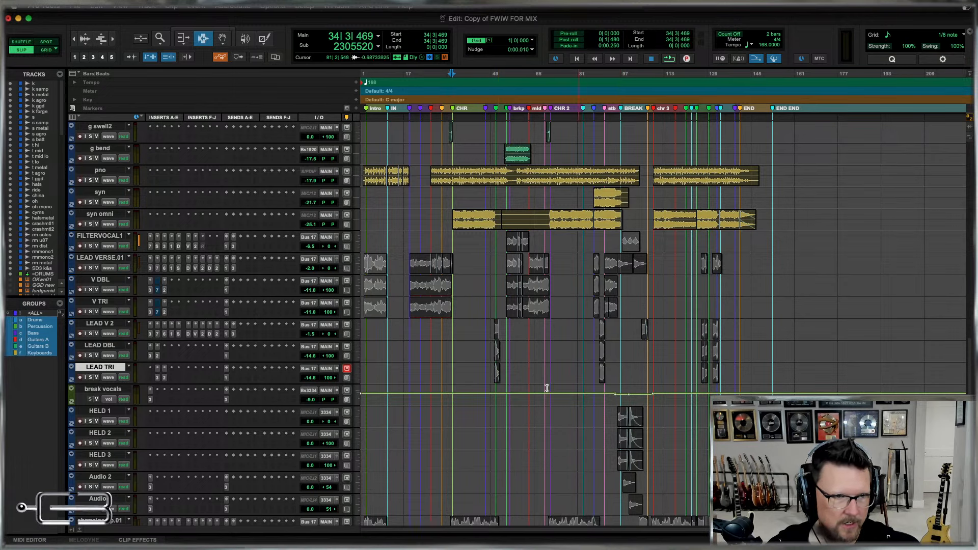
Rename the FILTER VOCALS.1 track as v filter and the LEAD VERSE.01 track as v vrs.
double_click(98, 238)
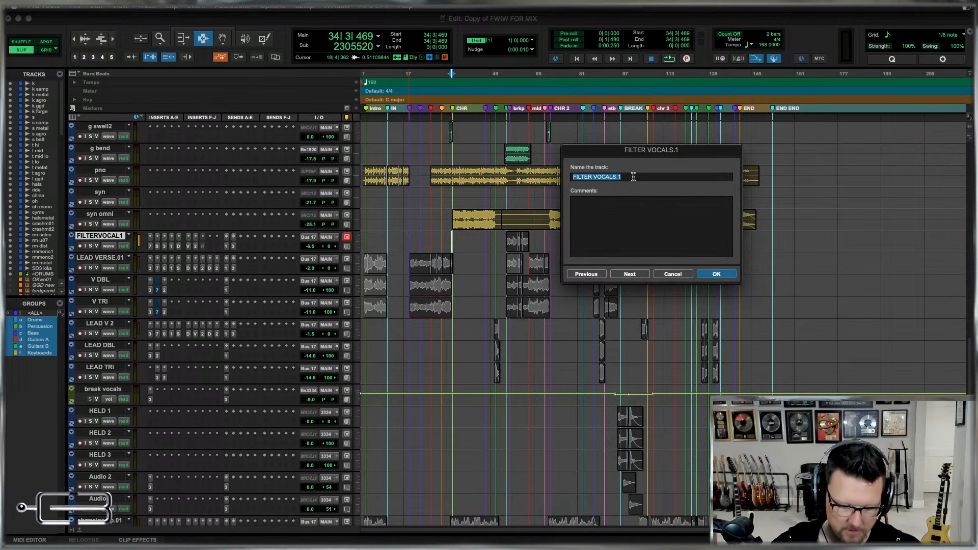
type("v")
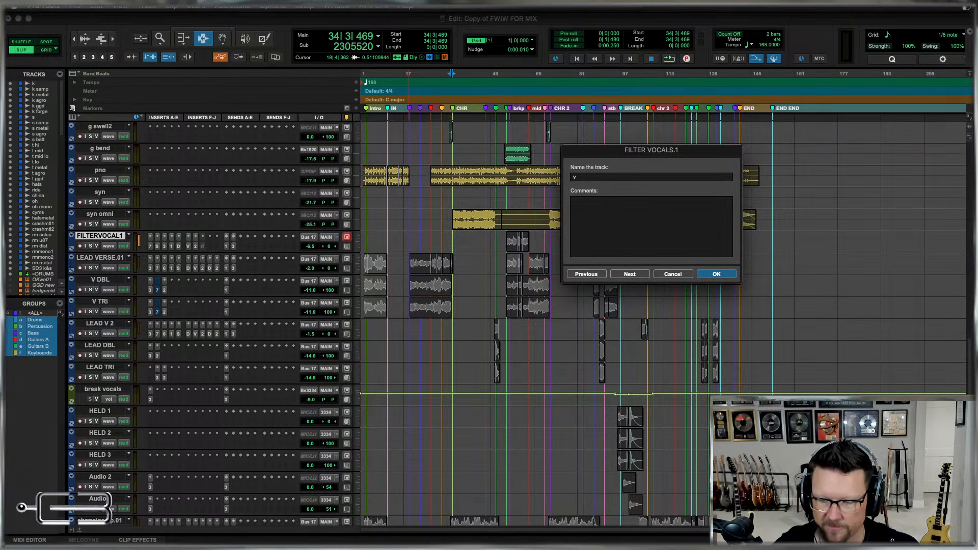
type("f")
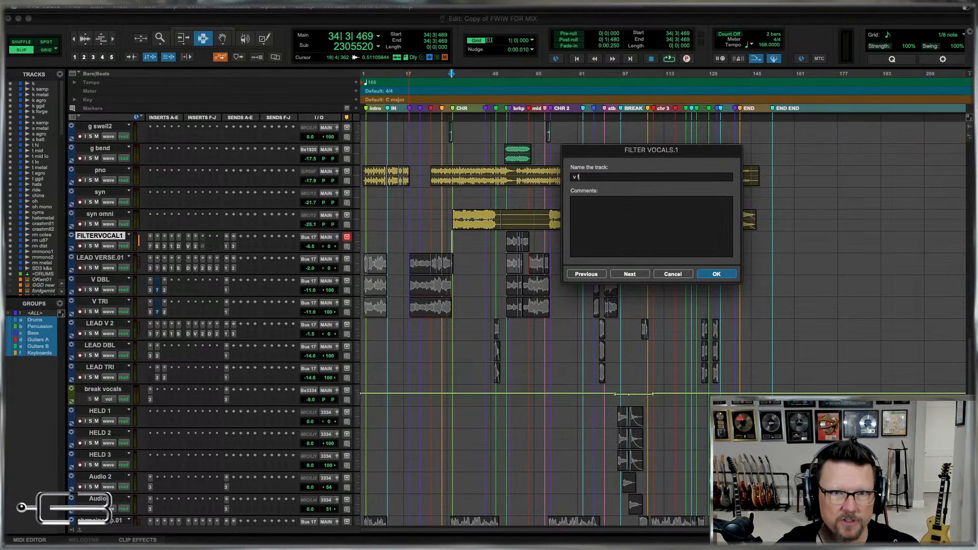
type("ilter")
key("super+Right")
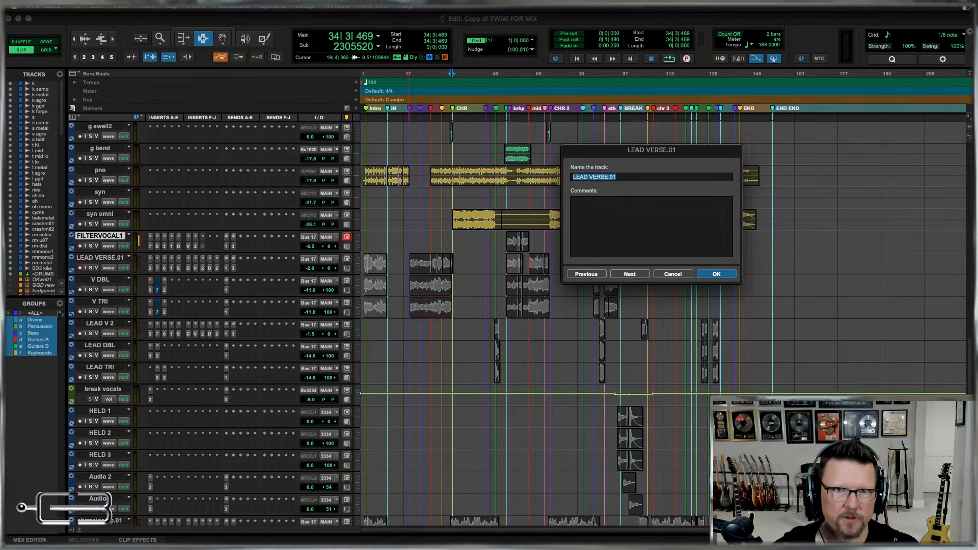
type("v vrs")
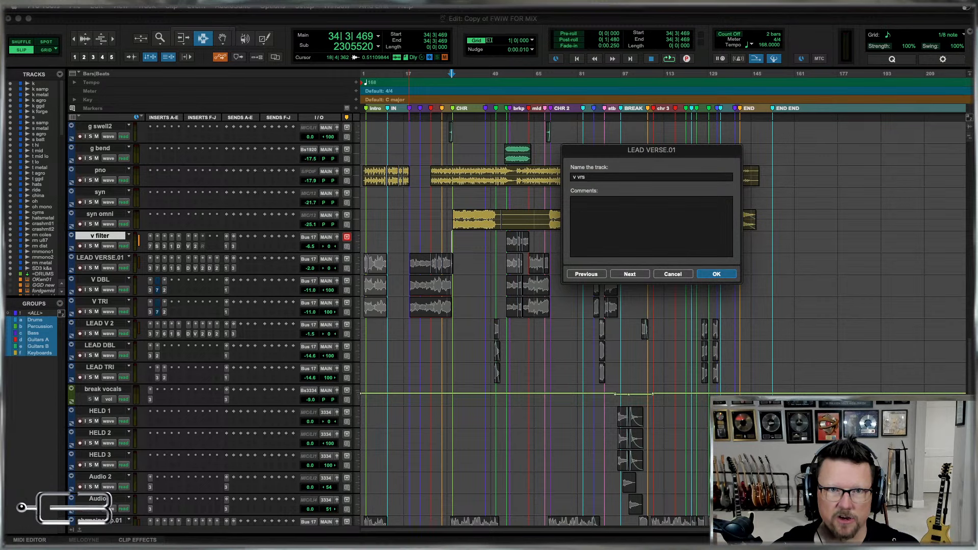
key("super+Right")
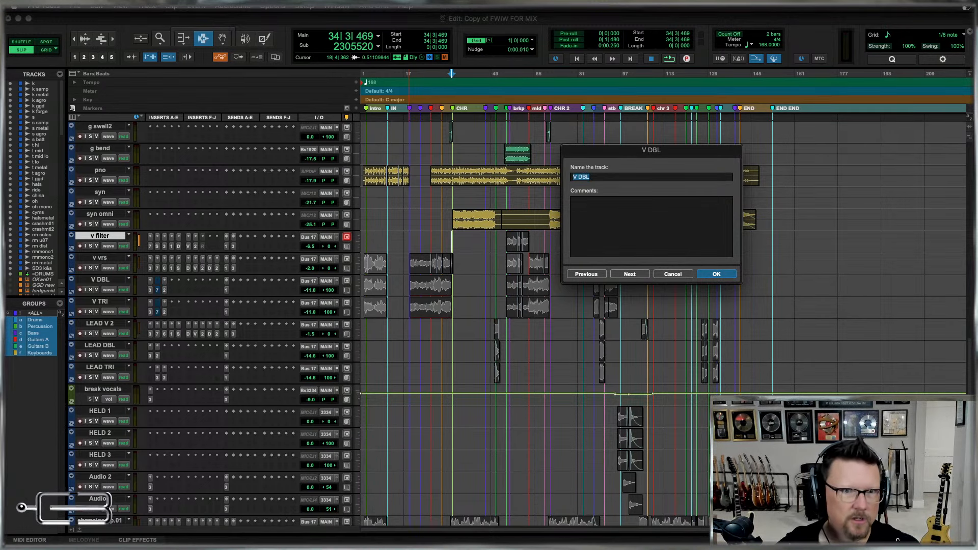
Rename the V DBL track as v vrs dbl and the V TRI track as v vrs trpl.
type("v vrs d")
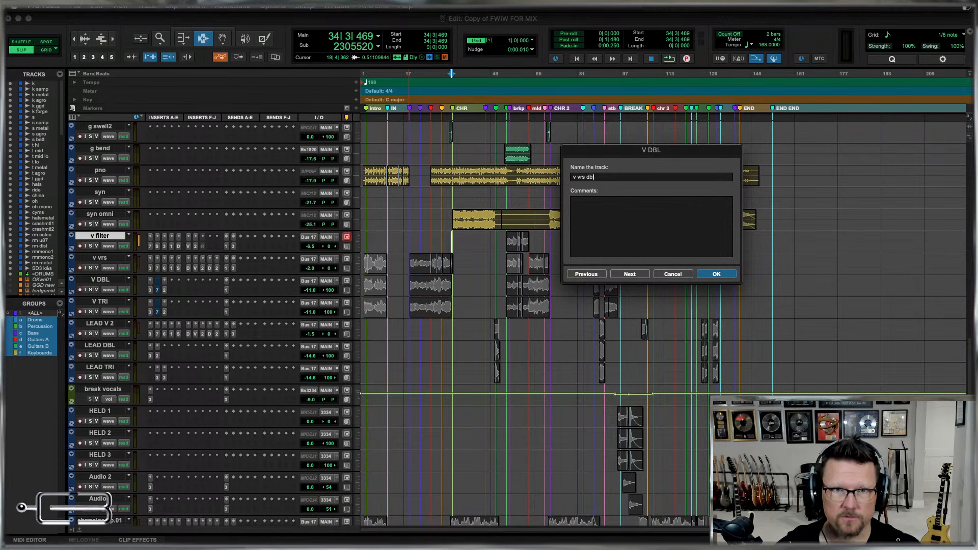
type("bl")
key("super+Right")
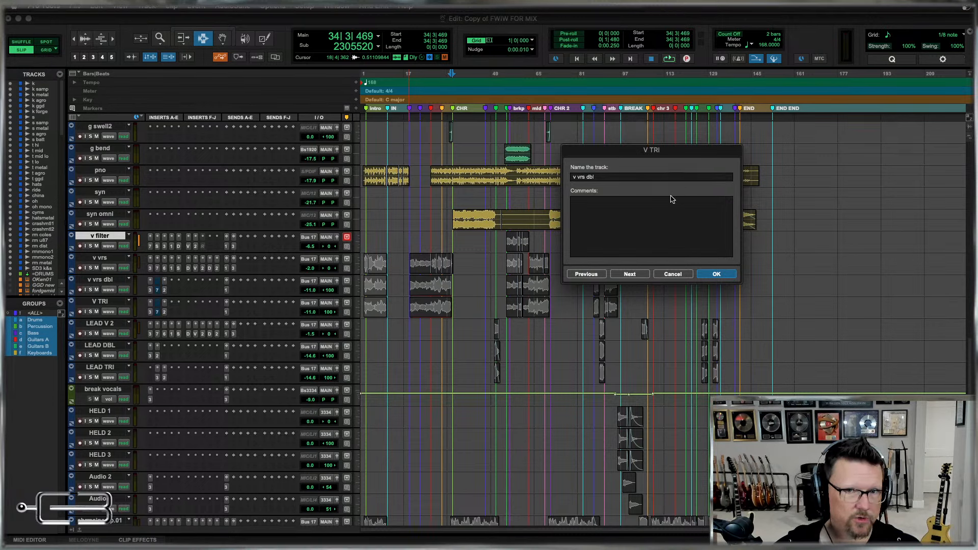
left_click(613, 178)
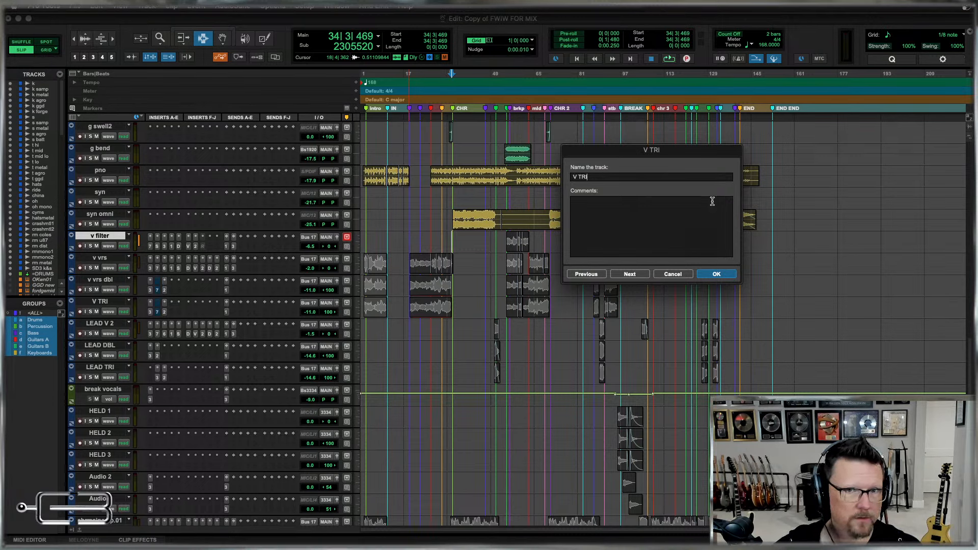
key("BackSpace")
key("BackSpace")
key("BackSpace")
key("BackSpace")
key("BackSpace")
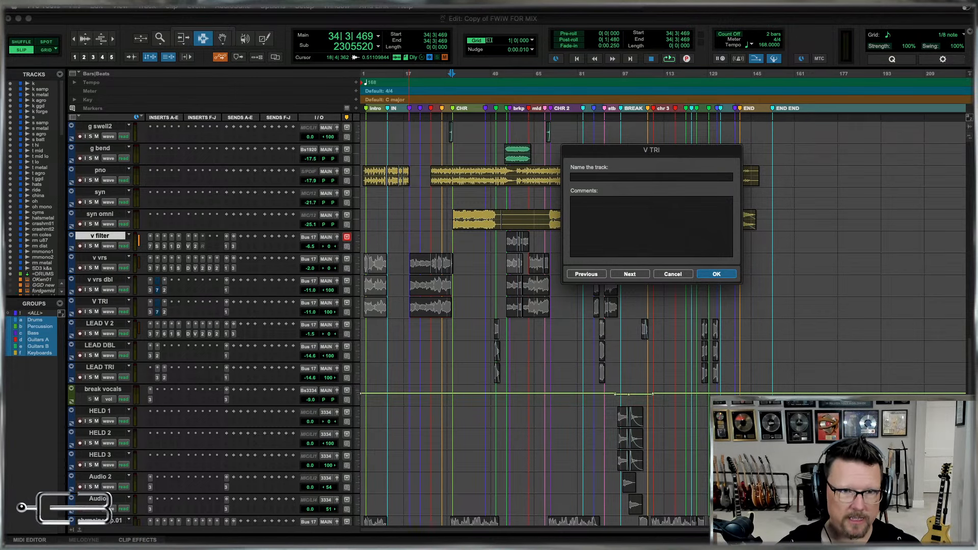
type("v v")
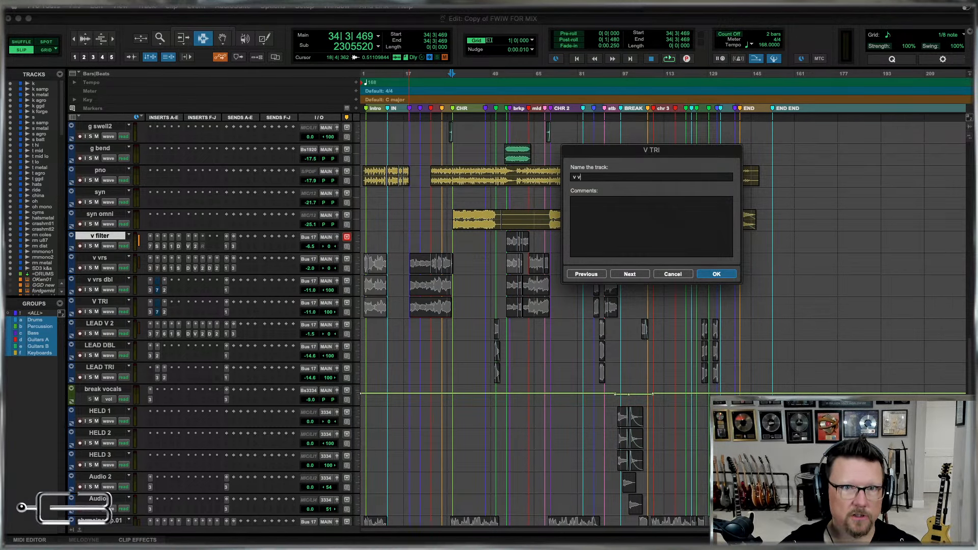
type("rs trpl")
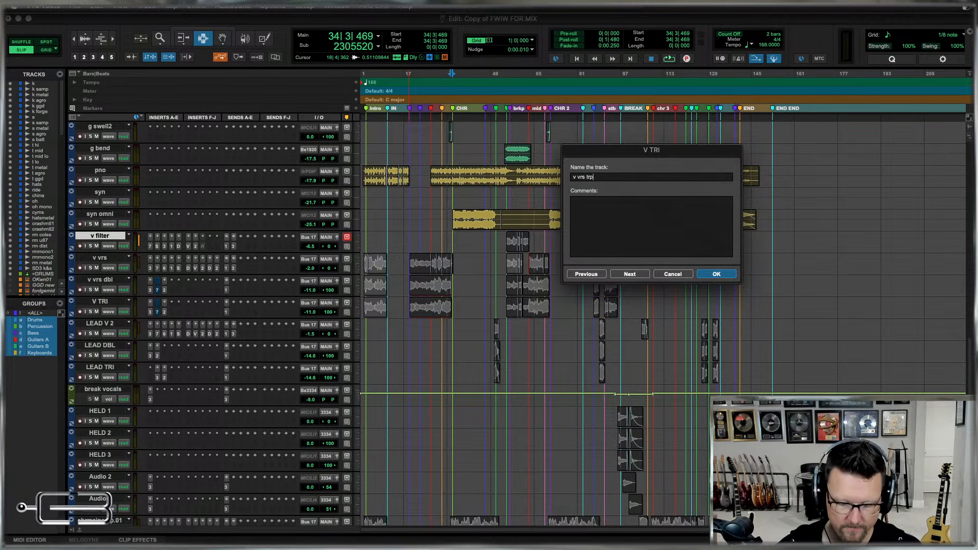
key("Return")
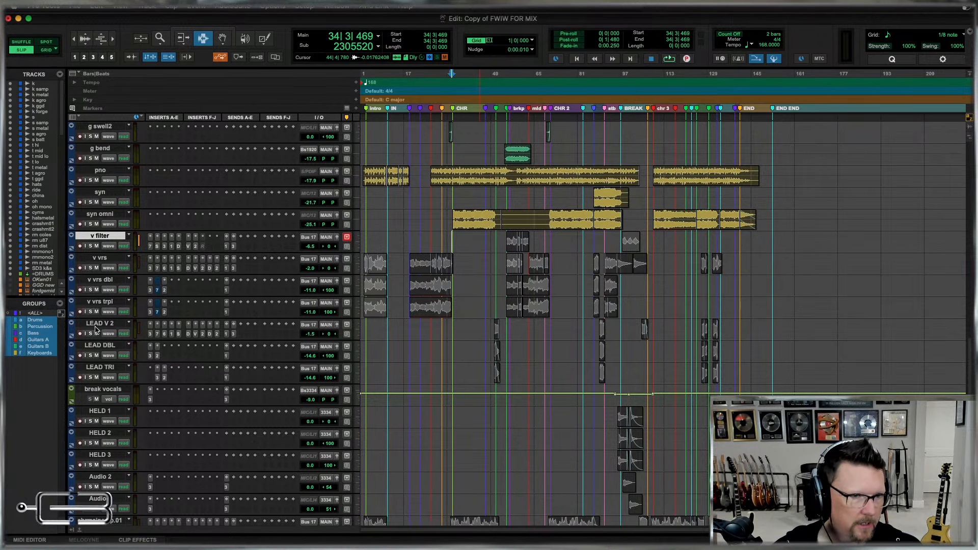
Inspect the first LEAD V 2 clip up close and delete the WOULDNT CHANGE marker just before RE INTRO.
left_click(497, 337)
key("t")
key("t")
key("t")
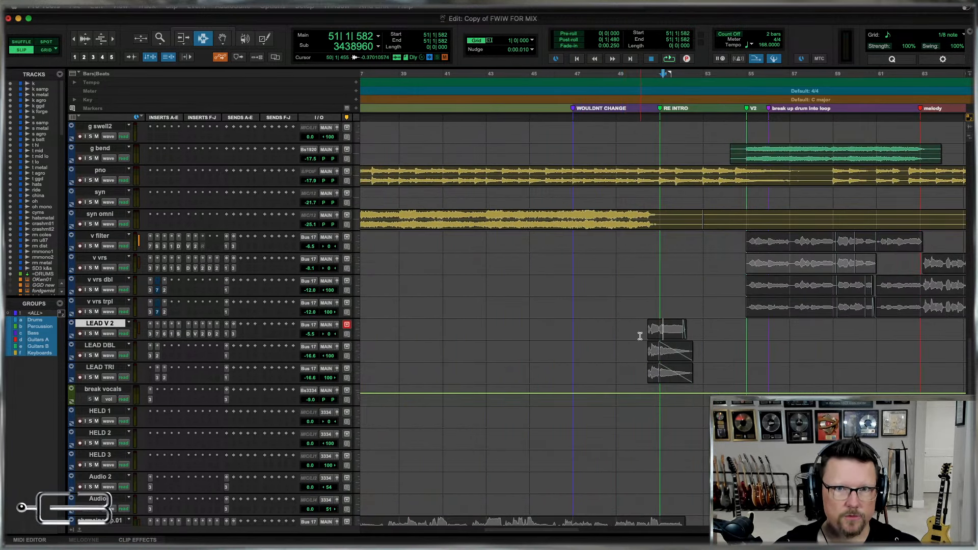
left_click(640, 335)
key("r")
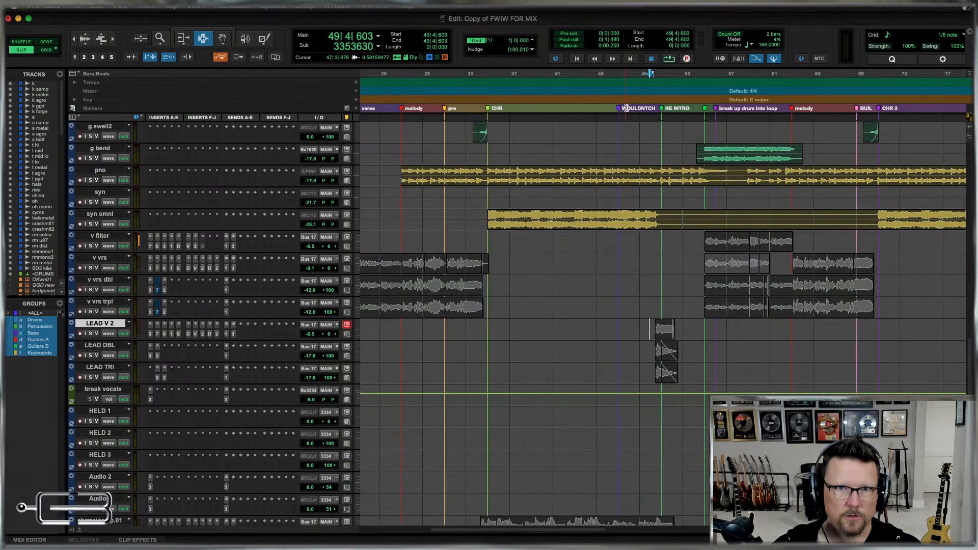
left_click_drag(627, 111, 605, 110)
key("Delete")
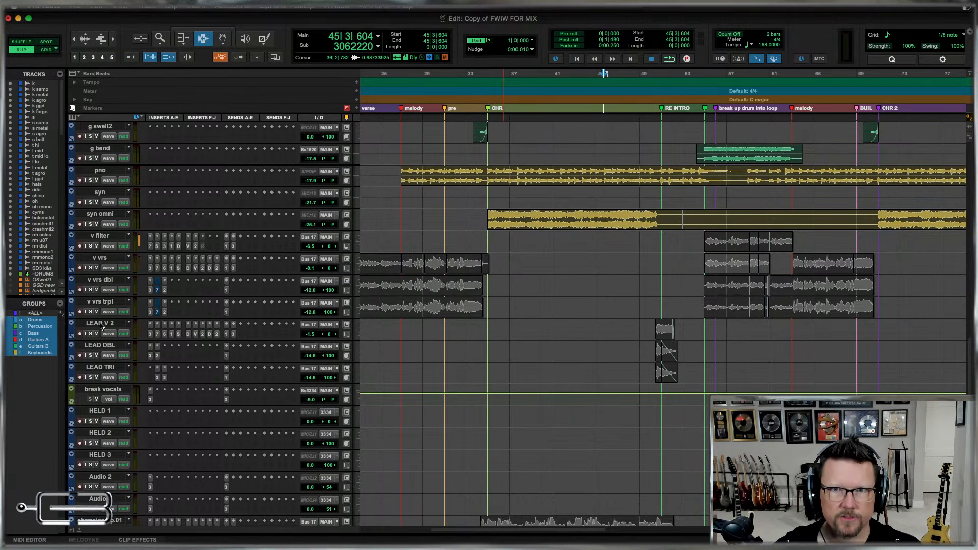
key("r")
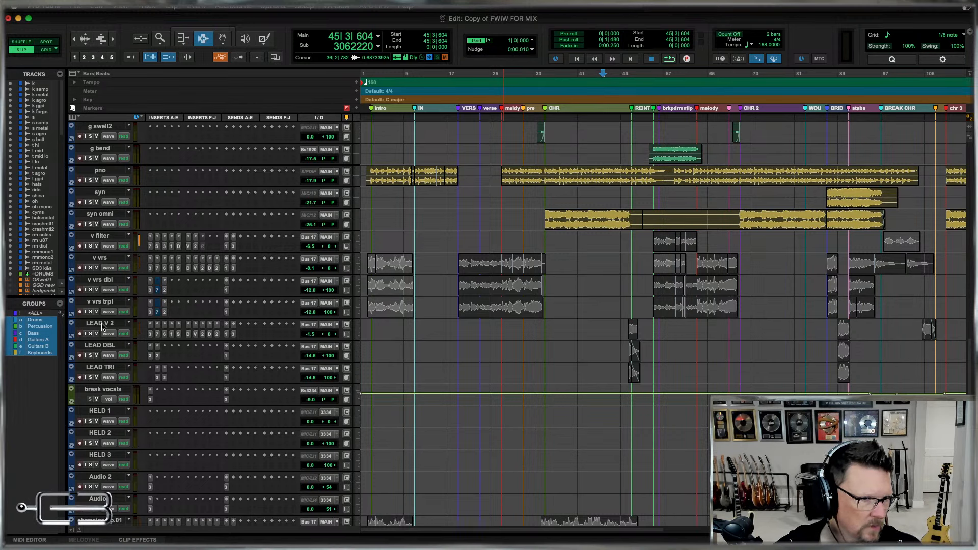
Rename the LEAD V 2, LEAD DBL and LEAD TRI tracks as v ld 2, v dbl2 and v trpl2.
double_click(103, 325)
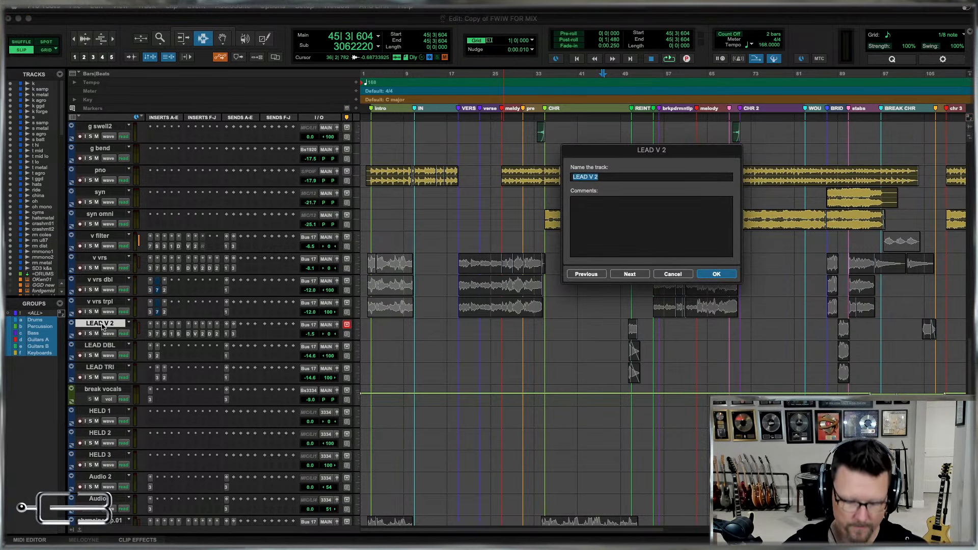
type("v")
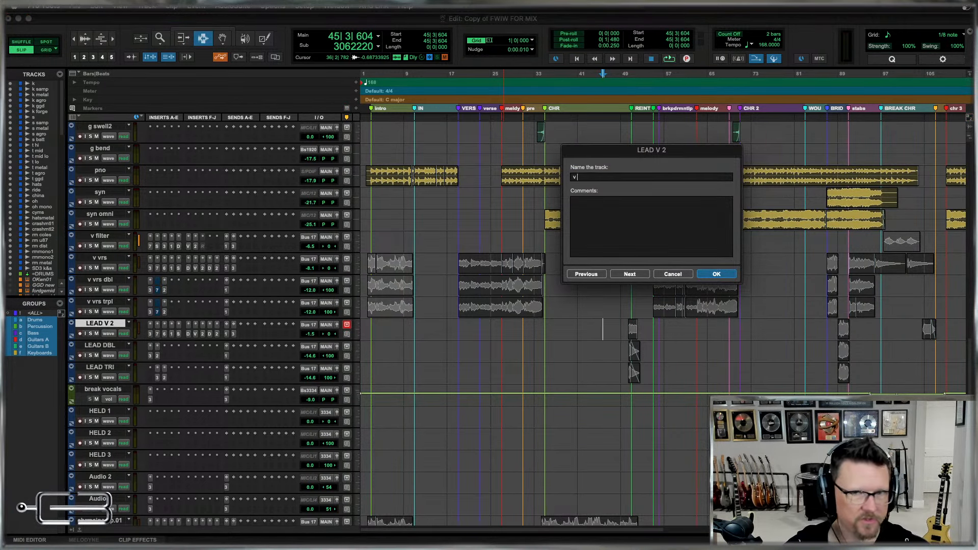
type(" ld 2")
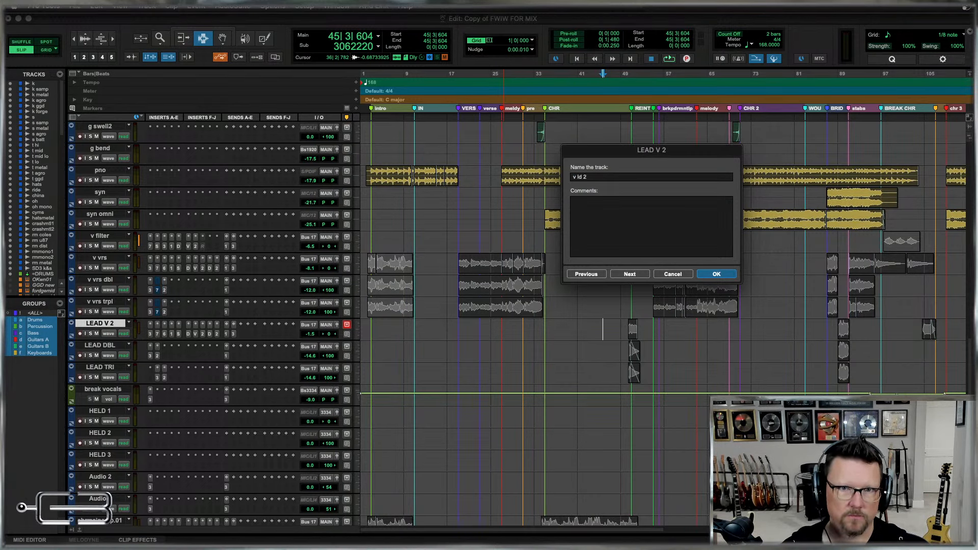
key("super+Right")
type("v dbl")
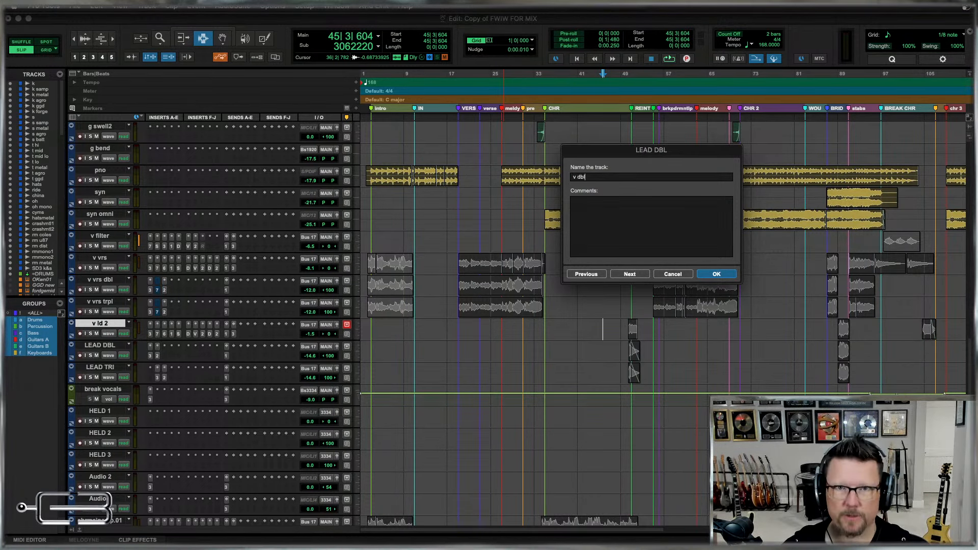
type("2")
key("super+Right")
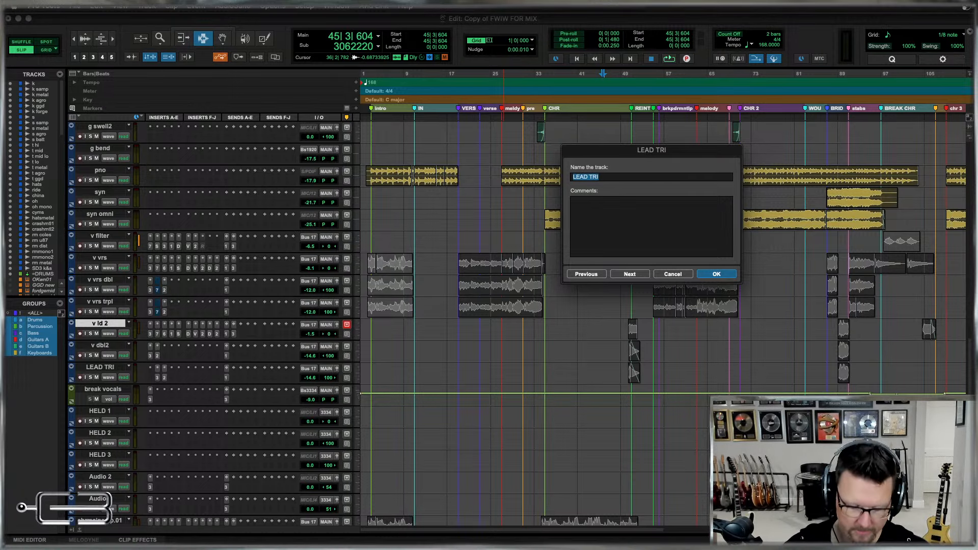
type("v trpl2")
key("Return")
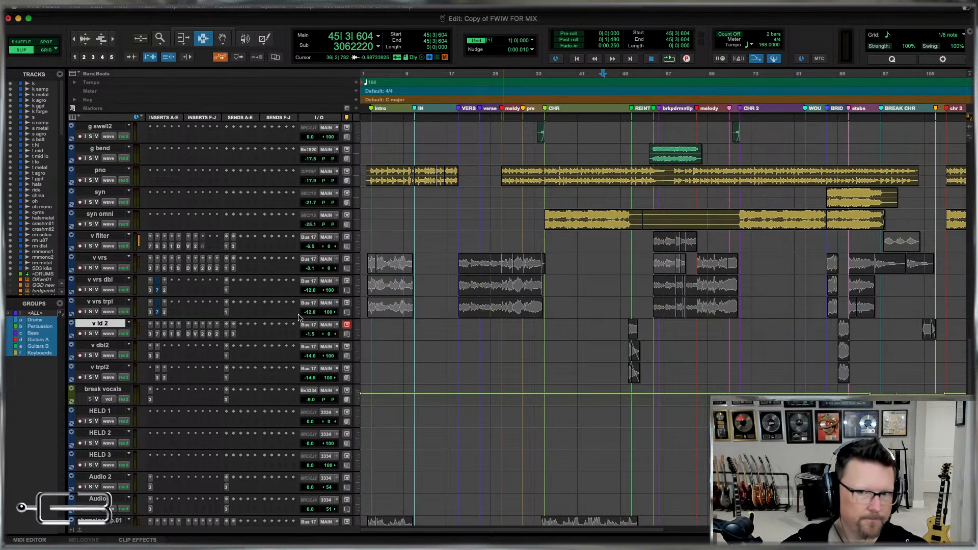
Rename the chr main comp.01 track as v chr and the CHR DBL.02 track as v chr dbl.
scroll(580, 328, "down", 3)
scroll(580, 328, "down", 7)
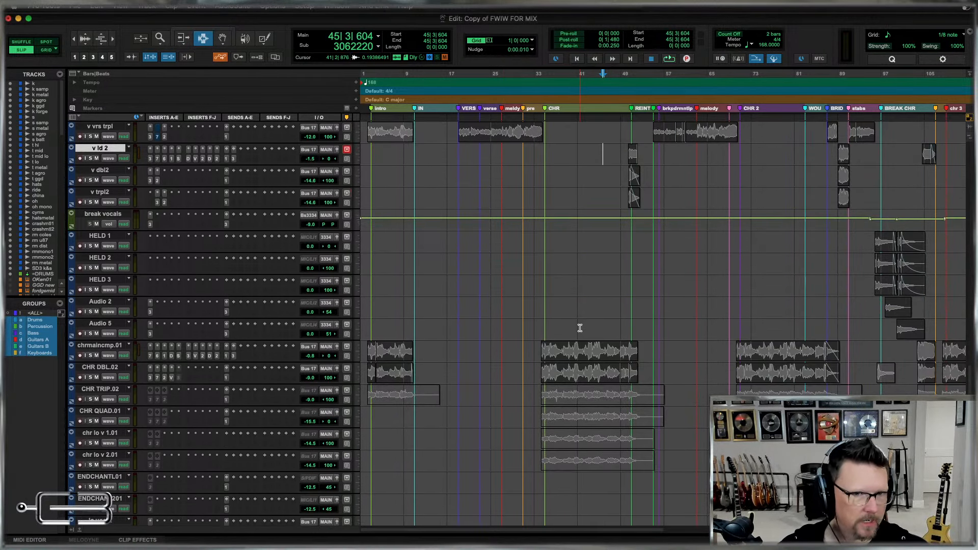
key("super+bracketleft")
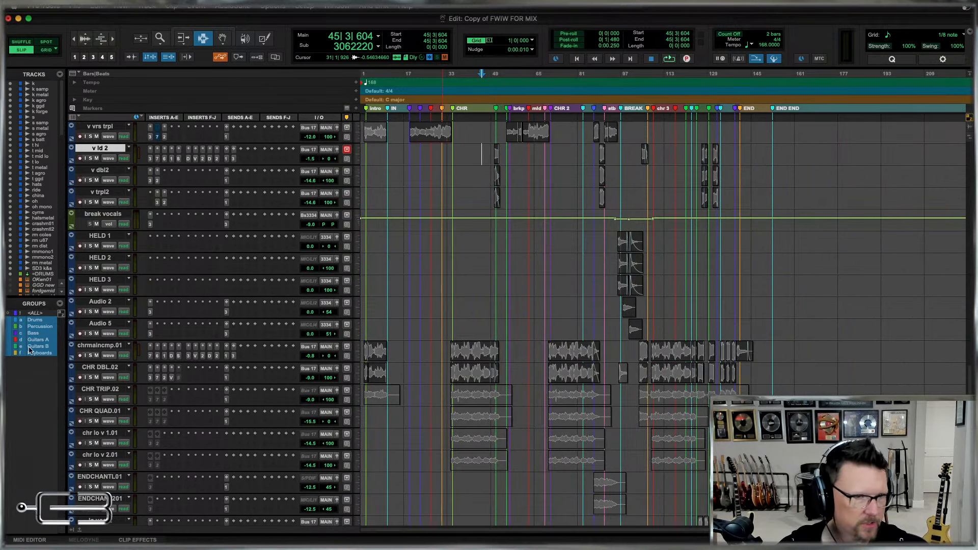
double_click(97, 346)
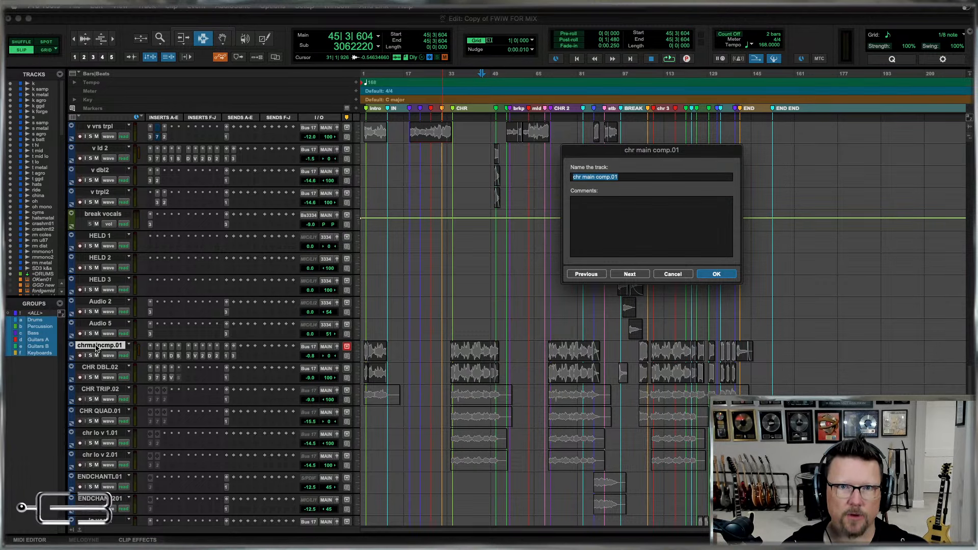
type("v chr")
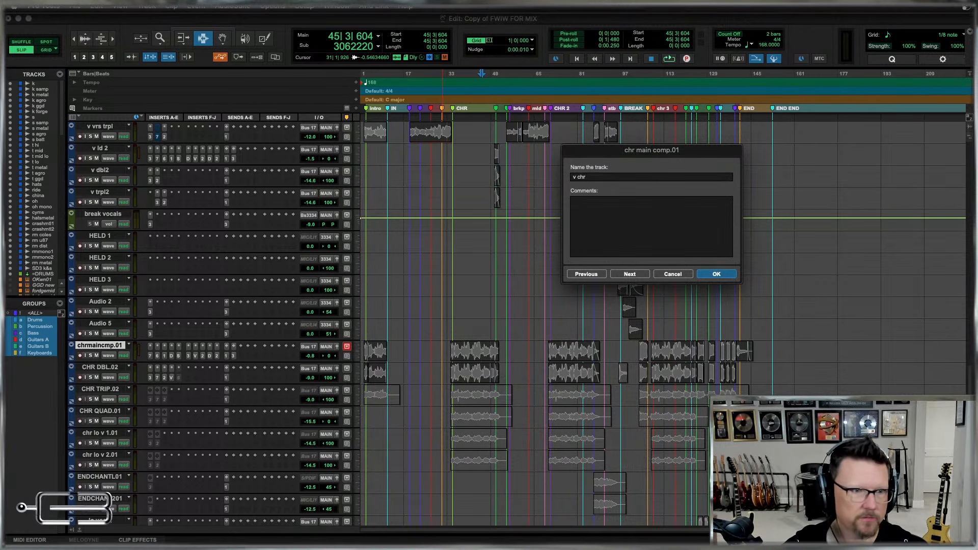
key("super+Right")
type("v")
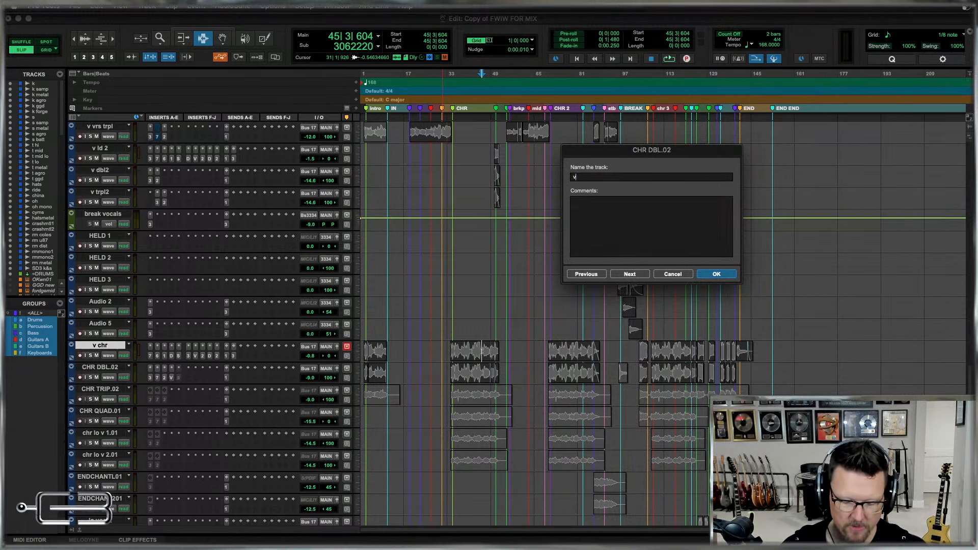
type(" chr d")
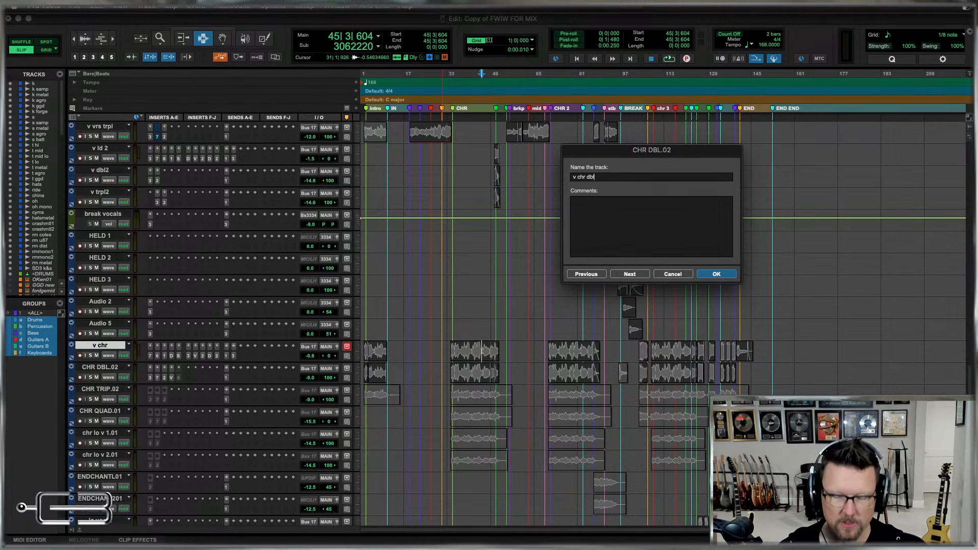
type("bl")
key("super+Right")
Rename the CHR TRIP.02 track as v chr trpl and the CHR QUAD.01 track as v chr quad.
type("v chr trpl")
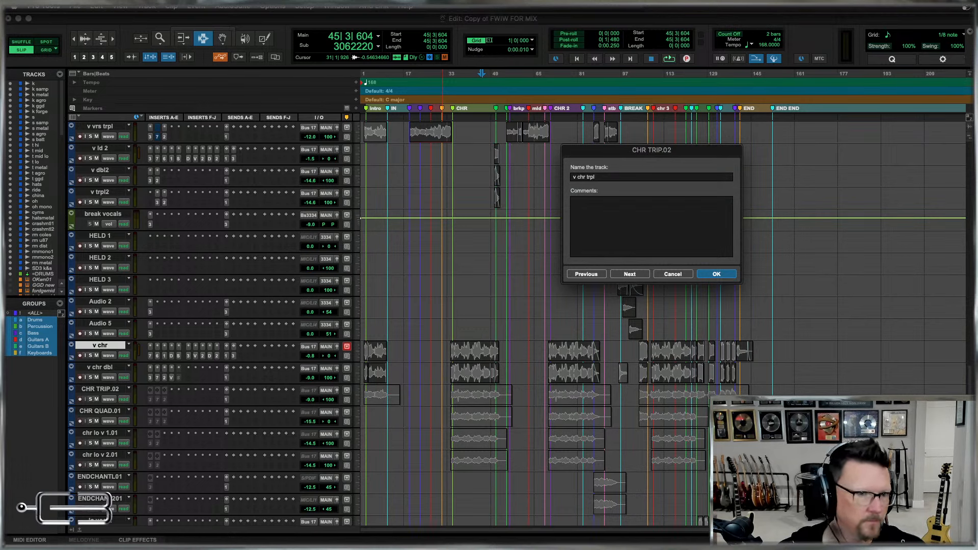
key("super+Right")
type("v")
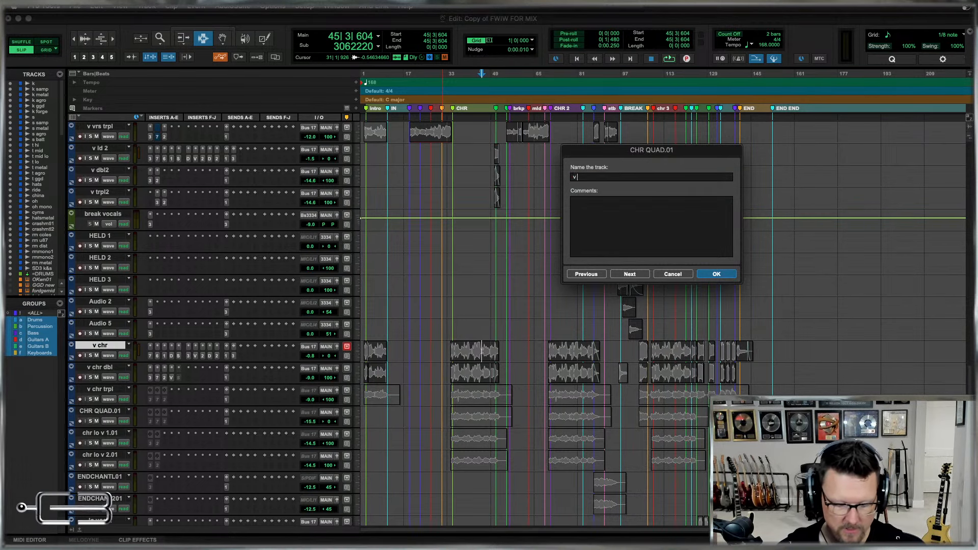
type(" chr quad")
key("super+Right")
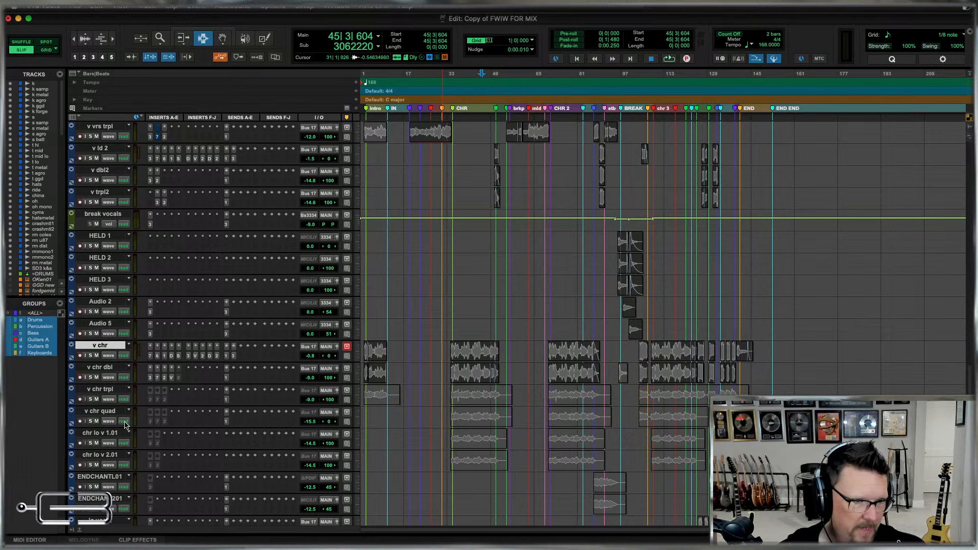
scroll(525, 388, "down", 5)
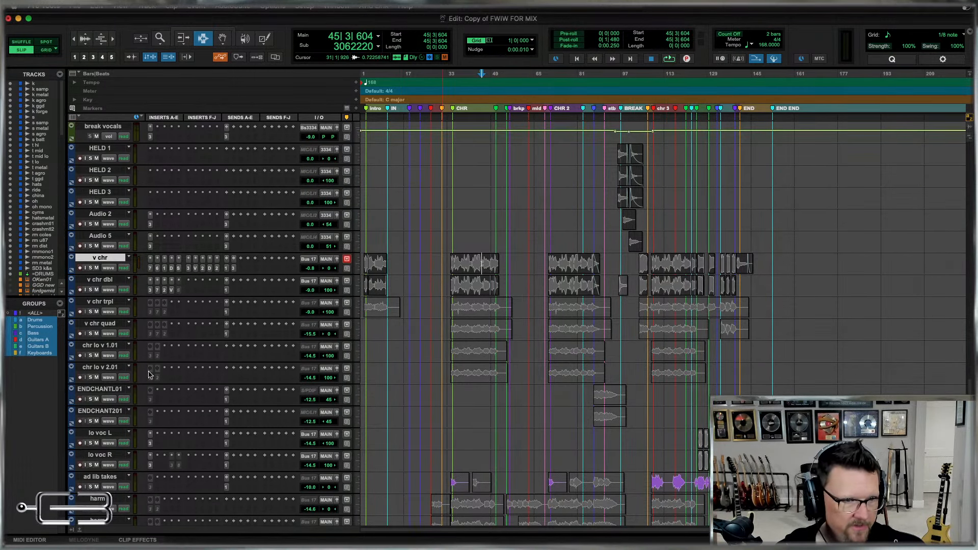
scroll(558, 373, "up", 10)
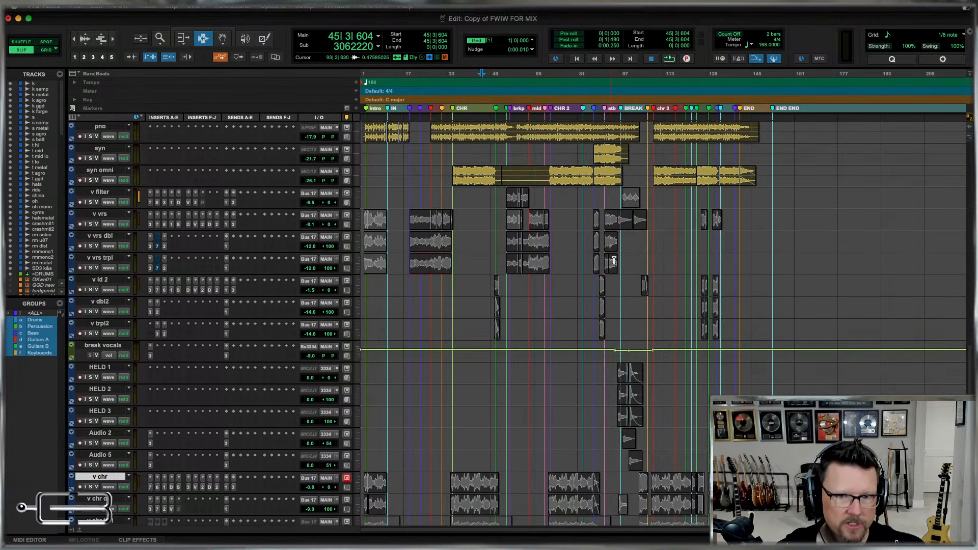
scroll(617, 260, "down", 15)
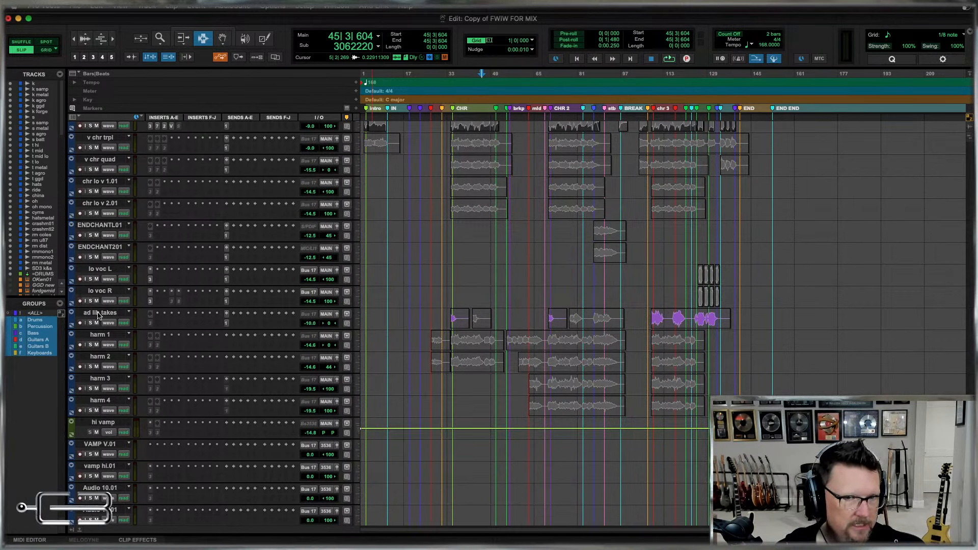
Rename the ad lib takes track as v adlibs and move it directly below v chr quad.
mouse_move(105, 313)
left_mouse_down()
mouse_move(105, 204)
mouse_move(113, 307)
mouse_move(100, 308)
left_mouse_up()
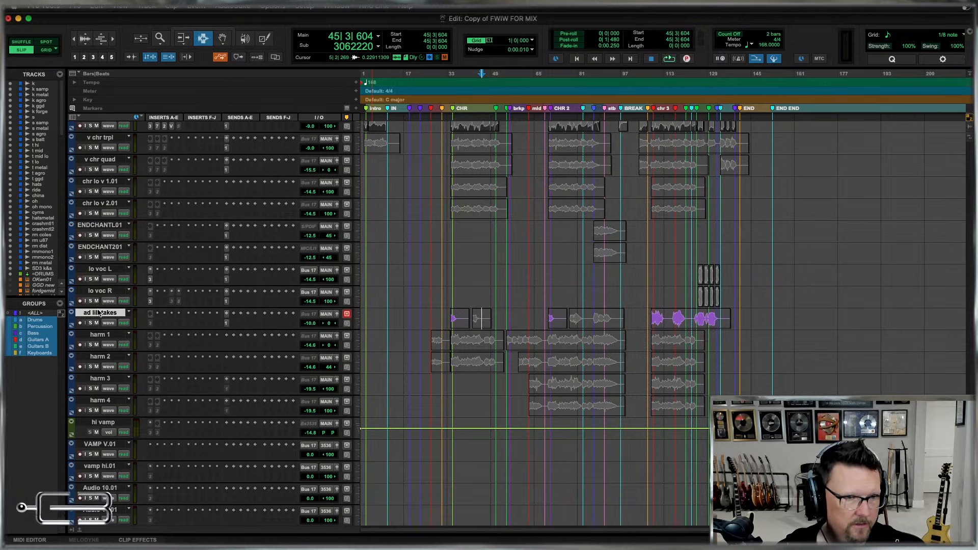
double_click(99, 312)
type("v adlibs")
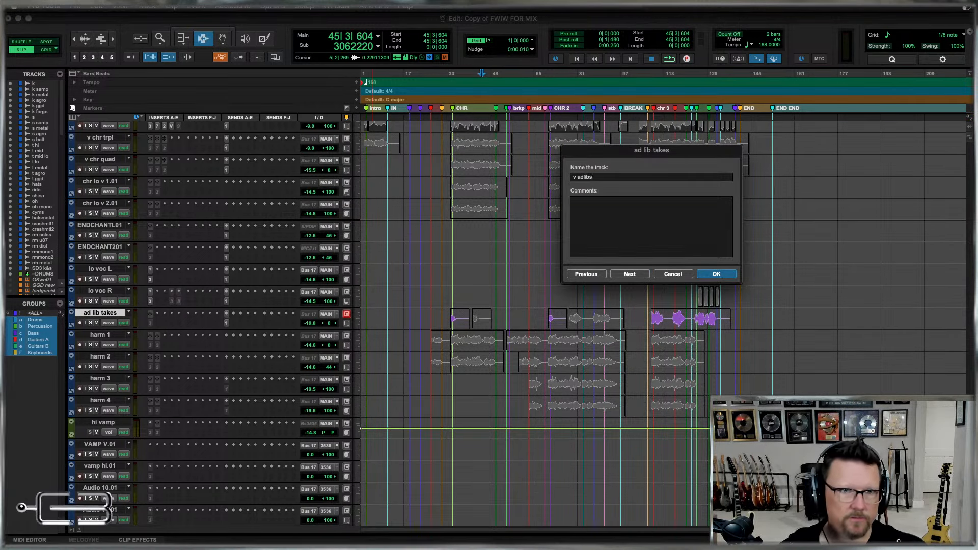
key("Return")
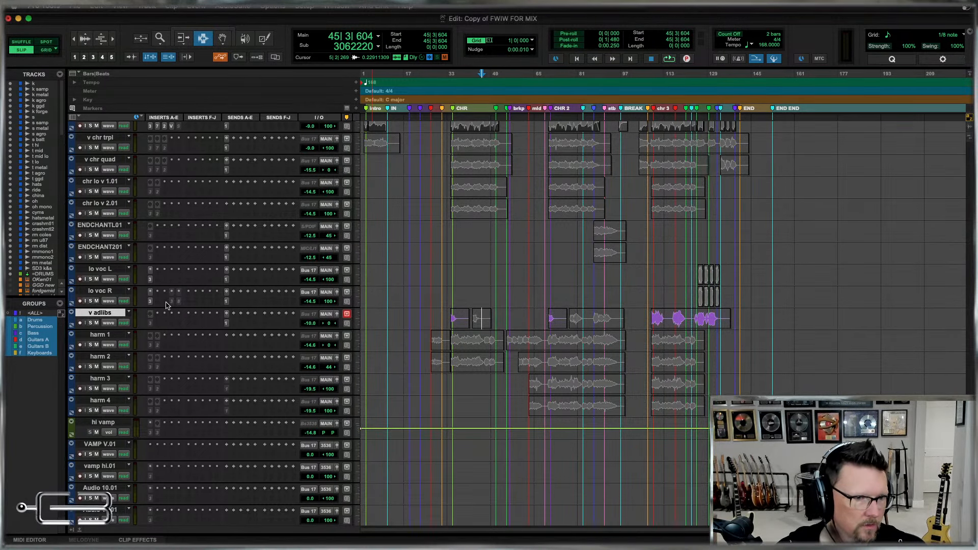
left_click_drag(110, 316, 100, 185)
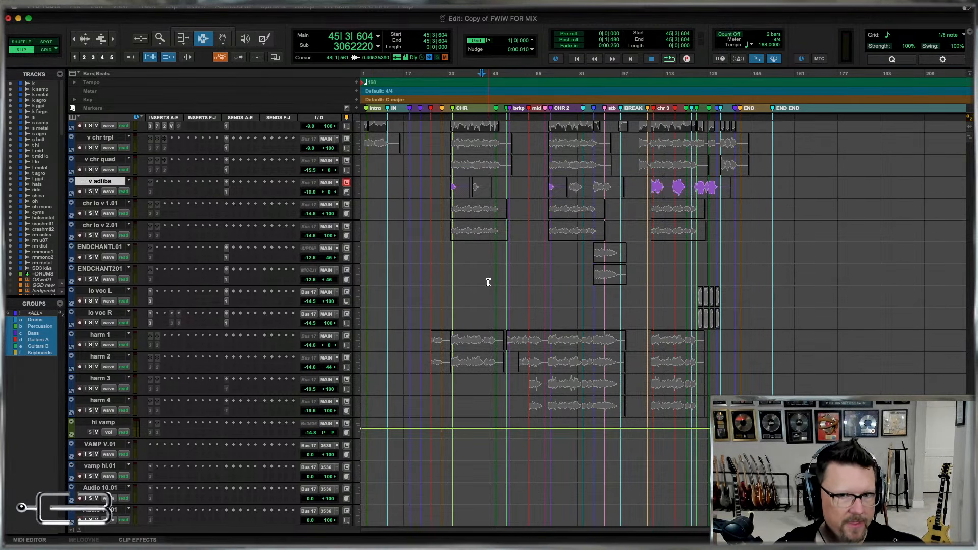
Move the v chr, v chr dbl, v chr trpl, v chr quad and v adlibs tracks between v trpl2 and break vocals.
scroll(487, 281, "up", 5)
left_click(105, 357, "shift")
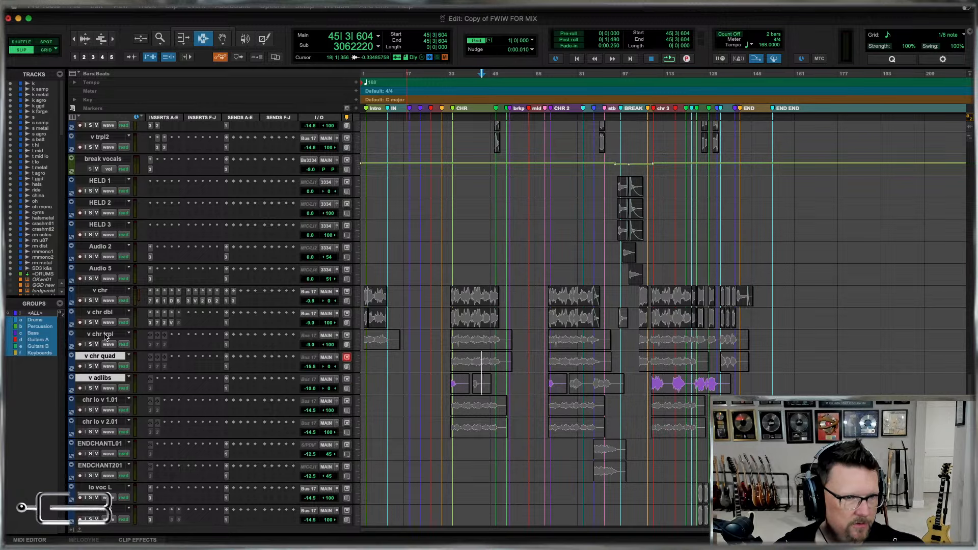
left_click(104, 334, "shift")
left_click(105, 313, "shift")
left_click(105, 291, "shift")
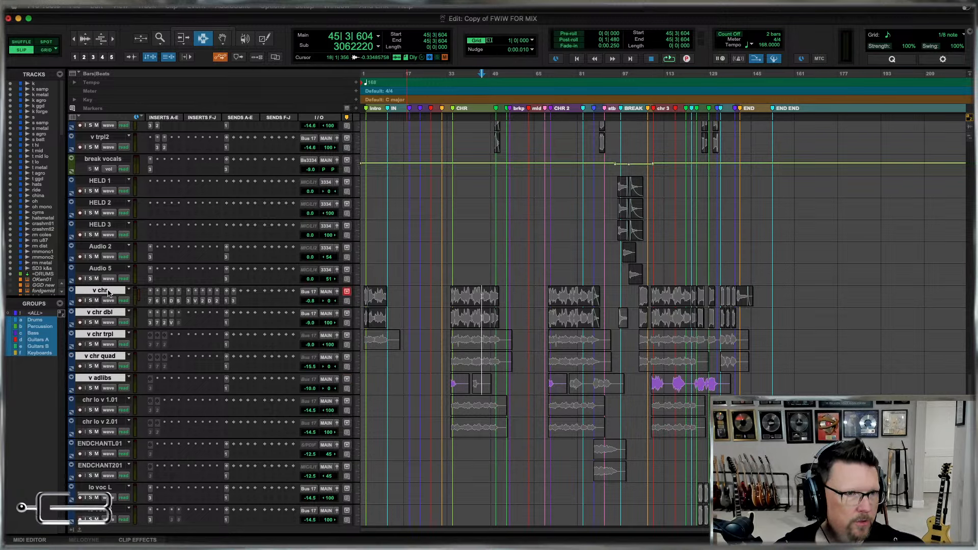
left_click_drag(104, 291, 102, 152)
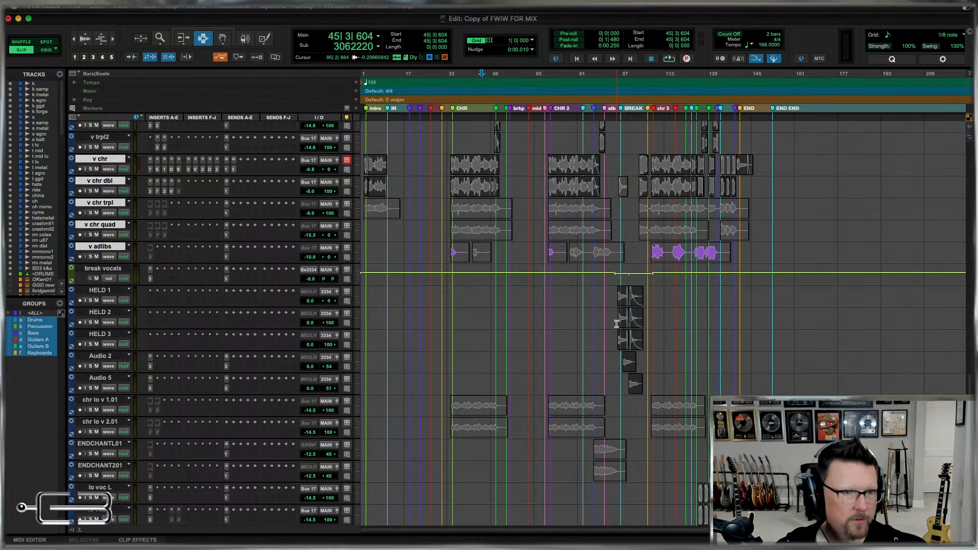
Check the clips on the HELD and Audio tracks around BREAK CHR and rename the break vocals aux track as =v brk.
left_click(629, 302)
key("t")
key("t")
key("t")
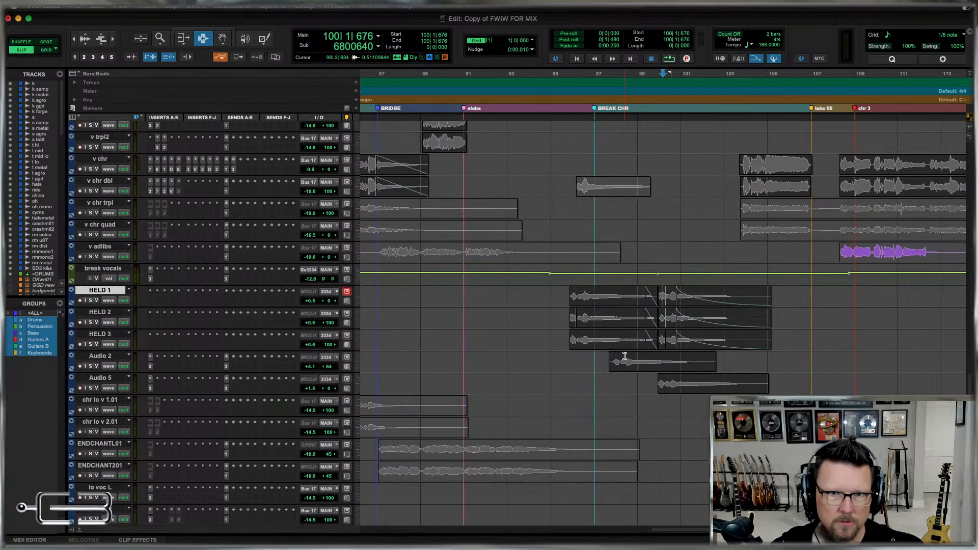
key("r")
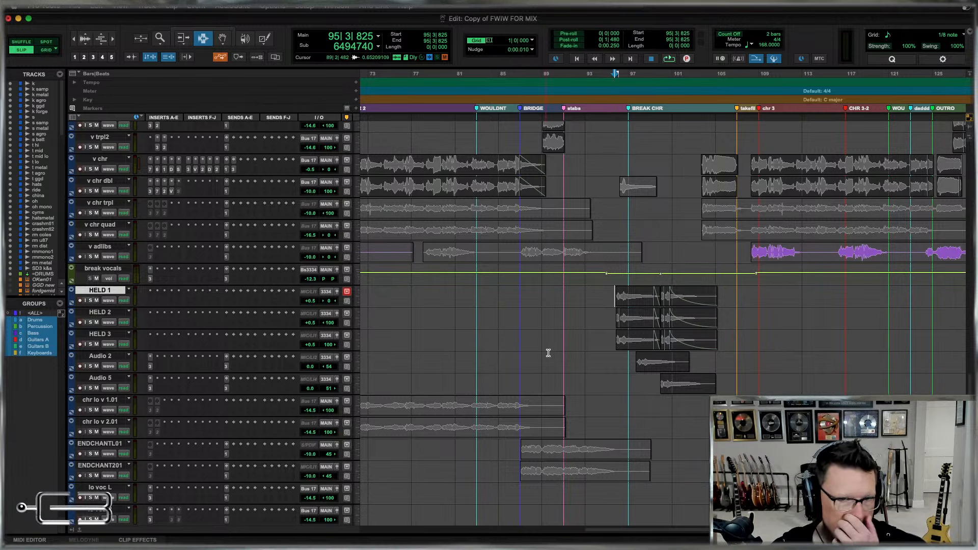
left_click_drag(603, 305, 770, 387)
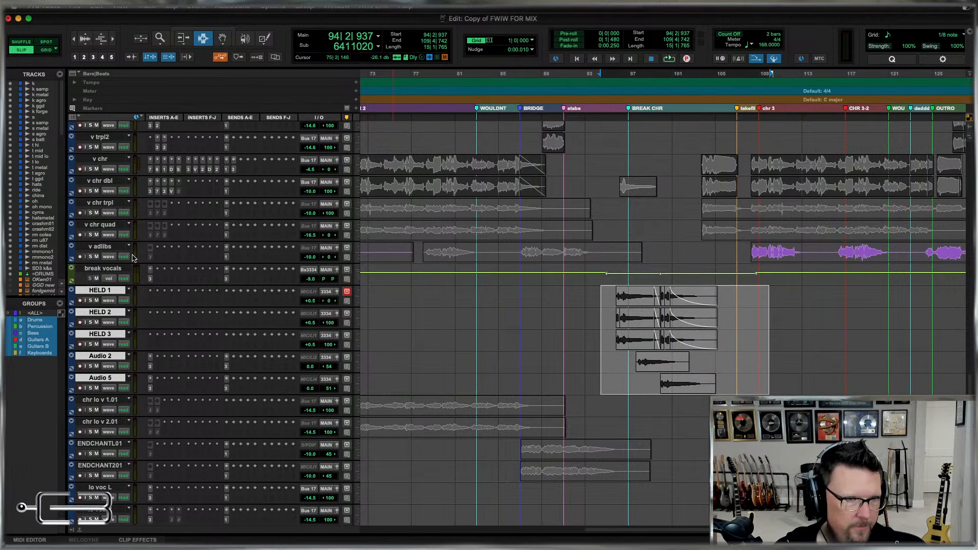
left_click(102, 269)
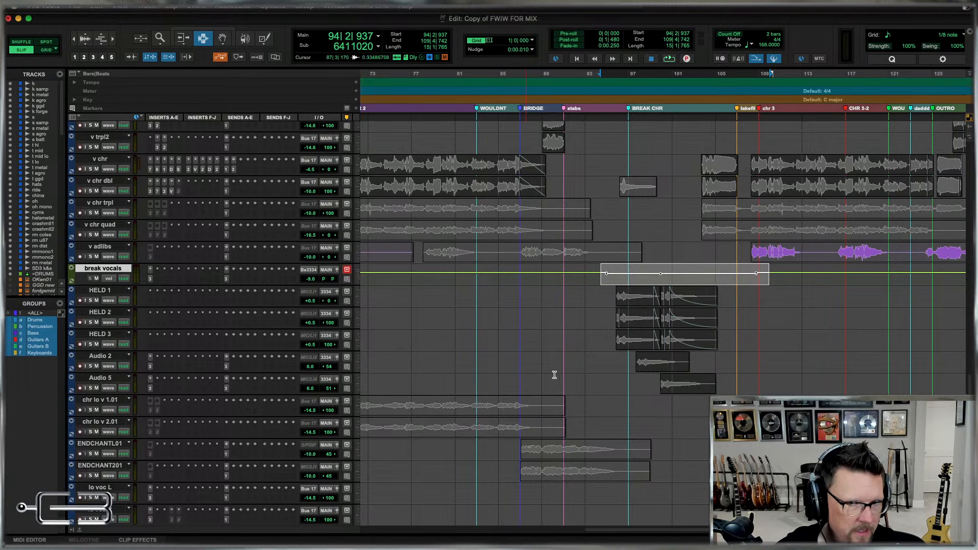
double_click(94, 270)
key("BackSpace")
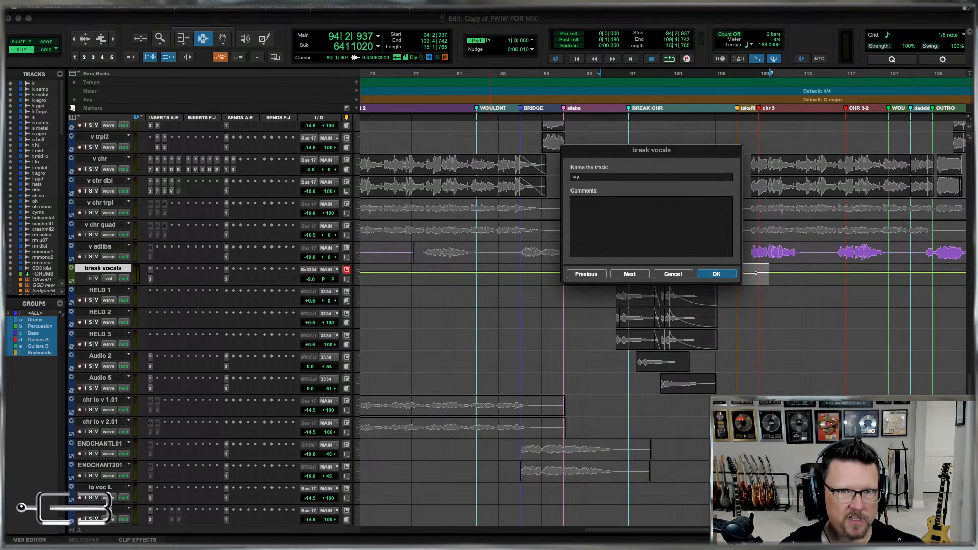
key("Return")
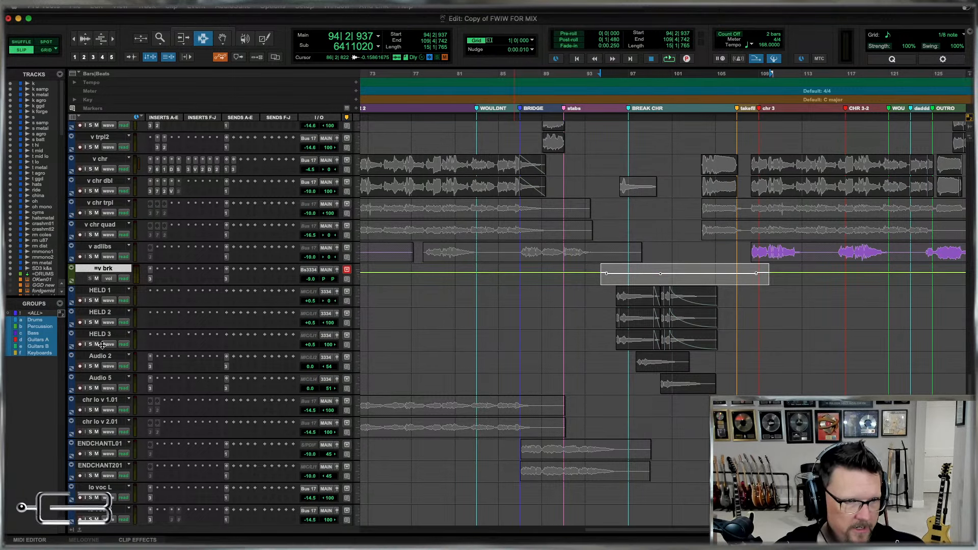
Rename the HELD 1, HELD 2 and HELD 3 tracks as v held1, v held2 and v held3.
left_click(101, 291)
double_click(101, 291)
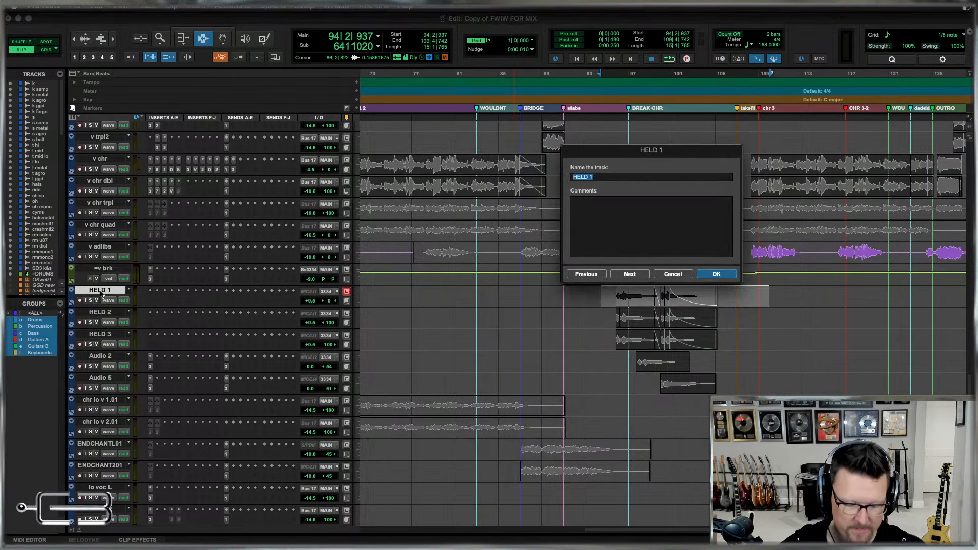
type("v held1")
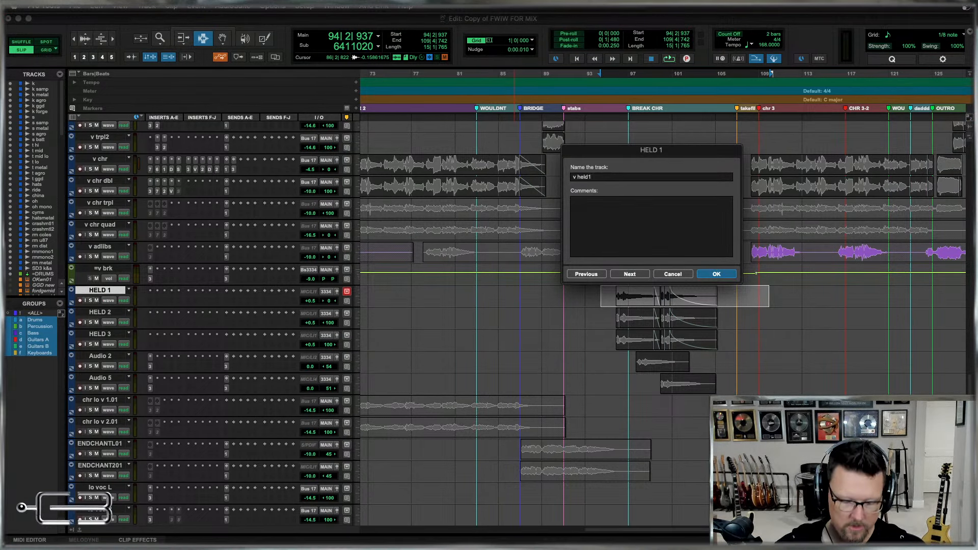
key("super+Right")
type("v")
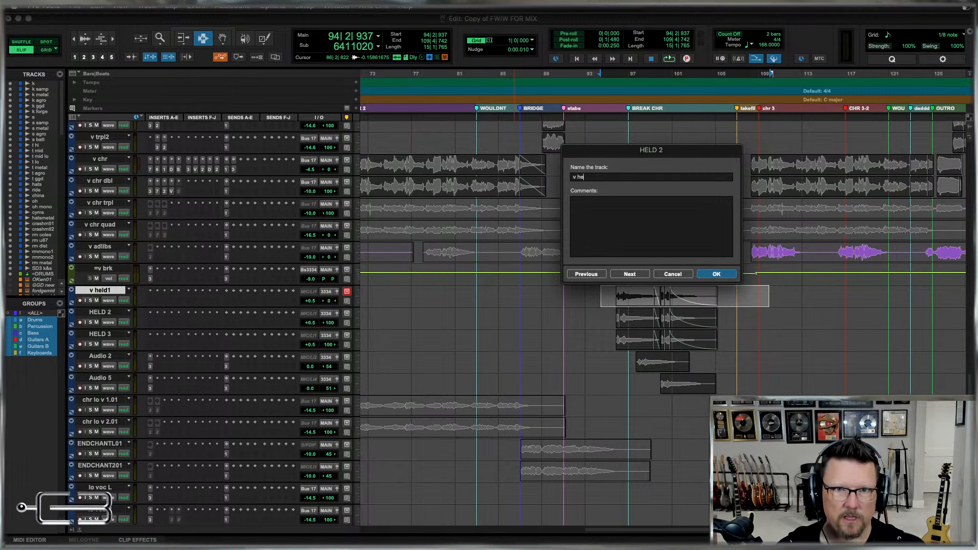
key("super+Right")
type("v held3")
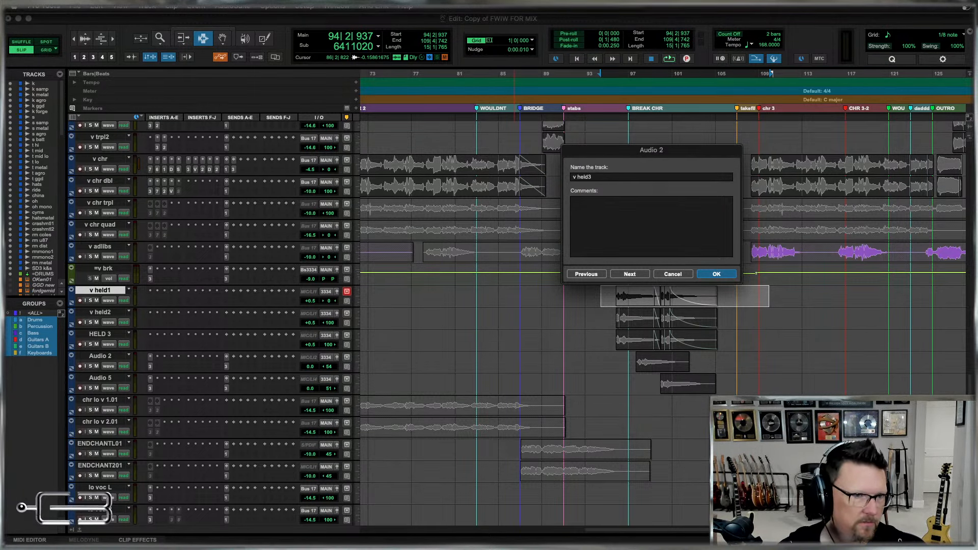
key("super+Right")
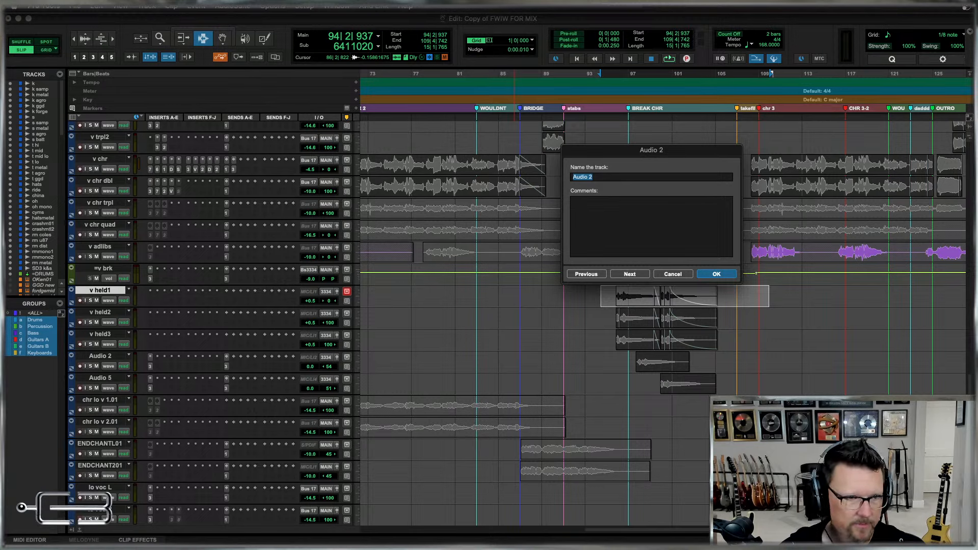
Rename the Audio 2 track as v held4 and the Audio 5 track as v held5.
type("v held")
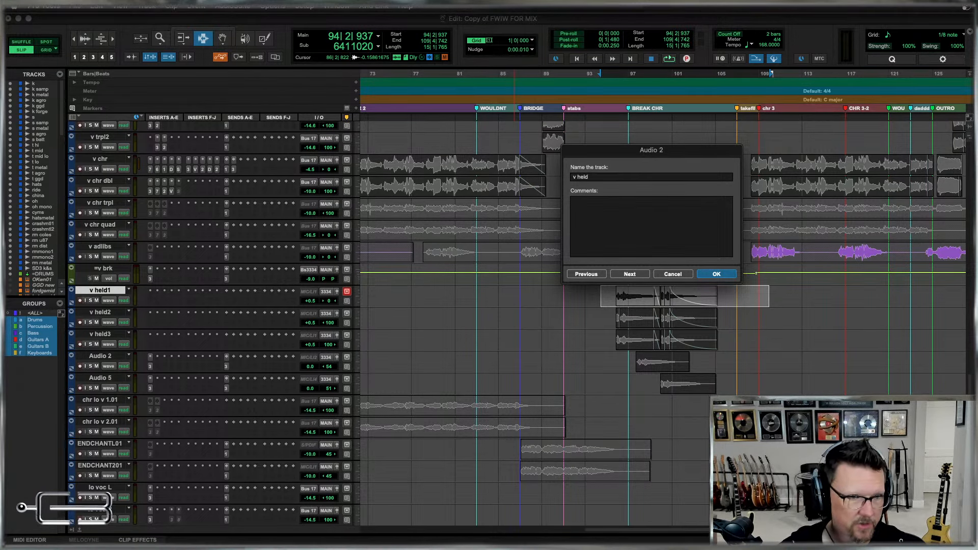
type("4")
key("super+Right")
type("v")
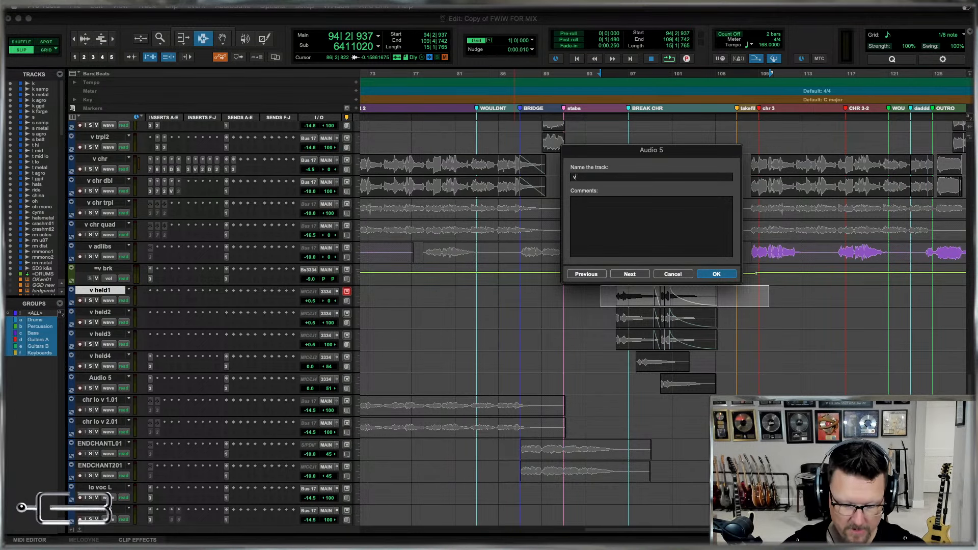
type(" held5")
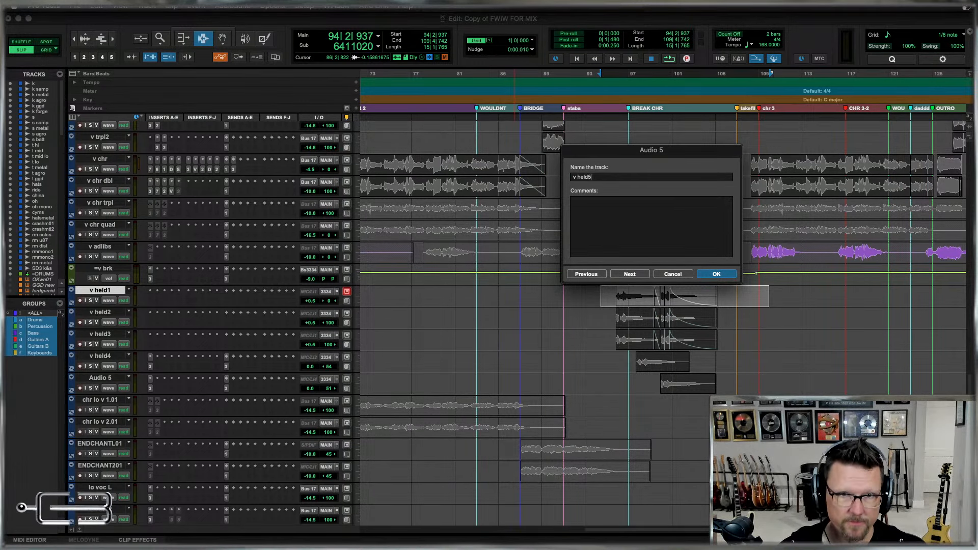
key("Return")
Convert the =v brk aux track to a routing folder.
left_click_drag(808, 392, 584, 300)
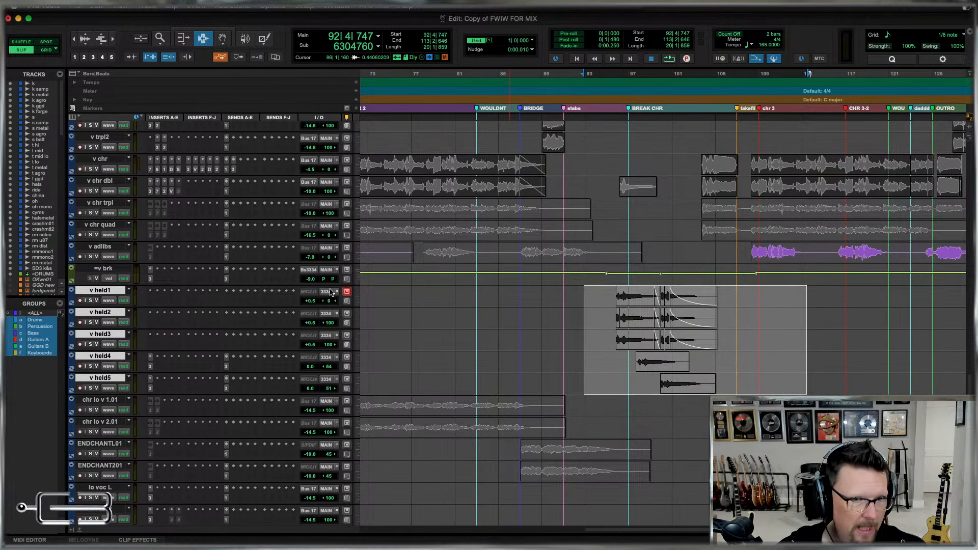
left_click(104, 269)
right_click(106, 270)
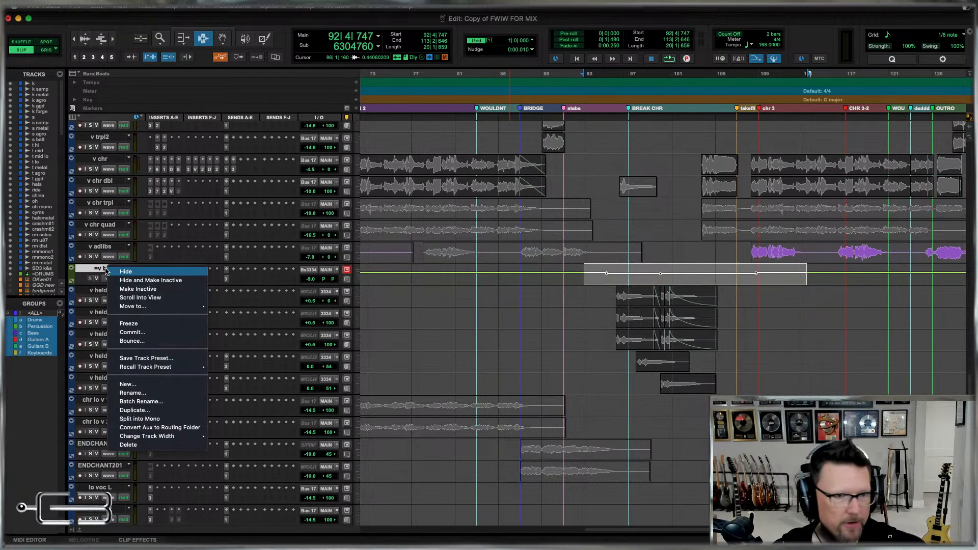
left_click(172, 428)
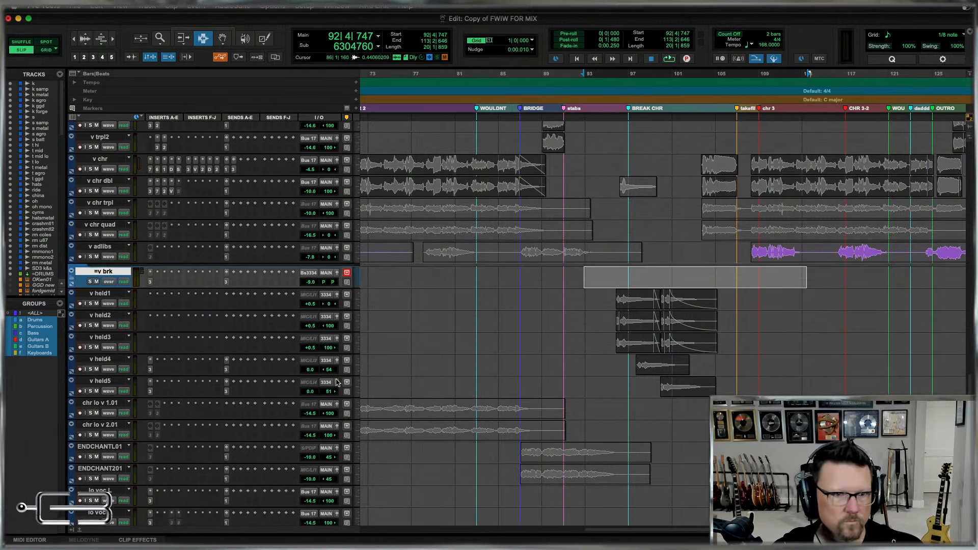
Move the v held1 to v held5 tracks into the =v brk folder and collapse it.
left_click(85, 383)
left_click(103, 295, "shift")
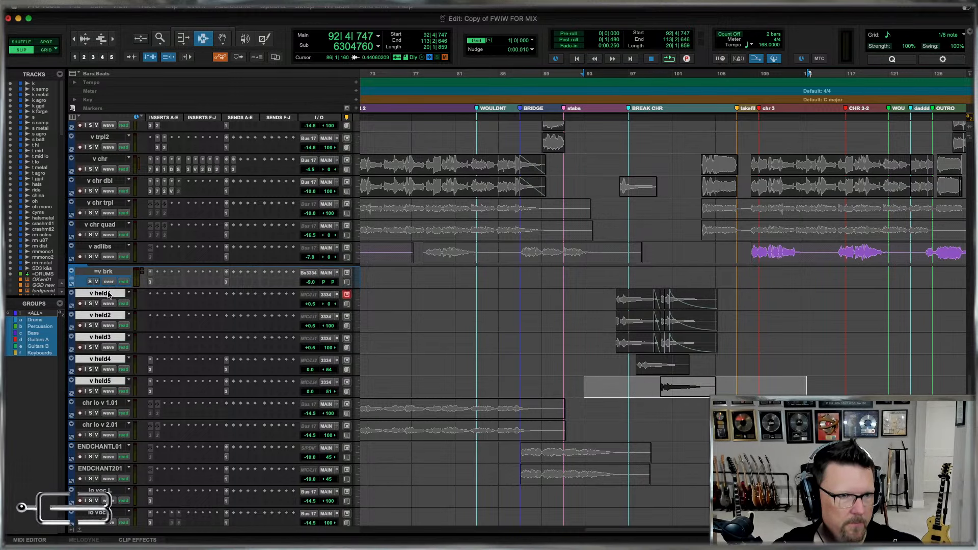
left_click_drag(104, 294, 94, 279)
left_click(72, 281)
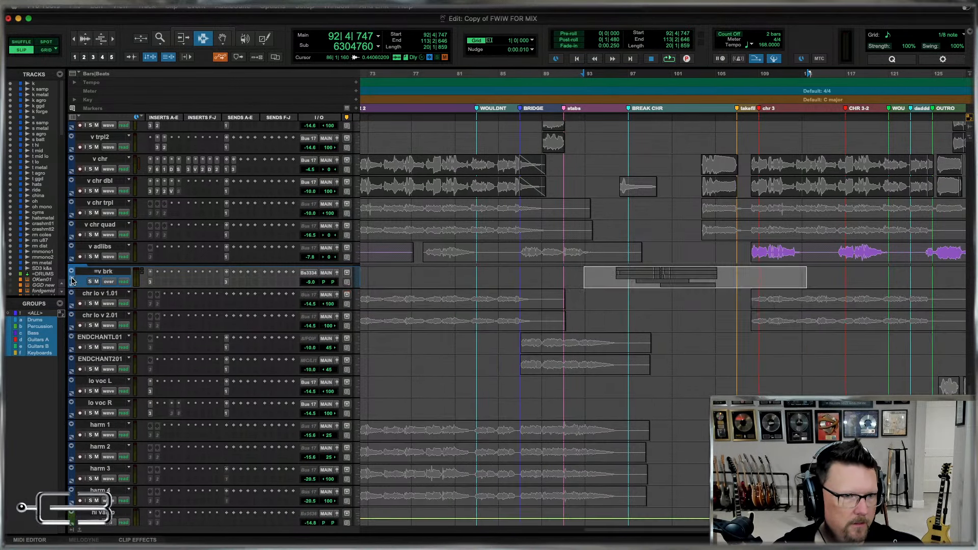
Move the v chr, v chr dbl, v chr trpl and v chr quad tracks between v vrs trpl and v ld 2.
scroll(627, 305, "up", 3)
key("r")
key("r")
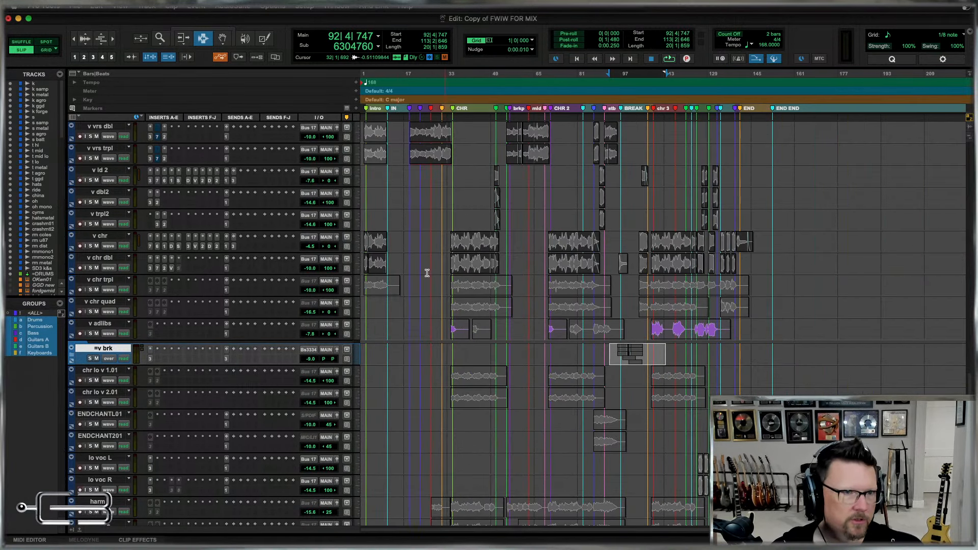
scroll(501, 250, "up", 4)
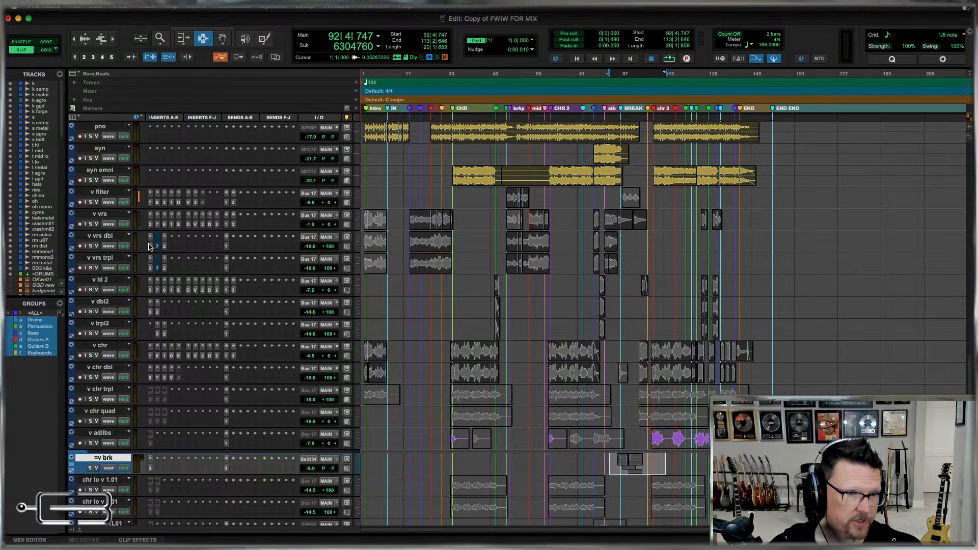
left_click(97, 347)
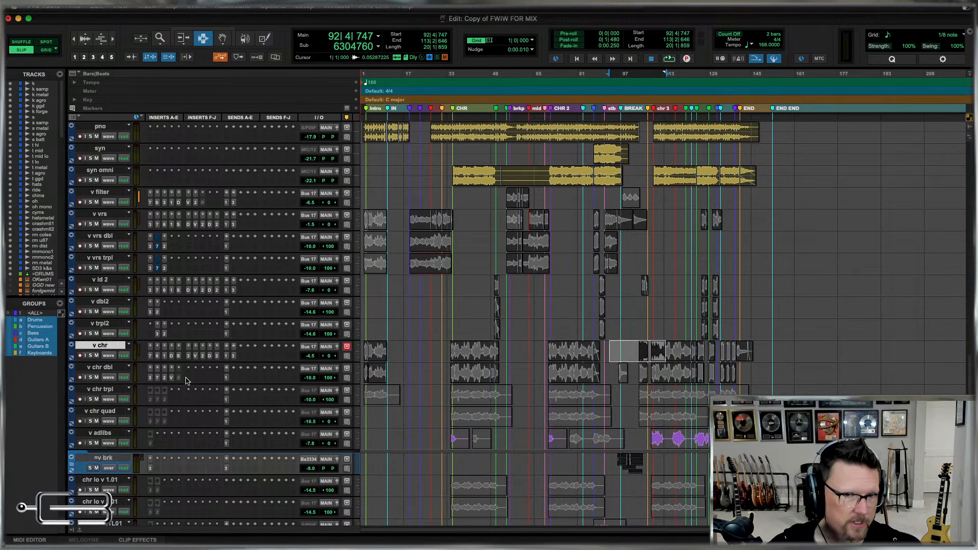
left_click(102, 412, "shift")
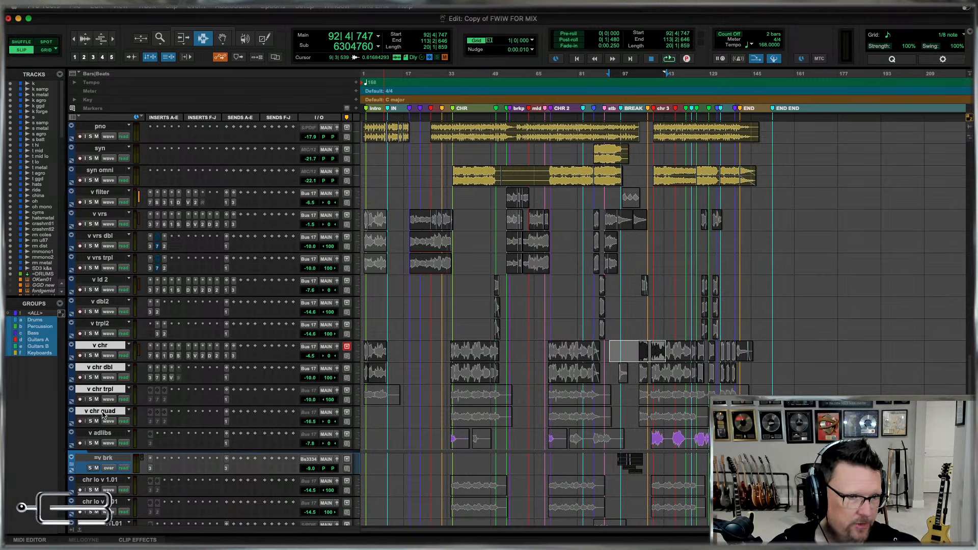
left_click_drag(101, 347, 113, 275)
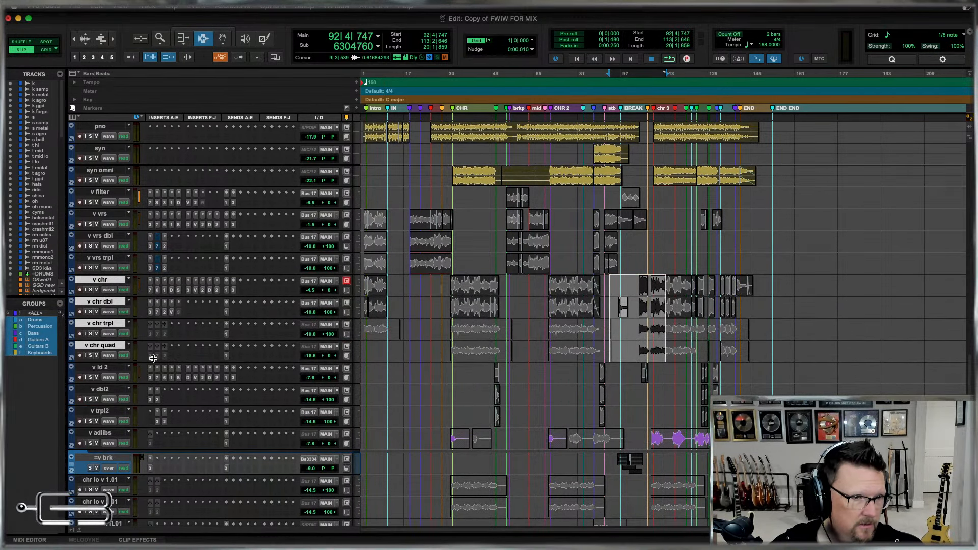
Rename the v ld 2 track as v ld2, without the space before the number.
double_click(103, 369)
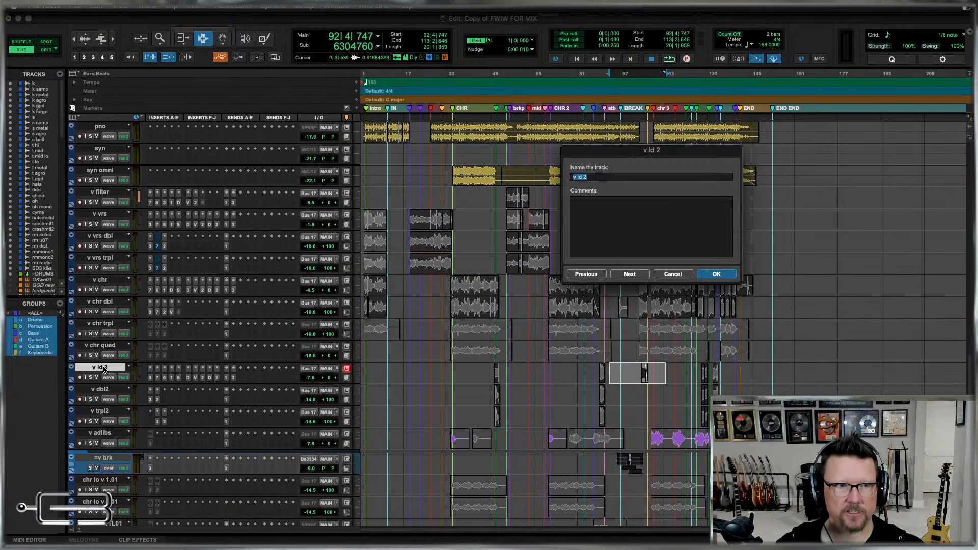
key("Return")
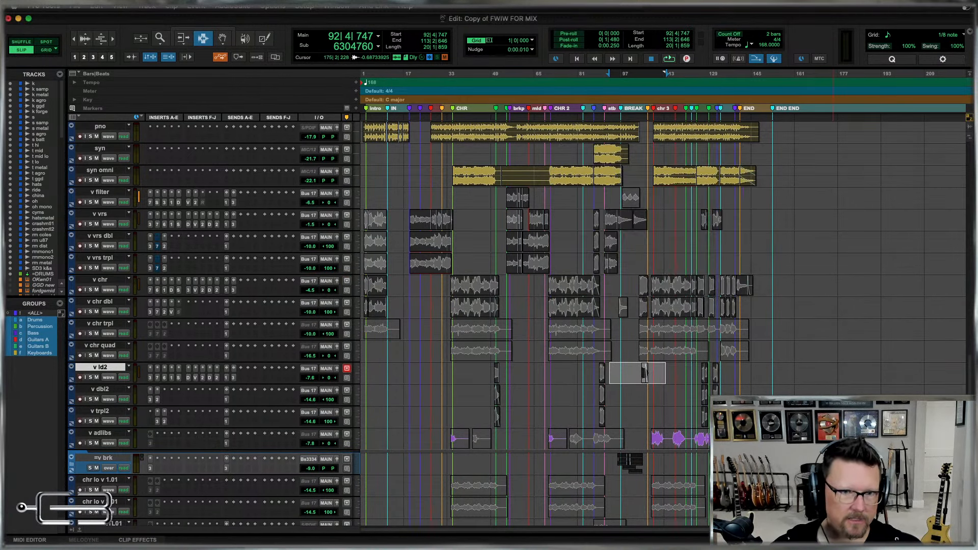
left_click(591, 376)
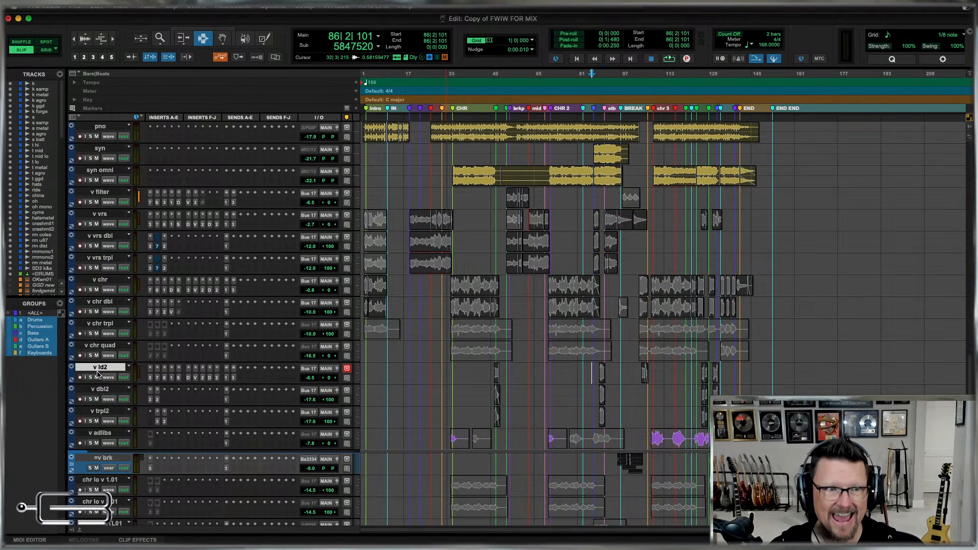
scroll(480, 369, "down", 2)
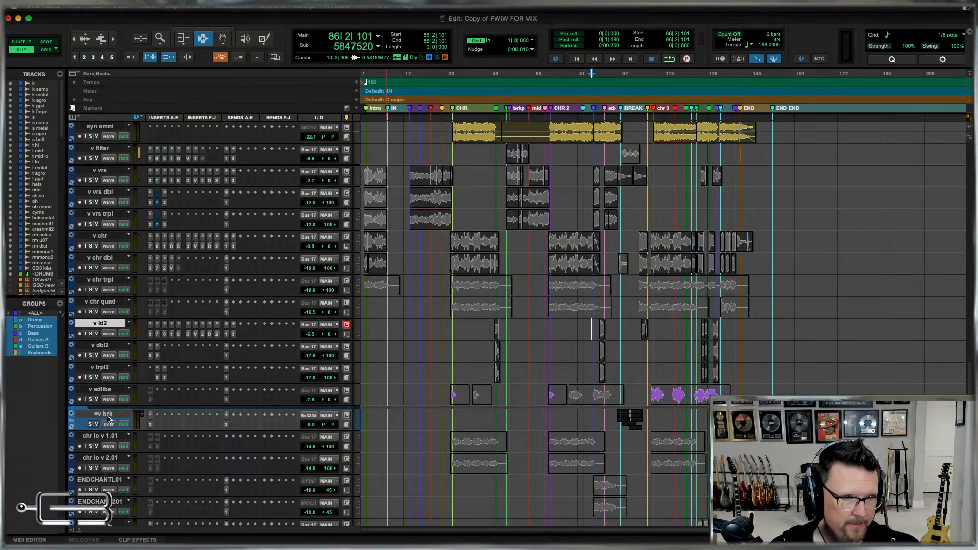
Create a Mix/Edit group named Lead Vocals containing the tracks from v filter through the =v brk folder.
scroll(509, 331, "up", 1)
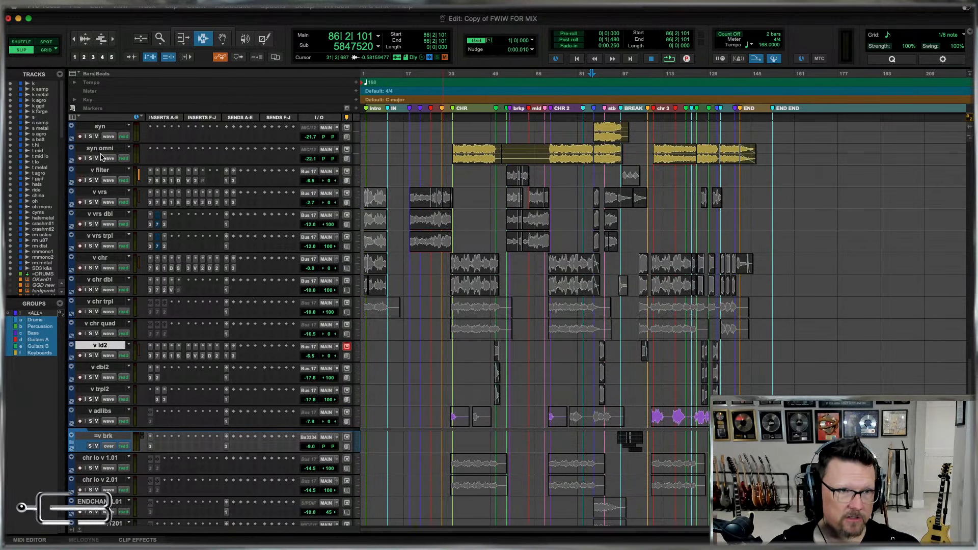
left_click(104, 171)
scroll(211, 486, "down", 1)
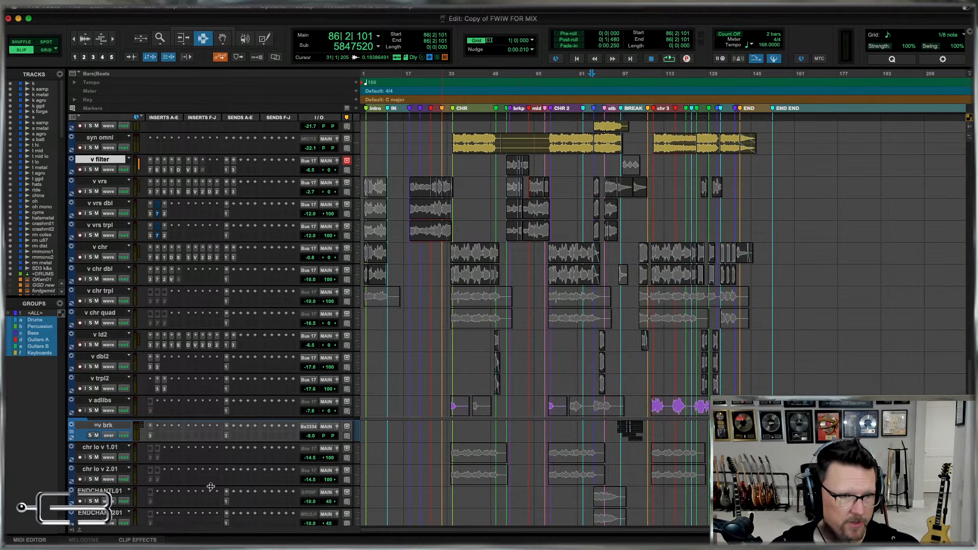
left_click(106, 430, "shift")
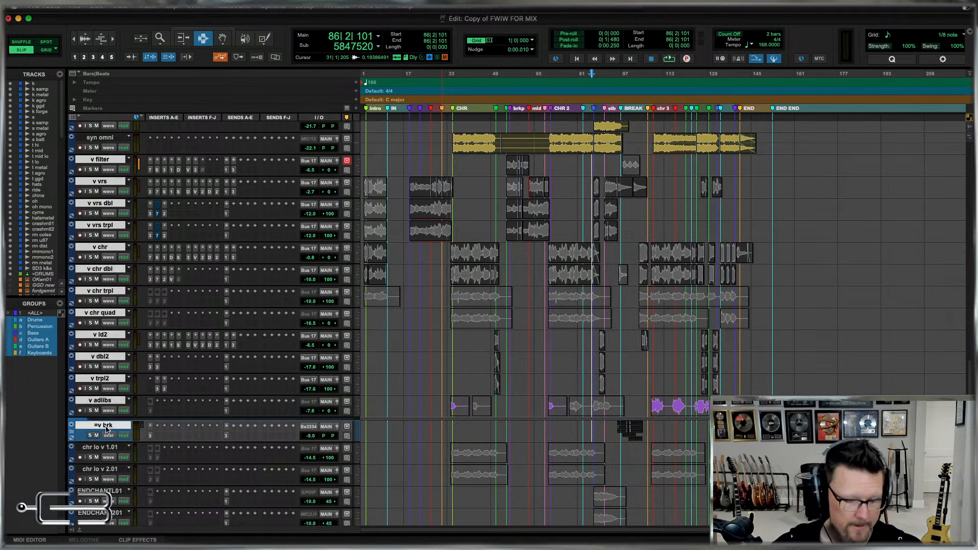
key("super+g")
type("L")
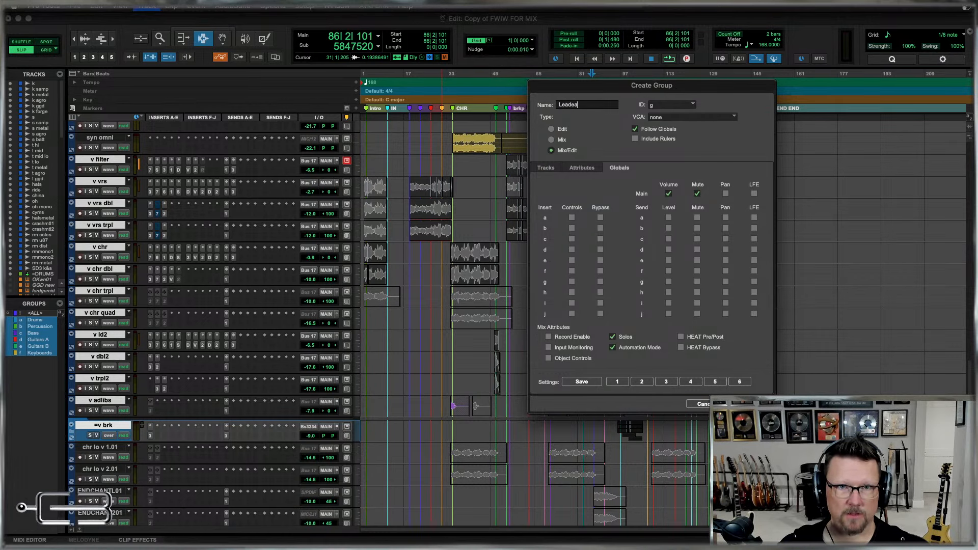
type("eadea")
key("BackSpace")
key("BackSpace")
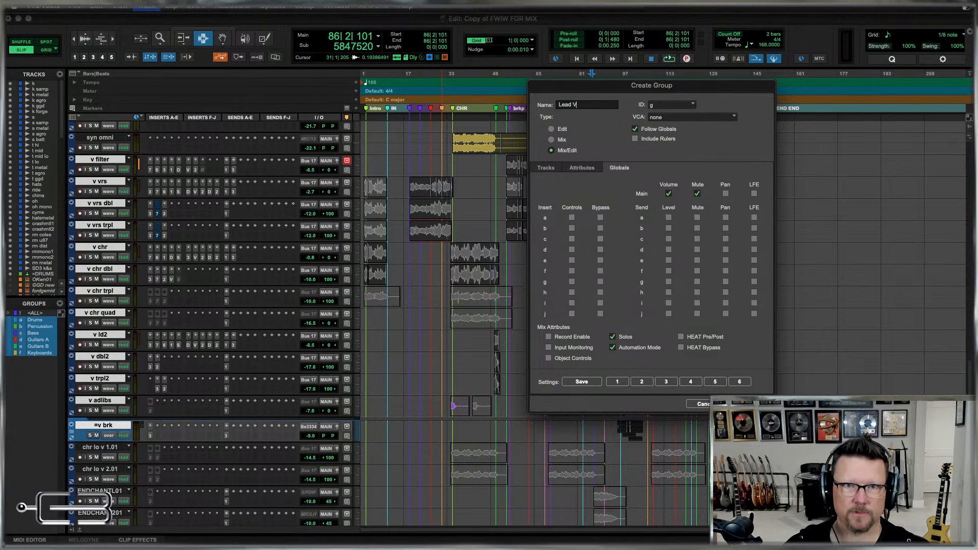
type("Vocals")
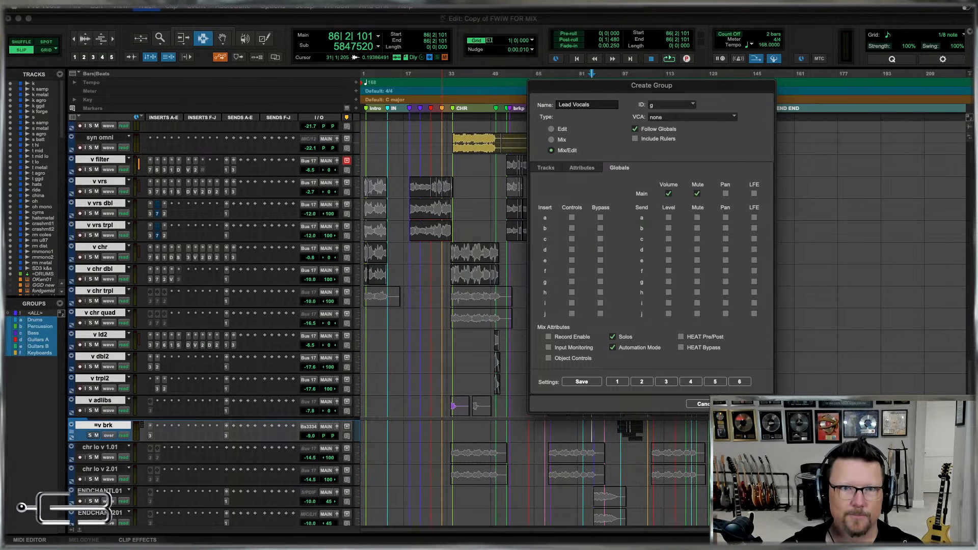
key("Return")
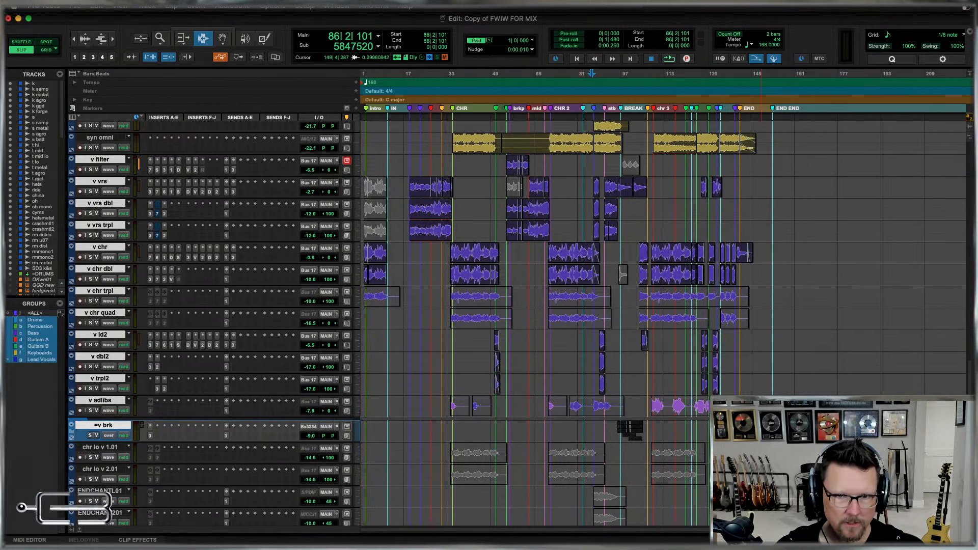
Rename the chr lo v 1.01 and chr lo v 2.01 tracks as bg chr lo1 and bg chr lo2.
left_click_drag(771, 368, 540, 405)
left_click(540, 405)
scroll(539, 405, "down", 15)
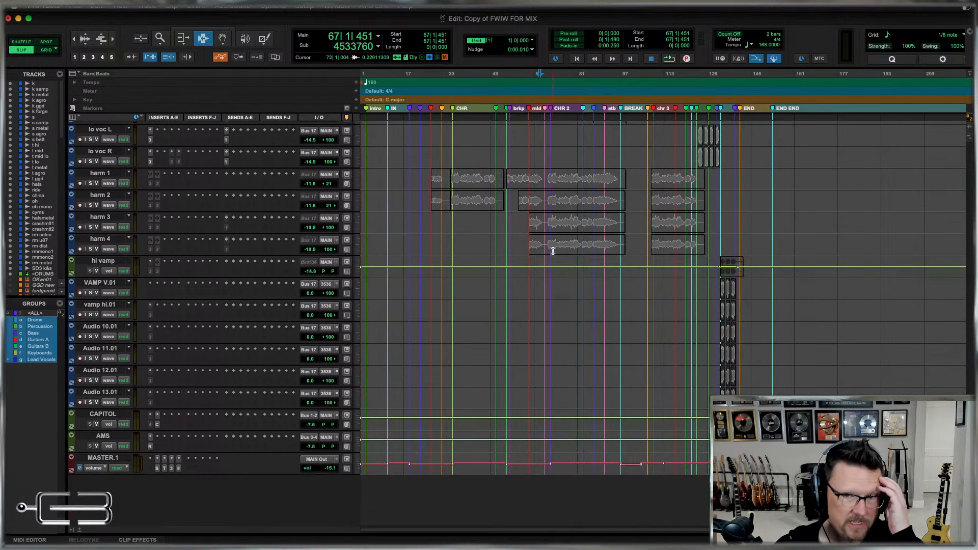
scroll(550, 251, "up", 3)
scroll(504, 447, "up", 3)
scroll(504, 447, "up", 2)
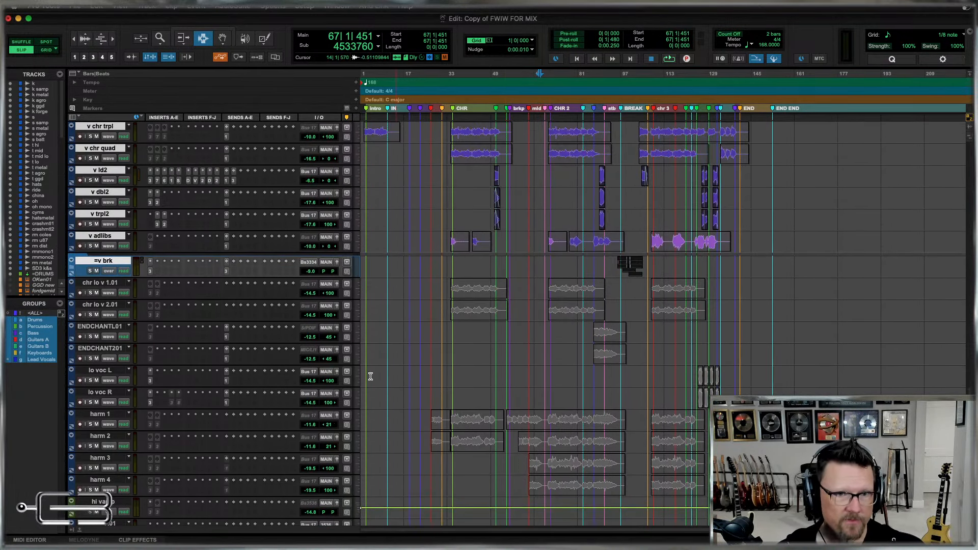
scroll(337, 285, "down", 2)
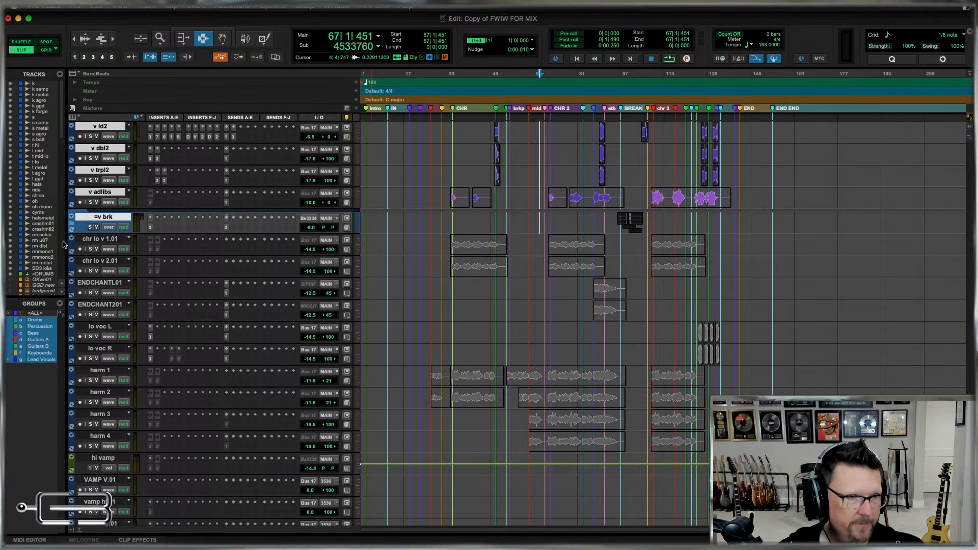
left_click(99, 240)
double_click(100, 240)
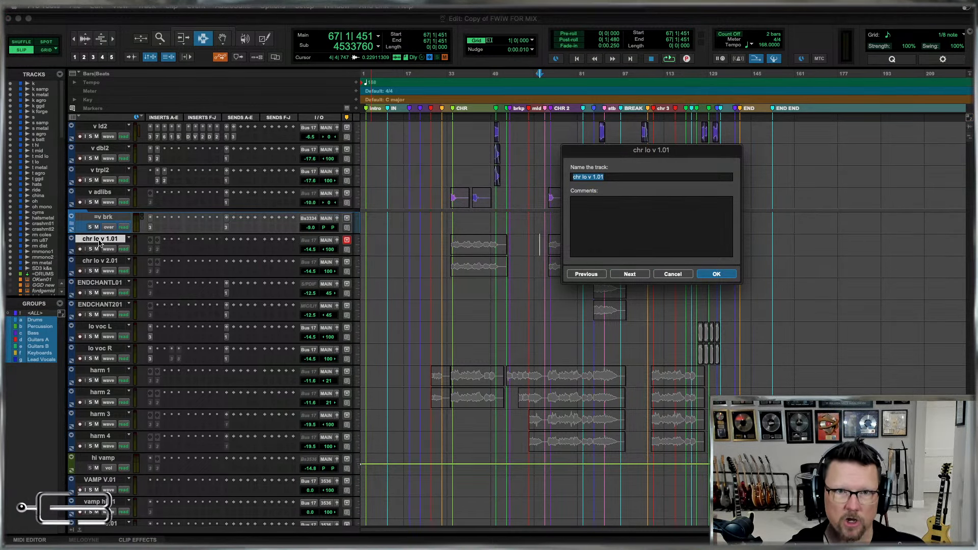
type("bg chr l")
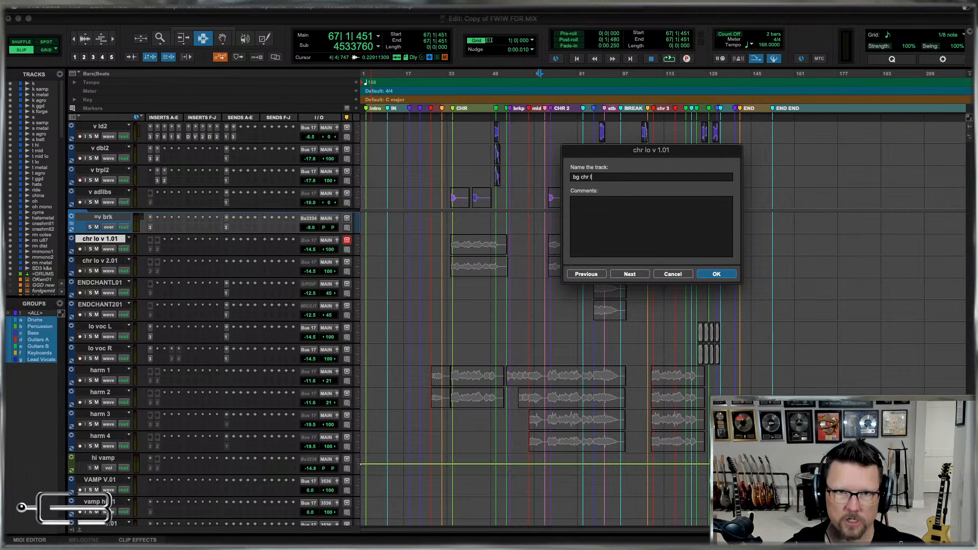
key("super+a")
key("super+c")
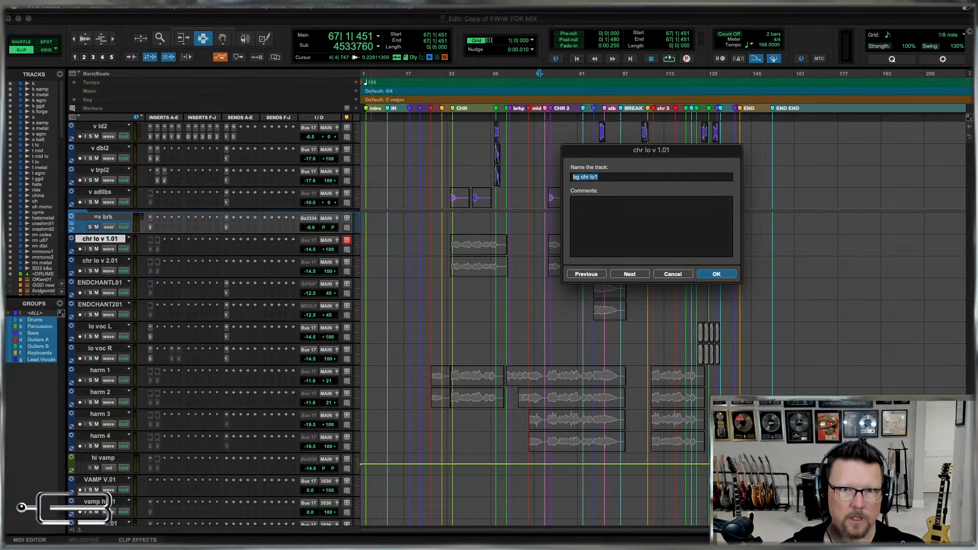
key("Right")
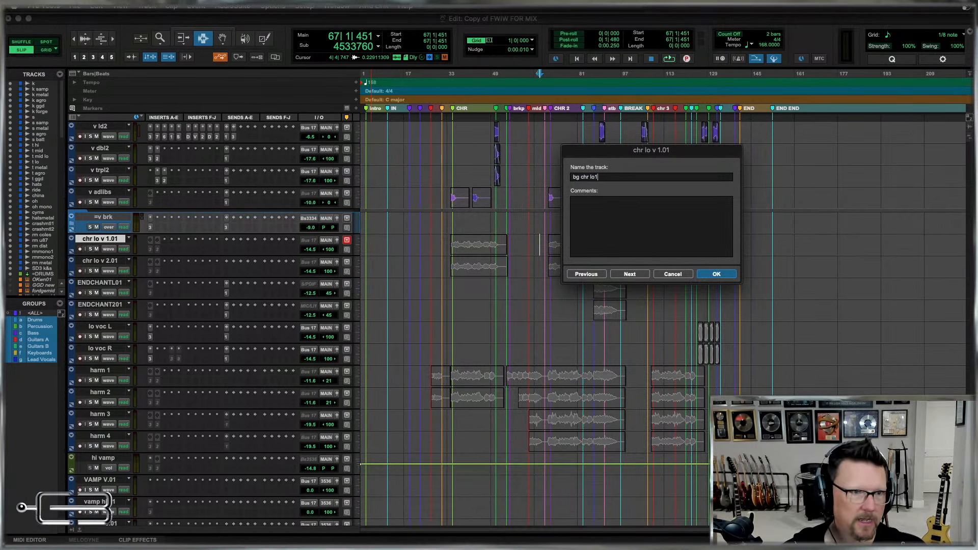
key("super+Right")
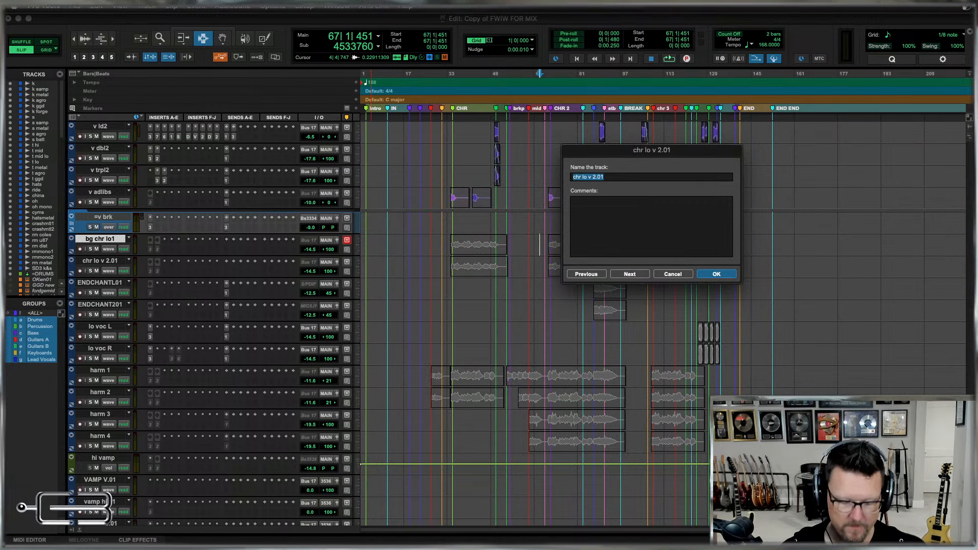
key("super+v")
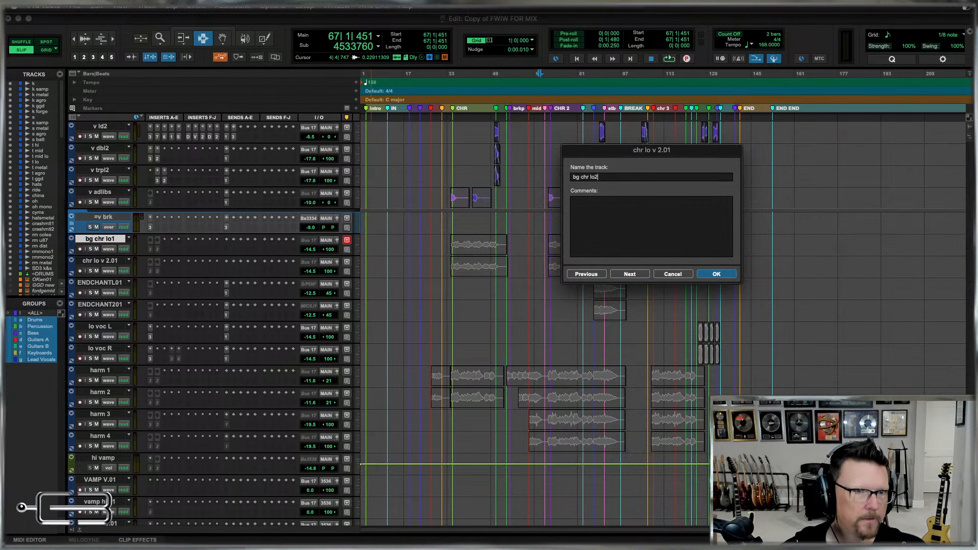
key("super+Right")
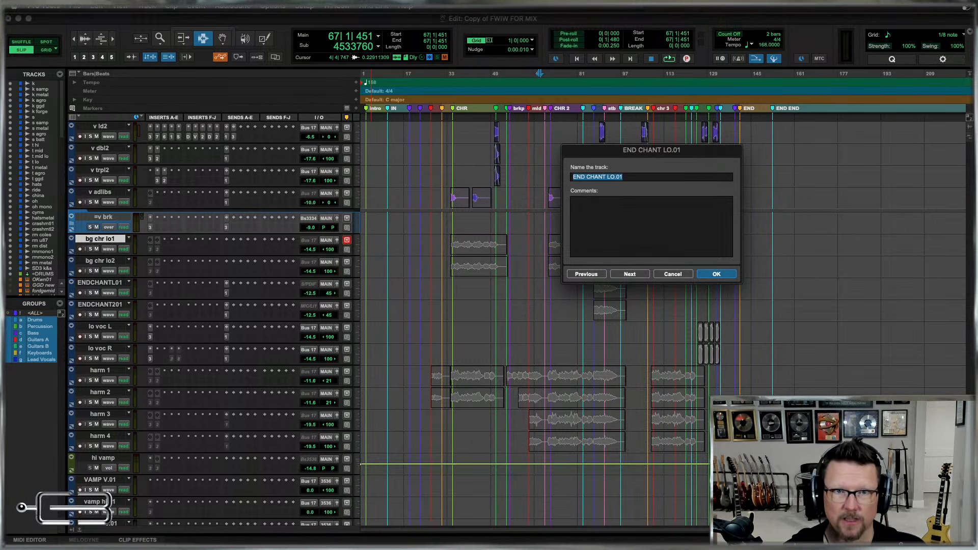
Rename the END CHANT LO.01 and END CHANT LO 2.01 tracks as bg end lo1 and bg end lo2.
type("bg edn")
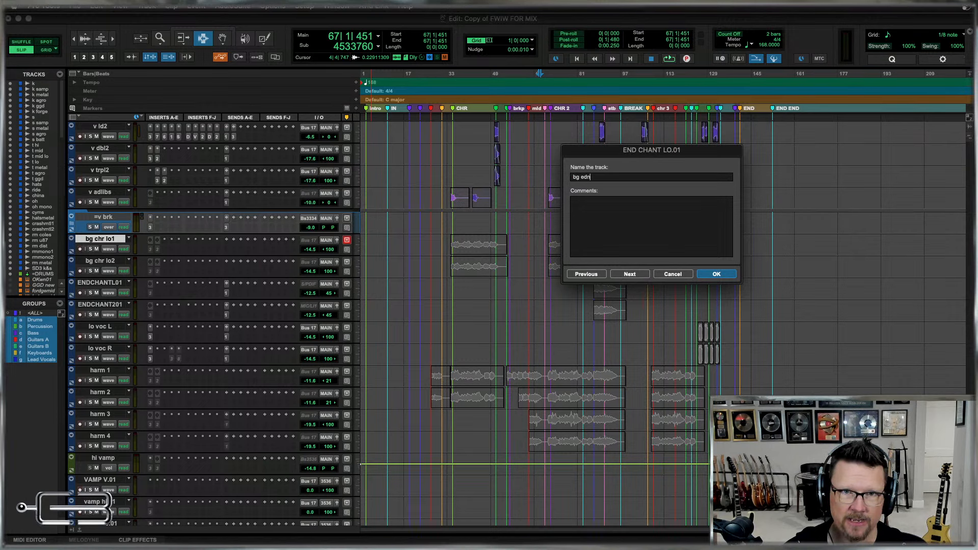
key("BackSpace")
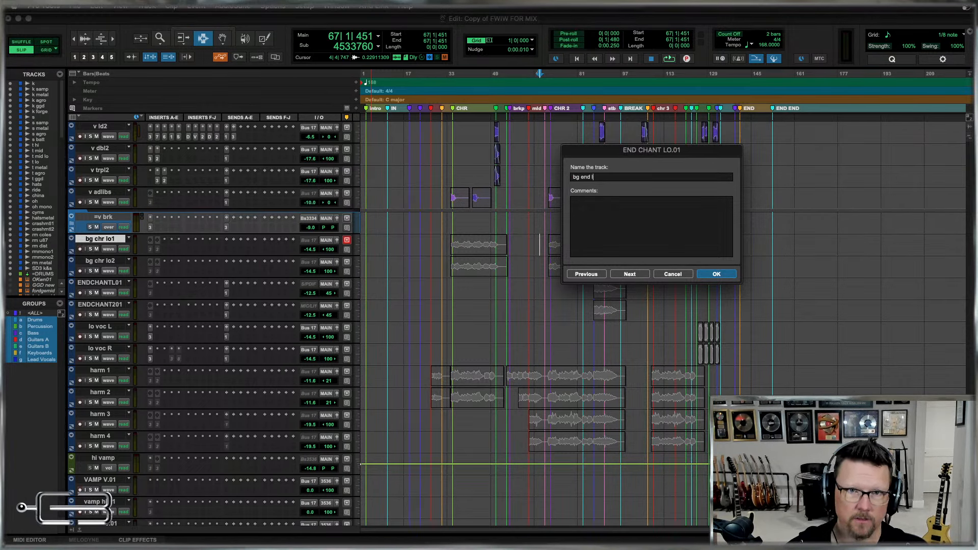
key("super+Right")
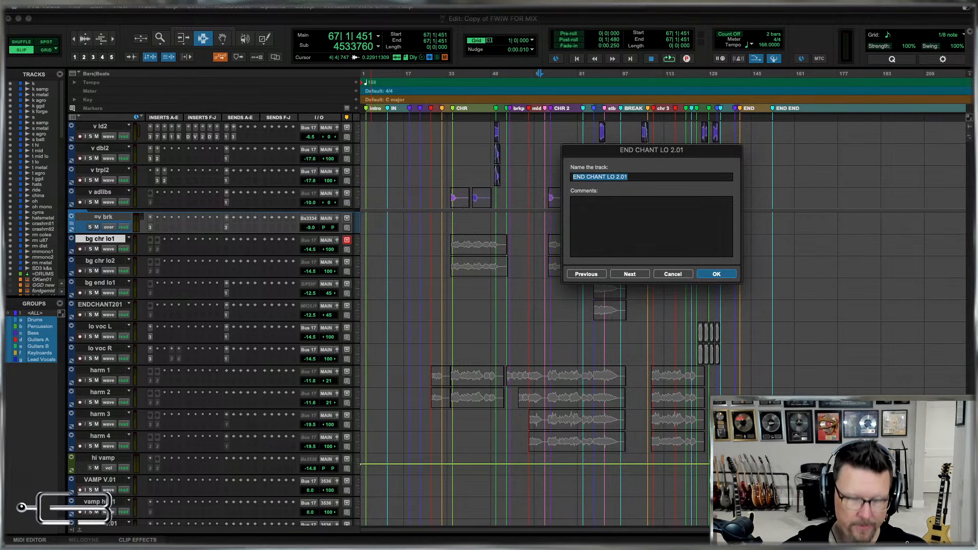
key("super+Left")
type("bg end lo2")
Rename the lo voc L and lo voc R tracks as bg lo1 and bg lo2.
key("super+Right")
type("bg lo1")
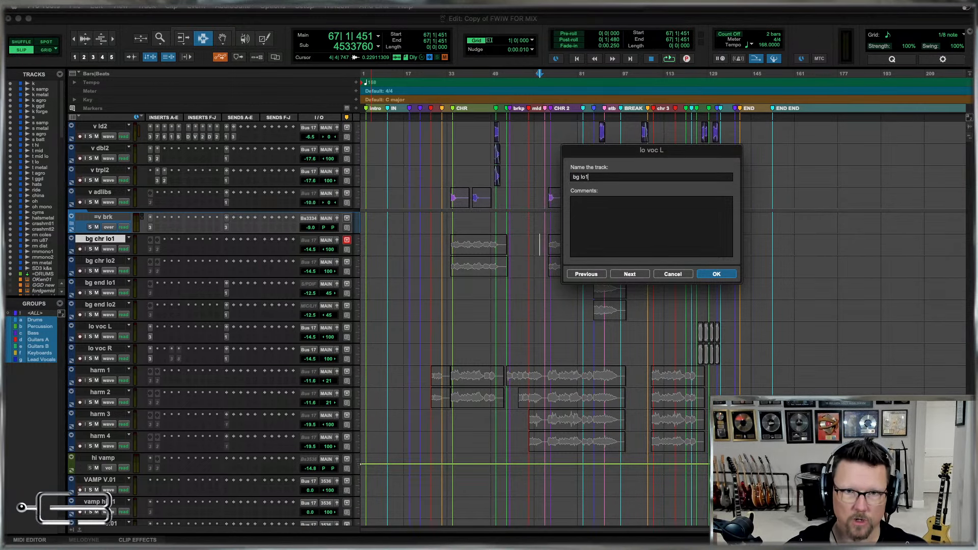
key("super+a")
key("super+c")
key("super+Right")
key("super+v")
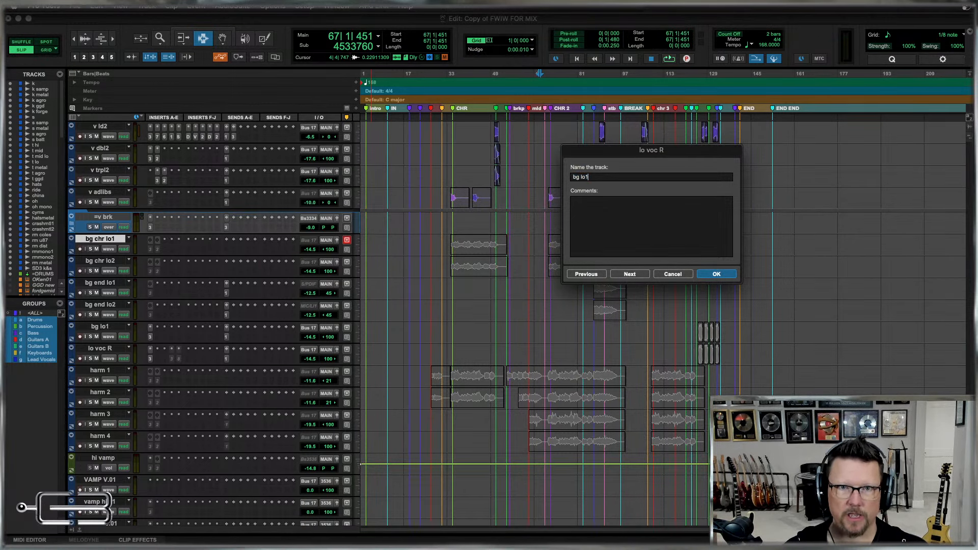
key("Return")
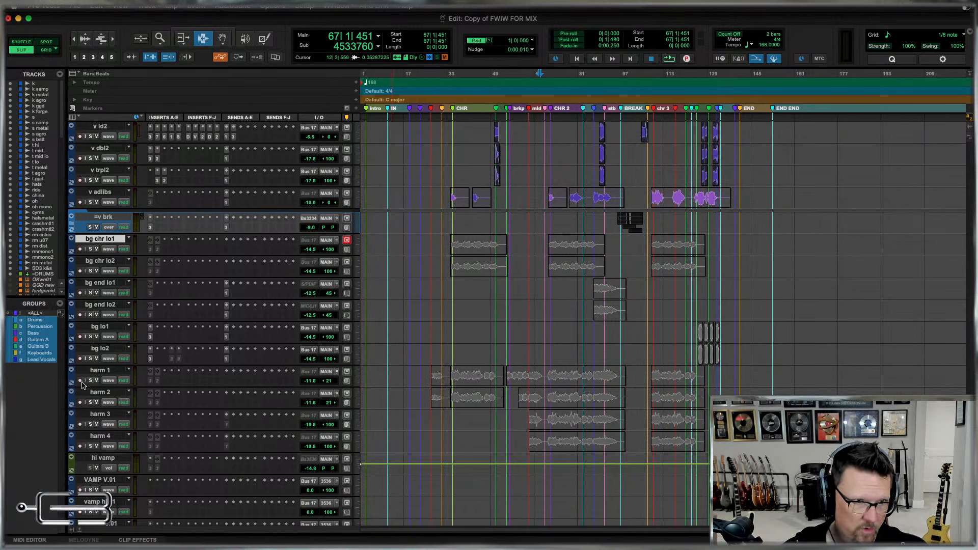
Rename the harm 1 to harm 4 tracks as bg hrm1, bg hrm2, bg hrm3 and bg hrm4.
double_click(100, 371)
type("b")
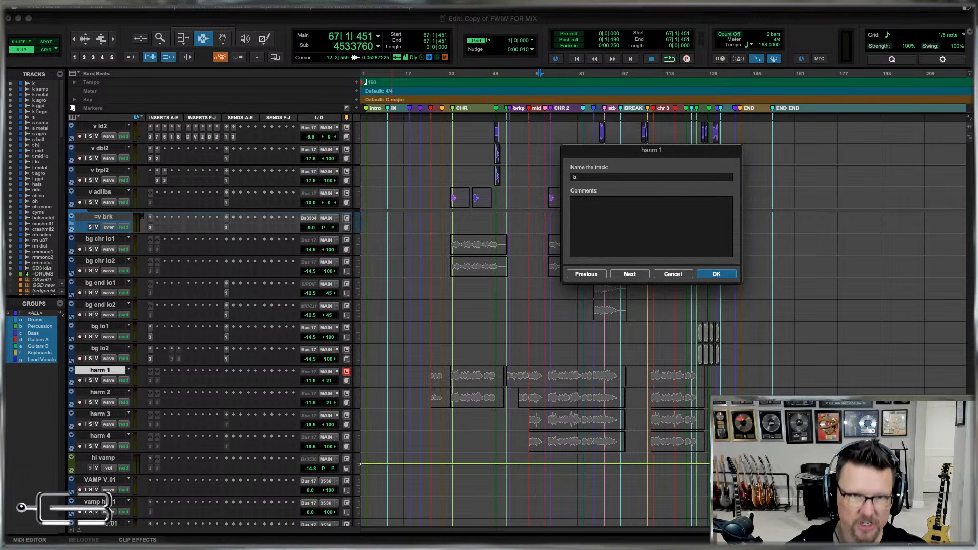
type("g ")
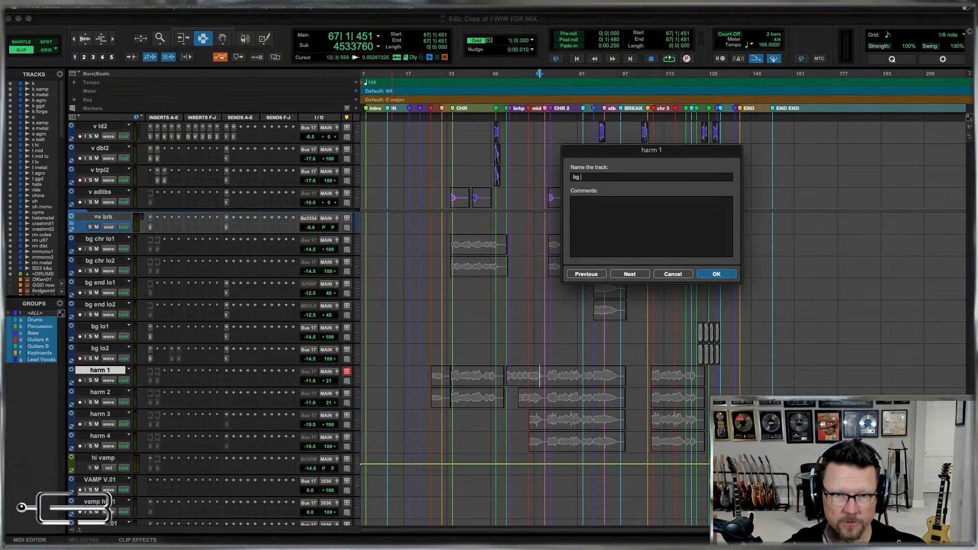
type("hrm1")
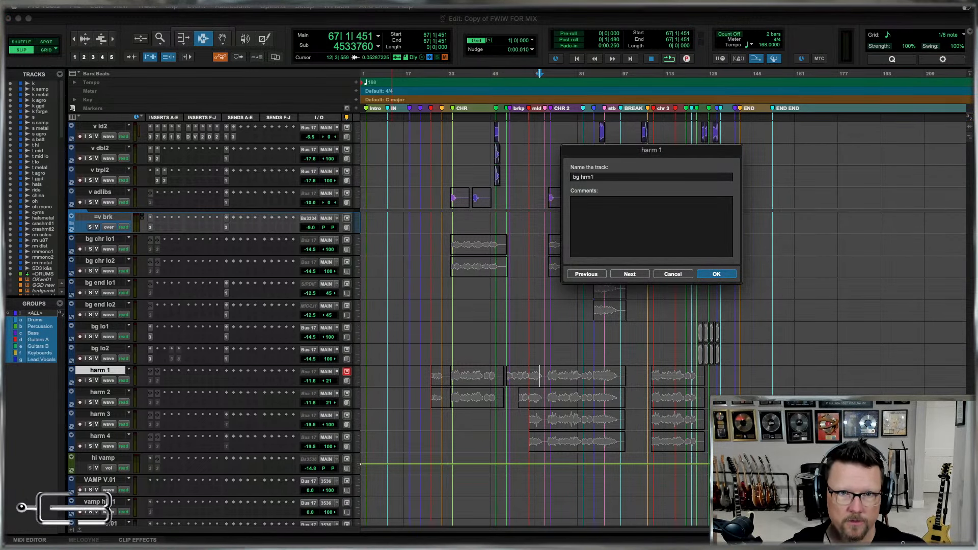
key("super+a")
key("super+c")
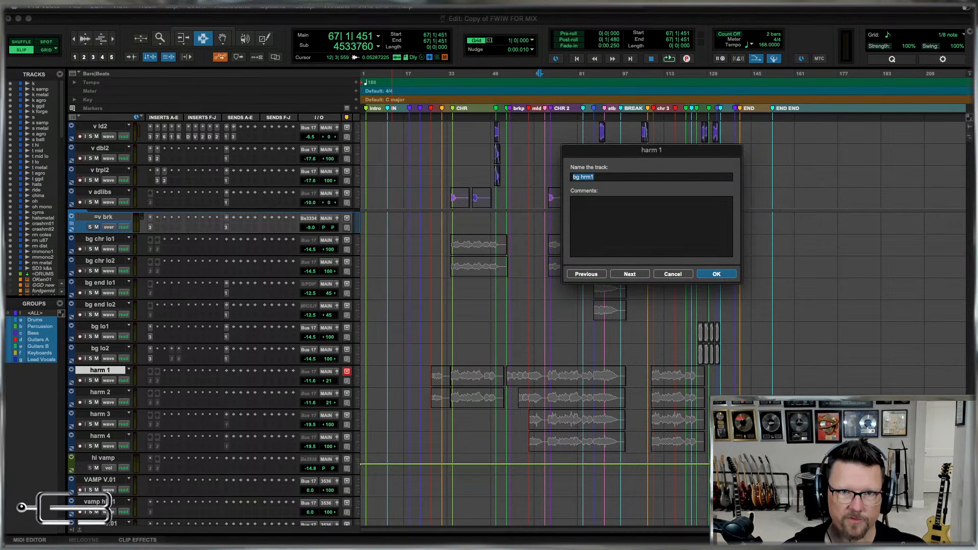
key("super+Right")
key("super+v")
key("super+Right")
key("super+v")
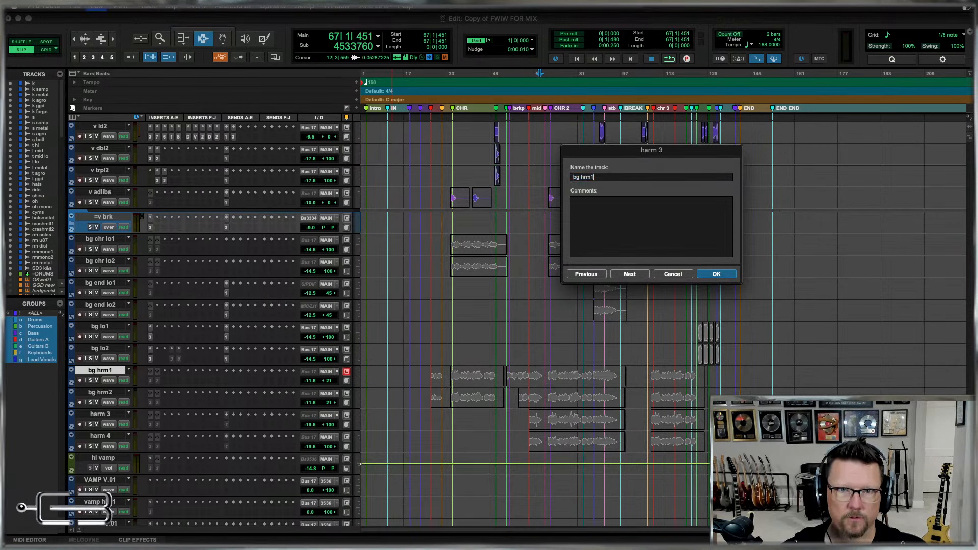
key("super+Right")
key("super+v")
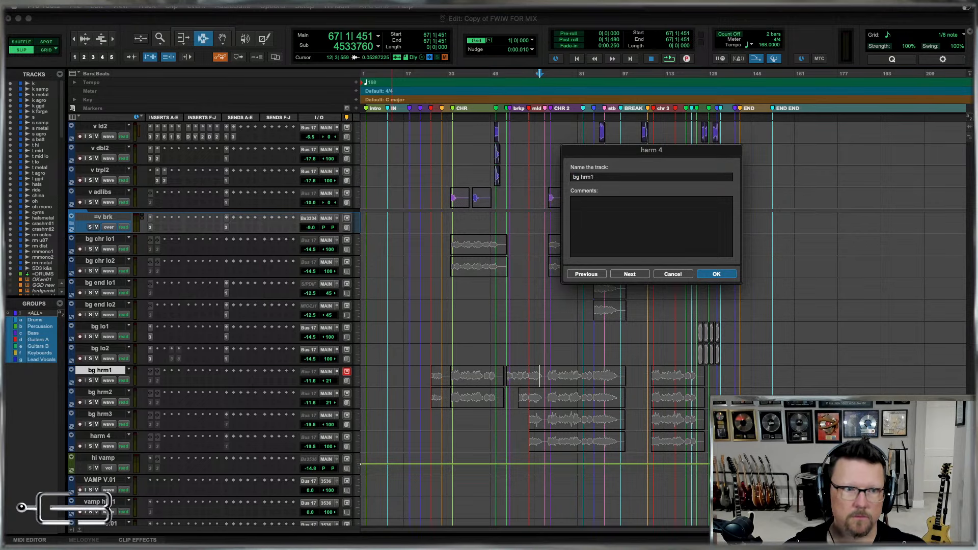
key("Return")
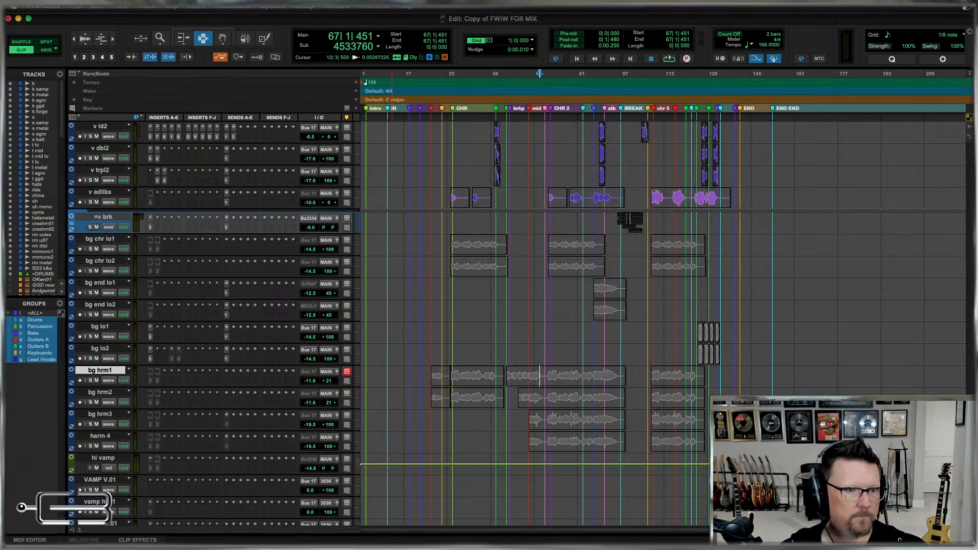
Examine the clips on the hi vamp aux and the vamp and Audio tracks below it, just before the END marker.
scroll(599, 399, "down", 4)
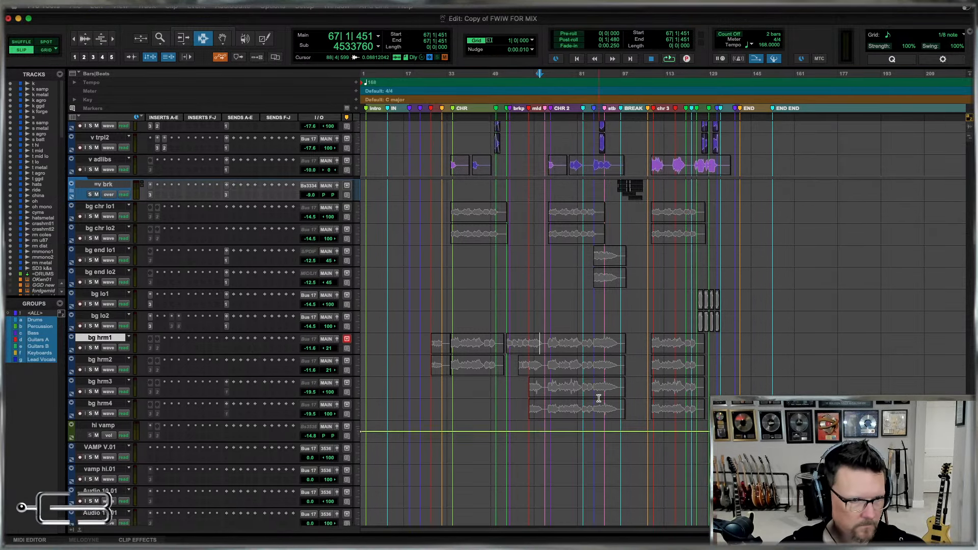
scroll(698, 370, "down", 3)
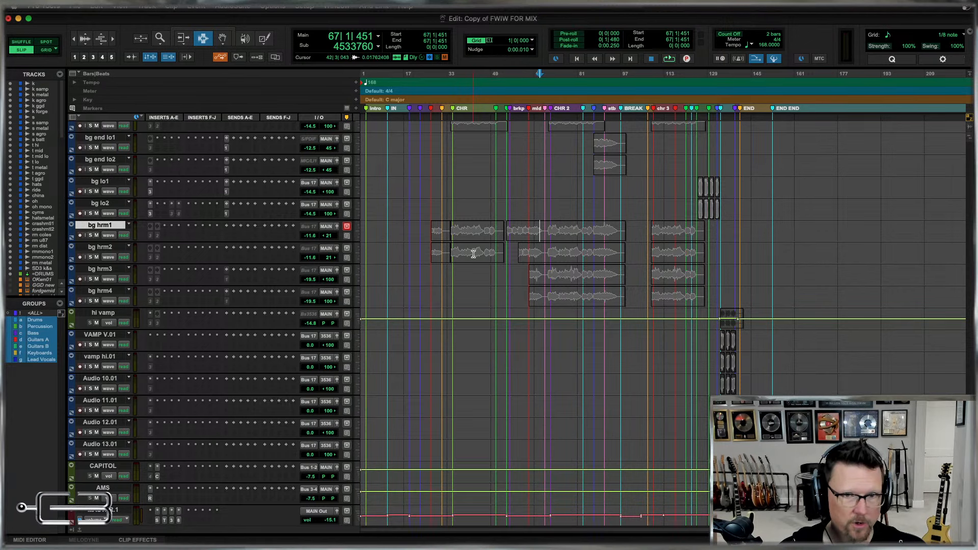
scroll(595, 254, "up", 5)
scroll(595, 255, "down", 4)
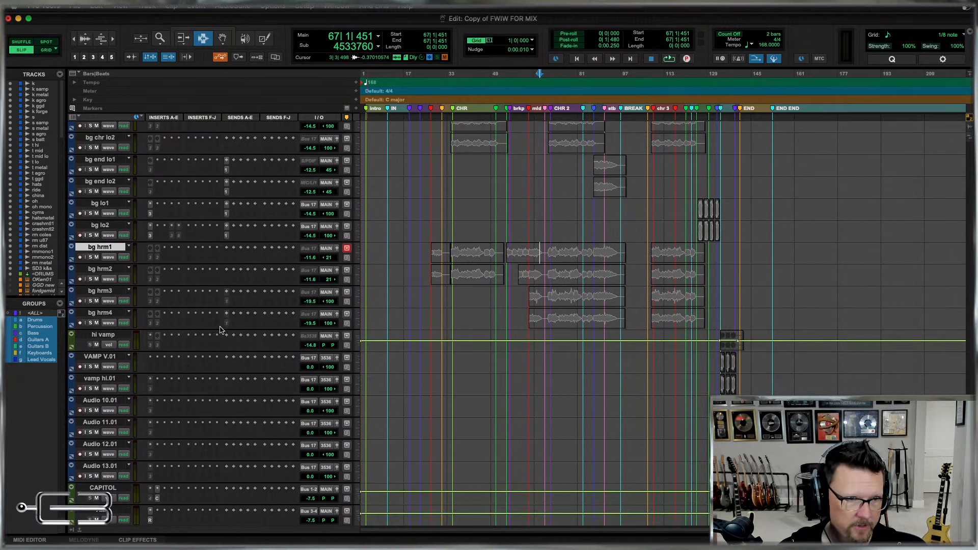
scroll(740, 336, "down", 2)
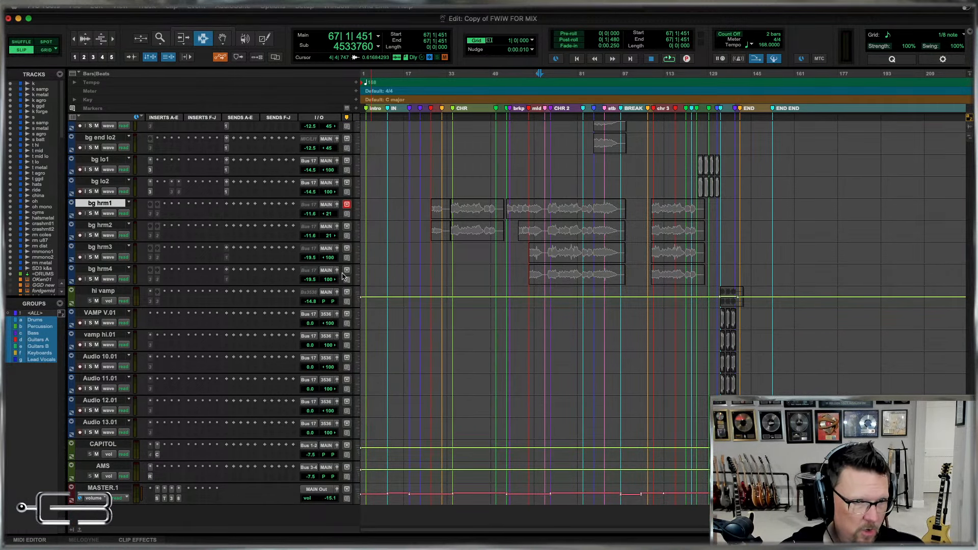
left_click(737, 339)
key("super+bracketright")
key("super+bracketright")
key("super+bracketright")
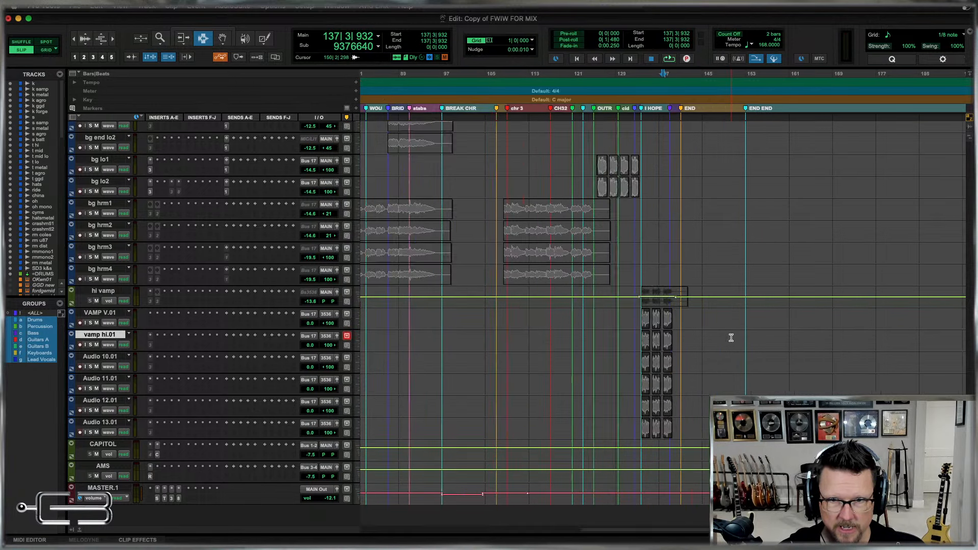
Rename the hi vamp aux track as =bg vamp.
key("t")
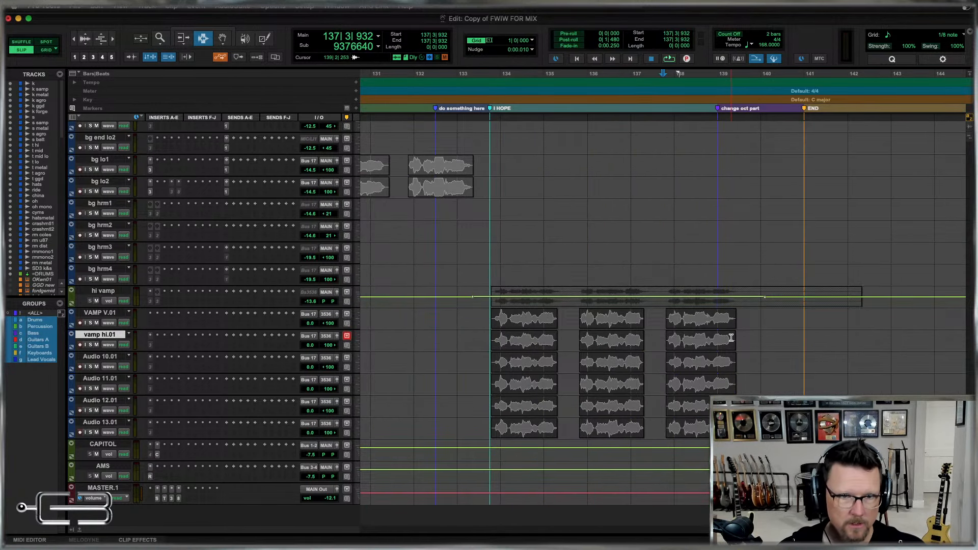
double_click(103, 292)
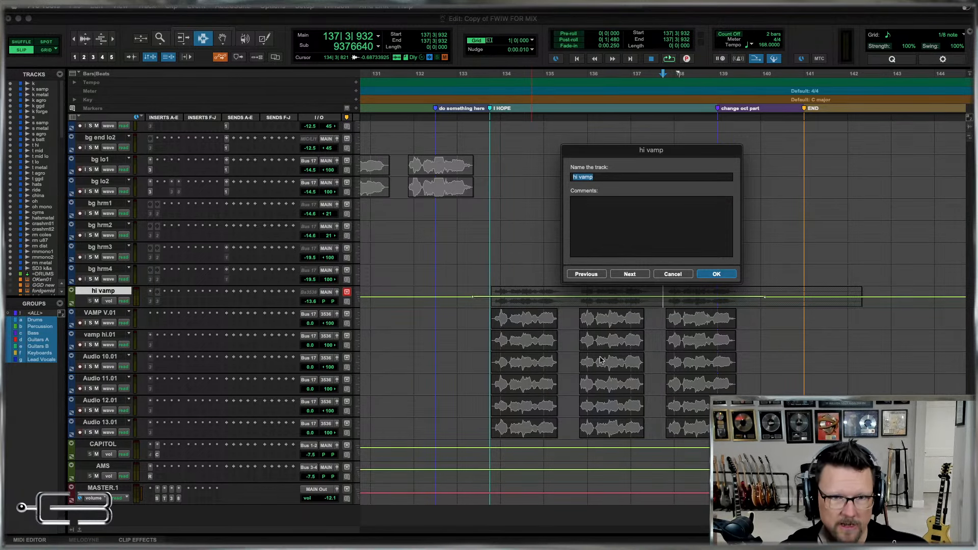
type("=")
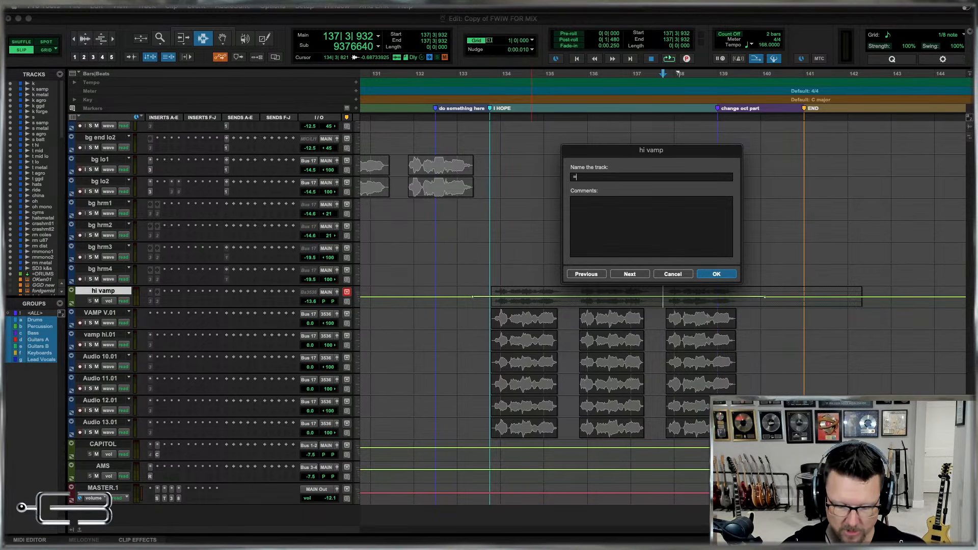
type("bg vamp")
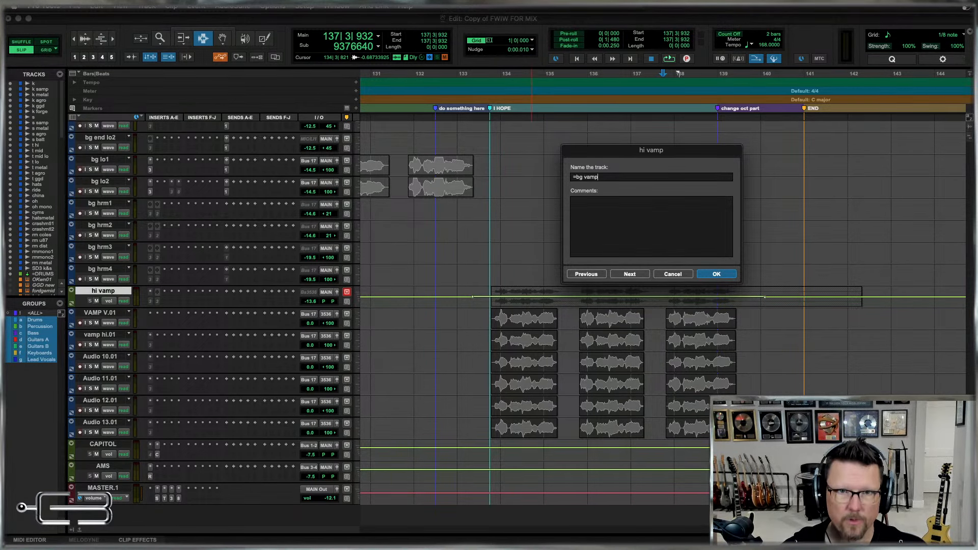
key("Return")
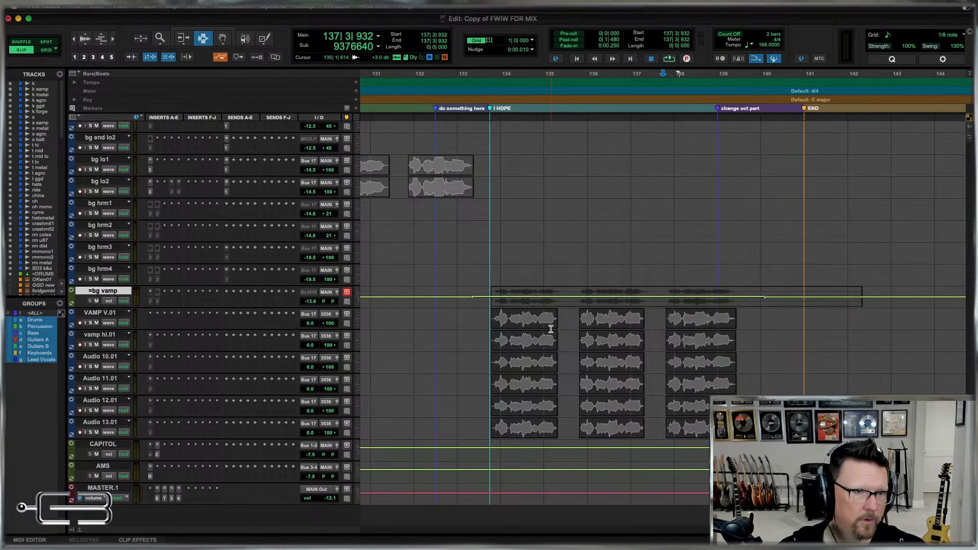
Rename the VAMP V.01, vamp hi.01 and Audio 10.01 tracks as bg vamp1, bg vamp2 and bg vamp3.
left_click(101, 314)
double_click(100, 314)
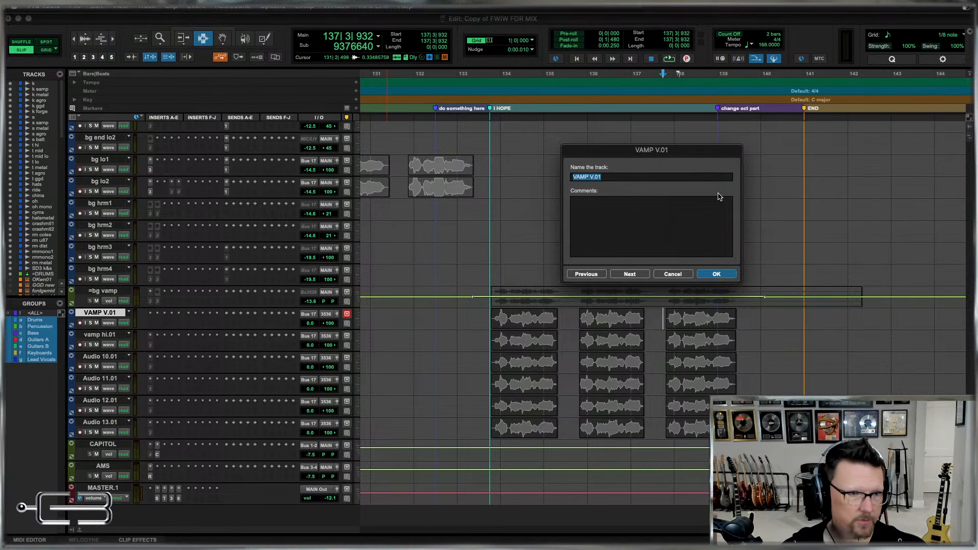
type("bg vamp1")
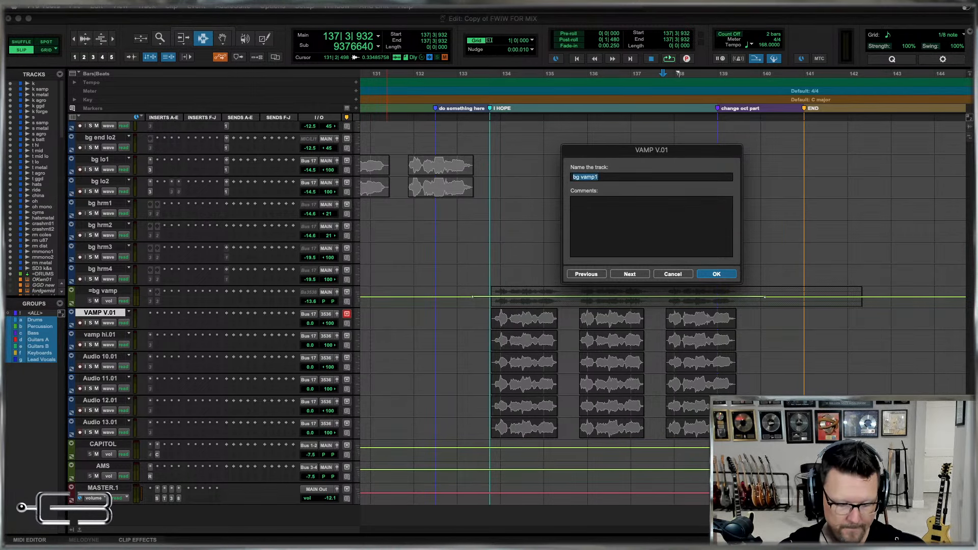
key("super+Right")
type("bg vamp2")
key("super+Right")
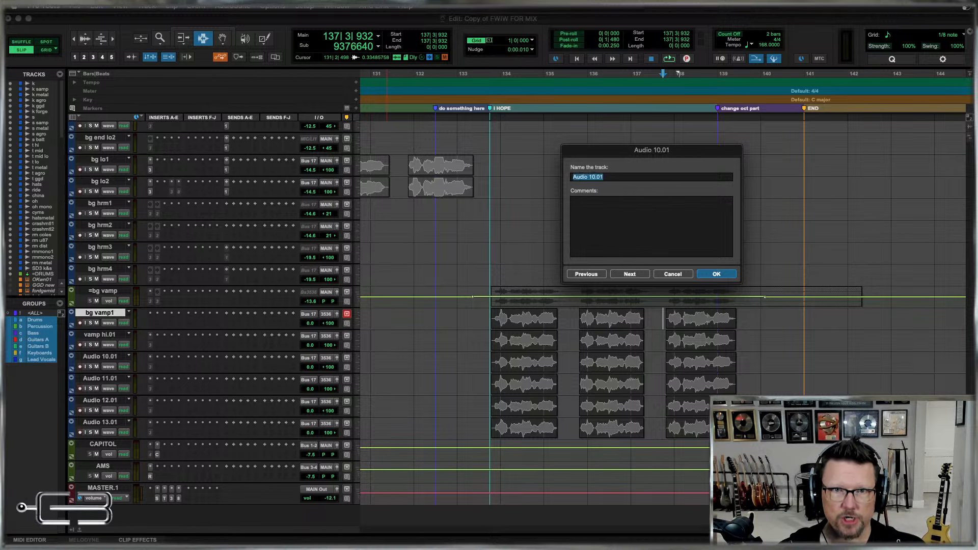
type("bg vamp1")
key("super+Right")
Rename the Audio 11.01, Audio 12.01 and Audio 13.01 tracks as bg vamp4, bg vamp5 and bg vamp6.
type("bg vamp1")
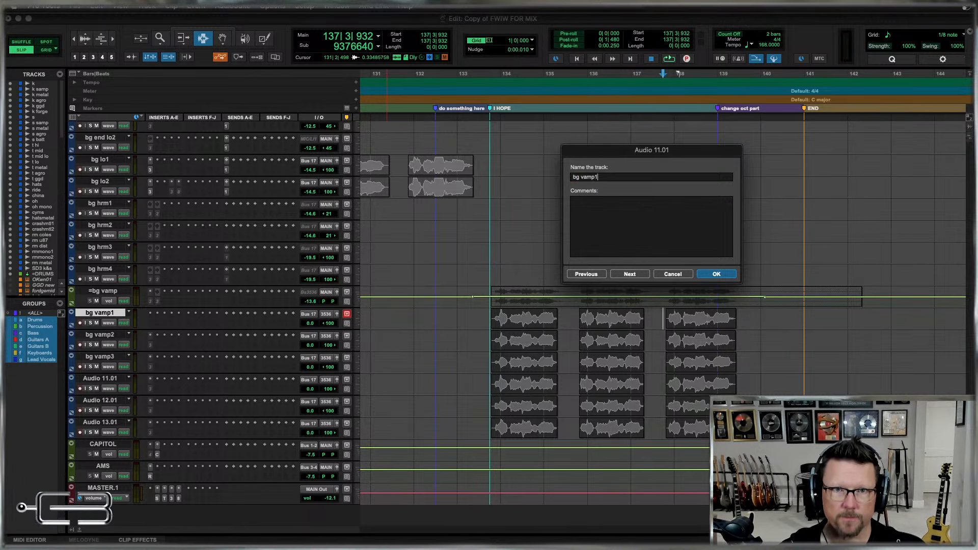
key("BackSpace")
type("4")
key("super+Right")
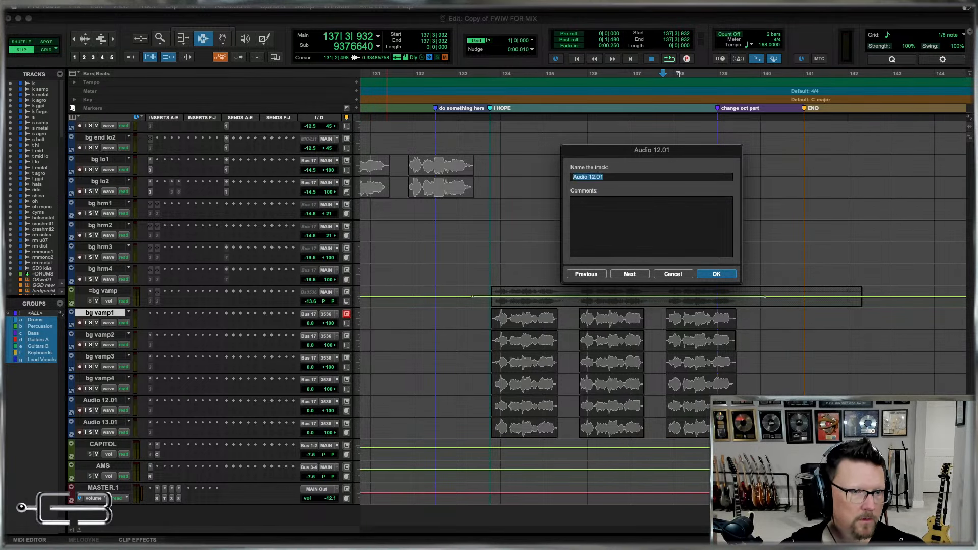
type("bg vamp1")
type("5")
key("super+Right")
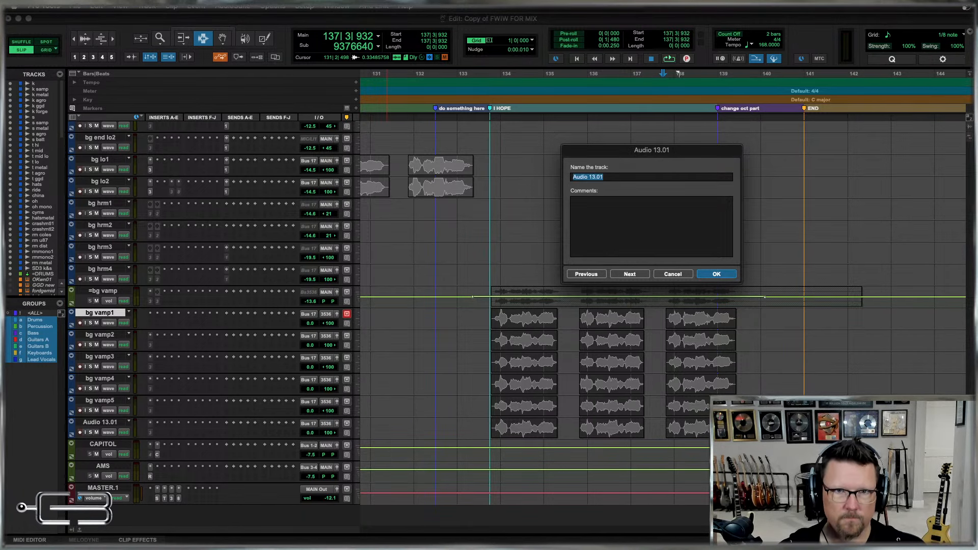
type("bg vamp1")
type("6")
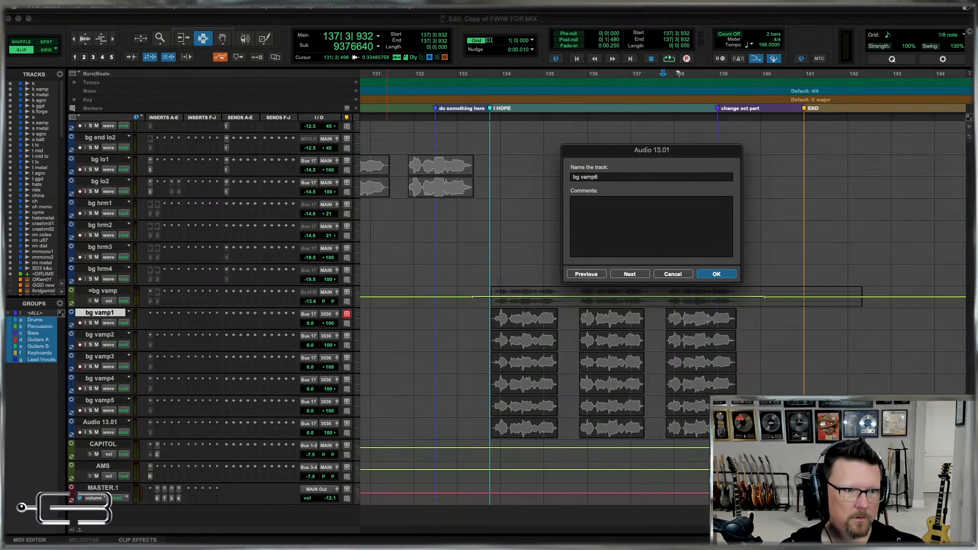
key("Return")
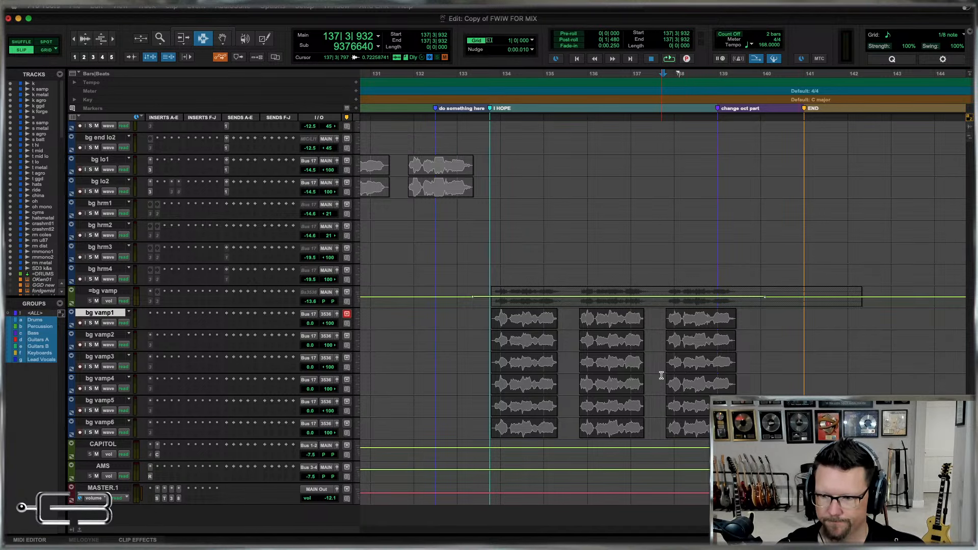
Review the background vocal tracks in the timeline and check their channels, inserts and sends in the mixer.
left_click(494, 347)
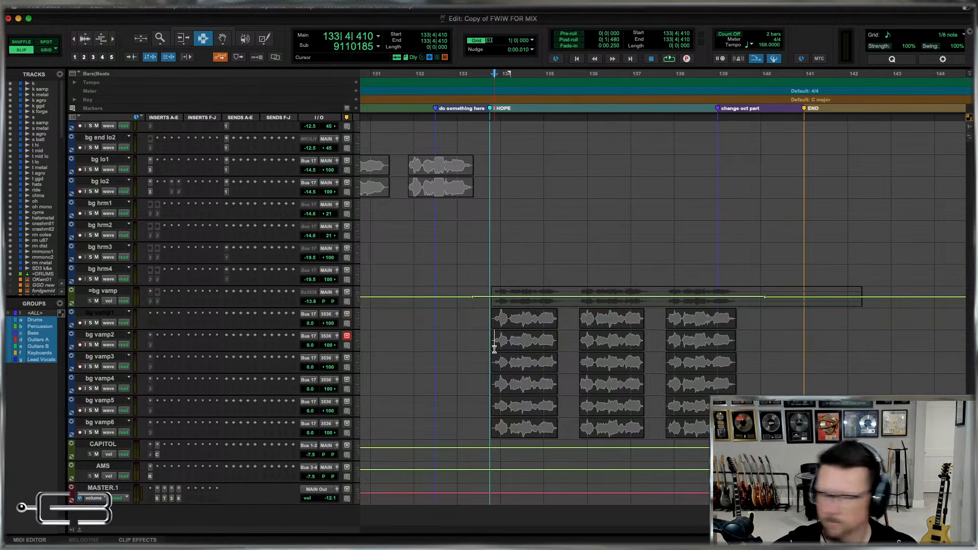
key("r")
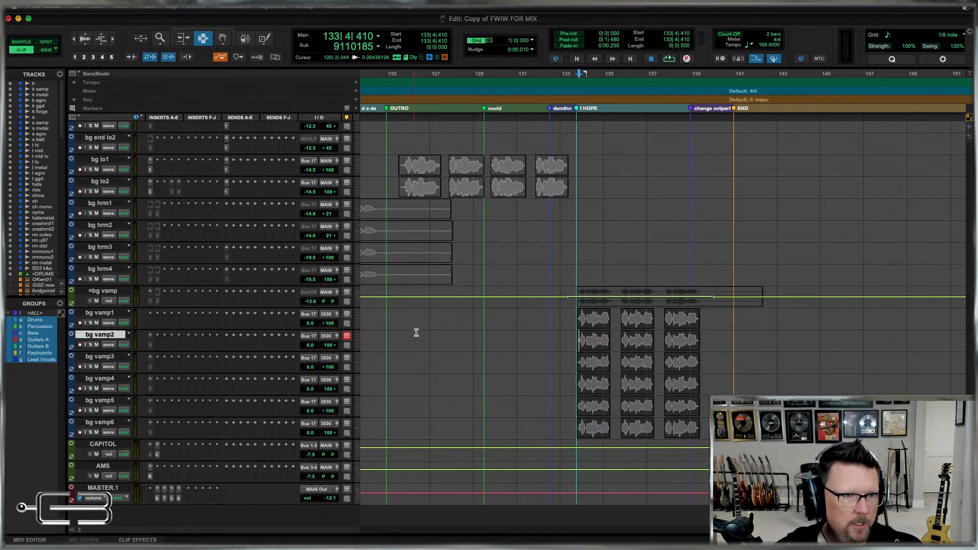
key("r")
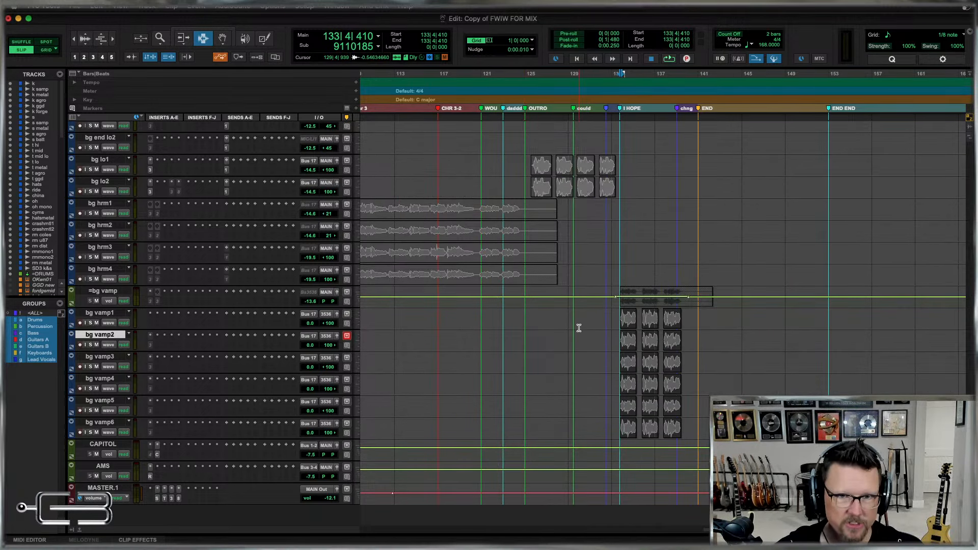
scroll(611, 375, "up", 6)
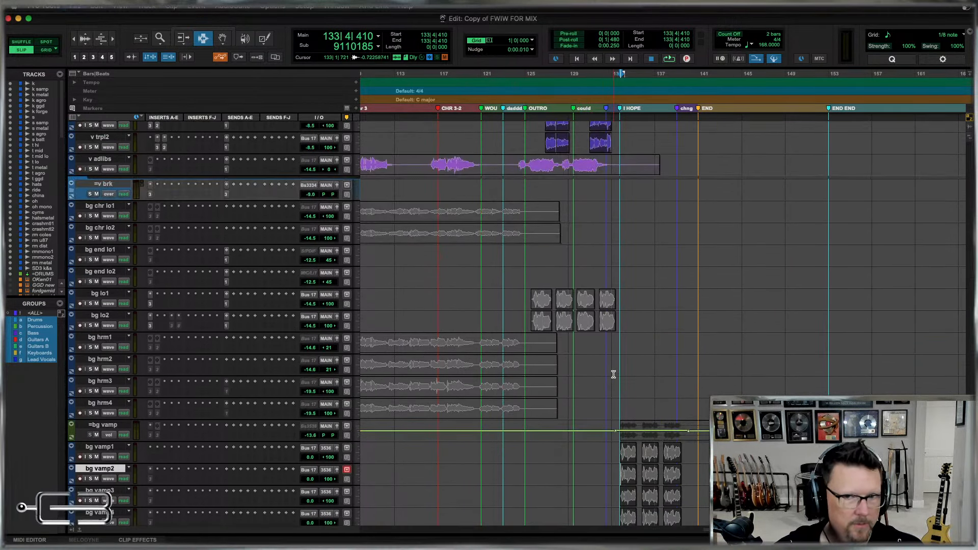
key("r")
left_click(91, 427)
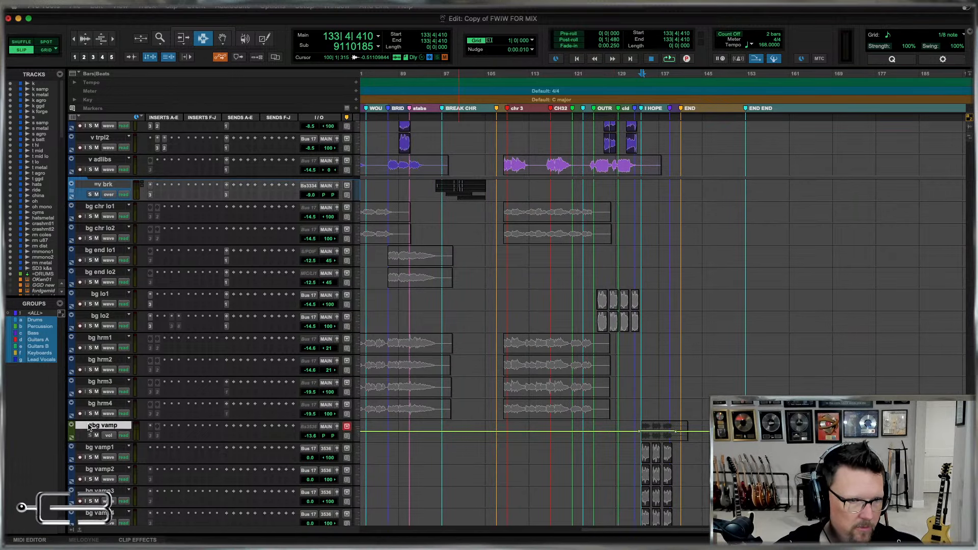
key("super+equal")
scroll(759, 376, "right", 10)
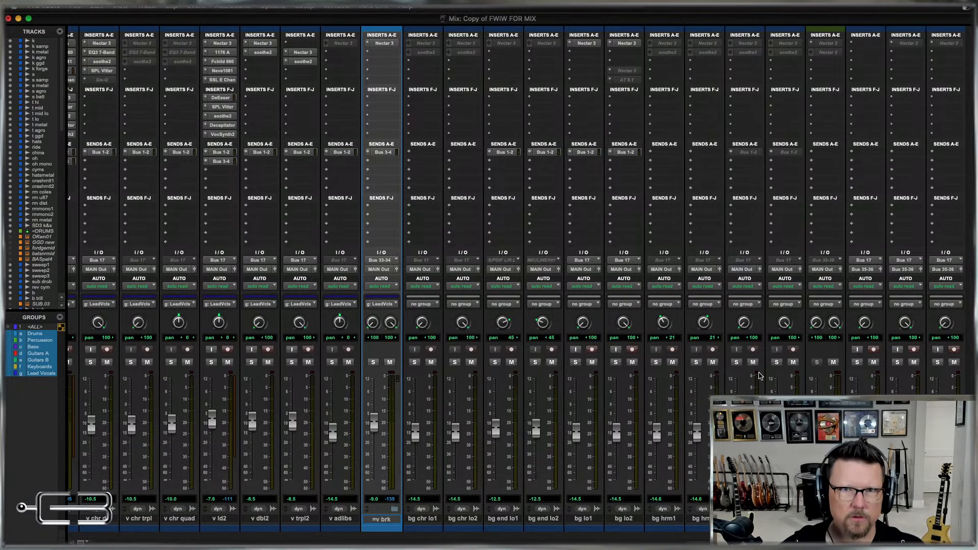
key("super+equal")
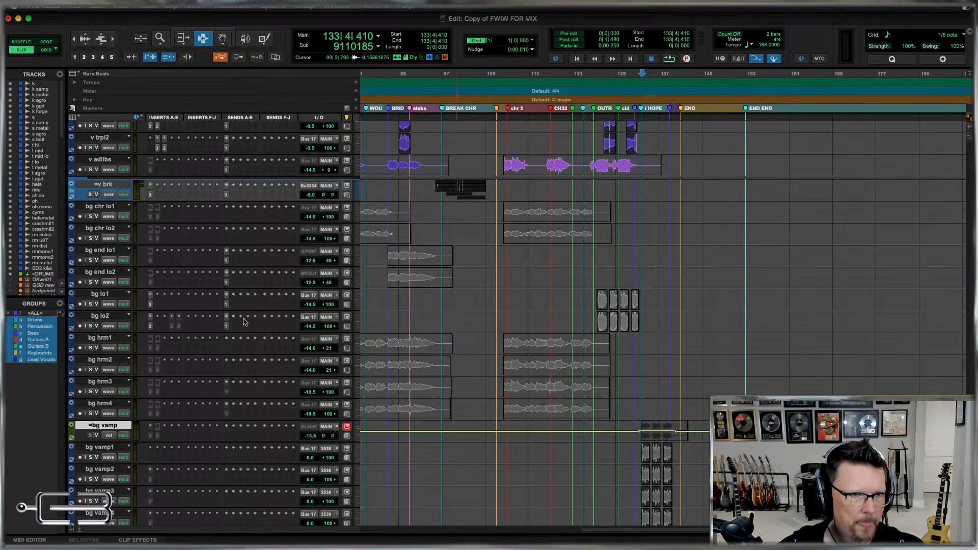
Examine the first pair of clips on the bg lo1 and bg lo2 tracks just after the OUTRO marker.
left_click(108, 295)
left_click(109, 316, "shift")
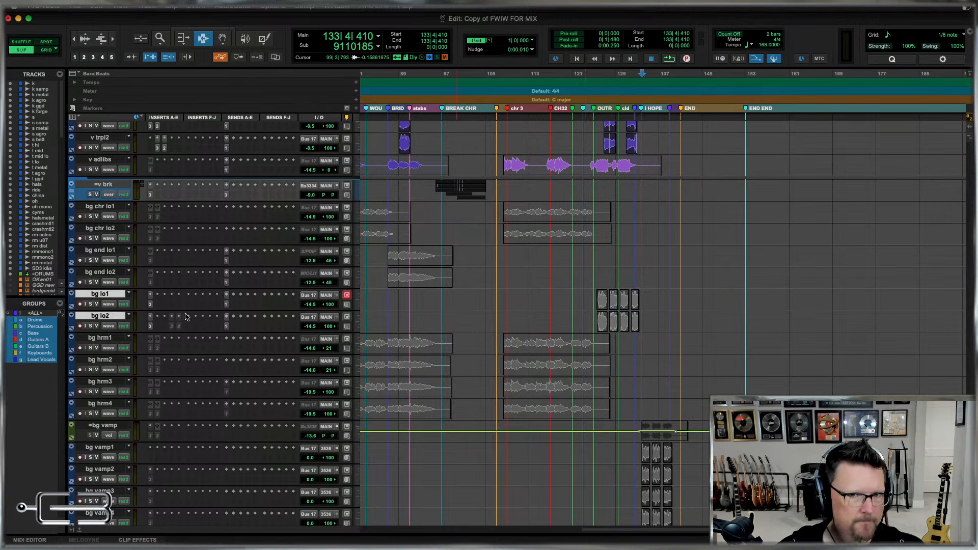
left_click(599, 300)
key("t")
key("t")
key("t")
key("t")
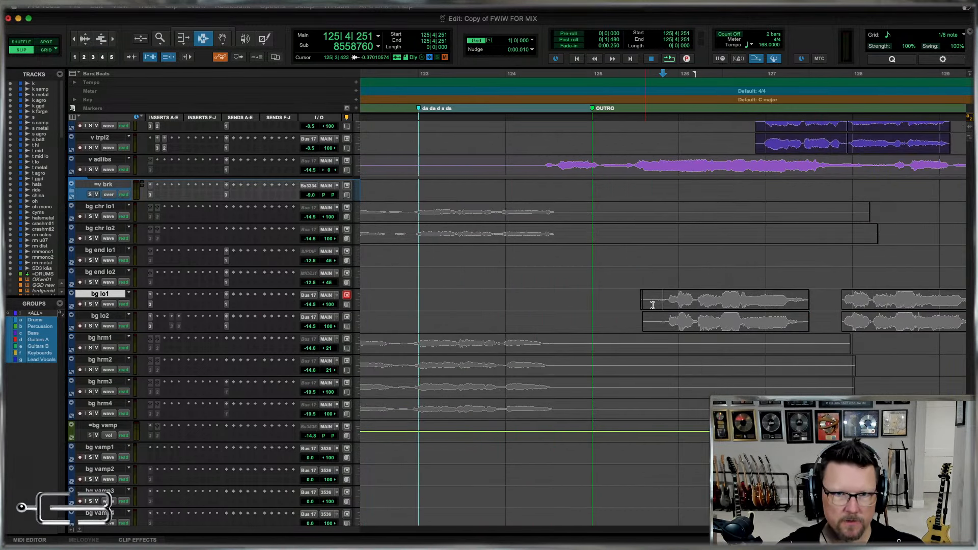
key("r")
left_click_drag(651, 305, 743, 326)
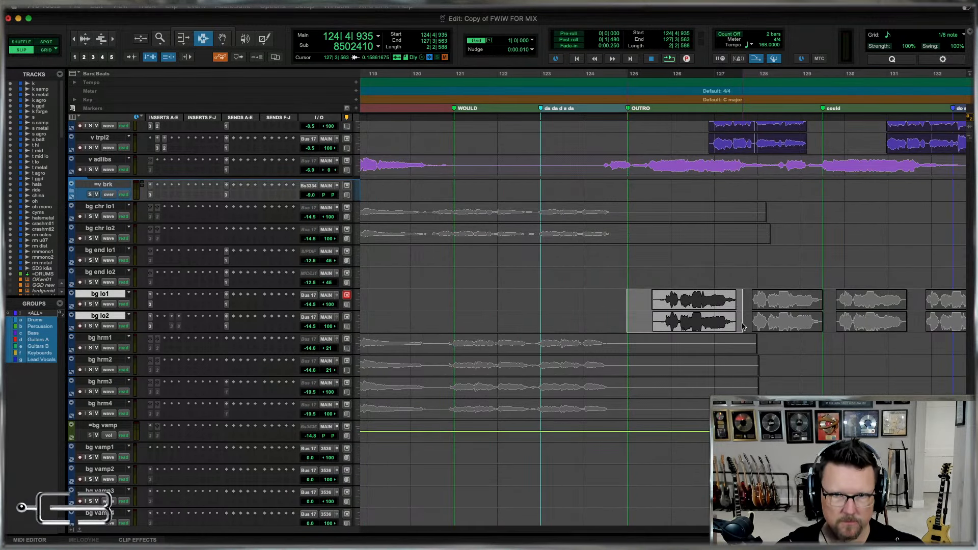
left_click(635, 311)
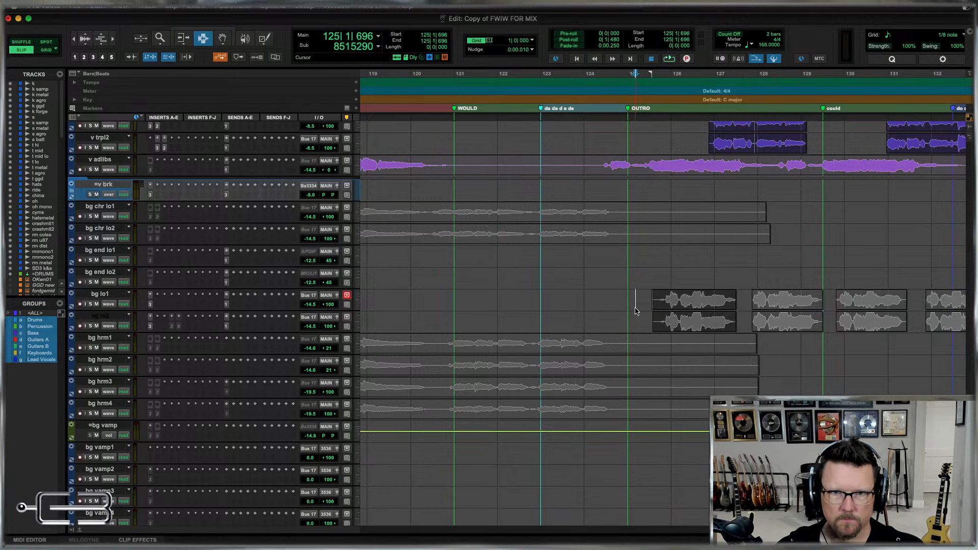
left_click_drag(640, 308, 744, 333)
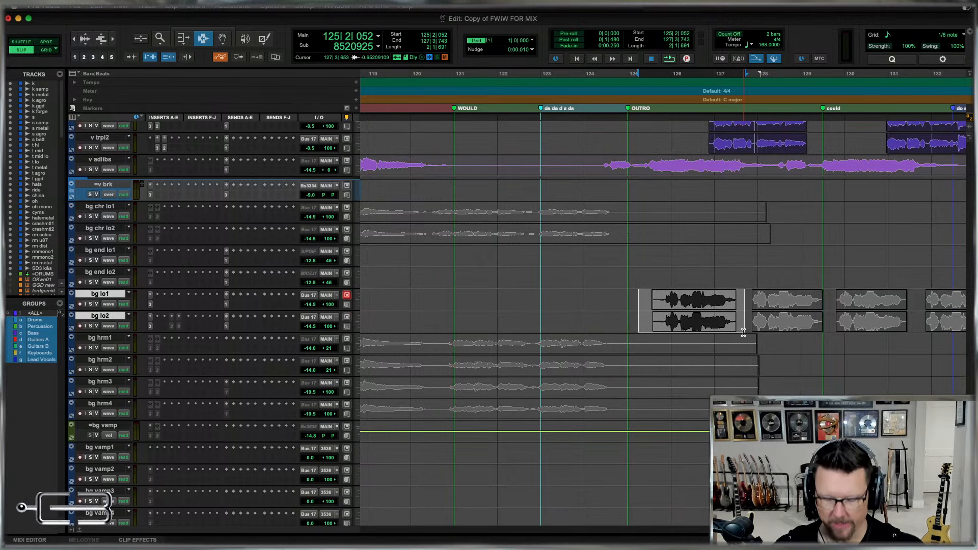
left_click(717, 323)
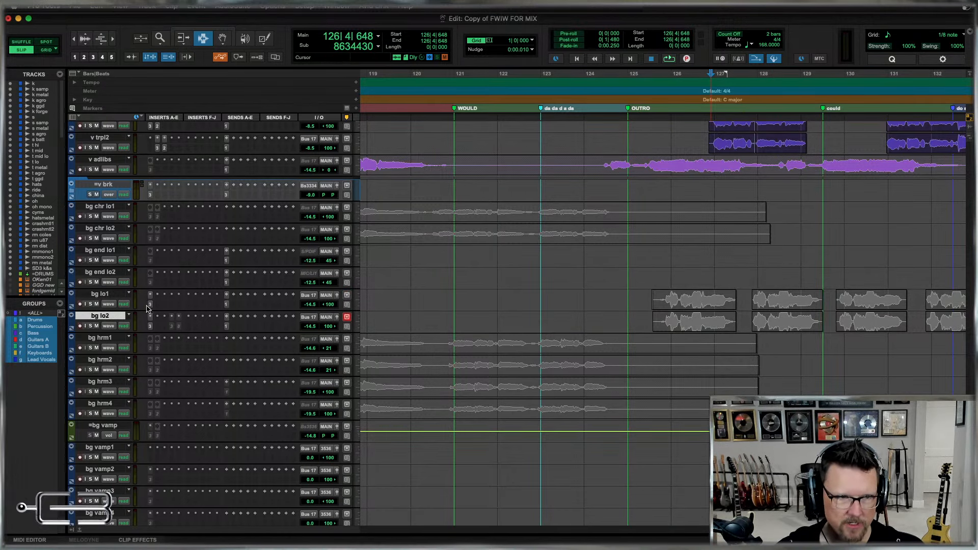
key("r")
key("r")
key("r")
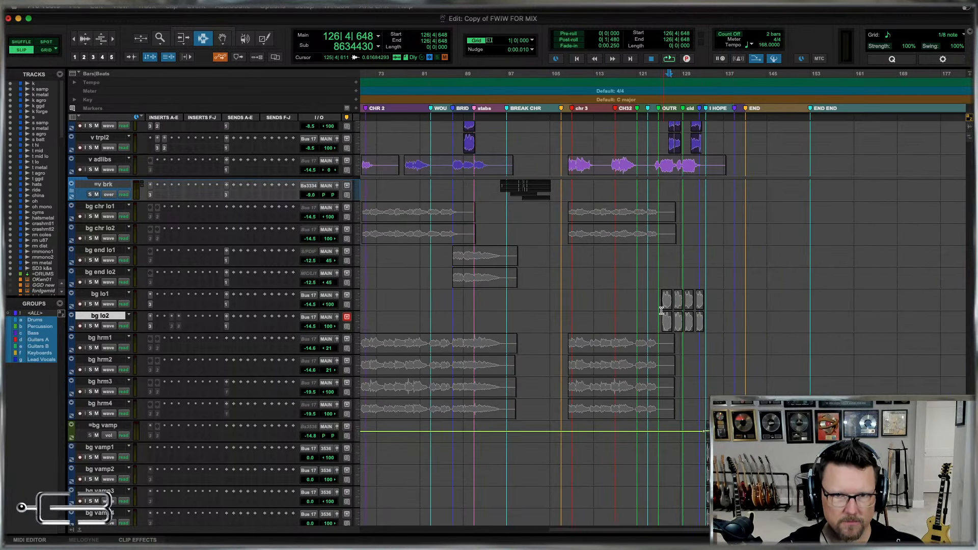
Examine all the bg lo1 and bg lo2 clips between the OUTRO and I HOPE markers.
left_click(688, 300)
key("t")
key("t")
key("t")
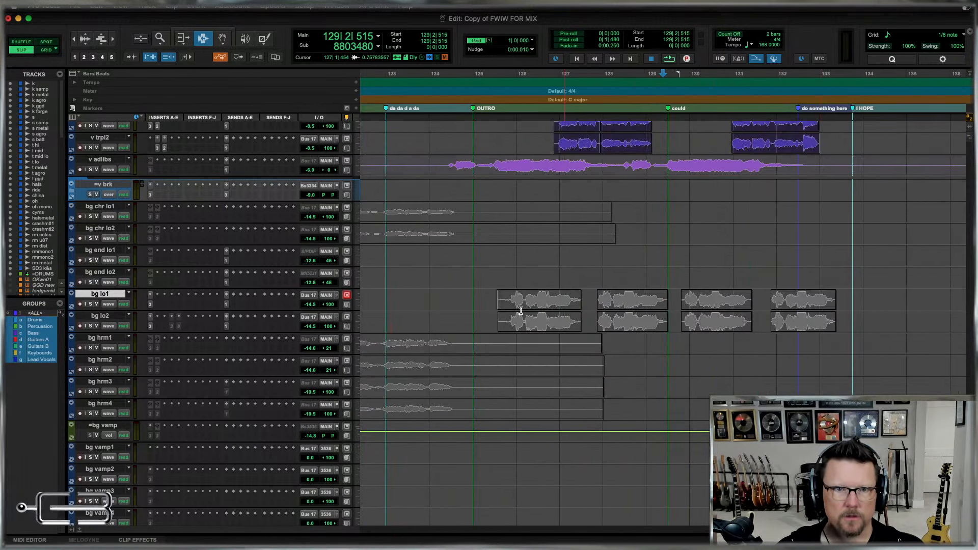
left_click_drag(490, 307, 858, 315)
left_click(859, 314)
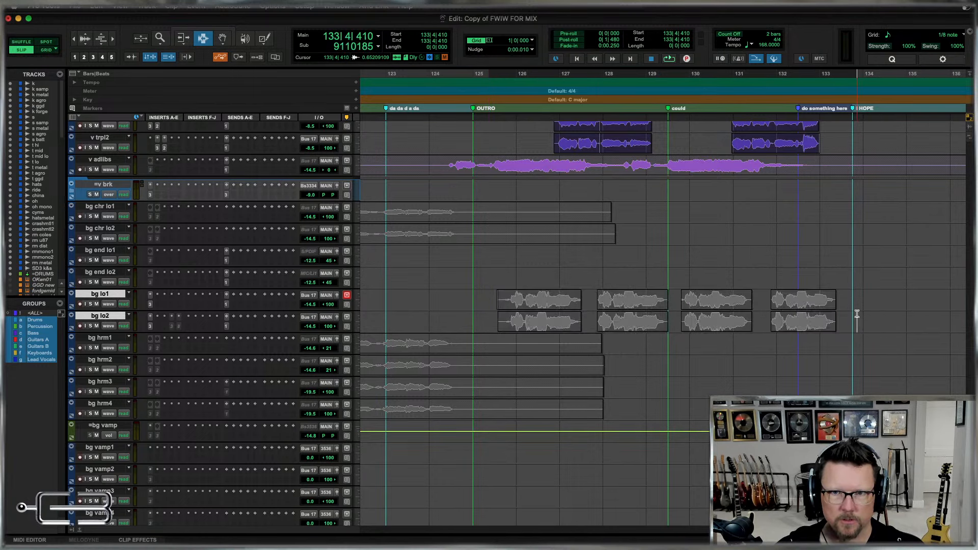
key("r")
key("r")
key("r")
key("r")
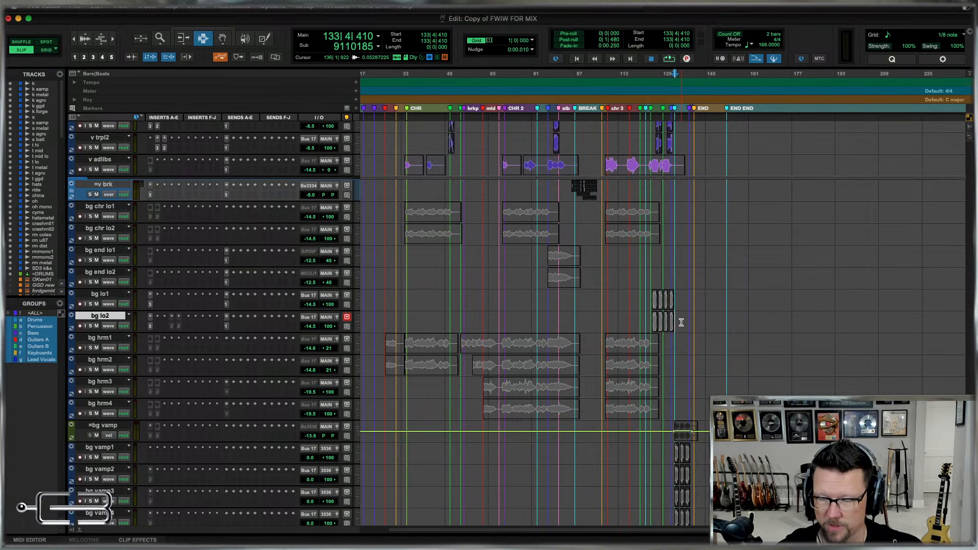
Hide the bg lo1 and bg lo2 tracks and make them inactive.
left_click(97, 294)
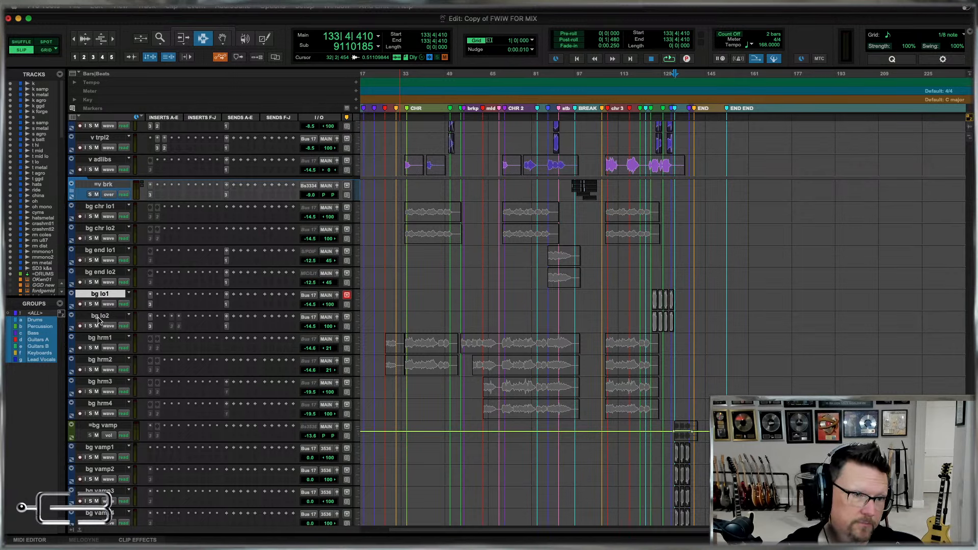
left_click(99, 318, "shift")
right_click(98, 318)
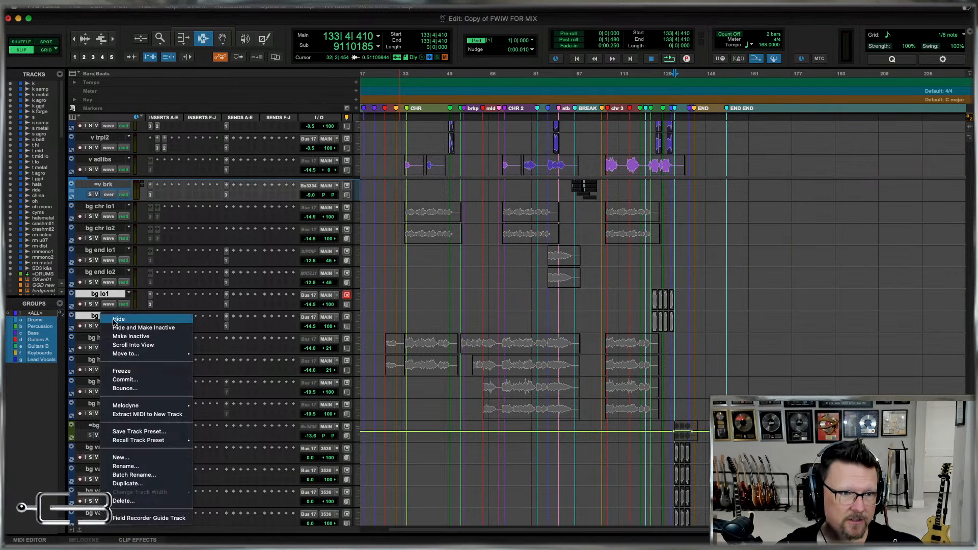
left_click(126, 328)
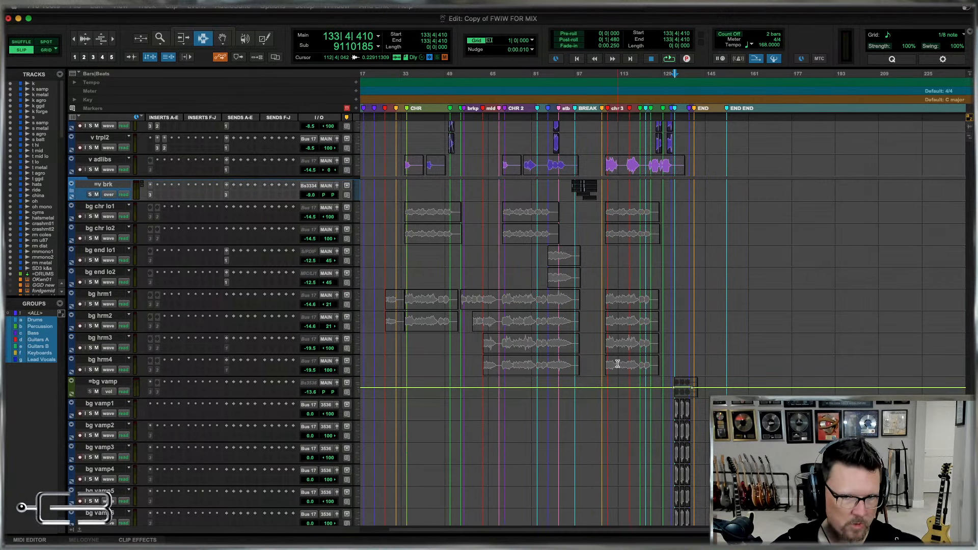
Unfreeze the =bg vamp aux track and convert it to a routing folder.
left_click(103, 382)
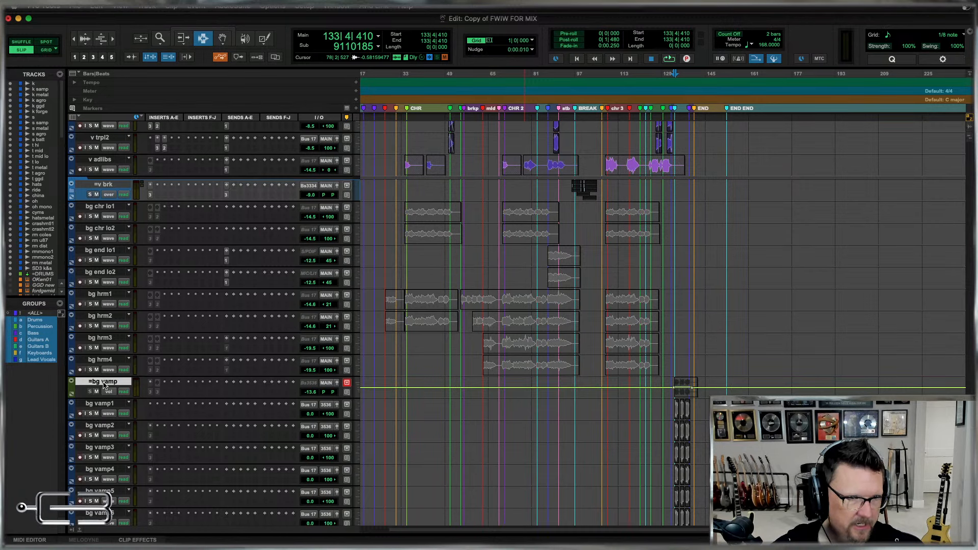
right_click(103, 385)
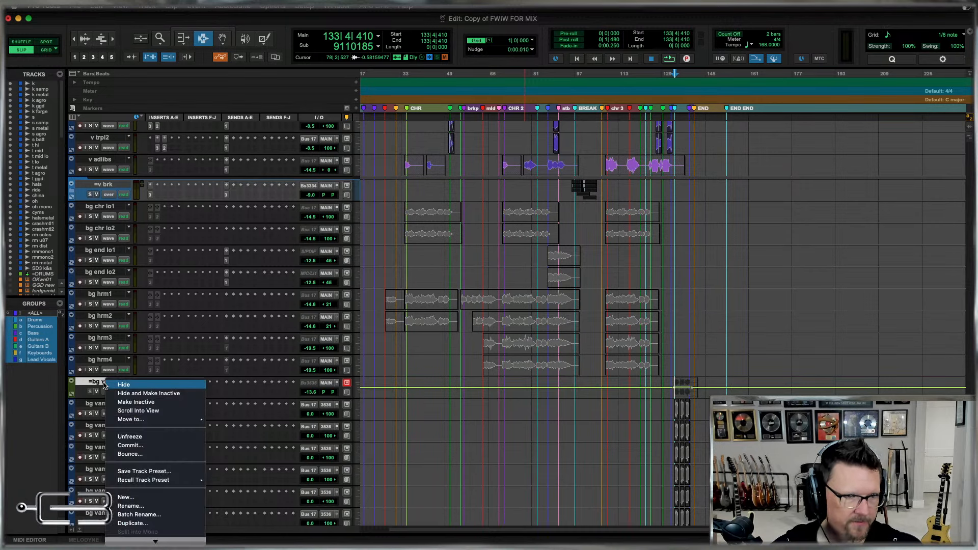
left_click(151, 440)
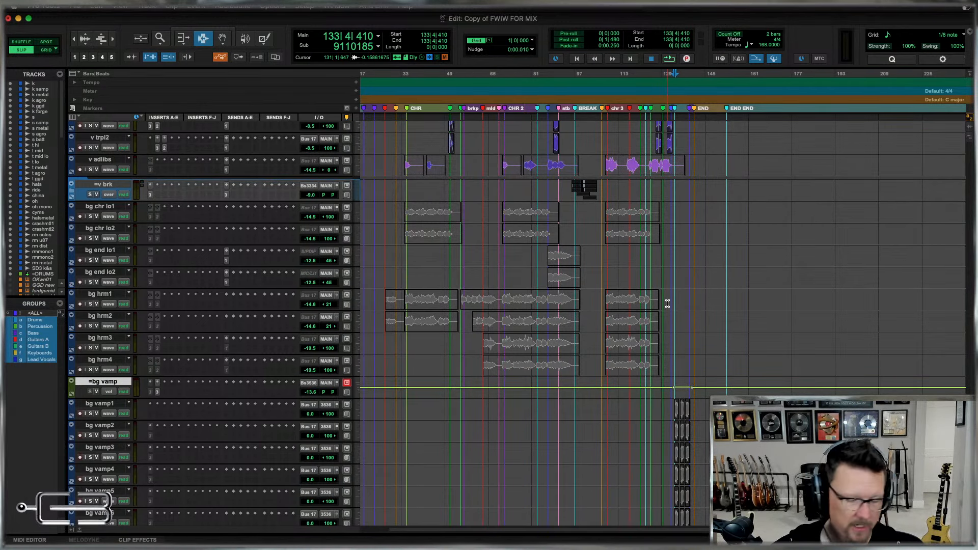
right_click(100, 382)
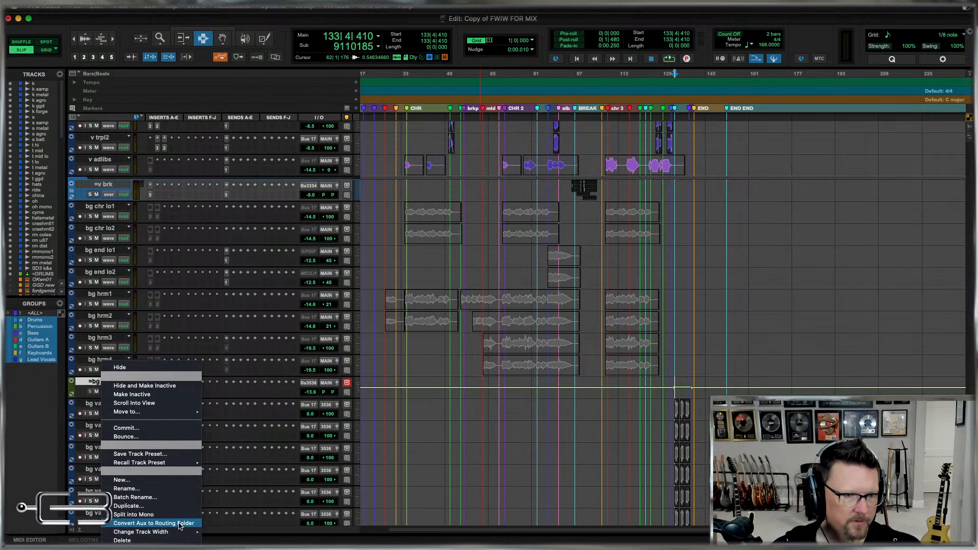
left_click(180, 524)
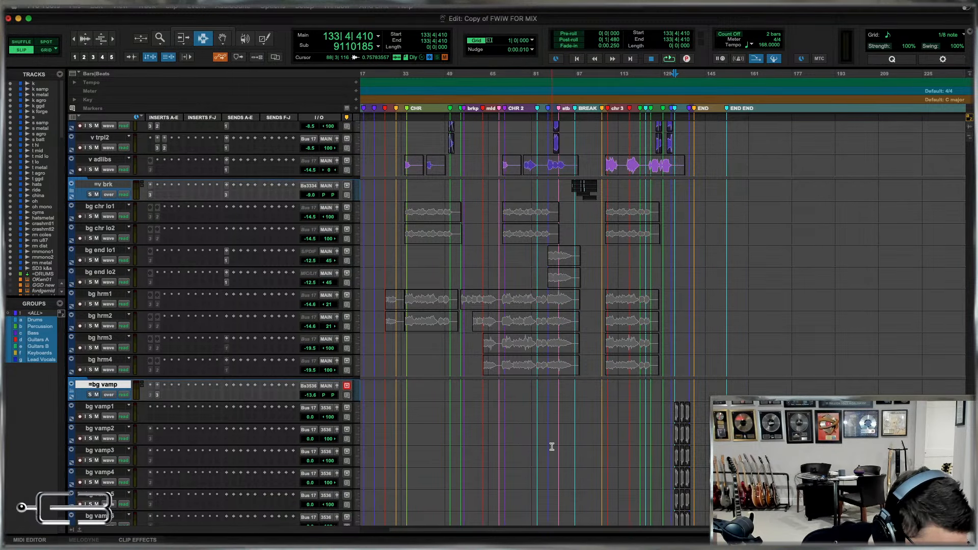
Move the bg vamp1 through bg vamp6 tracks into the =bg vamp folder and collapse it.
scroll(503, 408, "down", 5)
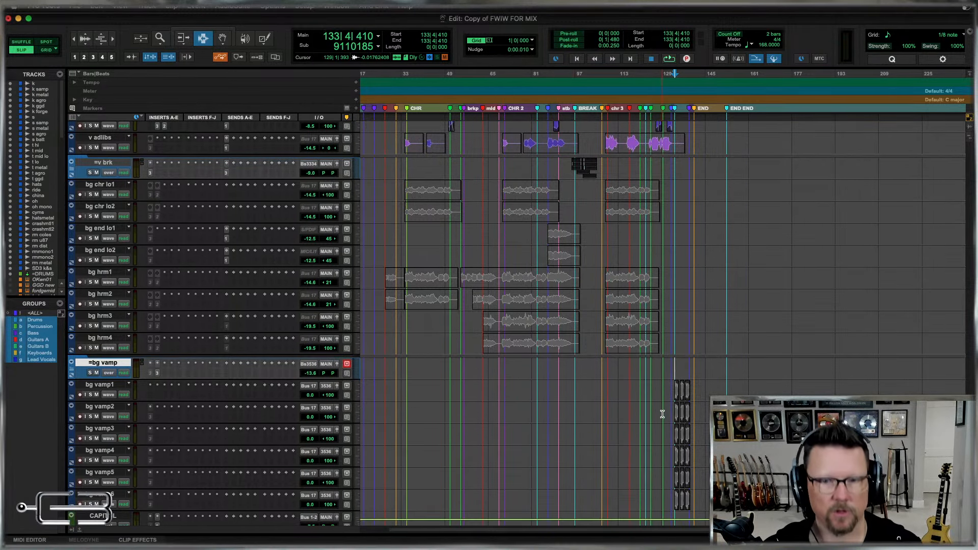
mouse_move(15, 435)
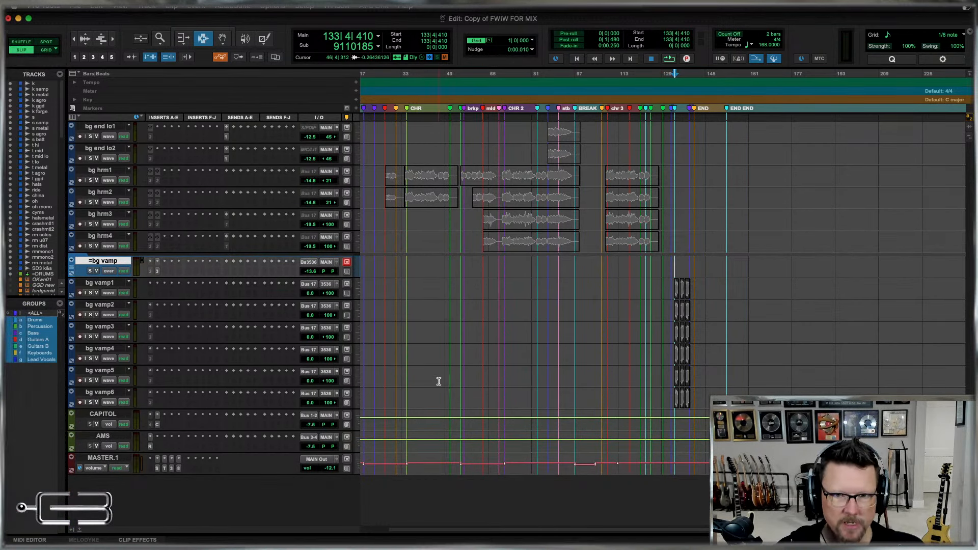
left_click(106, 393)
left_click(105, 285, "shift")
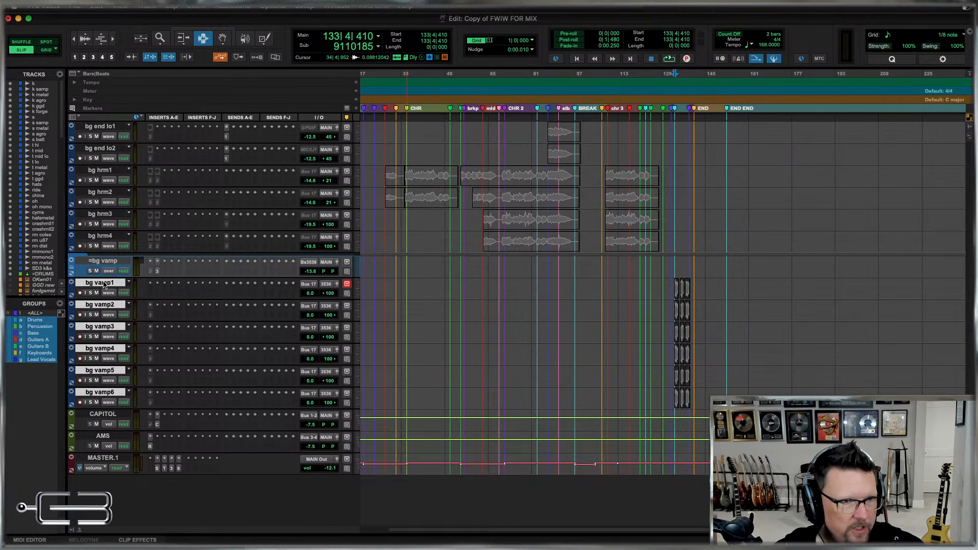
left_click_drag(109, 280, 95, 271)
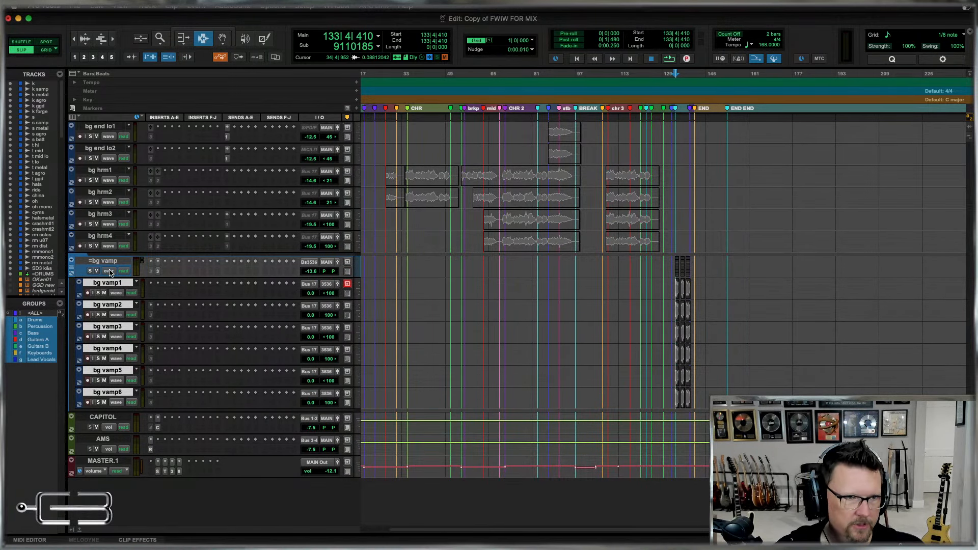
left_click(71, 270)
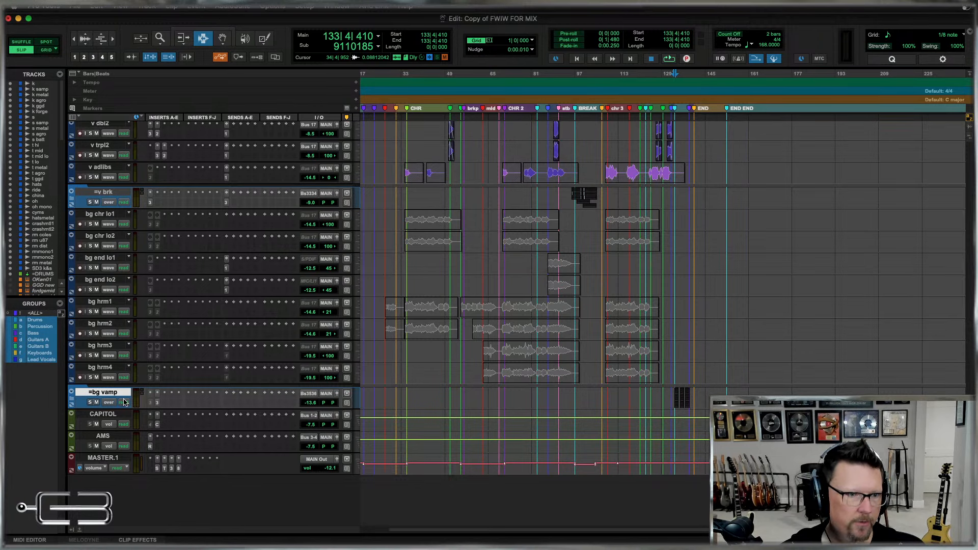
Group the tracks from bg chr lo1 through =bg vamp as a Mix/Edit group named Bg Vocals.
scroll(106, 396, "up", 5)
scroll(106, 396, "up", 5)
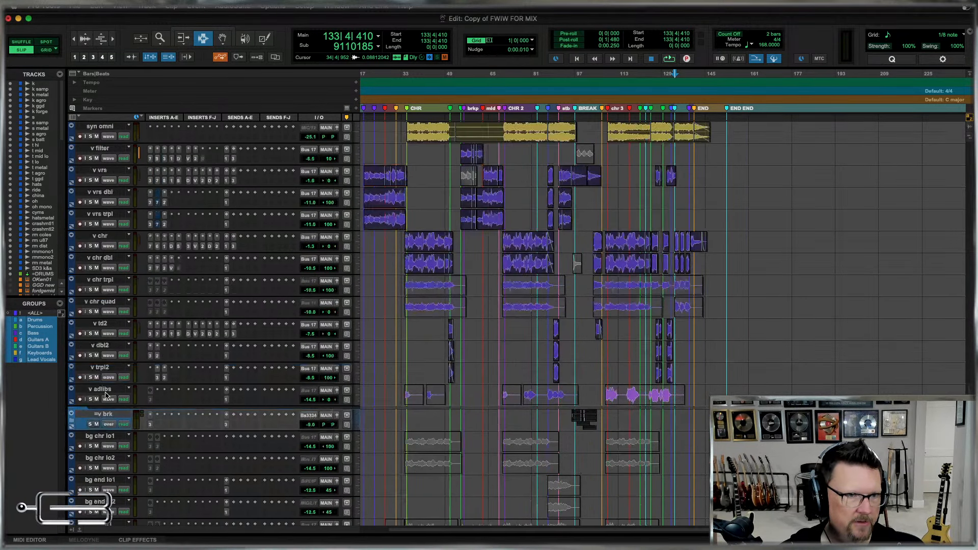
scroll(106, 396, "down", 3)
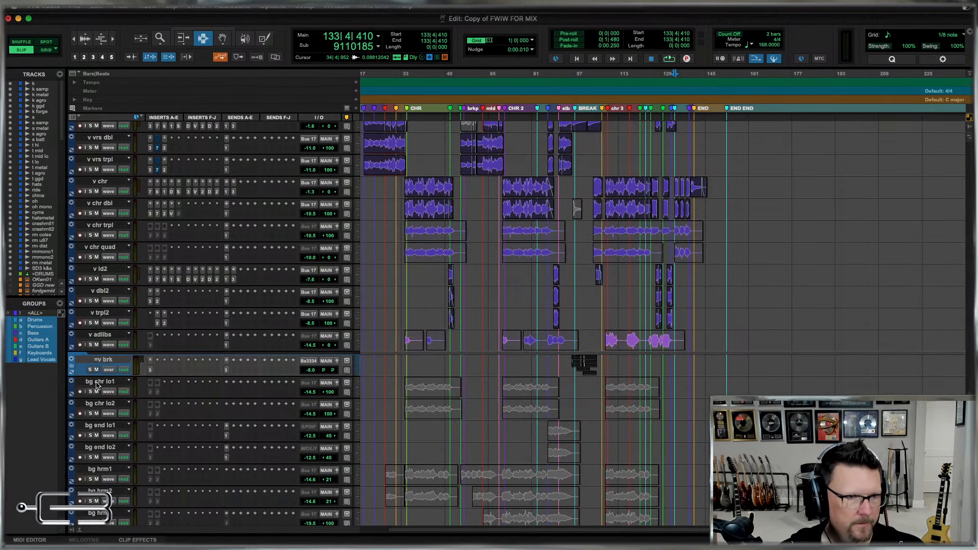
left_click(96, 386)
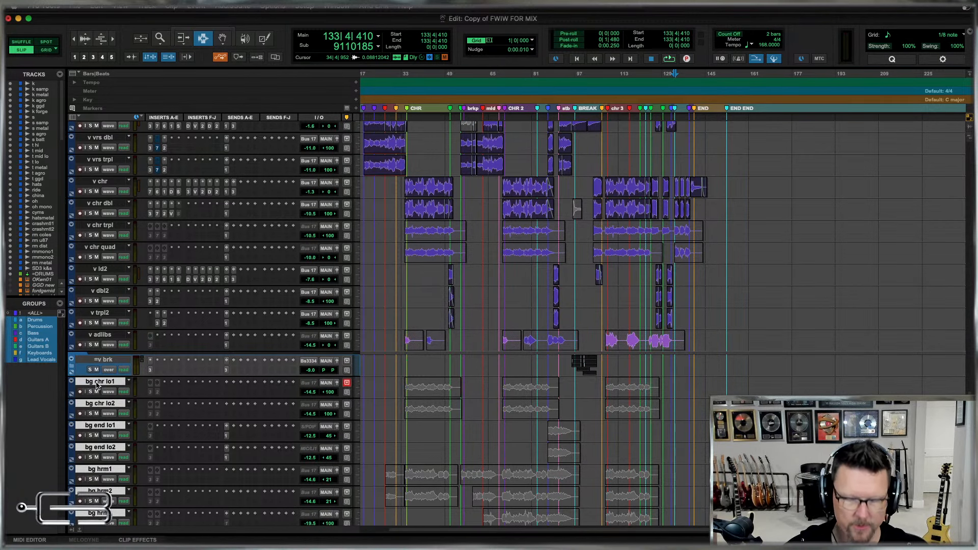
key("super+g")
type("bg")
key("BackSpace")
key("BackSpace")
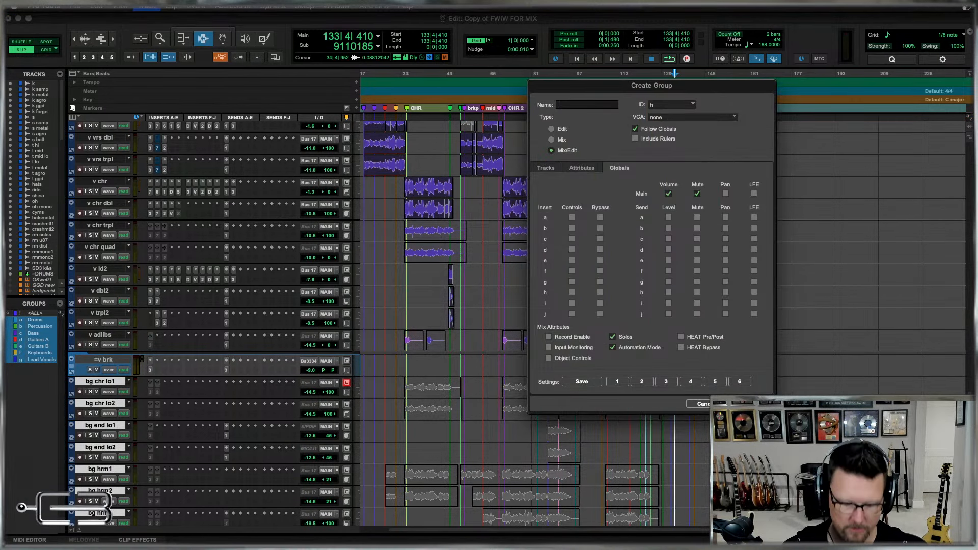
type("Bg Vocals")
key("Return")
key("super+equal")
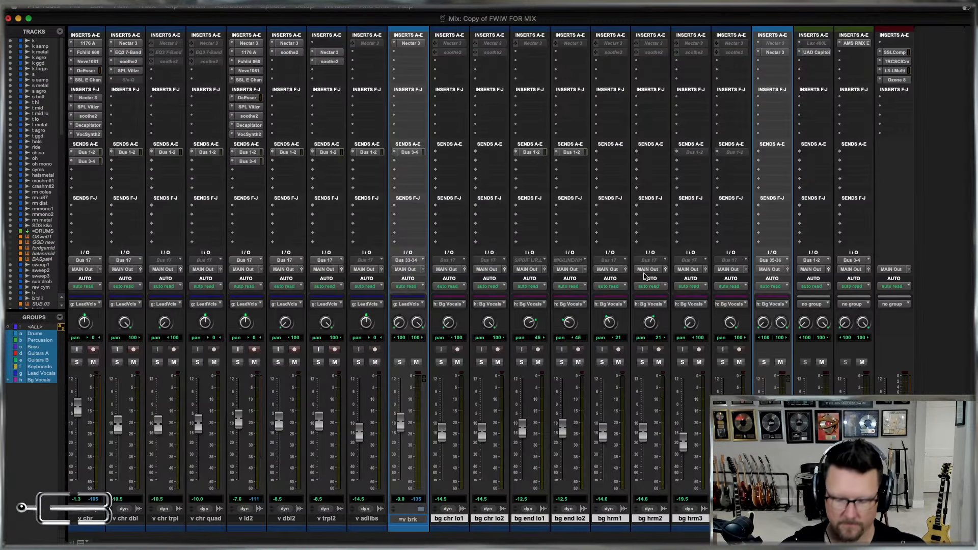
key("super+equal")
Review the organised tracks in the timeline from the kick drums down to the master track.
scroll(650, 301, "up", 15)
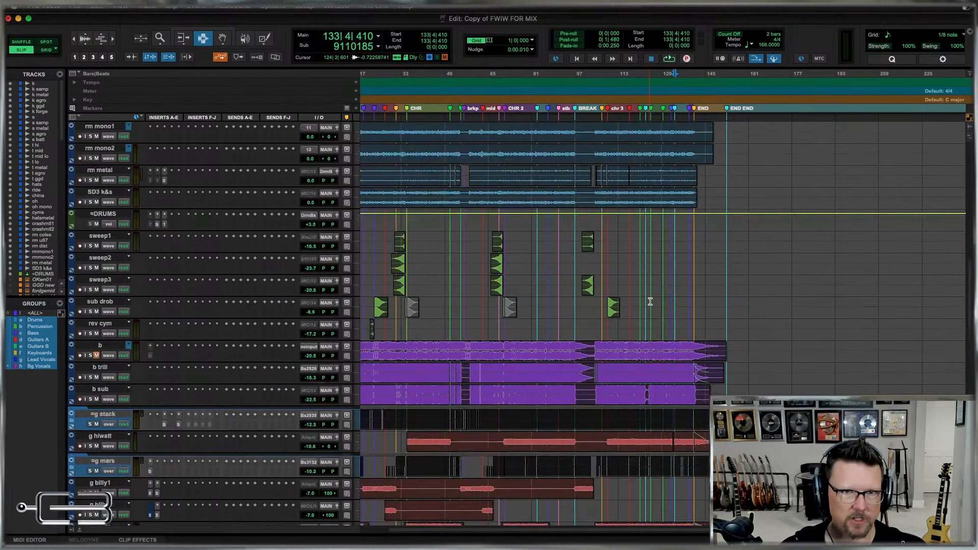
scroll(651, 301, "up", 15)
left_click(413, 215)
key("t")
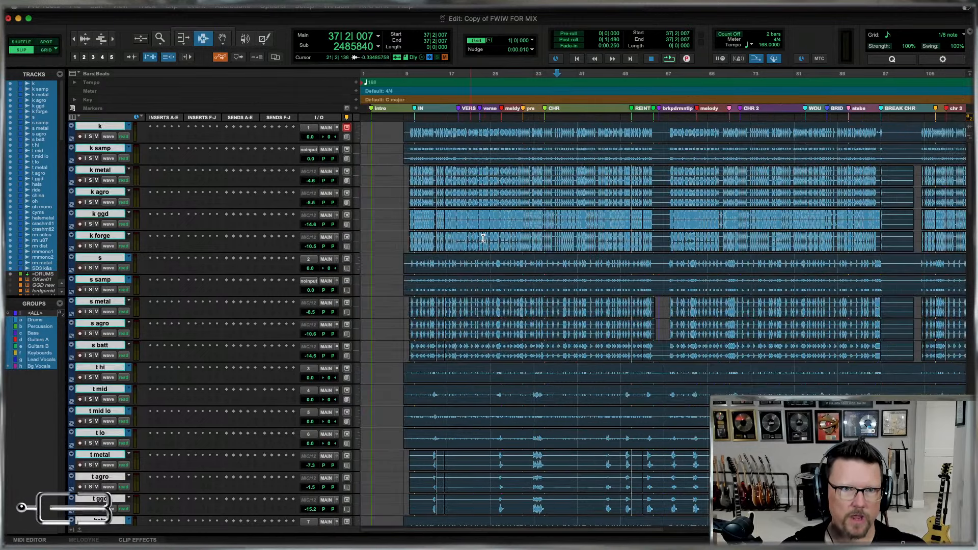
scroll(502, 247, "down", 15)
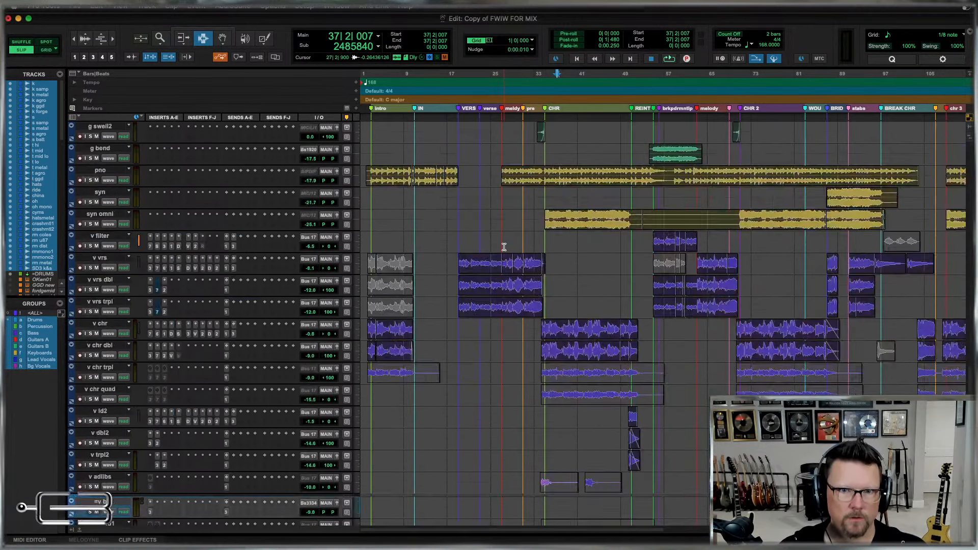
scroll(504, 247, "down", 10)
key("r")
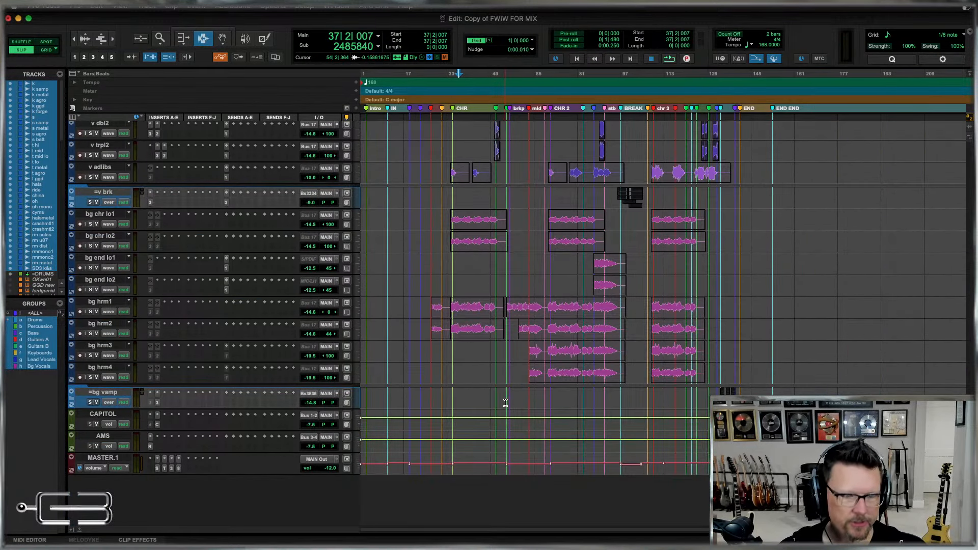
Examine the mixer channels from the drums to the background vocals, checking their inserts, sends and group assignments.
key("super+equal")
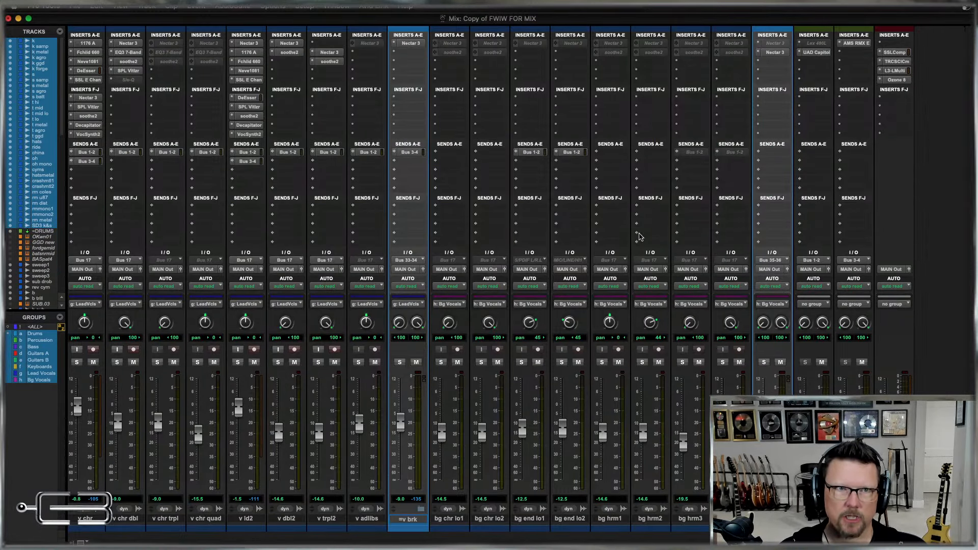
scroll(640, 237, "left", 15)
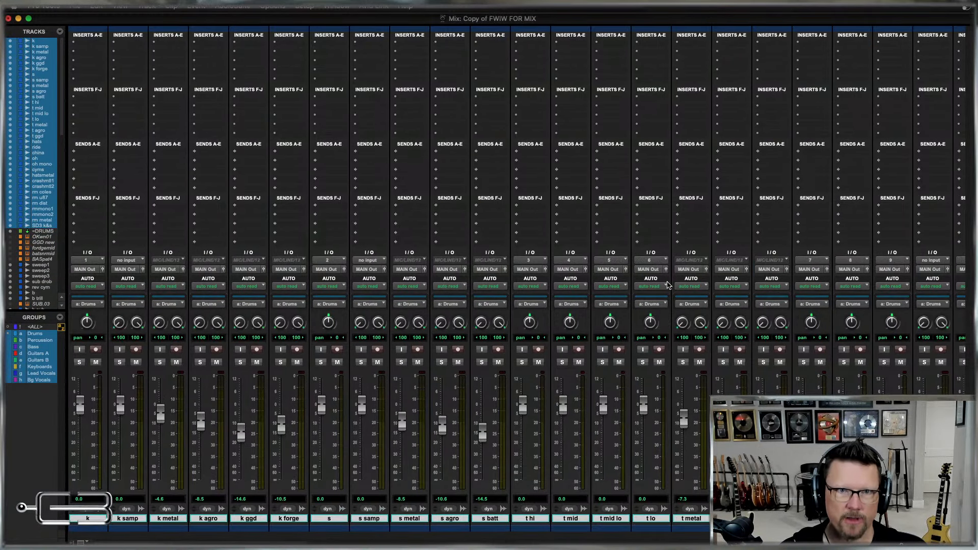
scroll(576, 287, "right", 15)
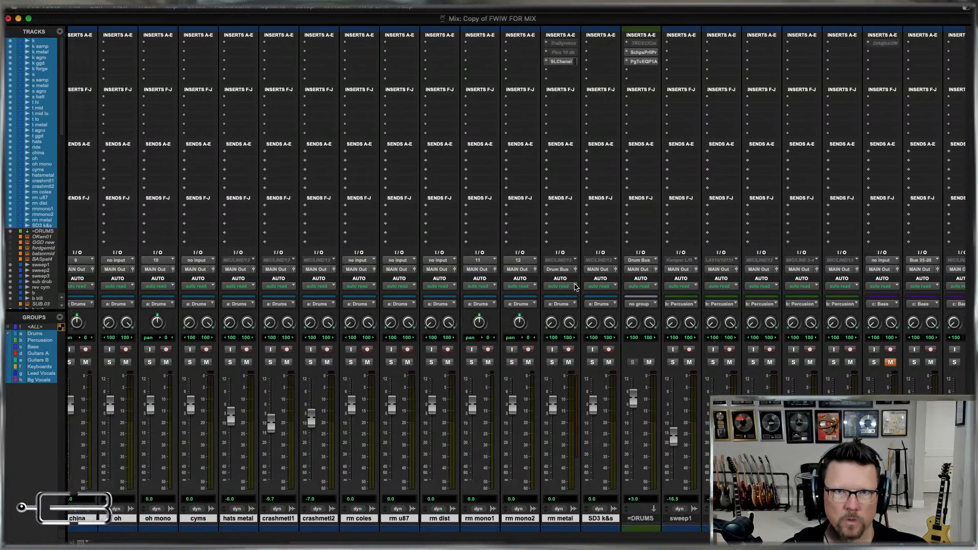
scroll(576, 287, "right", 10)
scroll(375, 158, "right", 20)
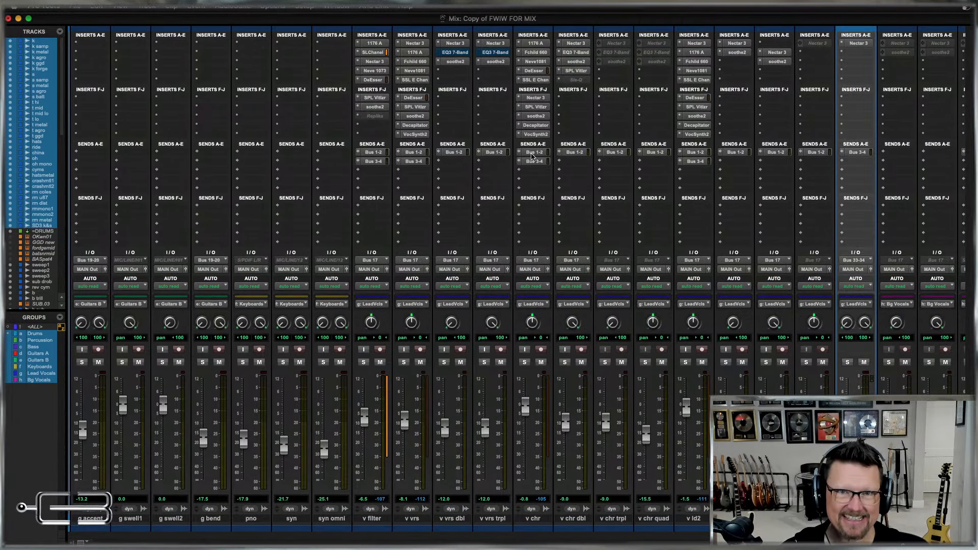
scroll(791, 192, "left", 5)
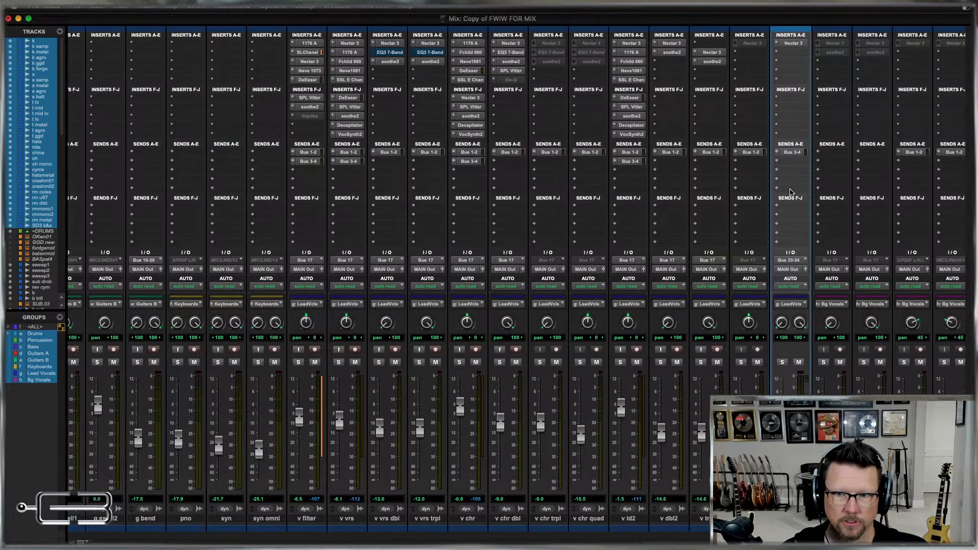
scroll(791, 193, "right", 20)
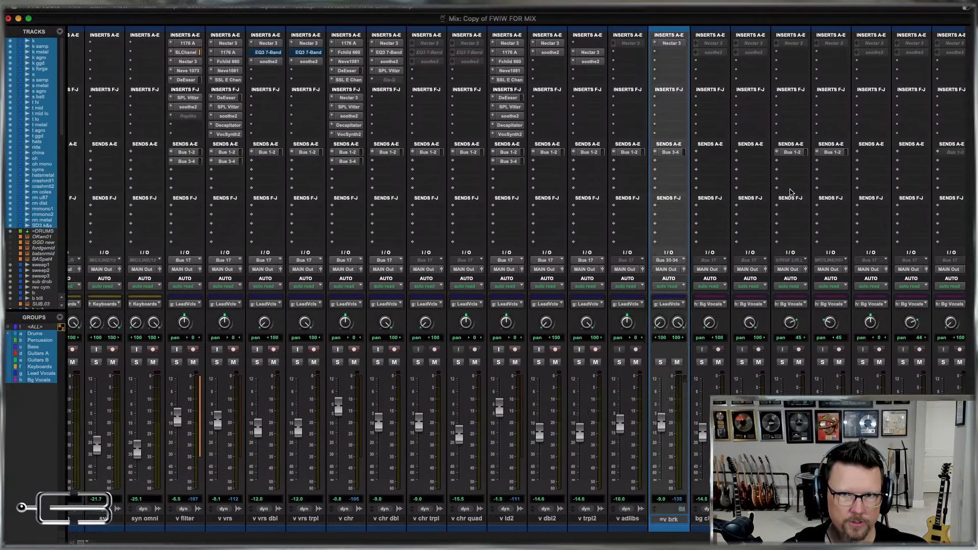
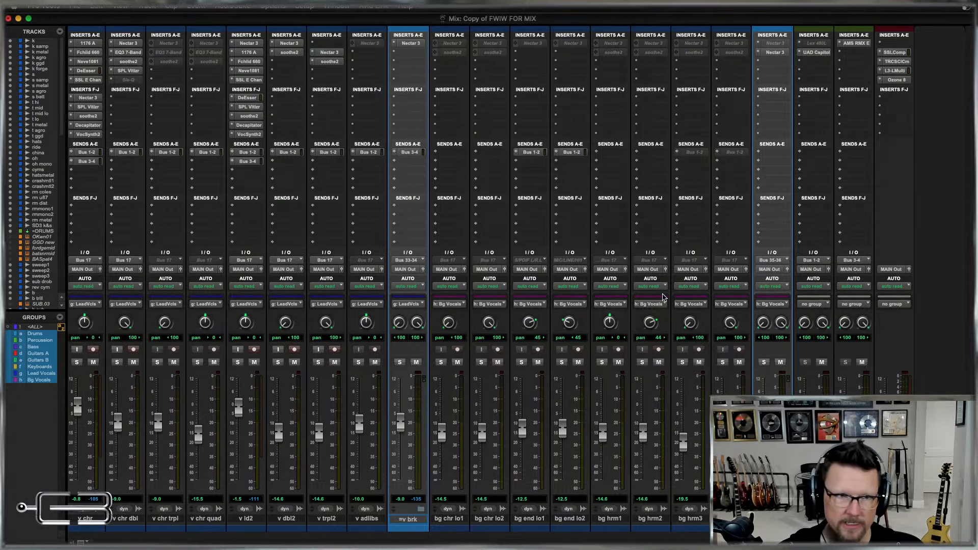
Set the inputs of all tracks from k through b sub, except =DRUMS, to no input.
scroll(664, 297, "left", 15)
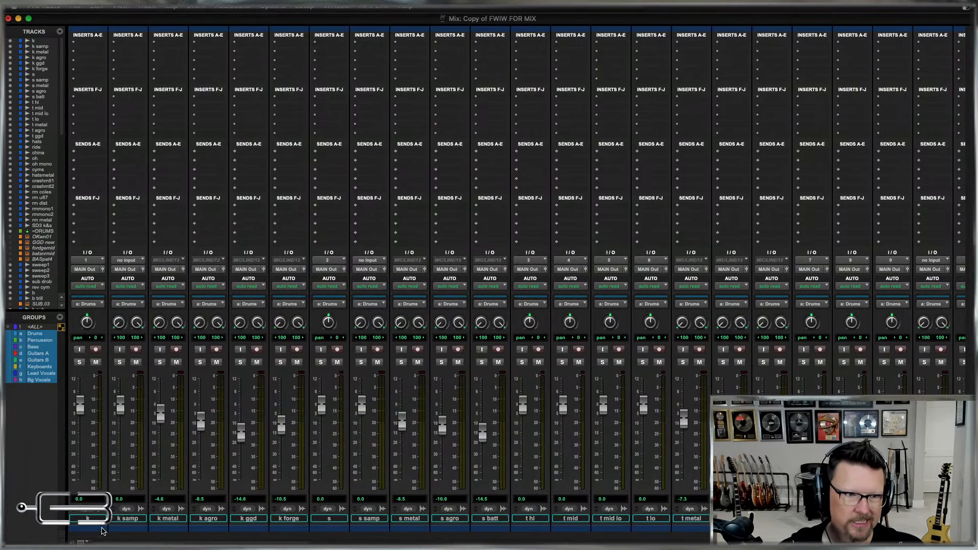
left_click(89, 518)
scroll(869, 376, "right", 14)
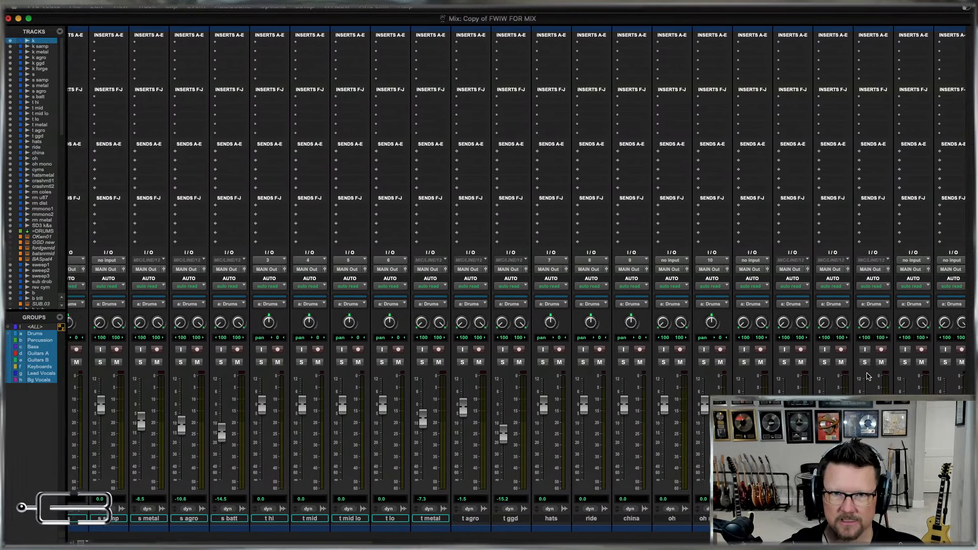
scroll(869, 376, "right", 13)
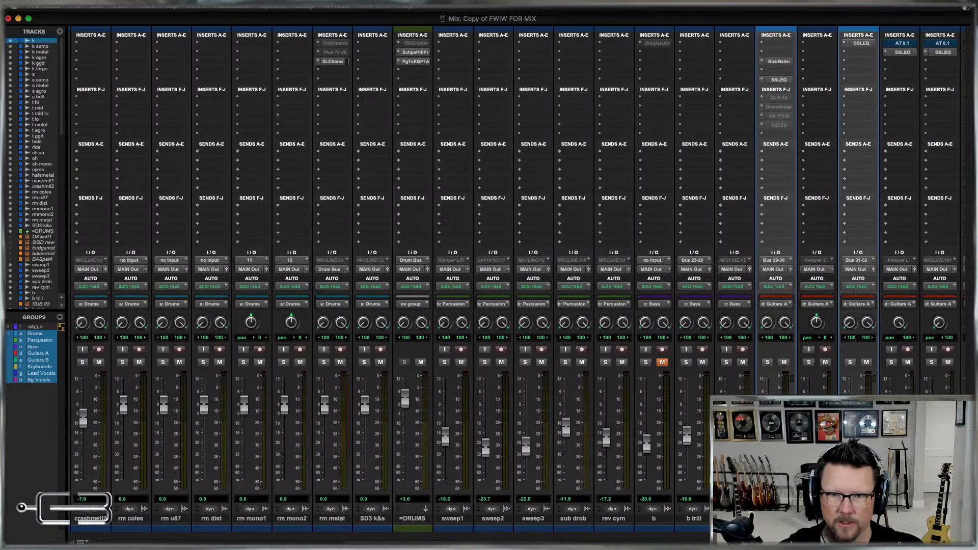
left_click(735, 518, "shift")
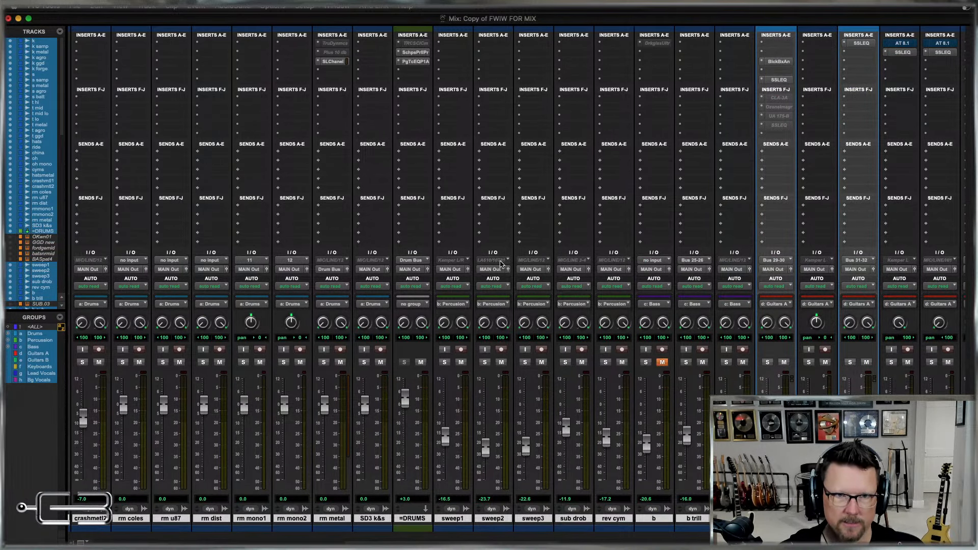
left_click(416, 520, "super")
left_click(453, 259)
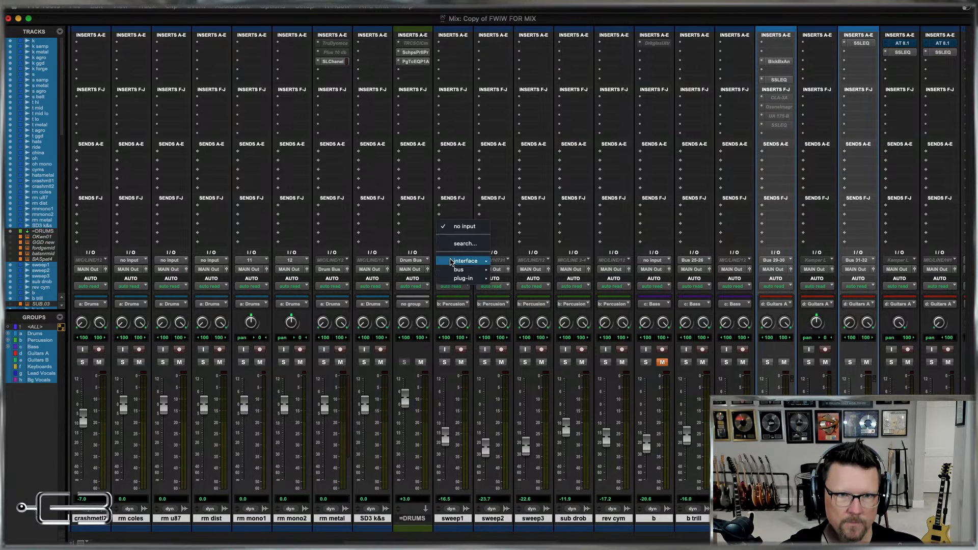
left_click(461, 226)
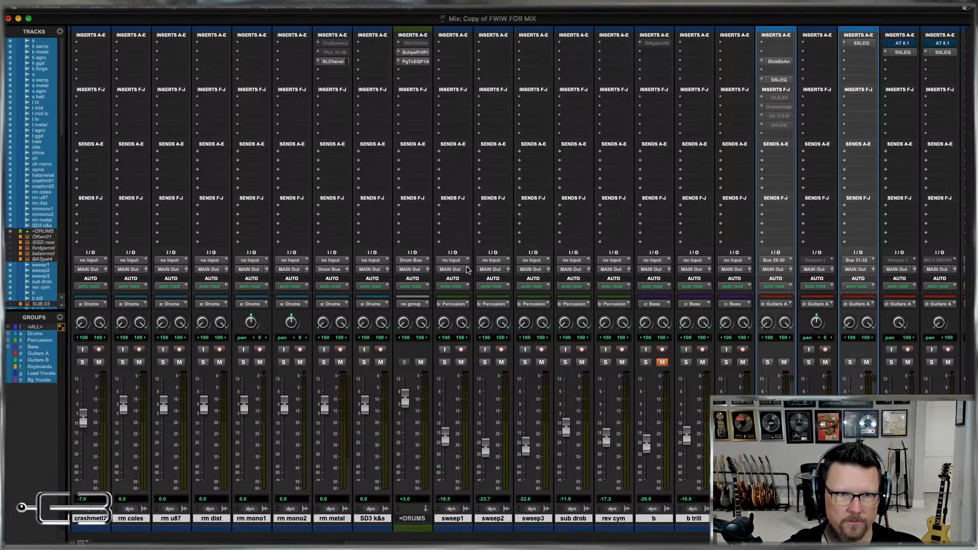
scroll(448, 294, "left", 5)
scroll(447, 294, "right", 10)
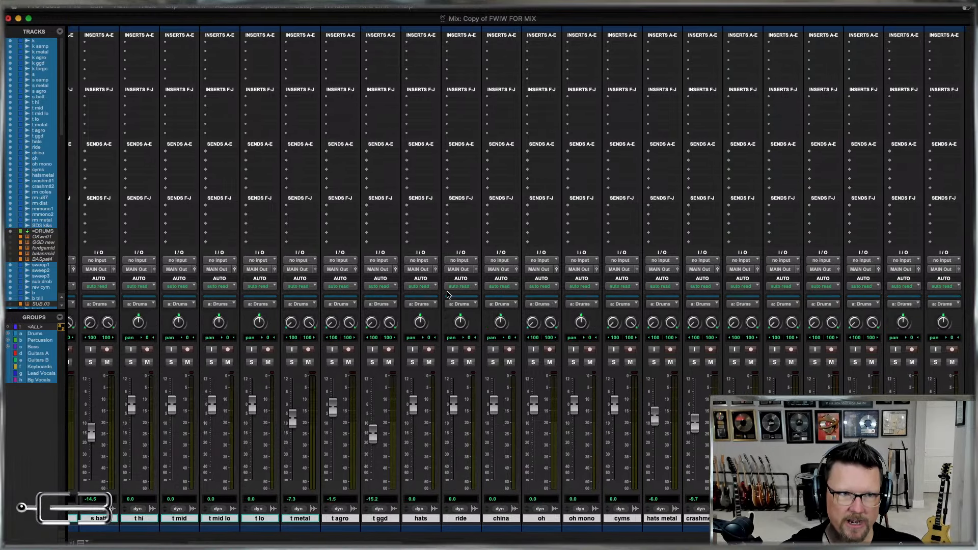
Set the inputs of the guitar tracks from g billy1 through g verse2 to no input.
scroll(448, 294, "right", 3)
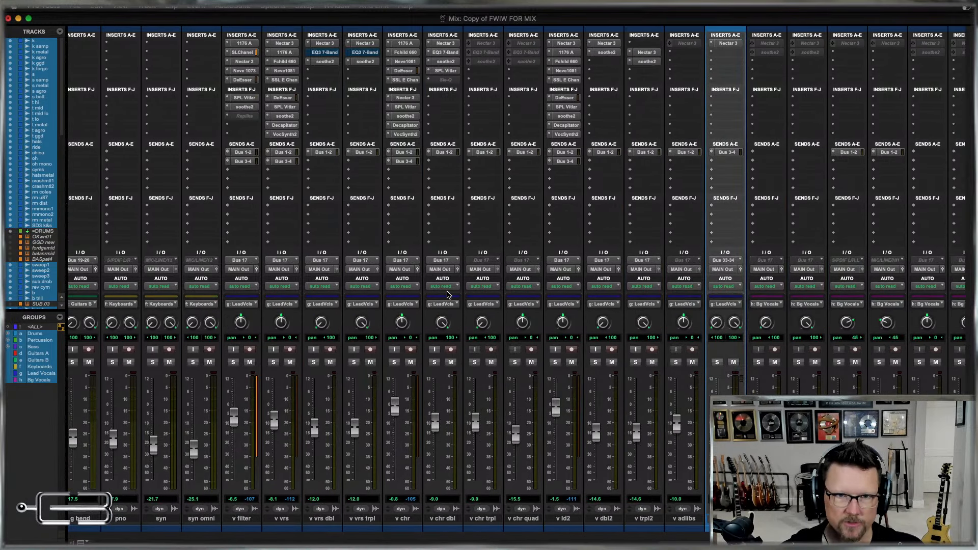
scroll(447, 295, "left", 6)
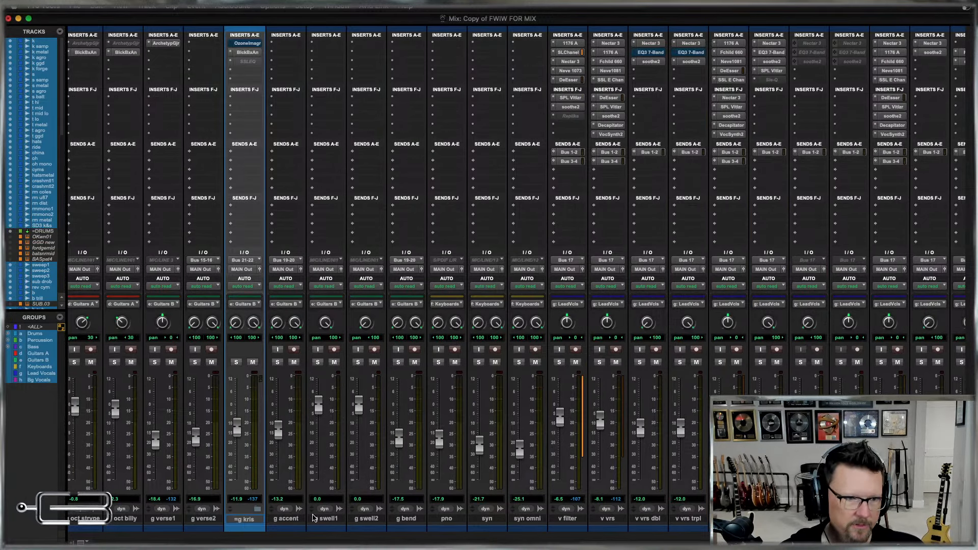
scroll(348, 522, "left", 4)
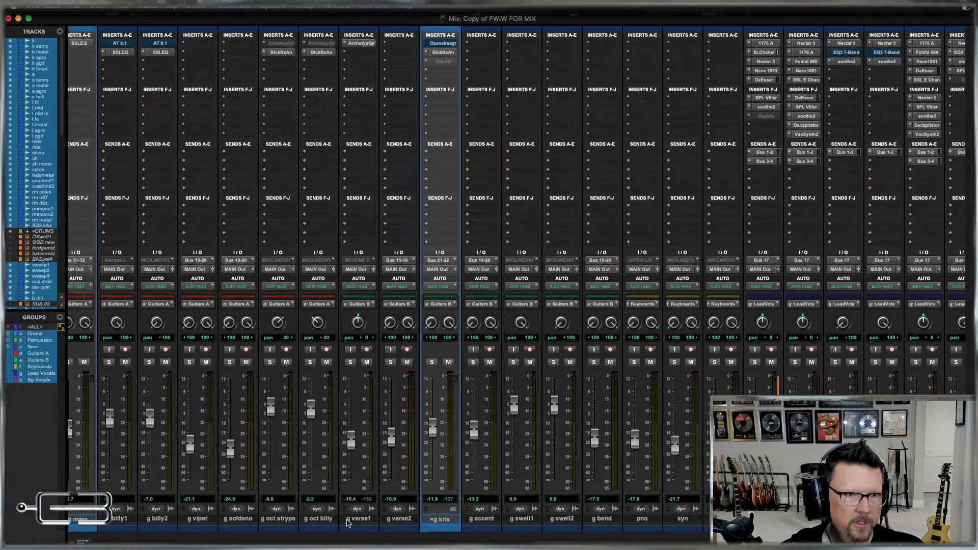
left_click(123, 519)
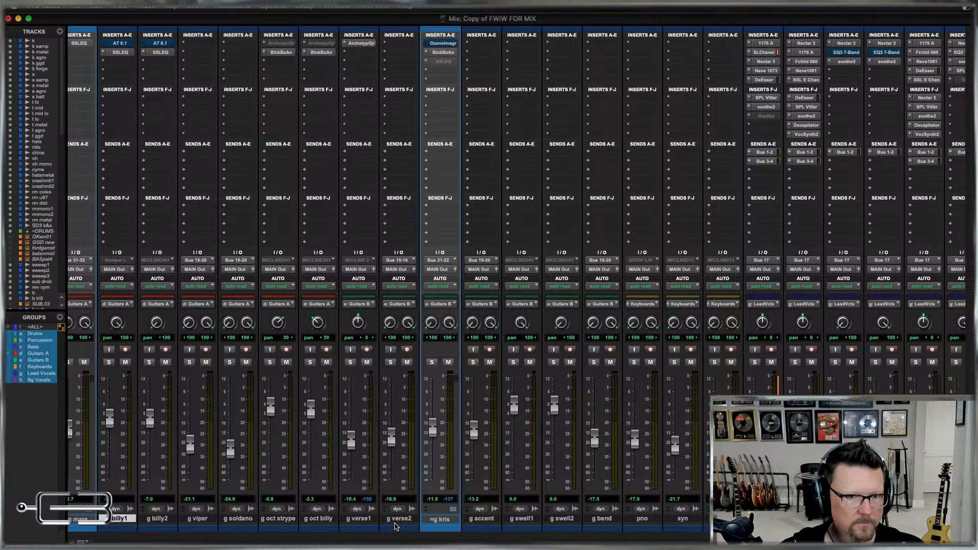
left_click(397, 260)
key("Escape")
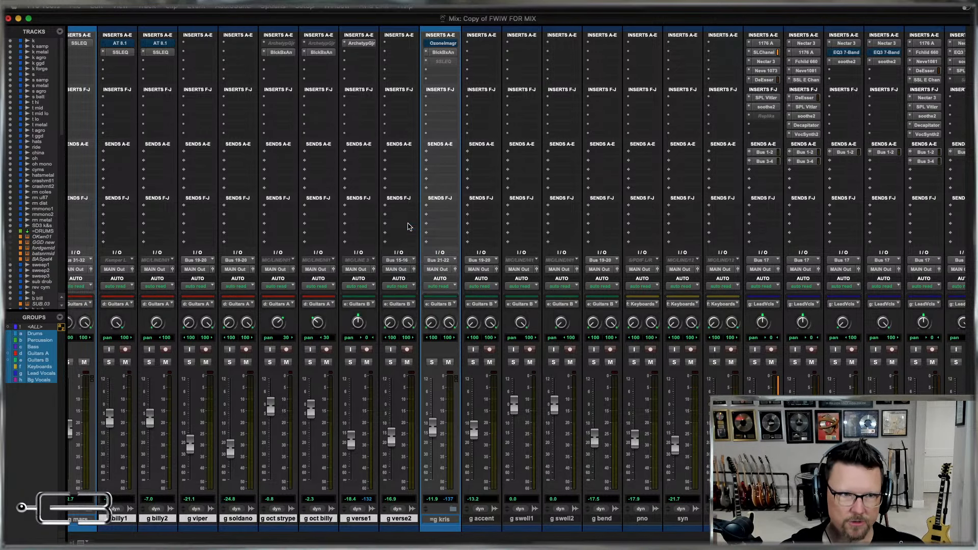
Set the inputs of all tracks from g accent through v adlibs to no input.
left_click(487, 519)
scroll(596, 494, "right", 5)
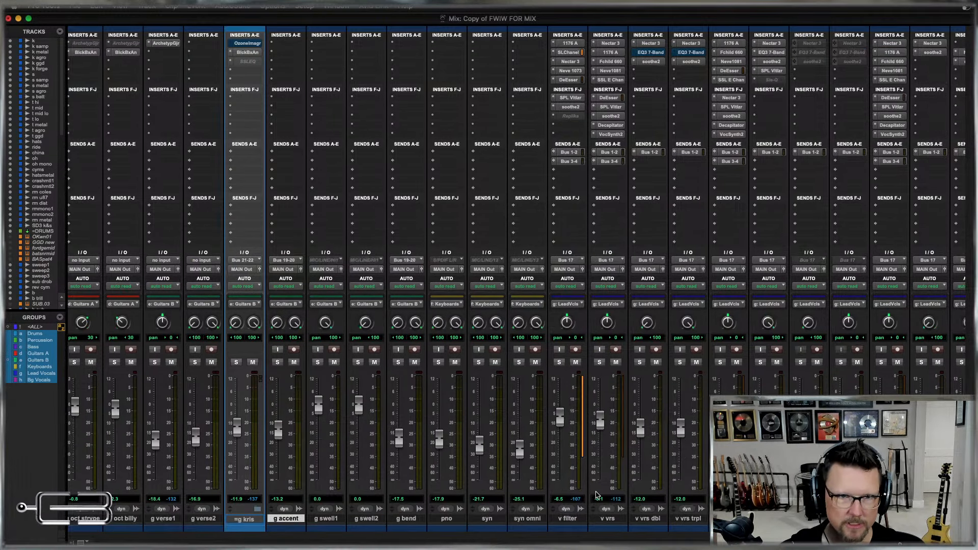
scroll(596, 495, "right", 6)
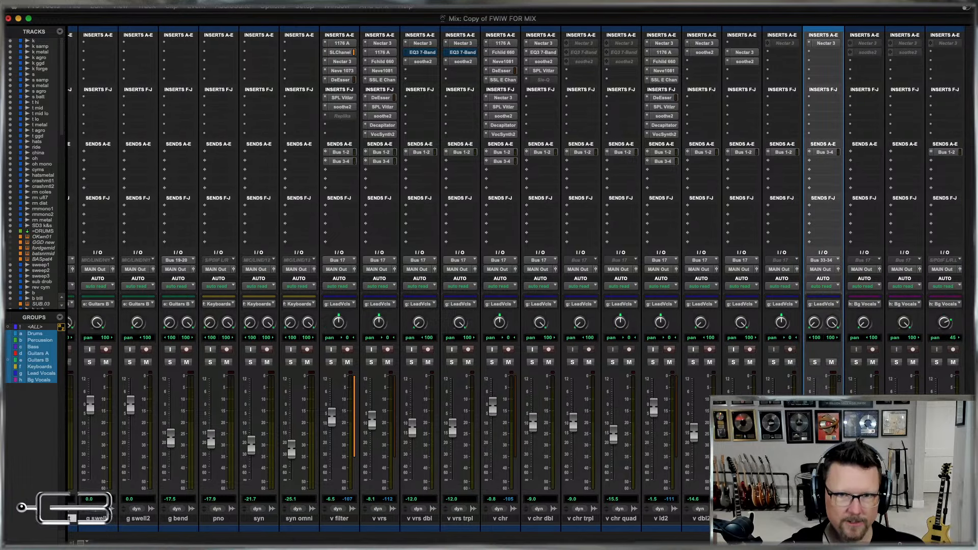
scroll(631, 259, "left", 10)
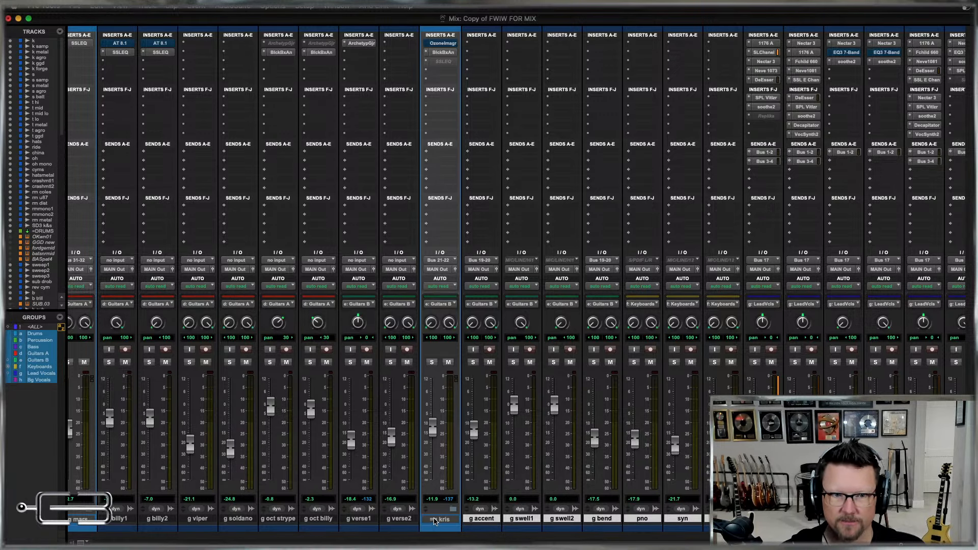
scroll(626, 428, "right", 8)
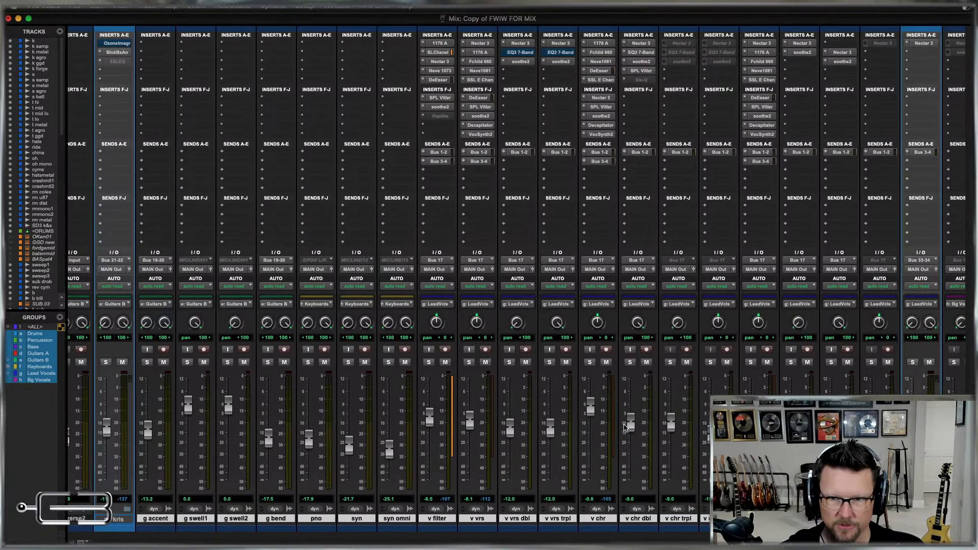
left_click(880, 260)
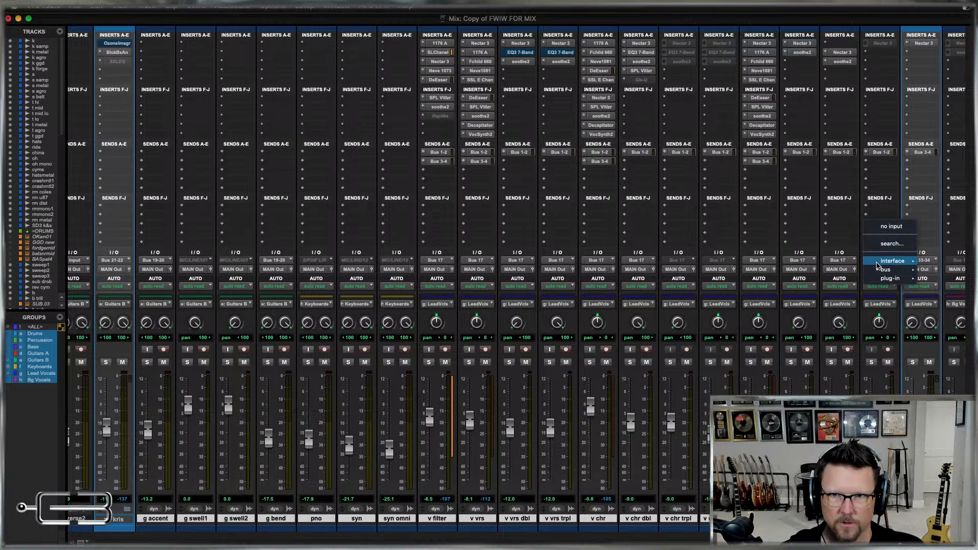
left_click(887, 227)
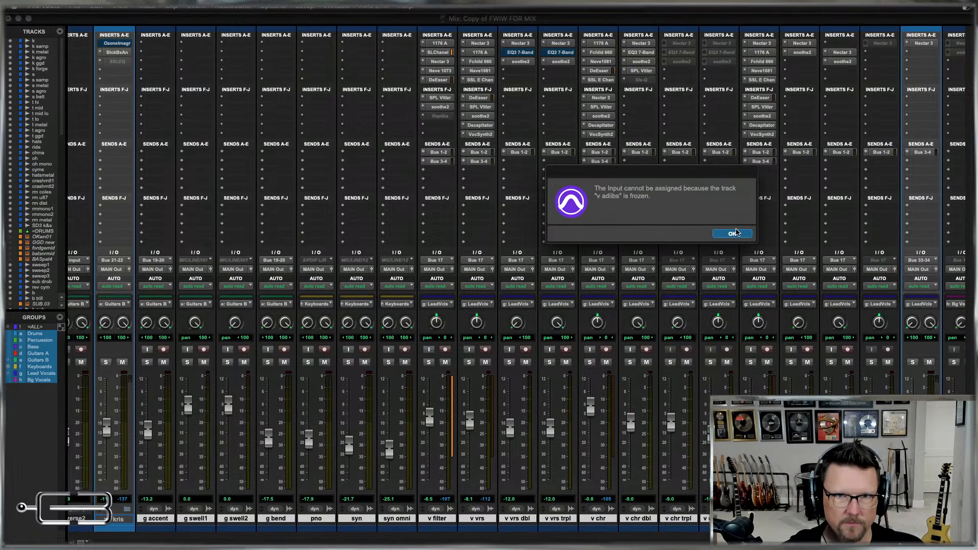
left_click(733, 234)
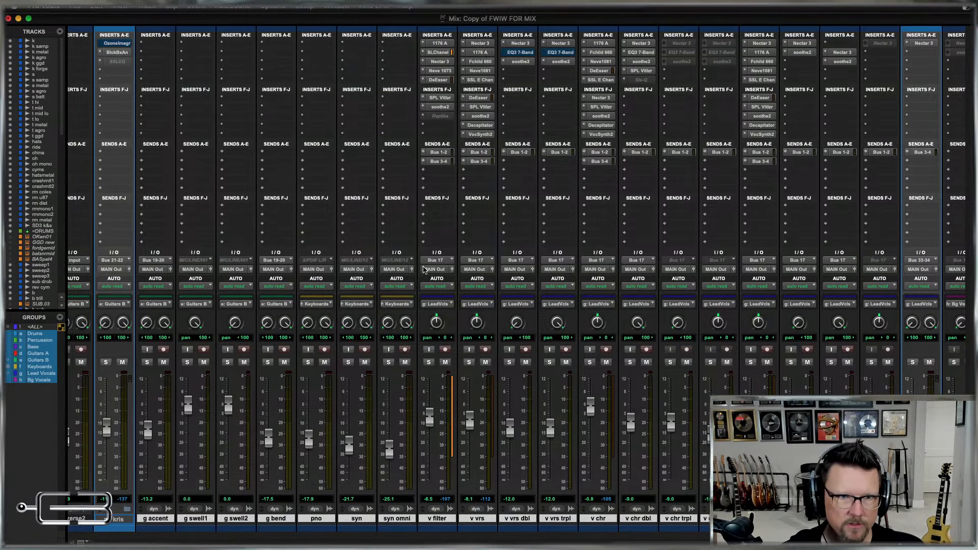
left_click(438, 261)
left_click(440, 226)
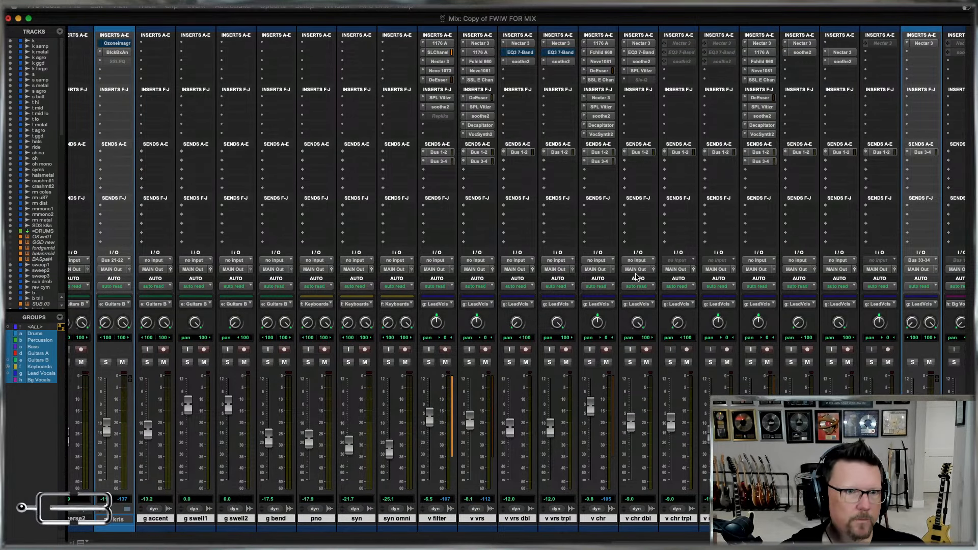
Try to set the inputs of the background vocal tracks, from bg chr lo1 through the last one before =bg vamp, to no input.
scroll(635, 294, "right", 10)
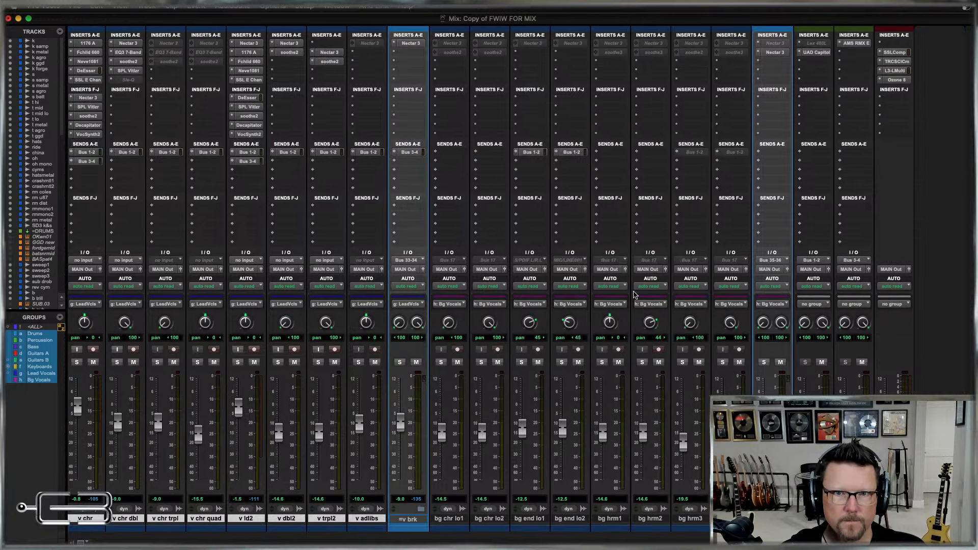
left_click(444, 520)
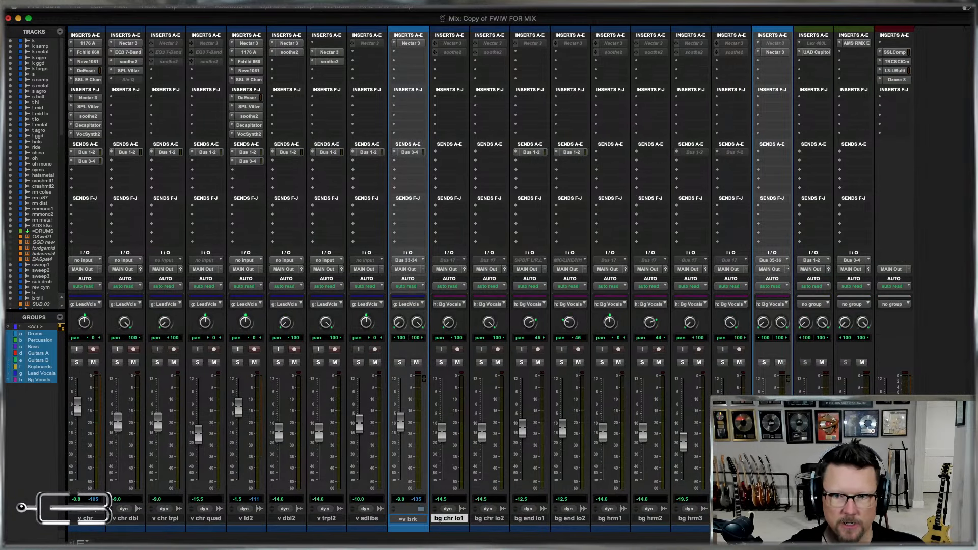
left_click(731, 519, "shift")
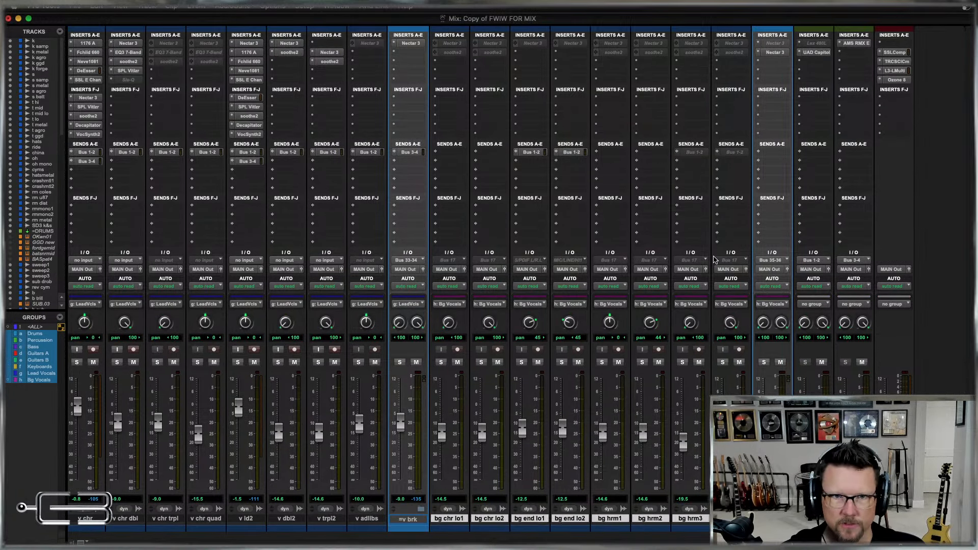
left_click(629, 261)
left_click(617, 228)
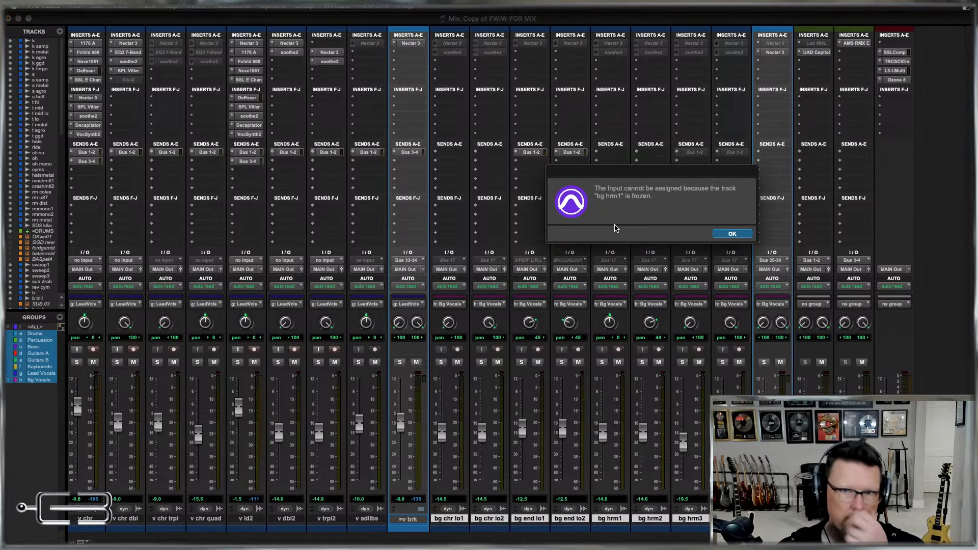
key("Return")
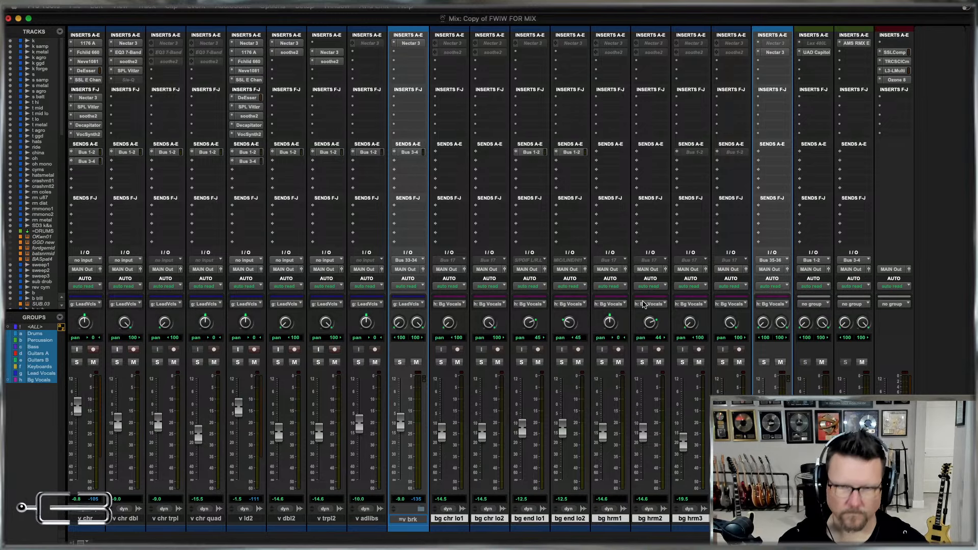
key("super+equal")
key("super+equal")
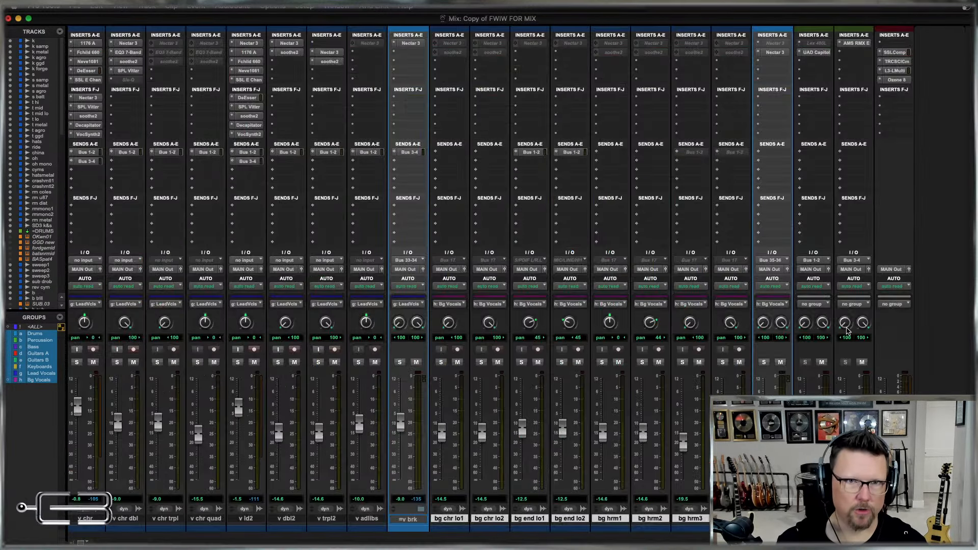
Move the BlckBxAn plug-in into the first insert slot on g oct strype and g oct billy, replacing the inactive Archetype plug-in.
scroll(653, 138, "left", 10)
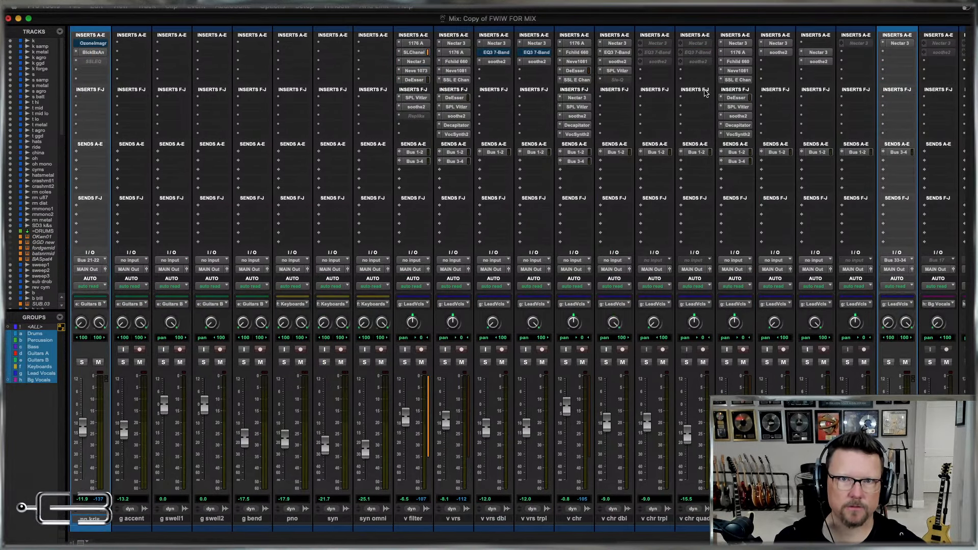
scroll(564, 166, "left", 7)
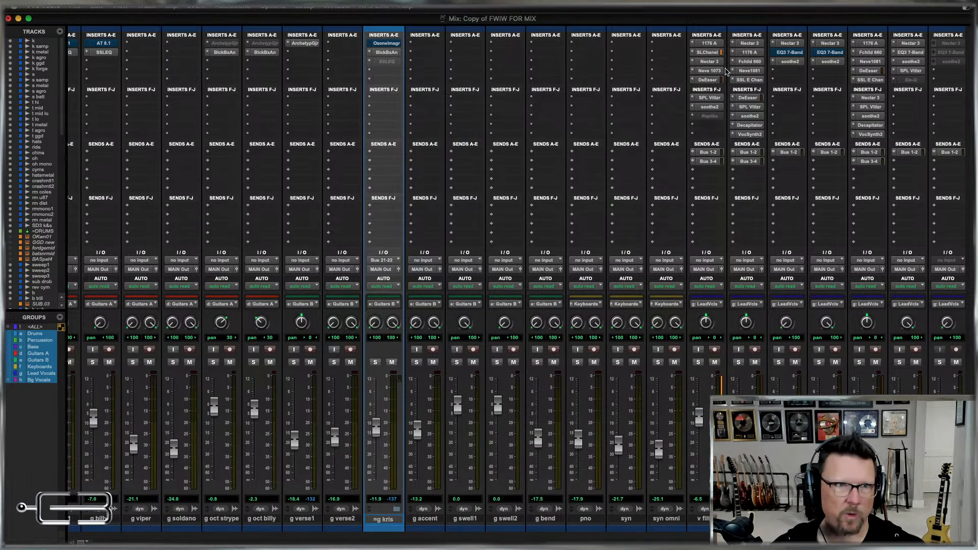
scroll(247, 199, "left", 10)
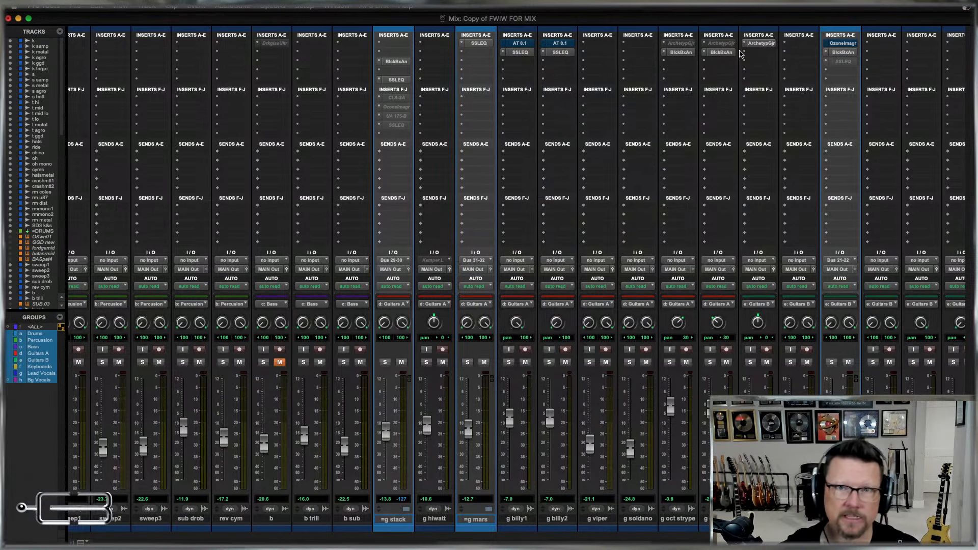
mouse_move(682, 51)
left_mouse_down()
mouse_move(678, 43)
mouse_move(687, 49)
left_mouse_up()
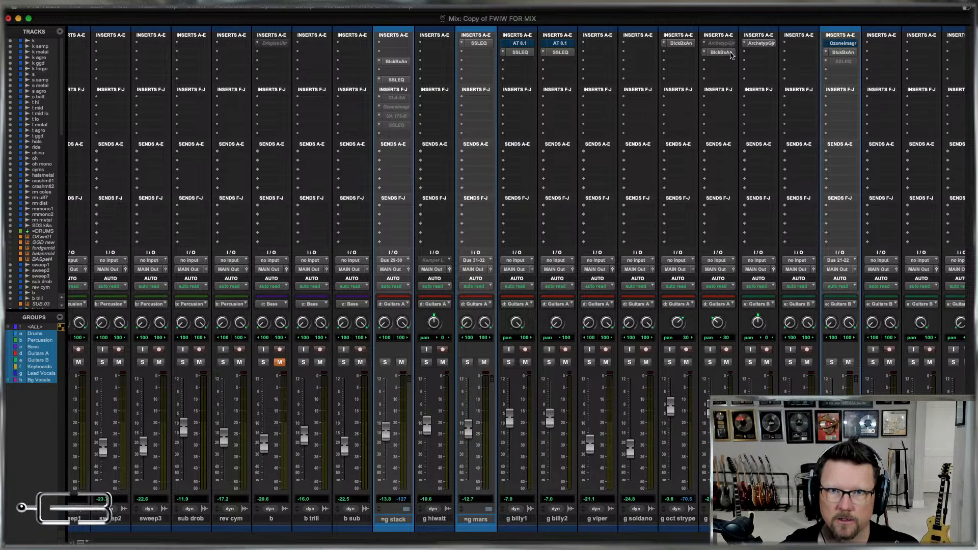
left_click_drag(715, 44, 712, 42)
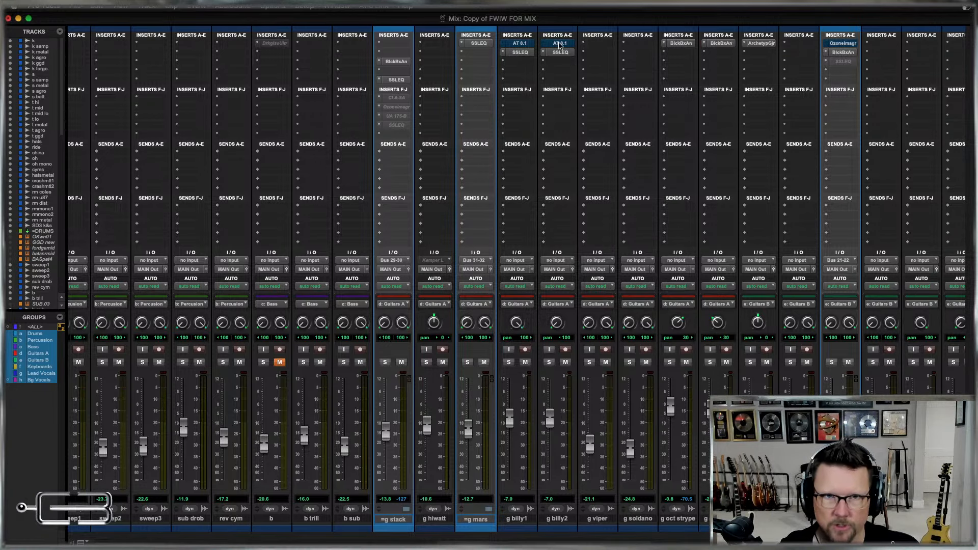
Inspect the Auto-Tune settings on g billy2 and the inserts on the drum, vocal and effects return channels.
left_click(560, 44)
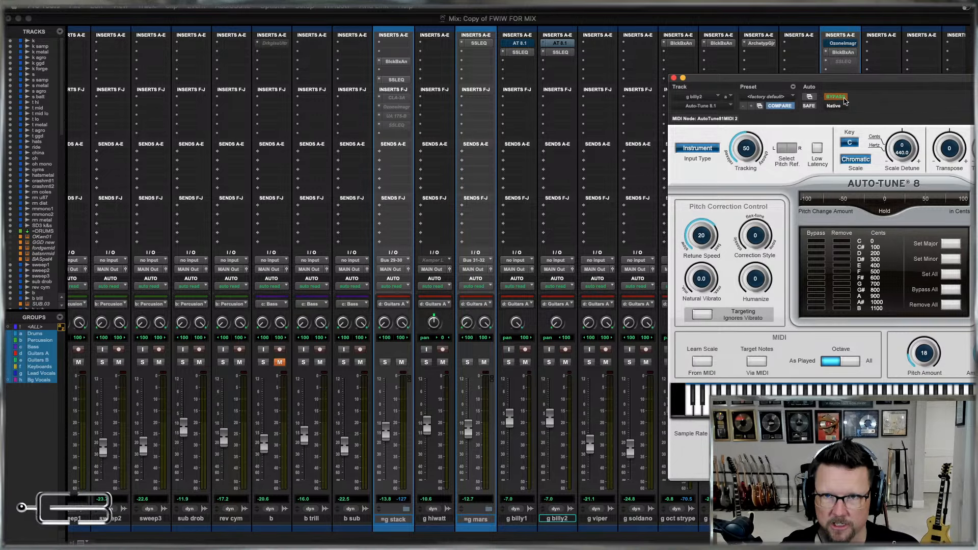
left_click(674, 79)
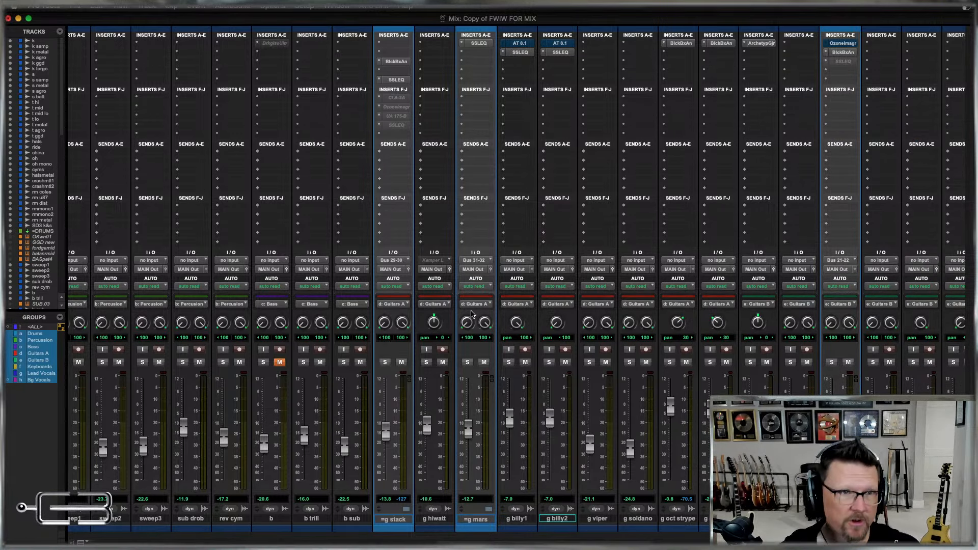
scroll(472, 314, "left", 10)
scroll(472, 315, "left", 3)
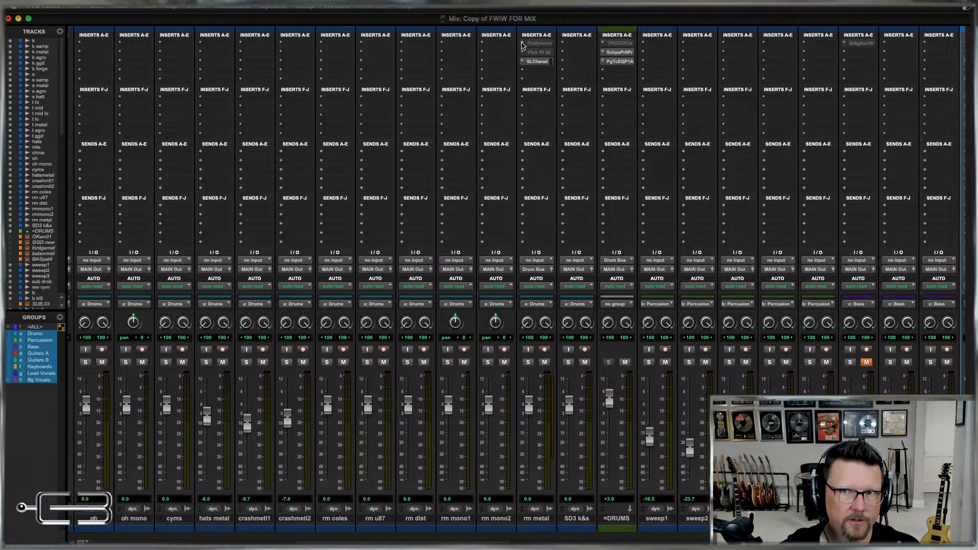
scroll(522, 44, "right", 20)
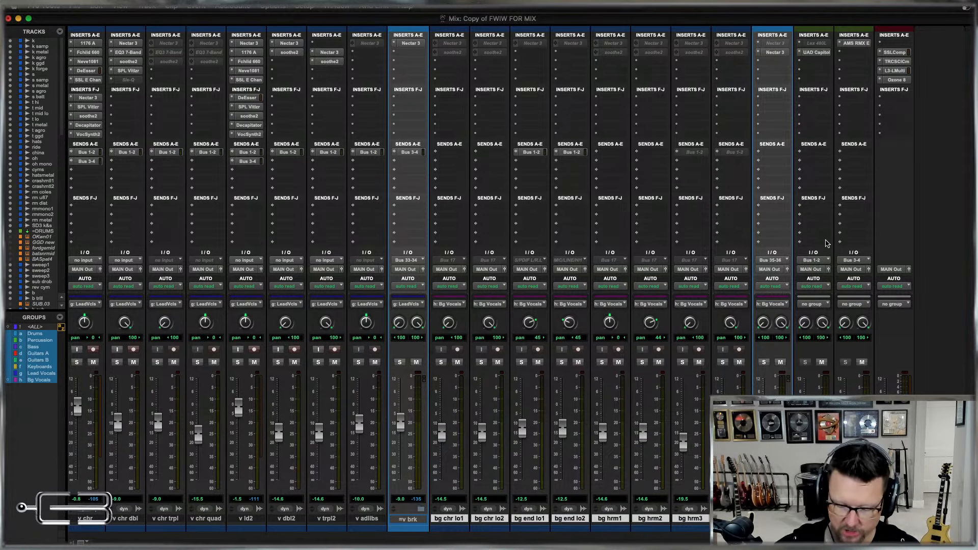
Open MIX Template 10-27-23.ptx for session data import with MASTER.1 selected, and exclude Window Configurations.
key("super+equal")
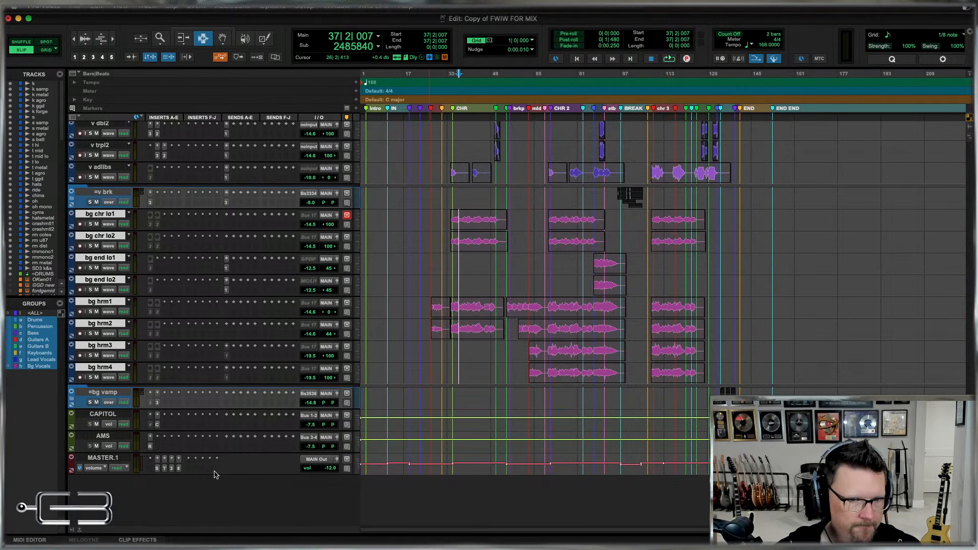
left_click(100, 459)
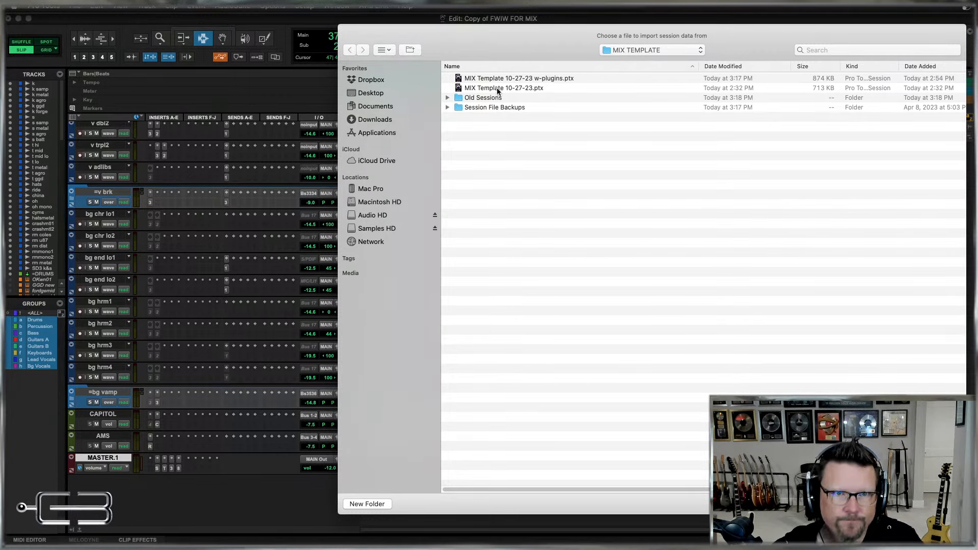
double_click(517, 89)
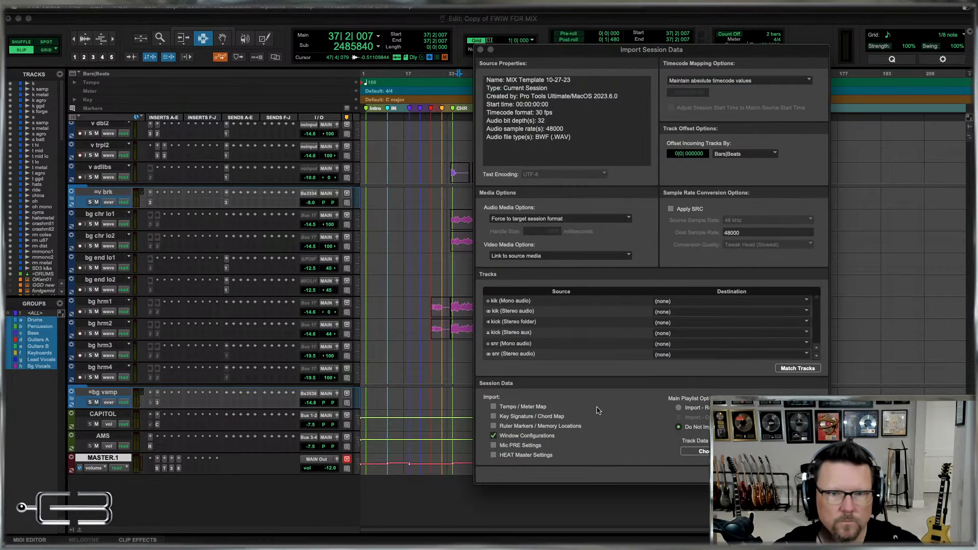
left_click(512, 436)
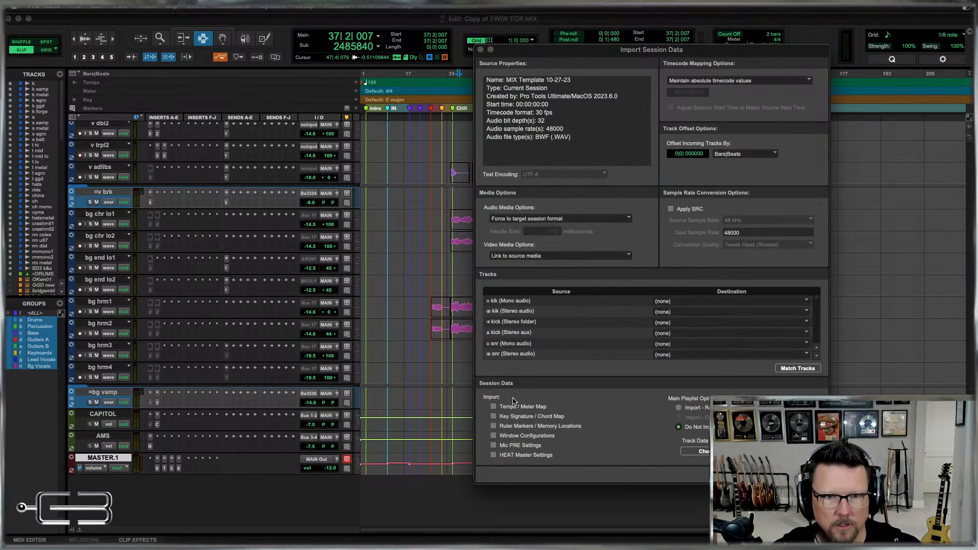
Try to import all template tracks as new tracks, leaving Clips and Media out of the track data.
left_click(514, 324, "alt")
left_click(705, 407)
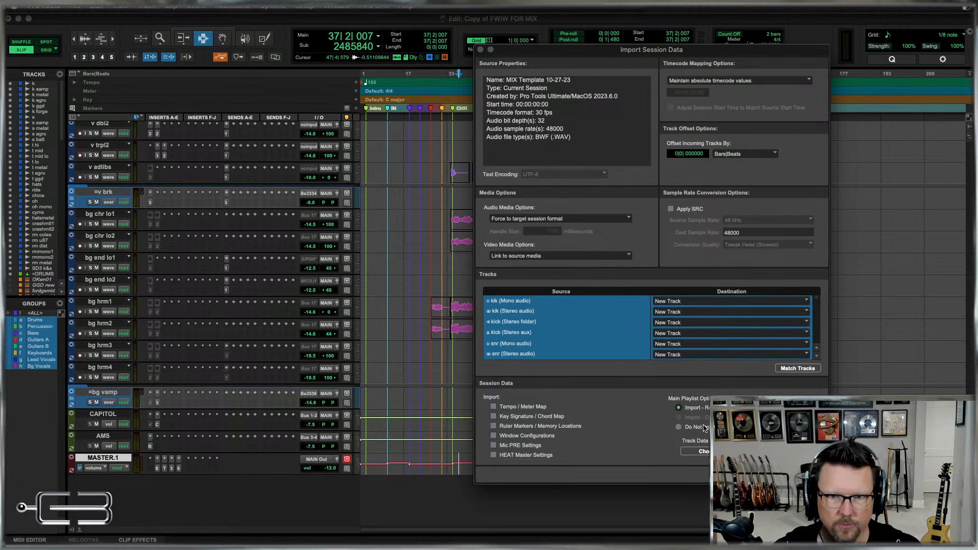
left_click(703, 451)
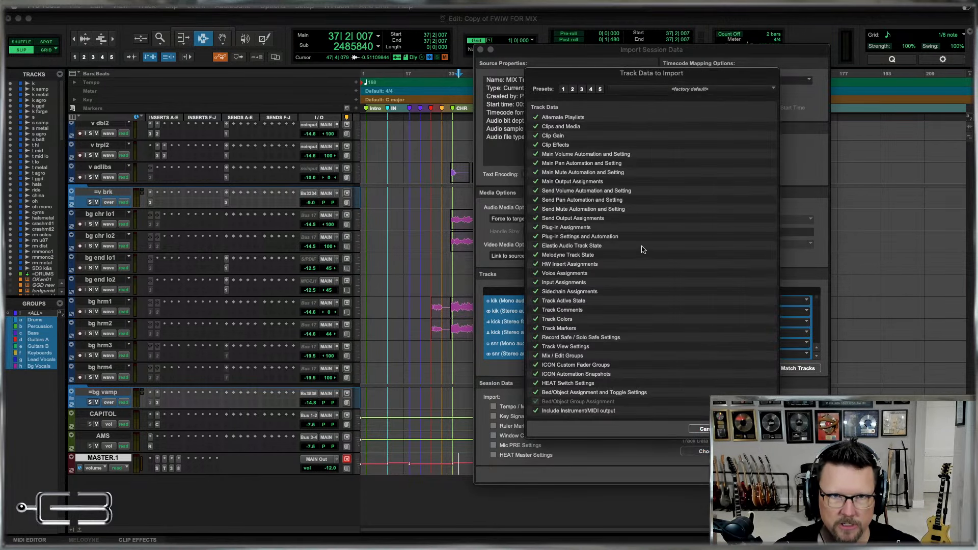
left_click(571, 87)
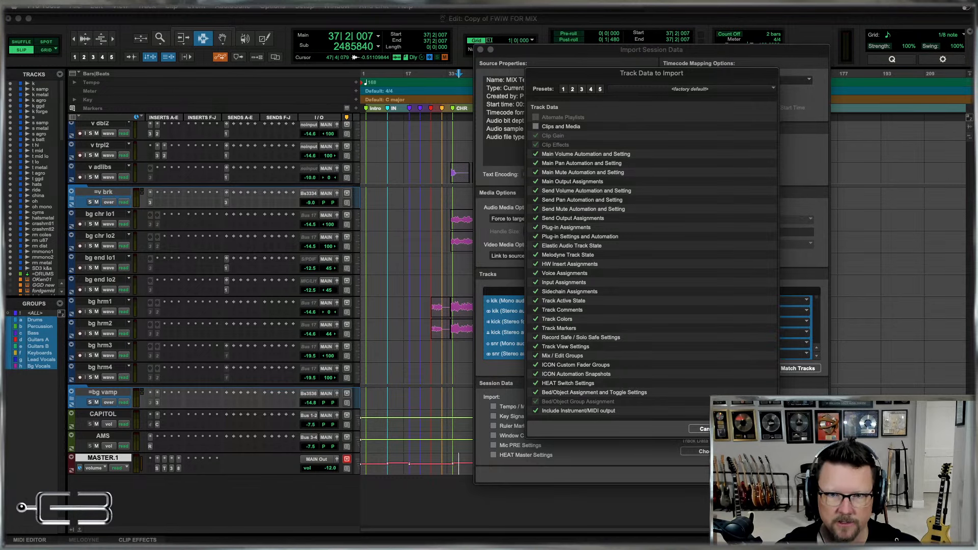
left_click(753, 429)
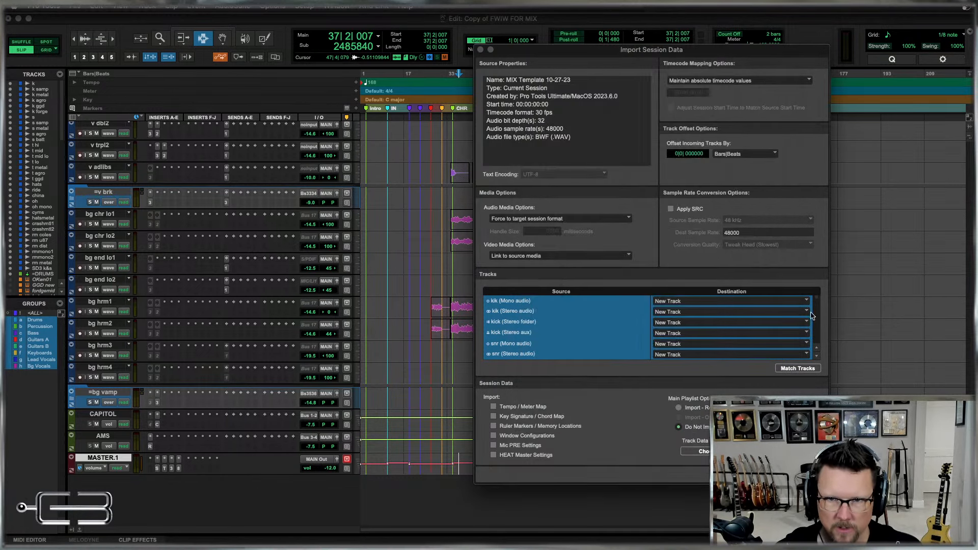
left_click_drag(818, 299, 837, 181)
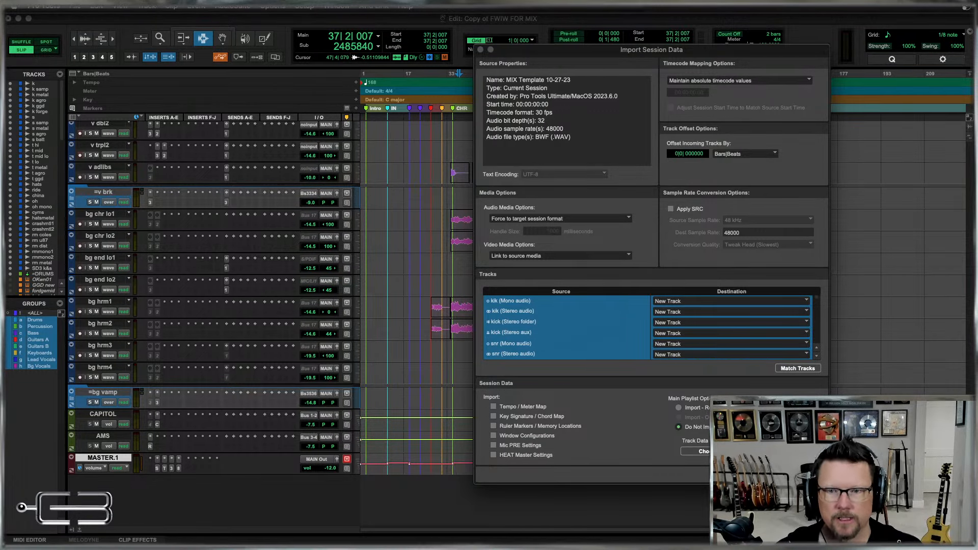
key("Escape")
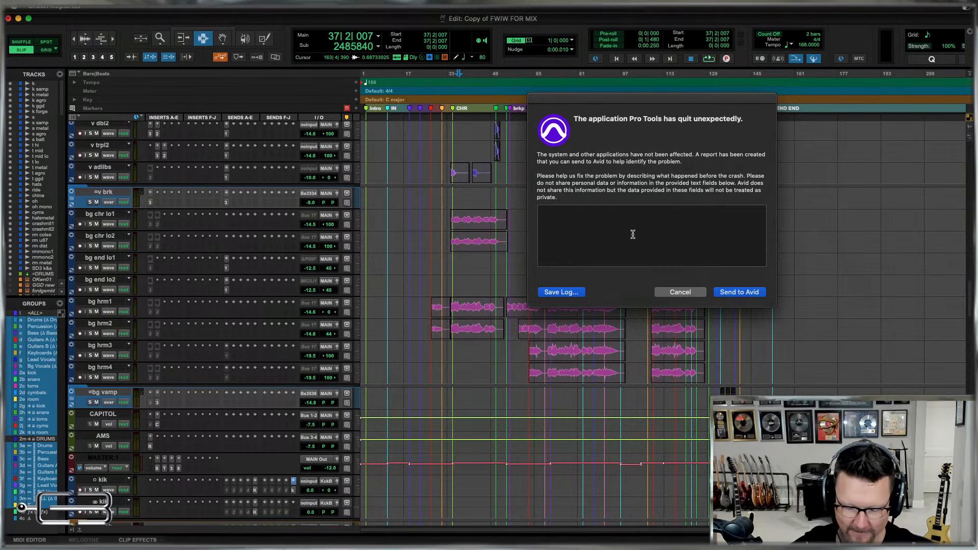
Send Avid the crash report with the comment "Come on guys!!!".
type("Come on guys!!!")
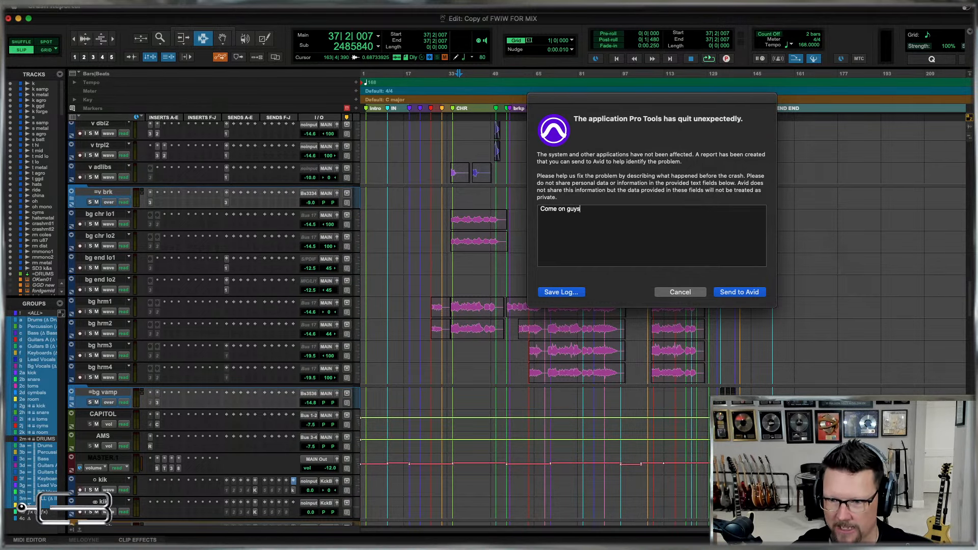
left_click(740, 293)
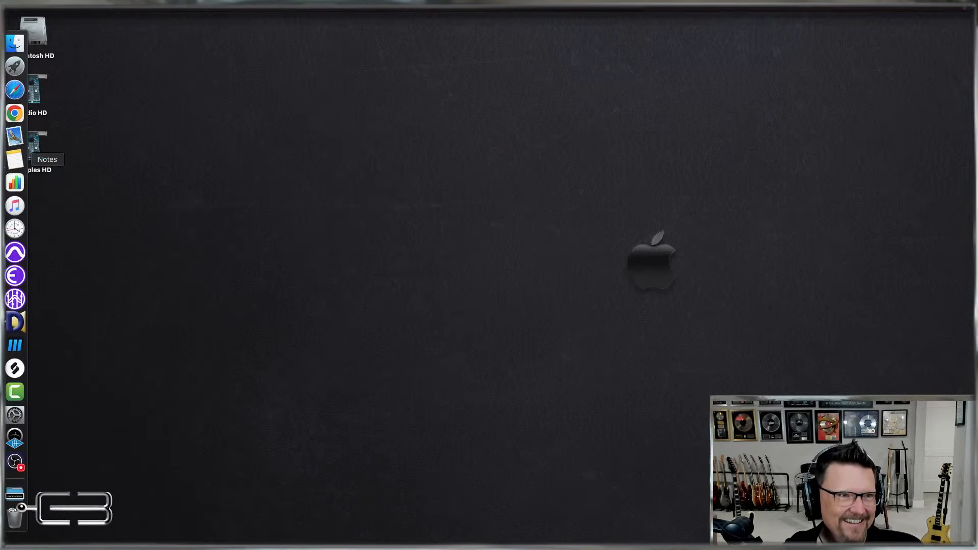
mouse_move(5, 253)
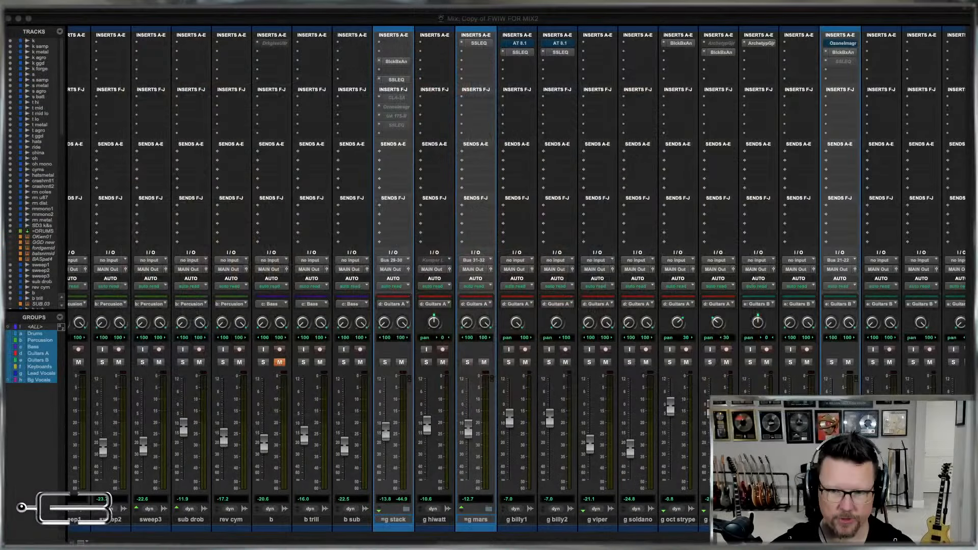
Move the BlckBxAn plug-in into the first insert slot on g oct billy, replacing the inactive Archetype plug-in.
left_click(717, 51)
left_click_drag(717, 42, 721, 48)
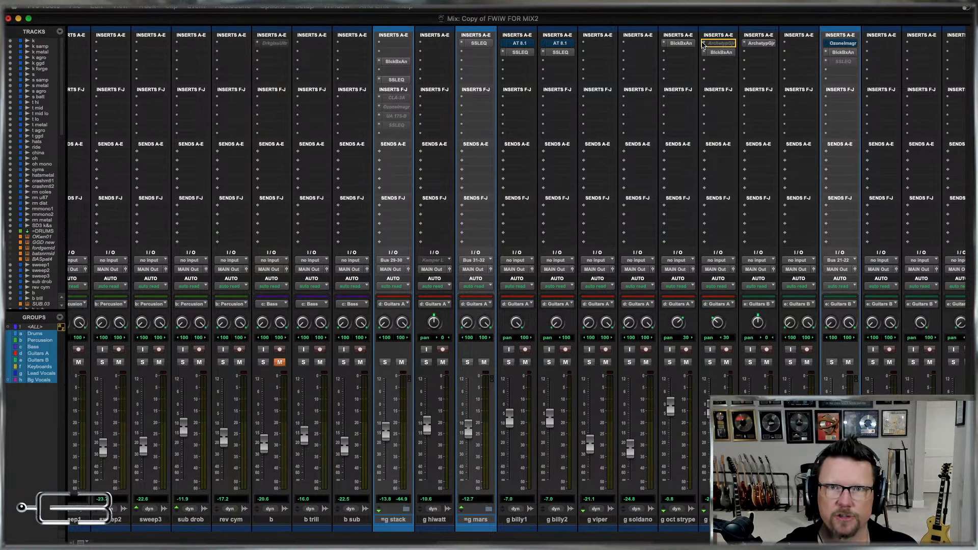
left_click_drag(702, 43, 702, 43)
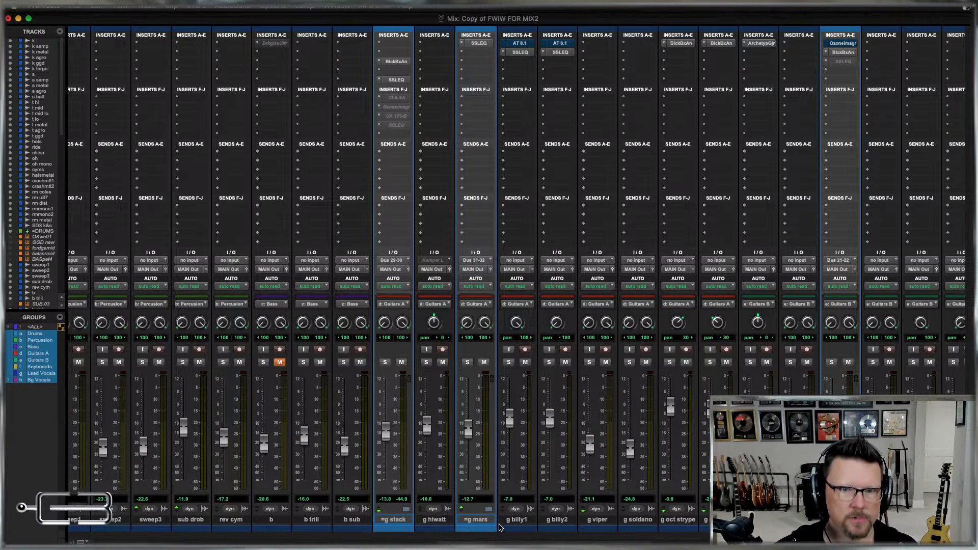
Freeze g billy1, g billy2, g oct strype, g oct billy and g verse1 up to their first insert.
left_click(516, 520)
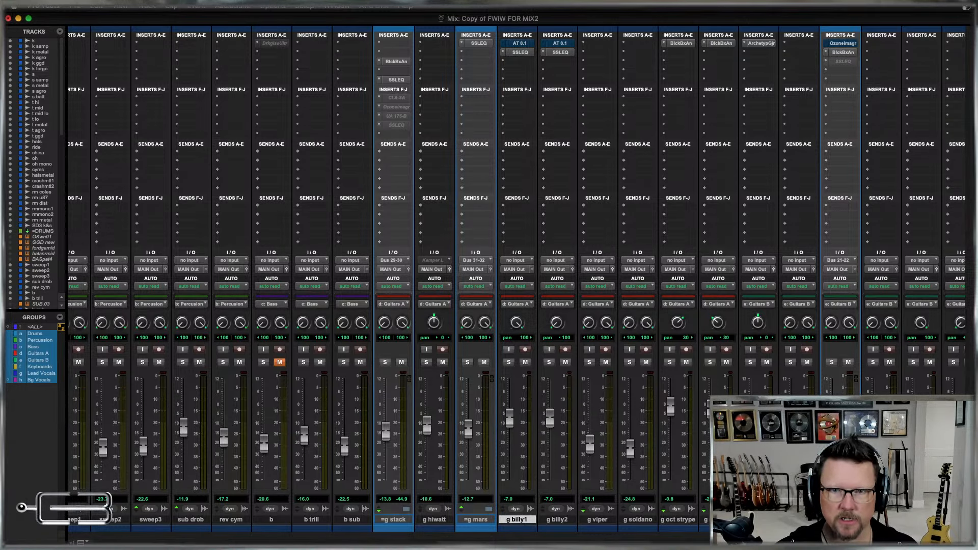
left_click(718, 519, "shift")
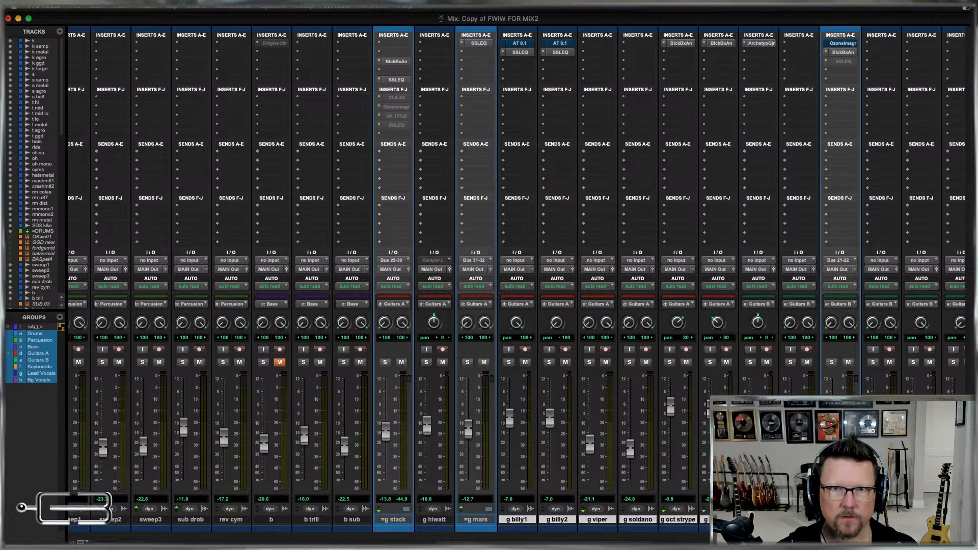
left_click(631, 520, "super")
left_click(601, 520, "super")
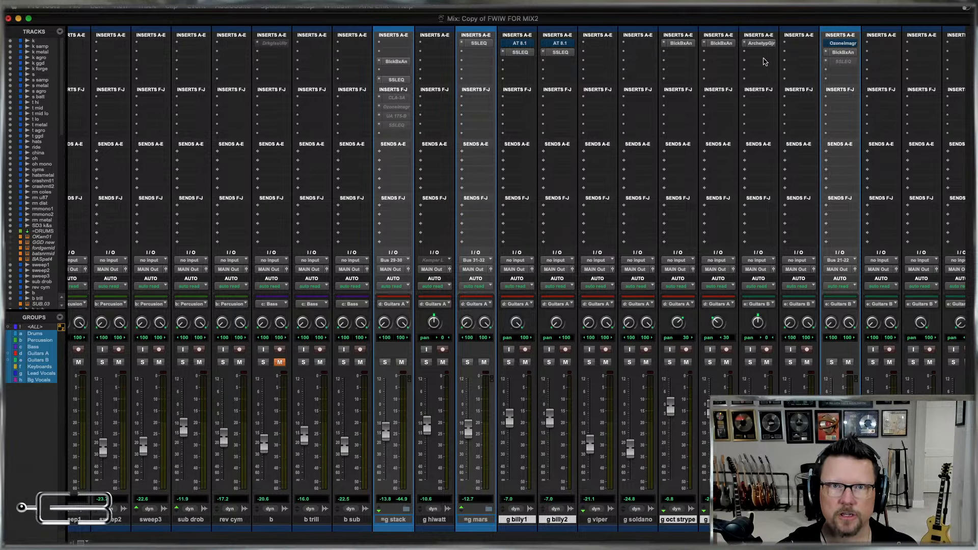
right_click(560, 45)
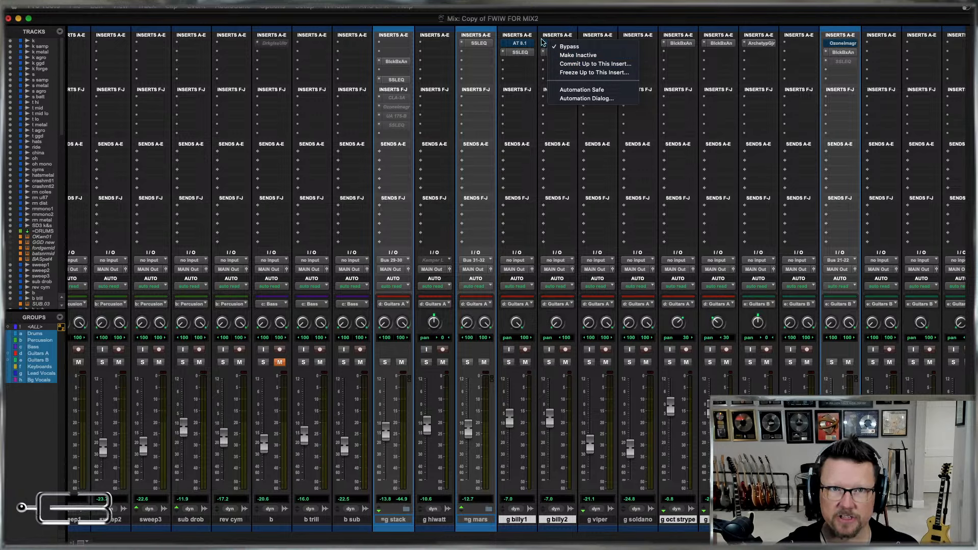
left_click(546, 21)
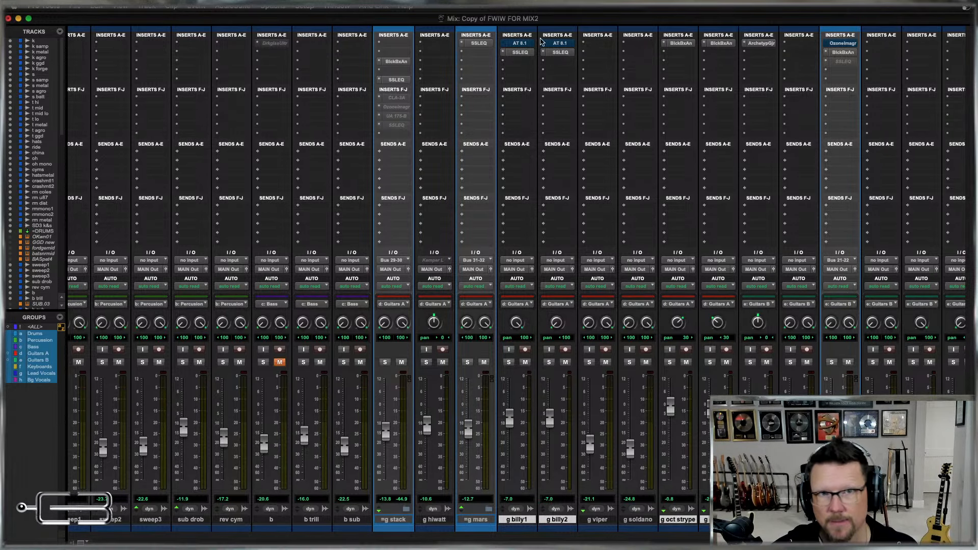
right_click(512, 46)
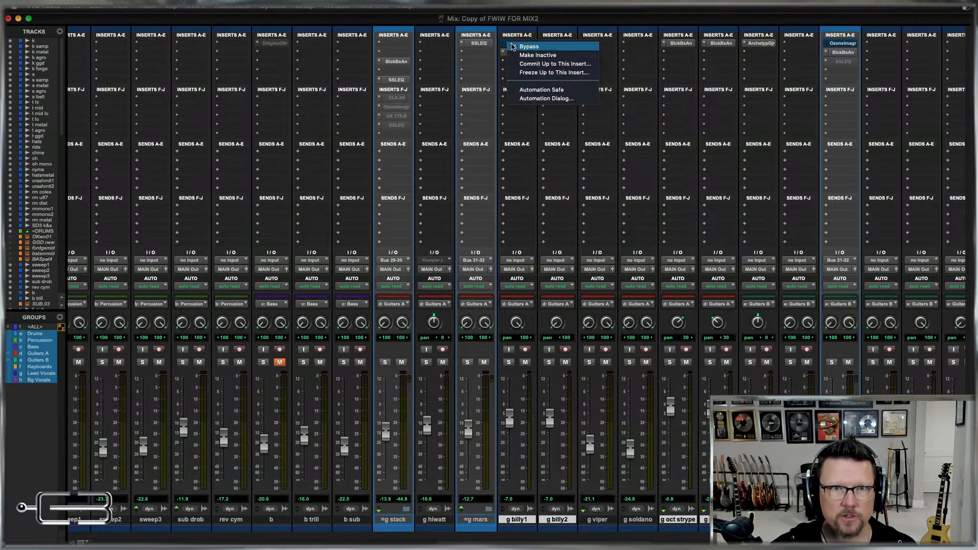
left_click(547, 73)
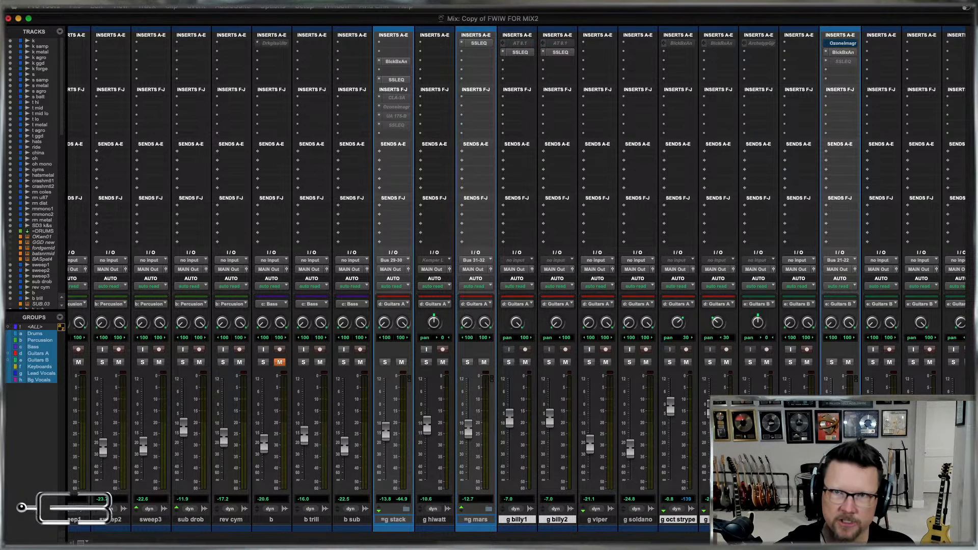
Inspect the bypassed Ozone Imager's settings and automation on =g kris, and remove the plug-in from the track.
left_click(842, 44)
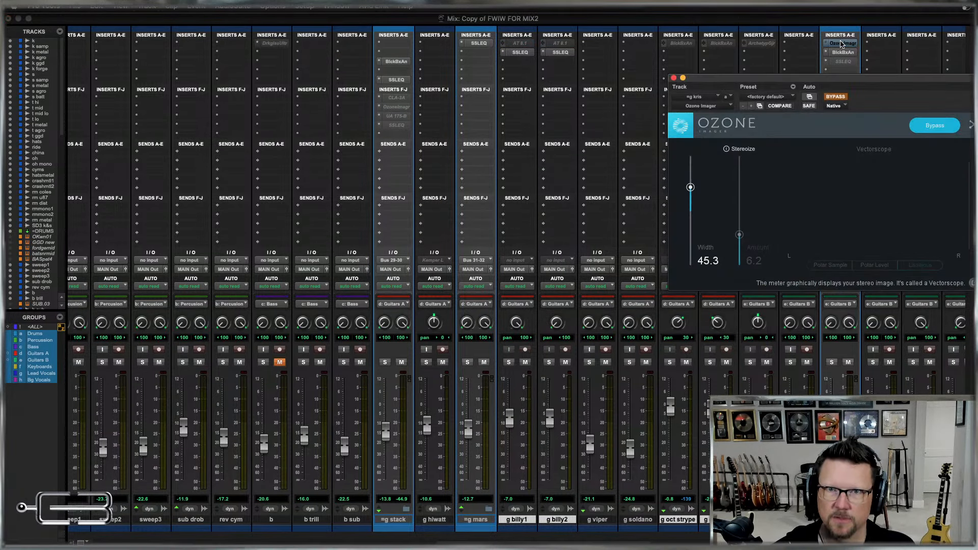
left_click_drag(882, 79, 735, 93)
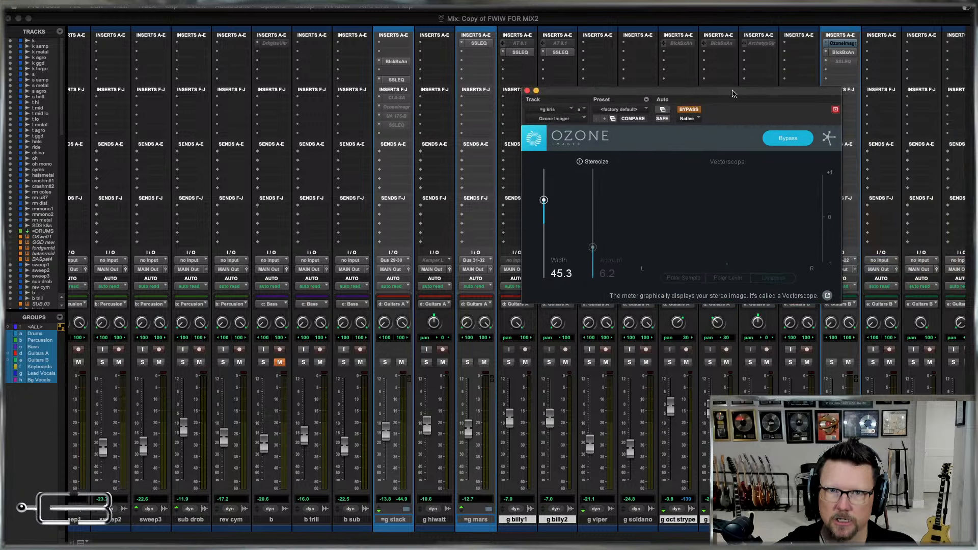
left_click(663, 110)
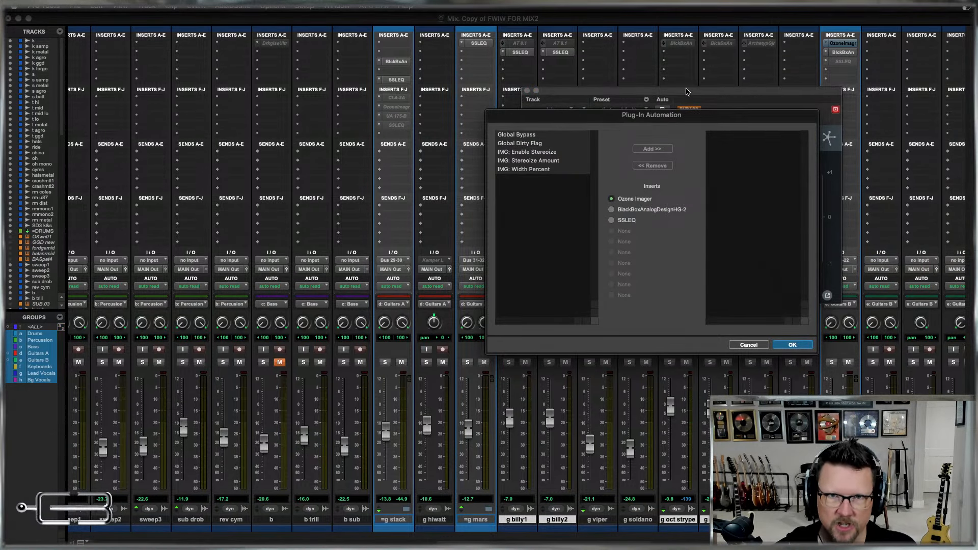
left_click(761, 349)
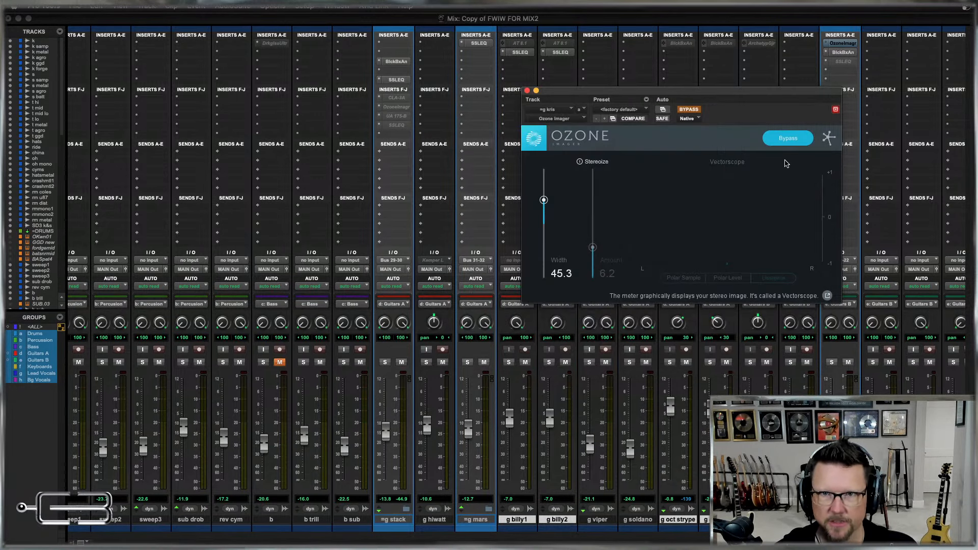
left_click(527, 91)
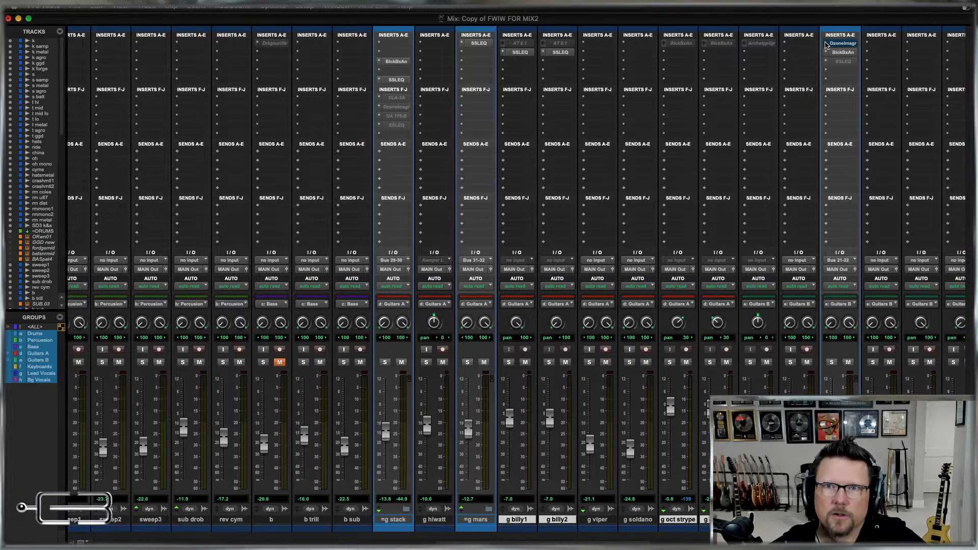
left_click(826, 45)
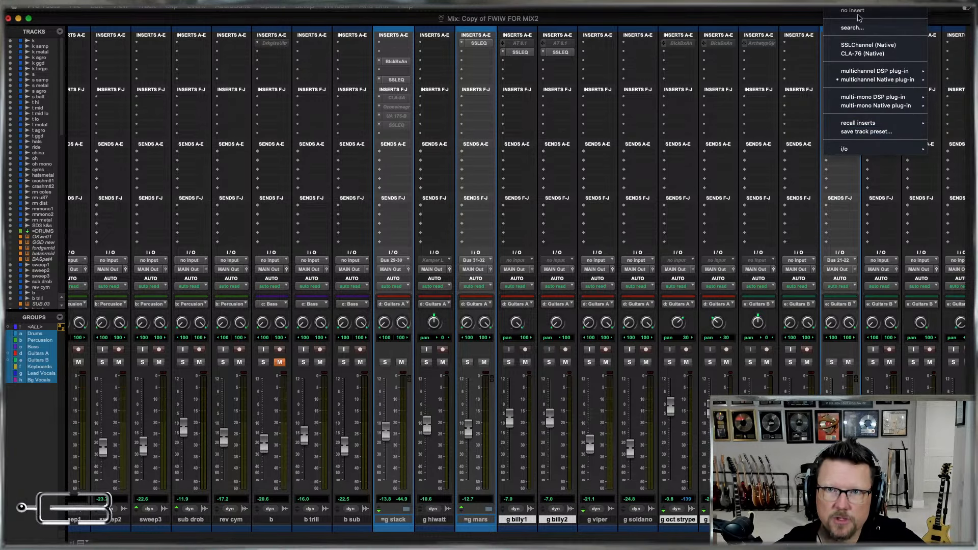
left_click(855, 11)
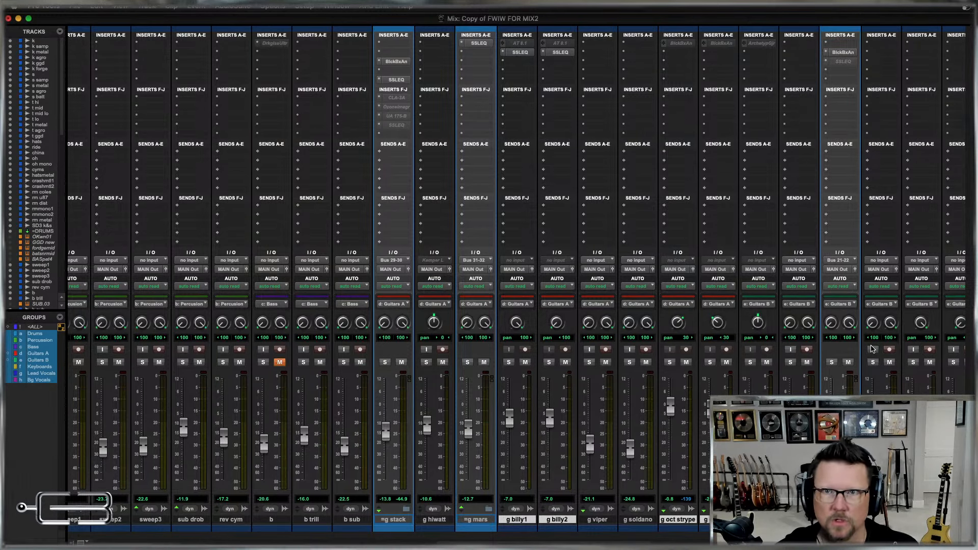
Freeze v filter, v vrs, v vrs dbl, v vrs trpl, v chr, v chr dbl, v ld2, v dbl2 and v trpl2, leaving out v chr trpl.
scroll(871, 349, "left", 10)
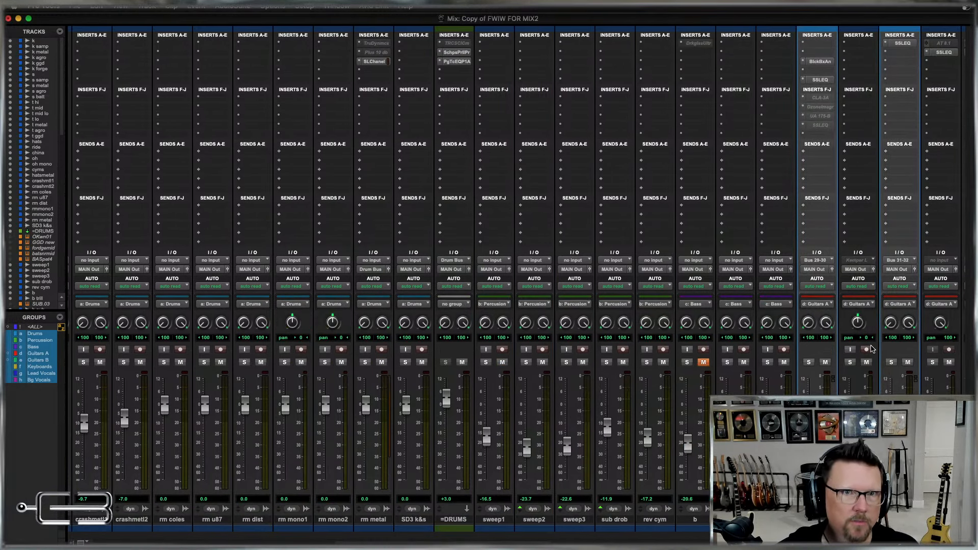
scroll(872, 349, "right", 20)
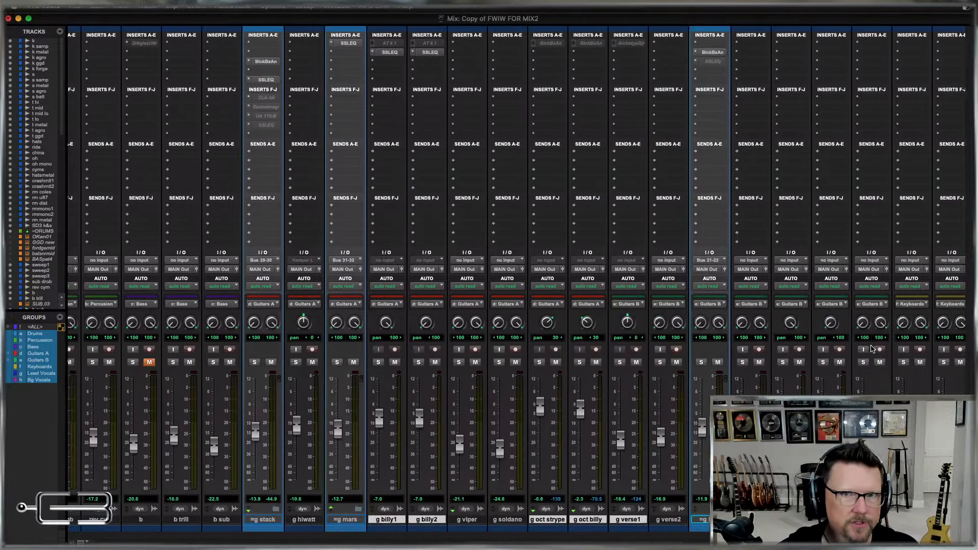
scroll(871, 349, "left", 3)
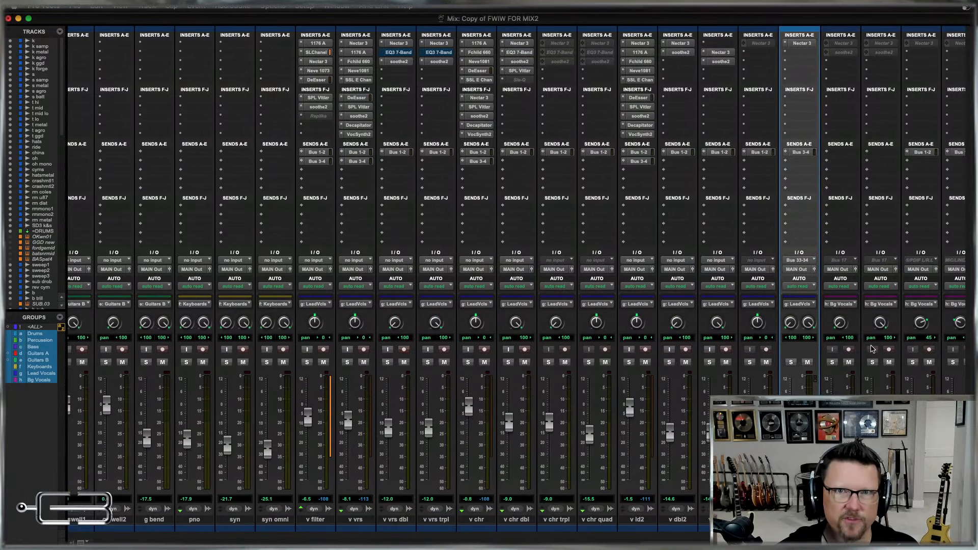
left_click(316, 520)
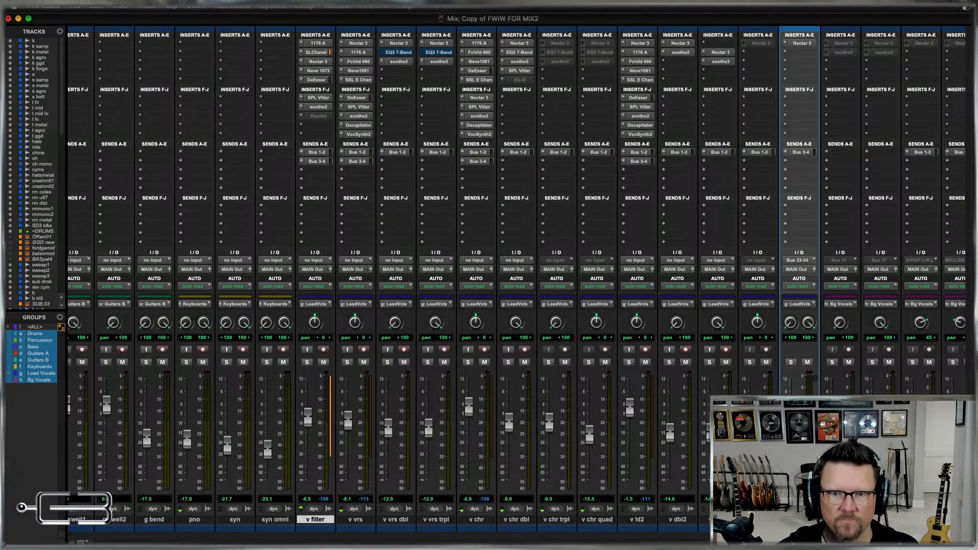
left_click(678, 520, "shift")
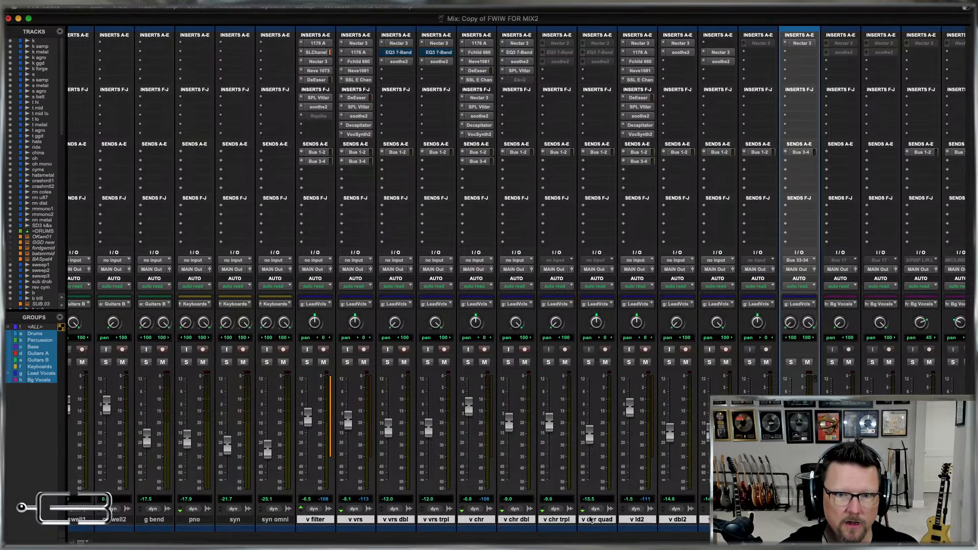
left_click(554, 522, "super")
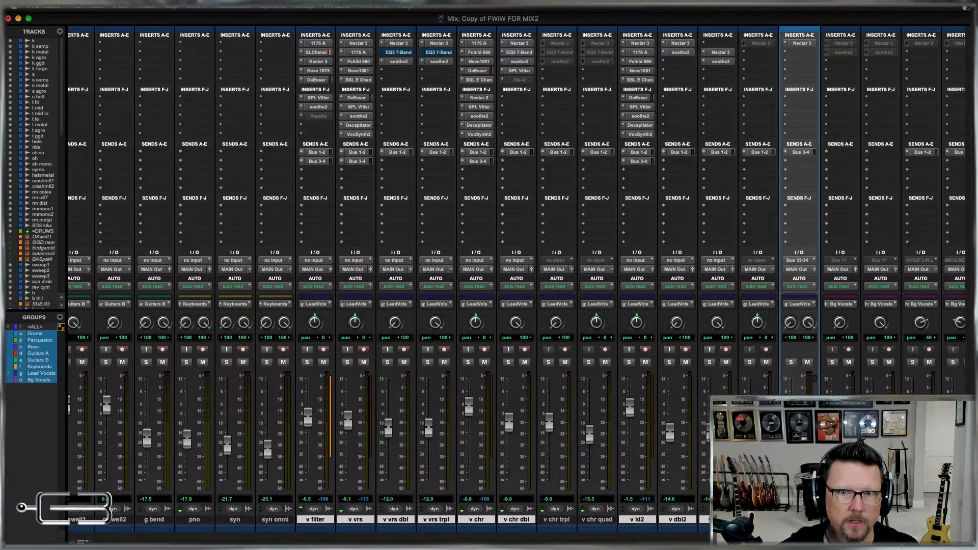
right_click(721, 306)
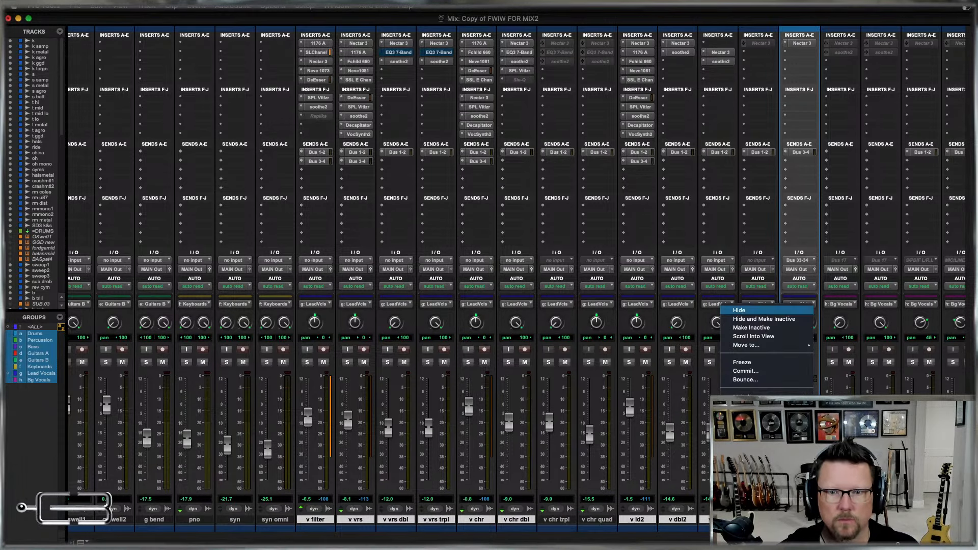
left_click(755, 366)
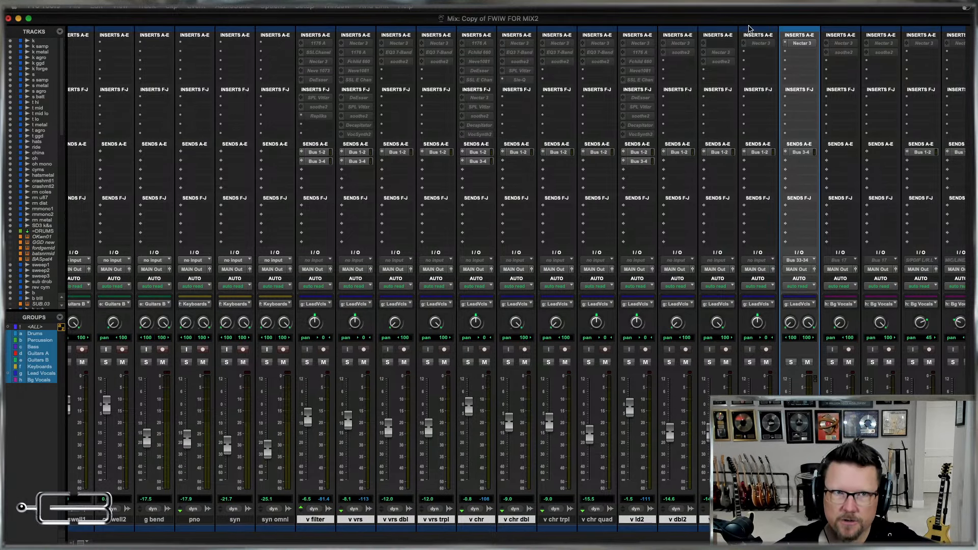
Freeze the =v brk folder track up to its Nectar 3 insert and the =bg vamp folder track, saving the session in between.
right_click(805, 44)
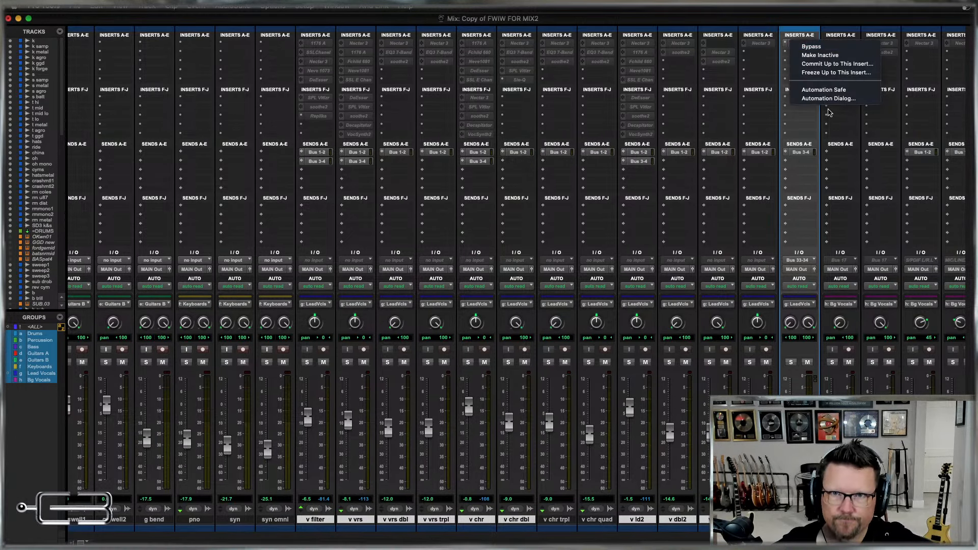
left_click(834, 73)
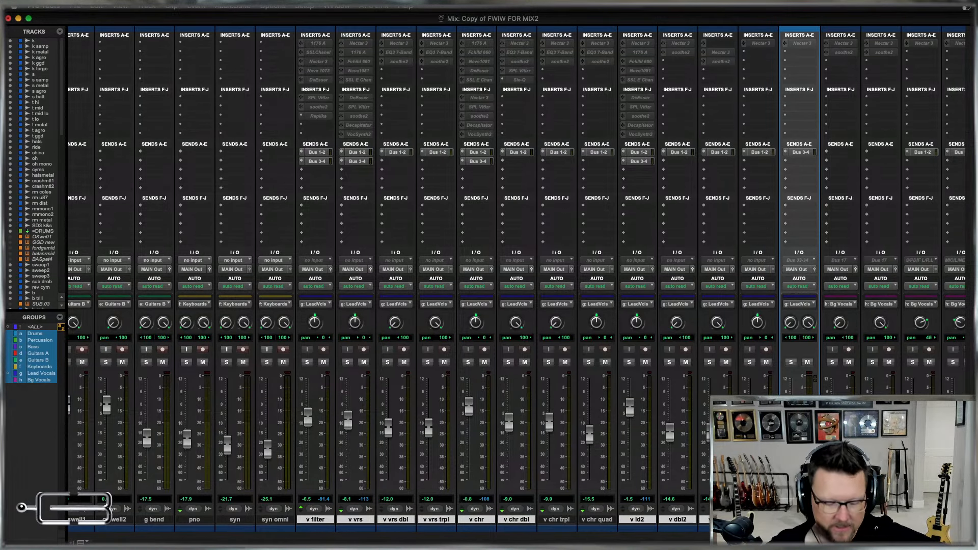
scroll(517, 279, "right", 10)
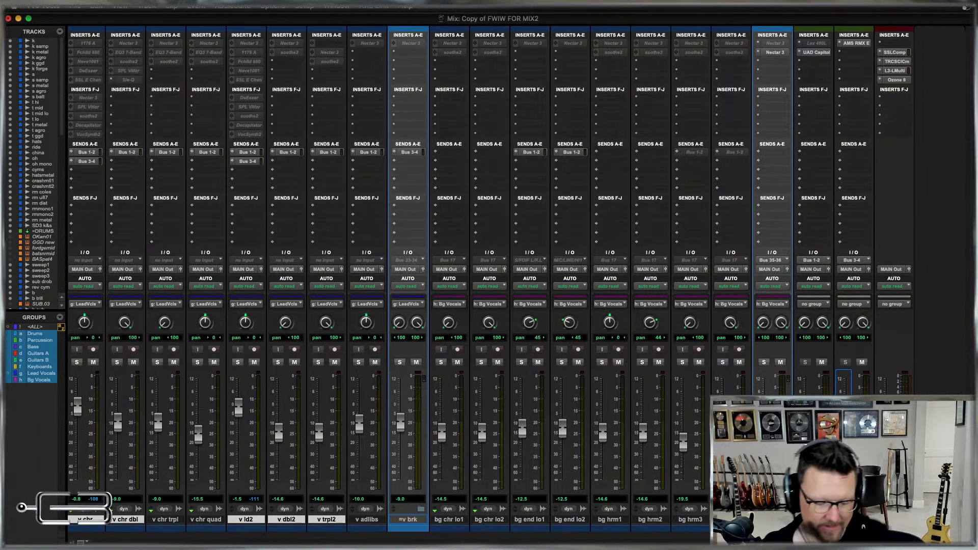
key("super+s")
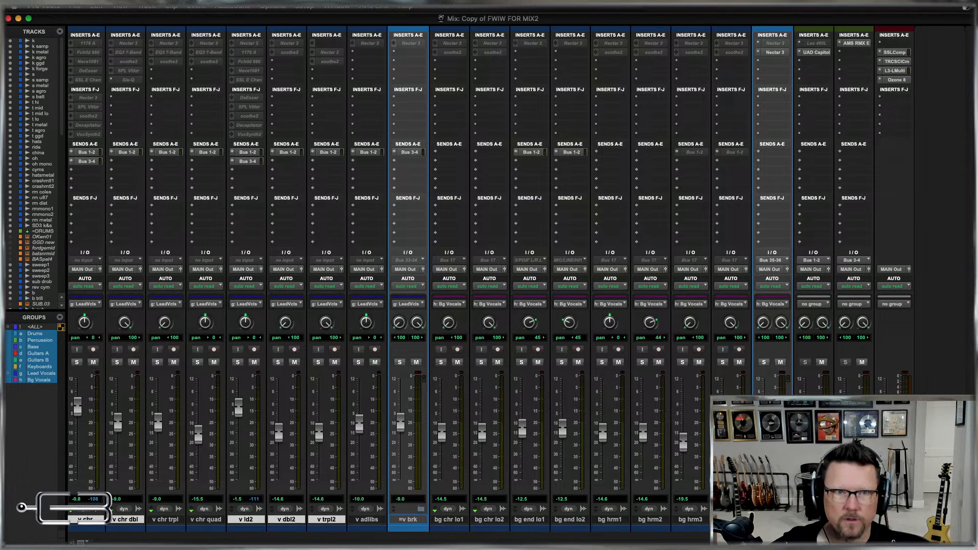
right_click(784, 341)
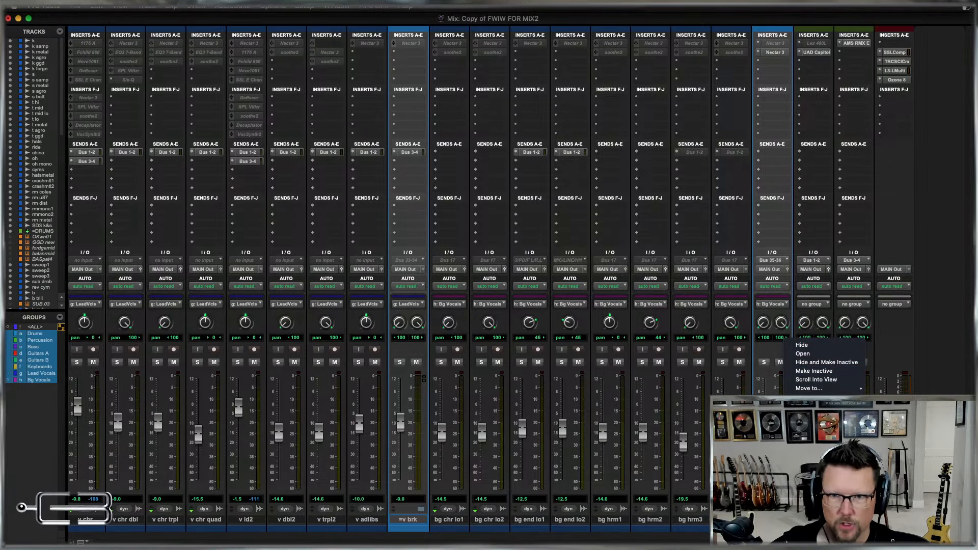
left_click(816, 433)
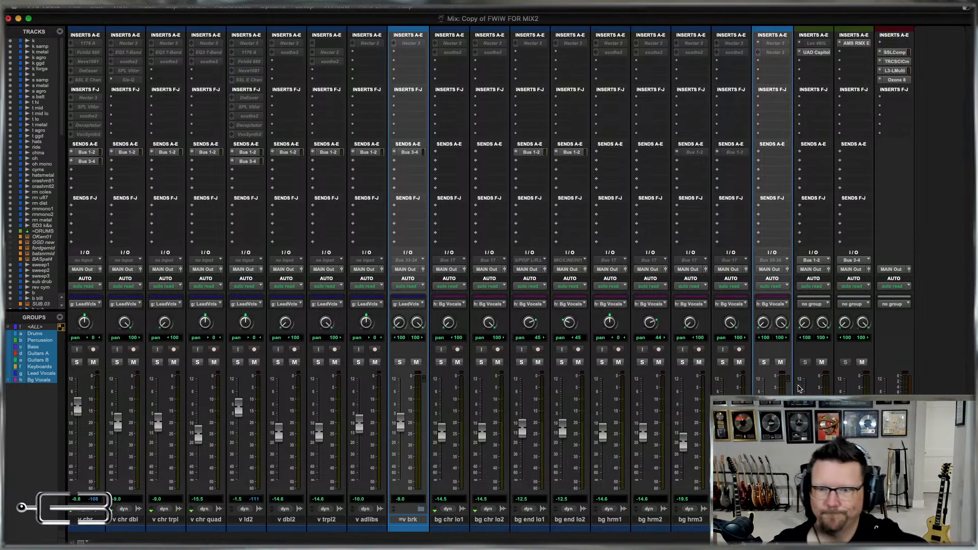
With MASTER.1 selected in the Edit window, set up a session data import of all tracks from MIX Template 10-27-23.ptx as new tracks.
key("super+equal")
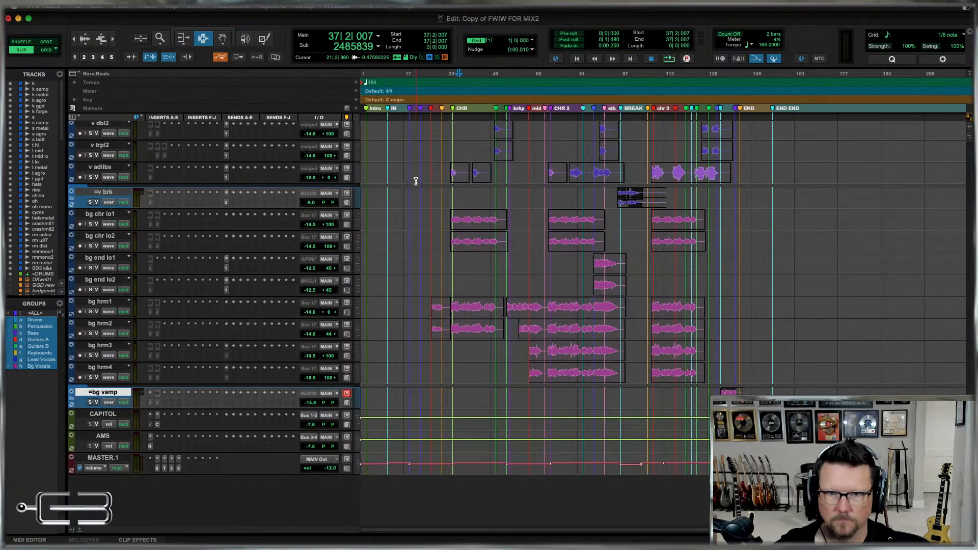
key("r")
key("t")
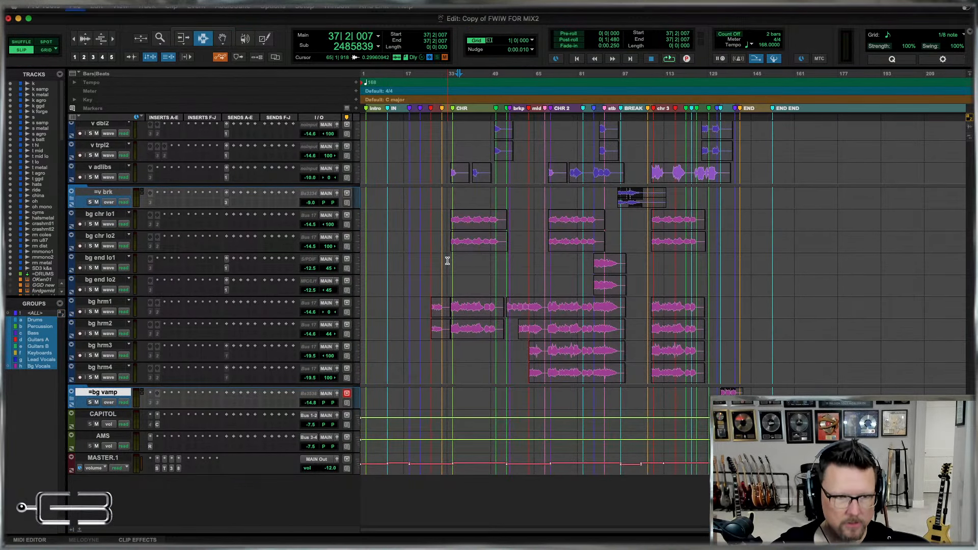
left_click(101, 462)
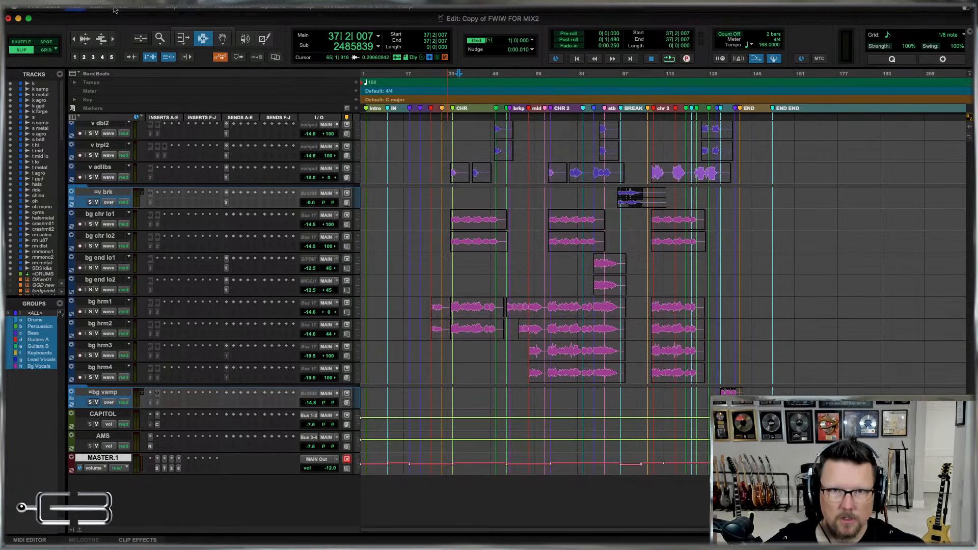
key("alt+shift+i")
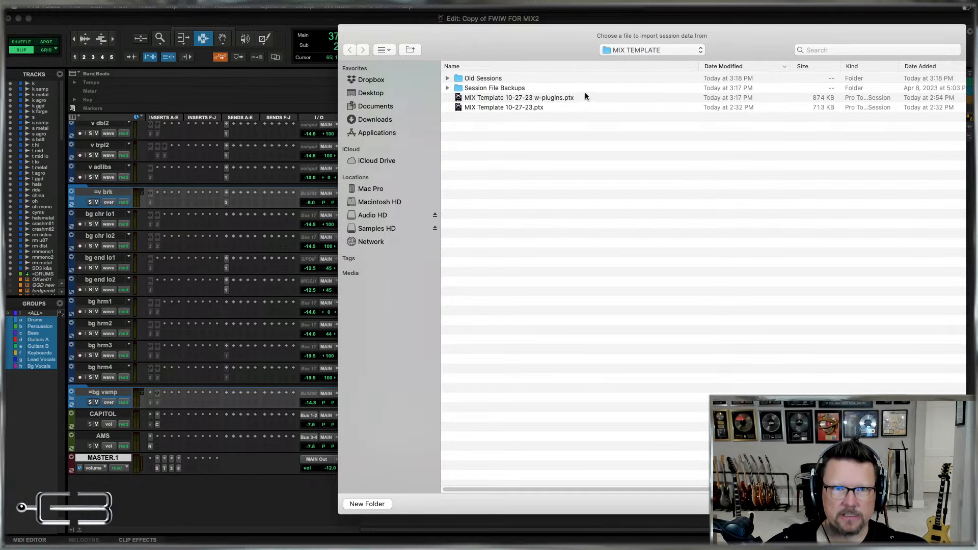
double_click(510, 107)
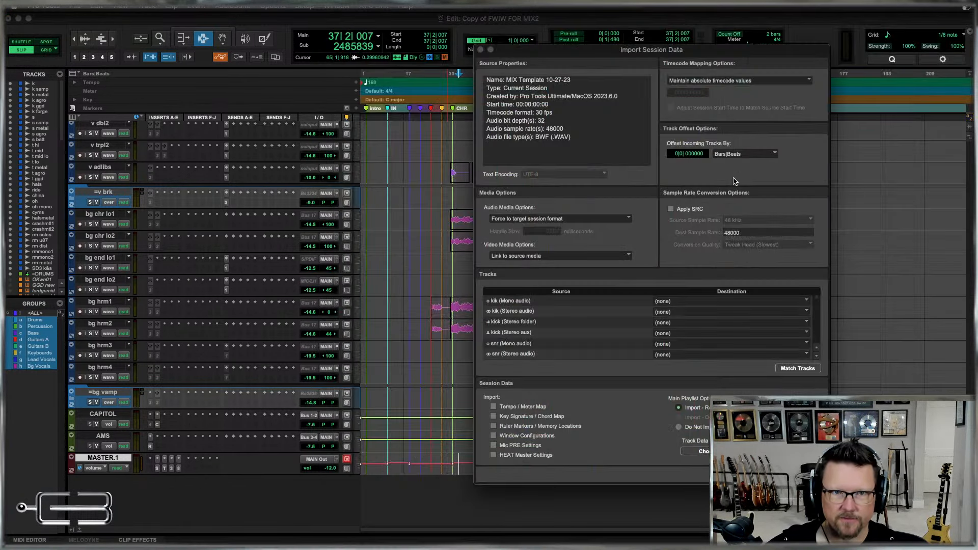
key("super+a")
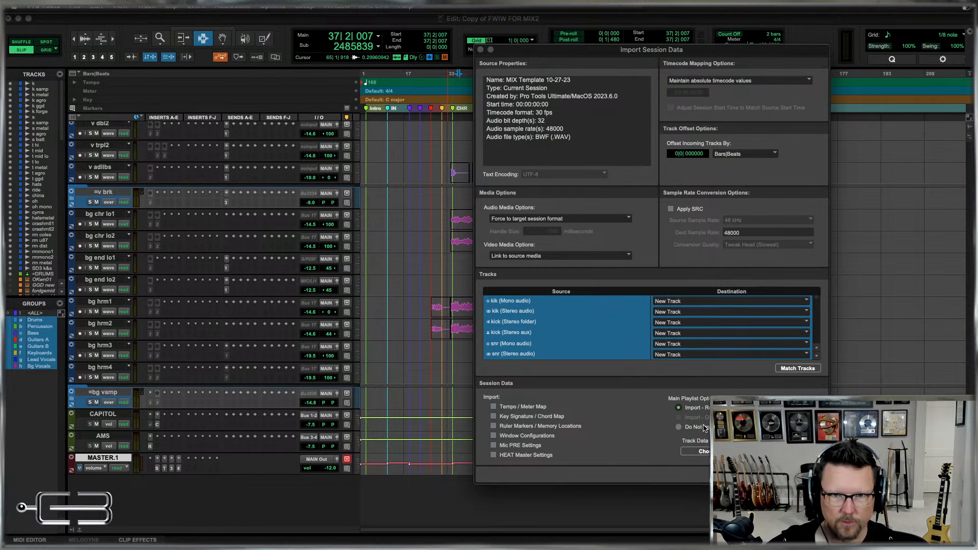
Apply track data preset 2, which leaves out clips and media, and try to import the template tracks.
left_click(706, 452)
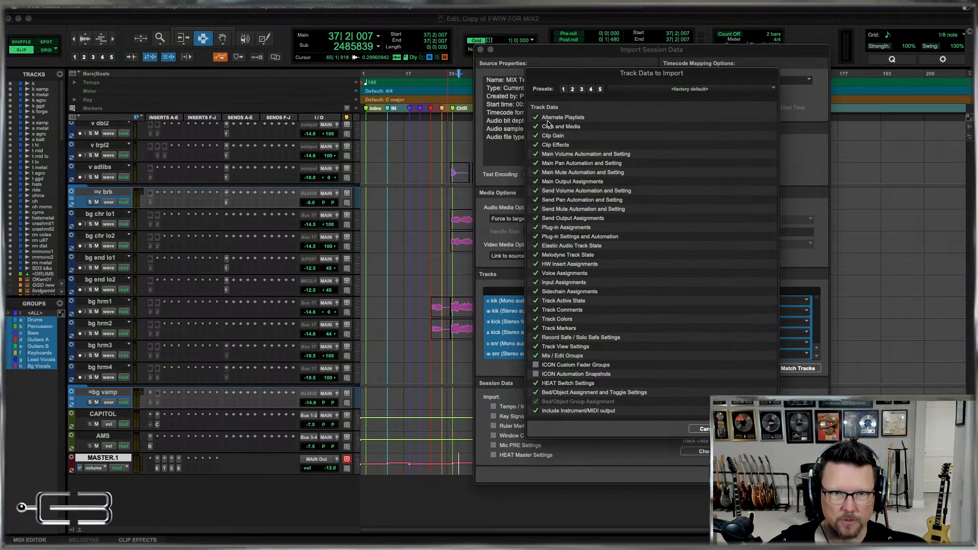
left_click(572, 90)
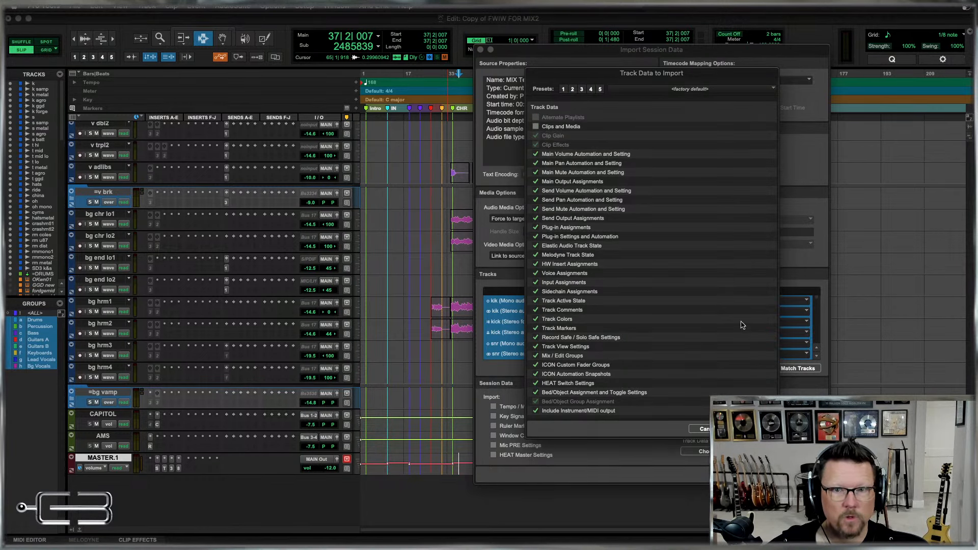
left_click(754, 429)
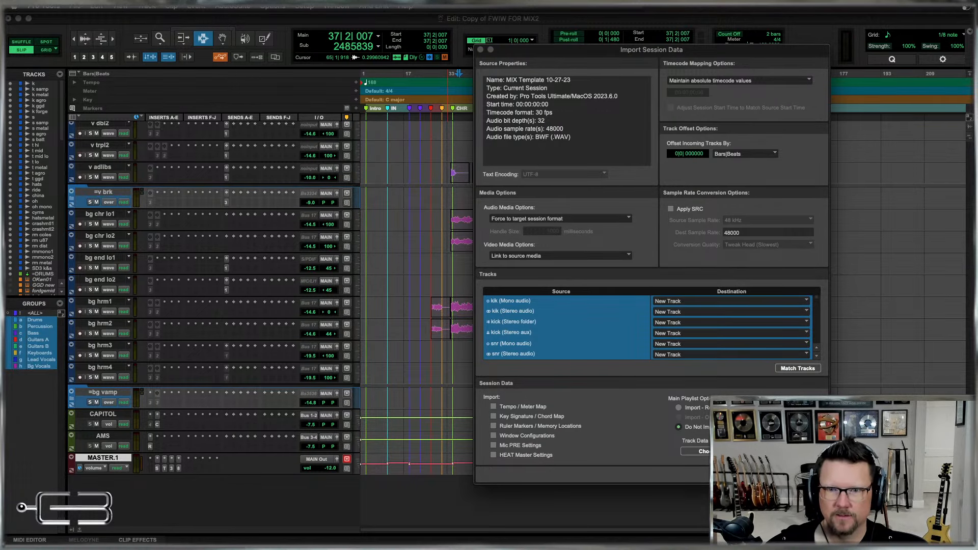
key("Return")
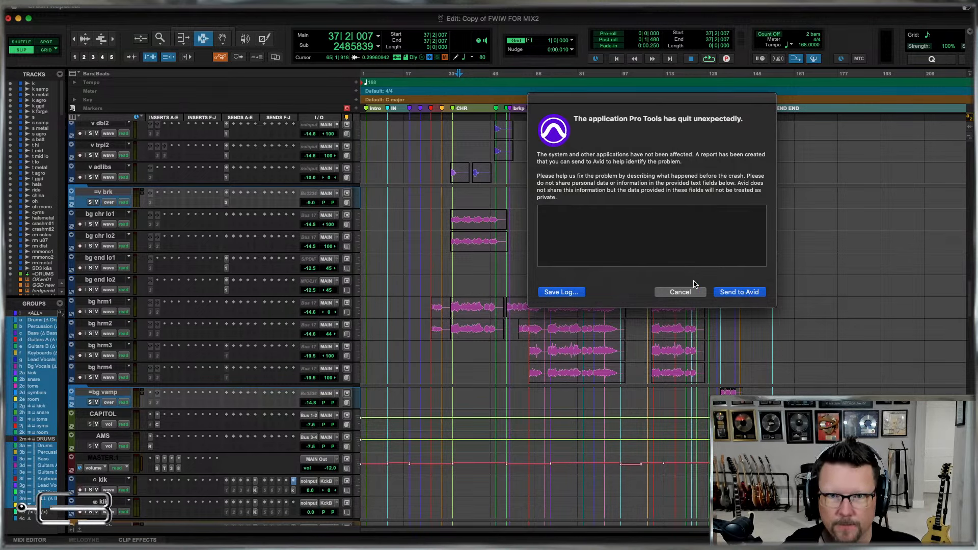
Save the crash log to the Desktop as "crash".
left_click(561, 293)
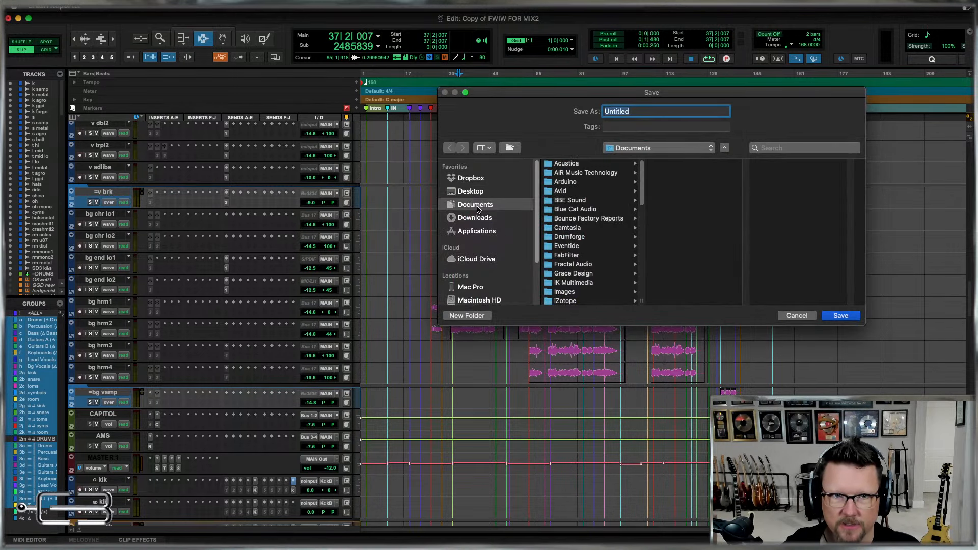
left_click(470, 191)
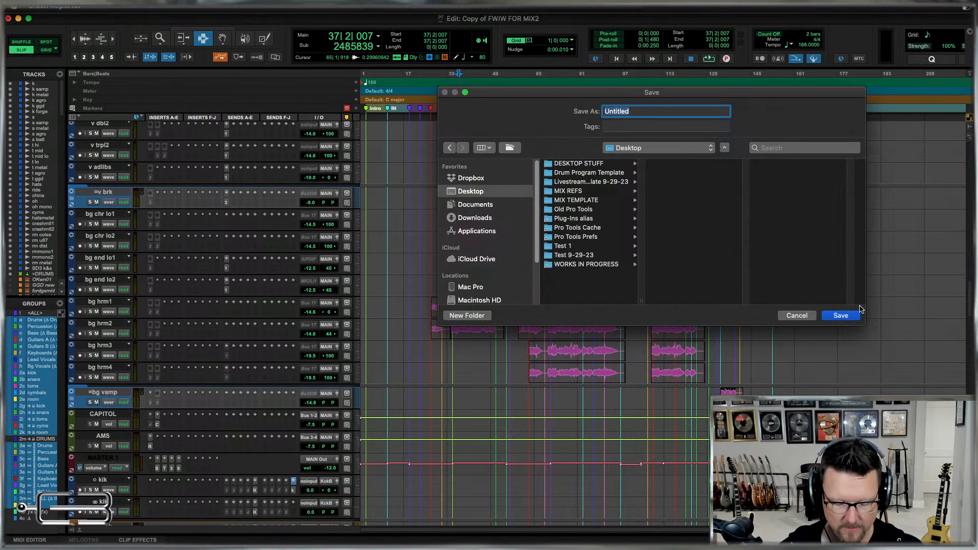
type("crash")
key("Return")
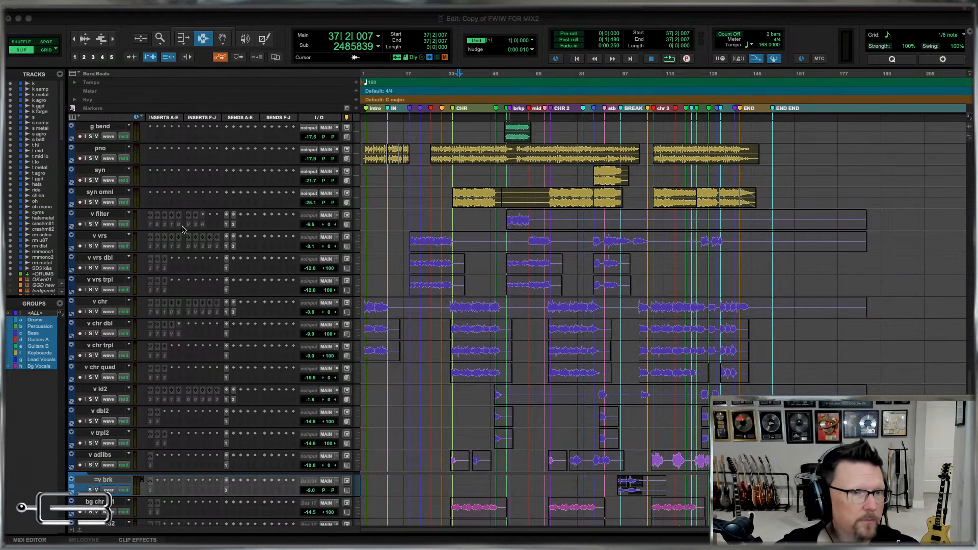
scroll(428, 220, "down", 5)
scroll(428, 220, "down", 8)
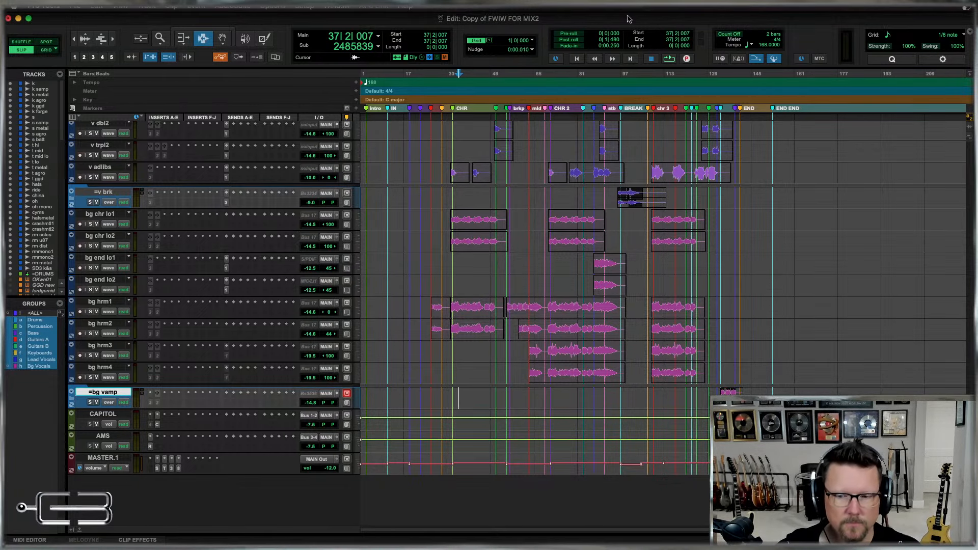
mouse_move(628, 20)
key("super+equal")
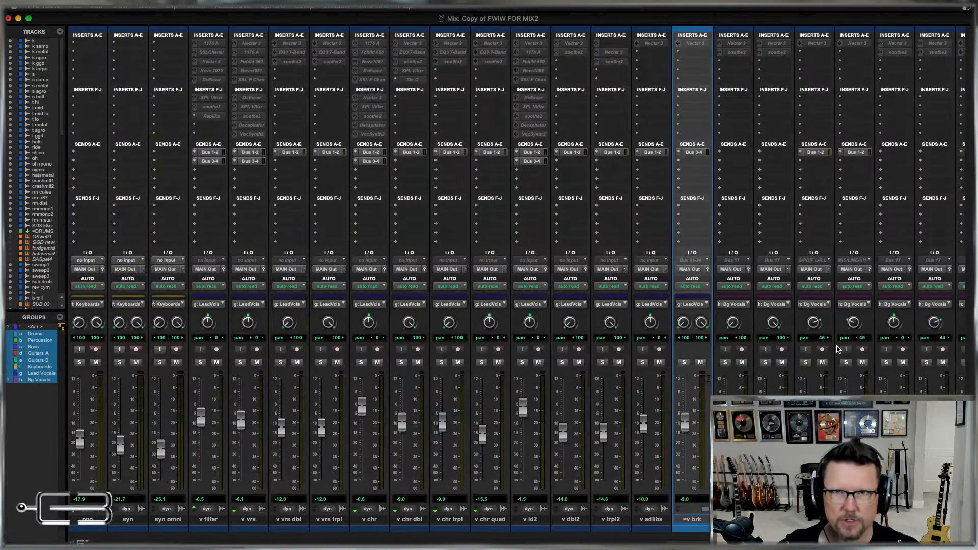
scroll(821, 289, "left", 3)
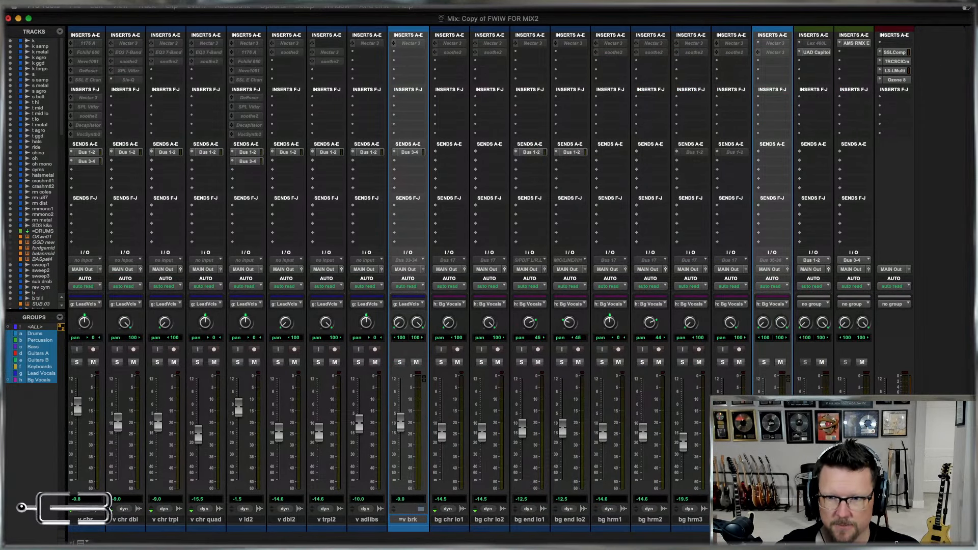
right_click(899, 331)
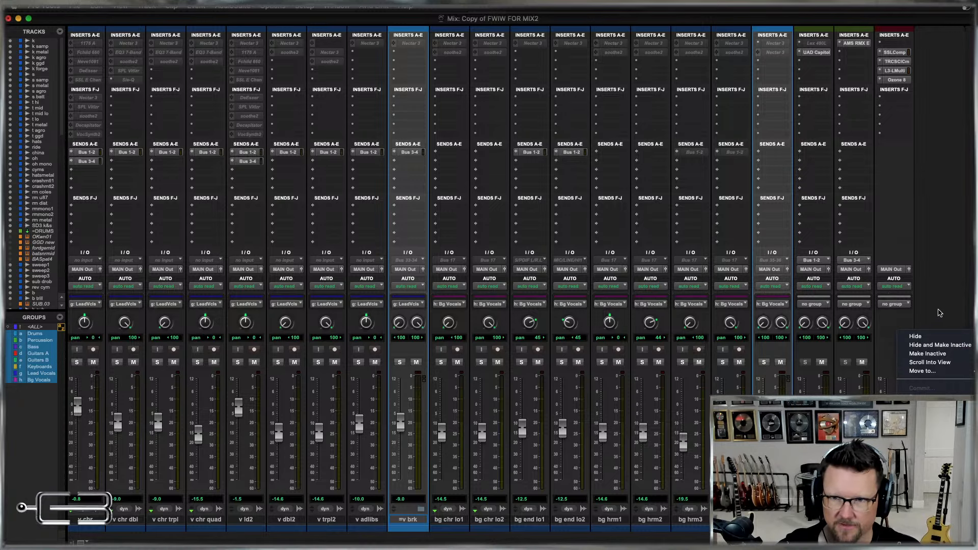
key("Escape")
key("super+equal")
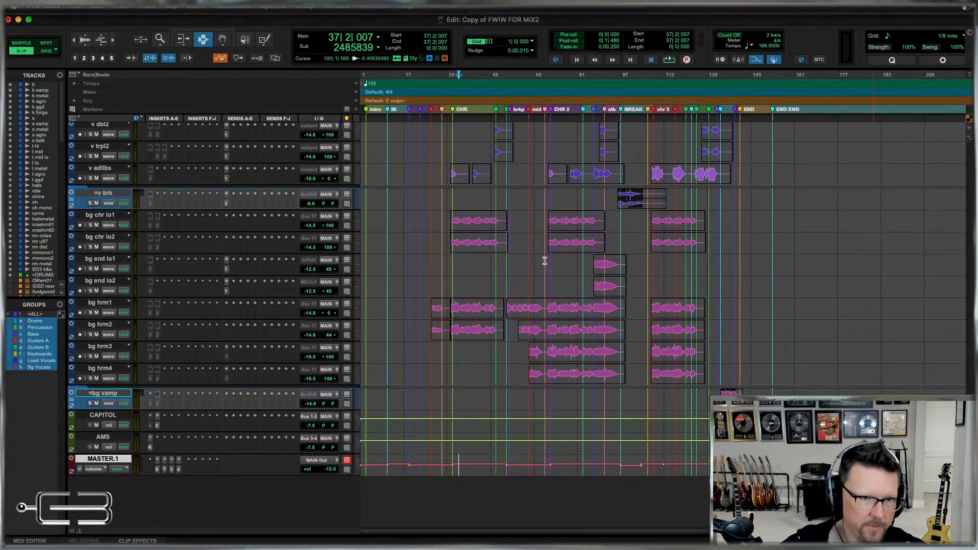
Recall the Utility track preset NO INSERTS on MASTER.1 to clear its plug-ins.
right_click(117, 460)
scroll(196, 465, "down", 5)
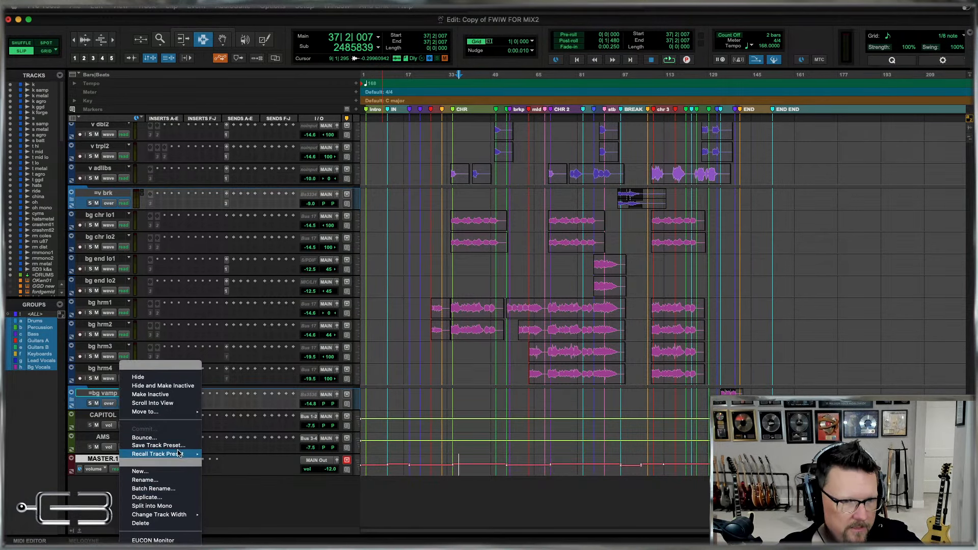
mouse_move(174, 455)
mouse_move(228, 492)
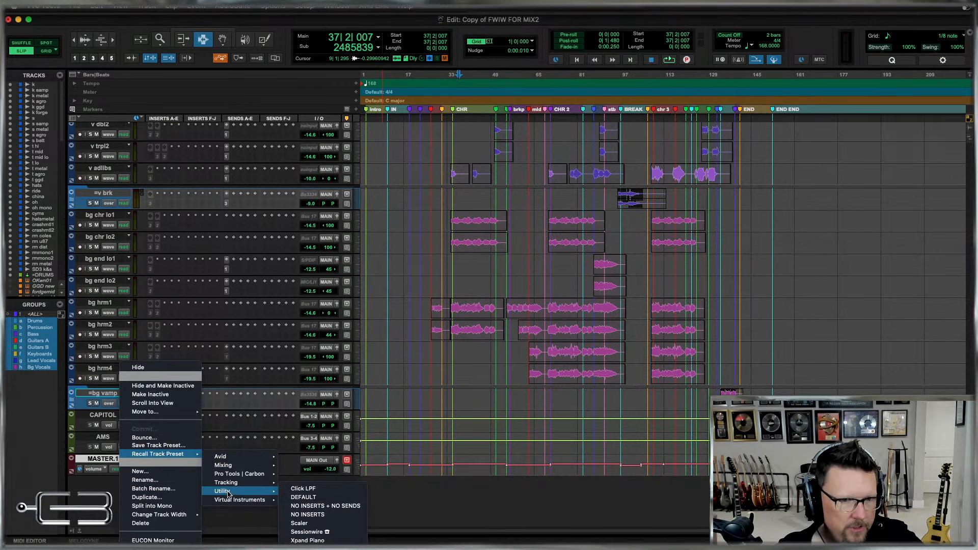
left_click(317, 515)
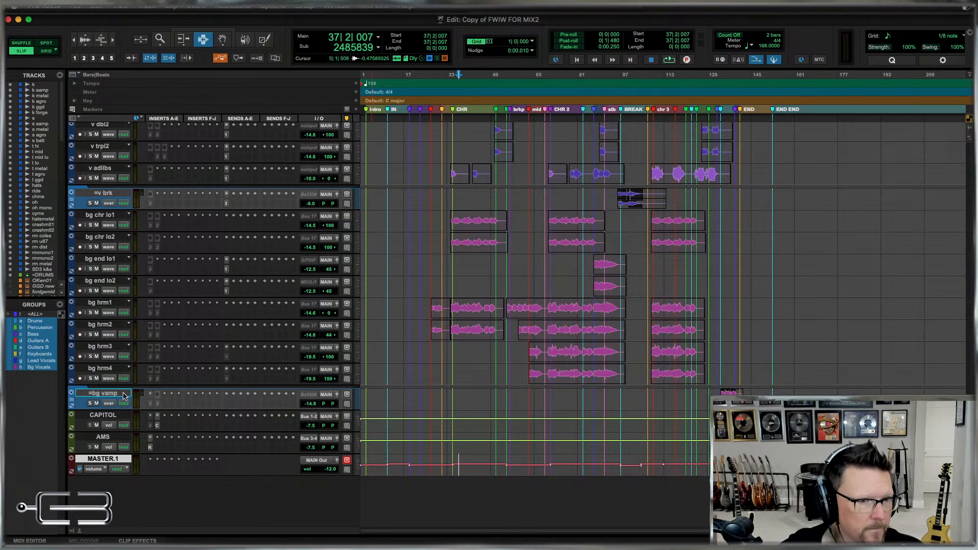
In the Mix window, select the first track, k, and start a session data import from MIX Template 10-27-23.ptx.
key("super+equal")
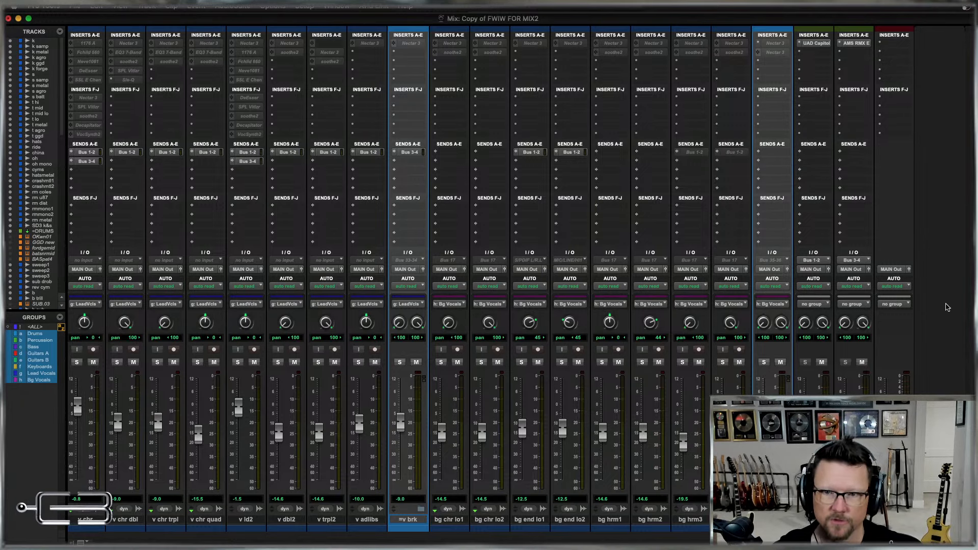
mouse_move(8, 176)
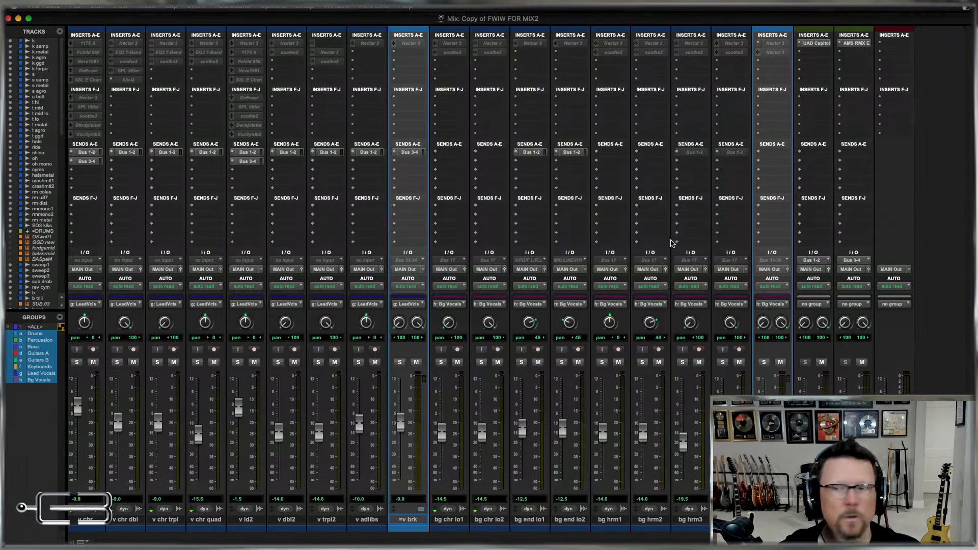
scroll(375, 451, "left", 20)
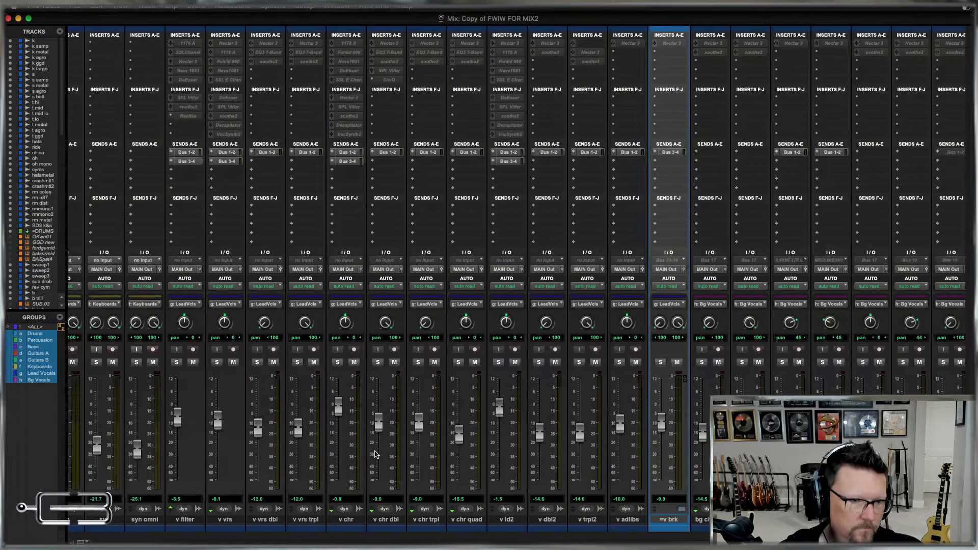
scroll(375, 454, "left", 10)
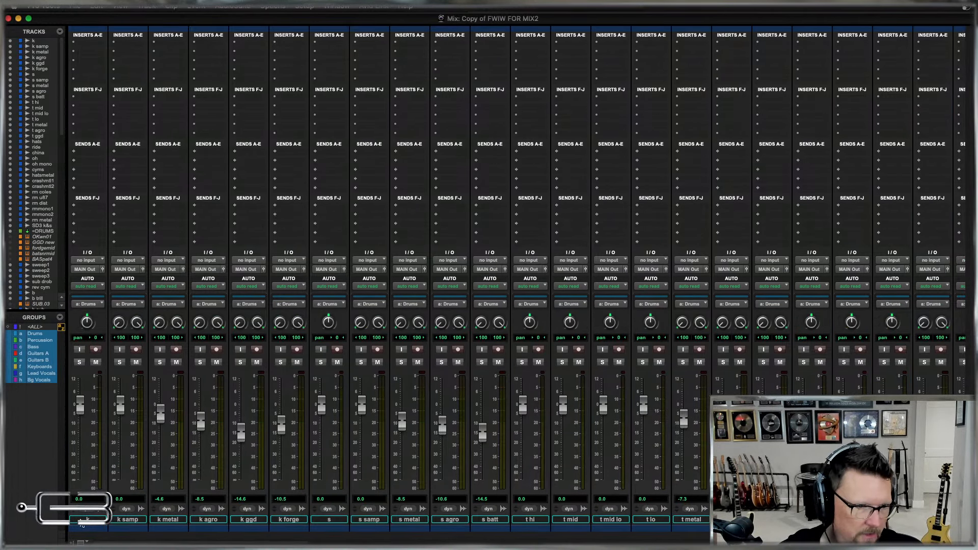
left_click(84, 520)
left_click(88, 520)
left_click(87, 520)
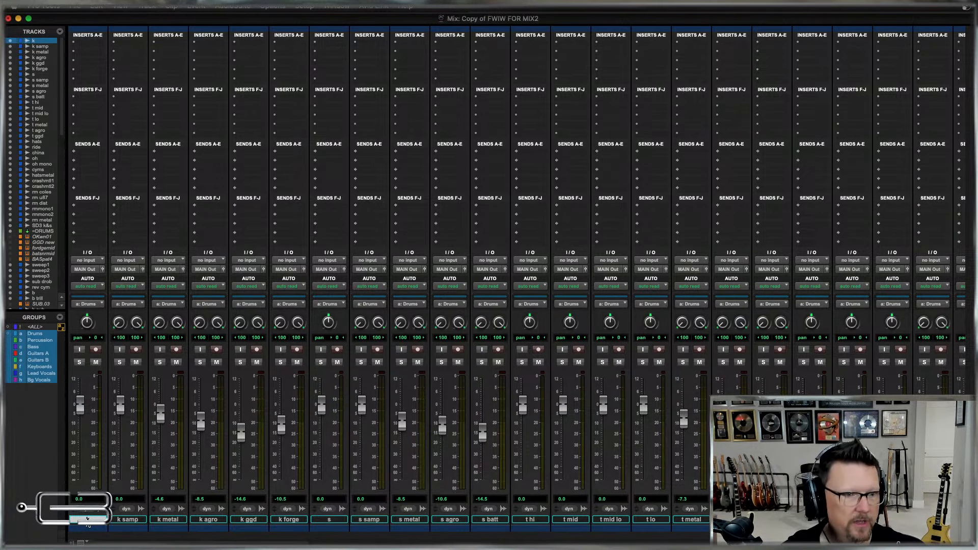
key("alt+shift+i")
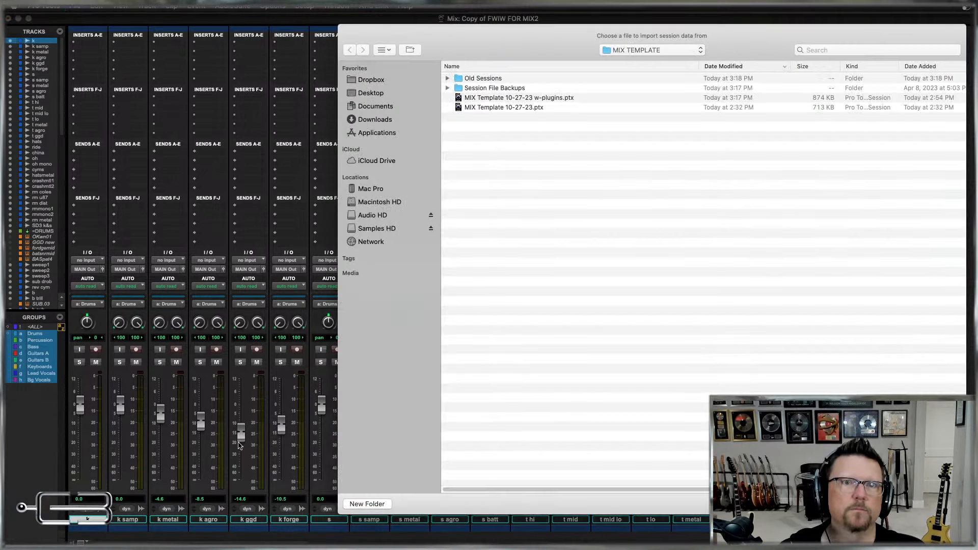
double_click(520, 108)
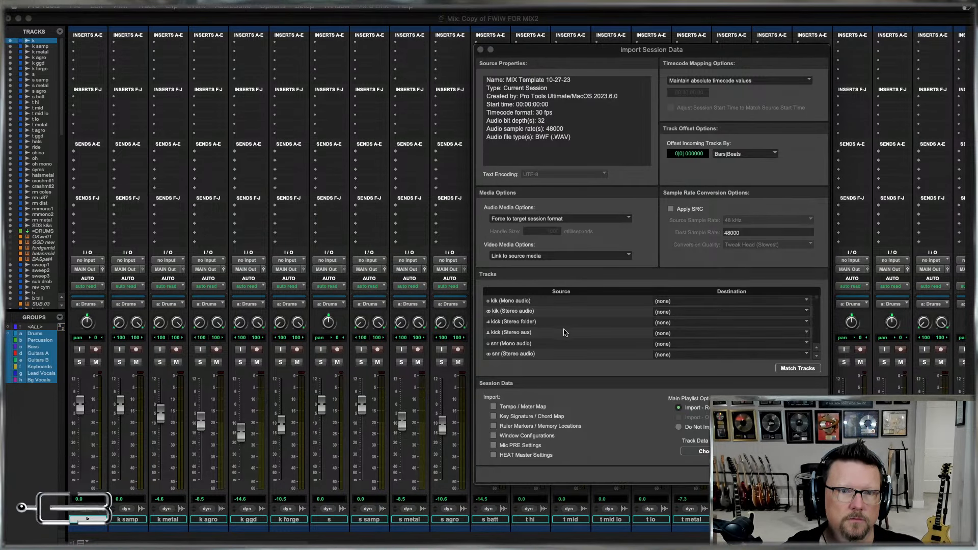
Set all template tracks to import as new tracks, except the HP Out stereo master.
scroll(569, 333, "down", 10)
scroll(573, 334, "down", 15)
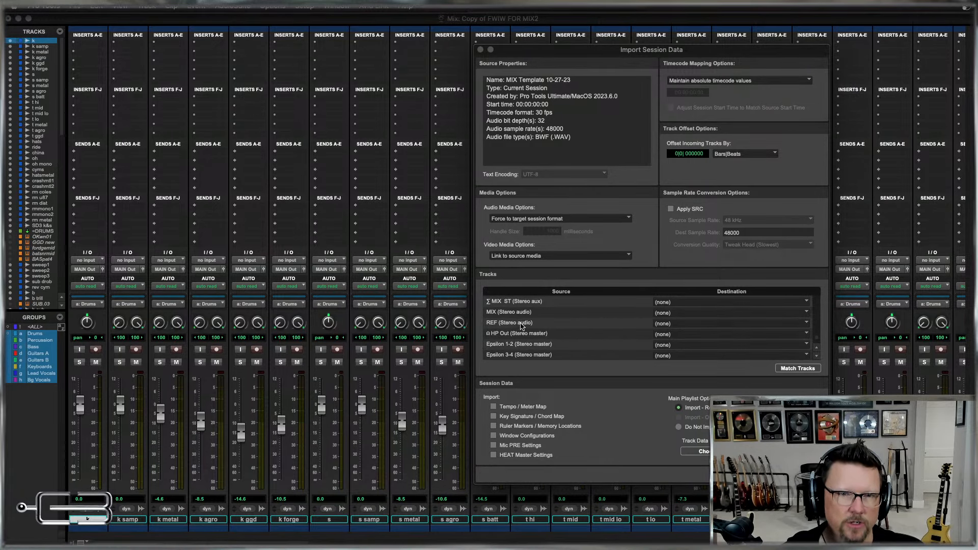
key("super+a")
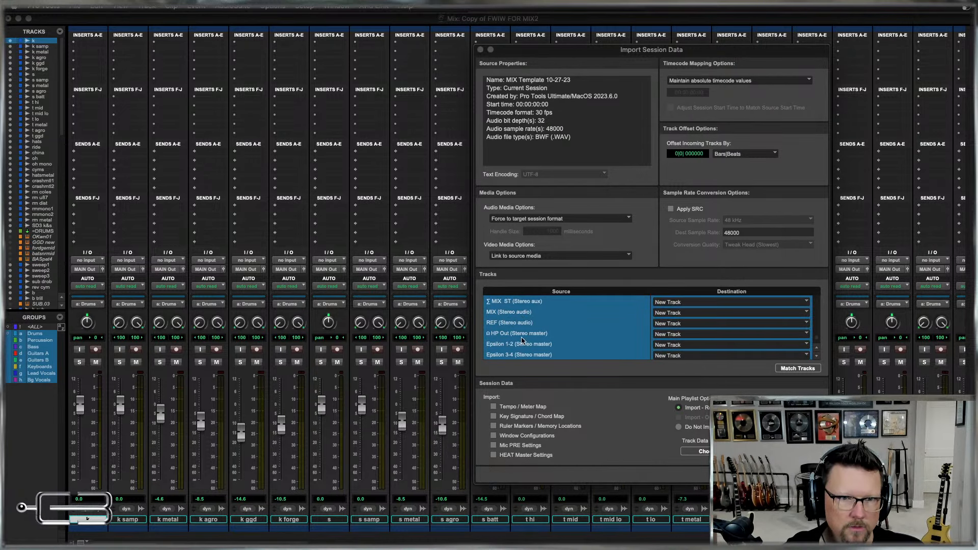
left_click(500, 333, "super")
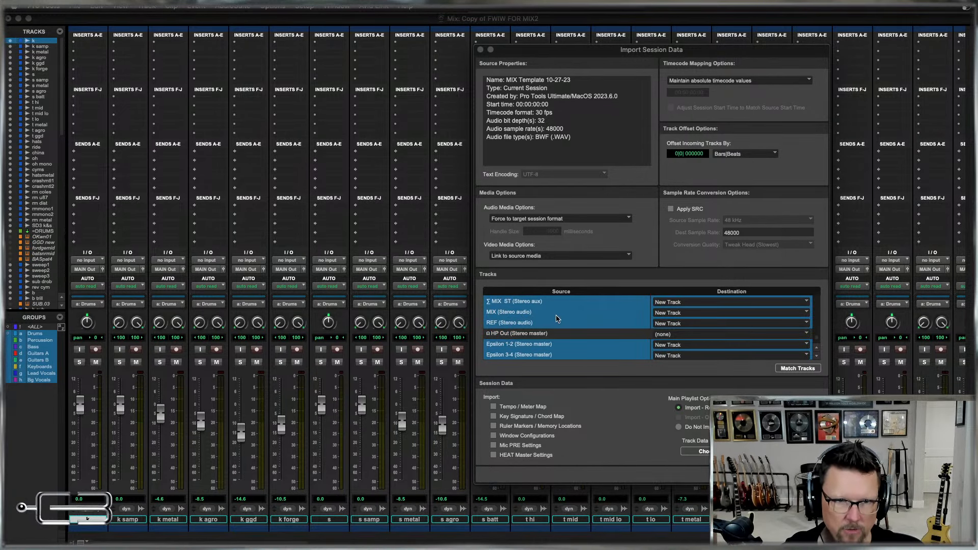
scroll(554, 317, "down", 10)
scroll(557, 318, "up", 5)
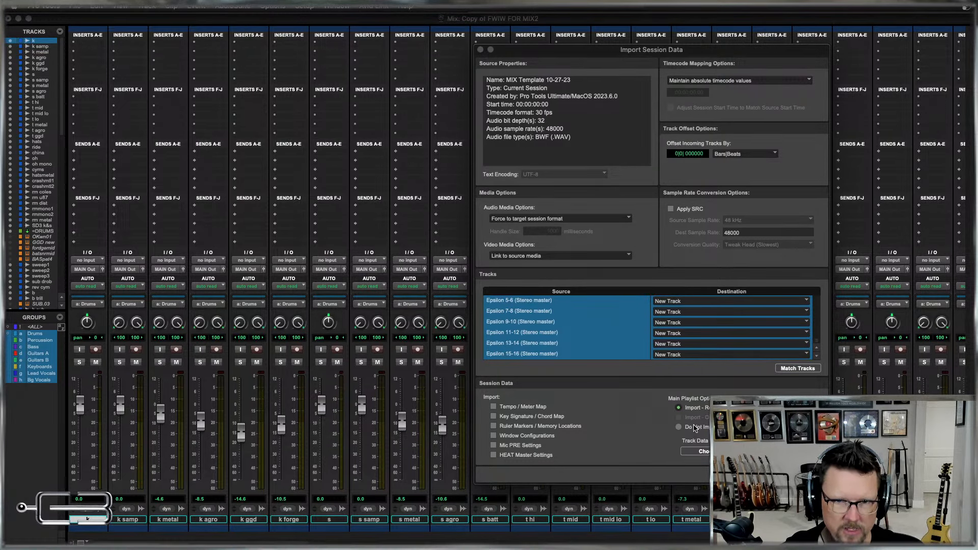
Exclude the main playlists, keep Force to target session format and track data without clips and media, and import the template tracks.
left_click(699, 427)
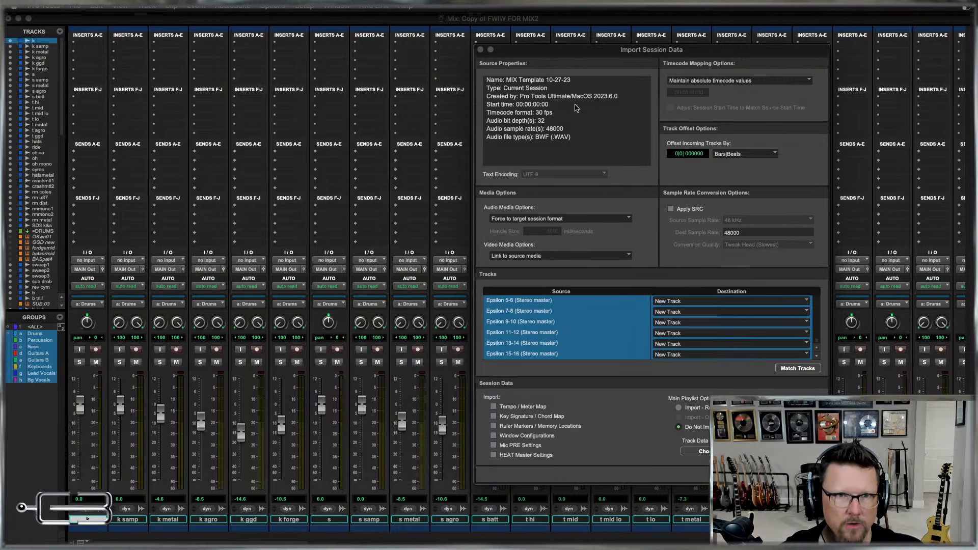
left_click(571, 218)
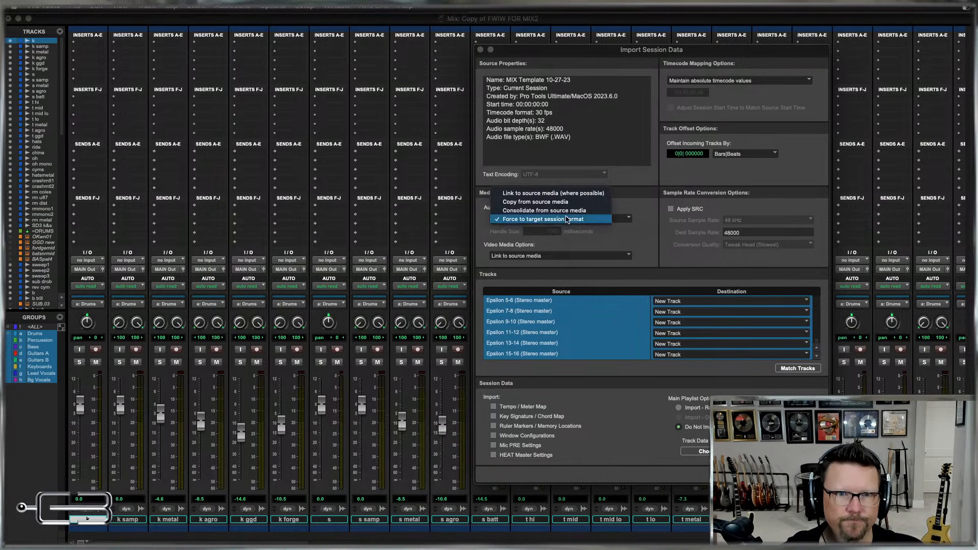
left_click(393, 199)
left_click(706, 451)
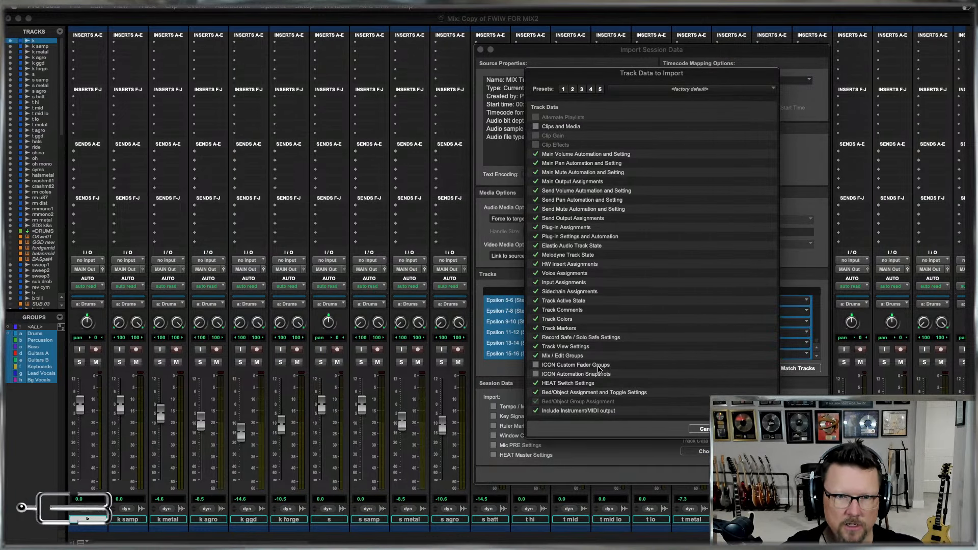
left_click(752, 429)
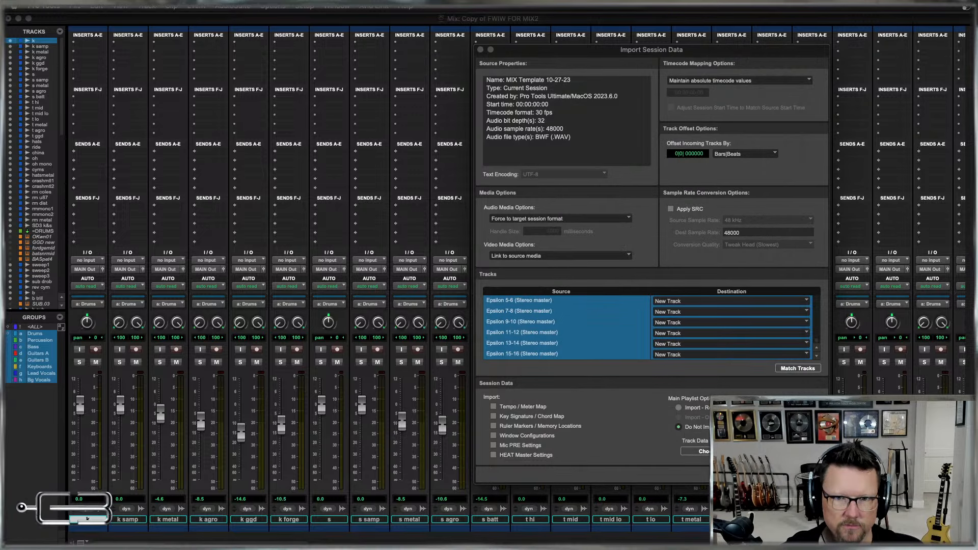
left_click(808, 475)
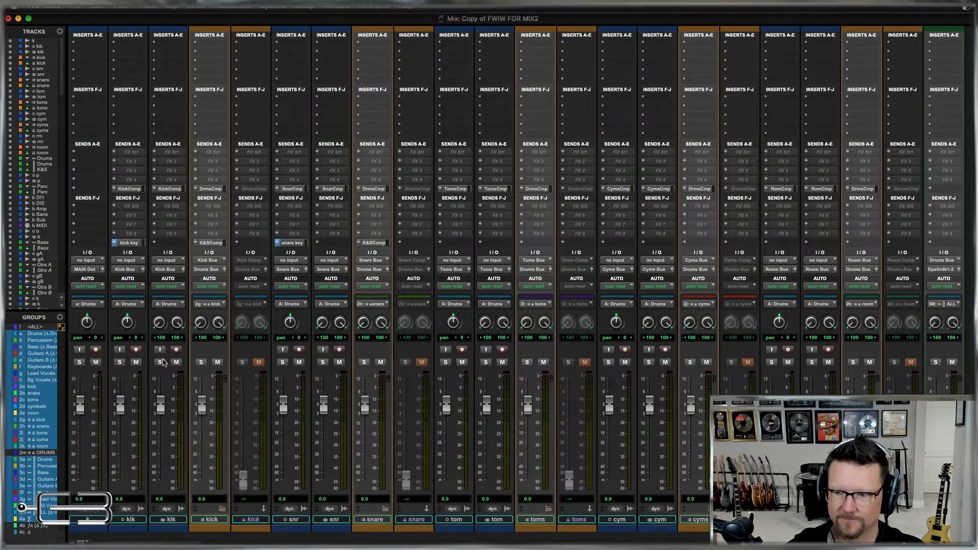
In the Edit window, move track k below the imported Epsilon 15-16 master, directly above k samp.
key("super+equal")
left_click(102, 127)
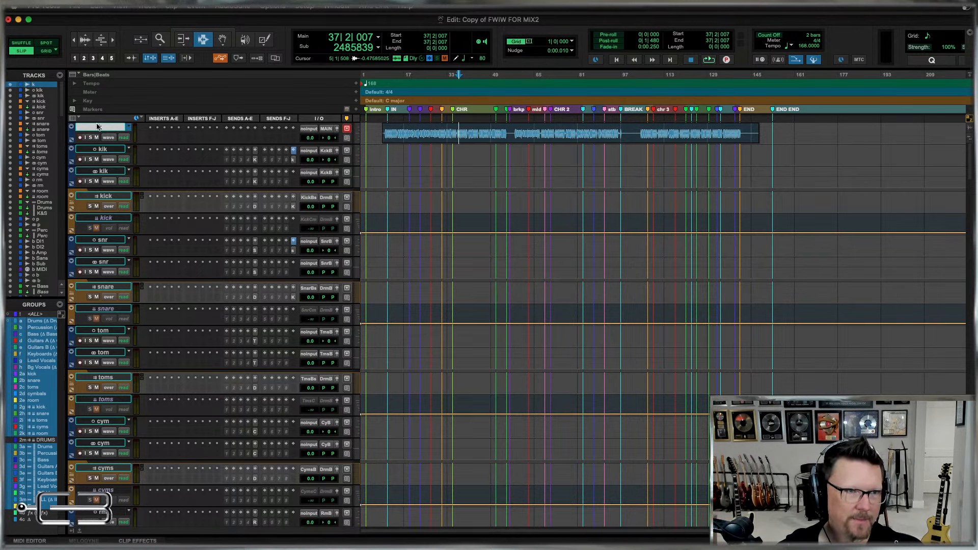
left_click_drag(98, 127, 55, 404)
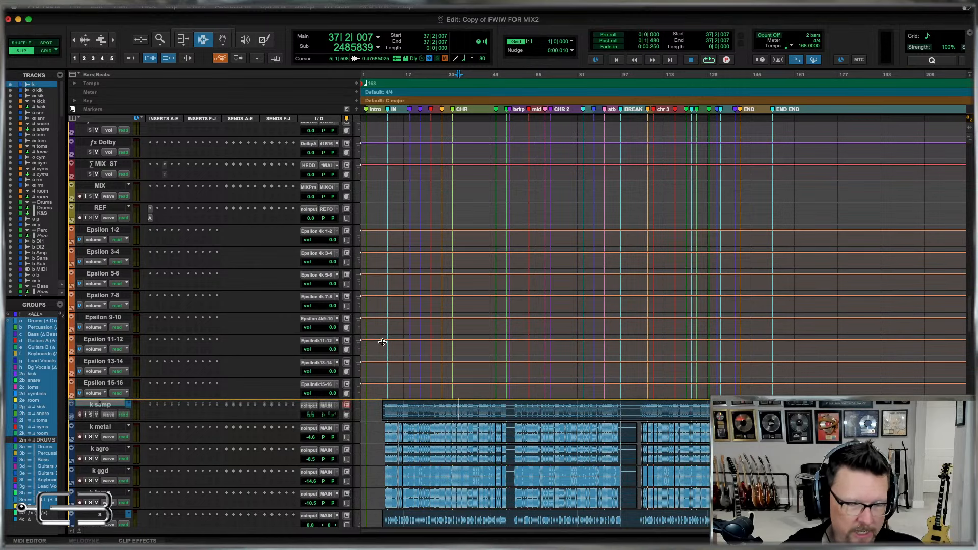
left_click_drag(382, 342, 390, 346)
Look through the imported template tracks, from the drum folders to the effects and Epsilon masters, and the song's own tracks below them.
scroll(446, 334, "up", 2)
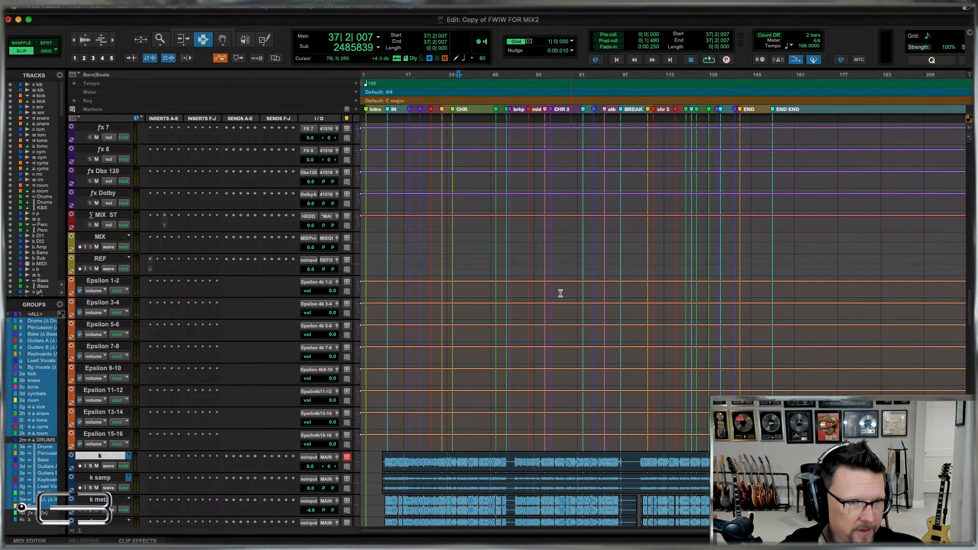
scroll(451, 257, "down", 10)
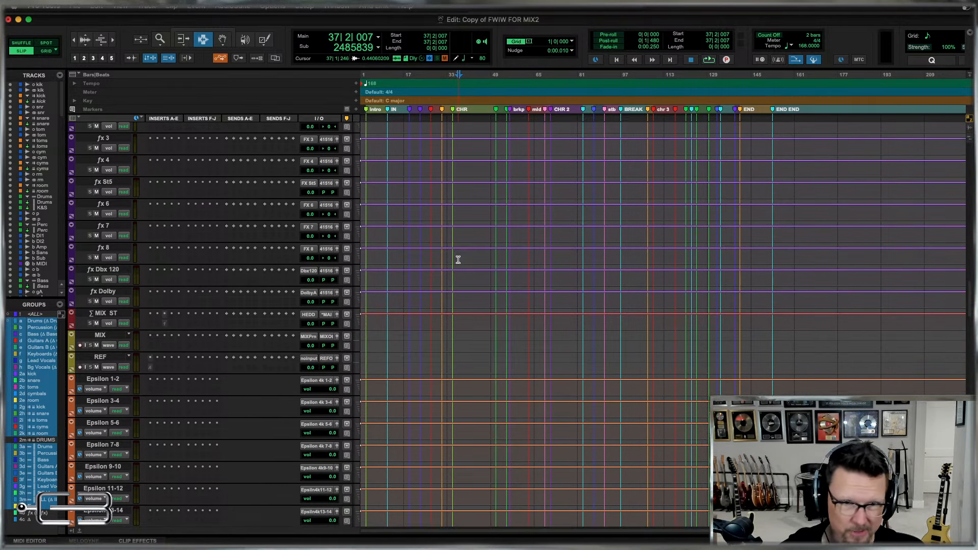
scroll(458, 260, "up", 15)
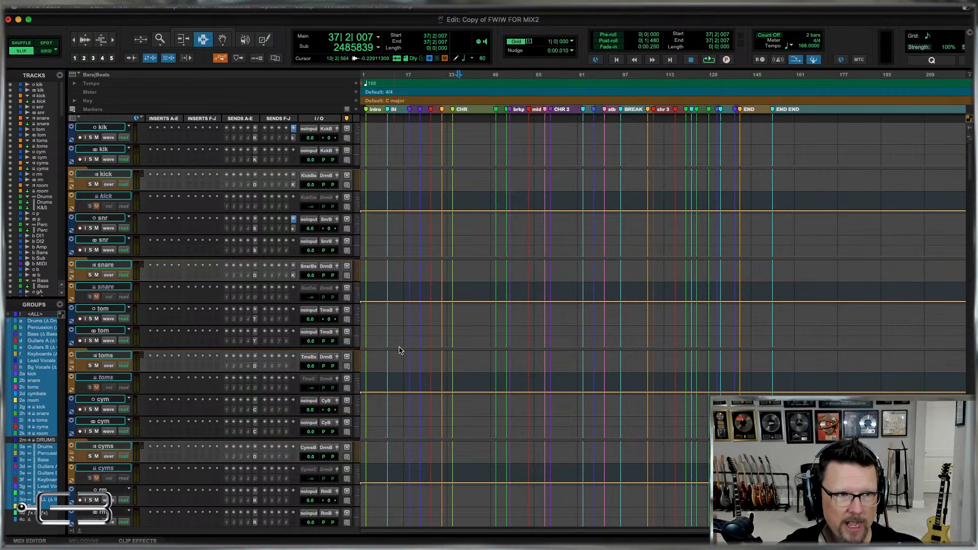
scroll(502, 290, "down", 15)
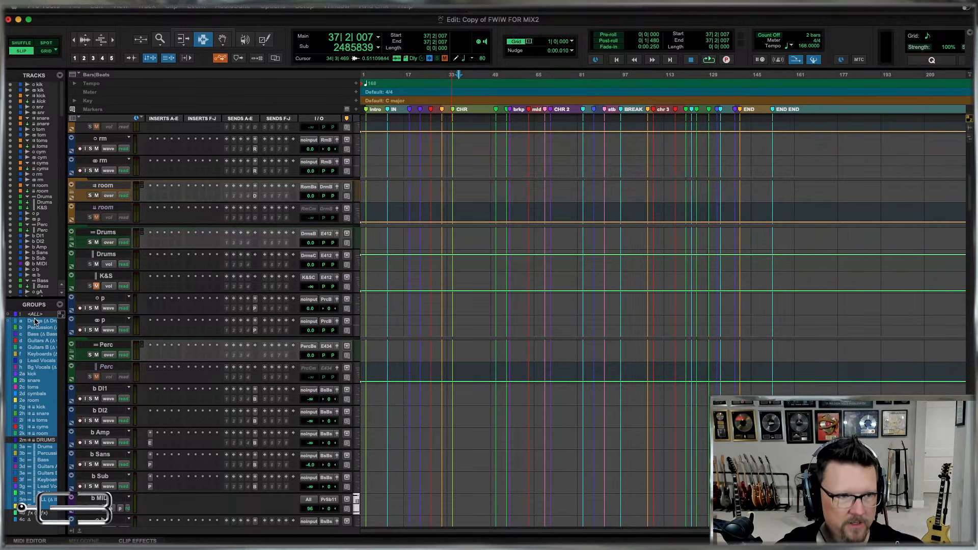
scroll(821, 149, "down", 15)
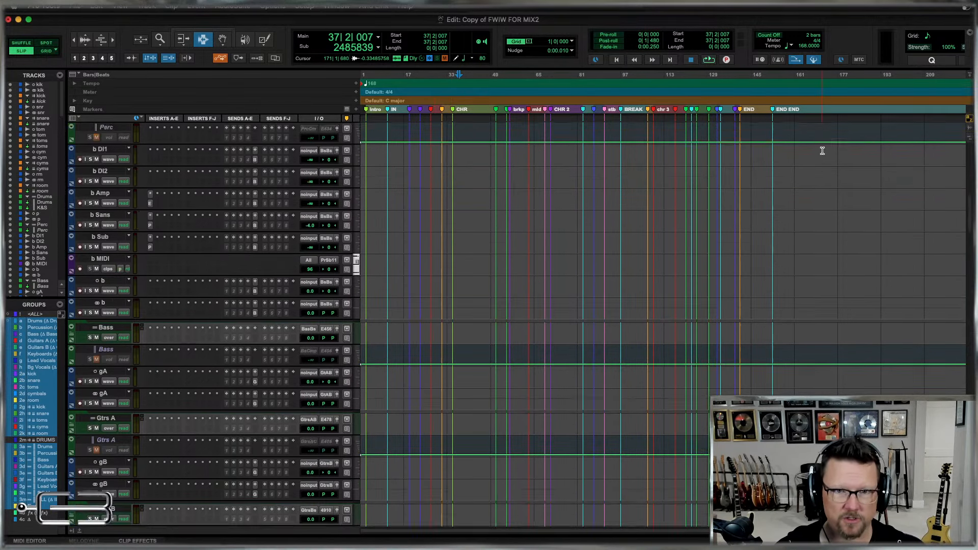
scroll(822, 151, "down", 15)
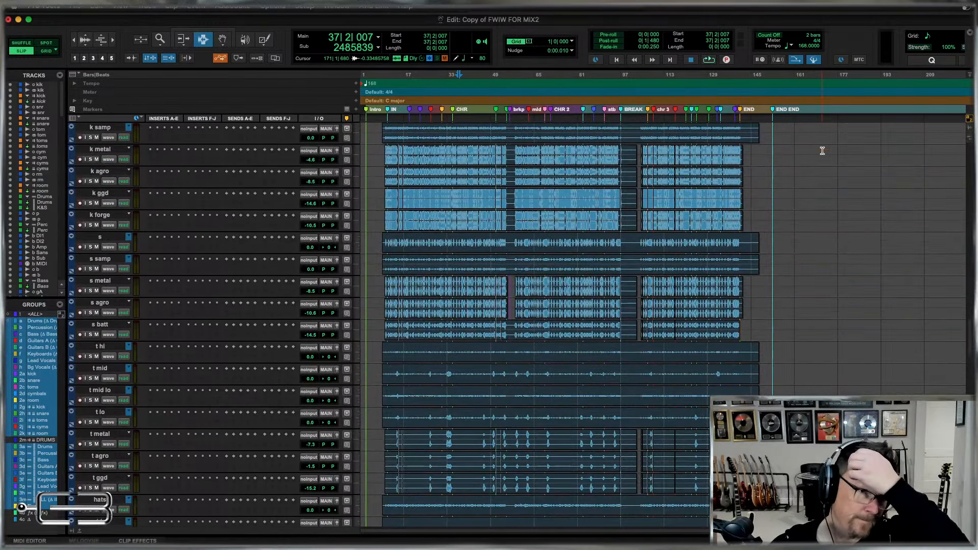
scroll(822, 151, "up", 3)
scroll(823, 151, "up", 8)
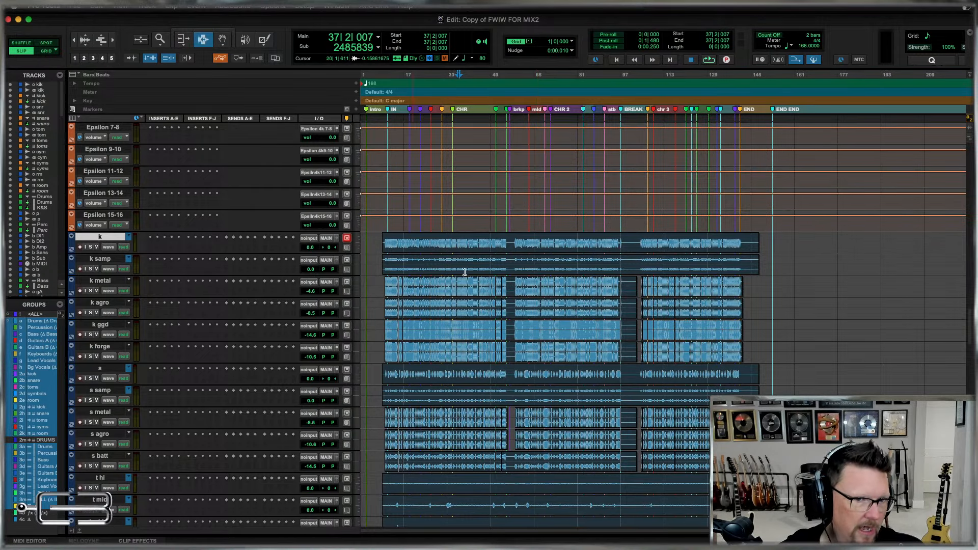
scroll(465, 272, "down", 15)
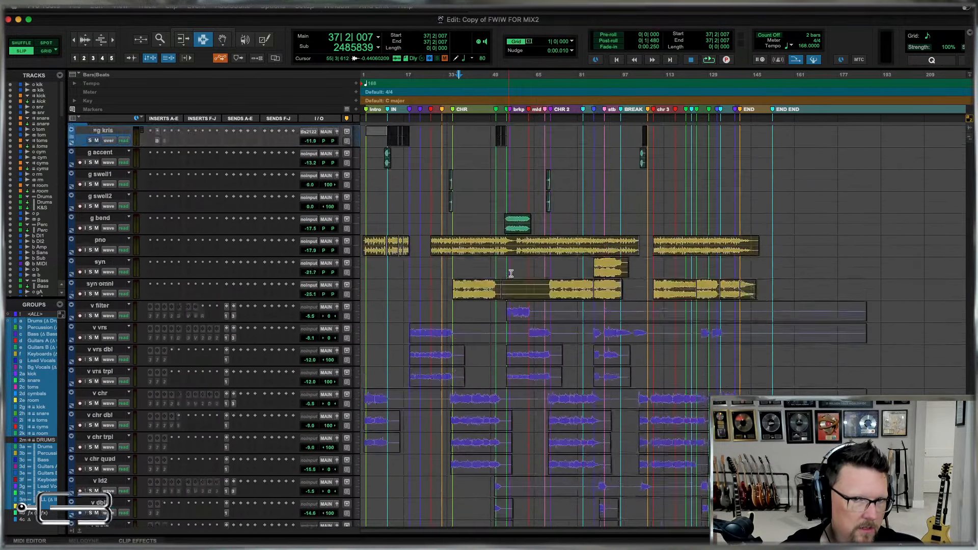
scroll(511, 274, "up", 10)
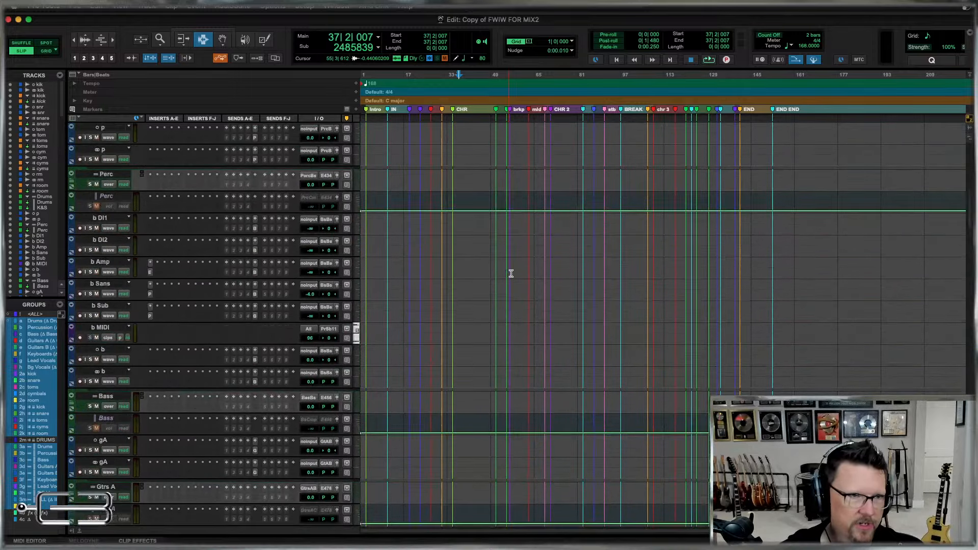
scroll(511, 274, "up", 5)
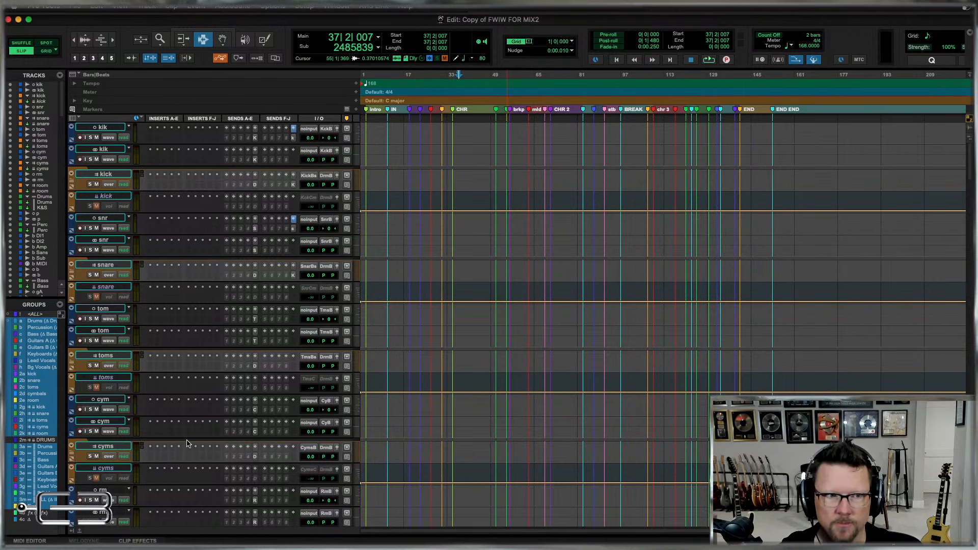
scroll(261, 395, "down", 2)
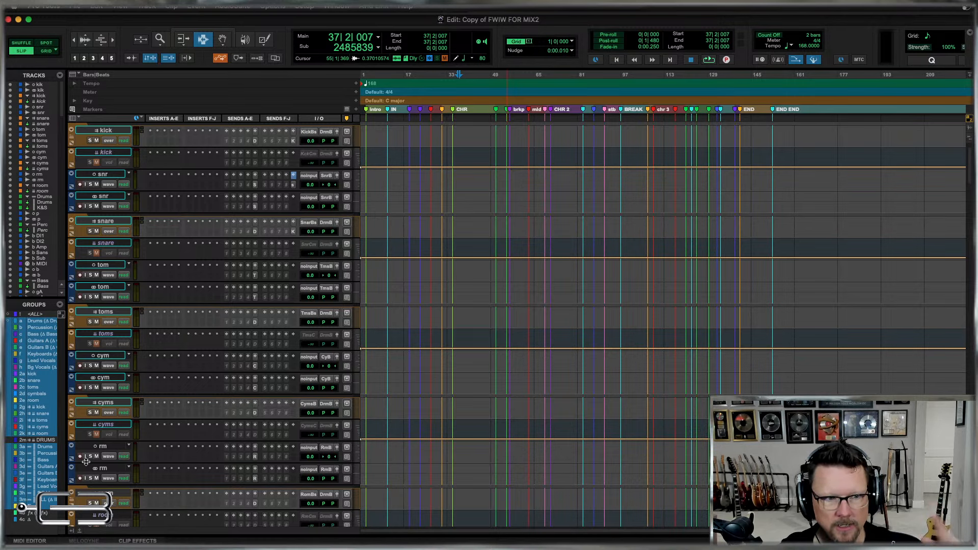
scroll(531, 264, "down", 4)
scroll(531, 264, "down", 15)
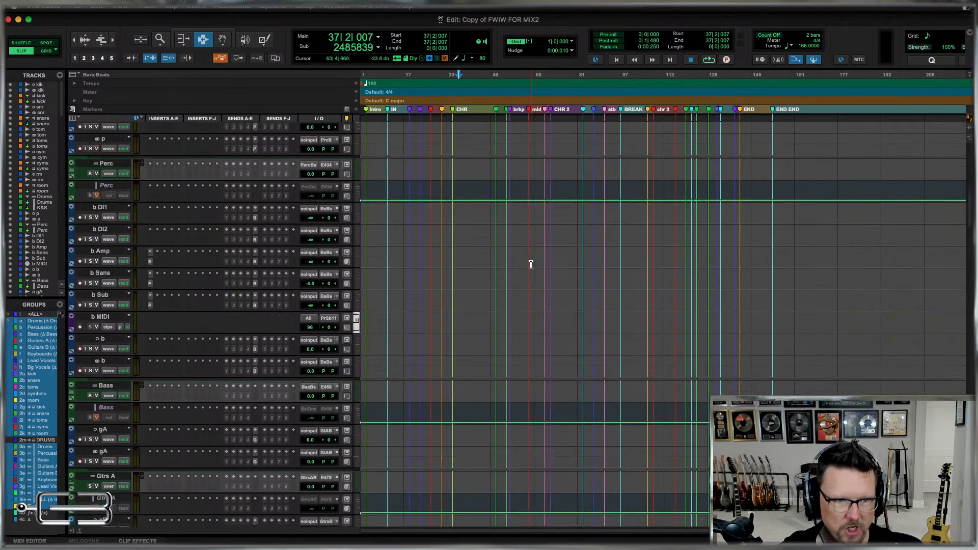
scroll(531, 264, "down", 20)
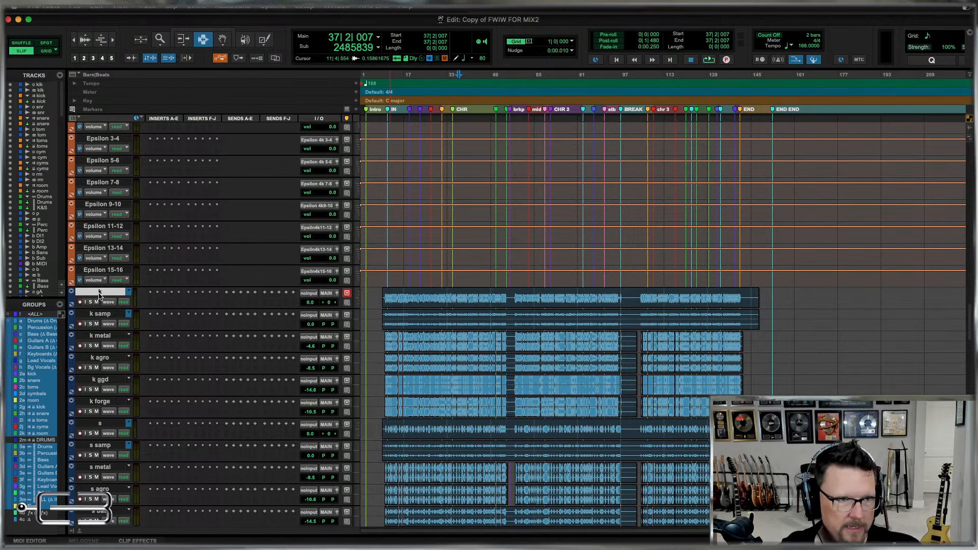
Move the six kick tracks, k through k forge, to the top of the session above kik and suspend all groups.
left_click(99, 404, "shift")
left_click_drag(99, 292, 114, 71)
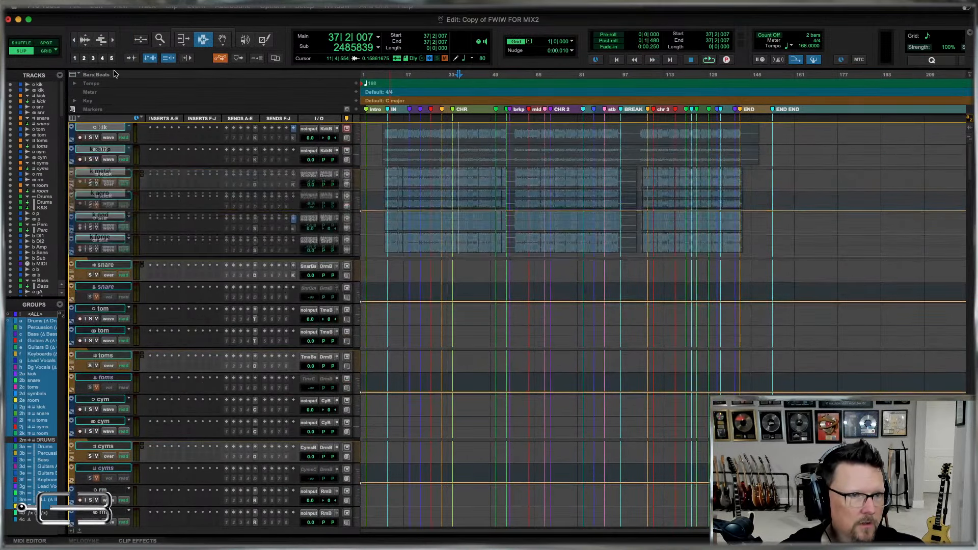
left_click_drag(251, 179, 251, 179)
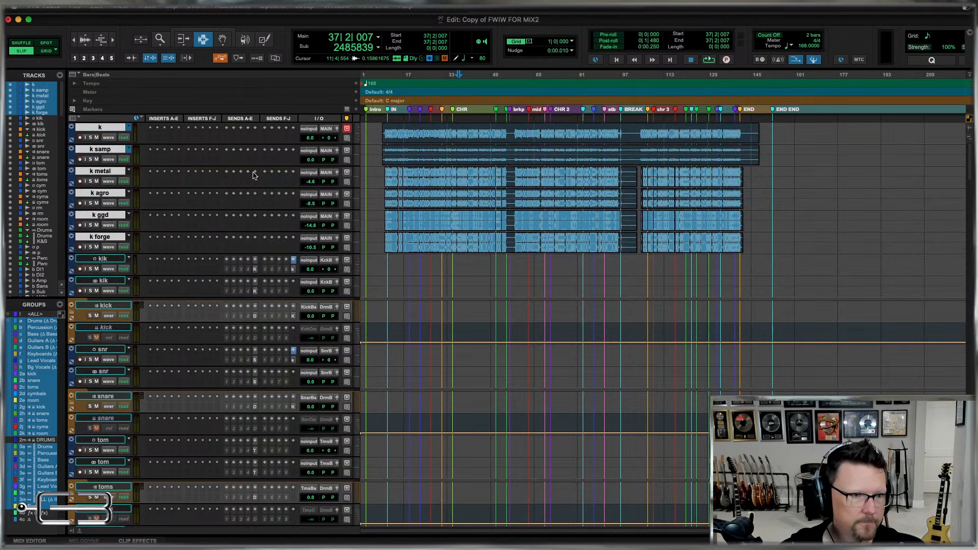
key("super+shift+g")
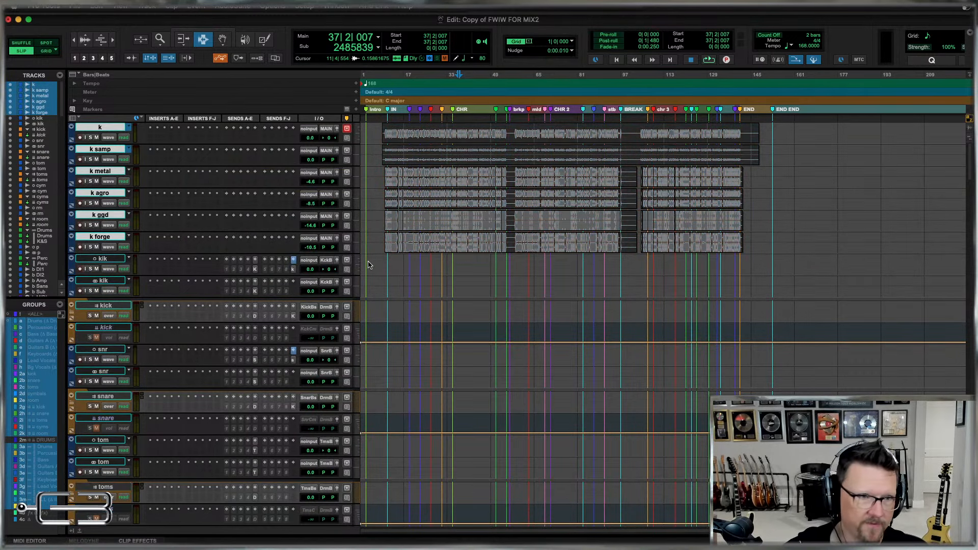
scroll(731, 323, "down", 20)
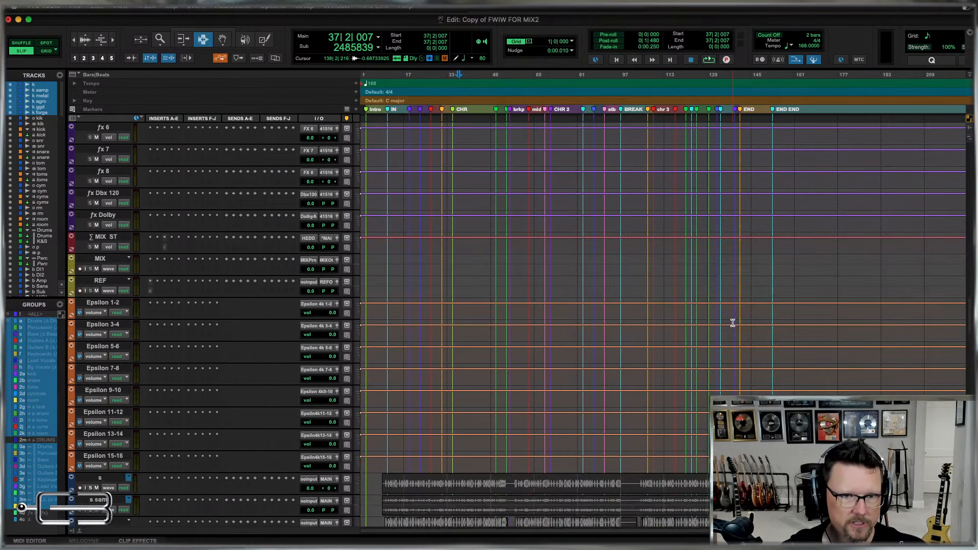
Move the five snare tracks, s through s batt, into the drum section directly above snr, below the kick folder tracks.
scroll(733, 323, "down", 10)
left_click(90, 162)
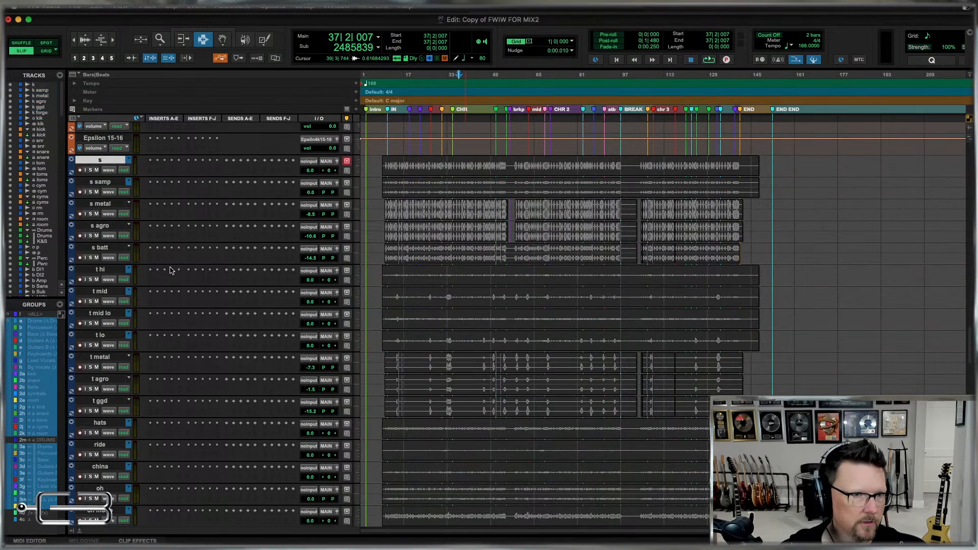
left_click(96, 246, "shift")
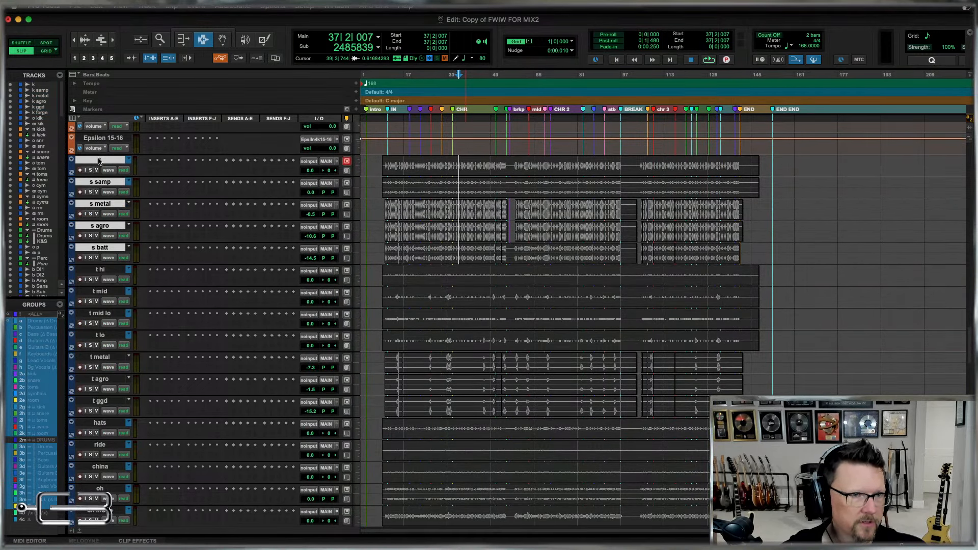
left_click_drag(99, 161, 88, 353)
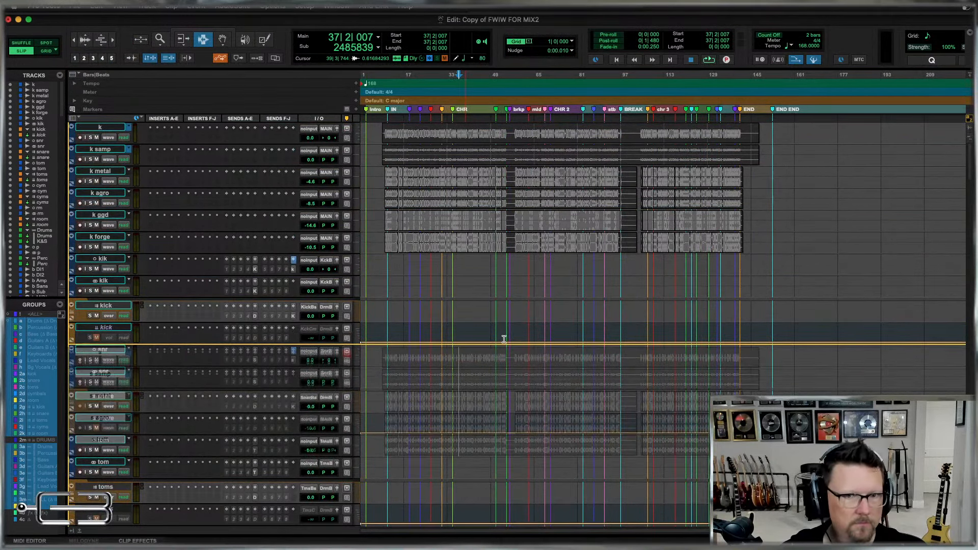
left_click_drag(504, 339, 546, 314)
Move the seven tom tracks, t hi through t ggd, directly above the template's tom tracks, below the snare folder tracks.
scroll(546, 315, "down", 15)
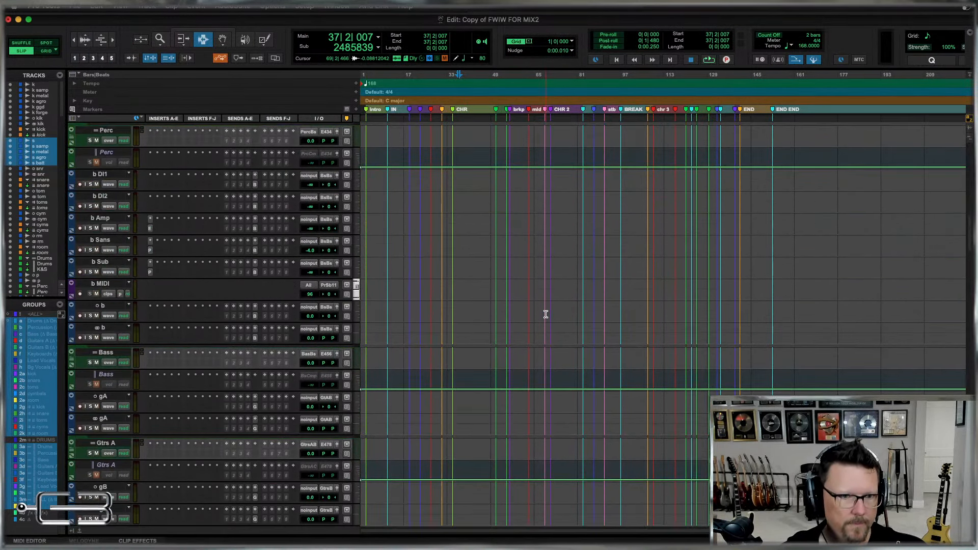
scroll(545, 315, "down", 20)
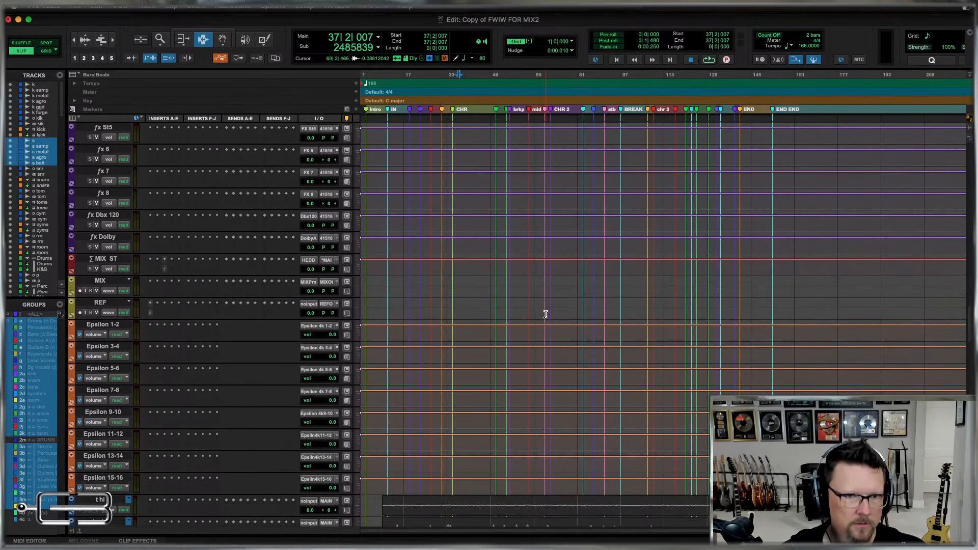
scroll(546, 315, "down", 10)
left_click(100, 259)
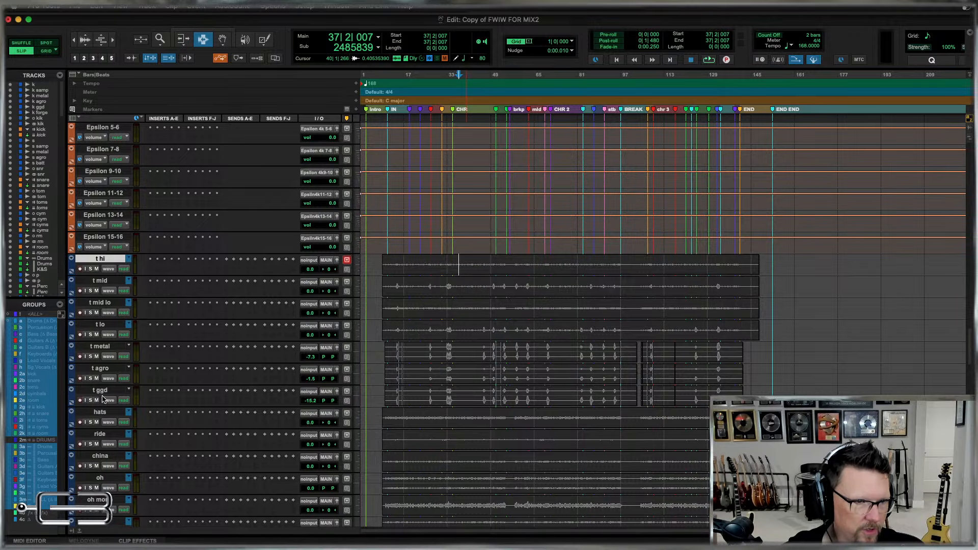
left_click(100, 391, "shift")
left_click_drag(99, 259, 63, 196)
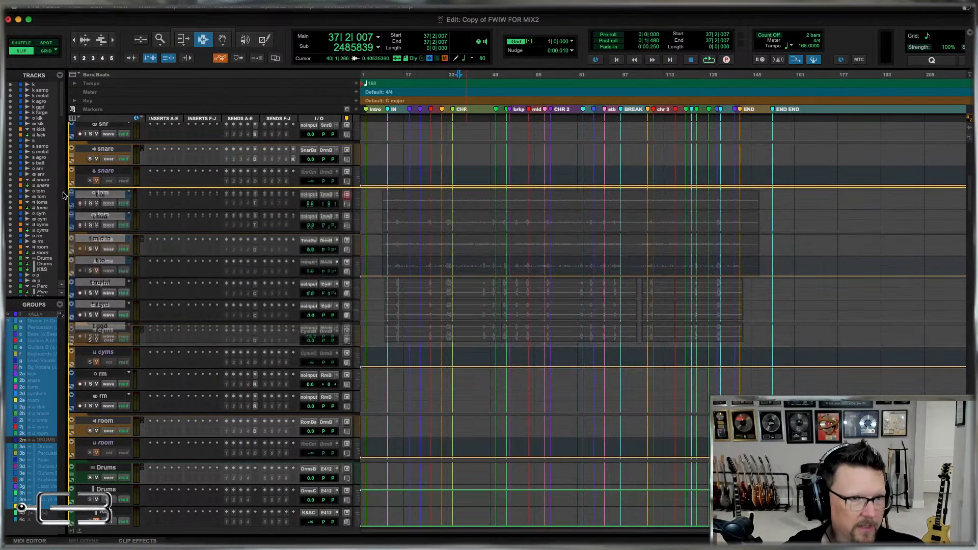
Move the nine cymbal tracks, hats through crash metal2, directly above the template's cym tracks, below the toms folder tracks.
scroll(579, 265, "down", 20)
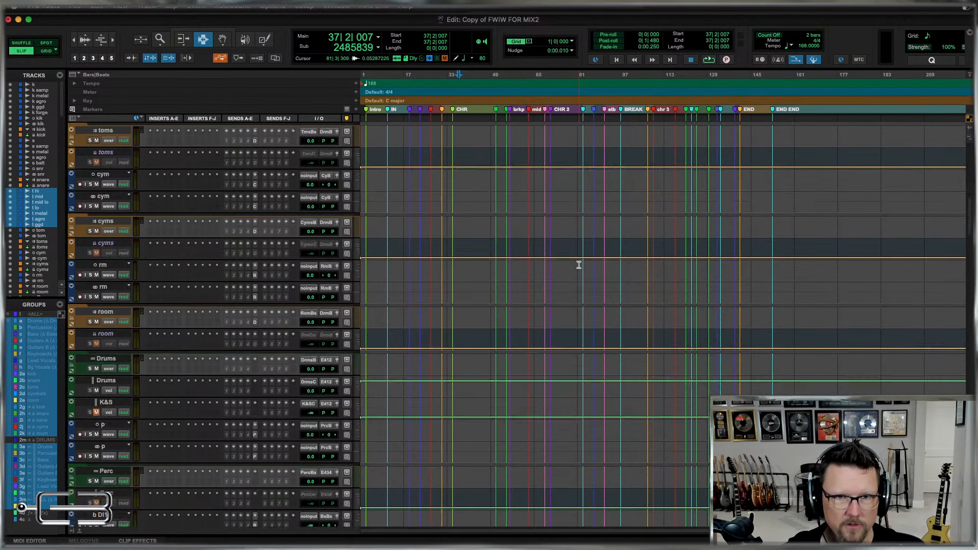
scroll(578, 265, "down", 20)
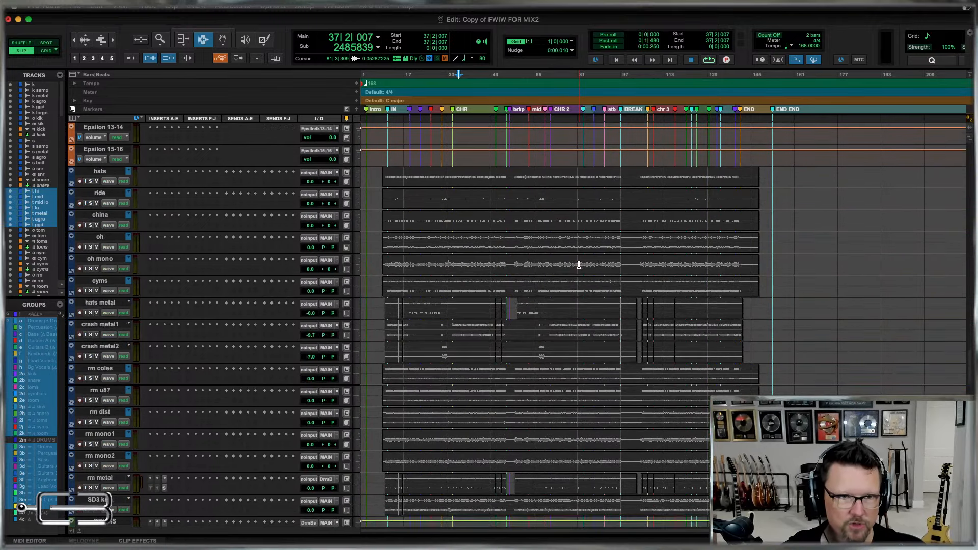
left_click(100, 183)
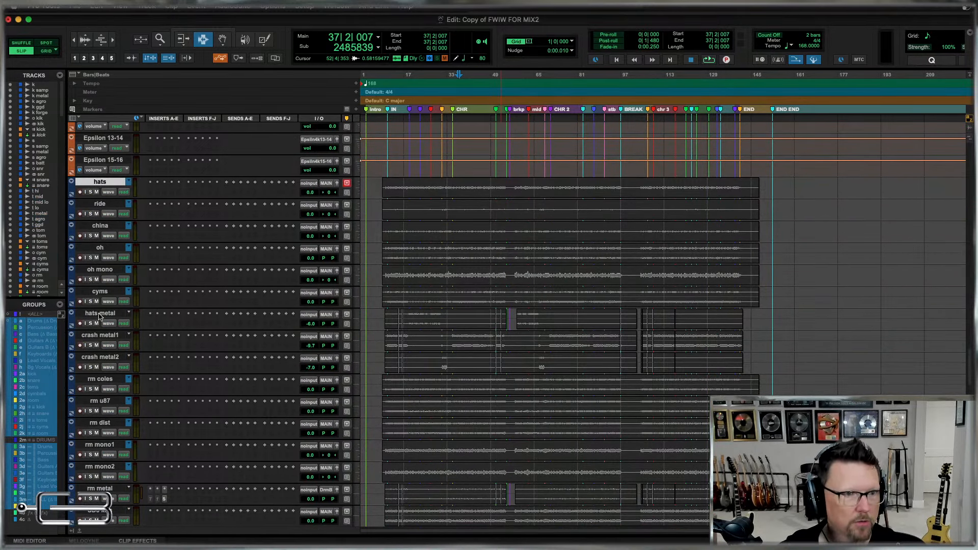
left_click(96, 357, "shift")
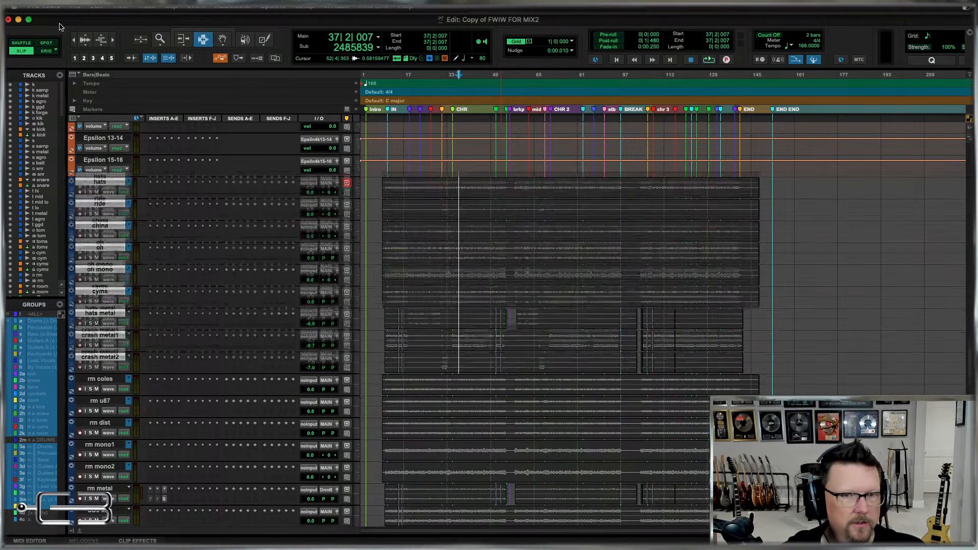
scroll(100, 176, "down", 15)
scroll(124, 492, "up", 15)
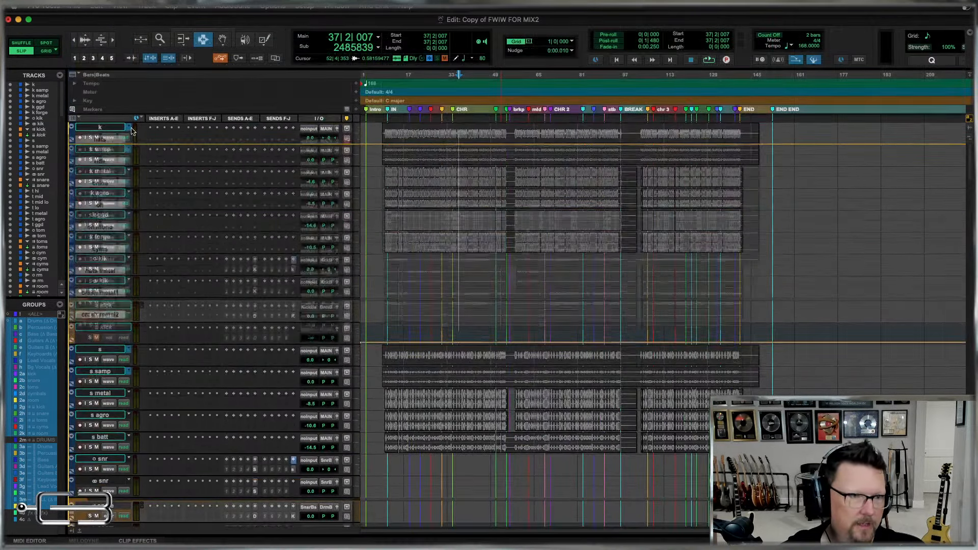
scroll(124, 492, "down", 10)
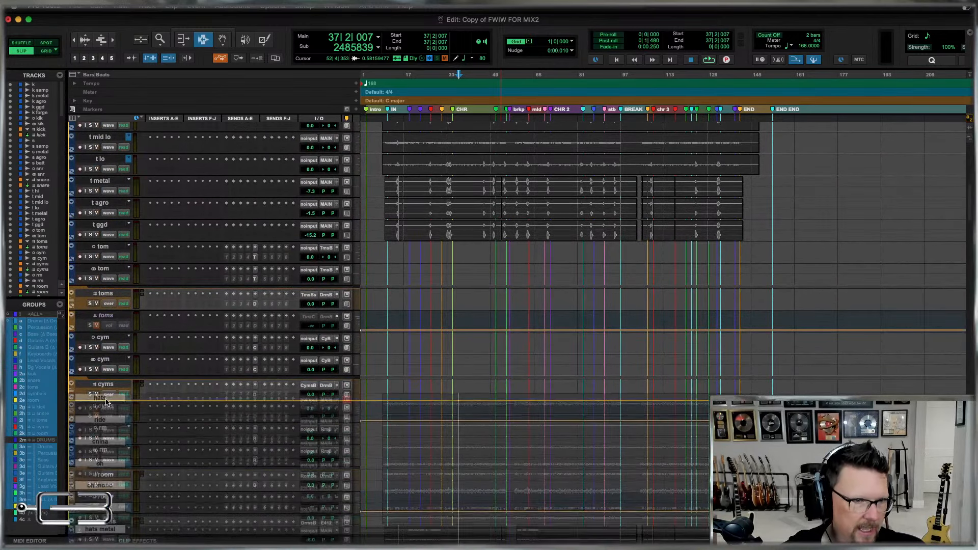
left_click_drag(106, 403, 32, 339)
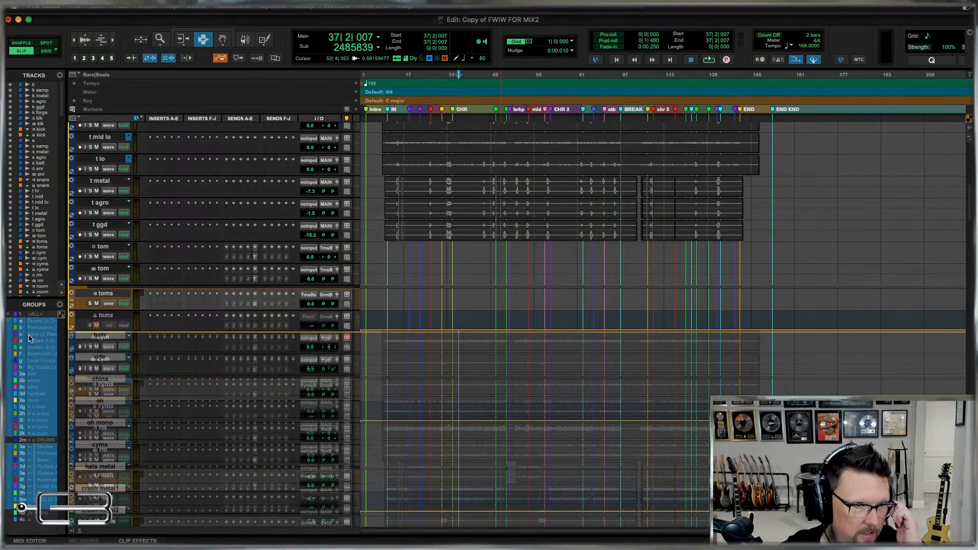
left_click_drag(187, 358, 424, 317)
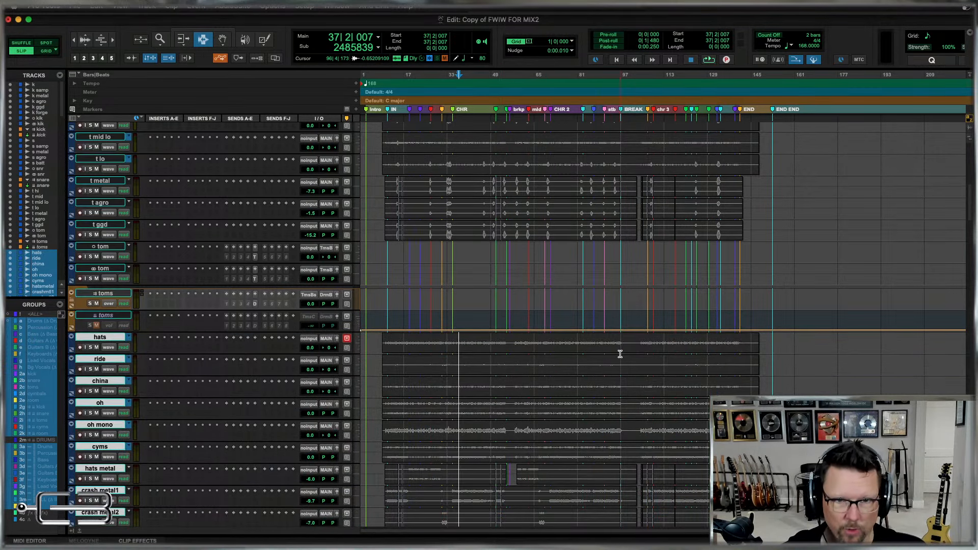
Move the room tracks rm coles through rm metal, together with SD3 k&s, directly above the template's rm tracks.
scroll(619, 350, "down", 10)
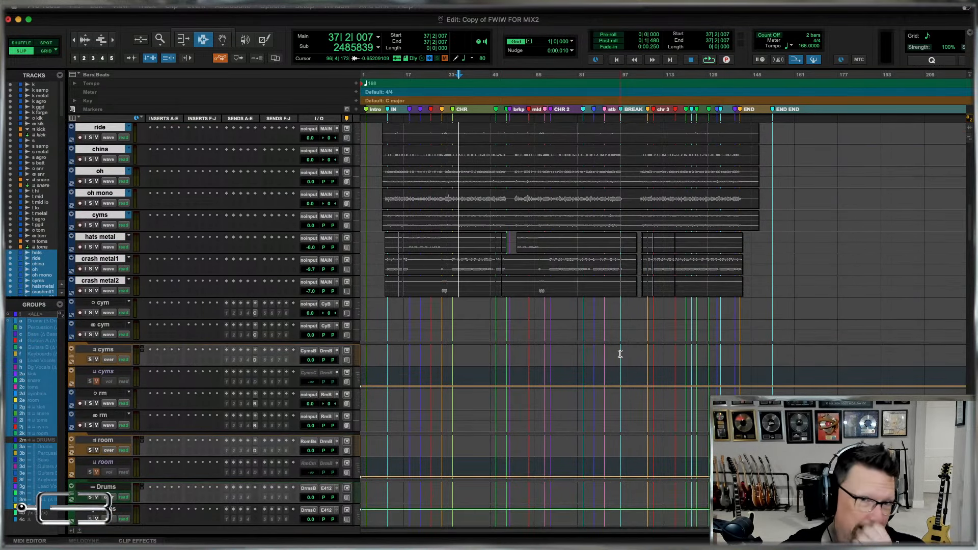
scroll(620, 354, "down", 15)
scroll(620, 354, "down", 20)
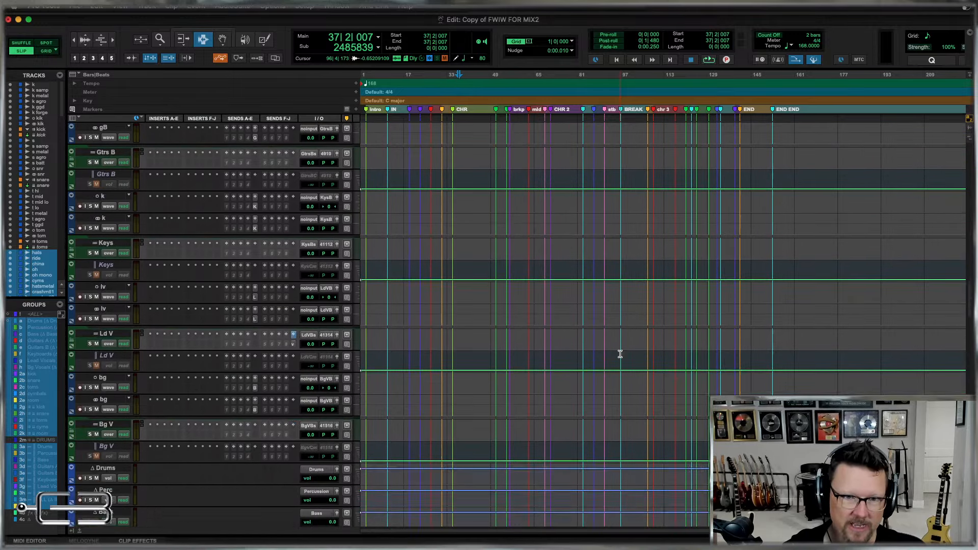
scroll(621, 353, "up", 3)
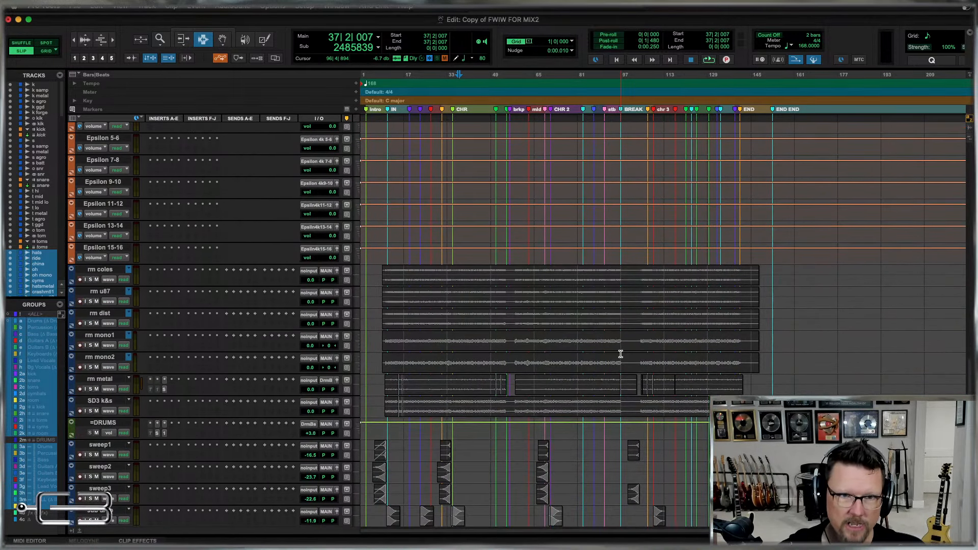
left_click(95, 269)
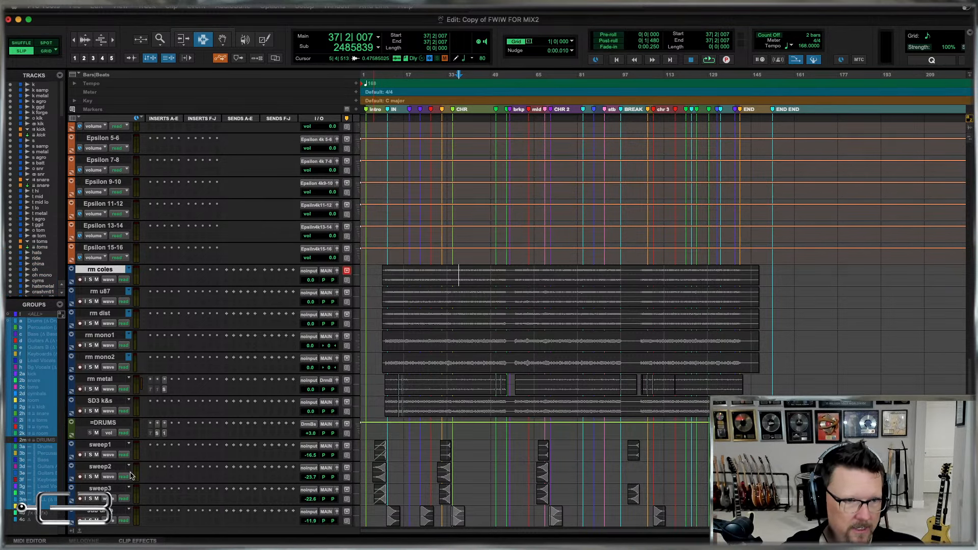
left_click(99, 402, "shift")
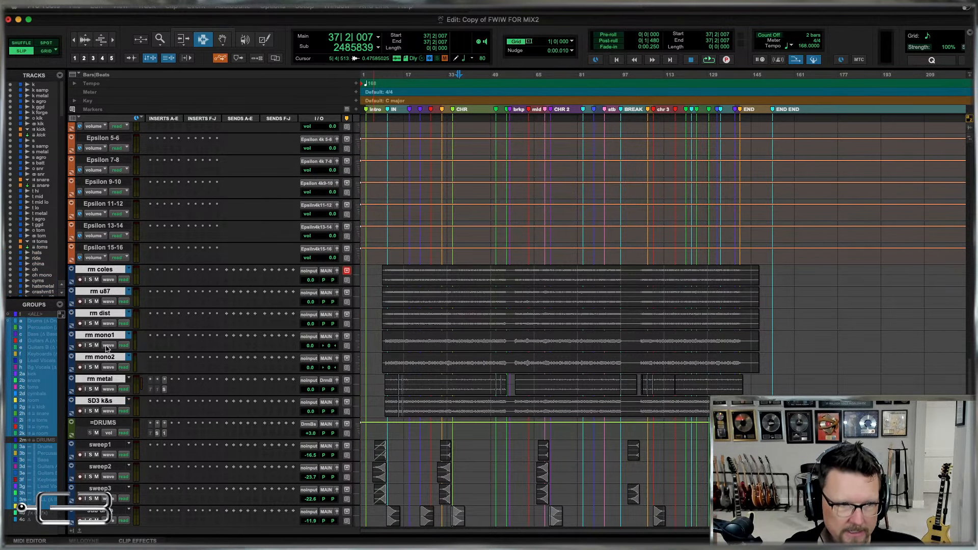
left_click_drag(107, 272, 34, 318)
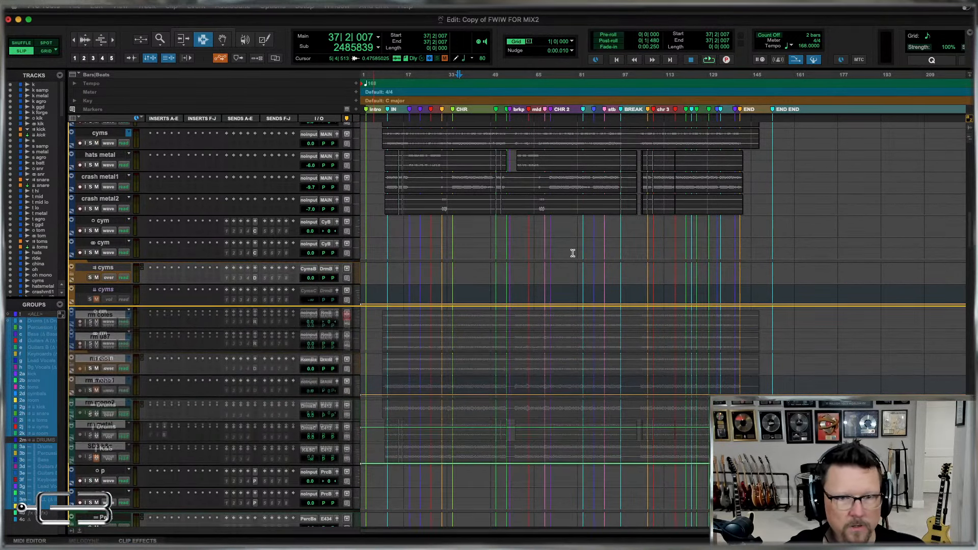
left_click_drag(573, 253, 535, 307)
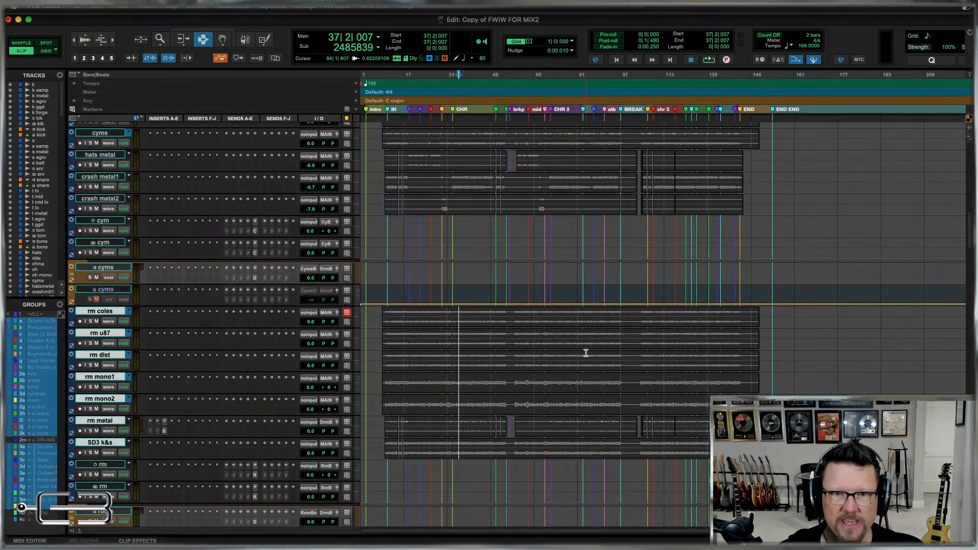
Move the five effect tracks, sweep1 through rev cym, into the percussion section above the p tracks, directly below K&S.
scroll(585, 350, "up", 1)
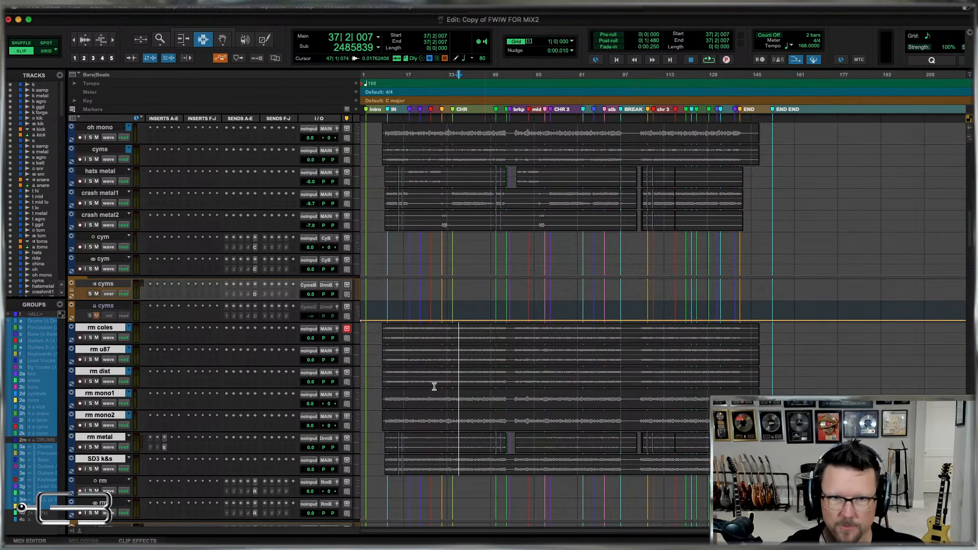
scroll(510, 392, "up", 15)
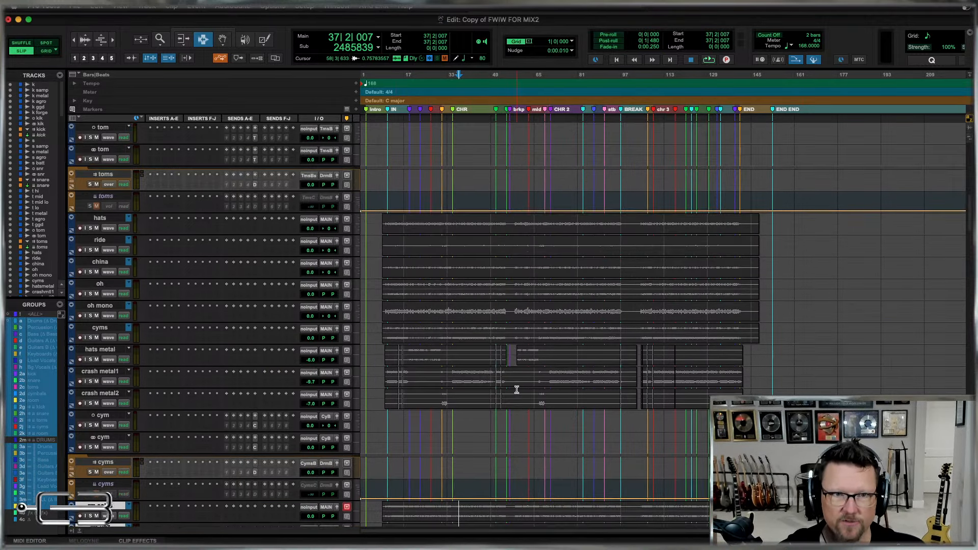
scroll(516, 390, "down", 20)
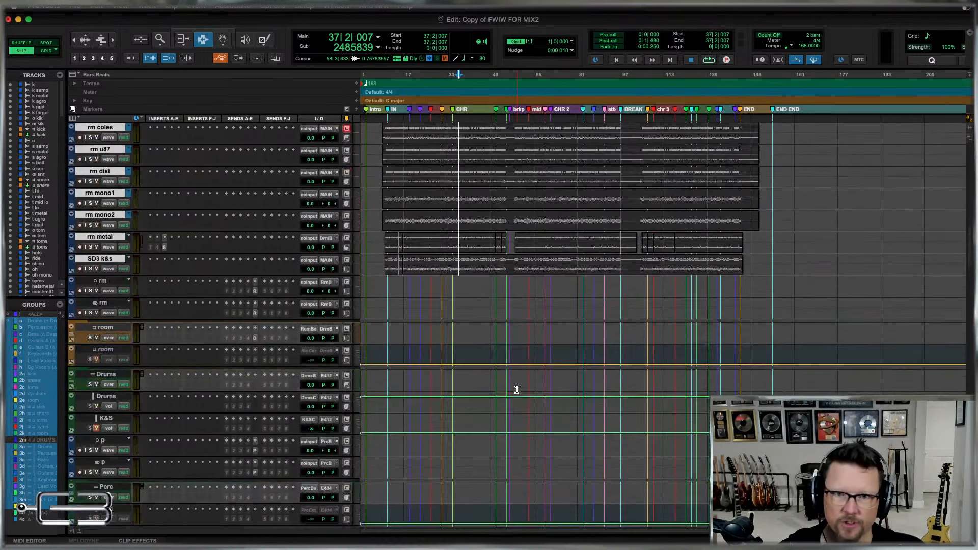
scroll(516, 390, "down", 20)
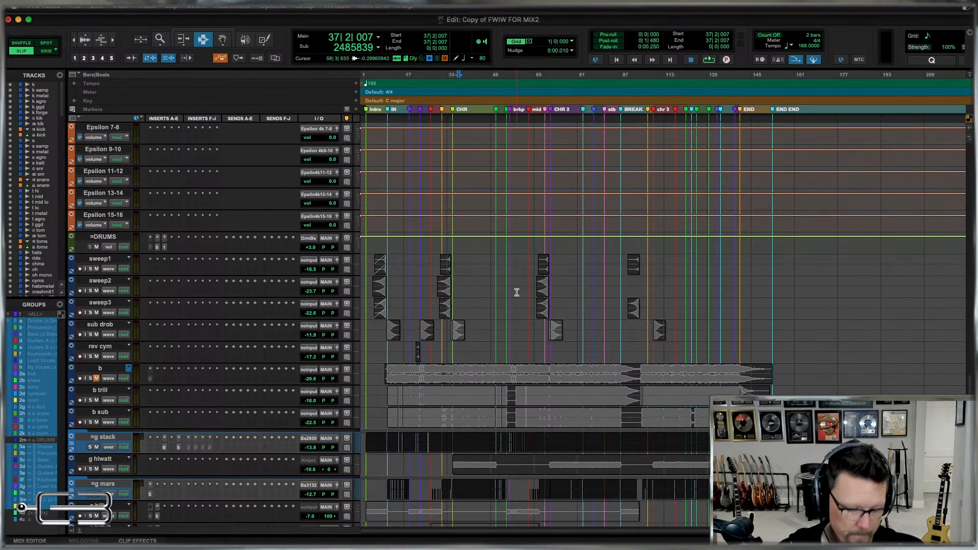
left_click(100, 349)
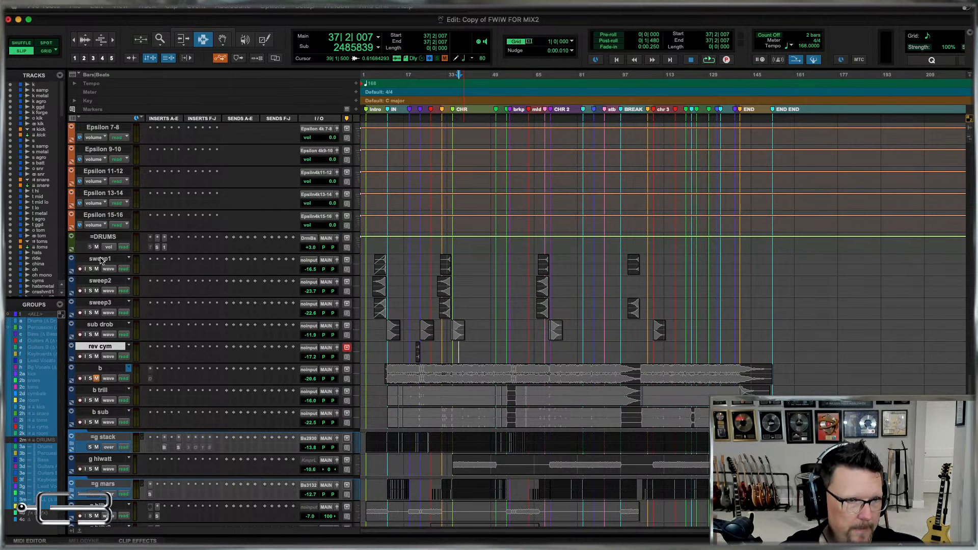
left_click(102, 260, "shift")
left_click_drag(109, 261, 50, 328)
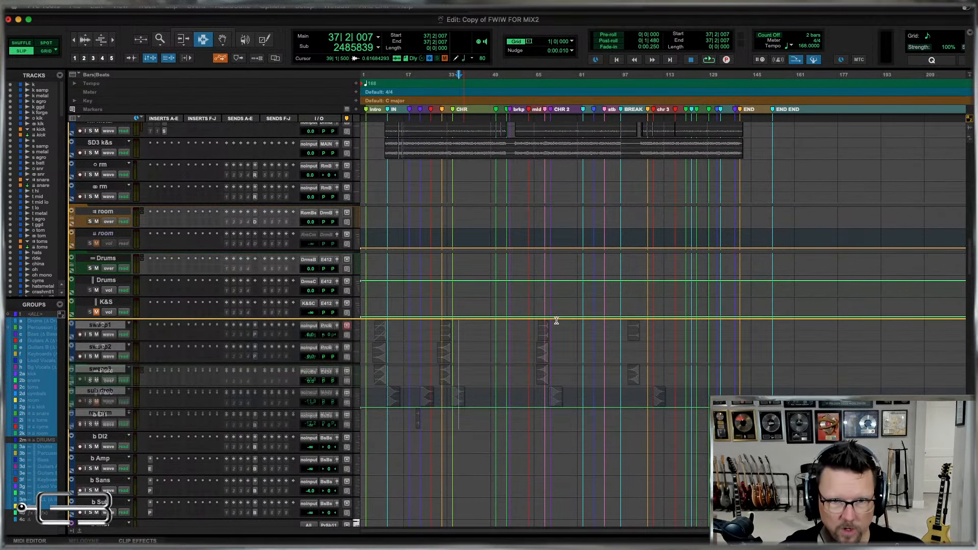
Move the bass tracks b, b trill and b sub directly above b DI1, below the Perc folder tracks.
scroll(619, 314, "down", 20)
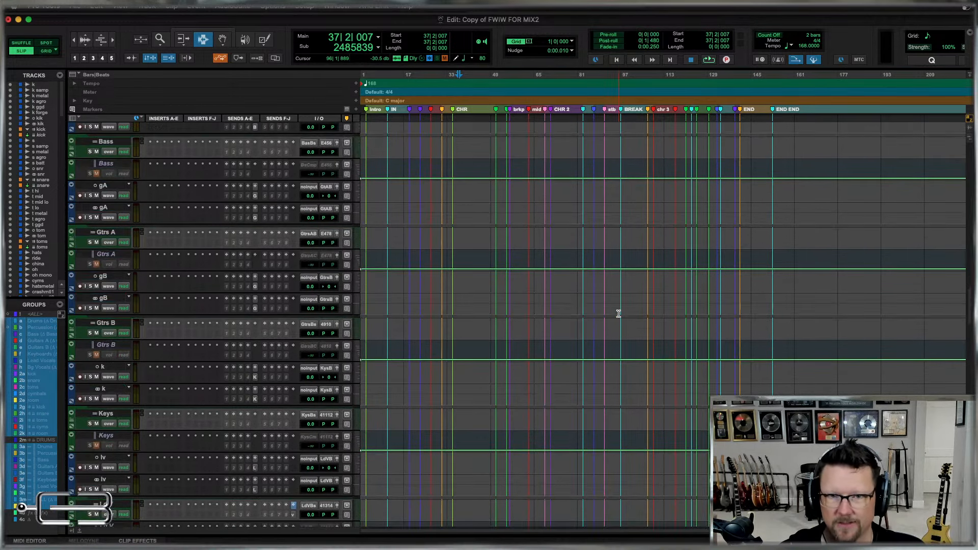
scroll(619, 314, "down", 20)
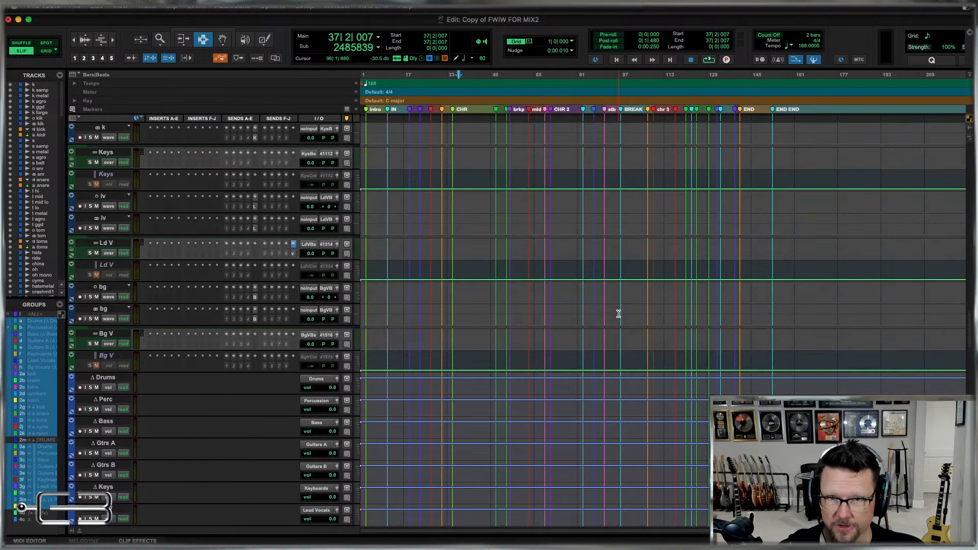
scroll(616, 333, "down", 2)
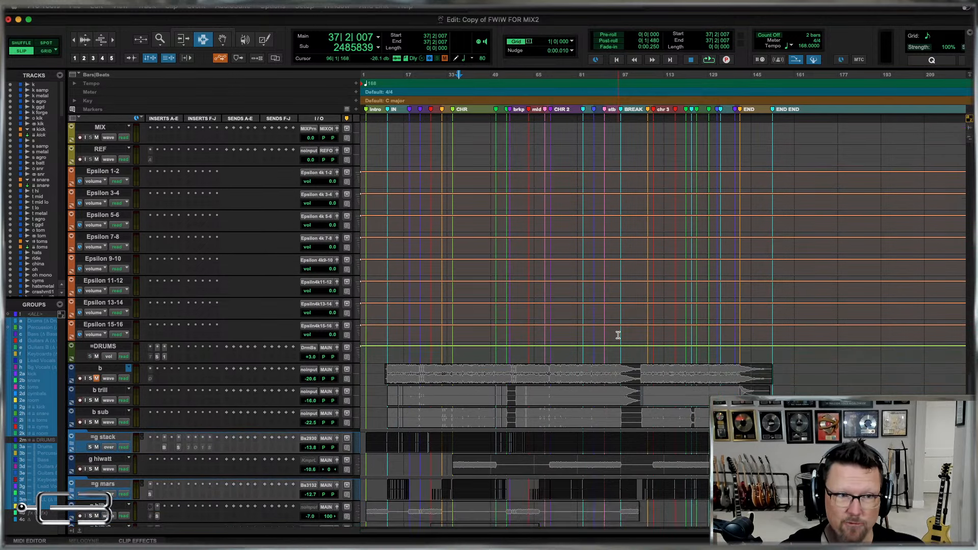
left_click(100, 414)
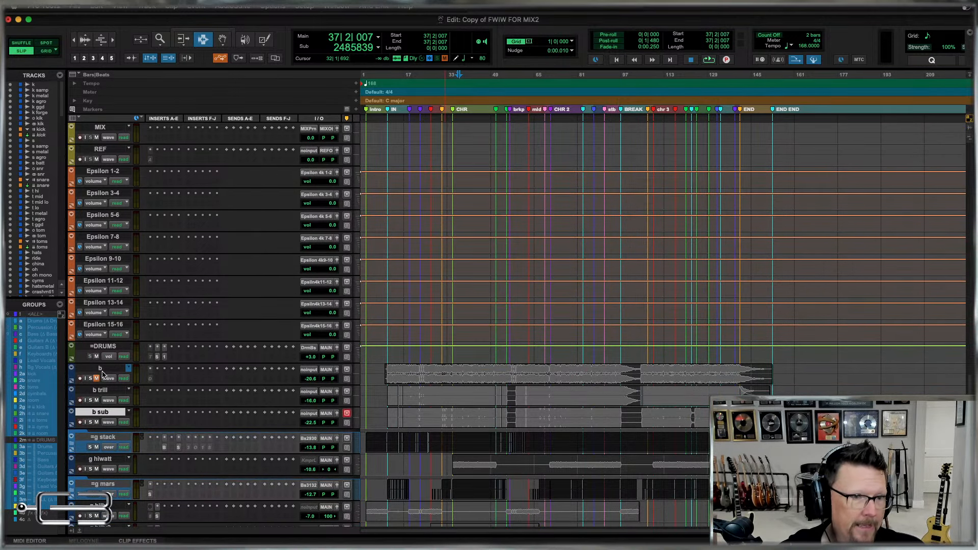
left_click(100, 370, "shift")
left_click_drag(105, 371, 31, 380)
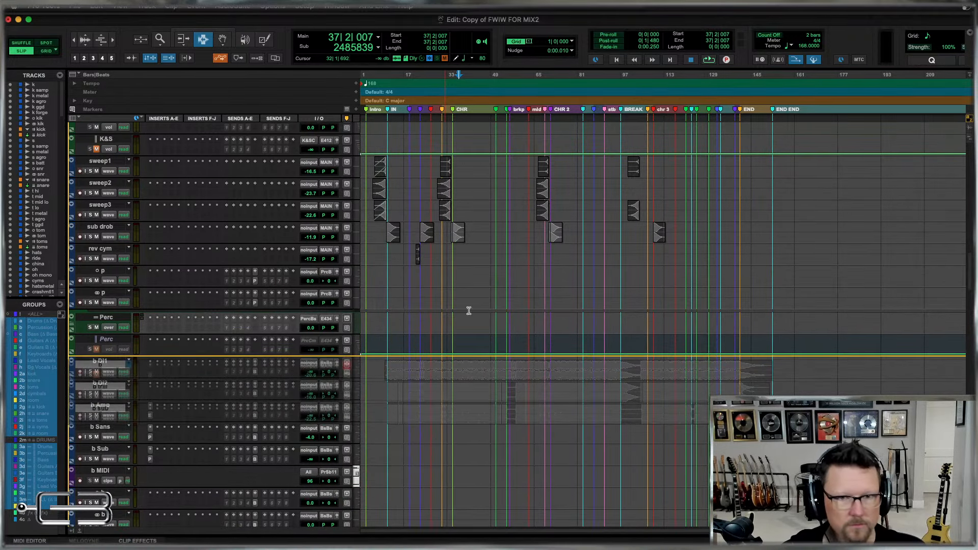
Move the guitar tracks g stack through g oct billy directly above the template's gA tracks, below the Bass folder tracks.
scroll(572, 301, "down", 1)
scroll(572, 301, "down", 15)
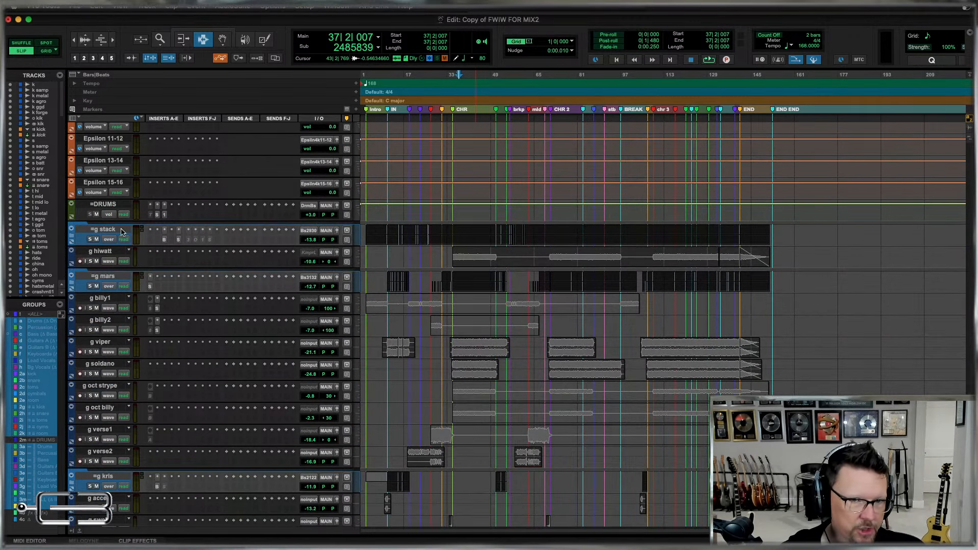
key("shift+super+g")
left_click(485, 340)
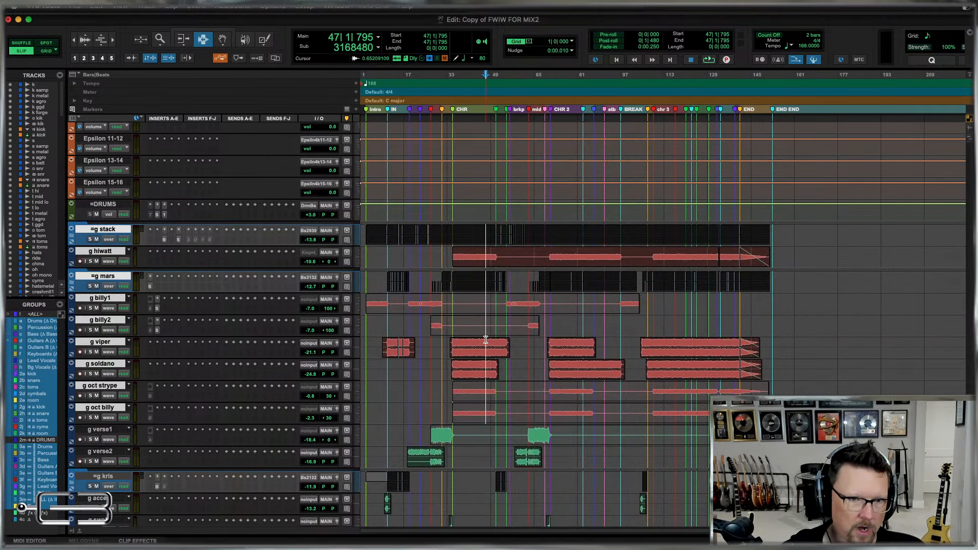
key("shift+super+g")
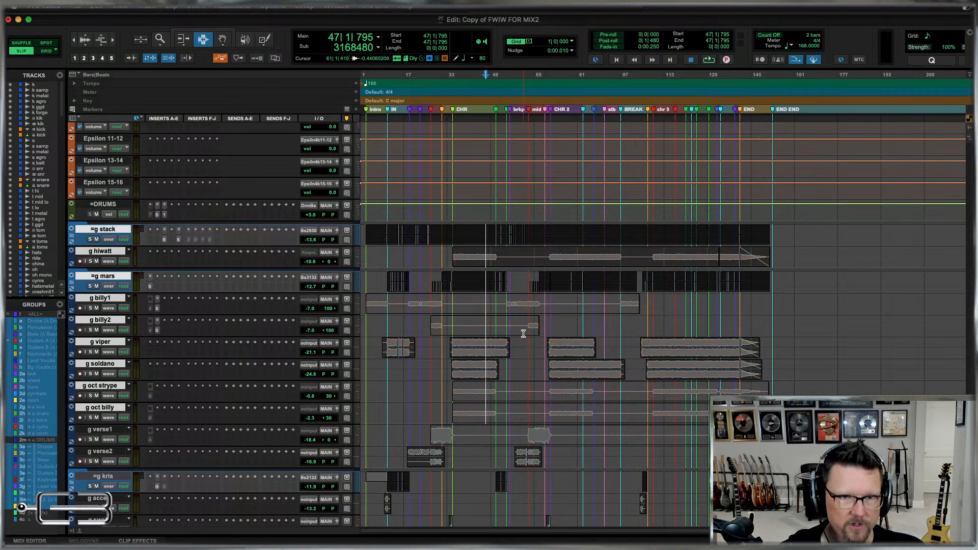
key("shift+super+g")
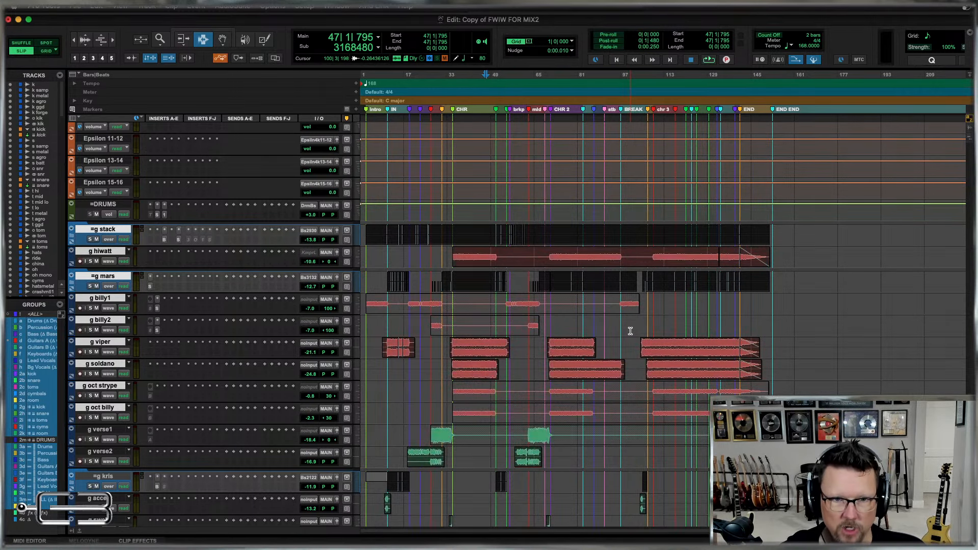
left_click(815, 330)
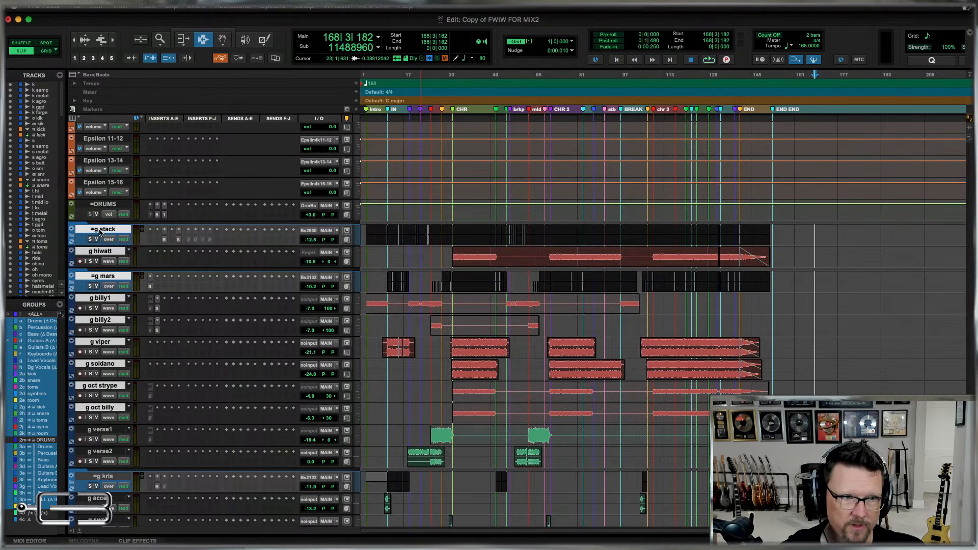
left_click_drag(104, 229, 80, 200)
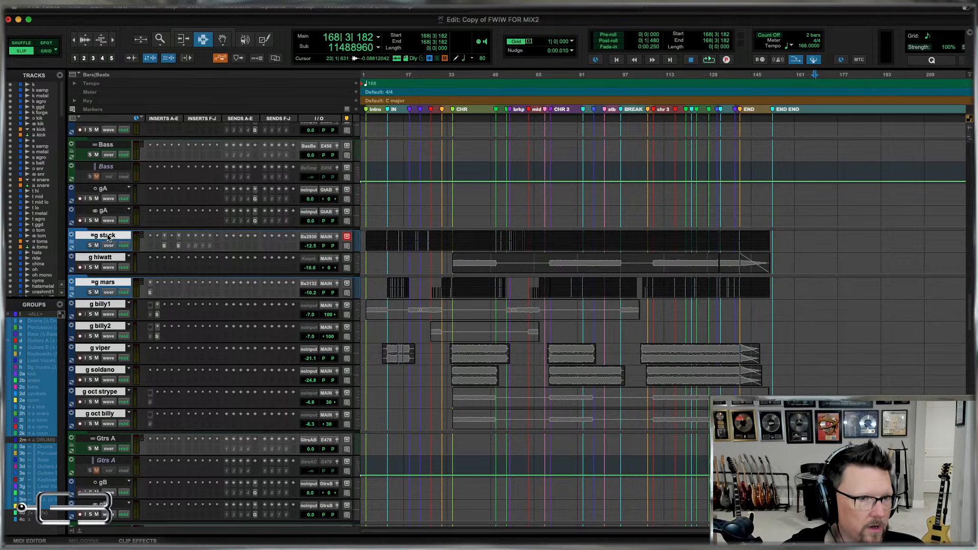
left_click_drag(104, 189, 71, 190)
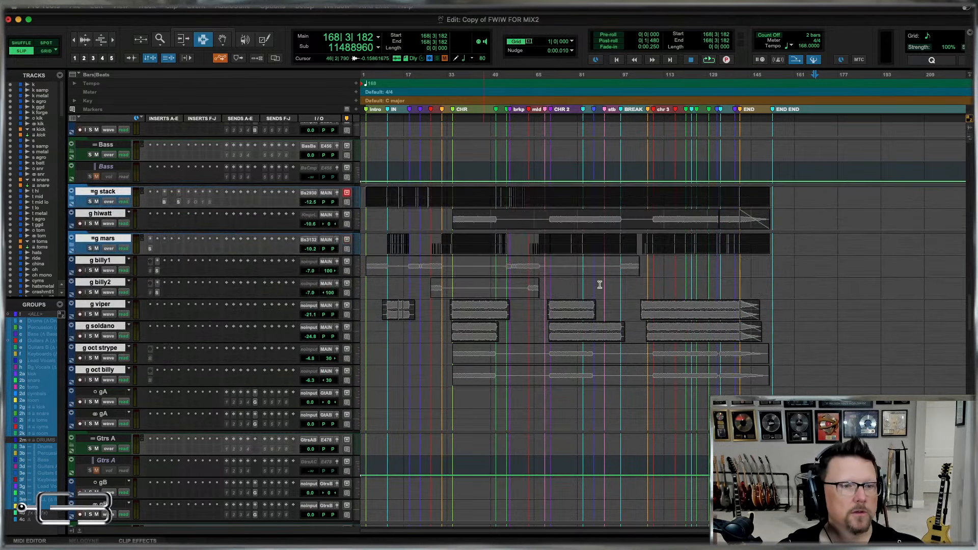
Move the guitar tracks g verse1 through g bend directly above the template's gB tracks, below the Gtrs A folder tracks.
scroll(595, 297, "down", 1)
scroll(595, 297, "down", 15)
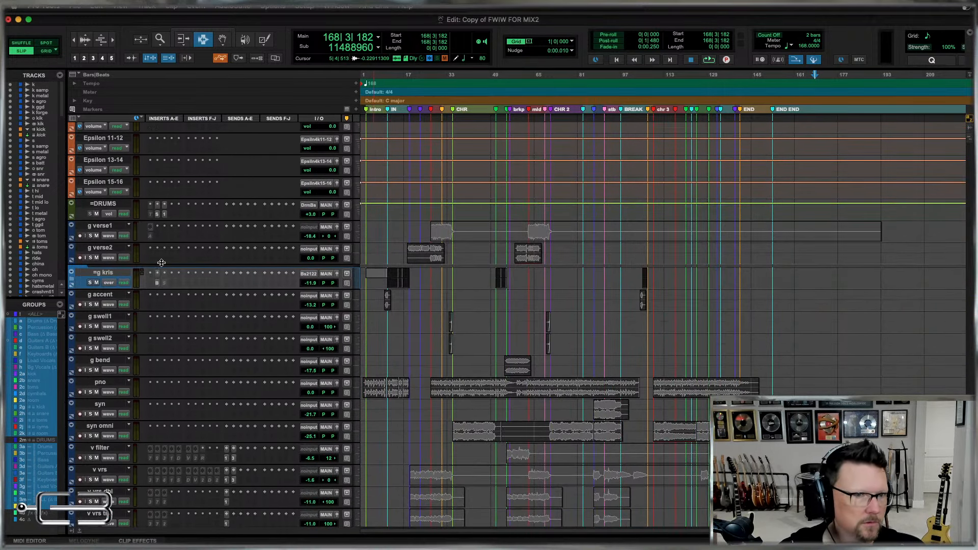
left_click(99, 226)
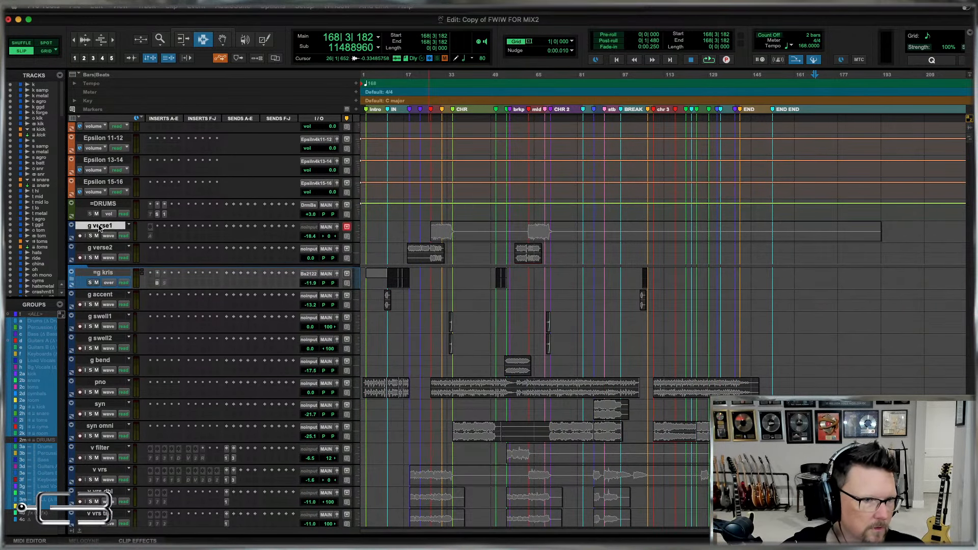
left_click(97, 361, "shift")
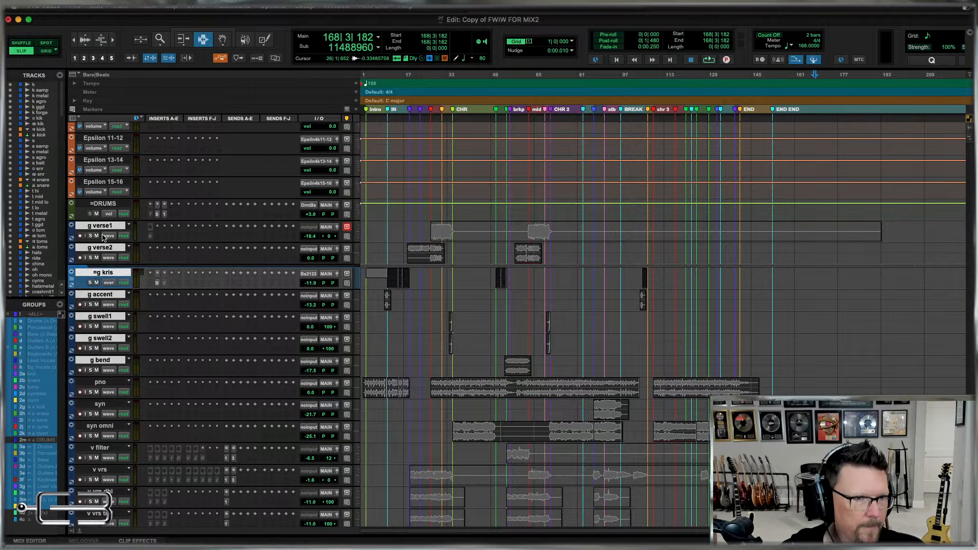
left_click_drag(101, 225, 73, 176)
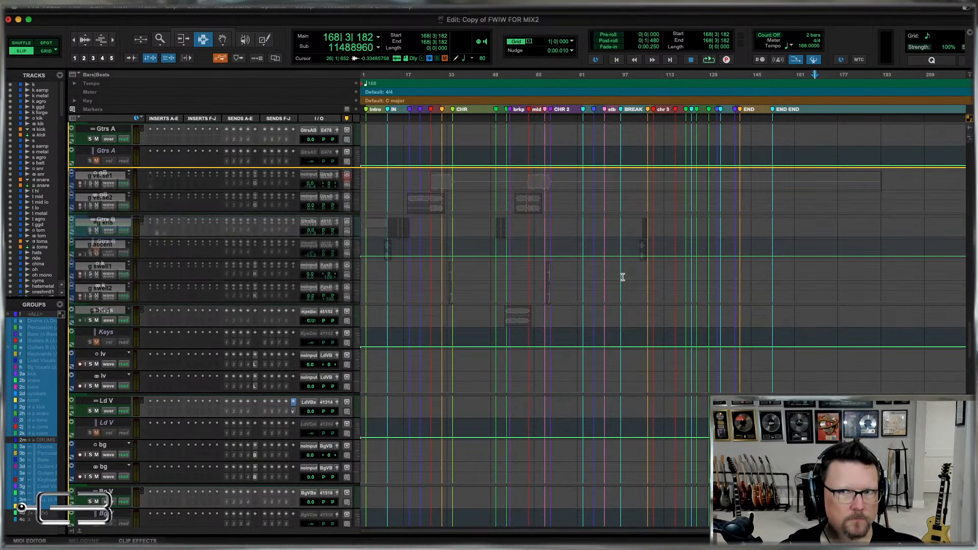
left_click_drag(623, 277, 604, 258)
Move the keyboard tracks pno, syn and syn omni into the keys section, directly below the Gtrs B folder tracks.
scroll(548, 263, "up", 10)
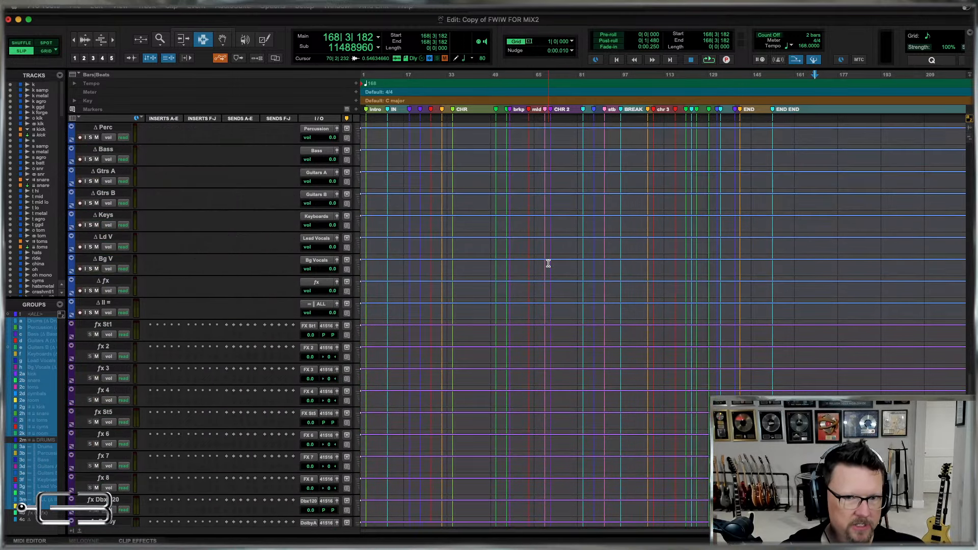
scroll(548, 263, "down", 5)
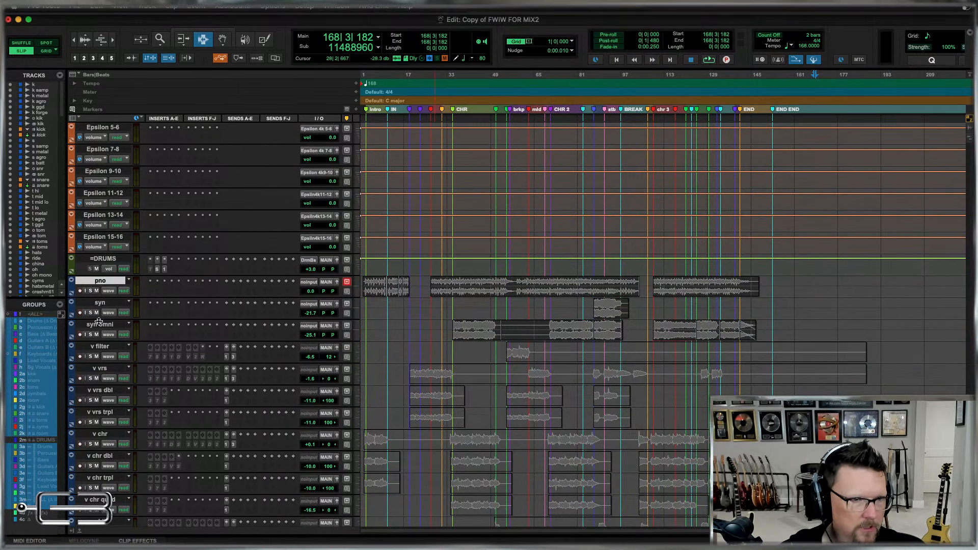
left_click_drag(101, 280, 72, 206)
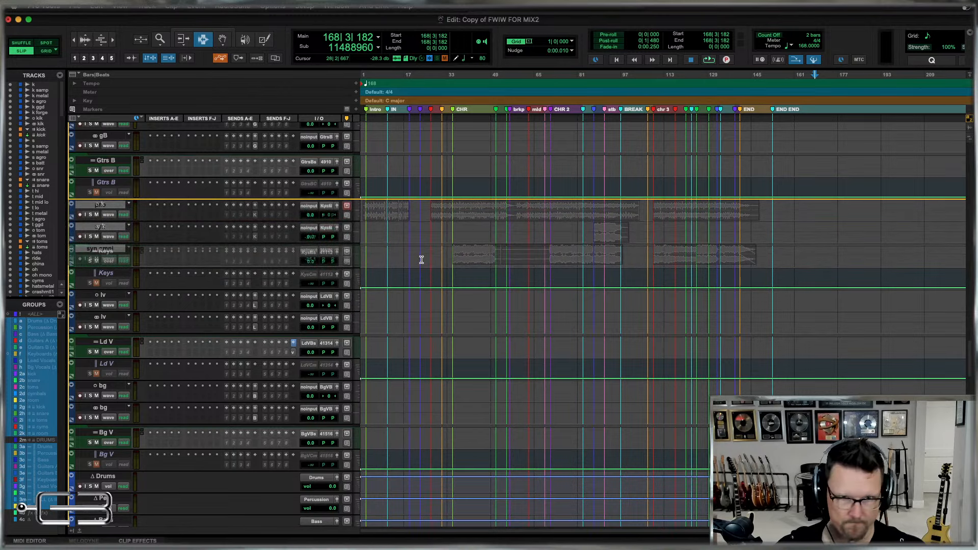
Move the lead vocal tracks v filter through v brk directly above the template's lv tracks, below the Keys folder tracks.
scroll(578, 274, "down", 15)
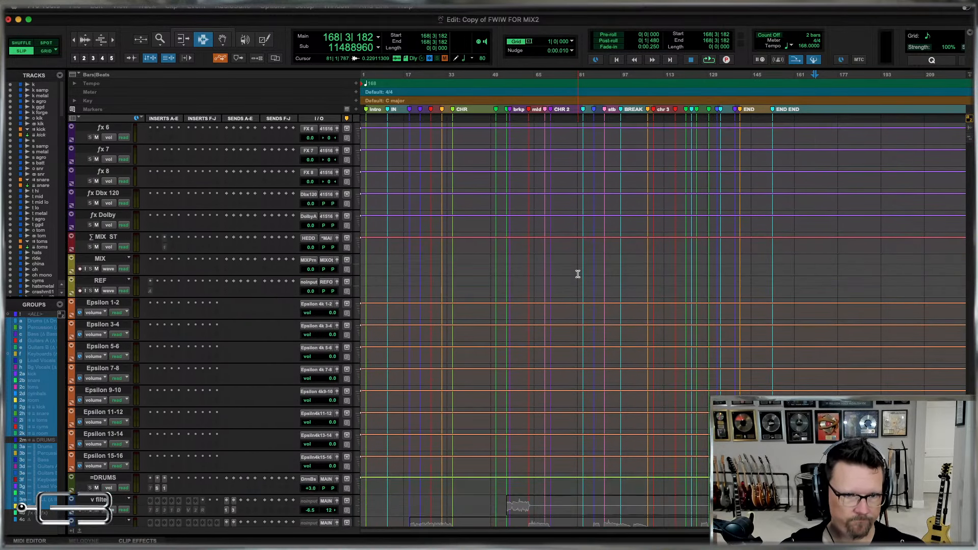
scroll(577, 274, "down", 12)
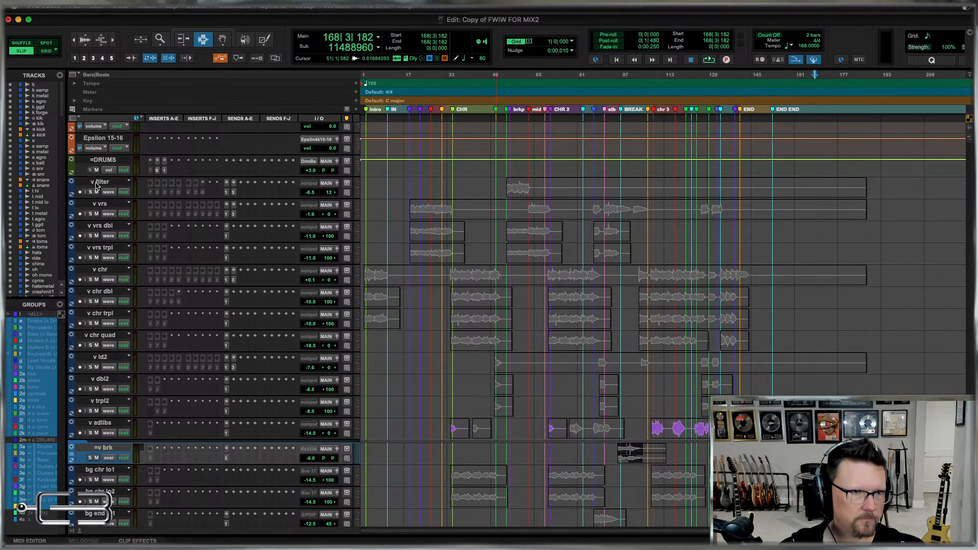
left_click(99, 182)
left_click(102, 448, "shift")
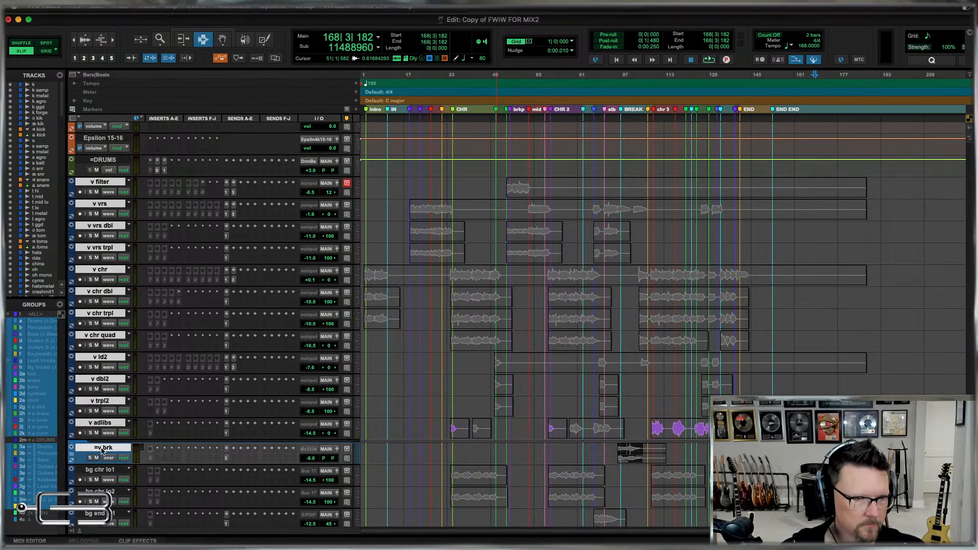
left_click(104, 191)
left_click(67, 178)
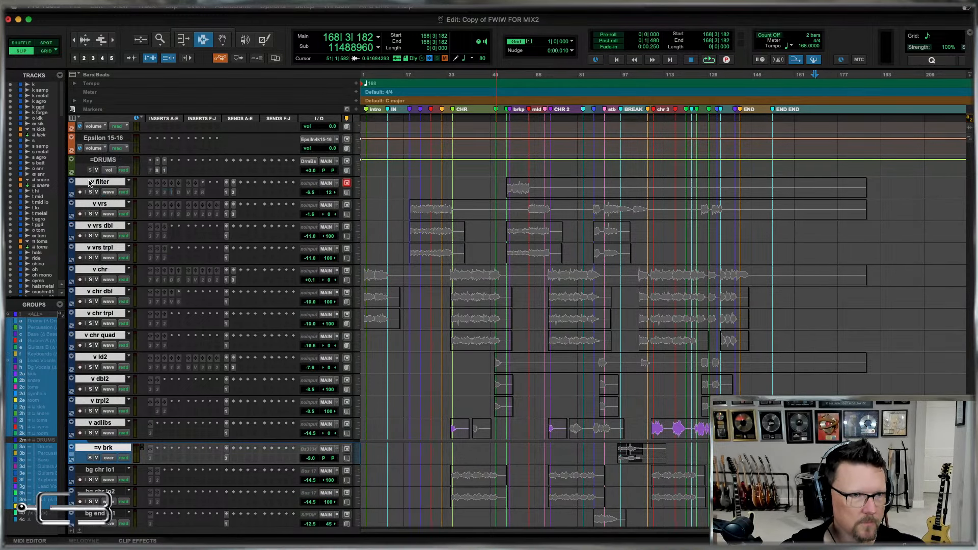
scroll(101, 270, "up", 10)
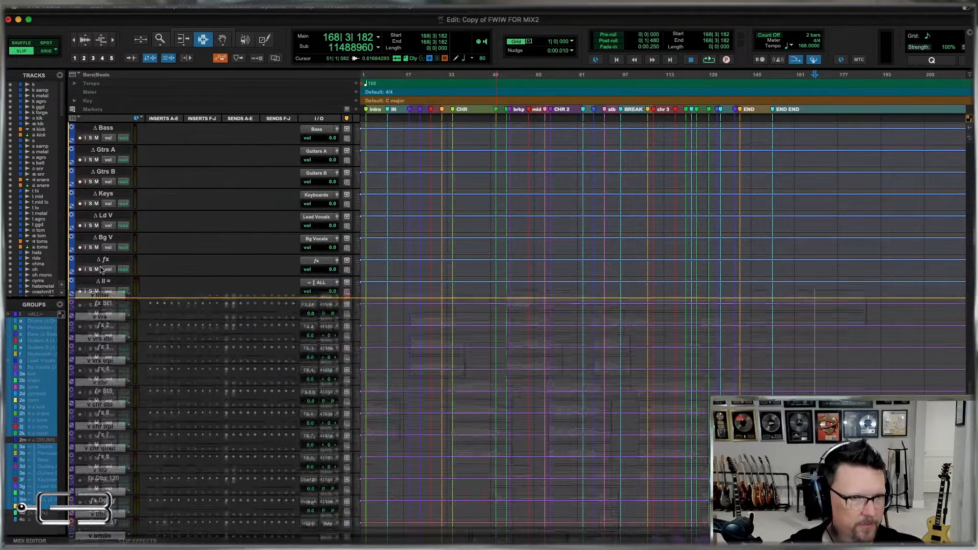
scroll(101, 270, "up", 5)
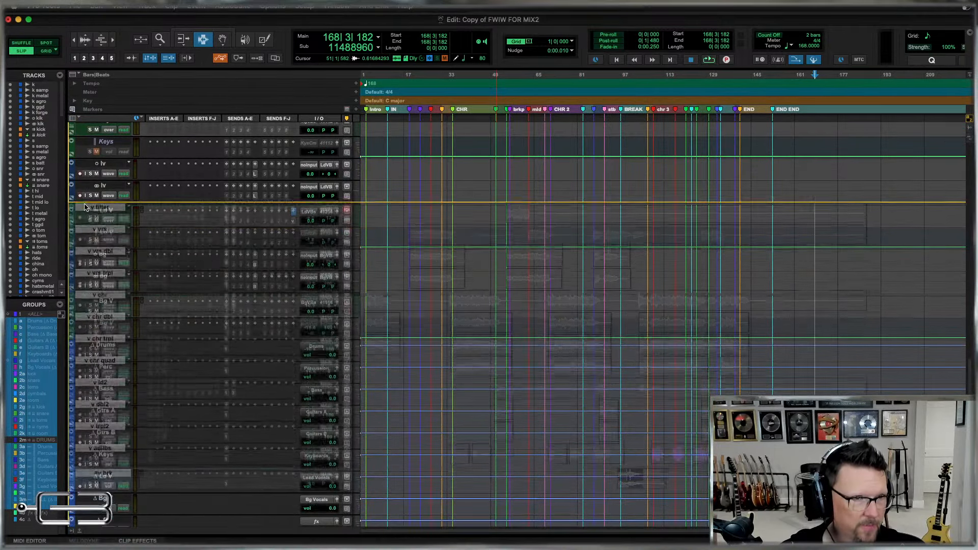
left_click_drag(84, 207, 73, 166)
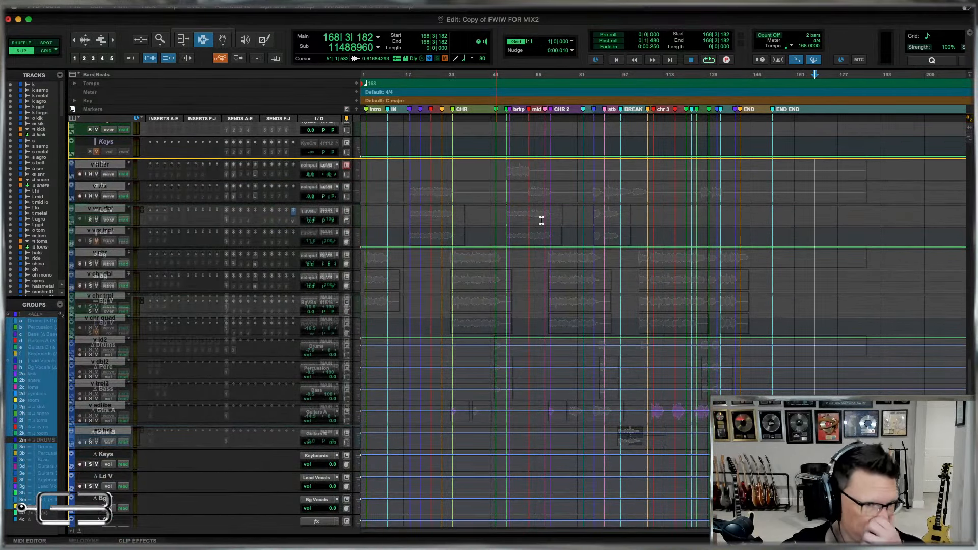
Move the background vocal tracks bg chr lo1 through bg vamp directly above the template's bg tracks, below the Ld V folder tracks.
scroll(659, 333, "down", 15)
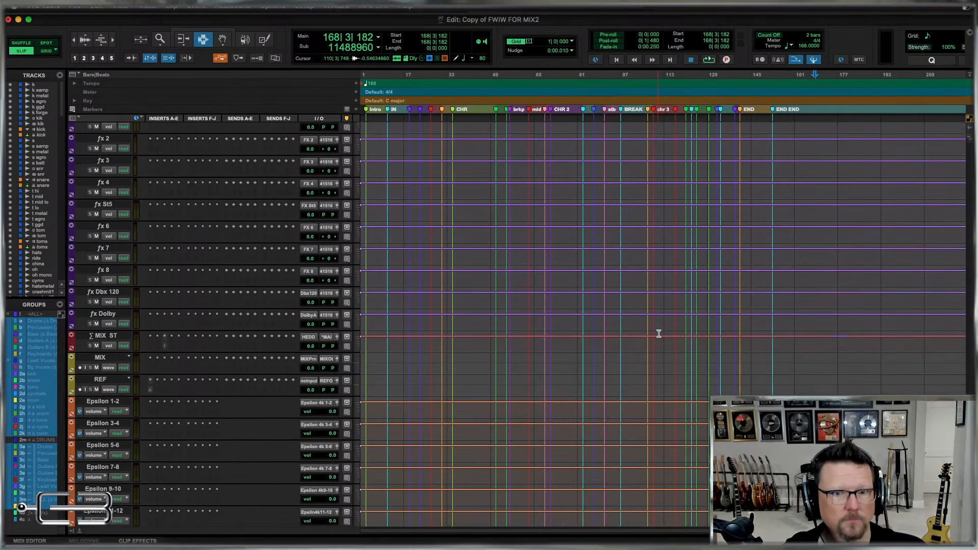
scroll(659, 333, "down", 10)
left_click(97, 226)
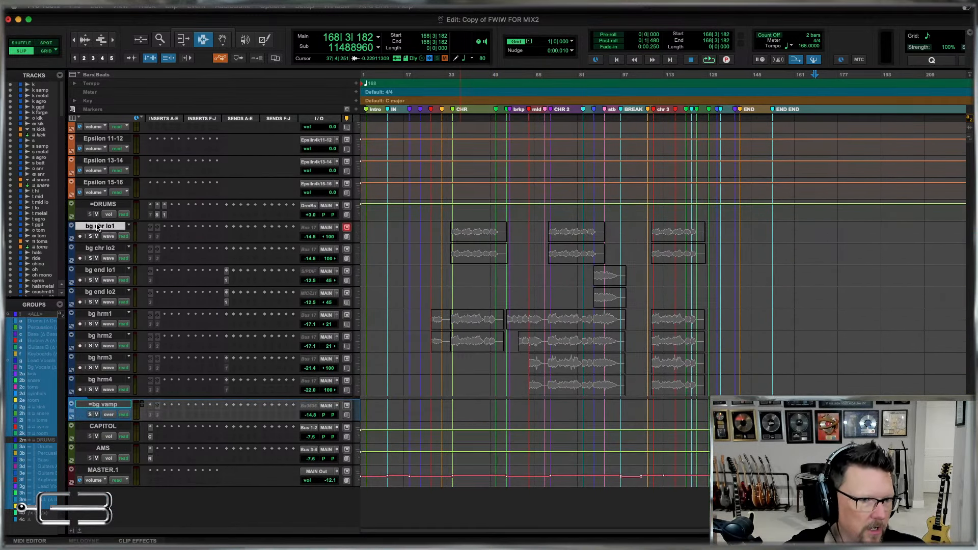
left_click(108, 405, "shift")
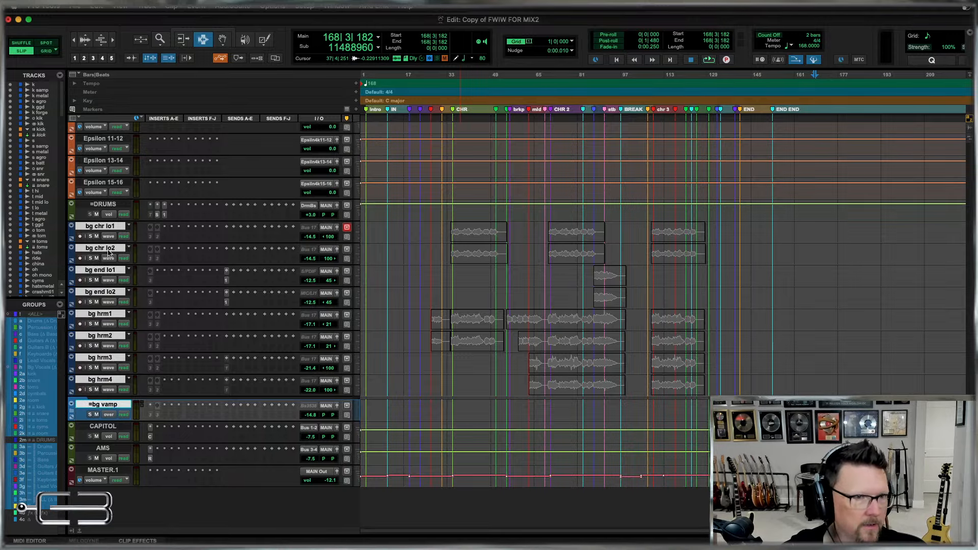
left_click_drag(106, 227, 56, 217)
left_click_drag(292, 239, 292, 239)
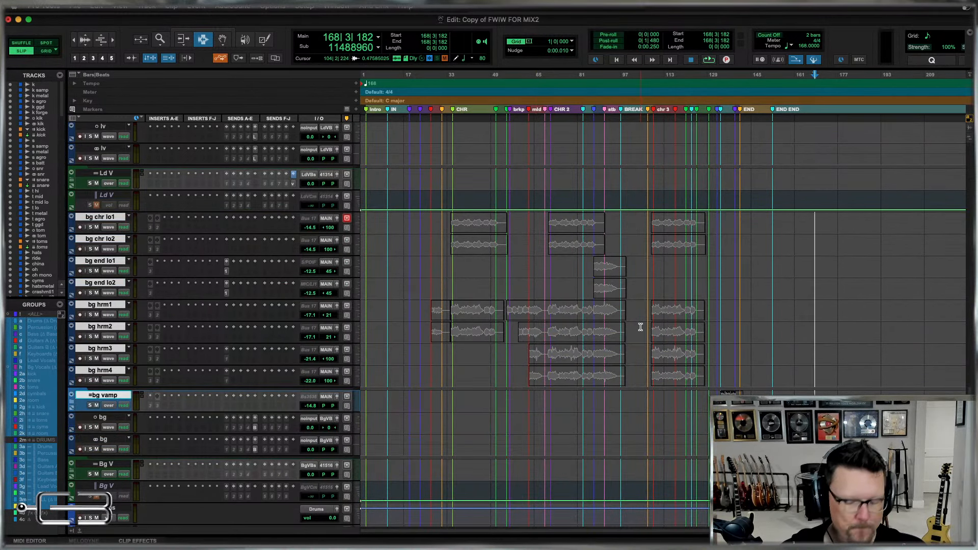
Switch from the Edit window to the Mix window.
key("super+equal")
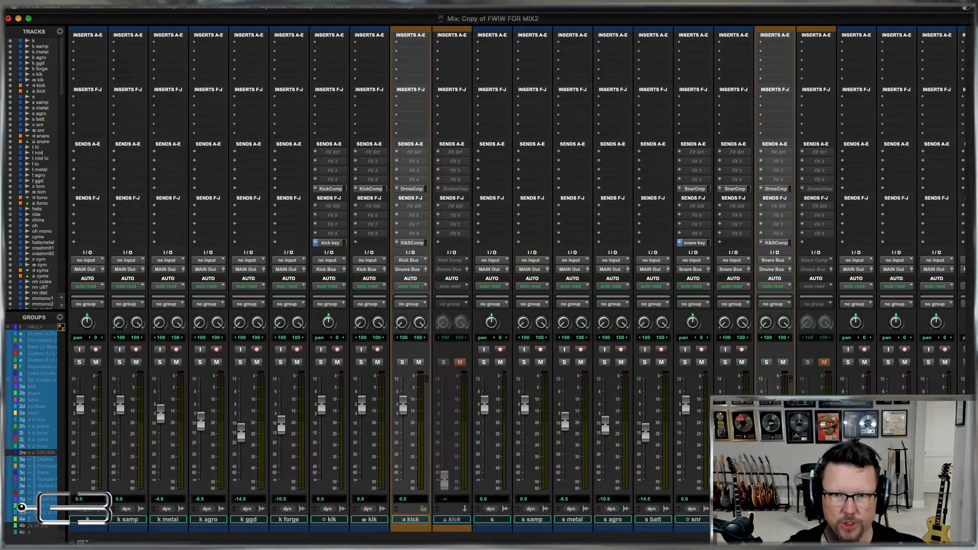
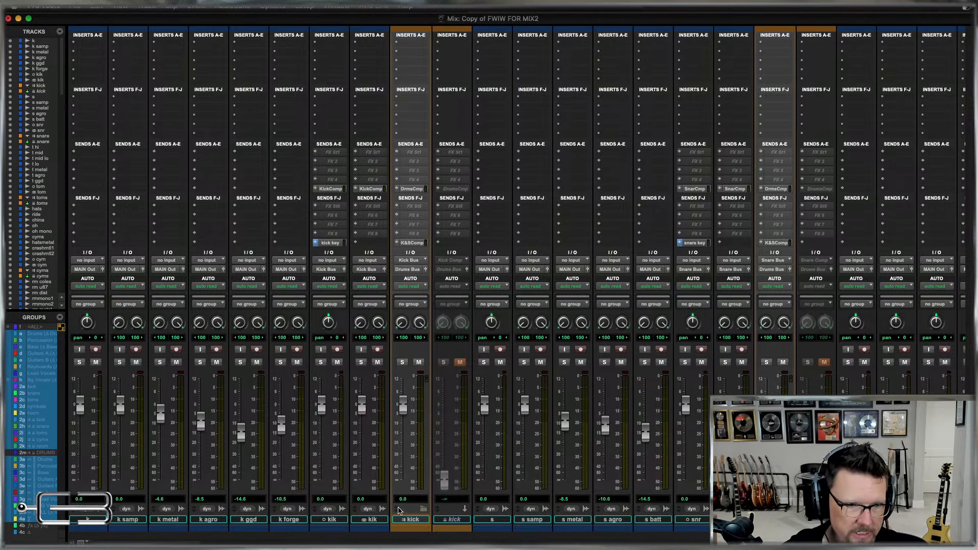
Replace the members of the kick group (2a) with all the individual kick tracks, from k through the stereo kik track.
left_click(372, 520)
left_click(91, 519, "shift")
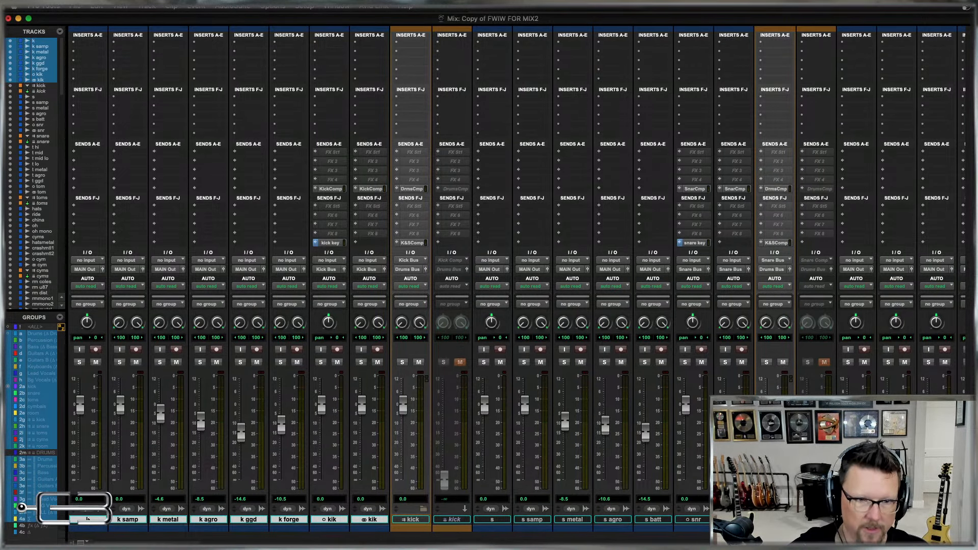
key("ctrl+super+g")
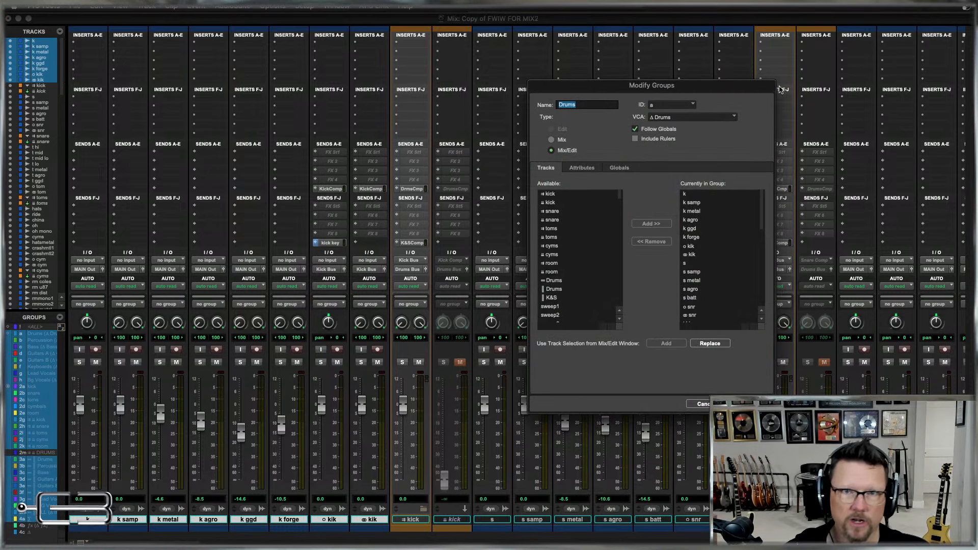
left_click(676, 105)
mouse_move(668, 118)
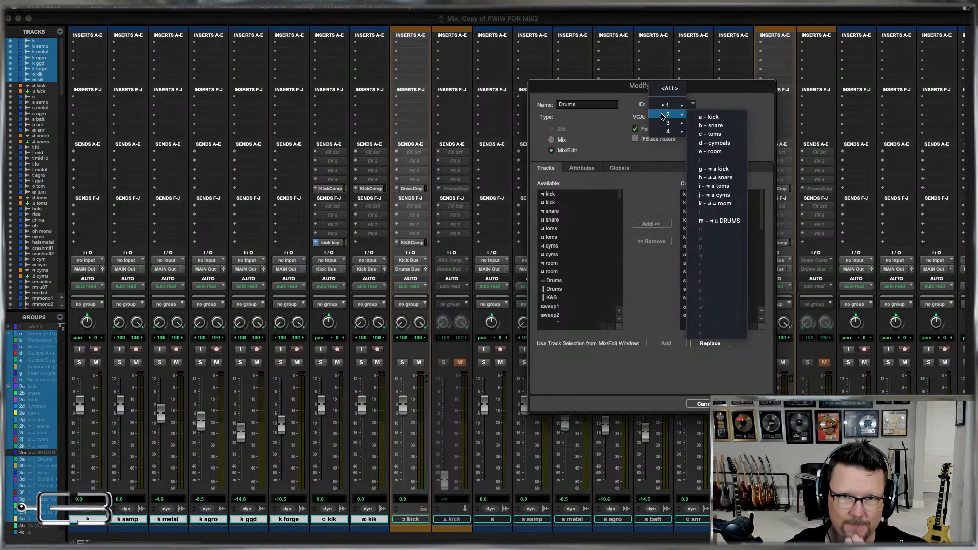
left_click(714, 117)
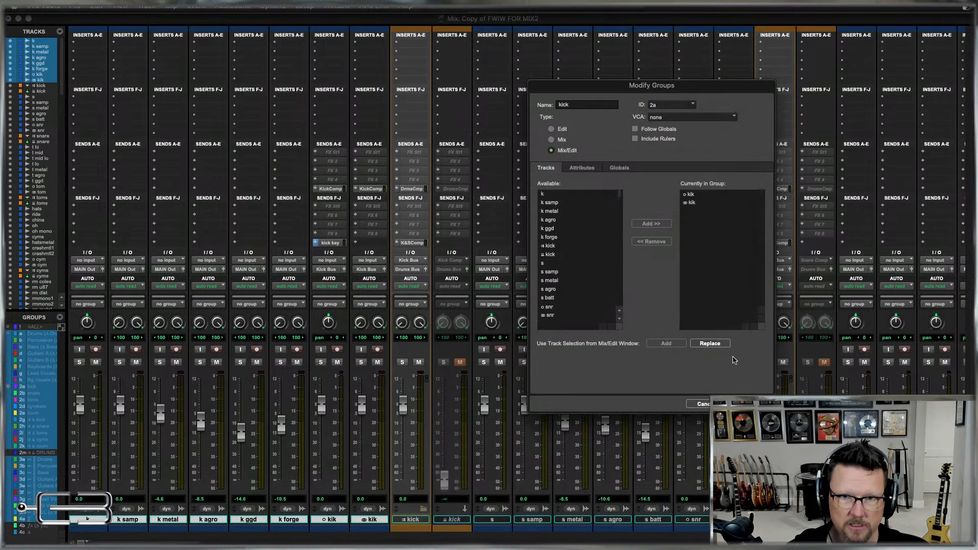
left_click(710, 343)
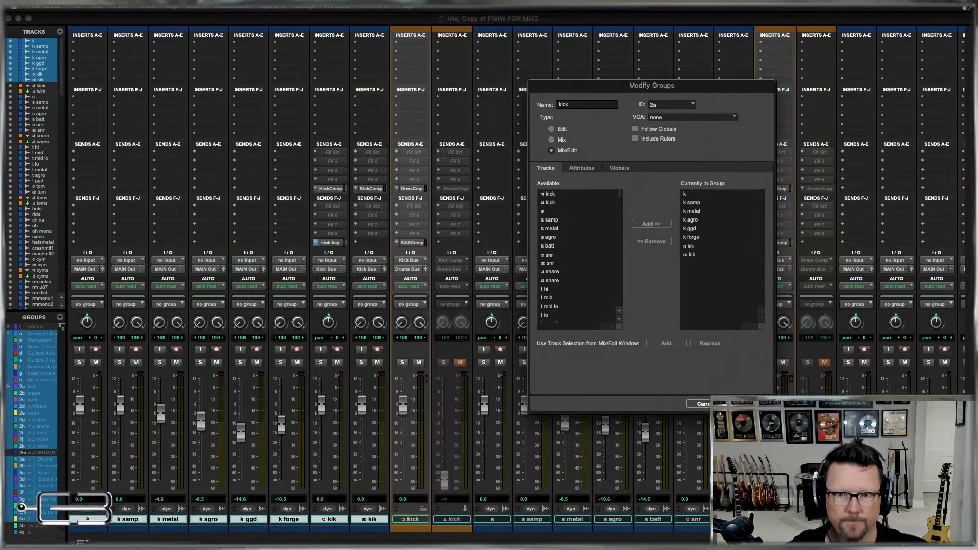
left_click(750, 404)
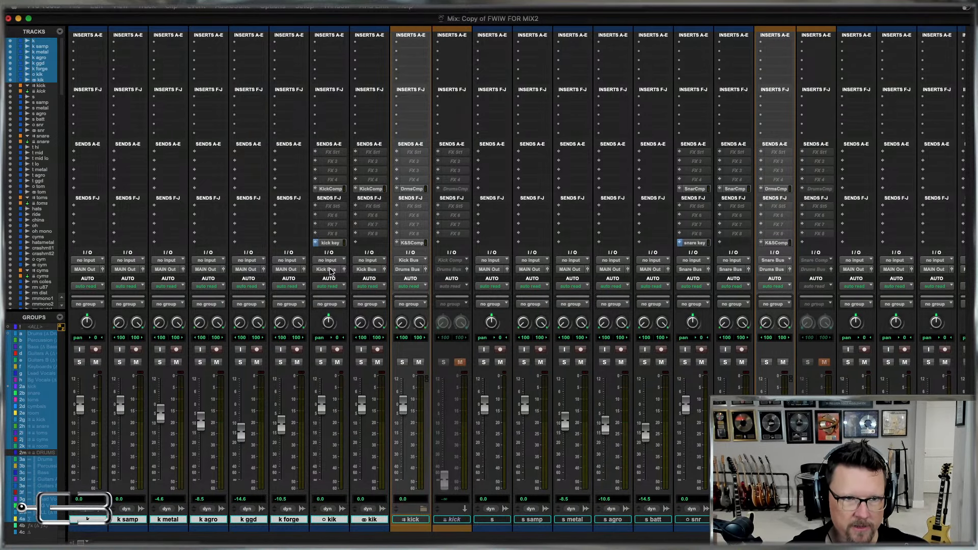
Route the outputs of all selected kick tracks to Kick Bus (Stereo).
left_click(329, 269)
mouse_move(346, 279)
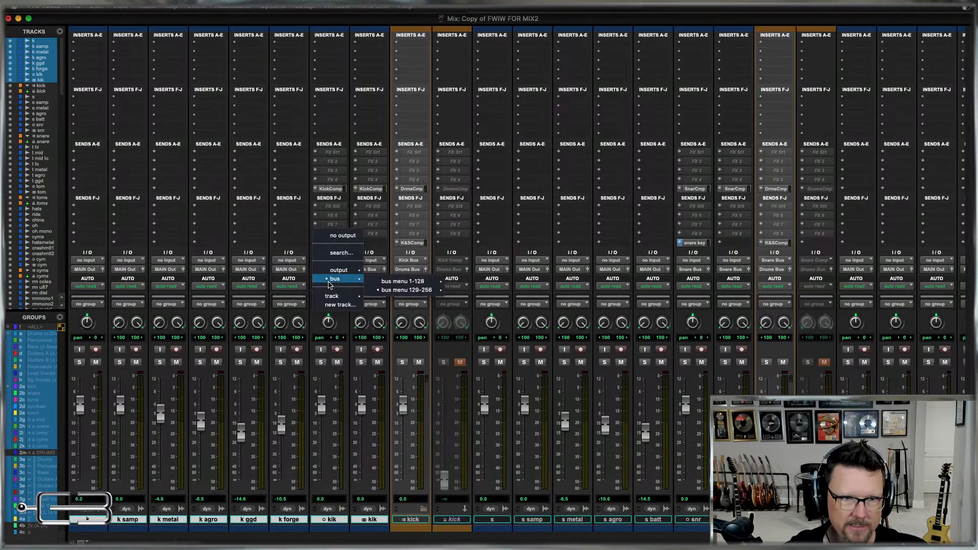
mouse_move(404, 296)
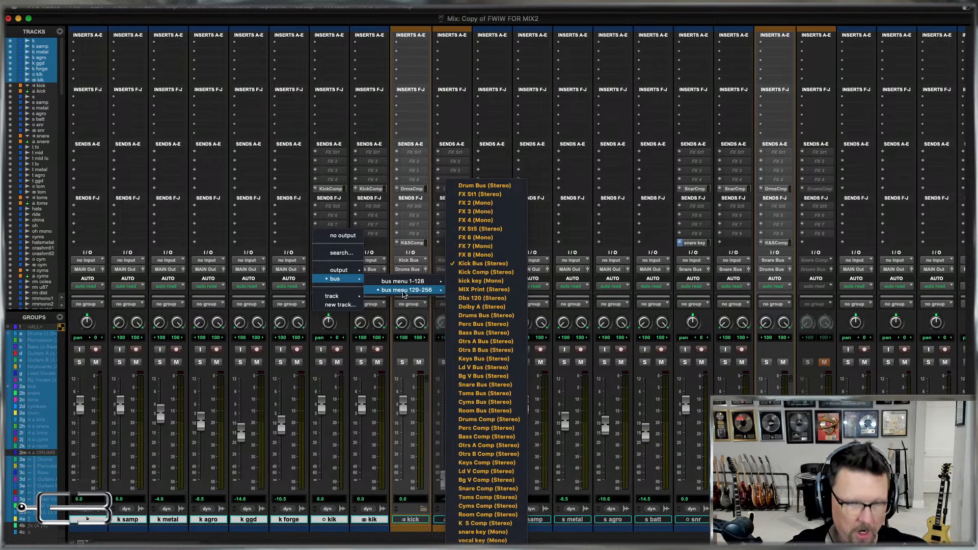
left_click(481, 264, "alt+shift")
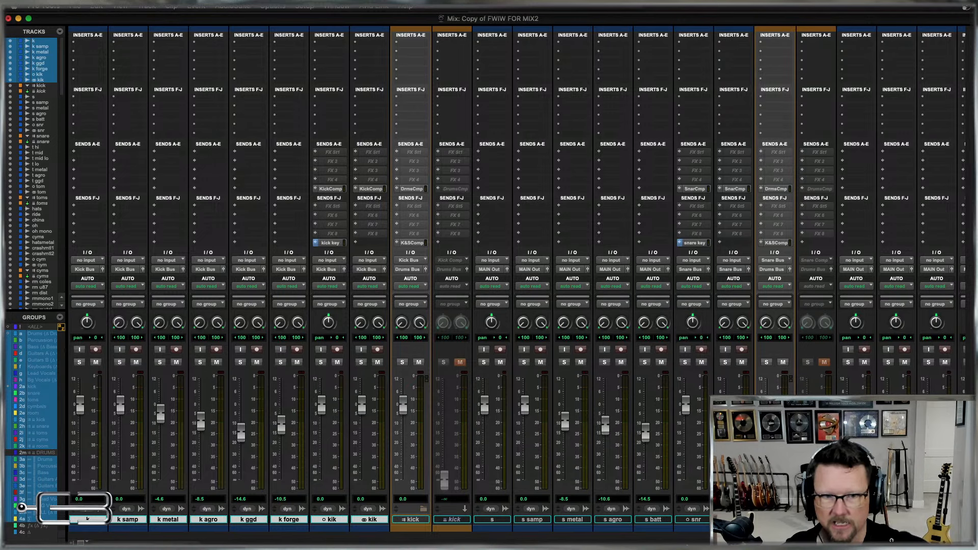
Replace the members of the snare group (2b) with all the individual snare tracks, from s through the stereo snr track.
left_click(493, 520)
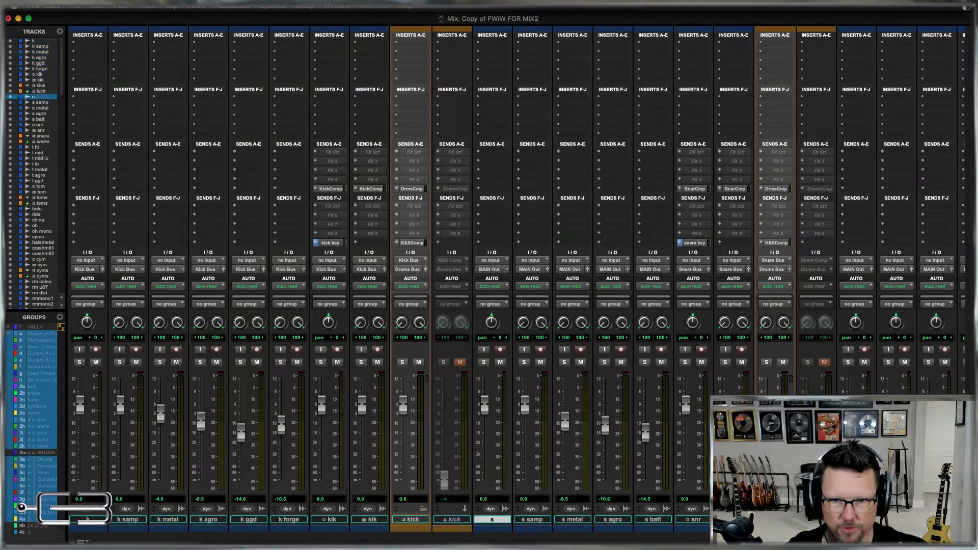
left_click(734, 519, "shift")
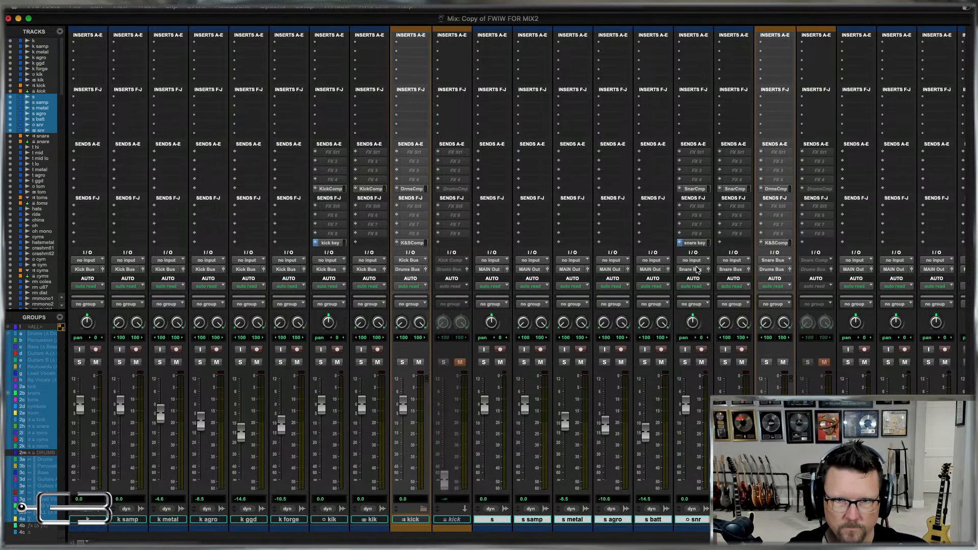
key("ctrl+super+g")
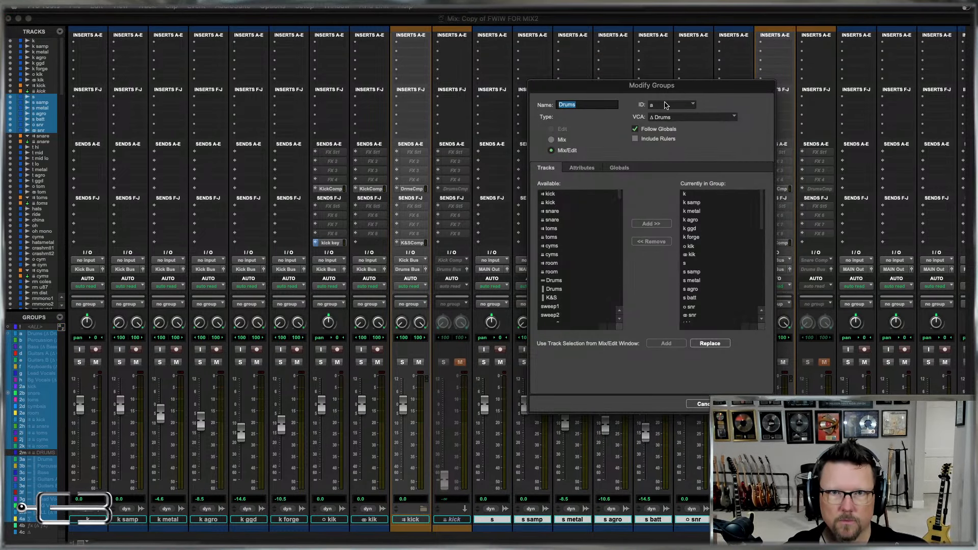
left_click(665, 105)
left_click(717, 127)
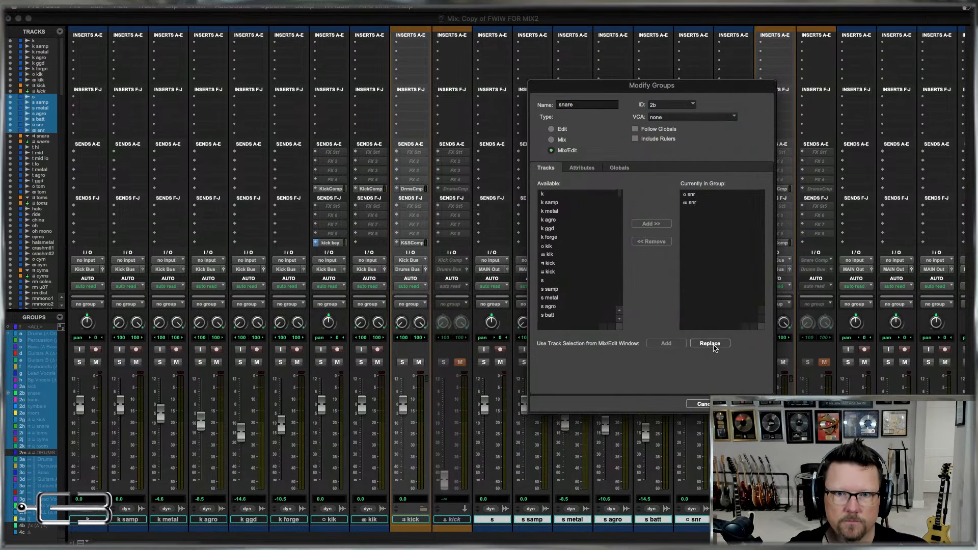
left_click(710, 344)
key("Return")
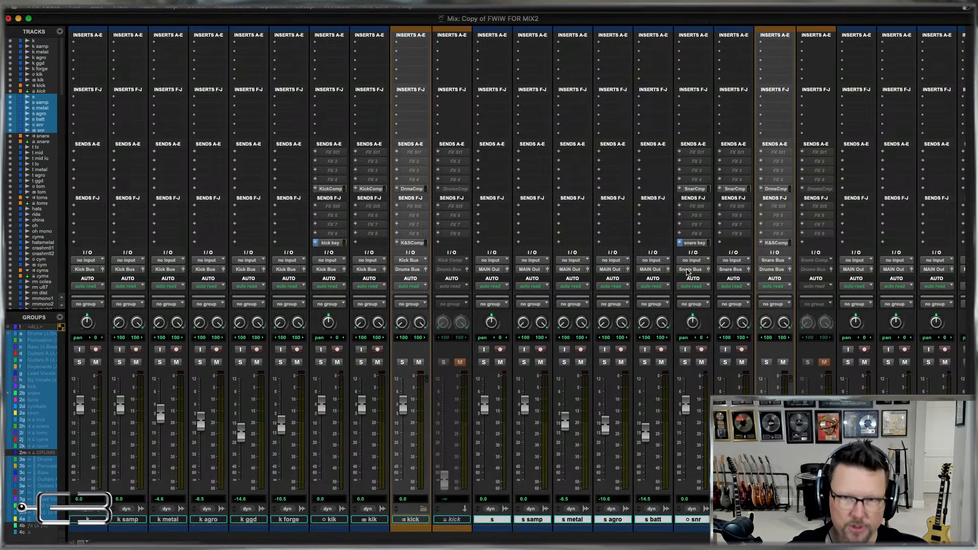
Route the outputs of all selected snare tracks to Snare Bus (Stereo).
left_click(688, 270)
mouse_move(706, 278)
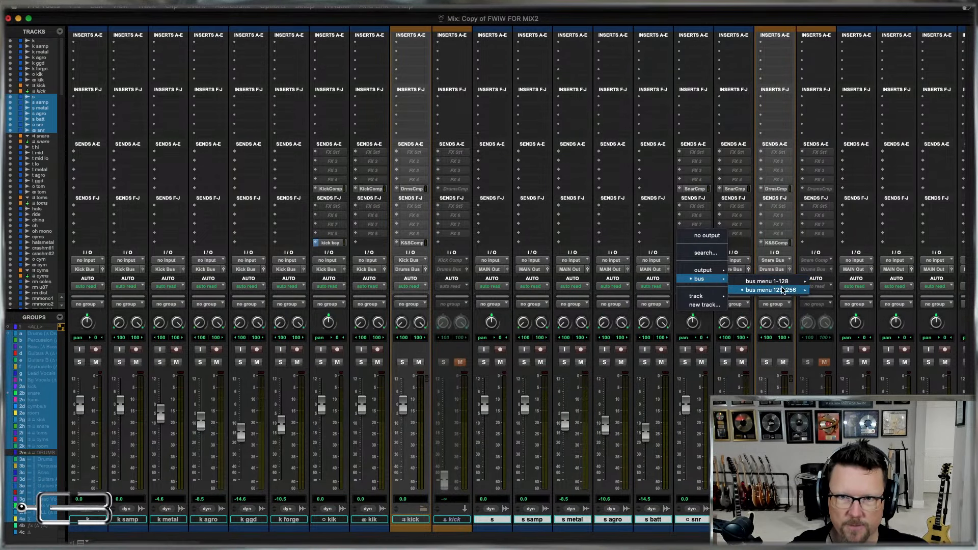
mouse_move(784, 290)
left_click(826, 386)
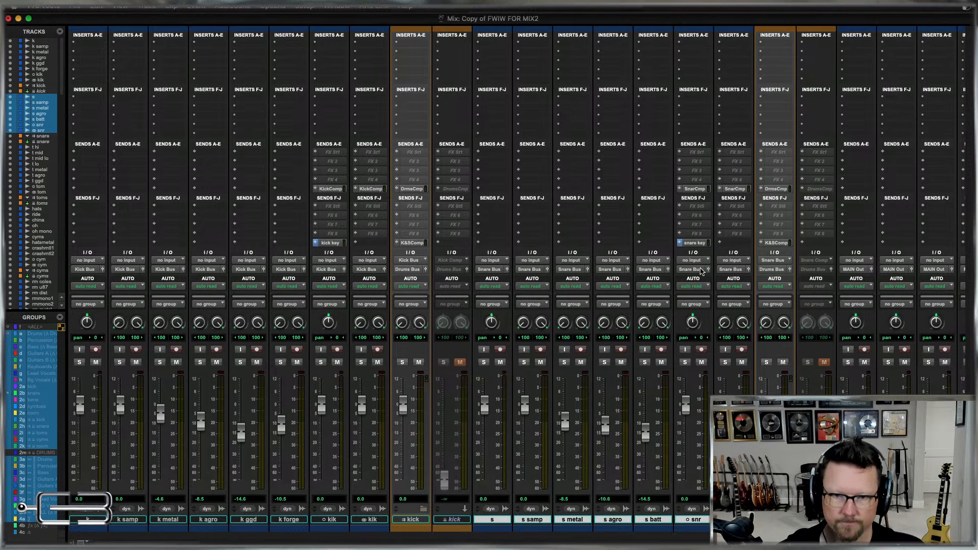
Replace the members of the toms group (2c) with all the individual tom tracks, from t hi through the stereo tom track.
scroll(716, 335, "right", 5)
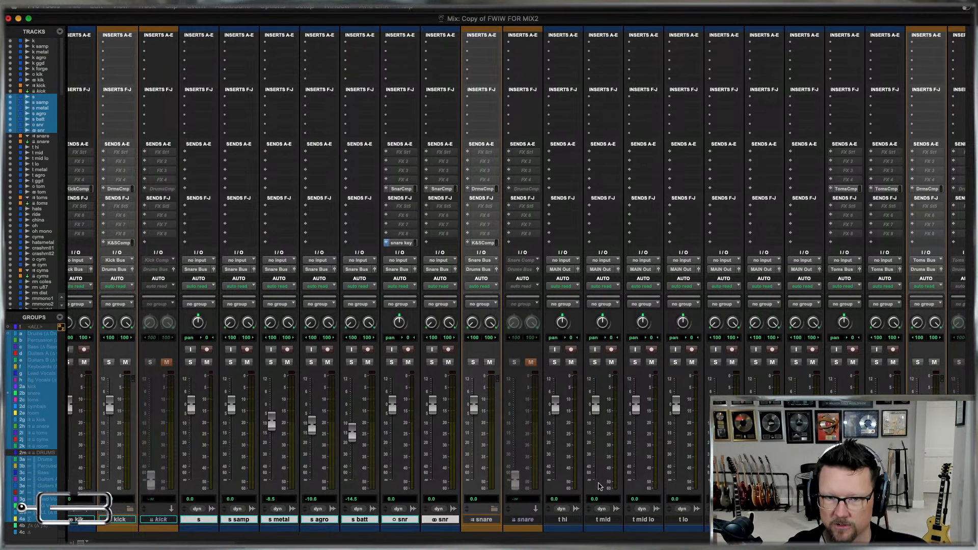
left_click(564, 522)
left_click(885, 520, "shift")
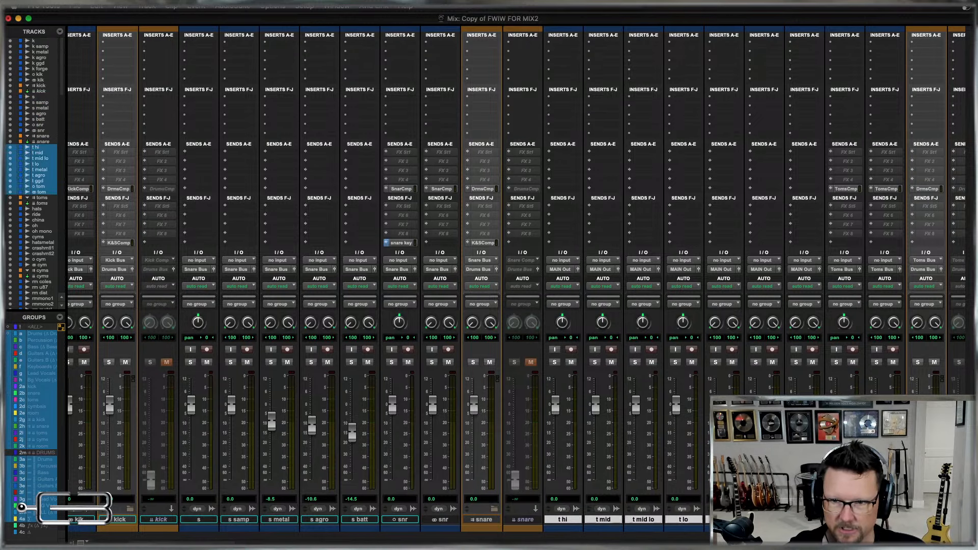
key("ctrl+super+g")
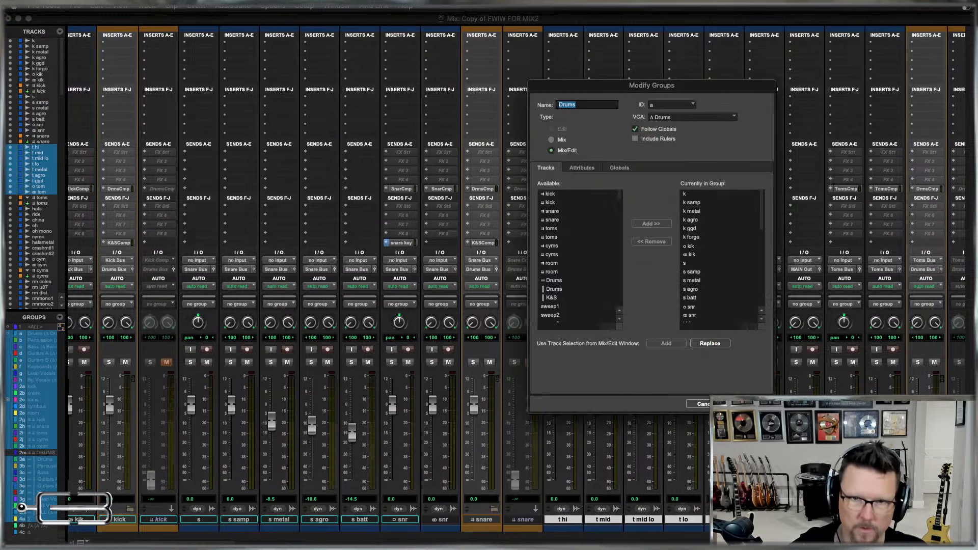
left_click(672, 104)
mouse_move(668, 114)
left_click(711, 134)
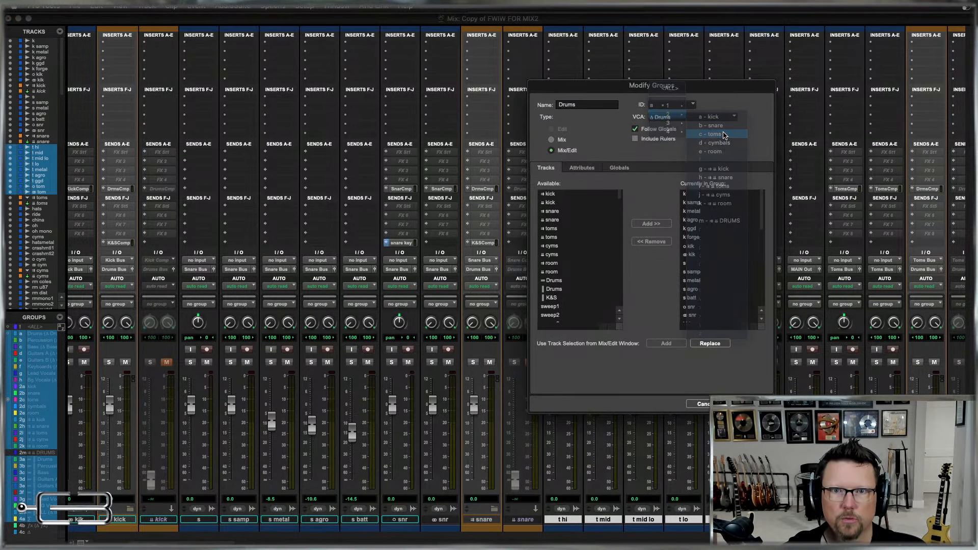
left_click(714, 345)
key("Return")
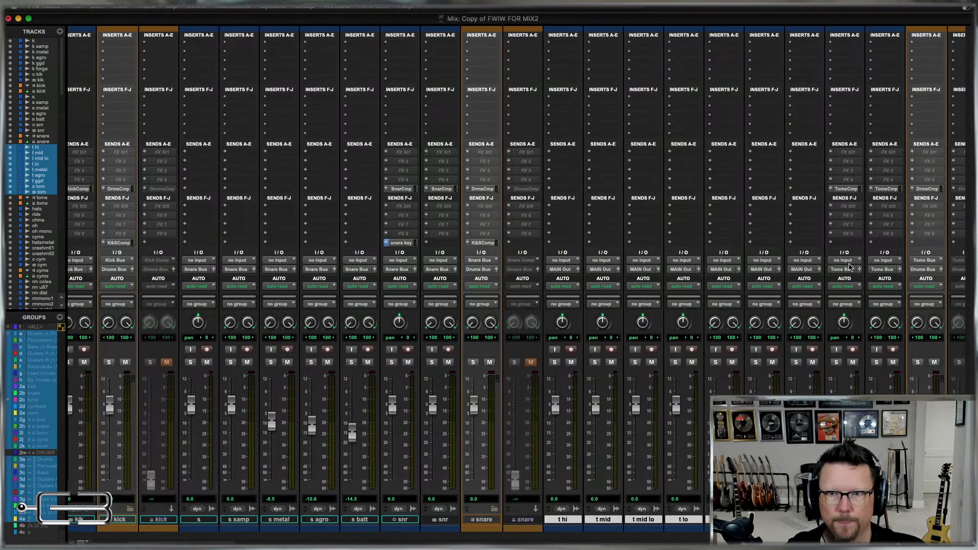
Route the outputs of all selected tom tracks to Toms Bus (Stereo).
left_click(849, 269)
mouse_move(853, 279)
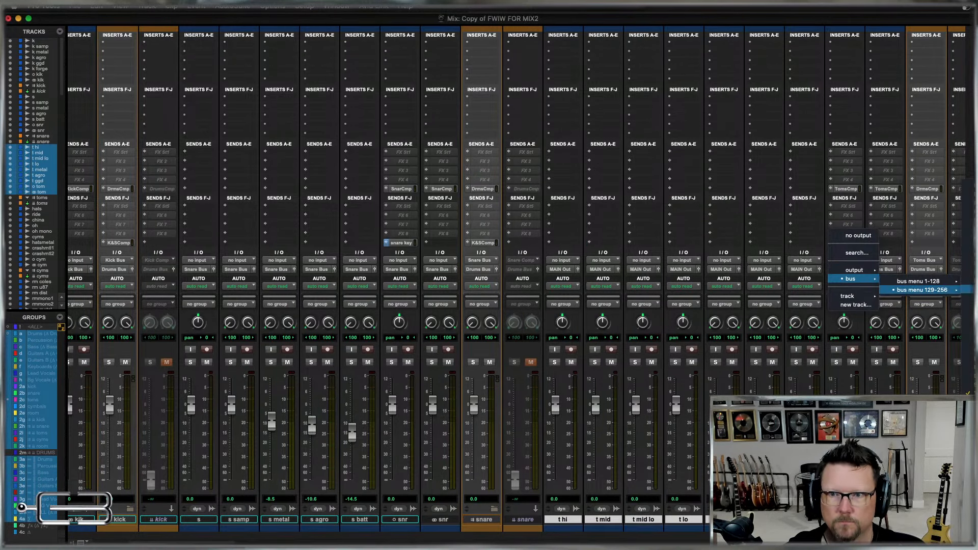
left_click(967, 392)
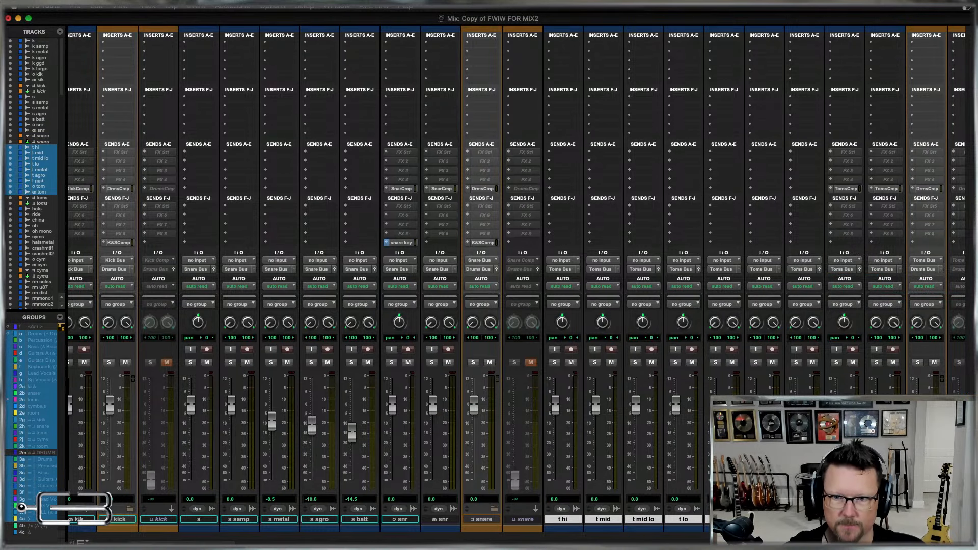
Replace the members of the cymbals group (2d) with all the cymbal tracks, from hats through the stereo cym track.
scroll(517, 280, "right", 10)
scroll(589, 511, "right", 5)
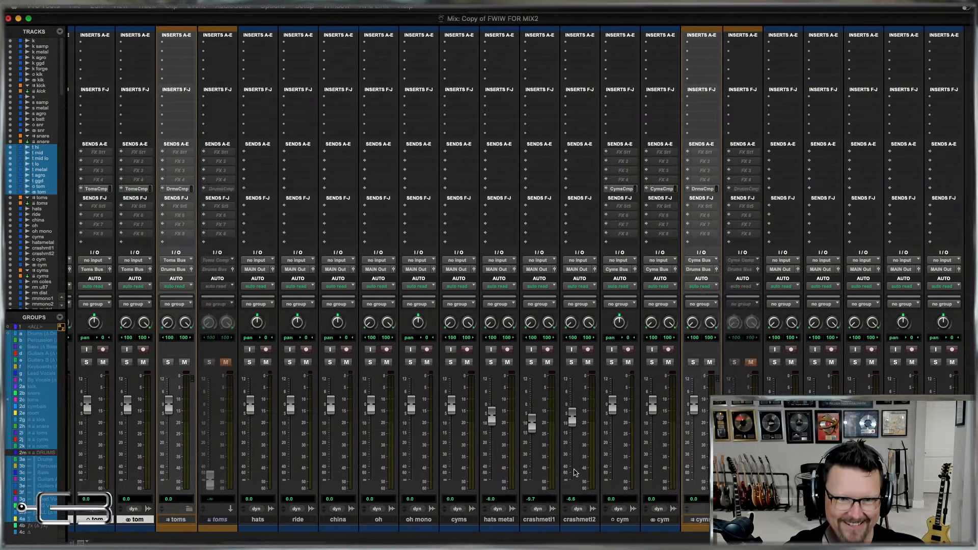
left_click(257, 520)
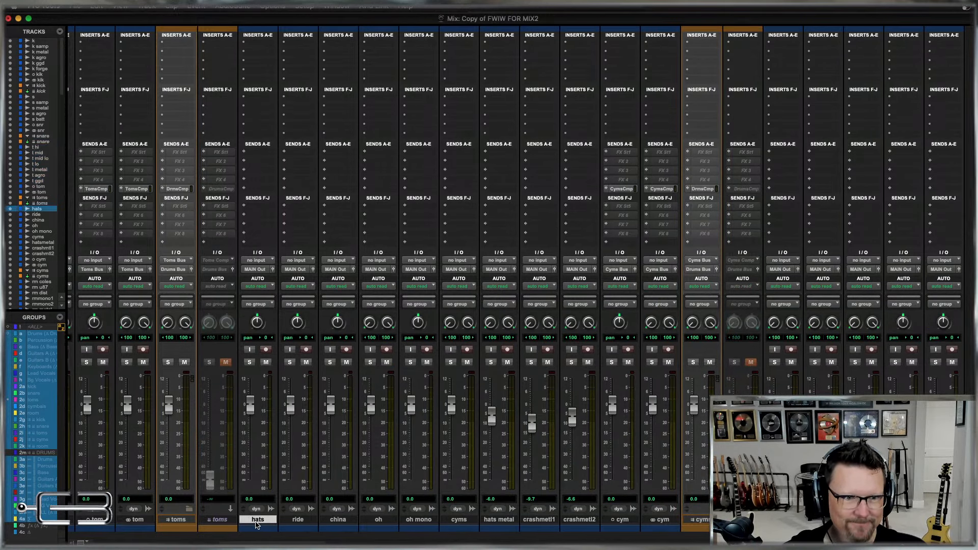
left_click(663, 522, "shift")
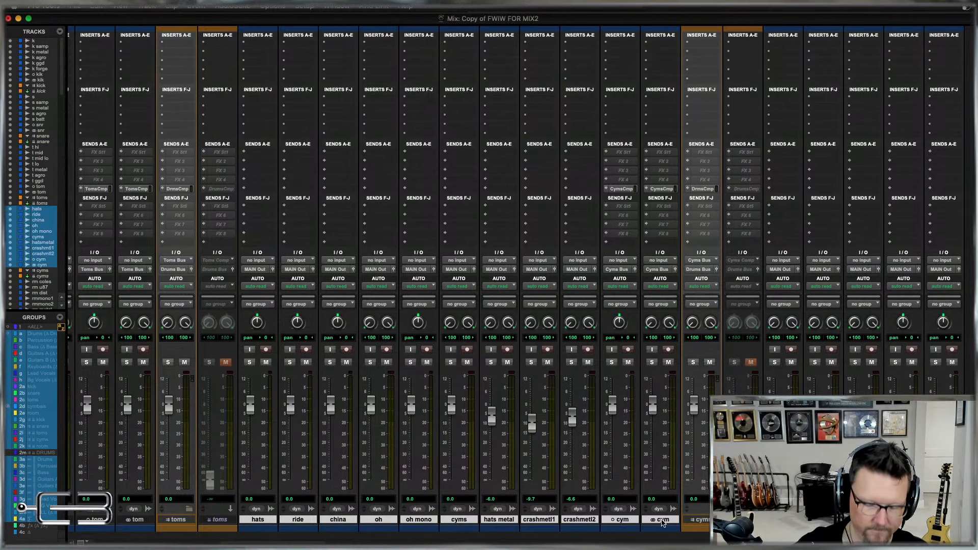
key("ctrl+super+g")
mouse_move(668, 118)
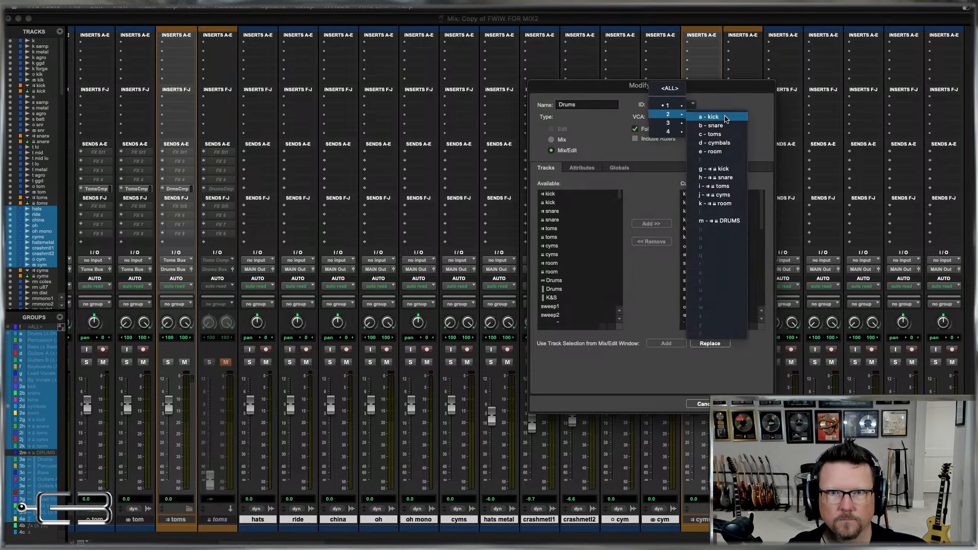
left_click(719, 144)
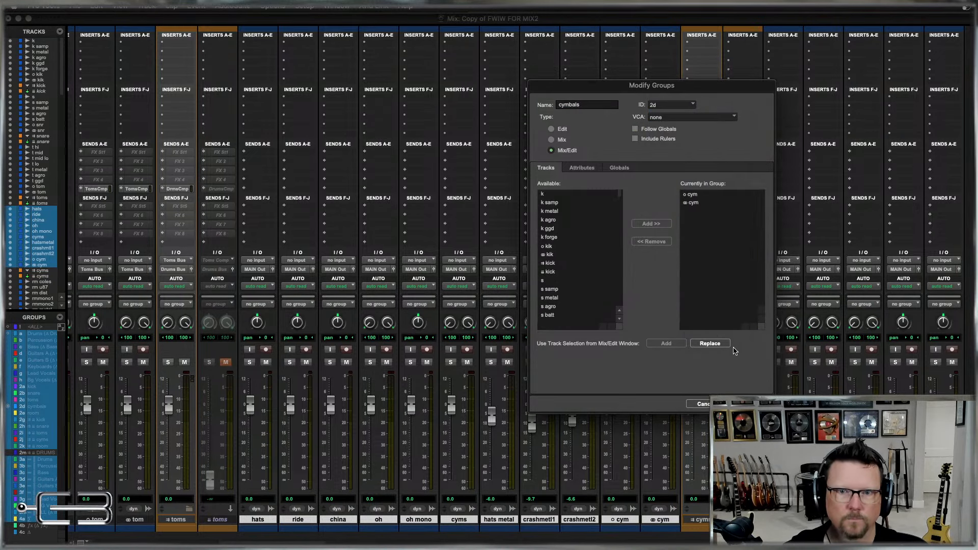
left_click(709, 345)
key("Return")
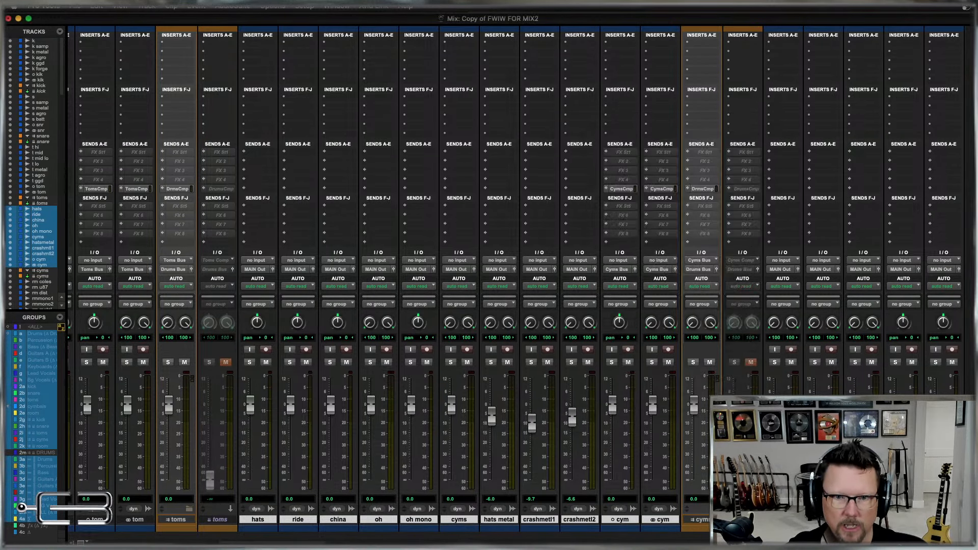
Route the outputs of all selected cymbal tracks to Cyms Bus (Stereo).
left_click(616, 272)
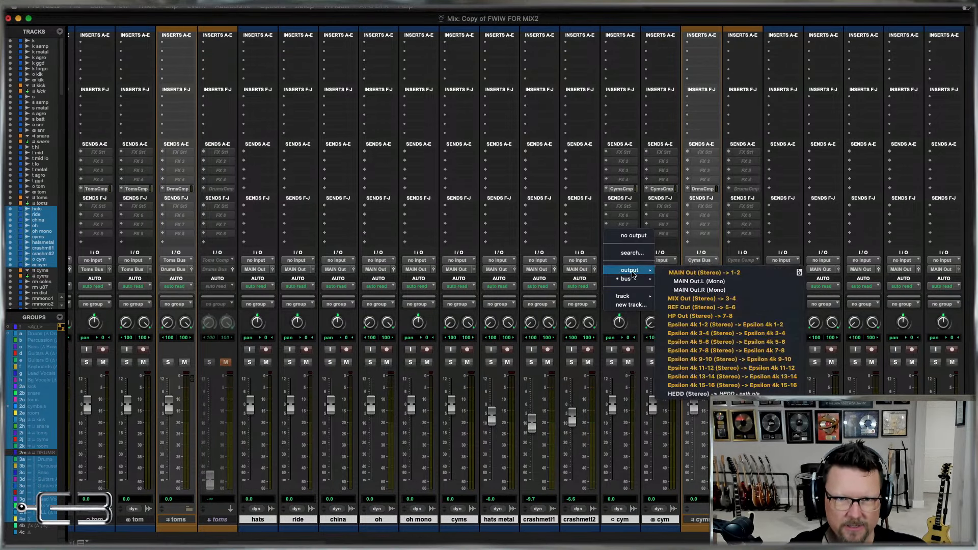
mouse_move(698, 290)
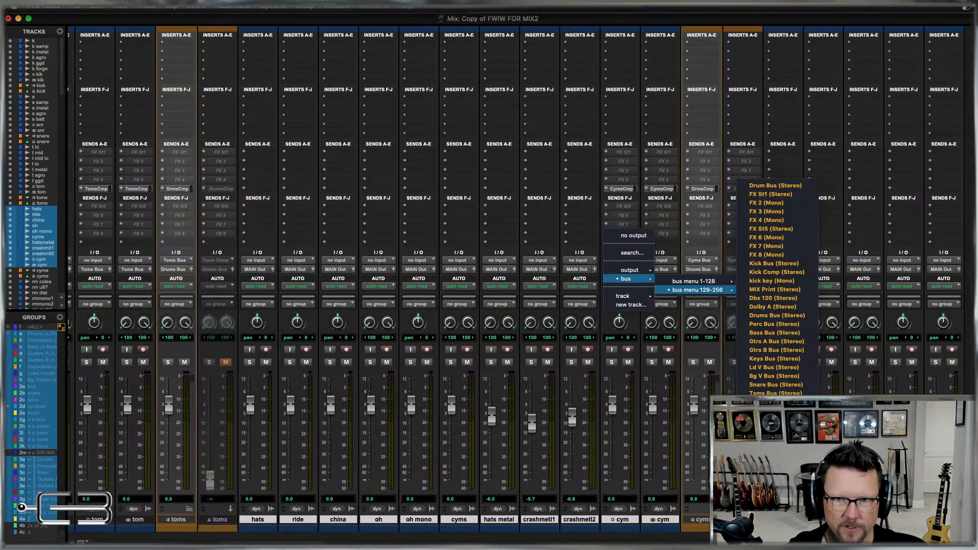
left_click(774, 402)
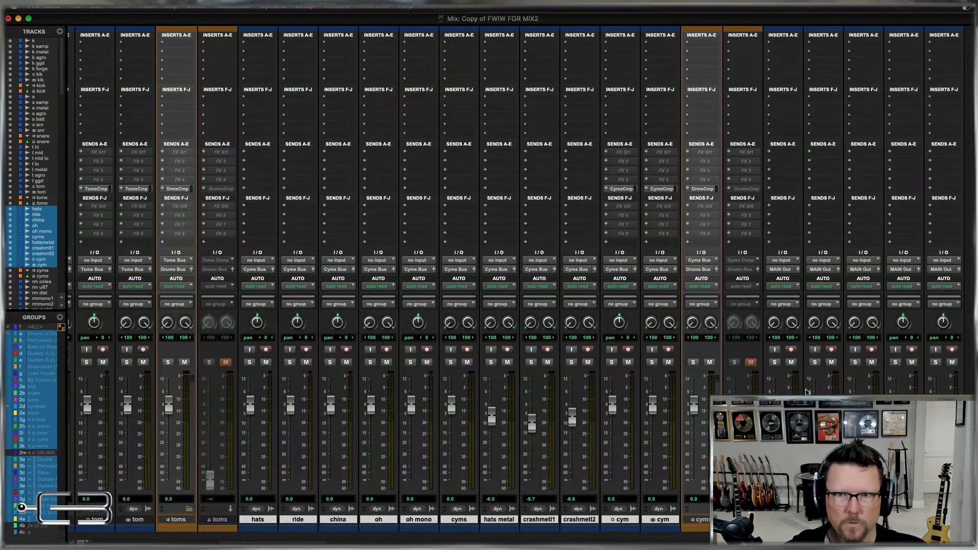
Replace the members of the room group (2e) with all the room tracks, from rm coles through the stereo rm track.
scroll(813, 298, "right", 15)
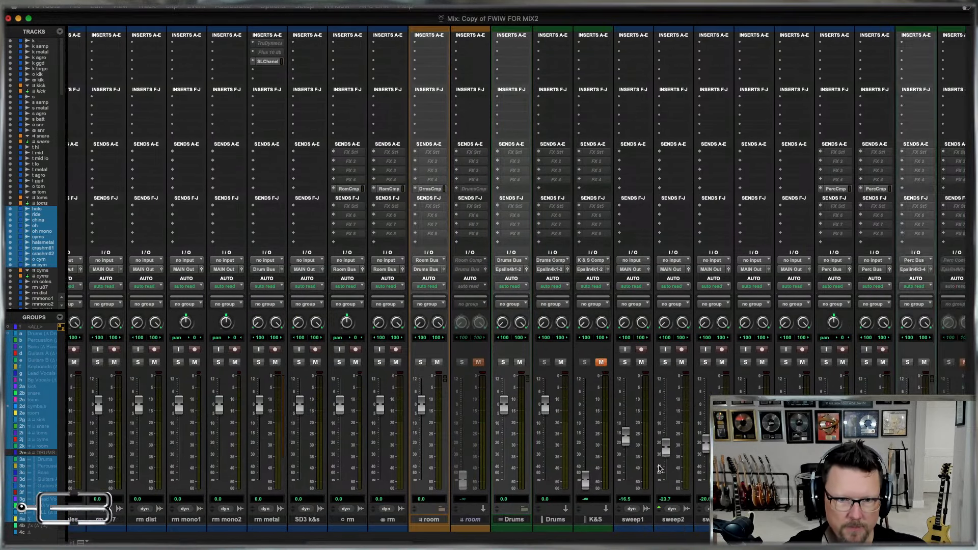
scroll(334, 530, "left", 5)
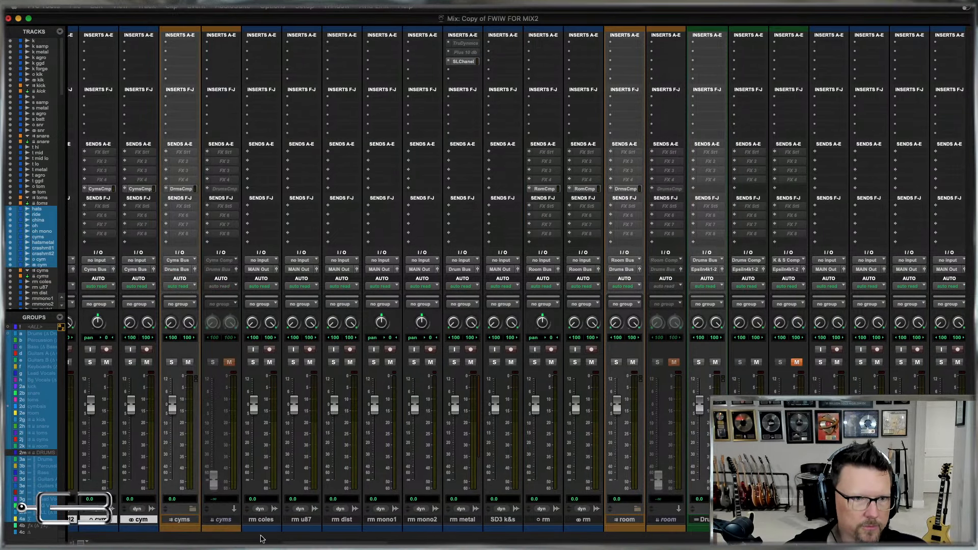
left_click(269, 519)
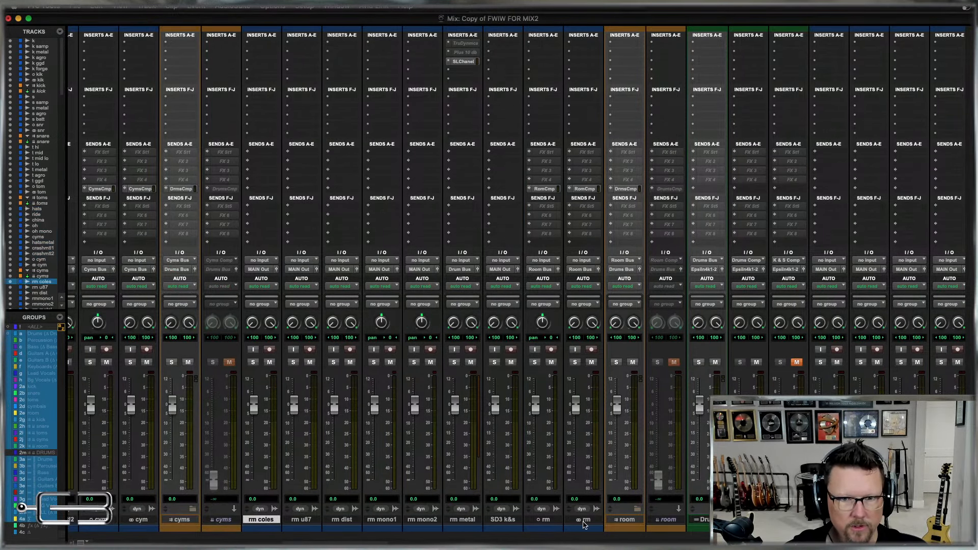
left_click(584, 520, "shift")
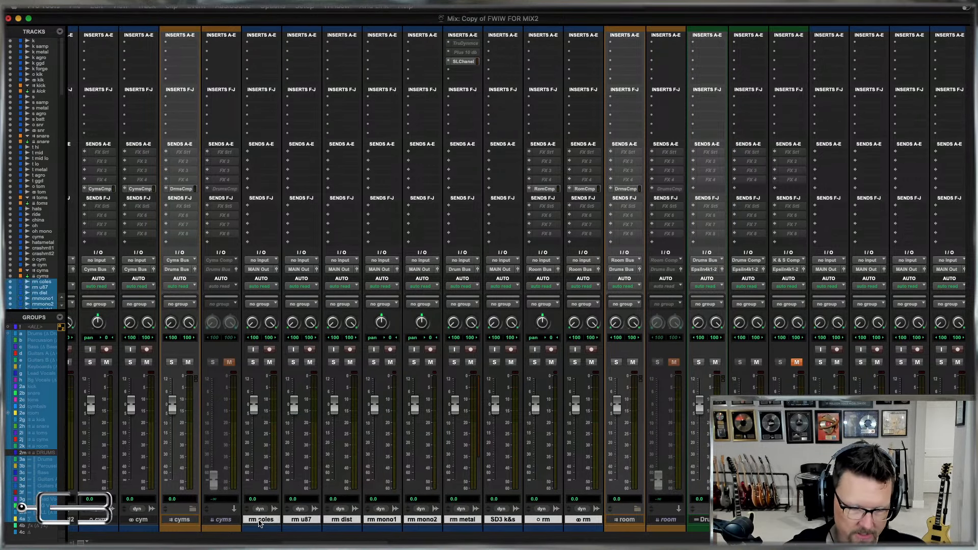
key("ctrl+super+g")
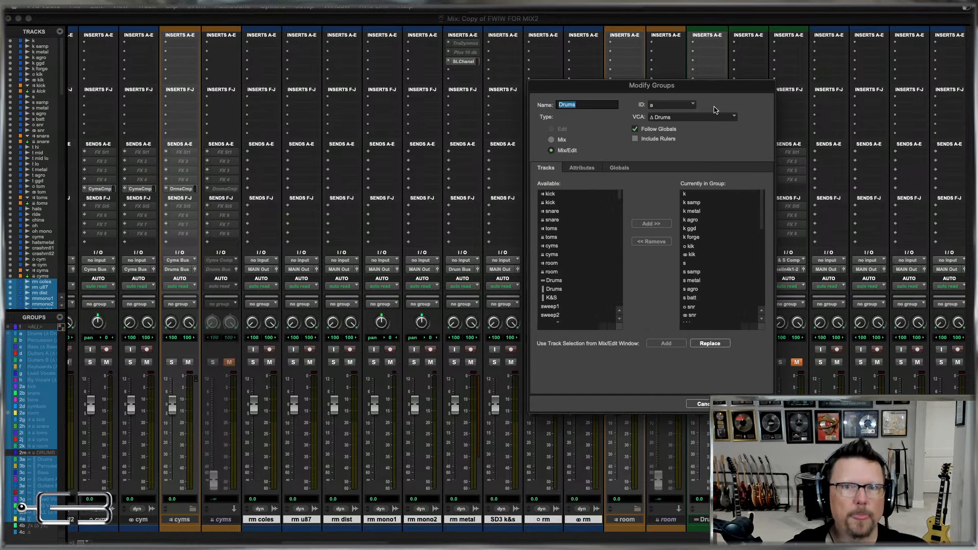
left_click(683, 104)
mouse_move(668, 115)
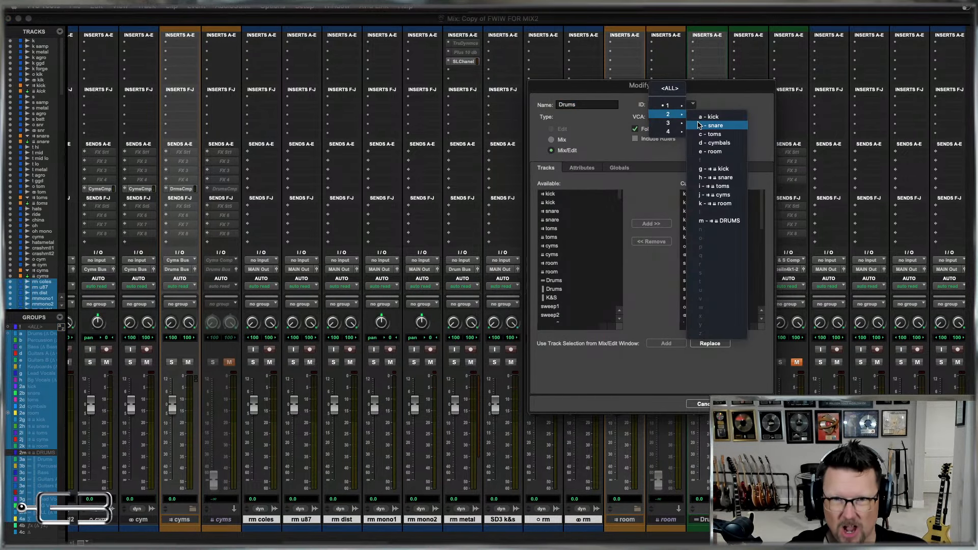
left_click(714, 152)
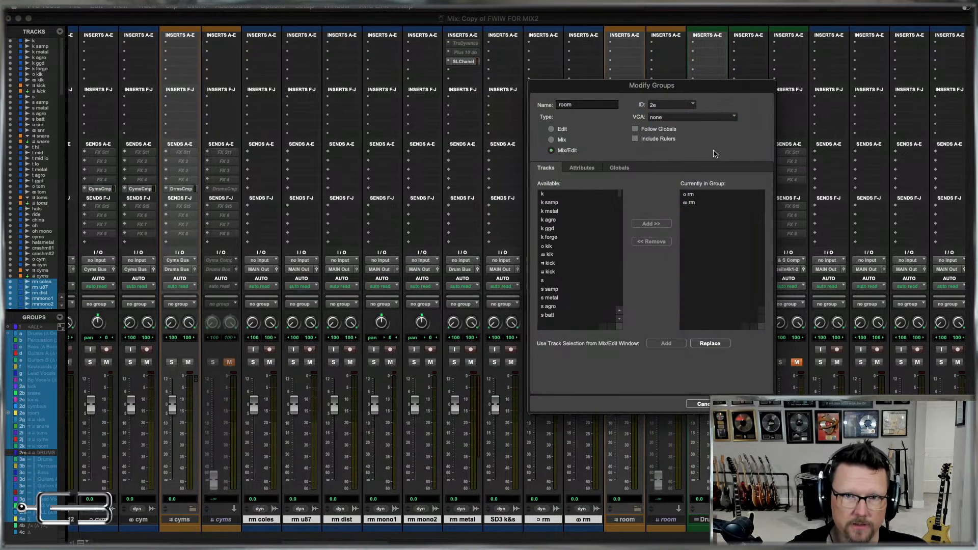
left_click(706, 344)
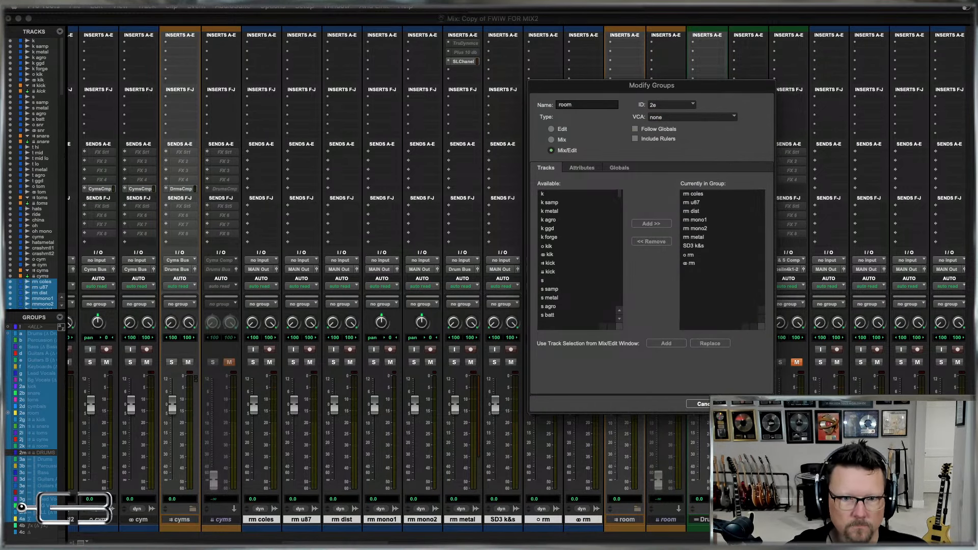
left_click(749, 405)
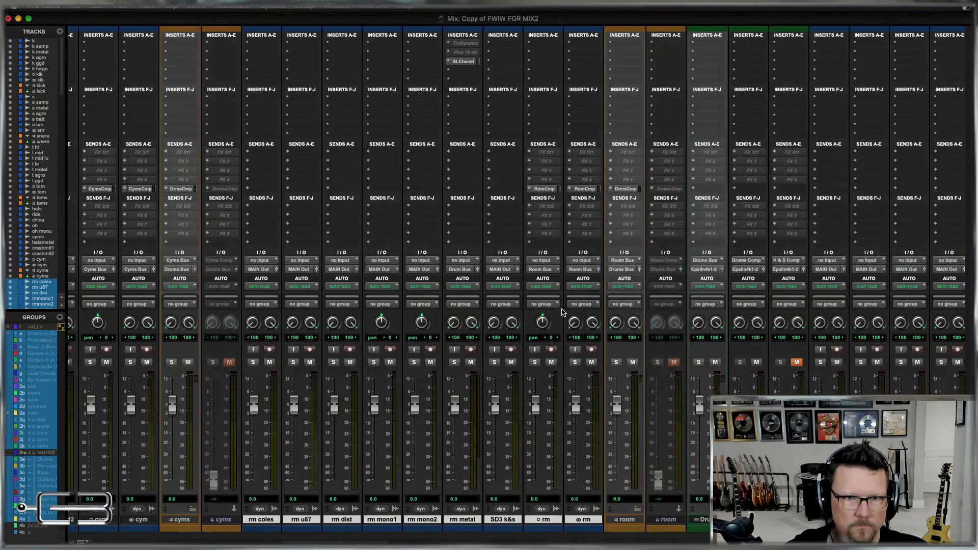
Route the outputs of all selected room tracks to Room Bus (Stereo).
left_click(543, 273)
mouse_move(550, 279)
mouse_move(621, 291)
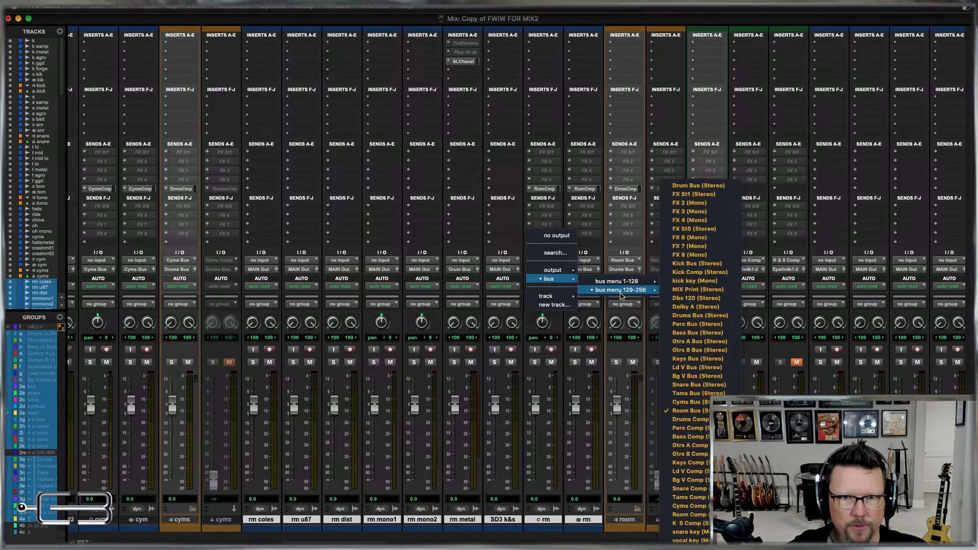
left_click(685, 411)
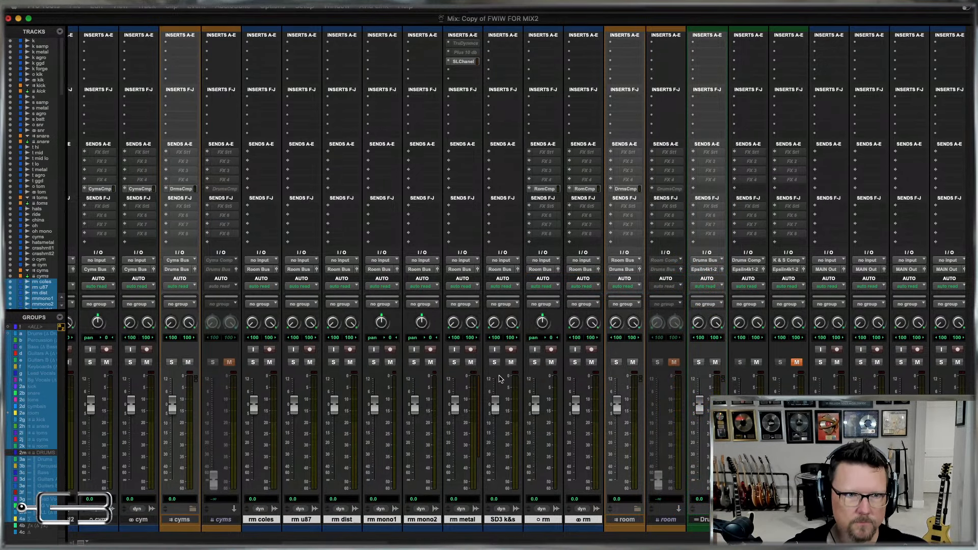
Check the bus routing across the kick, snare, tom, cymbal and room tracks and select every member of the Drums group.
scroll(499, 378, "left", 15)
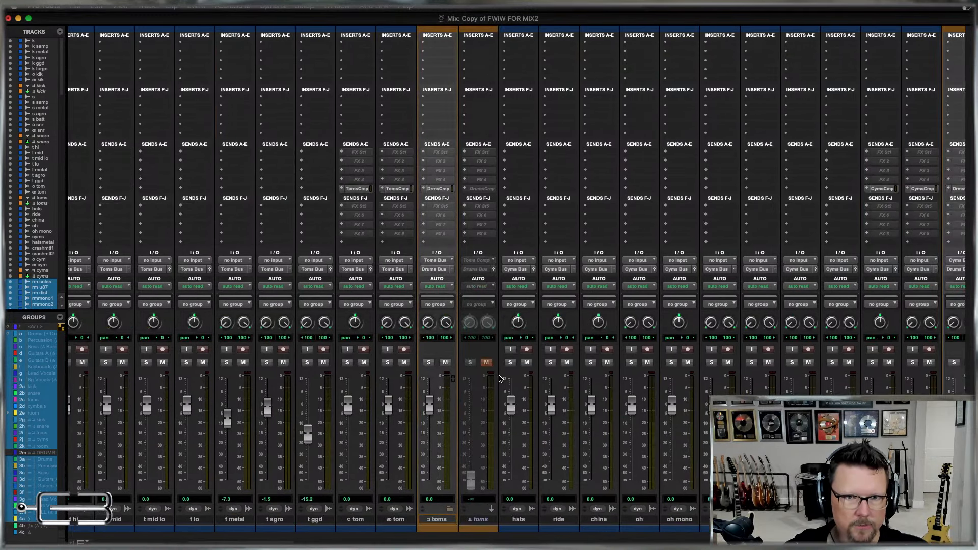
scroll(500, 378, "left", 18)
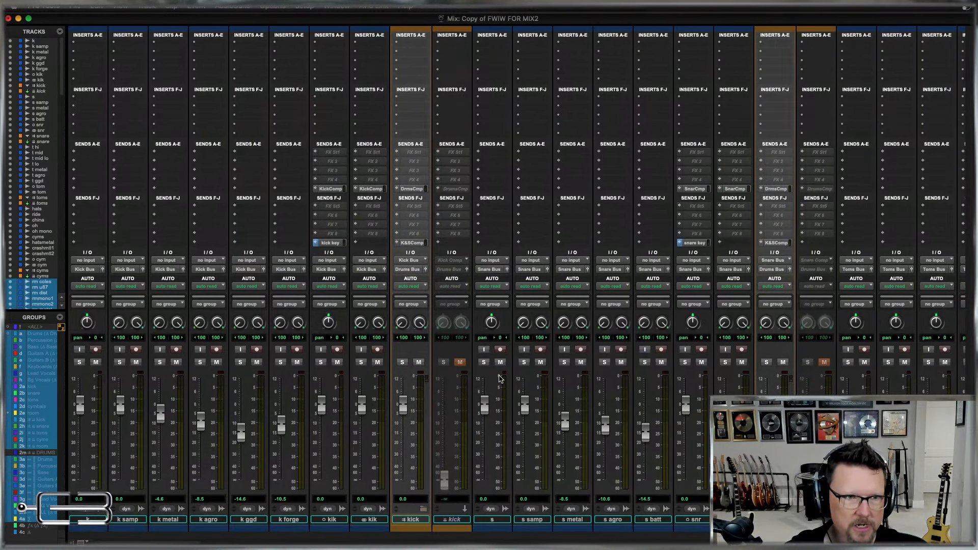
scroll(697, 299, "right", 15)
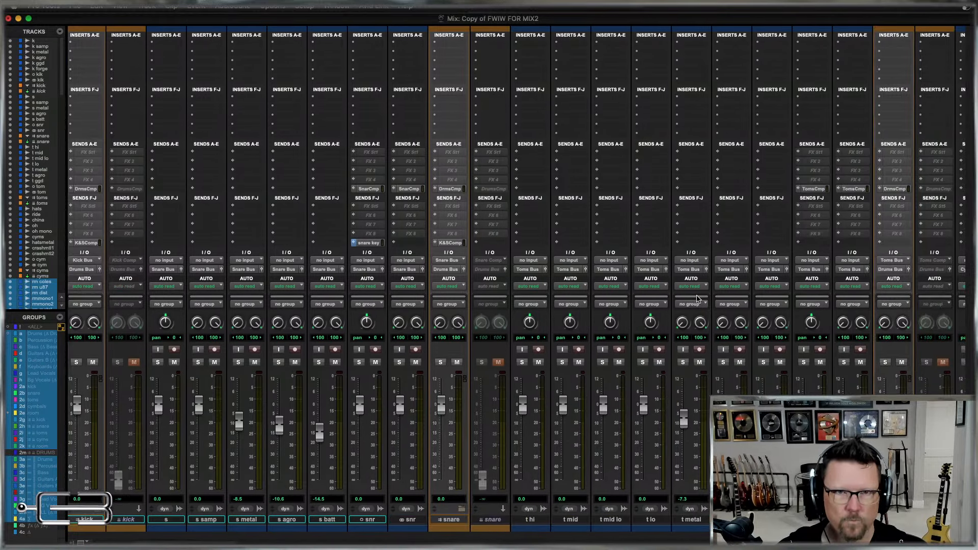
scroll(697, 300, "right", 15)
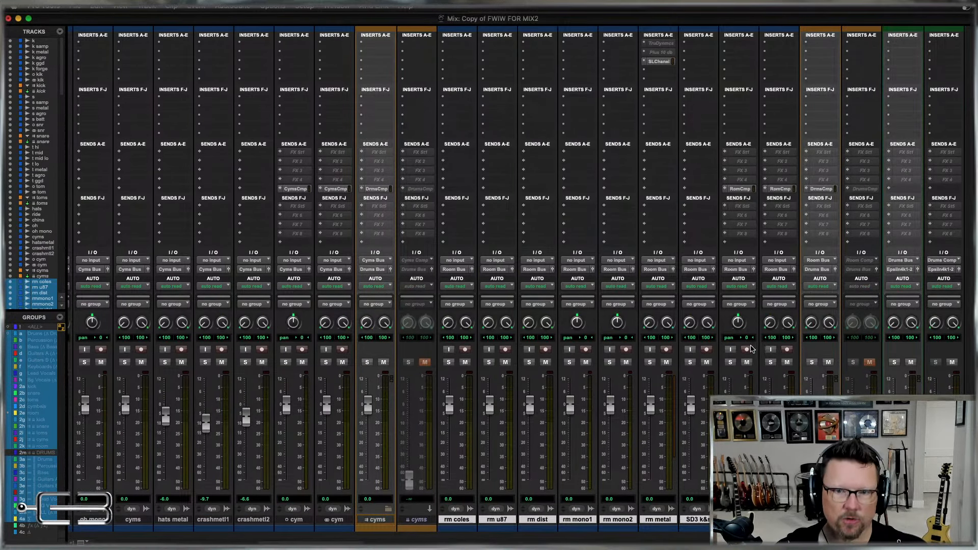
scroll(749, 326, "right", 6)
scroll(749, 326, "left", 3)
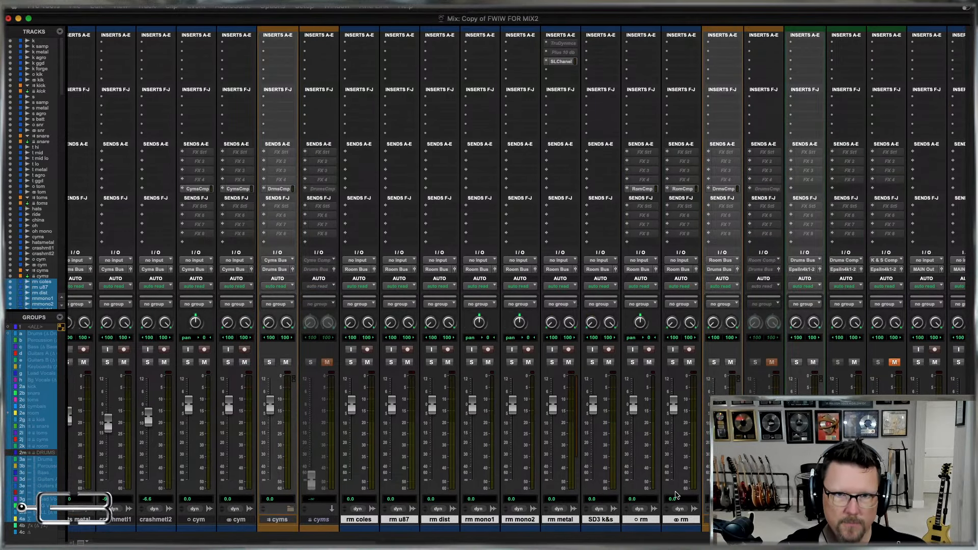
left_click(8, 334)
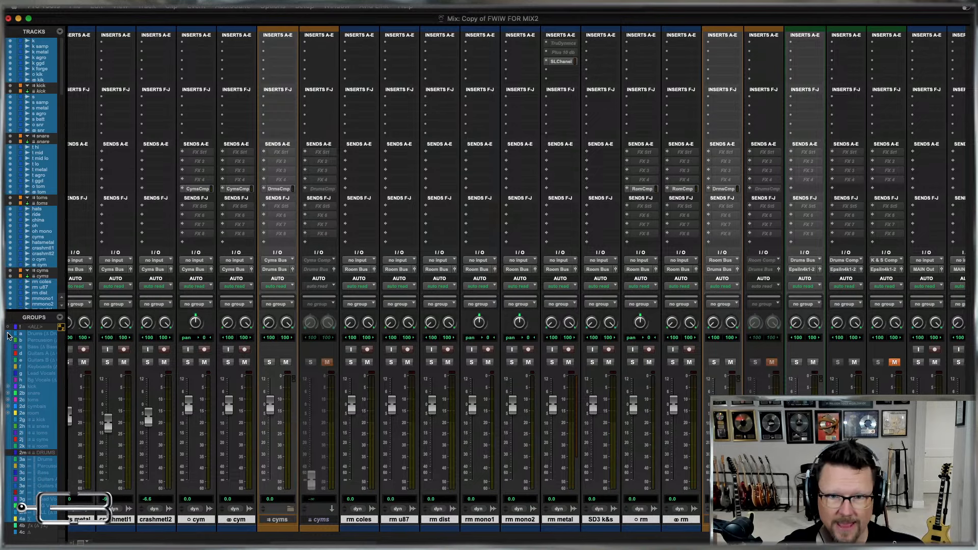
Remove the template's mono and stereo kik and snr tracks from the drum track selection.
scroll(631, 291, "left", 15)
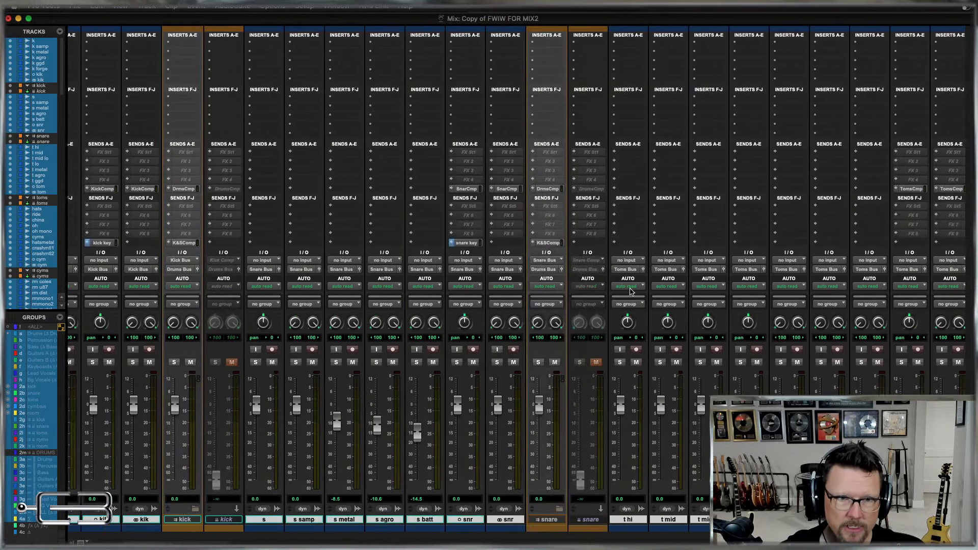
scroll(631, 290, "left", 6)
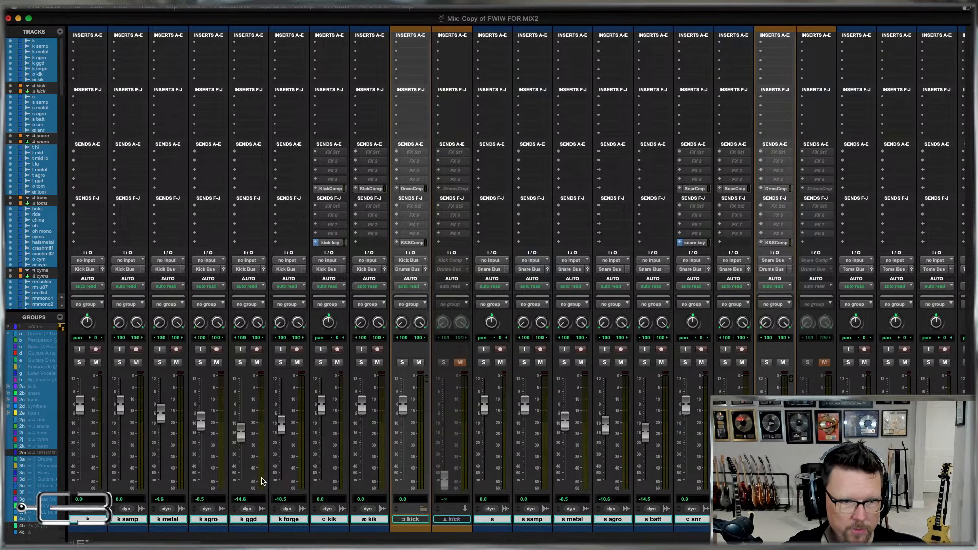
left_click(332, 520, "super")
left_click(365, 520, "super")
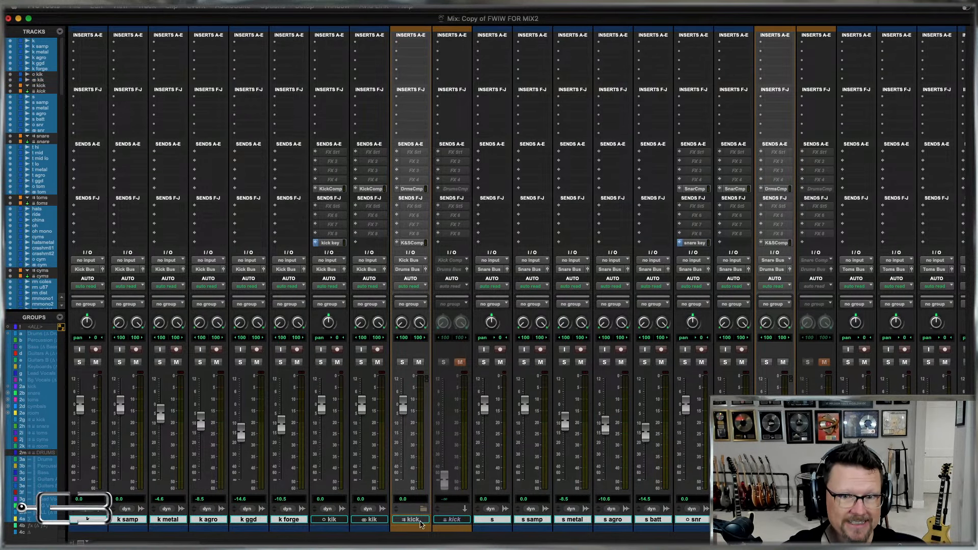
left_click(697, 522, "super")
left_click(734, 521, "super")
Remove the template's mono and stereo tom and cym tracks from the drum track selection.
scroll(734, 510, "right", 8)
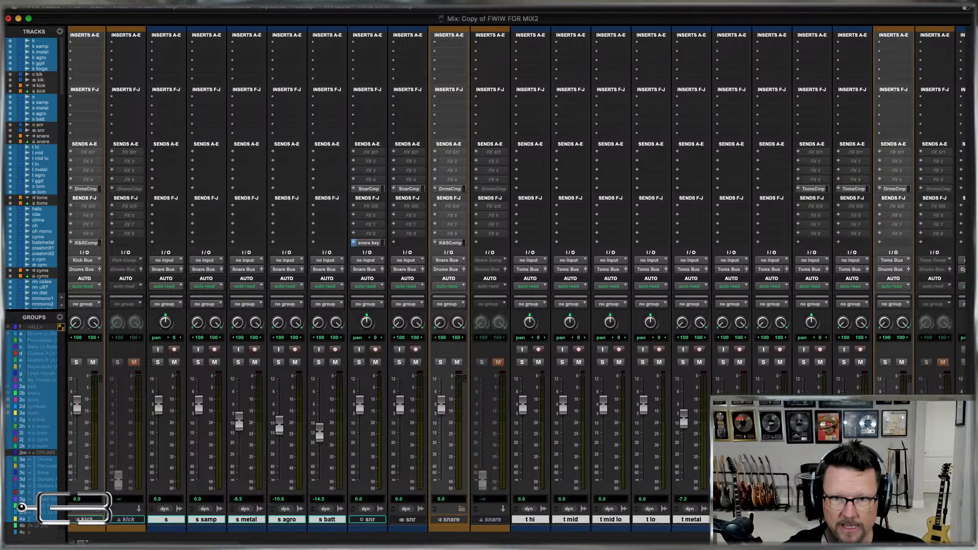
left_click(714, 520, "super")
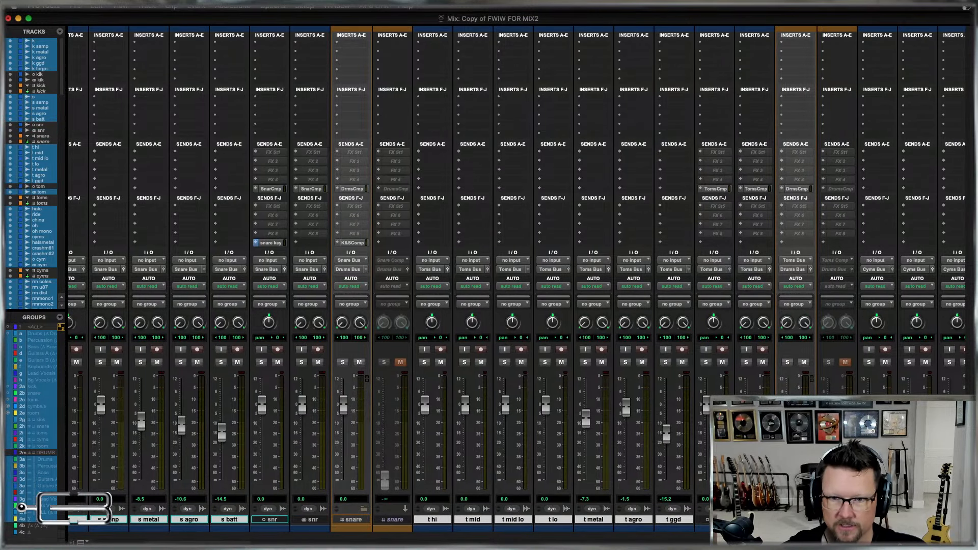
left_click(754, 520, "super")
scroll(754, 515, "right", 7)
scroll(21, 507, "right", 6)
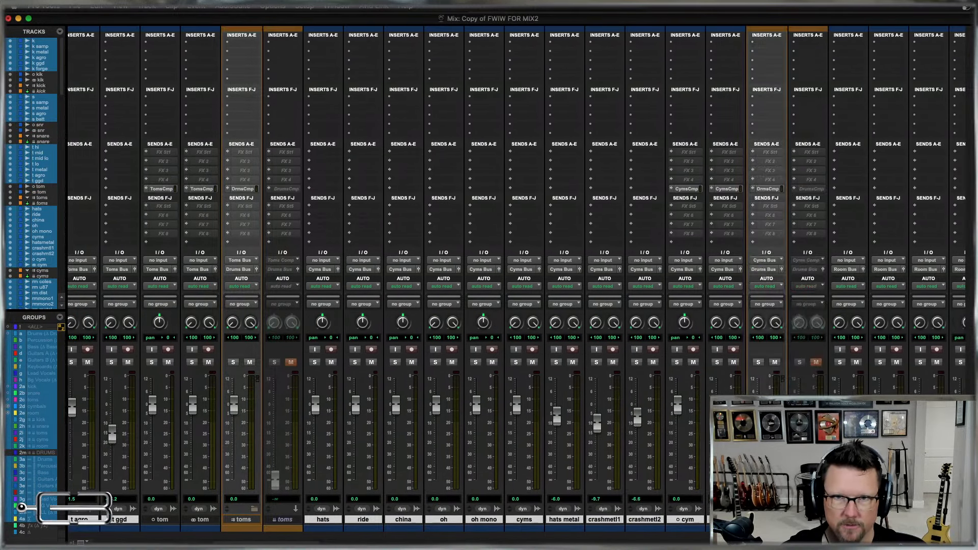
left_click(685, 521, "super")
left_click(708, 520, "super")
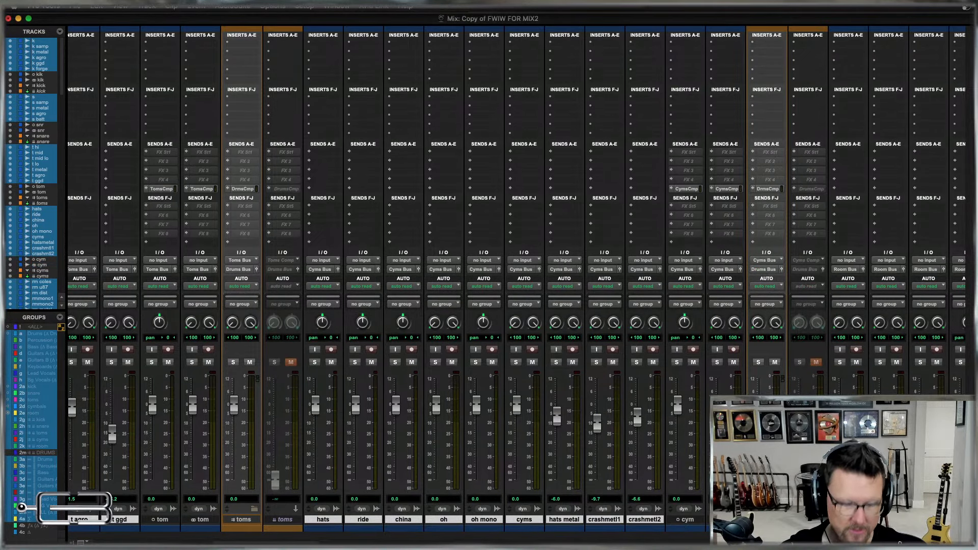
Recall the mono (o) FX Sends track preset from the Mixing category on all selected drum tracks.
scroll(21, 507, "right", 9)
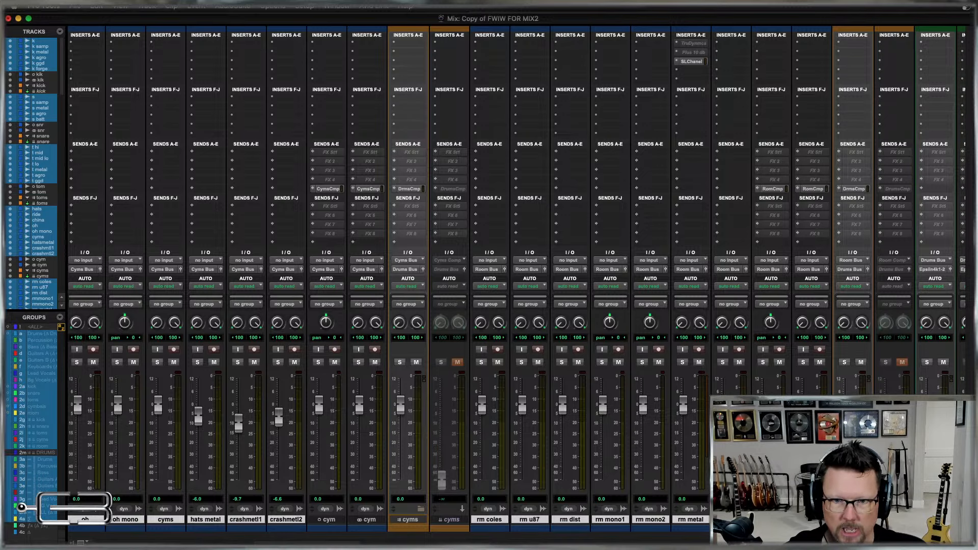
scroll(21, 507, "left", 2)
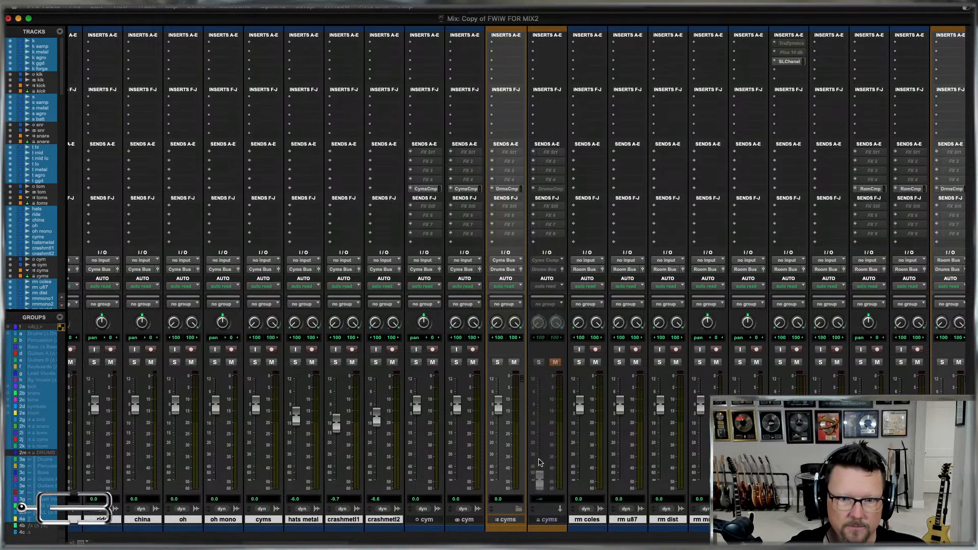
scroll(540, 461, "left", 15)
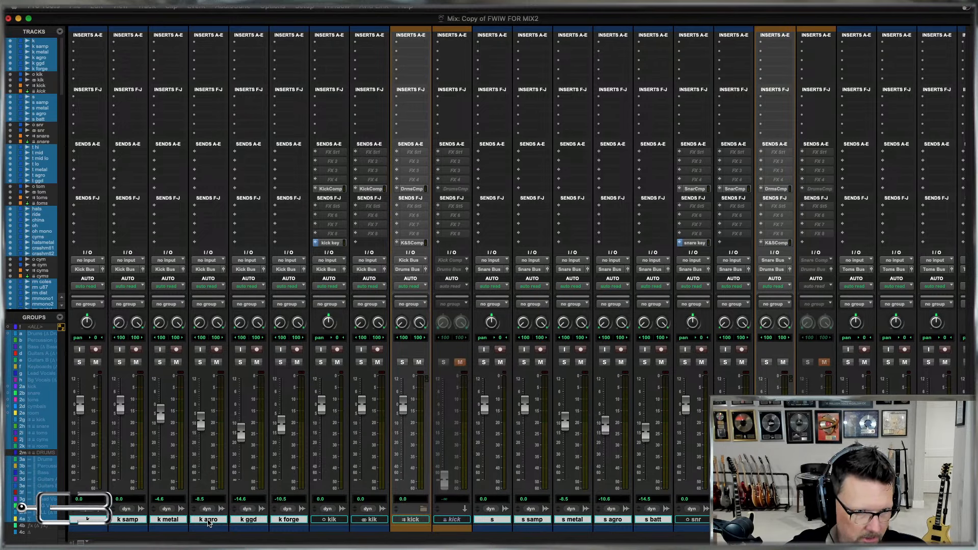
right_click(208, 521)
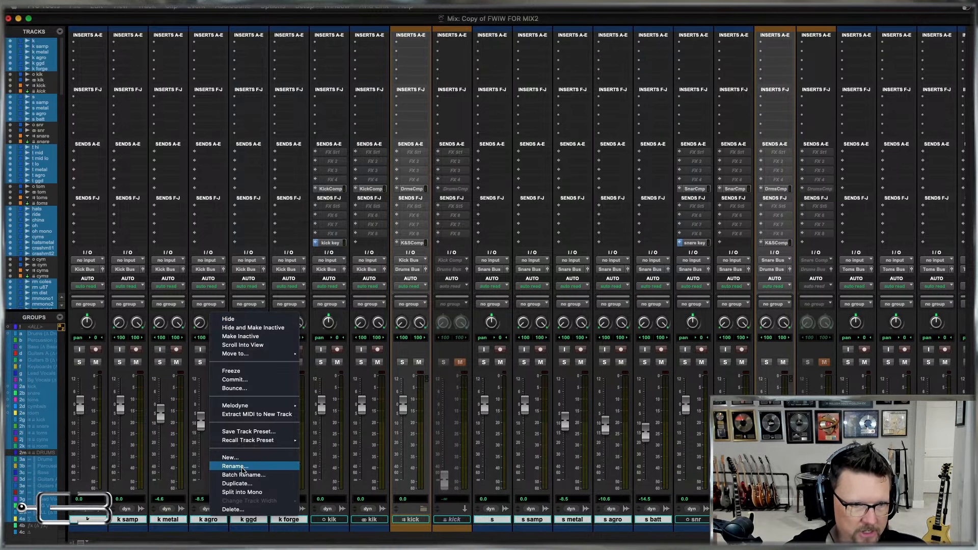
mouse_move(249, 442)
mouse_move(334, 445)
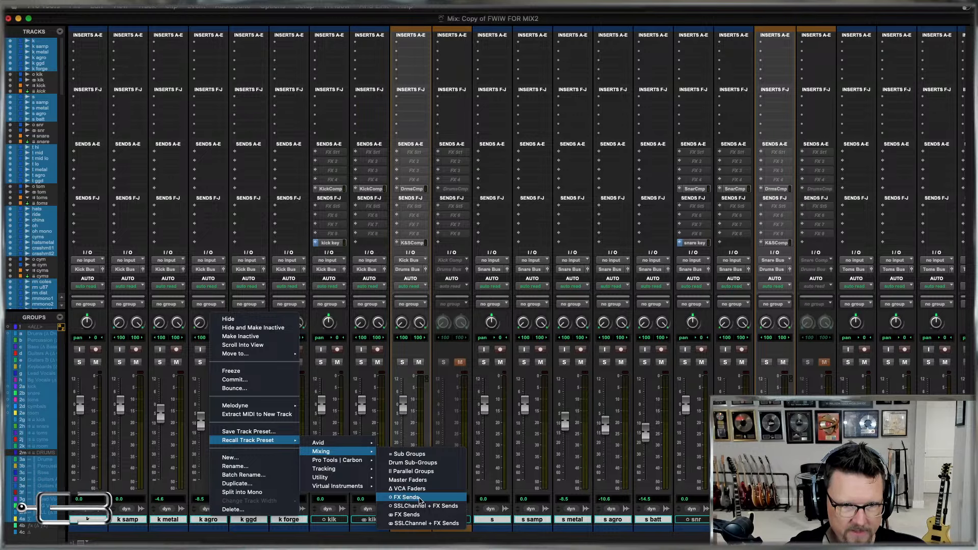
left_click(410, 497)
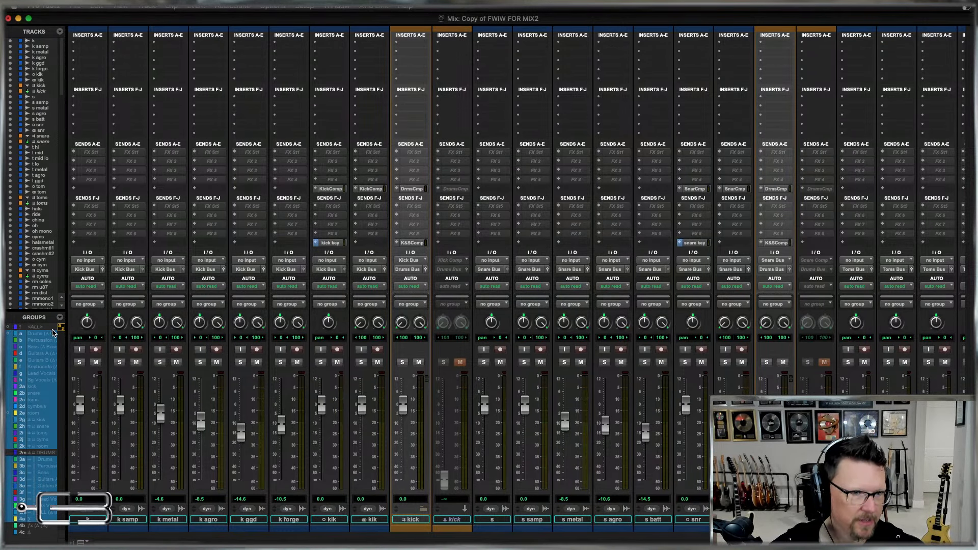
Set the left-channel pan of the stereo kick tracks k samp, k metal, k agro, k ggd and k forge to 100 left.
left_click(120, 328, "alt")
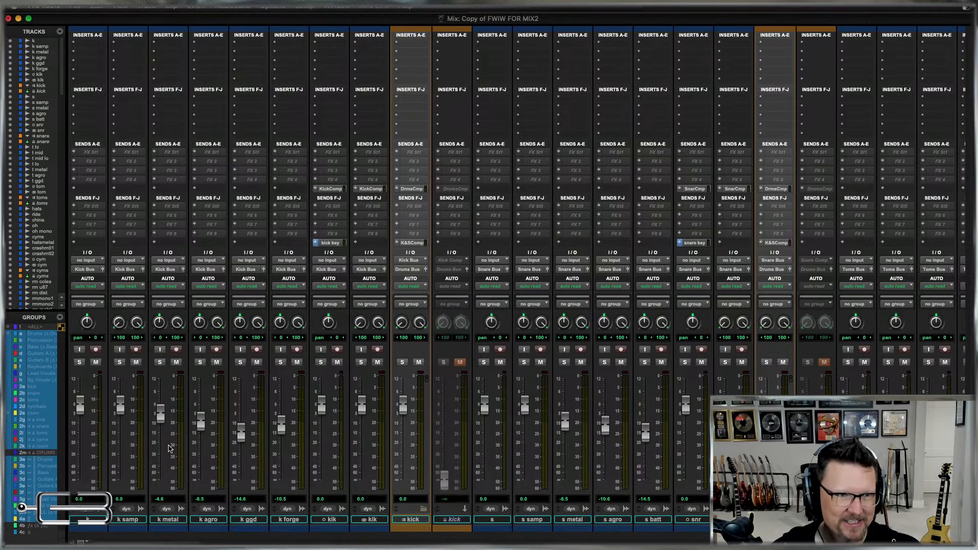
left_click(160, 323, "alt")
left_click_drag(200, 323, 199, 330)
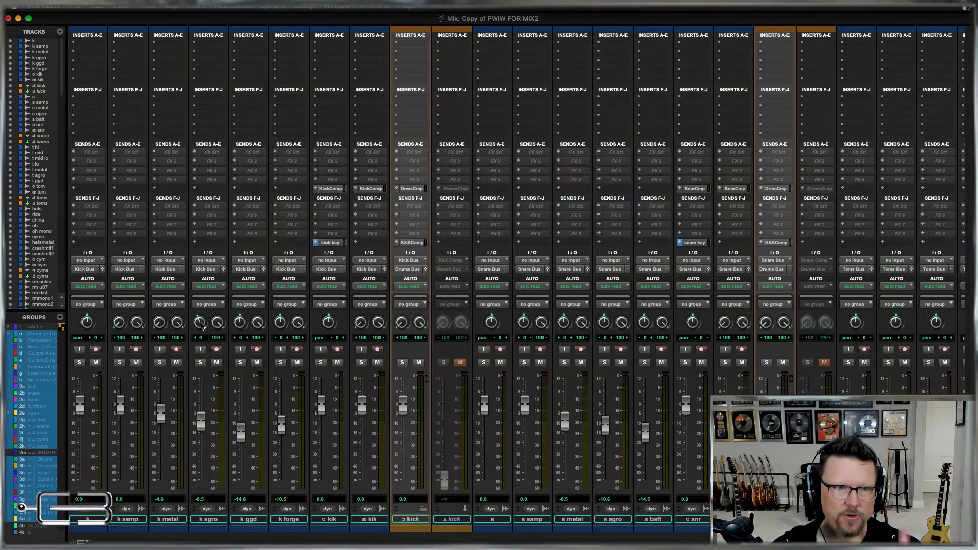
left_click(202, 325, "alt")
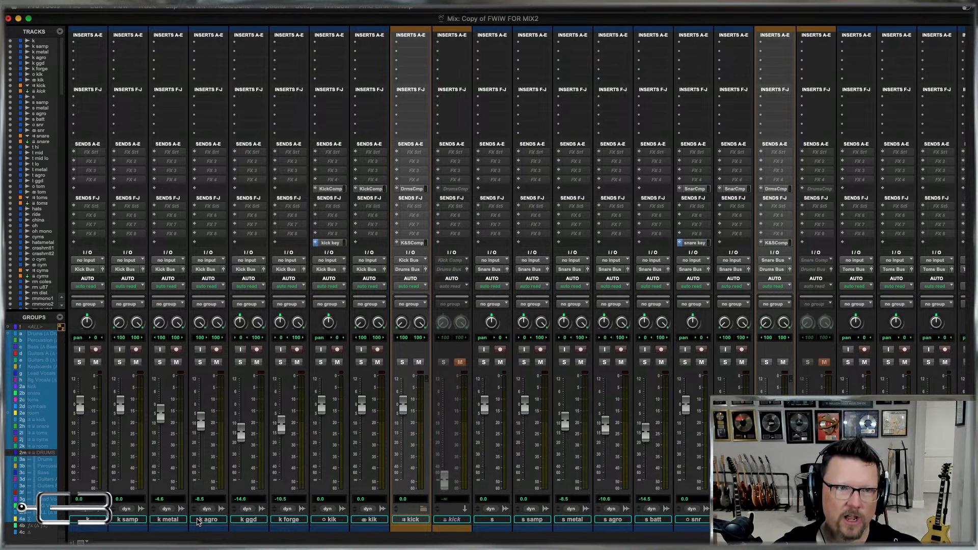
left_click(240, 323, "alt")
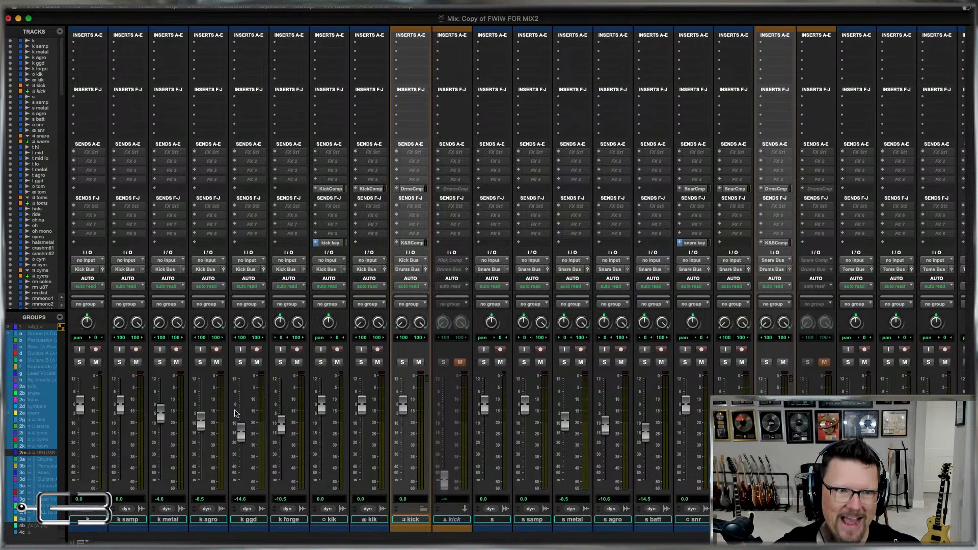
left_click(280, 322, "alt")
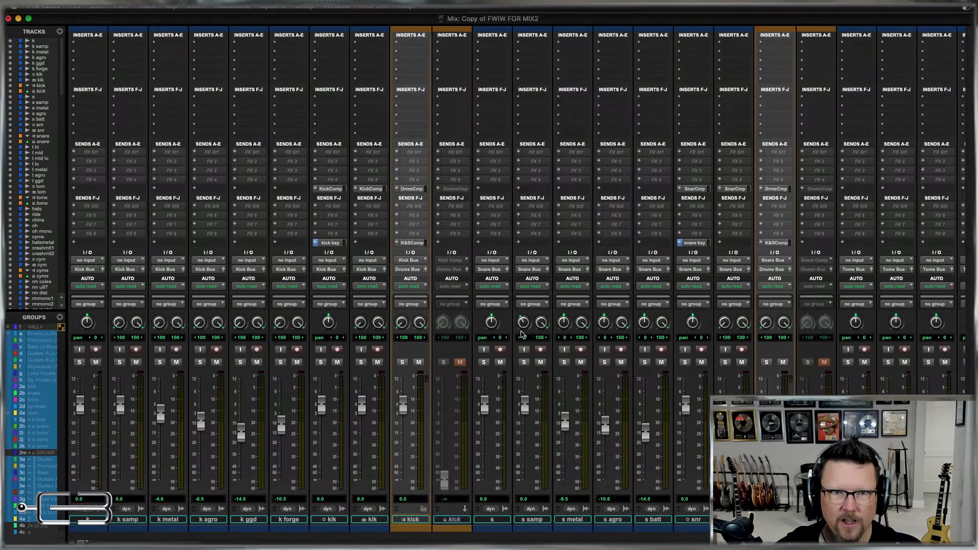
Pan the left channels of the stereo snare tracks (samp, metal, agro, batt) and tom tracks (metal, agro, ggd) hard left.
left_click(523, 323, "alt")
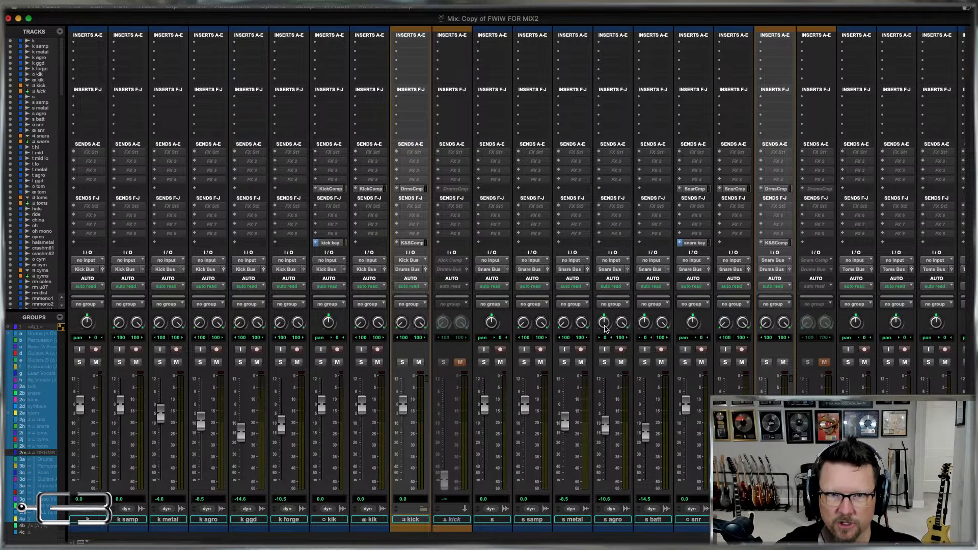
left_click_drag(605, 329, 620, 383)
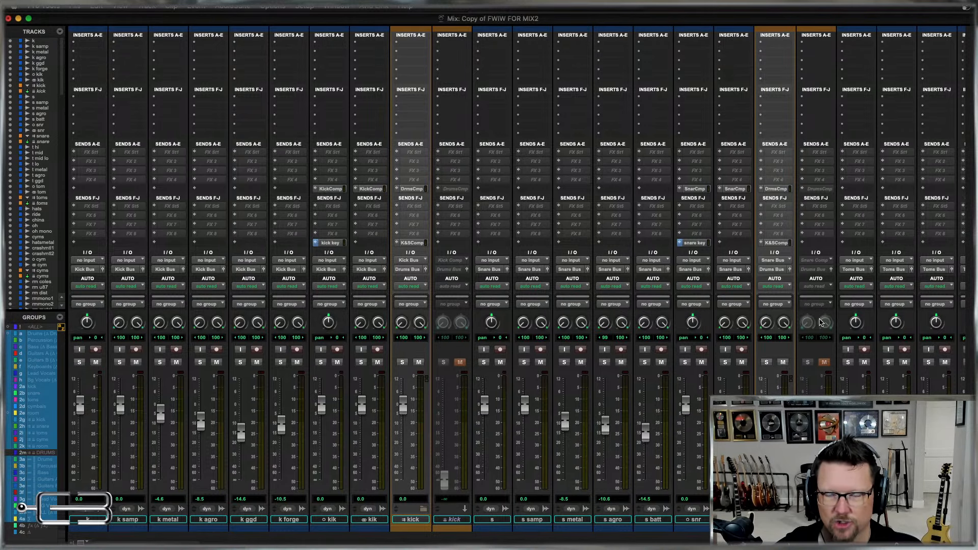
scroll(875, 323, "right", 10)
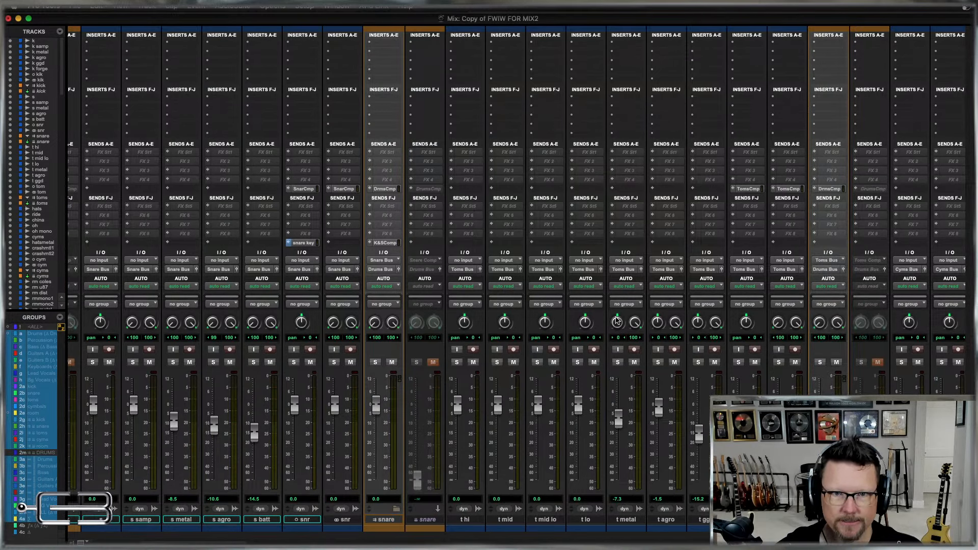
left_click_drag(617, 321, 615, 395)
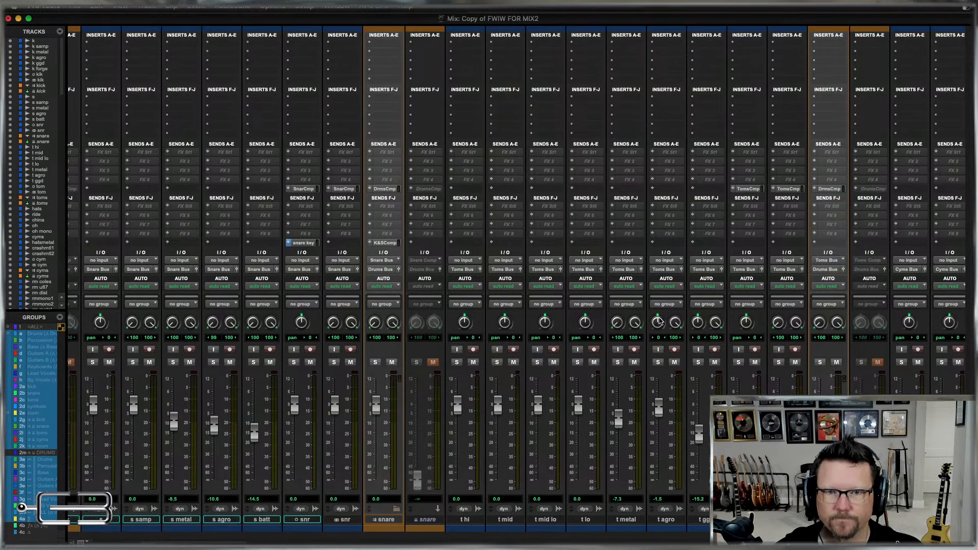
left_click_drag(659, 320, 665, 396)
left_click_drag(697, 324, 696, 401)
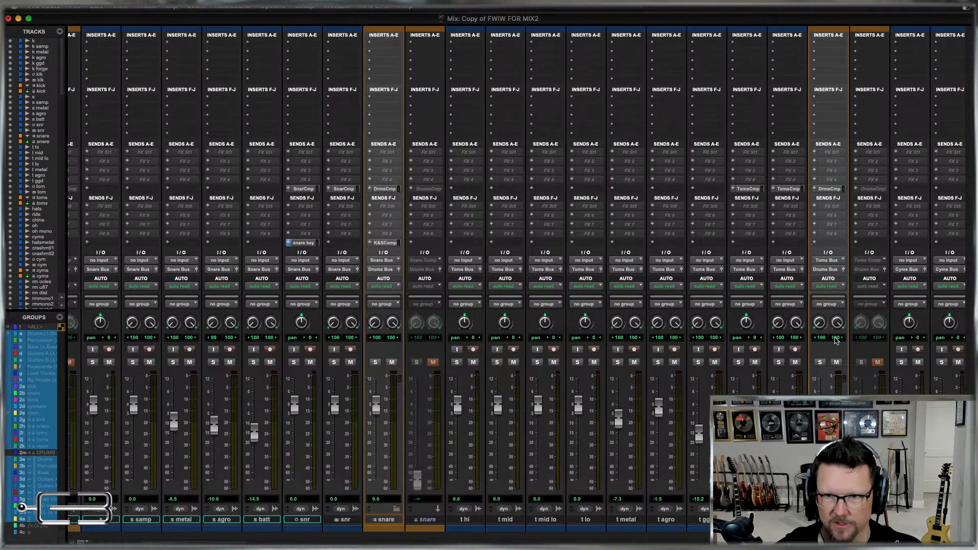
Set the left-channel pan of the stereo cymbal tracks oh, cyms, hats metal, crashmetl1 and crashmetl2 to 100 left.
scroll(835, 341, "right", 11)
left_click_drag(567, 324, 570, 426)
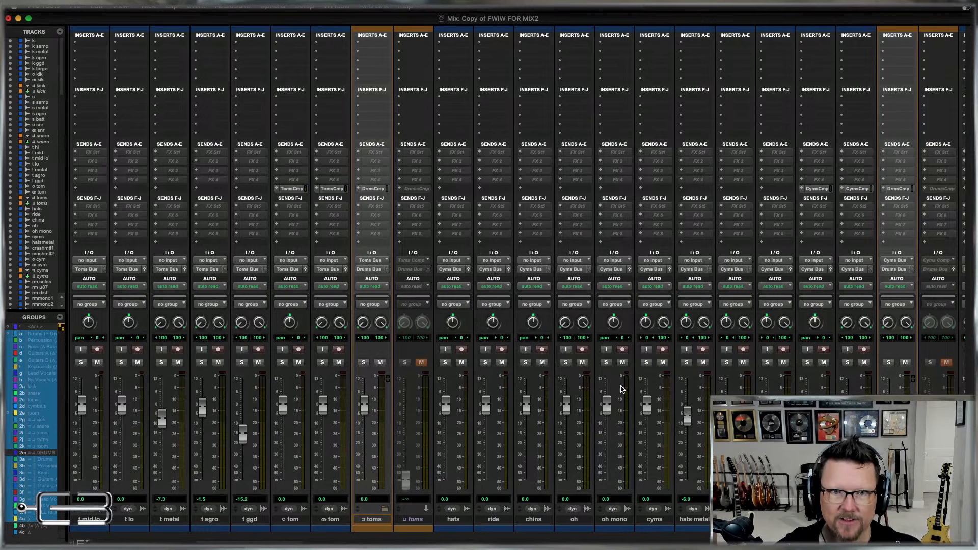
left_click_drag(646, 323, 649, 442)
left_click_drag(686, 322, 691, 438)
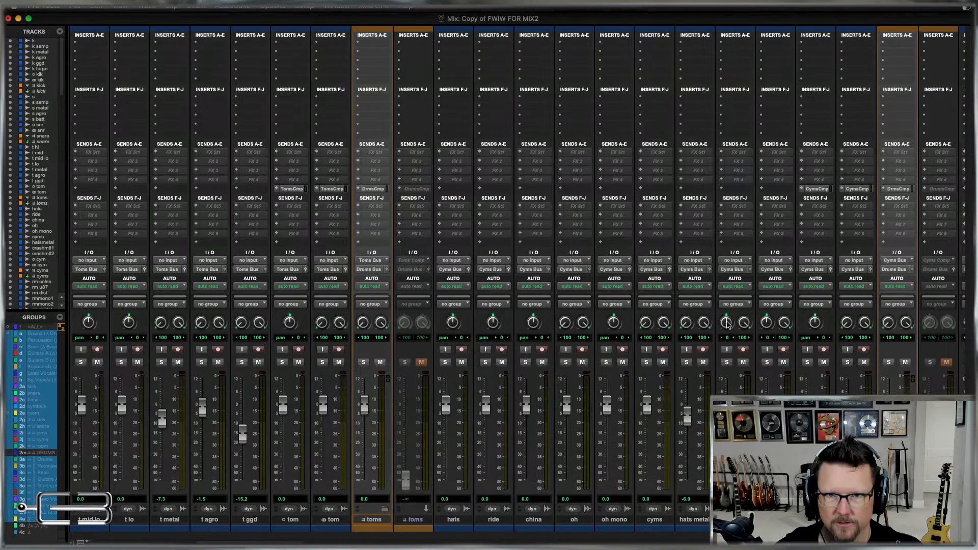
left_click_drag(727, 322, 728, 428)
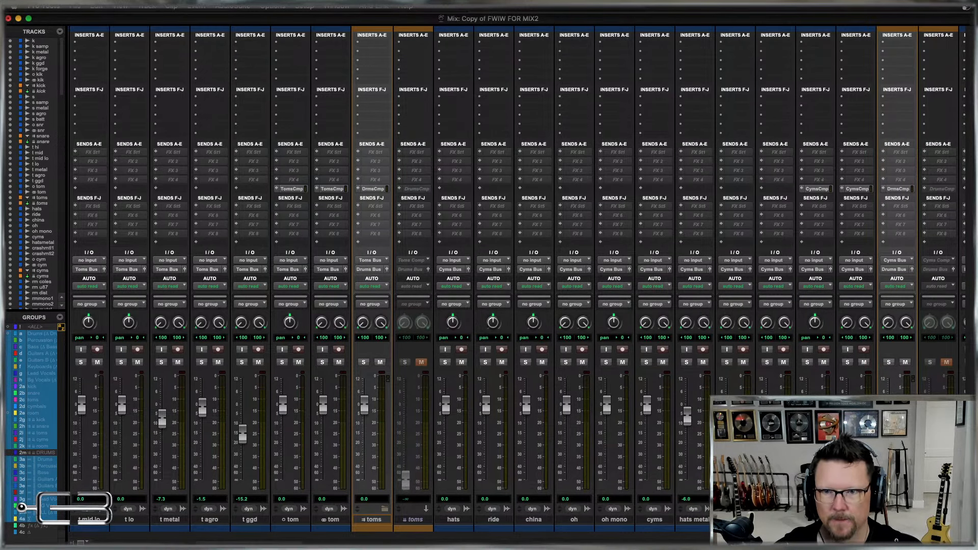
Set the left-channel pan of the stereo room tracks rm coles, rm u87, rm dist, rm metal and SD3 k&s to 100 left.
scroll(850, 380, "right", 3)
scroll(463, 439, "right", 10)
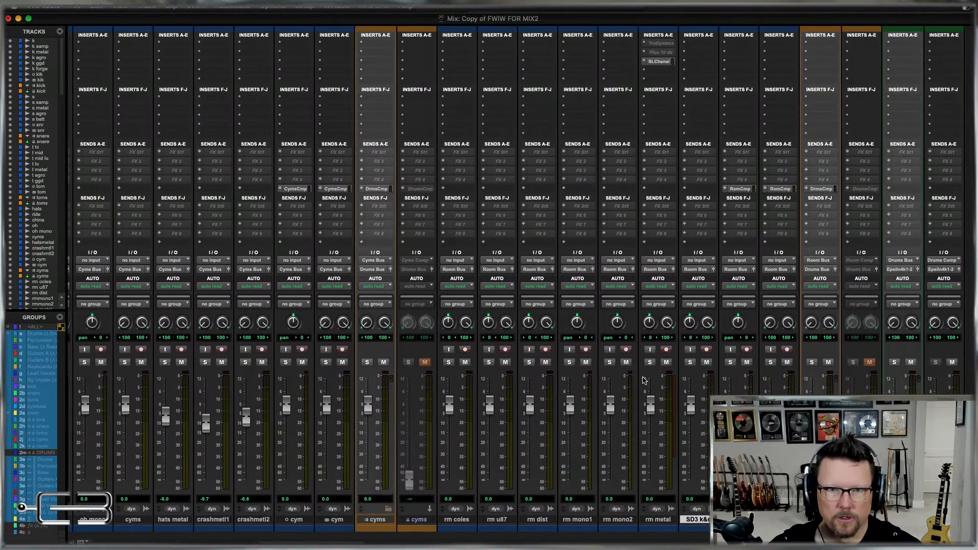
left_click_drag(489, 323, 507, 463)
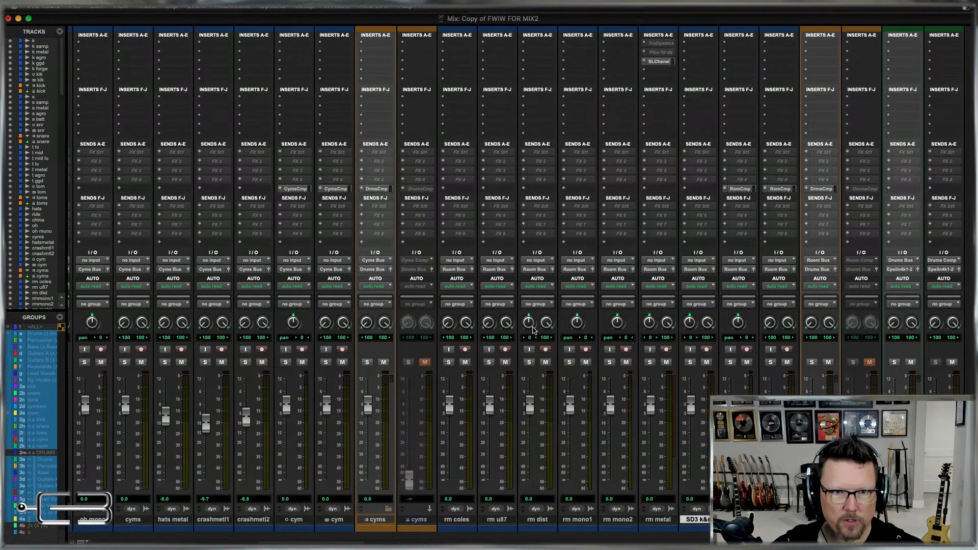
left_click_drag(529, 323, 524, 416)
left_click_drag(649, 323, 661, 458)
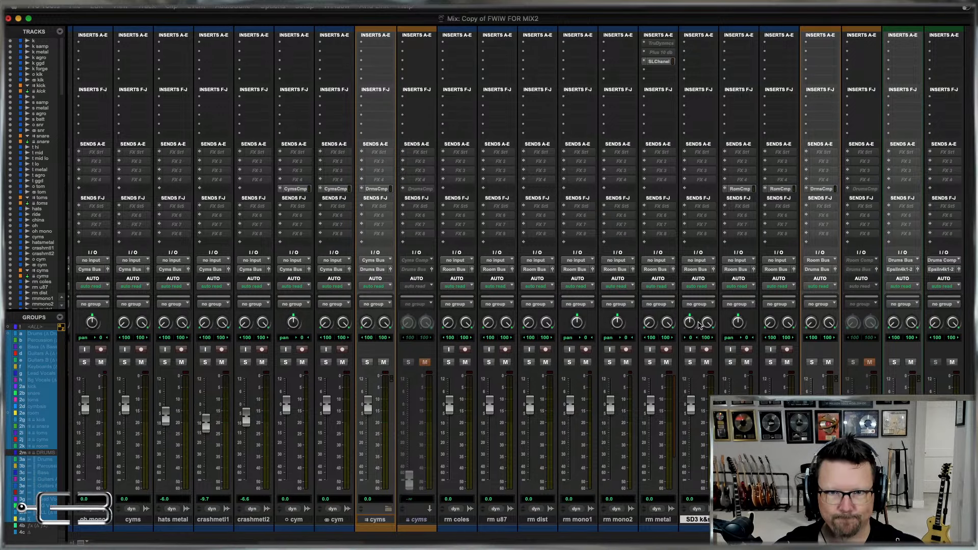
left_click_drag(690, 323, 703, 427)
Assign send E of all kick tracks, from k through the stereo kik track, to the Kick Comp (Stereo) bus.
scroll(693, 437, "left", 20)
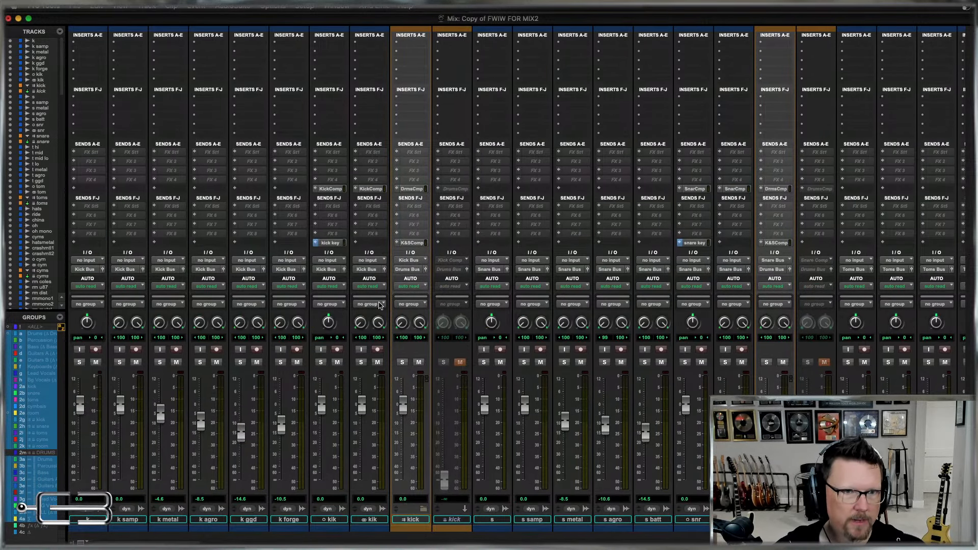
left_click(379, 519)
left_click(92, 525, "shift")
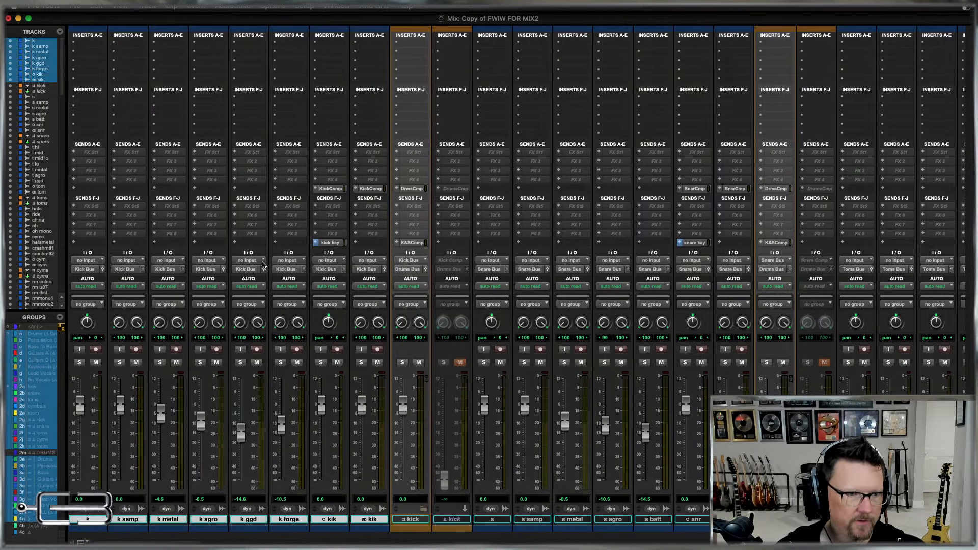
left_click(314, 191)
mouse_move(356, 198)
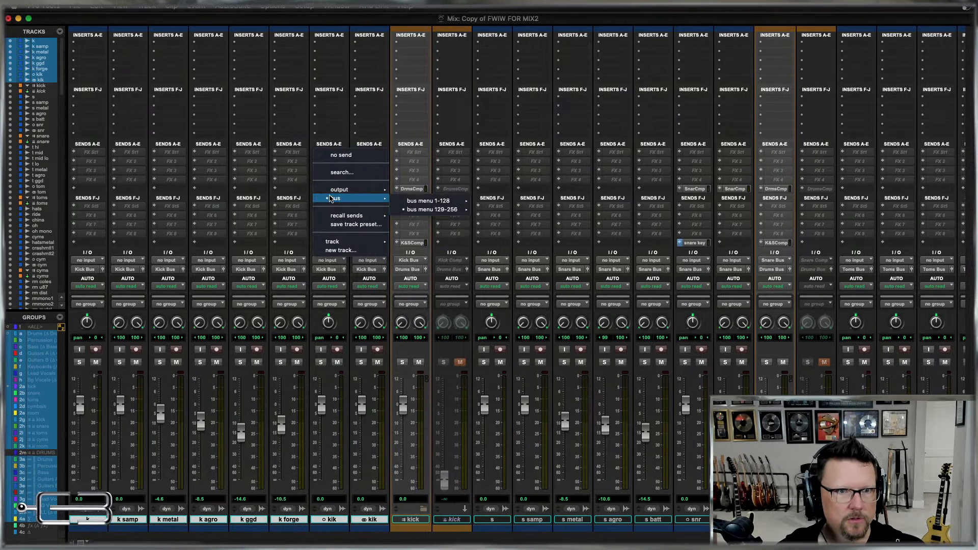
mouse_move(438, 209)
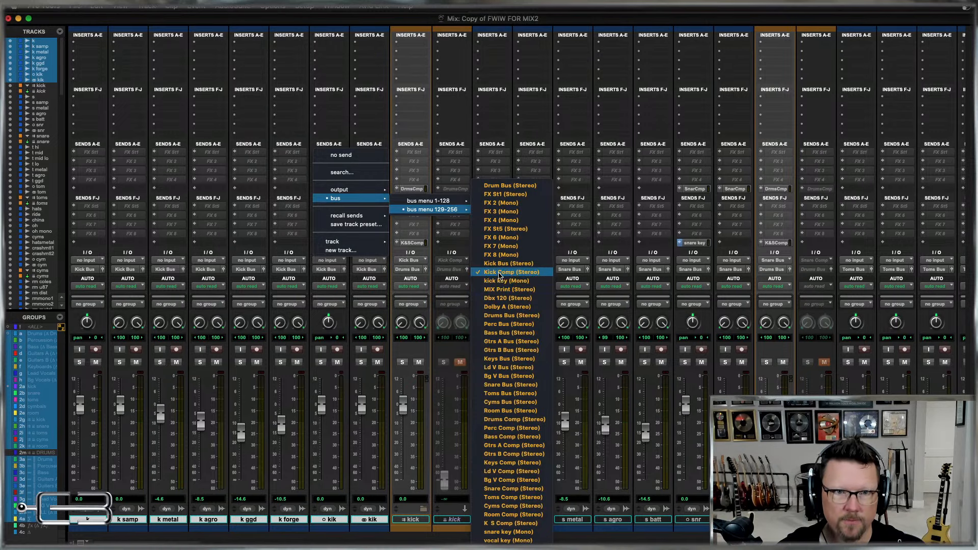
left_click(501, 272, "alt+shift")
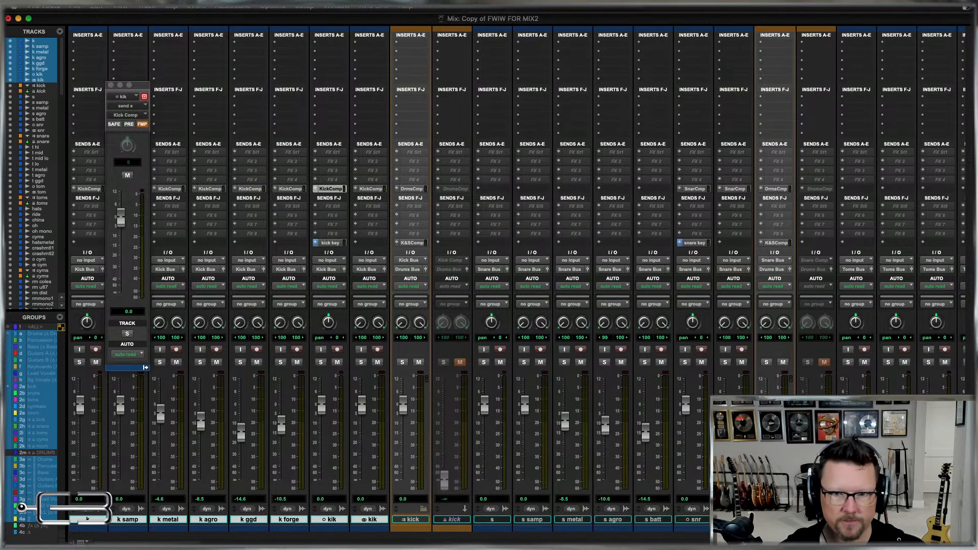
Assign send E of all snare tracks, from s through the stereo snr track, to the Snare Comp (Stereo) bus.
left_click(733, 521)
left_click(483, 519, "shift")
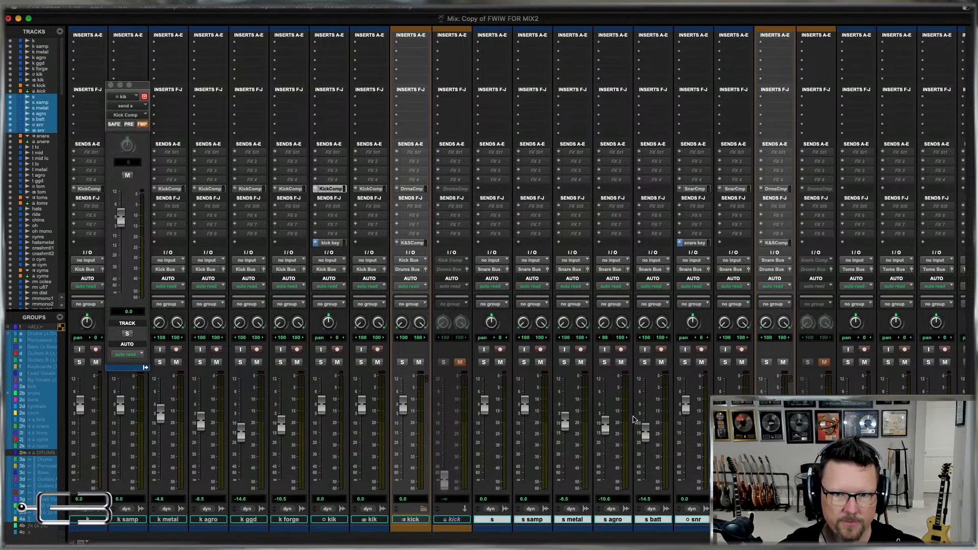
left_click(680, 191)
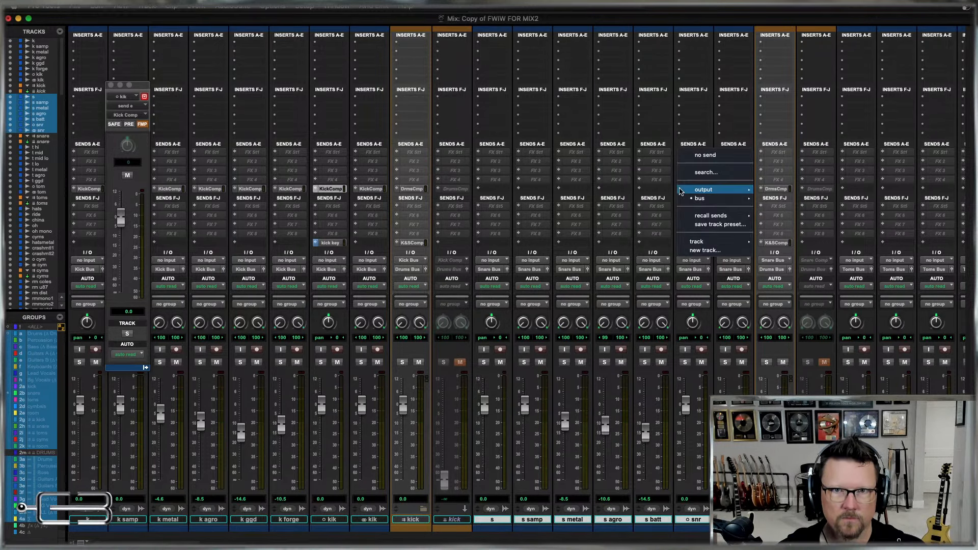
mouse_move(699, 199)
mouse_move(795, 209)
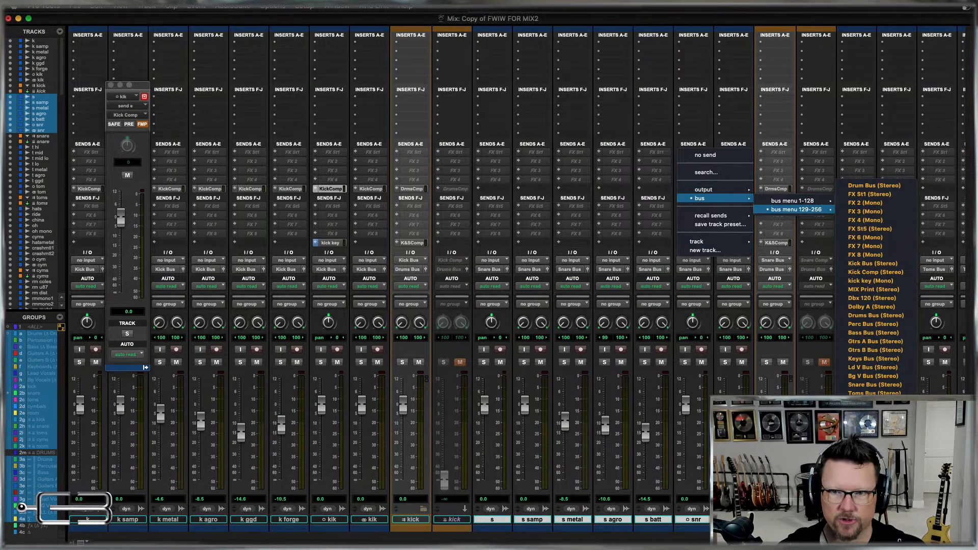
left_click(874, 437, "alt+shift")
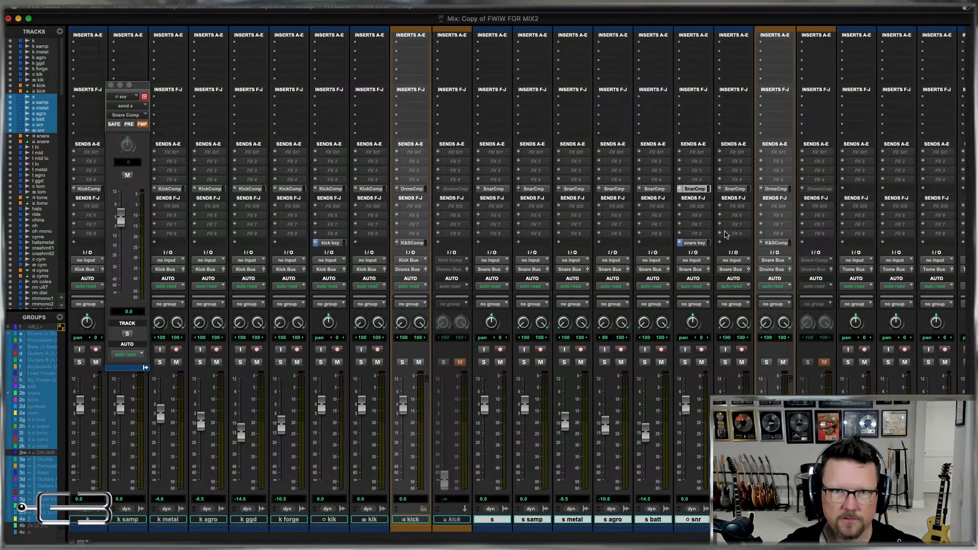
Assign send E of all tom tracks, from t hi through the stereo tom track, to the Toms Comp (Stereo) bus.
scroll(772, 289, "right", 10)
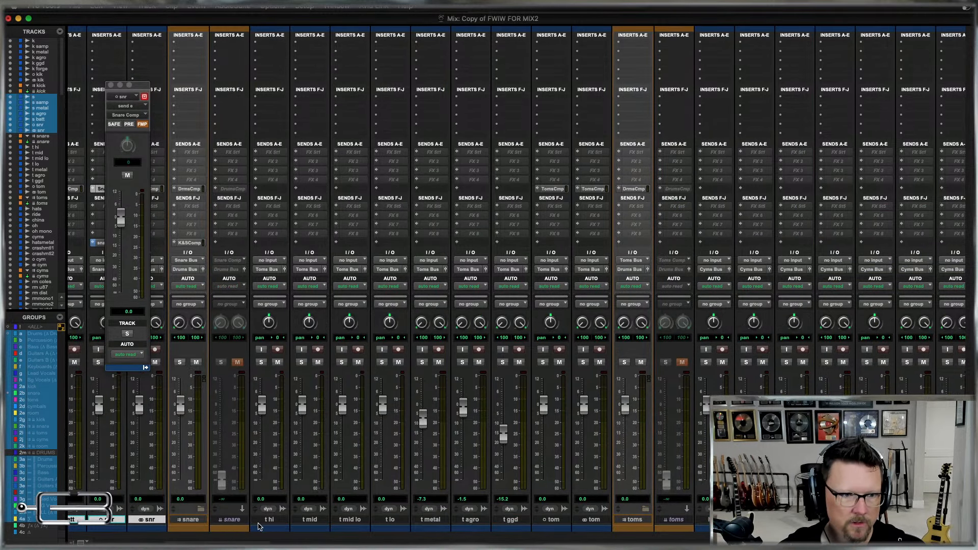
left_click(263, 521)
left_click(589, 520, "shift")
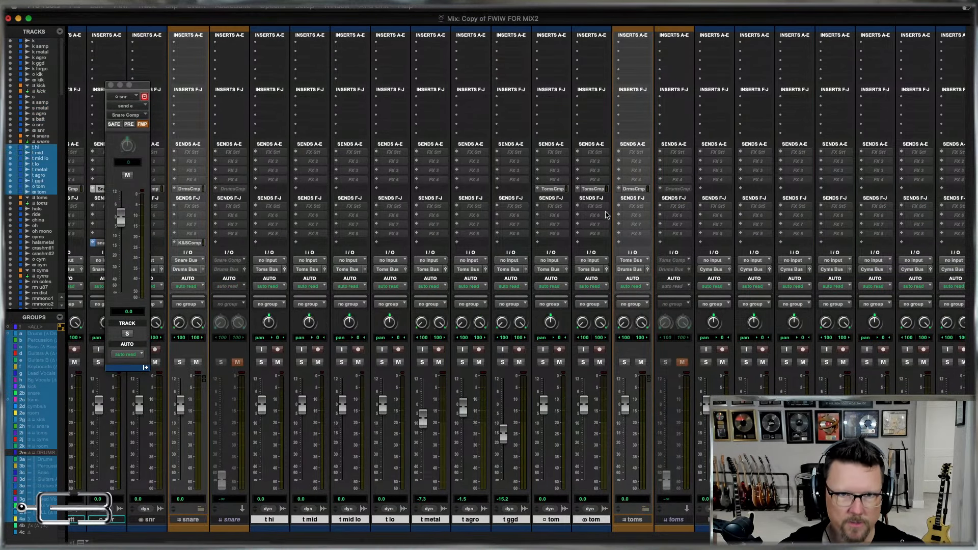
left_click(580, 191)
mouse_move(601, 198)
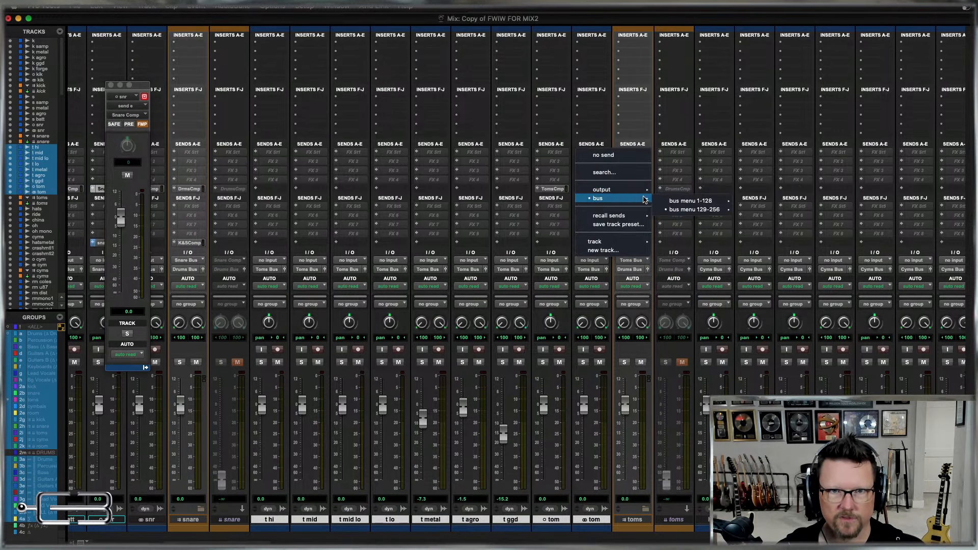
mouse_move(693, 210)
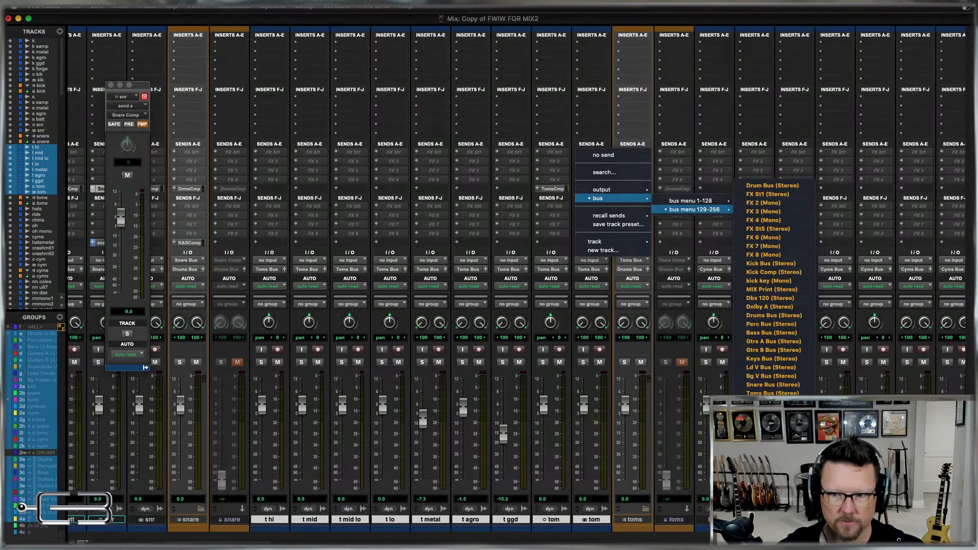
left_click(772, 437, "alt+shift")
Assign send E of all cymbal tracks, from hats through the stereo cym track, to the Cyms Comp (Stereo) bus.
scroll(517, 279, "right", 8)
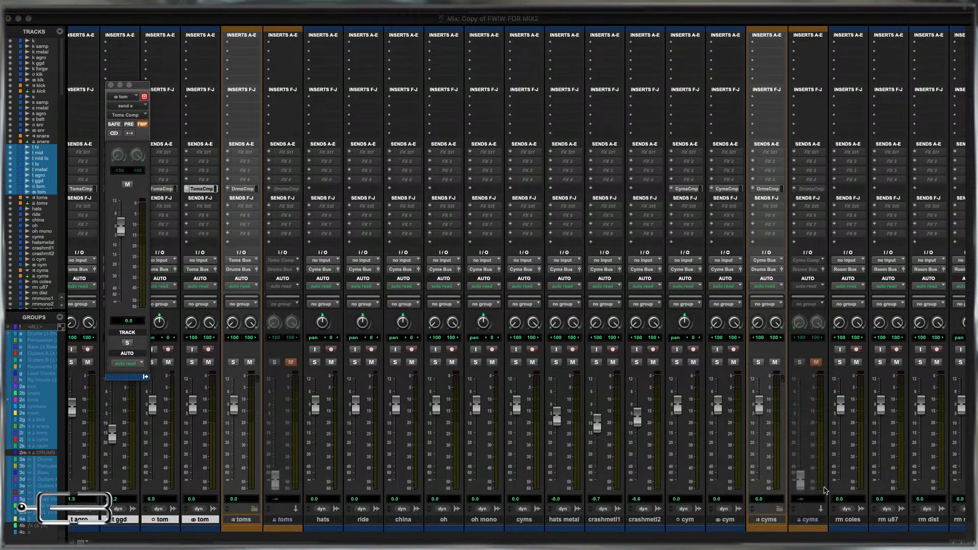
key("super+w")
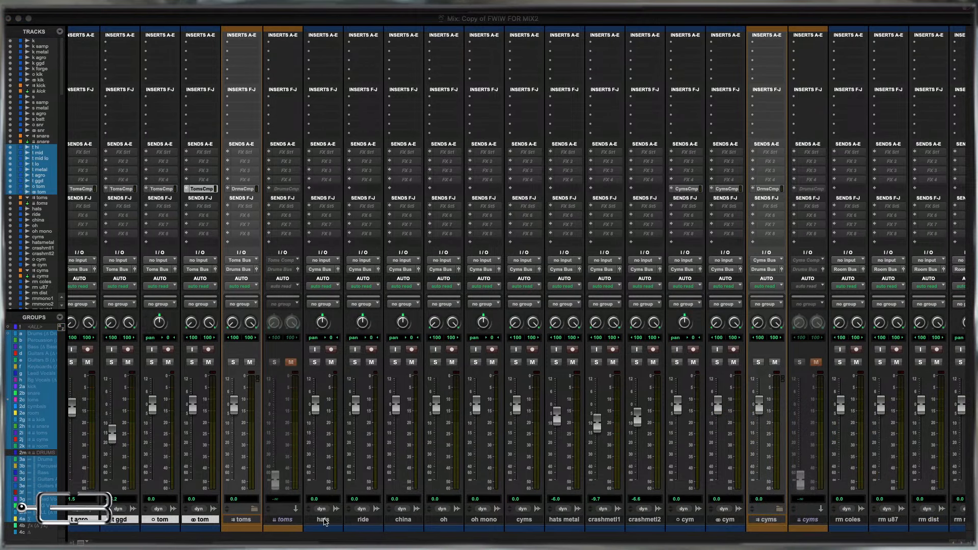
left_click(325, 520)
left_click(725, 521, "shift")
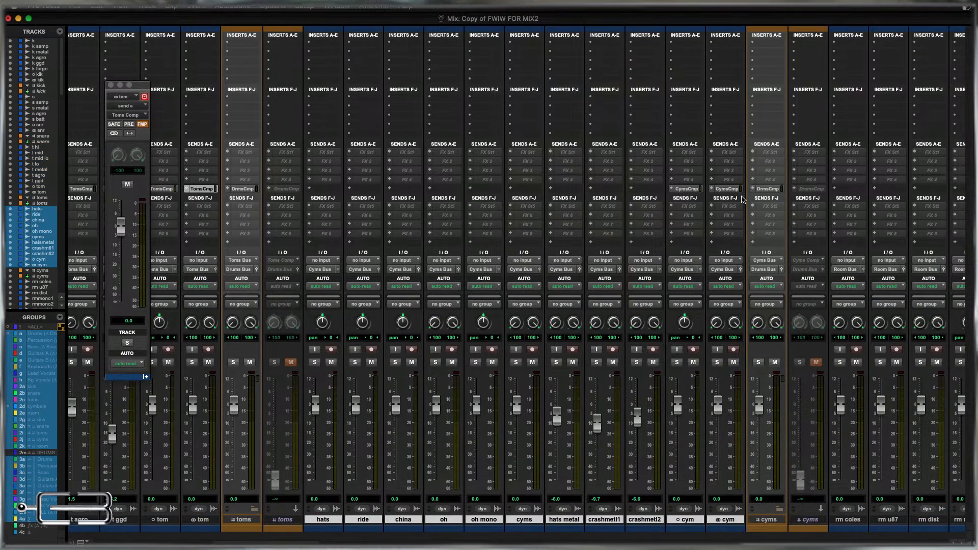
left_click(713, 189)
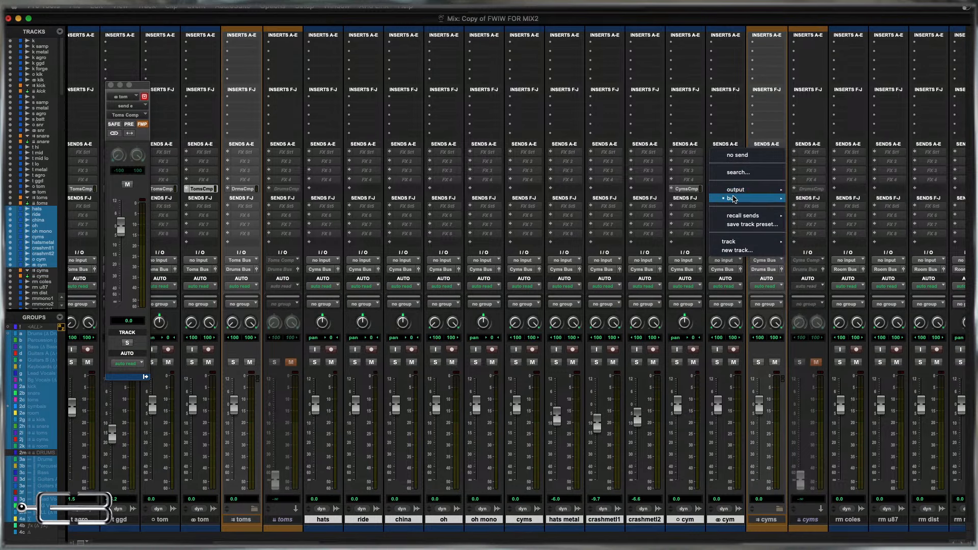
mouse_move(734, 198)
mouse_move(828, 210)
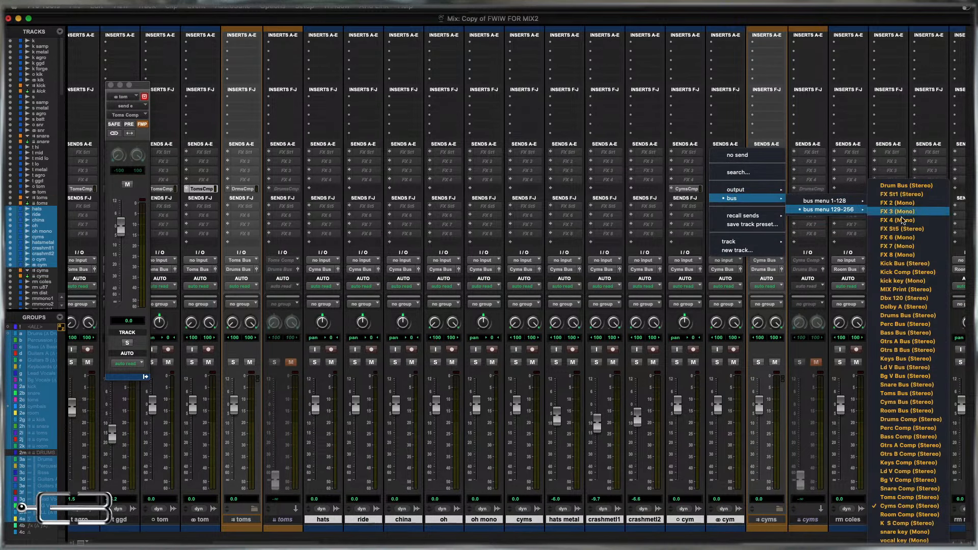
left_click(898, 506, "alt+shift")
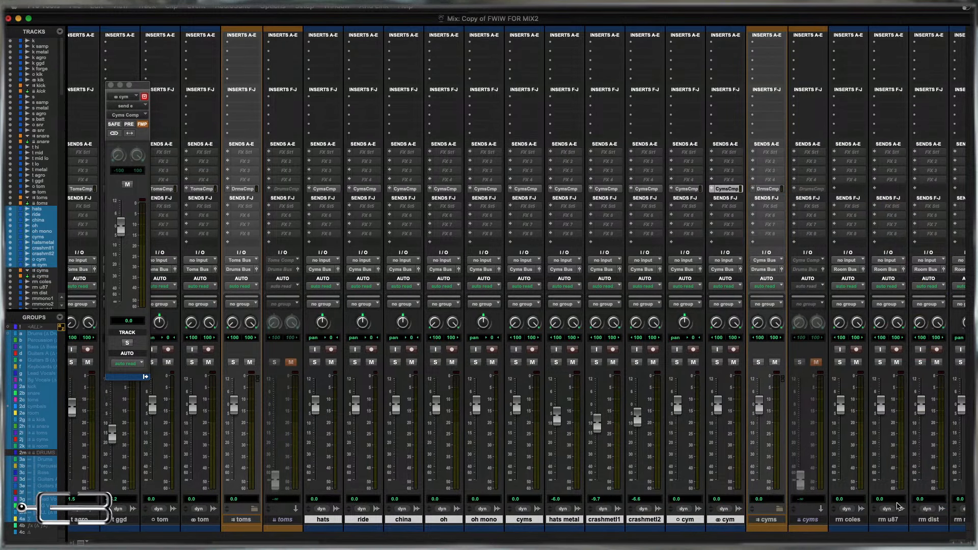
Assign send E of all room tracks, from rm coles through the stereo rm track, to the Room Comp (Stereo) bus and close the send window.
scroll(783, 537, "right", 12)
left_click(229, 520)
left_click(551, 520, "shift")
left_click(497, 189)
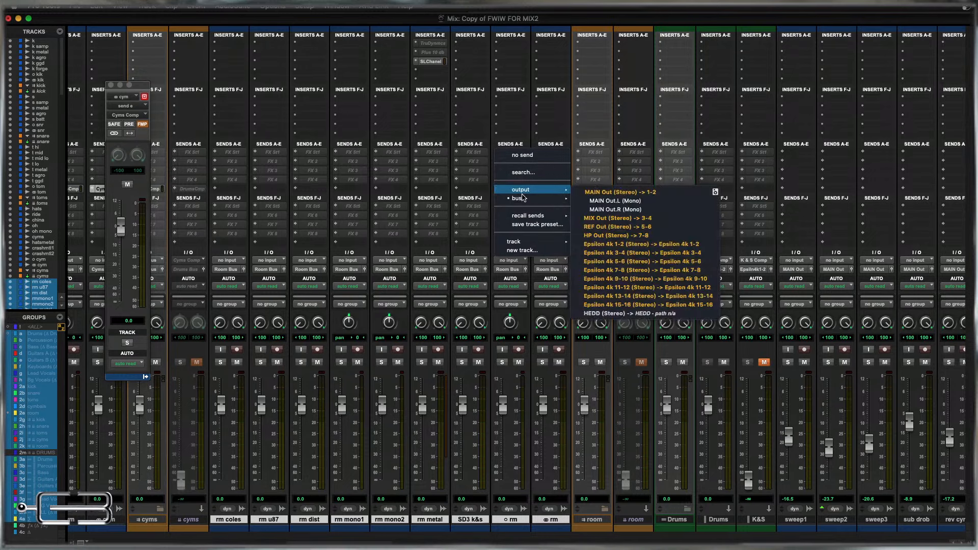
mouse_move(519, 198)
mouse_move(617, 214)
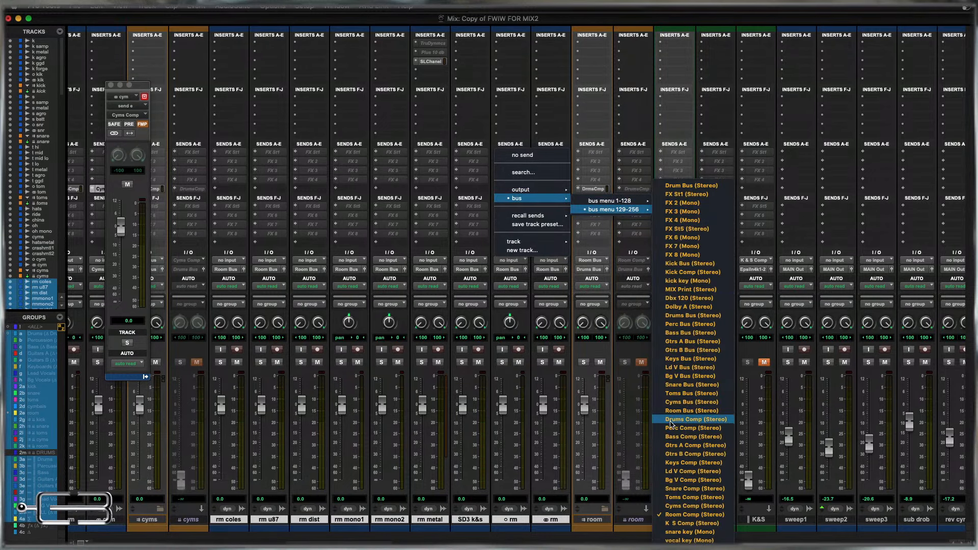
left_click(672, 516, "alt+shift")
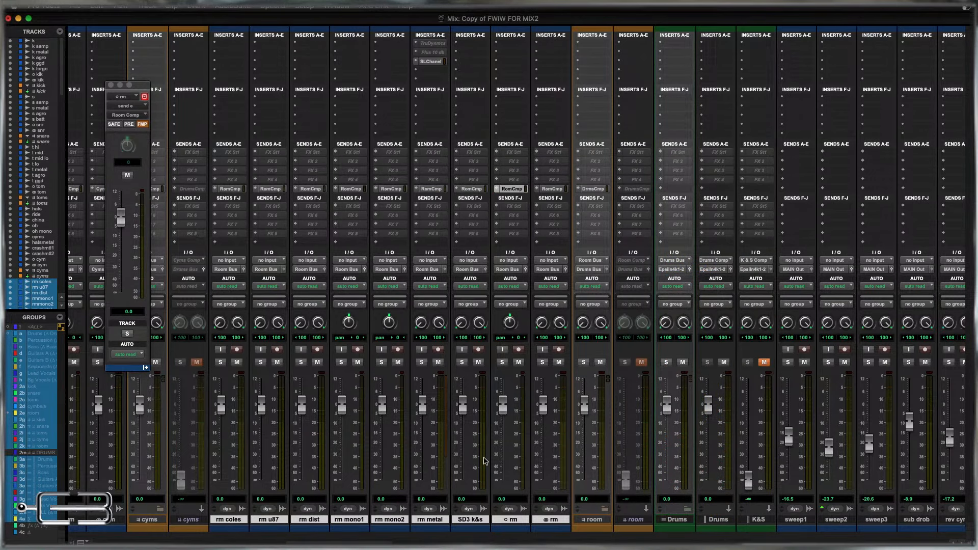
left_click(641, 521)
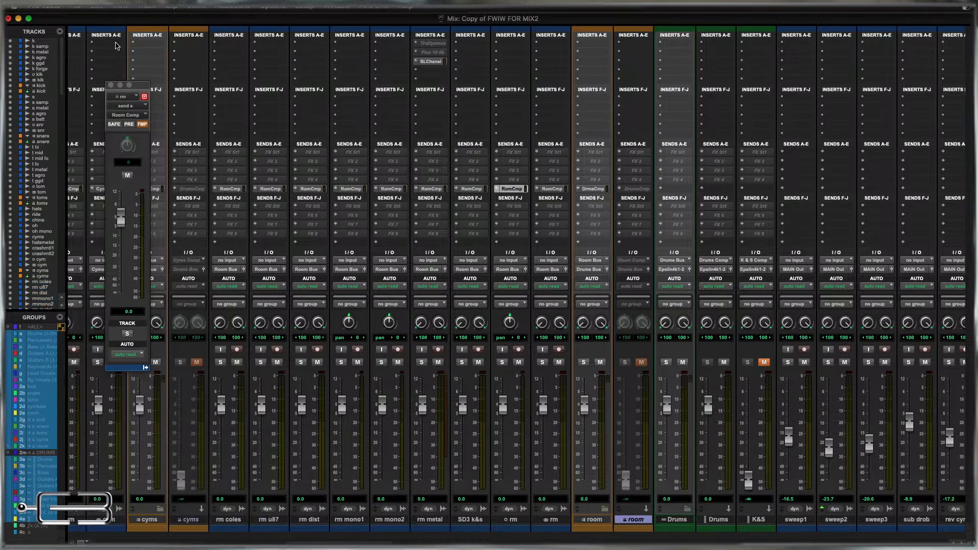
left_click(111, 85)
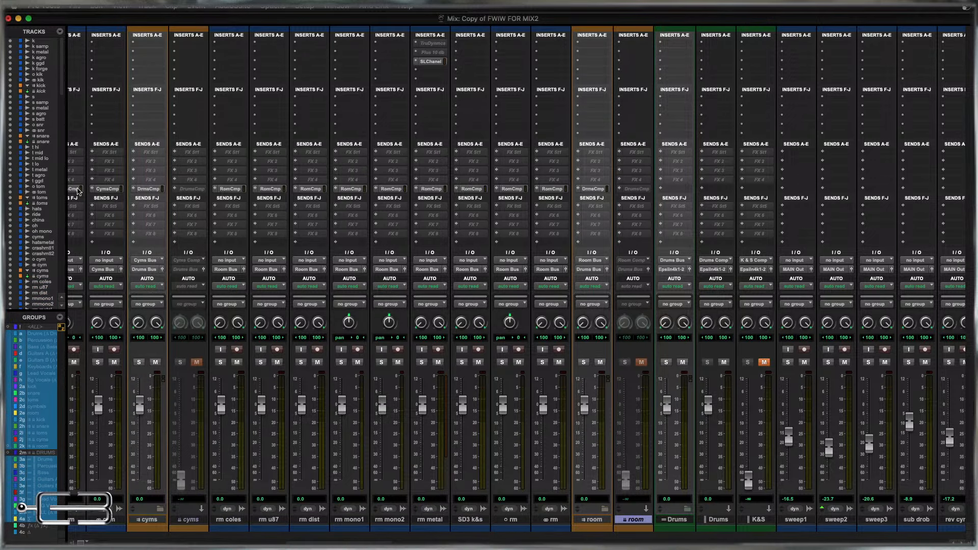
Make the compression send E inactive on all audio tracks of the Drums group.
left_click(25, 327)
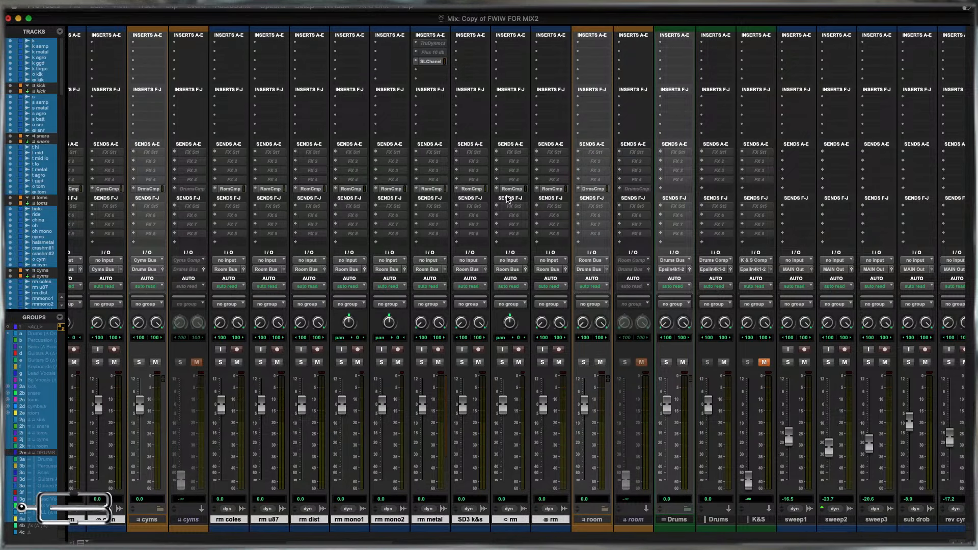
left_click(553, 189, "ctrl+alt+super")
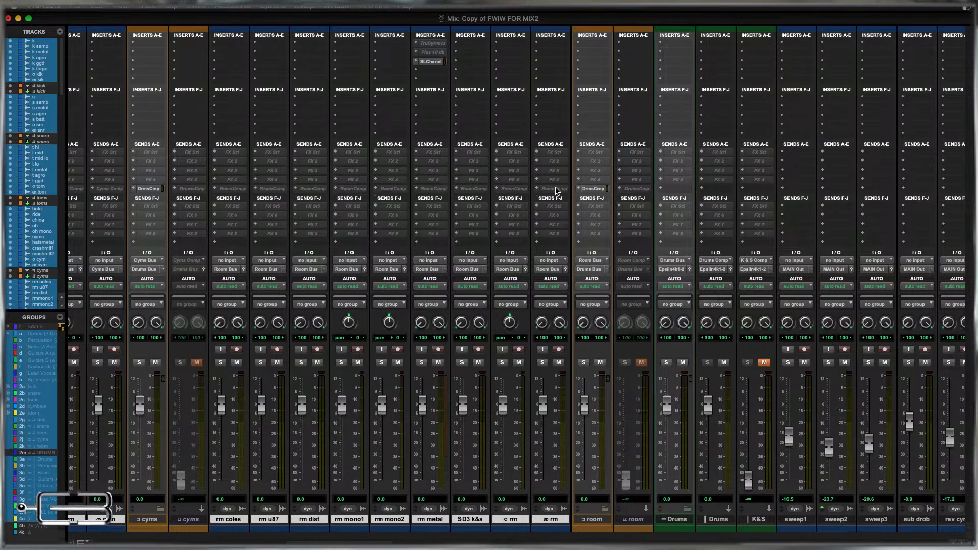
scroll(572, 362, "left", 10)
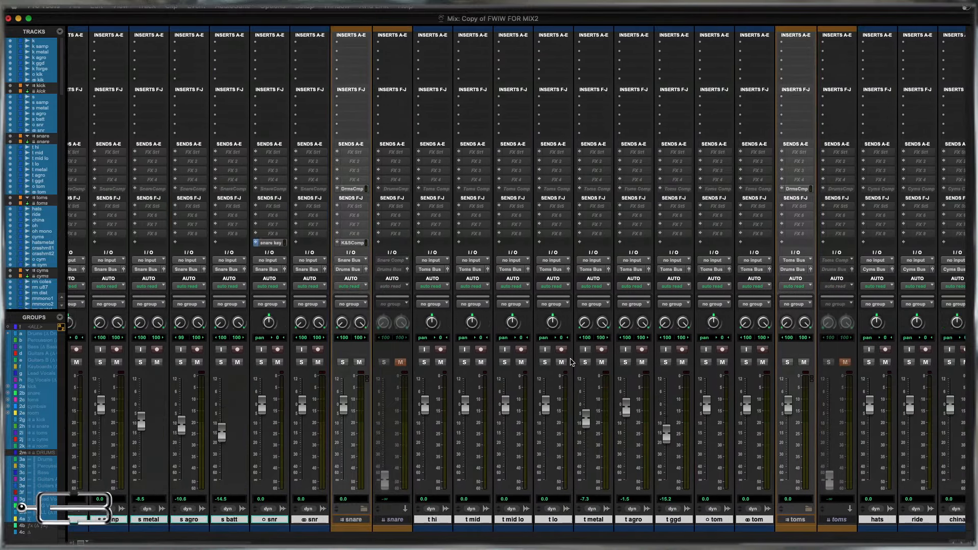
Make the mono and stereo template tracks kik, snr, tom, cym and rm inactive together.
left_click(336, 521)
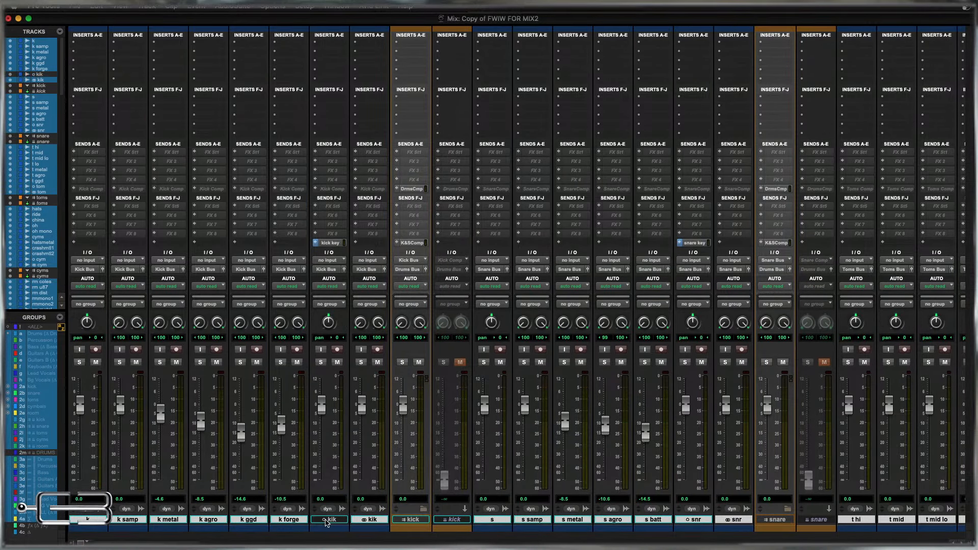
left_click(371, 521, "shift")
left_click(685, 521)
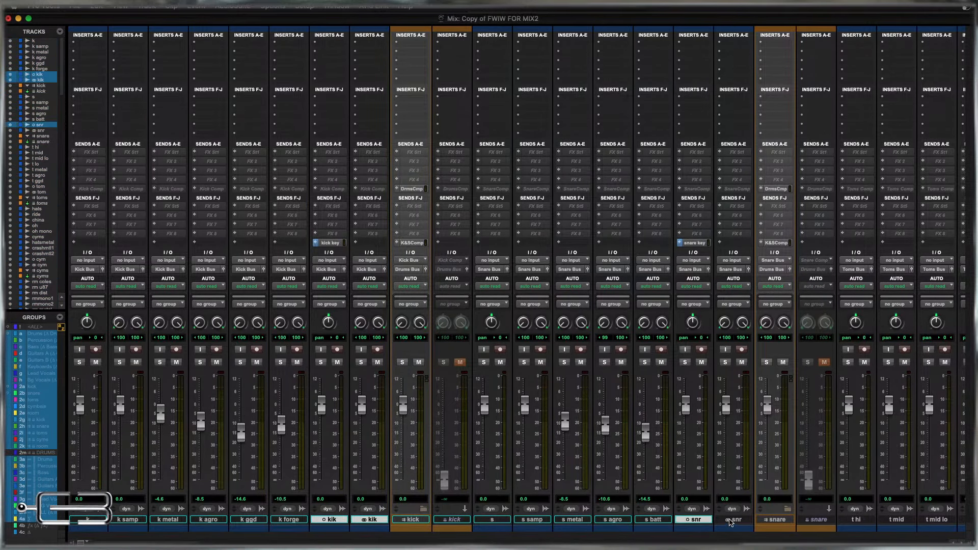
left_click(734, 521, "shift")
scroll(734, 520, "right", 10)
left_click(715, 521, "super")
left_click(752, 520, "super")
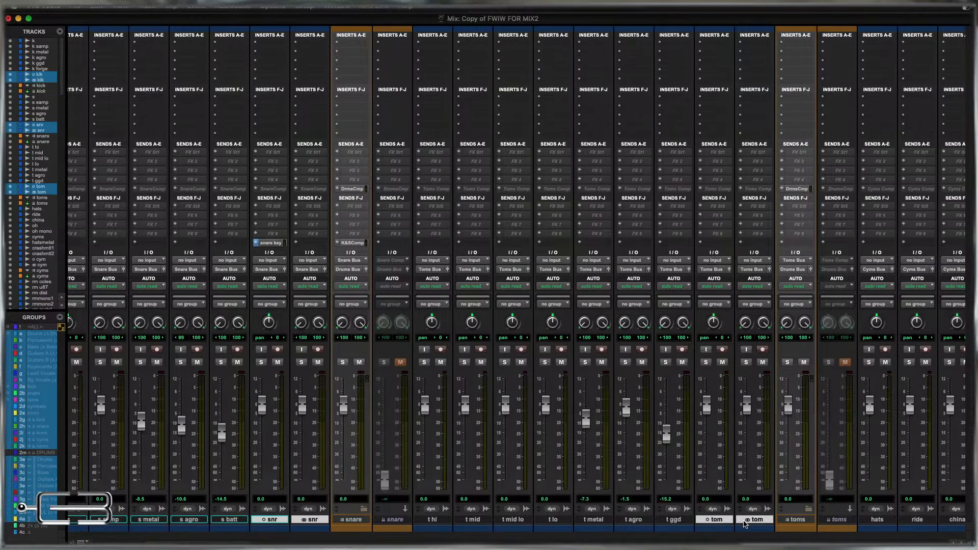
scroll(745, 524, "right", 10)
left_click(848, 519, "super")
left_click(889, 520, "super")
scroll(889, 520, "right", 10)
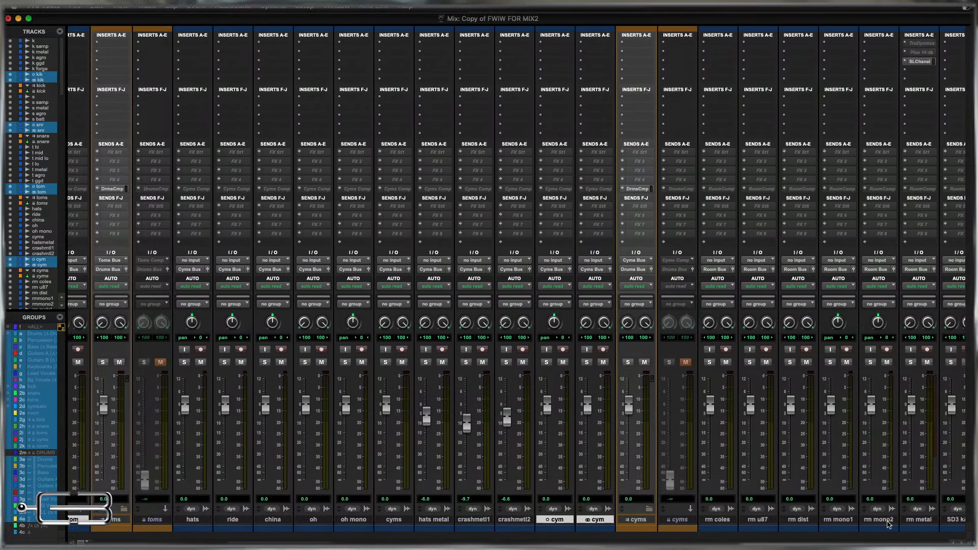
left_click(772, 520, "super")
left_click(807, 521, "super")
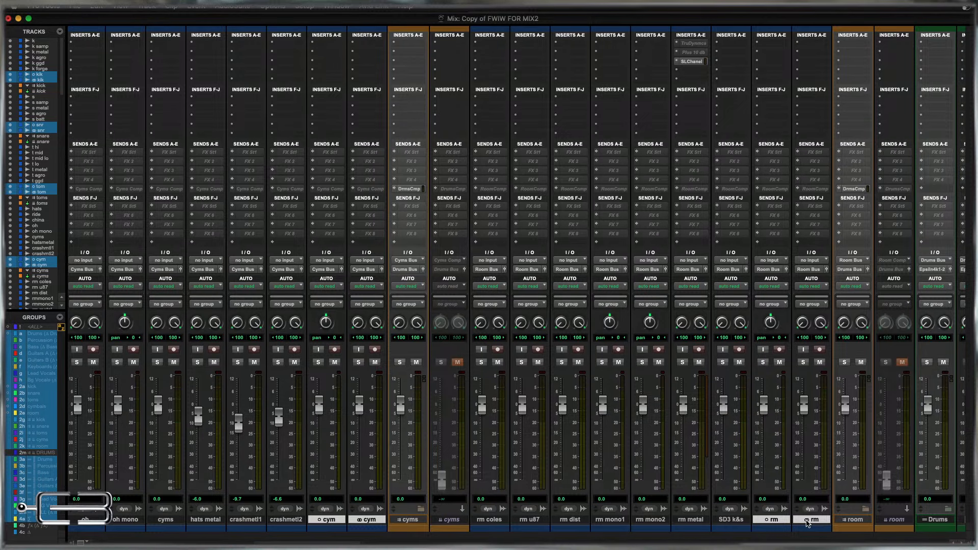
right_click(807, 521)
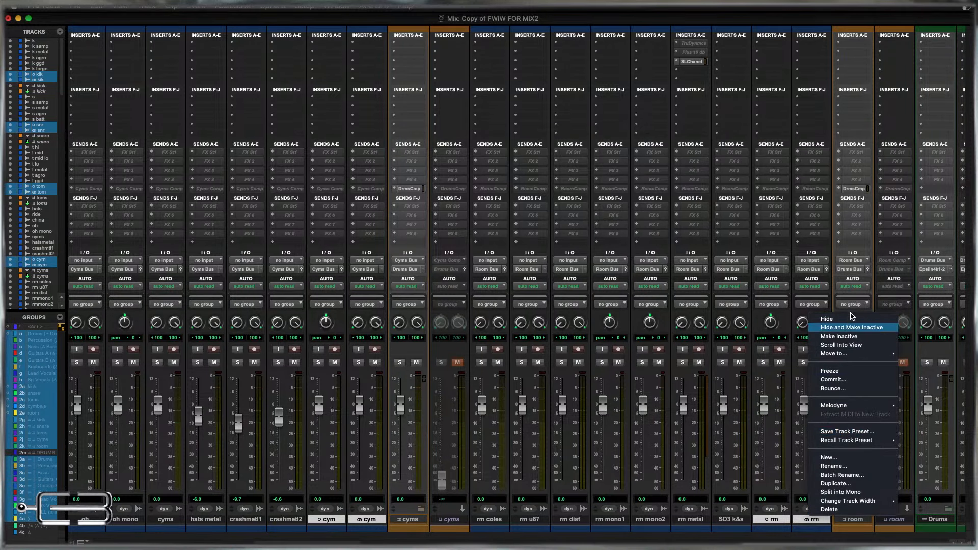
left_click(841, 336)
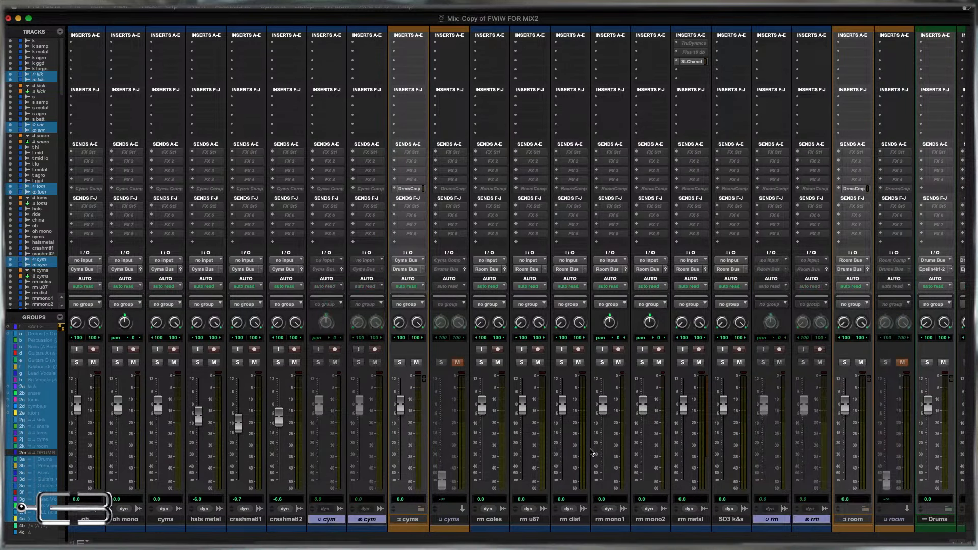
Move the kick key send from the mono kik track to k, and the snare key send from the mono snr track to s.
scroll(392, 407, "left", 20)
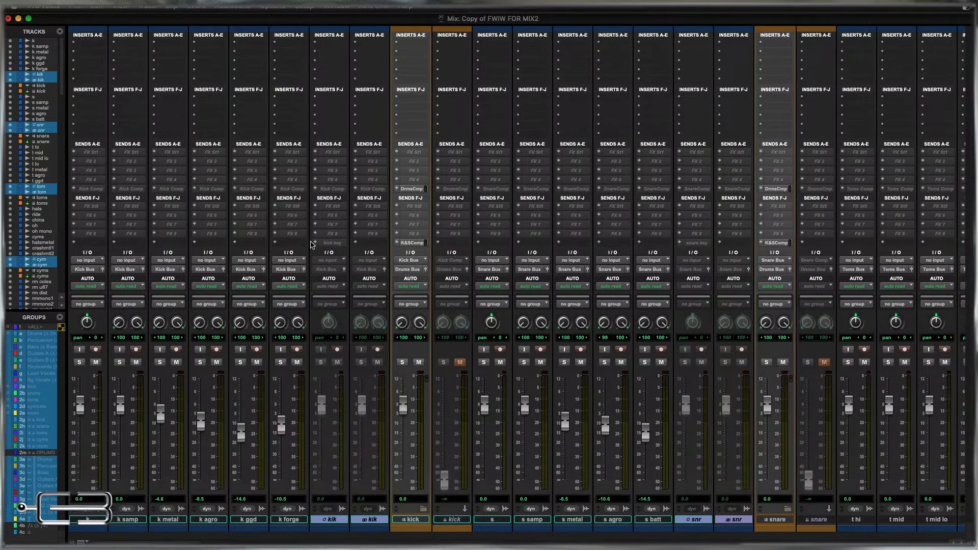
left_click_drag(143, 243, 89, 245)
left_click(90, 245, "ctrl+super")
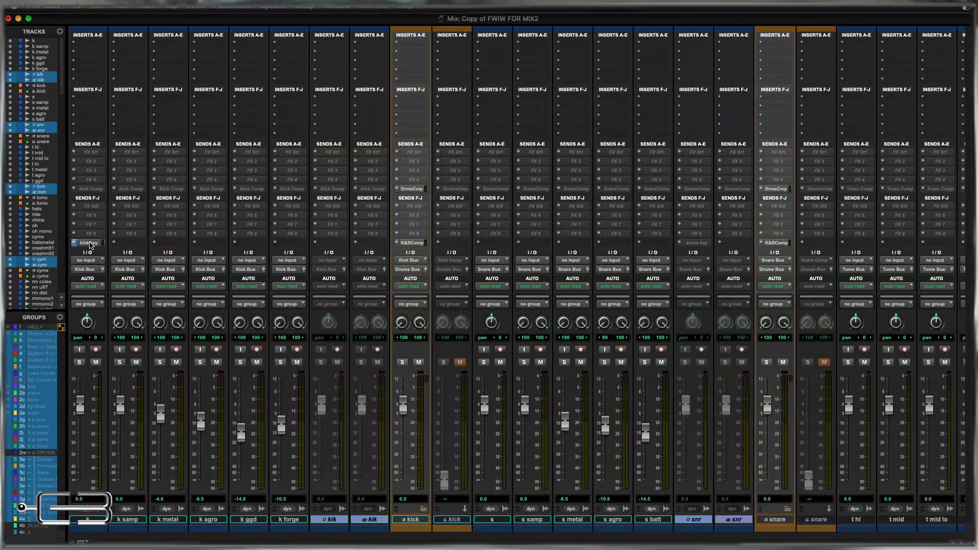
left_click_drag(679, 247, 495, 247)
left_click(504, 247, "ctrl+super")
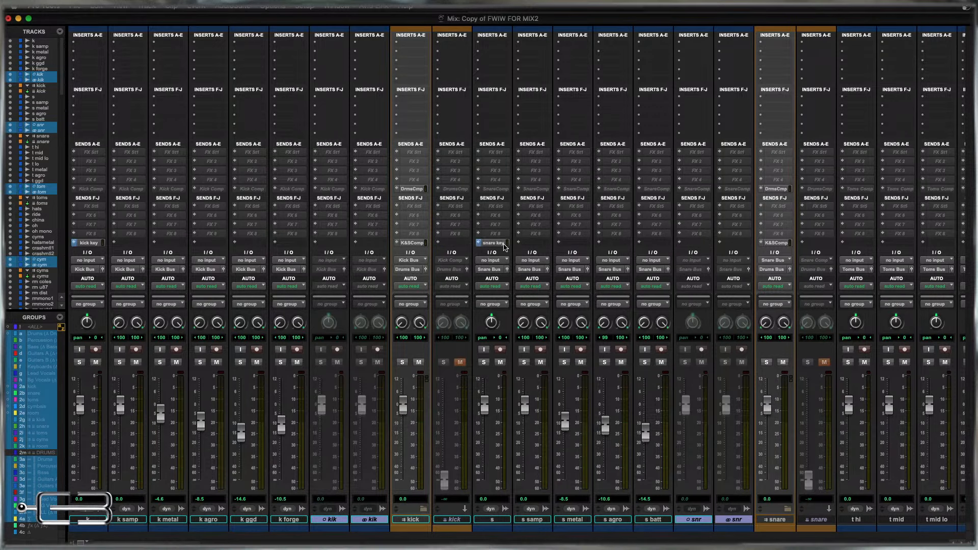
Move all kick tracks, from k through the stereo kik track, into the kick folder track and collapse it.
scroll(650, 254, "right", 5)
scroll(650, 254, "left", 5)
left_click(80, 520)
left_click(376, 525, "shift")
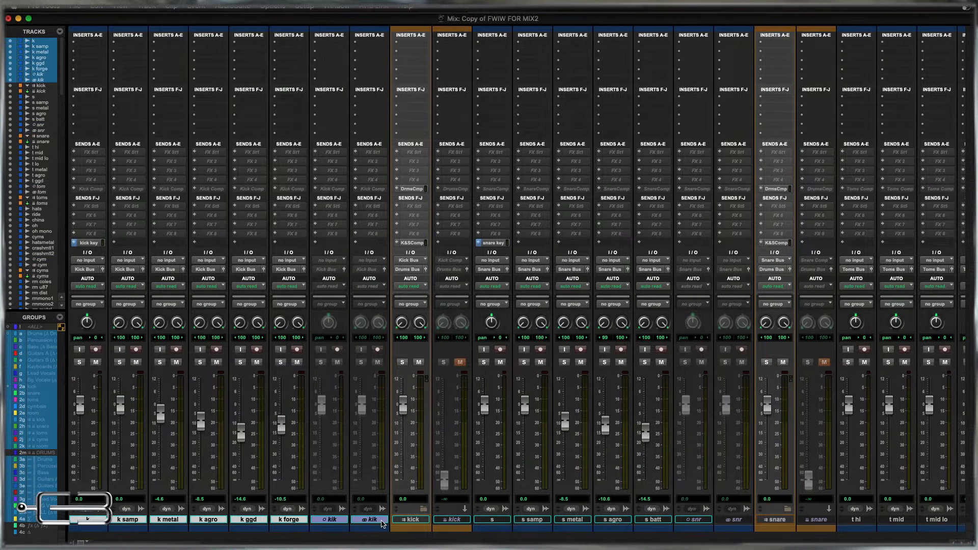
left_click_drag(383, 524, 408, 521)
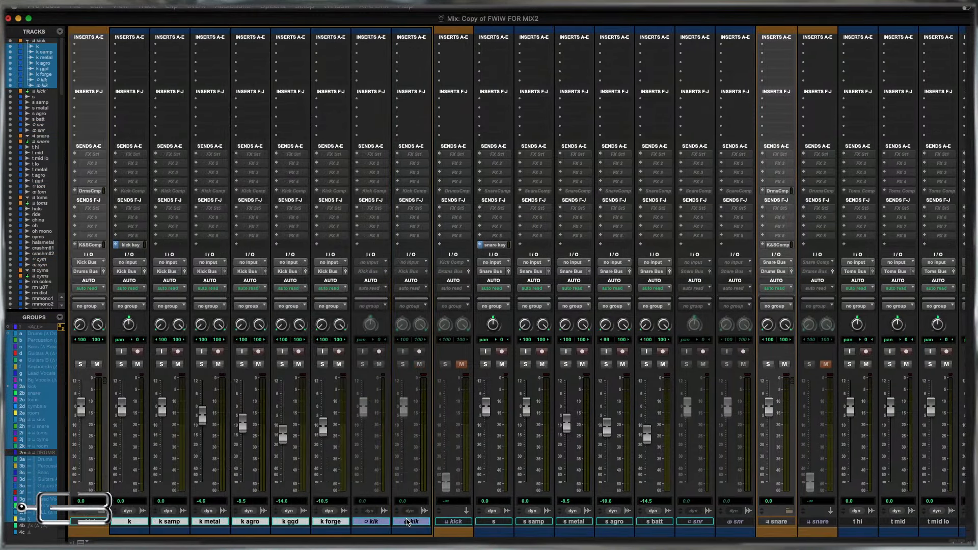
left_click(102, 512)
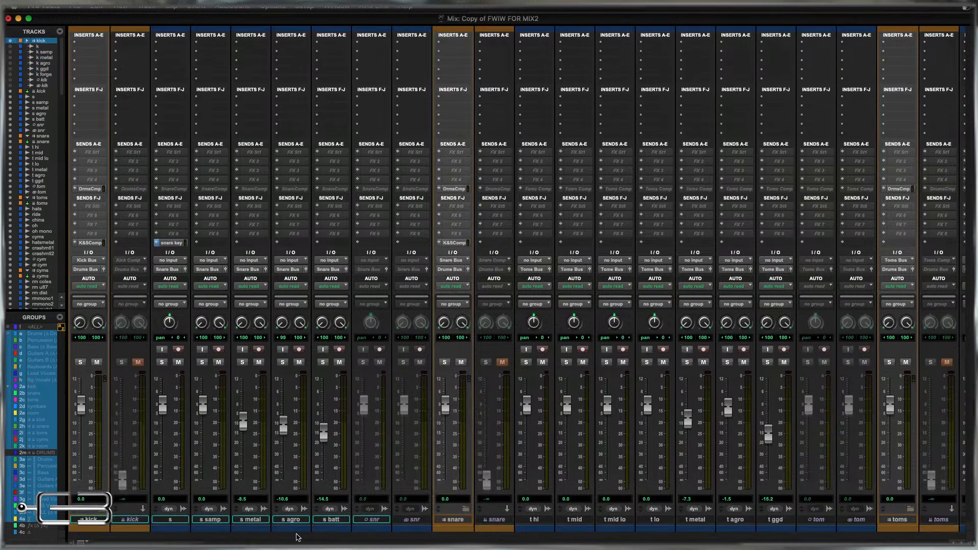
Move all snare tracks, from s through the stereo snr track, into the snare folder track and collapse it.
left_click(175, 521)
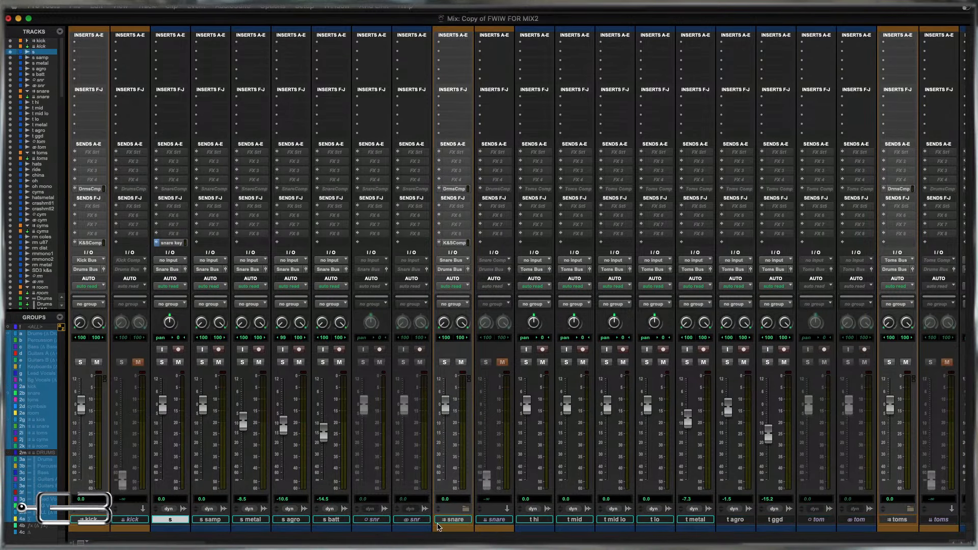
left_click(414, 520, "shift")
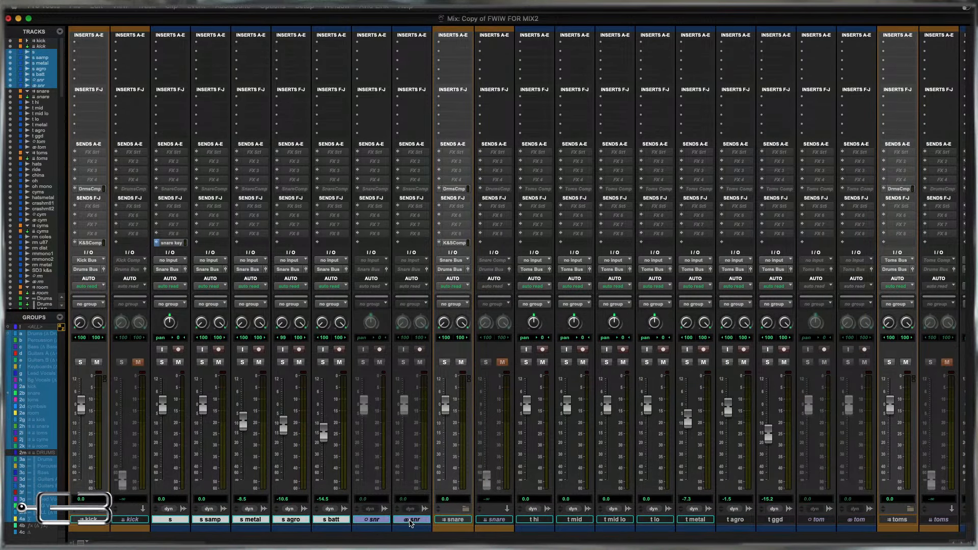
left_click_drag(411, 524, 450, 523)
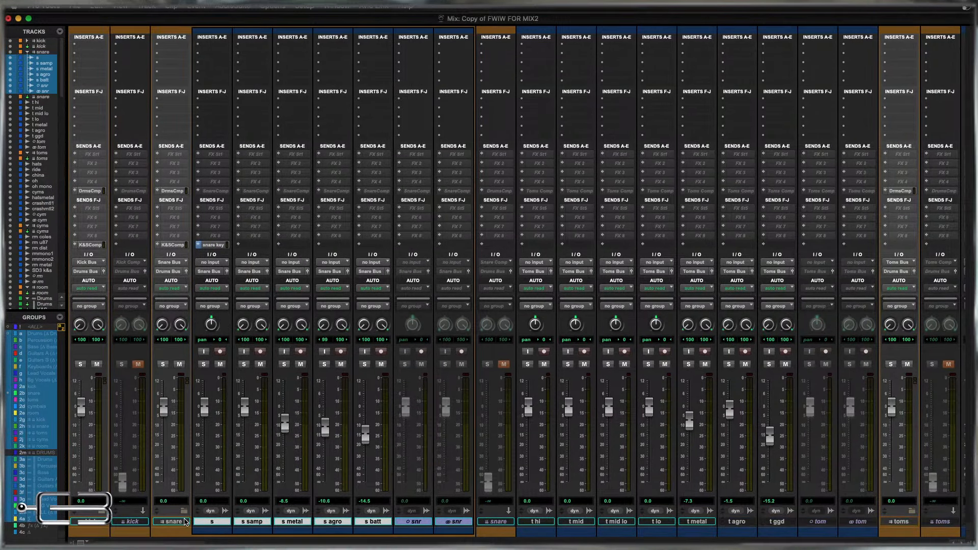
left_click(184, 511)
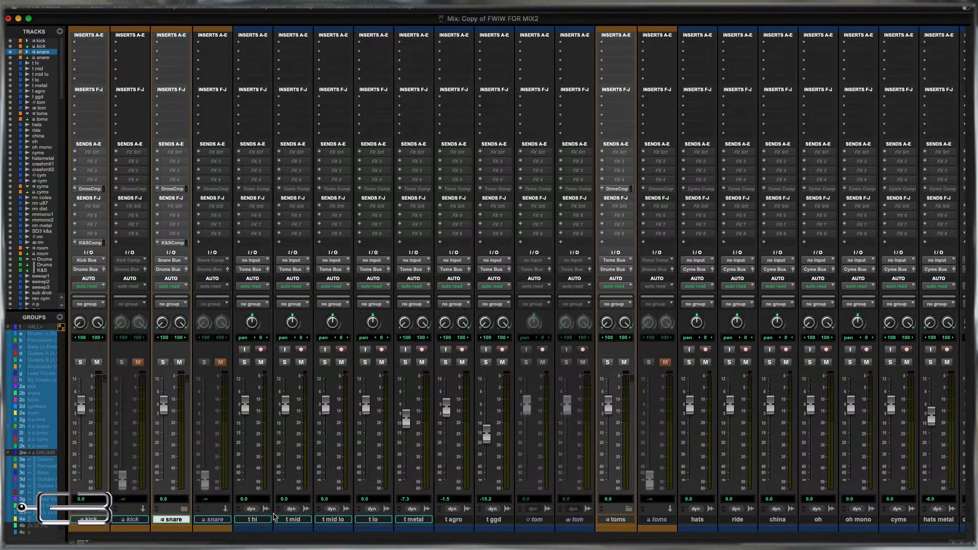
Move all tom tracks, from t hi through the stereo tom track, into the toms folder track and collapse it.
left_click(575, 520, "shift")
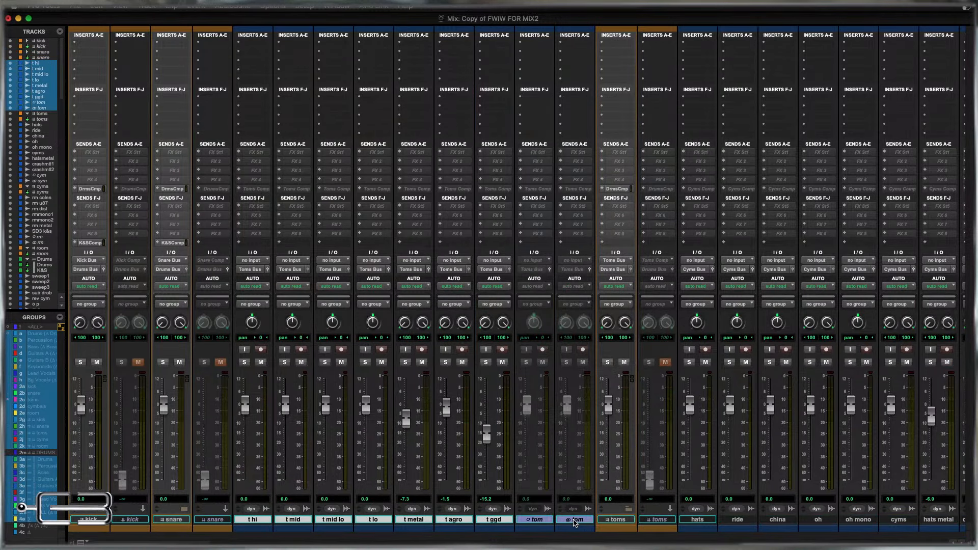
left_click_drag(575, 520, 607, 522)
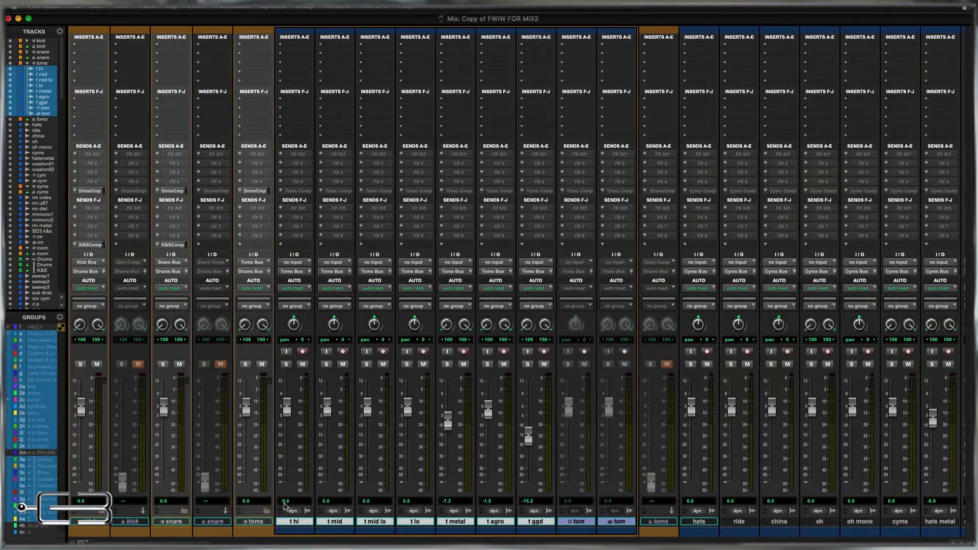
left_click(266, 511)
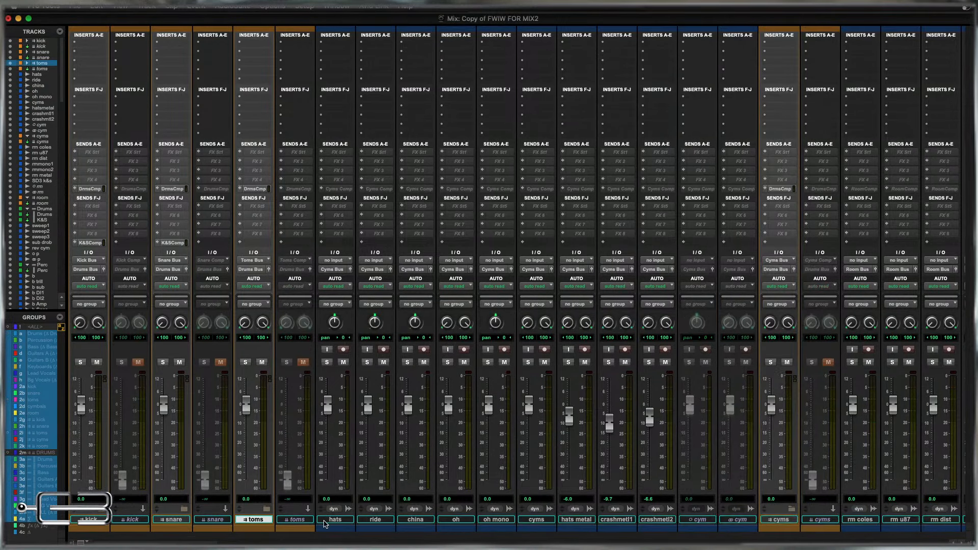
Move all cymbal tracks, from hats through the stereo cym track, into the cyms folder track and collapse it.
left_click(334, 521)
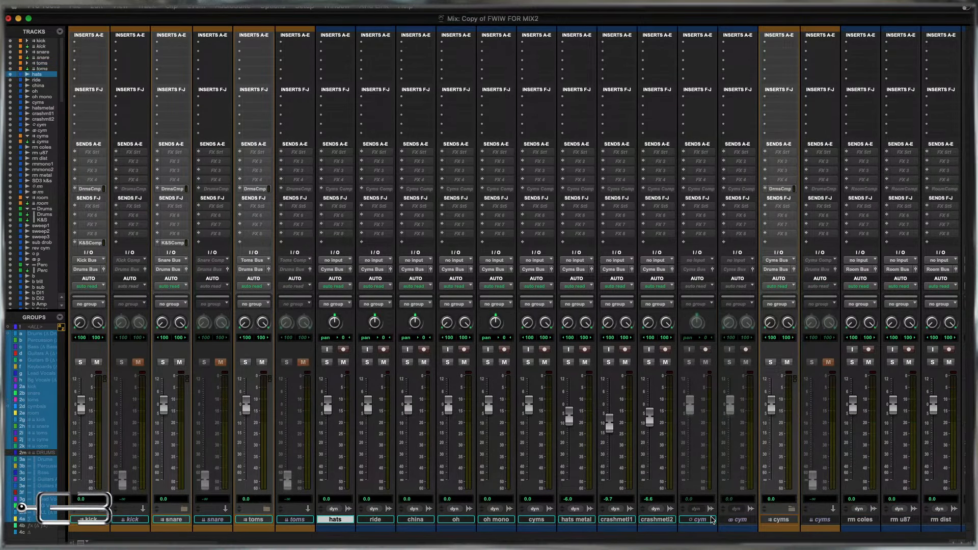
left_click(735, 520, "shift")
left_click_drag(744, 523, 778, 523)
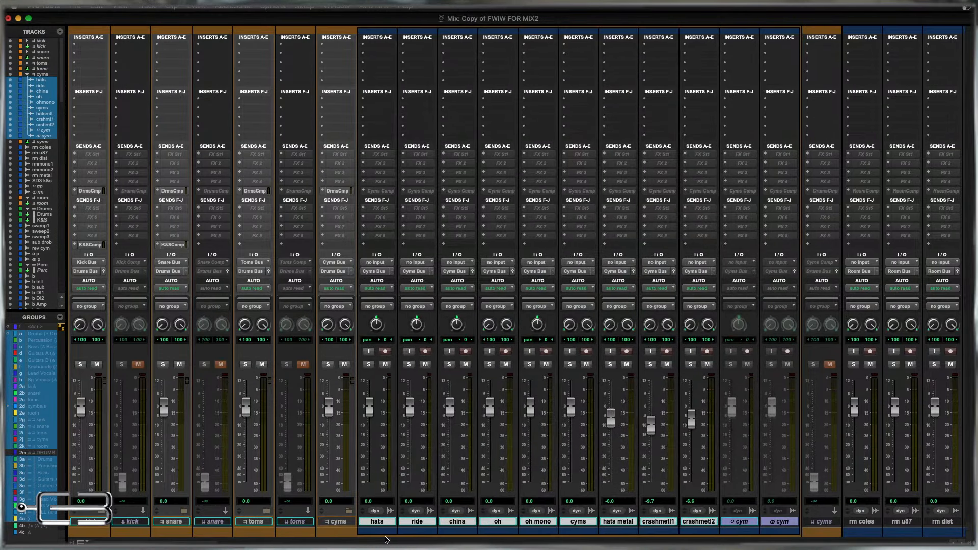
left_click(349, 512)
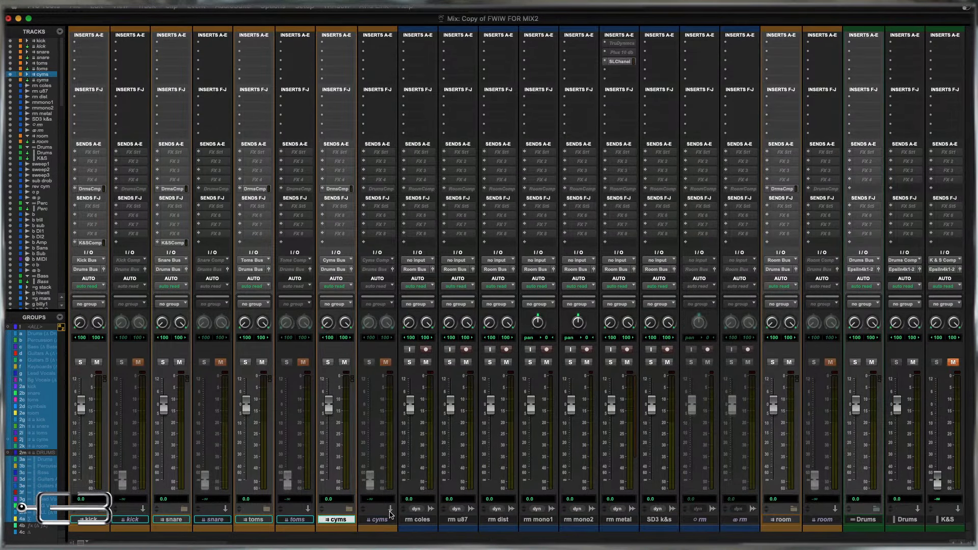
Mute the SD3 k&s track and pull its fader all the way down.
left_click(418, 520)
left_click(741, 520, "shift")
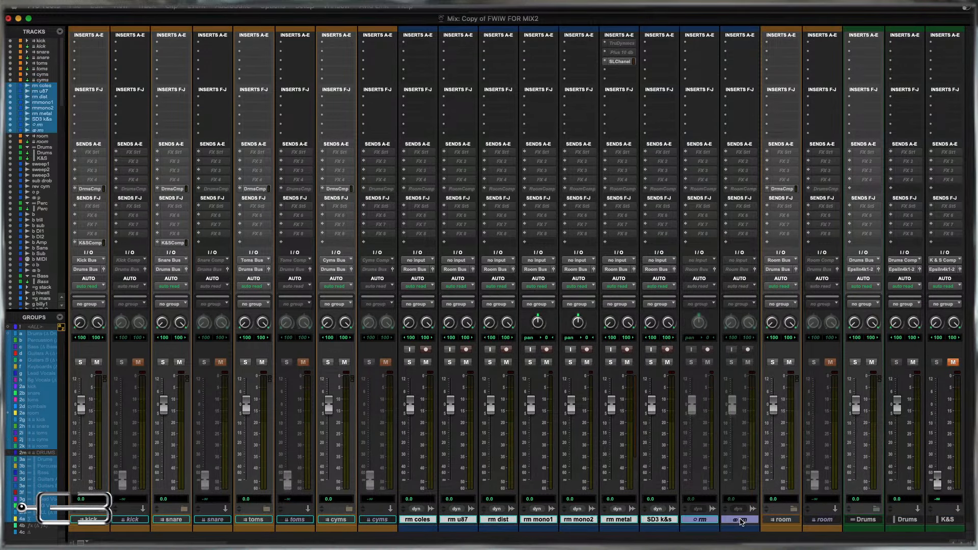
left_click(669, 362)
left_click_drag(652, 408, 651, 480)
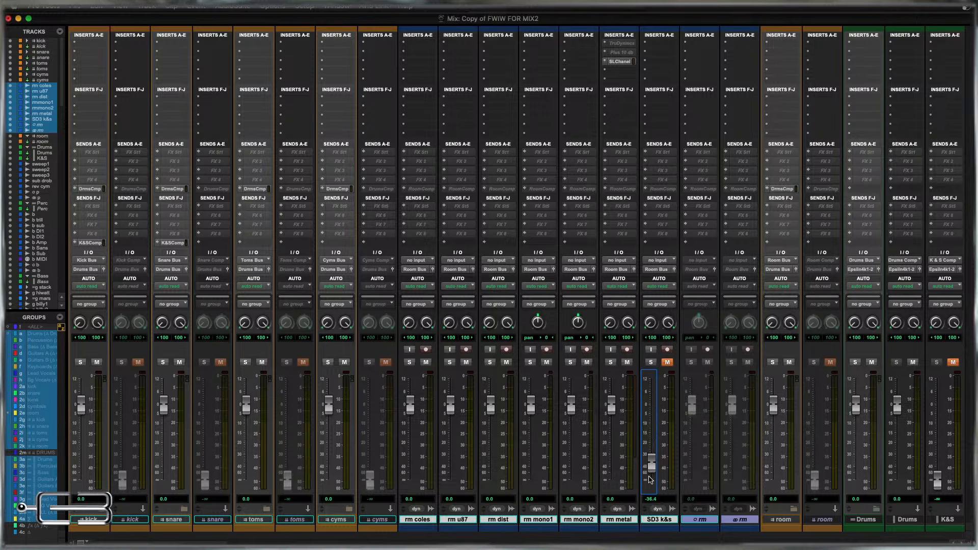
Move all room tracks, from rm coles through the stereo rm track, into the room folder track and collapse it.
left_click(737, 521)
left_click(418, 520, "shift")
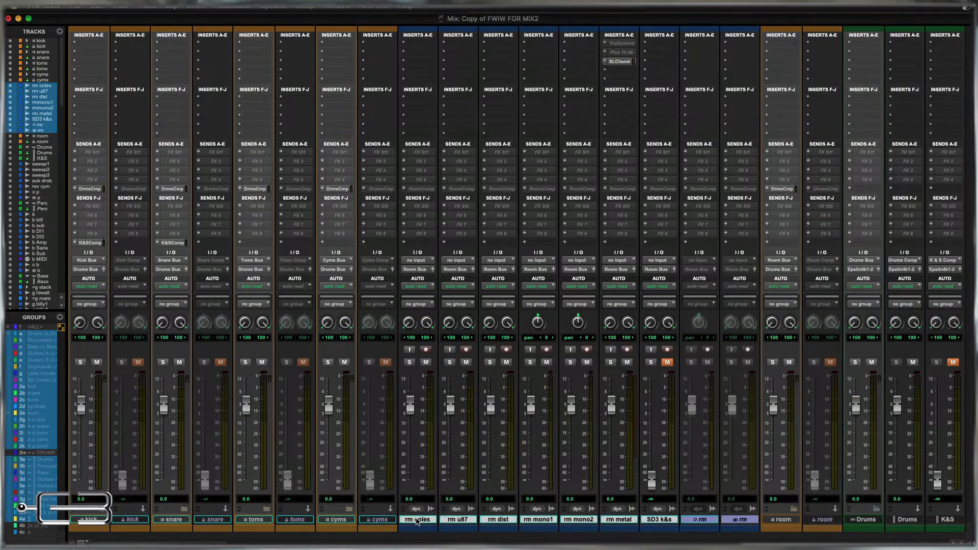
left_click_drag(742, 521, 782, 520)
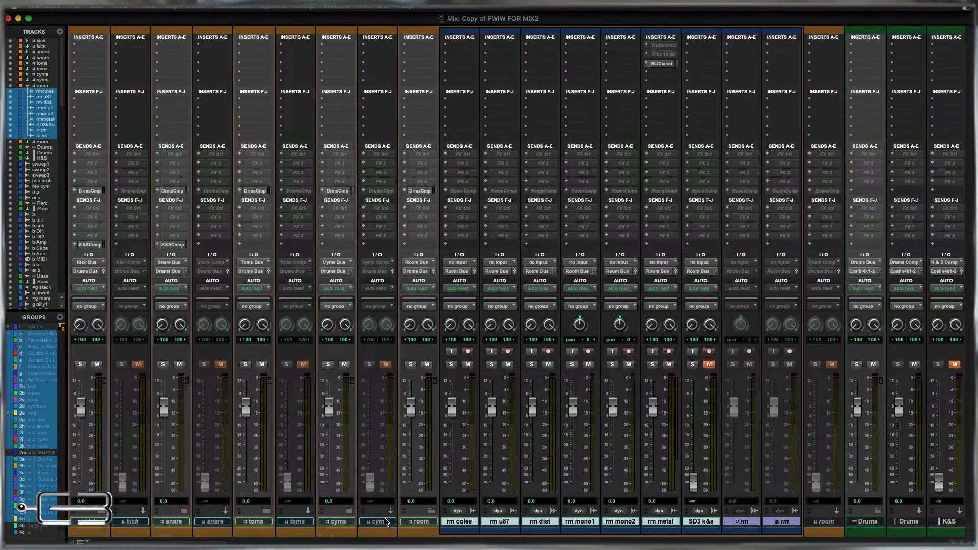
left_click(432, 512)
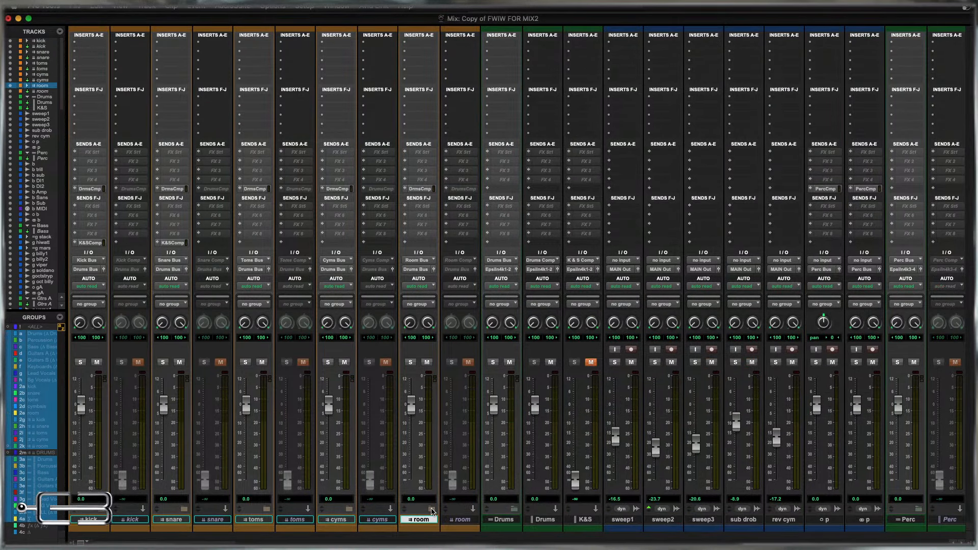
Move the kick, snare, toms, cyms and room folders with their parallel compression tracks into the Drums folder and collapse it.
left_click(87, 521, "shift")
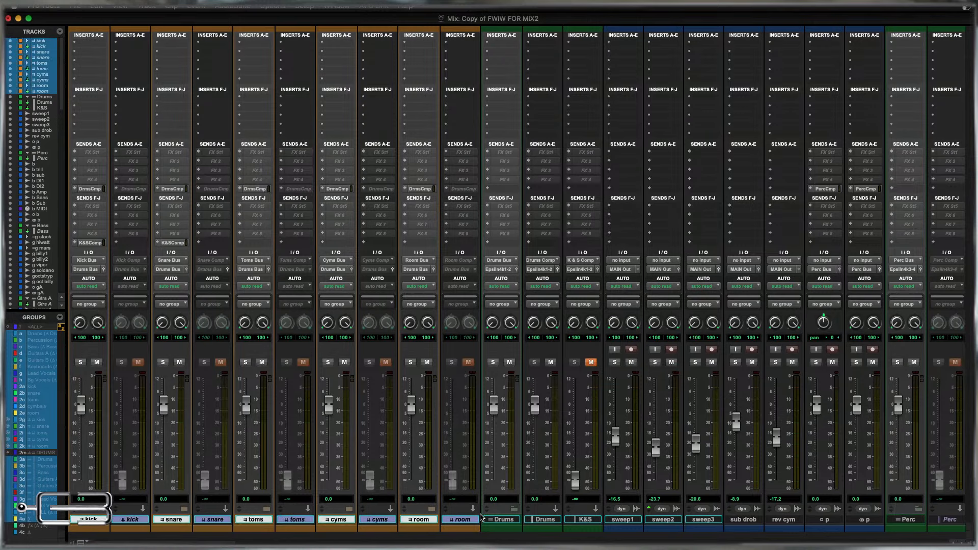
left_click_drag(464, 522, 502, 522)
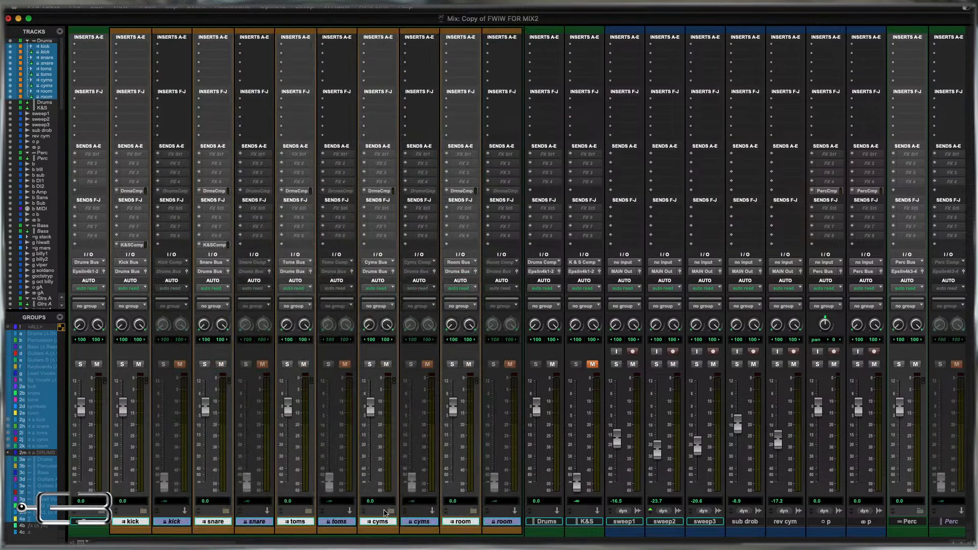
left_click(102, 511)
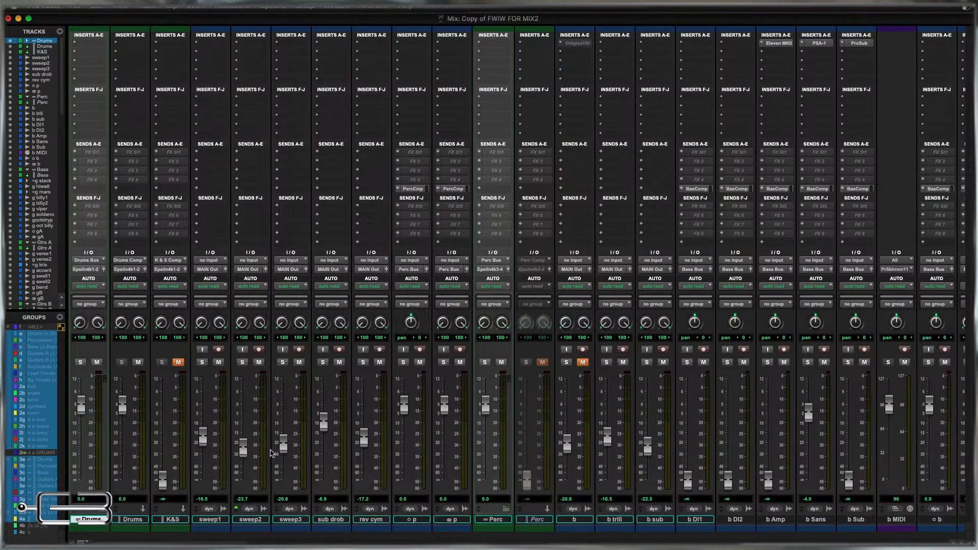
Switch to the Edit window and expand the Drums folder track.
scroll(272, 452, "right", 2)
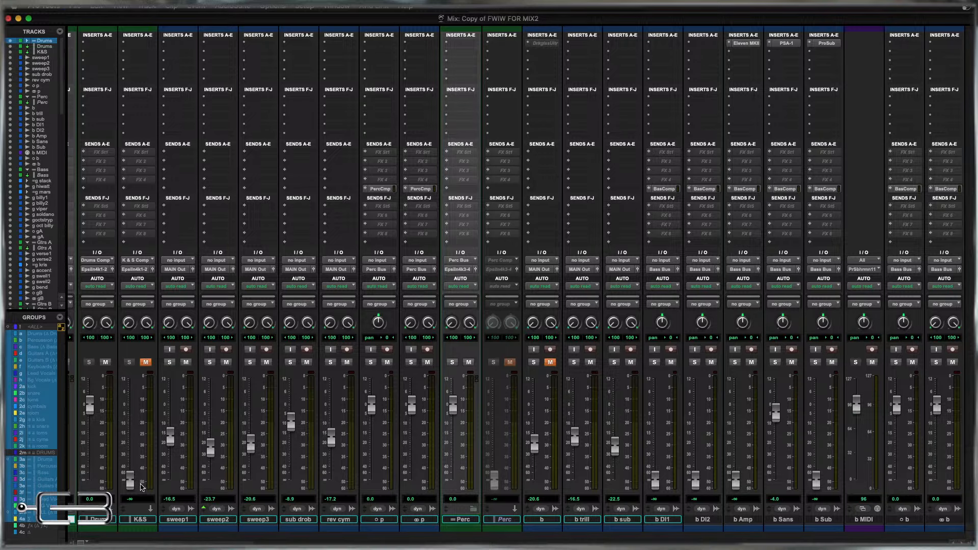
left_click(173, 520)
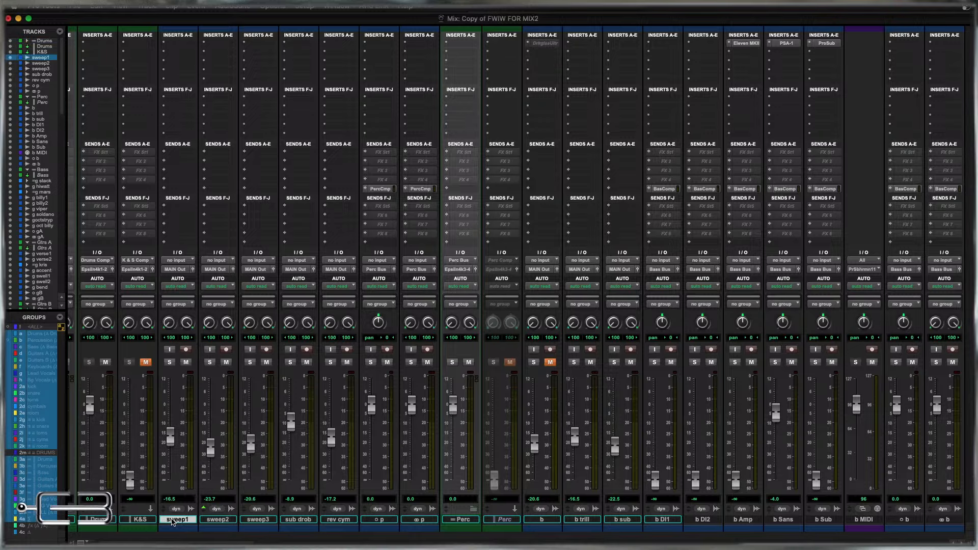
key("super+equal")
scroll(743, 350, "up", 10)
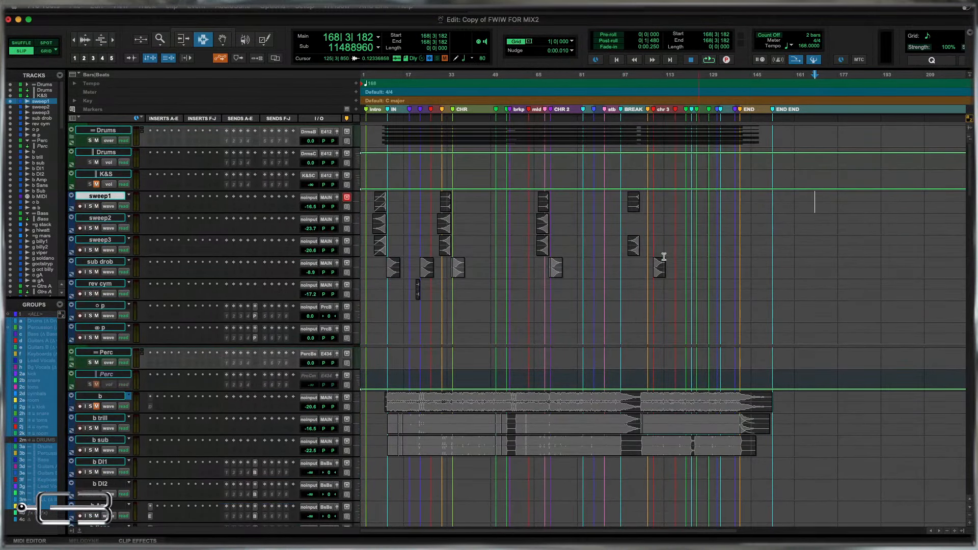
left_click(104, 130)
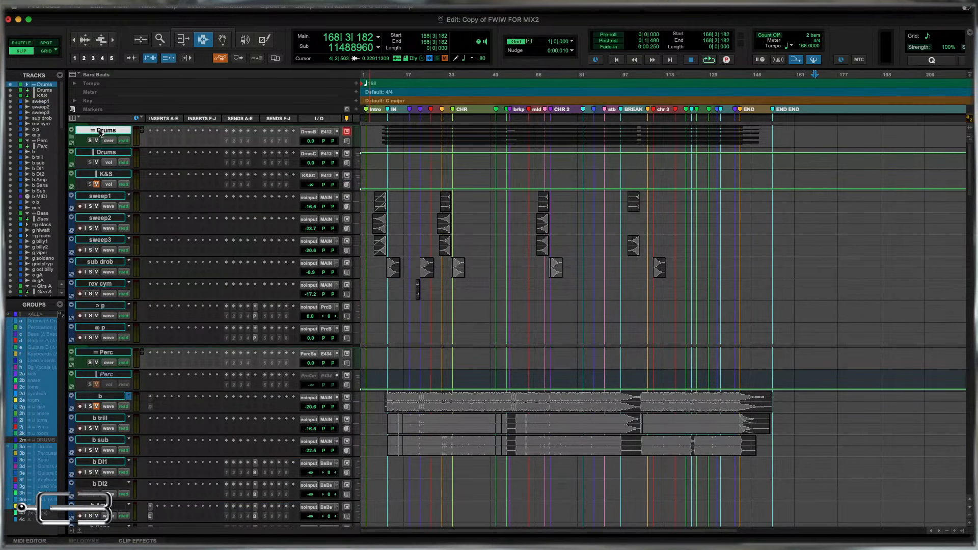
left_click(73, 140)
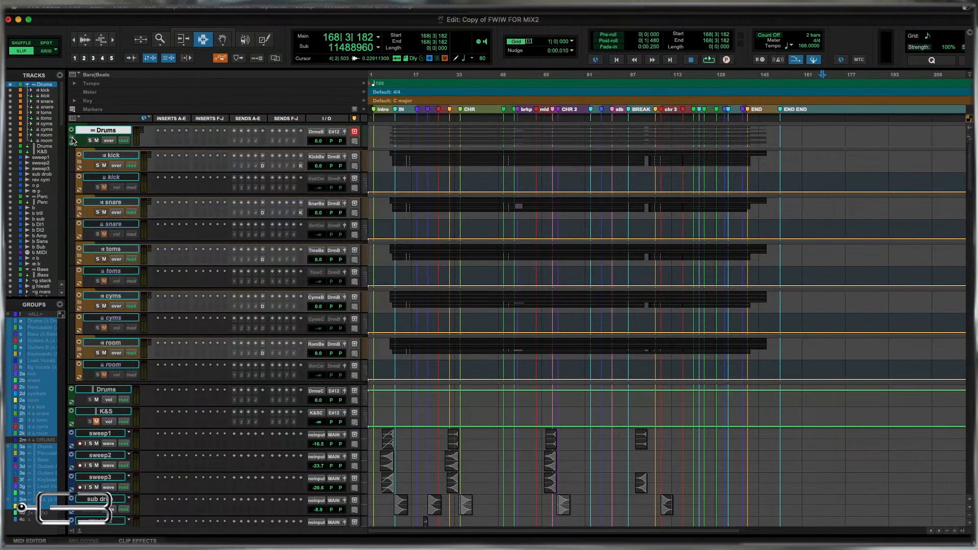
Hide the inactive kick, snare, toms, cyms and room parallel compression tracks inside the Drums folder.
left_click(110, 179)
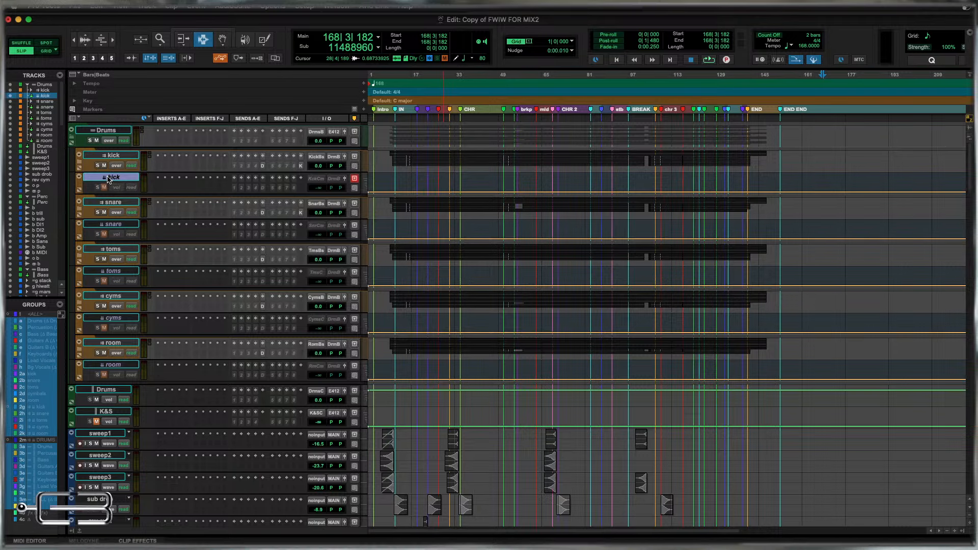
left_click(117, 228, "super")
left_click(109, 273, "super")
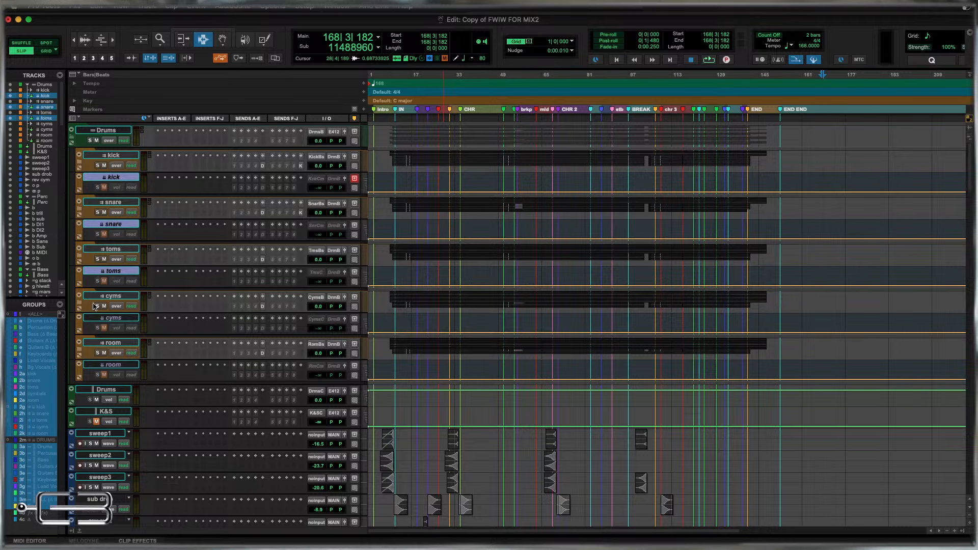
left_click(107, 320, "super")
left_click(107, 368, "super")
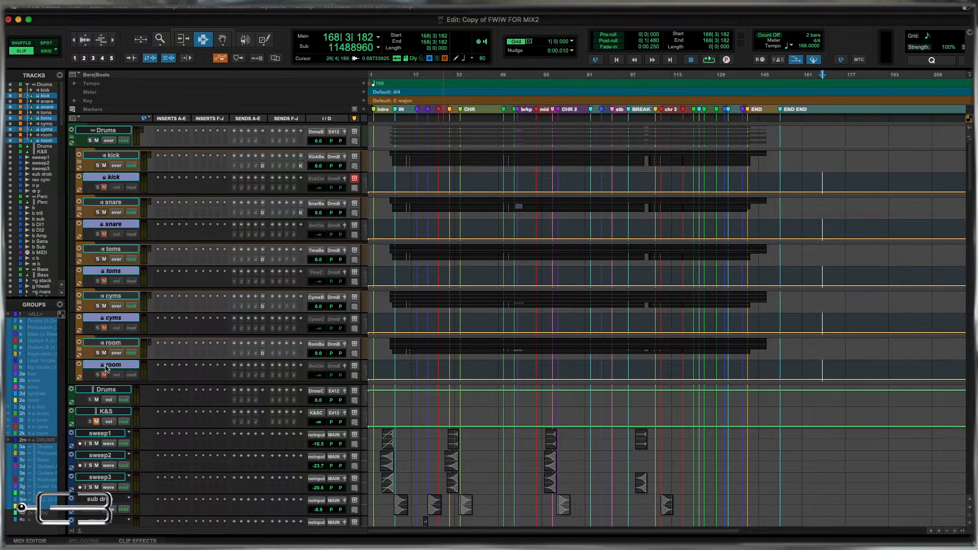
right_click(106, 368)
left_click(122, 370)
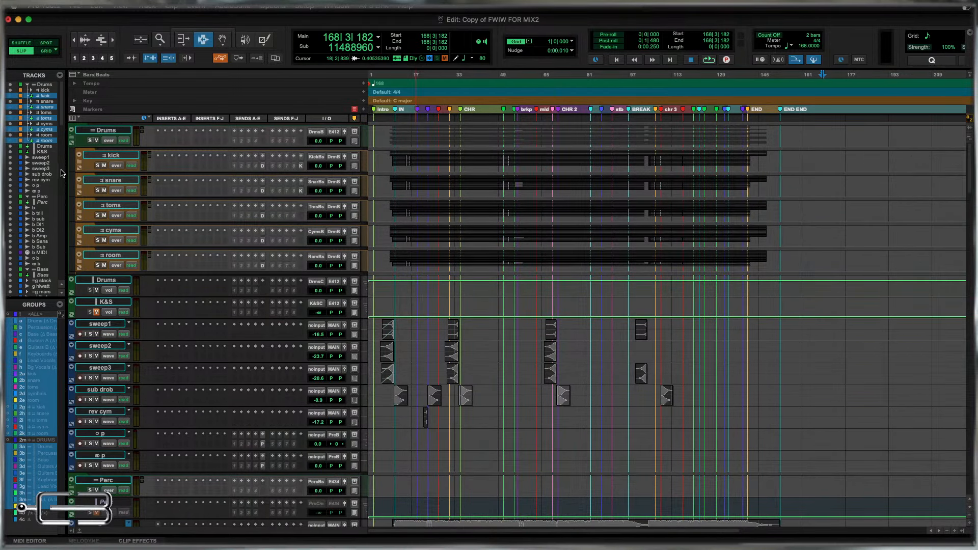
Expand all the drum subfolders and hide the inactive mono and stereo kik, snr, tom, cym and rm tracks.
left_click(79, 162, "alt")
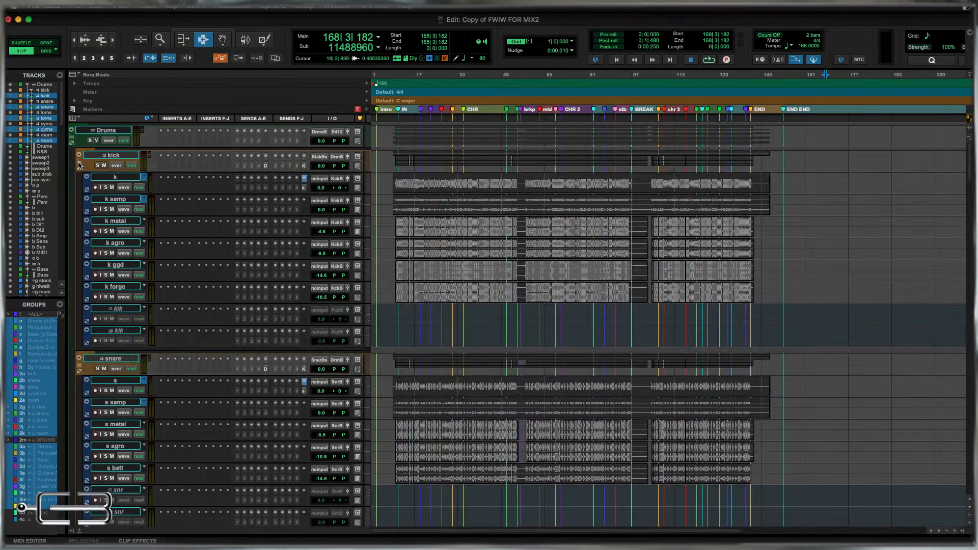
left_click_drag(111, 309, 112, 379)
scroll(109, 356, "down", 5)
scroll(112, 379, "down", 6)
left_click_drag(112, 442, 119, 462)
scroll(114, 455, "down", 10)
scroll(119, 456, "down", 10)
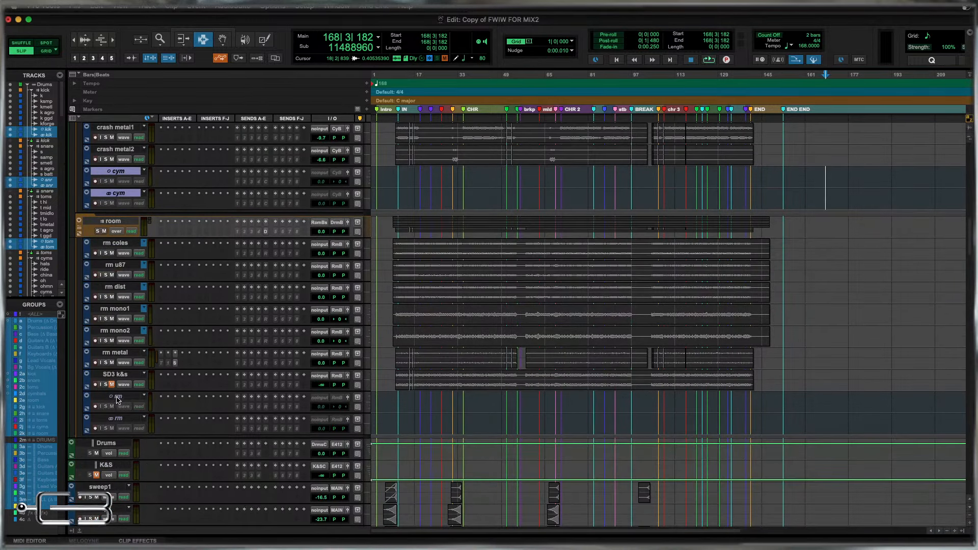
left_click_drag(118, 399, 113, 420)
right_click(113, 420)
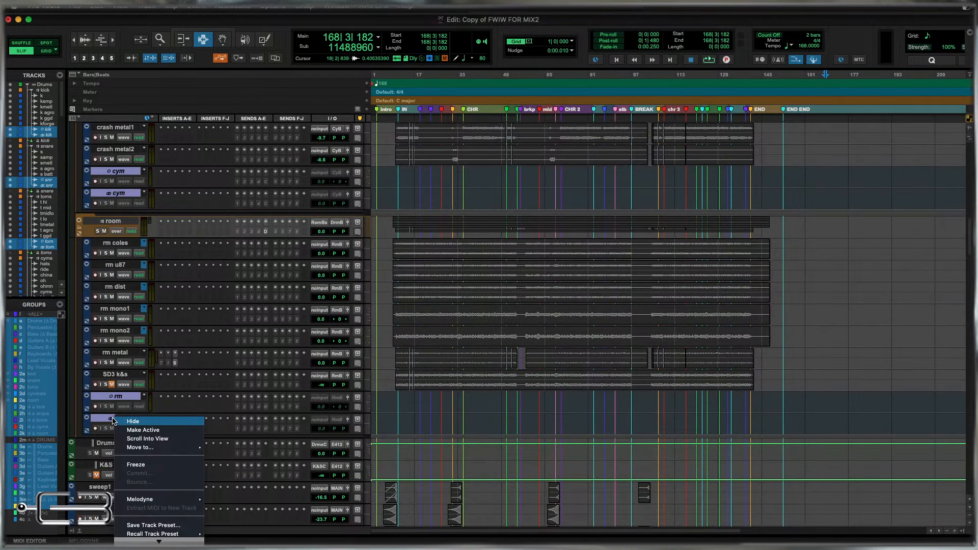
left_click(140, 422)
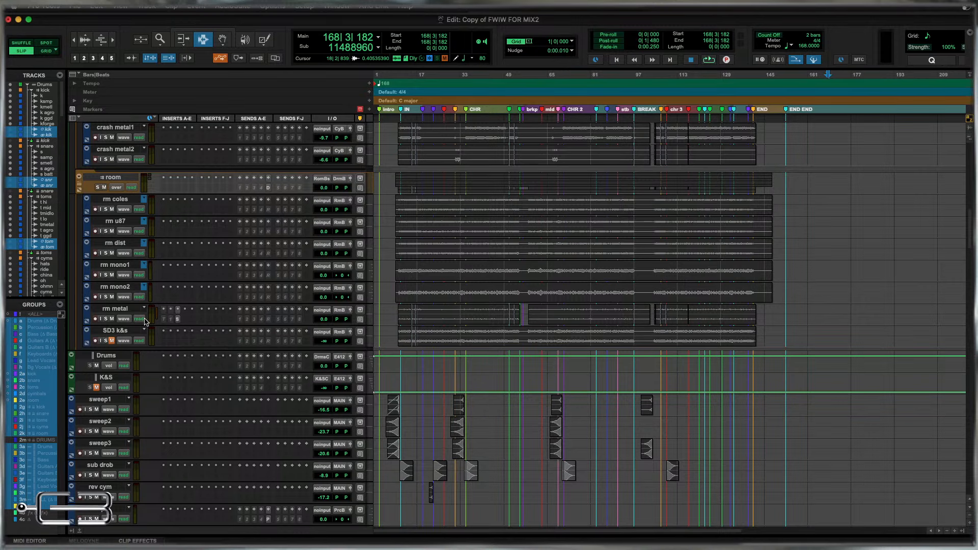
Collapse the kick, snare, toms, cyms and room subfolders and the main Drums folder.
scroll(146, 321, "up", 15)
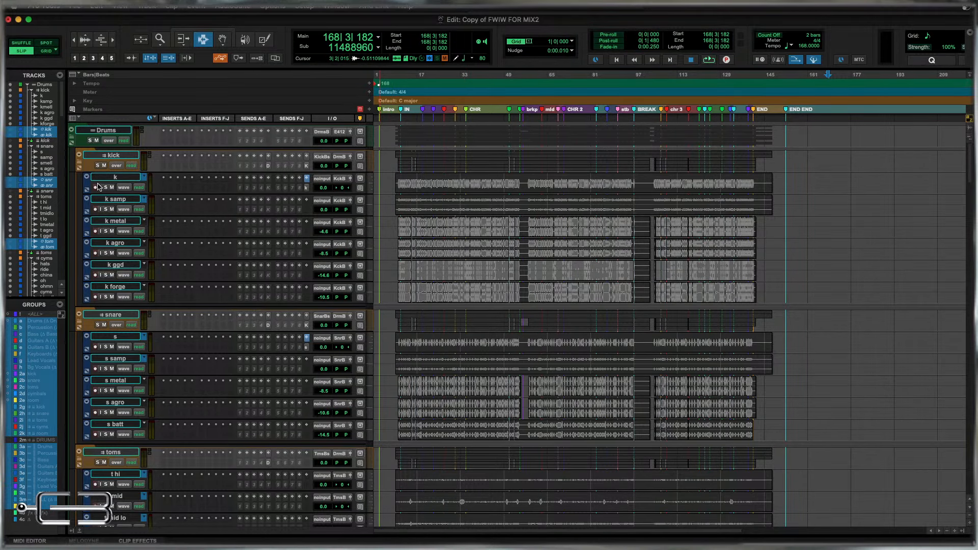
left_click(79, 164, "alt")
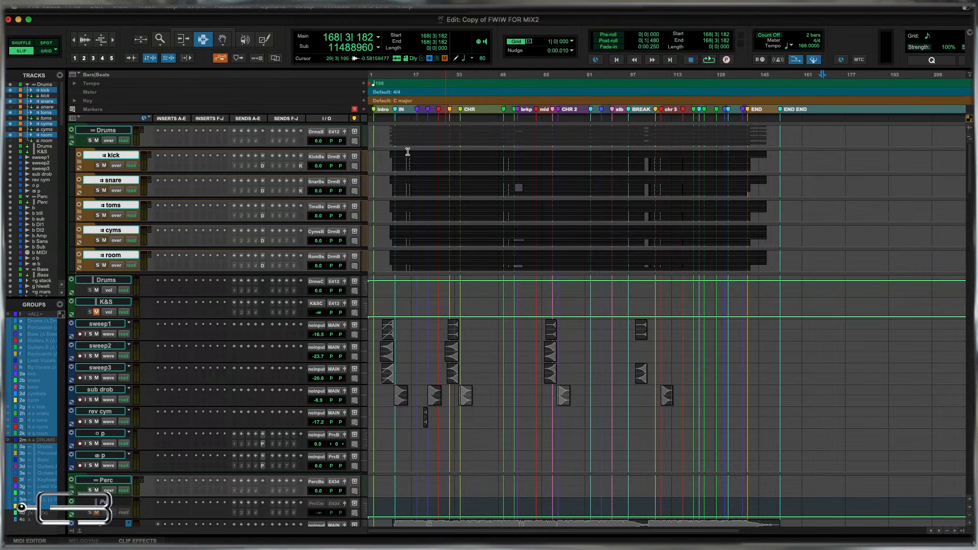
left_click(71, 130)
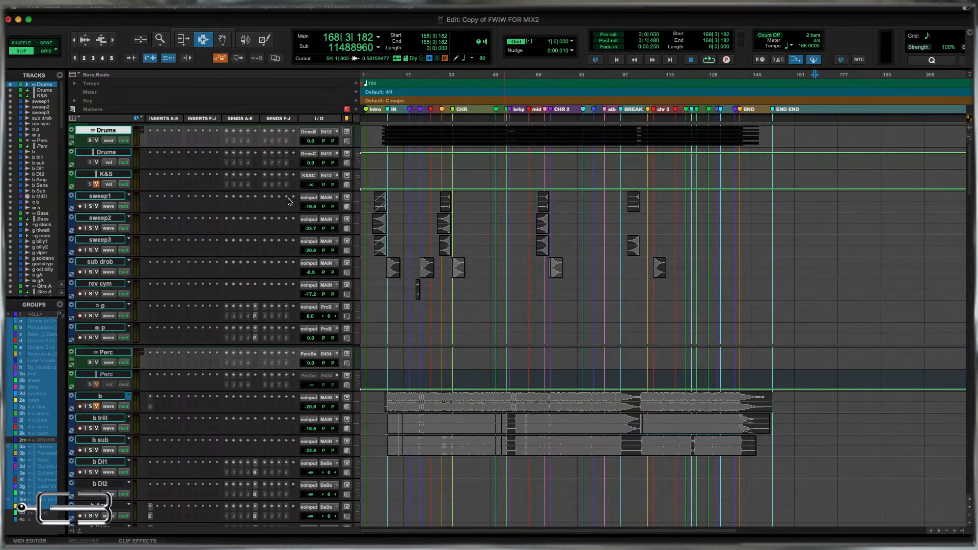
In the Mix window, select sweep1 through the stereo p track and check the Percussion group's members without changing the group.
key("super+equal")
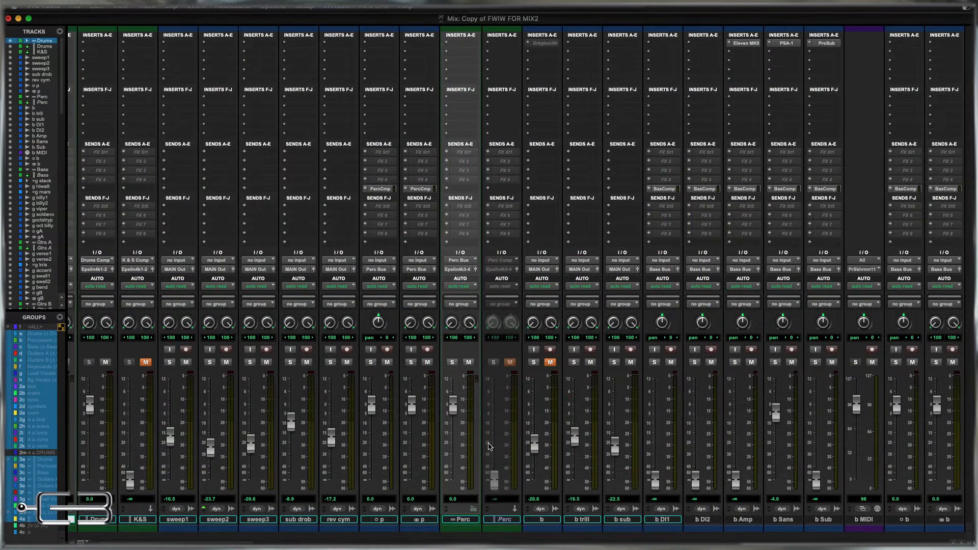
left_click(419, 520)
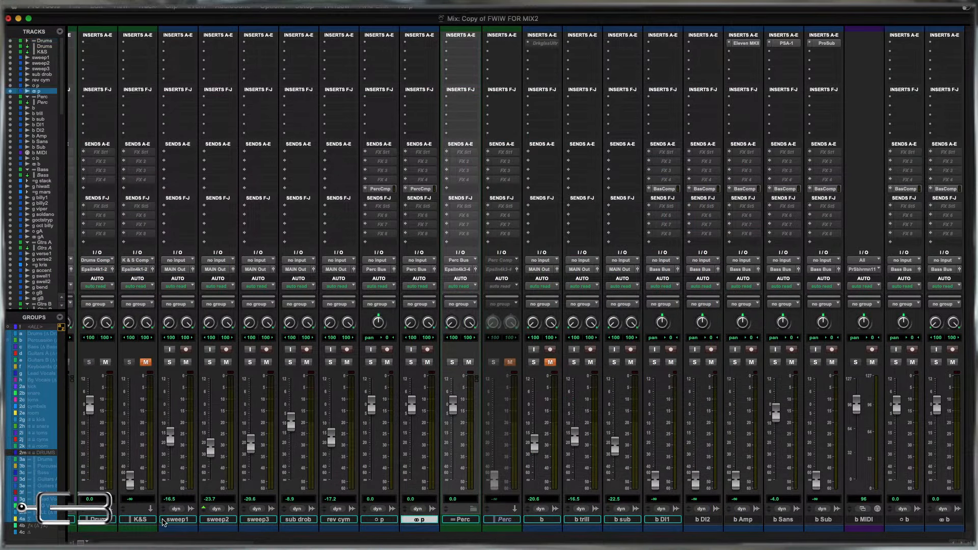
left_click(178, 520, "shift")
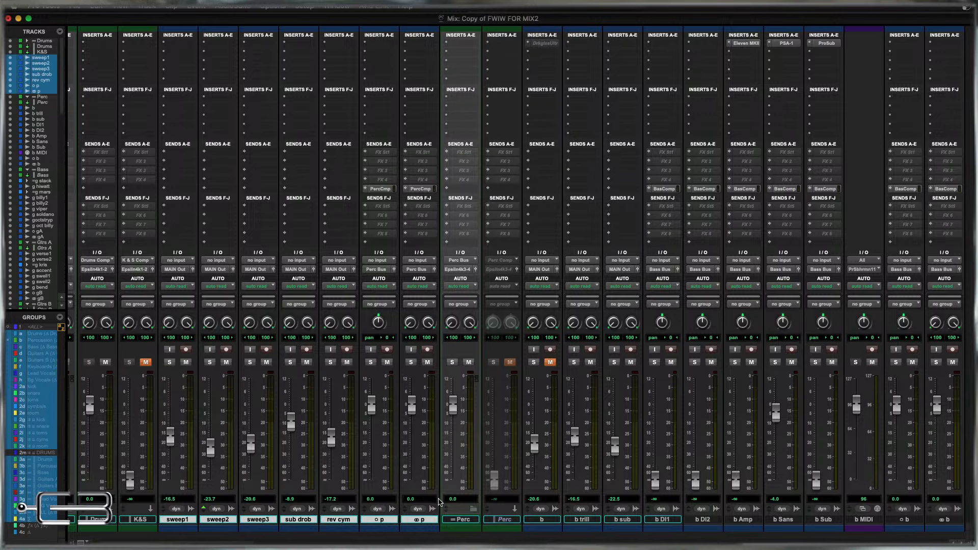
key("ctrl+super+g")
left_click(677, 106)
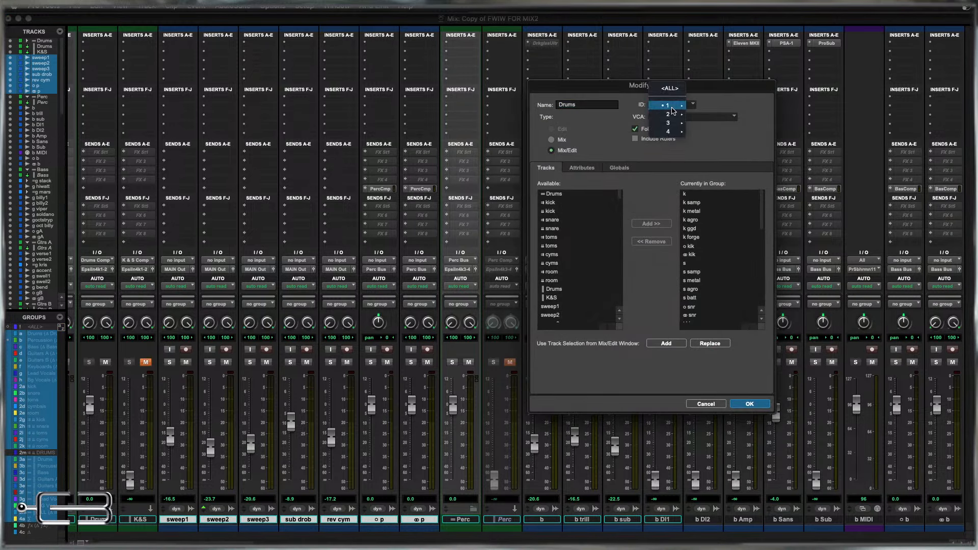
mouse_move(677, 108)
left_click(716, 118)
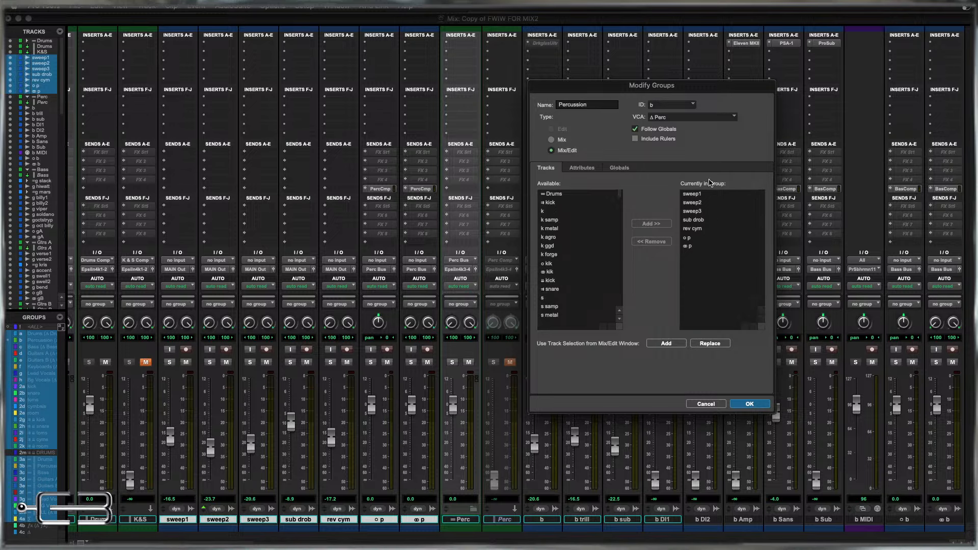
left_click(707, 404)
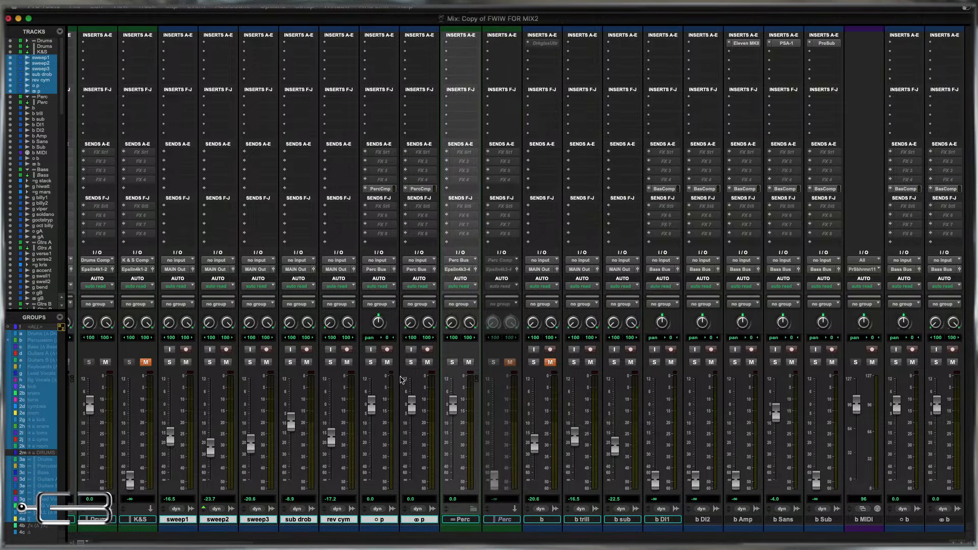
Route the selected percussion tracks' outputs to Perc Bus (Stereo) and move them into the Perc folder track, collapsed.
left_click(379, 270)
mouse_move(387, 278)
mouse_move(458, 290)
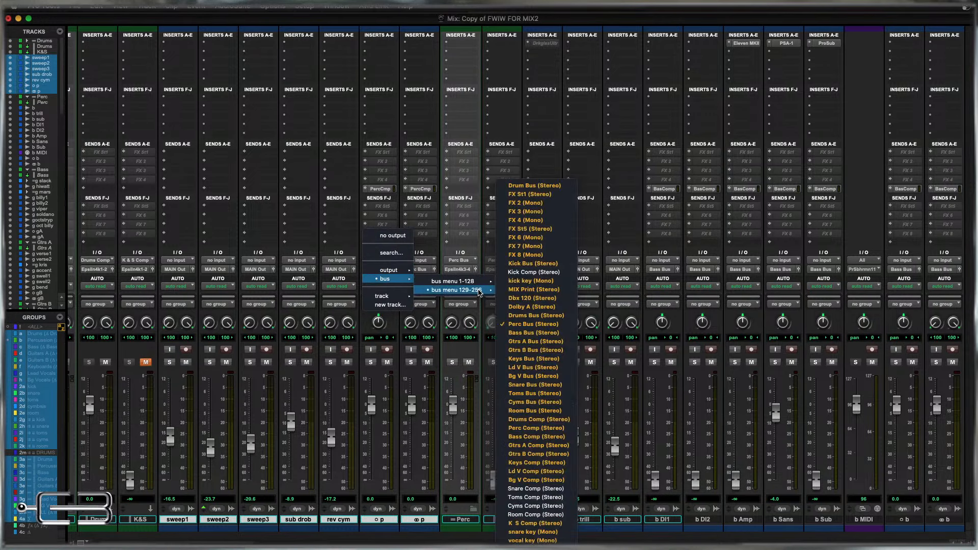
left_click(538, 325)
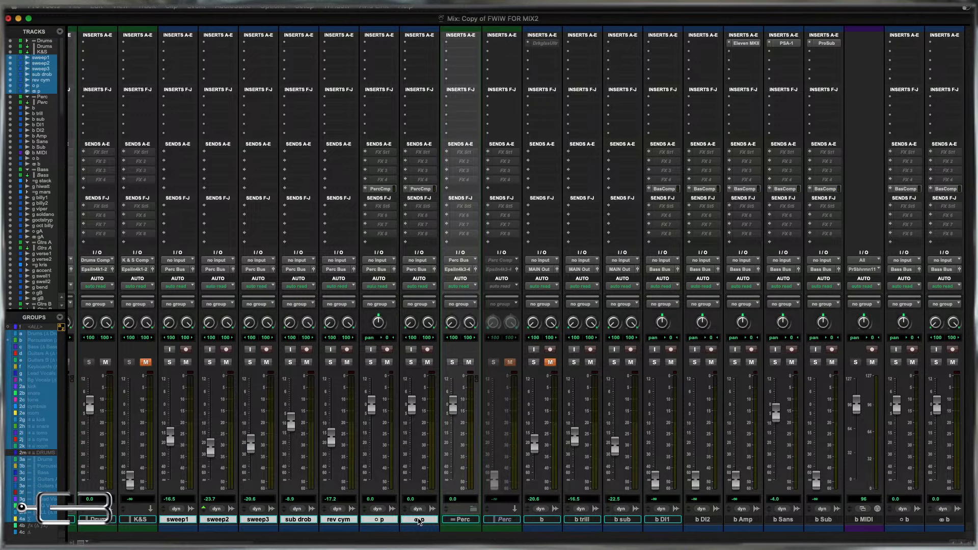
left_click_drag(419, 521, 459, 521)
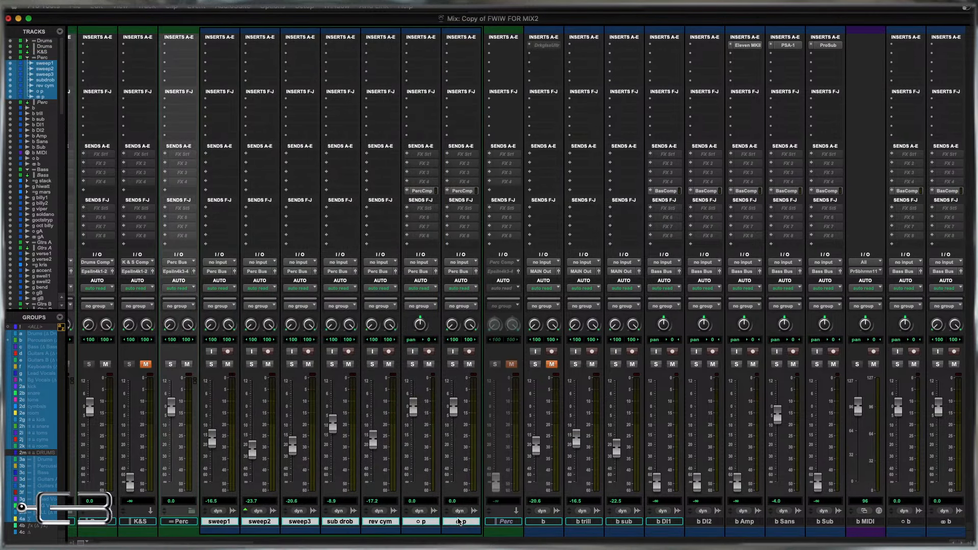
left_click(192, 512)
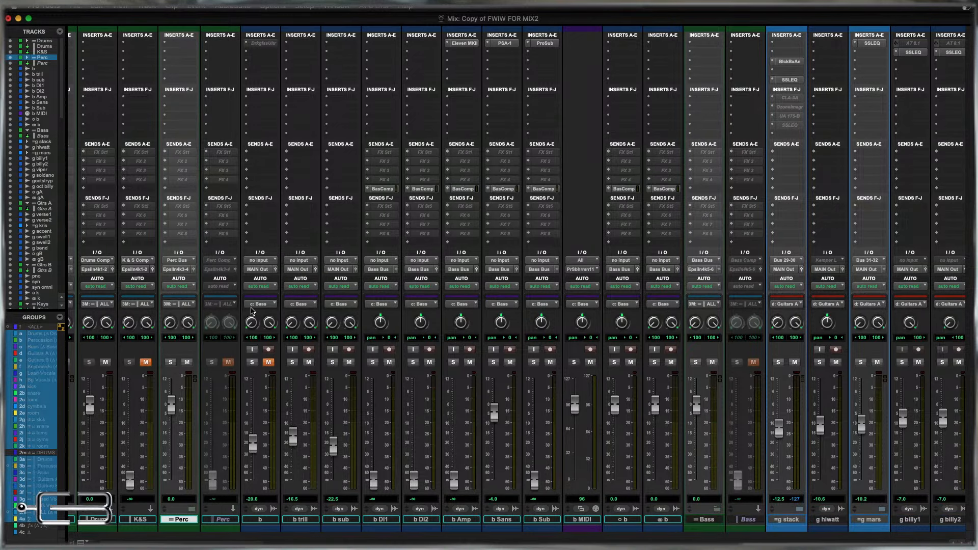
Toggle the suspension of all groups on and off, leaving the groups active.
key("super+shift+g")
key("super+shift+g")
key("super+shift+g")
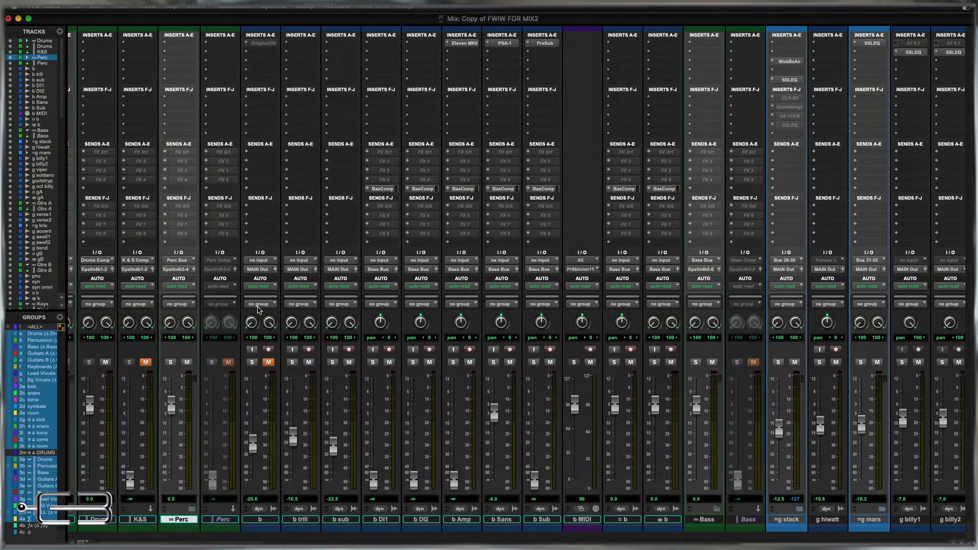
key("super+shift+g")
key("super+shift+g")
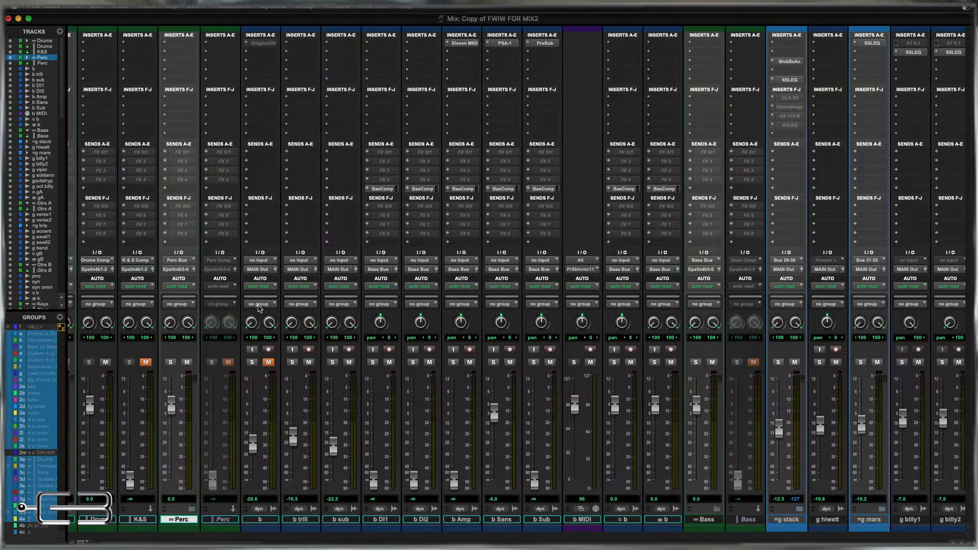
key("super+shift+g")
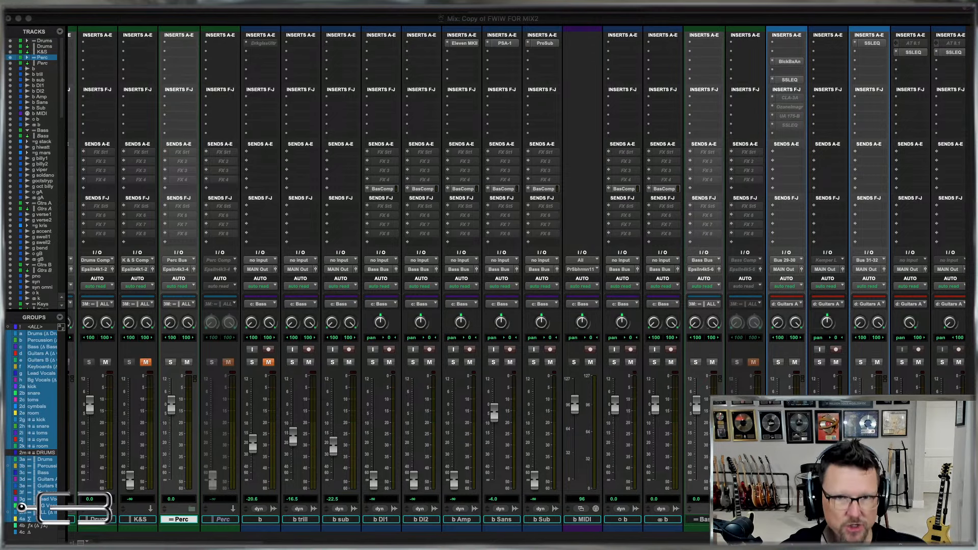
left_click(585, 22)
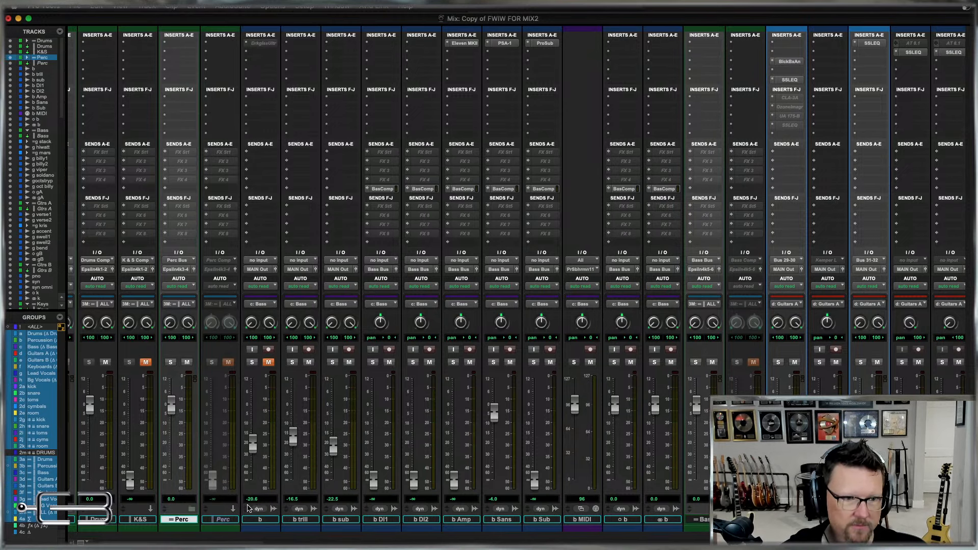
Route all bass tracks from b through the stereo b track, except b MIDI, to Bass Bus (Stereo).
left_click(663, 520)
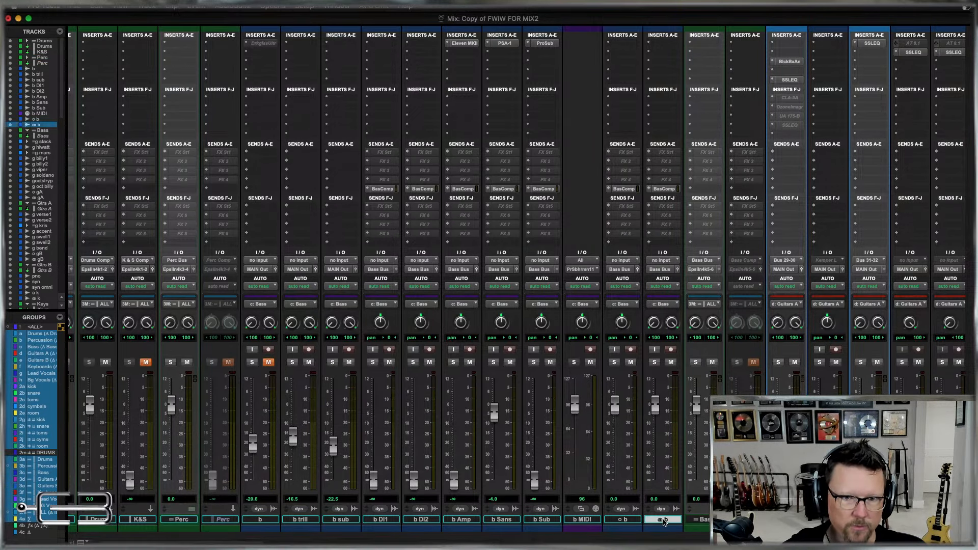
left_click(263, 520, "shift")
left_click(579, 520, "super")
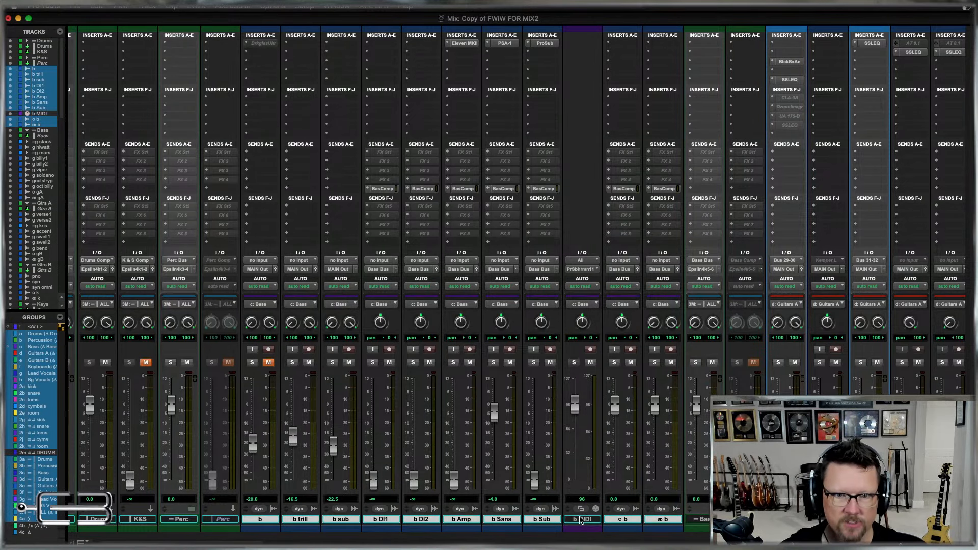
left_click(624, 272)
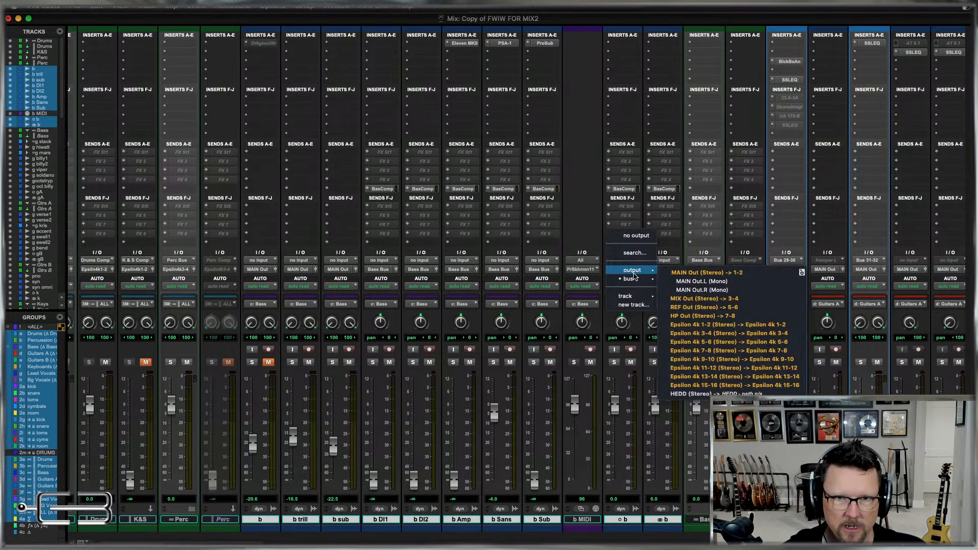
mouse_move(702, 289)
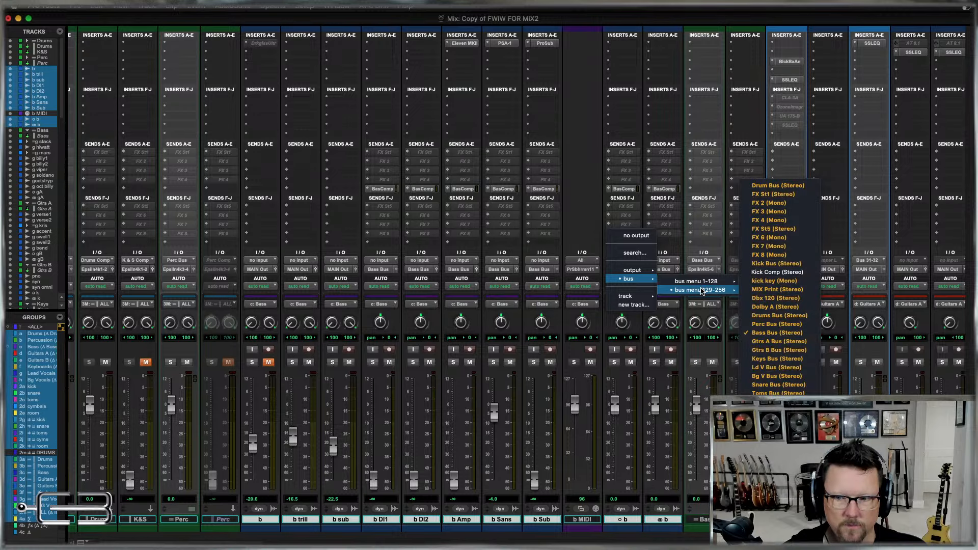
left_click(766, 333)
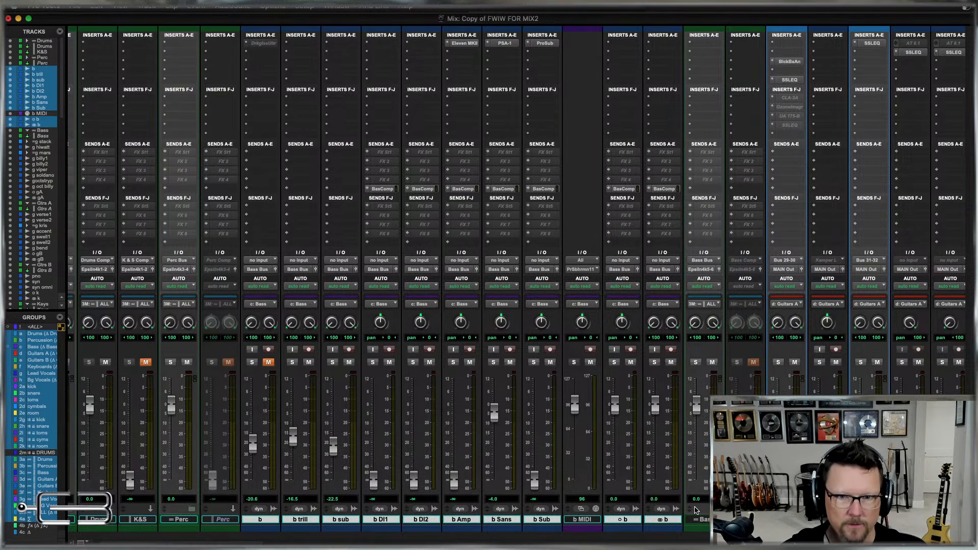
Move the selected bass tracks into the Bass folder track and collapse the folder.
left_click_drag(662, 520, 704, 519)
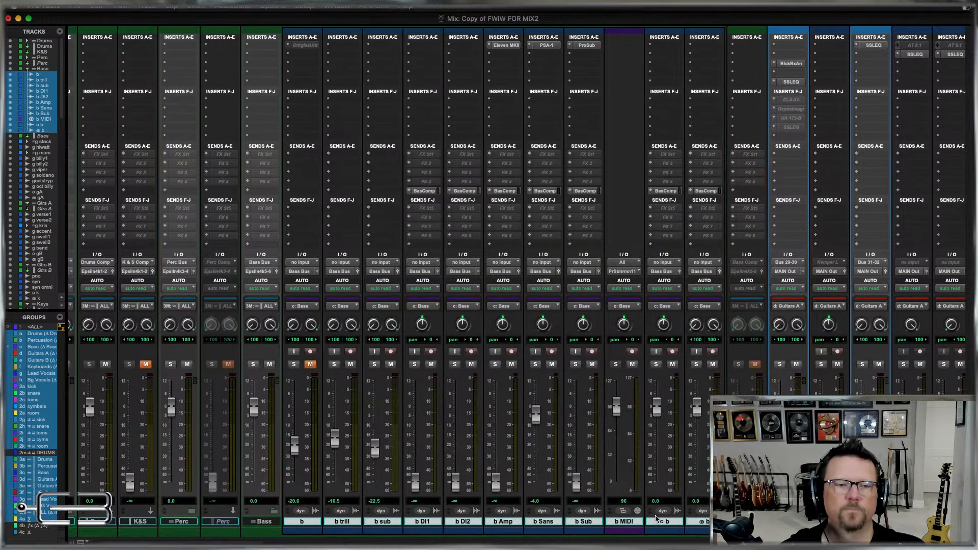
left_click(274, 511)
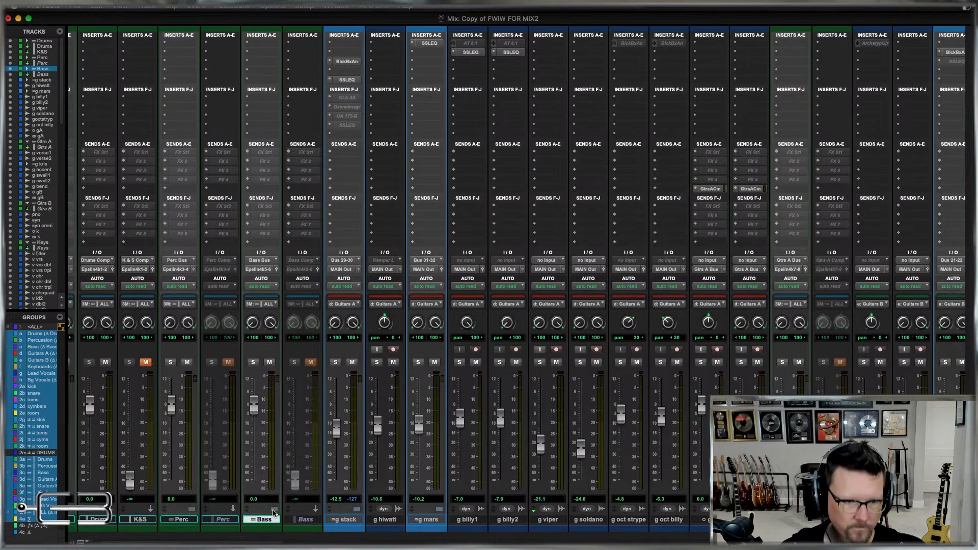
Route g stack through the stereo gA track to Gtrs A Bus (Stereo) and move them into the Gtrs A folder track, collapsed.
left_click(347, 520)
left_click(750, 520, "shift")
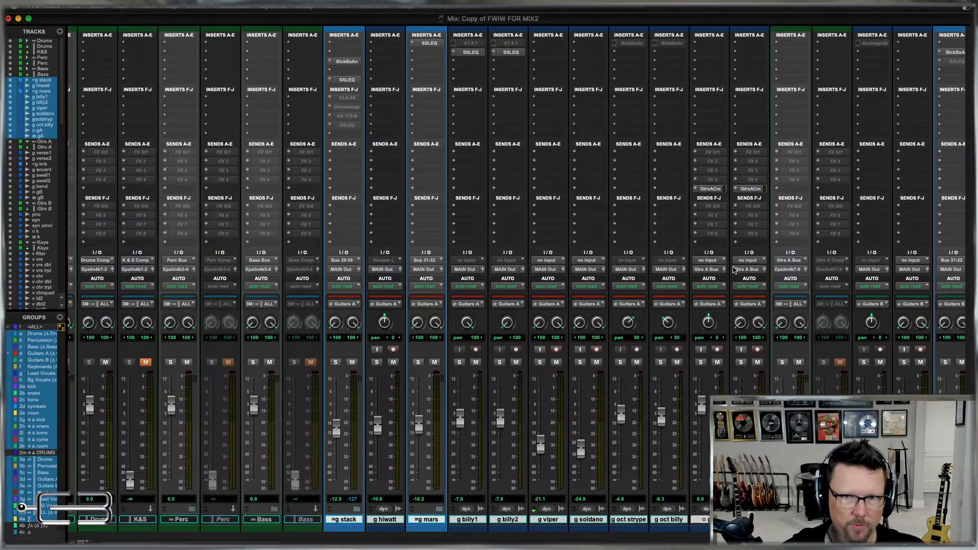
left_click(713, 272)
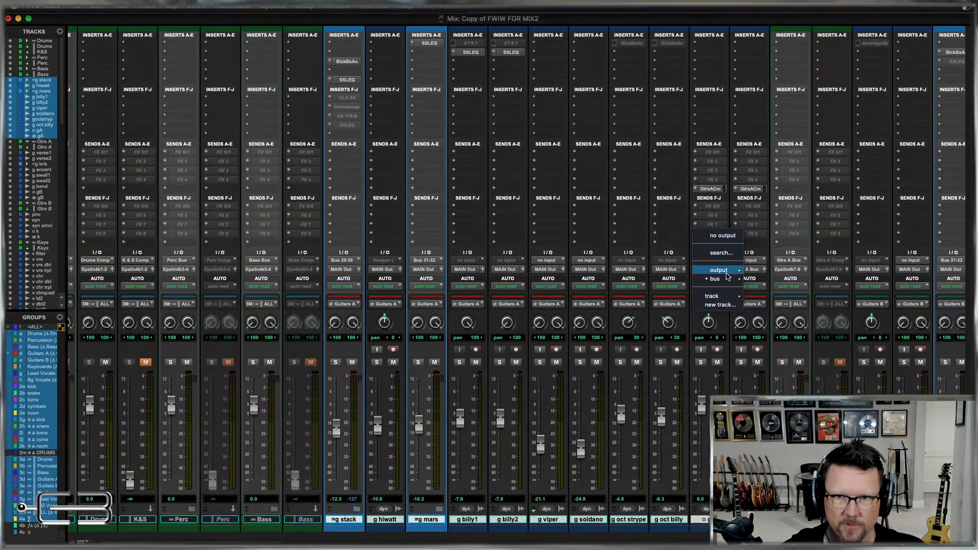
mouse_move(780, 282)
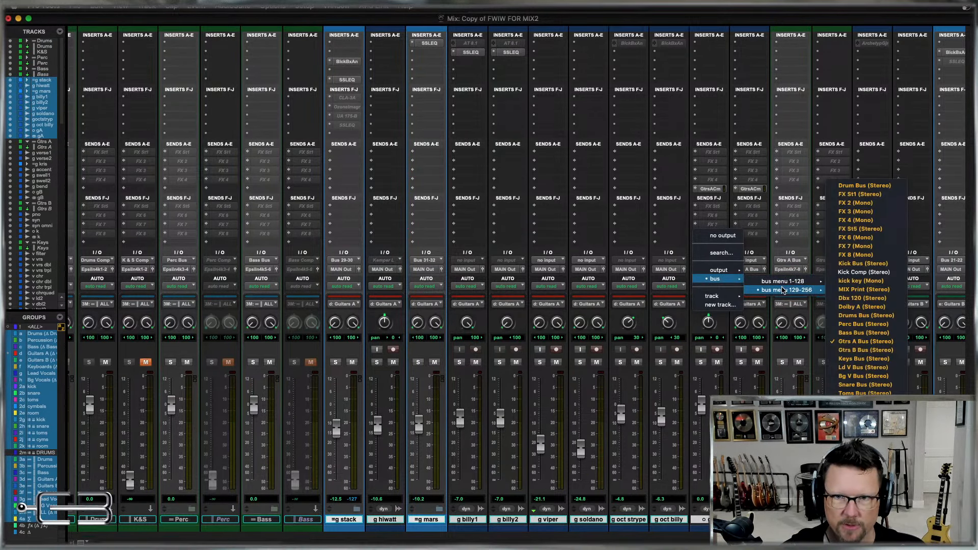
left_click(856, 345)
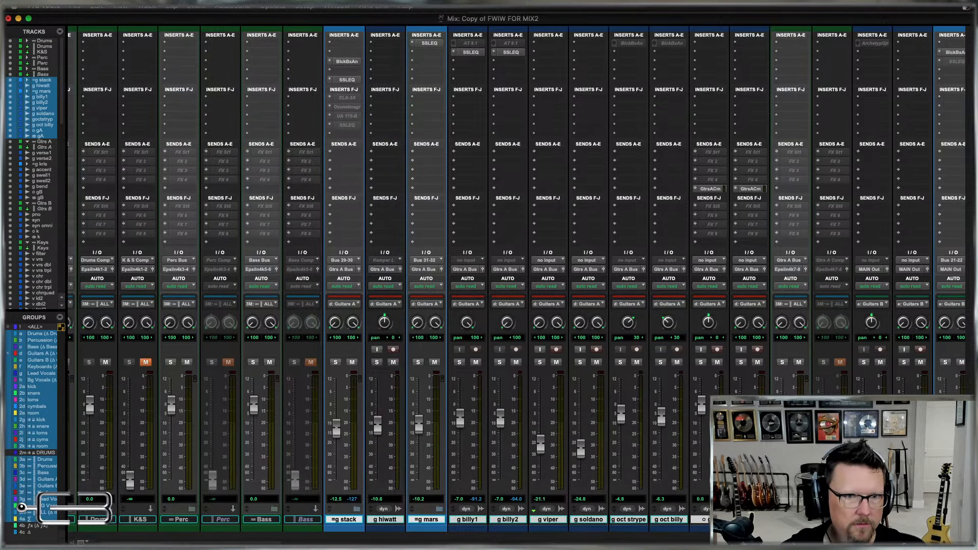
left_click_drag(751, 520, 795, 520)
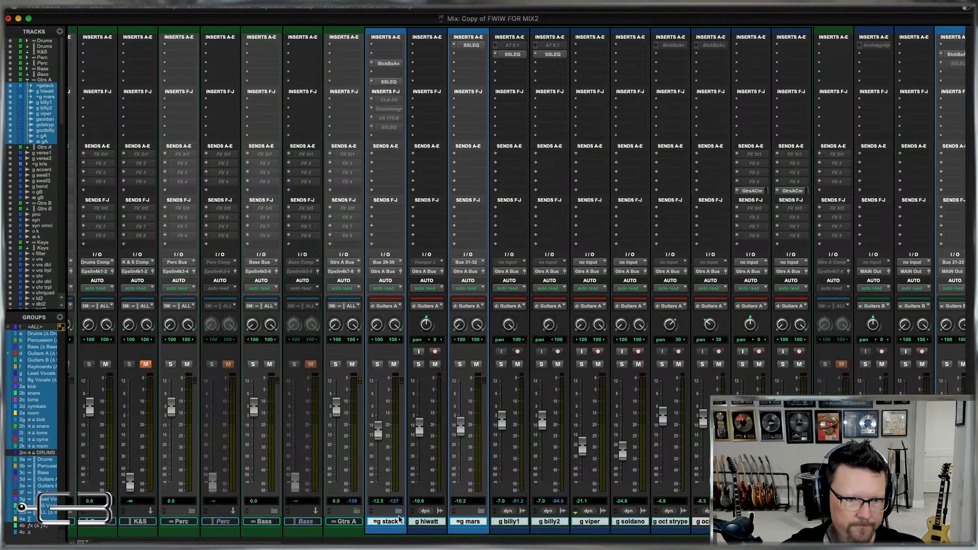
left_click(358, 511)
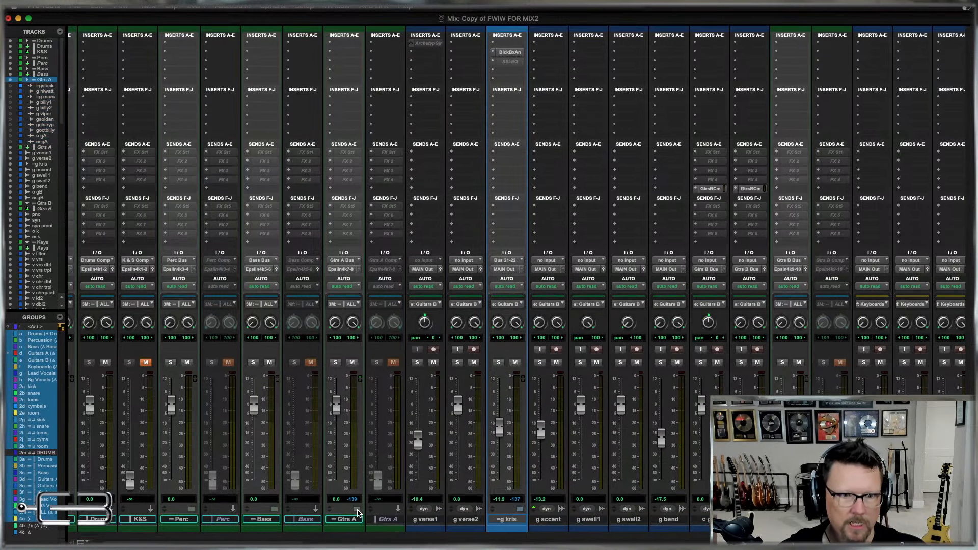
Route g verse1 through the stereo gB track to Gtrs B Bus (Stereo) and move them into the Gtrs B folder track, collapsed.
left_click(420, 520)
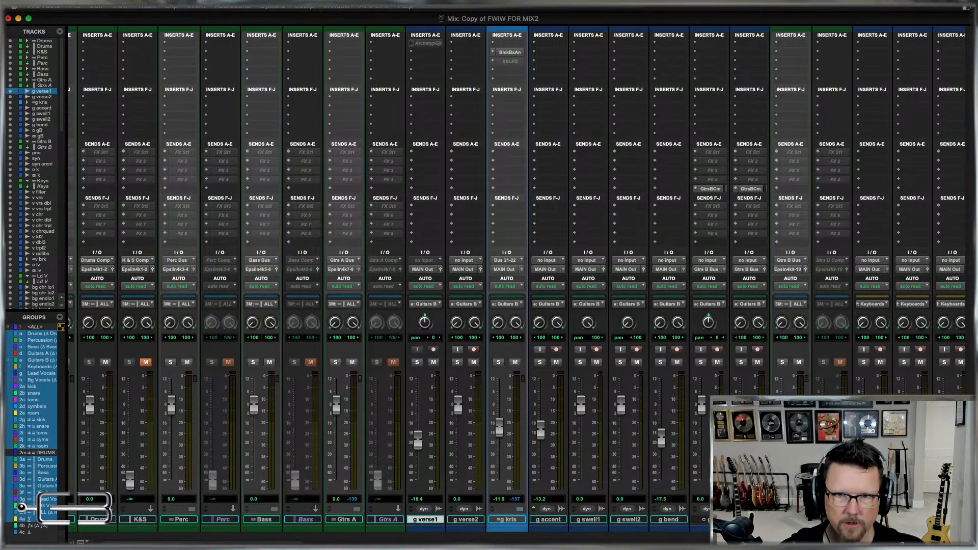
left_click(750, 520, "shift")
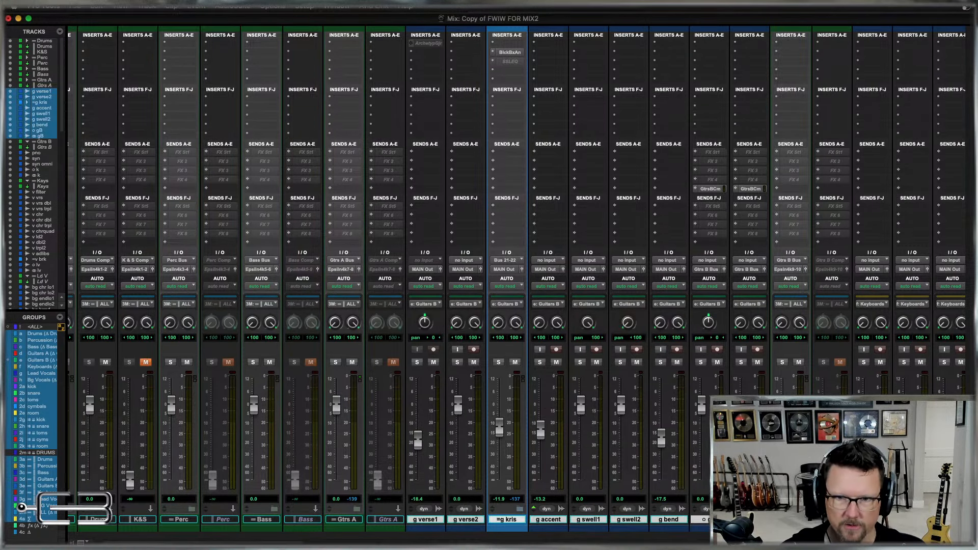
left_click(700, 270)
mouse_move(718, 279)
mouse_move(787, 297)
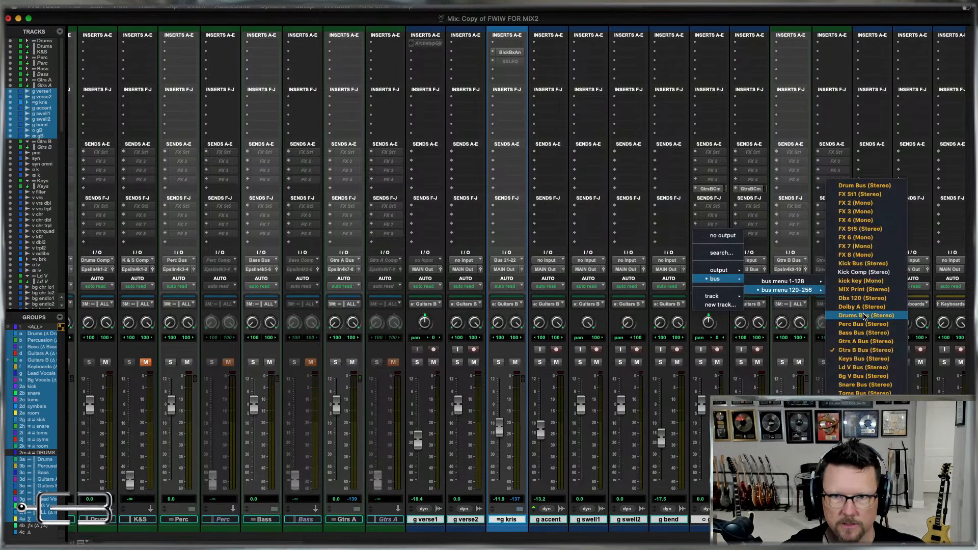
left_click(852, 356, "alt+shift")
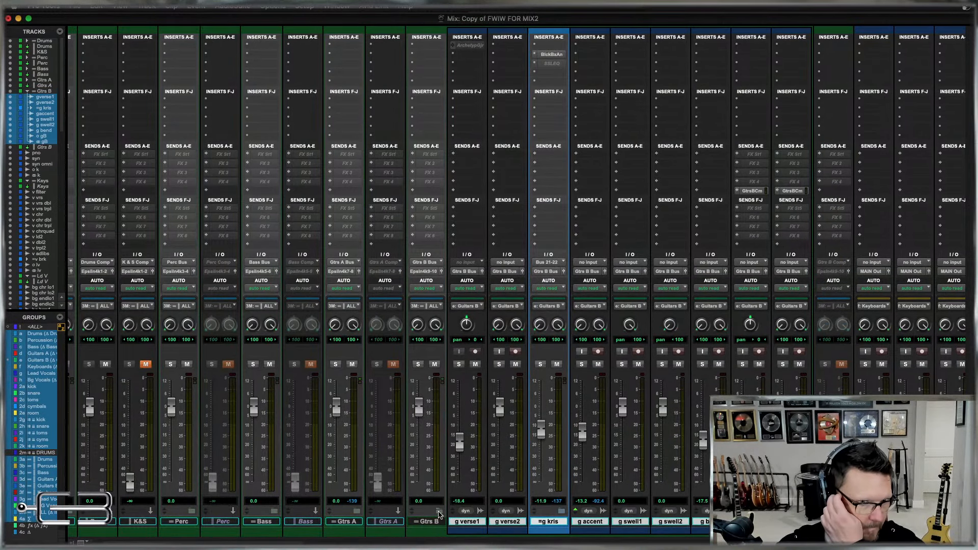
left_click(439, 514)
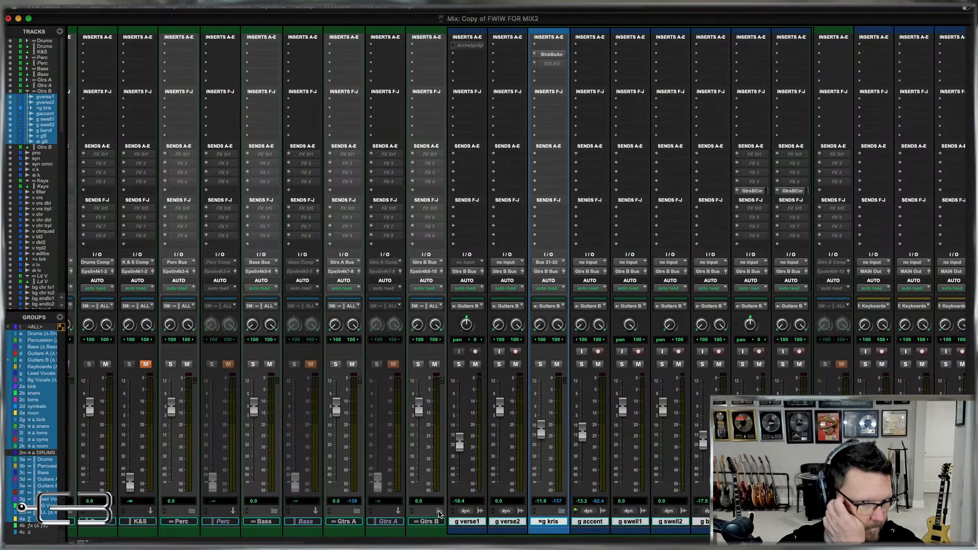
Route pno through the stereo k track to Keys Bus (Stereo) and move them into the Keys folder track, collapsed.
left_click(507, 520)
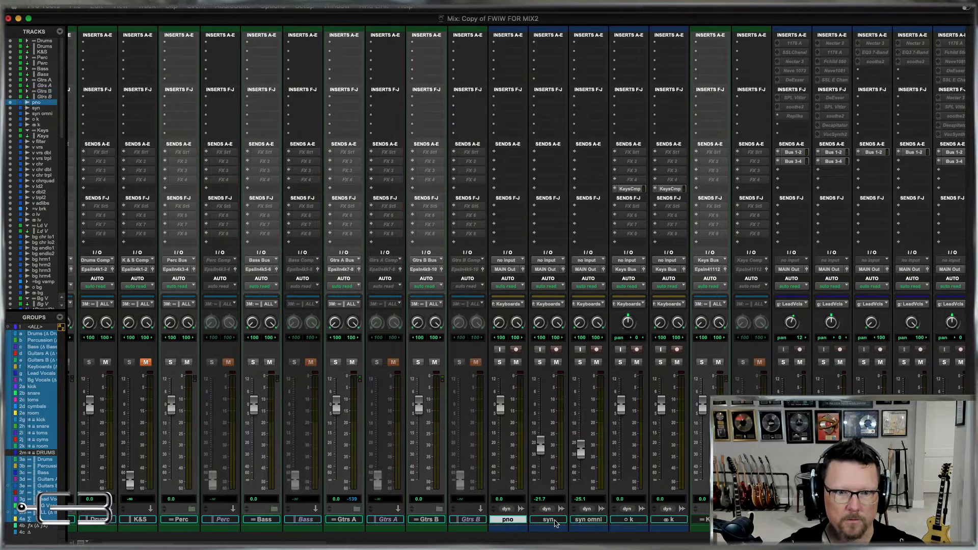
left_click(677, 519, "shift")
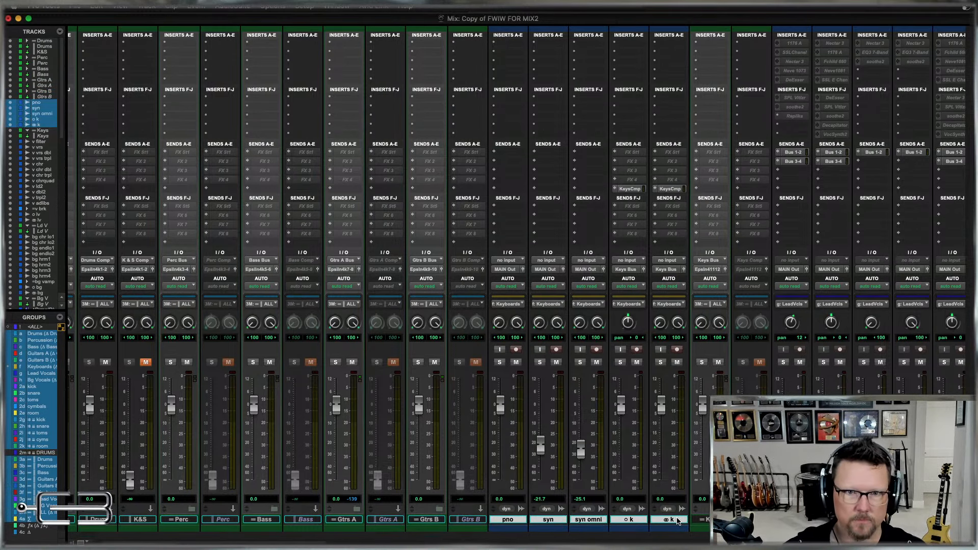
left_click(672, 270)
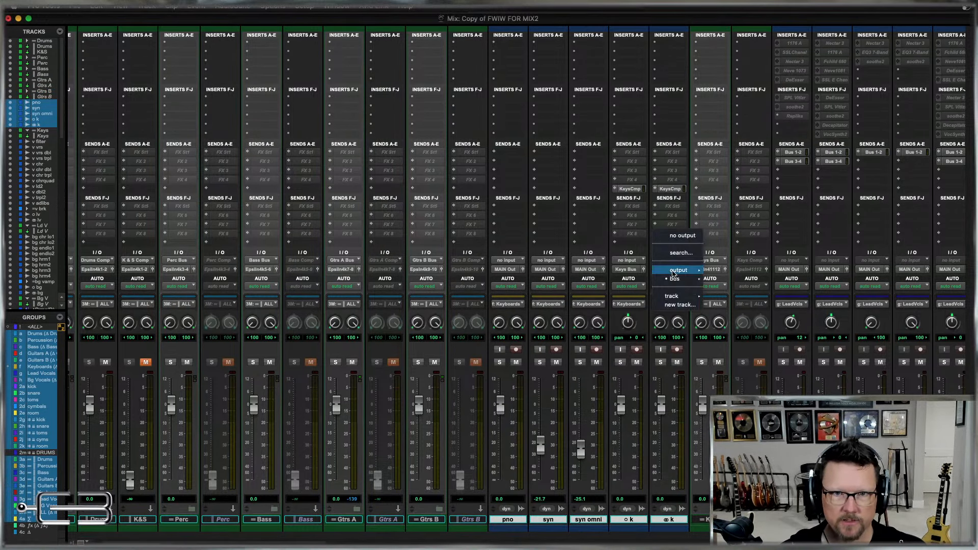
mouse_move(675, 279)
mouse_move(747, 290)
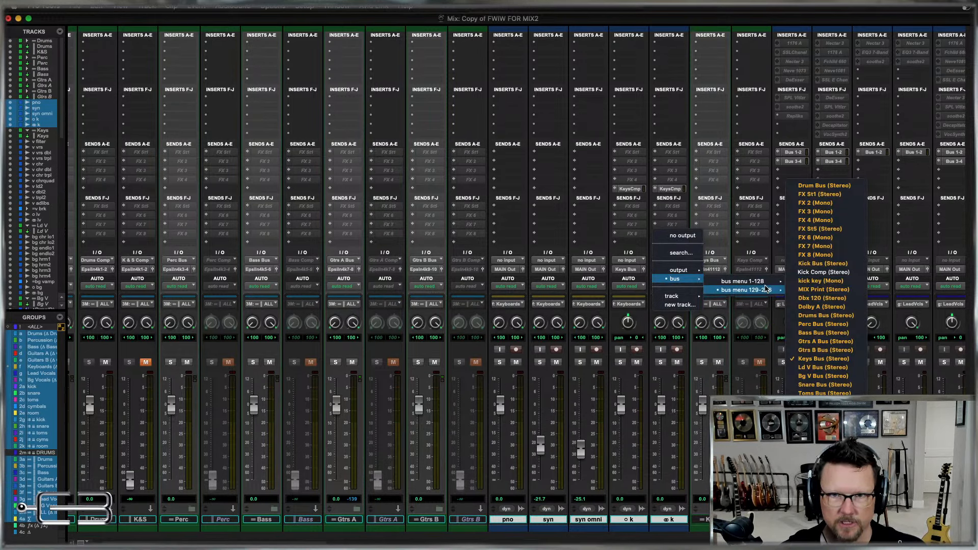
left_click(824, 359)
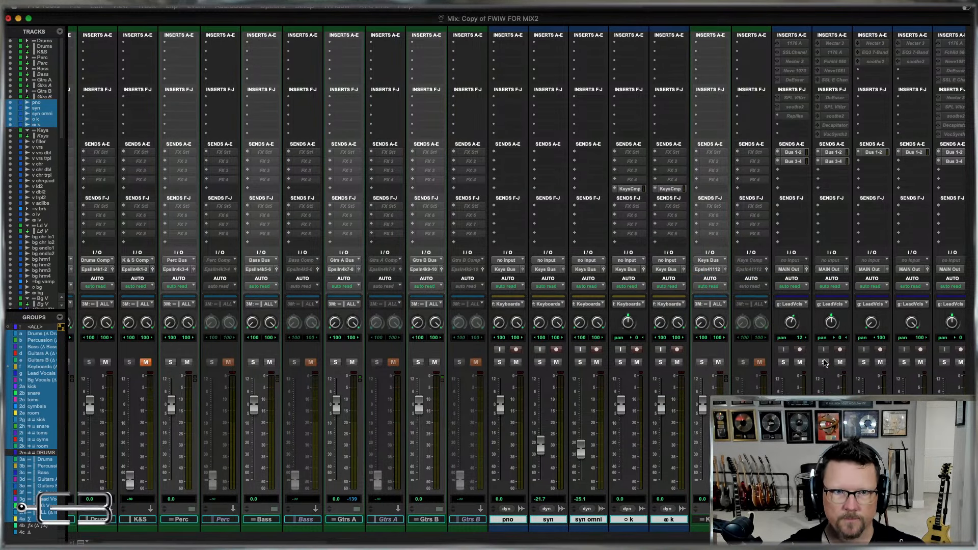
left_click_drag(668, 522, 707, 521)
left_click(524, 518)
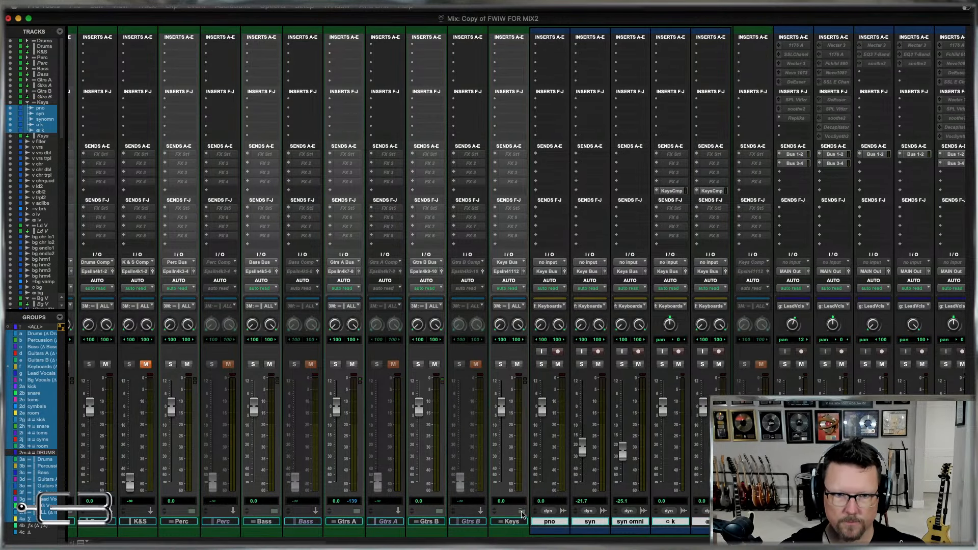
left_click(522, 511)
Route v filter through the stereo lv track to Ld V Bus (Stereo) and move them into the Ld V folder track, collapsed.
left_click(590, 520)
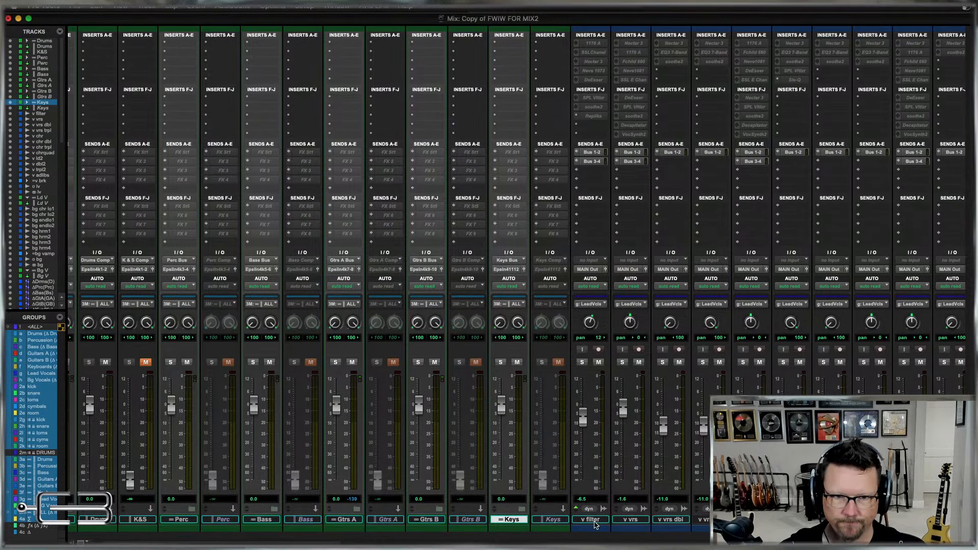
scroll(686, 447, "right", 5)
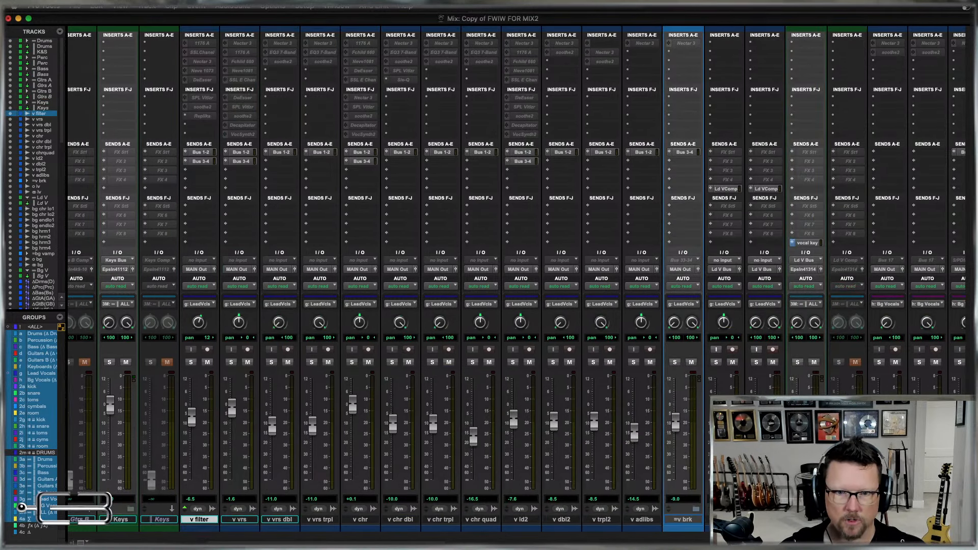
left_click(764, 520, "shift")
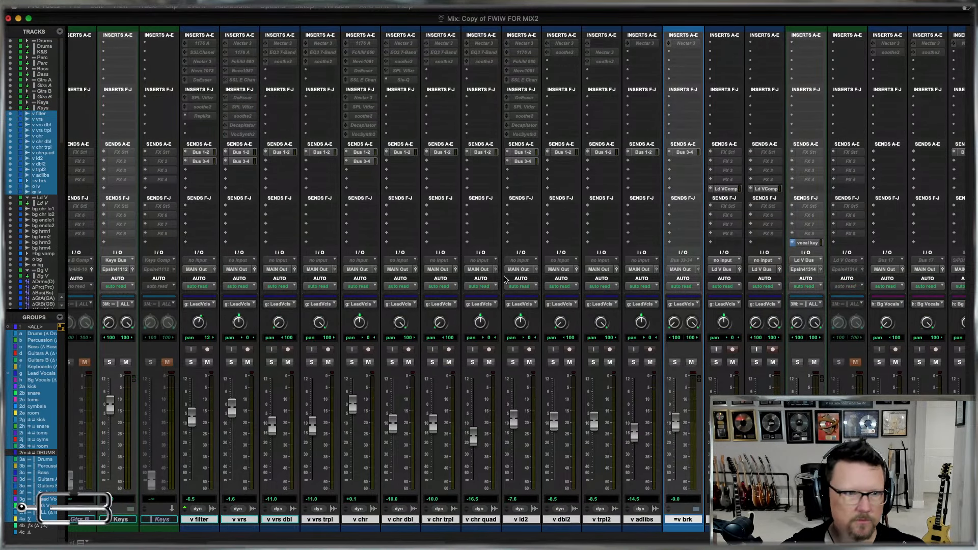
left_click(724, 269)
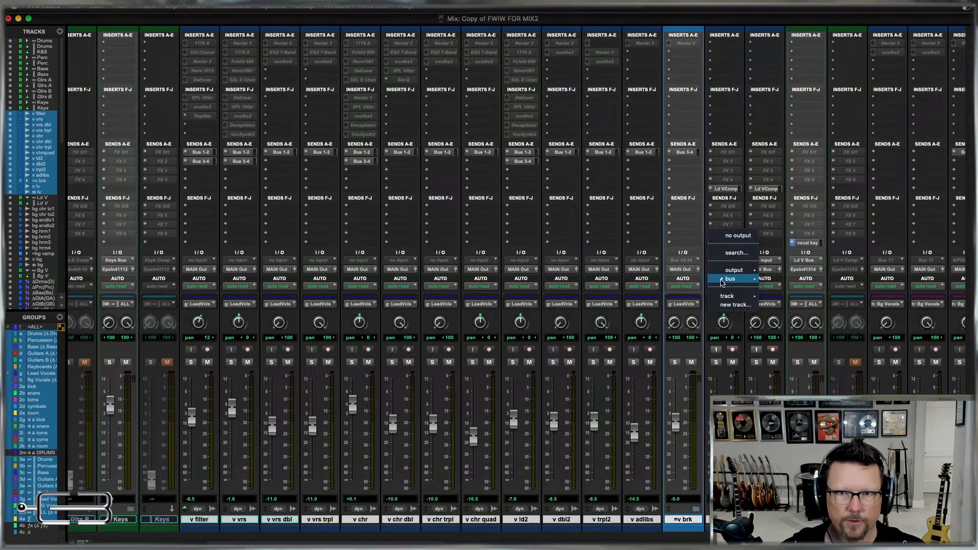
mouse_move(723, 282)
mouse_move(804, 290)
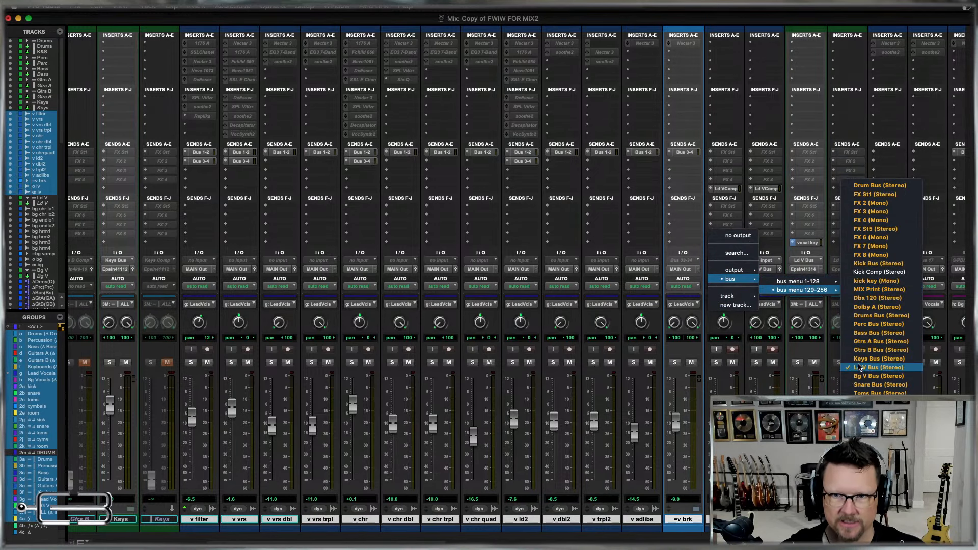
left_click(861, 368)
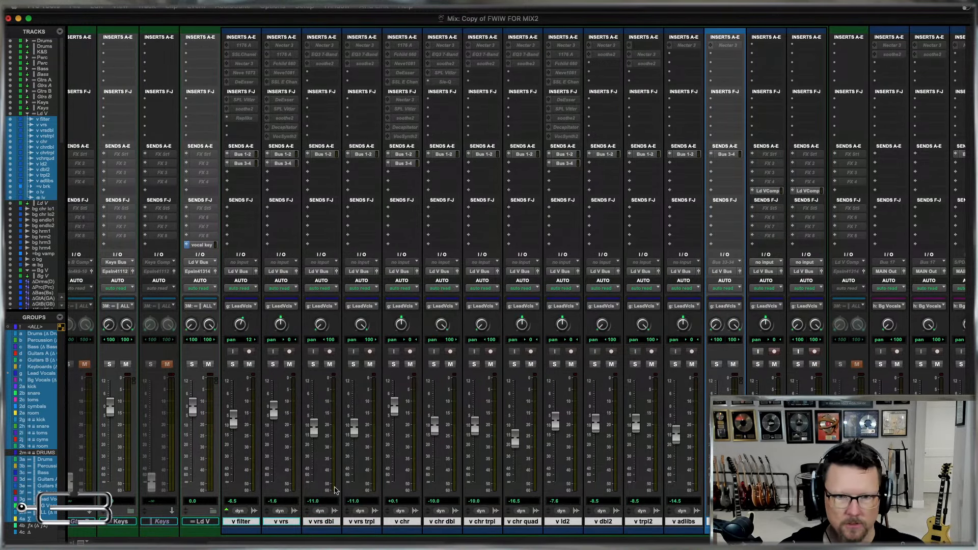
left_click(214, 510)
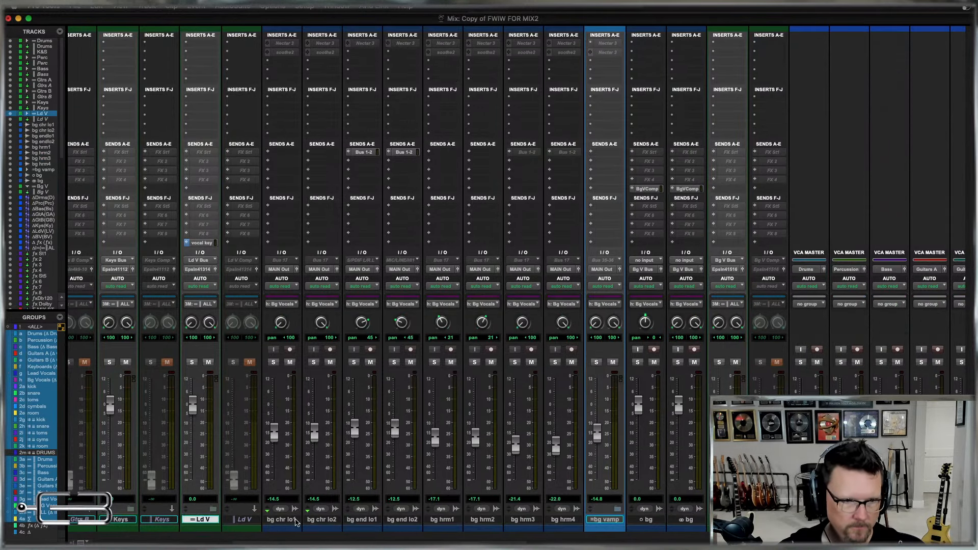
Route bg chr lo1 through the stereo bg track to Bg V Bus (Stereo) and move them into the Bg V folder track, collapsed.
left_click(284, 520)
left_click(691, 524, "shift")
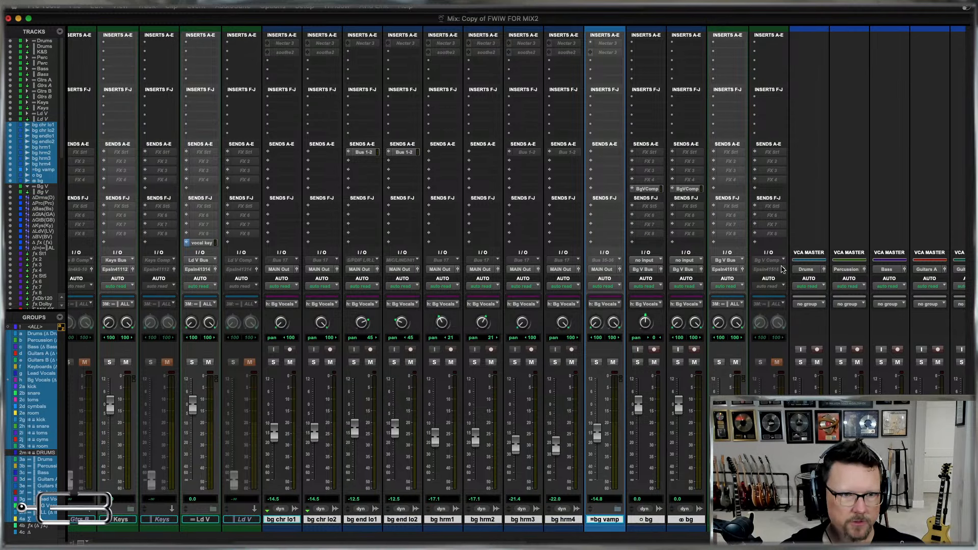
left_click(683, 270)
mouse_move(692, 279)
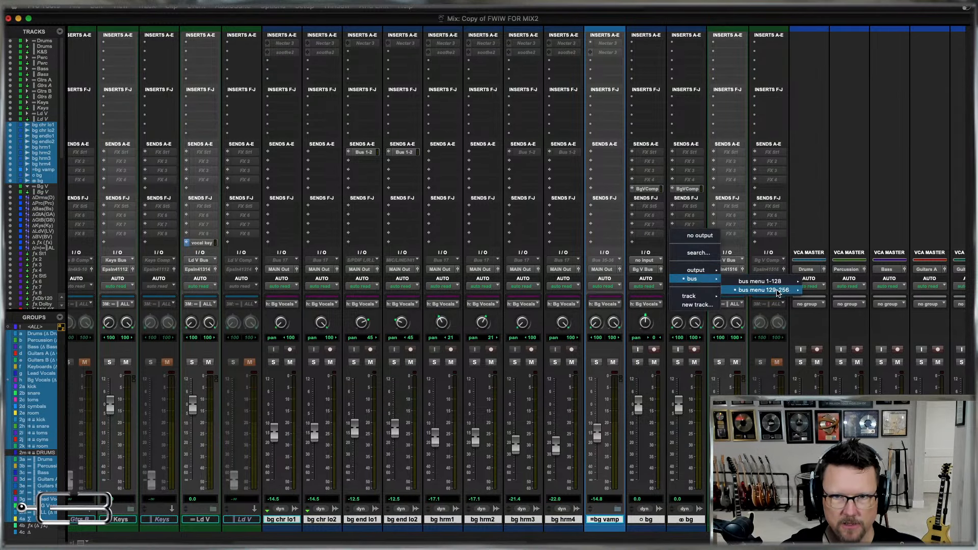
mouse_move(765, 290)
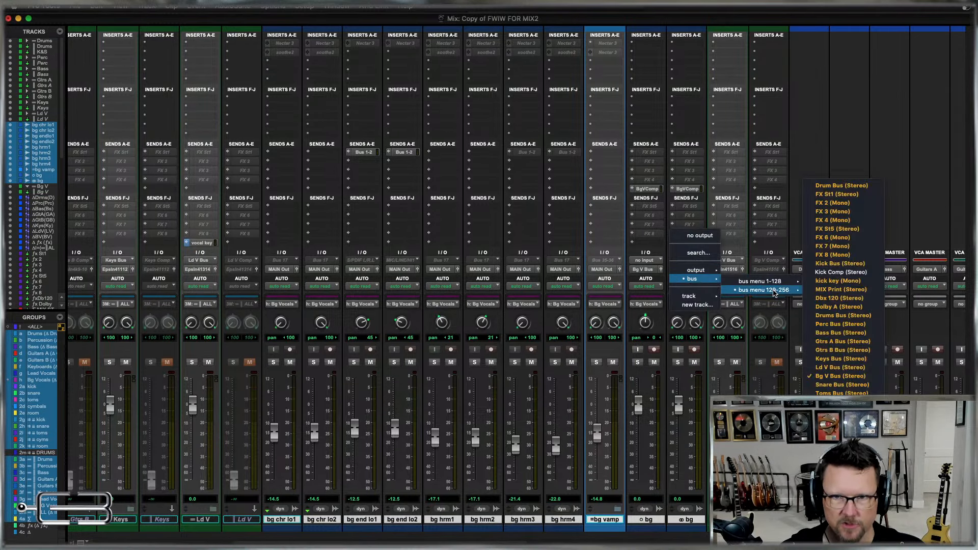
left_click(836, 377, "alt+shift")
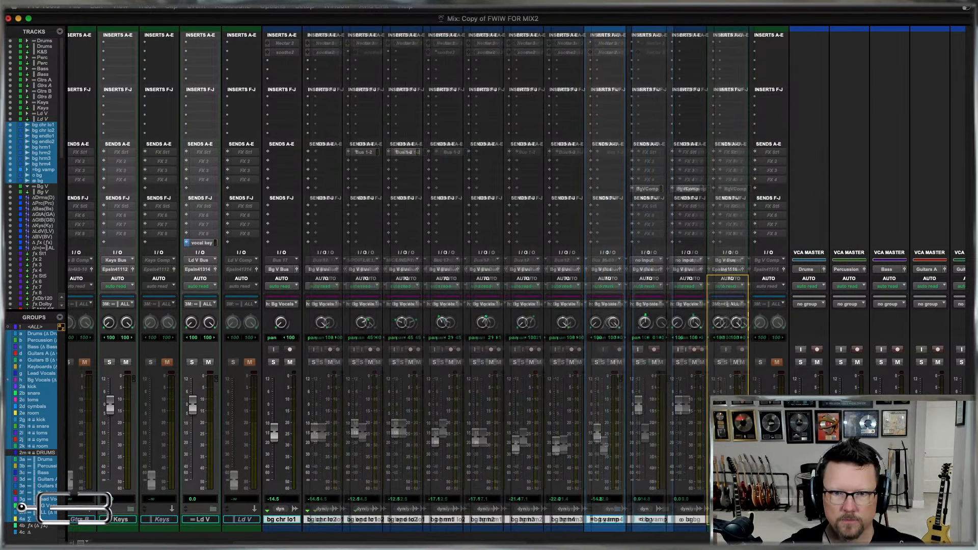
left_click_drag(685, 519, 733, 520)
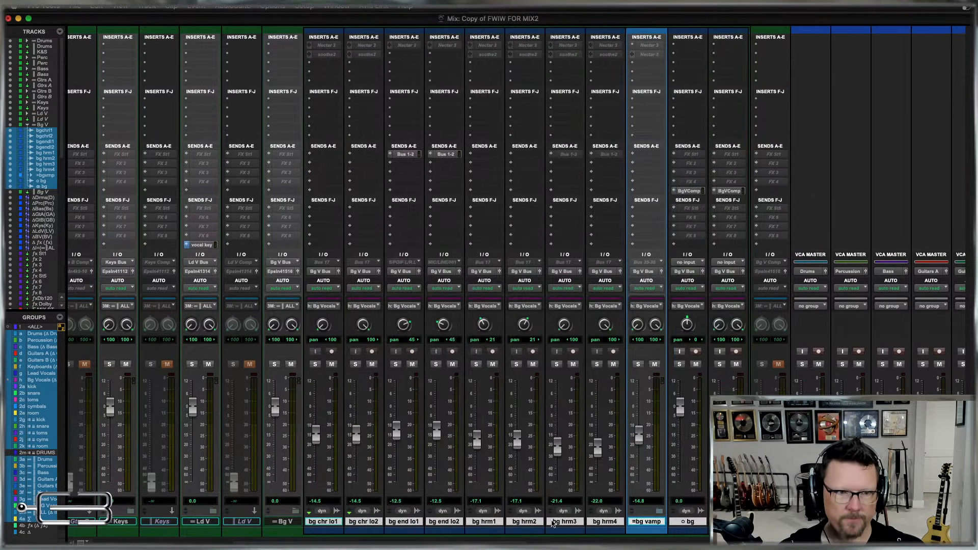
left_click(295, 511)
Move the imported DRUMS track from the end of the session to directly after K&S and switch to the Edit window.
scroll(693, 446, "right", 10)
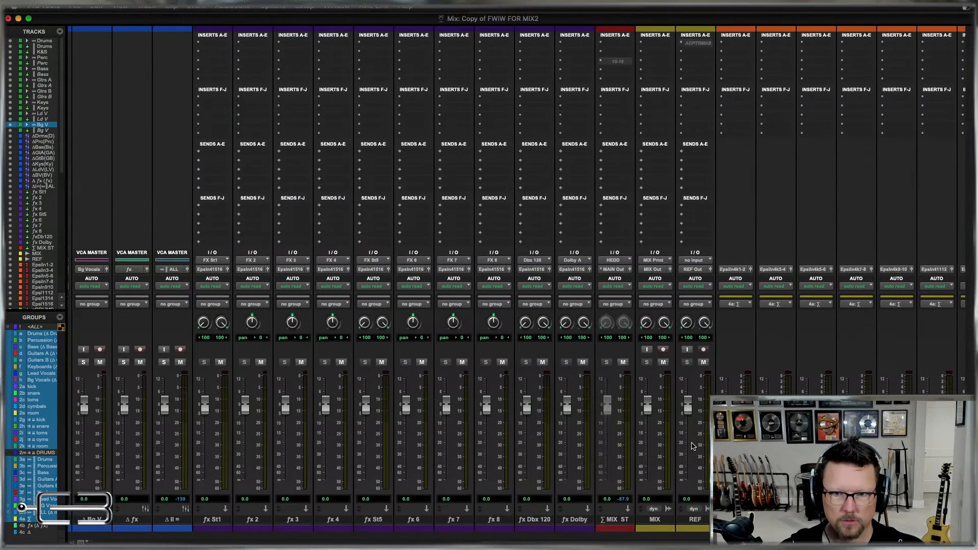
scroll(693, 446, "right", 7)
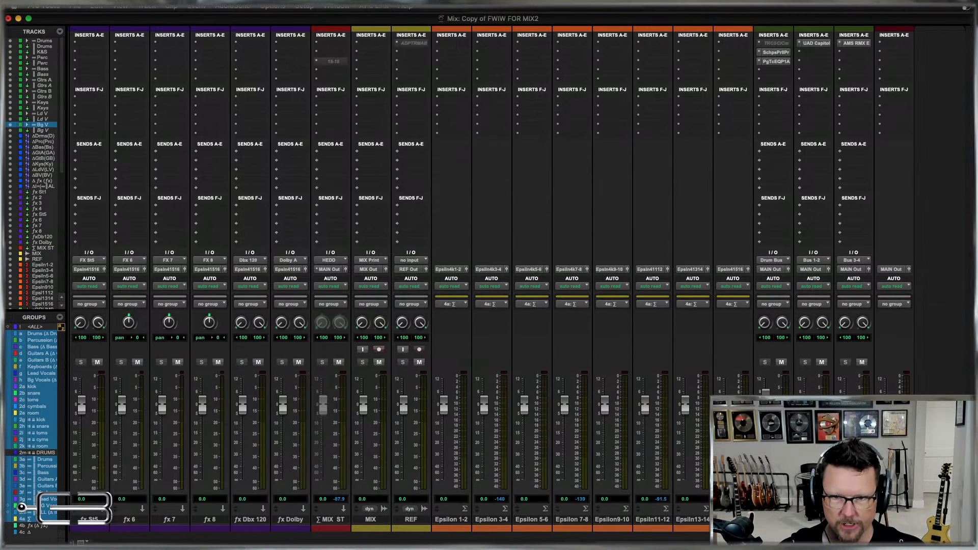
scroll(517, 279, "left", 15)
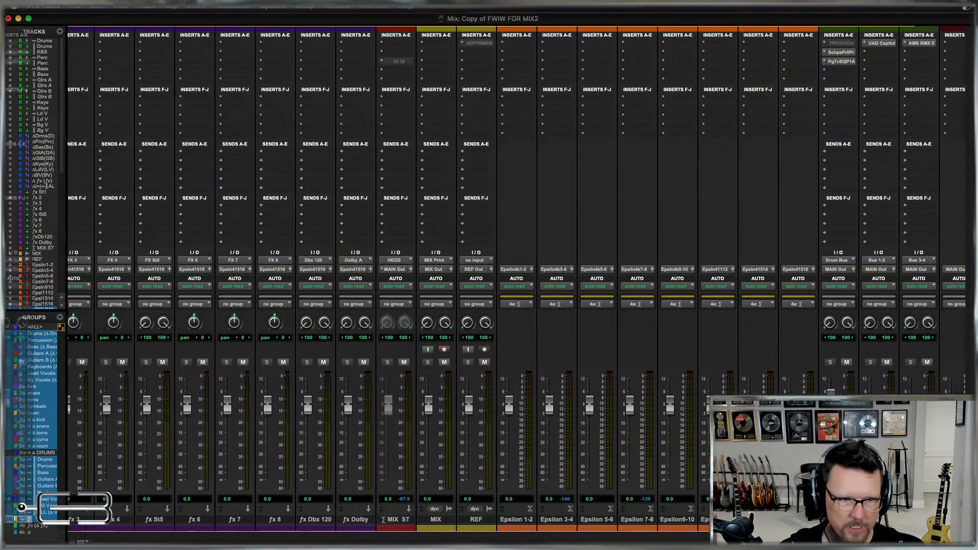
left_click_drag(78, 451, 178, 442)
key("super+equal")
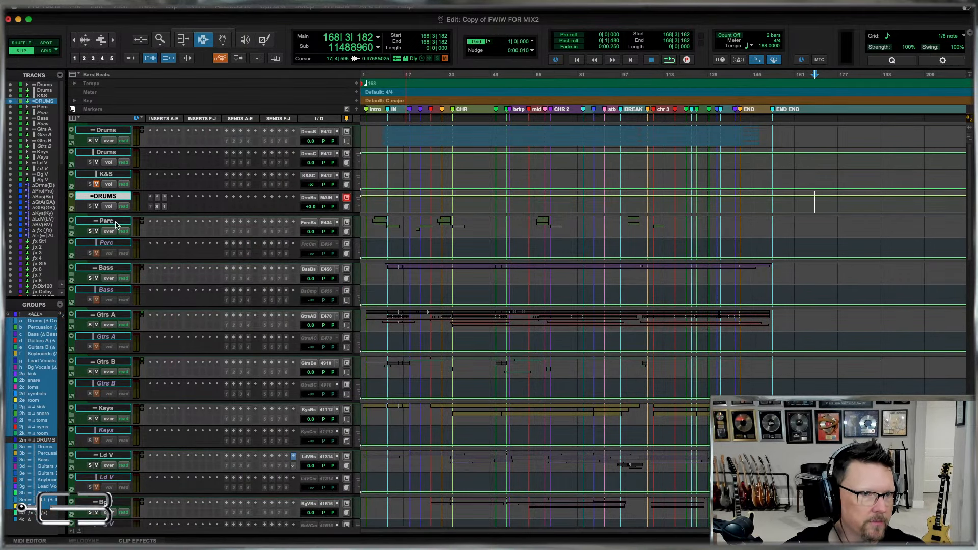
Enlarge the DRUMS track to inspect its inserts, routing and volume automation, keeping the volume view.
left_click(356, 202)
left_click(374, 216)
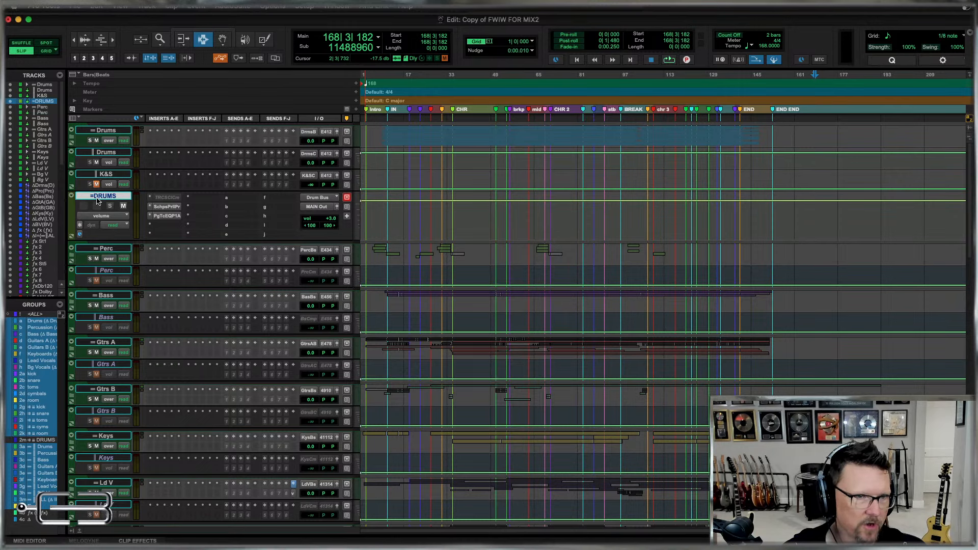
left_click(101, 216)
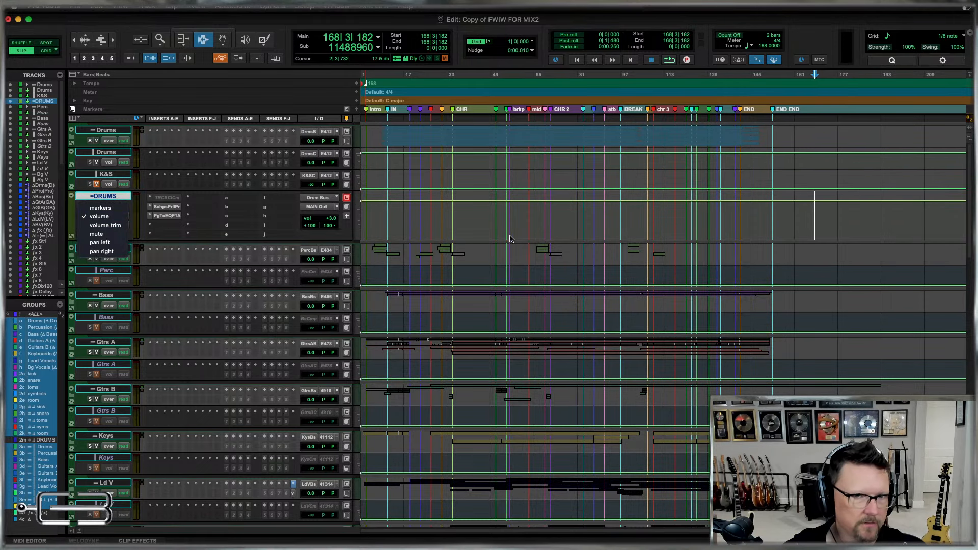
left_click(97, 218)
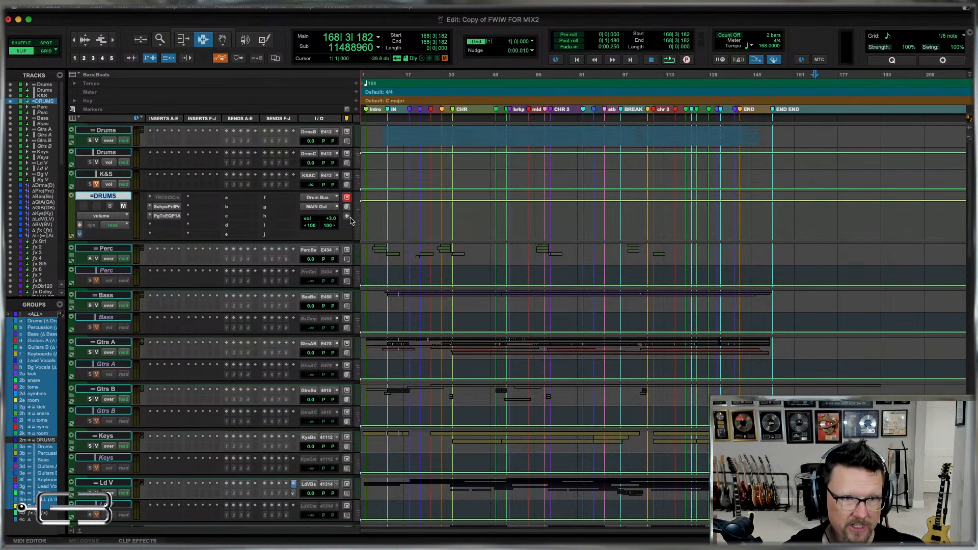
In the Mix window, move the two active insert plug-ins from DRUMS to the first two insert slots of the Drums folder track.
key("super+equal")
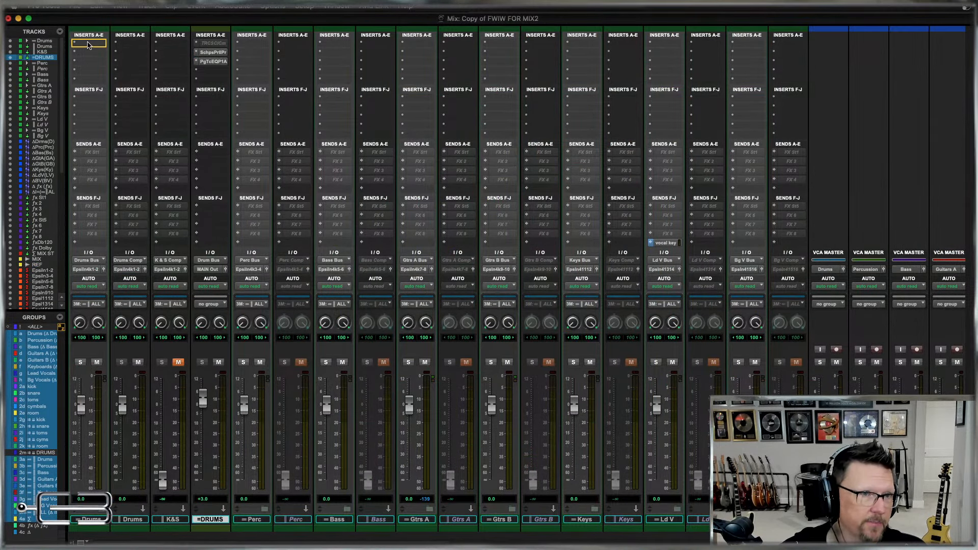
left_click_drag(86, 45, 87, 45)
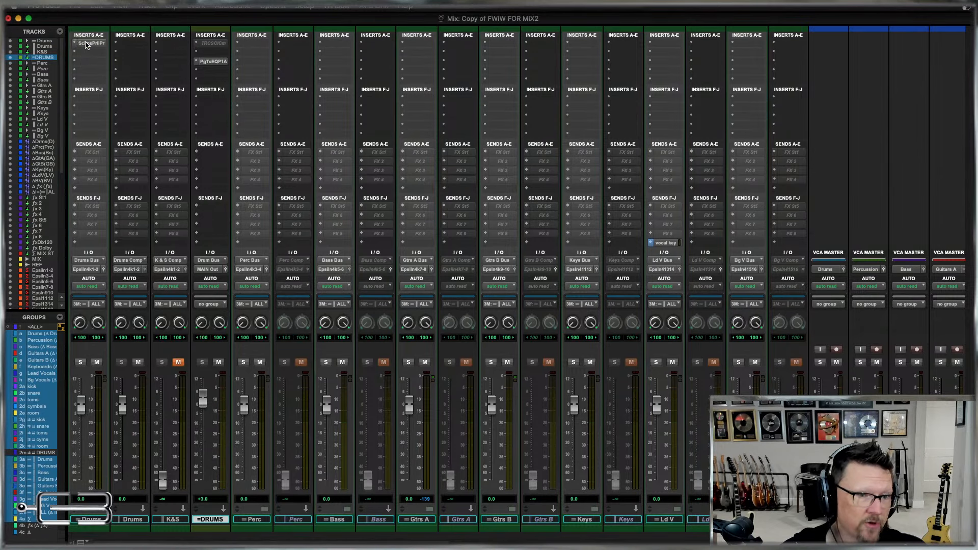
left_click_drag(213, 61, 102, 55)
With all groups suspended, mute the Drums Comp track and set the Drums folder track's level to +3.0 dB.
left_click_drag(80, 404, 83, 365)
key("super+z")
key("super+shift+g")
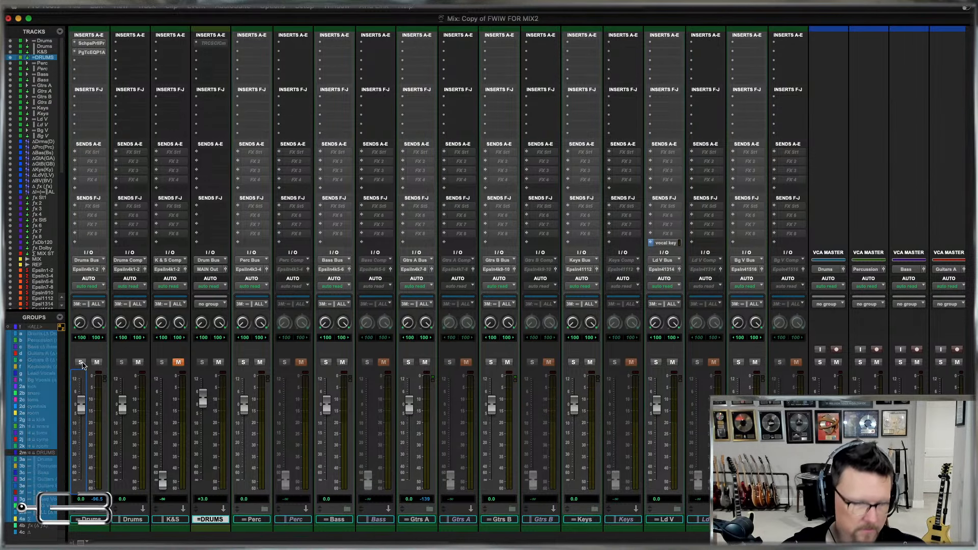
left_click(139, 363)
left_click_drag(81, 407, 81, 397)
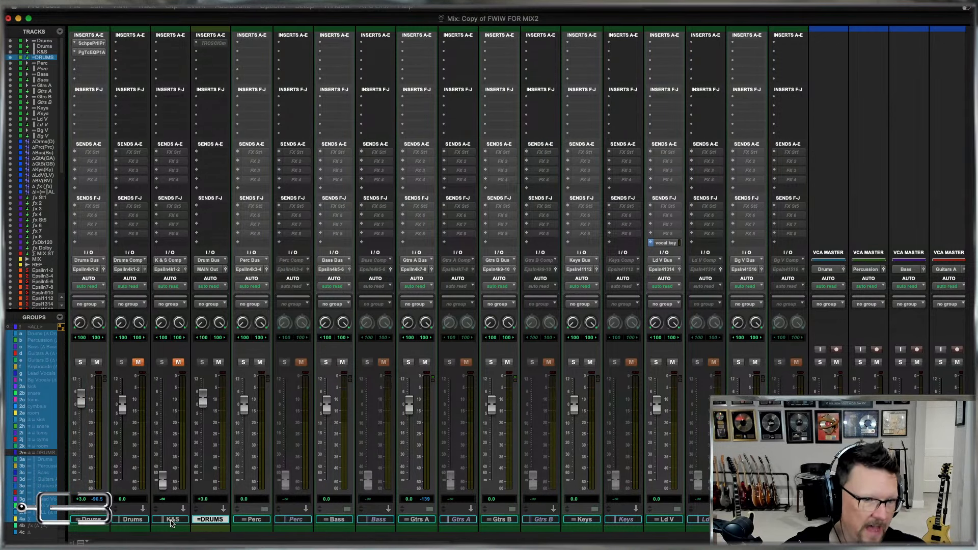
Delete the imported DRUMS track and return to the Edit window.
right_click(211, 520)
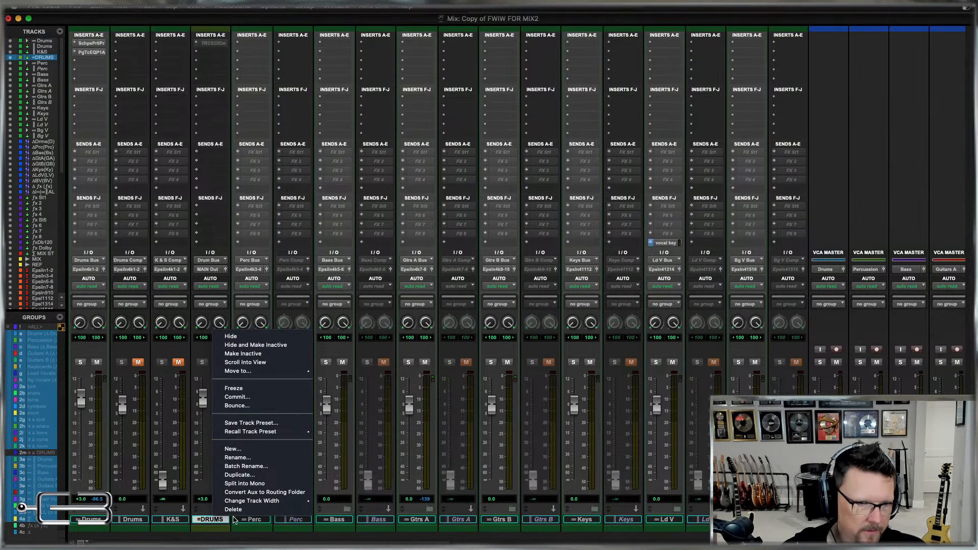
left_click(233, 510)
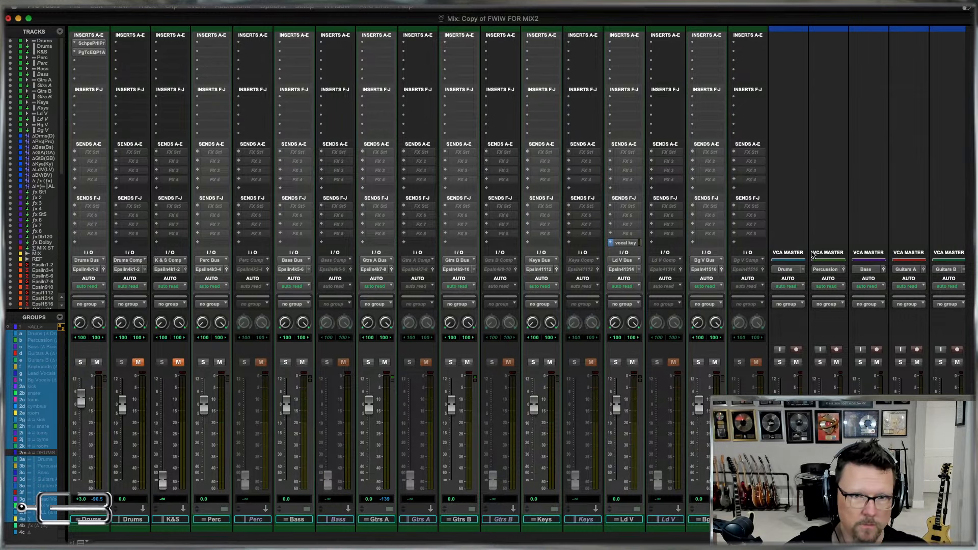
key("super+equal")
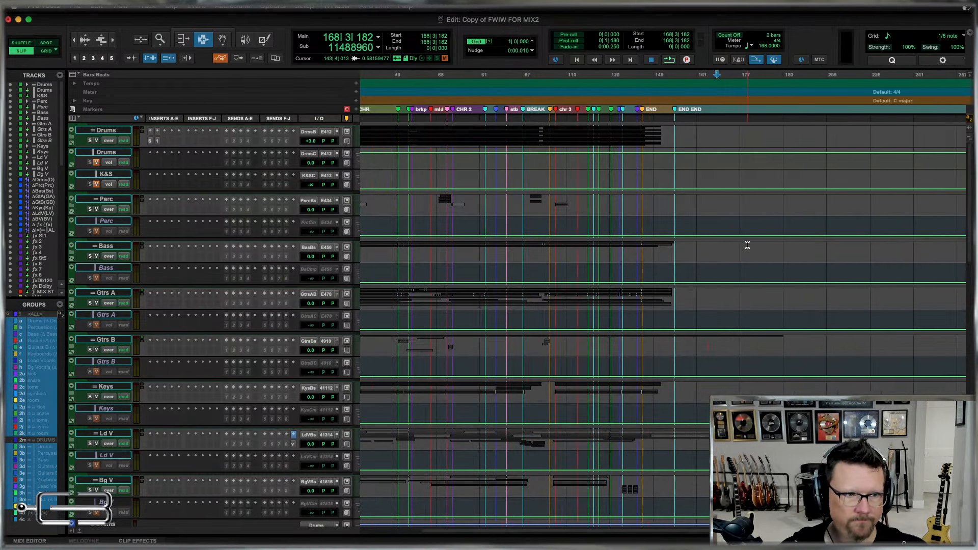
Move the imported MASTER.1 track from the end of the session to directly after MIX ST.
scroll(748, 245, "right", 5)
scroll(748, 245, "left", 8)
scroll(748, 245, "down", 20)
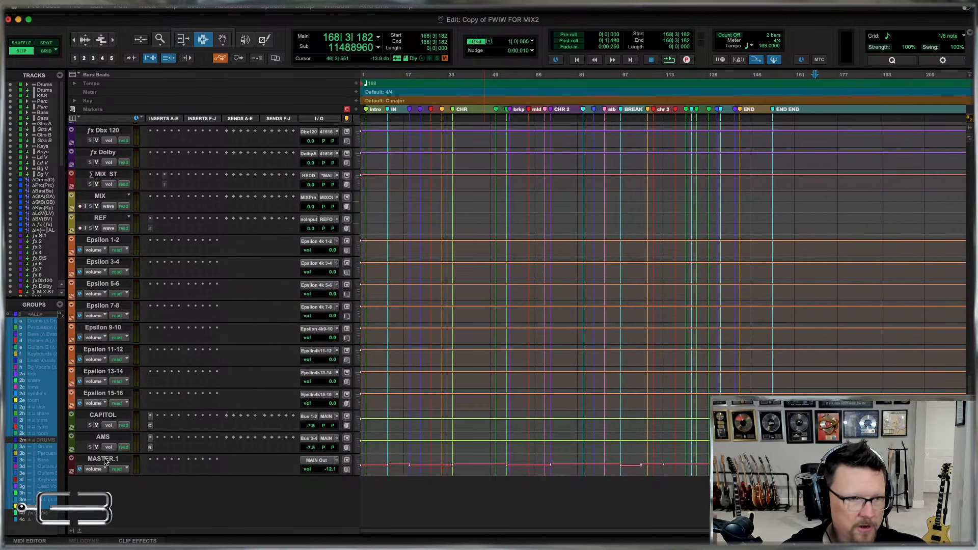
left_click_drag(105, 461, 319, 199)
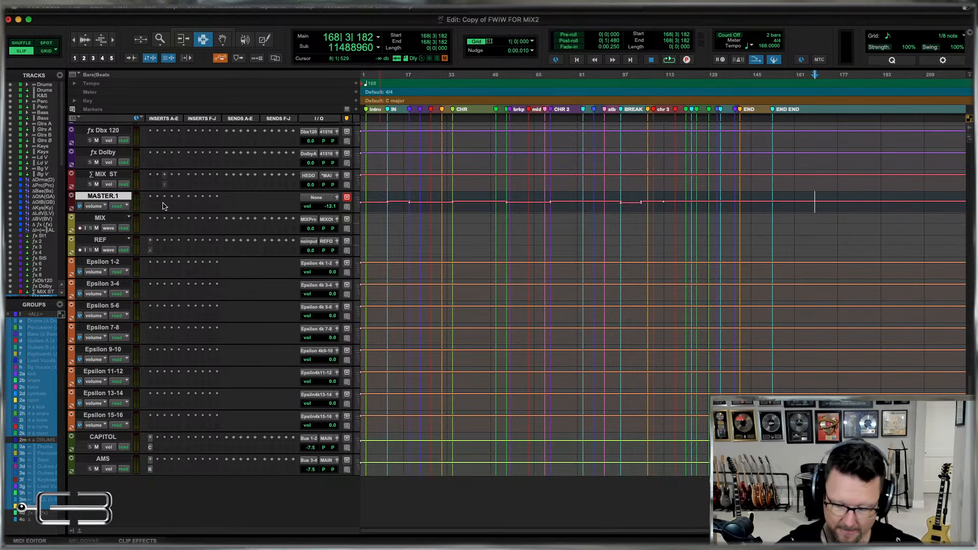
In the Mix window, move the CAPITOL and AMS tracks to directly before ƒx St1.
key("super+equal")
scroll(780, 219, "right", 20)
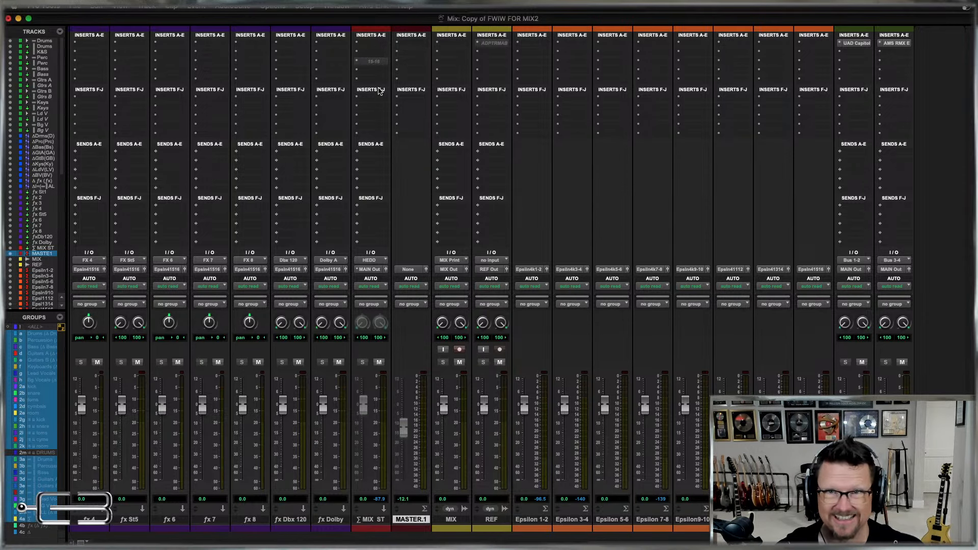
left_click(941, 459)
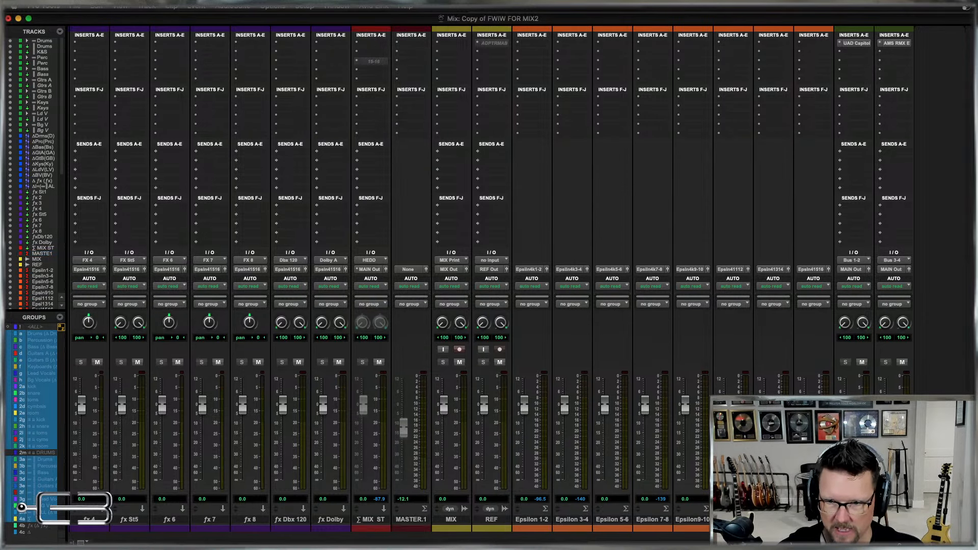
left_click_drag(861, 519, 230, 498)
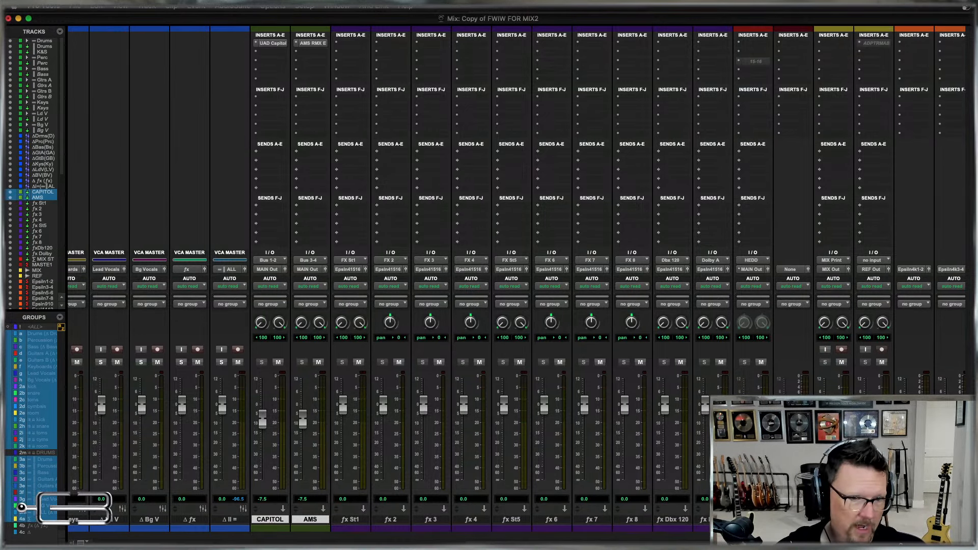
Select all tracks from CAPITOL to ƒx Dolby and add them to the existing ƒx group, ID 4b.
left_click(713, 520)
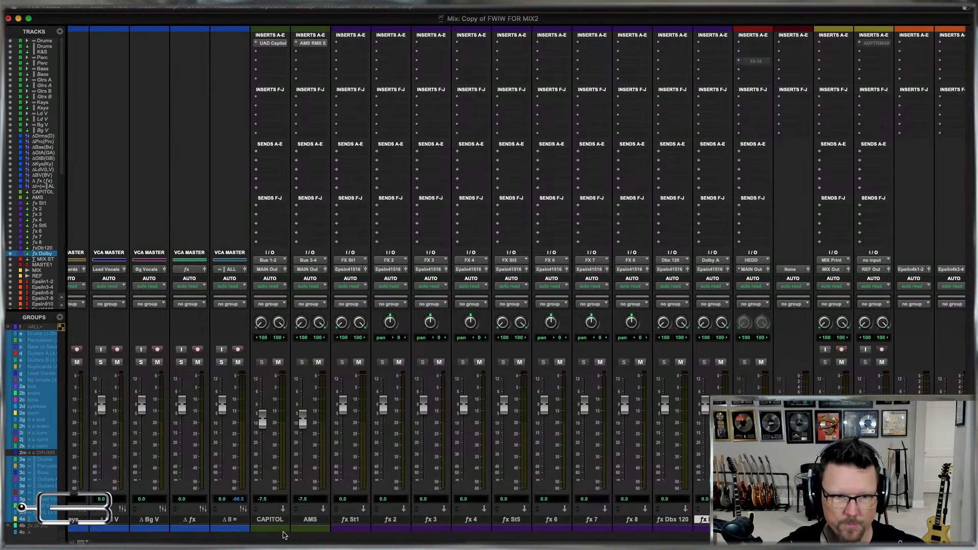
left_click(269, 519, "shift")
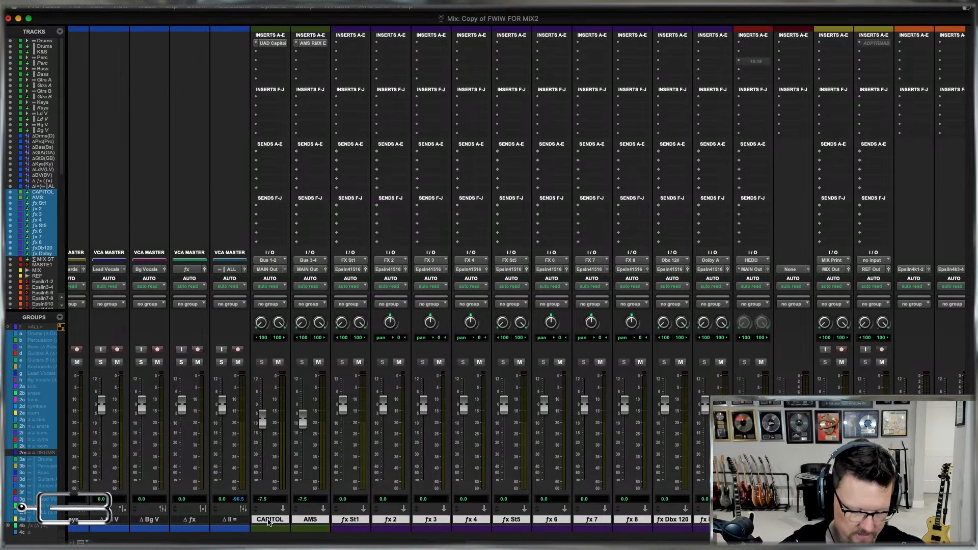
key("ctrl+super+g")
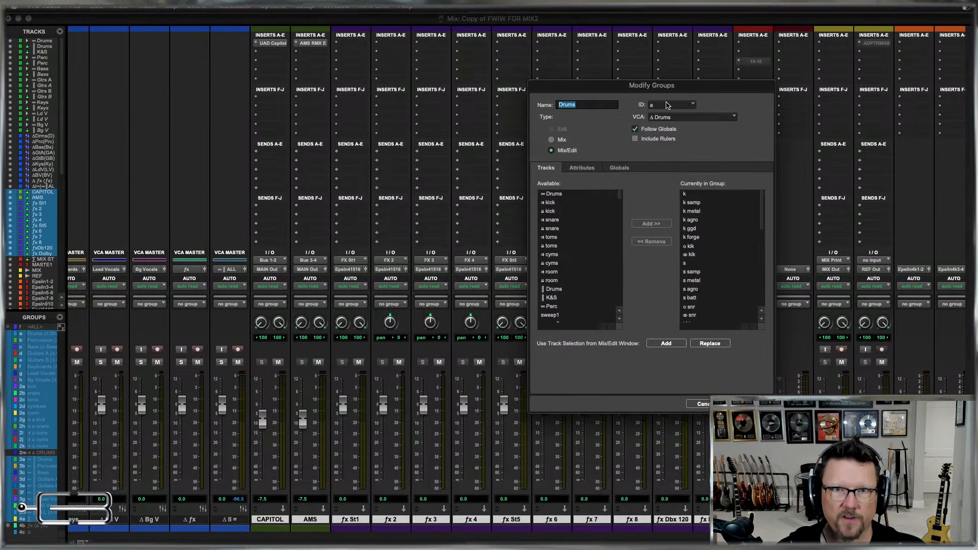
left_click(666, 106)
mouse_move(664, 118)
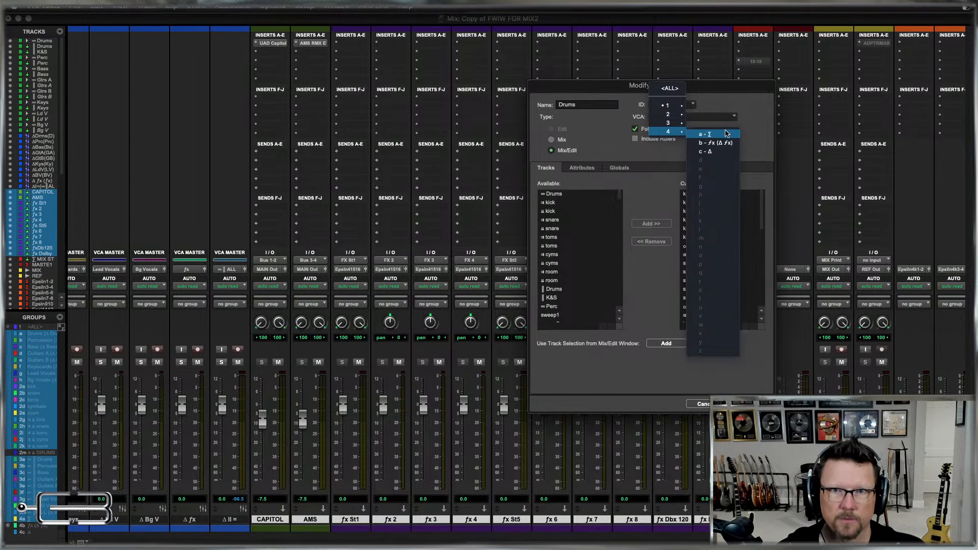
left_click(720, 144)
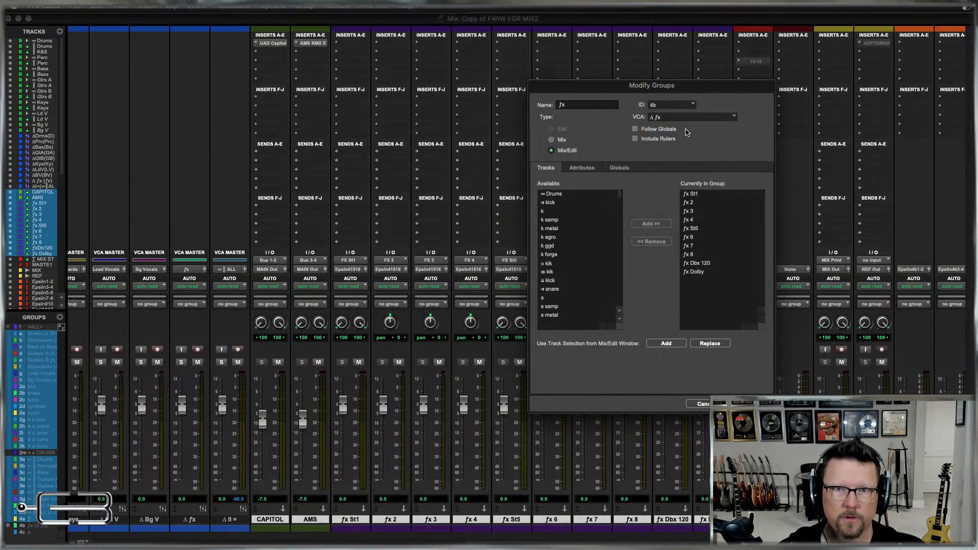
left_click(674, 343)
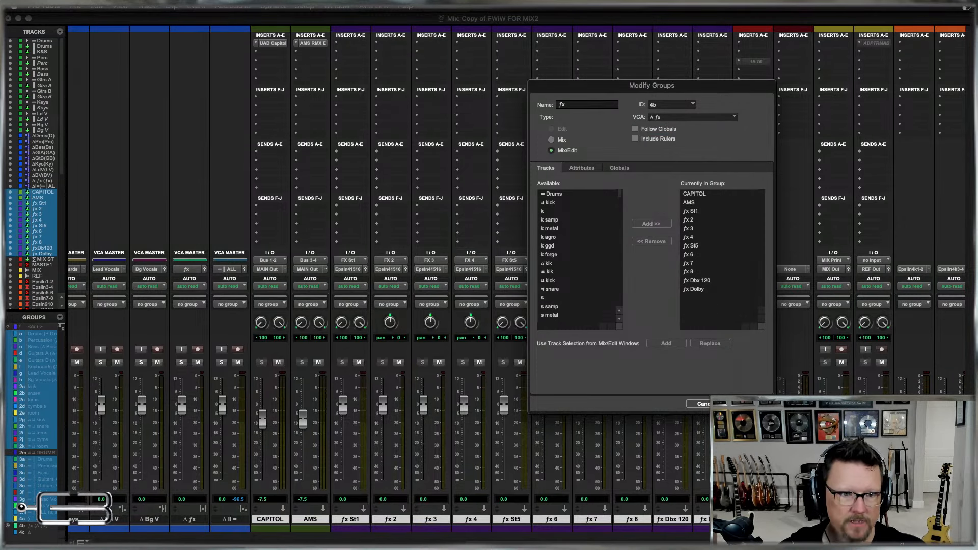
key("Return")
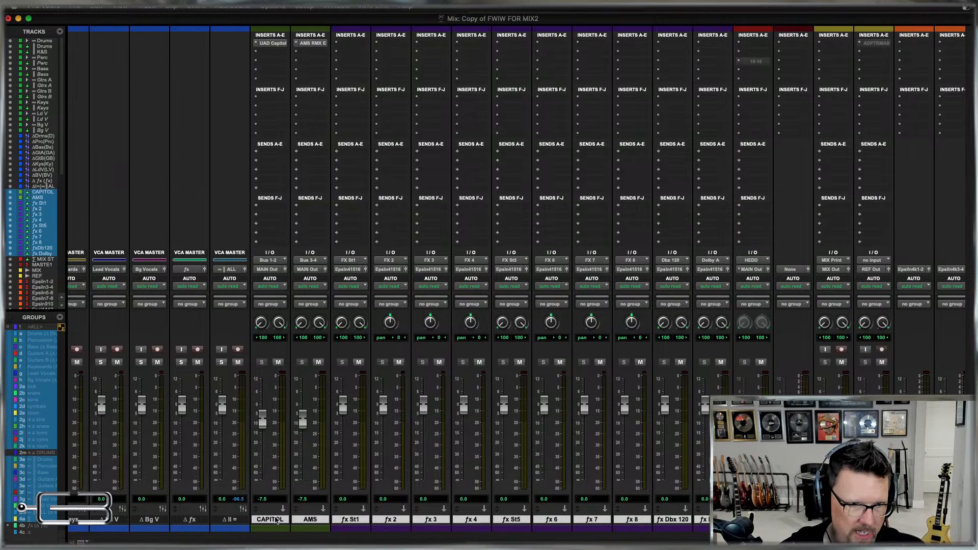
Prefix the names of the AMS and CAPITOL tracks with ƒx.
double_click(357, 521)
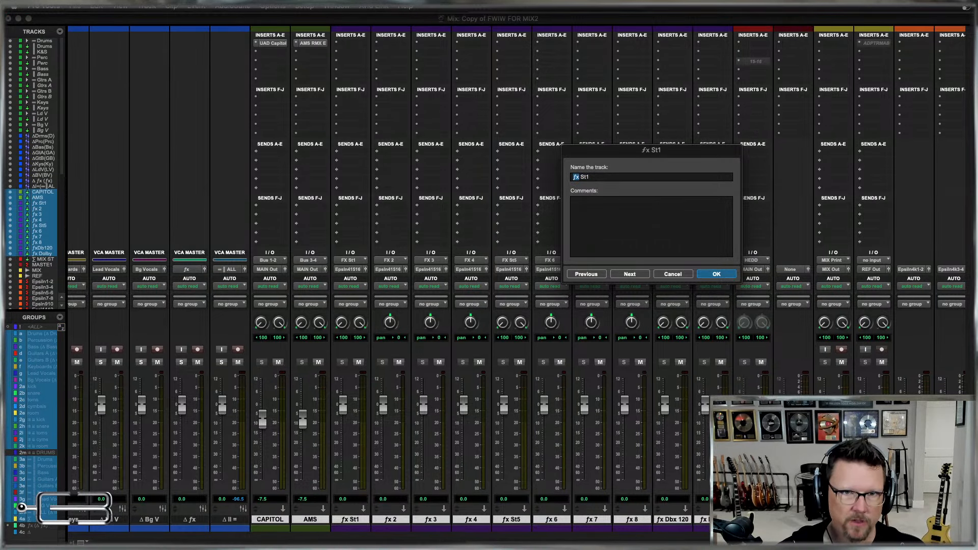
key("super+Left")
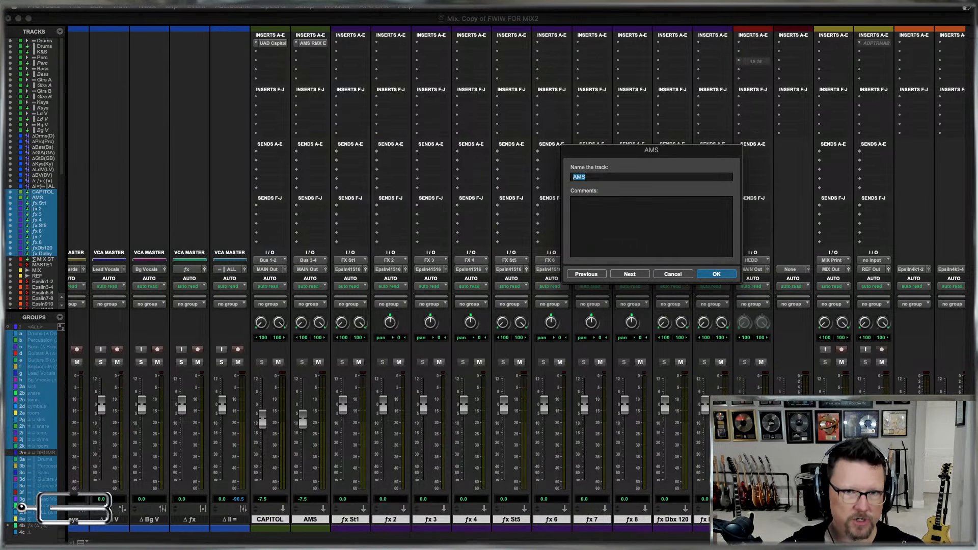
key("Left")
type("ƒx")
key("super+Left")
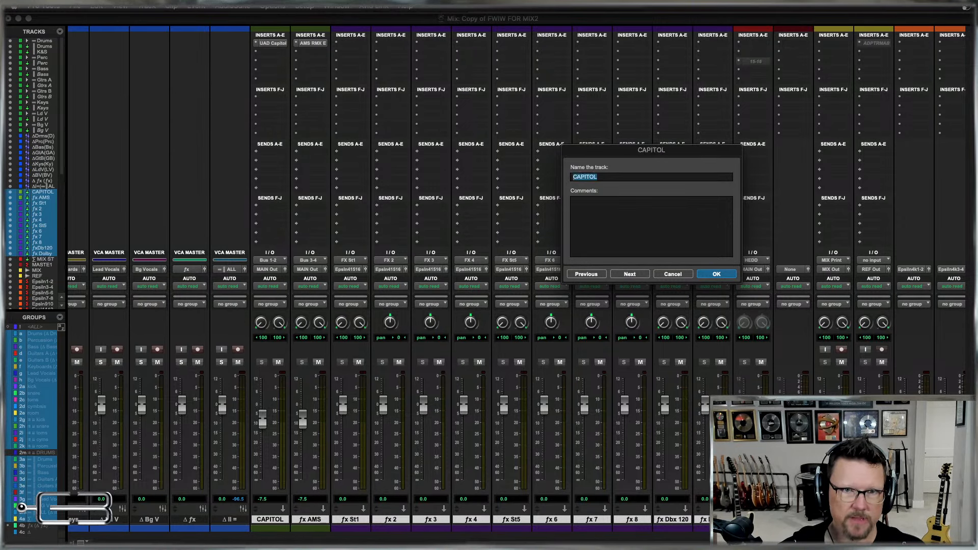
key("Left")
type("ƒx")
key("Return")
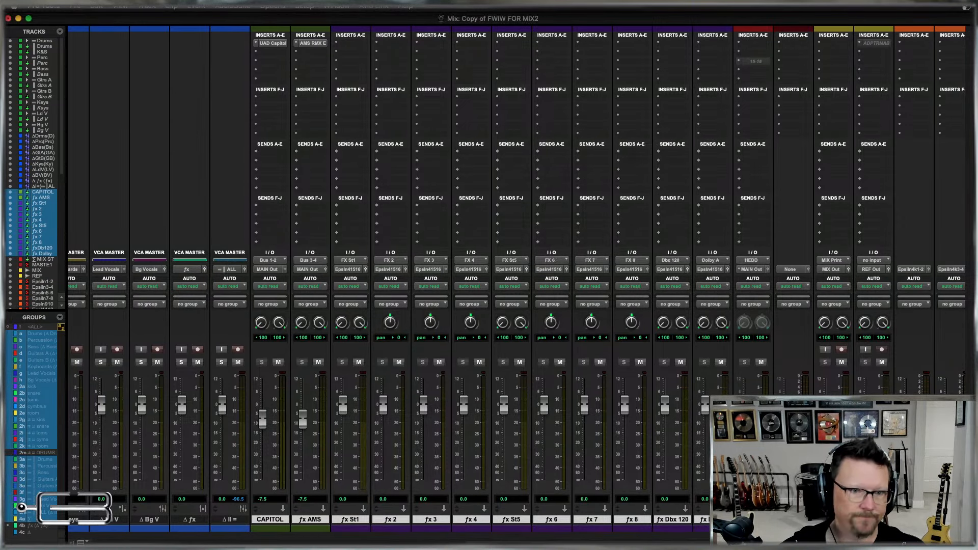
Color the selected effects tracks, including ƒxCAPITOL and ƒx AMS, dark purple with the Color Palette set to Tracks.
left_click(336, 5)
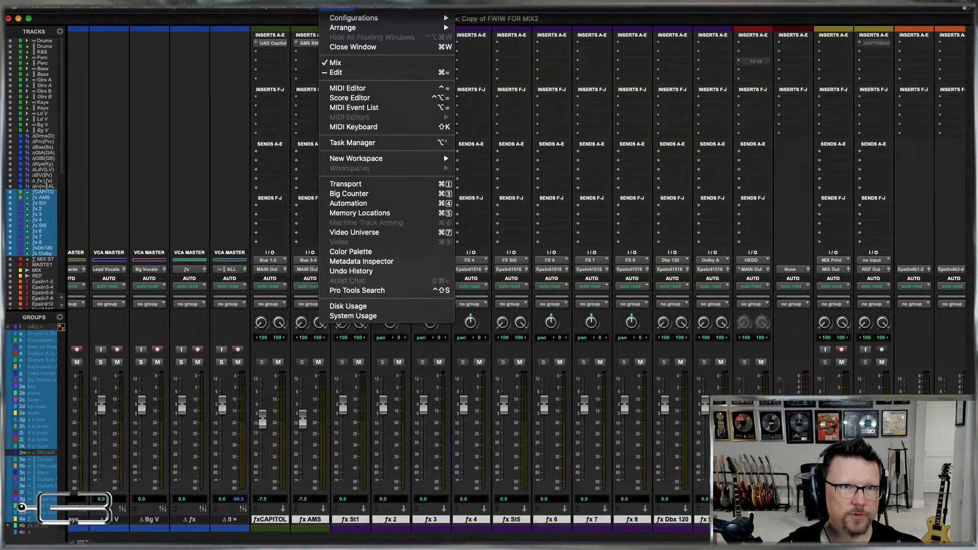
left_click(386, 252)
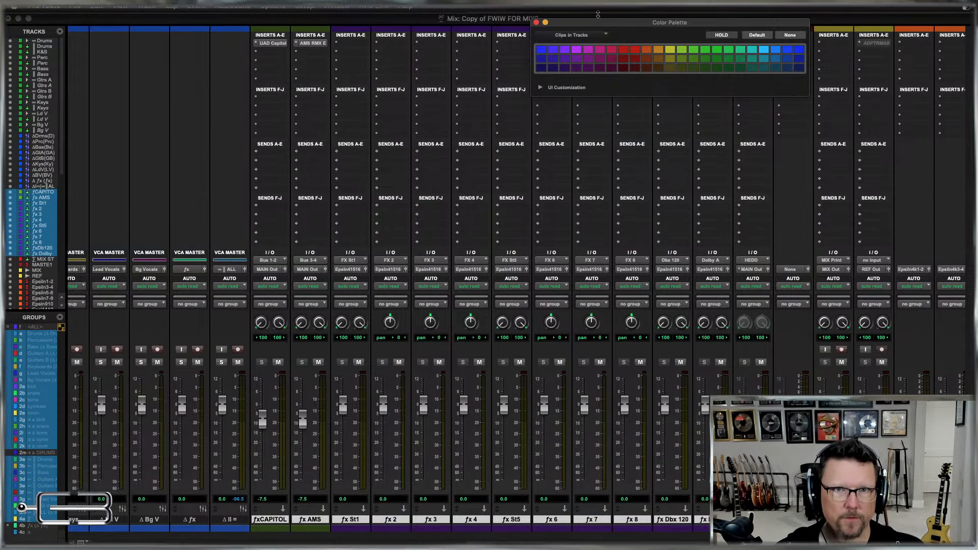
left_click(581, 36)
left_click(581, 27)
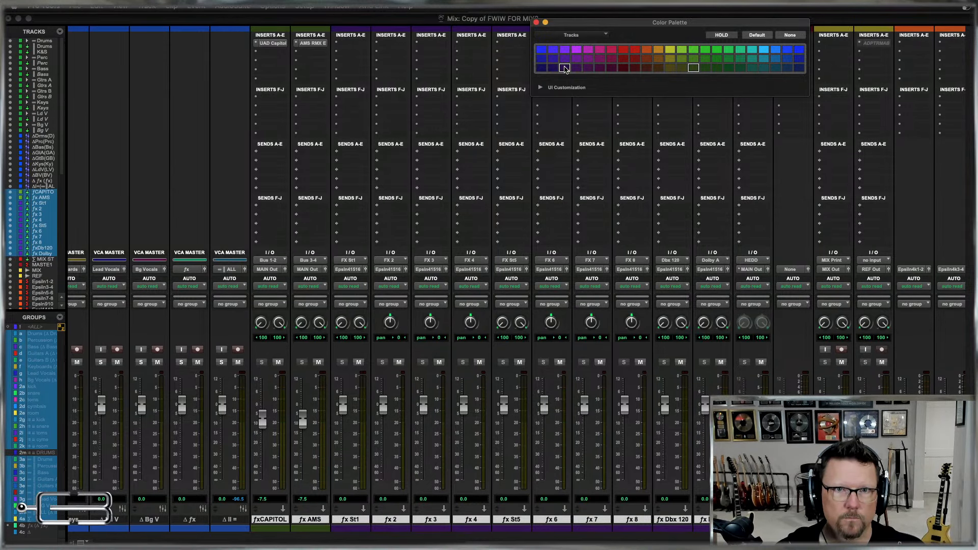
left_click(564, 68)
left_click(536, 23)
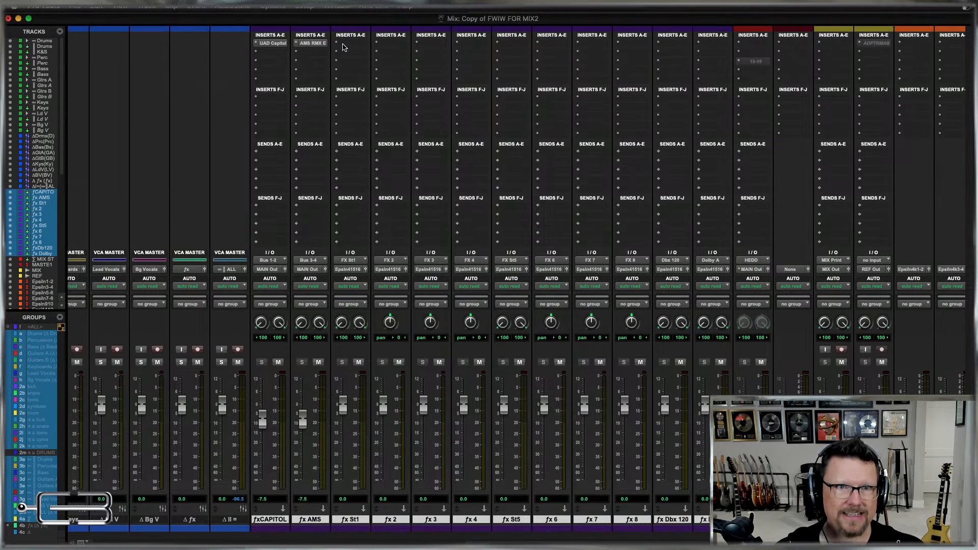
Set the output of all selected effects tracks to Epsilon 4k 15-16.
left_click(388, 270)
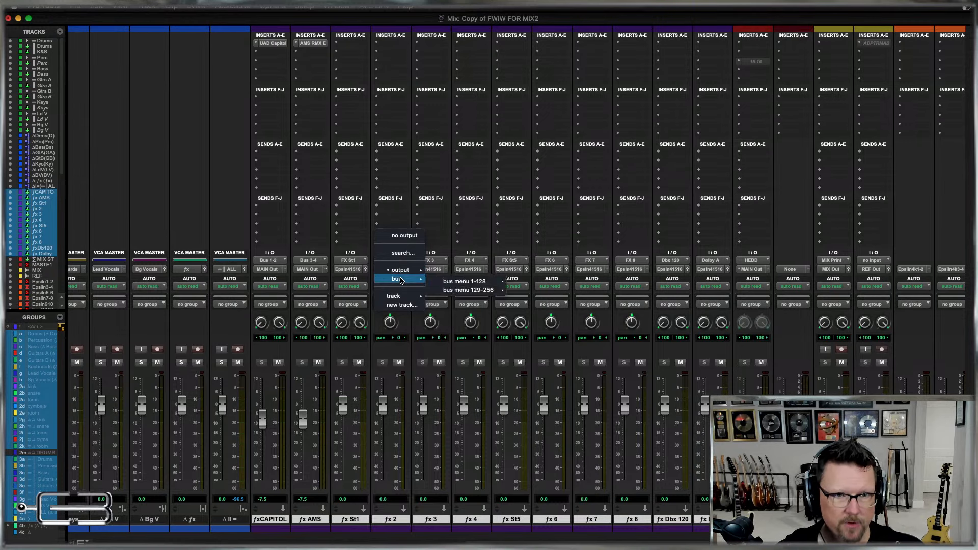
mouse_move(402, 270)
left_click(463, 385)
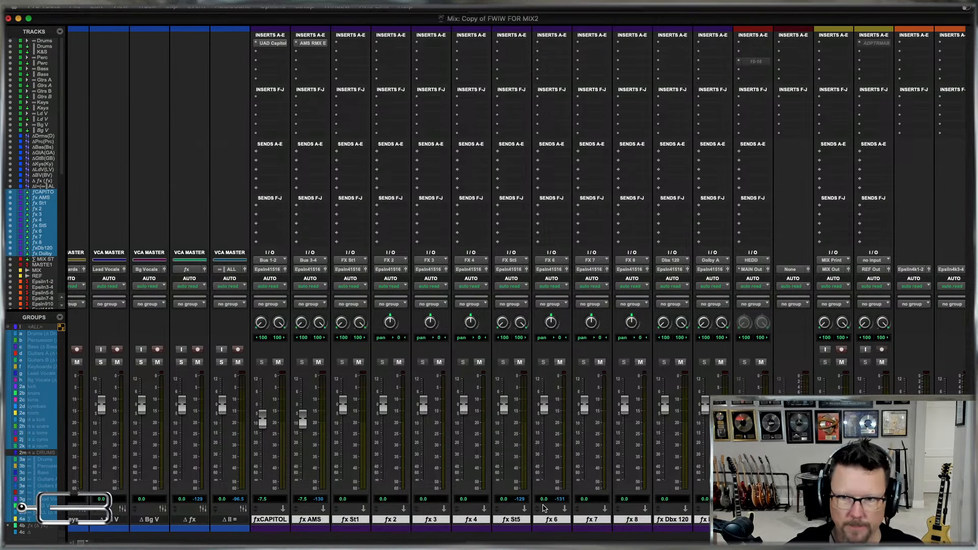
In the Edit window, select from bar 1 to about bar 96 on the inactive Perc track and zoom in on the timeline.
key("super+equal")
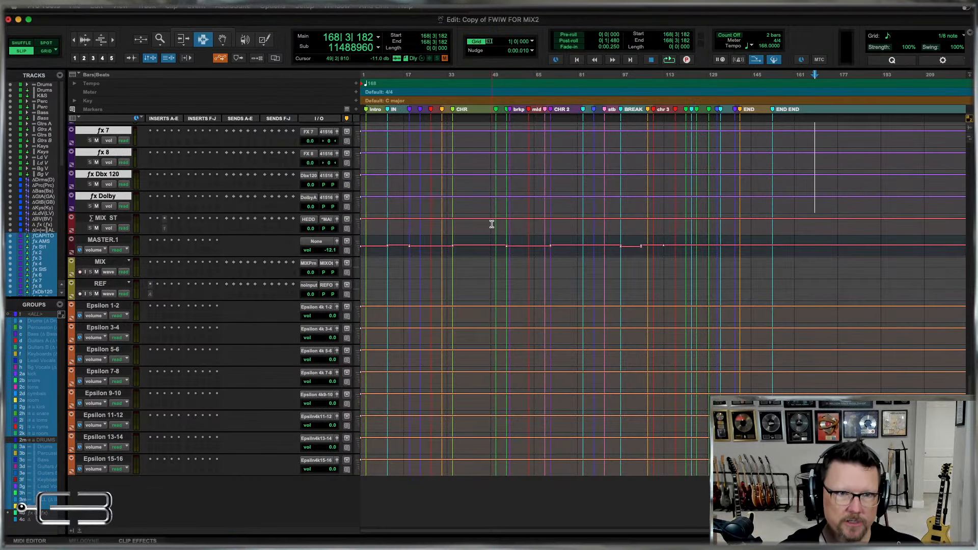
scroll(438, 237, "up", 15)
scroll(442, 237, "right", 5)
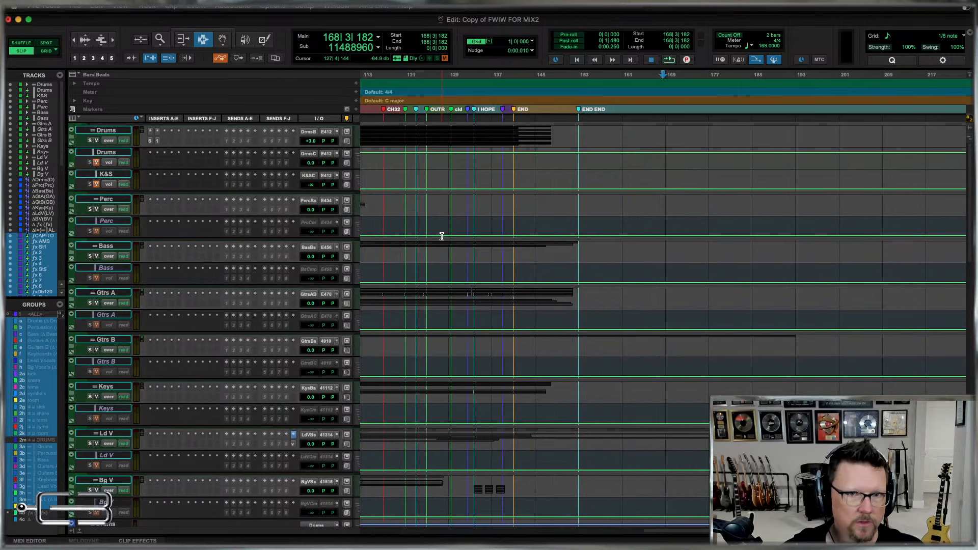
scroll(467, 233, "left", 1)
left_click_drag(467, 229, 258, 225)
key("t")
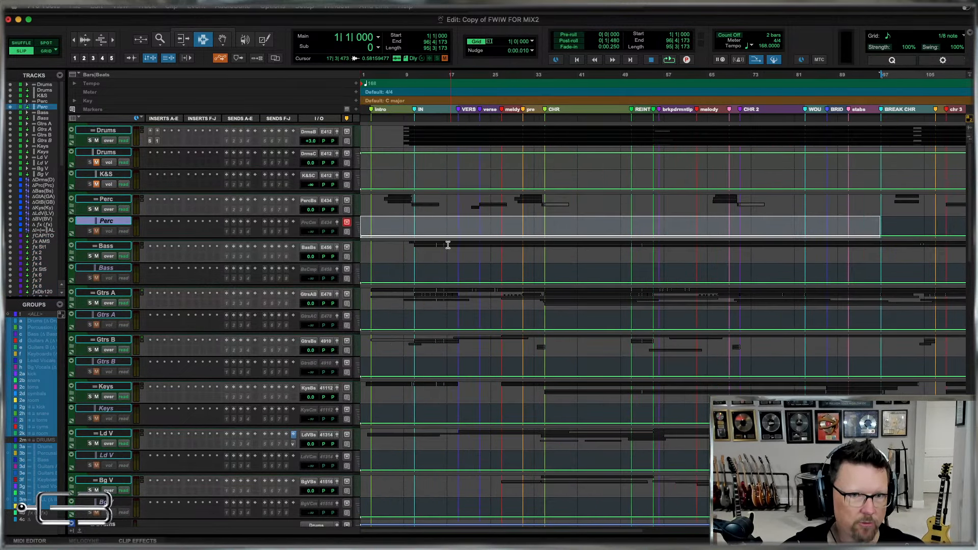
Hide the inactive Perc, Bass, Gtrs A, Gtrs B, Keys, Ld V and Bg V tracks in the Edit window.
left_click(448, 245)
scroll(506, 263, "down", 3)
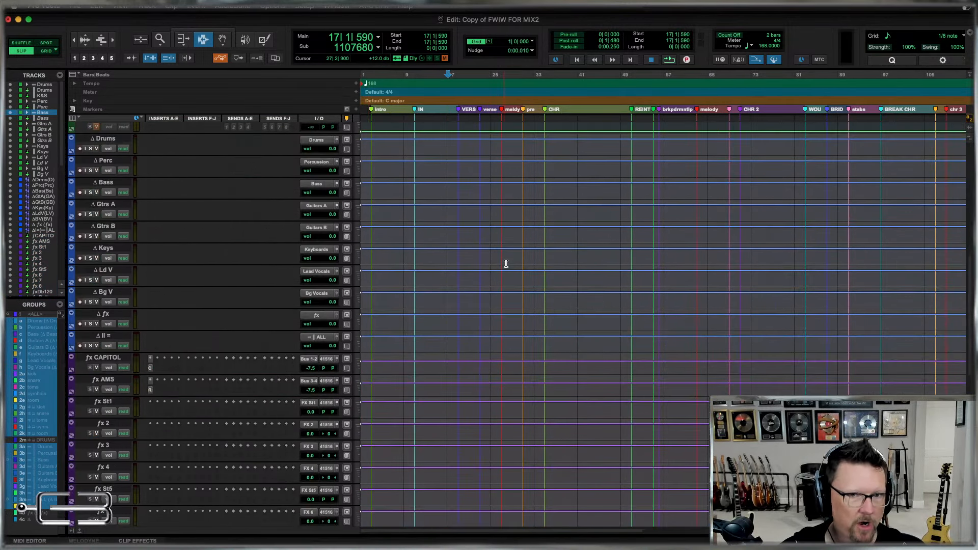
left_click(111, 407)
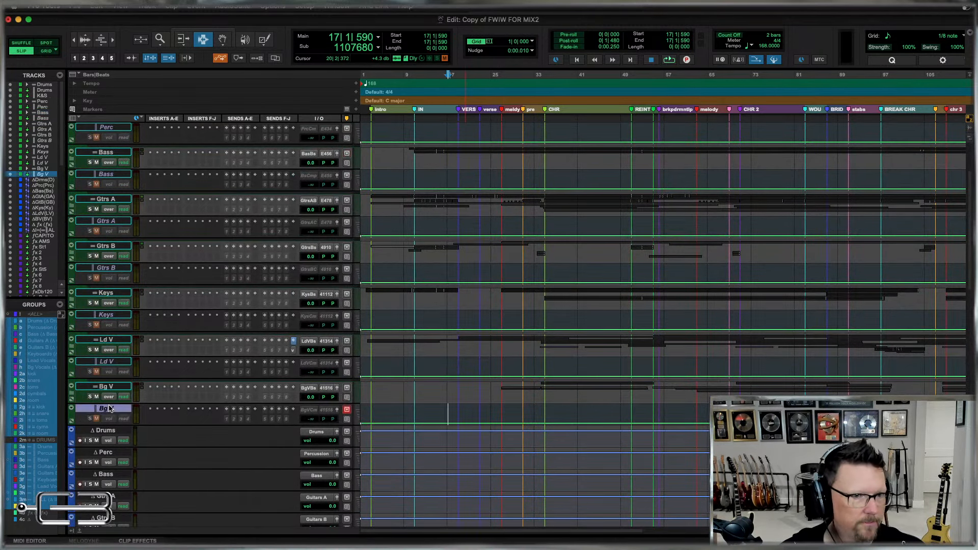
left_click(111, 363, "super")
left_click(110, 316, "super")
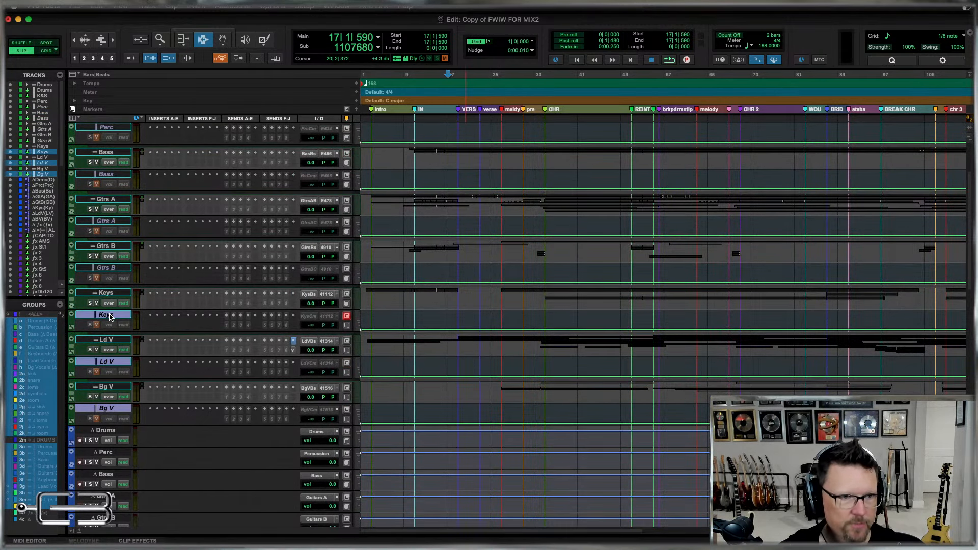
left_click(106, 271, "super")
left_click(105, 223, "super")
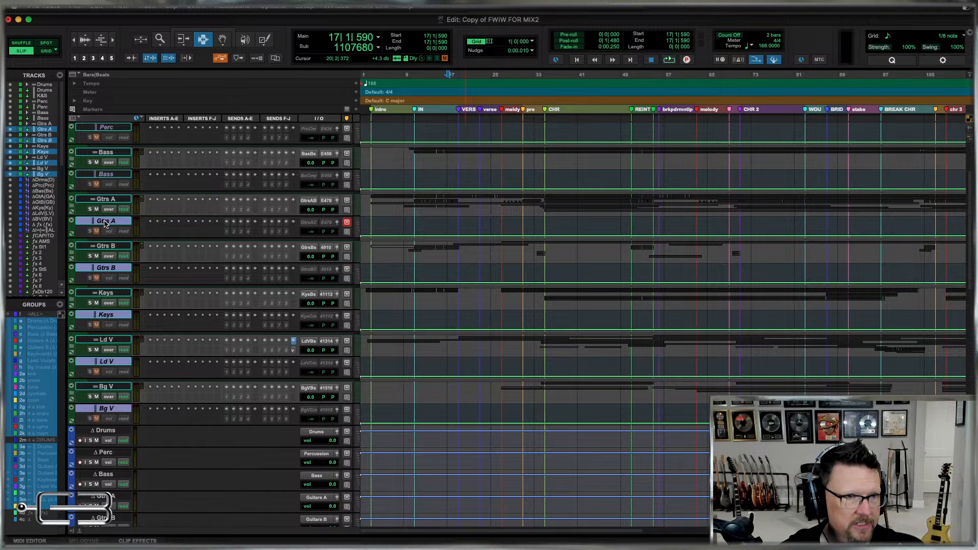
left_click(106, 175, "super")
scroll(108, 178, "up", 3)
left_click(114, 224, "super")
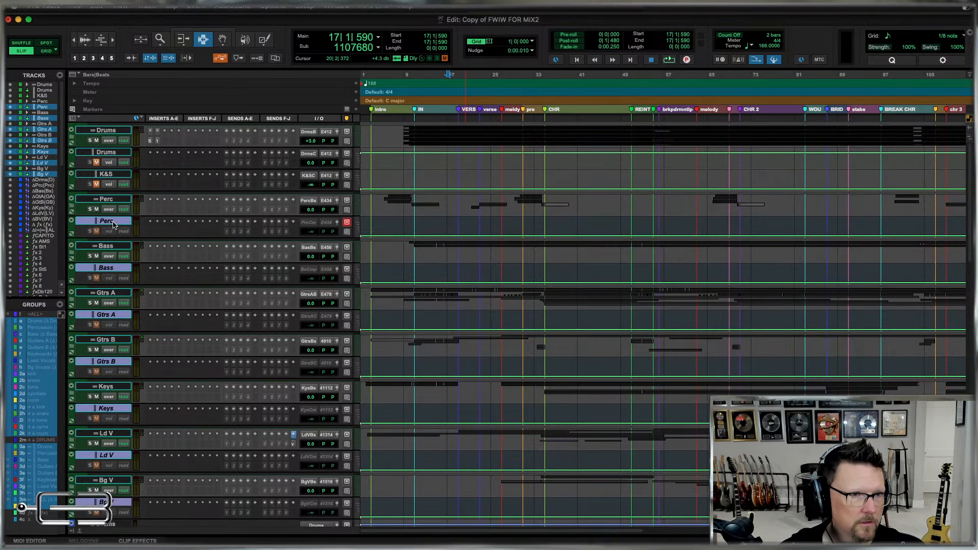
right_click(113, 224)
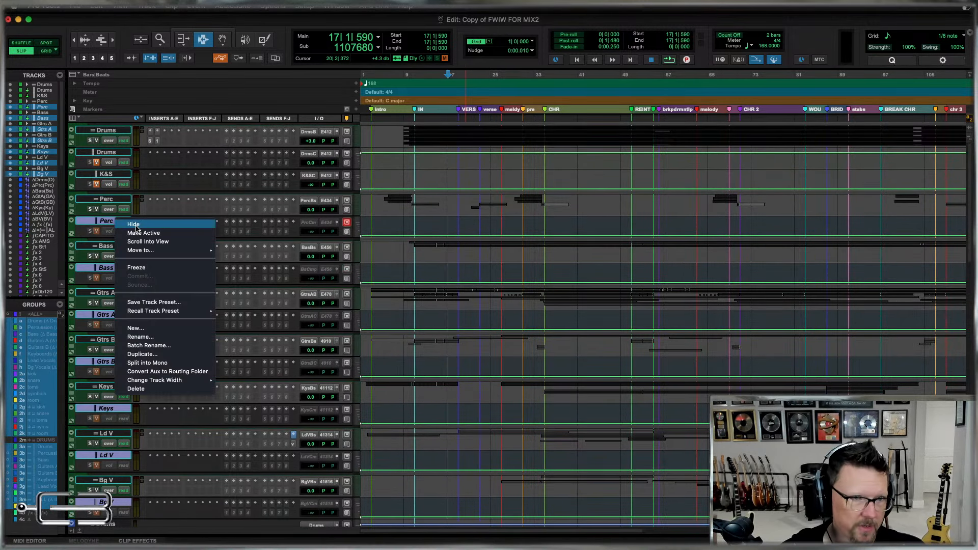
left_click(137, 230)
Switch to the Mix window and open all the folder tracks, including Drums, Perc, Bass and Gtrs A.
scroll(684, 277, "right", 5)
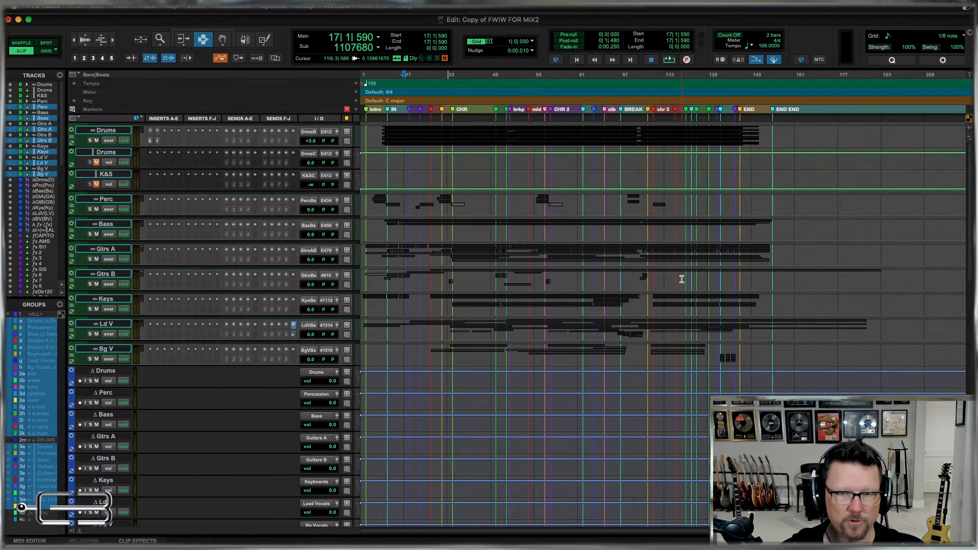
left_click(568, 260)
key("r")
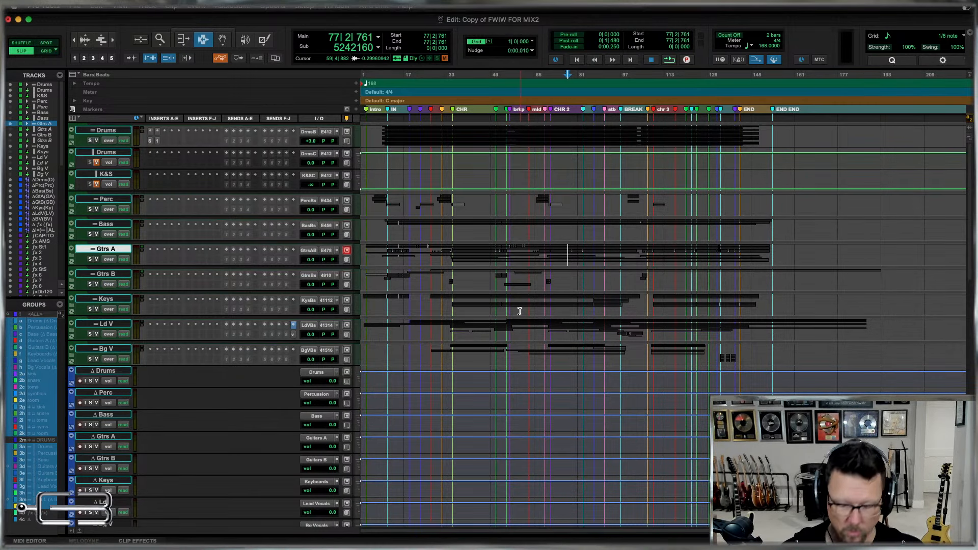
key("super+equal")
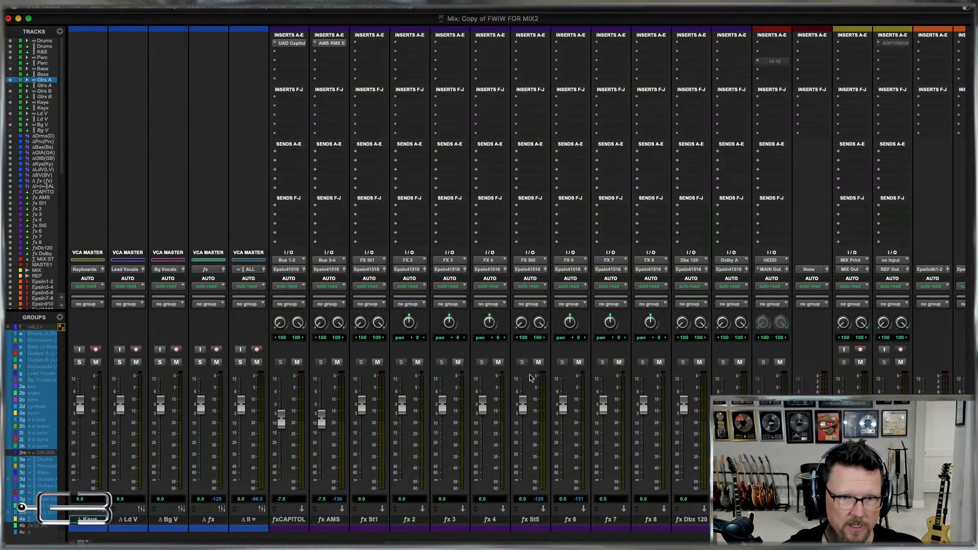
scroll(546, 383, "left", 10)
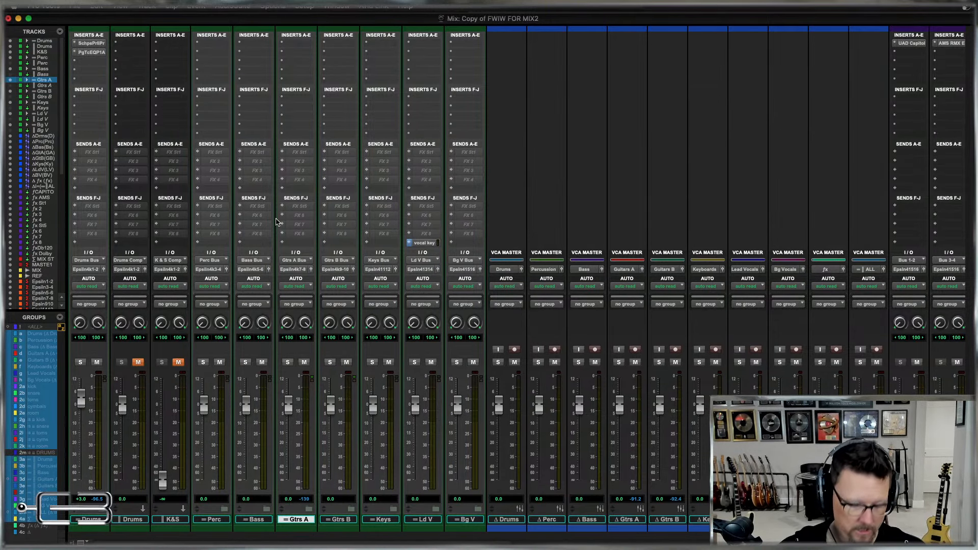
left_click(225, 510, "alt")
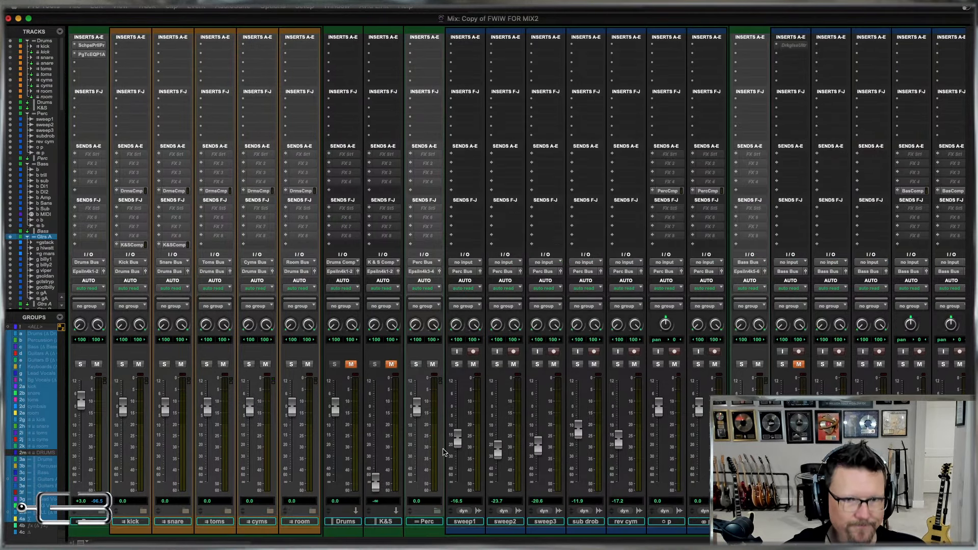
Select the percussion tracks sweep1 through rev cym, plus the bass tracks b, b trill and b sub.
left_click(464, 522)
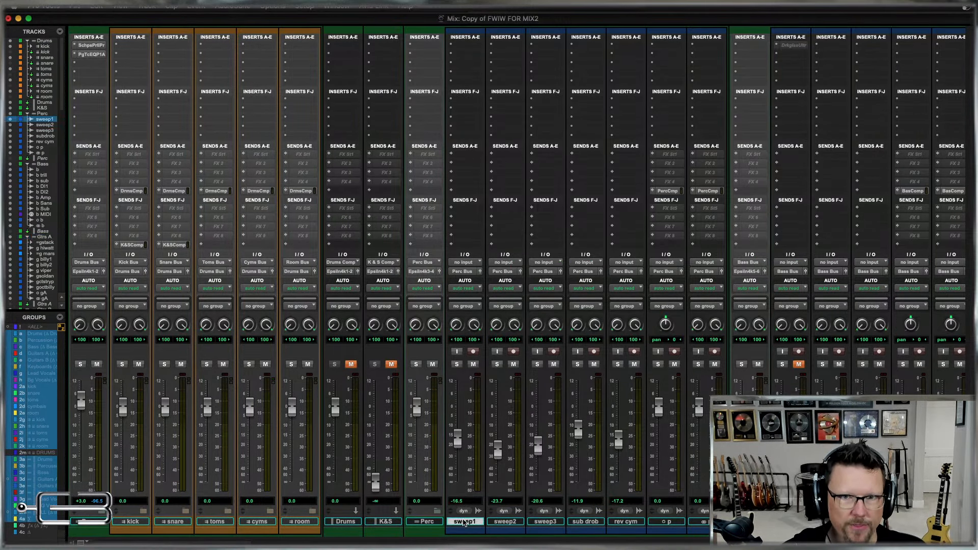
left_click(630, 522, "shift")
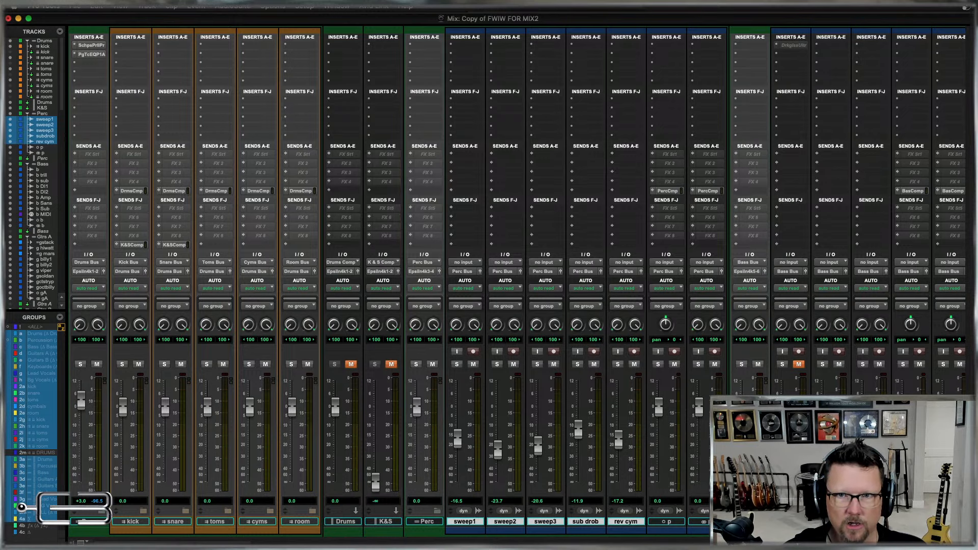
scroll(654, 540, "right", 5)
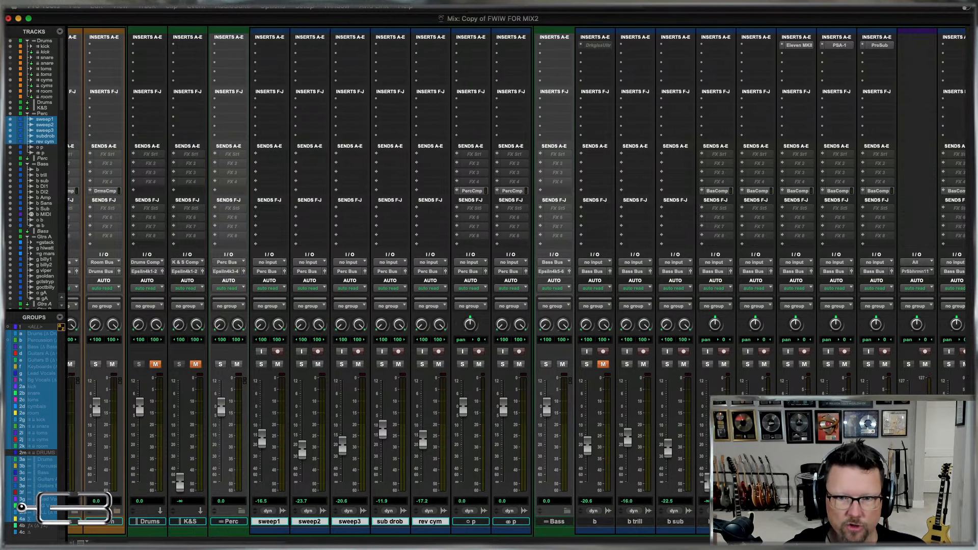
left_click(595, 521, "super")
left_click(637, 522, "super")
left_click(680, 523, "super")
Add the Gtrs A tracks g stack through g oct billy and the Gtrs B tracks g verse1 through g bend to the selection.
scroll(681, 524, "right", 8)
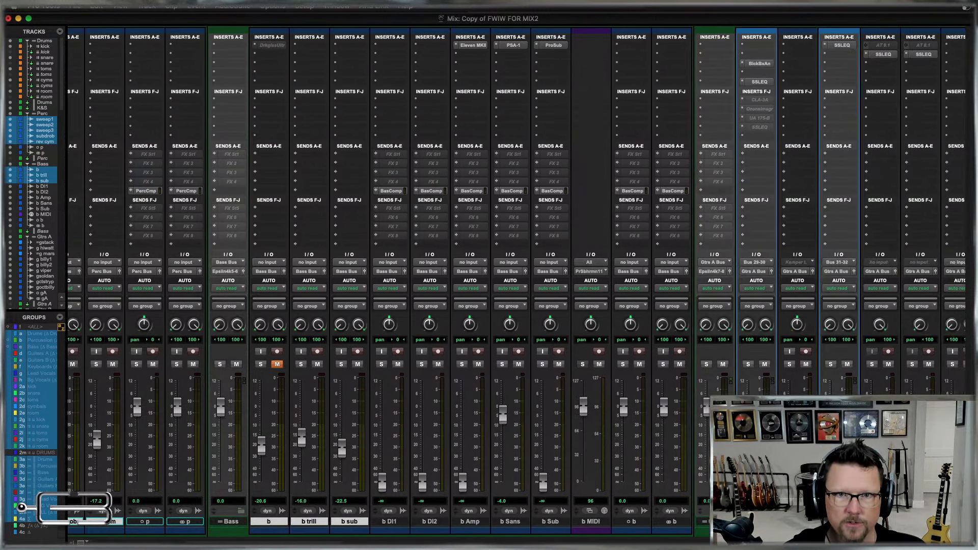
scroll(693, 518, "right", 4)
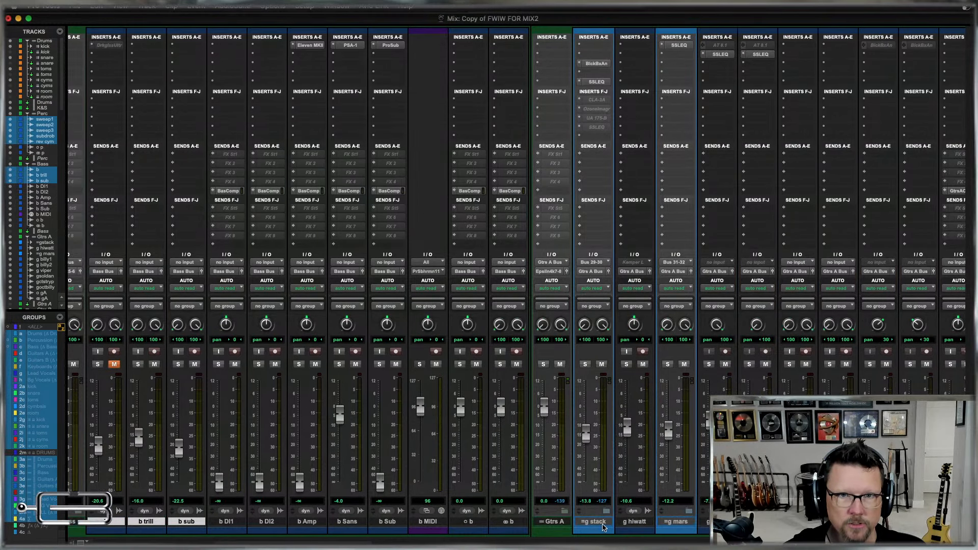
left_click_drag(605, 523, 797, 523)
left_click(838, 522, "super")
left_click(879, 522, "super")
left_click(918, 522, "super")
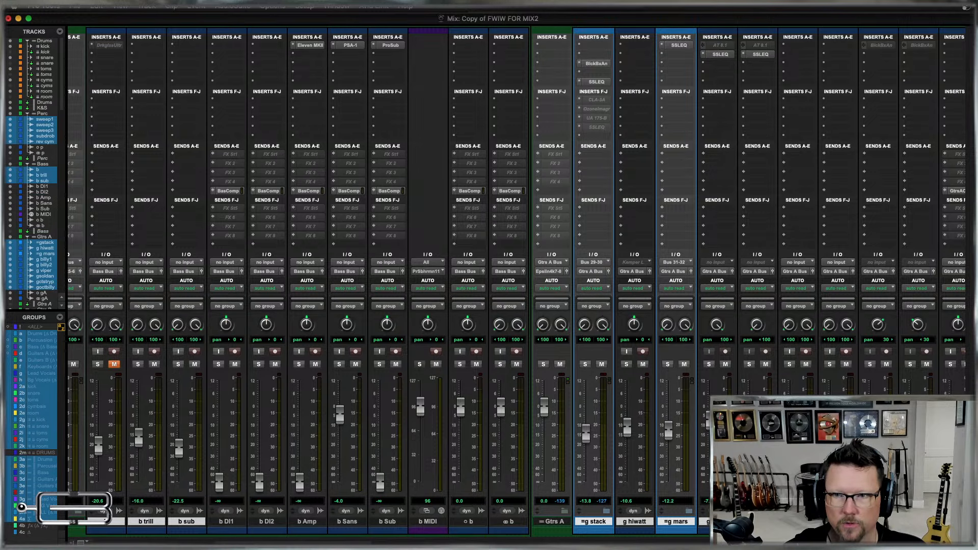
scroll(918, 522, "right", 10)
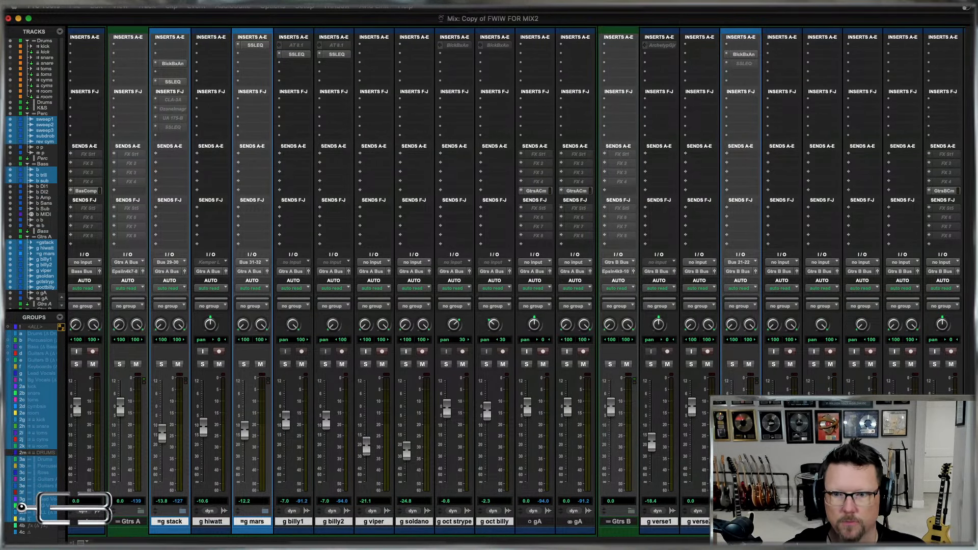
scroll(602, 522, "right", 10)
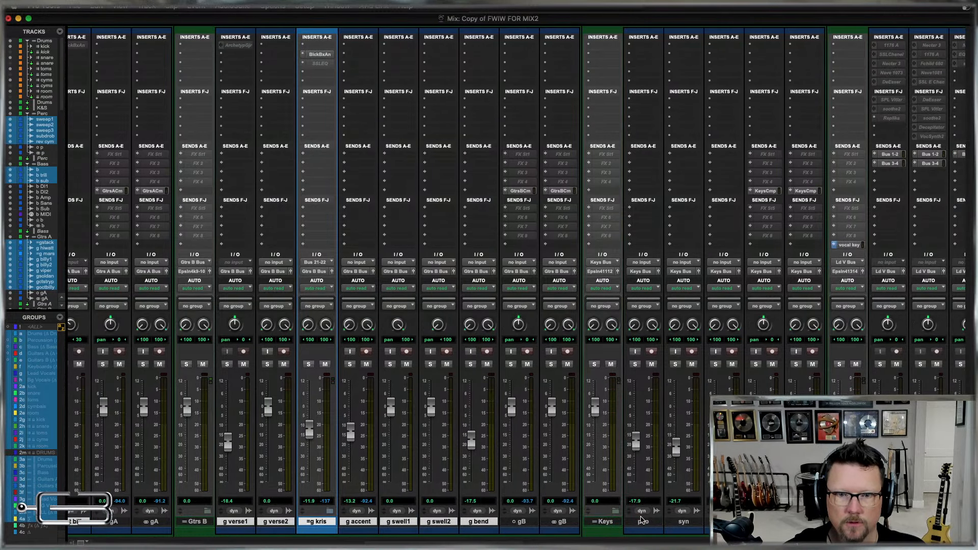
Add the pno, syn and syn omni tracks to the selection and recall a track preset on all selected tracks, accepting the unfreezing of tracks.
left_click(683, 522, "super")
scroll(517, 285, "right", 15)
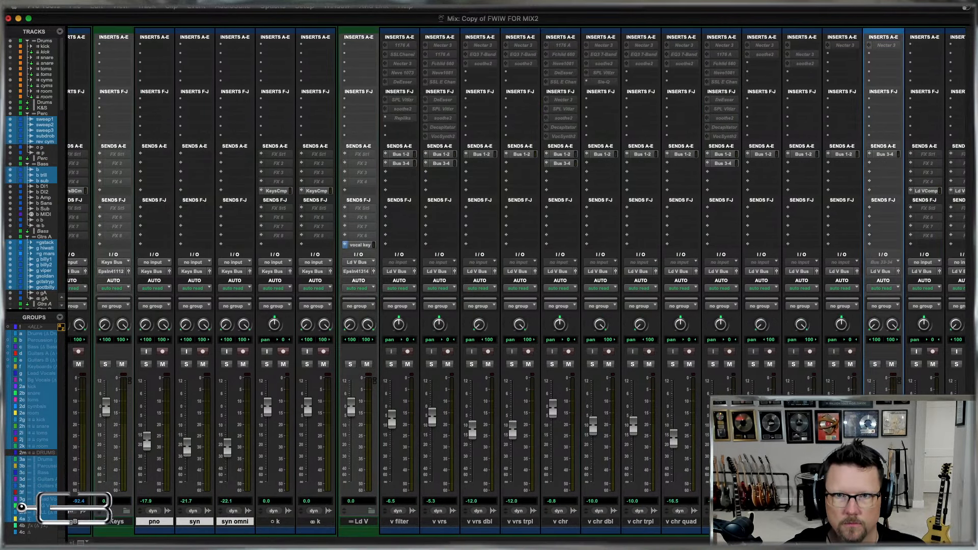
scroll(516, 285, "right", 7)
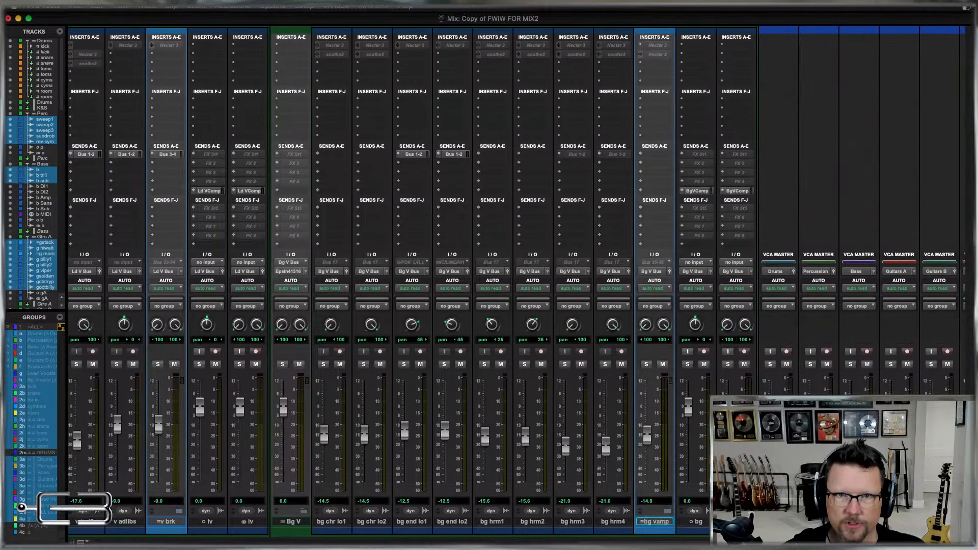
scroll(693, 138, "left", 15)
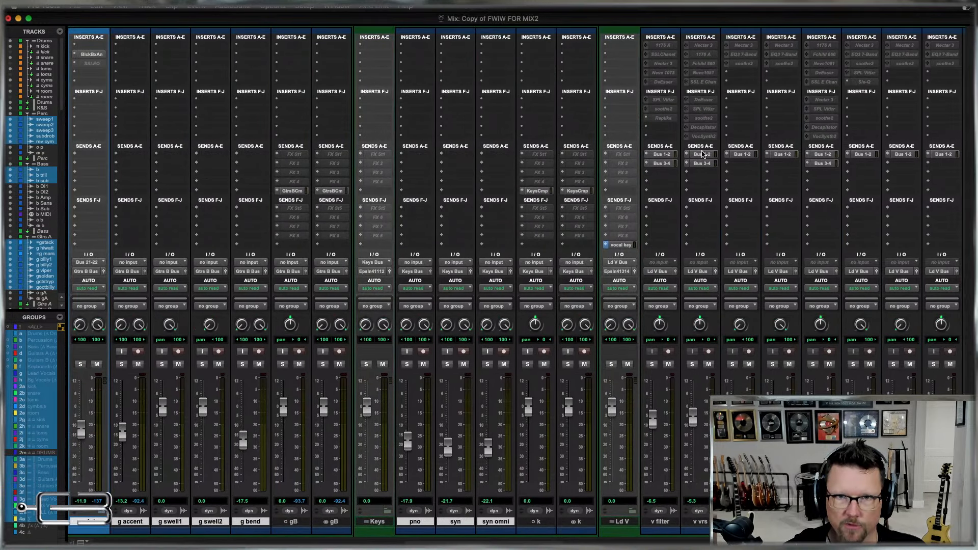
scroll(706, 196, "left", 7)
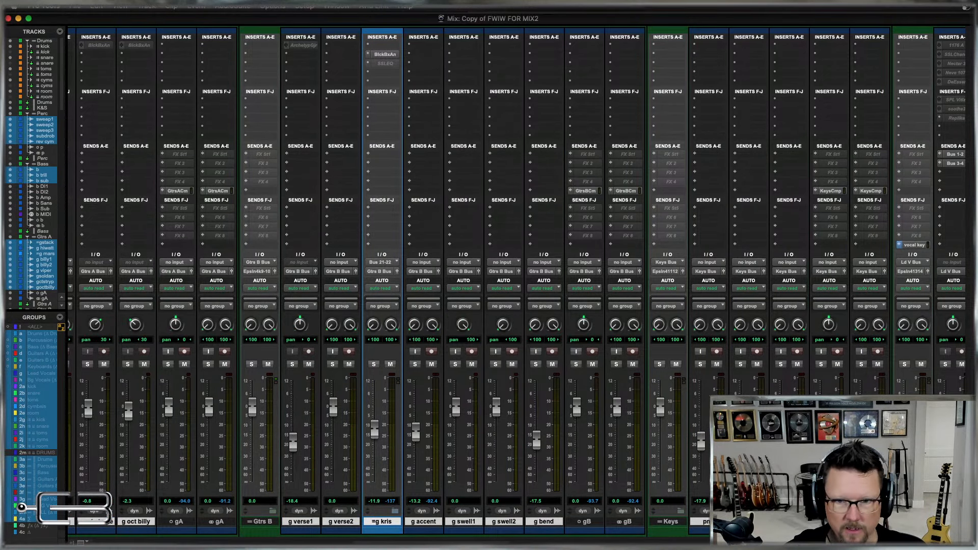
right_click(716, 318)
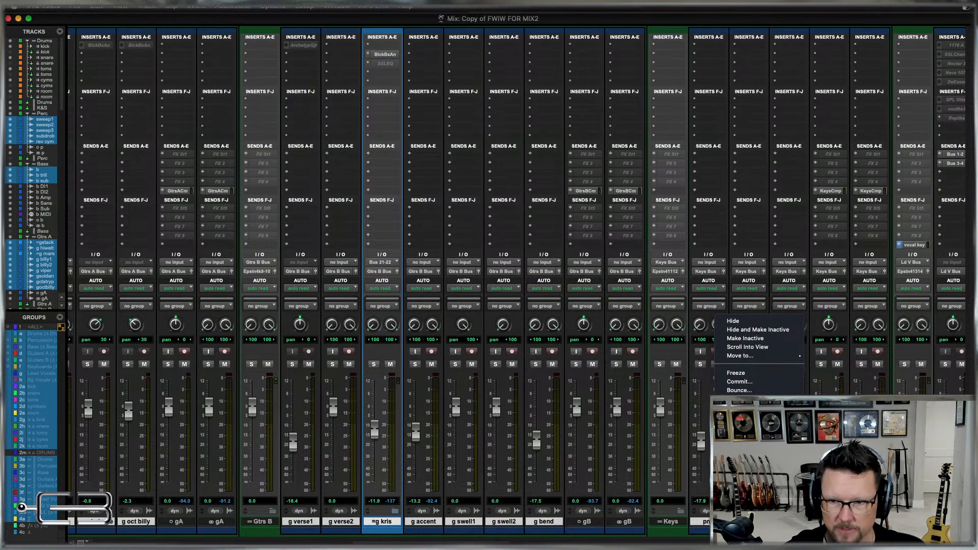
left_click(846, 485)
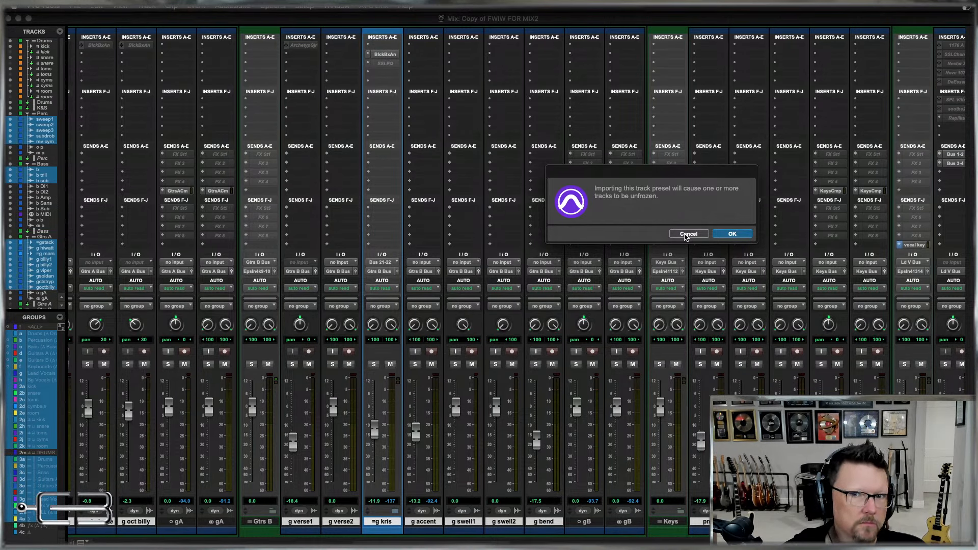
left_click(735, 235)
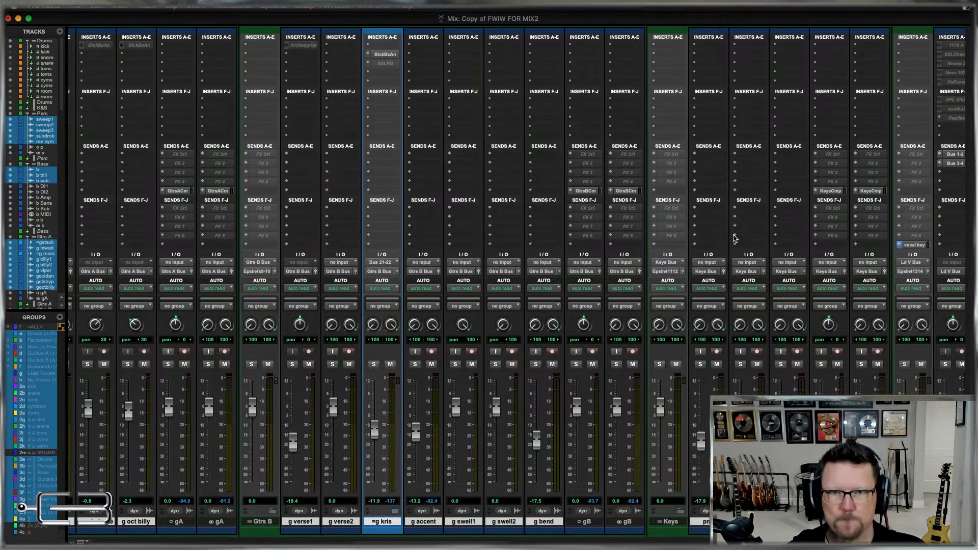
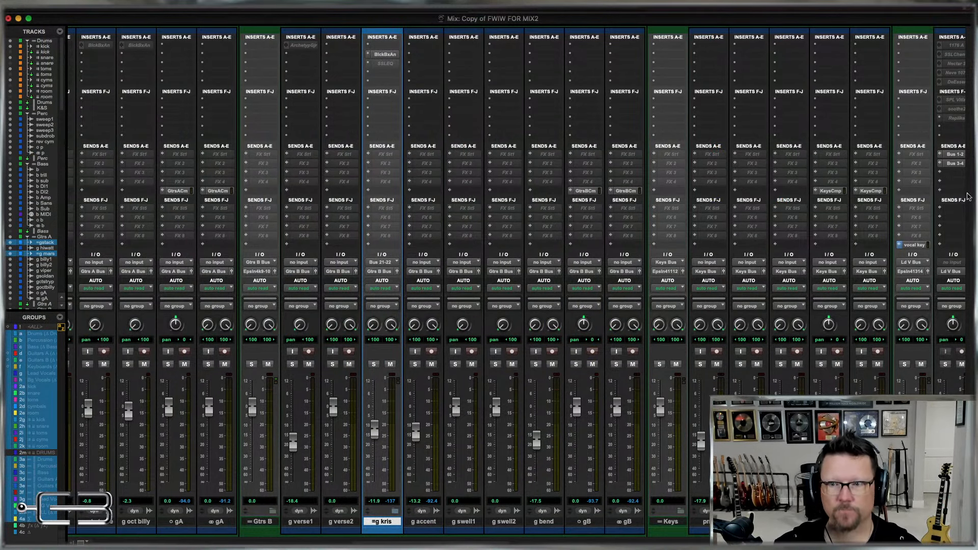
Look inside the kick folder track, close it again, and collapse the Drums folder track.
key("super+=")
scroll(601, 215, "left", 15)
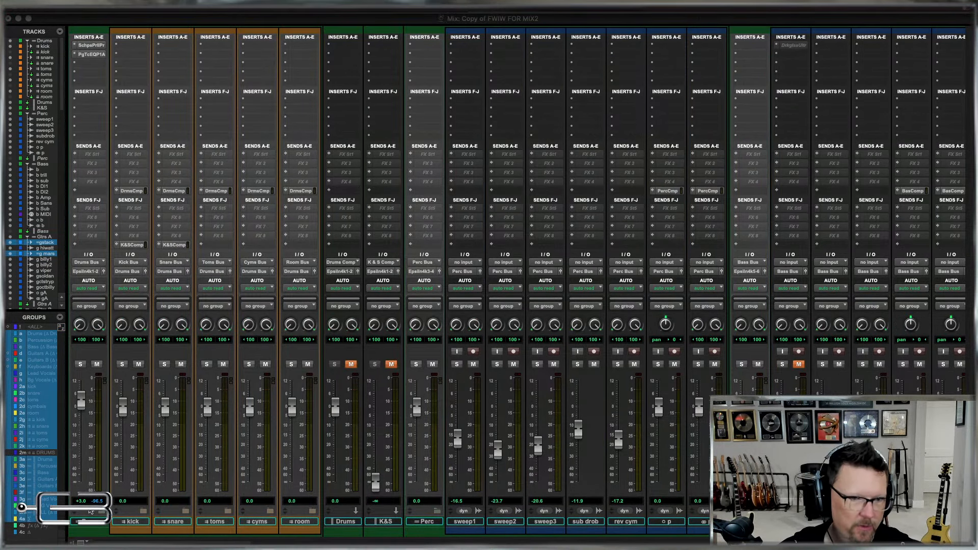
left_click(144, 513)
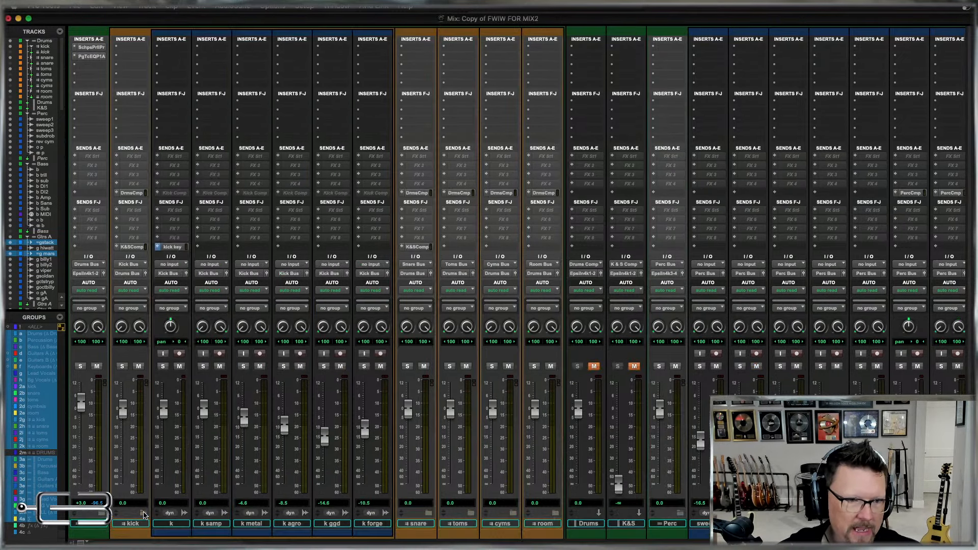
left_click(144, 513)
left_click(144, 513)
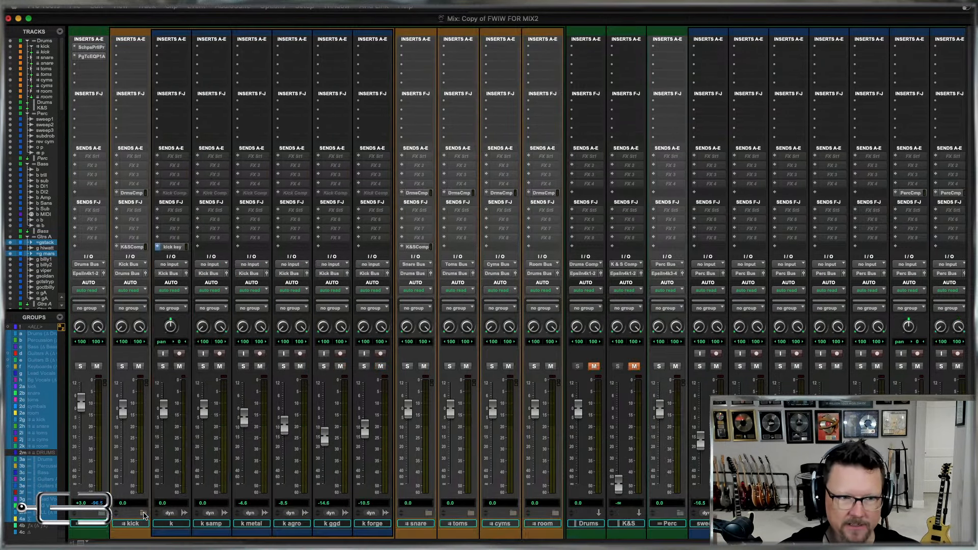
left_click(144, 514)
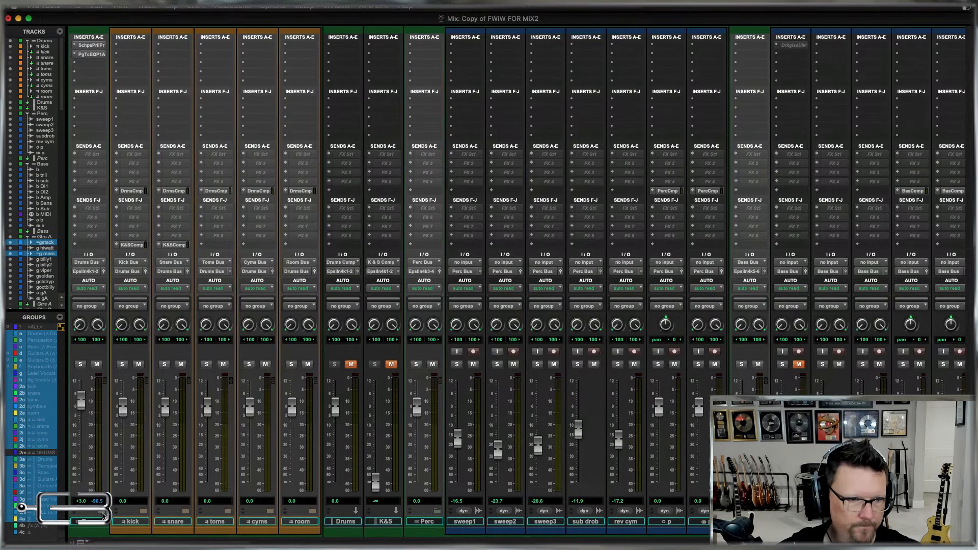
left_click(104, 515)
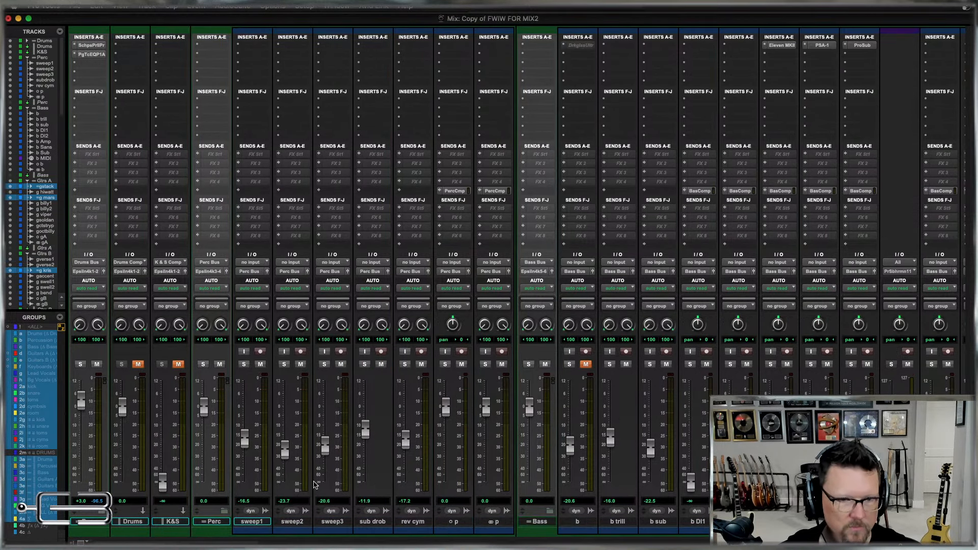
Select the percussion tracks from sweep1 through both p tracks and assign their send E to the Perc Comp bus.
left_click(454, 523)
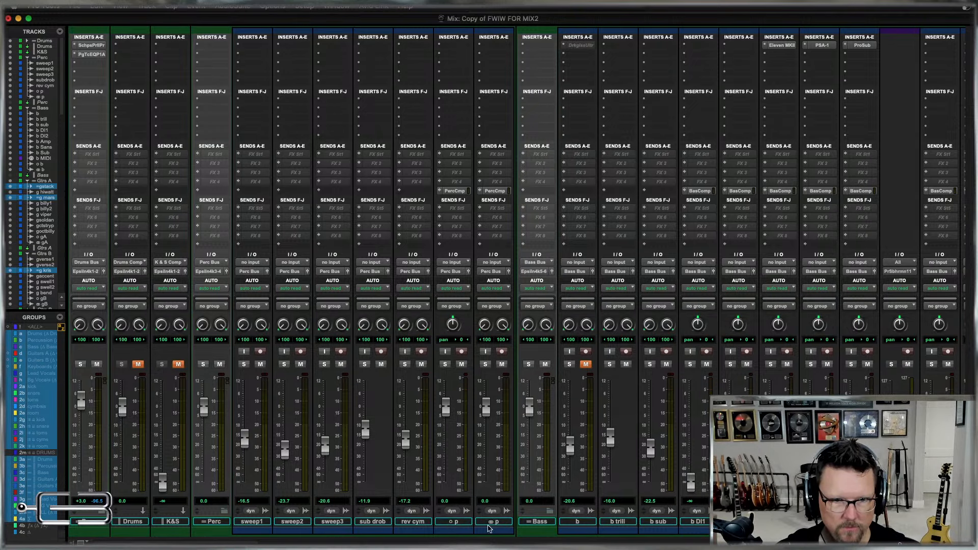
left_click(493, 523, "shift")
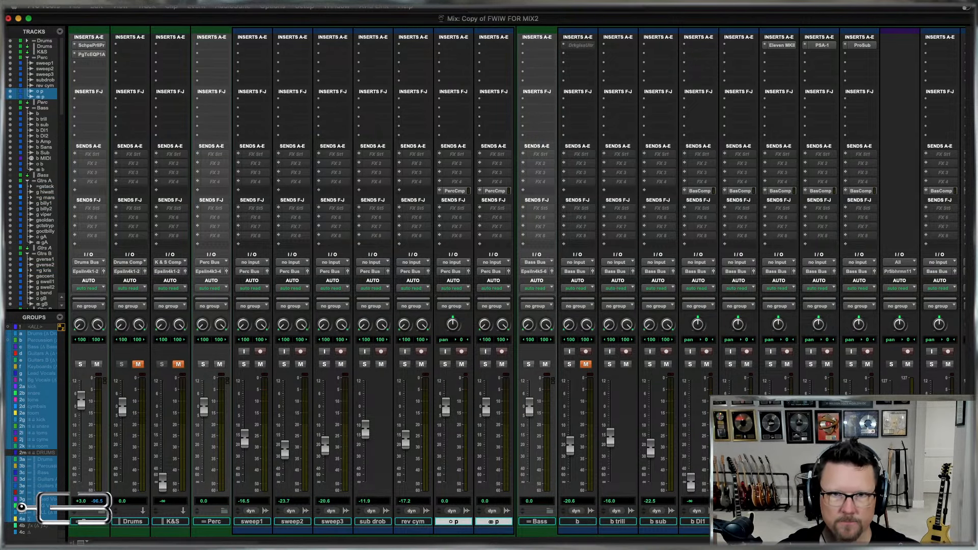
left_click(496, 522, "super")
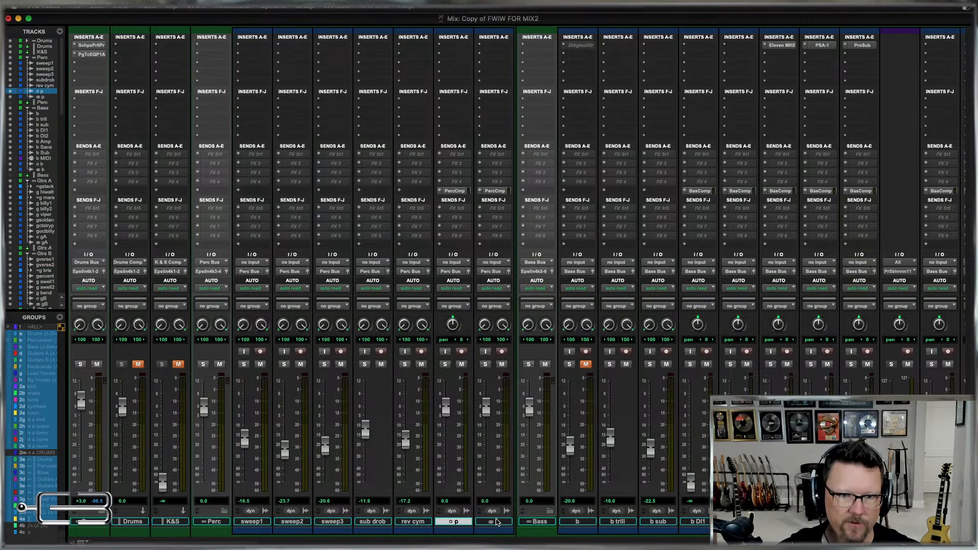
left_click(497, 522)
left_click(257, 522, "shift")
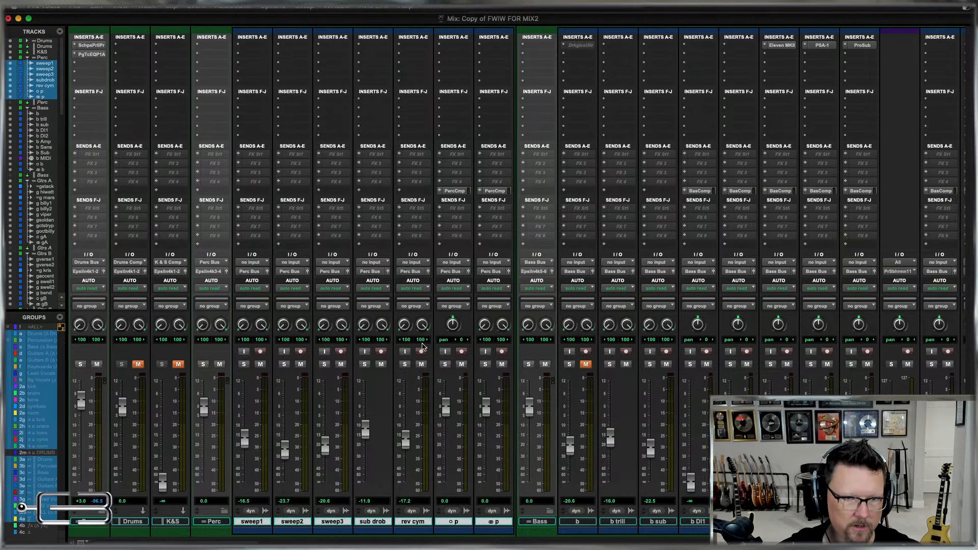
left_click(439, 192)
mouse_move(474, 200)
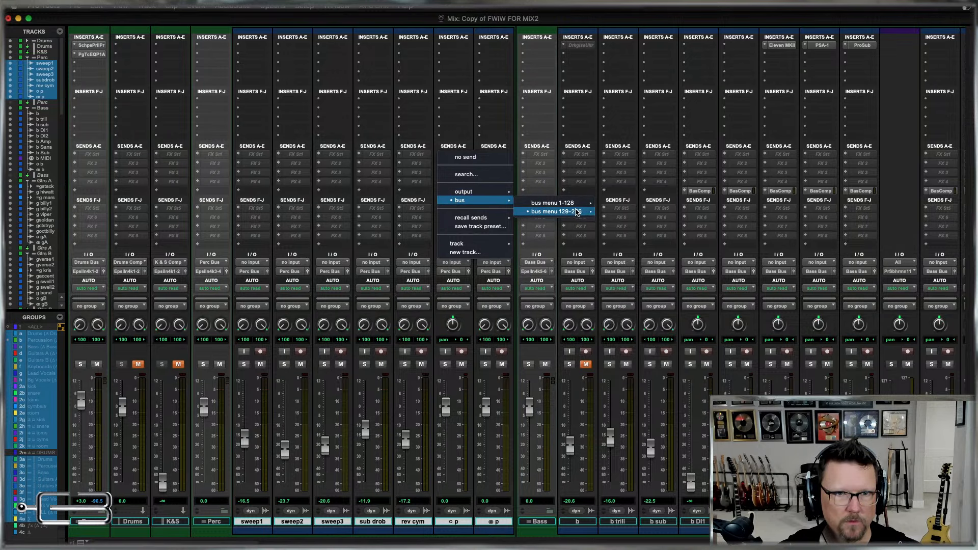
mouse_move(576, 212)
left_click(642, 431)
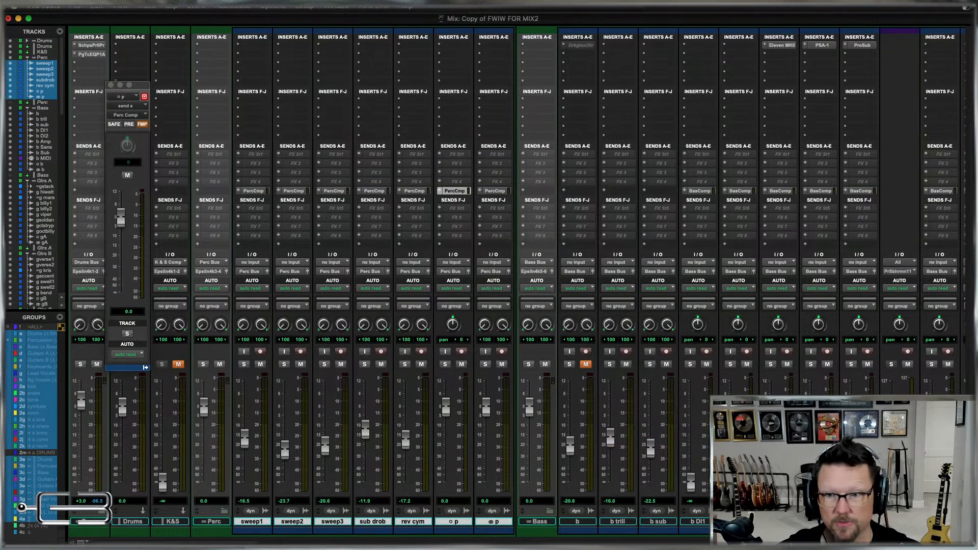
Select the bass tracks b through b Sub and assign their send E to the Bass Comp bus.
left_click(586, 521)
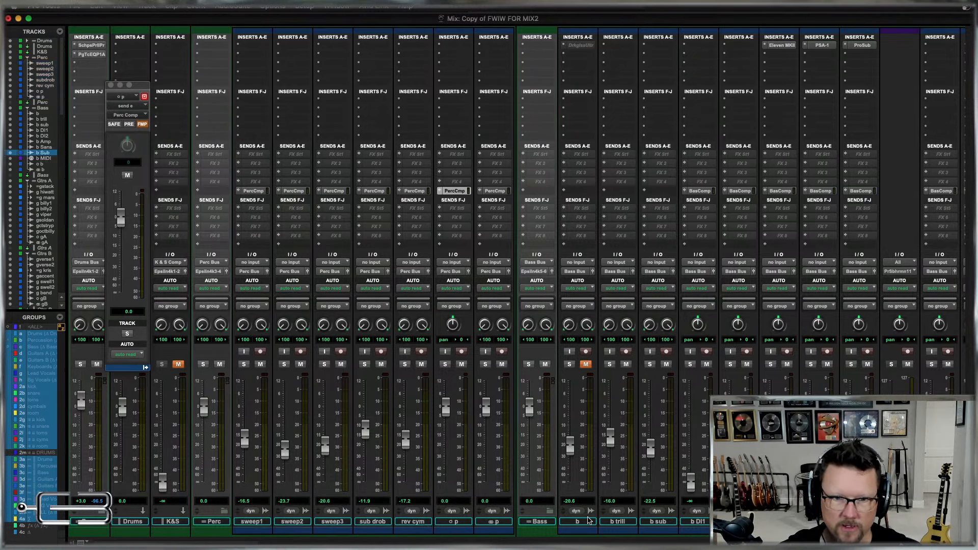
left_click(684, 192)
mouse_move(813, 212)
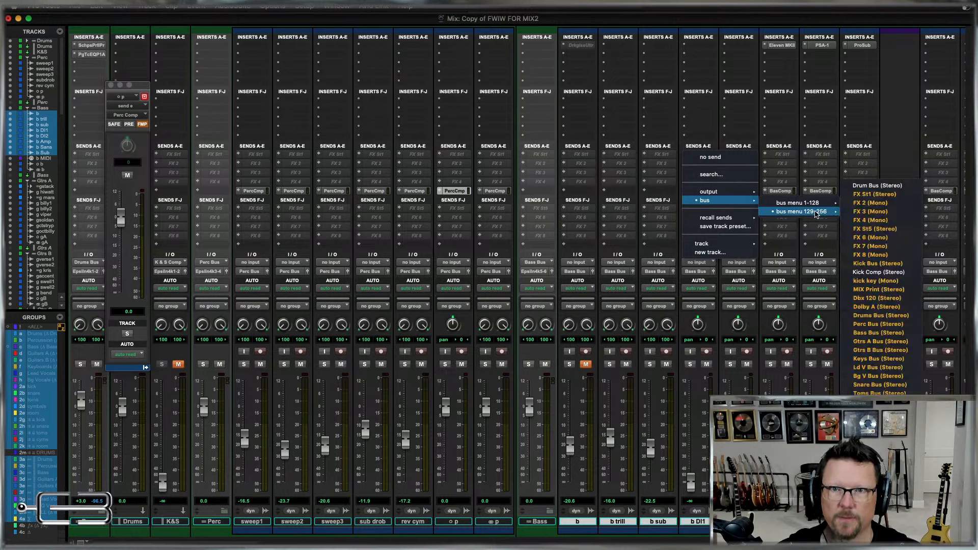
left_click(875, 446, "alt+shift")
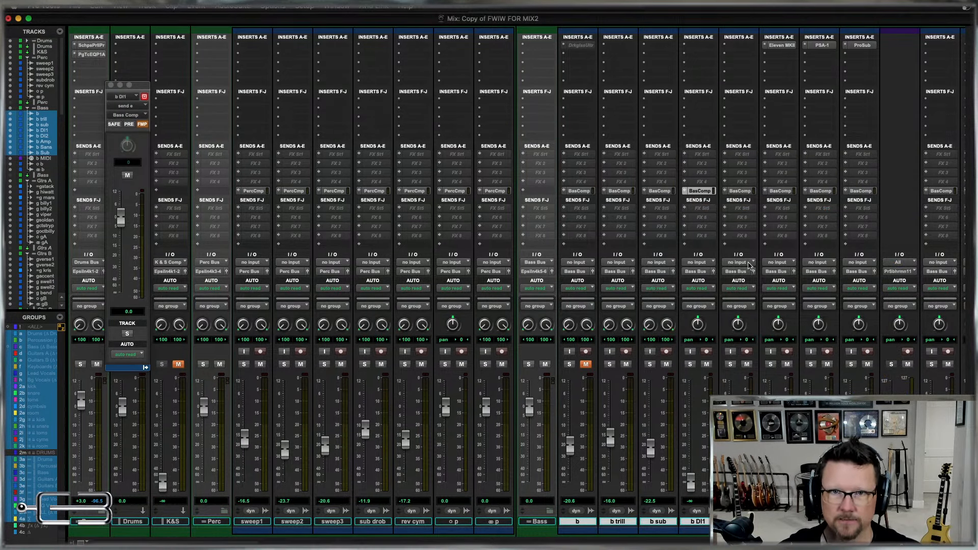
Select the Gtrs A tracks from g stack through both gA tracks and assign their send E to the Gtrs A Comp bus.
scroll(750, 269, "right", 15)
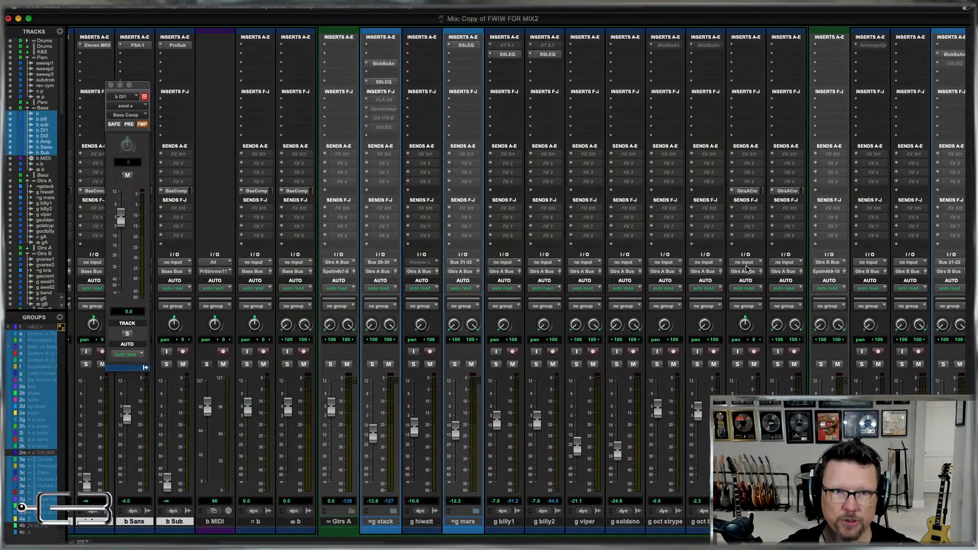
left_click(389, 522)
left_click(786, 521, "shift")
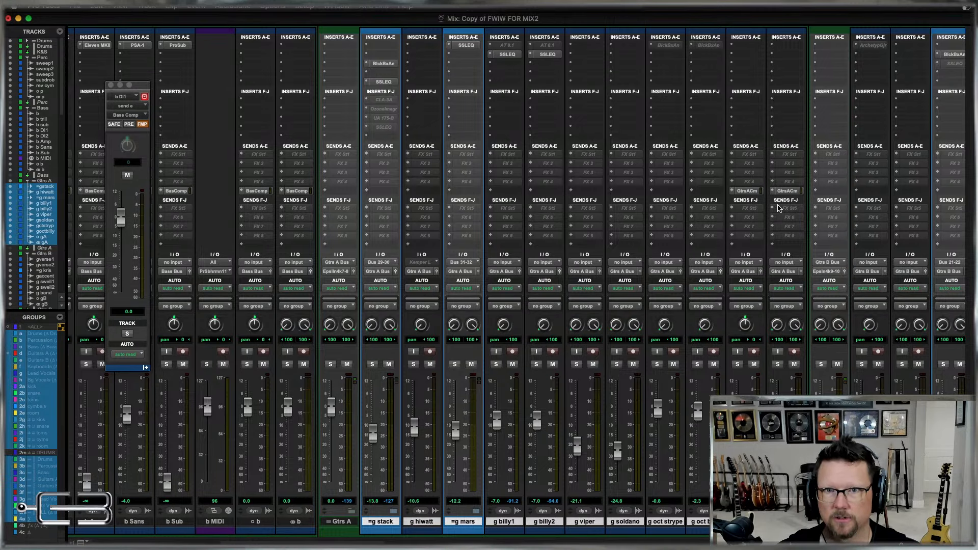
left_click(733, 191)
mouse_move(780, 200)
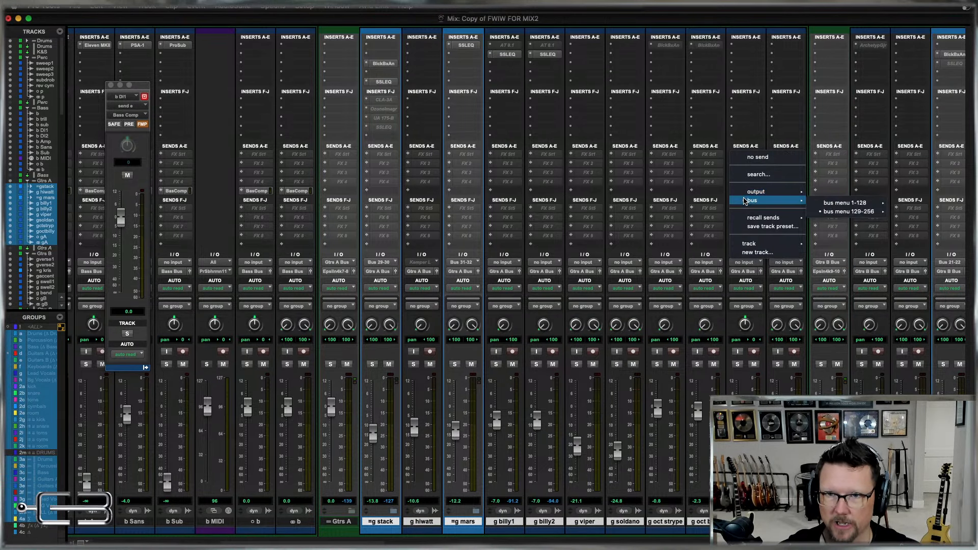
mouse_move(843, 214)
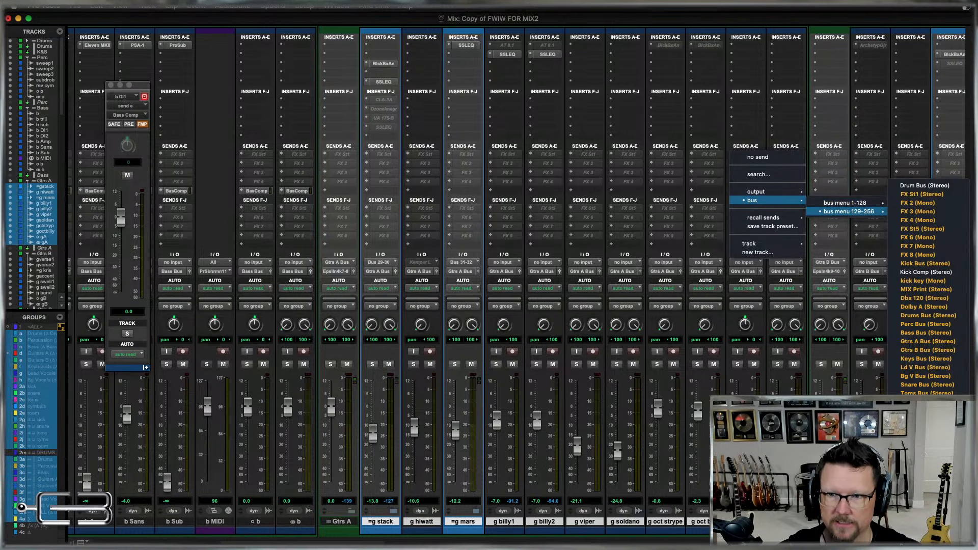
left_click(928, 472, "alt+shift")
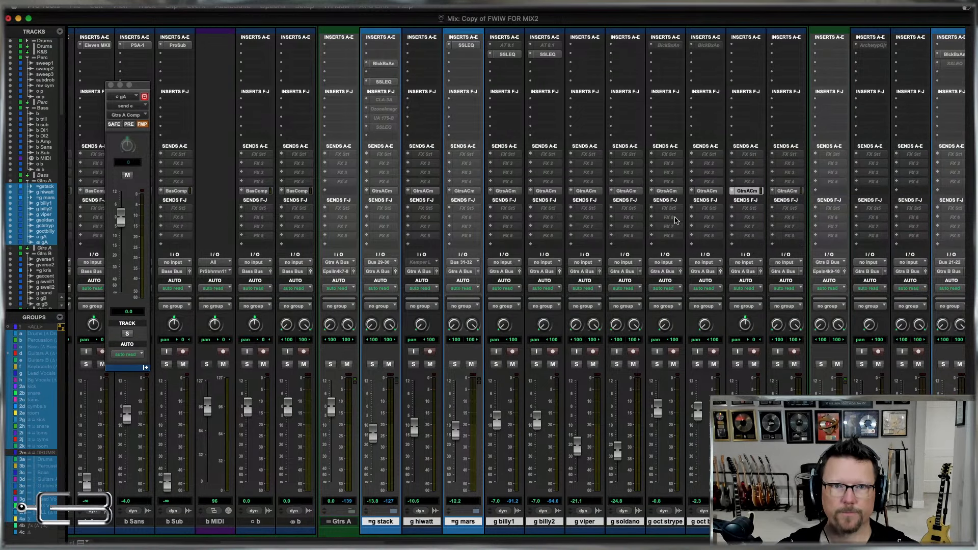
Select the Gtrs B tracks from g verse1 through both gB tracks and assign their send E to the Gtrs B Comp bus.
scroll(775, 249, "right", 6)
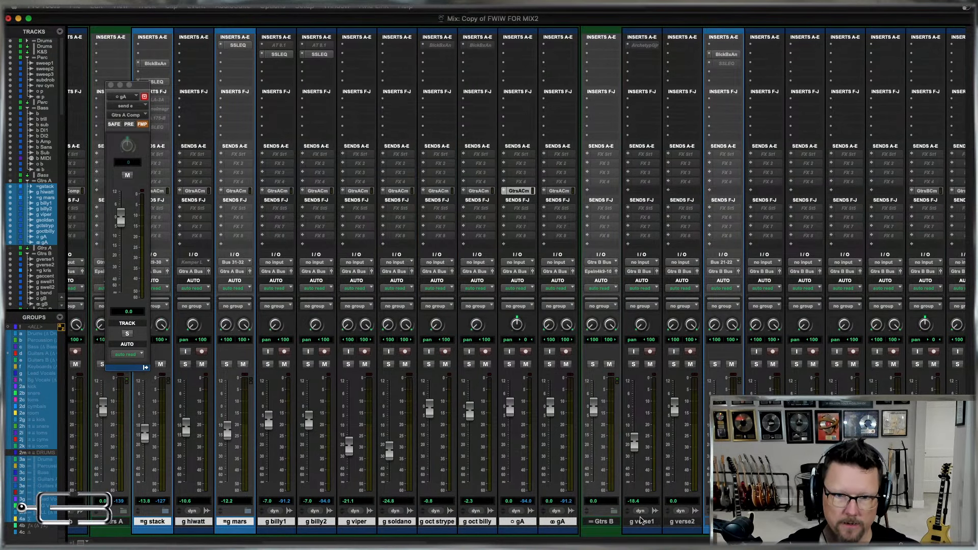
left_click(638, 522)
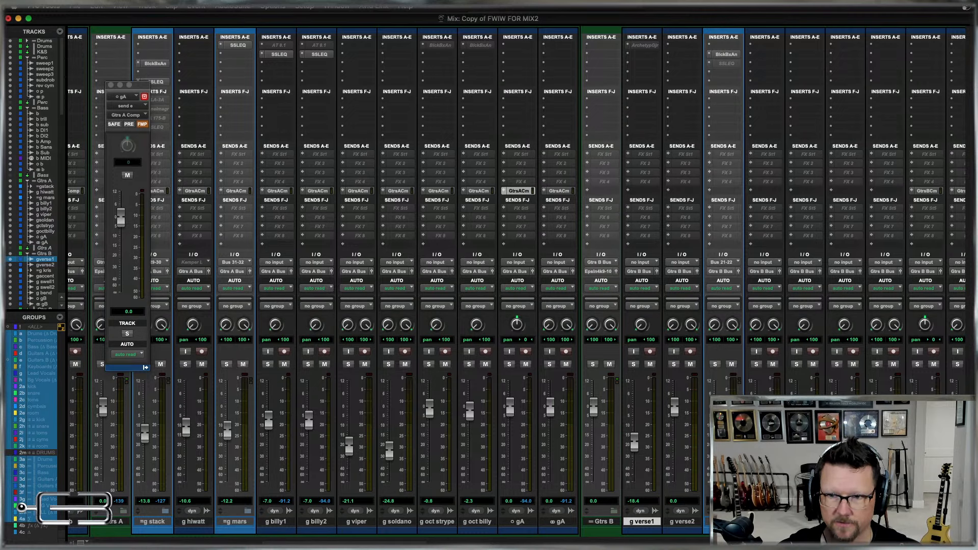
left_click(965, 521, "shift")
left_click(912, 193)
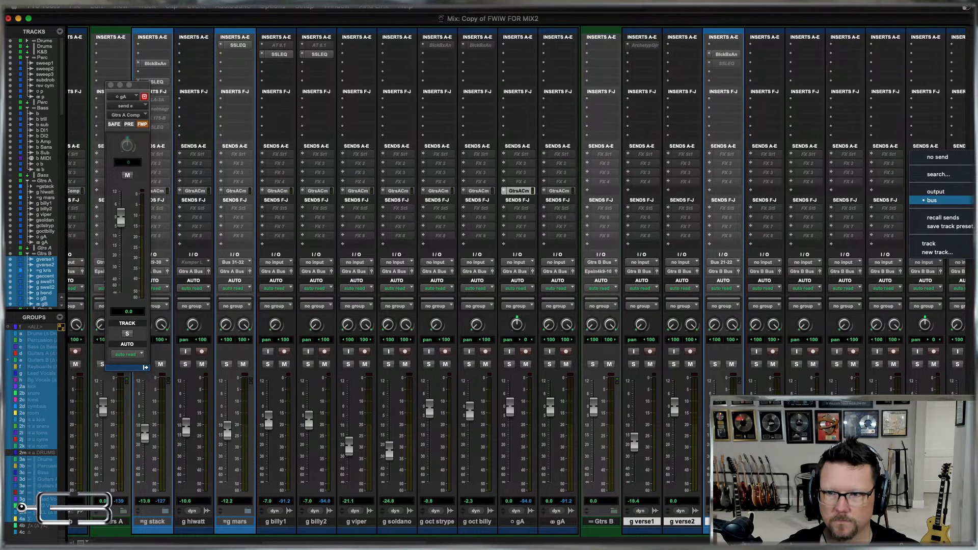
left_click(973, 200, "alt+shift")
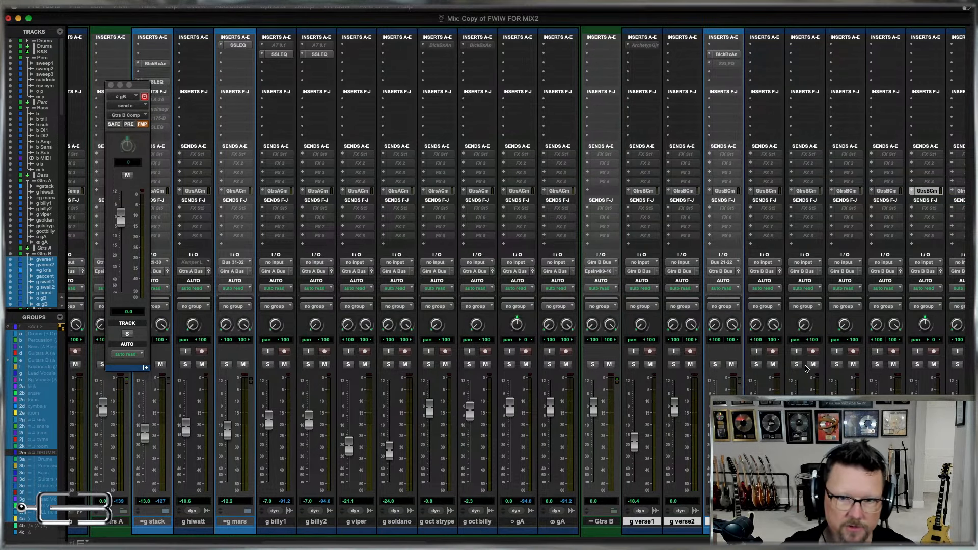
Select the keys tracks pno, syn, syn omni and both k tracks, and assign their send E to the Keys Comp bus.
scroll(758, 304, "right", 10)
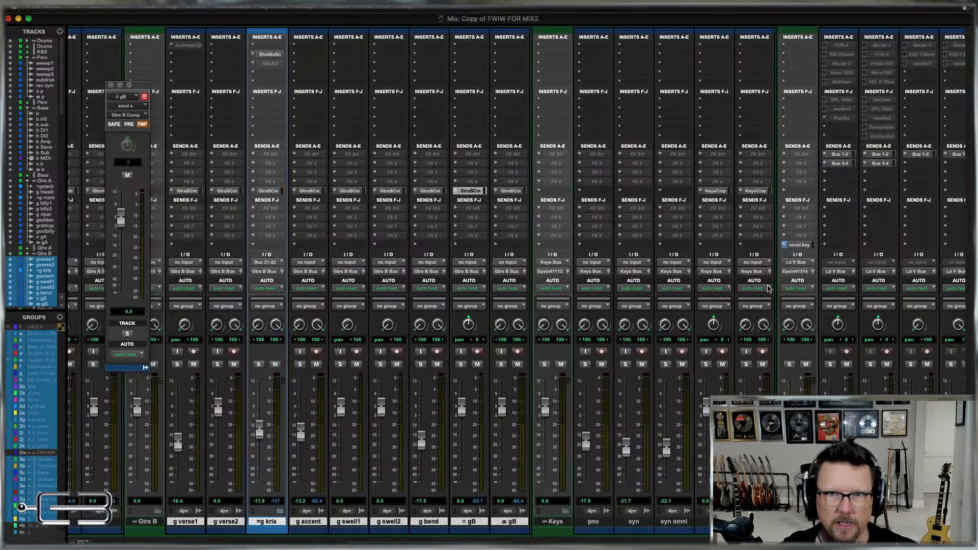
left_click(591, 522)
left_click(674, 522, "shift")
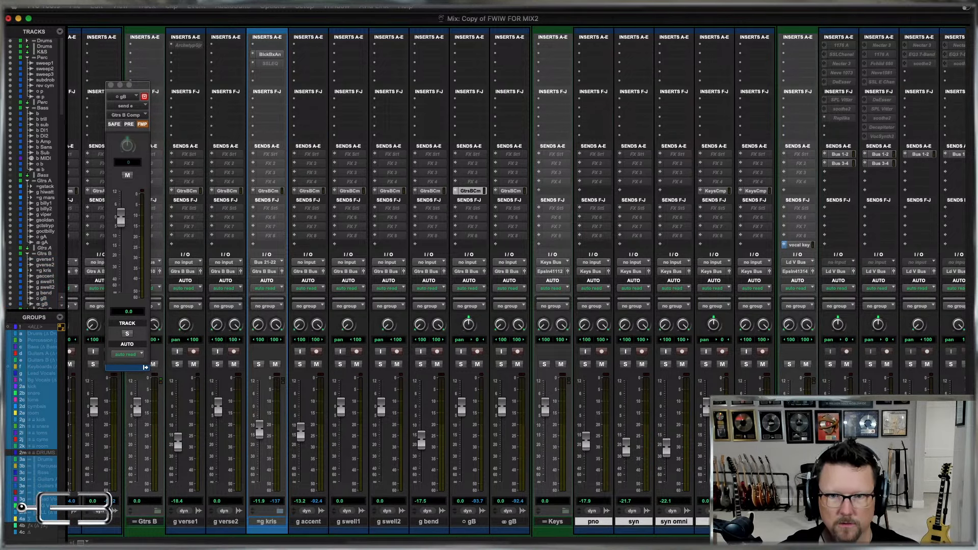
left_click(741, 192)
mouse_move(779, 200)
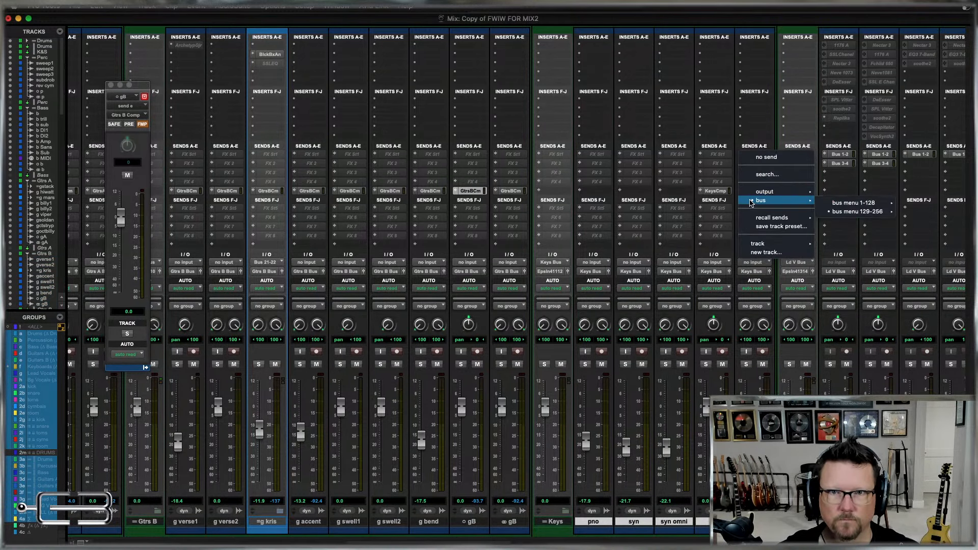
mouse_move(879, 214)
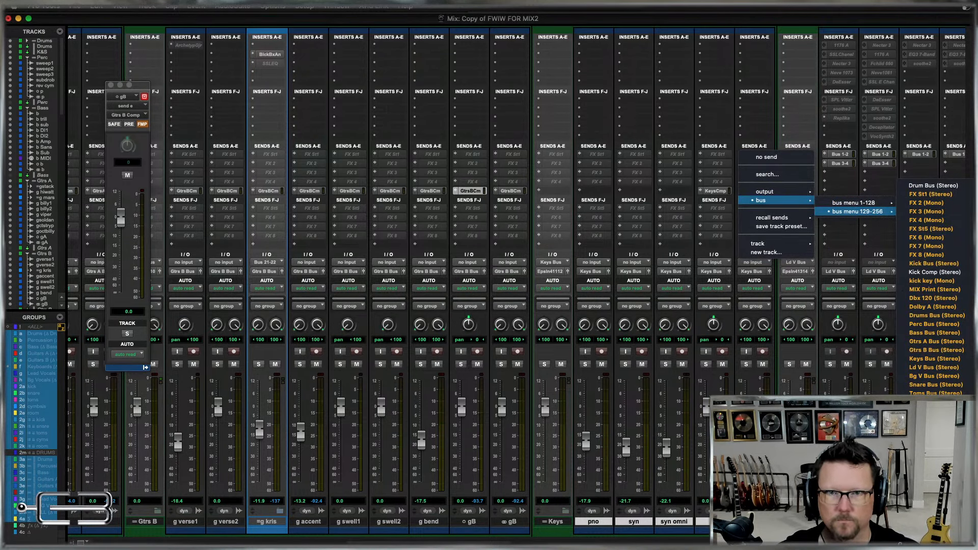
left_click(935, 472, "alt+shift")
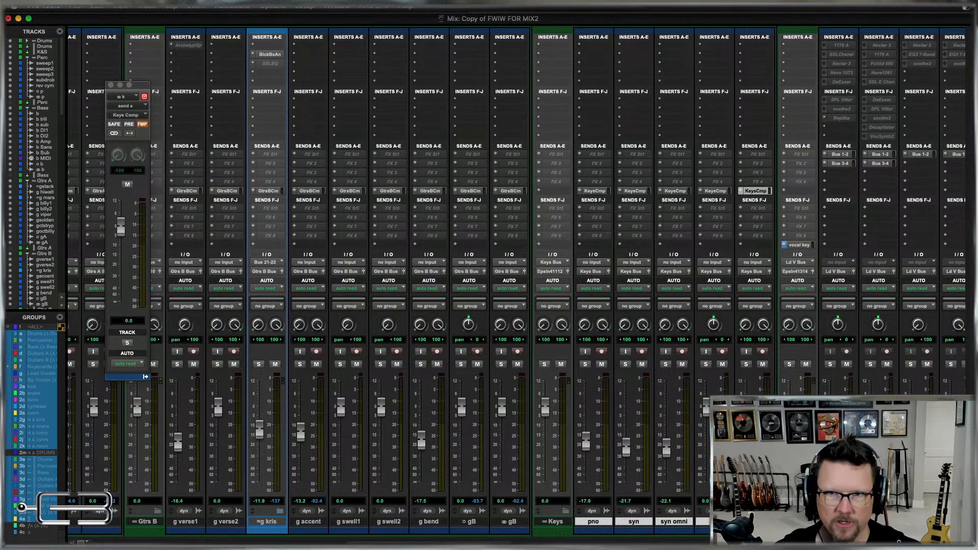
Select the lead vocal tracks from v filter through both lv tracks and assign their send E to the Ld V Comp bus.
scroll(517, 282, "right", 10)
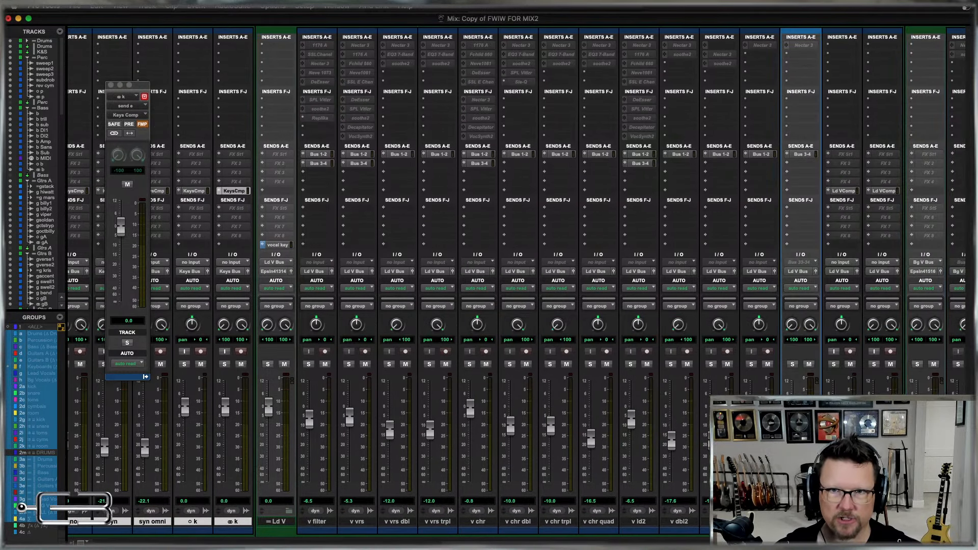
left_click(882, 522)
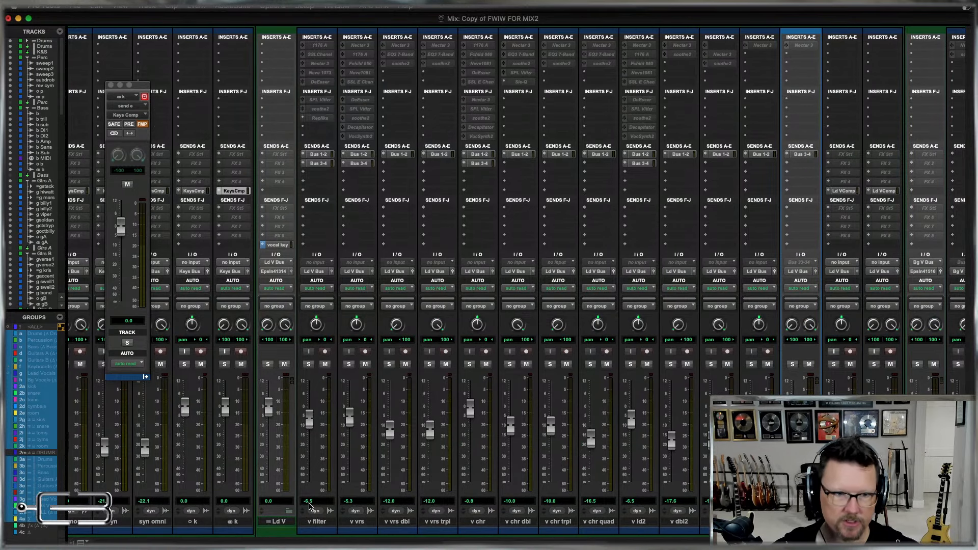
left_click(323, 522, "shift")
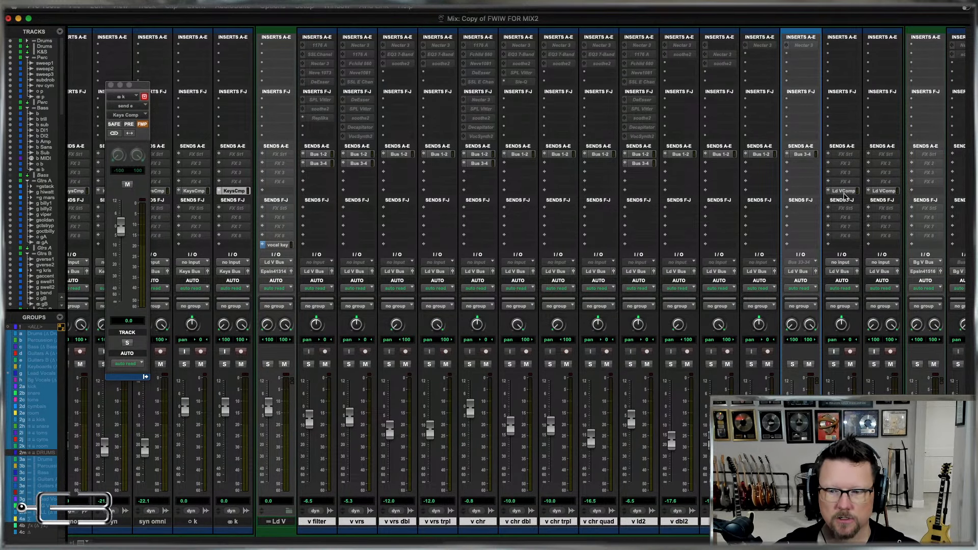
left_click(828, 192)
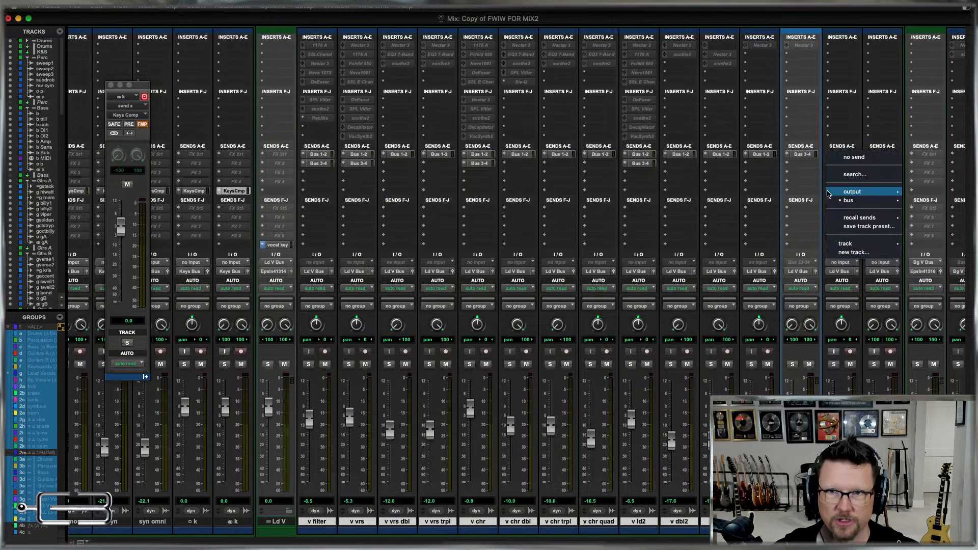
mouse_move(866, 200)
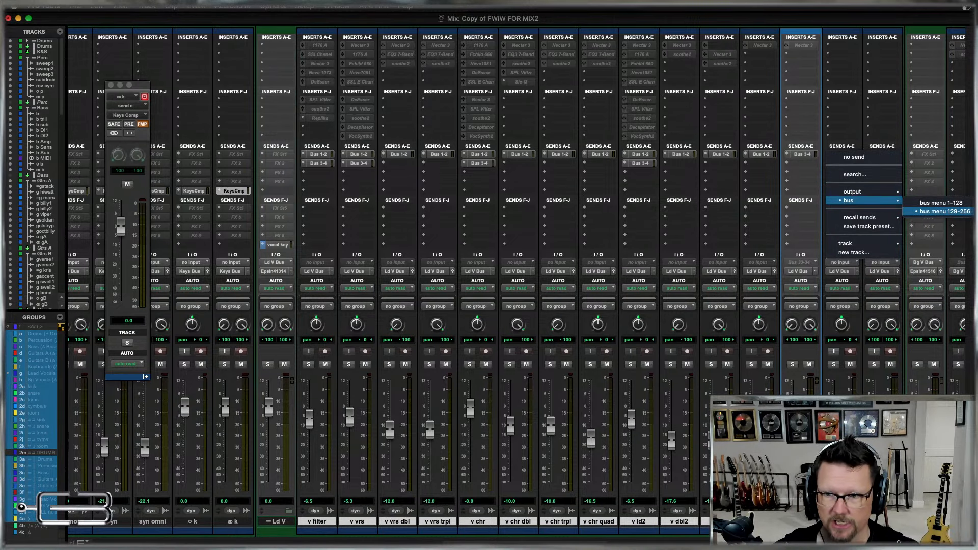
left_click(968, 212, "alt+shift")
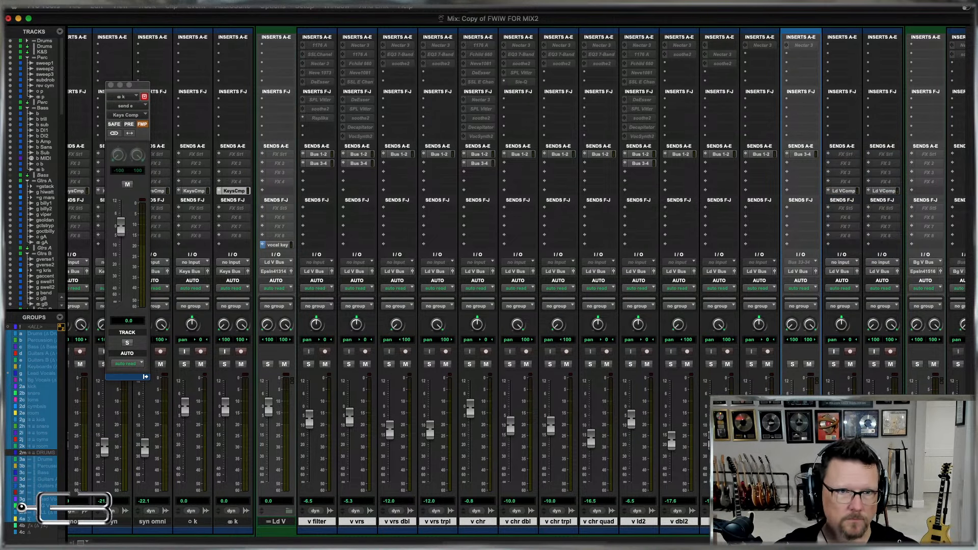
scroll(664, 299, "right", 10)
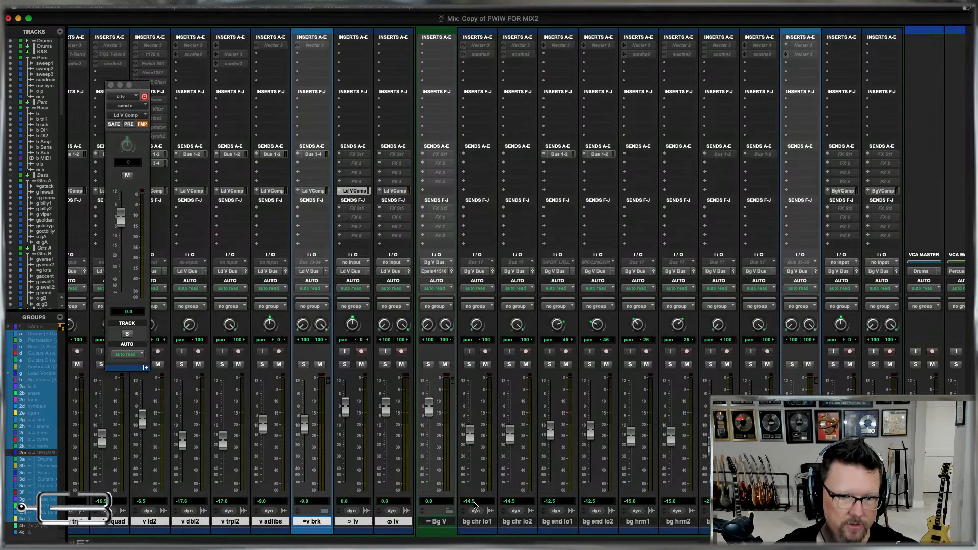
Select the background vocal tracks from bg chr lo1 through bg vamp, assign their send E to the Bg V Comp bus, and close the send window.
left_click(476, 525)
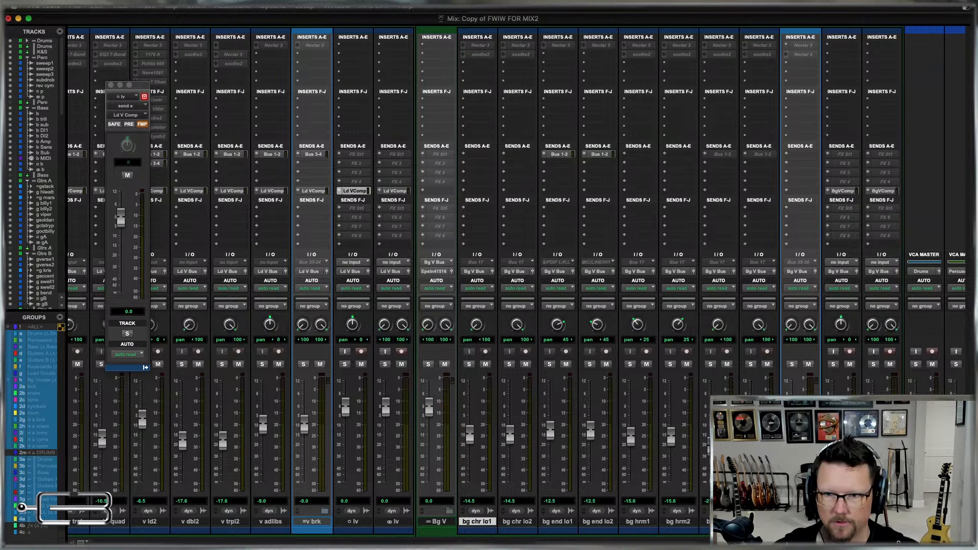
left_click(800, 523, "shift")
left_click(829, 192)
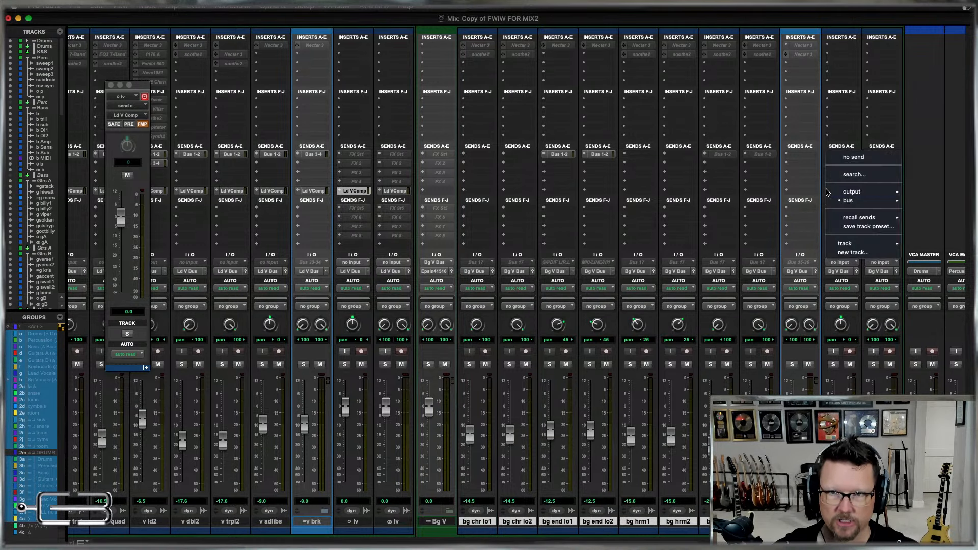
mouse_move(844, 201)
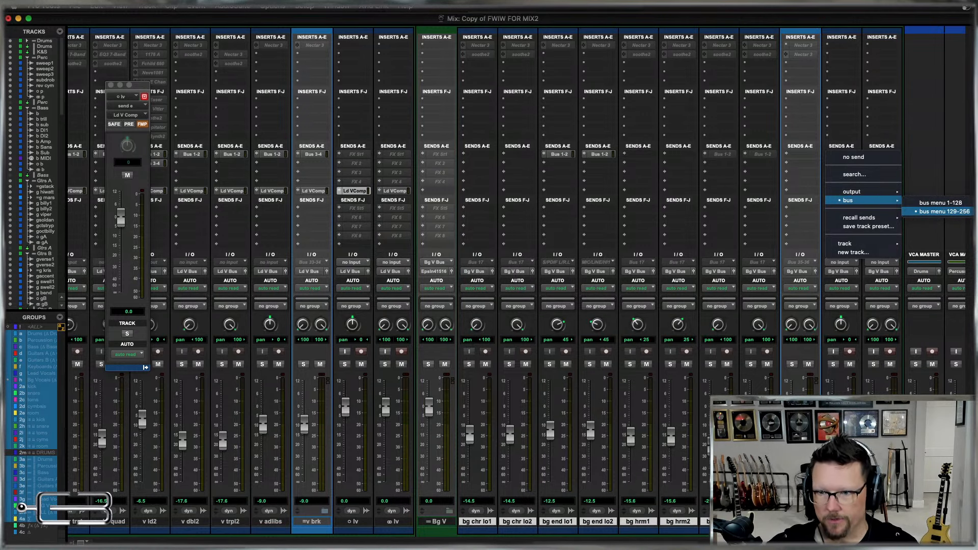
left_click(944, 212, "alt+shift")
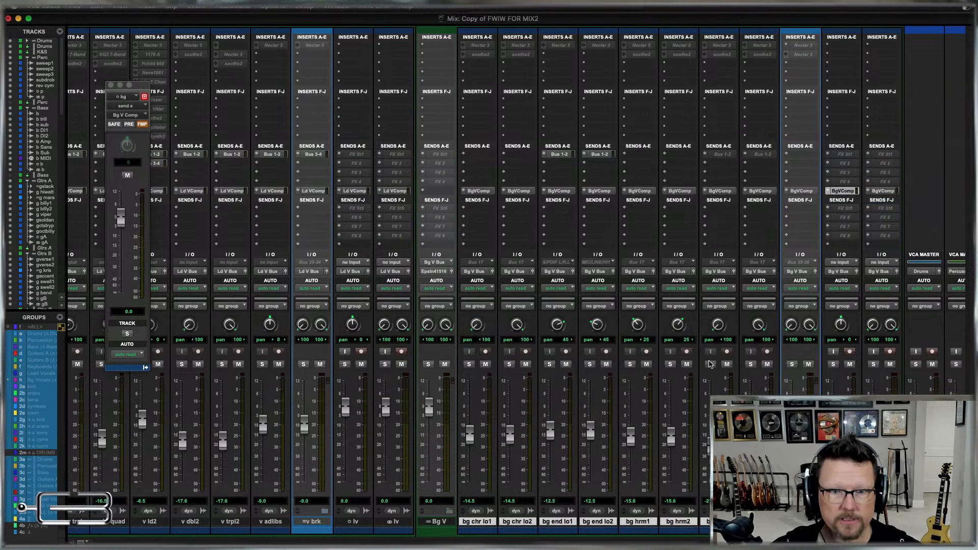
left_click(110, 85)
Select the mono and stereo template tracks named p, b, gA, gB, k, lv and bg, and hide and make them inactive.
scroll(172, 313, "left", 10)
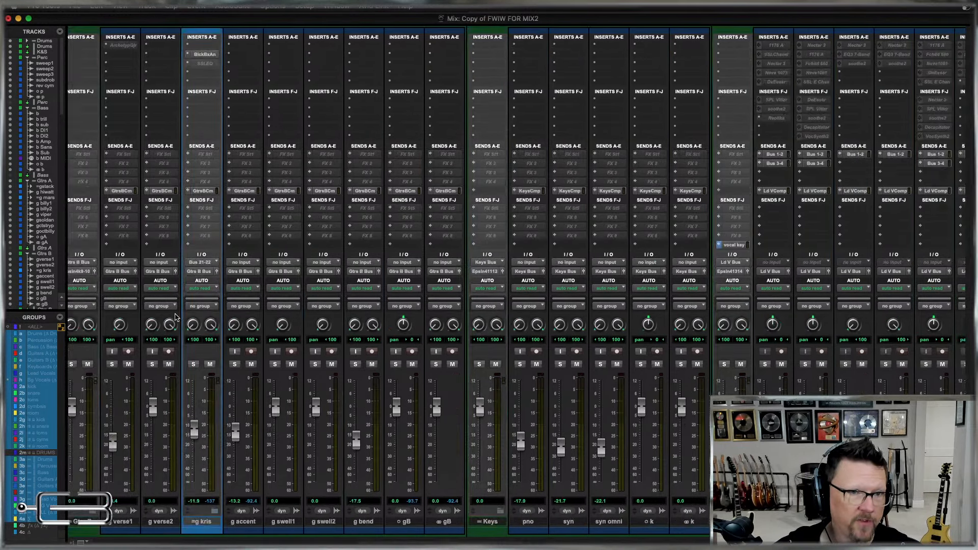
left_click(453, 521)
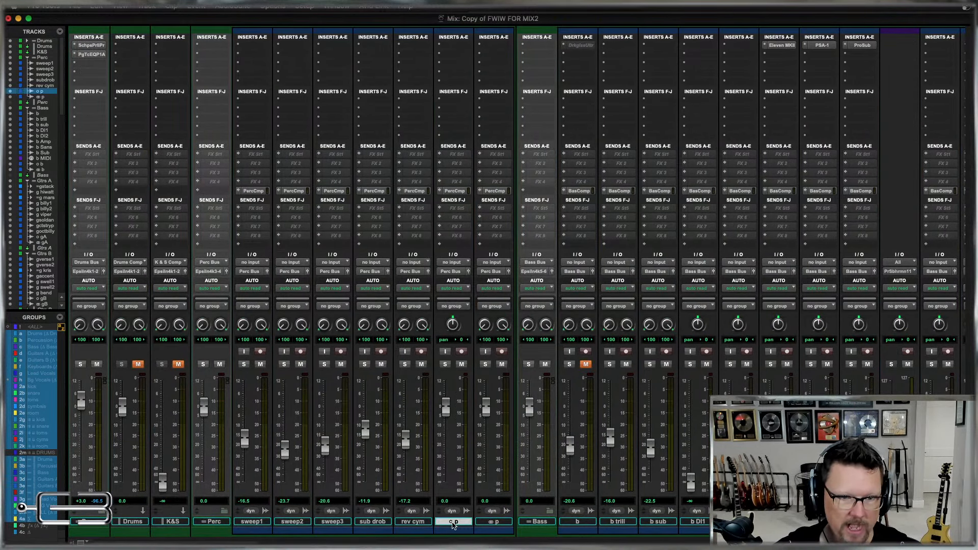
left_click(493, 521, "shift")
scroll(510, 525, "right", 10)
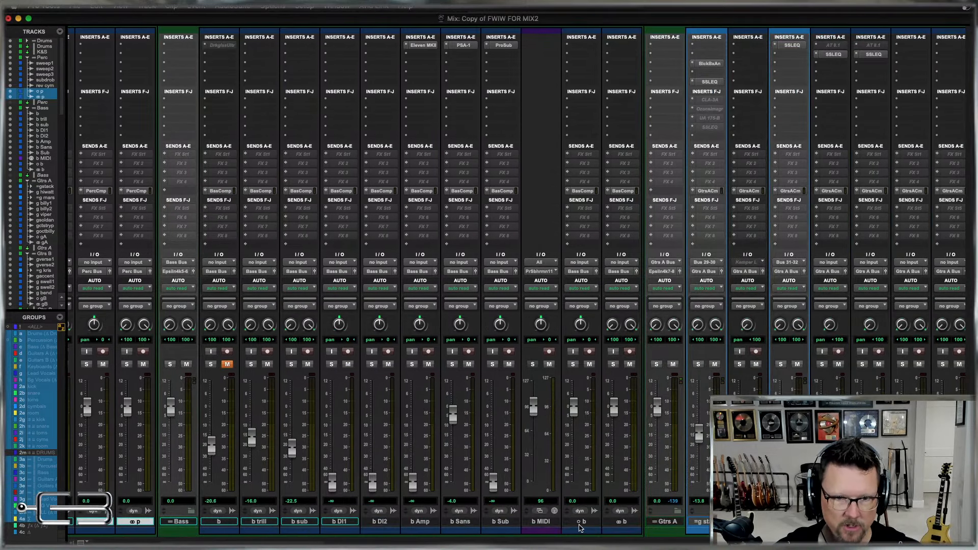
left_click(581, 522, "super")
left_click(622, 521, "super")
scroll(622, 522, "right", 10)
left_click(617, 522, "super")
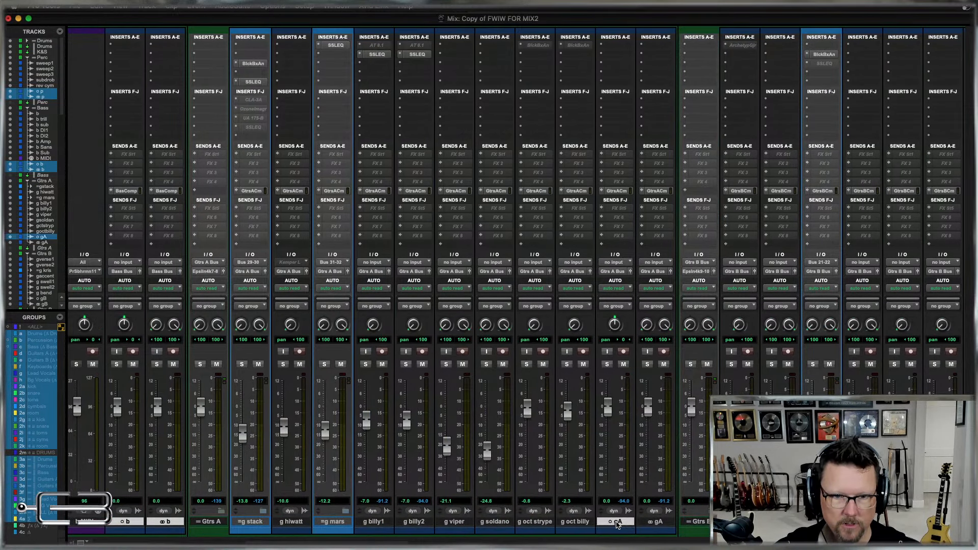
left_click(655, 522, "super")
scroll(637, 523, "right", 10)
left_click(567, 522, "super")
left_click(607, 522, "super")
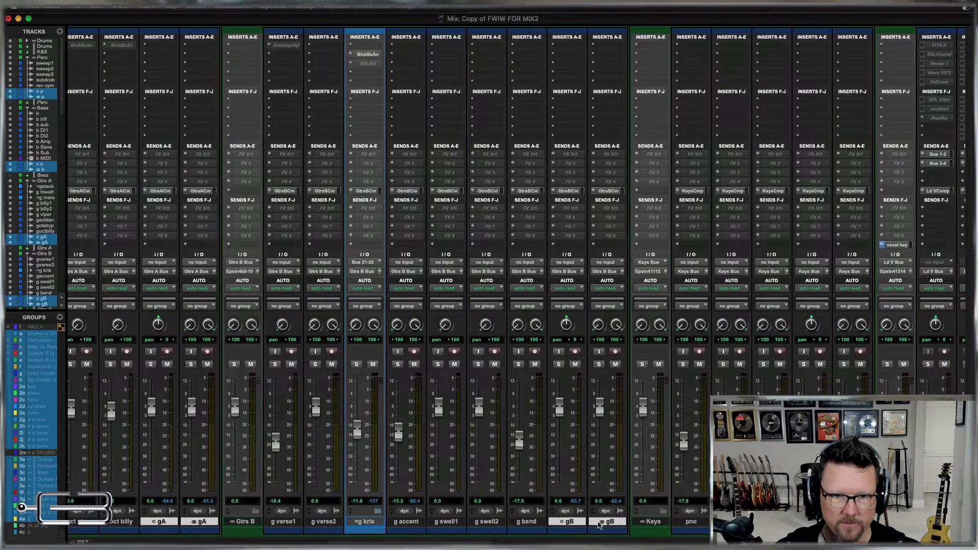
scroll(646, 524, "right", 10)
left_click(633, 522, "super")
left_click(657, 522, "super")
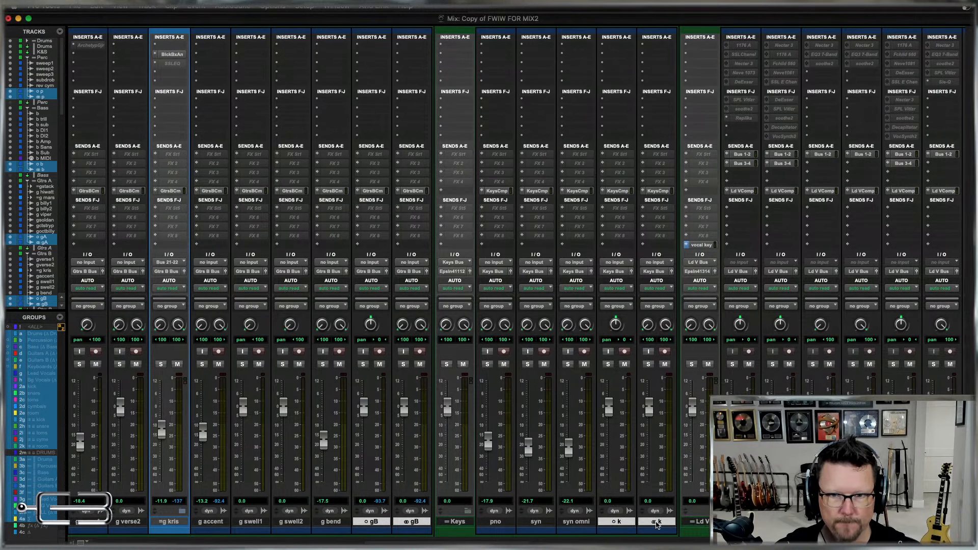
scroll(657, 525, "right", 10)
scroll(632, 518, "right", 10)
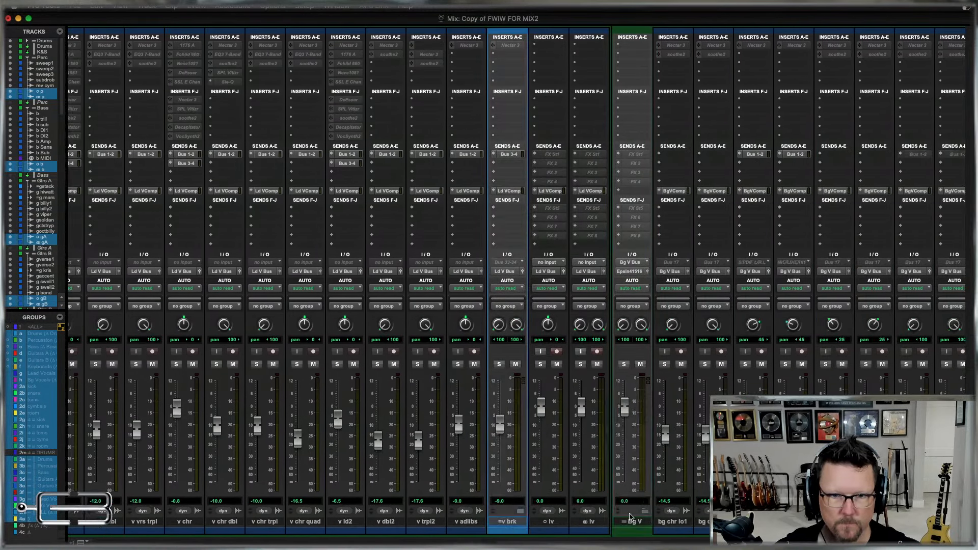
left_click(553, 522, "super")
left_click(593, 522, "super")
scroll(628, 507, "right", 10)
scroll(629, 504, "right", 5)
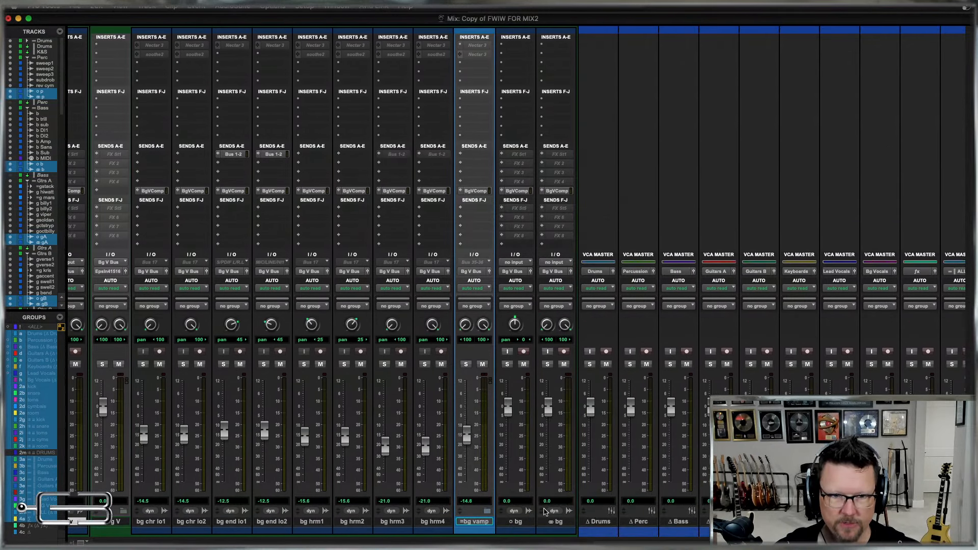
left_click(515, 522, "super")
left_click(557, 522, "super")
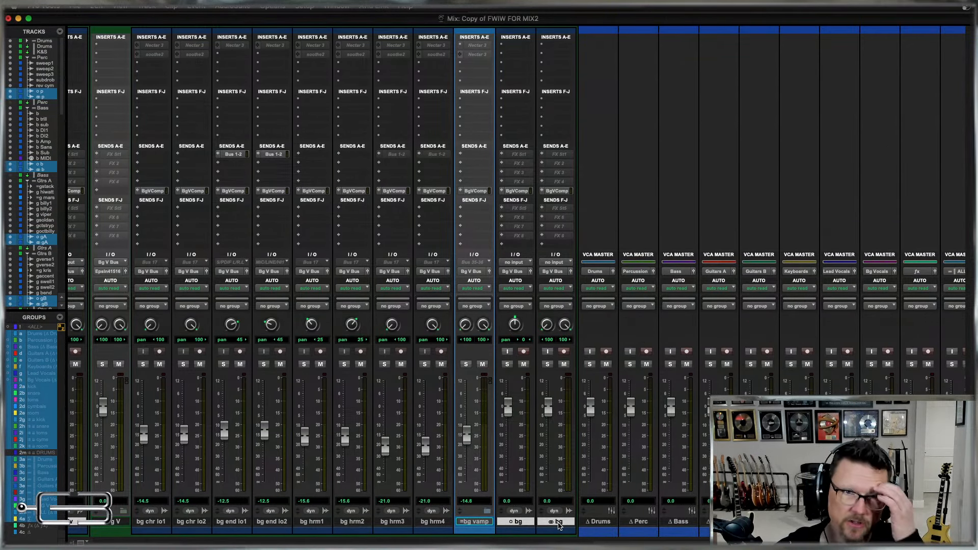
right_click(559, 522)
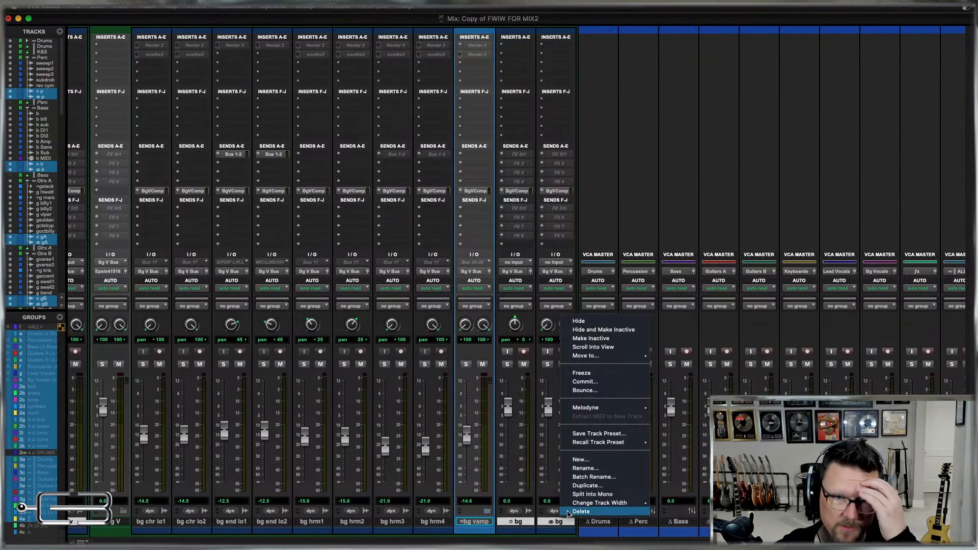
left_click(606, 330)
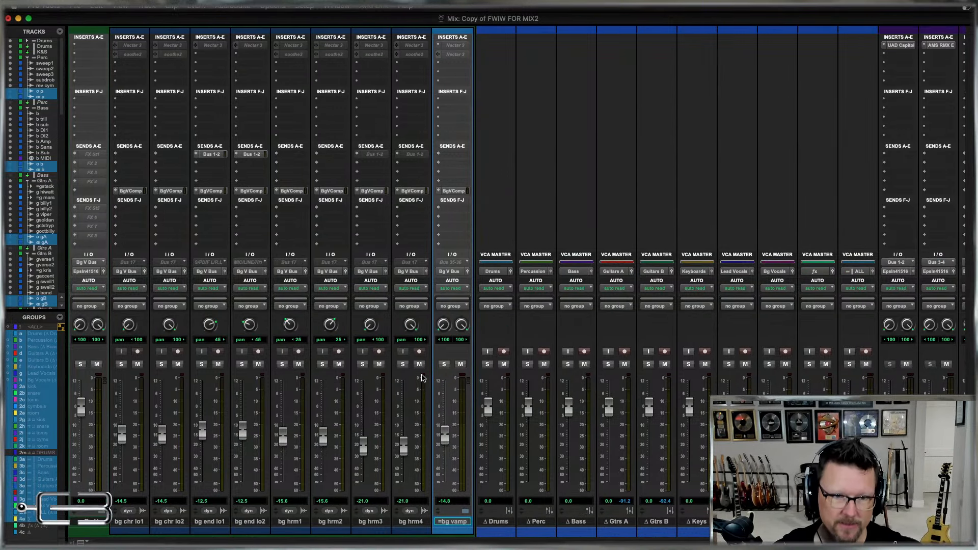
Select all tracks from sweep1 through bg vamp and make their compression sends in send slot E inactive.
scroll(422, 378, "left", 20)
scroll(422, 378, "left", 15)
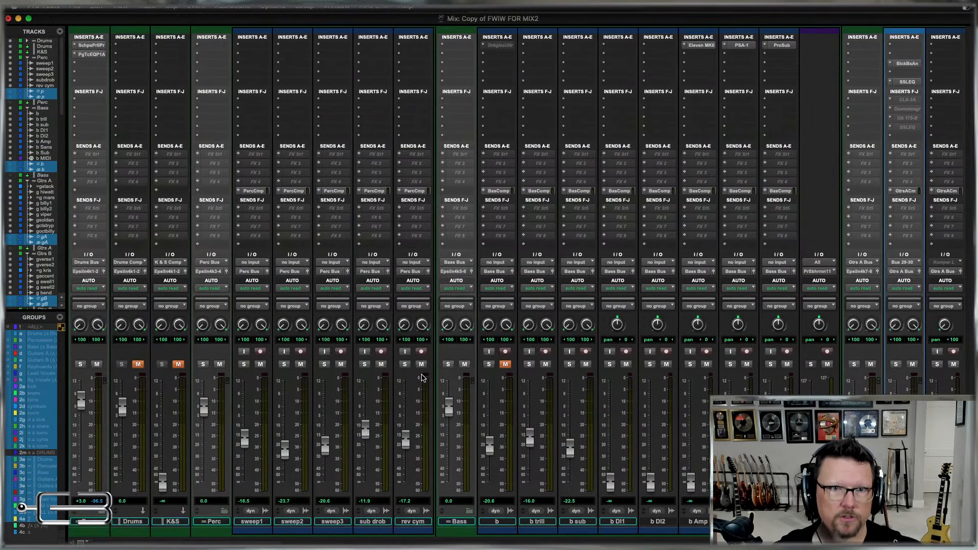
left_click(249, 522)
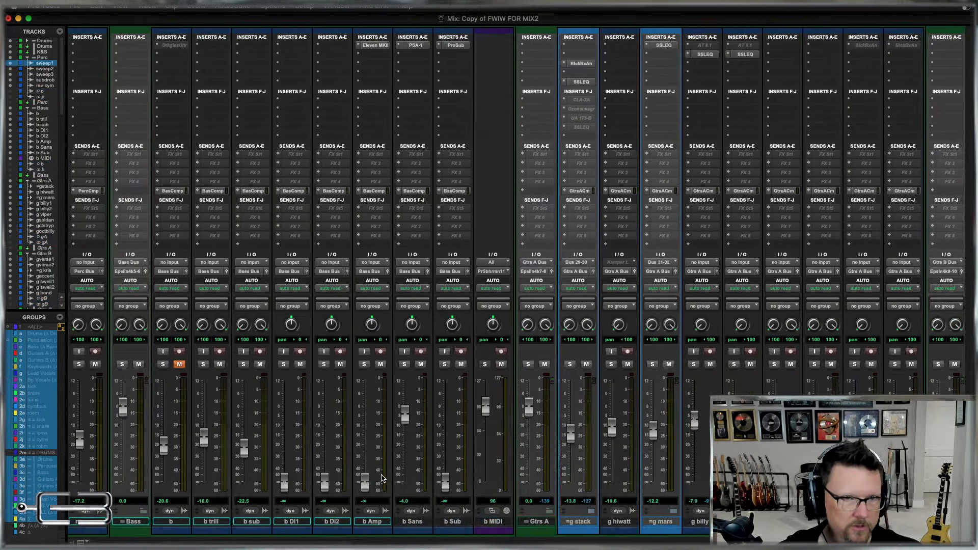
scroll(383, 478, "right", 20)
scroll(383, 478, "right", 10)
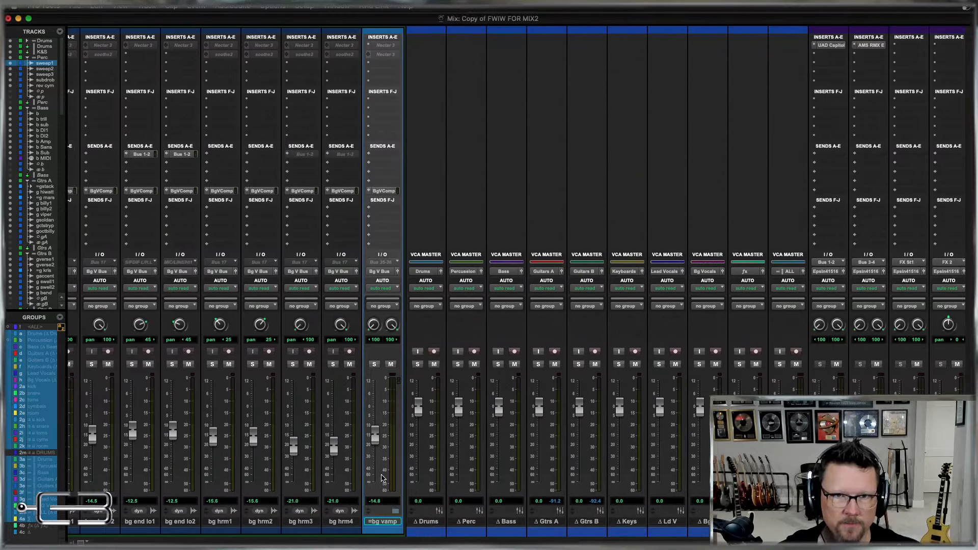
left_click(346, 525, "shift")
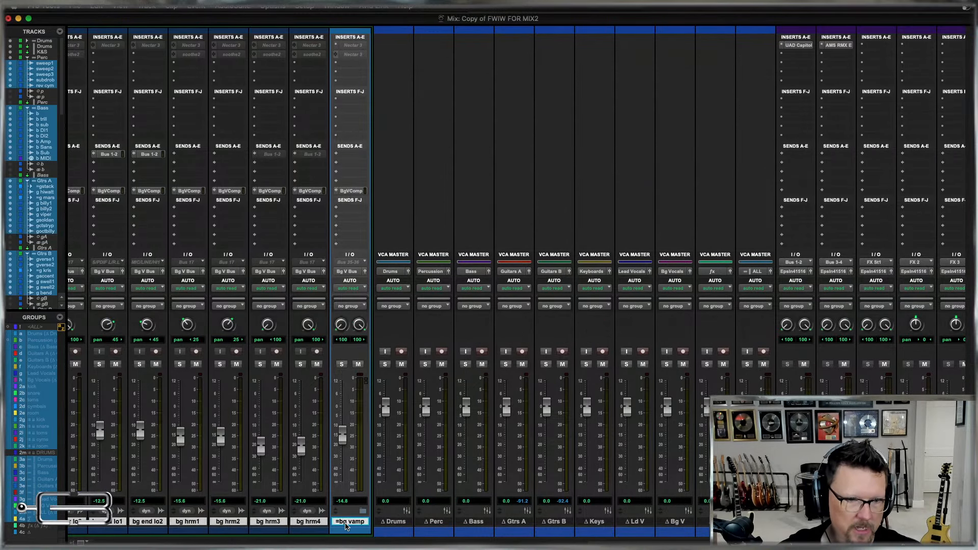
left_click(349, 192, "ctrl+alt+shift+super")
Collapse the Perc, Bass, Gtrs A, Gtrs B and Keys folder tracks.
scroll(330, 229, "left", 20)
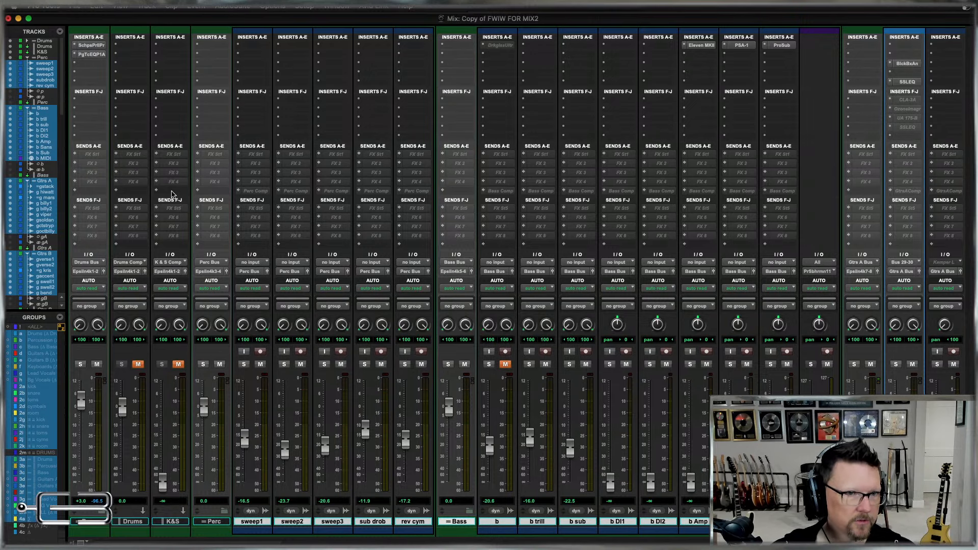
left_click(224, 511)
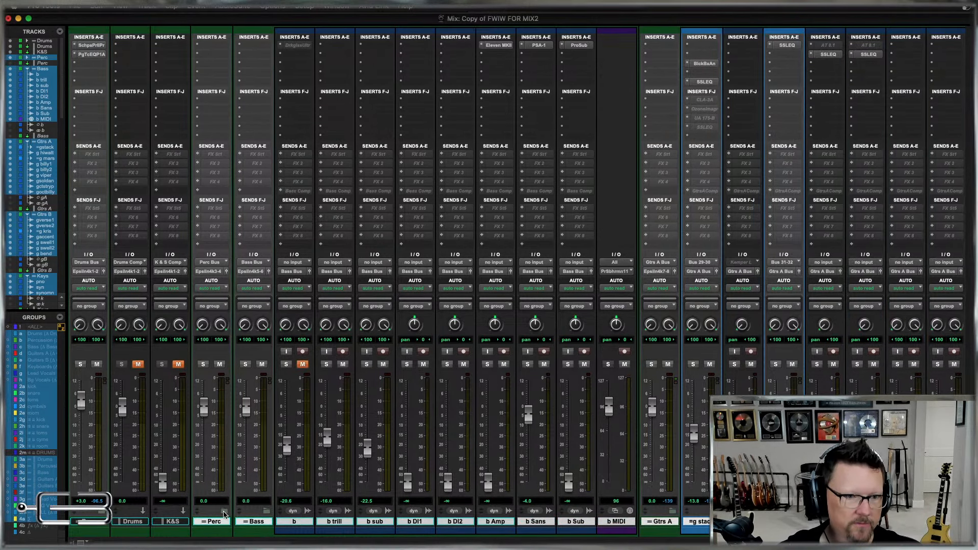
left_click(268, 511)
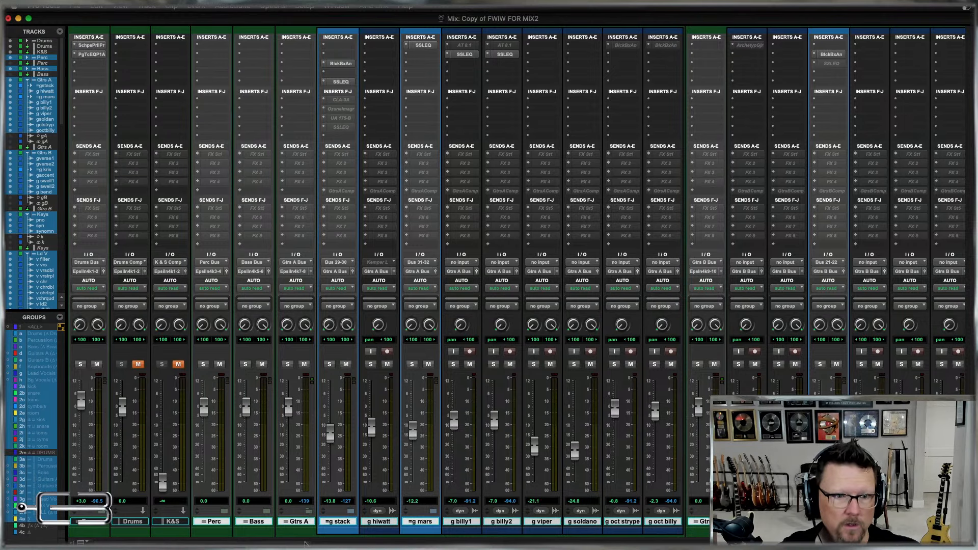
left_click(309, 512)
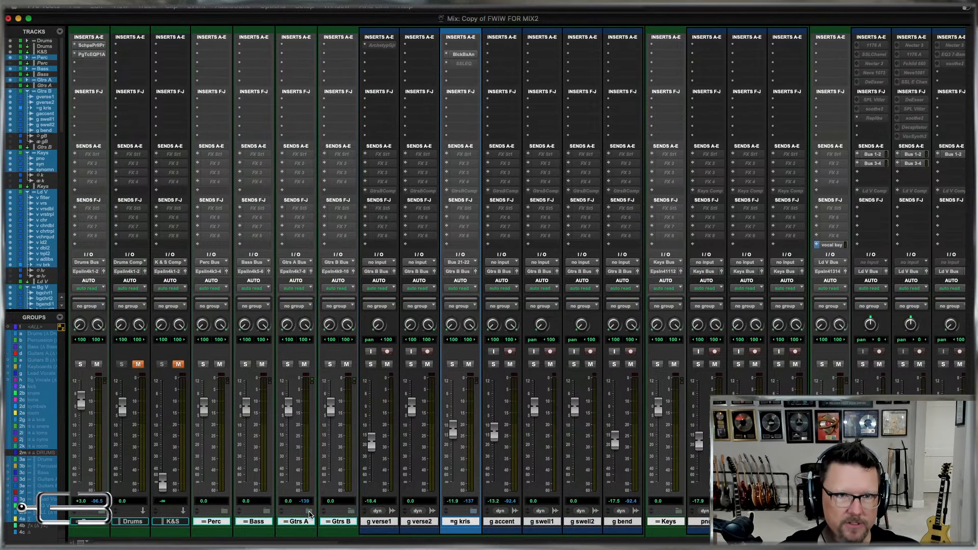
left_click(351, 512)
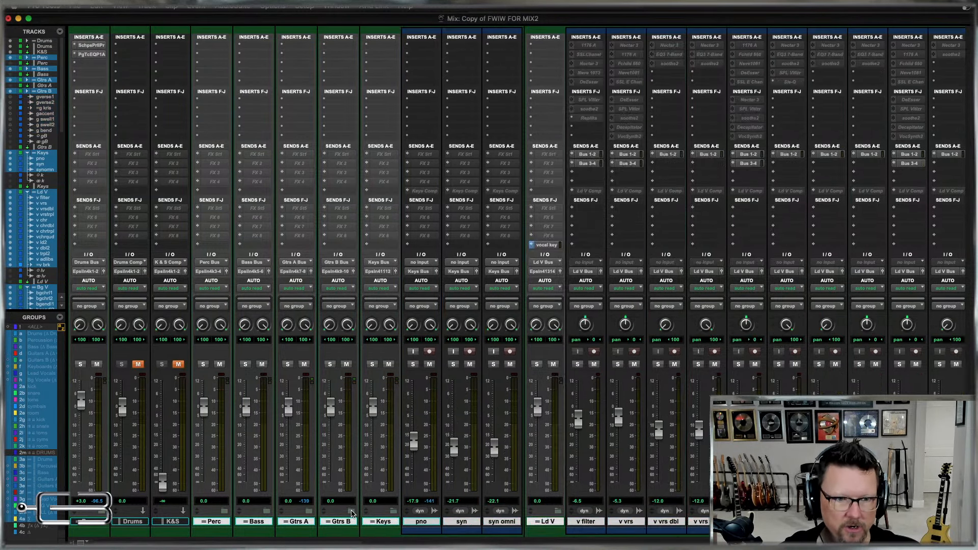
left_click(392, 513)
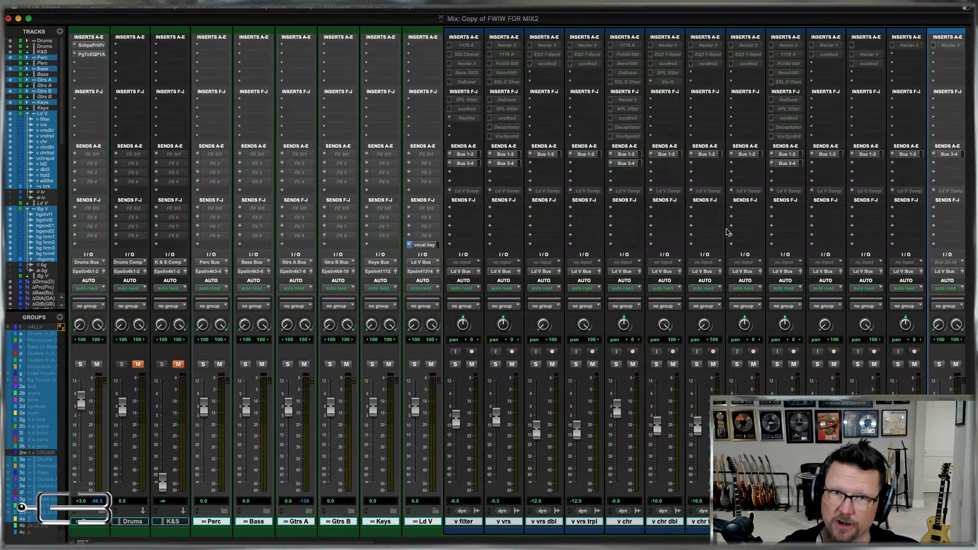
scroll(732, 234, "right", 10)
scroll(732, 234, "right", 10)
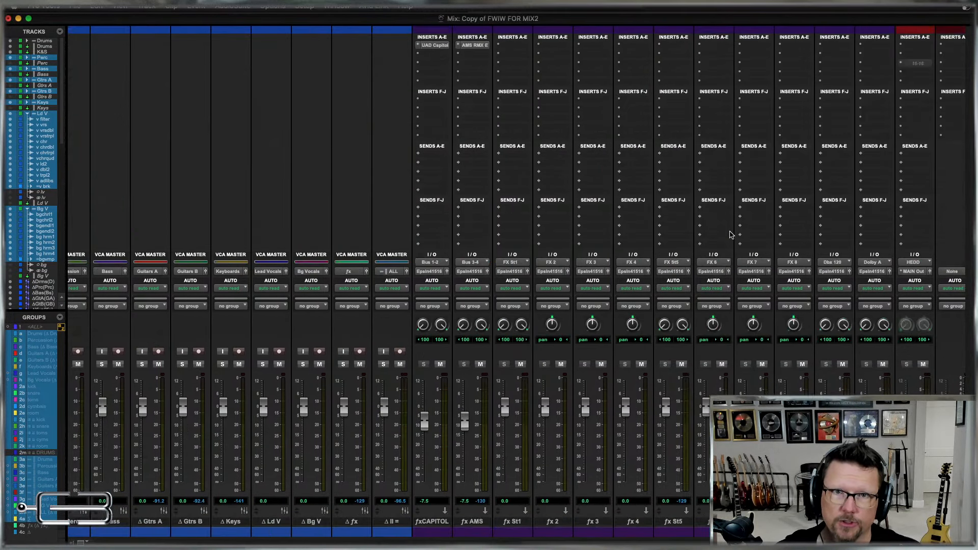
scroll(732, 235, "left", 5)
scroll(710, 238, "right", 6)
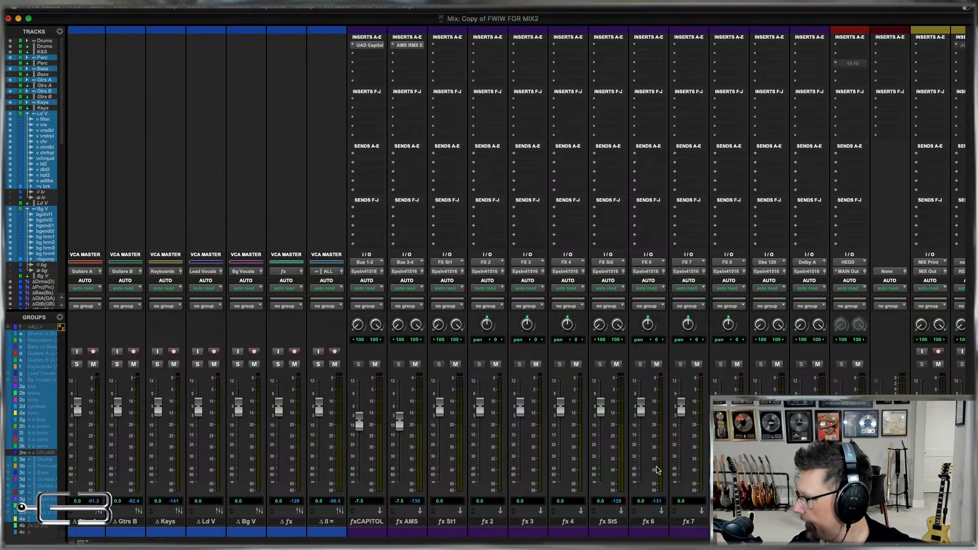
scroll(516, 431, "left", 10)
scroll(517, 431, "left", 15)
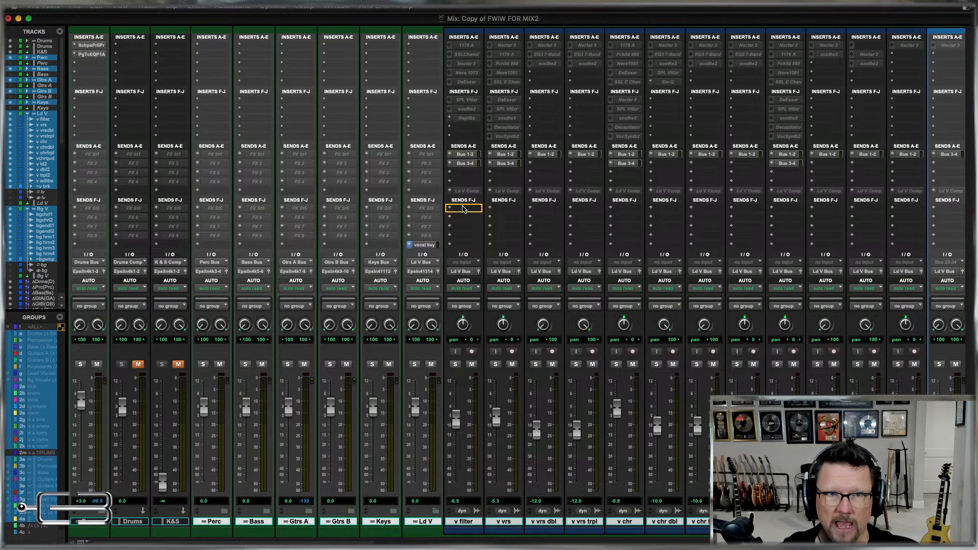
Move the Bus 3-4 sends on v filter, v vrs, v chr, v ld2 and v brk to send slot F.
left_click_drag(464, 209, 464, 209)
left_click_drag(503, 163, 503, 209)
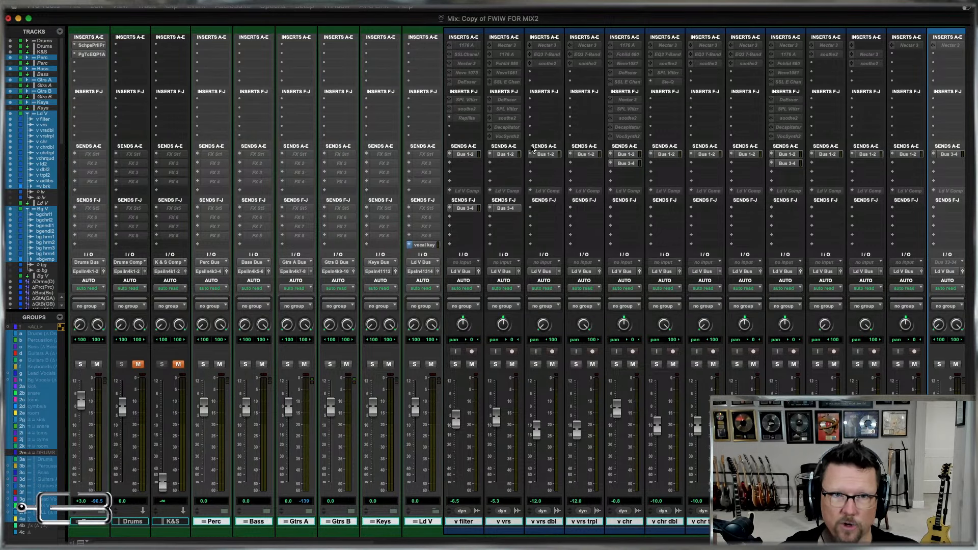
left_click_drag(629, 163, 625, 209)
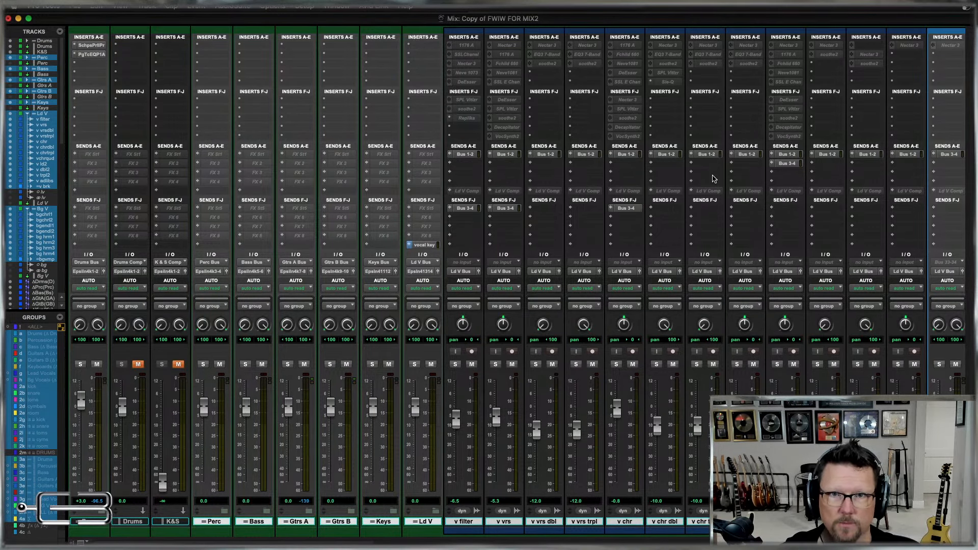
left_click_drag(795, 164, 785, 209)
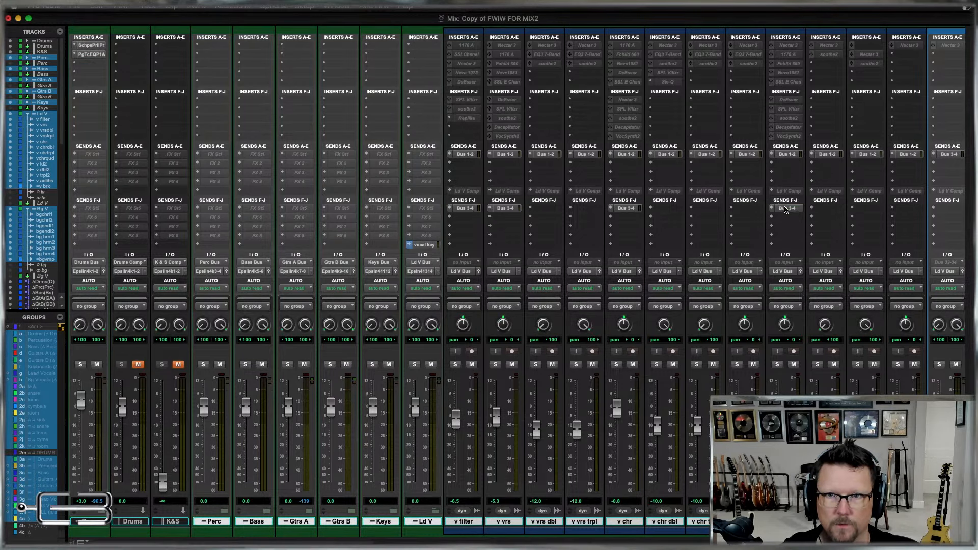
scroll(863, 186, "right", 4)
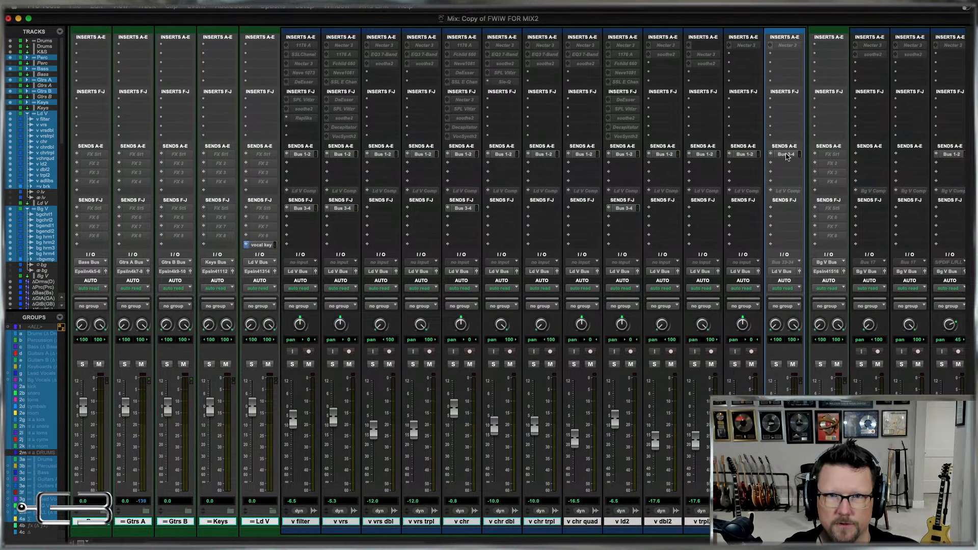
left_click_drag(786, 156, 783, 209)
Remove v filter, v vrs, v chr, v ld2 and v brk from the current track selection.
scroll(782, 208, "right", 9)
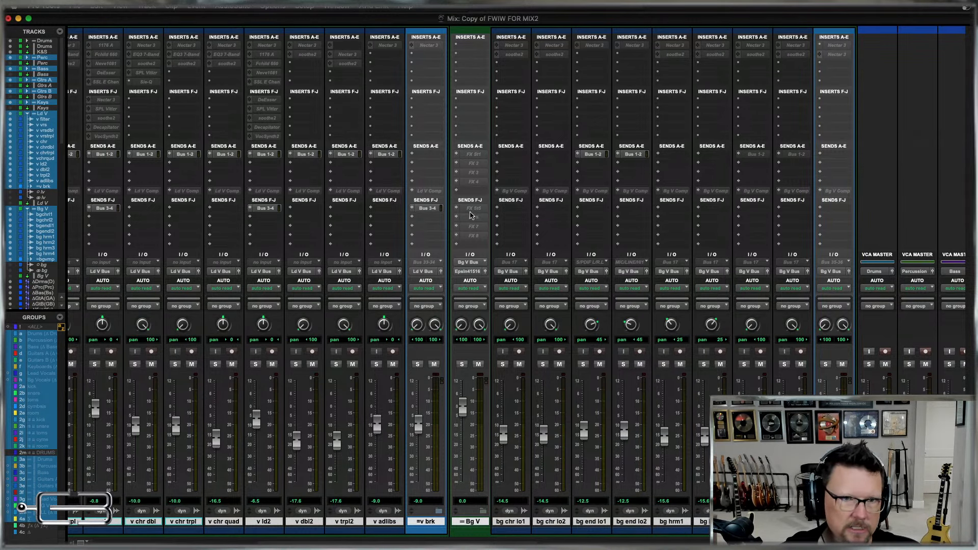
scroll(492, 234, "left", 5)
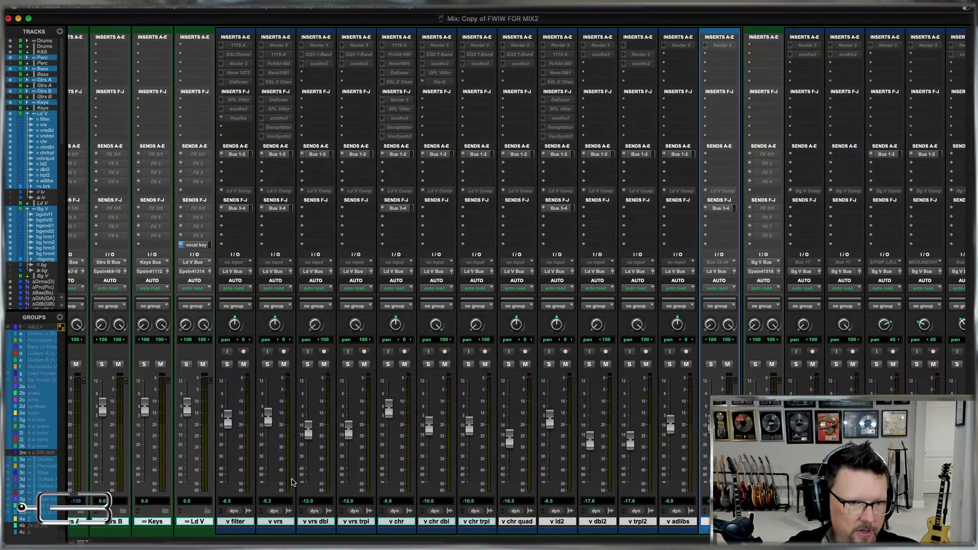
left_click(235, 523, "super")
left_click(280, 522, "super")
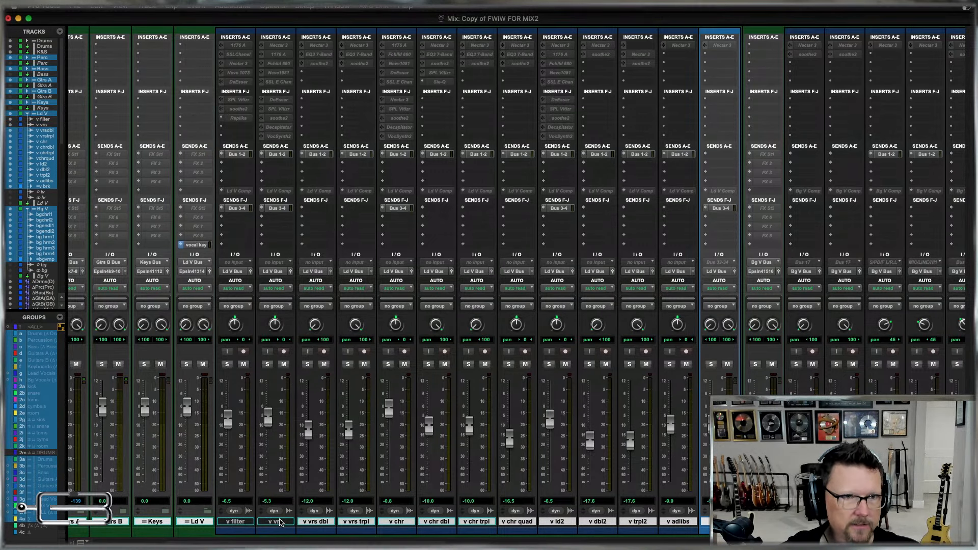
left_click(399, 522, "super")
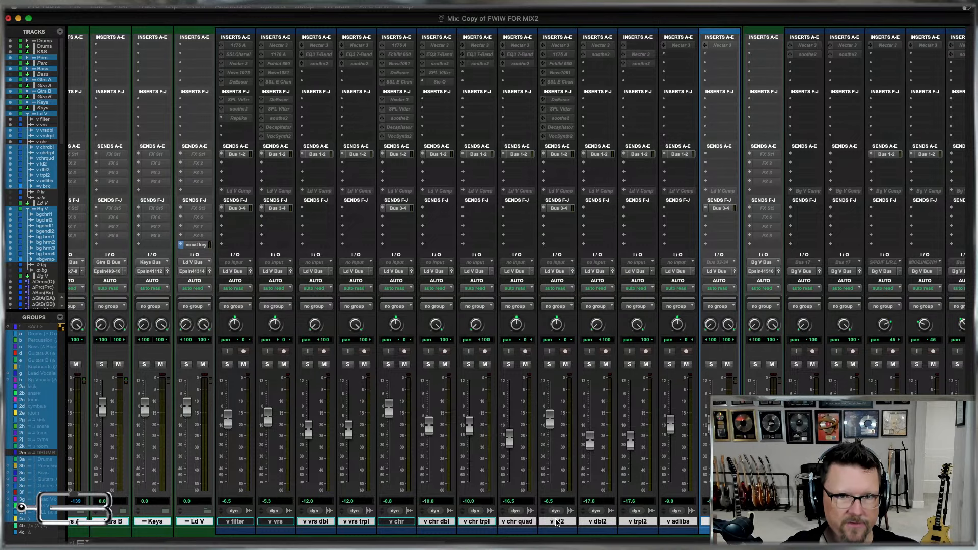
left_click(557, 521, "super")
scroll(558, 522, "right", 3)
left_click(626, 522, "super")
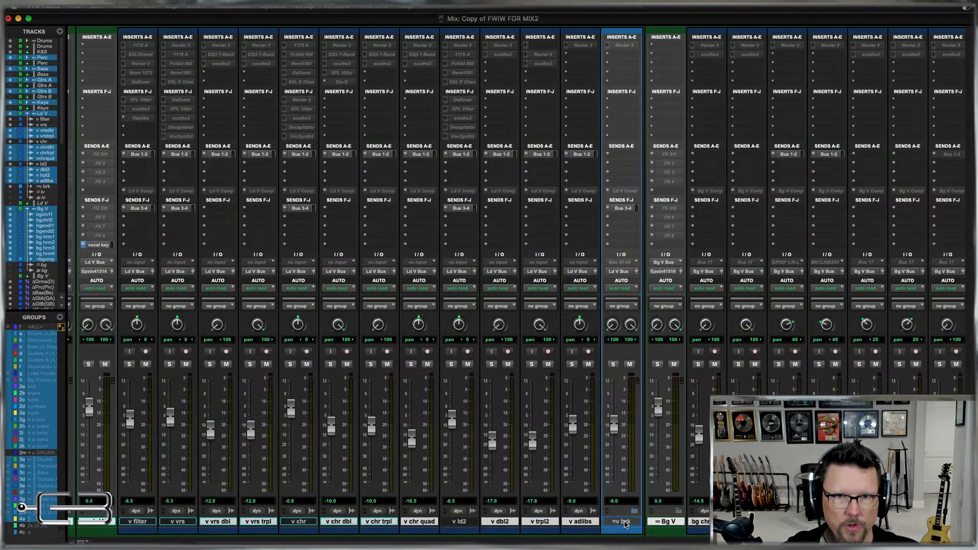
scroll(626, 523, "right", 5)
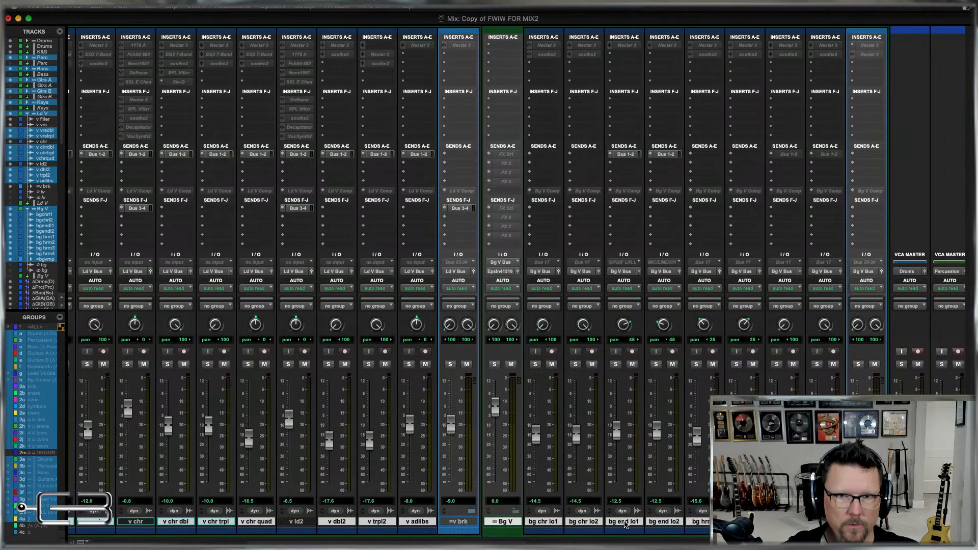
Assign FX St5 (Stereo) to send slot F on all selected tracks, make those sends inactive and close the send window.
left_click(488, 209)
mouse_move(530, 217)
mouse_move(615, 230)
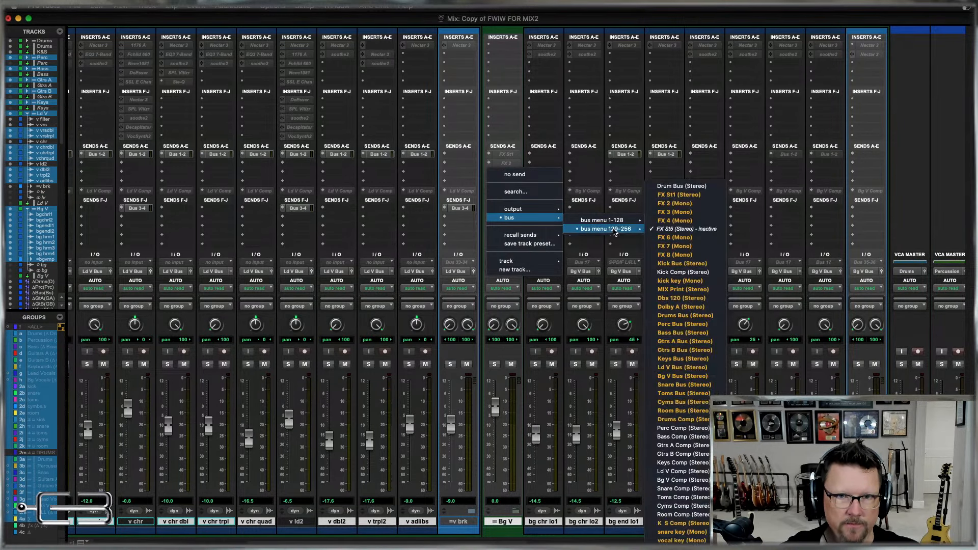
left_click(697, 230, "alt+shift")
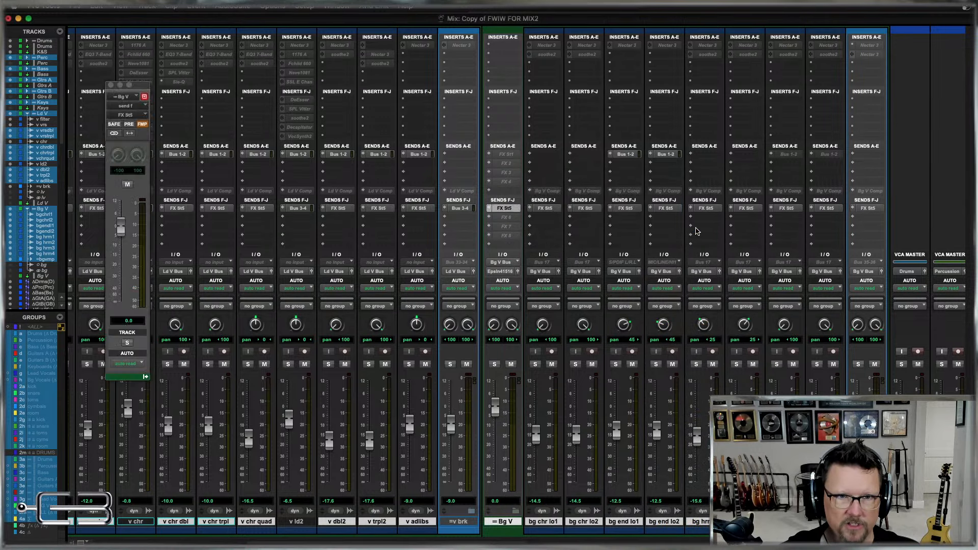
left_click(630, 209, "ctrl+alt+shift+super")
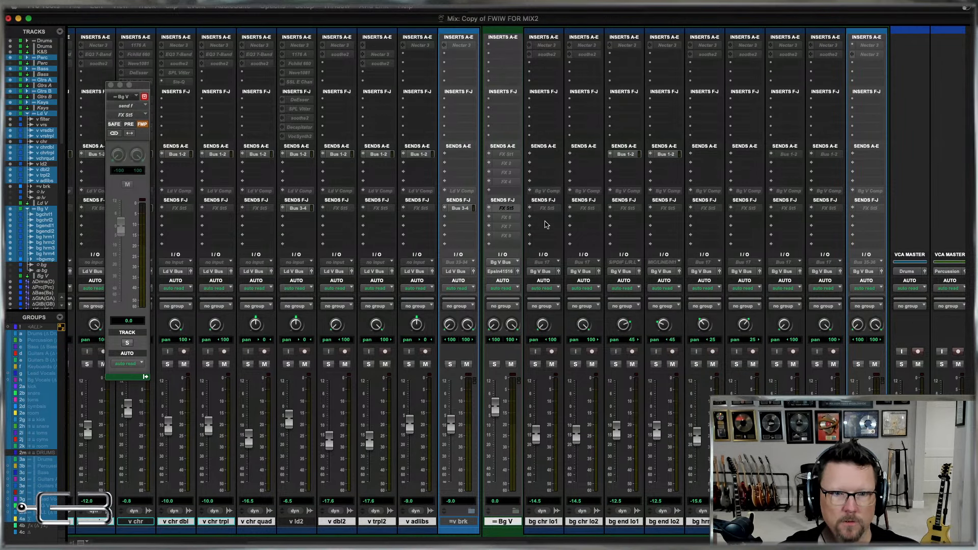
left_click(111, 85)
Select only v brk, bg chr lo1, bg chr lo2 and the four bg hrm tracks.
scroll(295, 325, "left", 6)
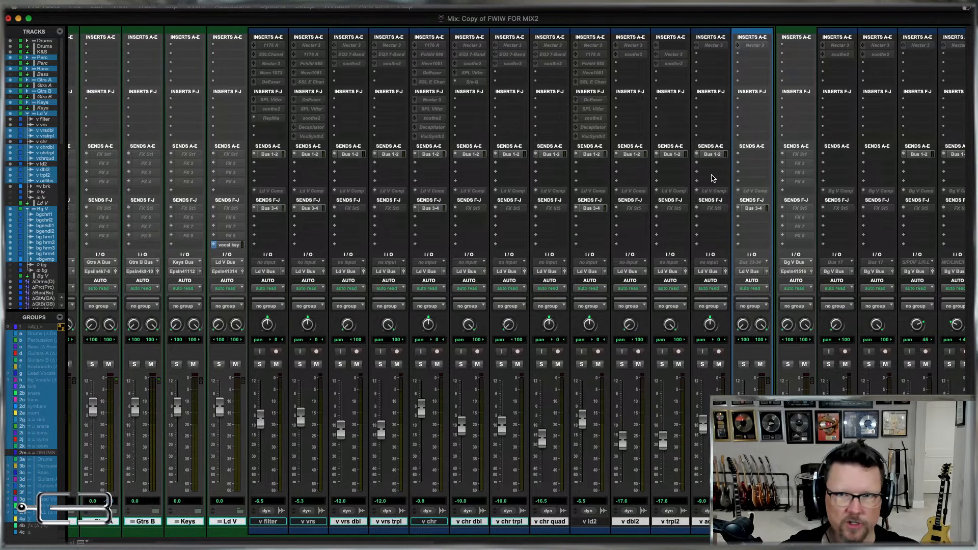
scroll(714, 178, "right", 5)
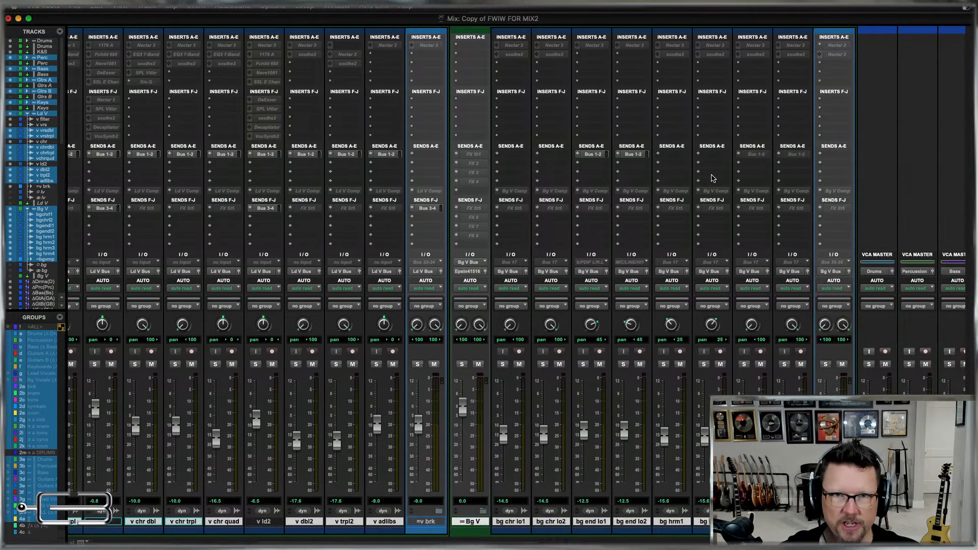
left_click(431, 523)
left_click(521, 523, "super")
left_click(548, 523, "super")
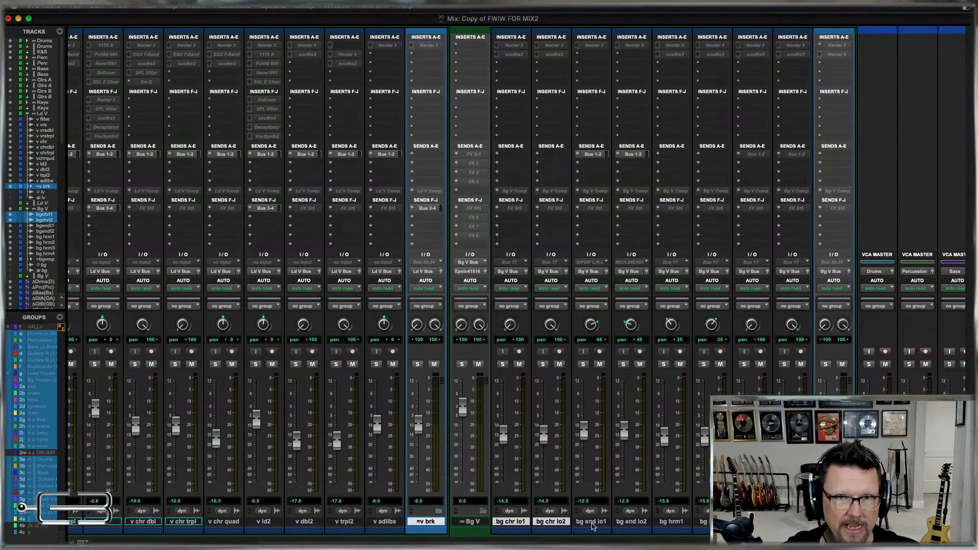
left_click(676, 523, "super")
left_click(704, 522, "super")
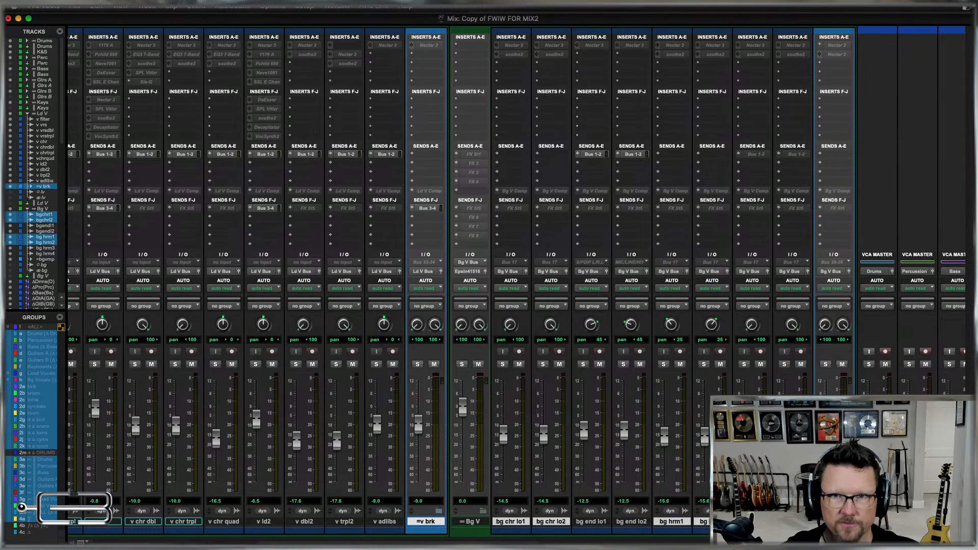
left_click(751, 522, "super")
left_click(791, 521, "super")
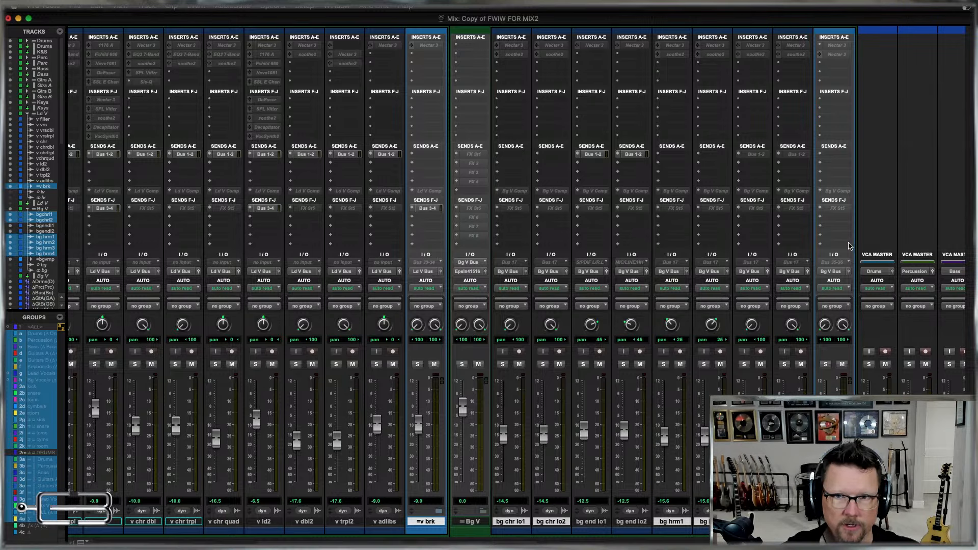
Assign FX St1 to send slot A on the selected vocal tracks, make the sends inactive and close the send window.
left_click(457, 156)
mouse_move(480, 163)
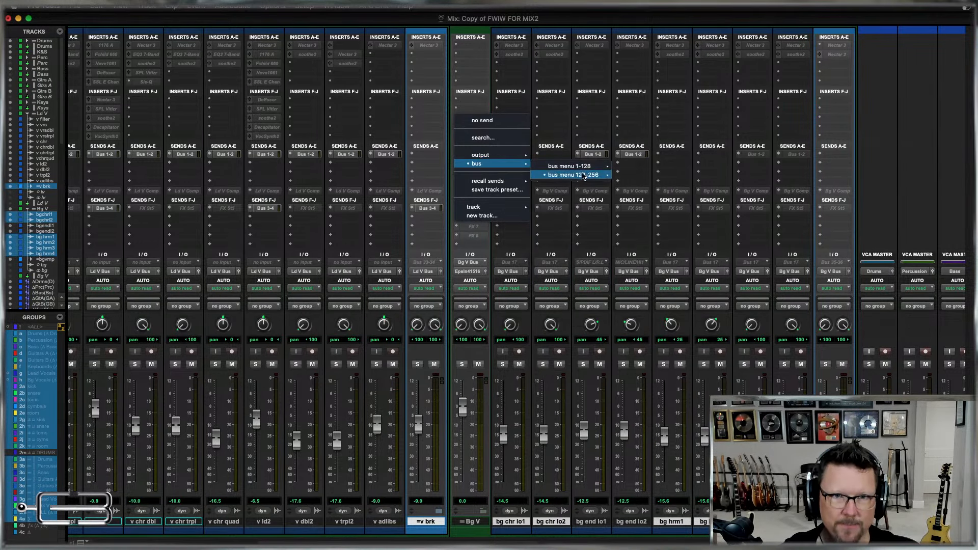
mouse_move(584, 175)
left_click(652, 125, "alt+shift")
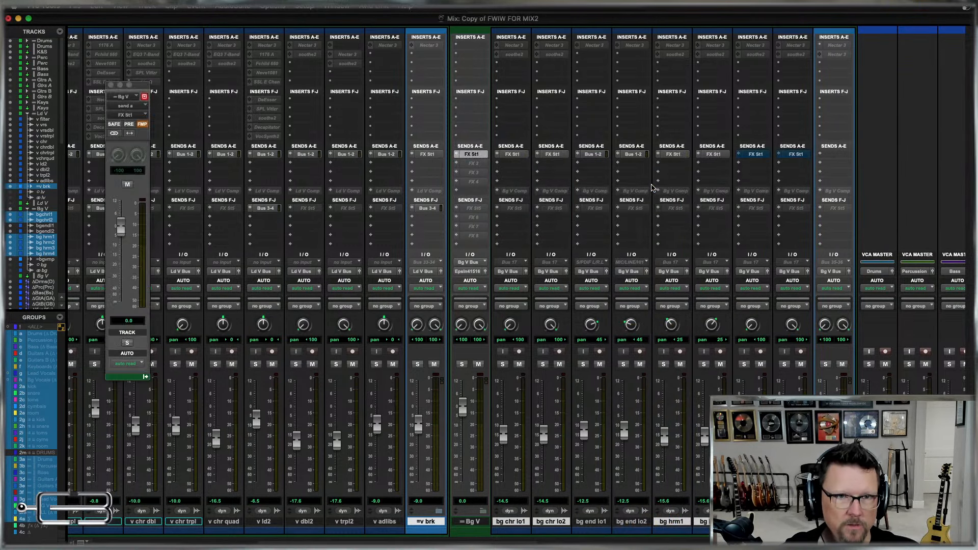
left_click(474, 155, "ctrl+alt+shift+super")
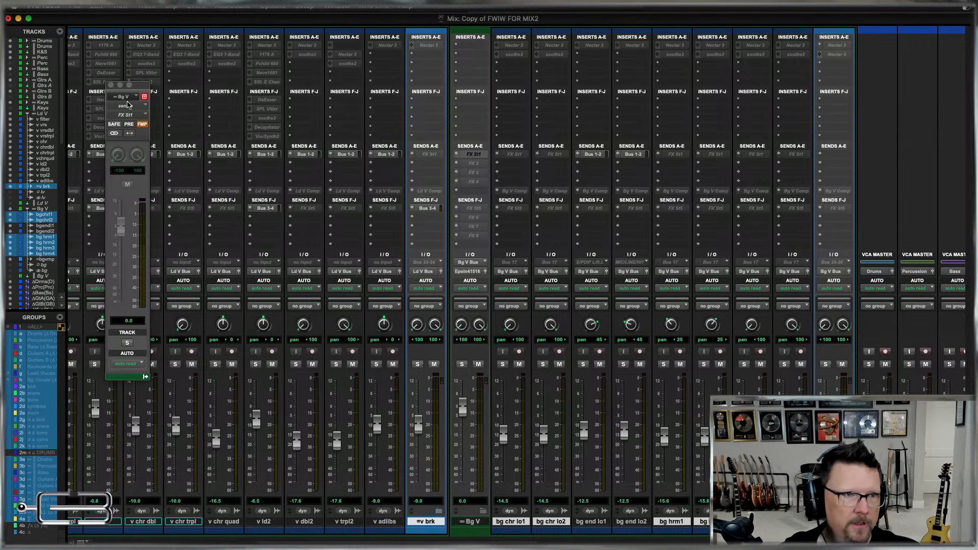
left_click(111, 85)
Select the whole range of vocal tracks from v filter through bg hrm4.
scroll(403, 215, "left", 6)
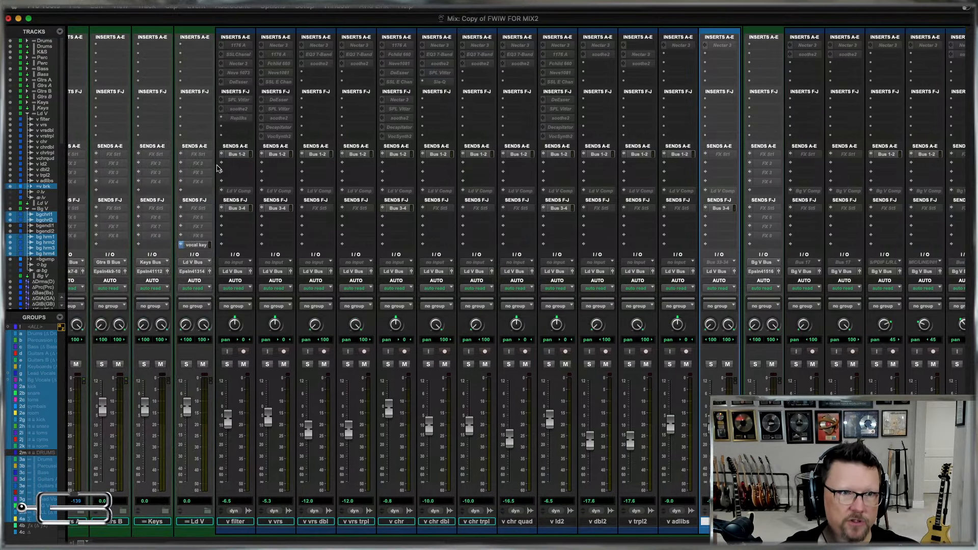
scroll(776, 217, "right", 2)
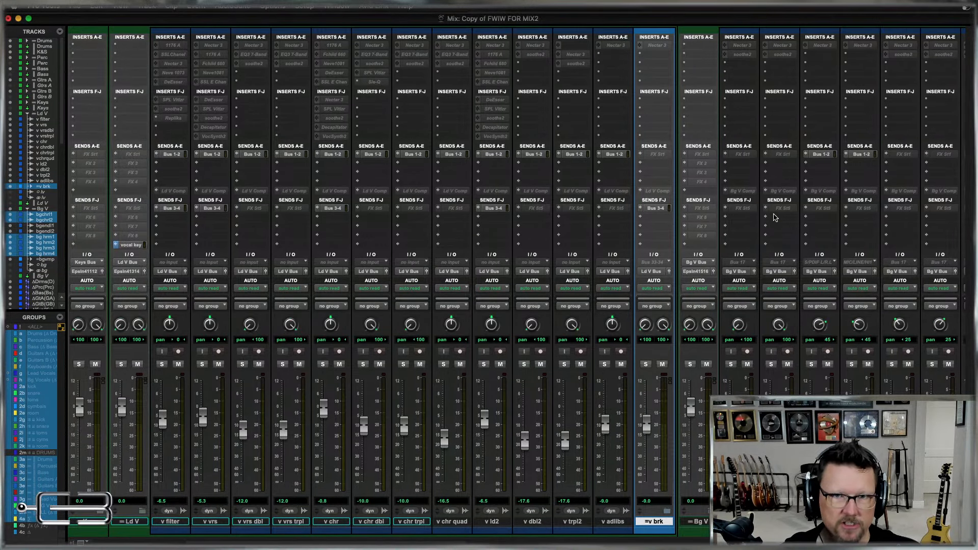
scroll(774, 218, "right", 5)
left_click(793, 521)
left_click(794, 521)
scroll(785, 522, "left", 10)
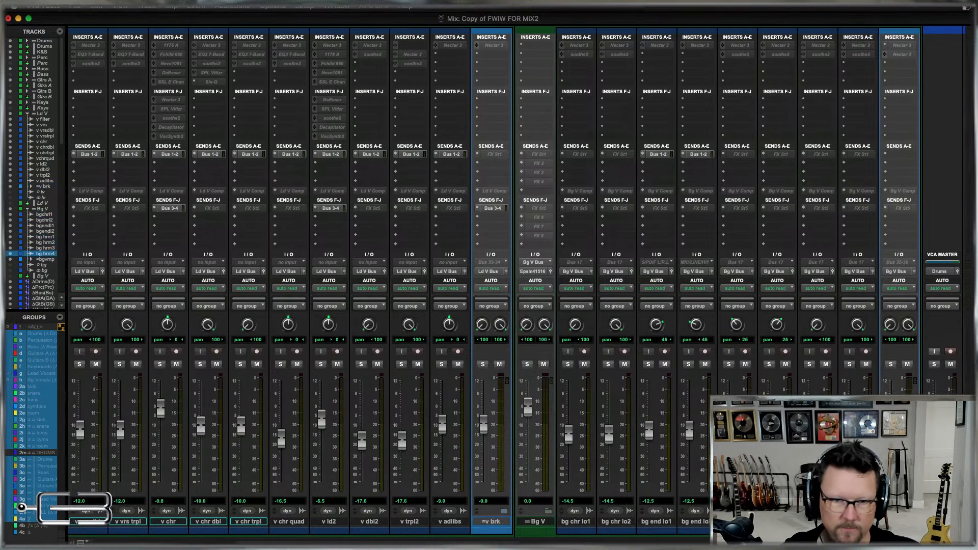
left_click(465, 521, "shift")
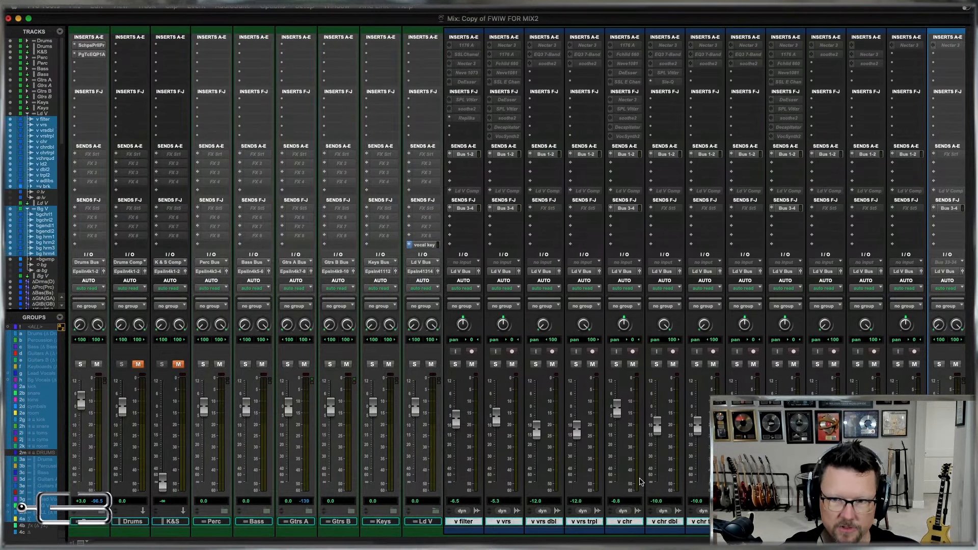
scroll(465, 521, "right", 6)
scroll(387, 280, "right", 3)
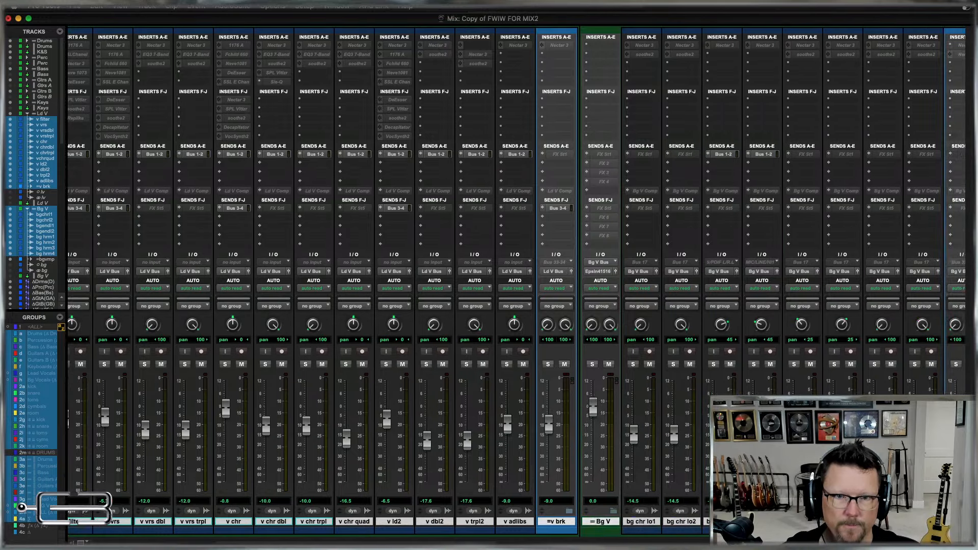
Assign FX 2 (Mono) to send slot B on the selected vocal tracks and make those sends inactive.
left_click(586, 164)
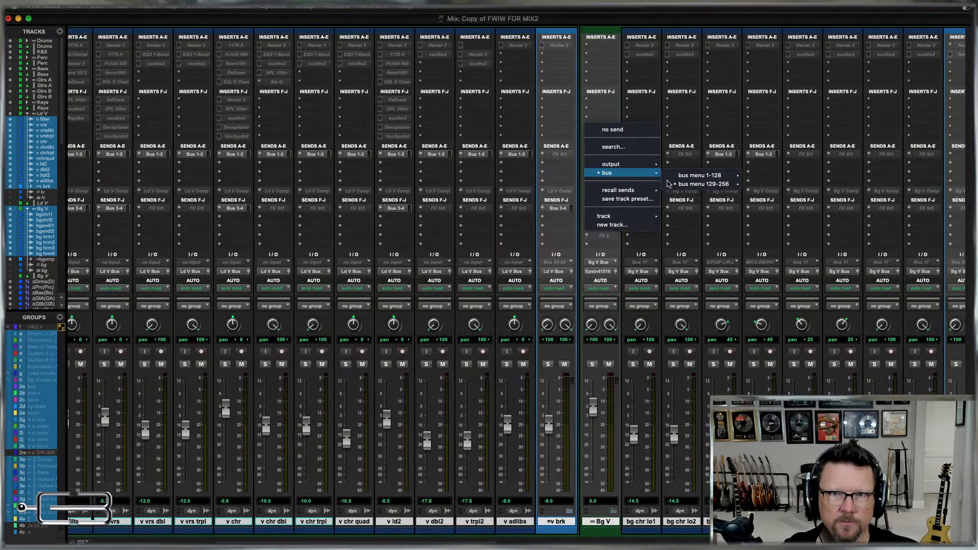
mouse_move(703, 184)
left_click(778, 203, "alt")
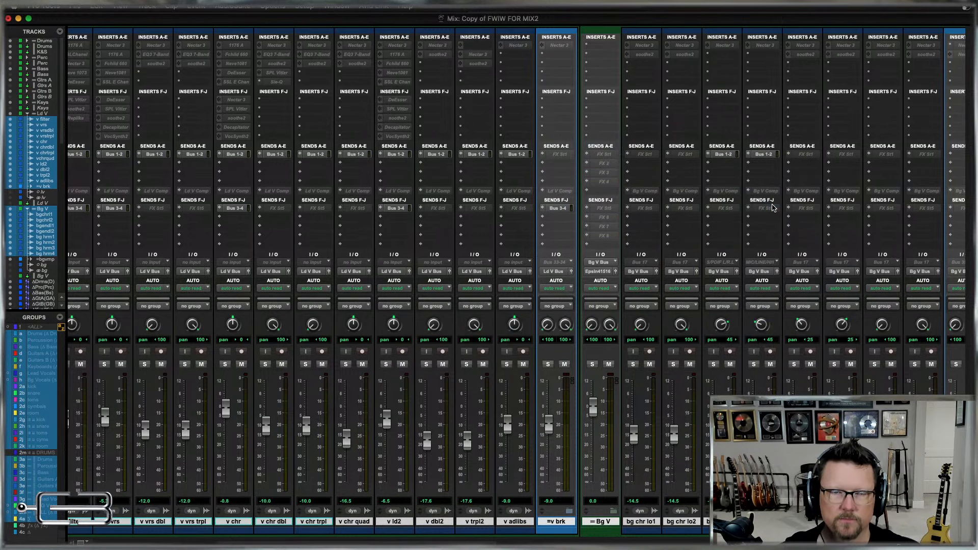
left_click(682, 164, "ctrl+alt+super")
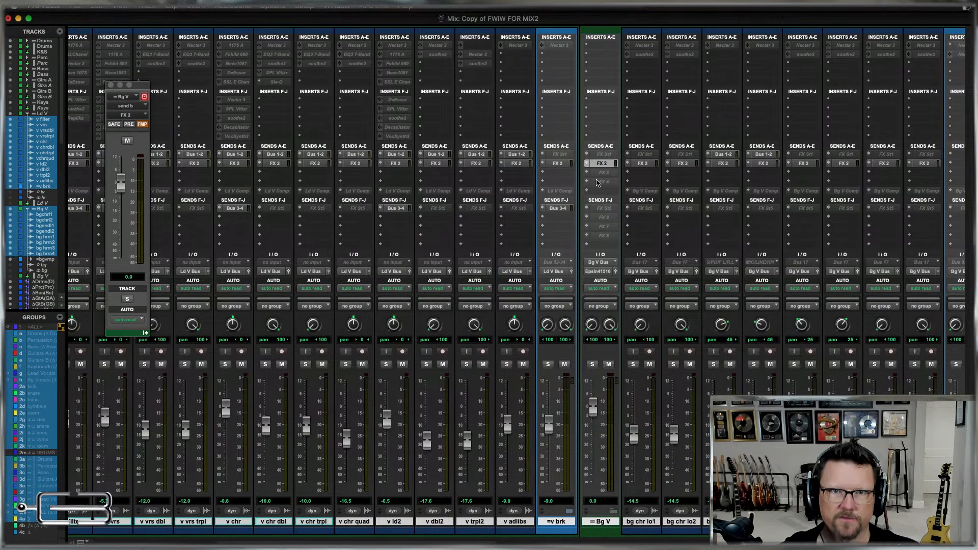
Assign FX 3 (Mono) to send slot C on the selected vocal tracks and make those sends inactive.
left_click(586, 173)
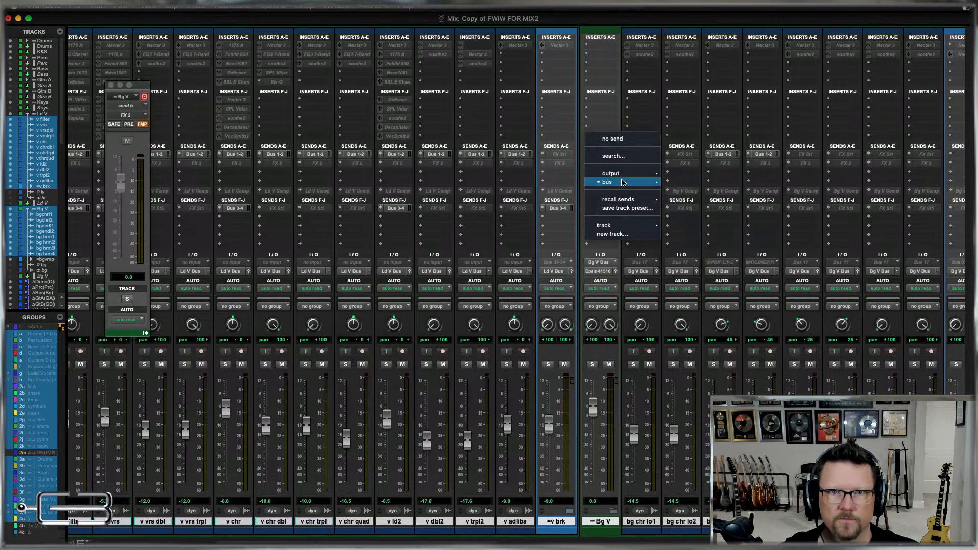
mouse_move(714, 193)
left_click(772, 211, "alt")
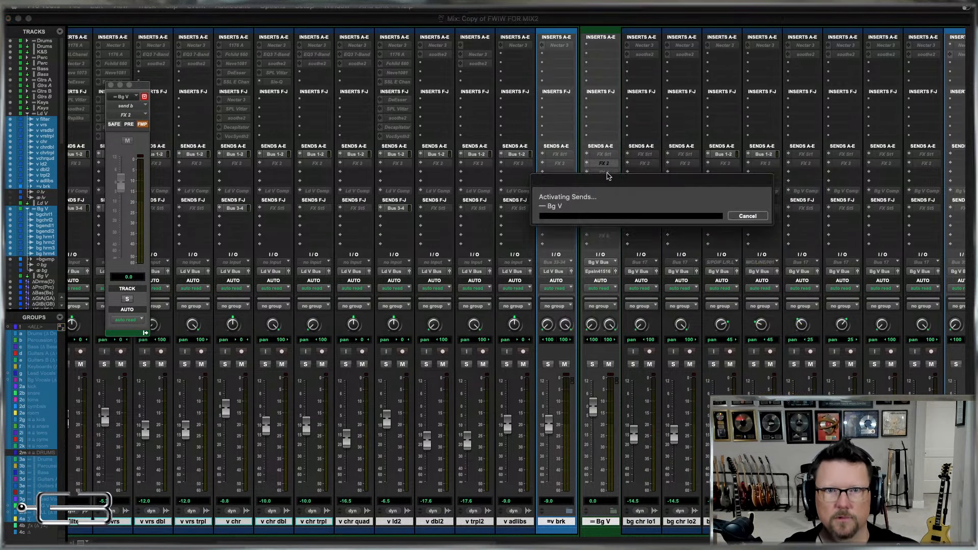
left_click(603, 174, "ctrl+alt+super")
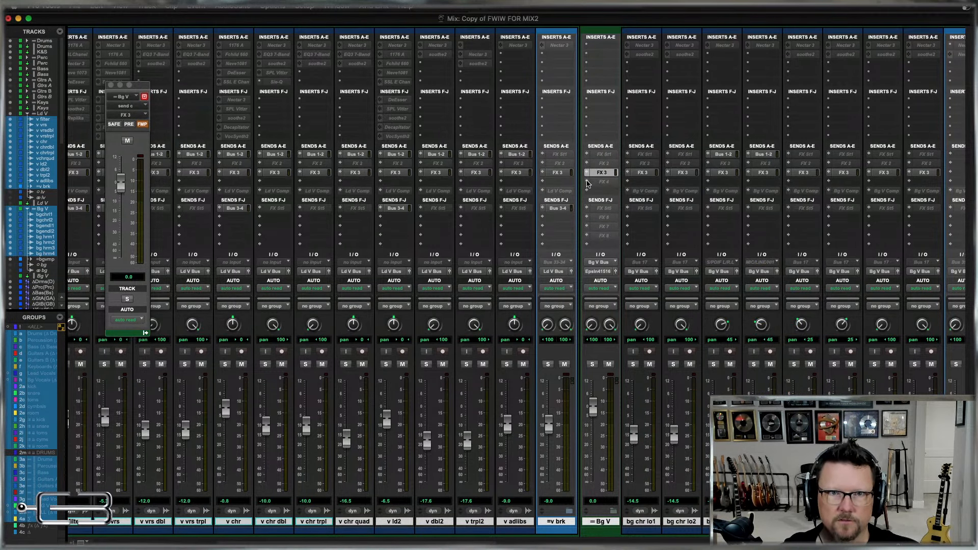
Assign FX 4 (Mono) to send slot D on the selected vocal tracks and make those sends inactive.
left_click(586, 182)
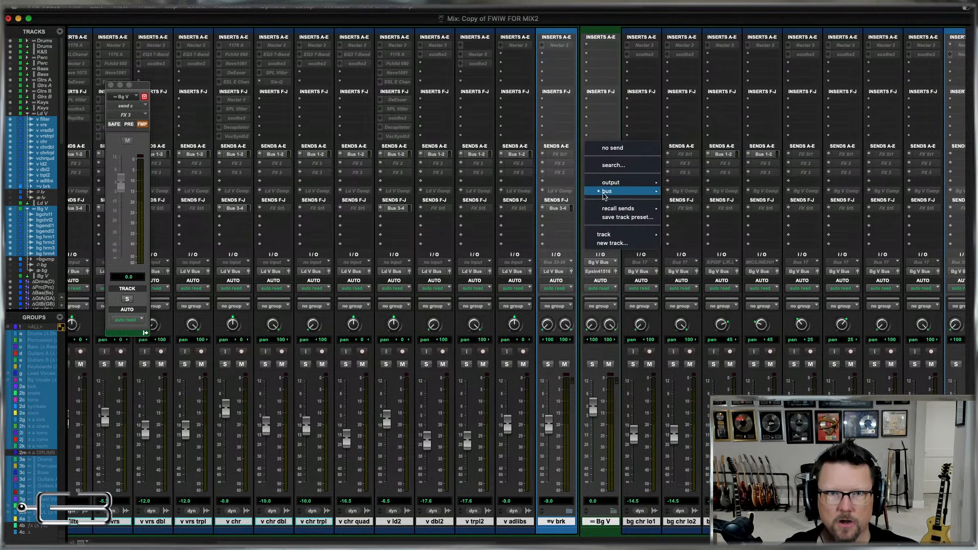
mouse_move(609, 191)
mouse_move(708, 203)
left_click(779, 220, "alt")
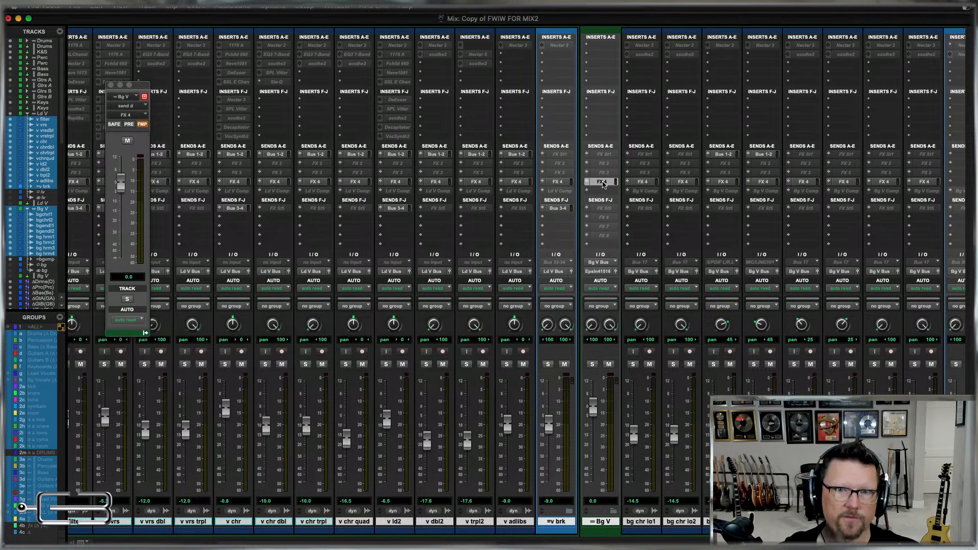
left_click(603, 183, "ctrl+alt+super")
Assign FX 6 (Mono) to send slot G on the selected vocal tracks and make those sends inactive.
left_click(587, 217)
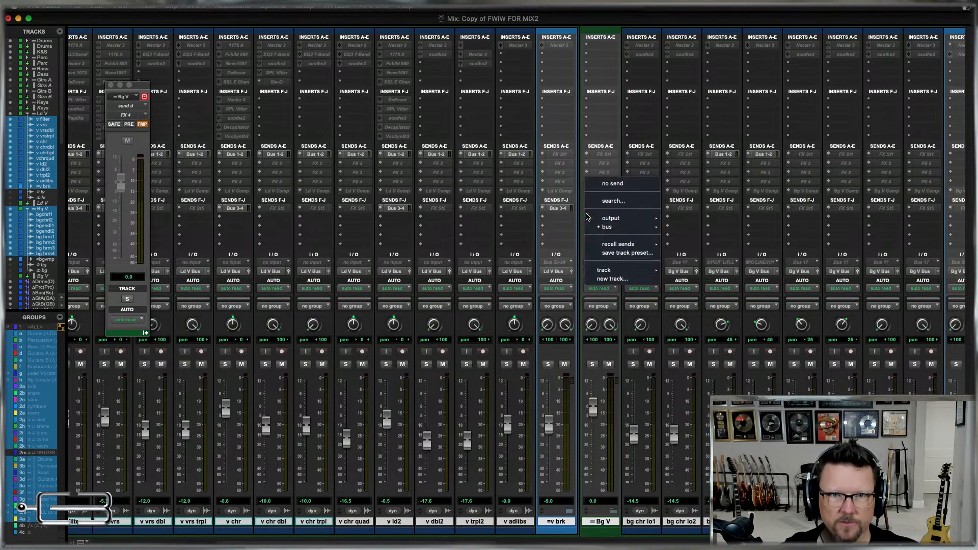
mouse_move(609, 227)
mouse_move(708, 238)
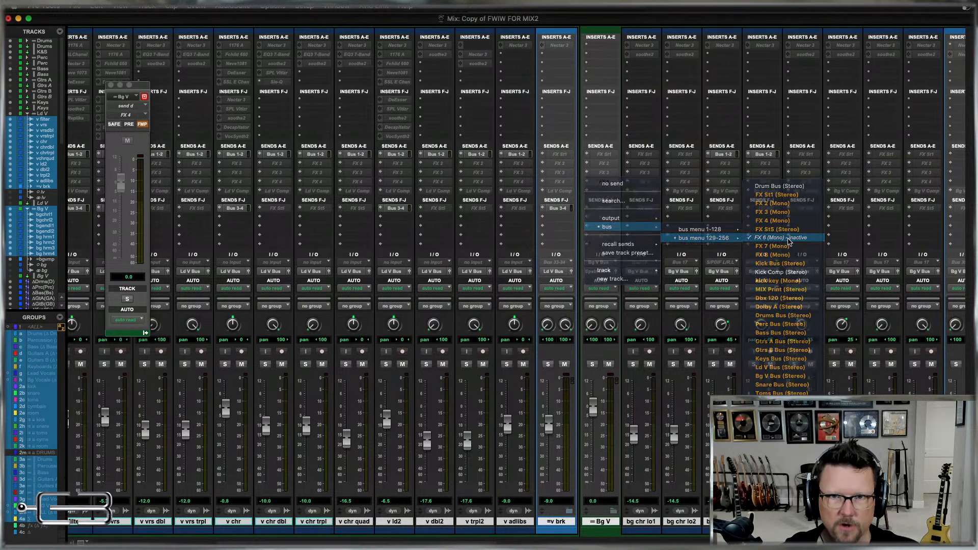
left_click(772, 238, "alt")
left_click(604, 220, "ctrl+alt+super")
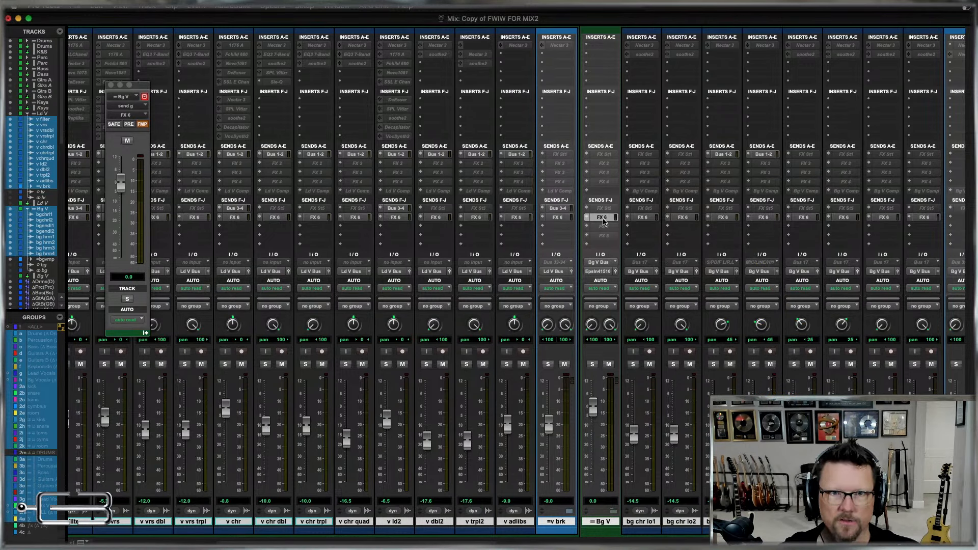
Assign FX 7 (Mono) to send slot H on the selected vocal tracks and make those sends inactive.
left_click(586, 228)
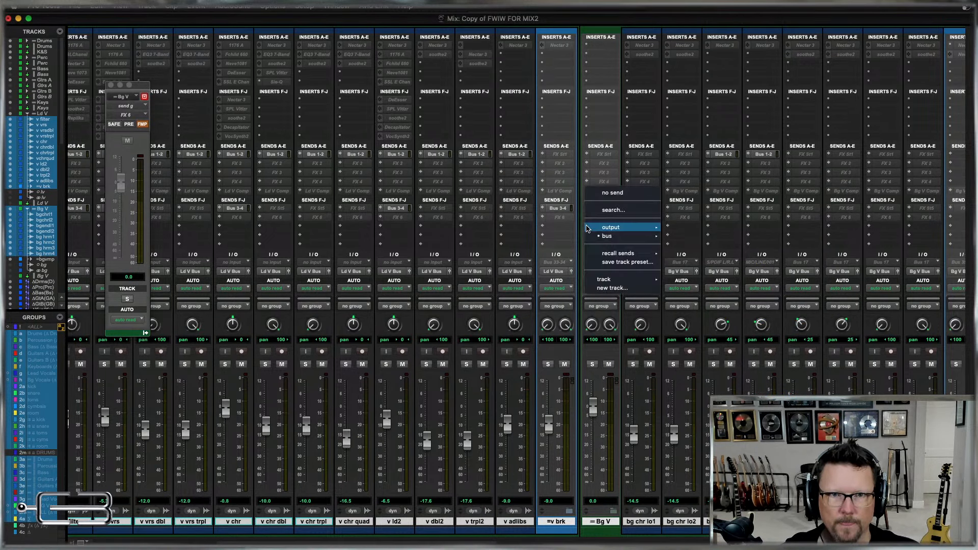
mouse_move(609, 235)
mouse_move(708, 247)
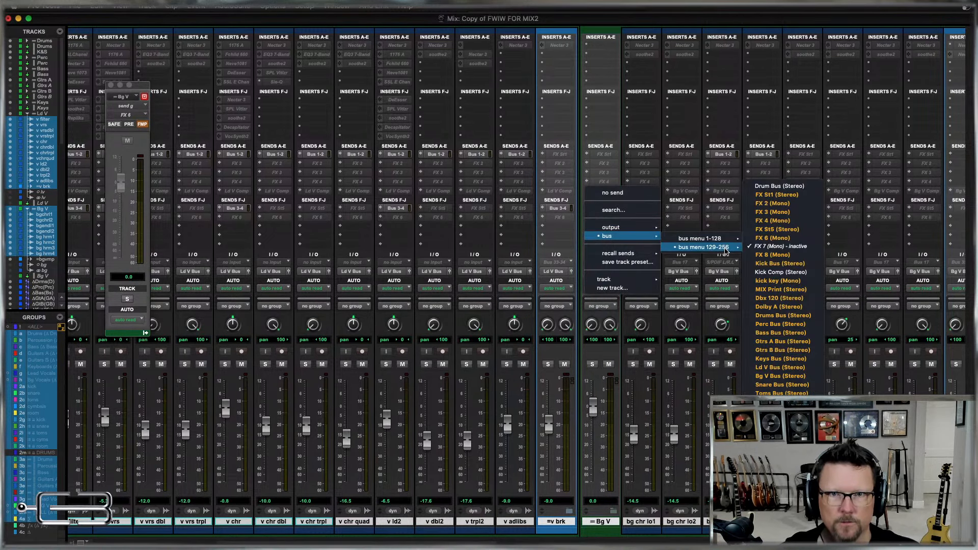
left_click(780, 246, "alt")
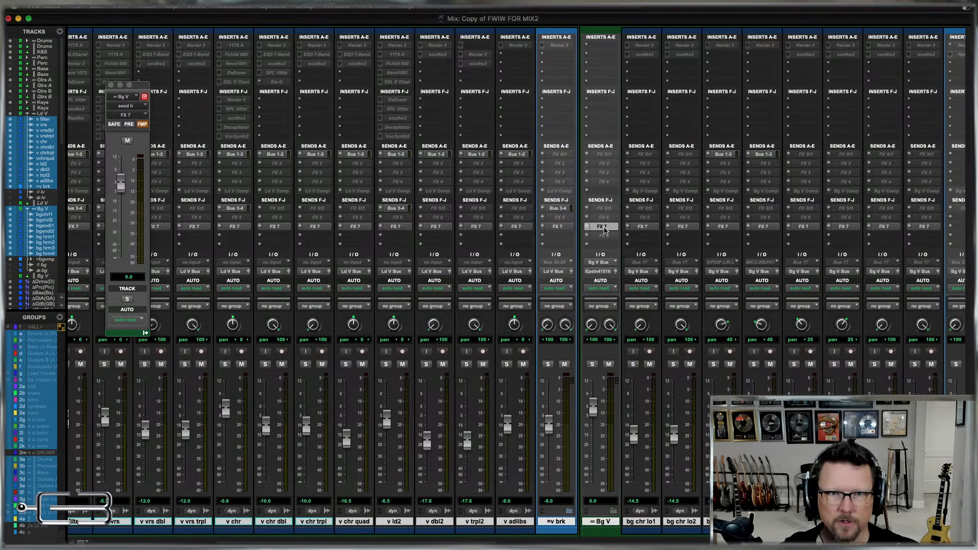
left_click(604, 228, "ctrl+alt+super")
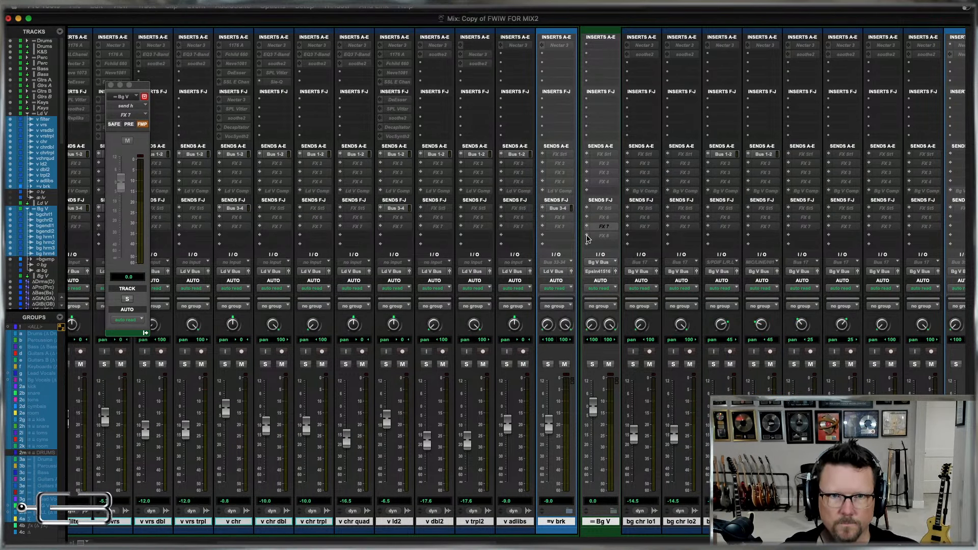
Assign FX 8 (Mono) to send slot I on the selected vocal tracks and make those sends inactive.
left_click(587, 238)
mouse_move(607, 245)
mouse_move(705, 257)
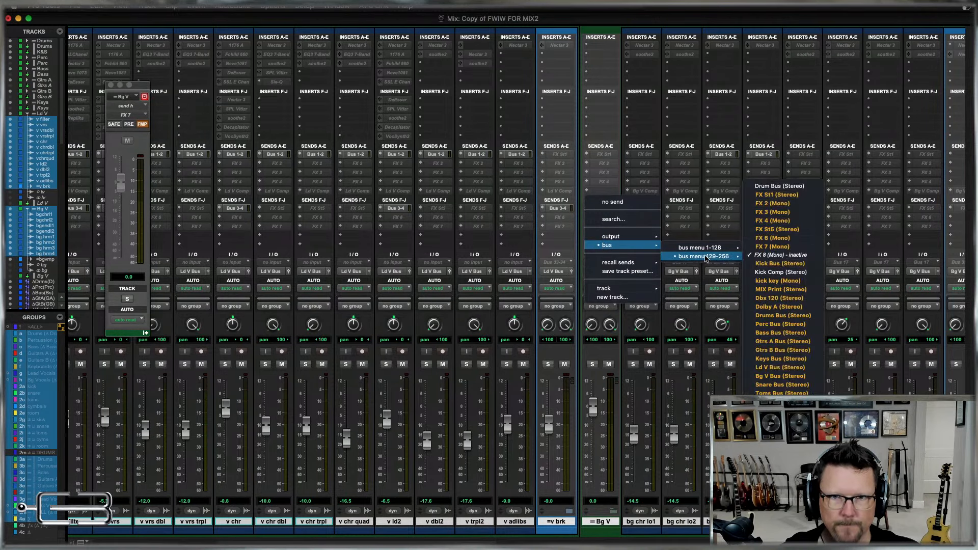
left_click(780, 254, "alt")
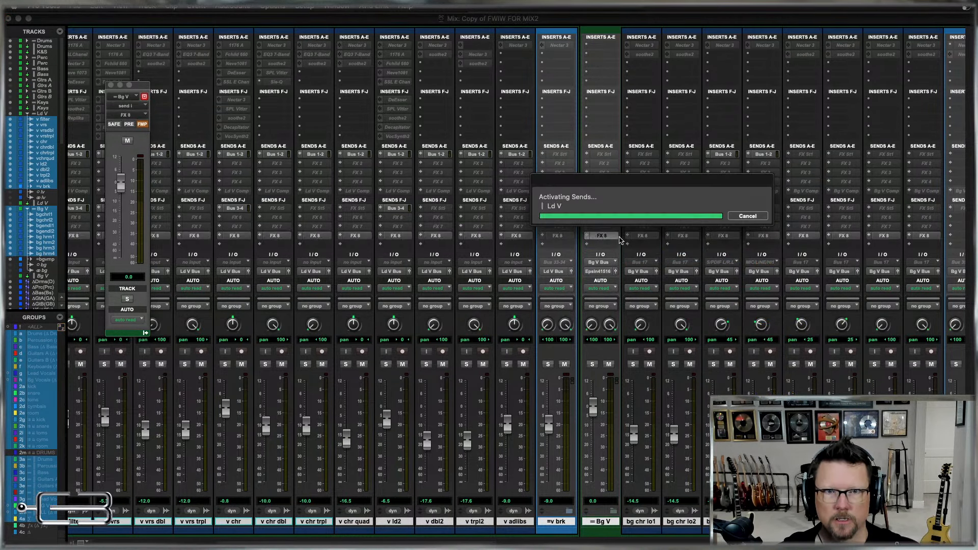
left_click(603, 238, "ctrl+alt+super")
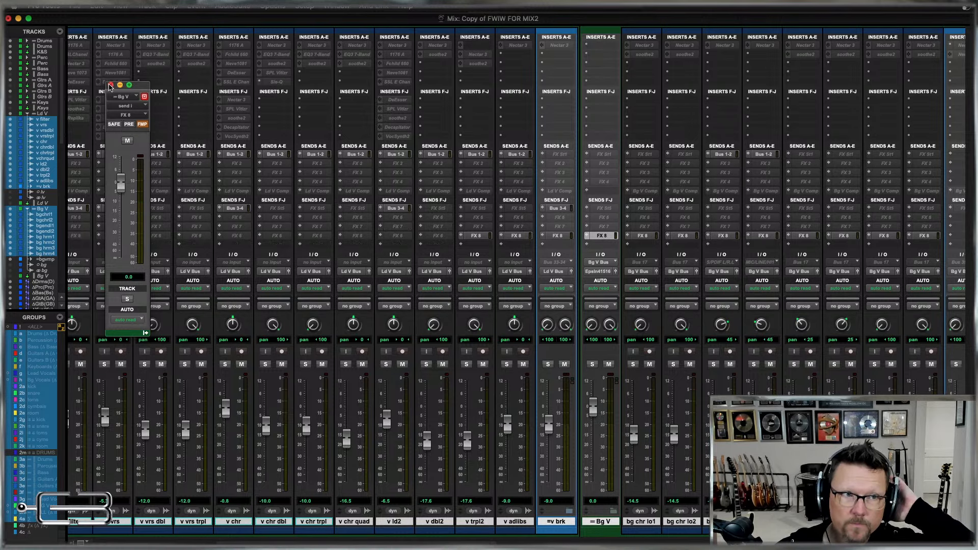
Review the sends across the vocal channels and collapse the Ld V and Bg V folders.
scroll(622, 313, "left", 5)
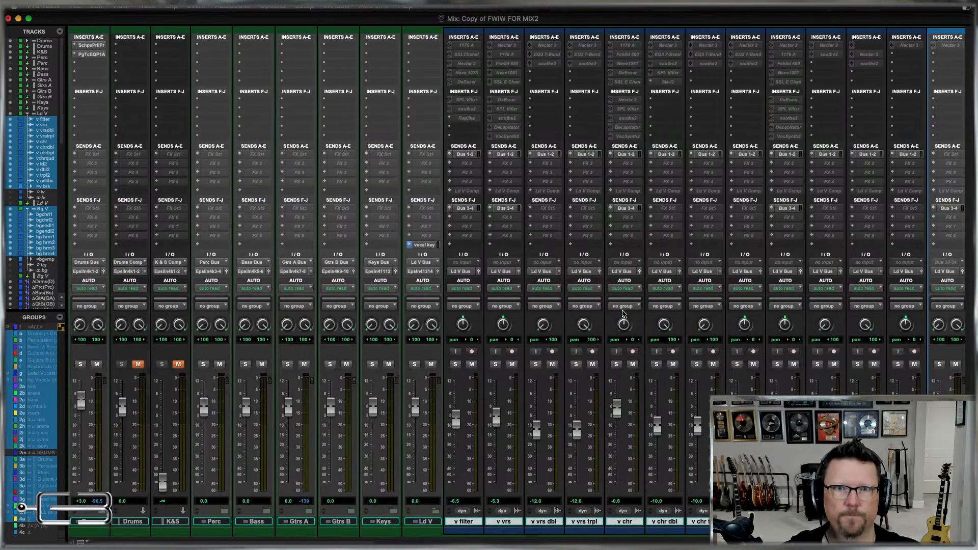
scroll(622, 313, "right", 8)
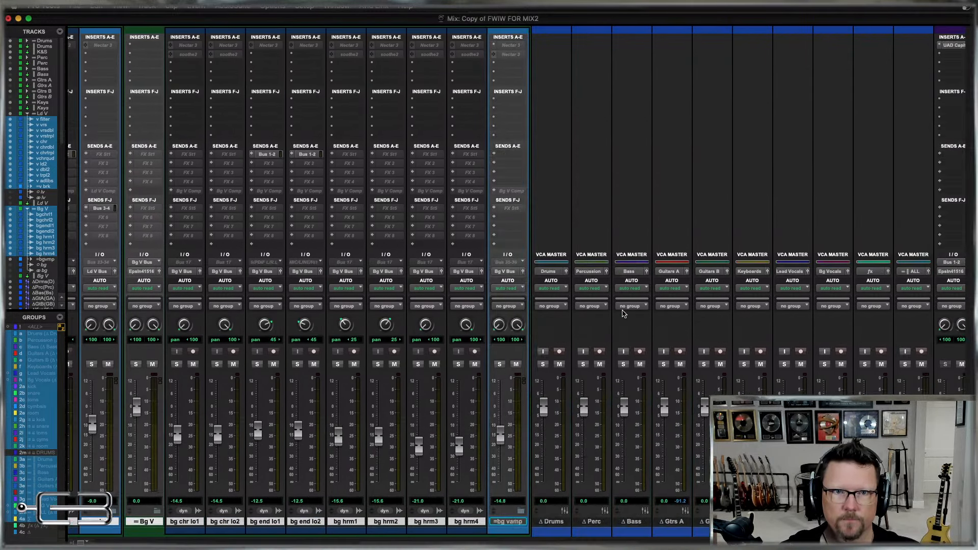
scroll(623, 313, "left", 8)
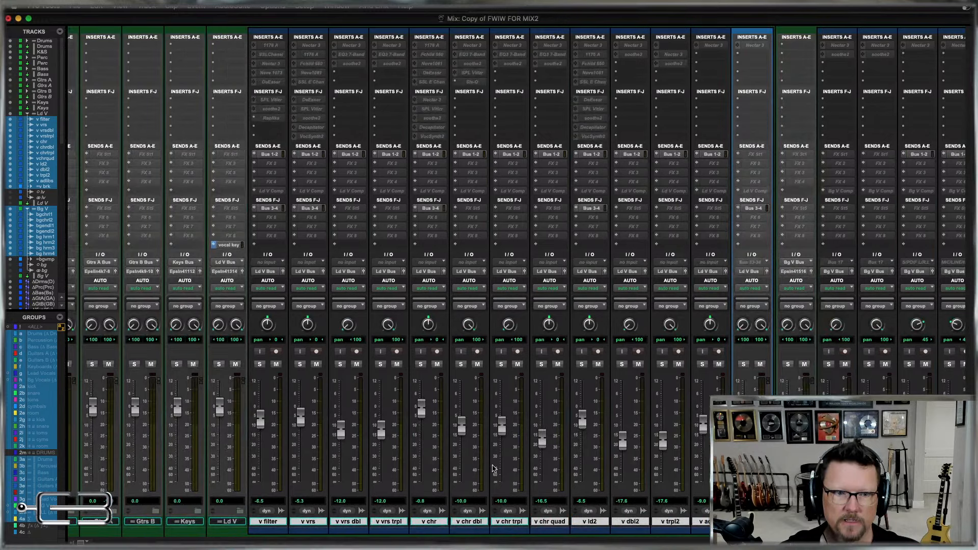
left_click(239, 511)
left_click(283, 510)
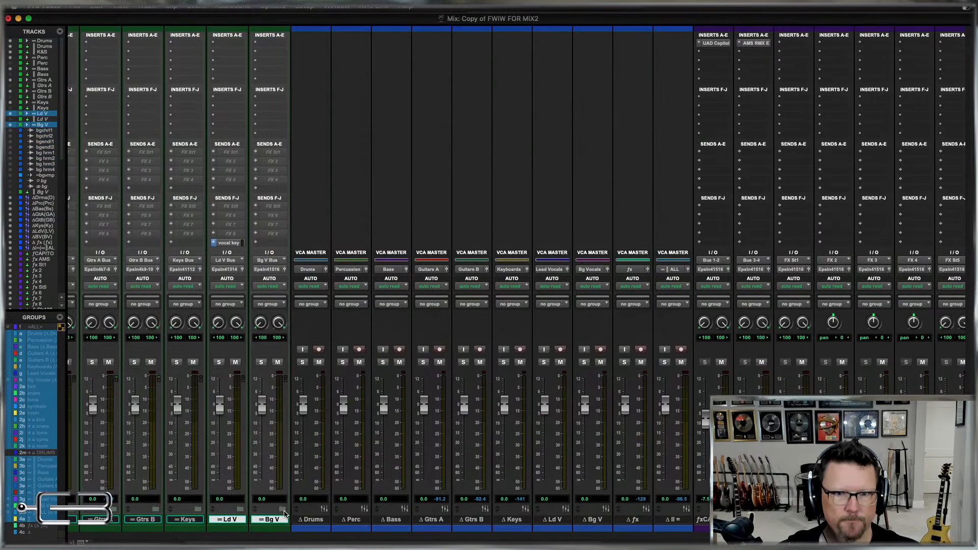
Examine the collapsed session layout in the Mix and Edit windows, from the instrument folders to the FX, master and Epsilon tracks.
scroll(481, 452, "left", 5)
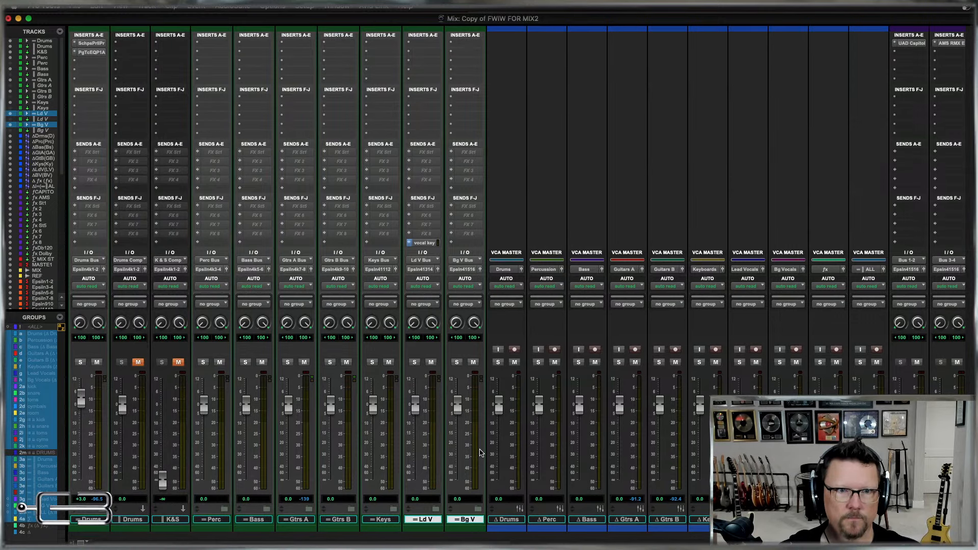
scroll(480, 452, "right", 10)
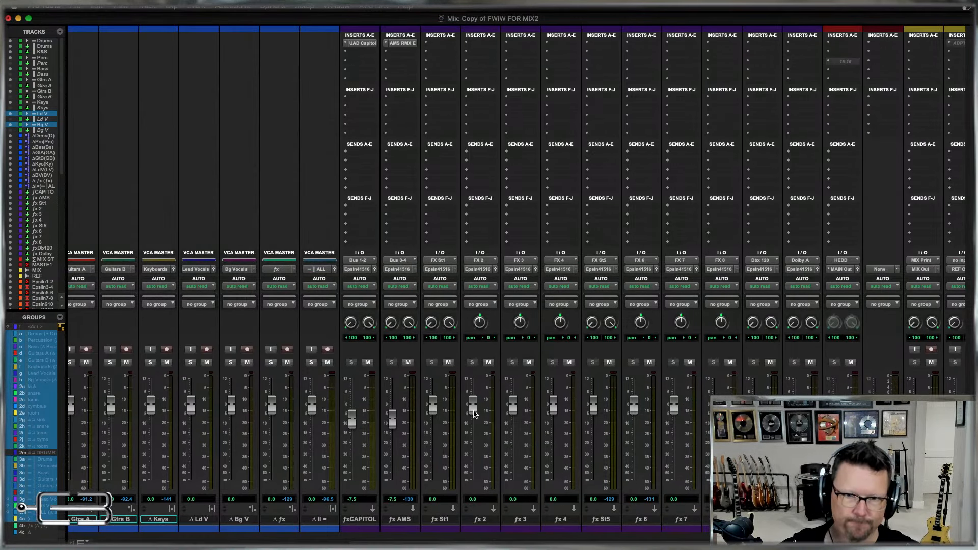
scroll(481, 453, "left", 10)
key("super+equal")
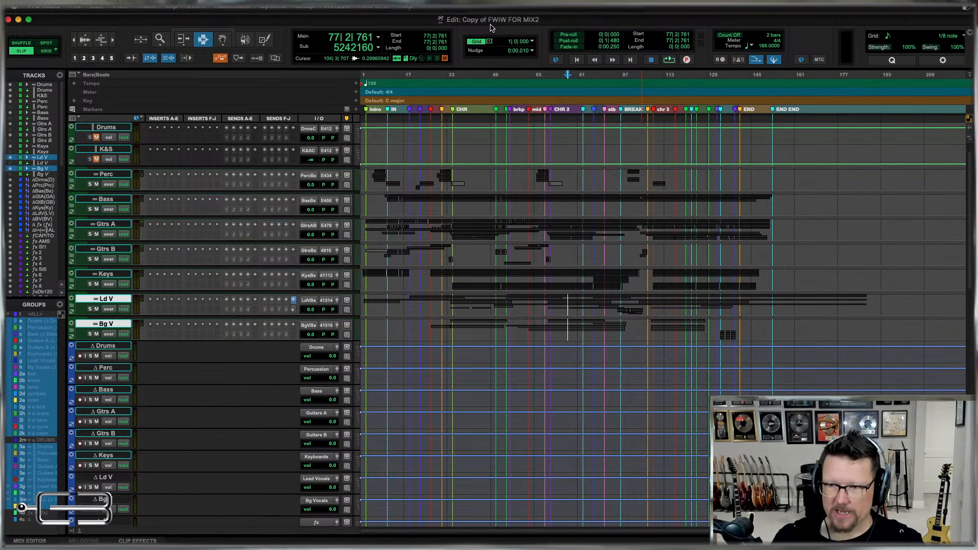
scroll(654, 326, "down", 15)
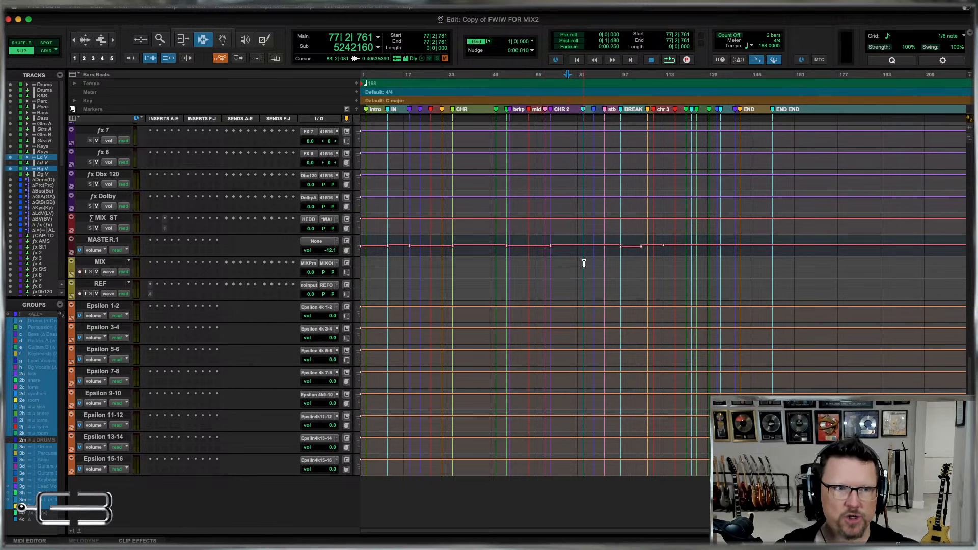
scroll(583, 262, "up", 10)
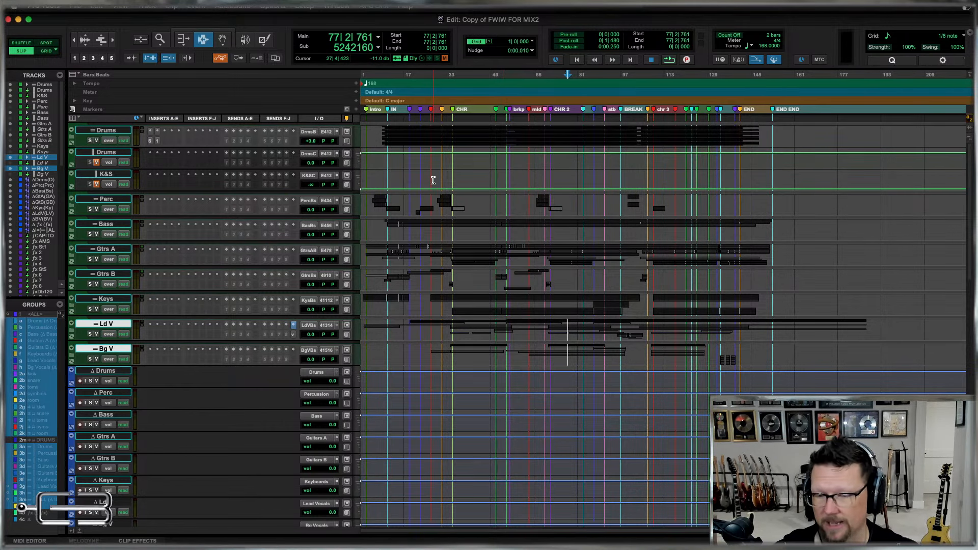
left_click(465, 205)
key("super+bracketright")
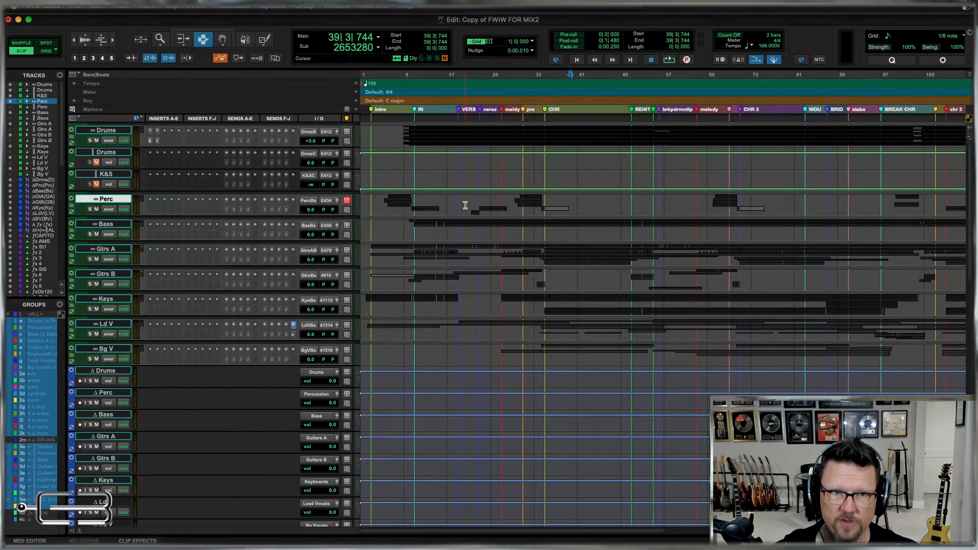
key("super+equal")
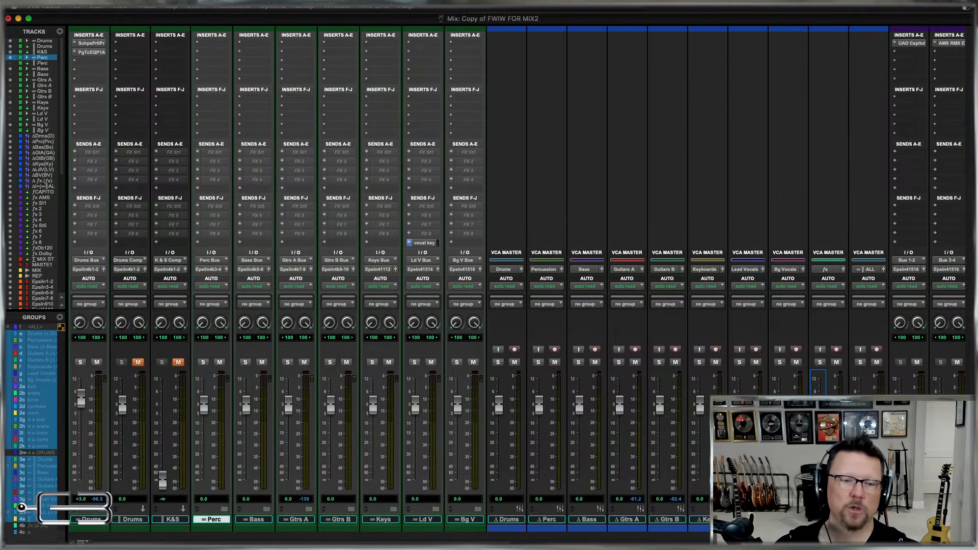
Expand all track folders in the mixer, examine the drum, percussion, bass and guitar channels, and collapse all the folders again.
left_click(437, 509, "alt")
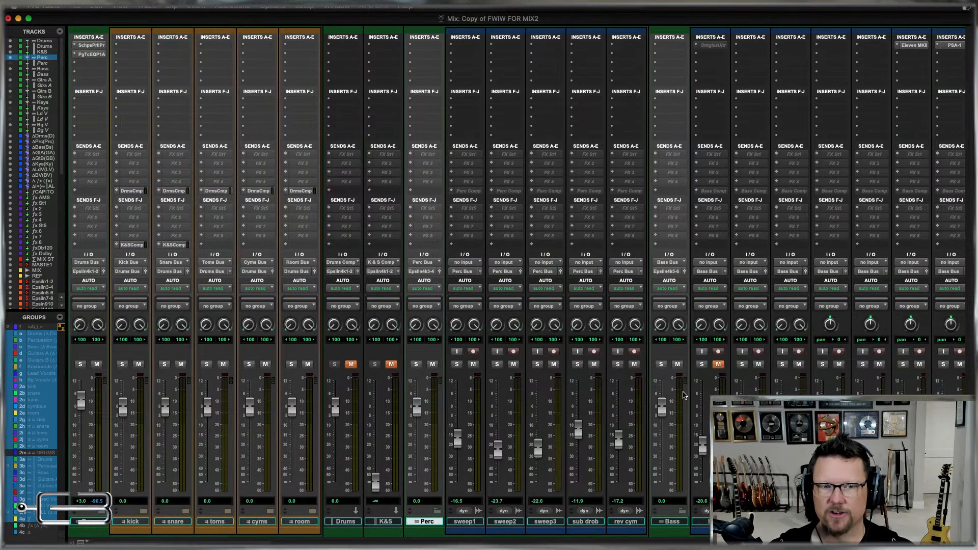
scroll(723, 153, "right", 12)
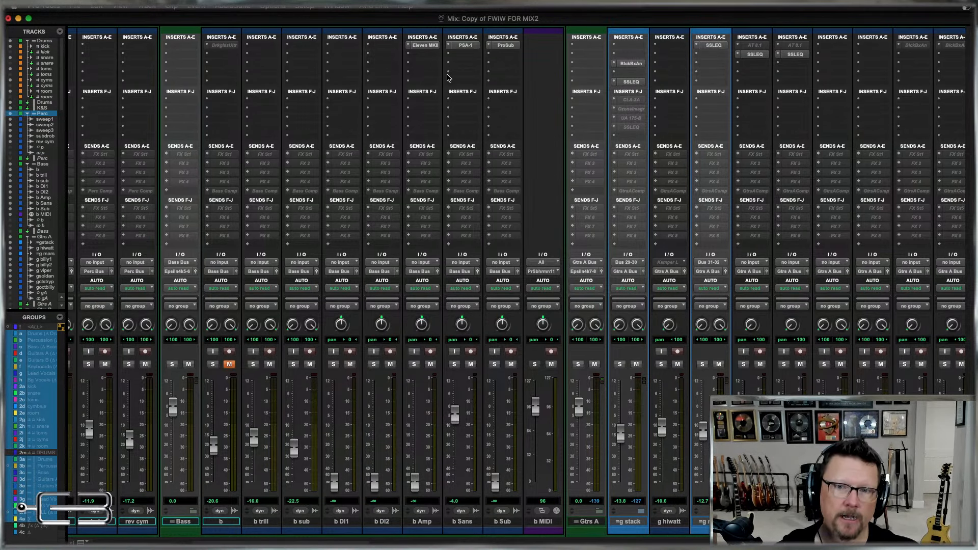
scroll(451, 72, "left", 10)
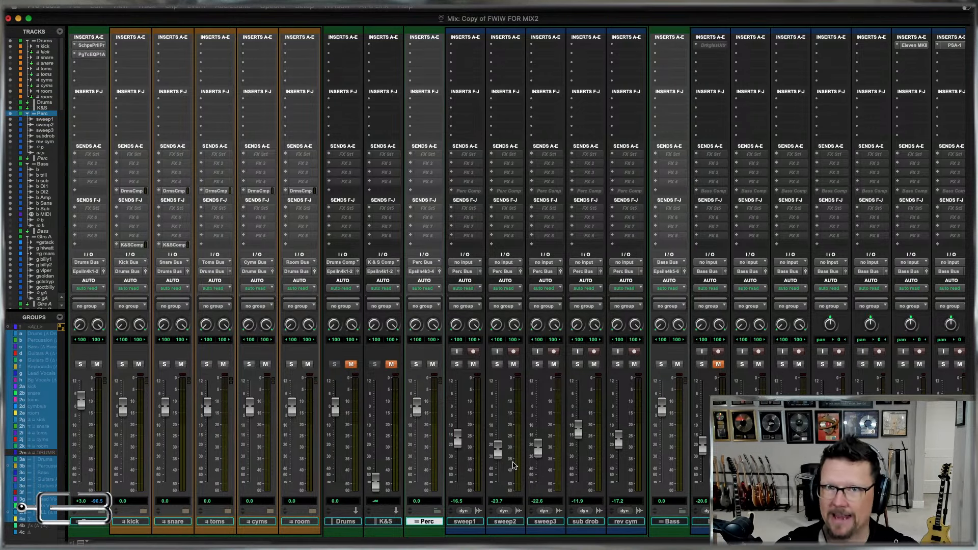
left_click(682, 513, "alt")
Examine the VCA masters, FX returns and mix output channels in the mixer.
scroll(650, 486, "right", 15)
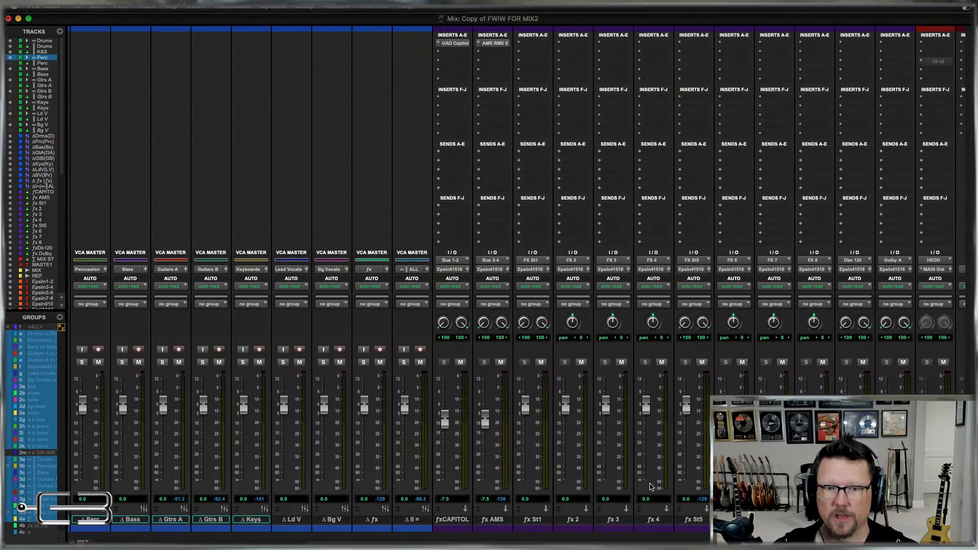
scroll(357, 173, "left", 10)
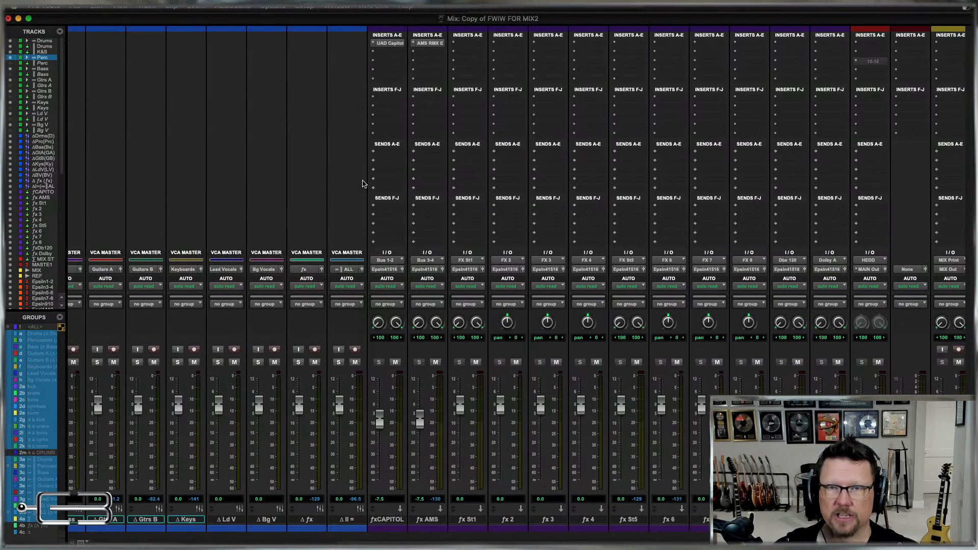
scroll(363, 184, "right", 6)
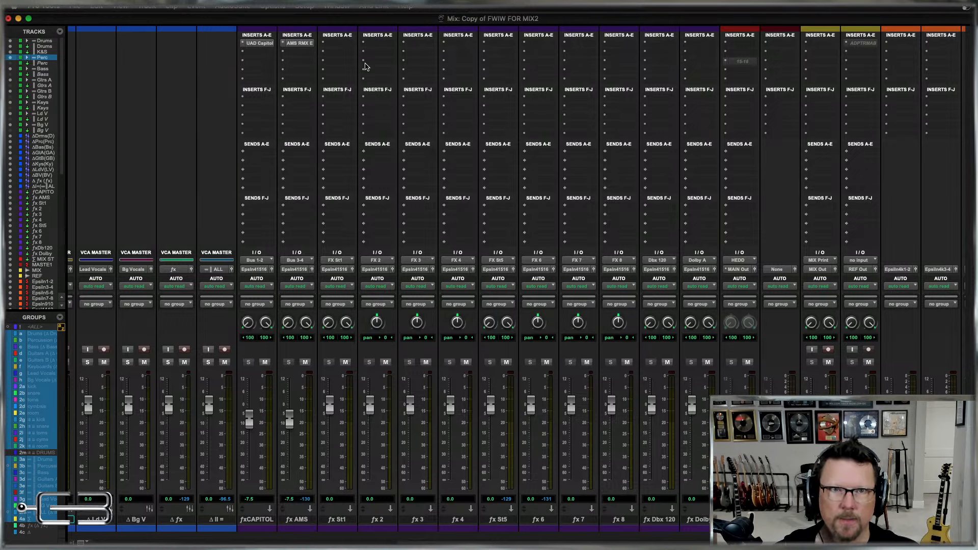
left_click(365, 405)
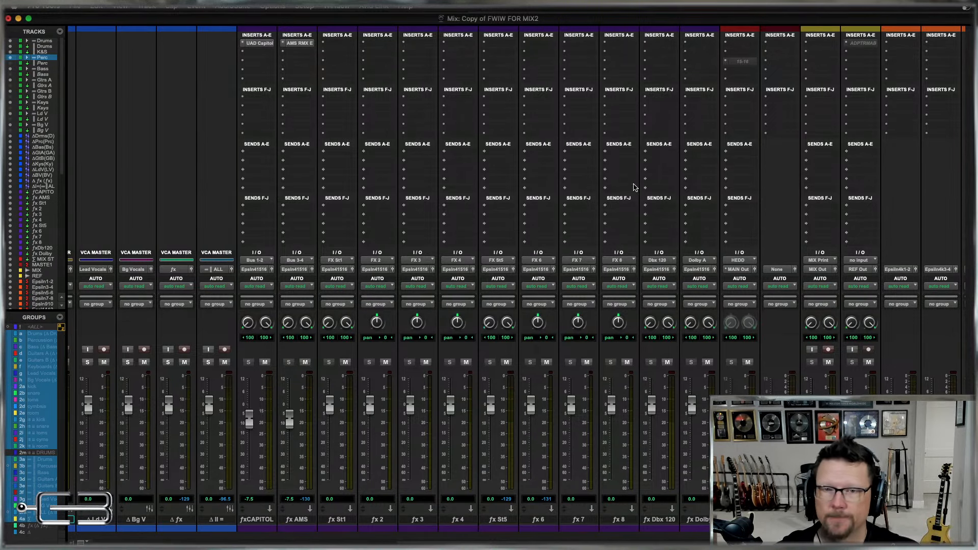
scroll(636, 188, "left", 10)
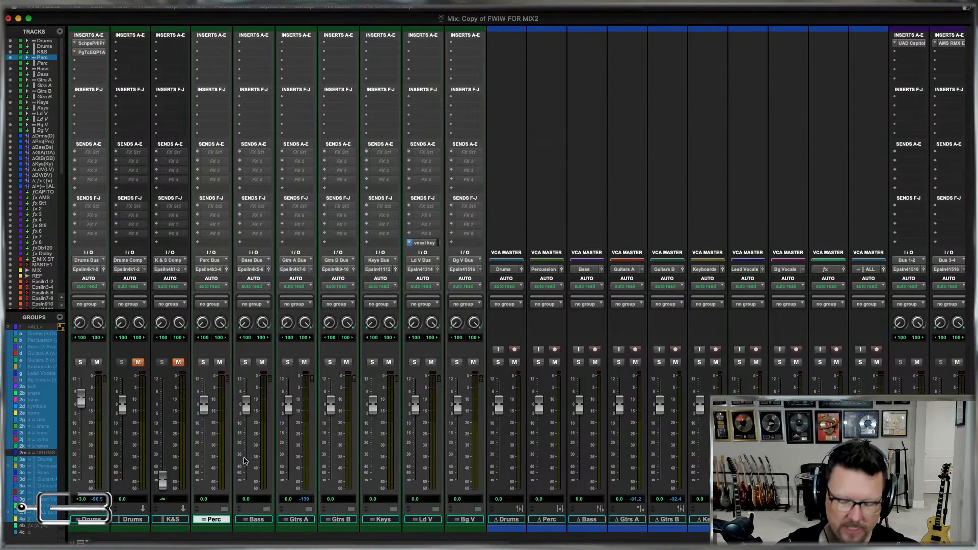
Expand the Bass folder, select the b MIDI track, and inspect the Pro Subharmonic plug-in on the b Sub track.
left_click(267, 510)
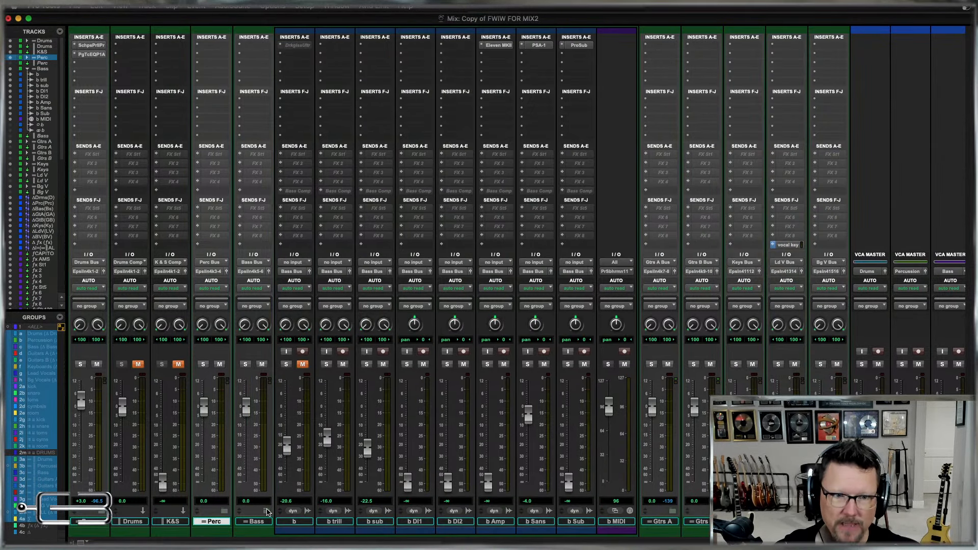
left_click(616, 521)
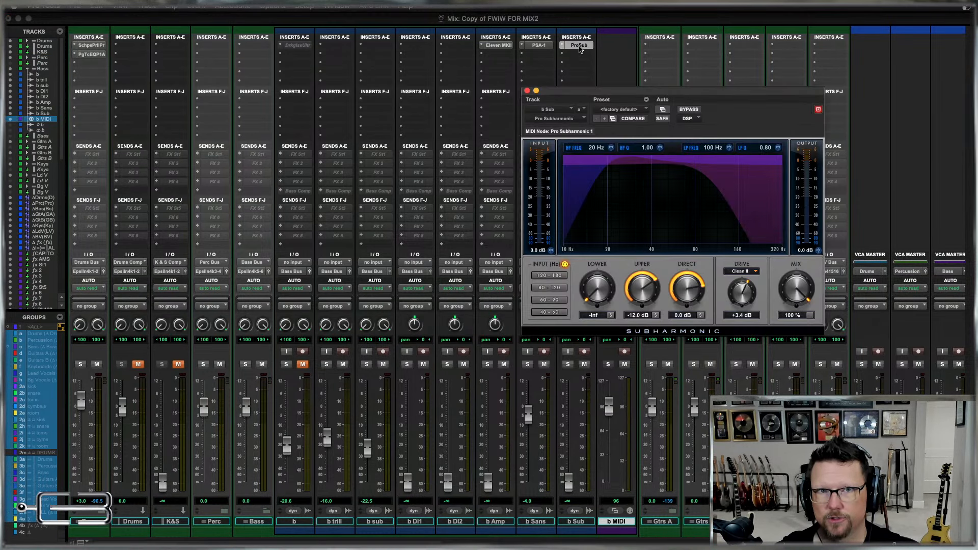
left_click(580, 45)
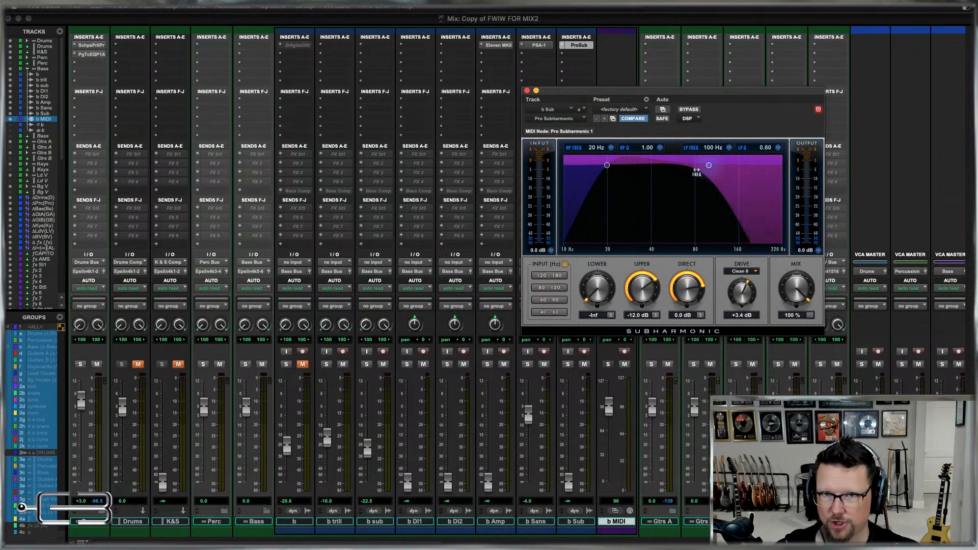
left_click(527, 91)
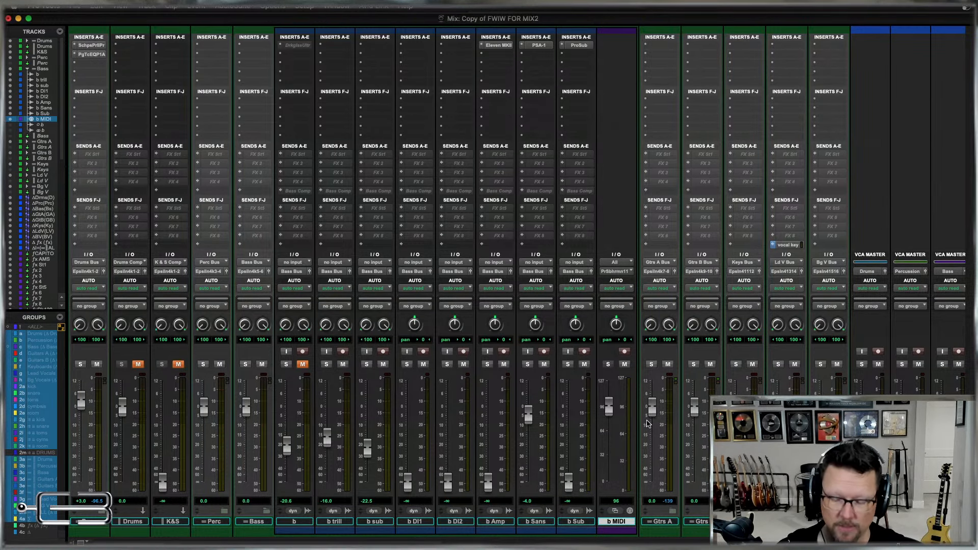
Copy the full-length audio clip on the b track as MIDI in the Edit window and select the Bass folder track.
key("super+equal")
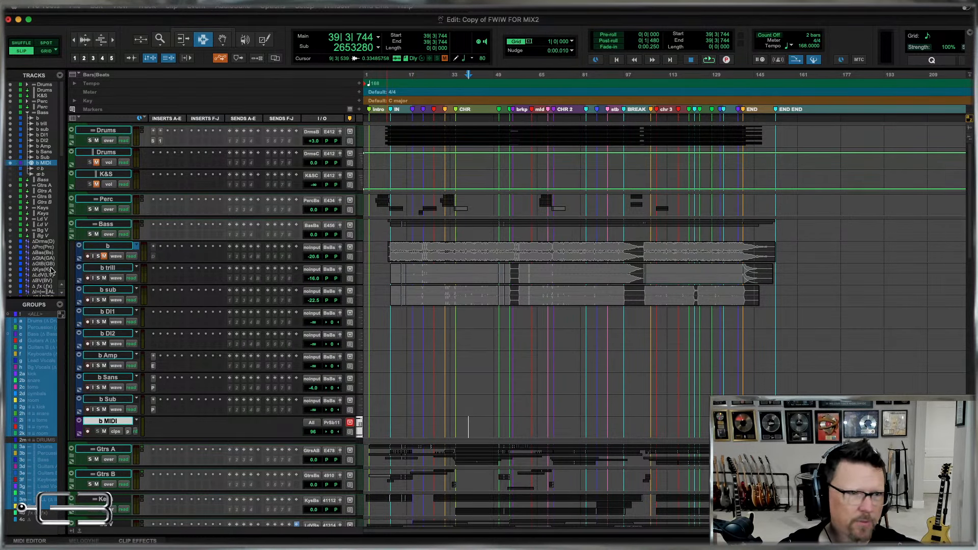
scroll(51, 270, "down", 10)
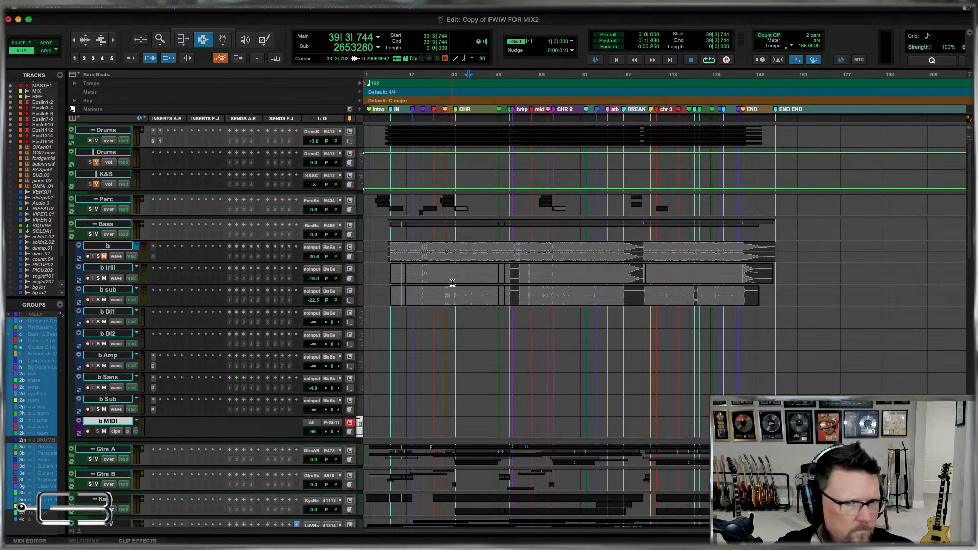
double_click(445, 257)
right_click(445, 258)
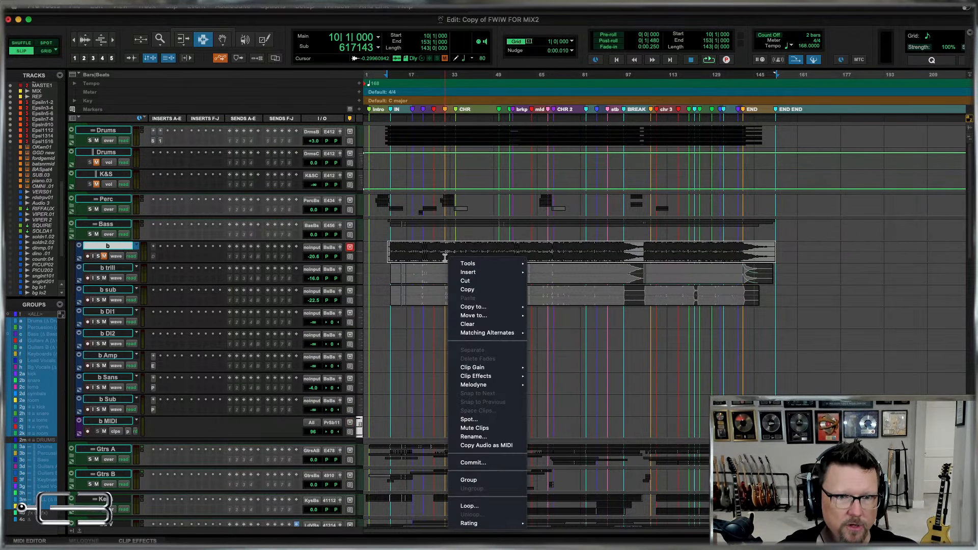
left_click(501, 447)
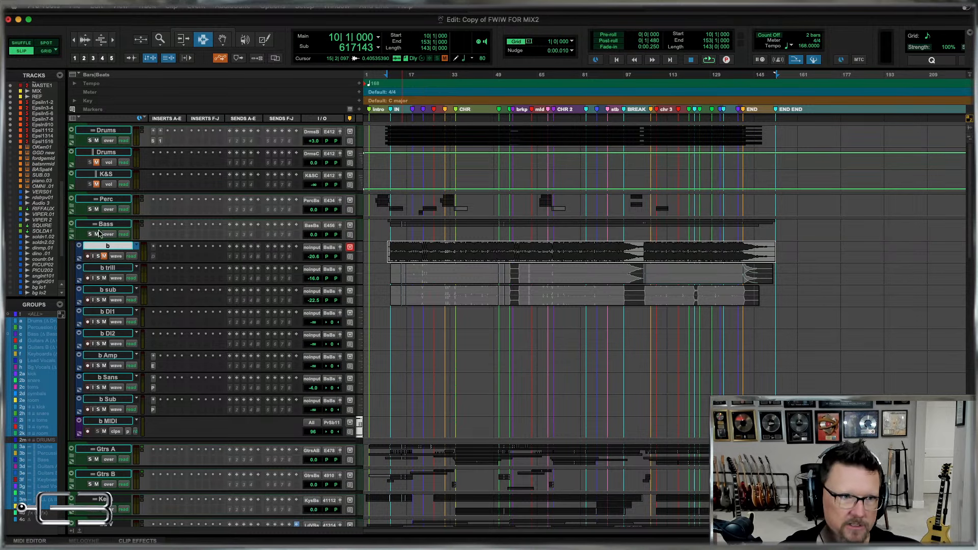
left_click(72, 236)
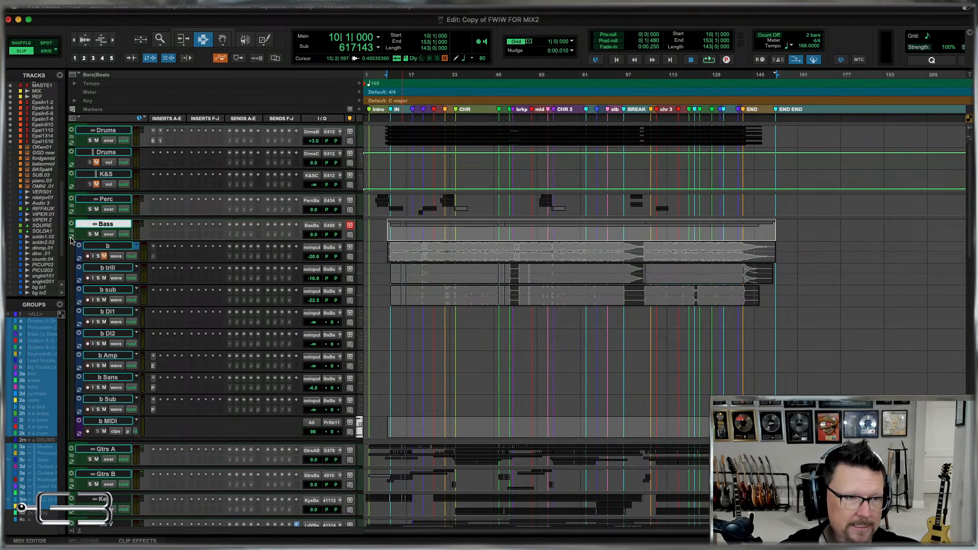
Collapse the Bass folder and expand the Drums folder together with its kick and snare subfolders.
left_click(71, 224)
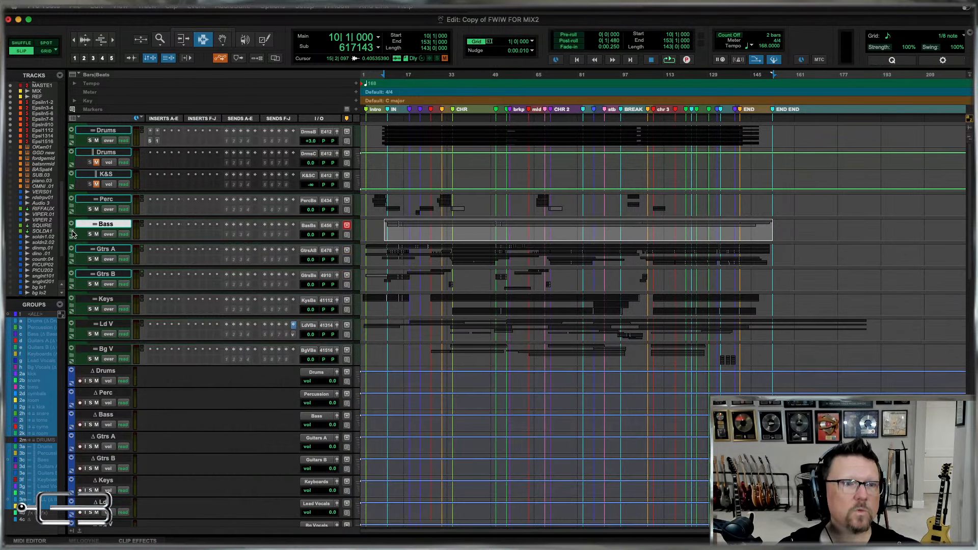
left_click(71, 134)
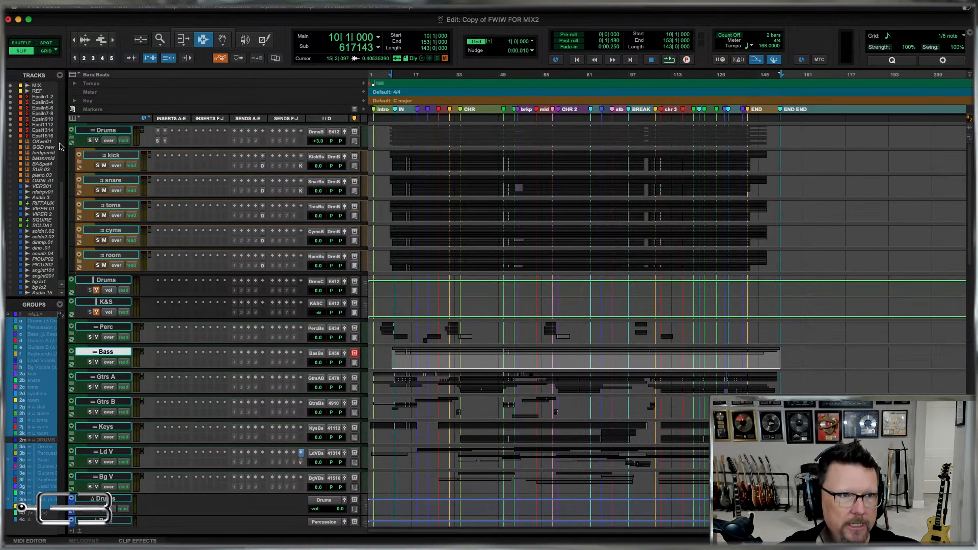
left_click(79, 156)
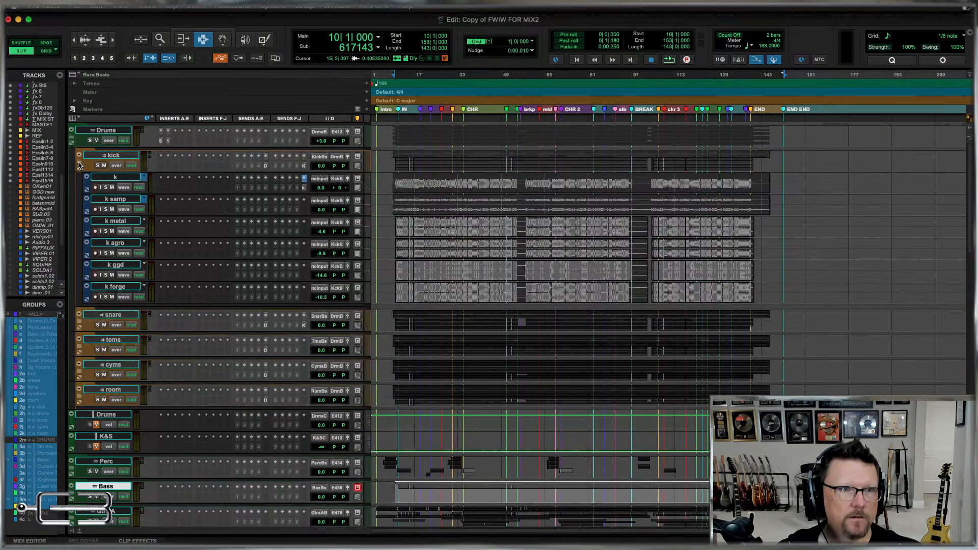
left_click(80, 322)
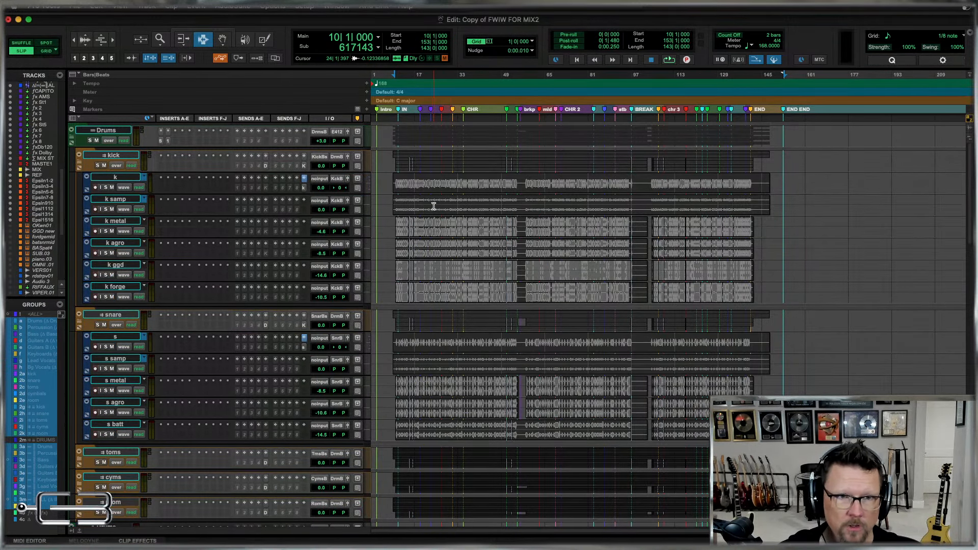
Set the k track's height to large to inspect its waveform around bar 30.
left_click(450, 231)
key("t")
key("t")
key("t")
key("t")
key("t")
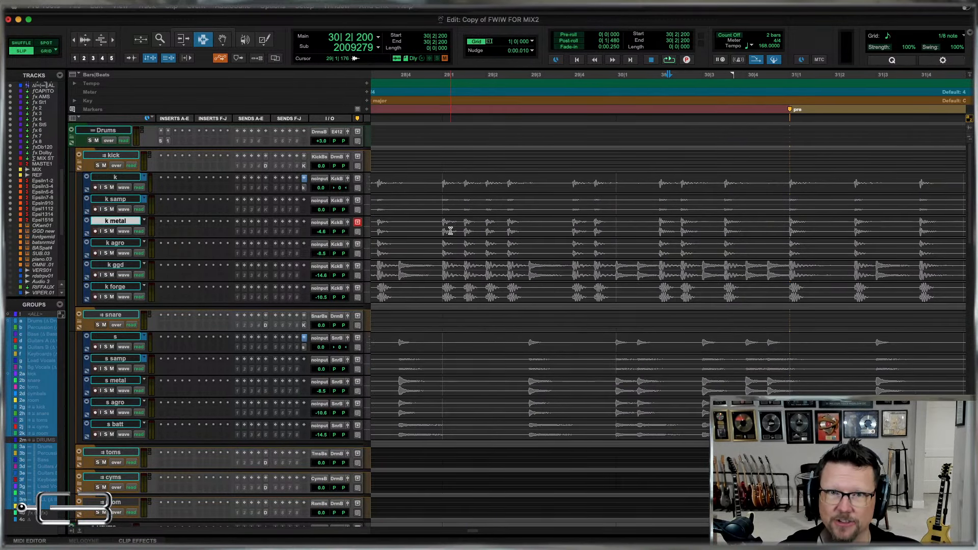
left_click(368, 190)
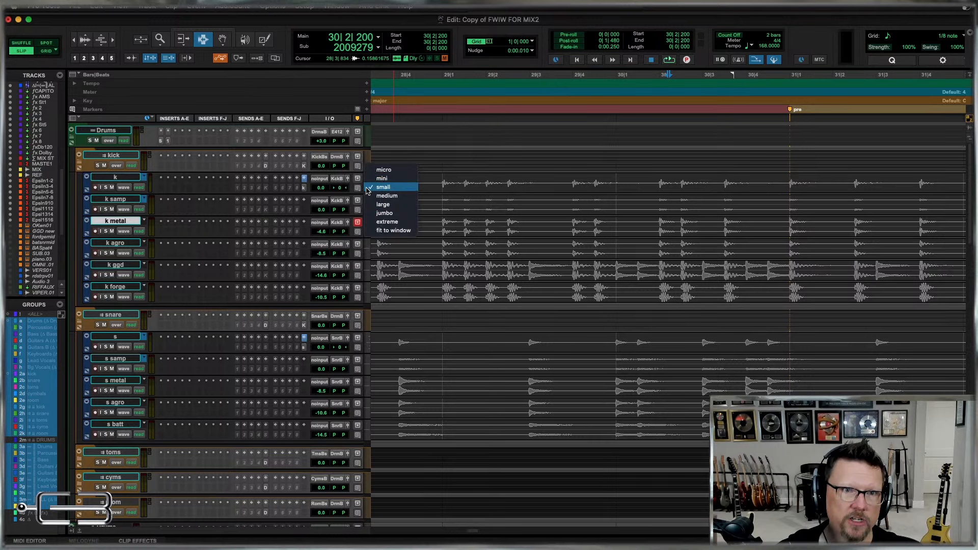
left_click(370, 213)
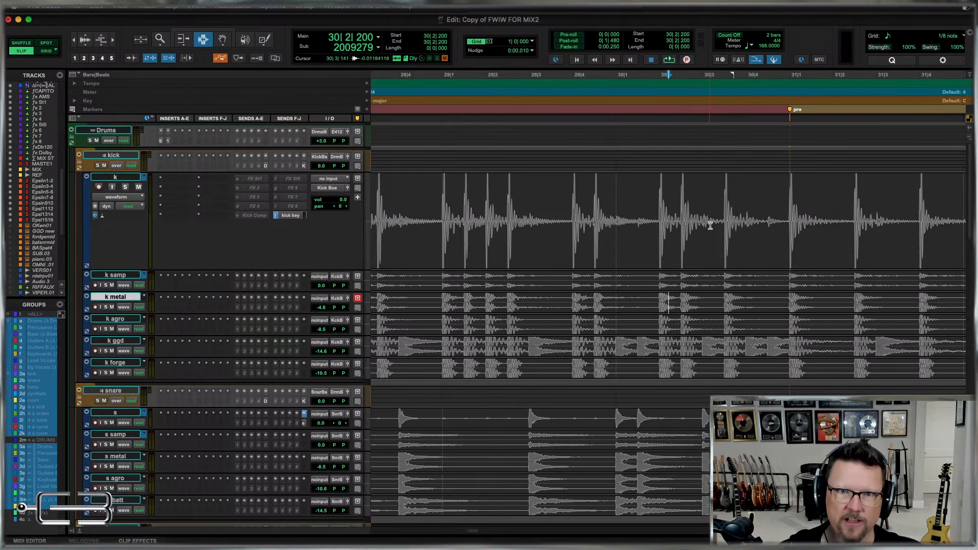
left_click(578, 207)
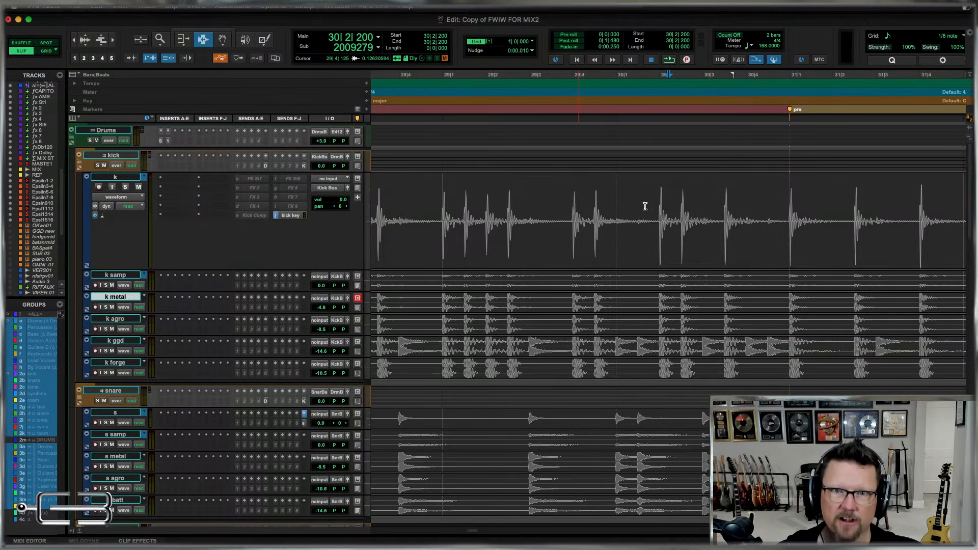
Examine a single kick hit at 29|4 on the k track and compare its attack with the other kick tracks.
left_click(650, 208)
left_click(523, 221)
left_click_drag(523, 222, 831, 229)
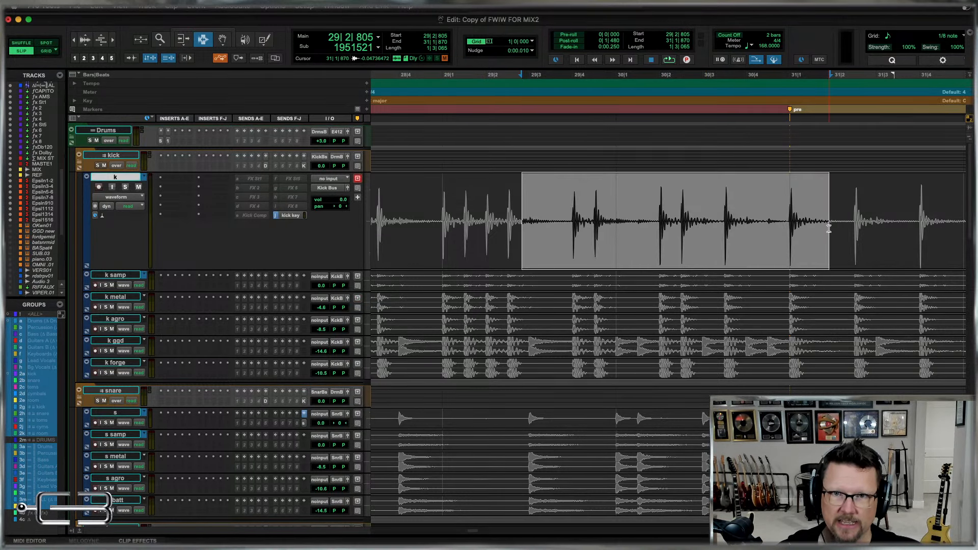
key("t")
key("t")
key("t")
key("r")
left_click(874, 232)
key("t")
key("t")
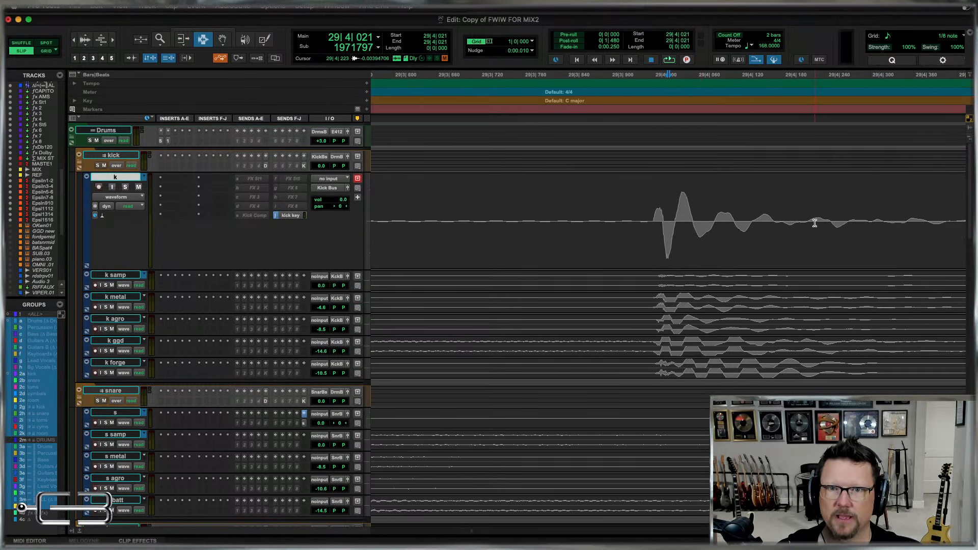
left_click_drag(654, 212, 693, 191)
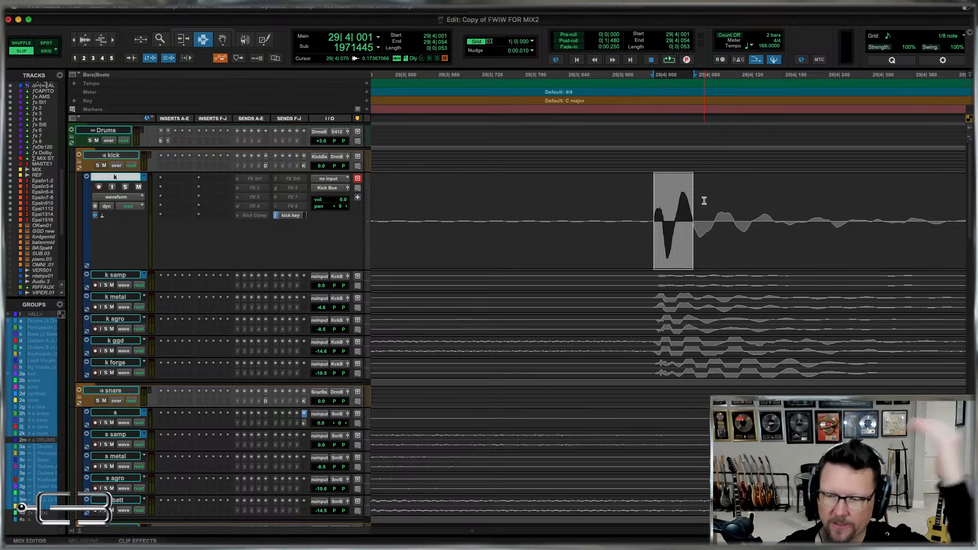
left_click_drag(693, 213, 538, 212)
left_click(588, 211)
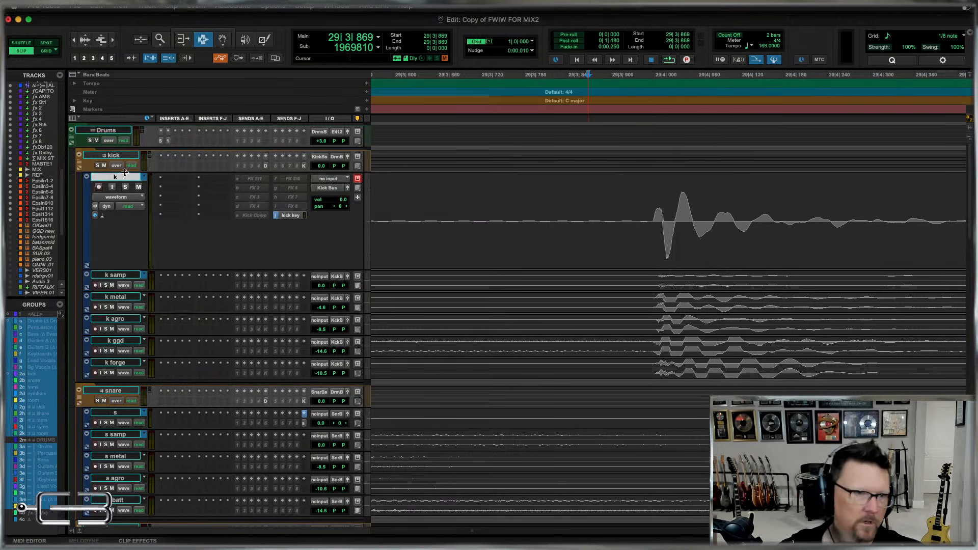
Return the k track's height to small and collapse the kick and snare folders.
left_click(367, 199)
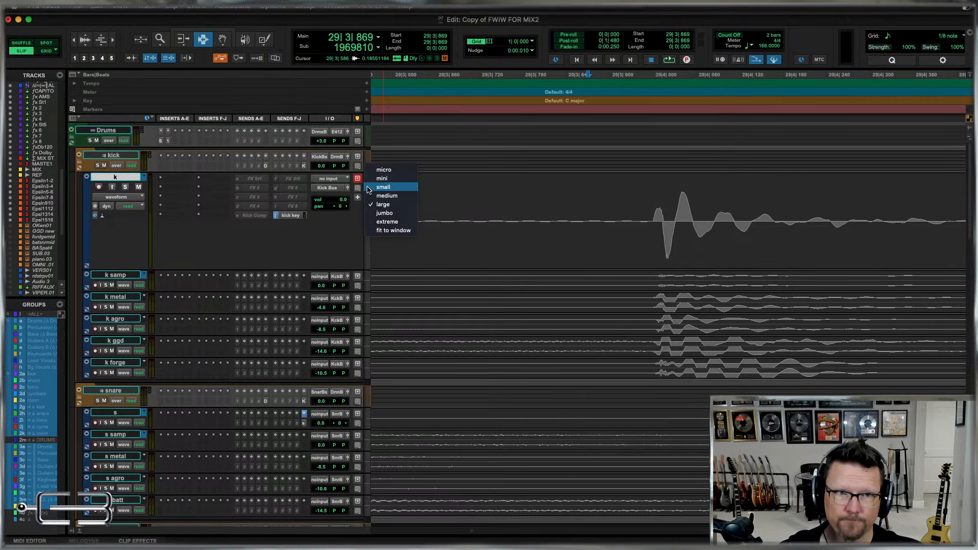
left_click(371, 187)
key("r")
key("r")
key("r")
key("r")
key("r")
key("r")
key("r")
key("r")
key("r")
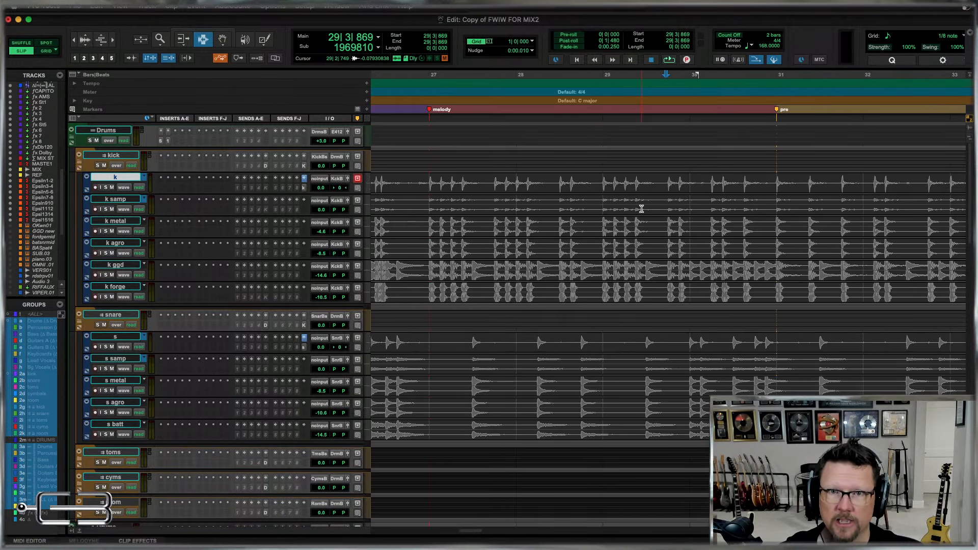
key("r")
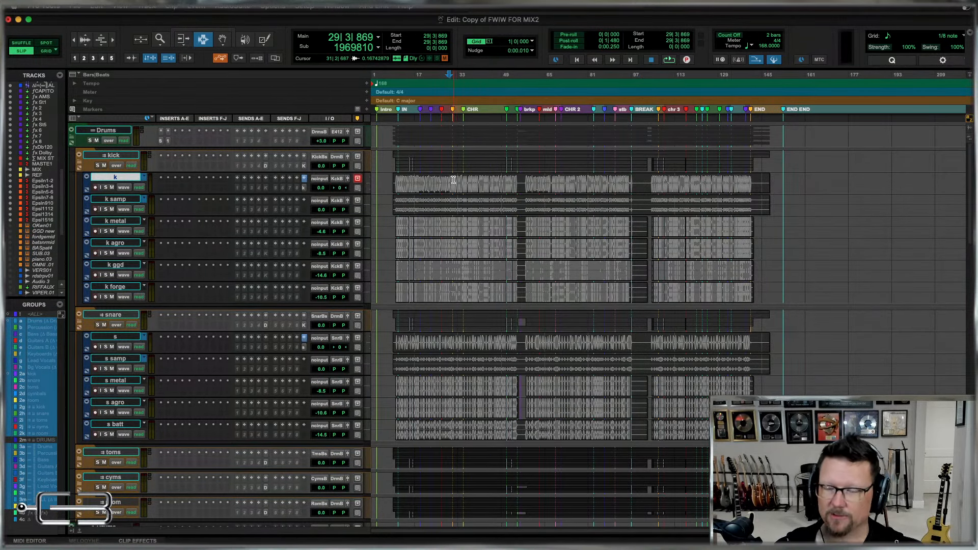
left_click(78, 164)
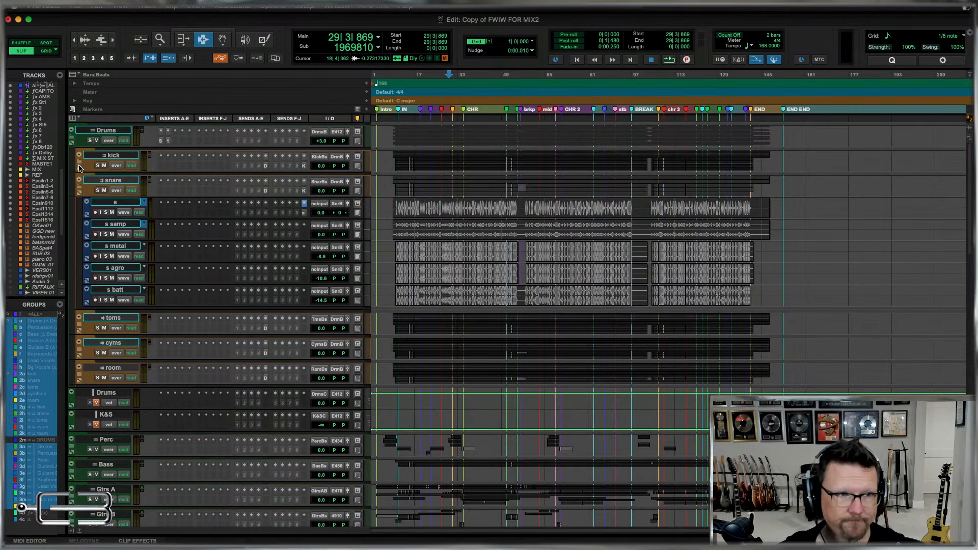
left_click(79, 187)
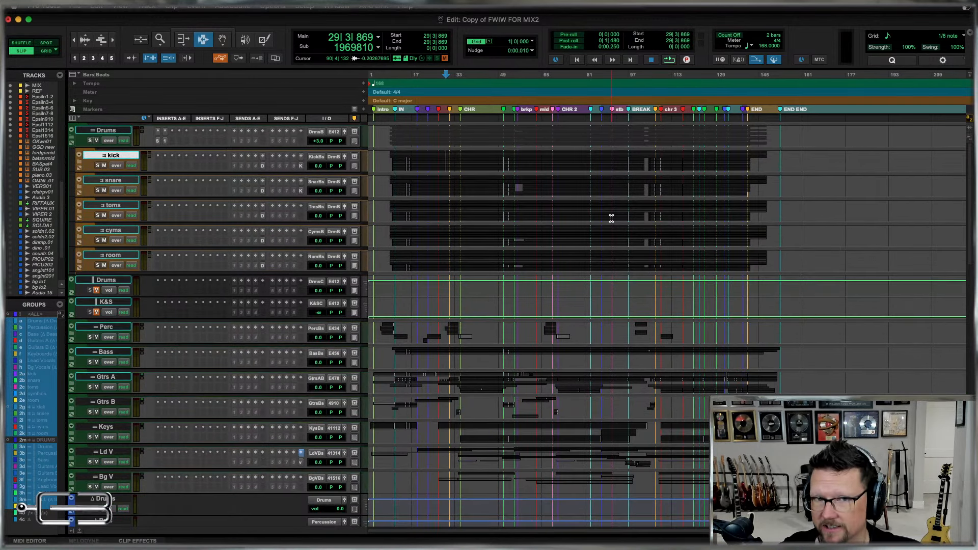
Expand the toms folder and inspect the tom hits and the bleed between them around bar 27.
left_click(80, 214)
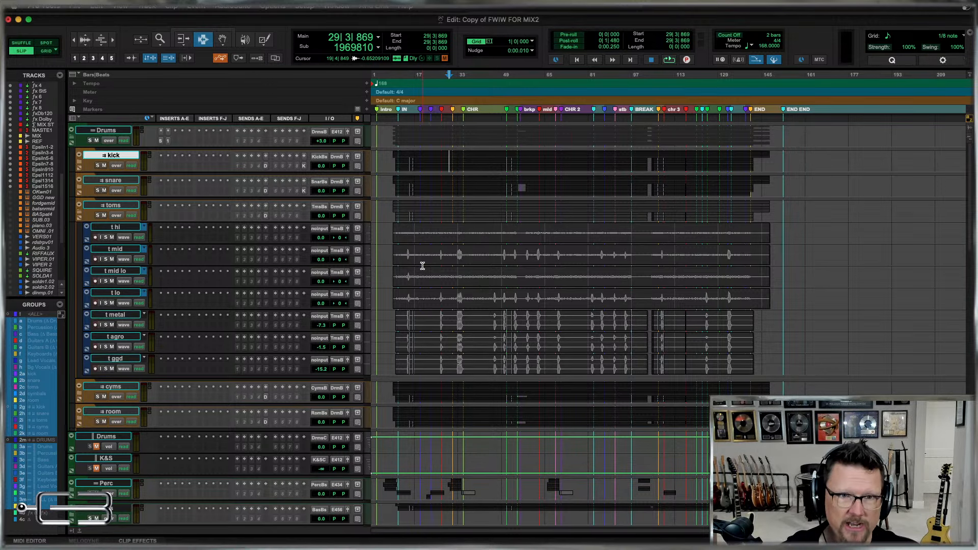
left_click(462, 252)
key("t")
key("t")
key("t")
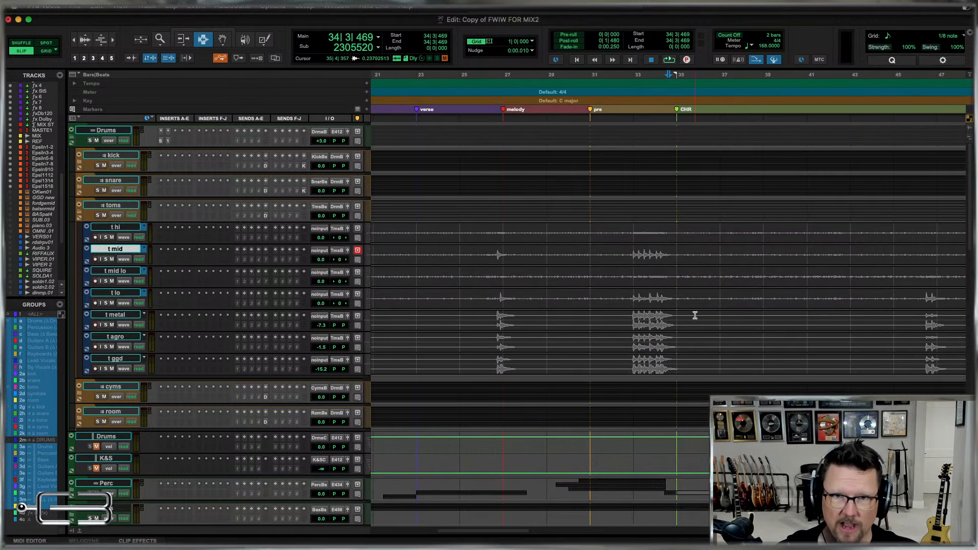
key("r")
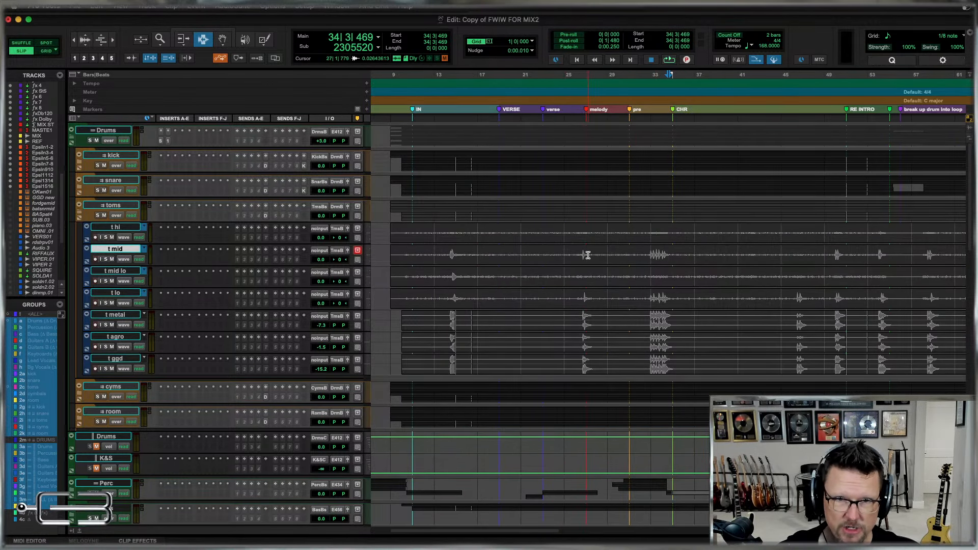
left_click_drag(587, 254, 637, 300)
key("t")
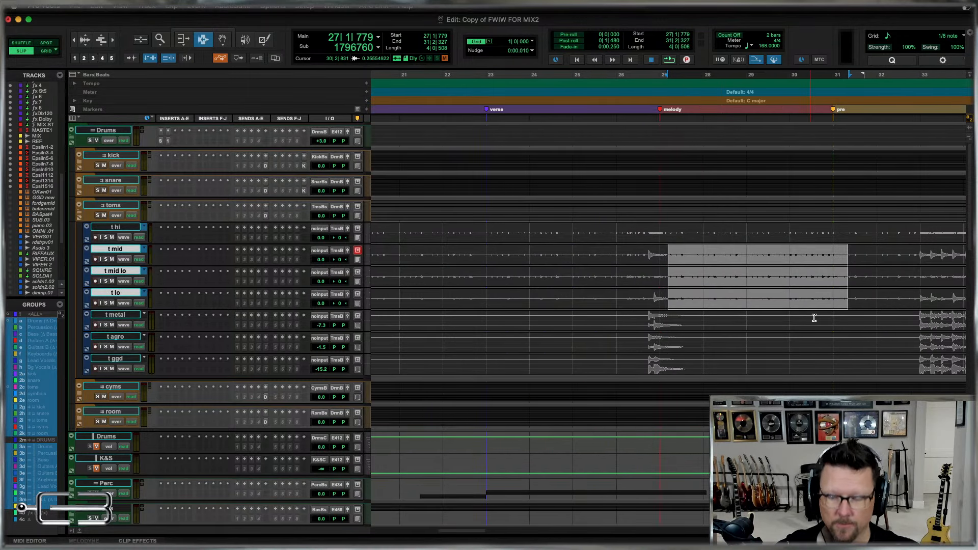
key("t")
left_click(659, 255)
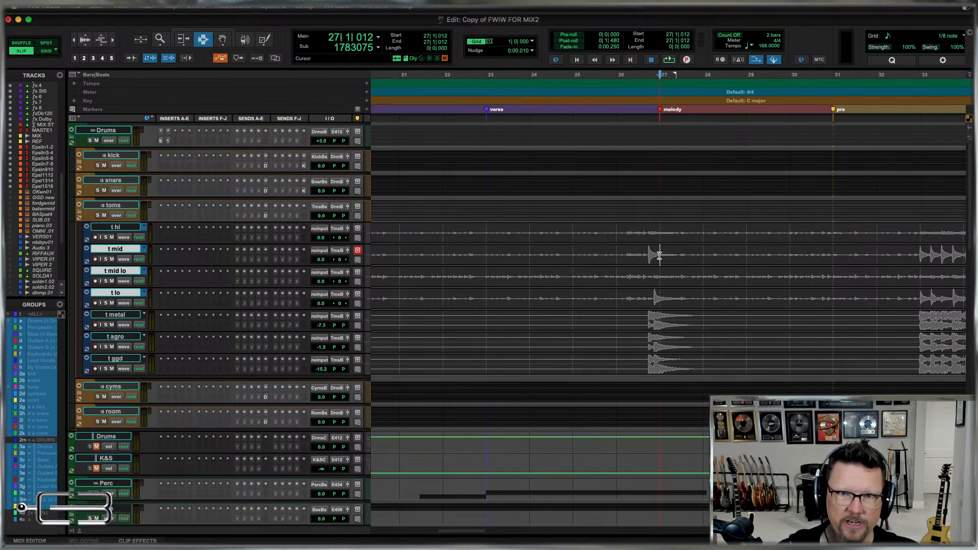
Set the grid value to an eighth note (0|0|480) and switch editing to Grid mode.
left_click(531, 42)
left_click(546, 71)
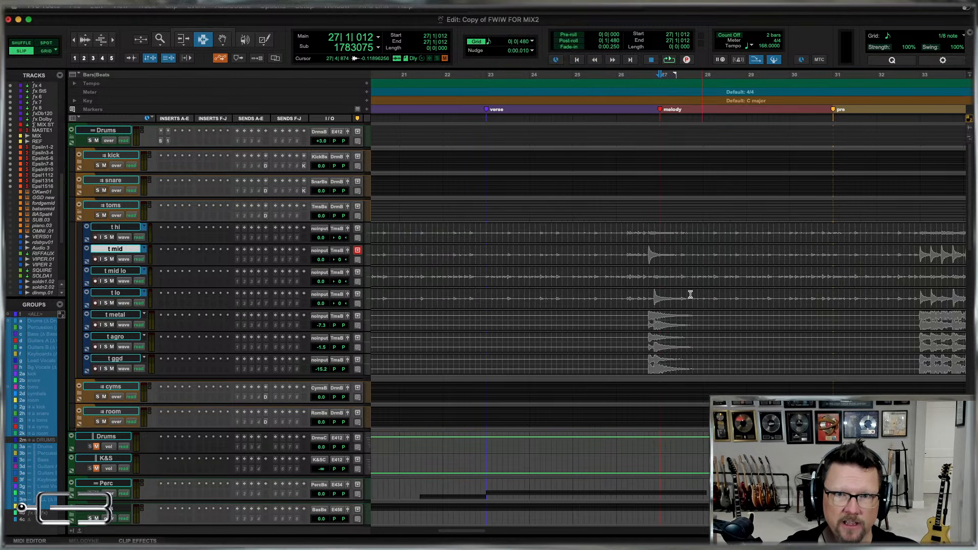
left_click(654, 257)
key("t")
key("t")
key("t")
key("F4")
Separate the t mid hit from 26|4|000 to 27|1|480 and the t lo hit from 26|4|480 to 27|2|000 into their own clips.
left_click_drag(618, 255, 736, 265)
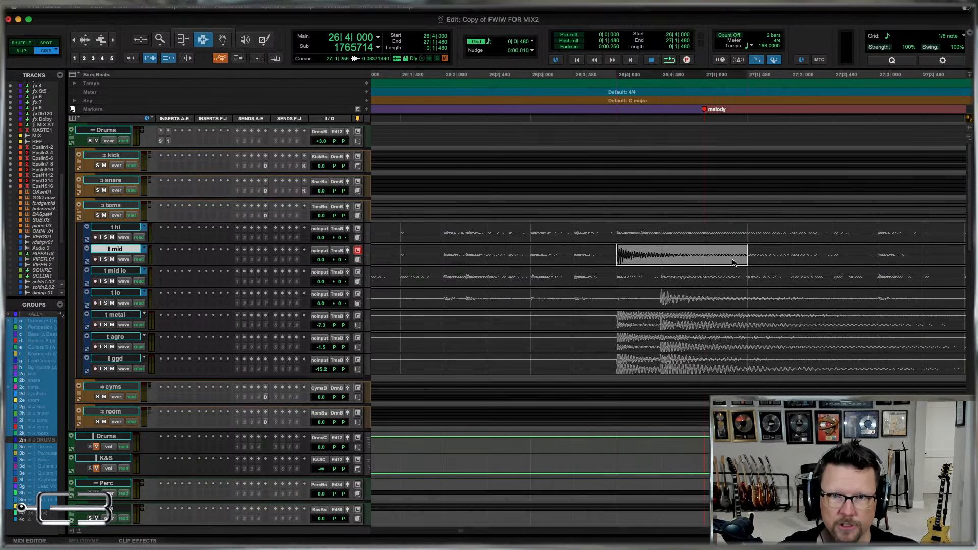
key("r")
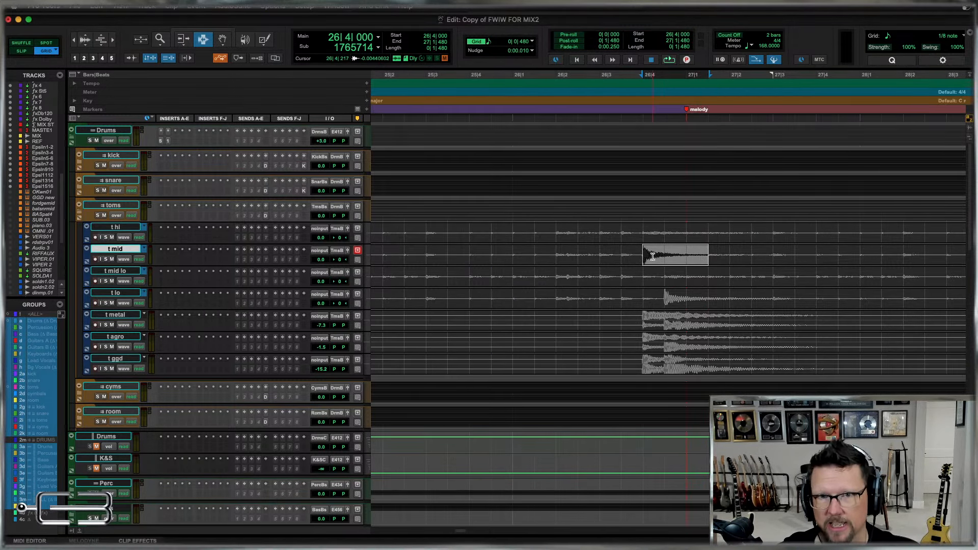
left_click_drag(641, 256, 710, 262)
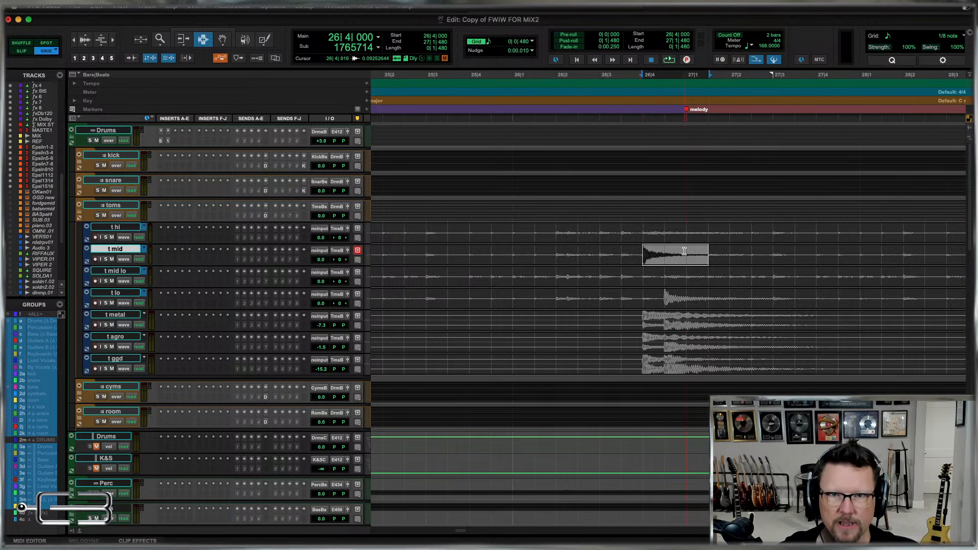
left_click_drag(640, 250, 705, 257)
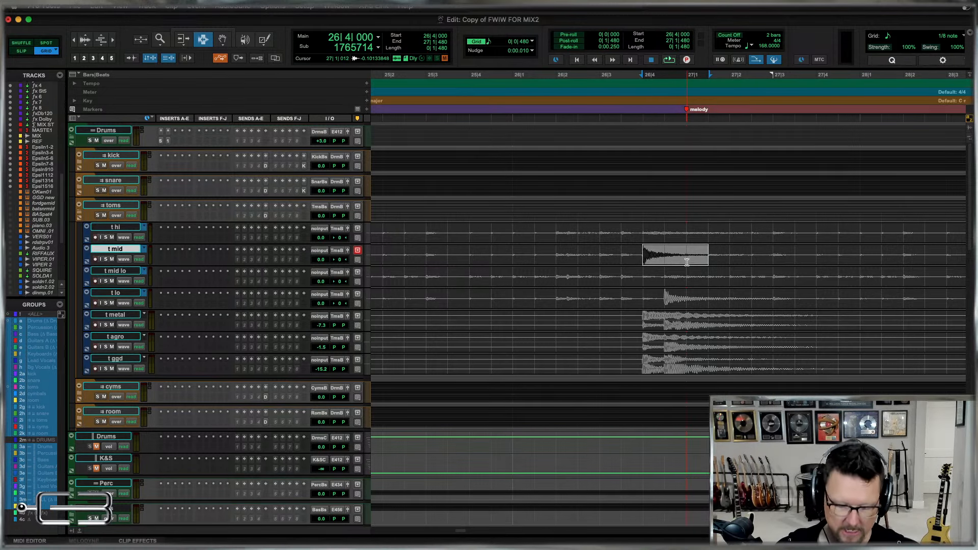
key("b")
left_click_drag(663, 286, 713, 300)
left_click_drag(723, 300, 670, 300)
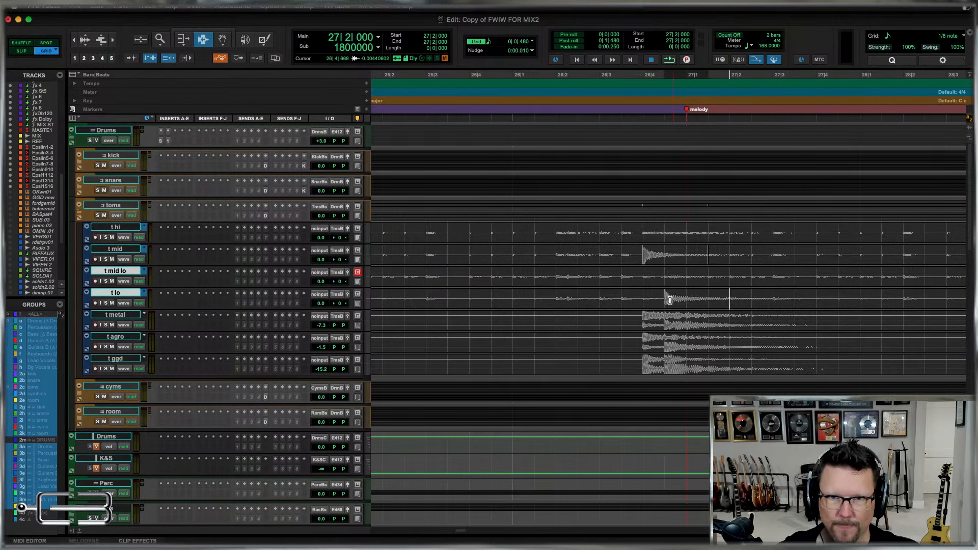
Mute the t mid clips before and after the separated hit and fade the hit out from 26|4|480 to its end.
double_click(602, 248)
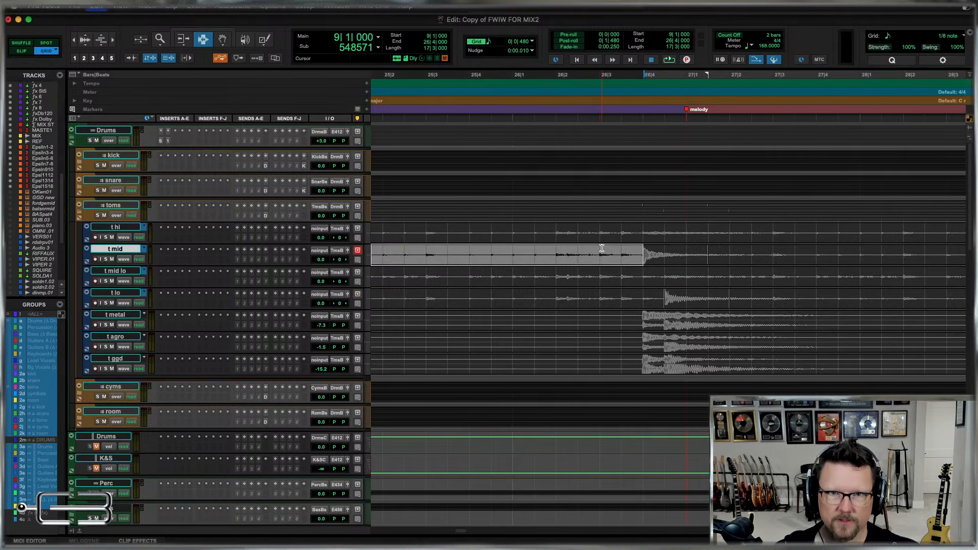
key("super+m")
left_click(748, 254)
double_click(752, 255)
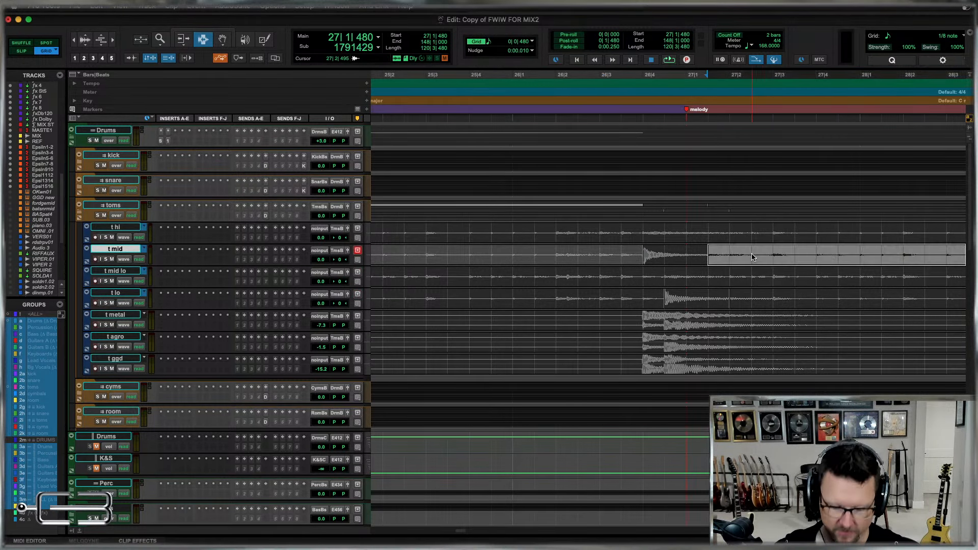
left_click(666, 255)
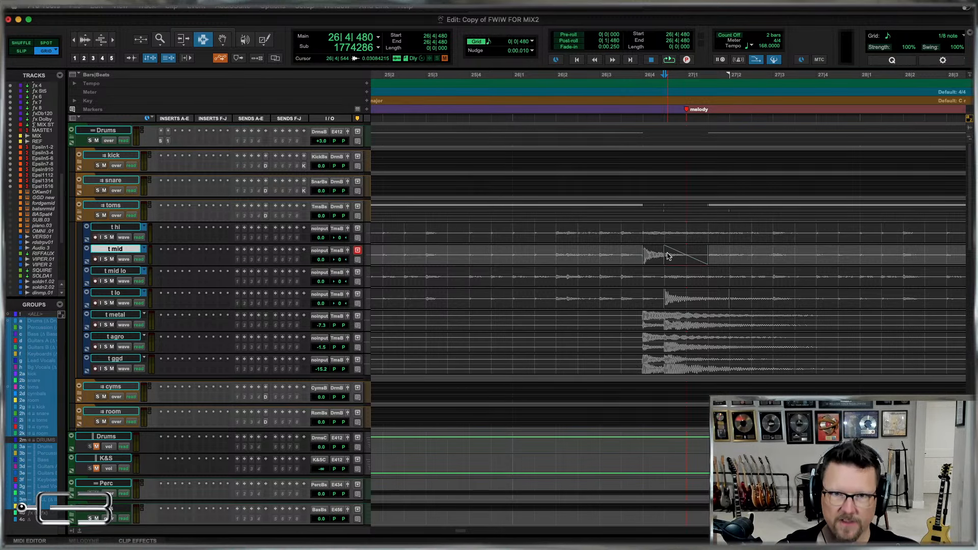
left_click(640, 255)
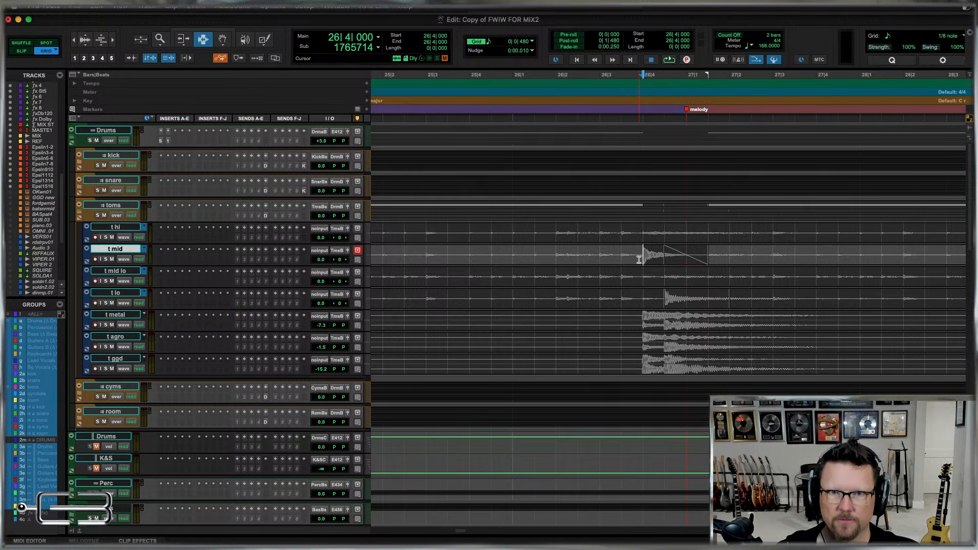
Mute the t lo clips on both sides of the separated hit and fade the hit out from 27|1|000 to its end.
left_click(687, 302)
left_click(644, 297)
left_click(751, 301)
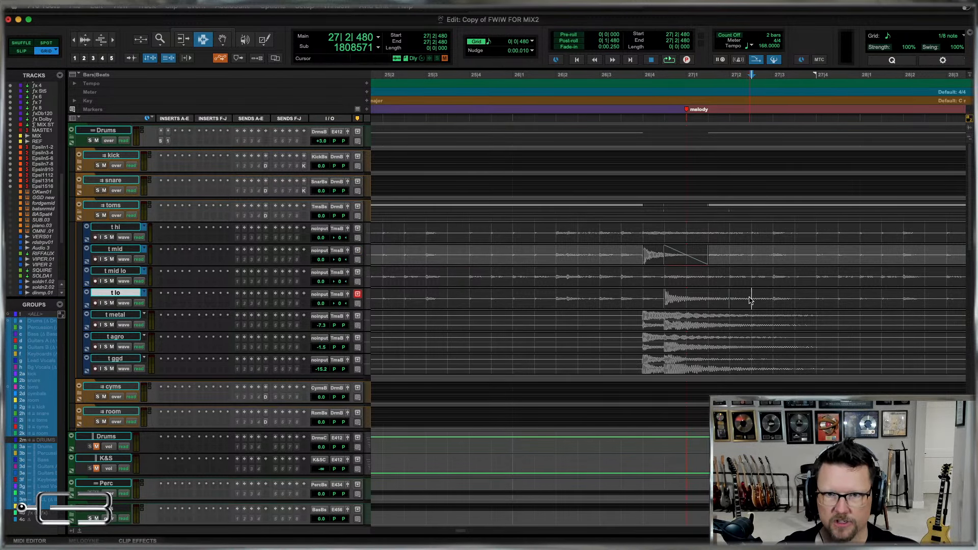
double_click(750, 299)
key("super+m")
double_click(634, 296)
key("super+m")
left_click(697, 301)
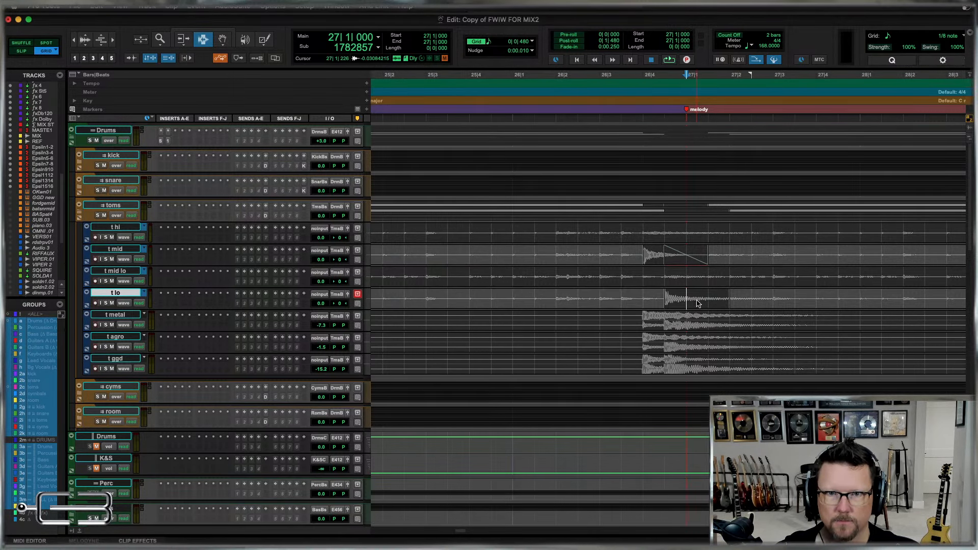
left_click(657, 300)
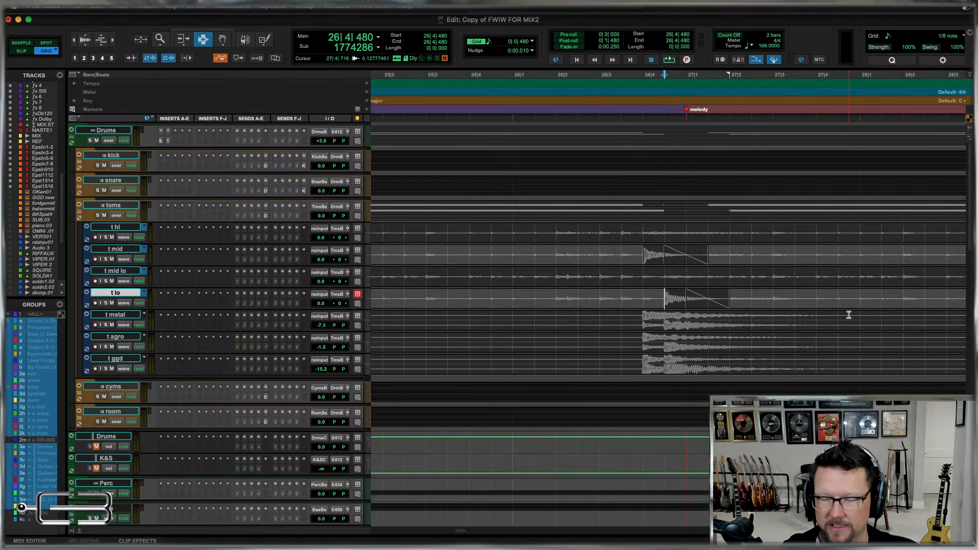
Examine the tom tracks around the separated hits and the fills between the verse and the chorus.
key("r")
key("r")
key("r")
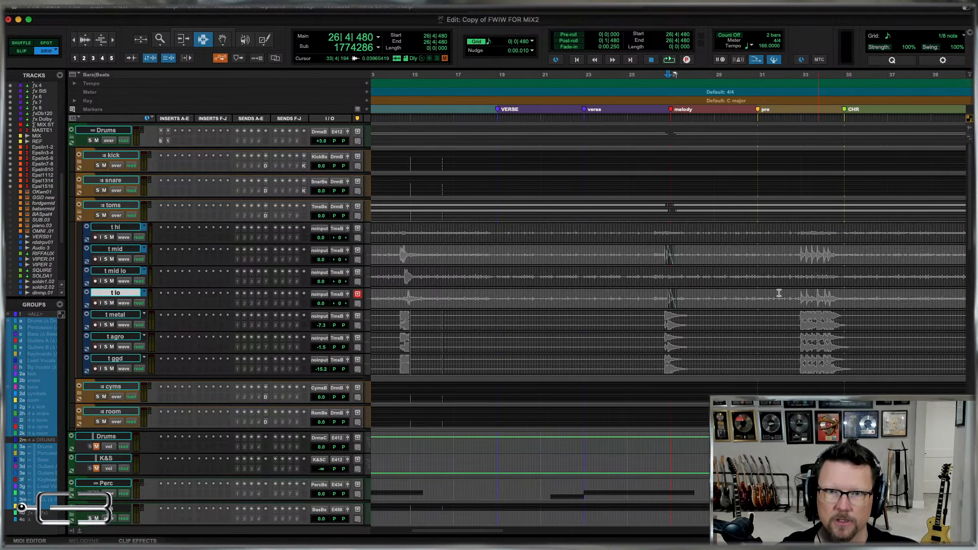
left_click(698, 277)
key("t")
key("t")
key("r")
left_click(597, 271)
key("t")
key("t")
key("t")
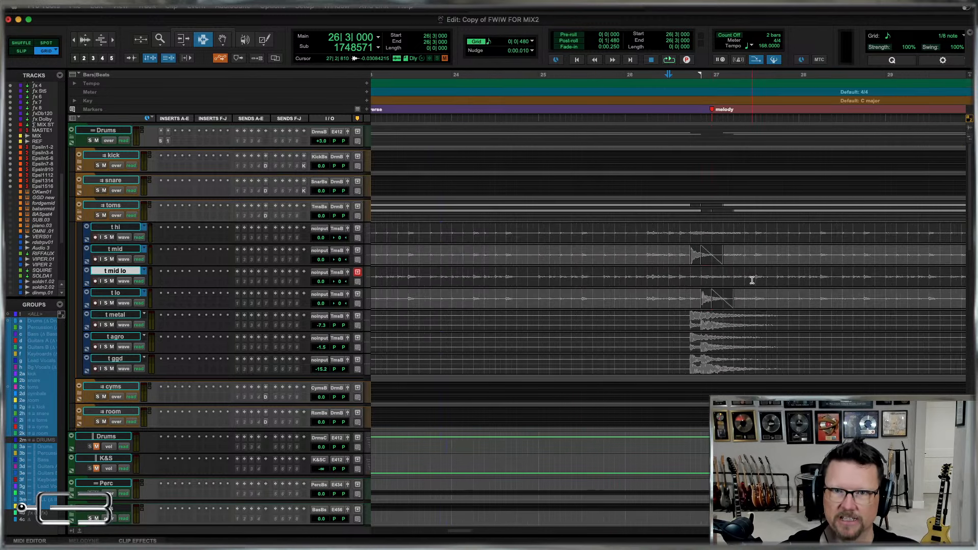
key("r")
Undo the fades, clip mutes and separations on the t mid and t lo tracks.
key("super+z")
key("super+z")
key("super+z")
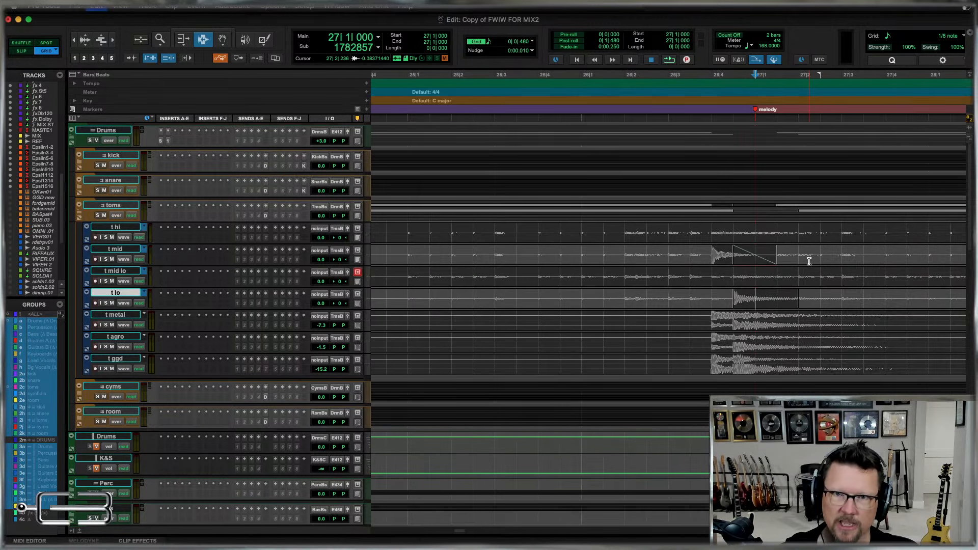
key("super+z")
key("super+z")
key("super+z")
key("super+z")
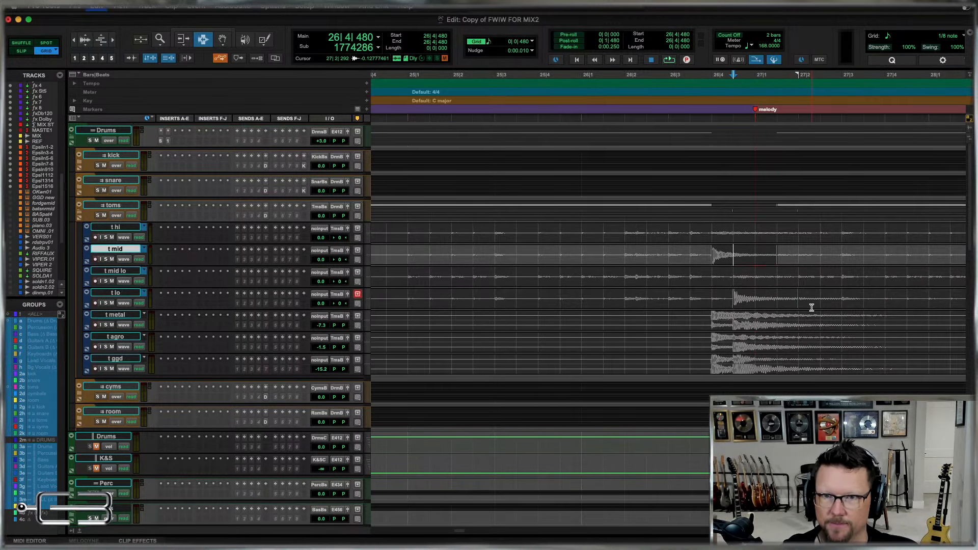
key("super+z")
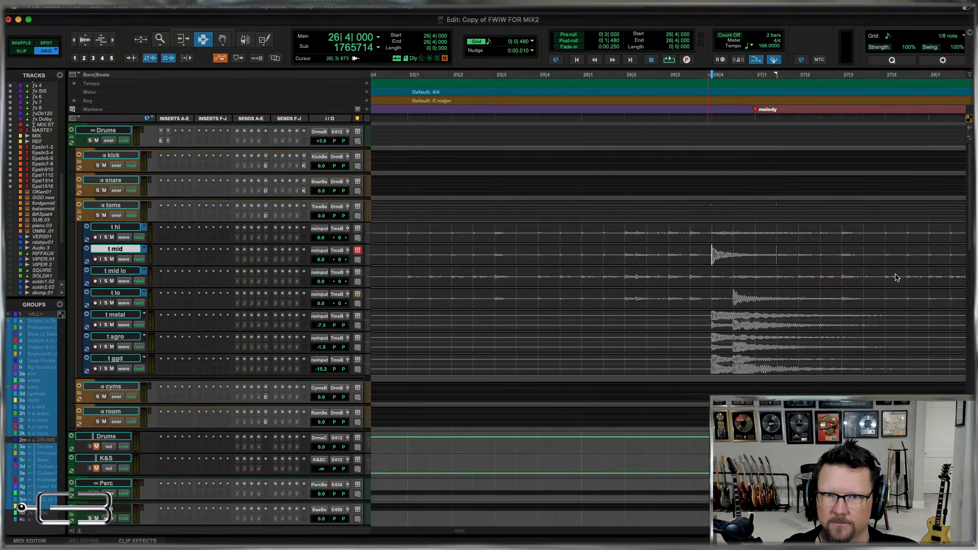
Heal the leftover separation on the t mid track within the range starting at 26|3|480, around the tom hit.
key("t")
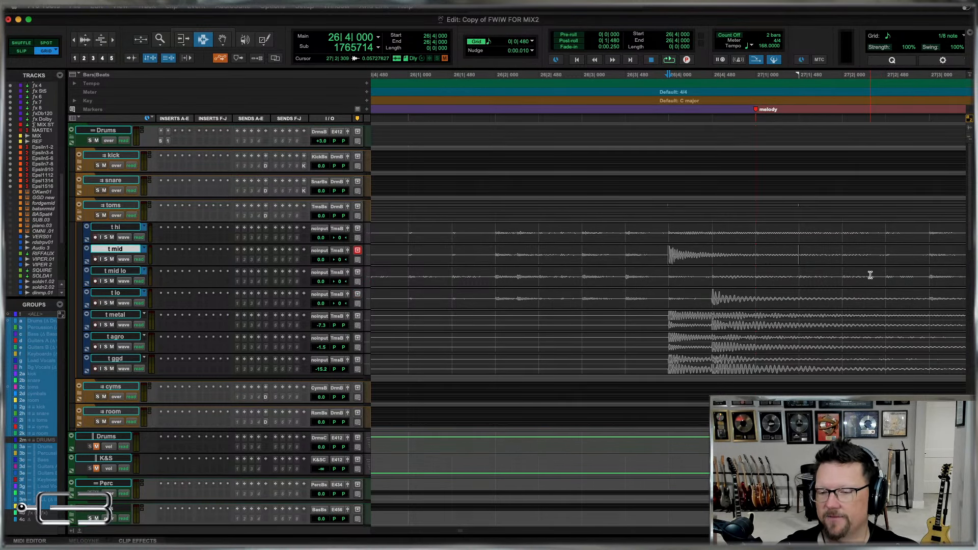
key("r")
left_click_drag(668, 256, 800, 259)
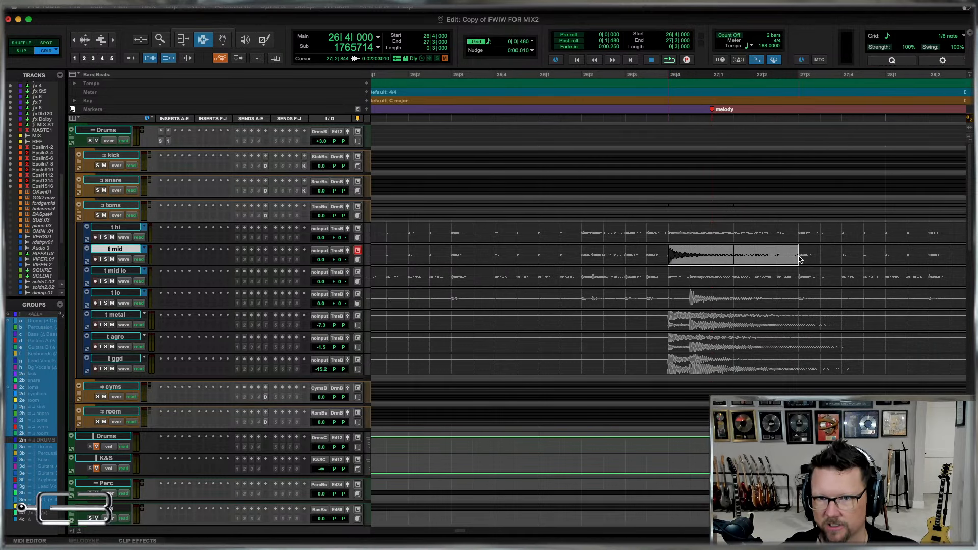
left_click_drag(646, 255, 755, 258)
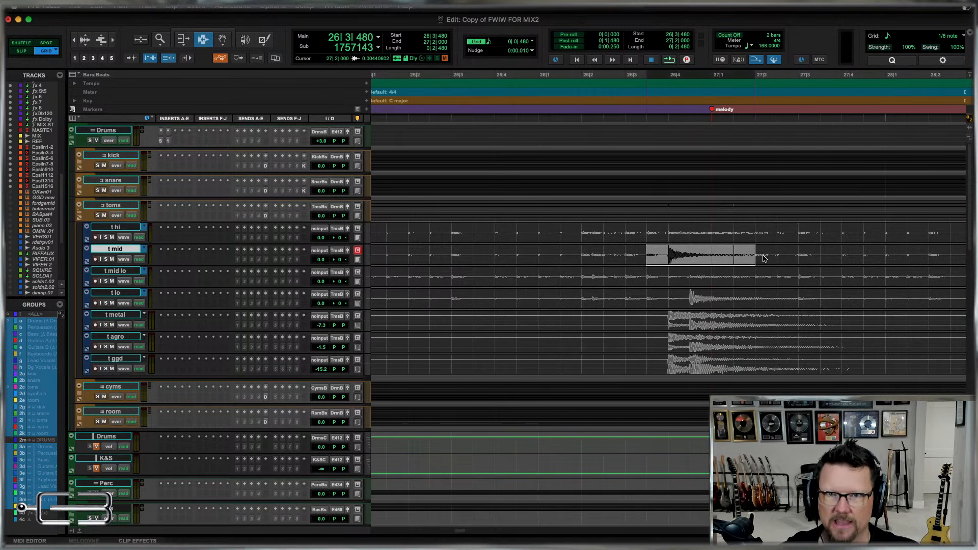
key("super+h")
left_click(686, 257)
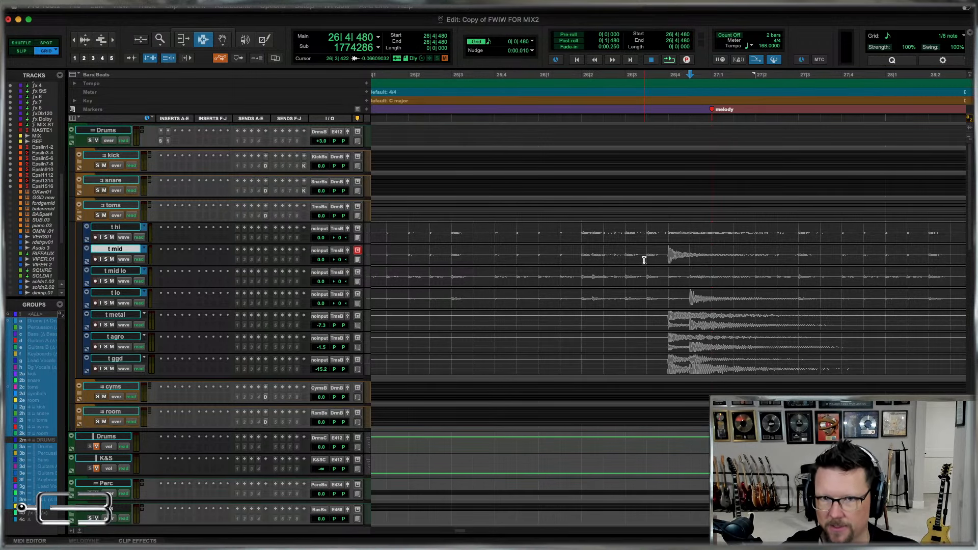
Select the hit area on t hi through t lo from 26|3|480, and review the tom tracks across the whole song.
key("r")
left_click_drag(658, 227, 761, 303)
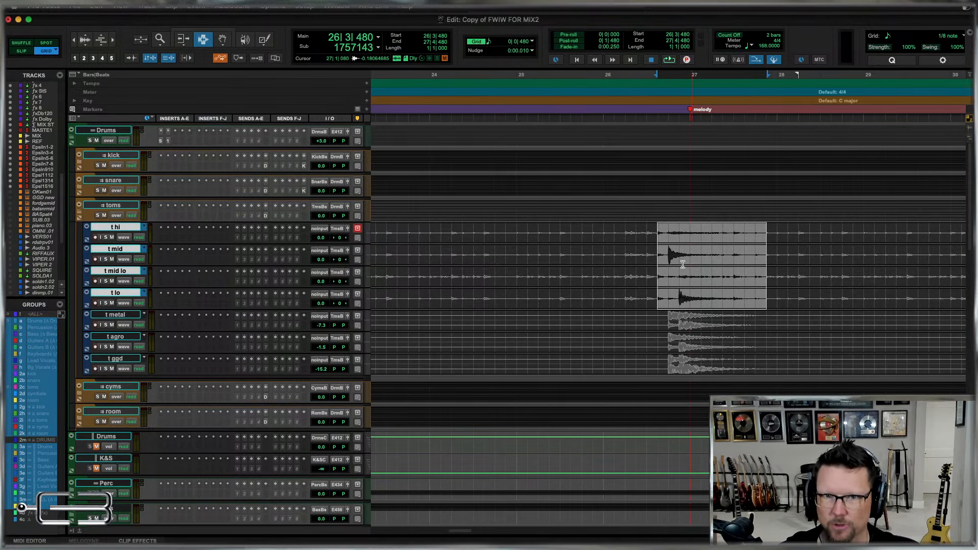
left_click(669, 253)
key("r")
key("r")
key("r")
key("r")
key("r")
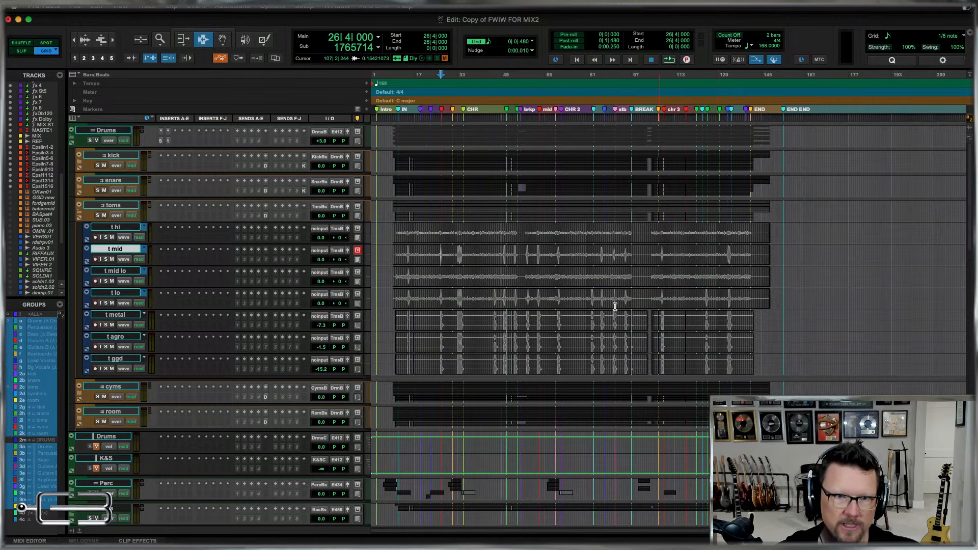
key("t")
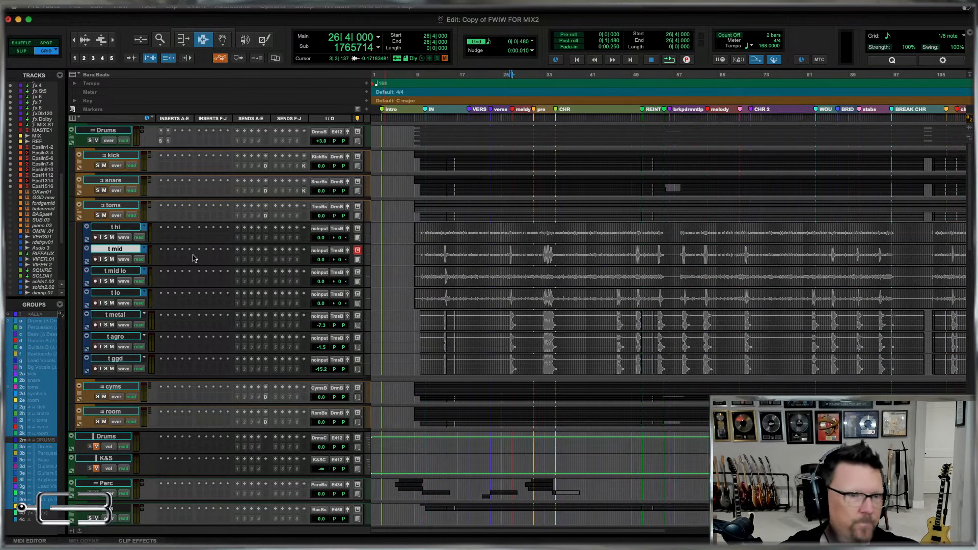
Collapse the toms folder, open the cyms folder and enlarge the waveform display.
left_click(79, 214)
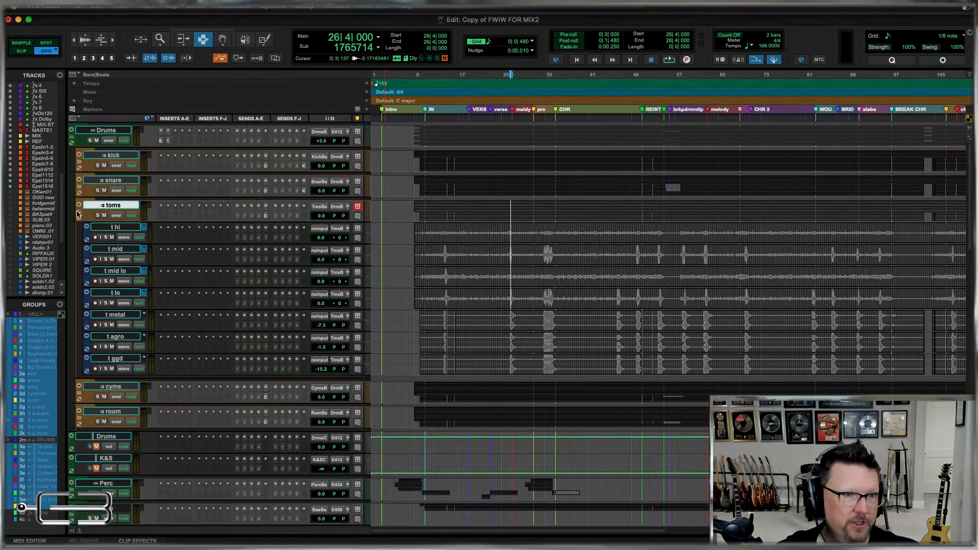
left_click(79, 204)
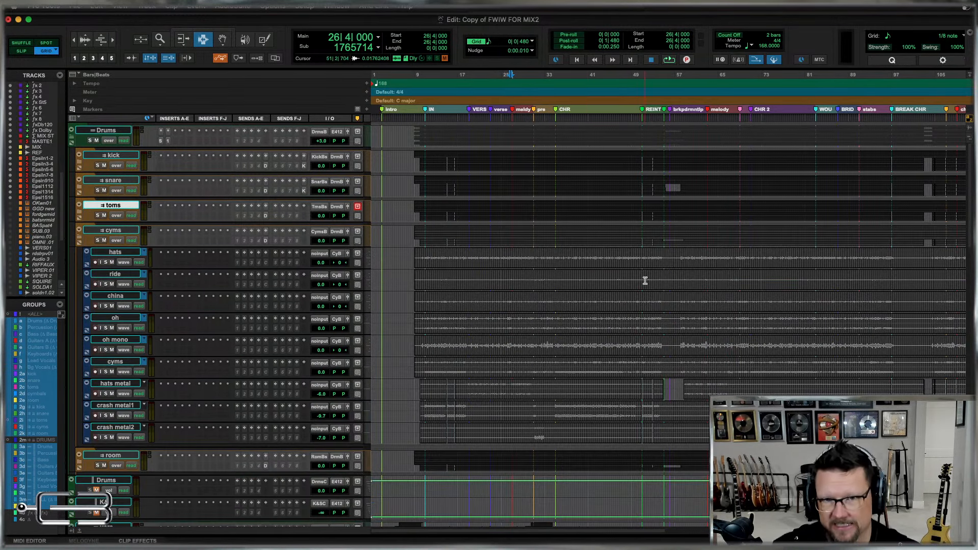
key("super+alt+bracketright")
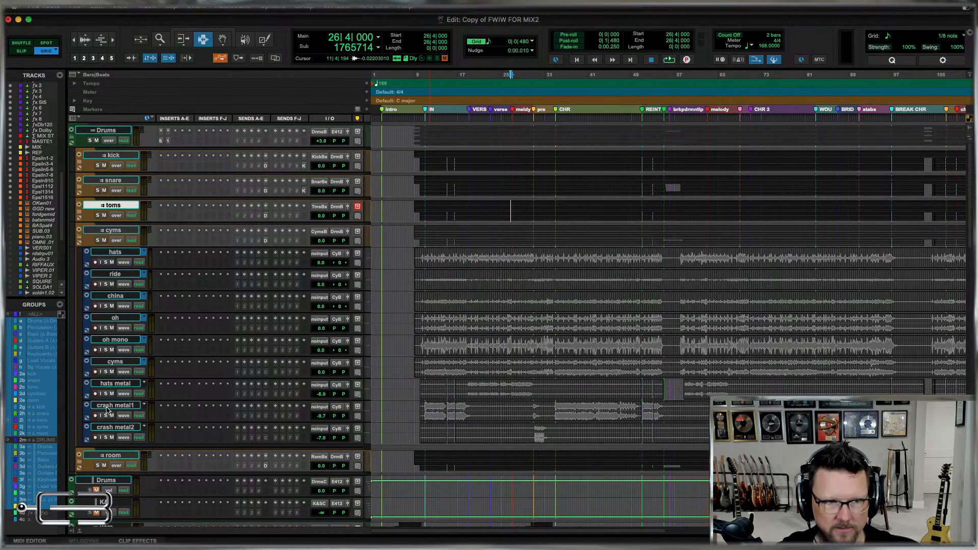
Examine the crash metal1 and crash metal2 clips against the live cymbal tracks around the pre and CHR markers.
left_click_drag(535, 435, 713, 433)
left_click(548, 434)
key("t")
key("t")
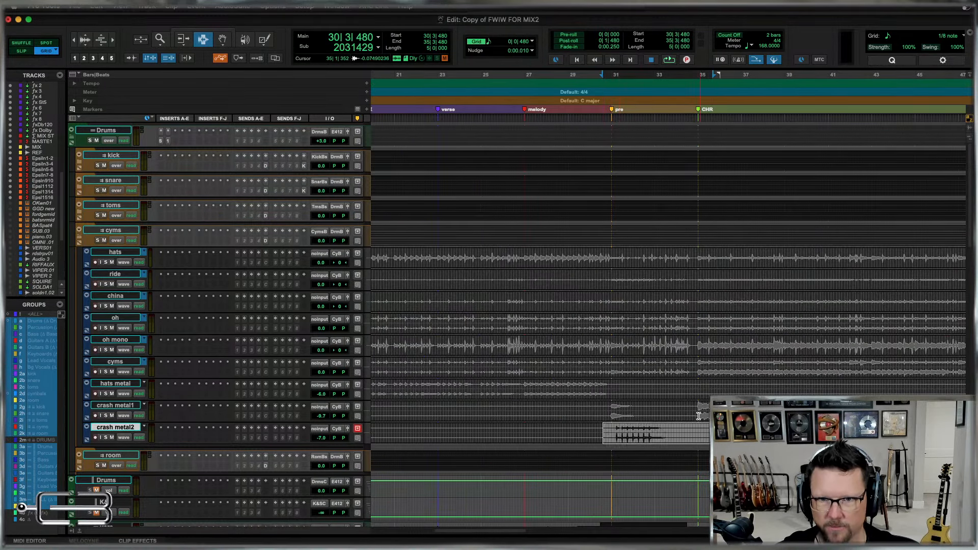
left_click(699, 416)
key("r")
key("r")
key("r")
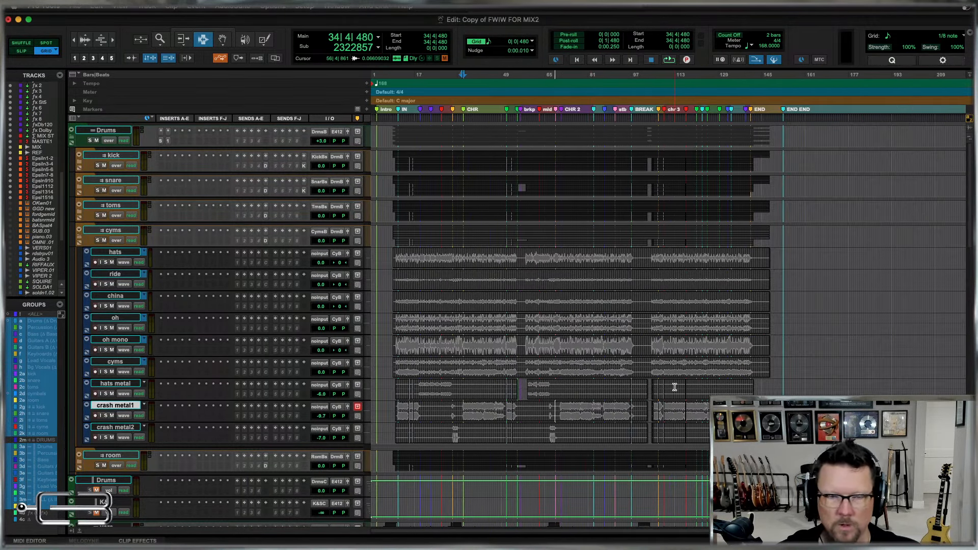
key("t")
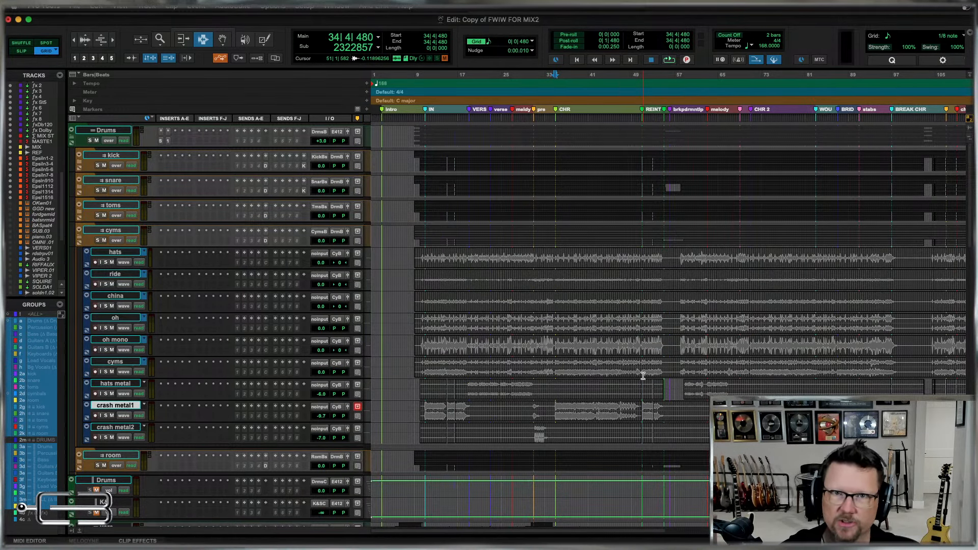
key("r")
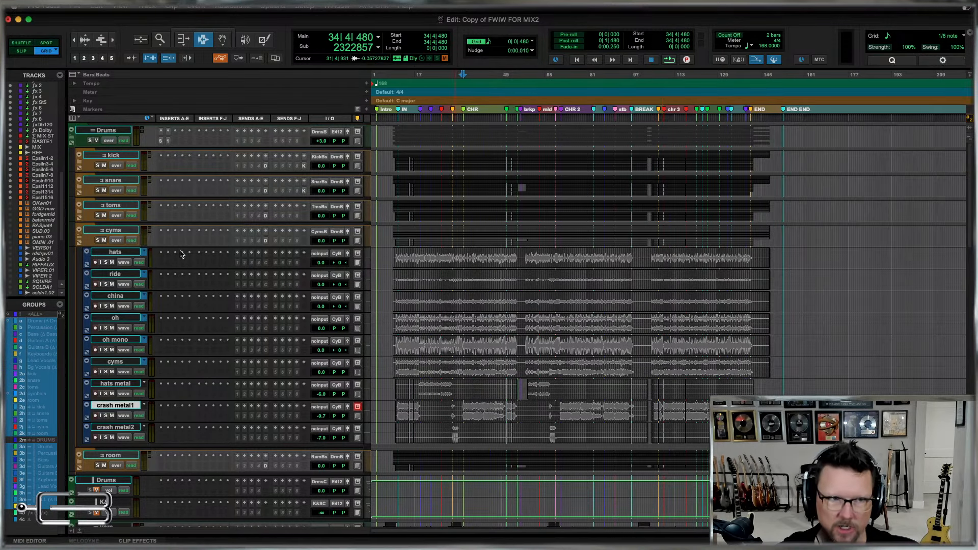
Collapse the cyms and Drums folders and set the grid value to one bar (1|0|000).
left_click(80, 241)
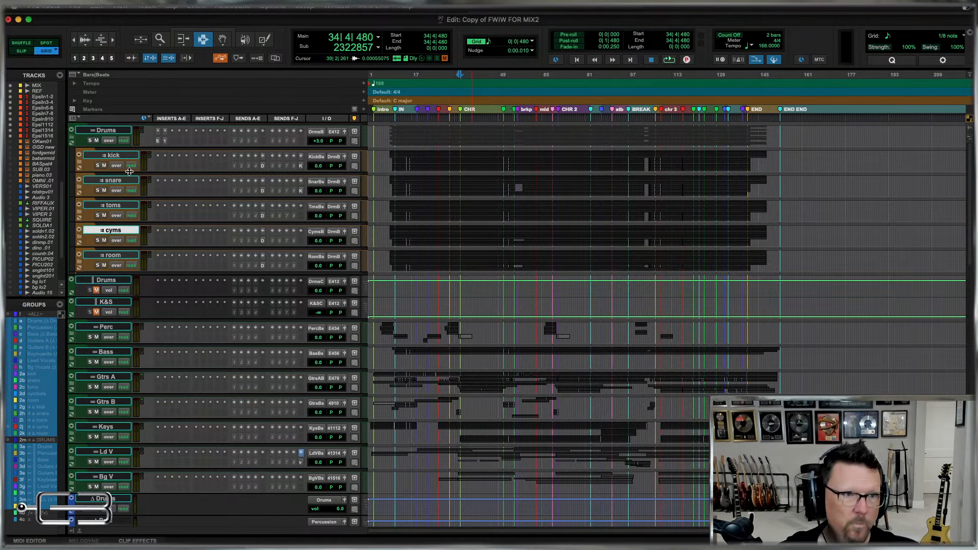
left_click(73, 140)
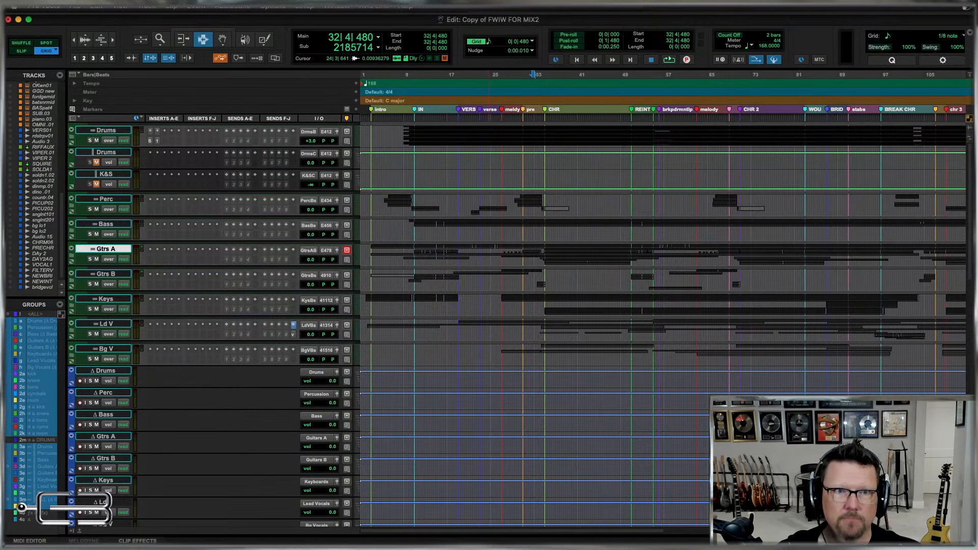
left_click(531, 43)
left_click(542, 18)
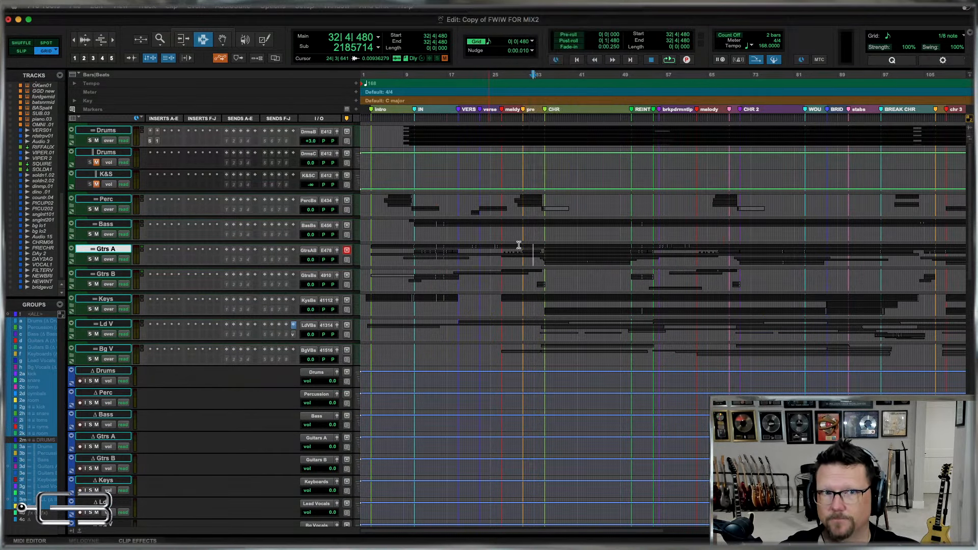
Try a bar-aligned selection from 23|1|000 to 91|1|000 across the Drums VCA through Keys tracks, and clear it.
key("r")
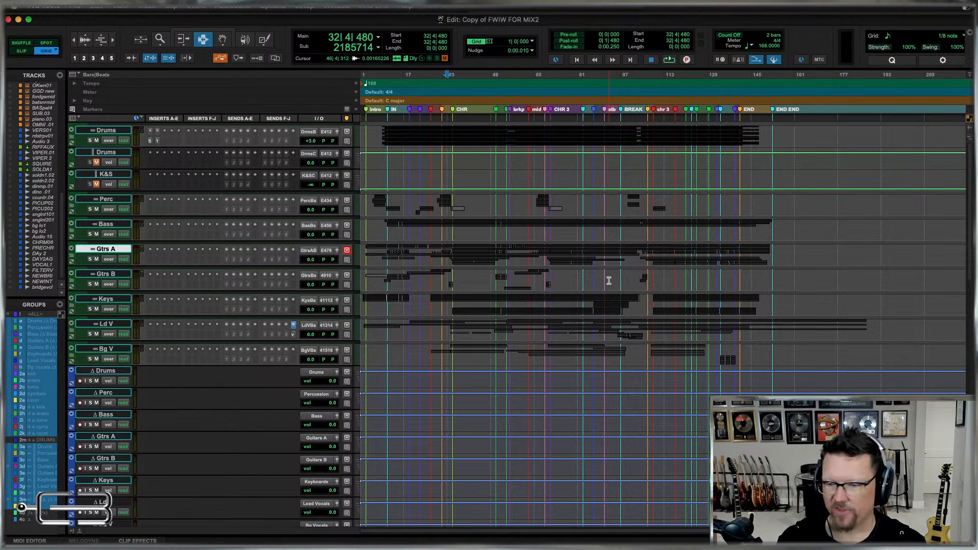
left_click_drag(421, 150, 605, 304)
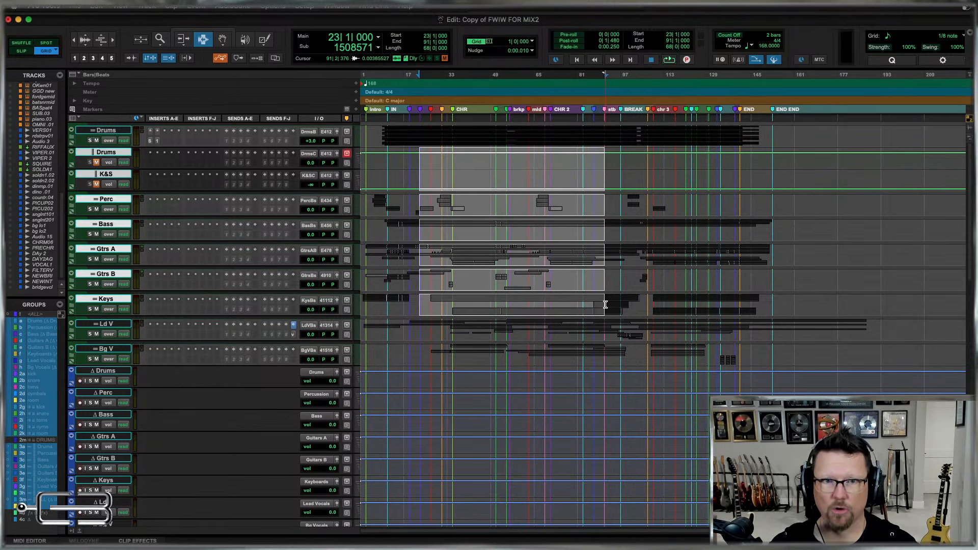
left_click(605, 348)
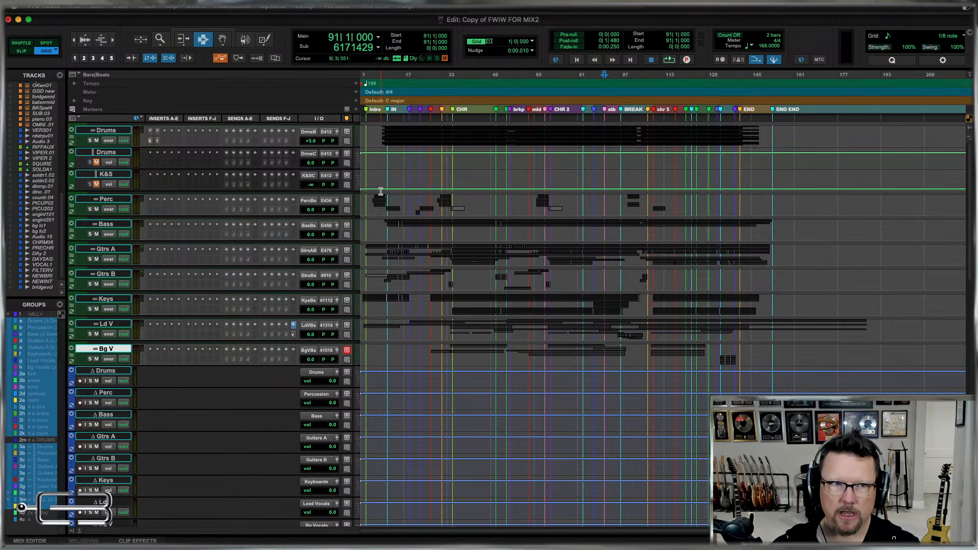
Expand the Drums folder with its subfolders to review the tracks, shrink the waveform display and collapse Drums again.
scroll(145, 301, "down", 3)
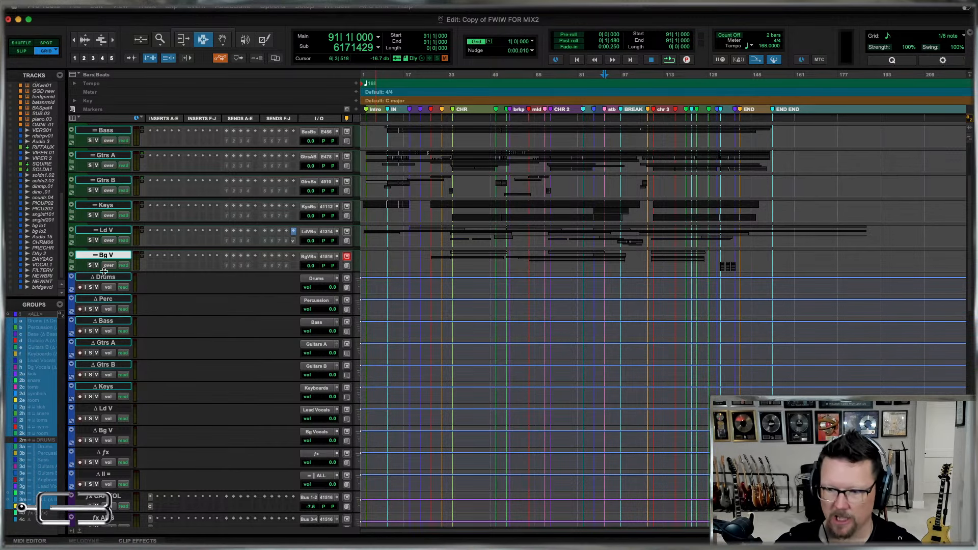
scroll(606, 151, "up", 4)
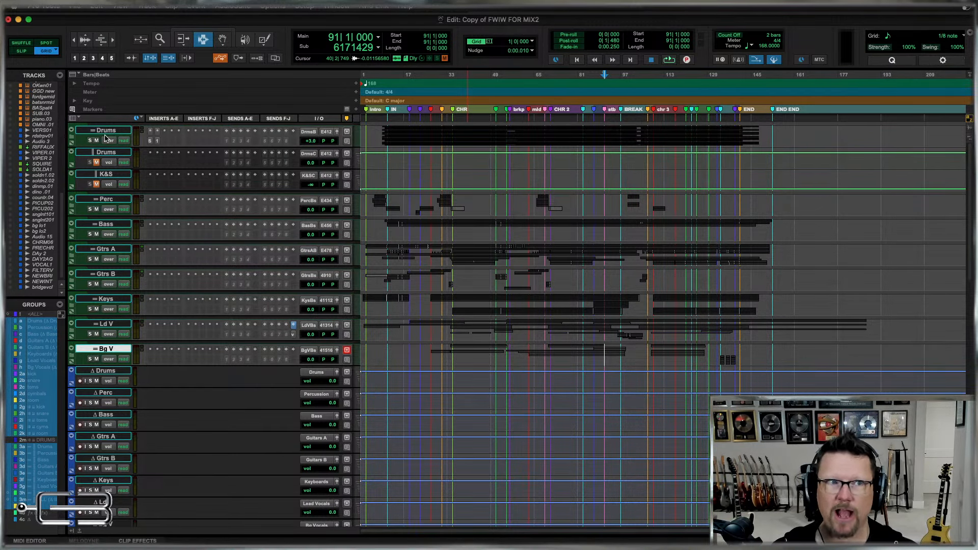
left_click(72, 140)
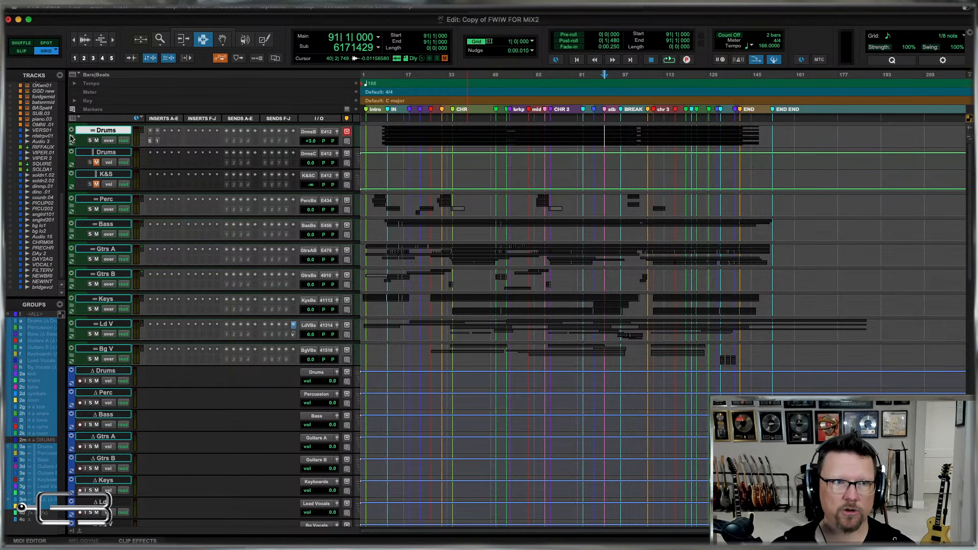
left_click(71, 140)
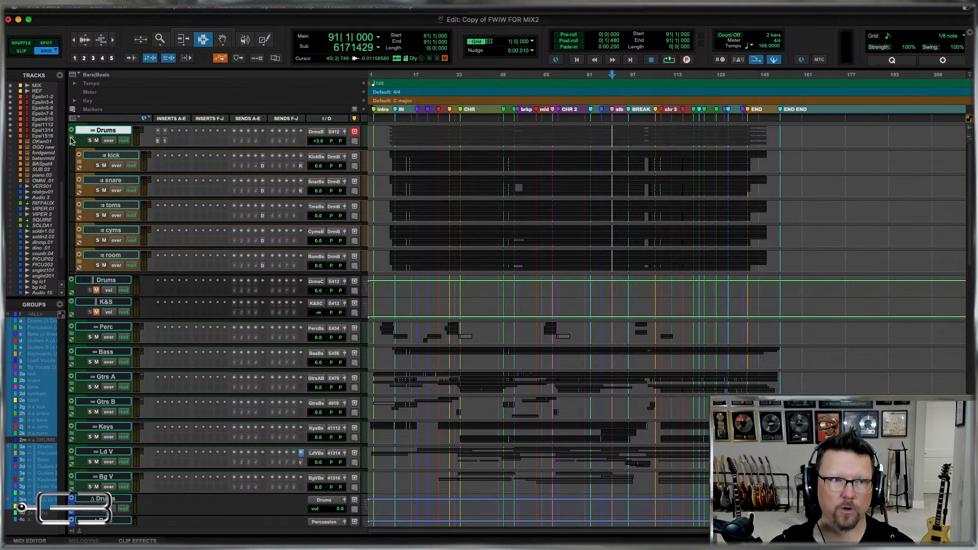
left_click(79, 162, "alt")
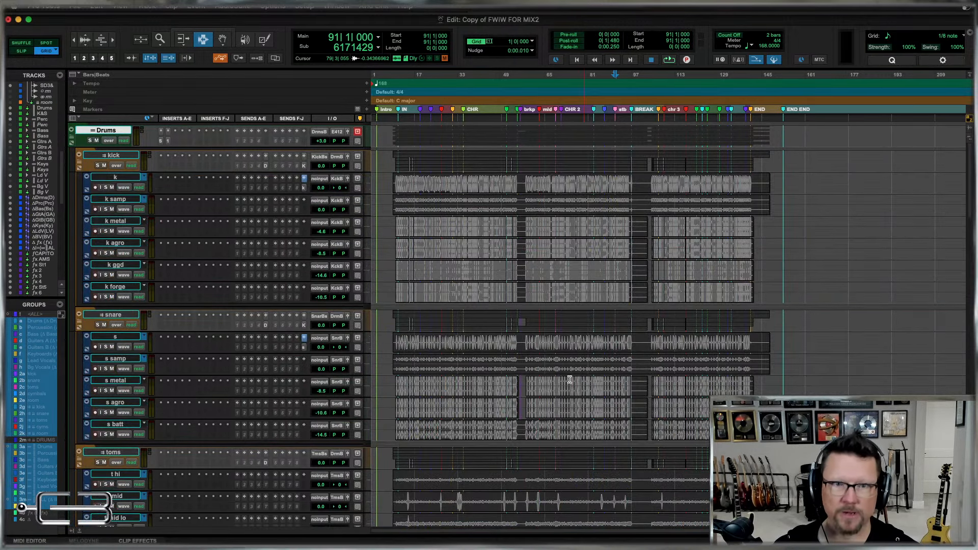
key("super+alt+bracketleft")
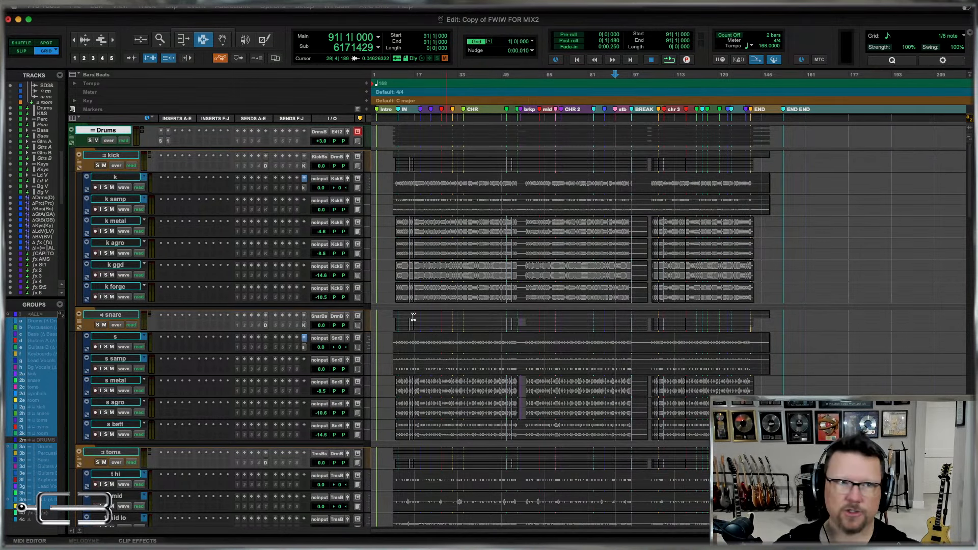
left_click(71, 136)
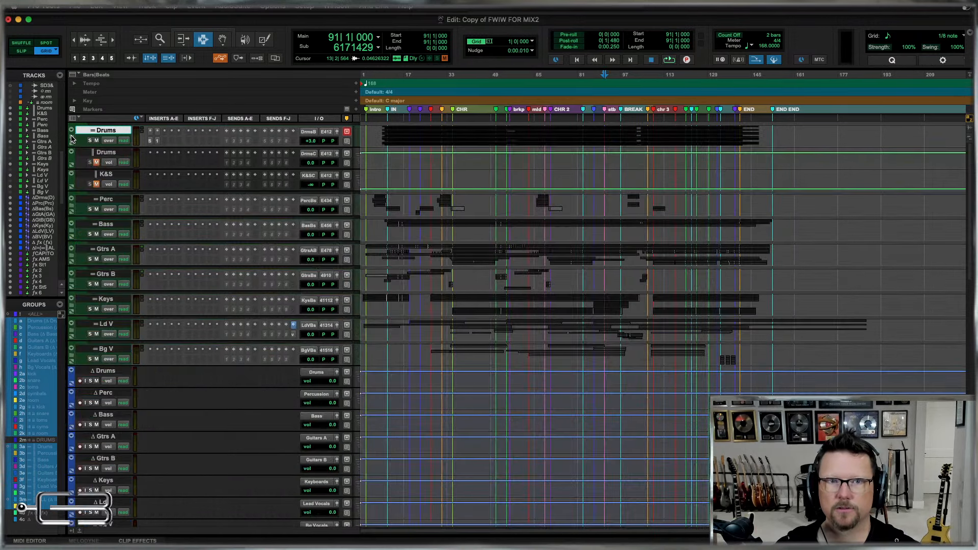